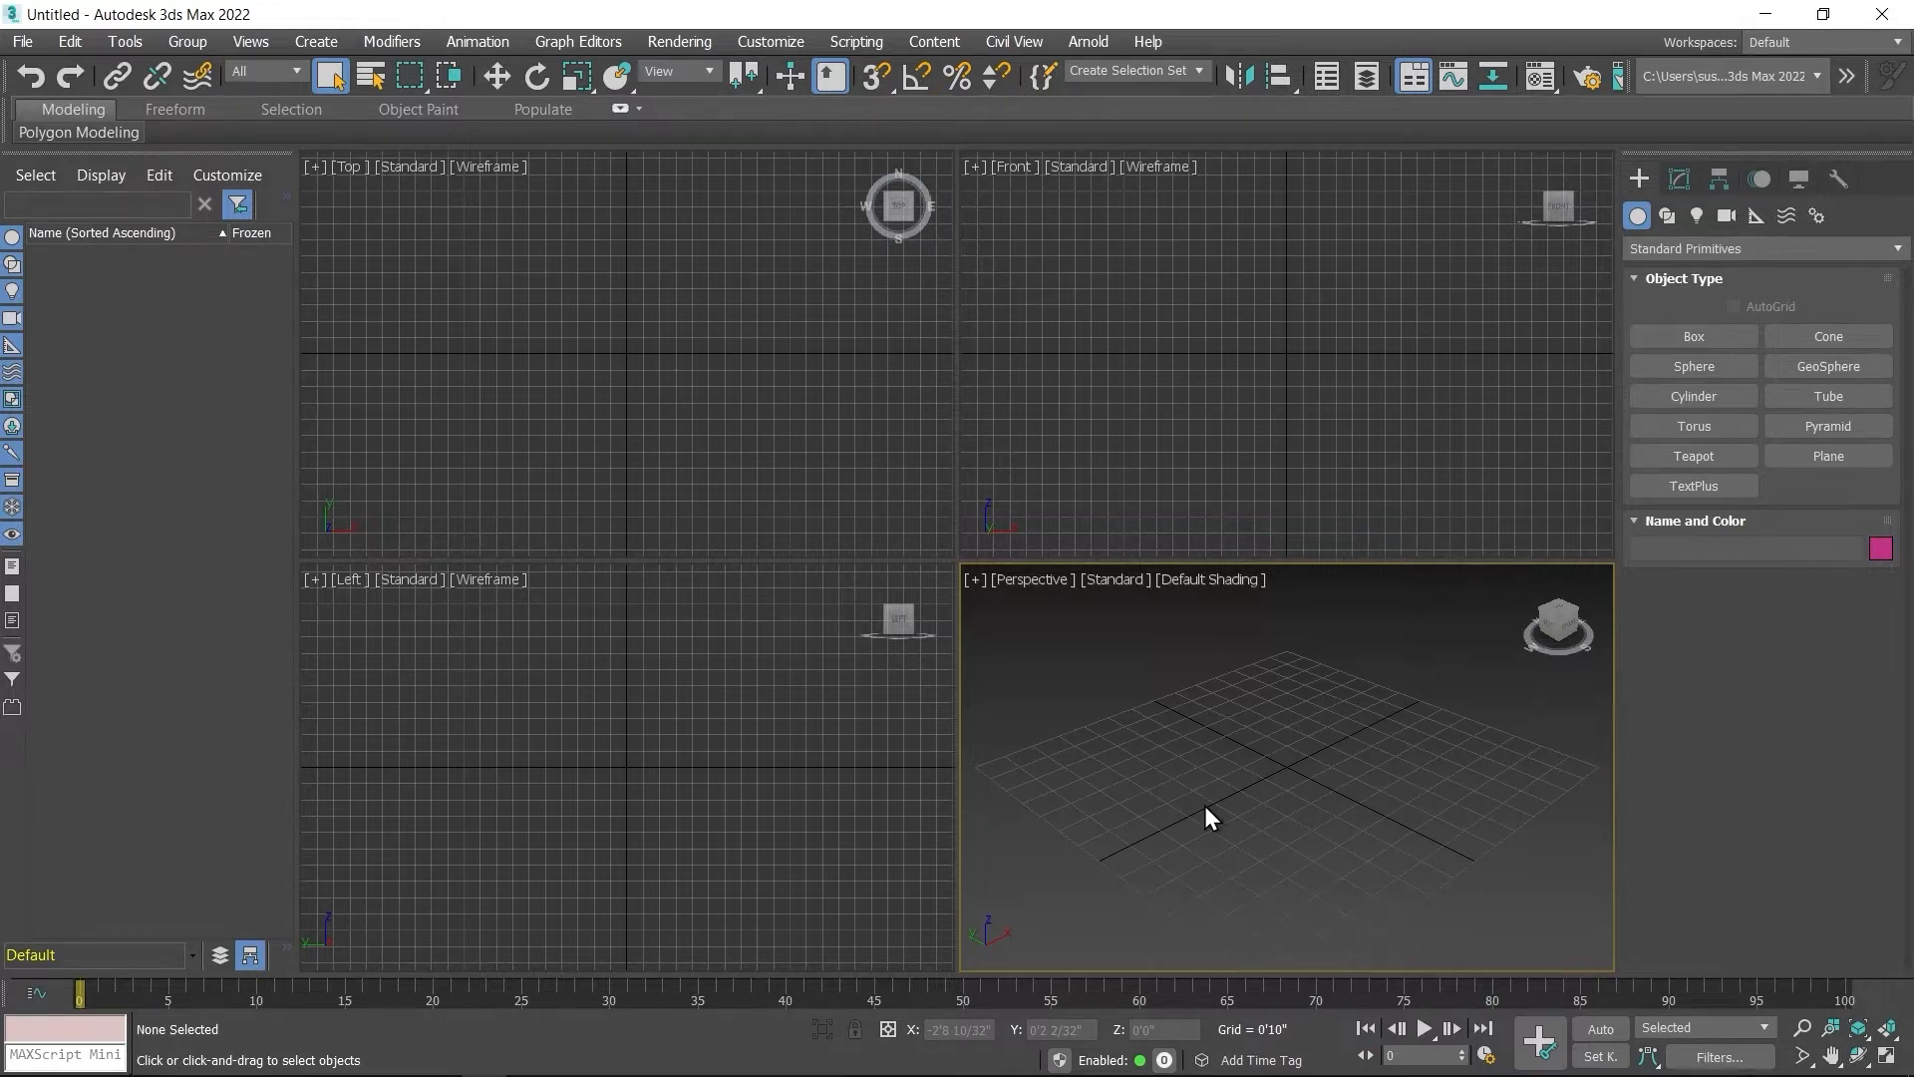
Step: Create a box about 5'2" long, 17'4" wide and 1'5" high, centred near the origin in the Top viewport
{"action": "left_click", "coordinate": [1689, 344]}
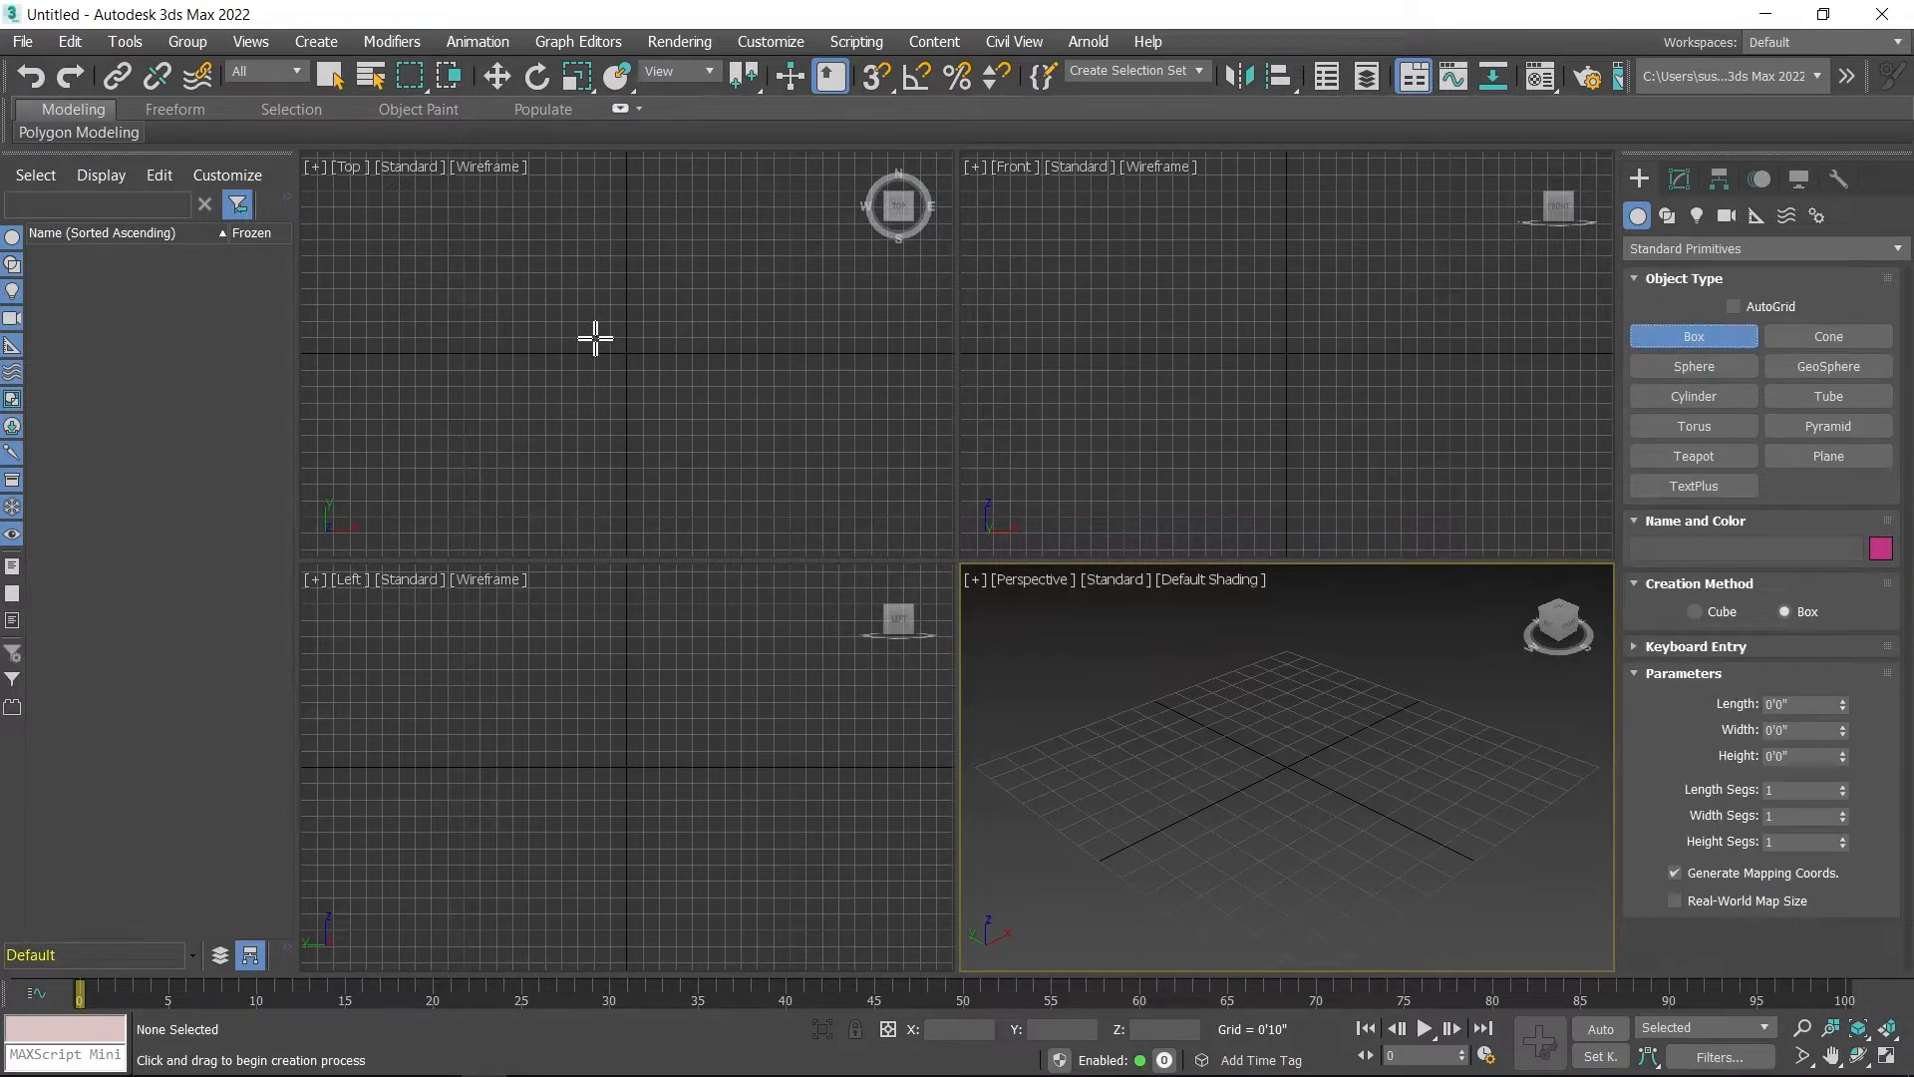
{"action": "middle_click", "coordinate": [593, 337]}
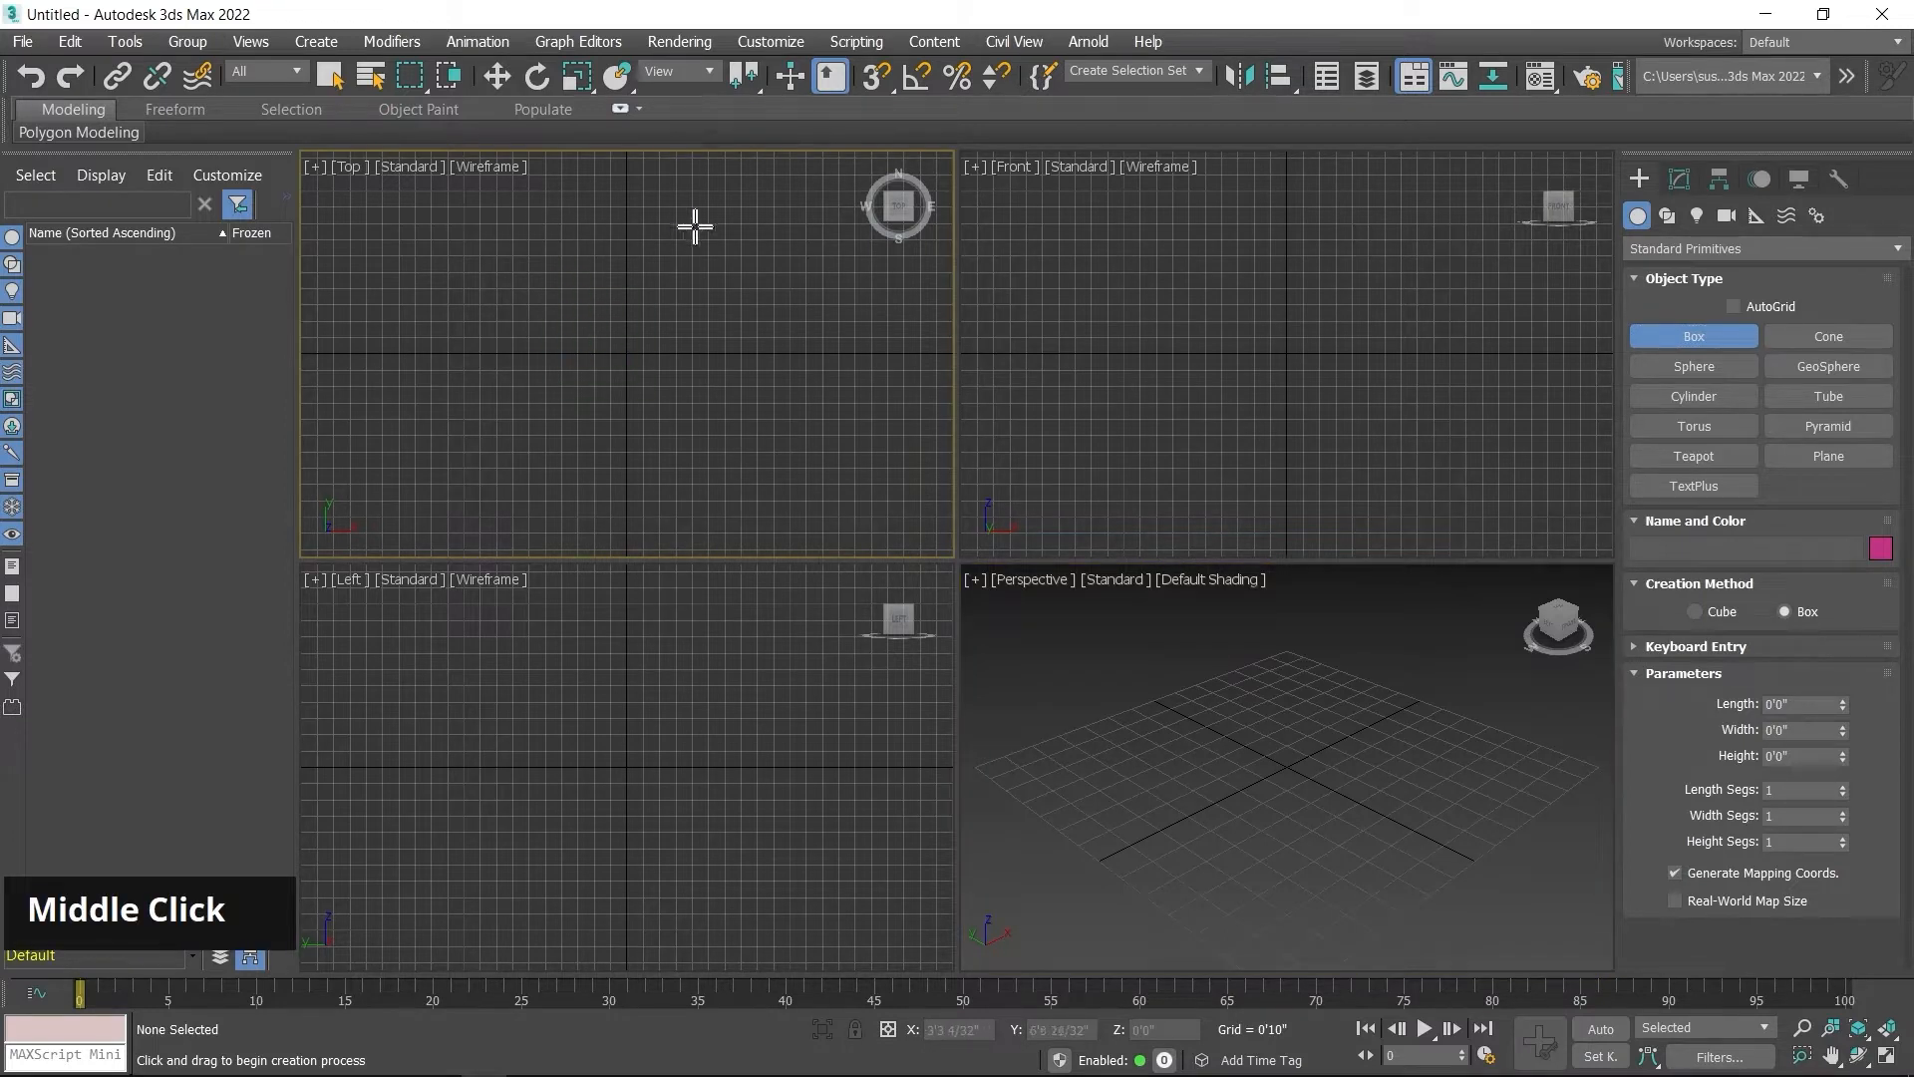
{"action": "left_click_drag", "start_coordinate": [455, 311], "coordinate": [795, 413]}
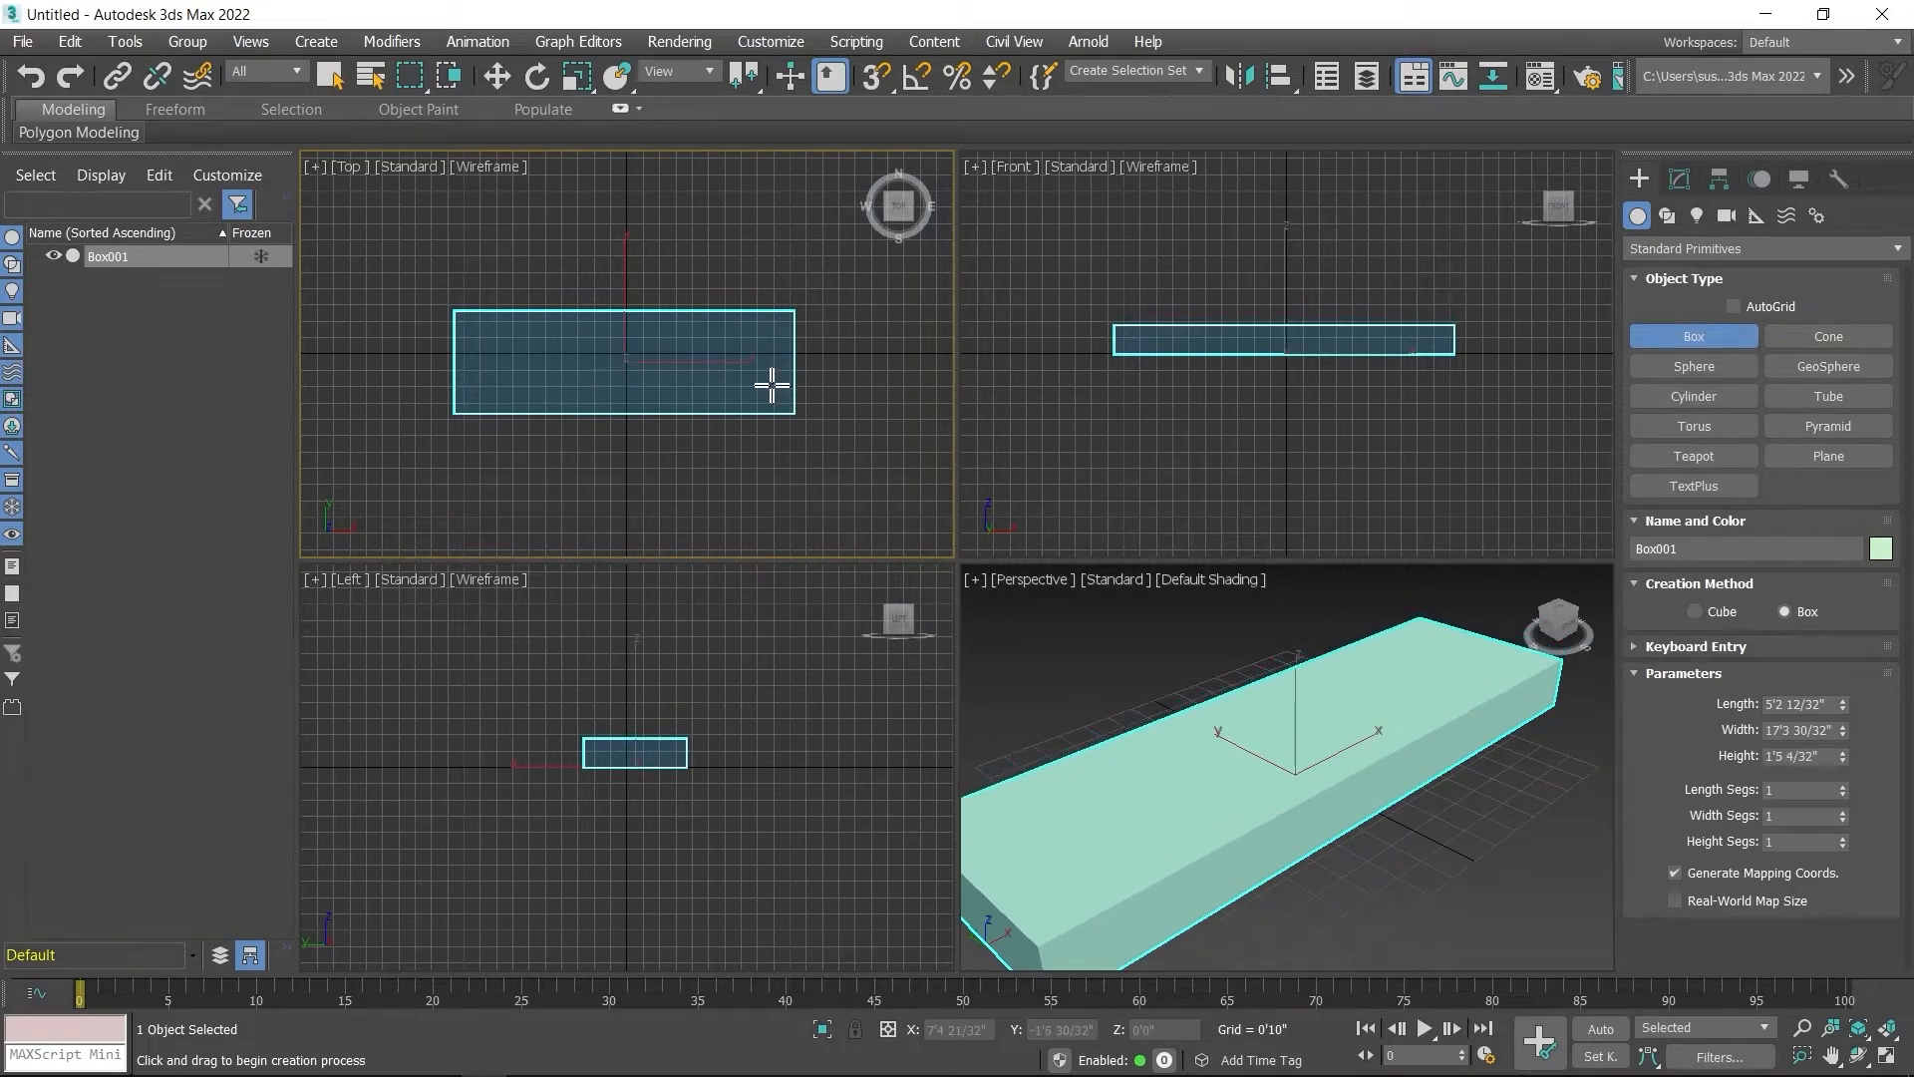
{"action": "left_click", "coordinate": [783, 374]}
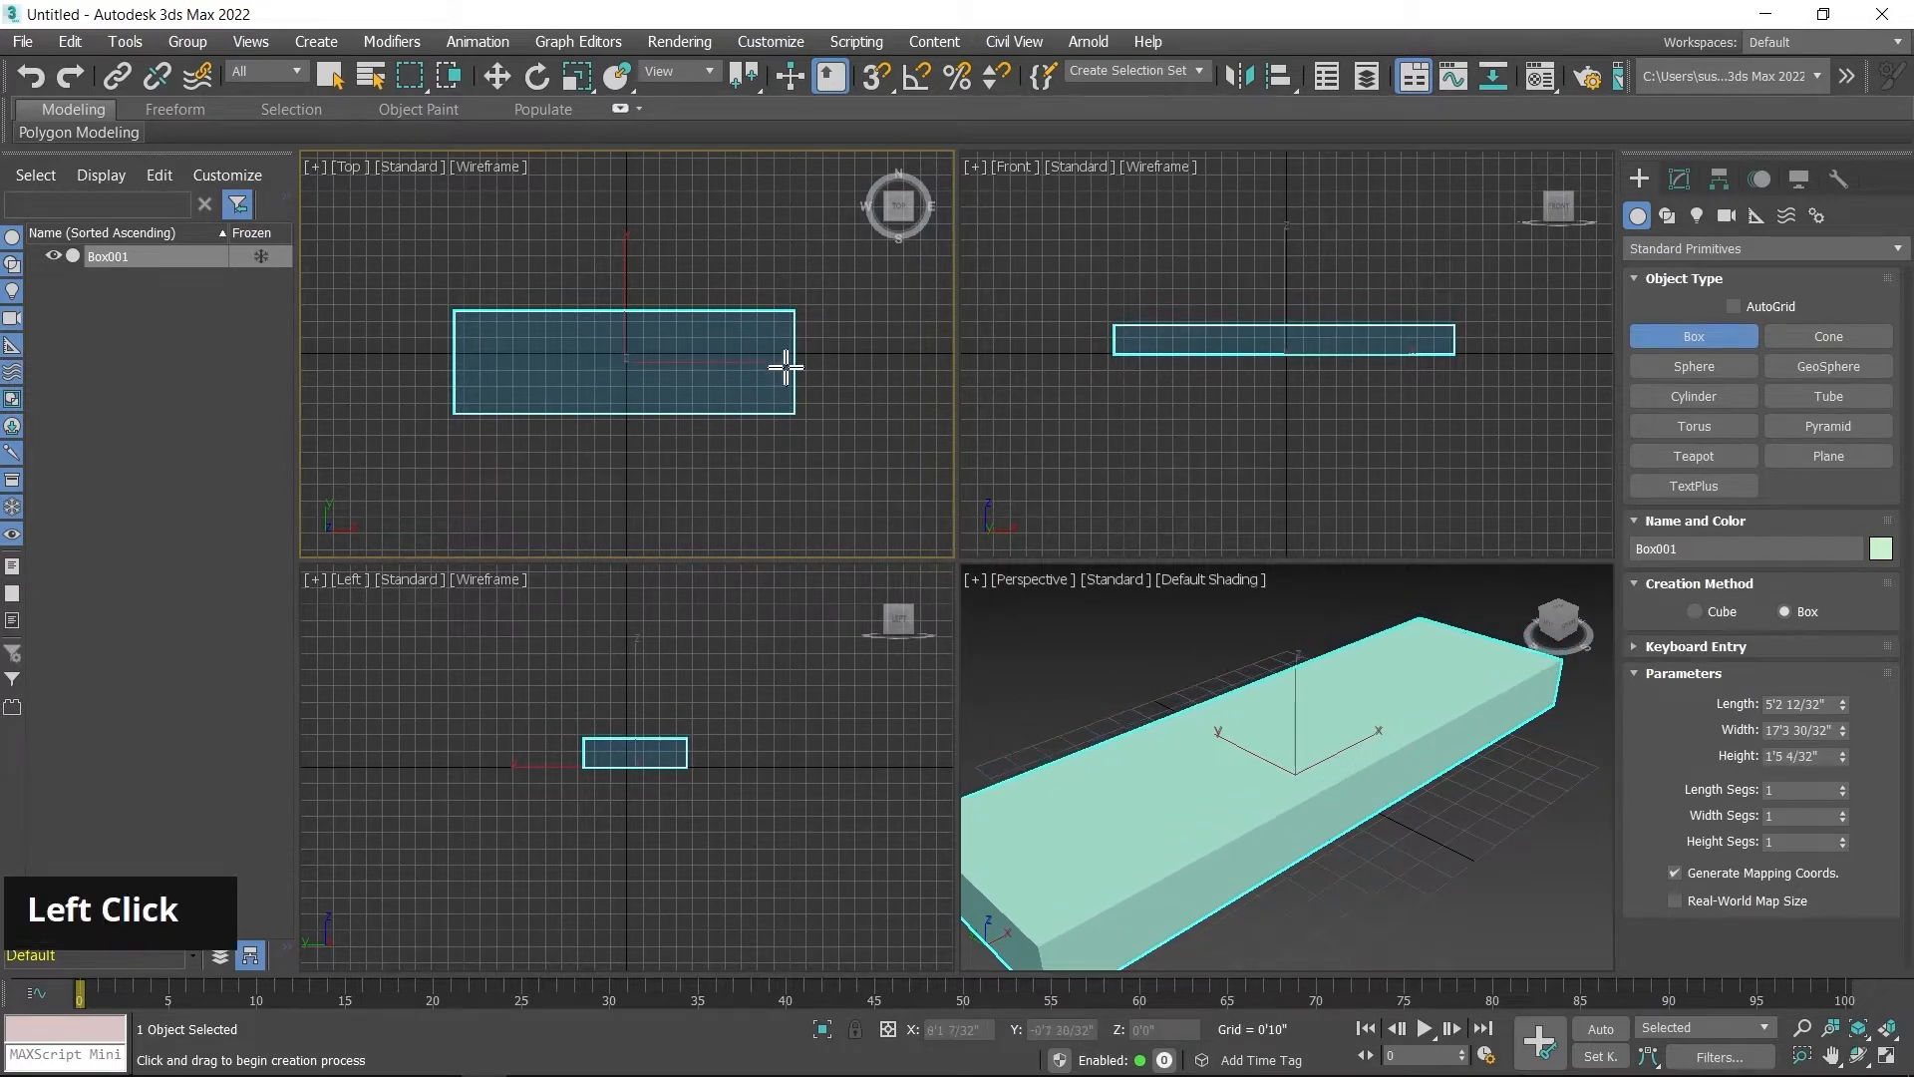
{"action": "right_click", "coordinate": [834, 345]}
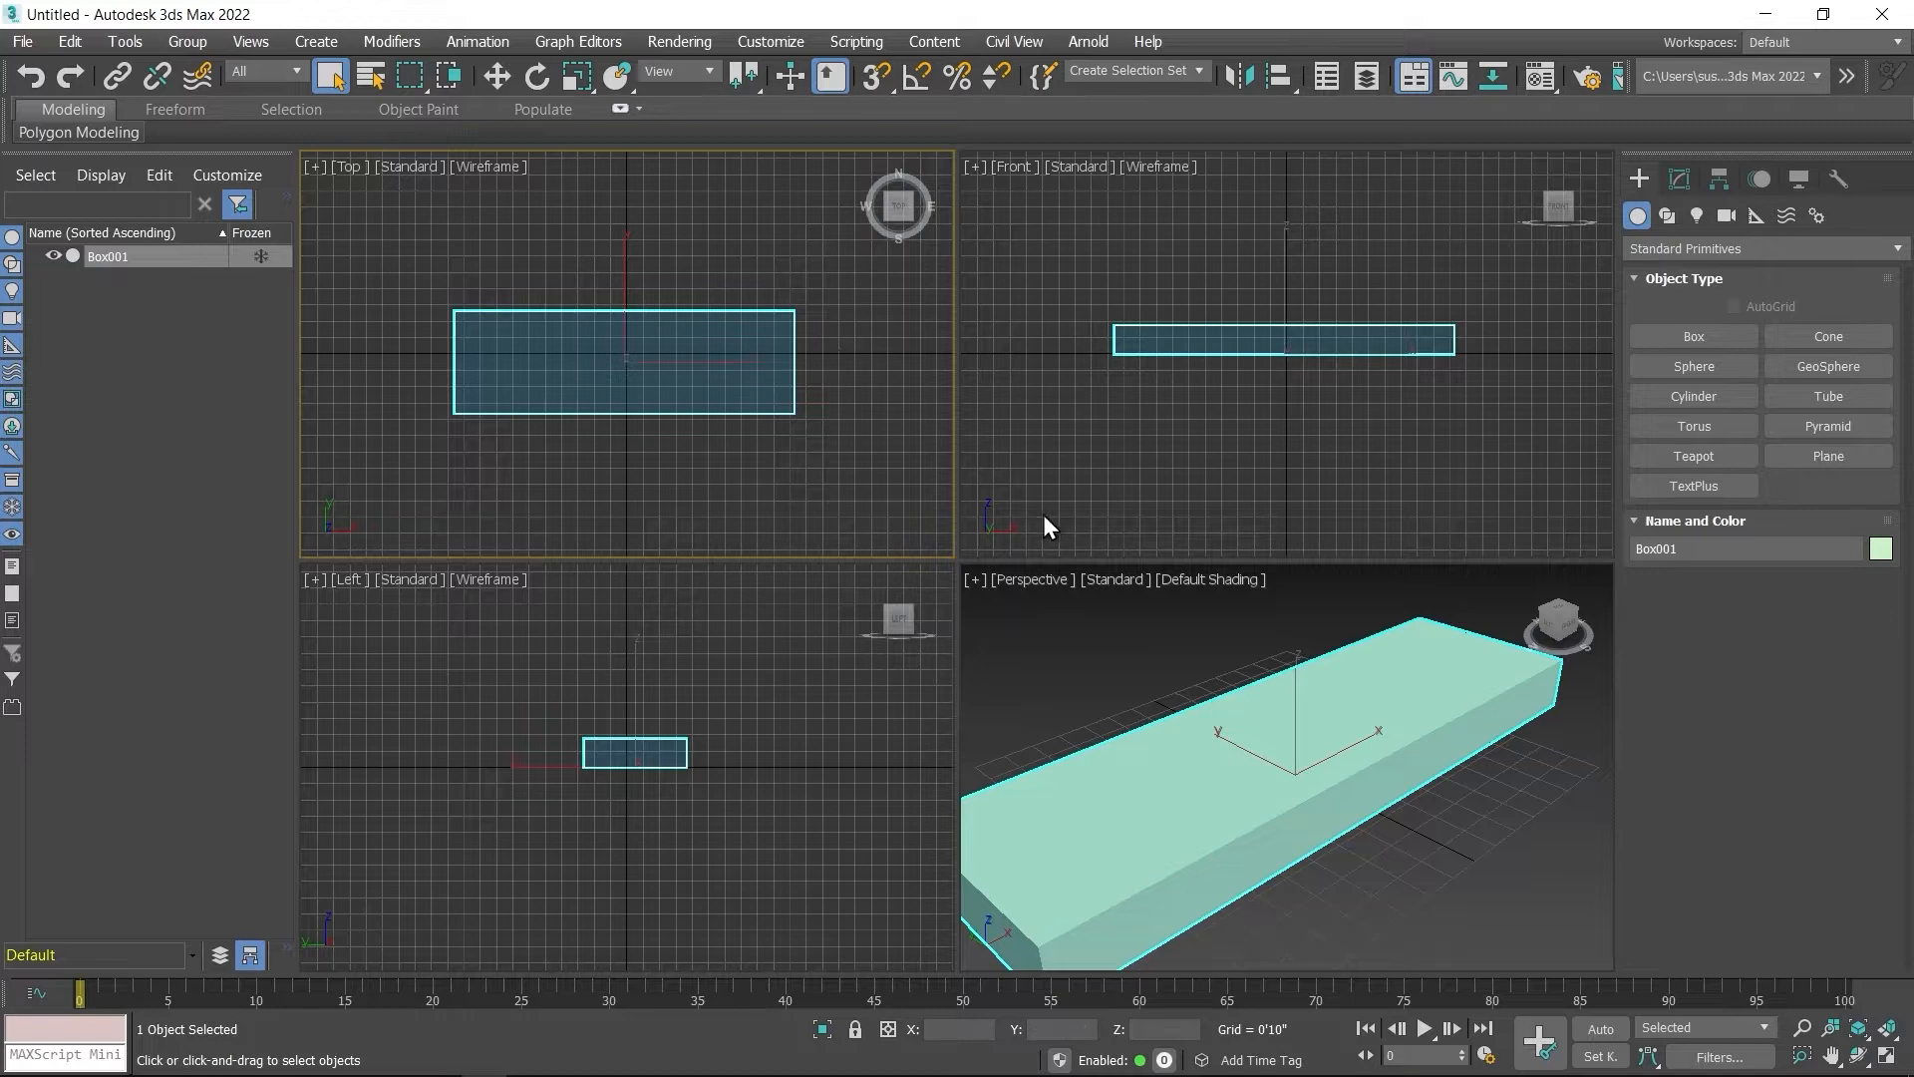
Step: Convert the box to an Editable Poly
{"action": "middle_click", "coordinate": [1167, 665]}
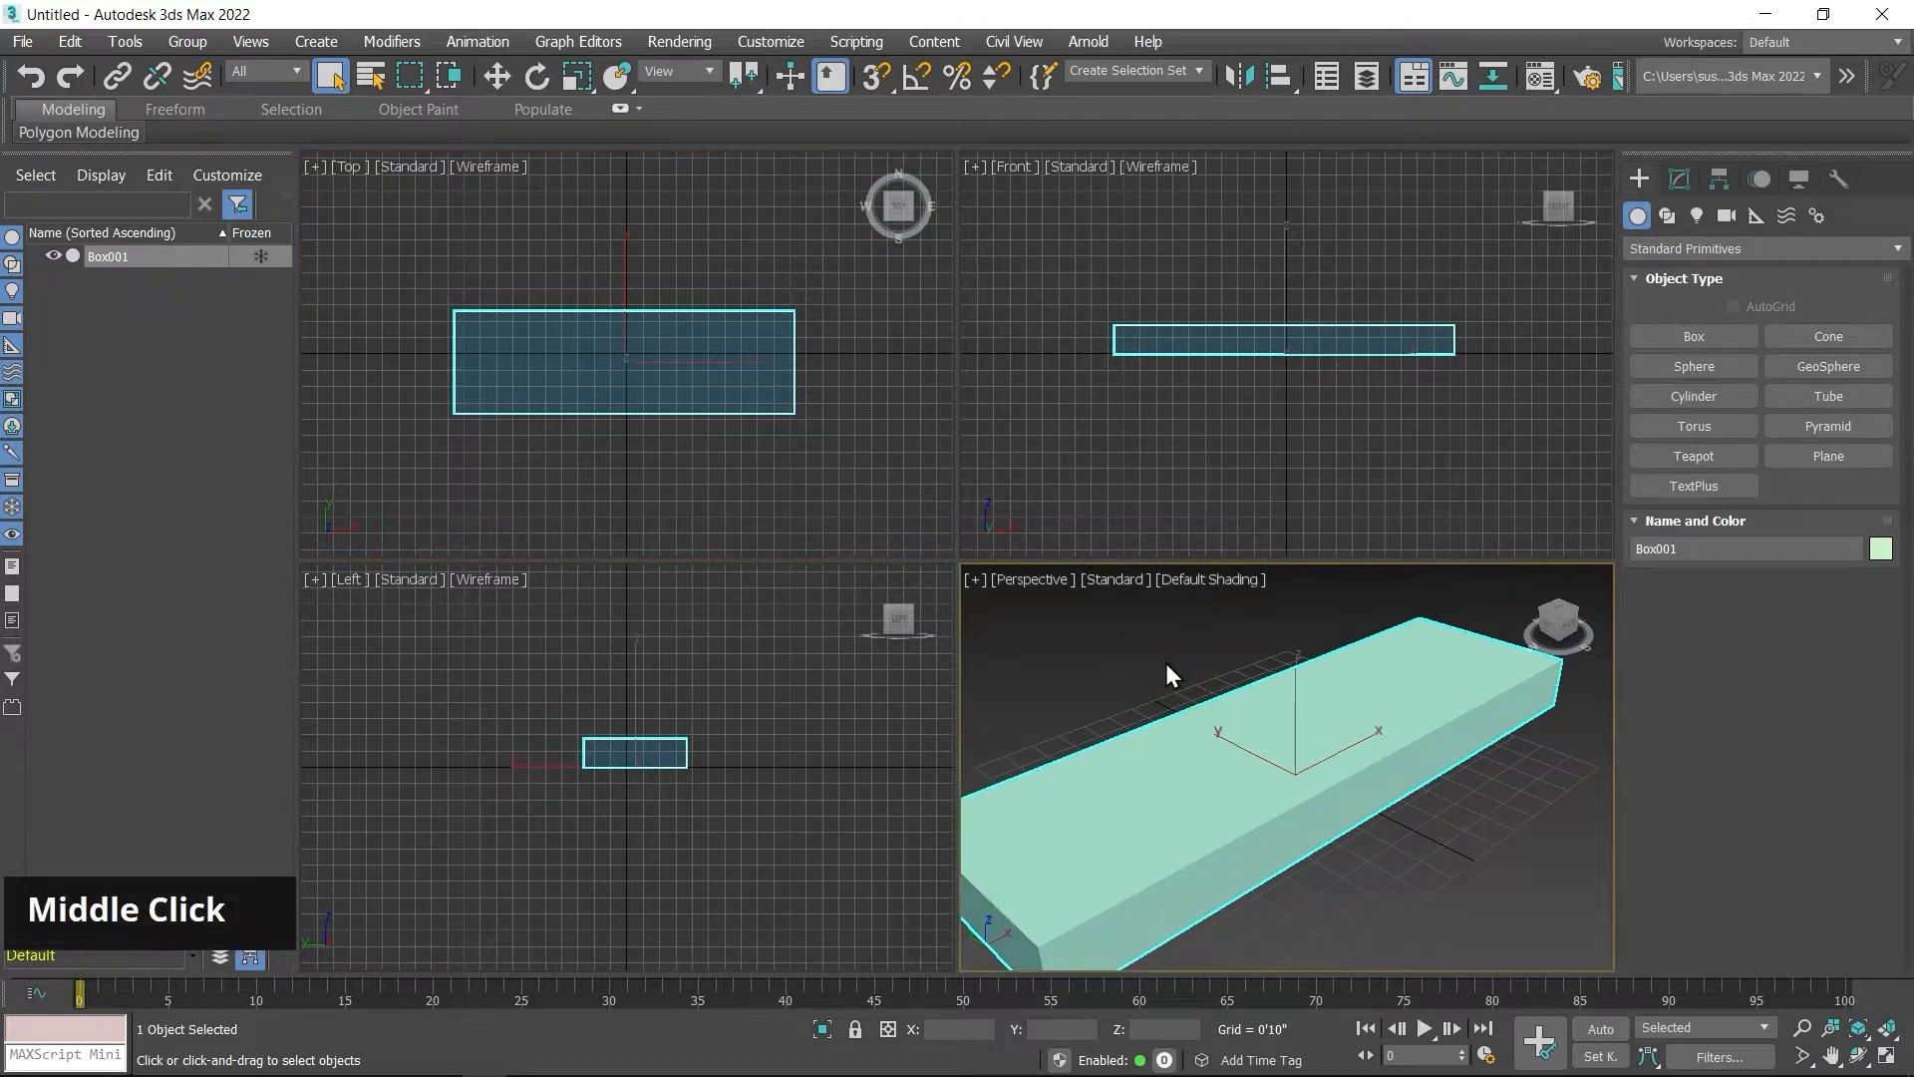
{"action": "key", "text": "F4"}
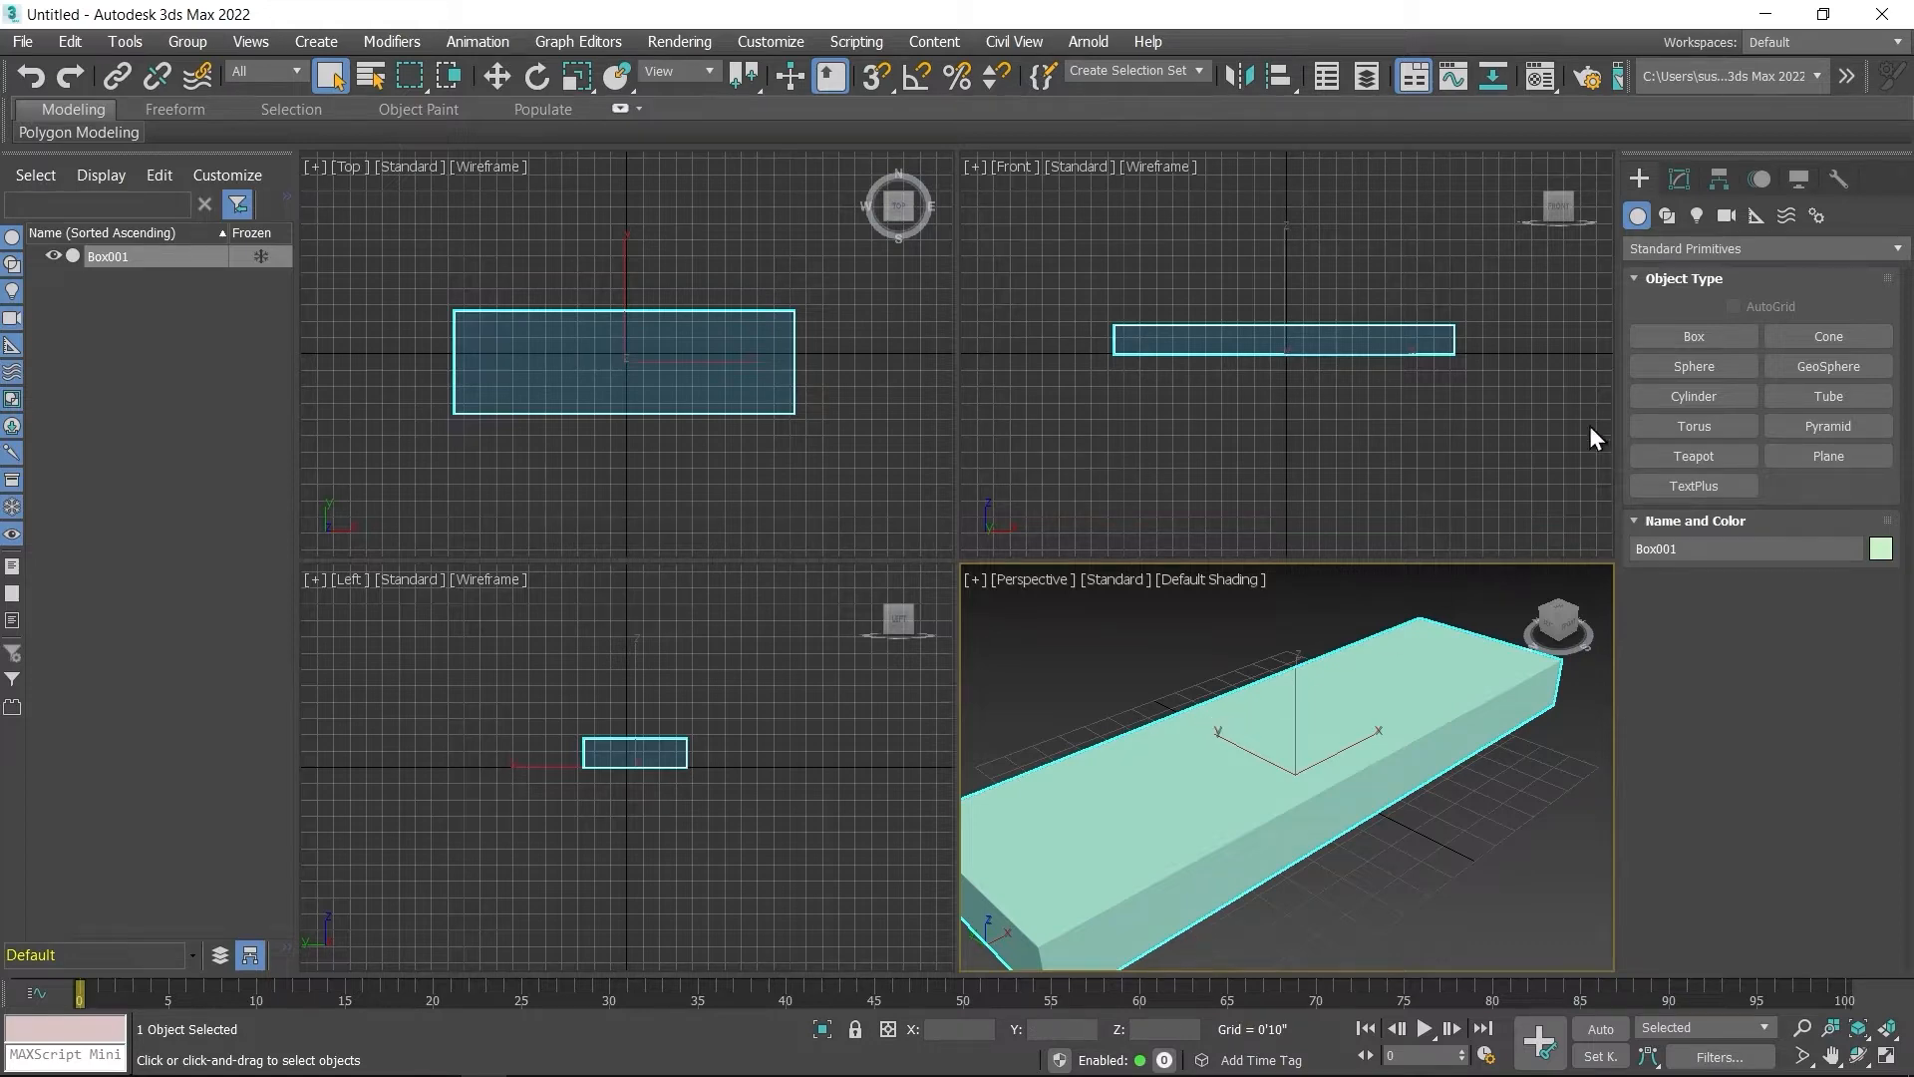
{"action": "left_click", "coordinate": [1681, 179]}
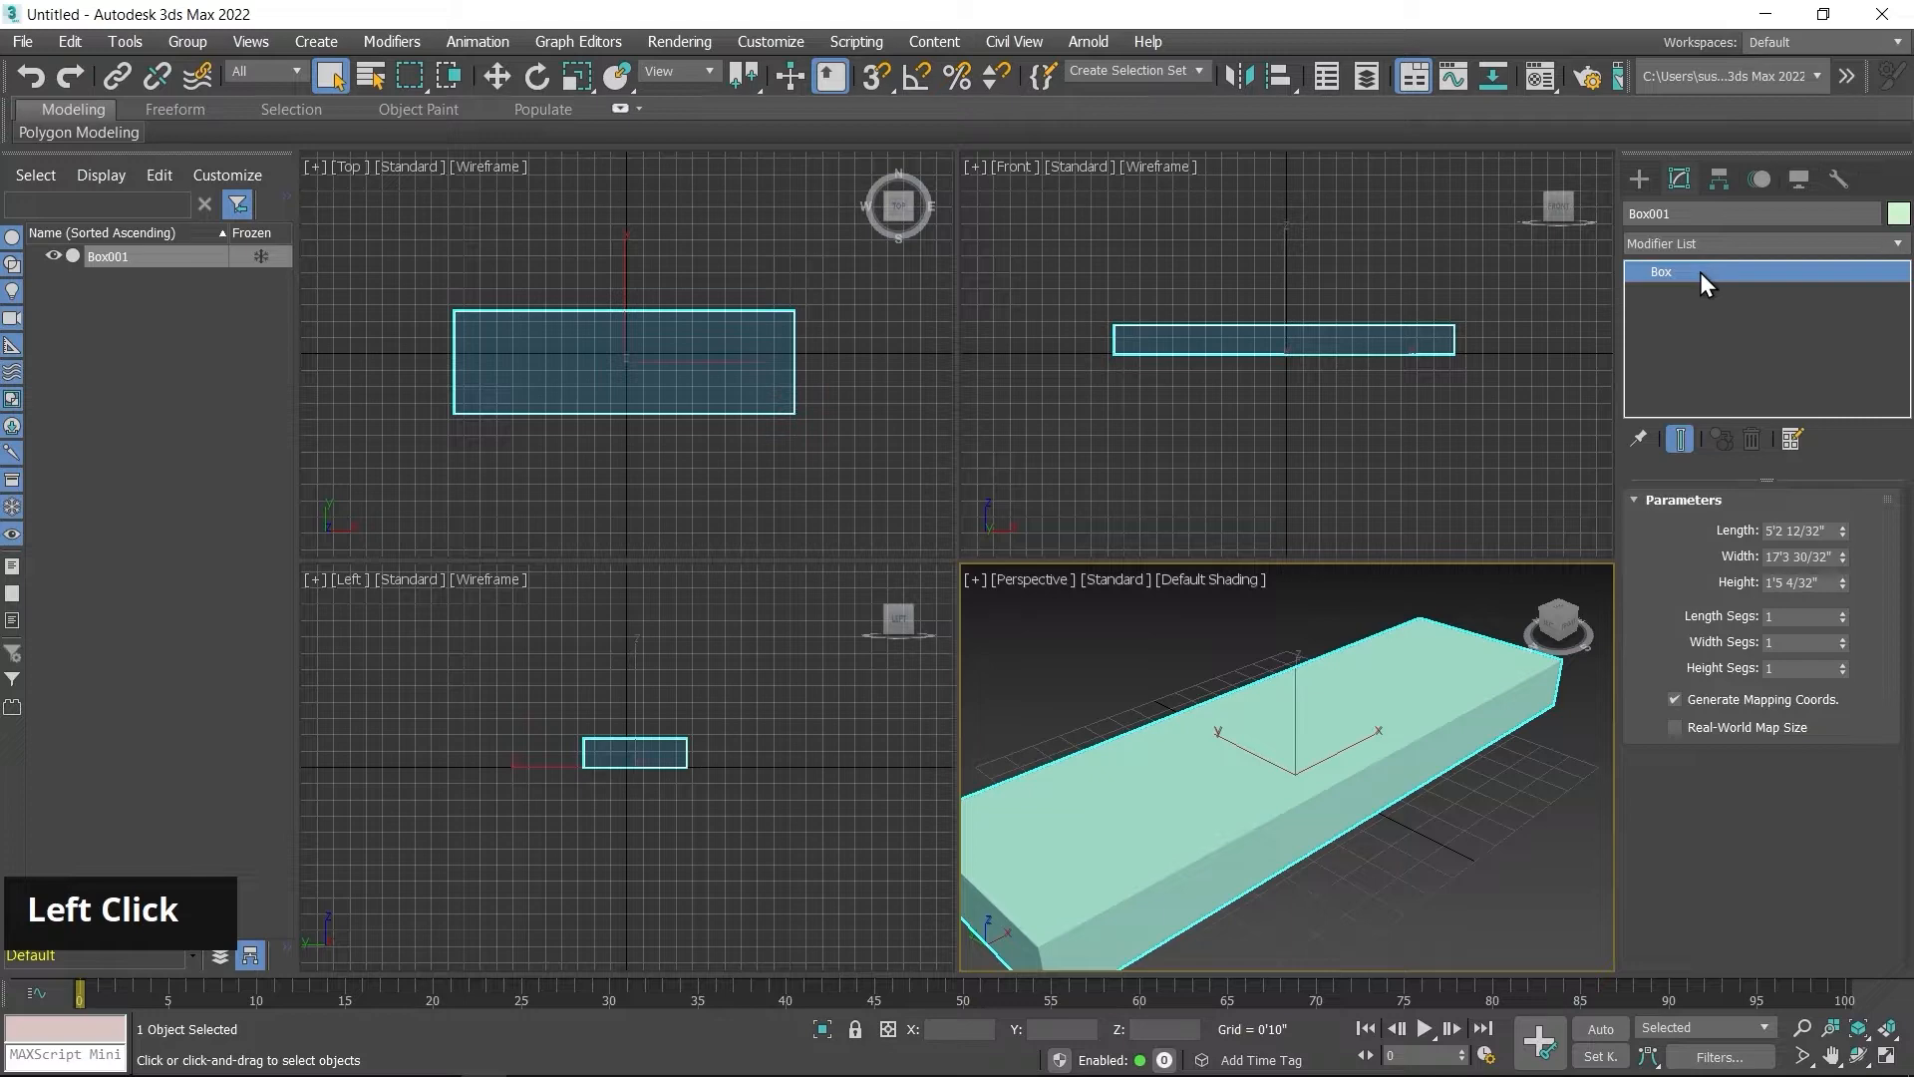
{"action": "right_click", "coordinate": [1689, 270]}
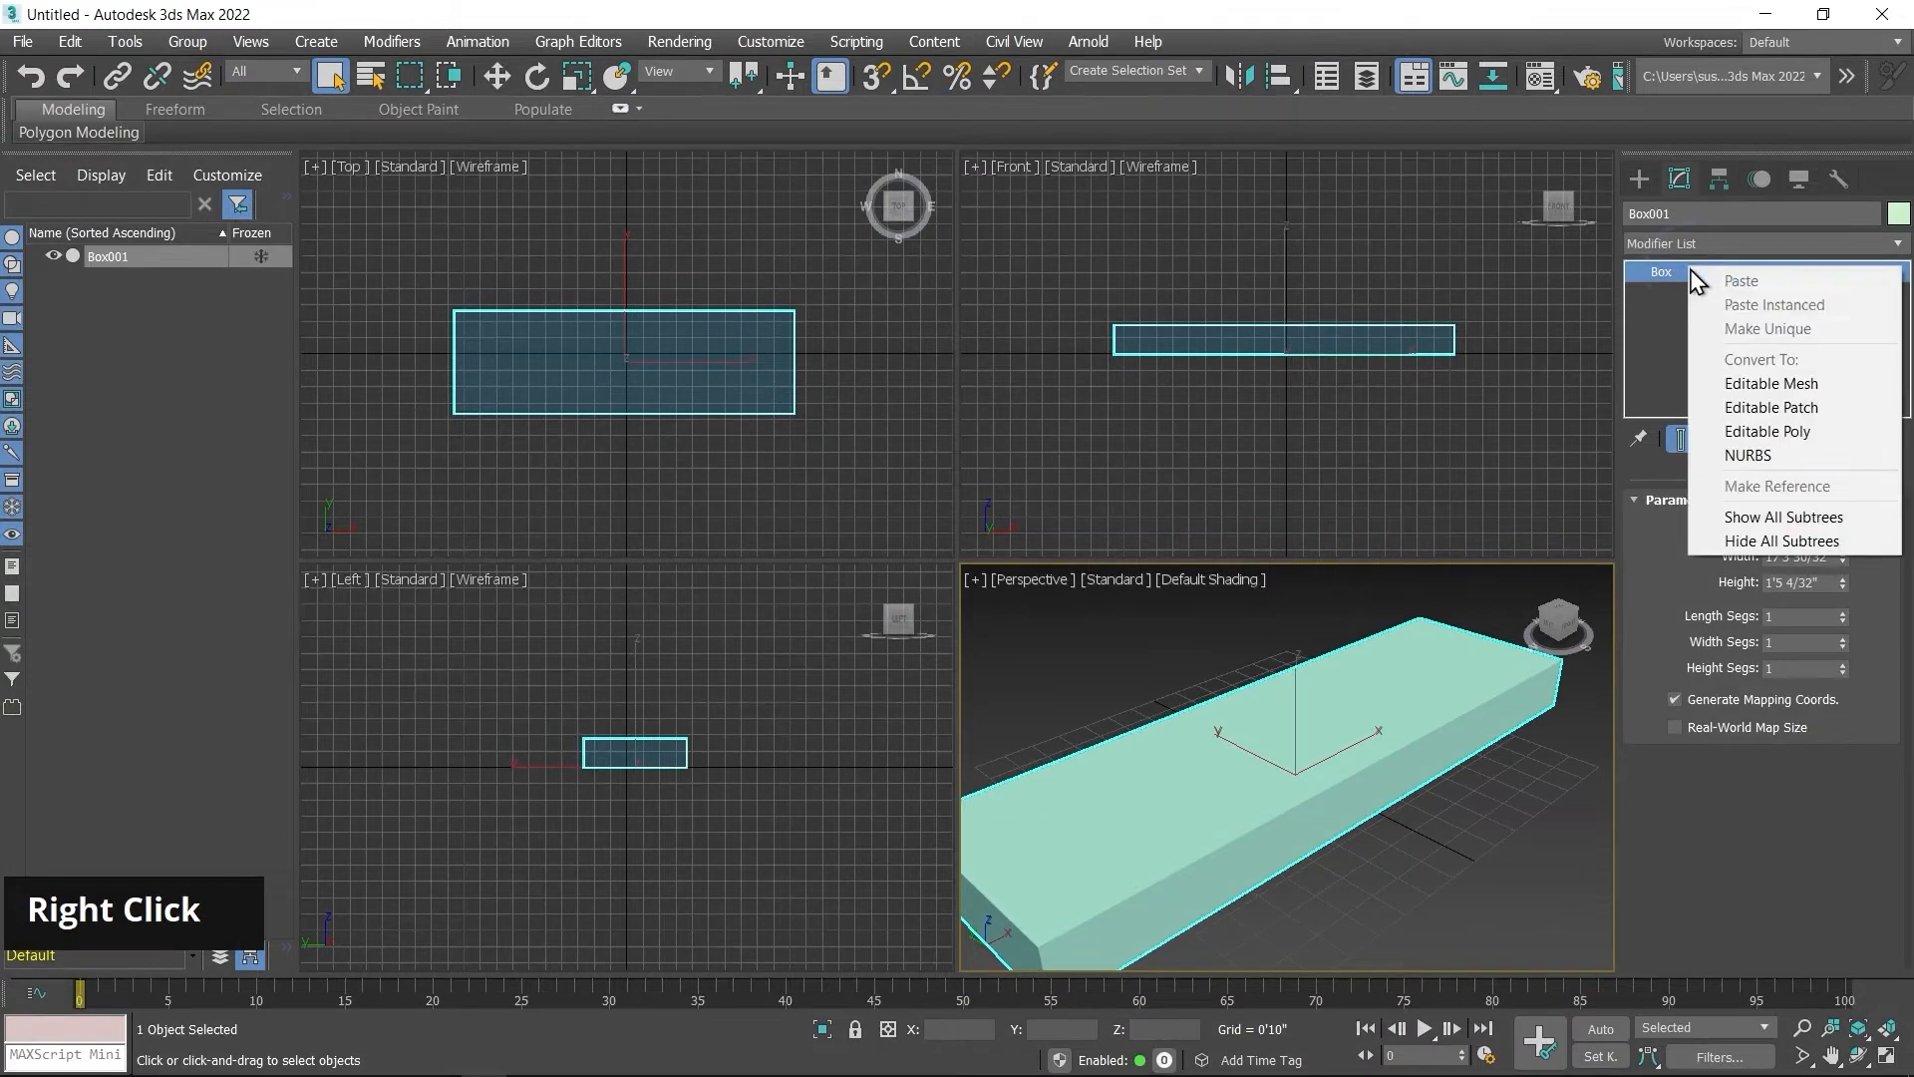
{"action": "left_click", "coordinate": [1748, 432]}
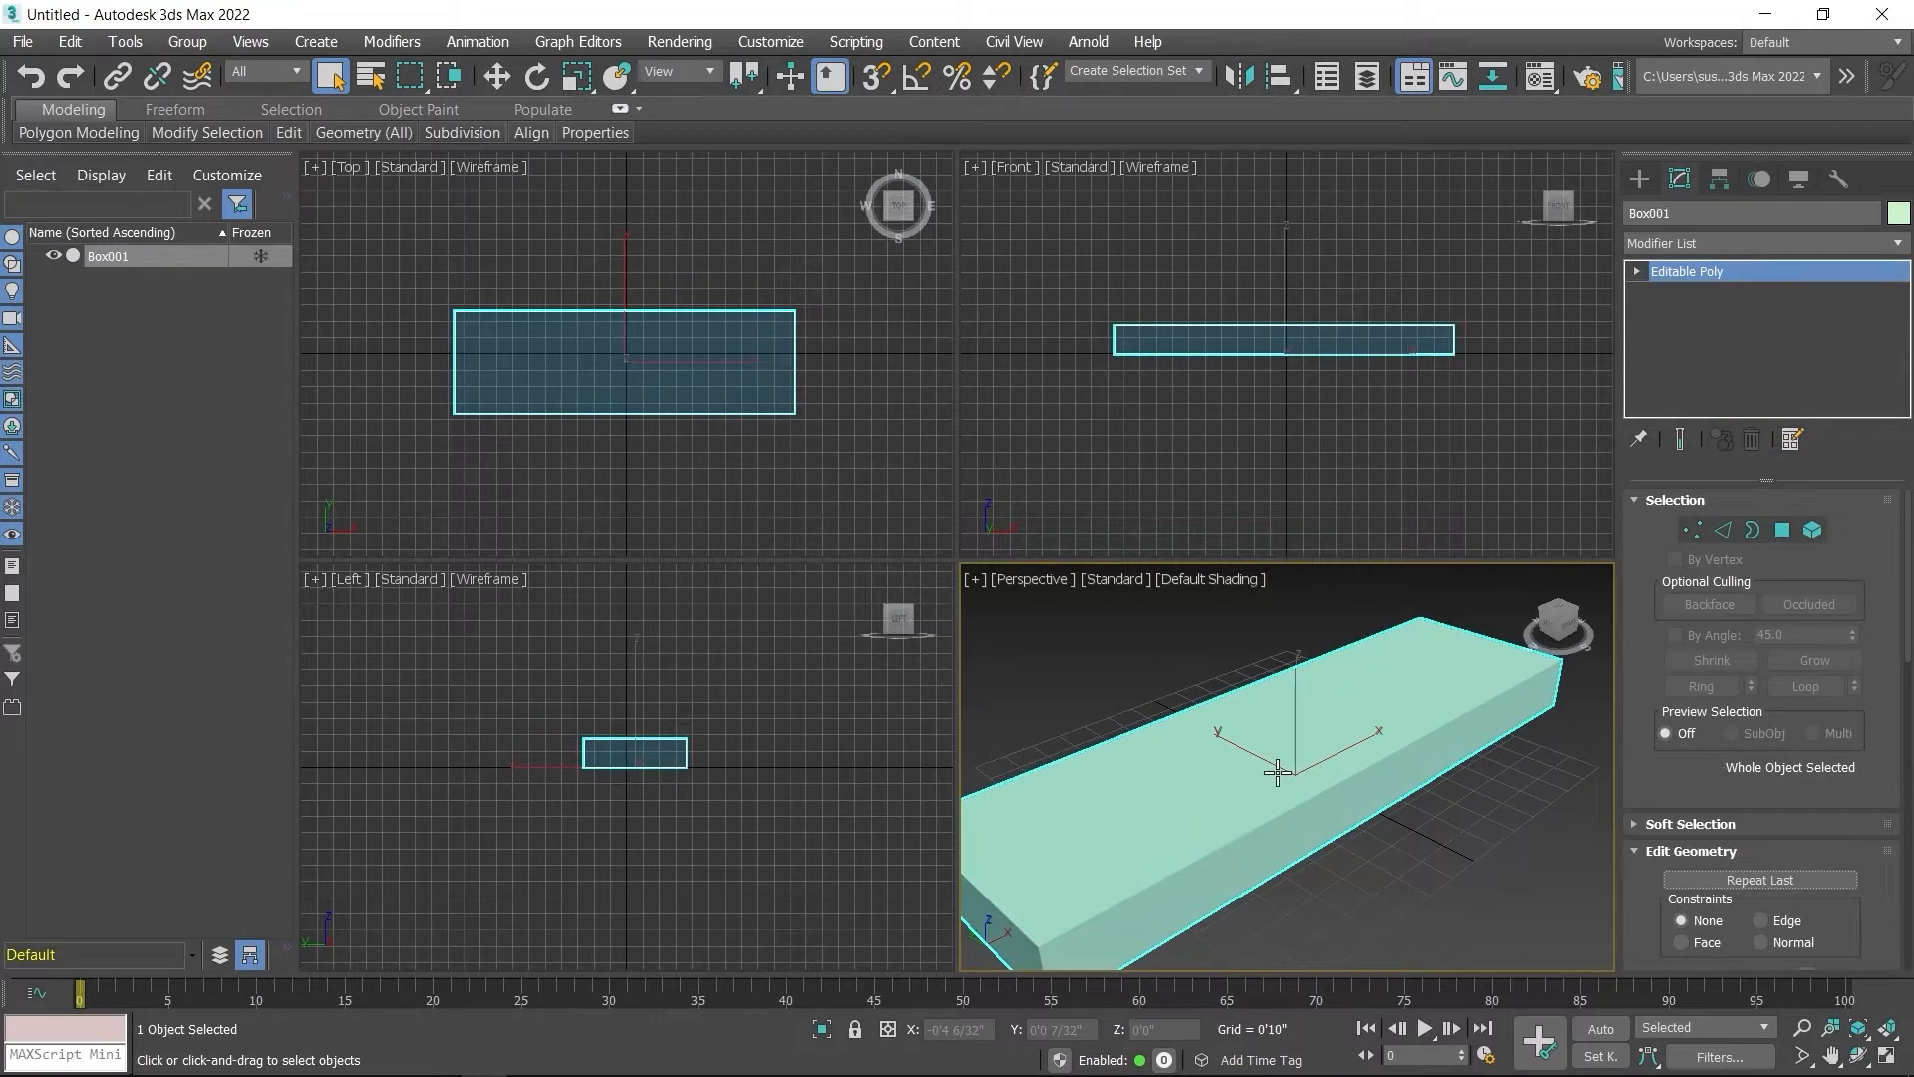
Step: At edge level, select the box's lengthwise edges by ringing one long upper edge, and show the Perspective viewport in wireframe
{"action": "left_click", "coordinate": [1725, 530]}
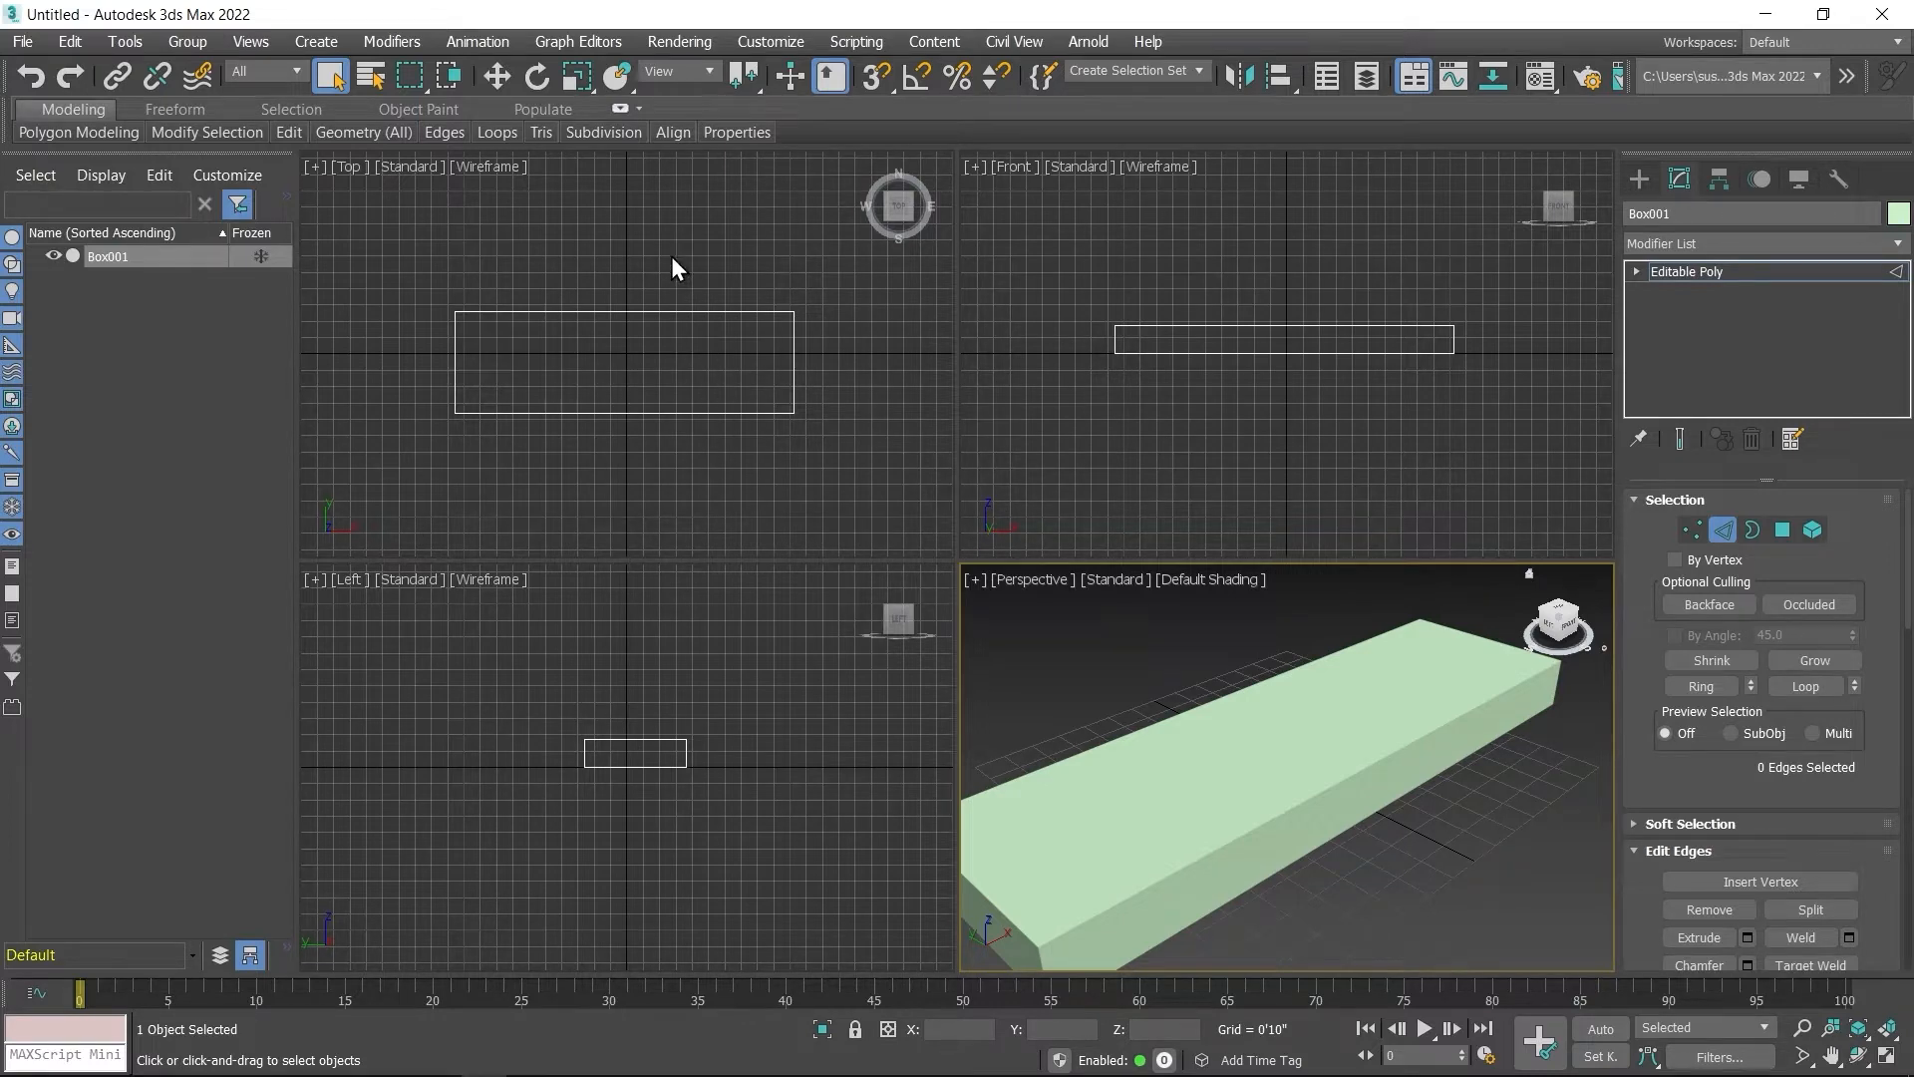
{"action": "left_click", "coordinate": [655, 313]}
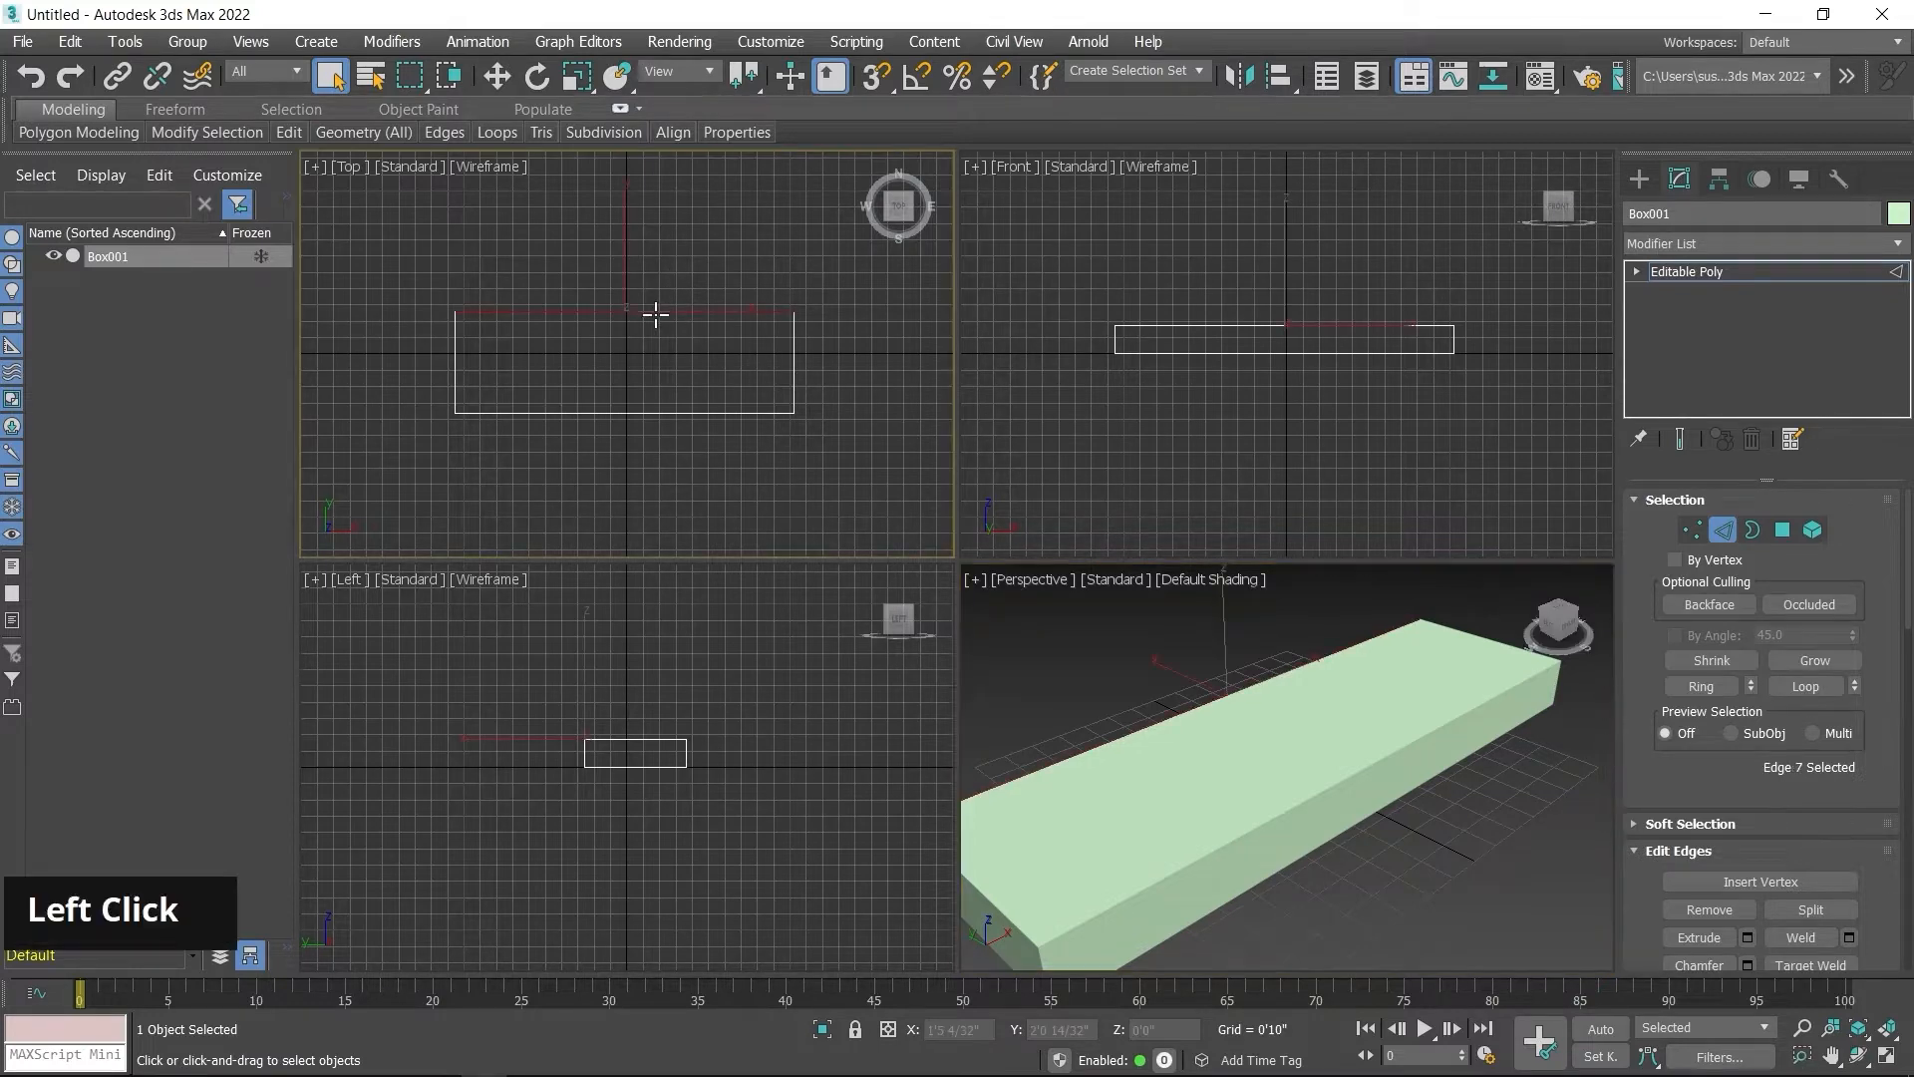
{"action": "left_click", "coordinate": [1697, 684]}
{"action": "middle_click", "coordinate": [1398, 817]}
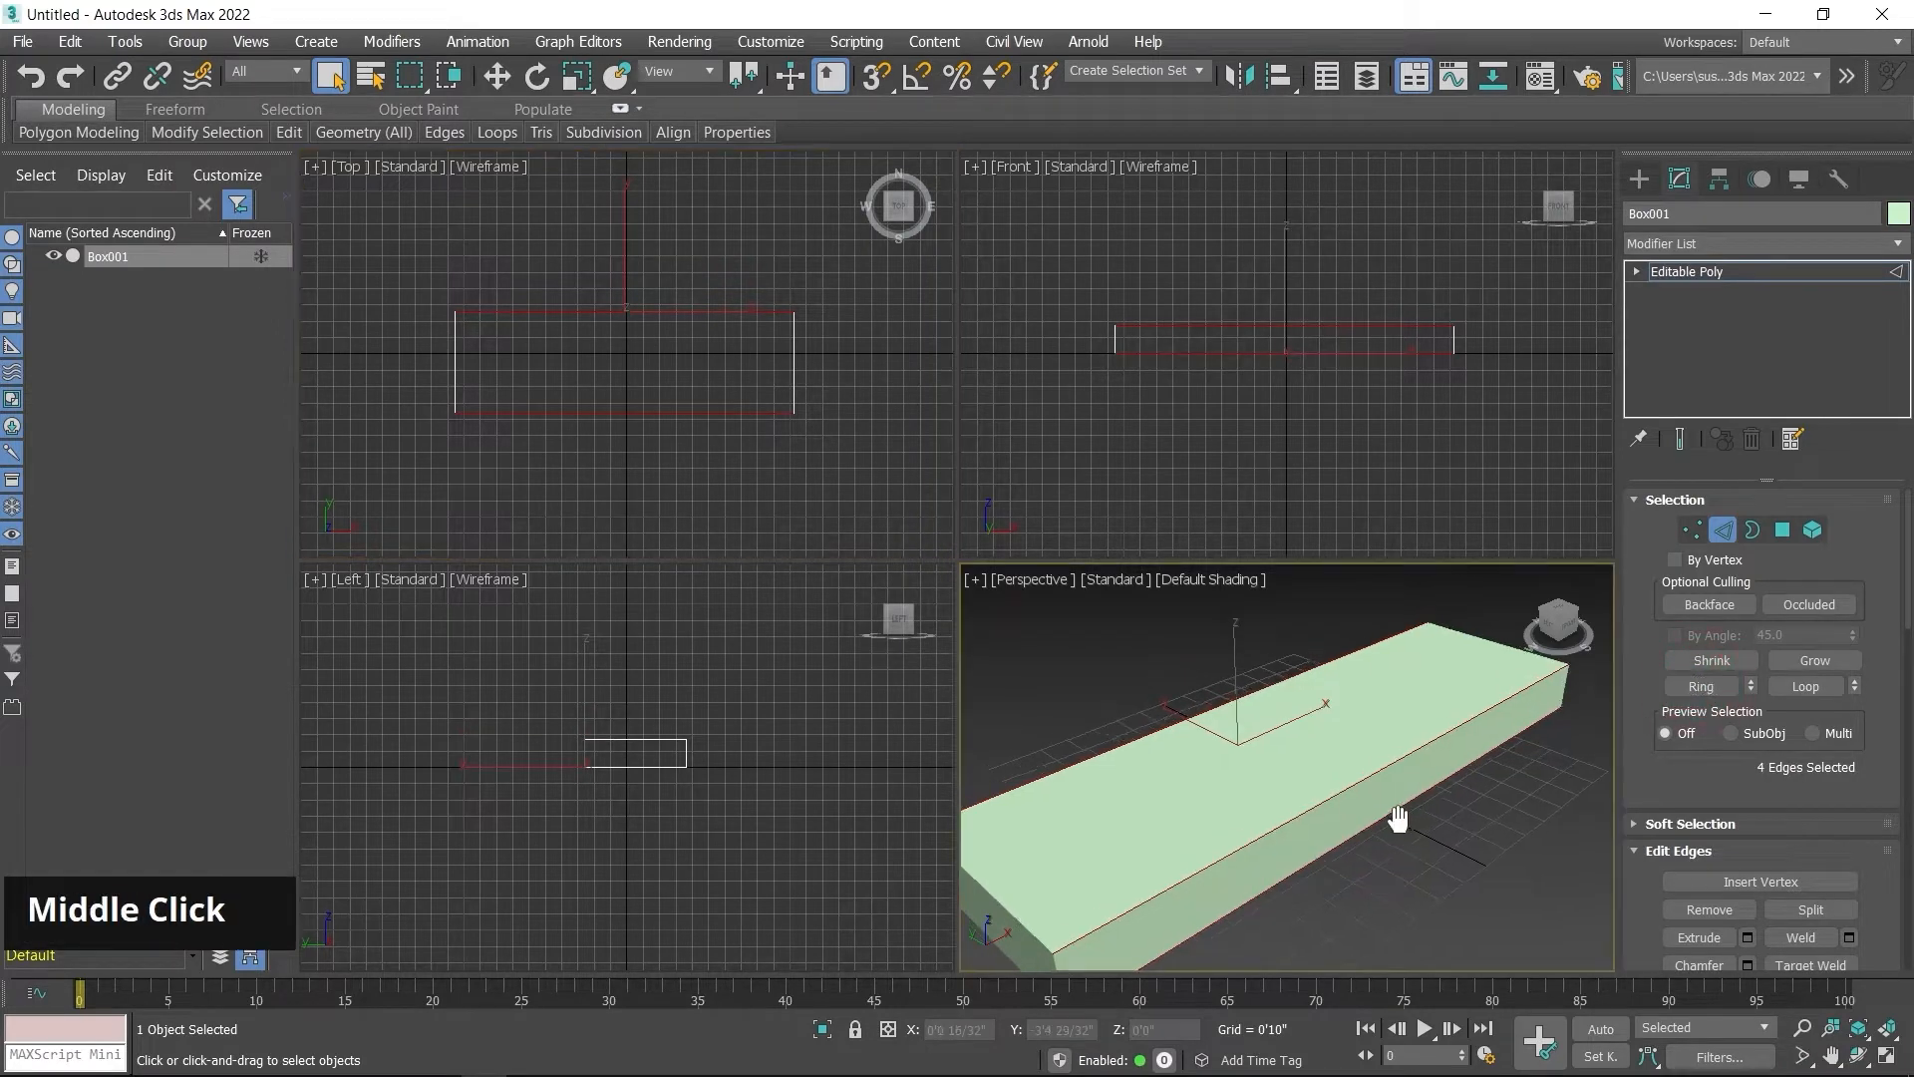
{"action": "key", "text": "F3"}
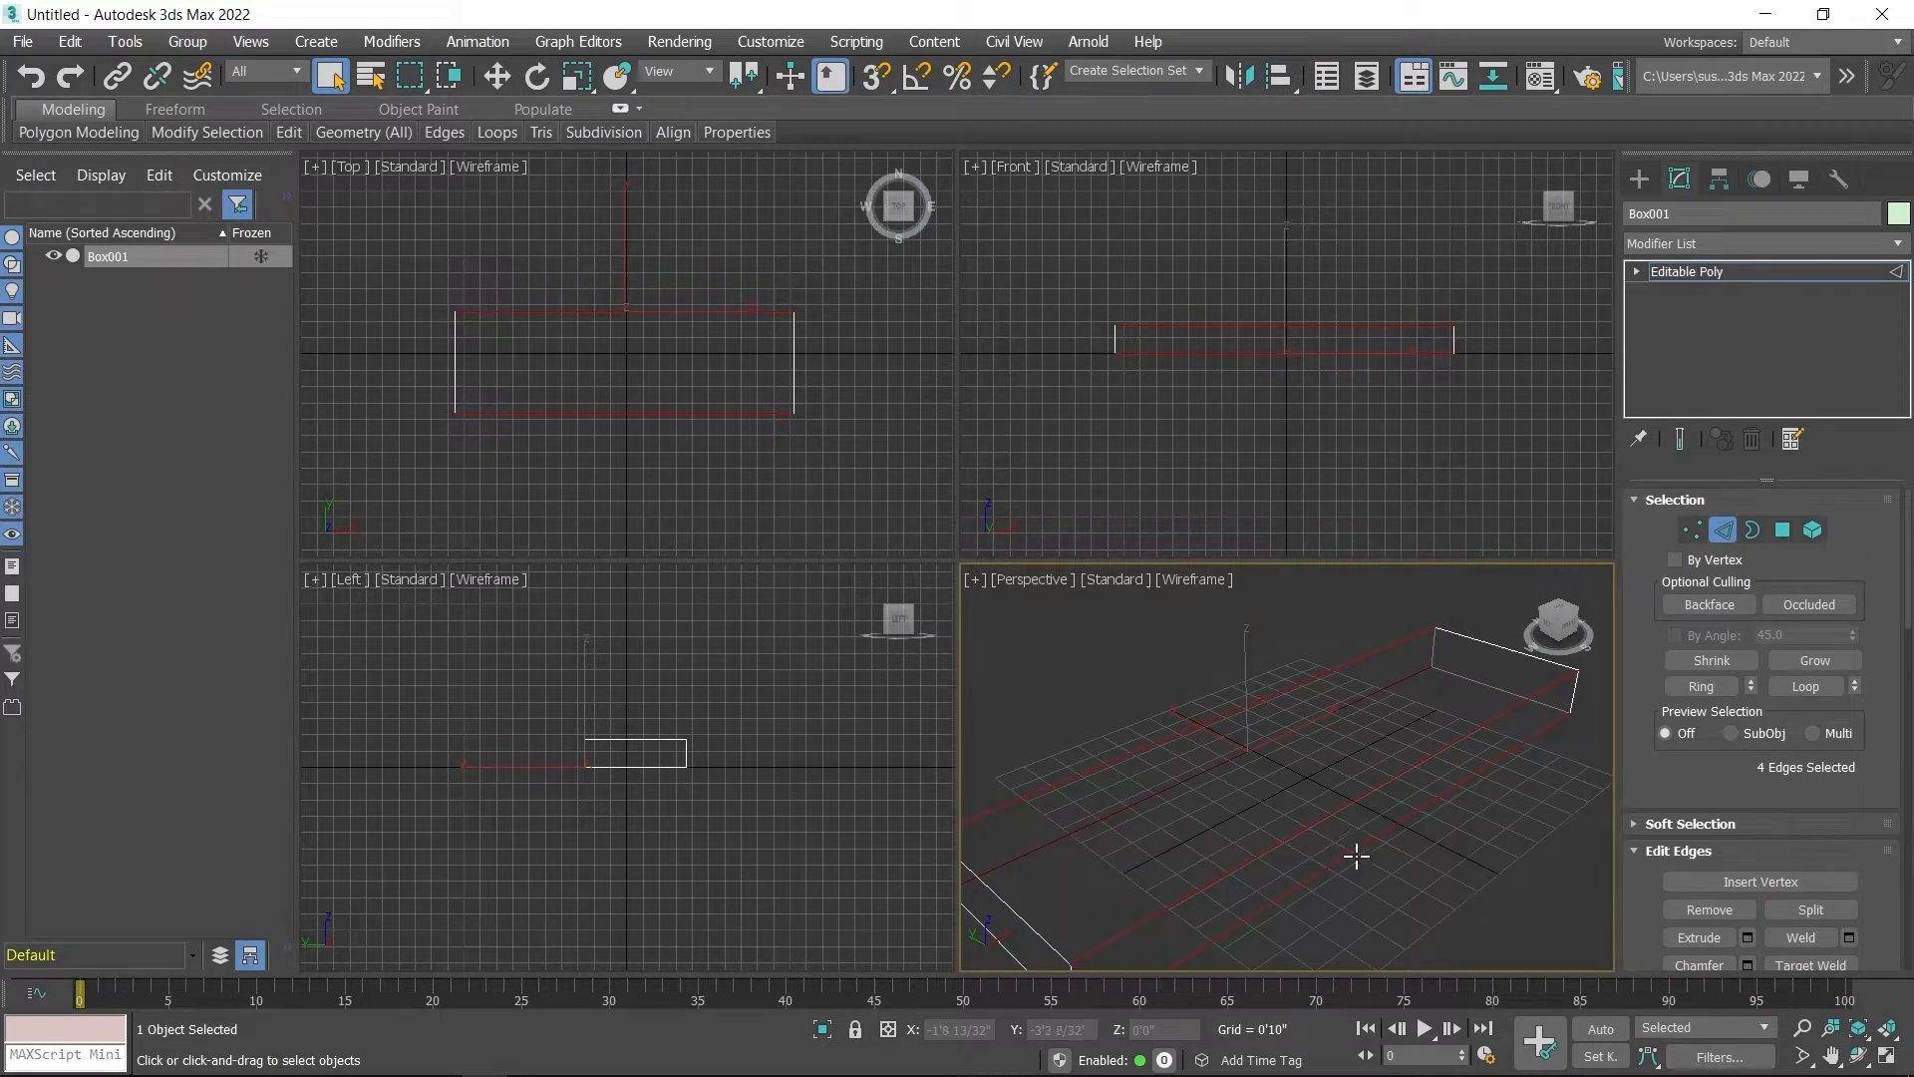
Step: Try crossing selections in the Top viewport, alternating between the box's four lengthwise edges and its four widthwise edges
{"action": "left_click", "coordinate": [580, 252]}
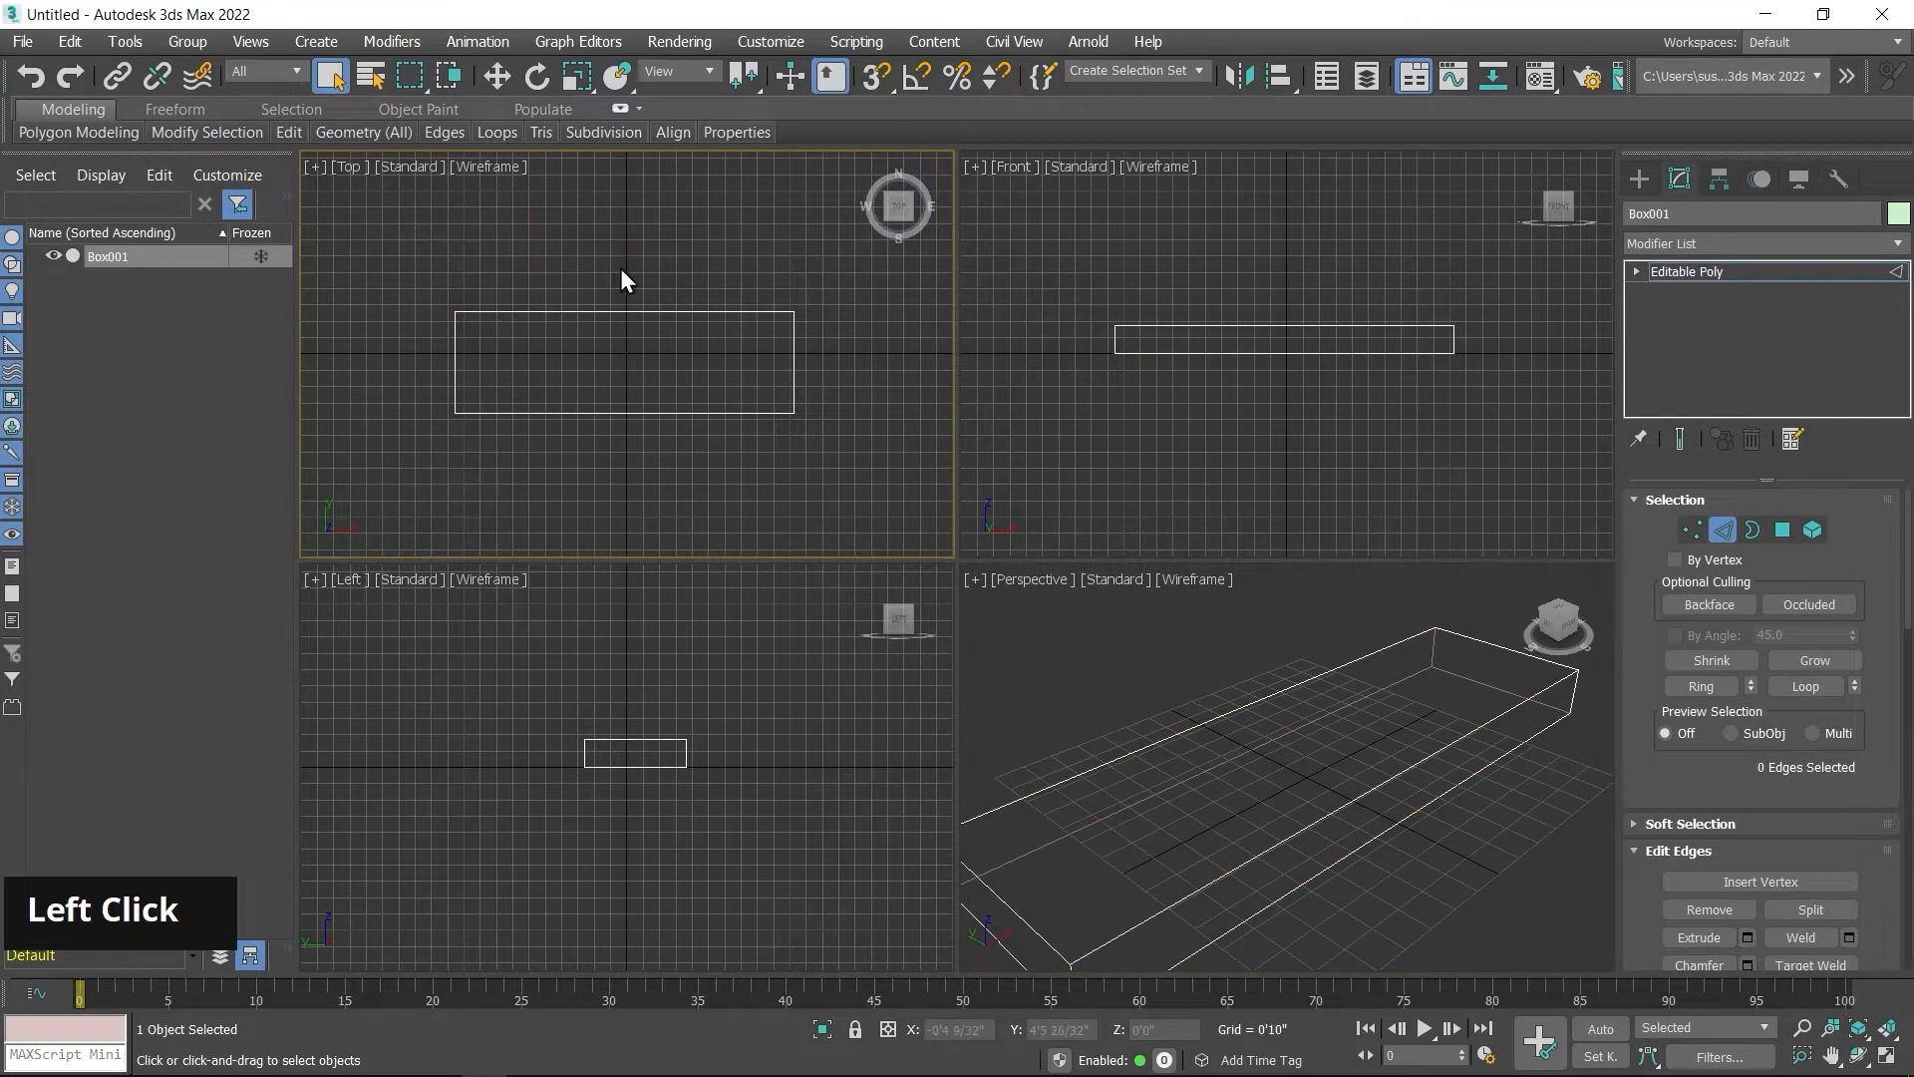
{"action": "left_click_drag", "start_coordinate": [620, 267], "coordinate": [668, 454]}
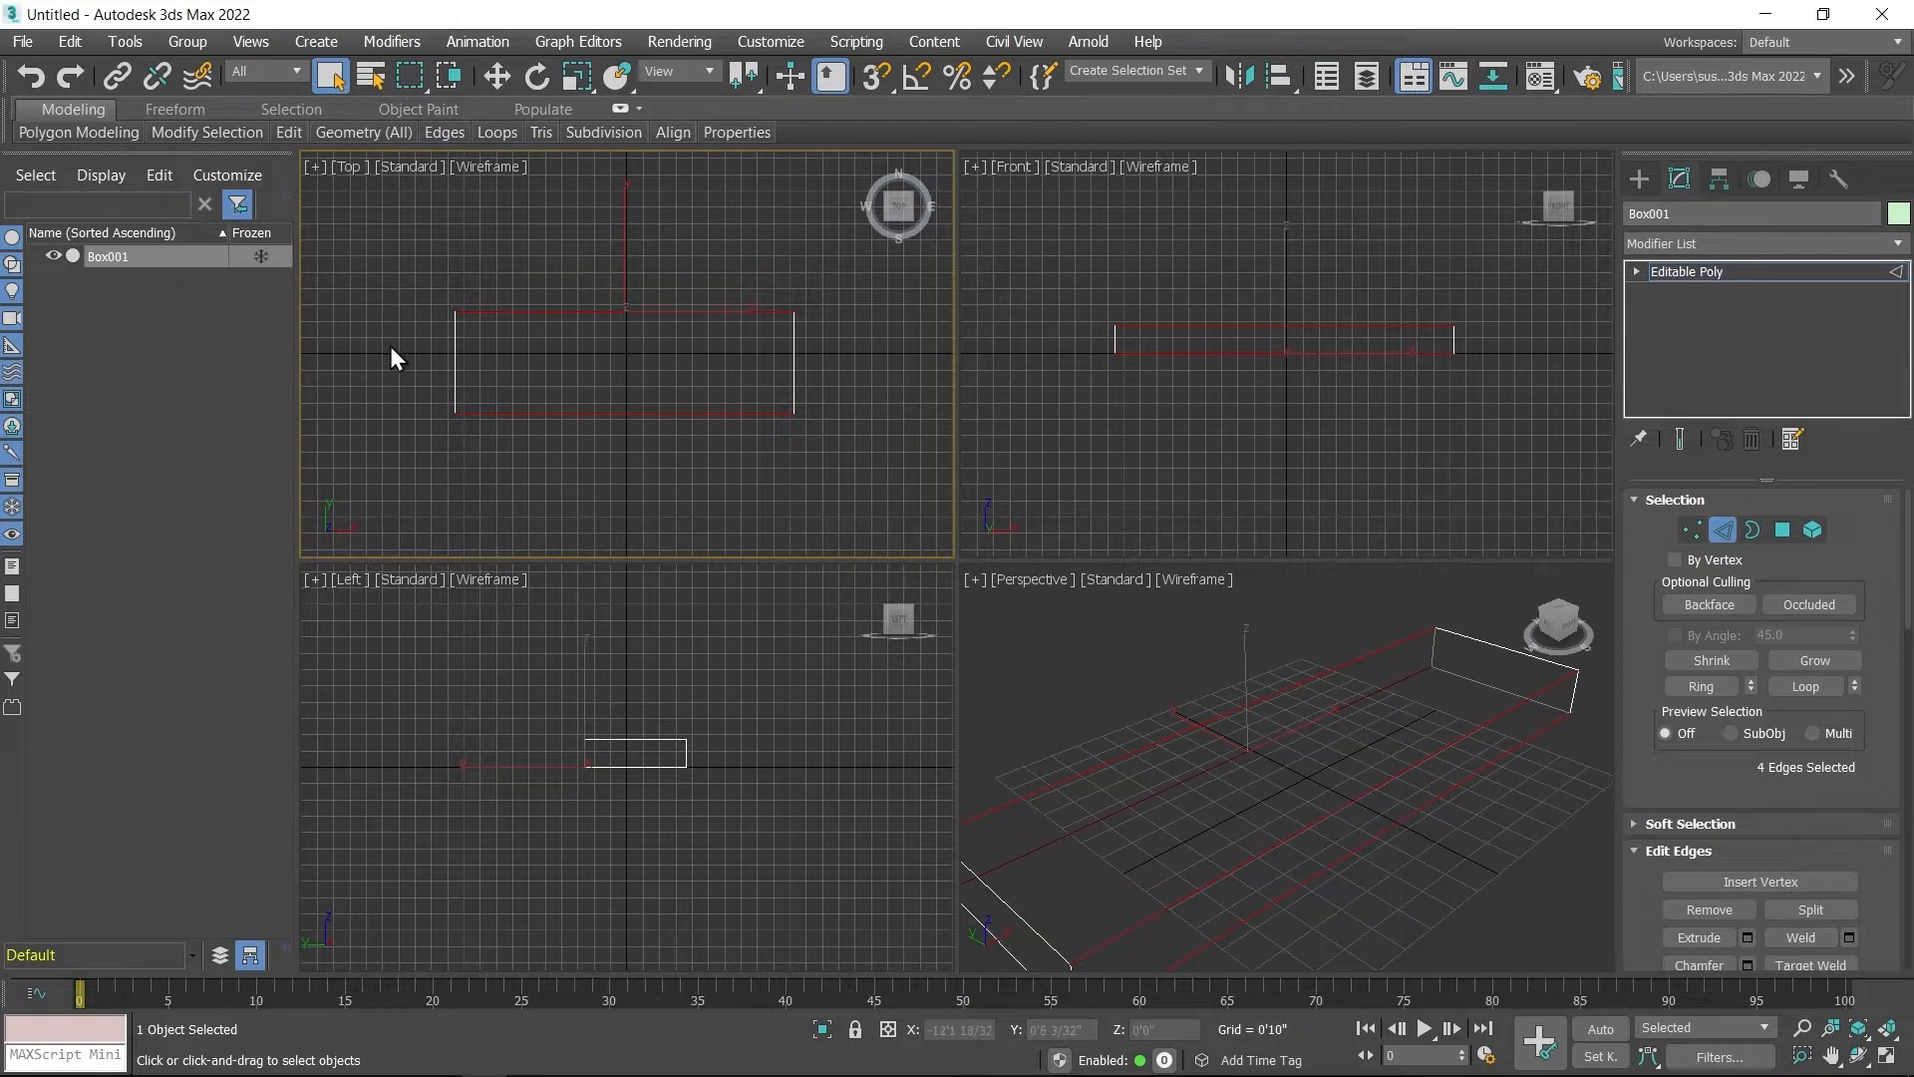
{"action": "left_click_drag", "start_coordinate": [391, 347], "coordinate": [823, 385]}
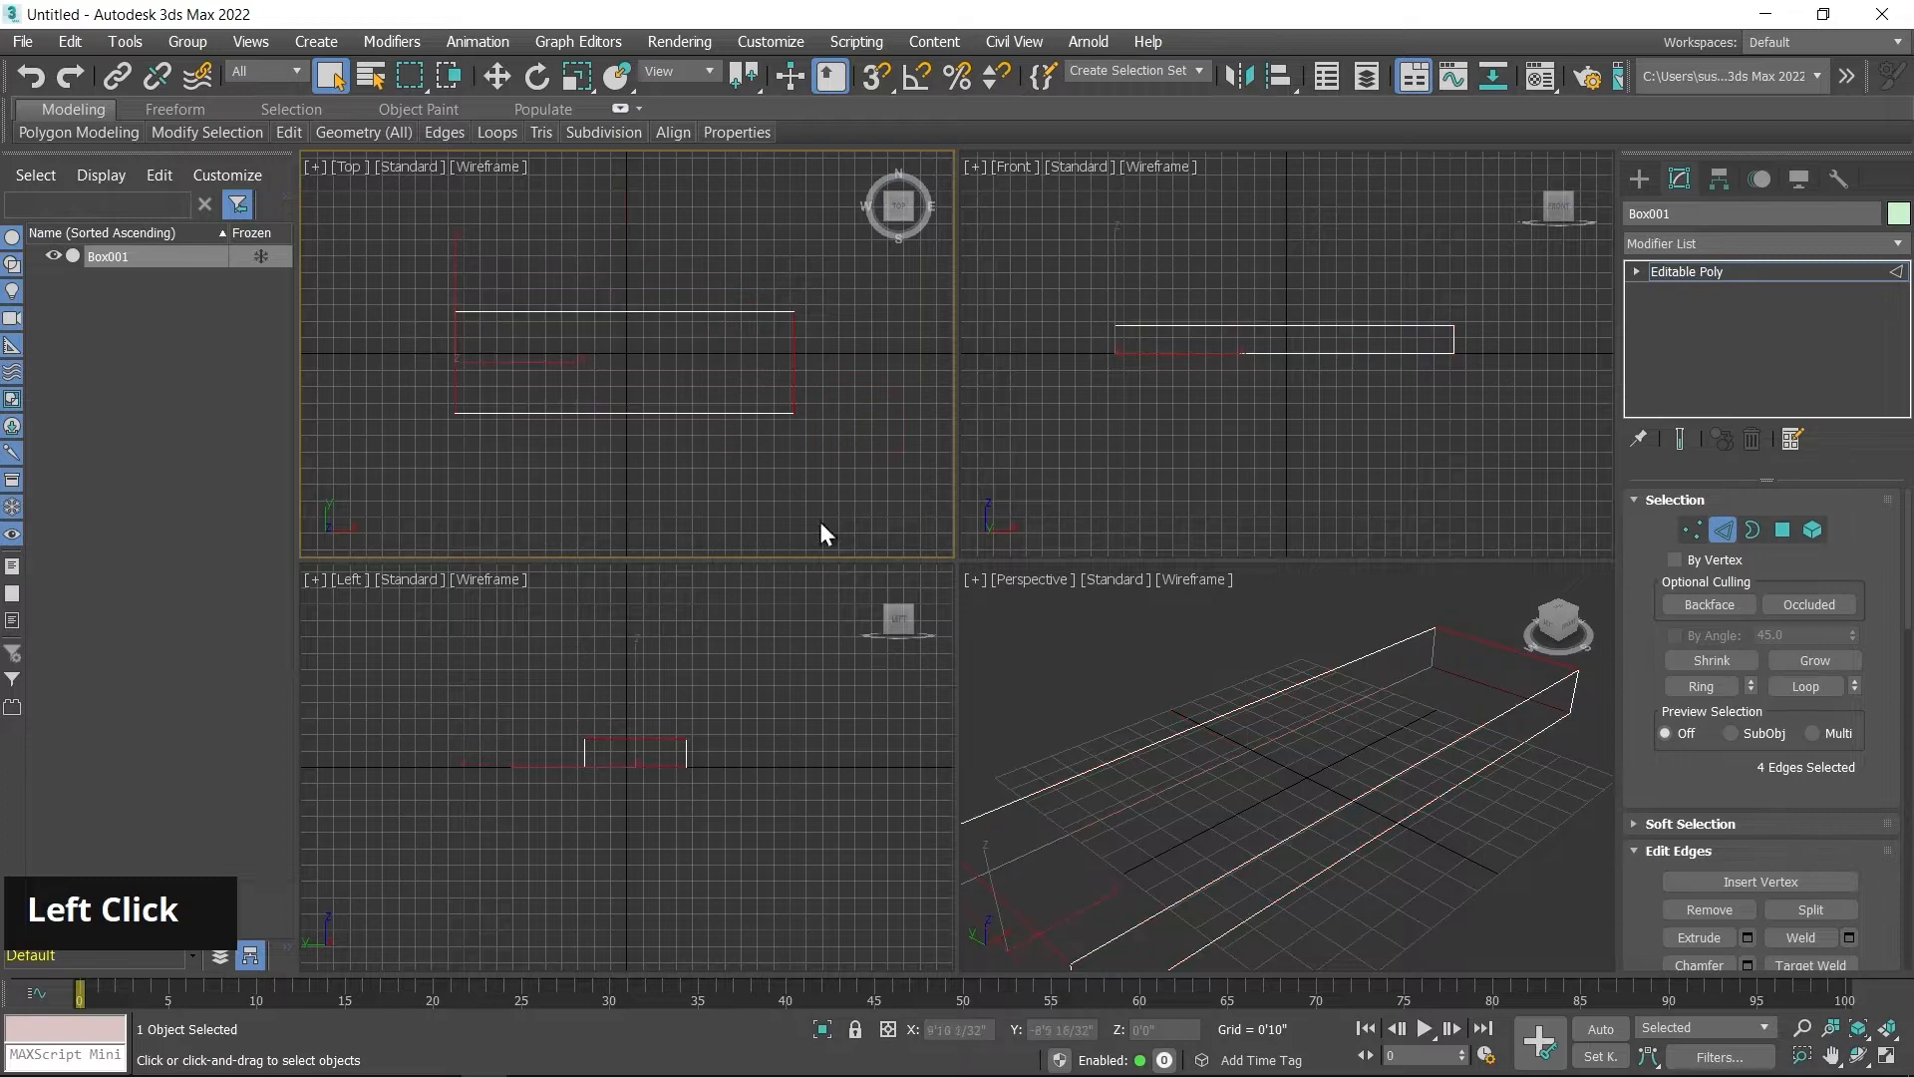
{"action": "middle_click_drag", "start_coordinate": [1394, 828], "coordinate": [1406, 813]}
{"action": "scroll", "coordinate": [1405, 813], "scroll_direction": "down", "scroll_amount": 5}
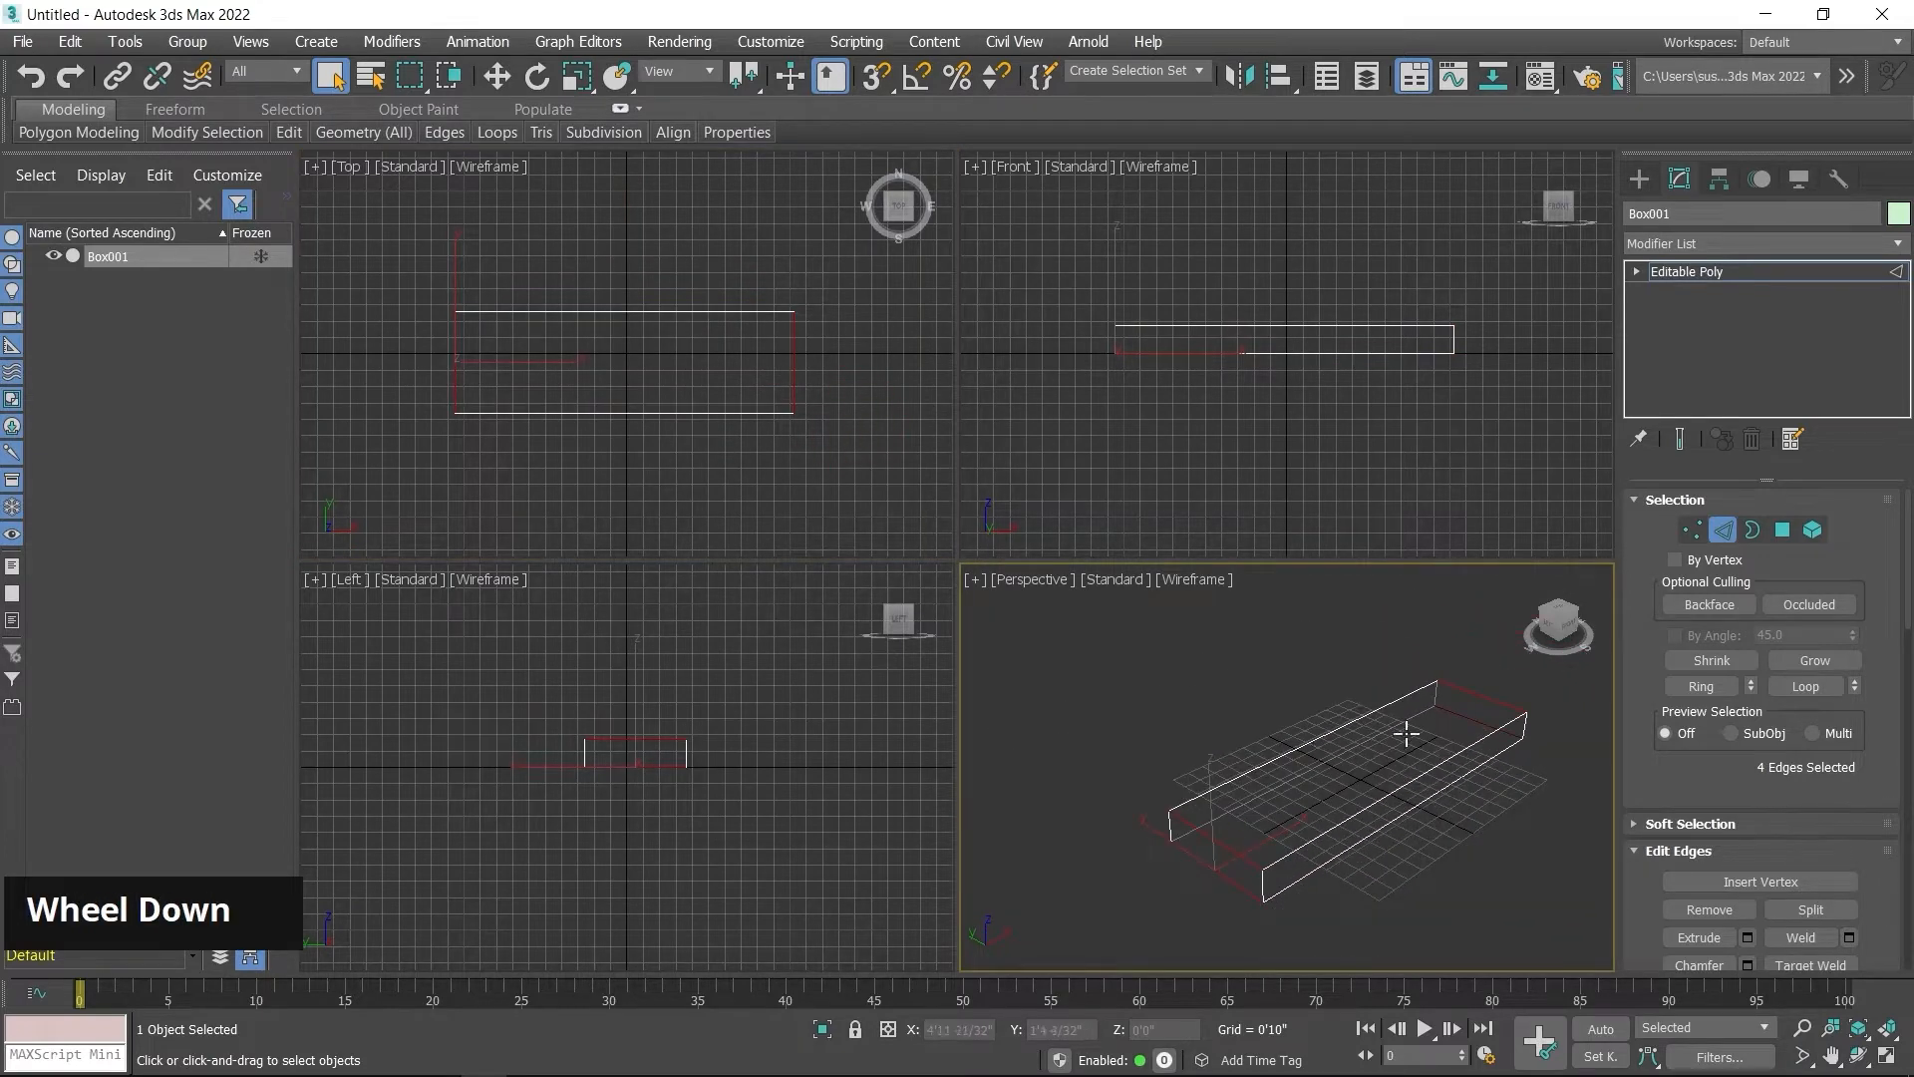
{"action": "middle_click_drag", "start_coordinate": [1458, 744], "coordinate": [1389, 790]}
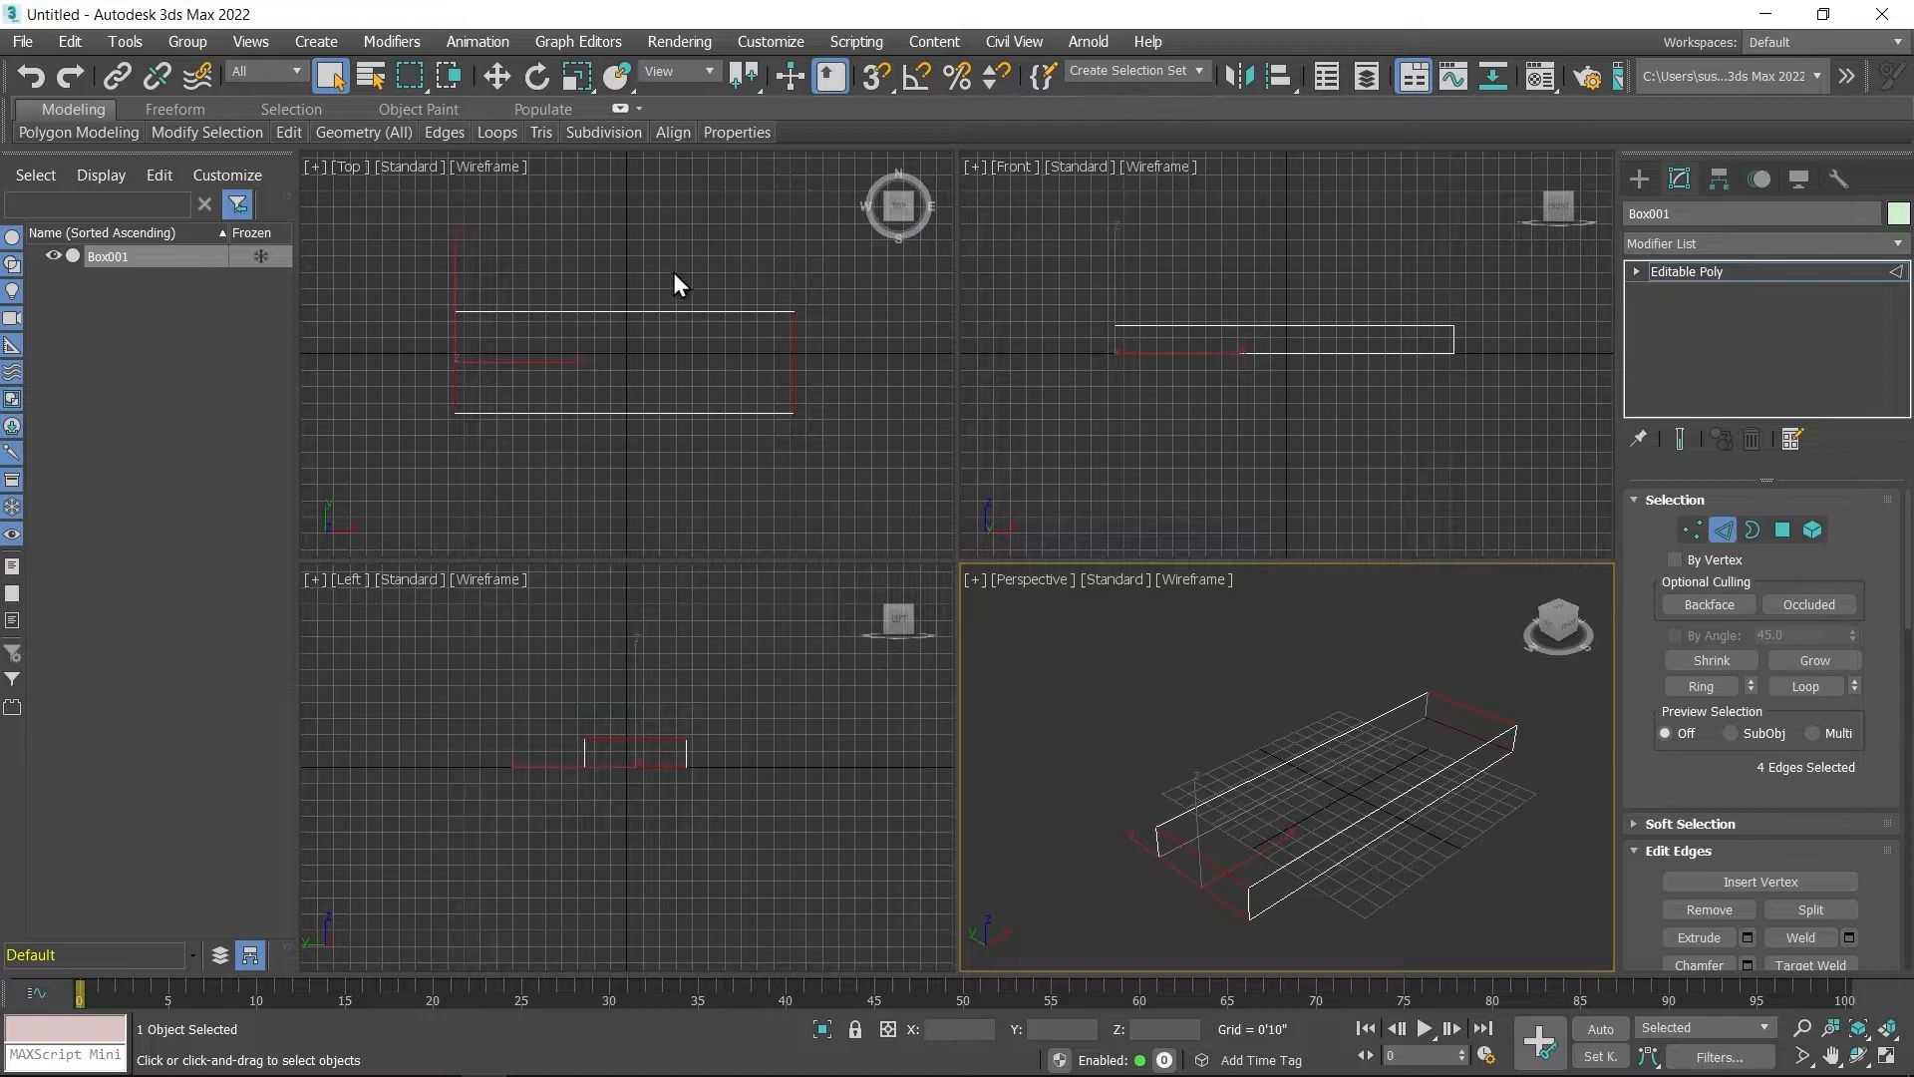
{"action": "left_click_drag", "start_coordinate": [674, 289], "coordinate": [695, 461]}
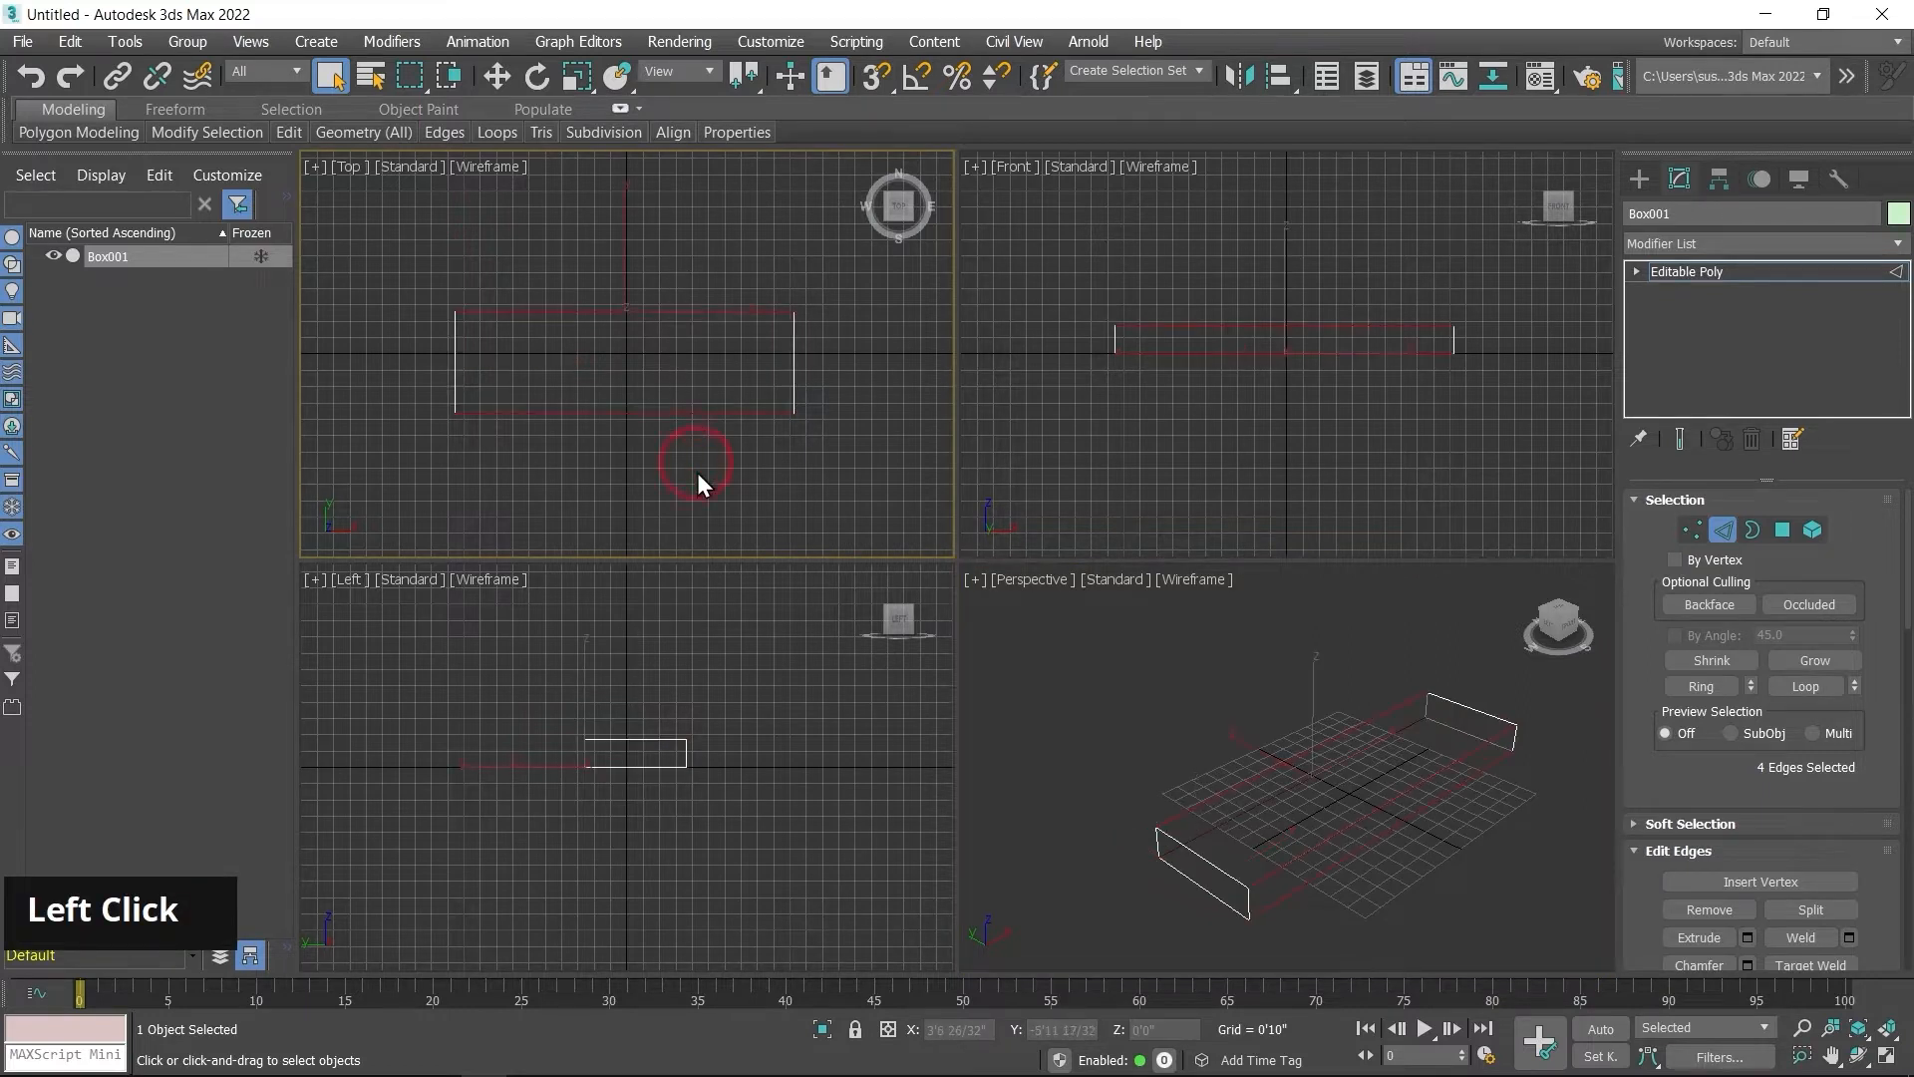
Step: Clear the edge selection, pick the rear upper long edge in the Top viewport and extend it with Ring
{"action": "left_click", "coordinate": [685, 263]}
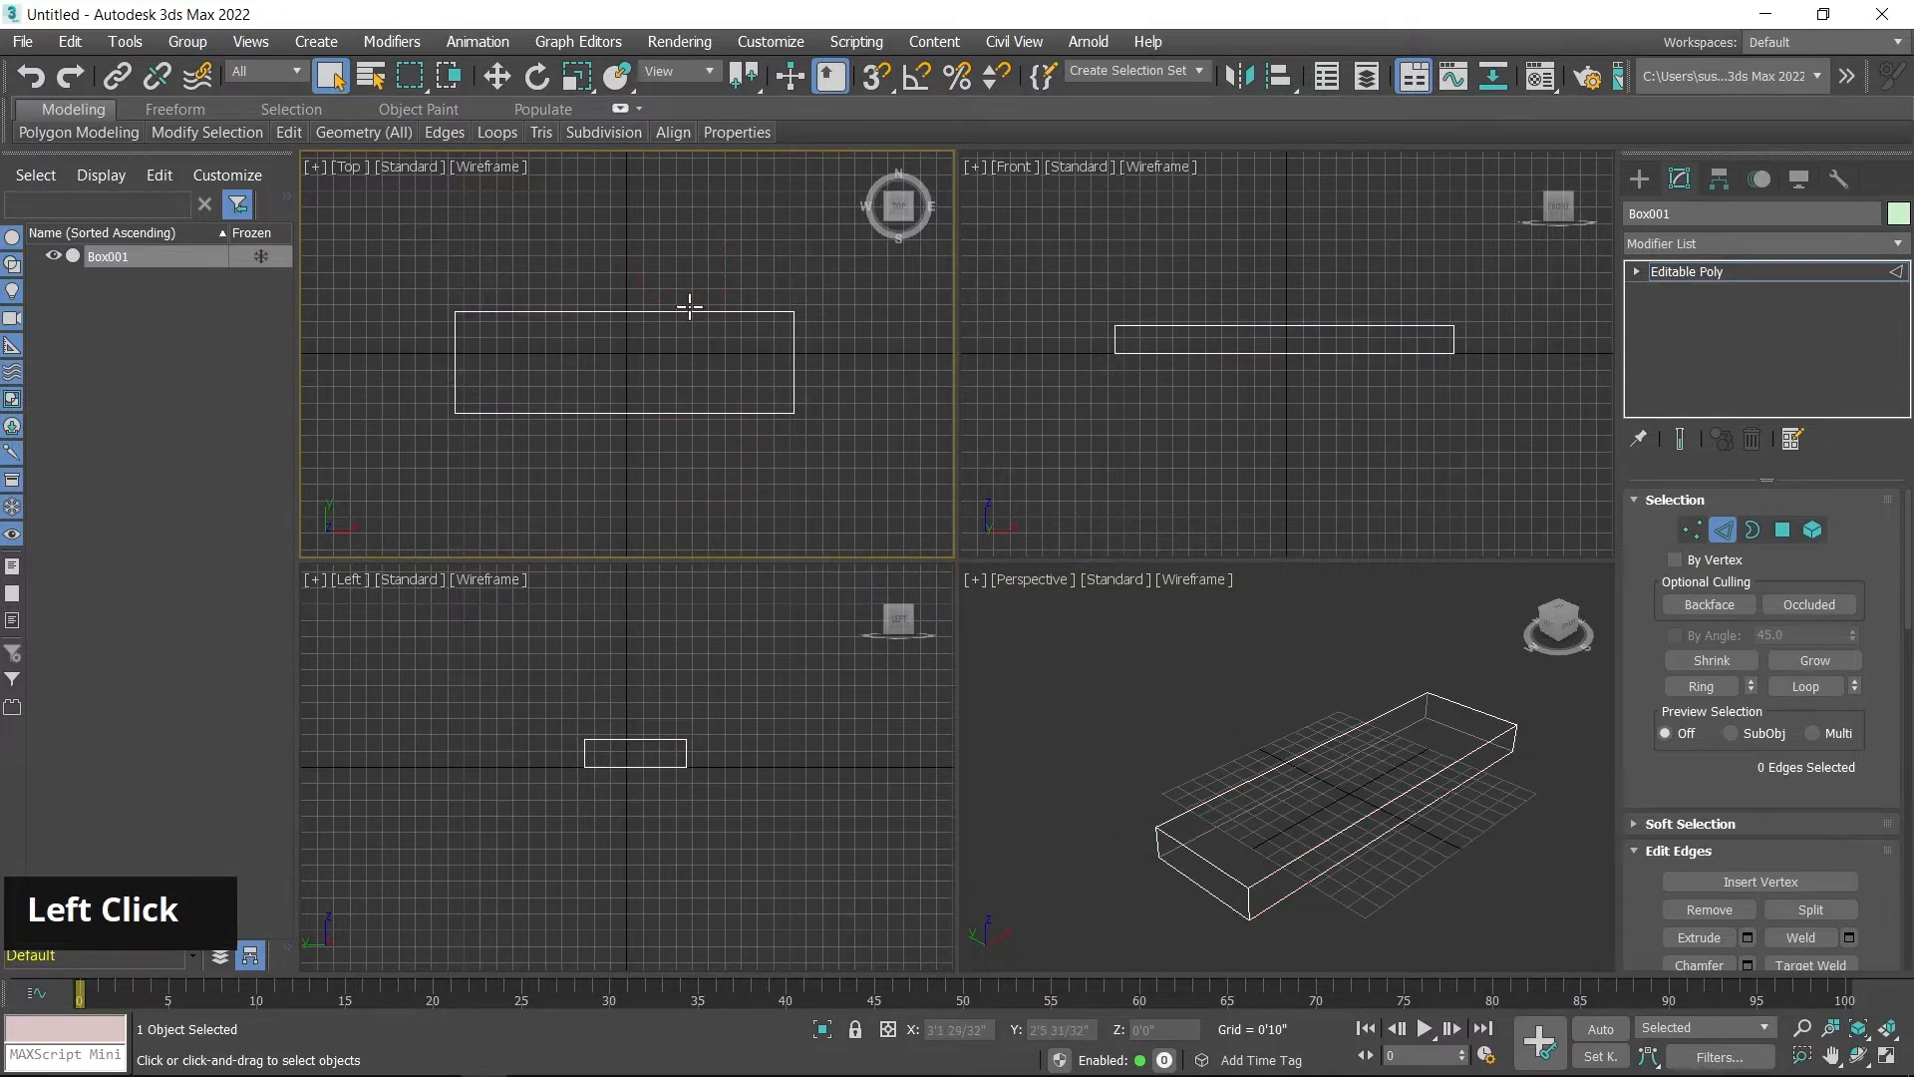
{"action": "left_click", "coordinate": [689, 310]}
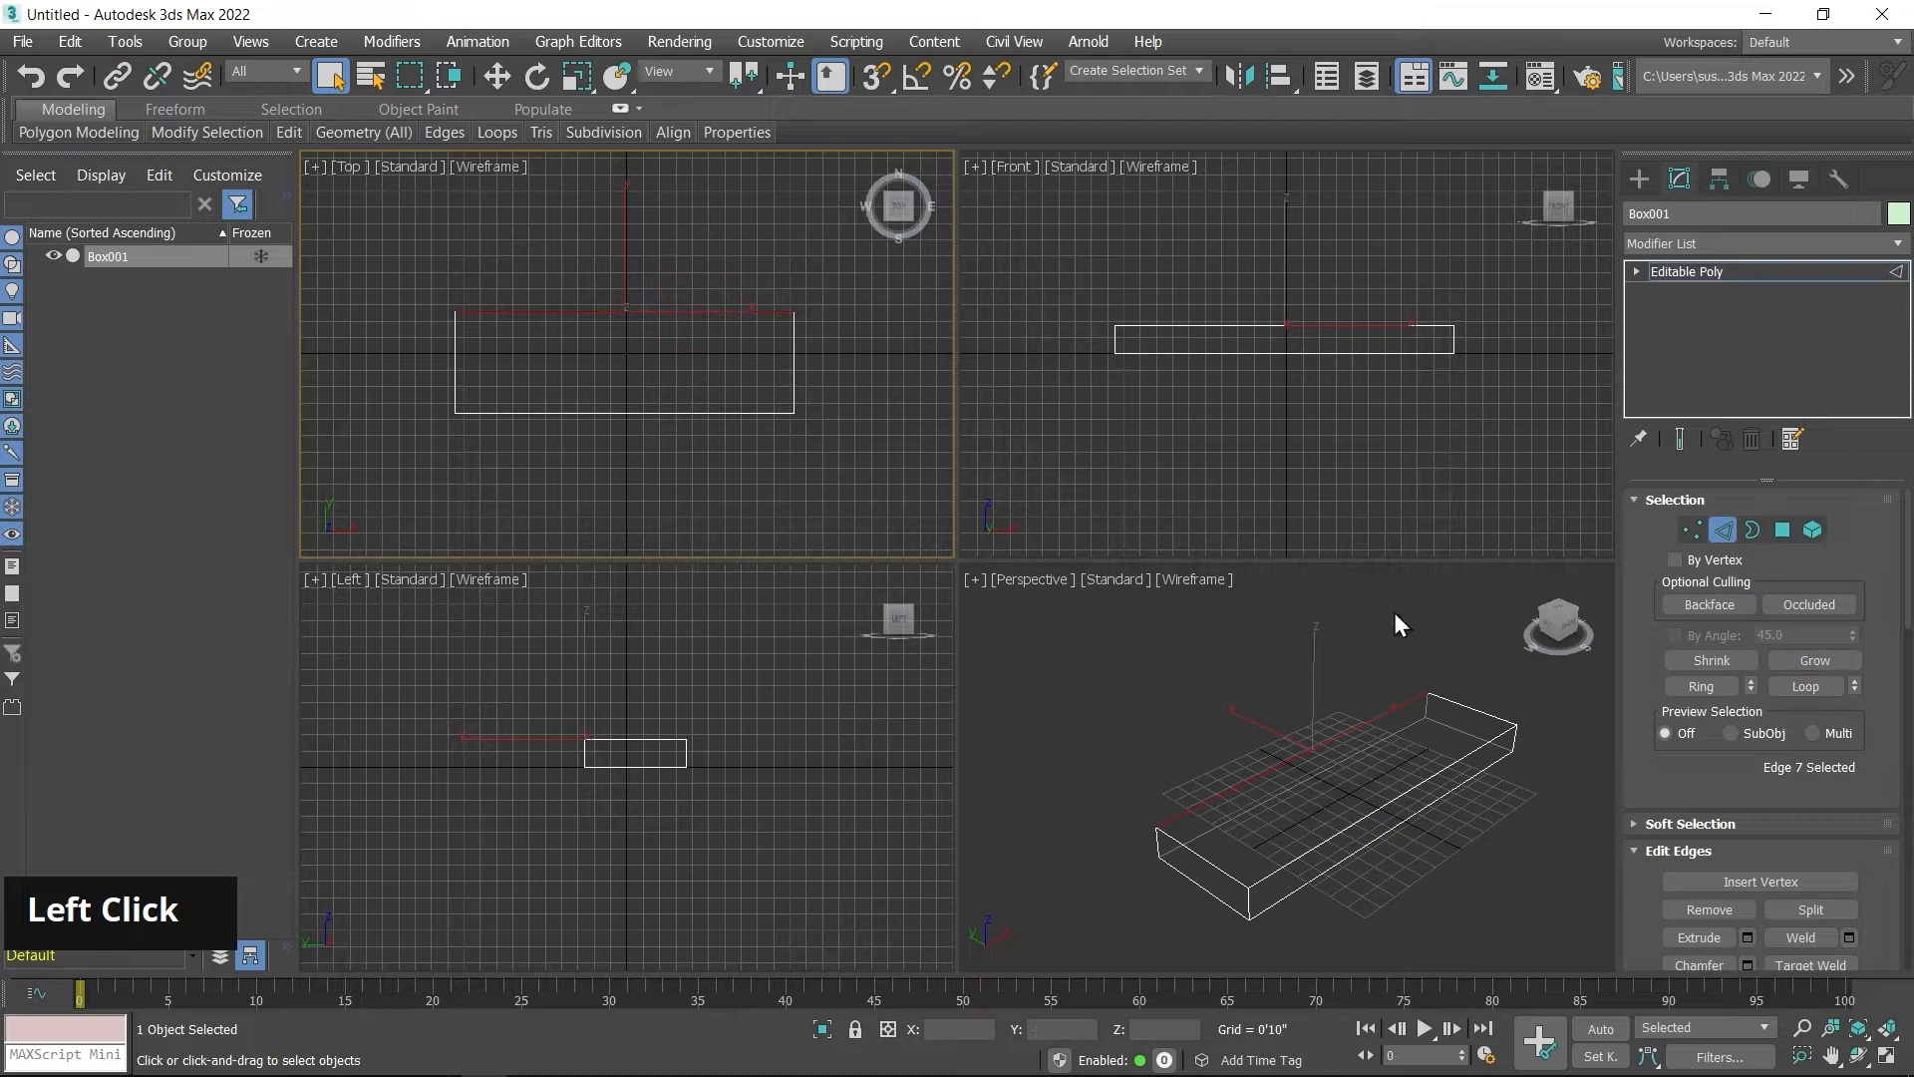
{"action": "left_click", "coordinate": [1697, 686]}
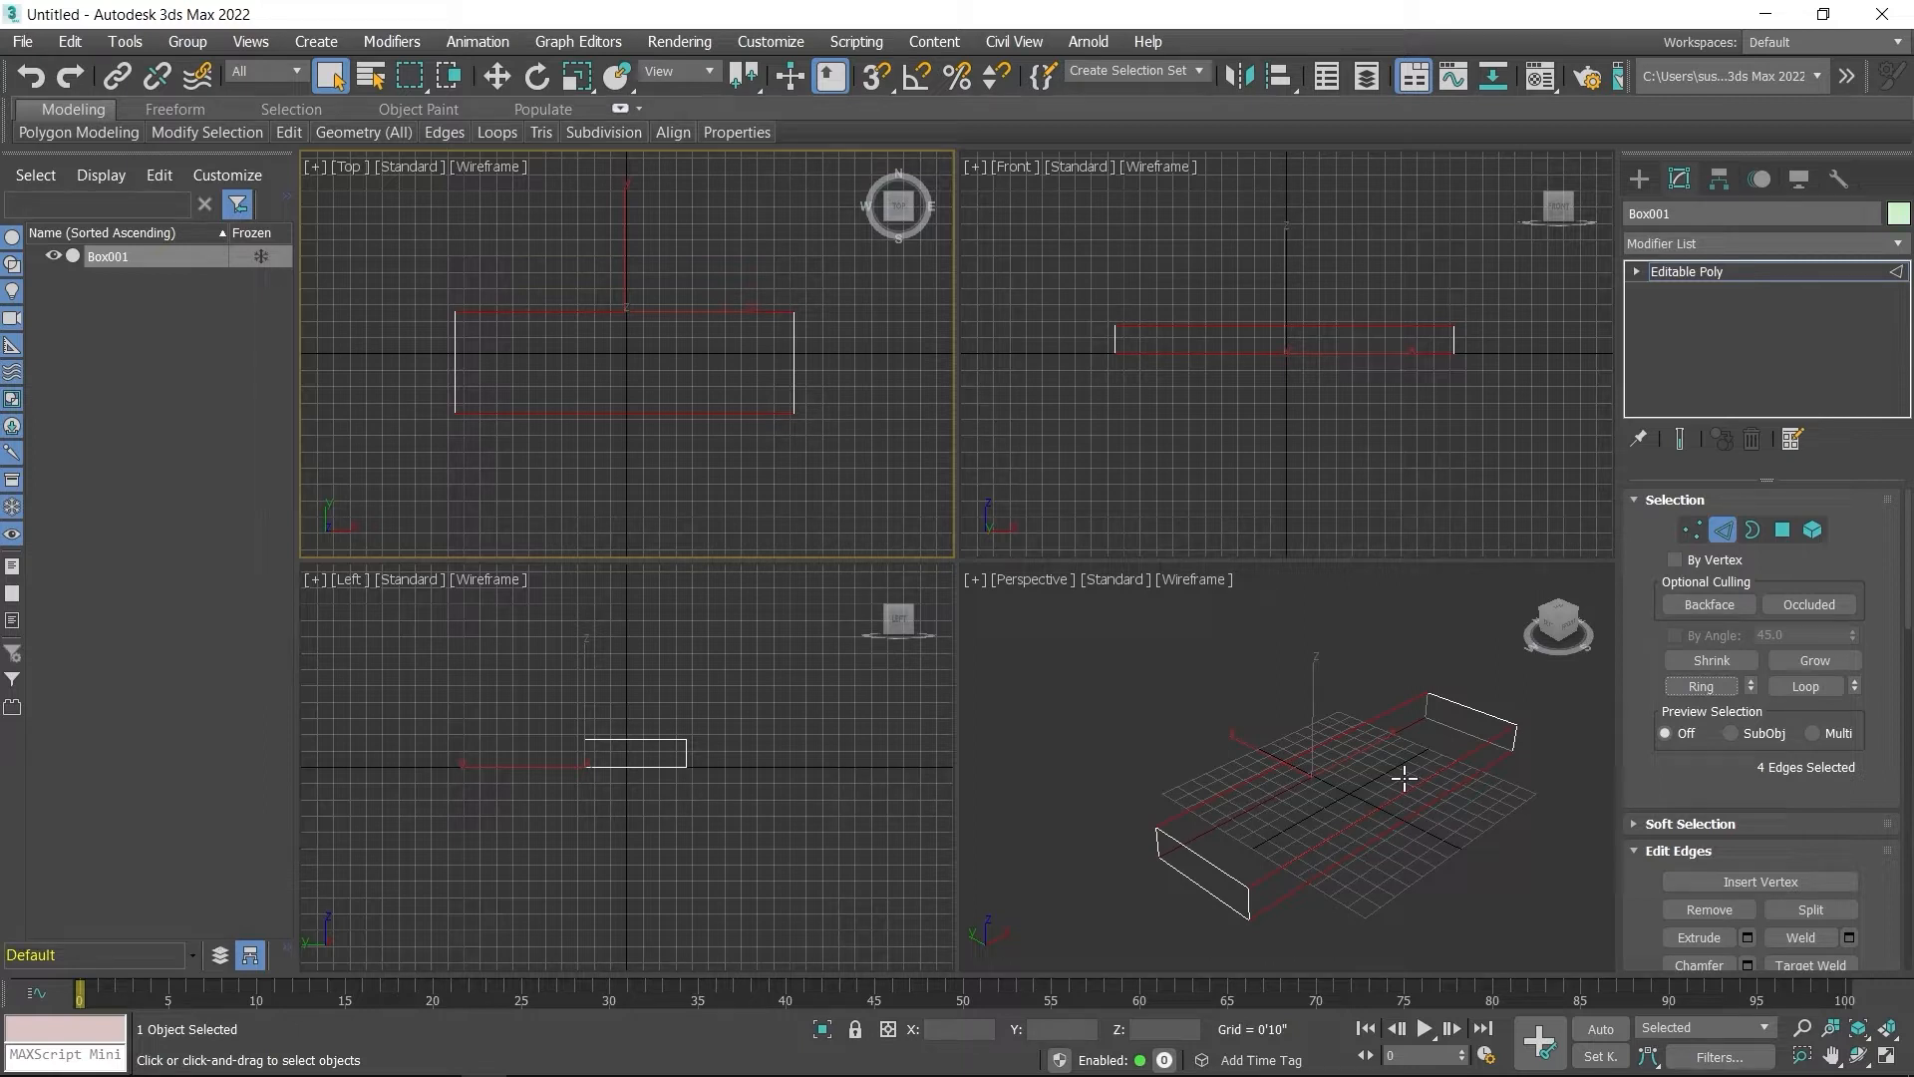
Step: Reselect the rear upper long edge in the Perspective viewport, ring-select its parallel edges, and restore the viewport's default shading
{"action": "left_click", "coordinate": [1328, 654]}
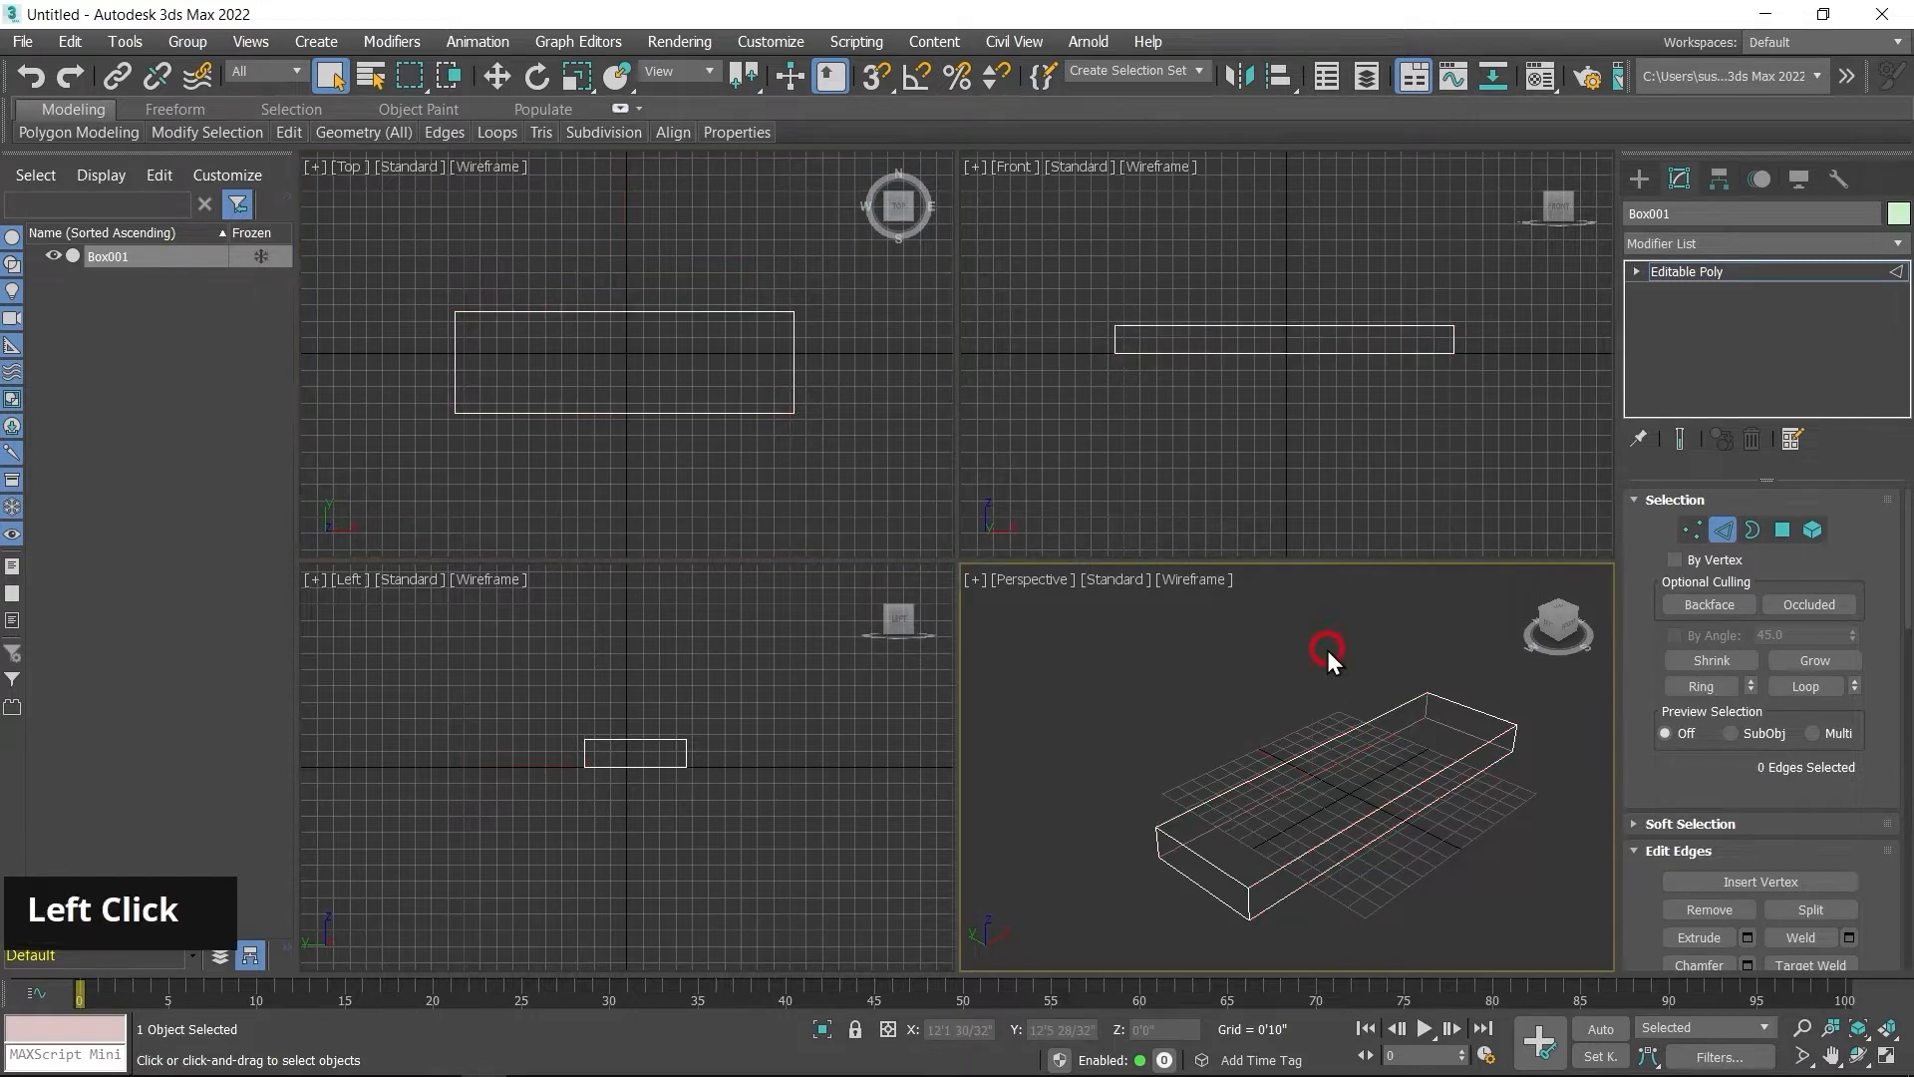
{"action": "left_click", "coordinate": [1332, 741]}
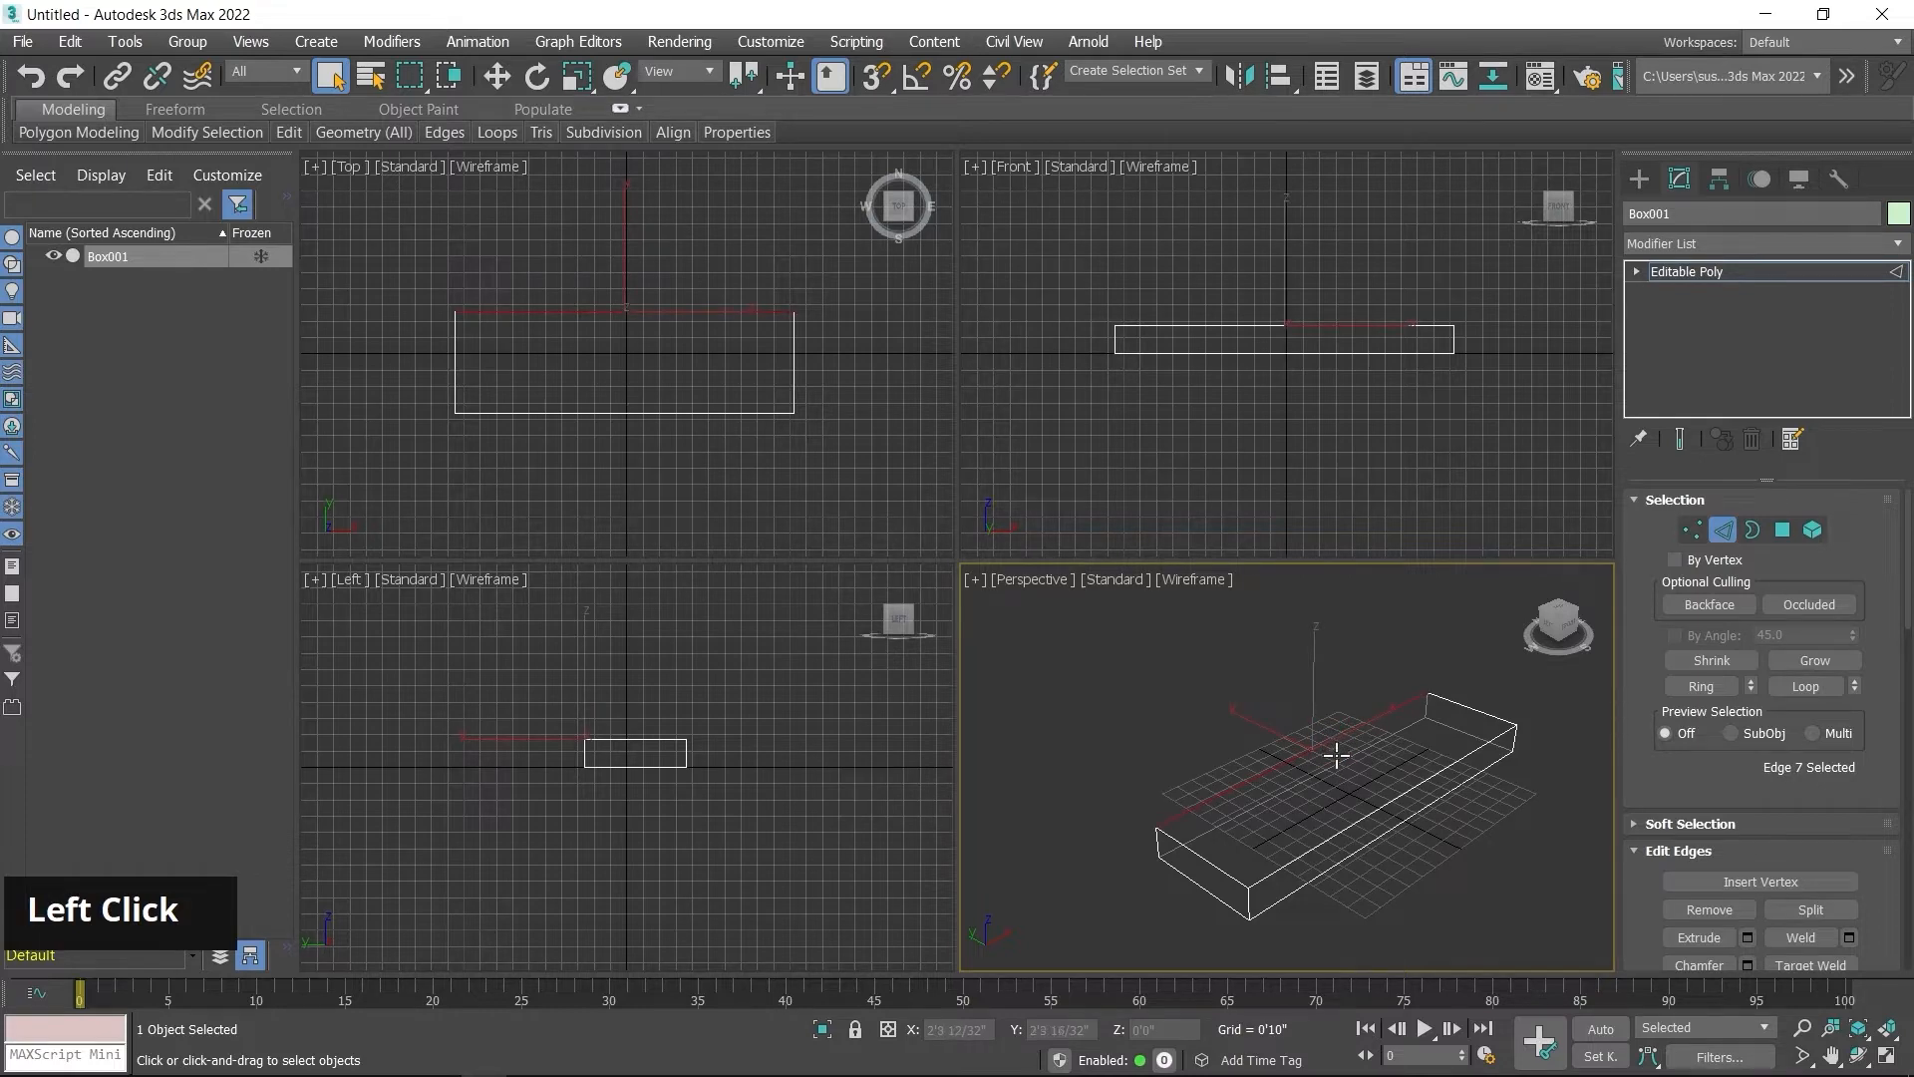
{"action": "key", "text": "alt+r"}
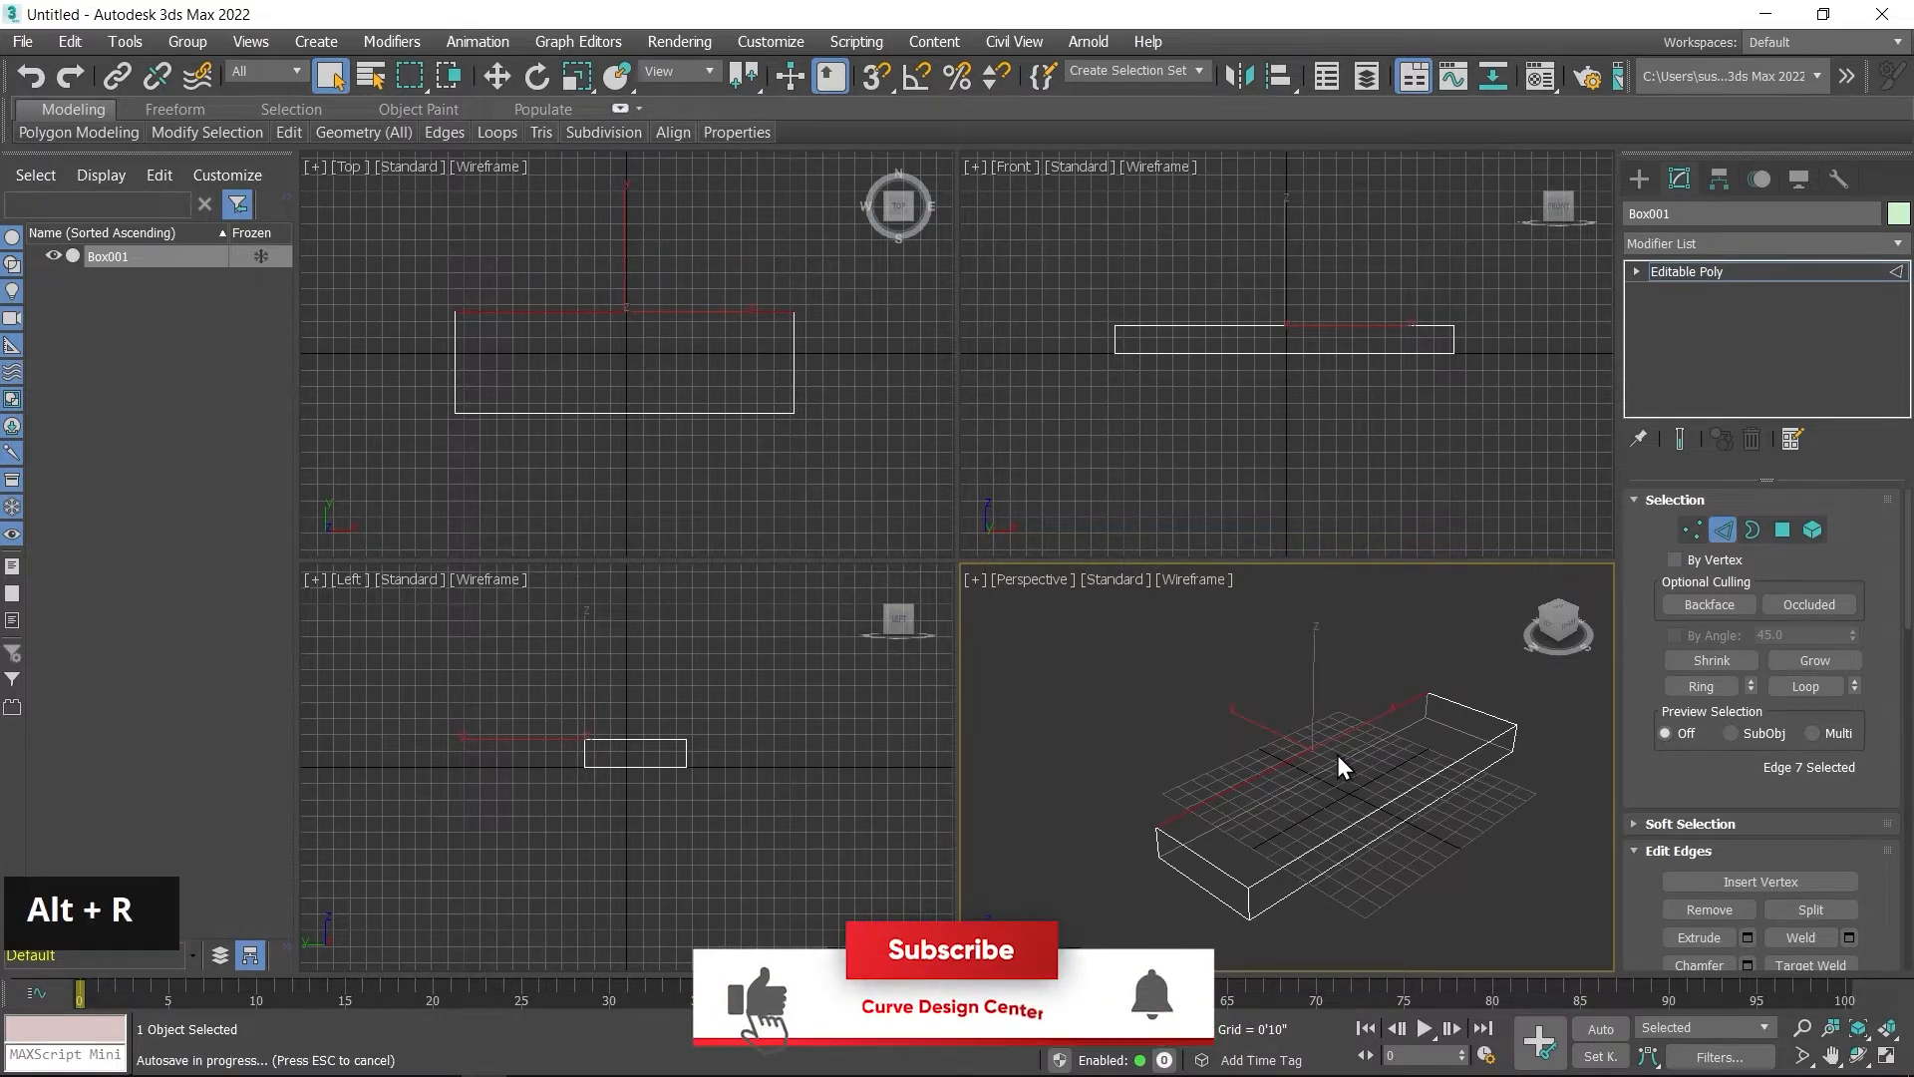
{"action": "middle_click", "coordinate": [1349, 756]}
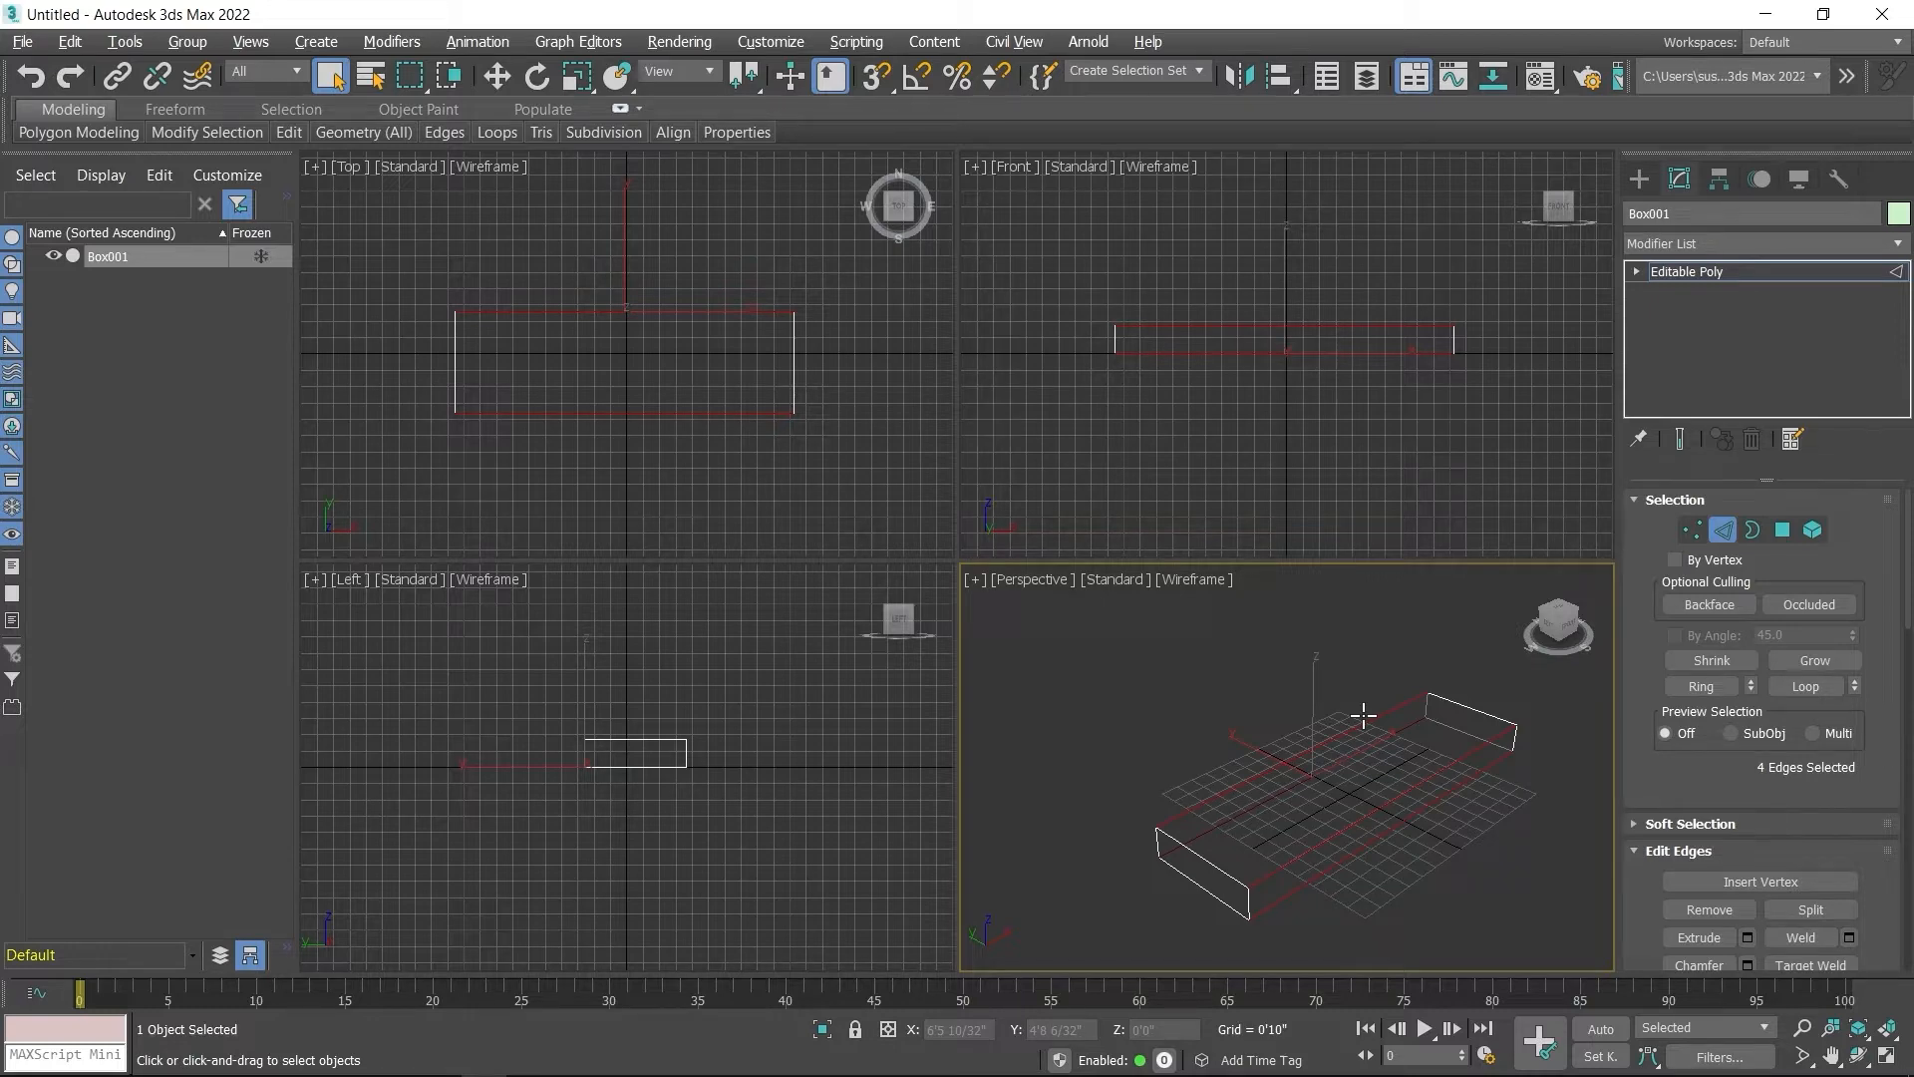
{"action": "key", "text": "F3"}
Step: Connect the four ringed lengthwise edges with 1 segment
{"action": "right_click", "coordinate": [1362, 715]}
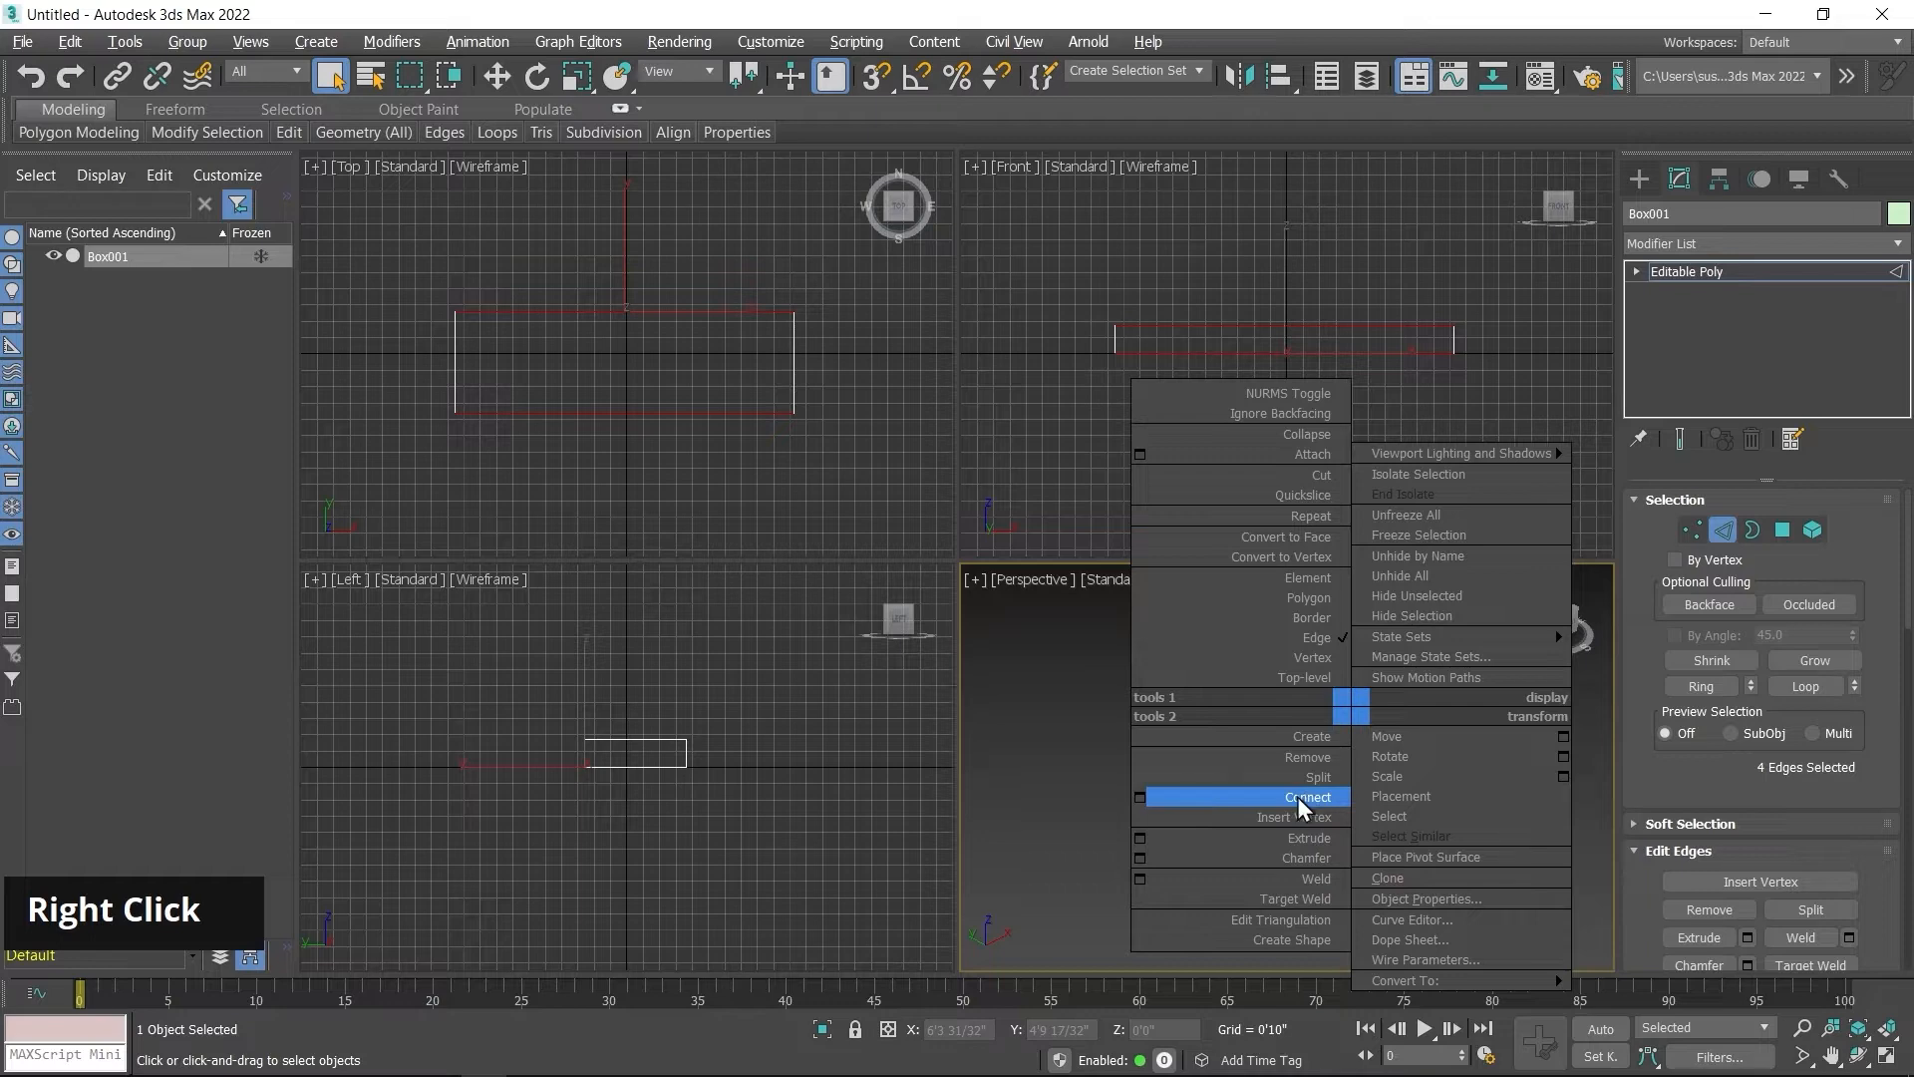
{"action": "left_click", "coordinate": [1140, 796]}
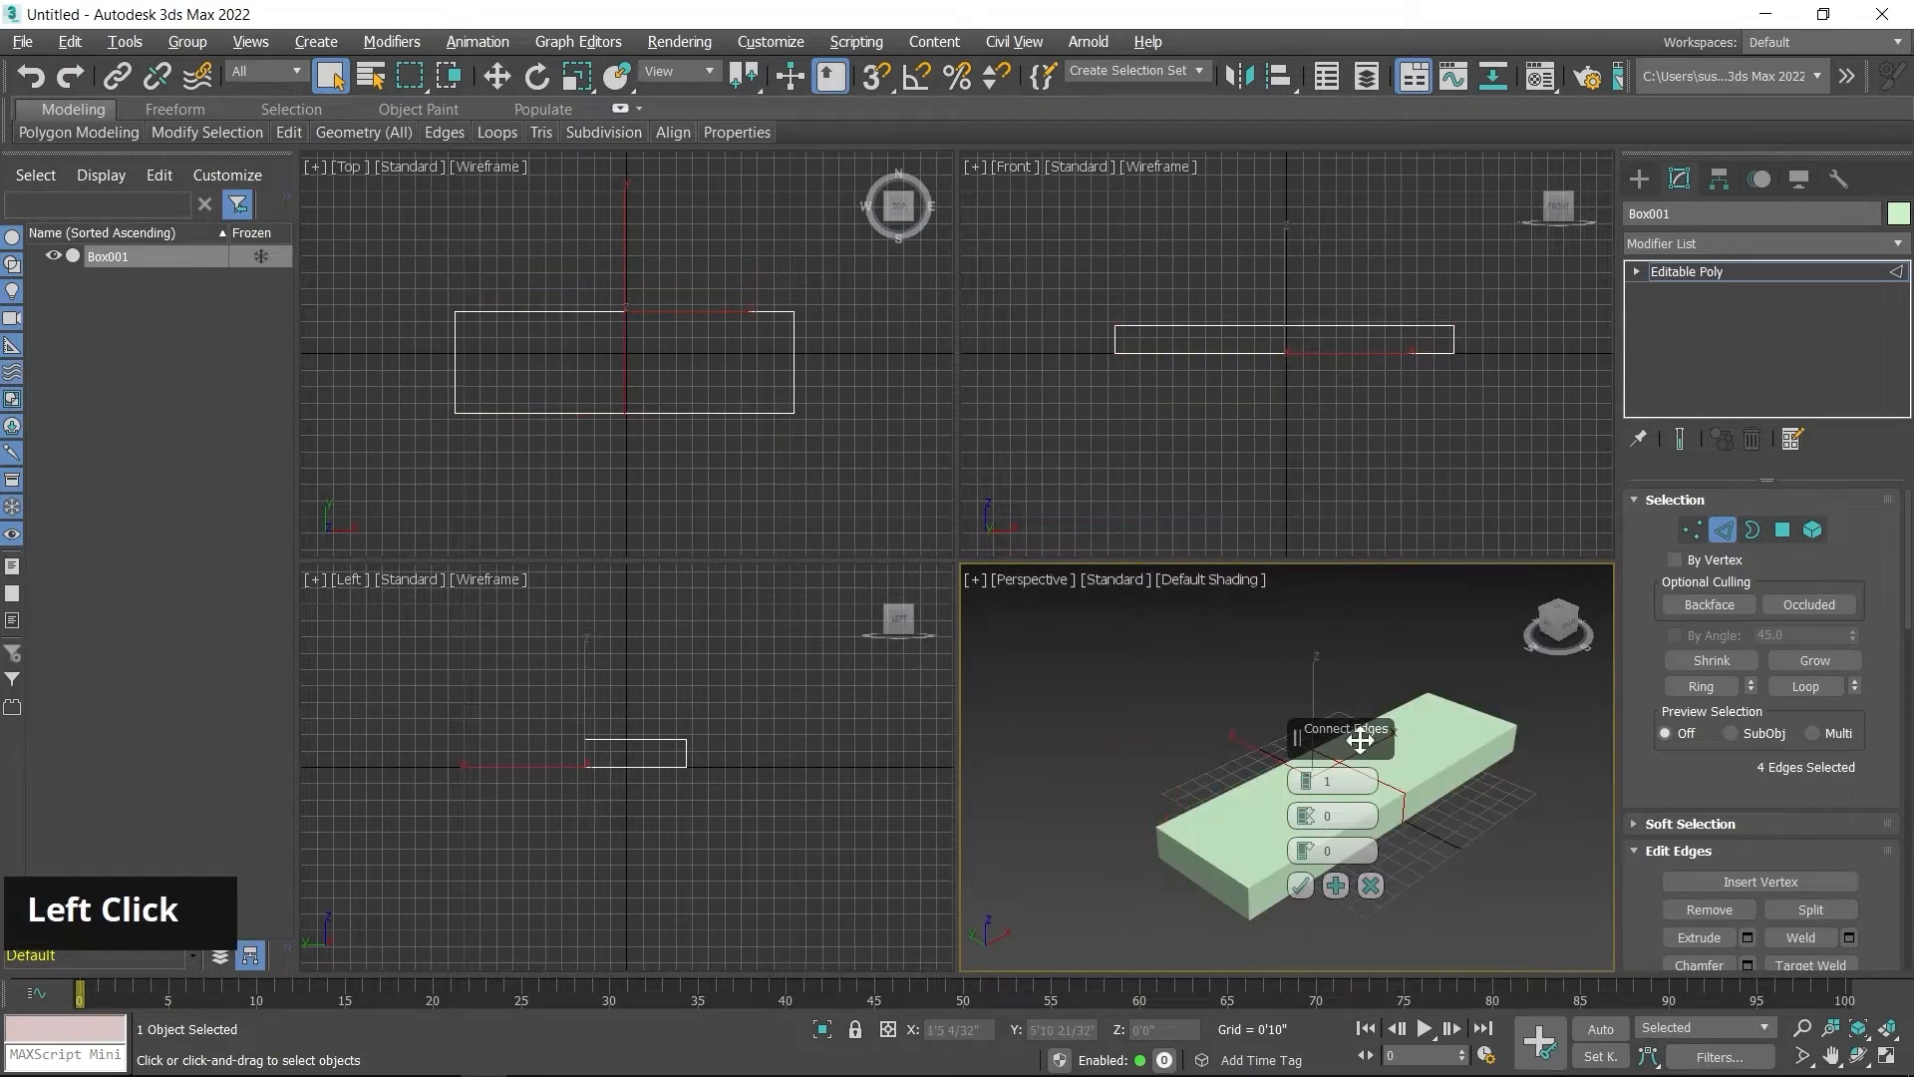
{"action": "left_click", "coordinate": [1298, 781]}
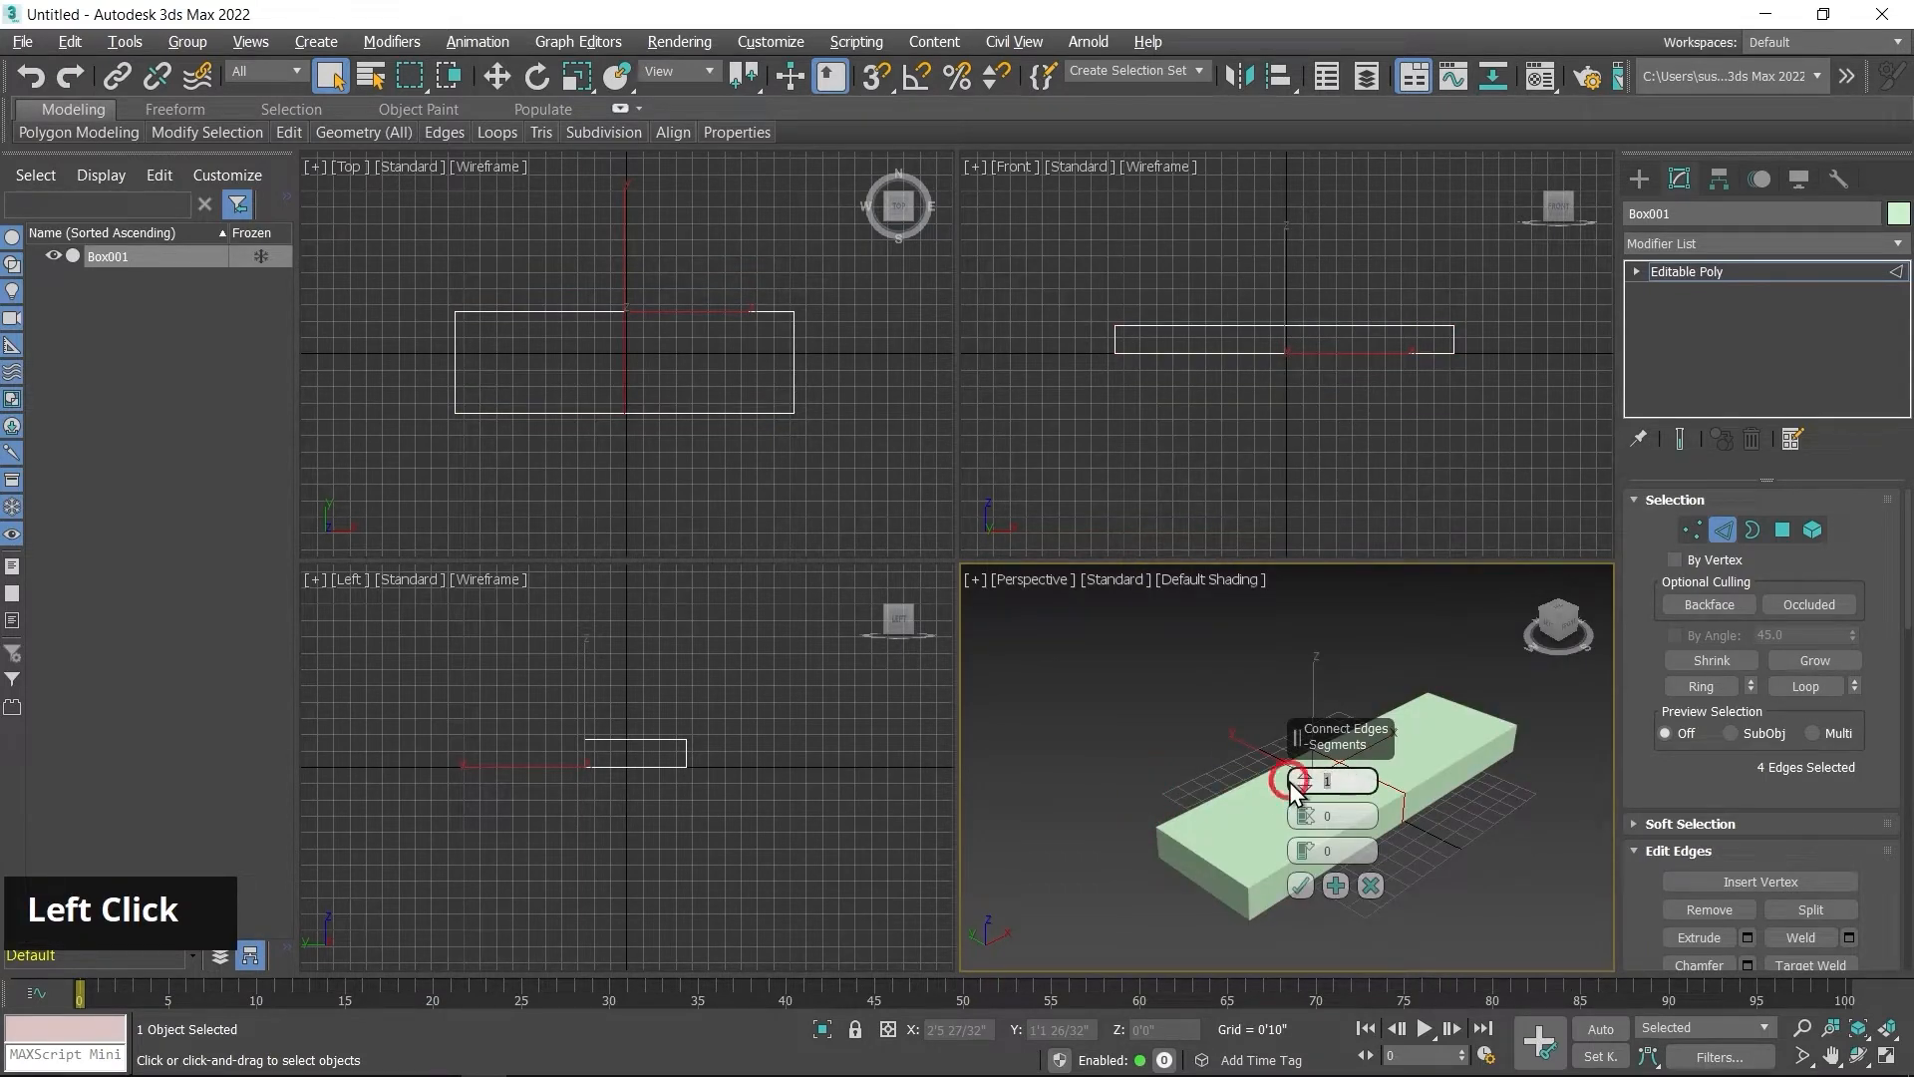
{"action": "type", "text": "1"}
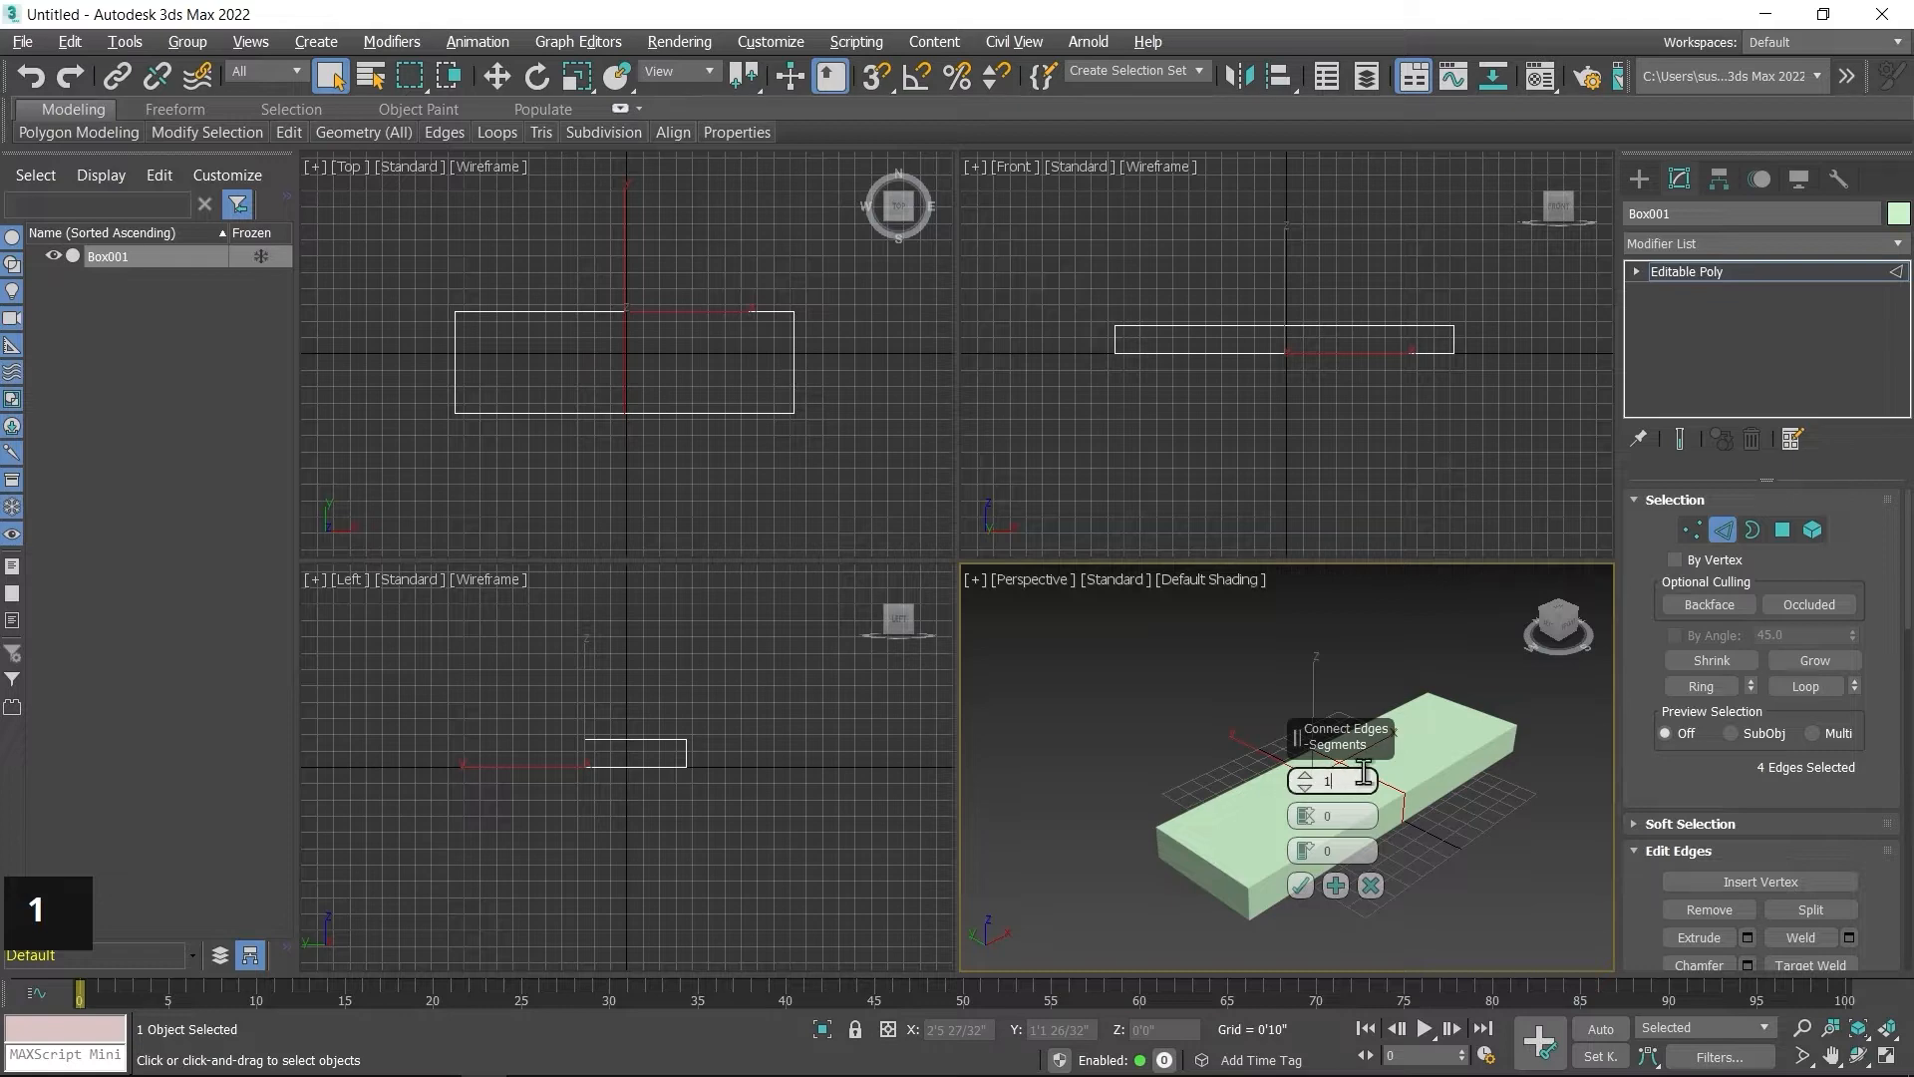
{"action": "left_click", "coordinate": [1300, 885]}
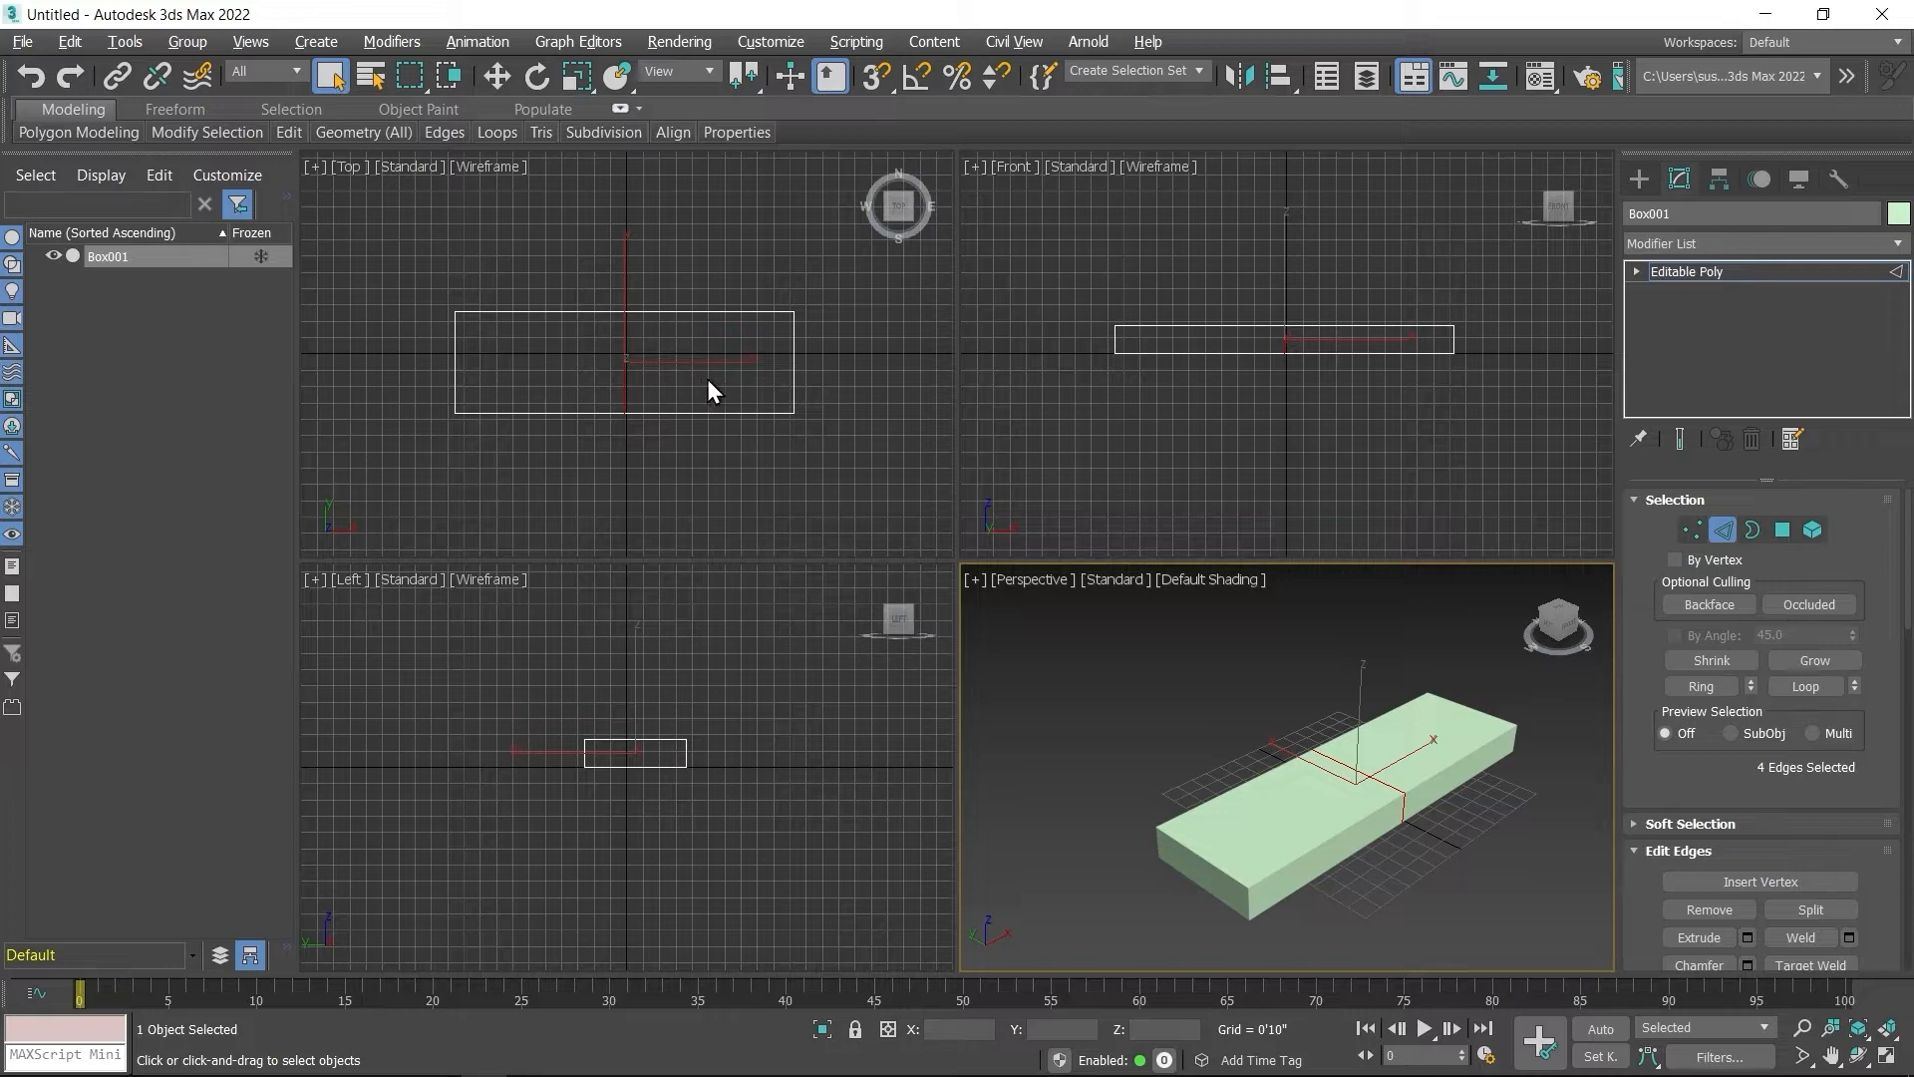
Step: Move the new connecting edge loop in the positive X direction to about X 4'4" in the Top viewport
{"action": "left_click", "coordinate": [490, 73]}
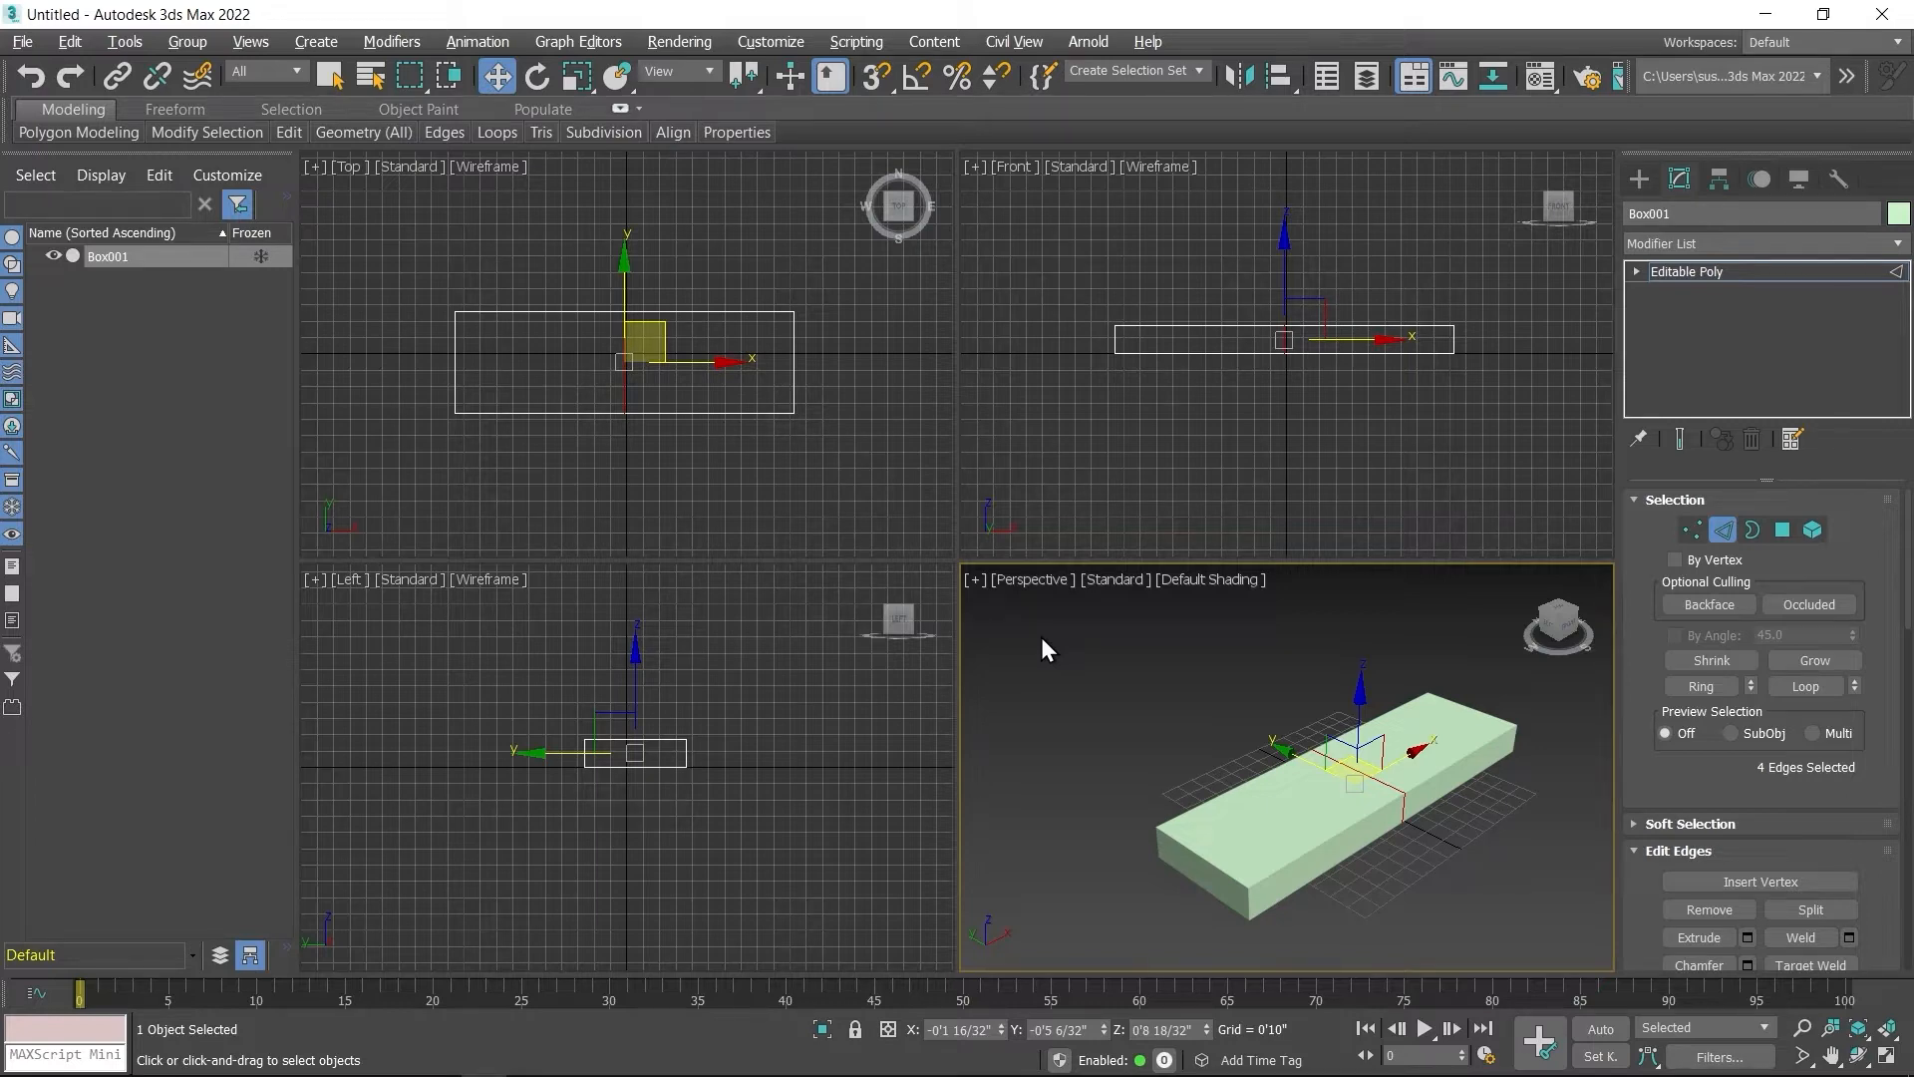
{"action": "middle_click", "coordinate": [708, 242]}
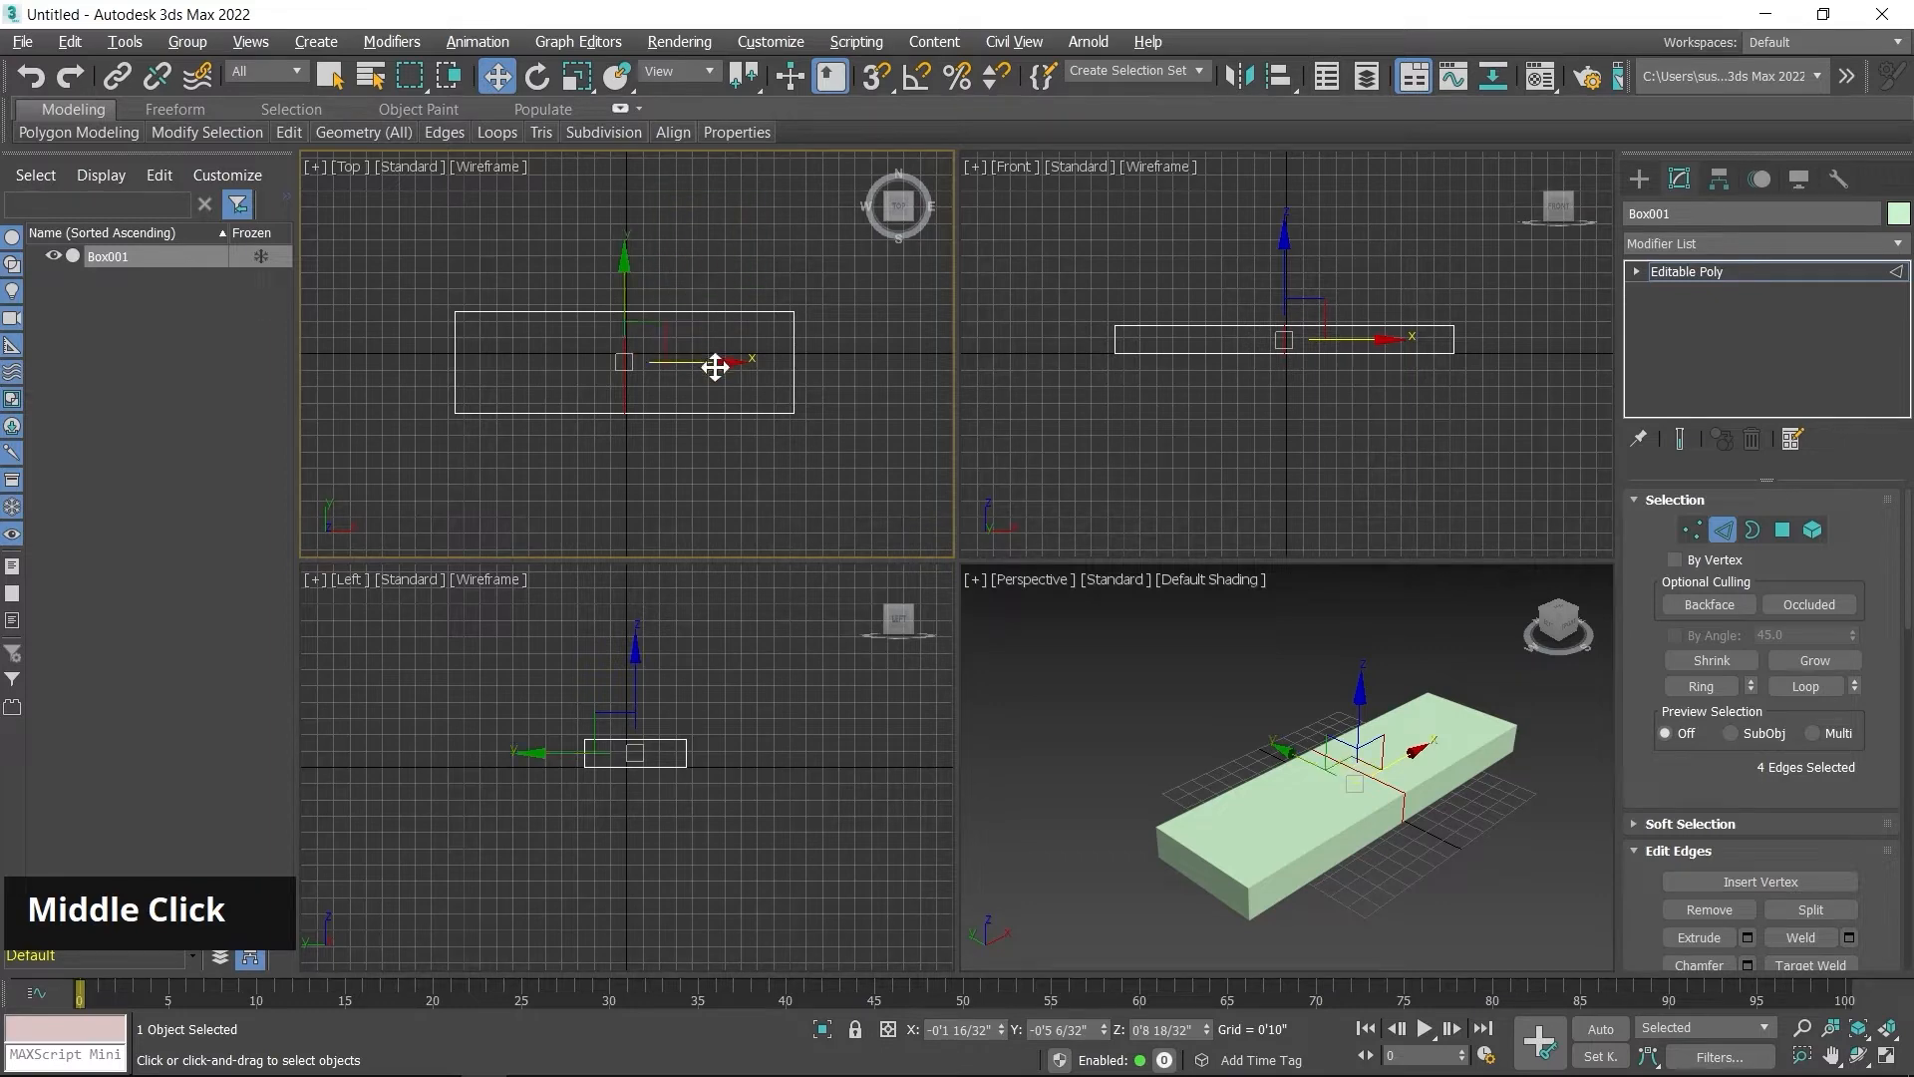
{"action": "left_click_drag", "start_coordinate": [715, 367], "coordinate": [804, 378]}
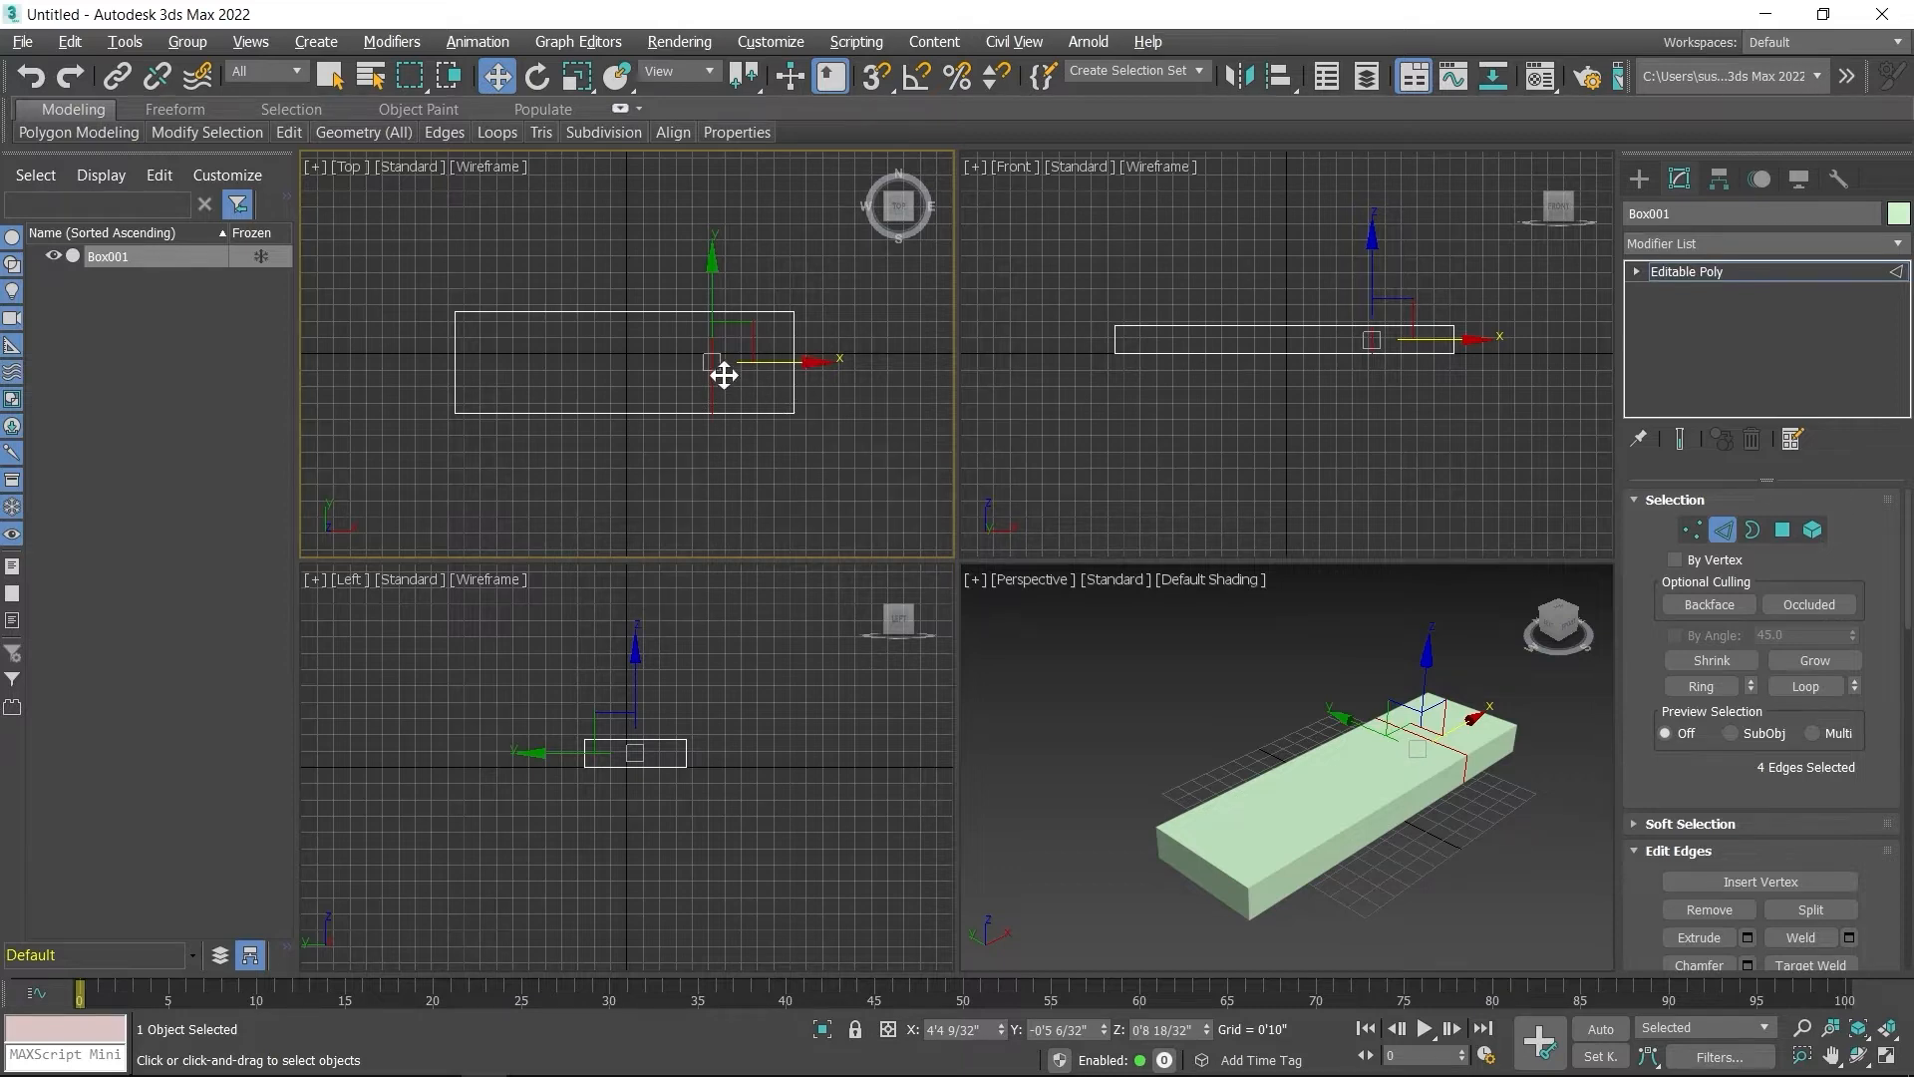
Step: Switch to Polygon level, select the front side face of the box's short +X end section, and expand the Editable Poly sub-object list
{"action": "middle_click_drag", "start_coordinate": [1402, 784], "coordinate": [1337, 779]}
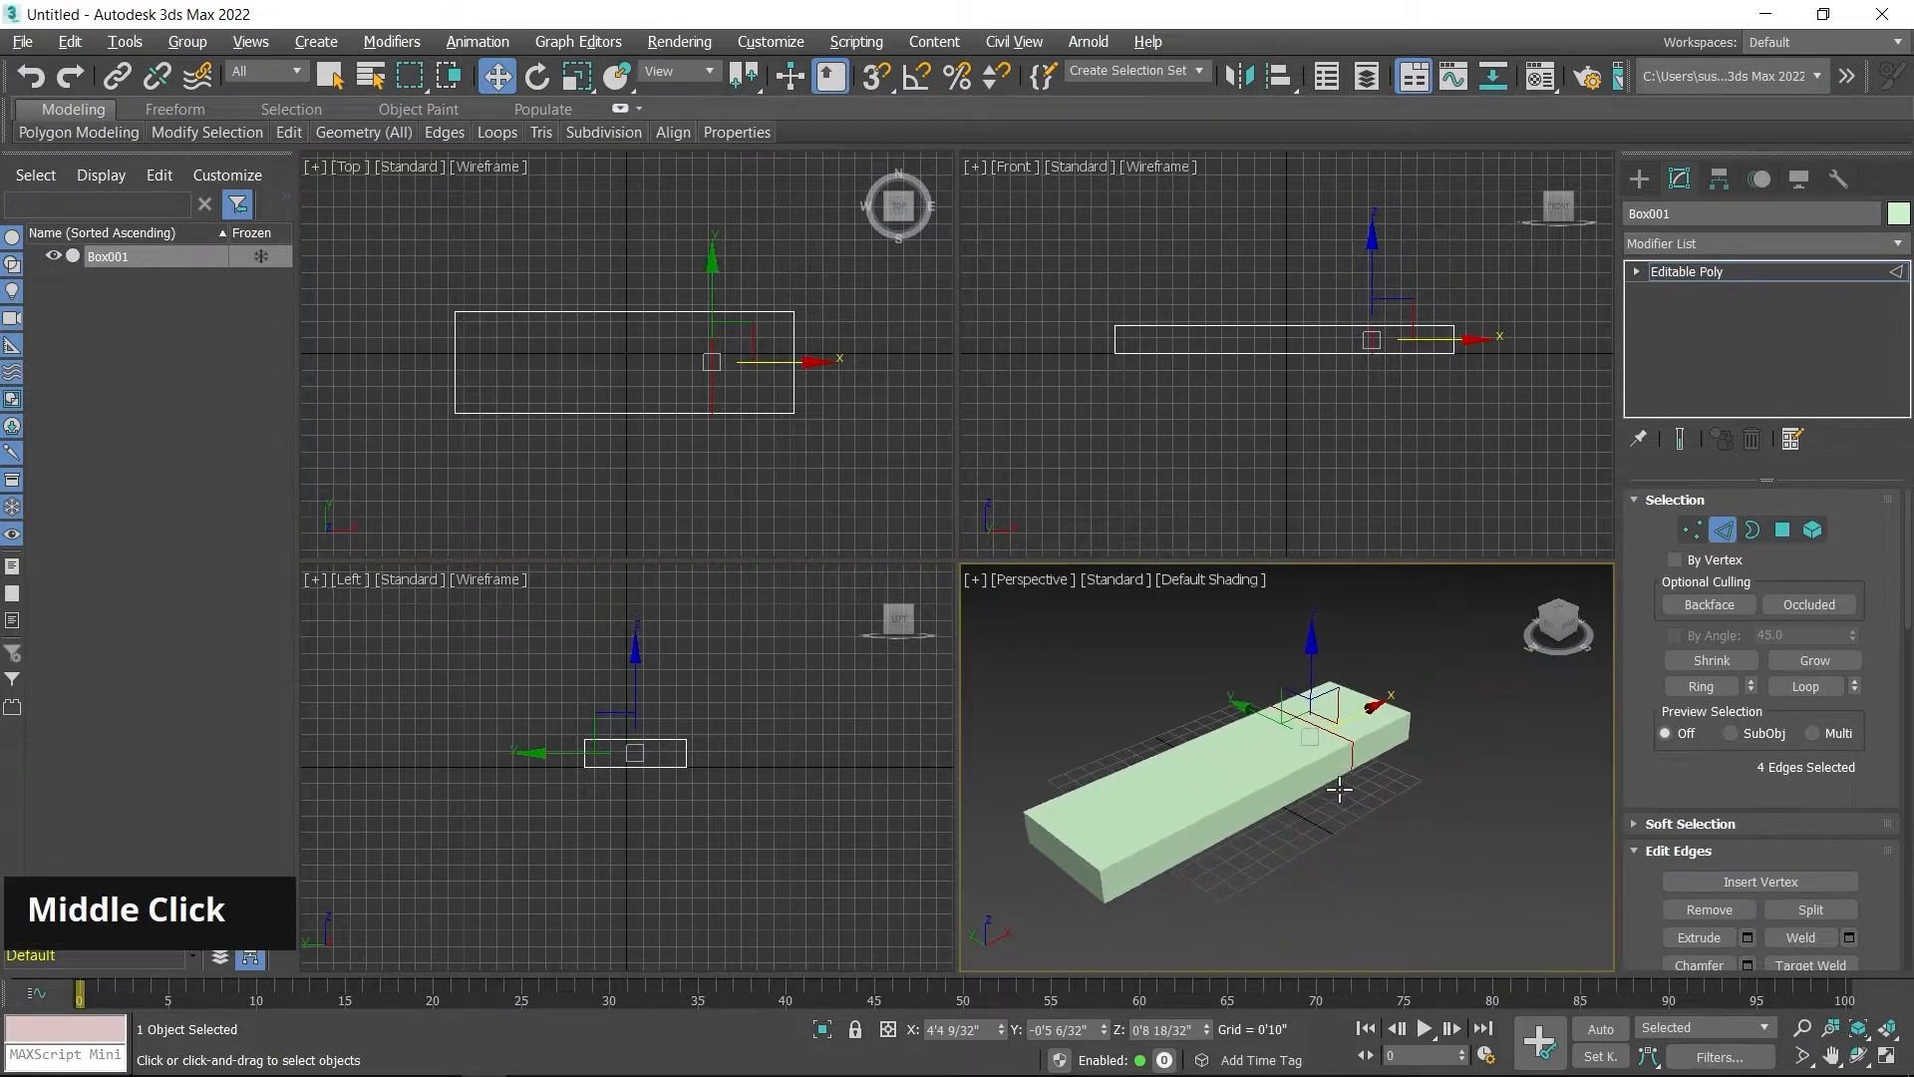
{"action": "scroll", "coordinate": [1337, 757], "scroll_direction": "up", "scroll_amount": 3}
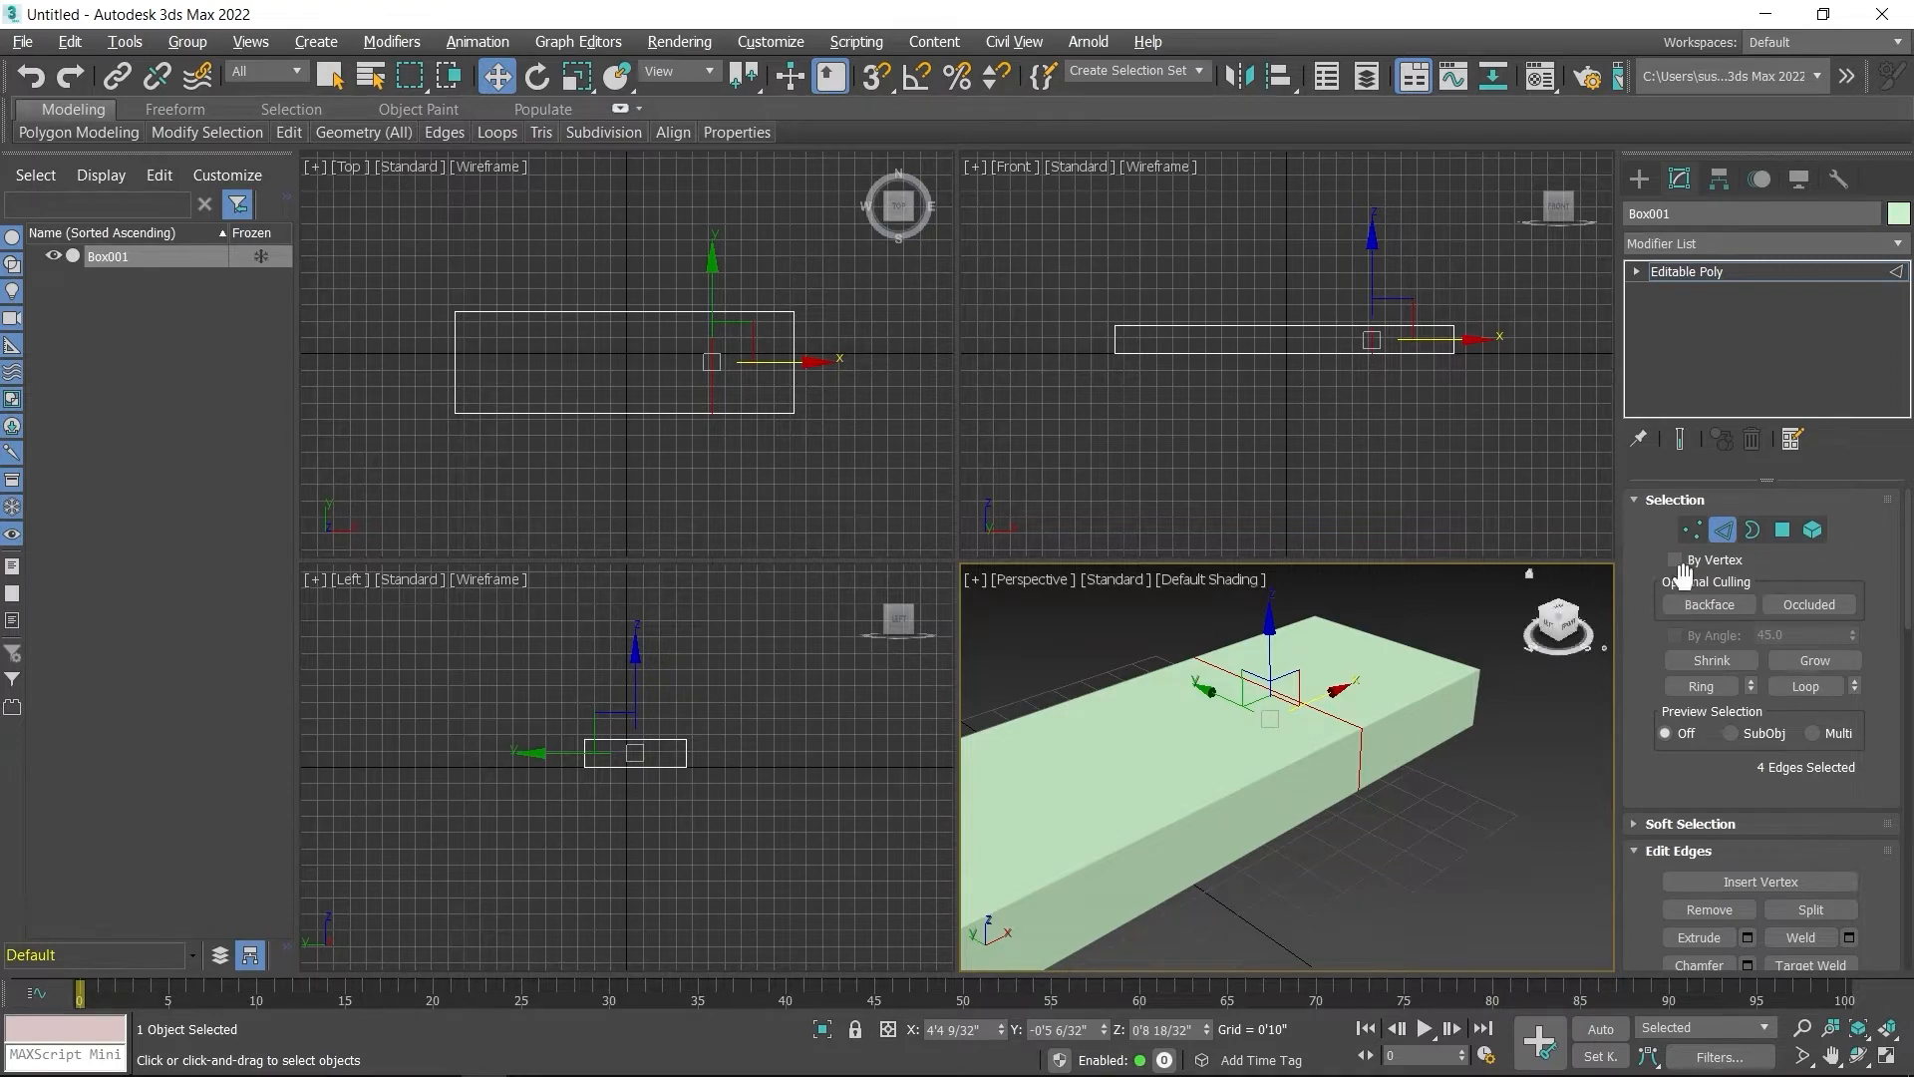
{"action": "left_click", "coordinate": [1781, 532]}
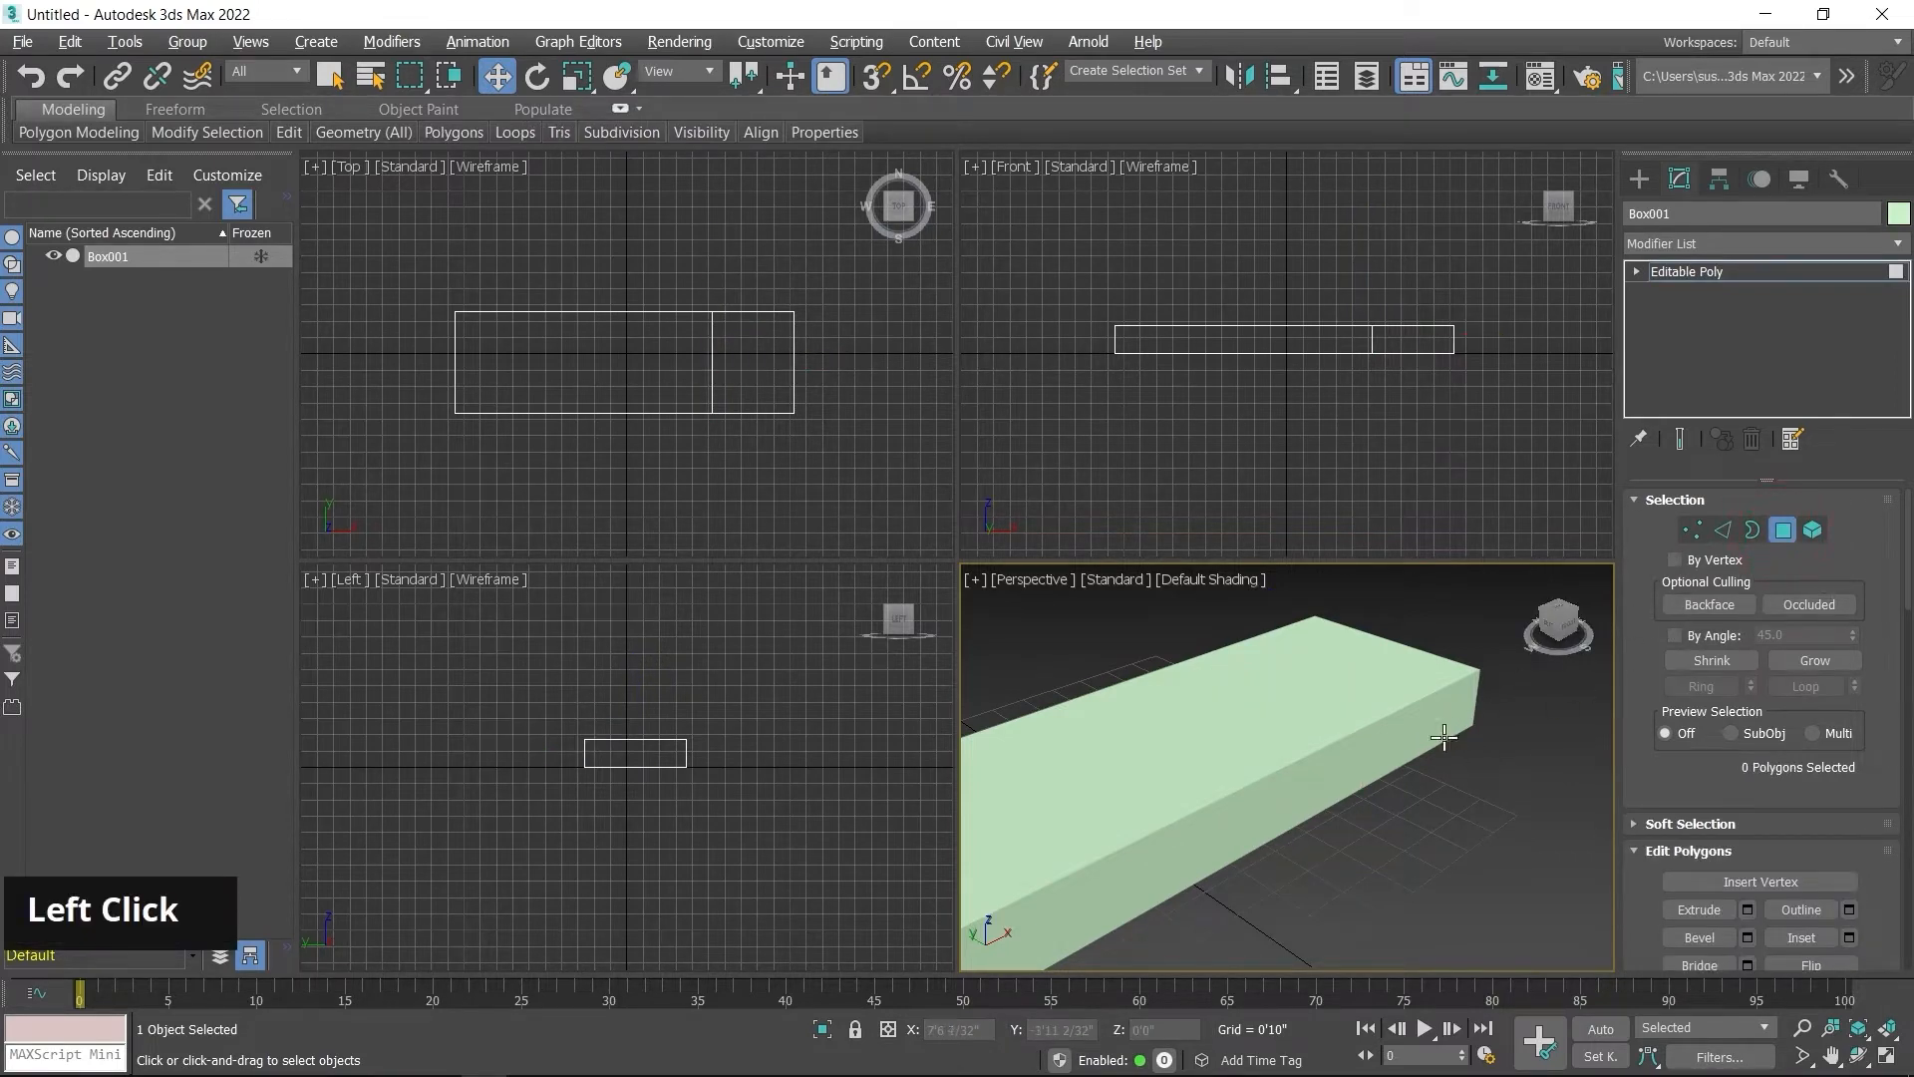
{"action": "left_click", "coordinate": [1416, 725]}
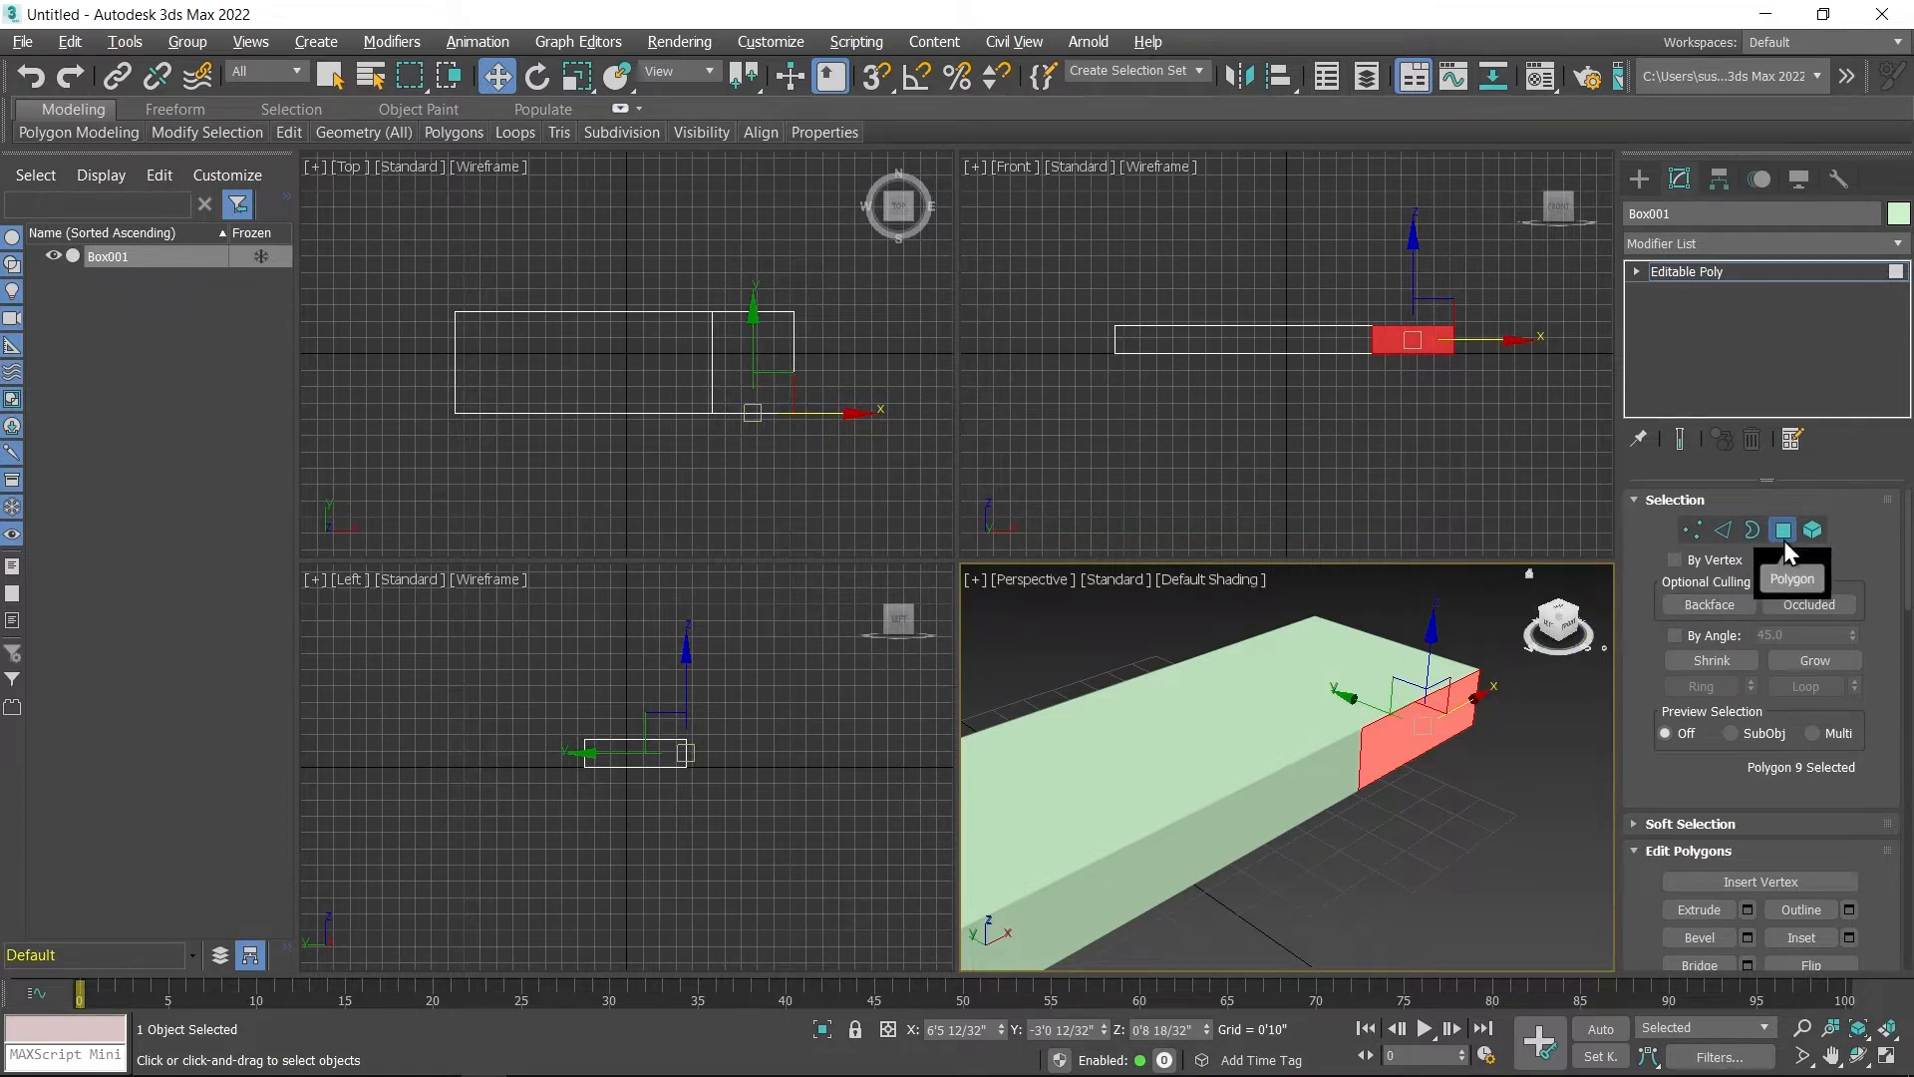
{"action": "left_click", "coordinate": [1636, 271]}
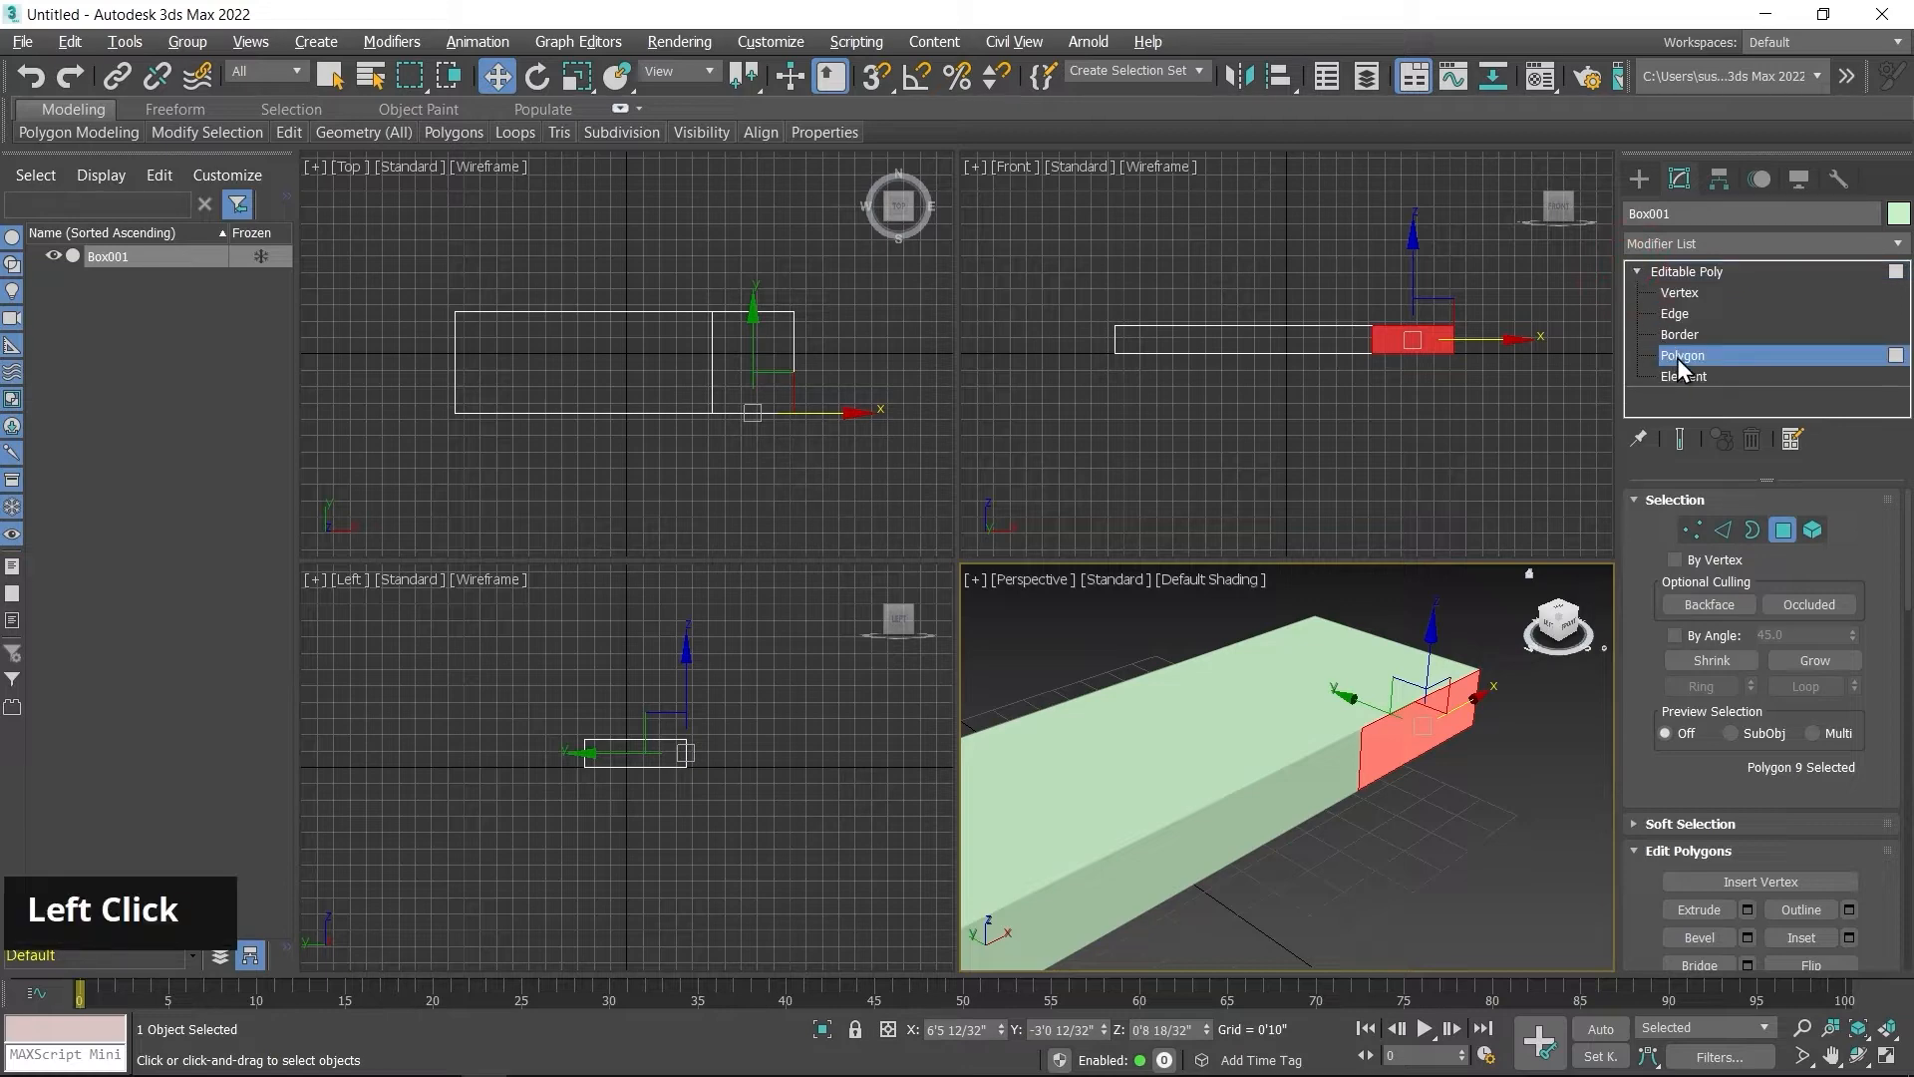
{"action": "middle_click_drag", "start_coordinate": [1445, 757], "coordinate": [1427, 744]}
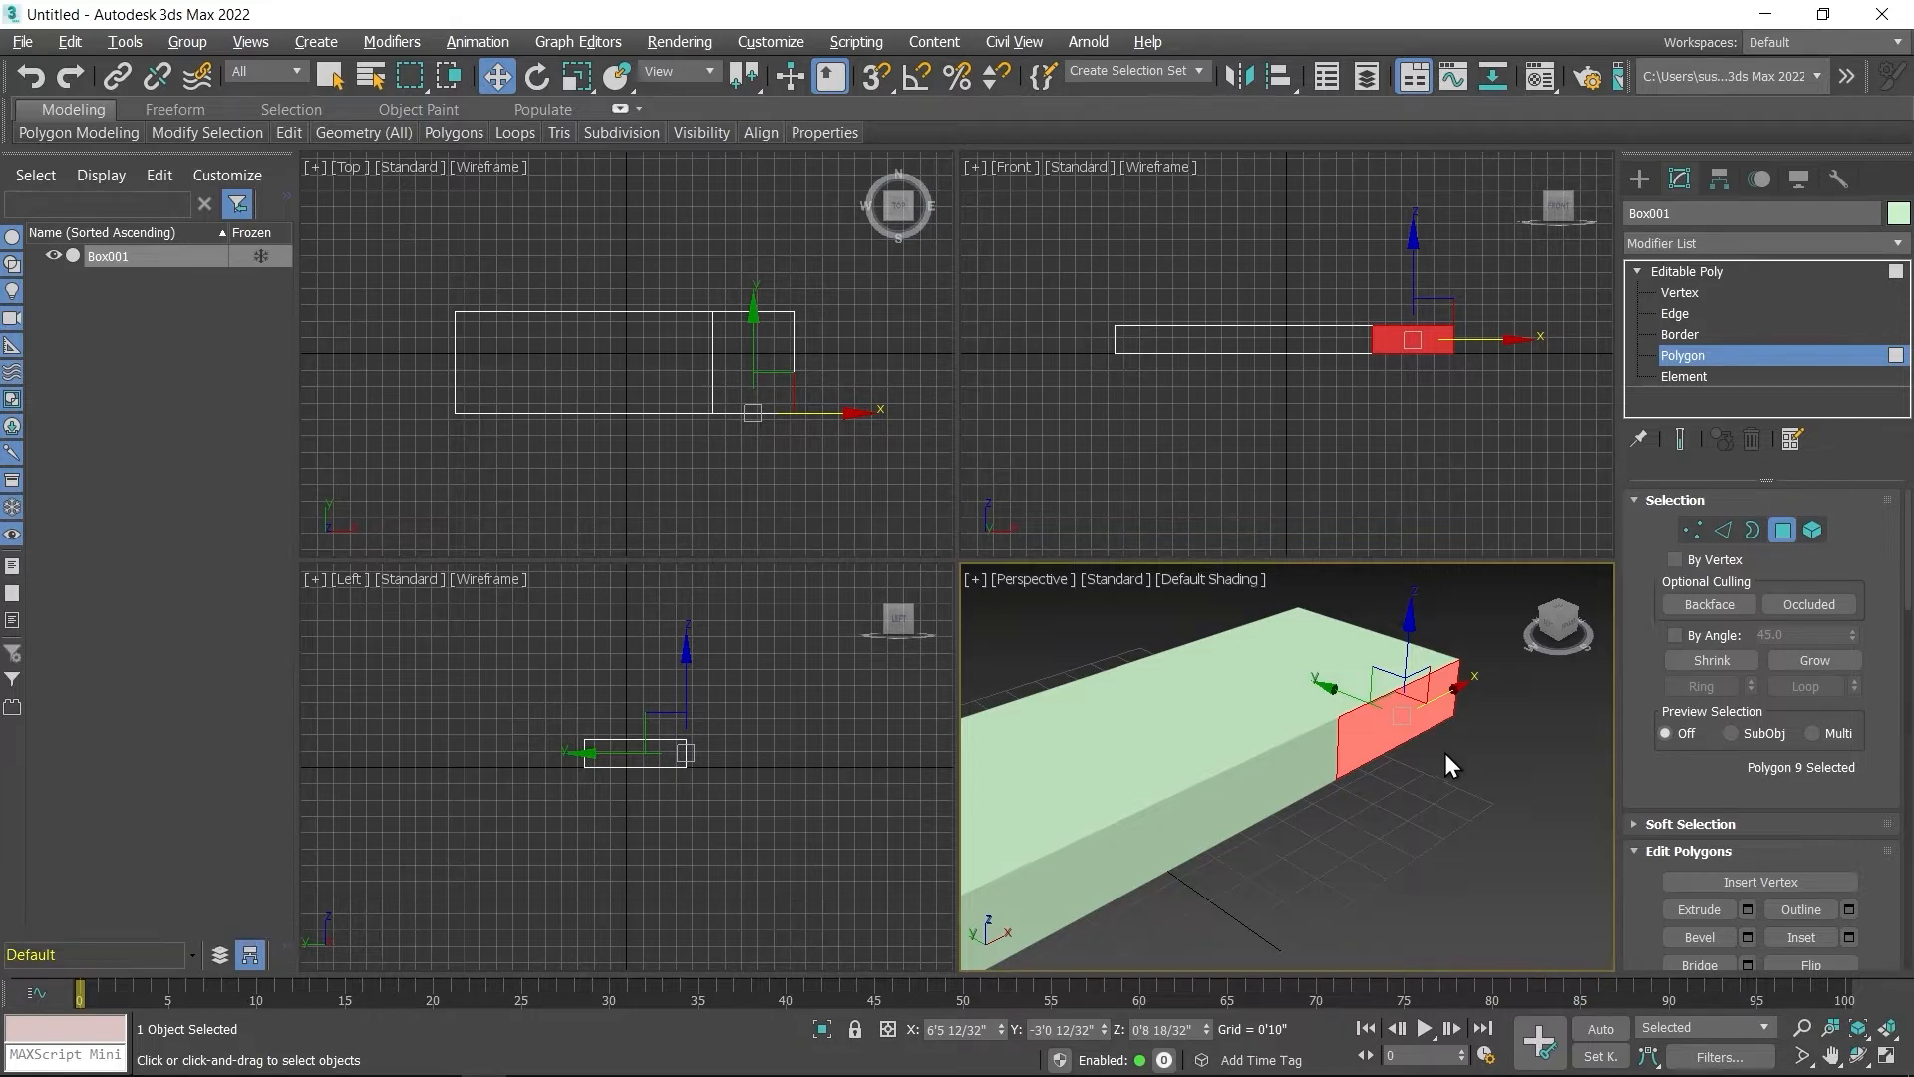
Step: Extrude the selected side polygon by Local Normal with a height of about 2'9 1/32"
{"action": "left_click_drag", "start_coordinate": [1665, 758], "coordinate": [1677, 613]}
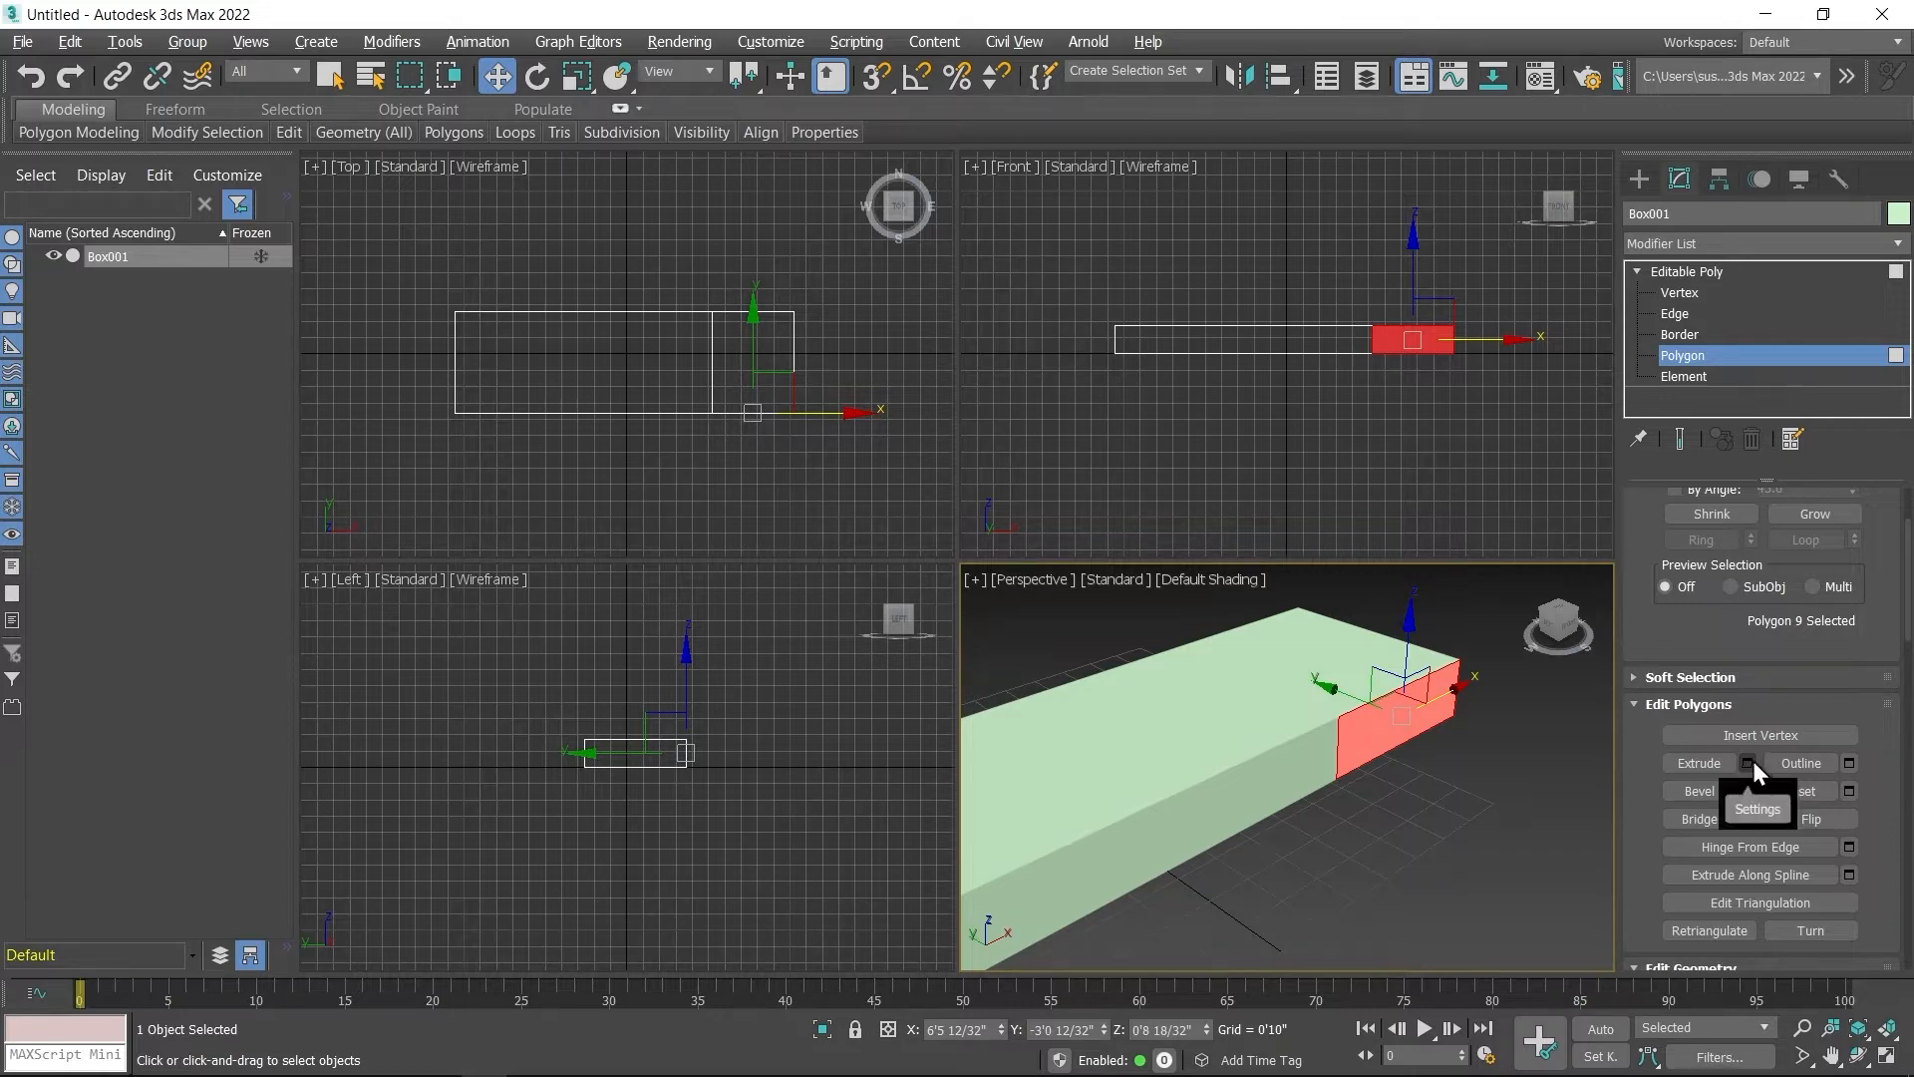
{"action": "right_click", "coordinate": [1415, 716]}
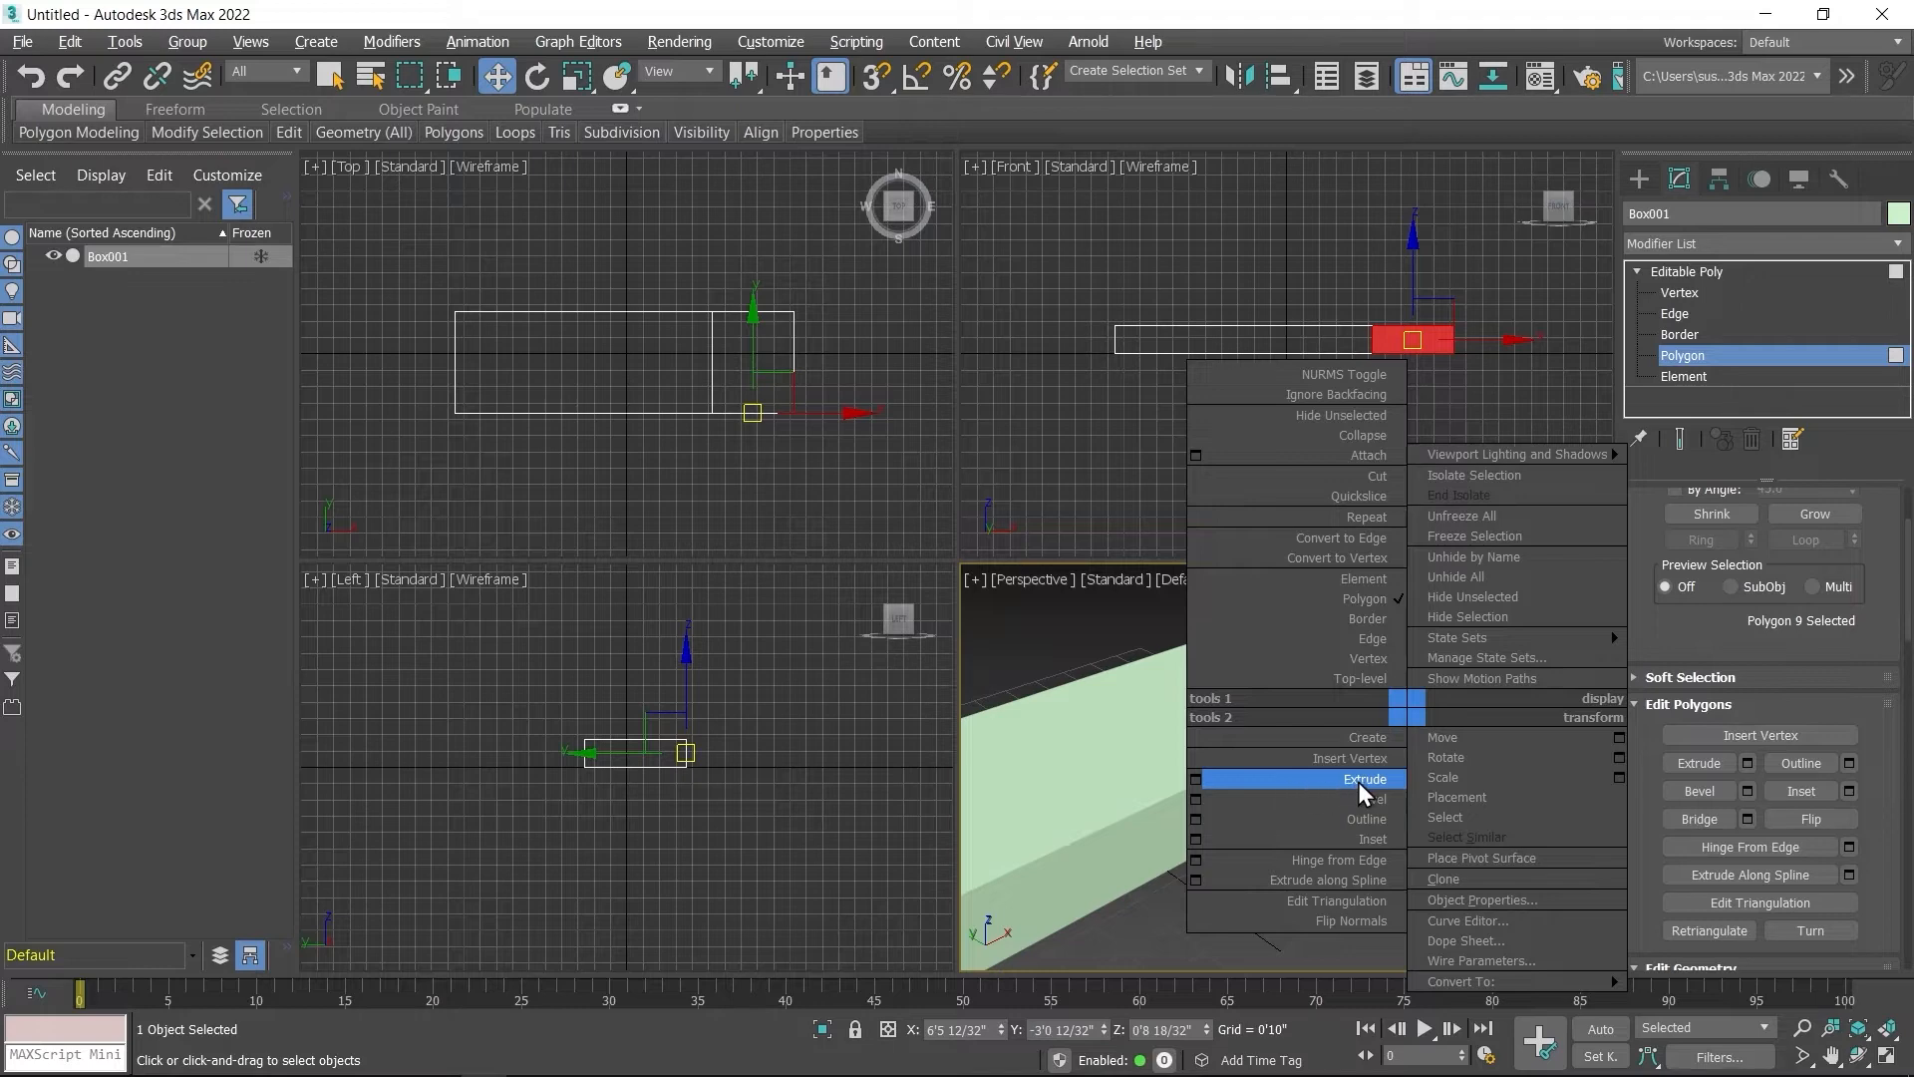
{"action": "left_click", "coordinate": [1196, 779]}
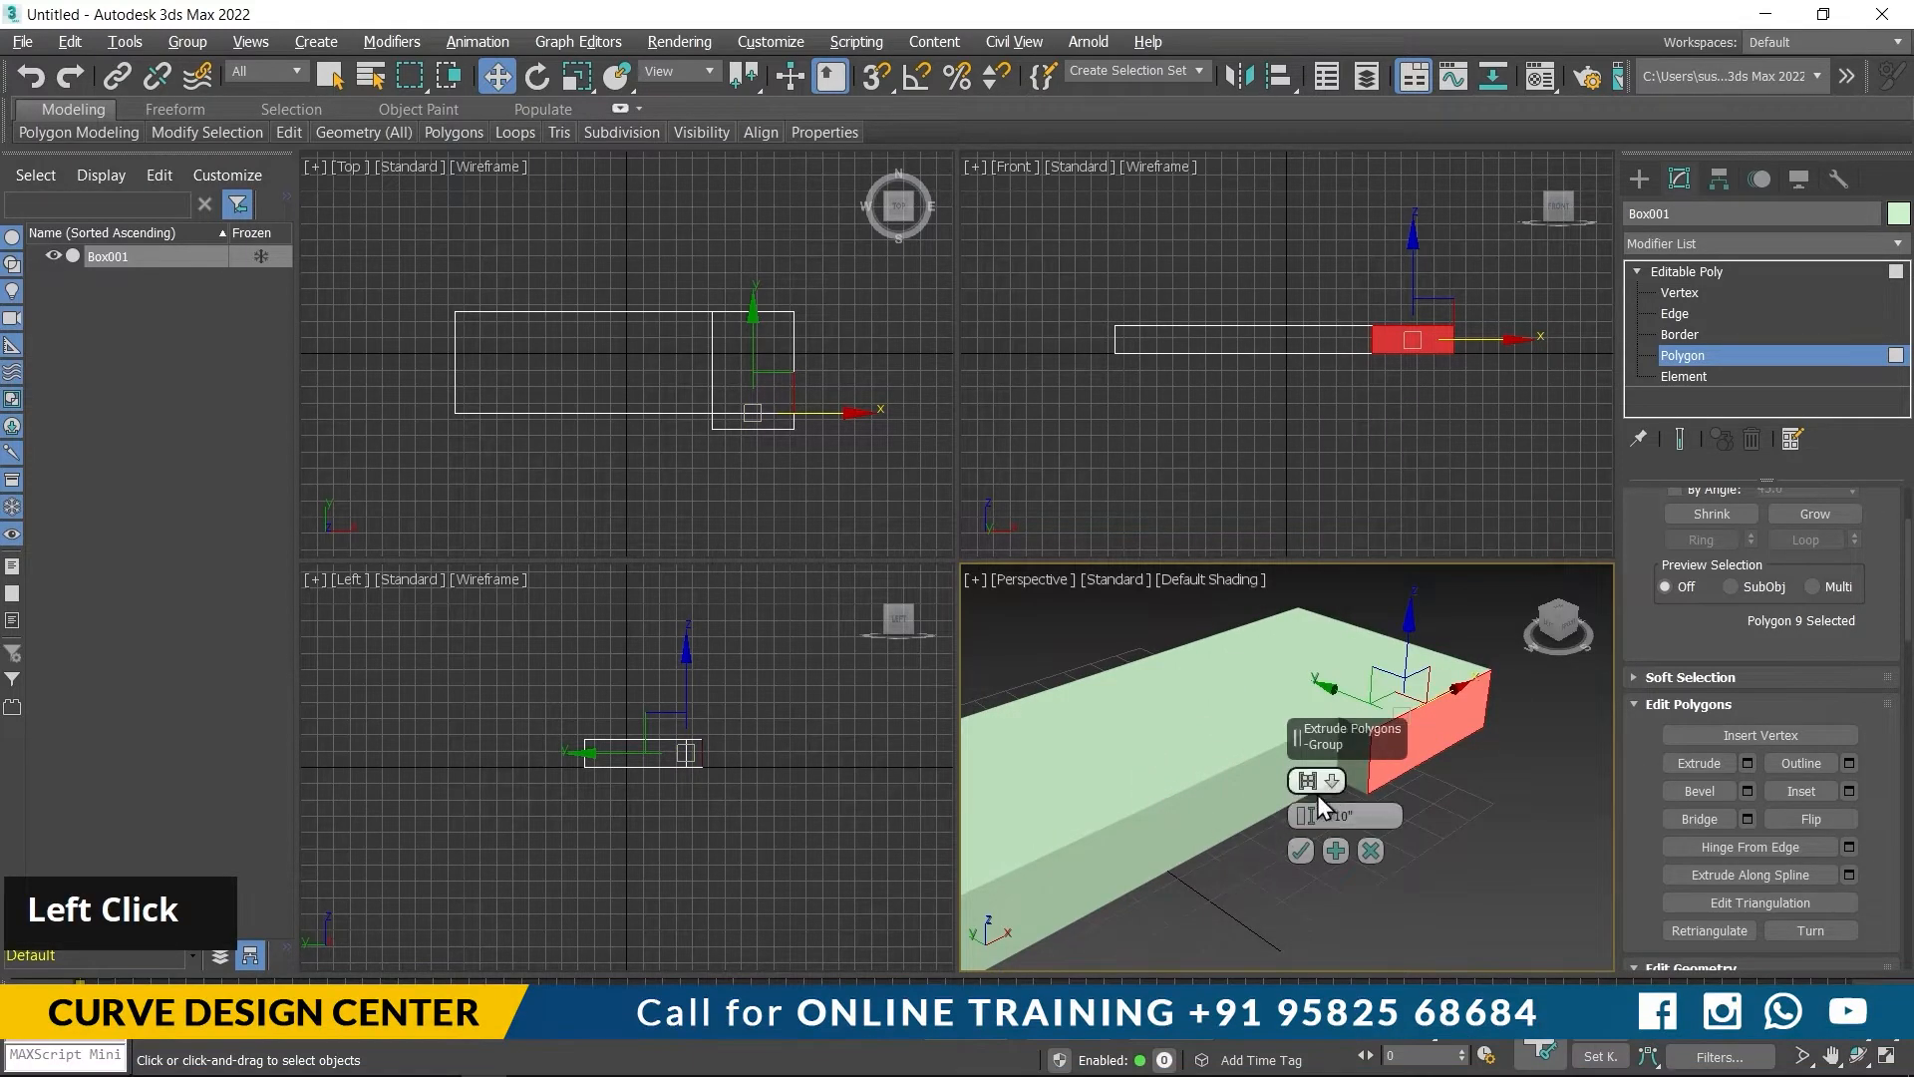
{"action": "mouse_move", "coordinate": [1318, 776]}
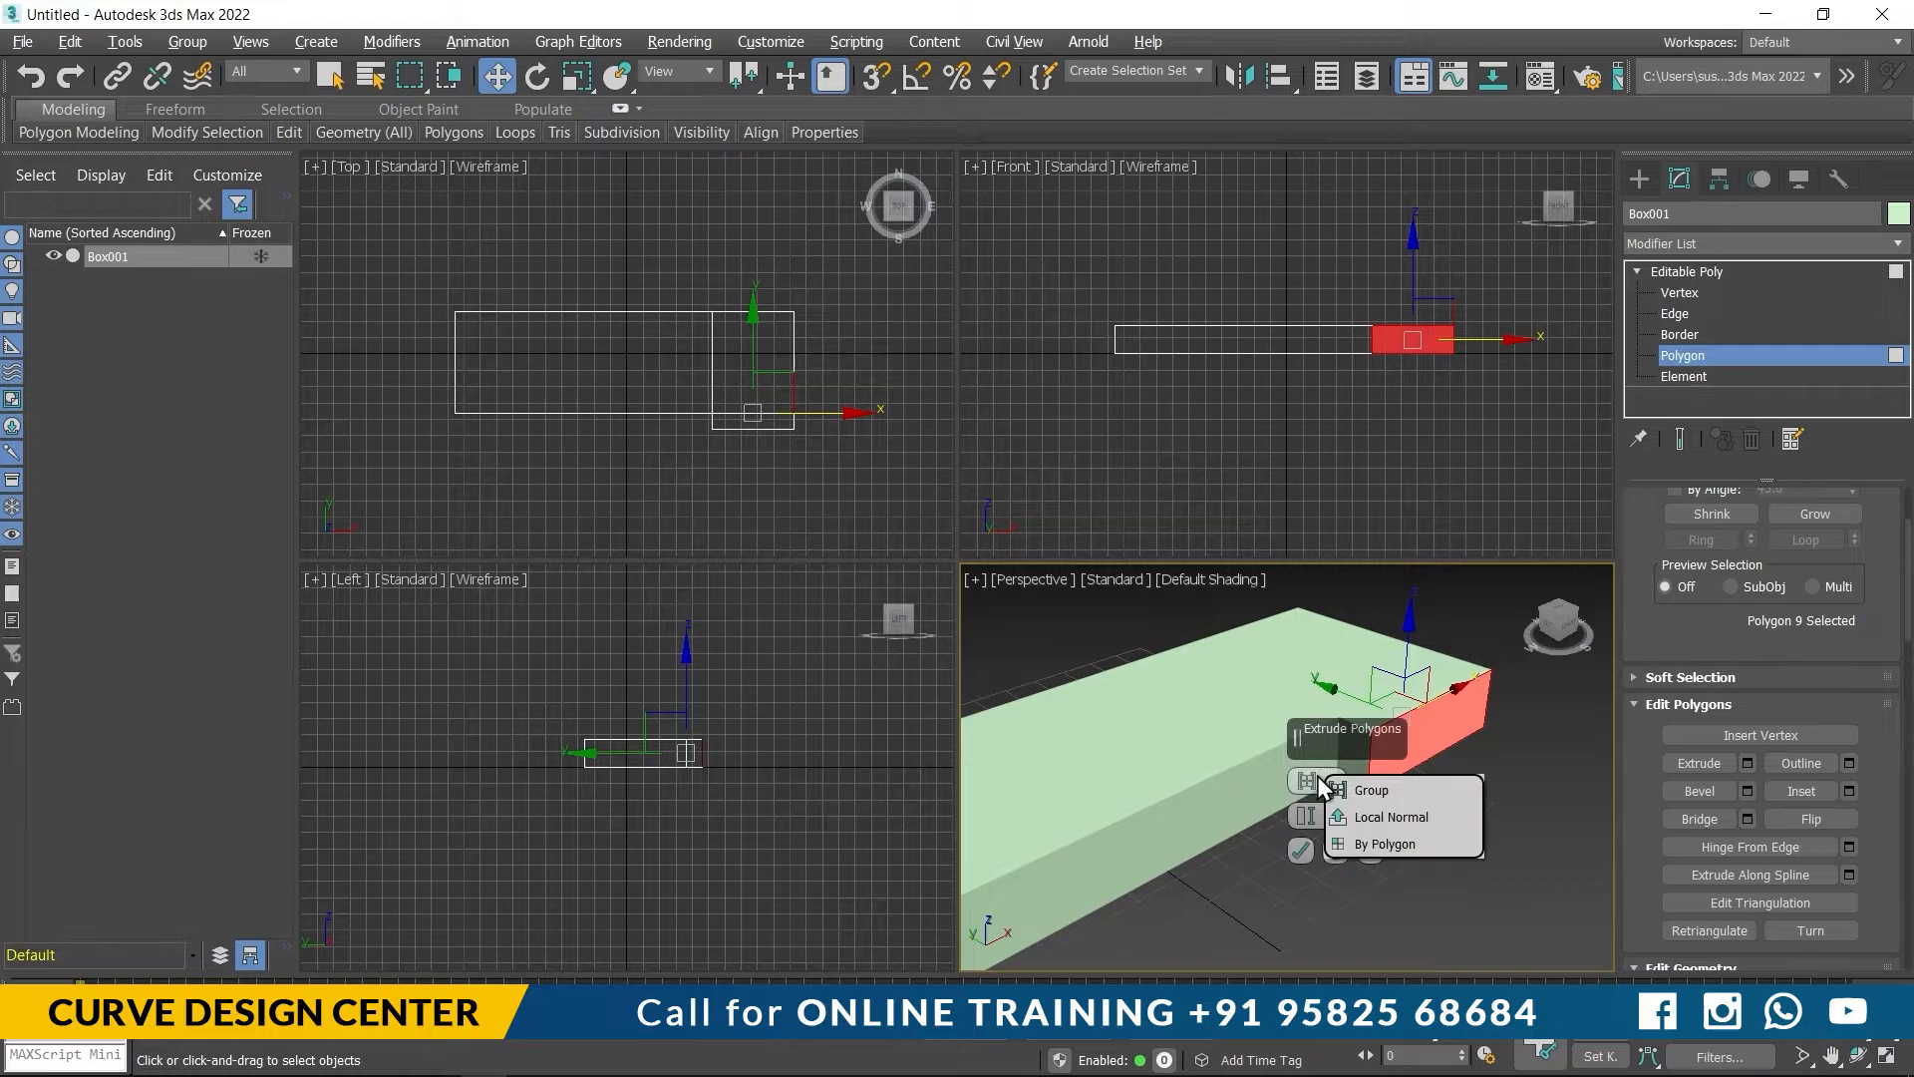
{"action": "left_click", "coordinate": [1366, 818]}
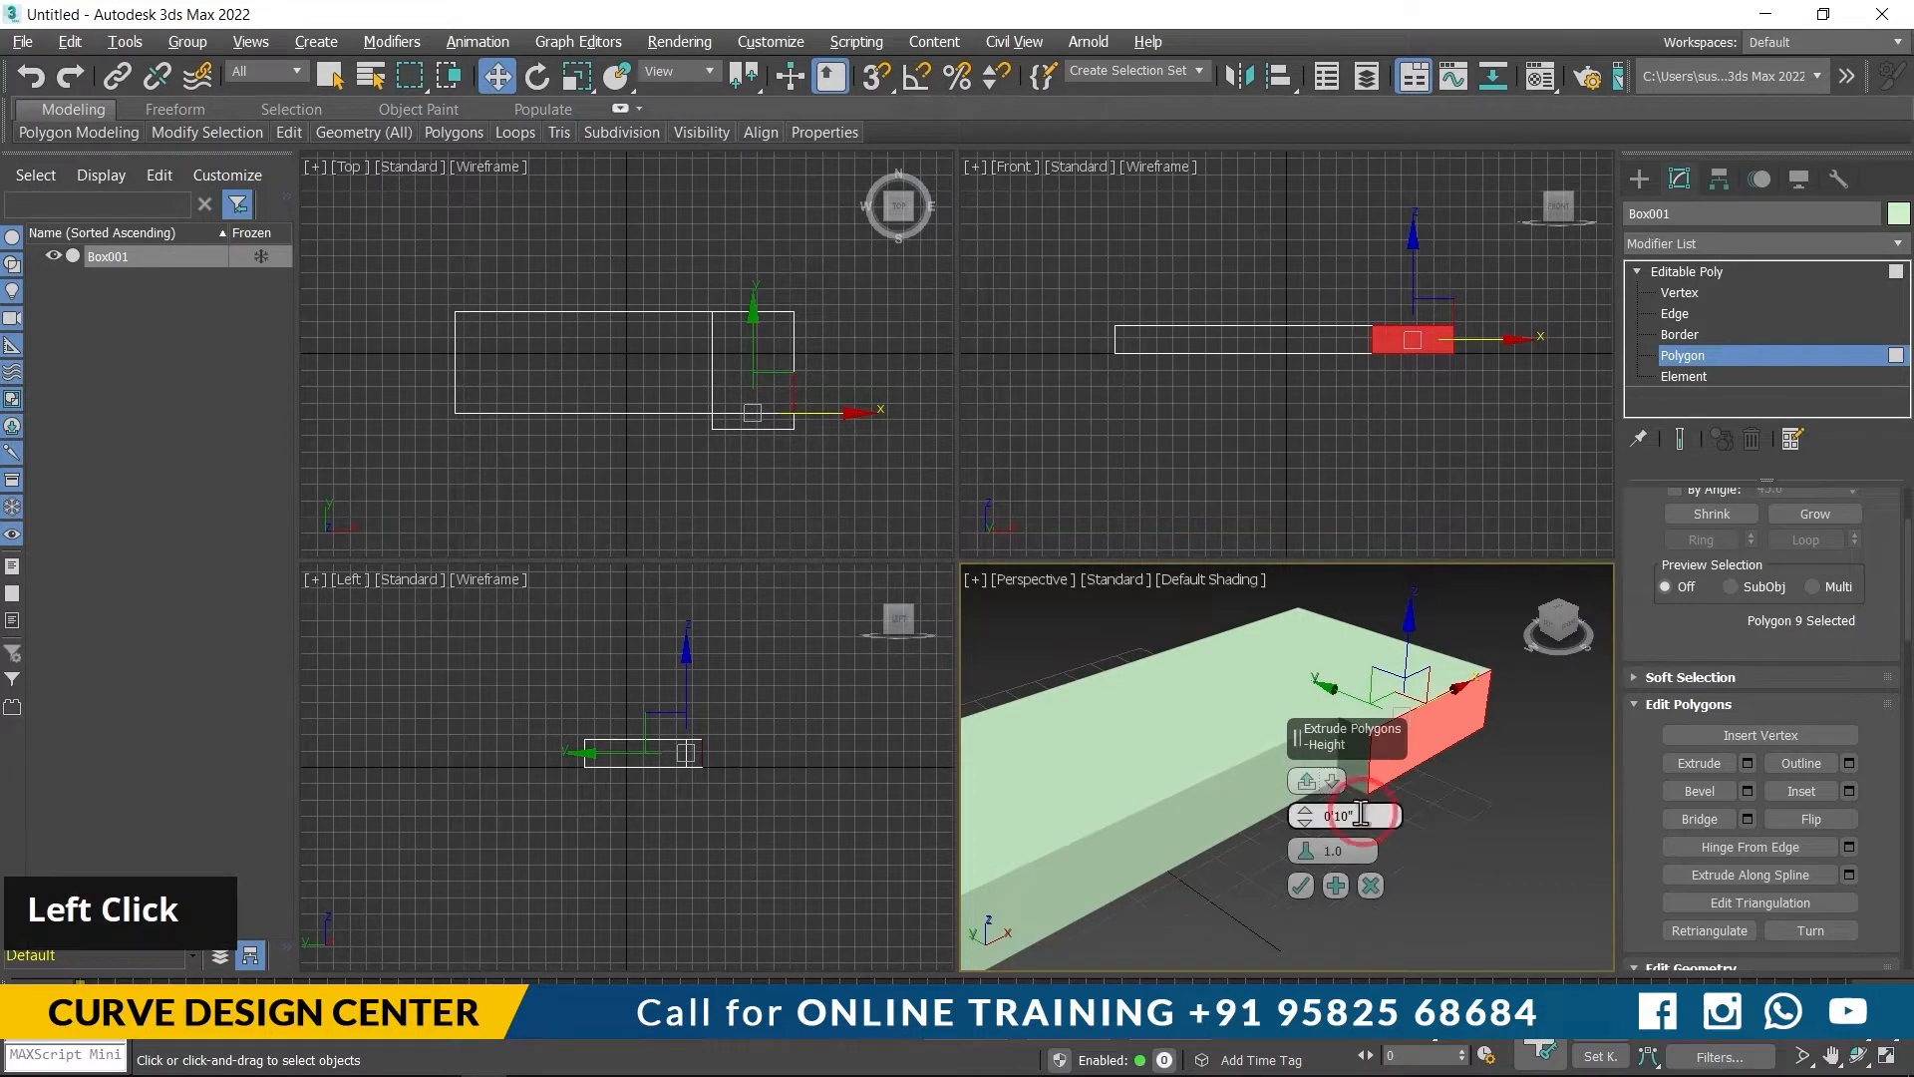
{"action": "left_click_drag", "start_coordinate": [1304, 810], "coordinate": [1326, 733]}
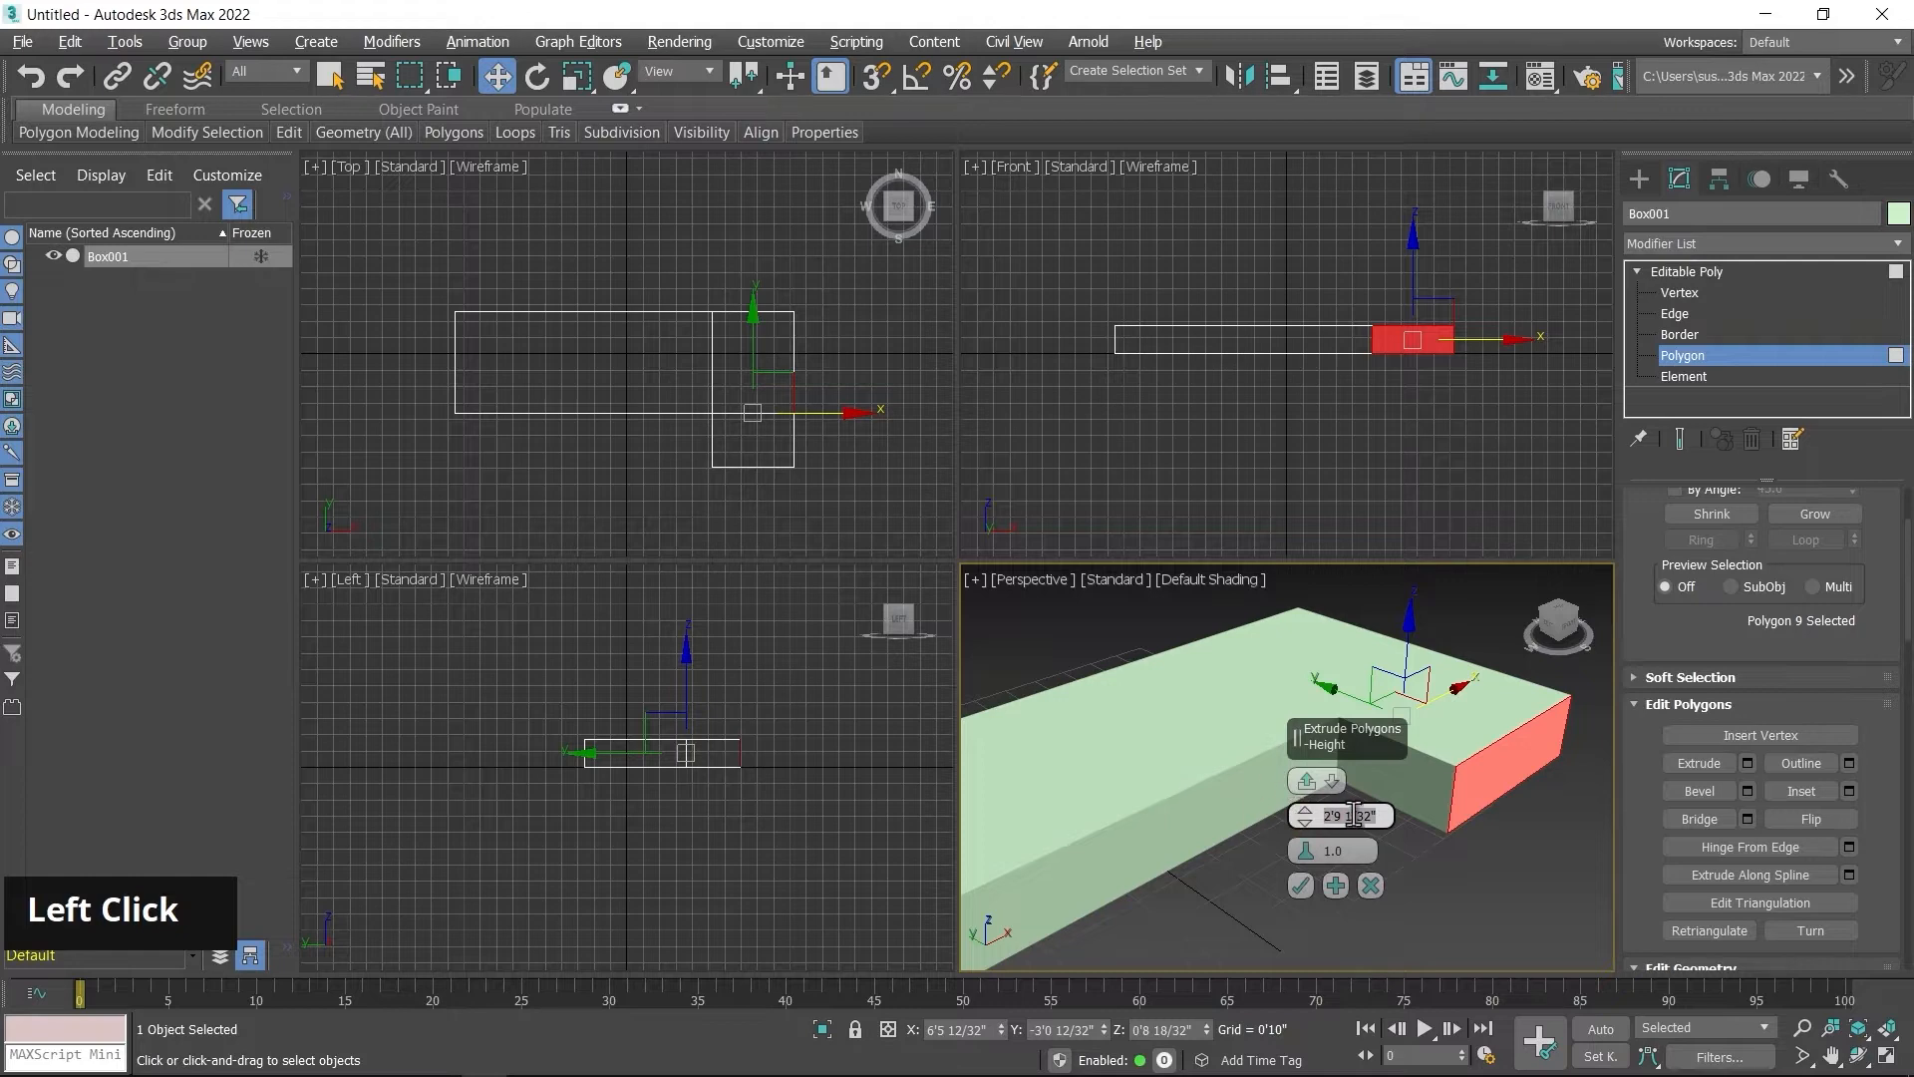
{"action": "left_click", "coordinate": [1300, 885]}
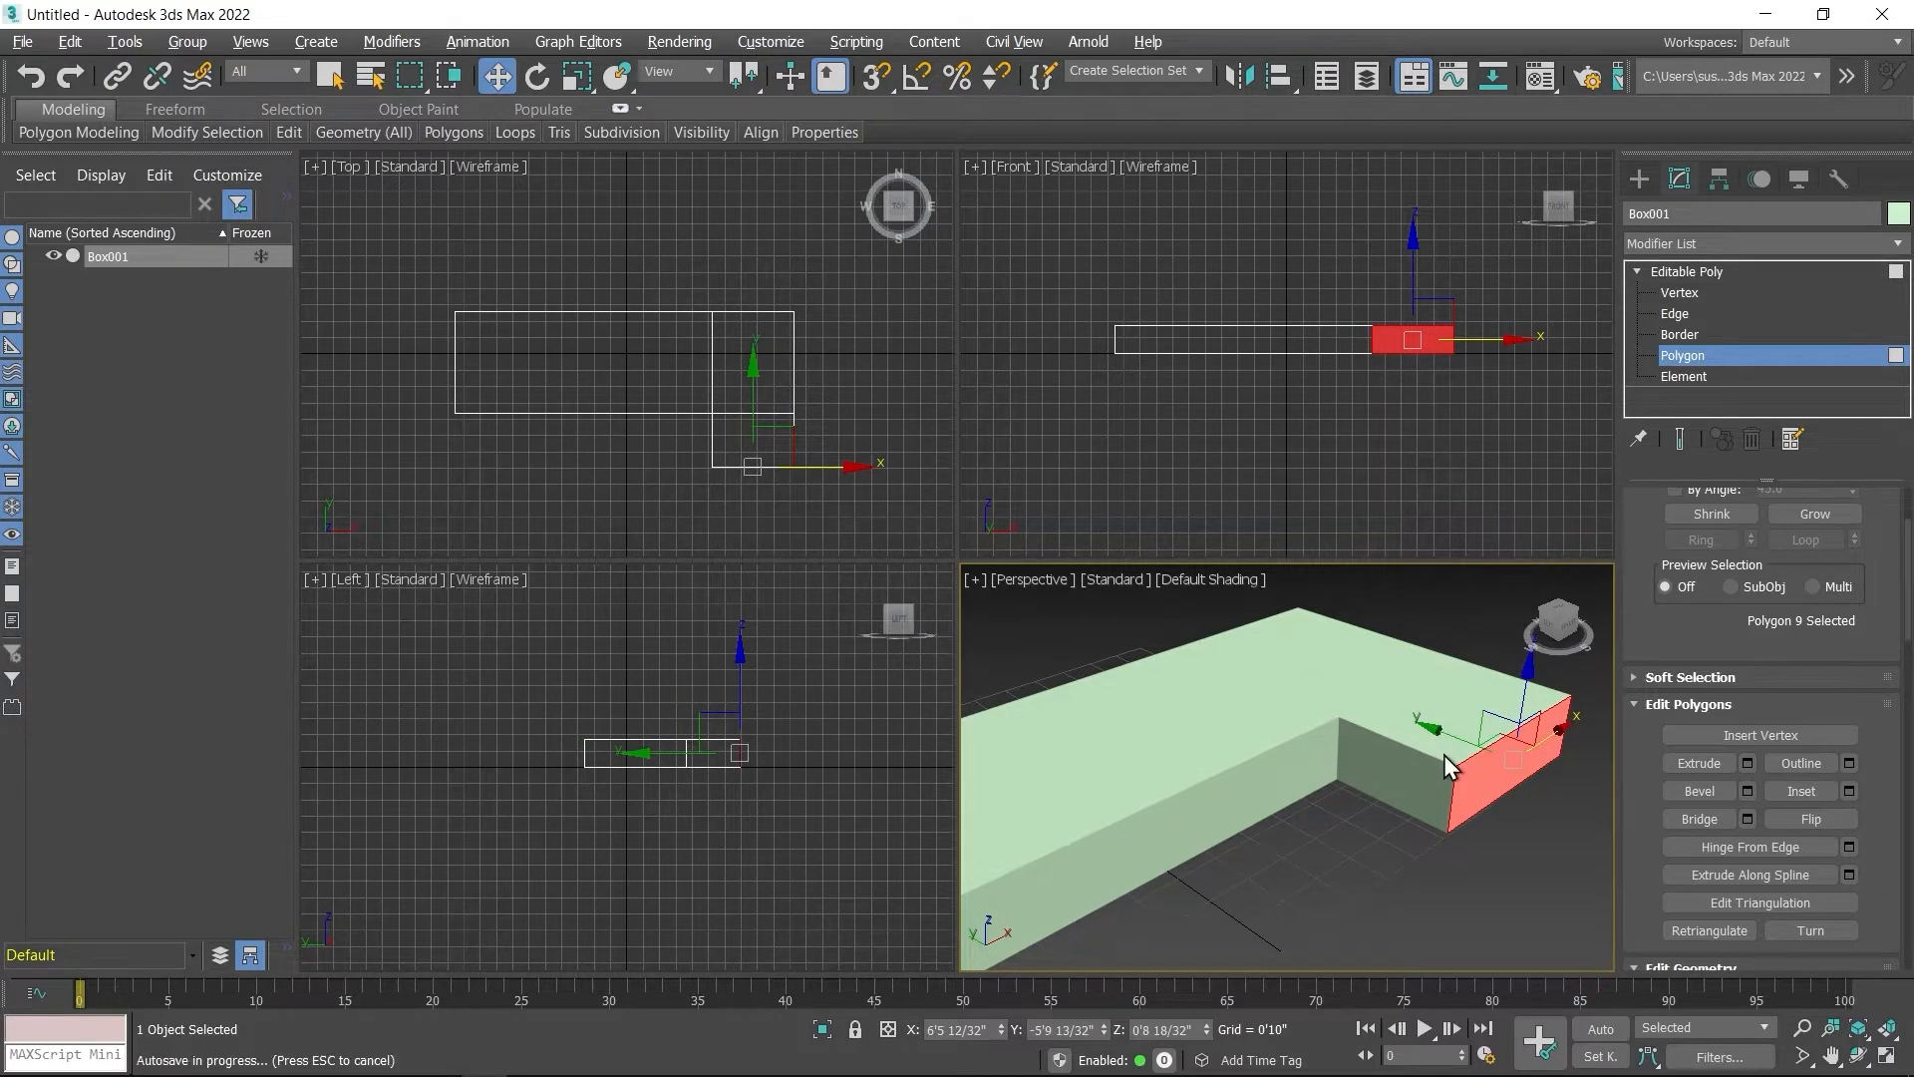
Step: Move the extruded end face in the negative Y direction to about Y -9'6" in the Top viewport
{"action": "middle_click", "coordinate": [530, 433]}
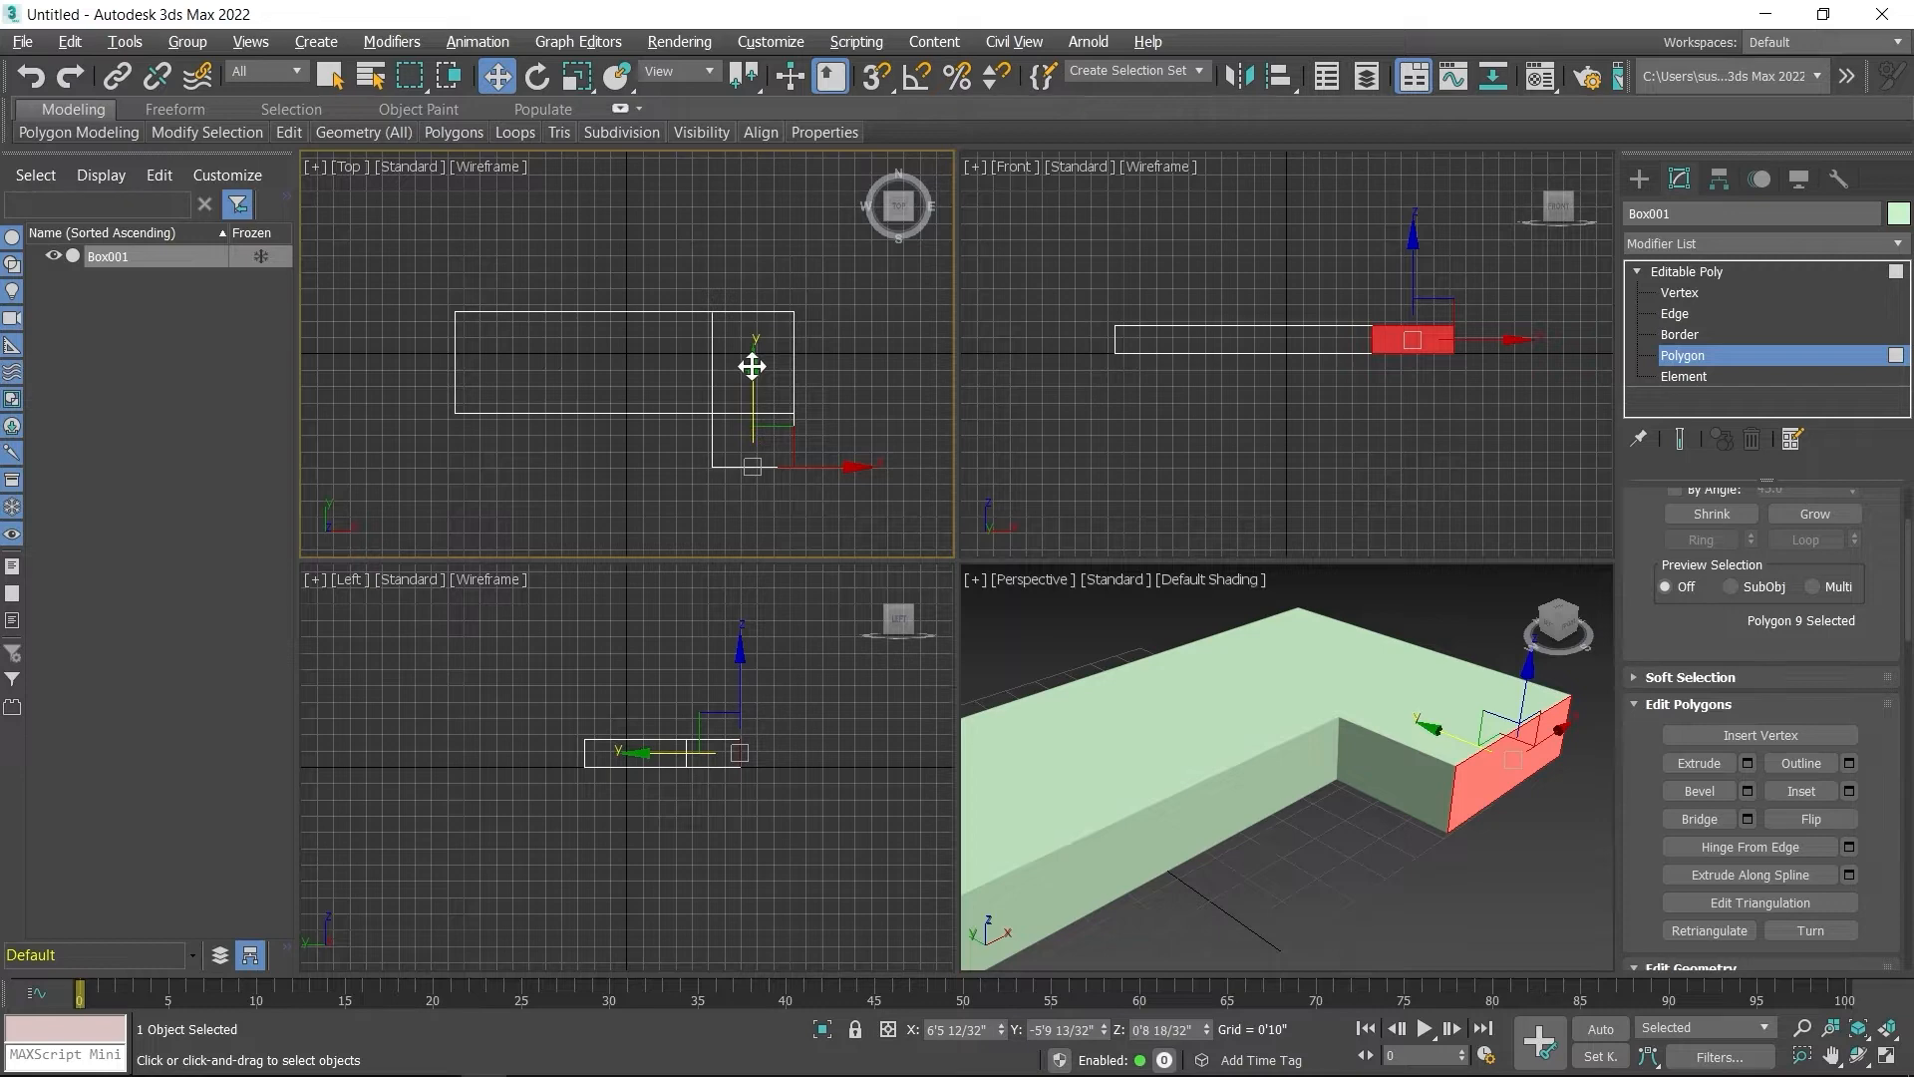
{"action": "left_click_drag", "start_coordinate": [751, 366], "coordinate": [759, 445]}
{"action": "scroll", "coordinate": [1256, 729], "scroll_direction": "down", "scroll_amount": 3}
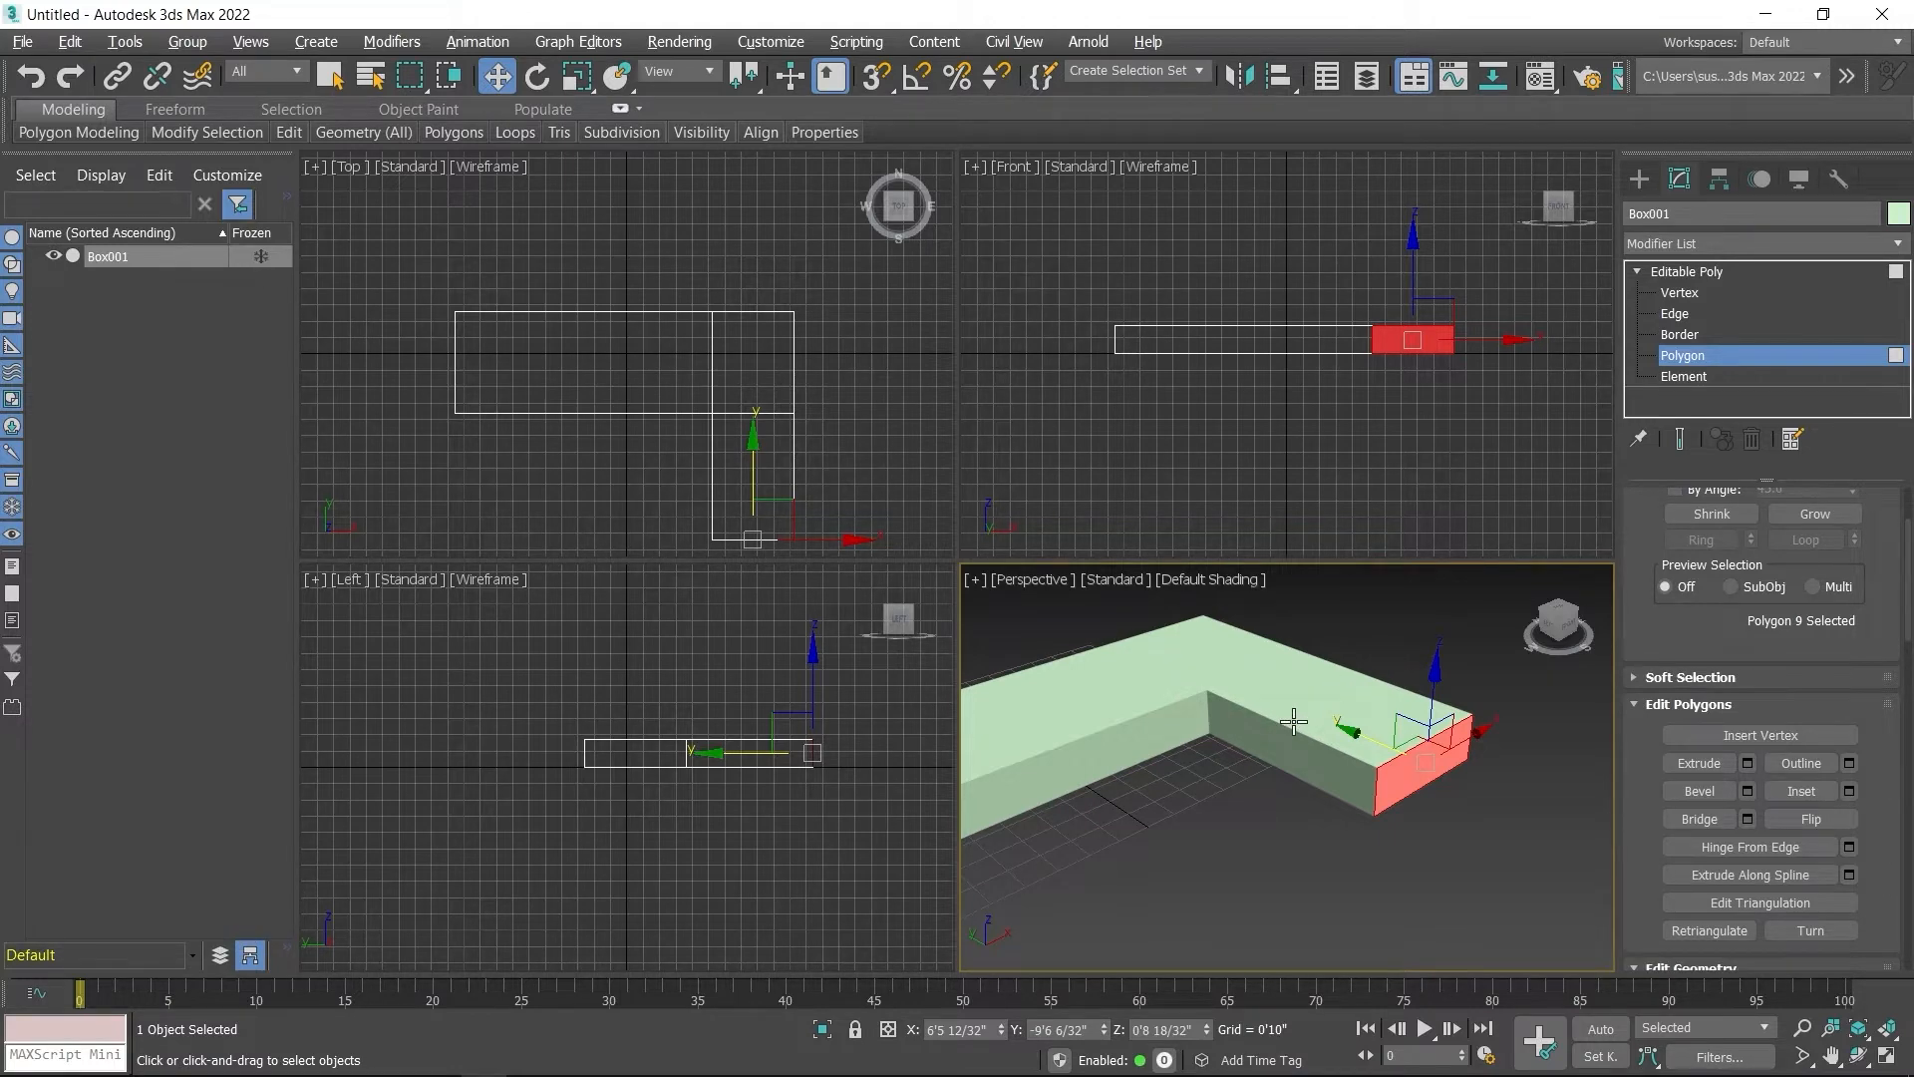
Step: Clear the polygon selection and display edged faces in the Perspective viewport, with the whole L-shaped object in view
{"action": "left_click", "coordinate": [1402, 631]}
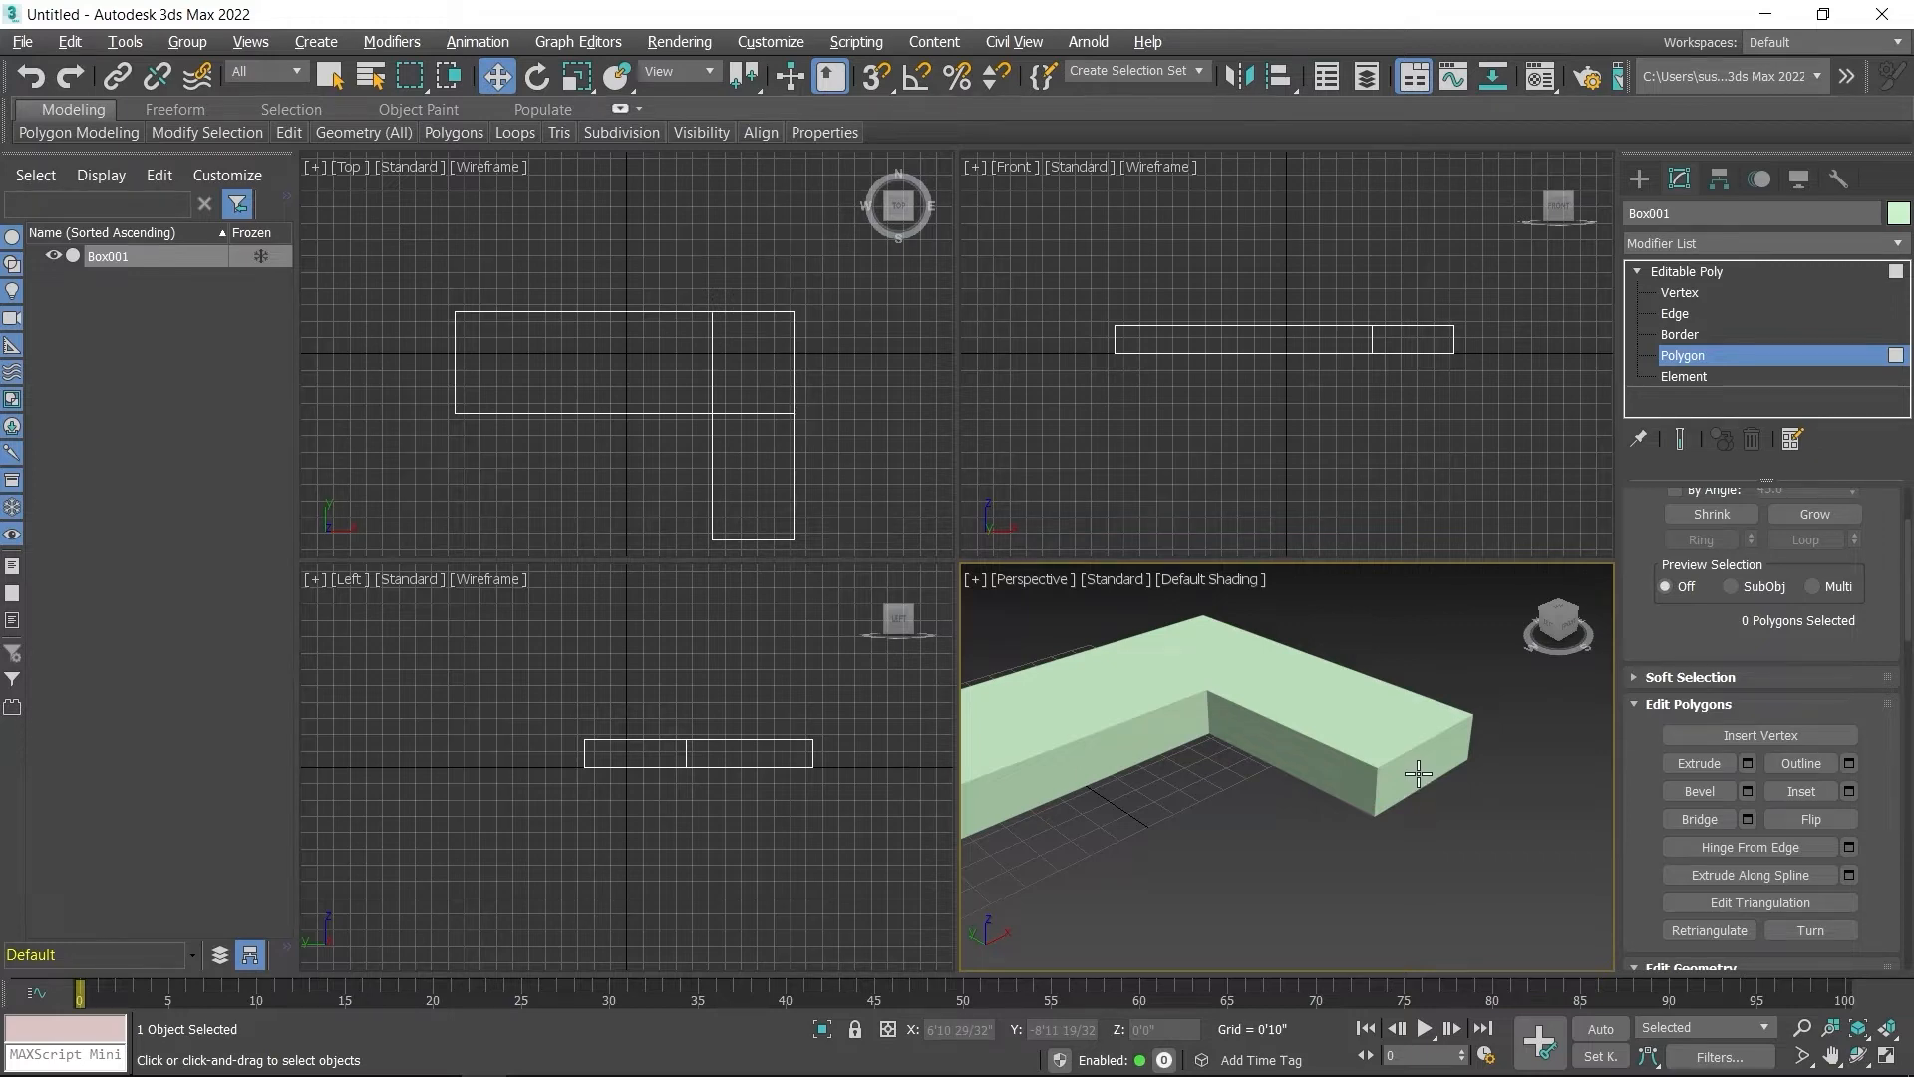
{"action": "key", "text": "F4"}
{"action": "middle_click_drag", "start_coordinate": [1422, 822], "coordinate": [1467, 856]}
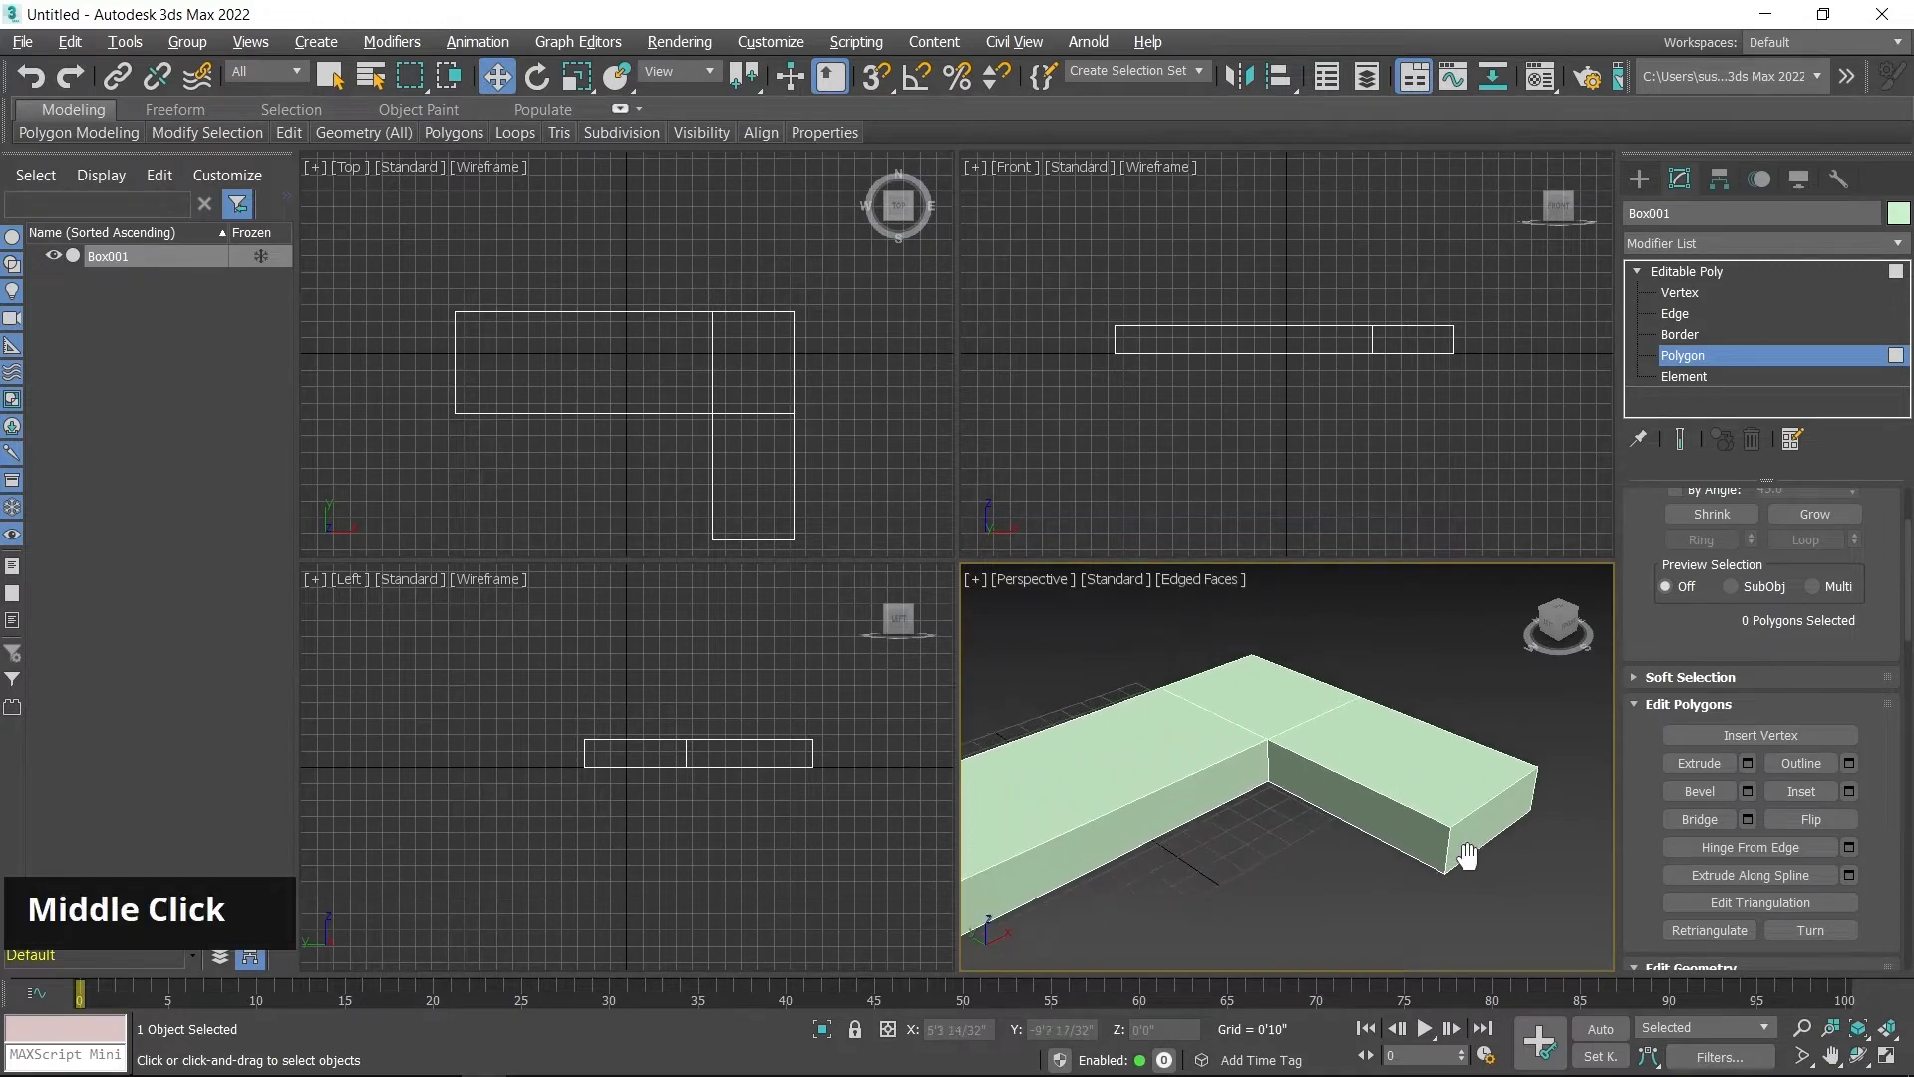
{"action": "scroll", "coordinate": [1467, 855], "scroll_direction": "down", "scroll_amount": 2}
{"action": "middle_click_drag", "start_coordinate": [1380, 791], "coordinate": [1100, 820], "text": "alt"}
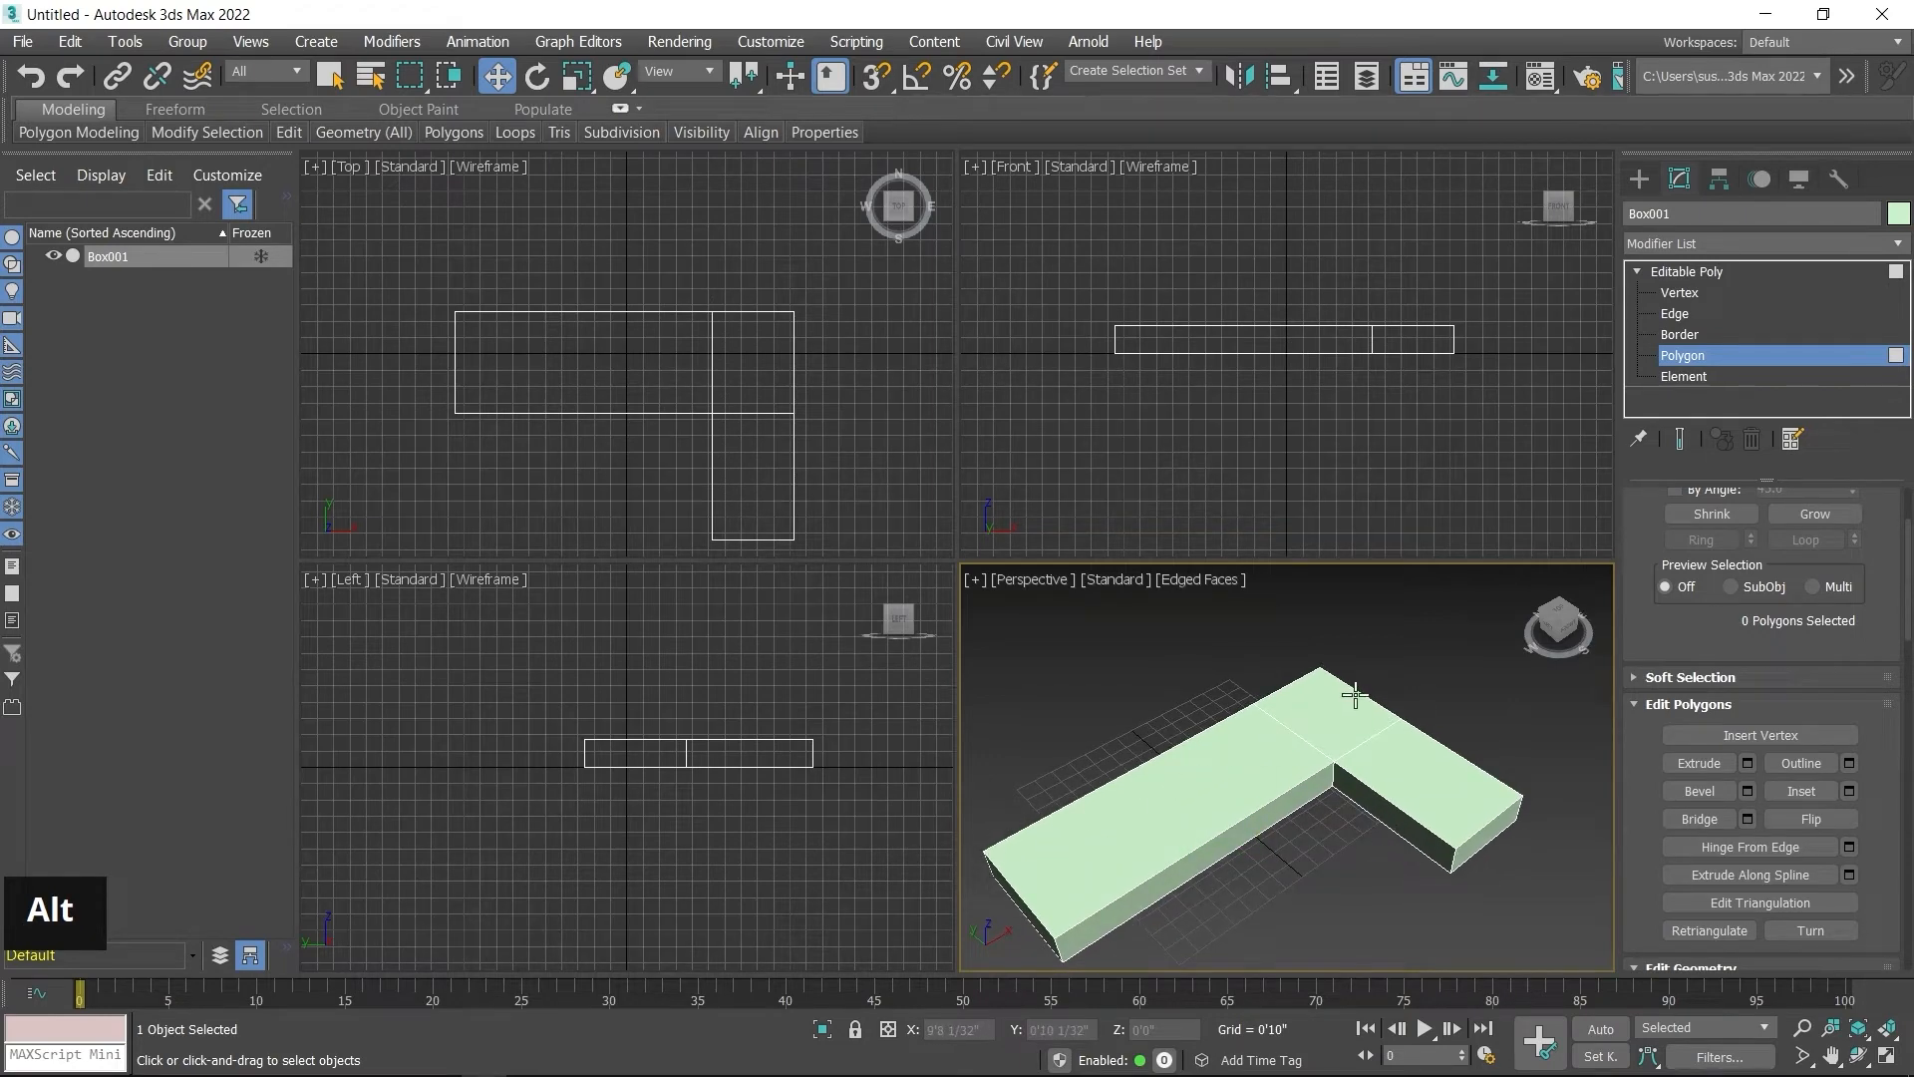
Step: At Edge level, select the upper short edge at the long arm's free end, ring-select its parallel edges, and check them in wireframe
{"action": "left_click", "coordinate": [1679, 312]}
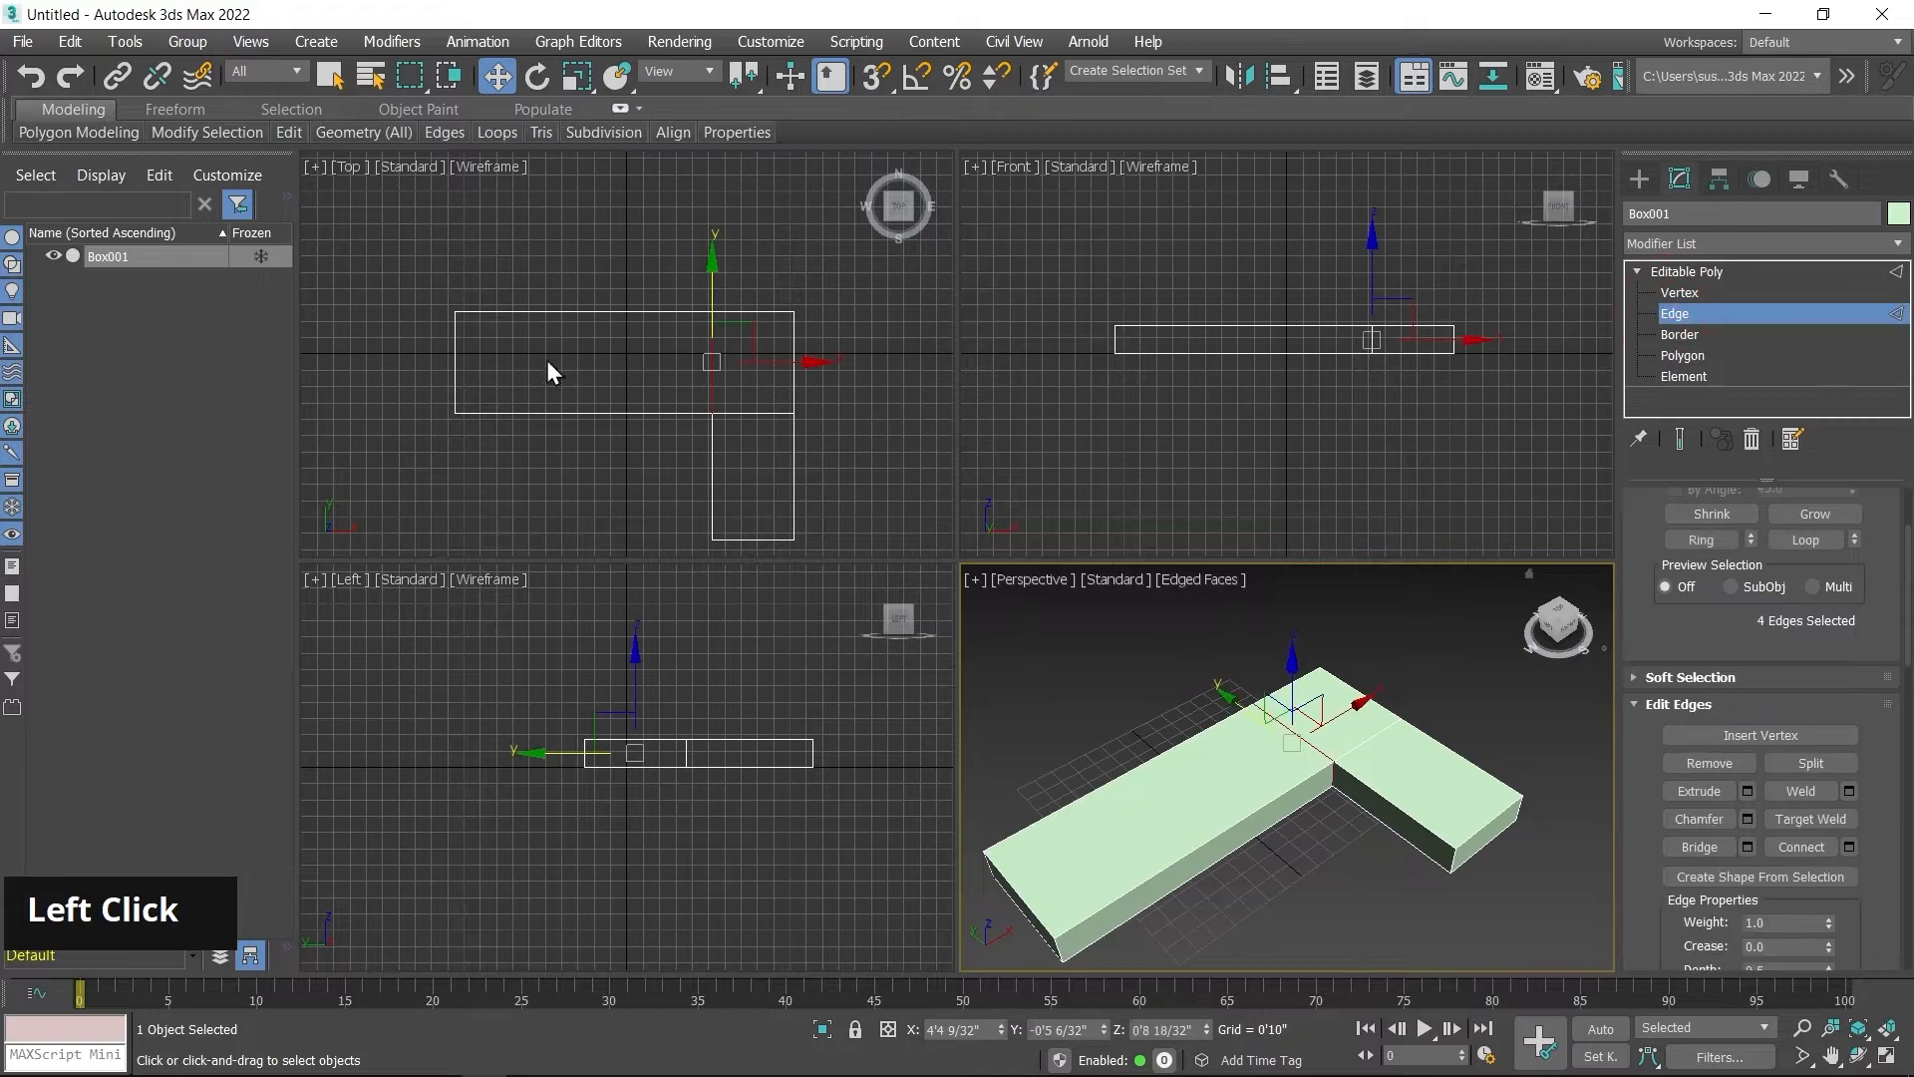
{"action": "left_click", "coordinate": [449, 356]}
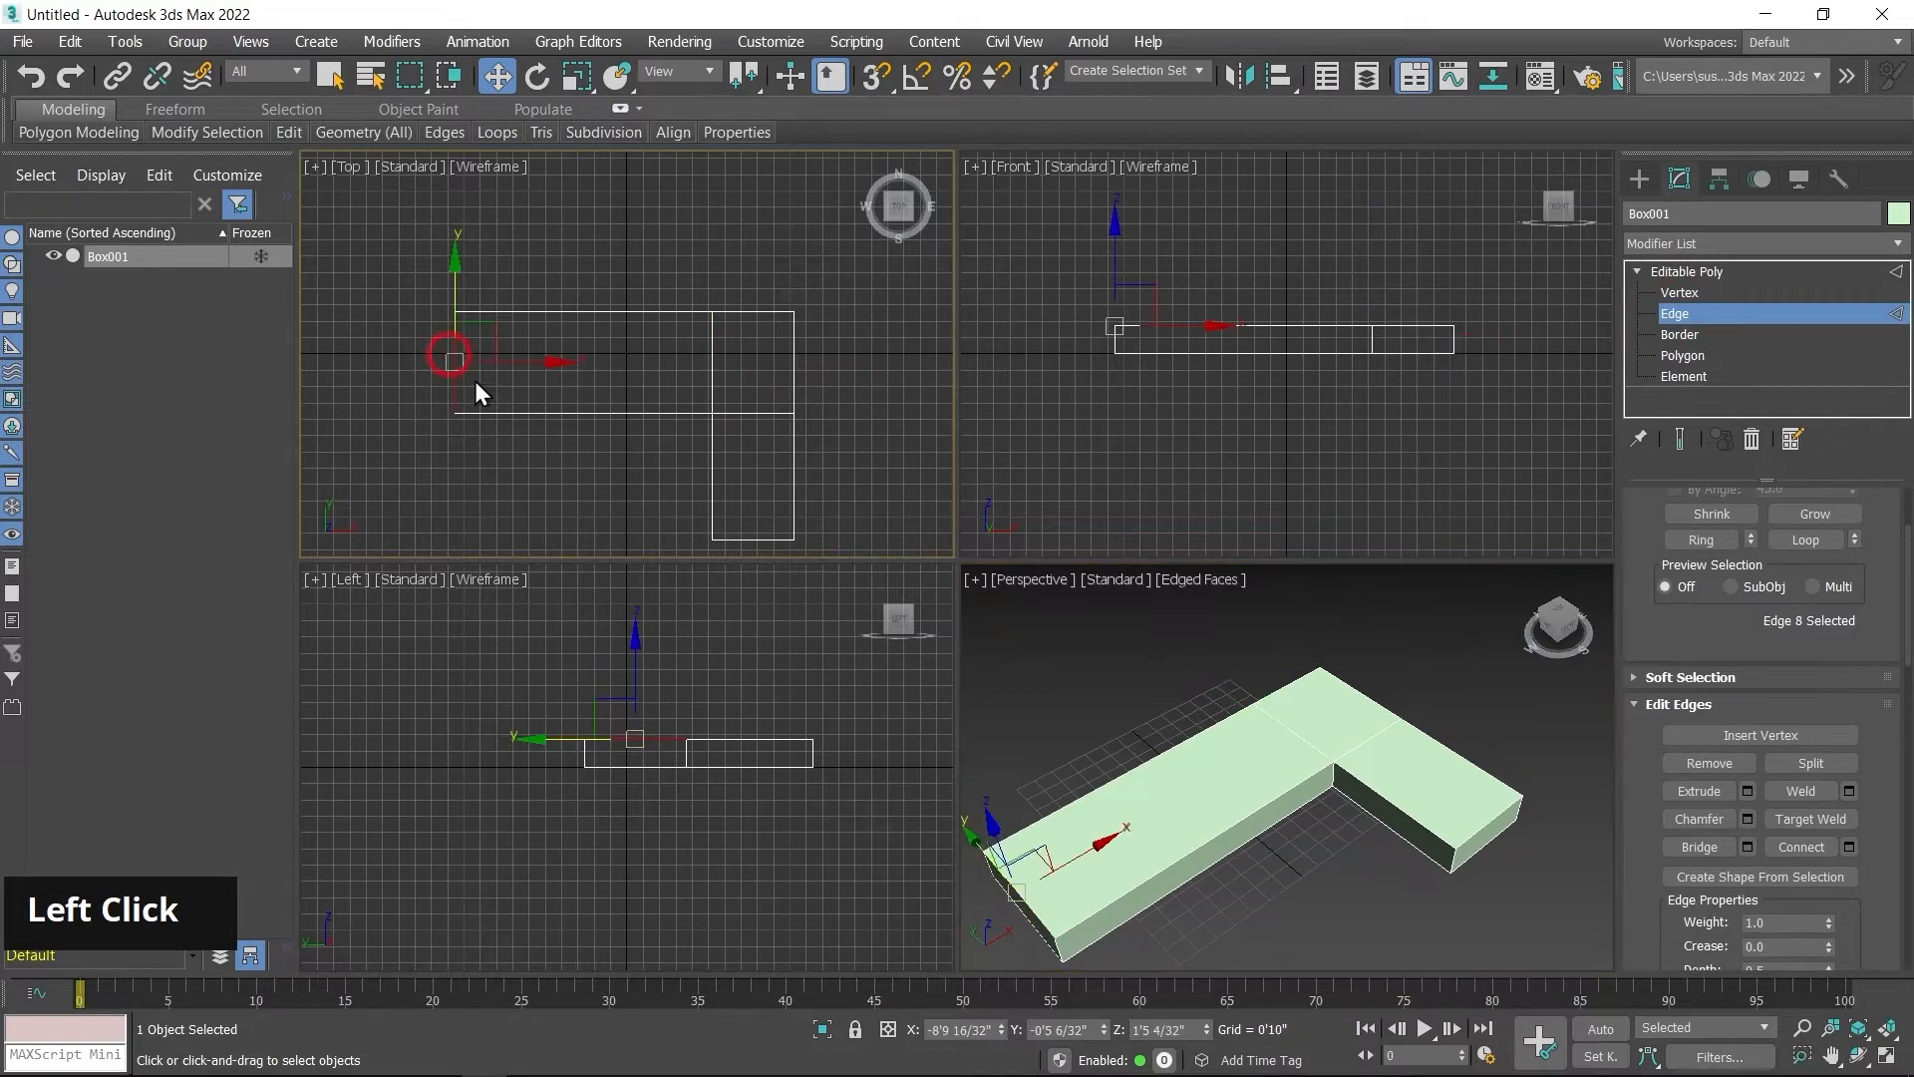
{"action": "middle_click_drag", "start_coordinate": [1097, 737], "coordinate": [1147, 698]}
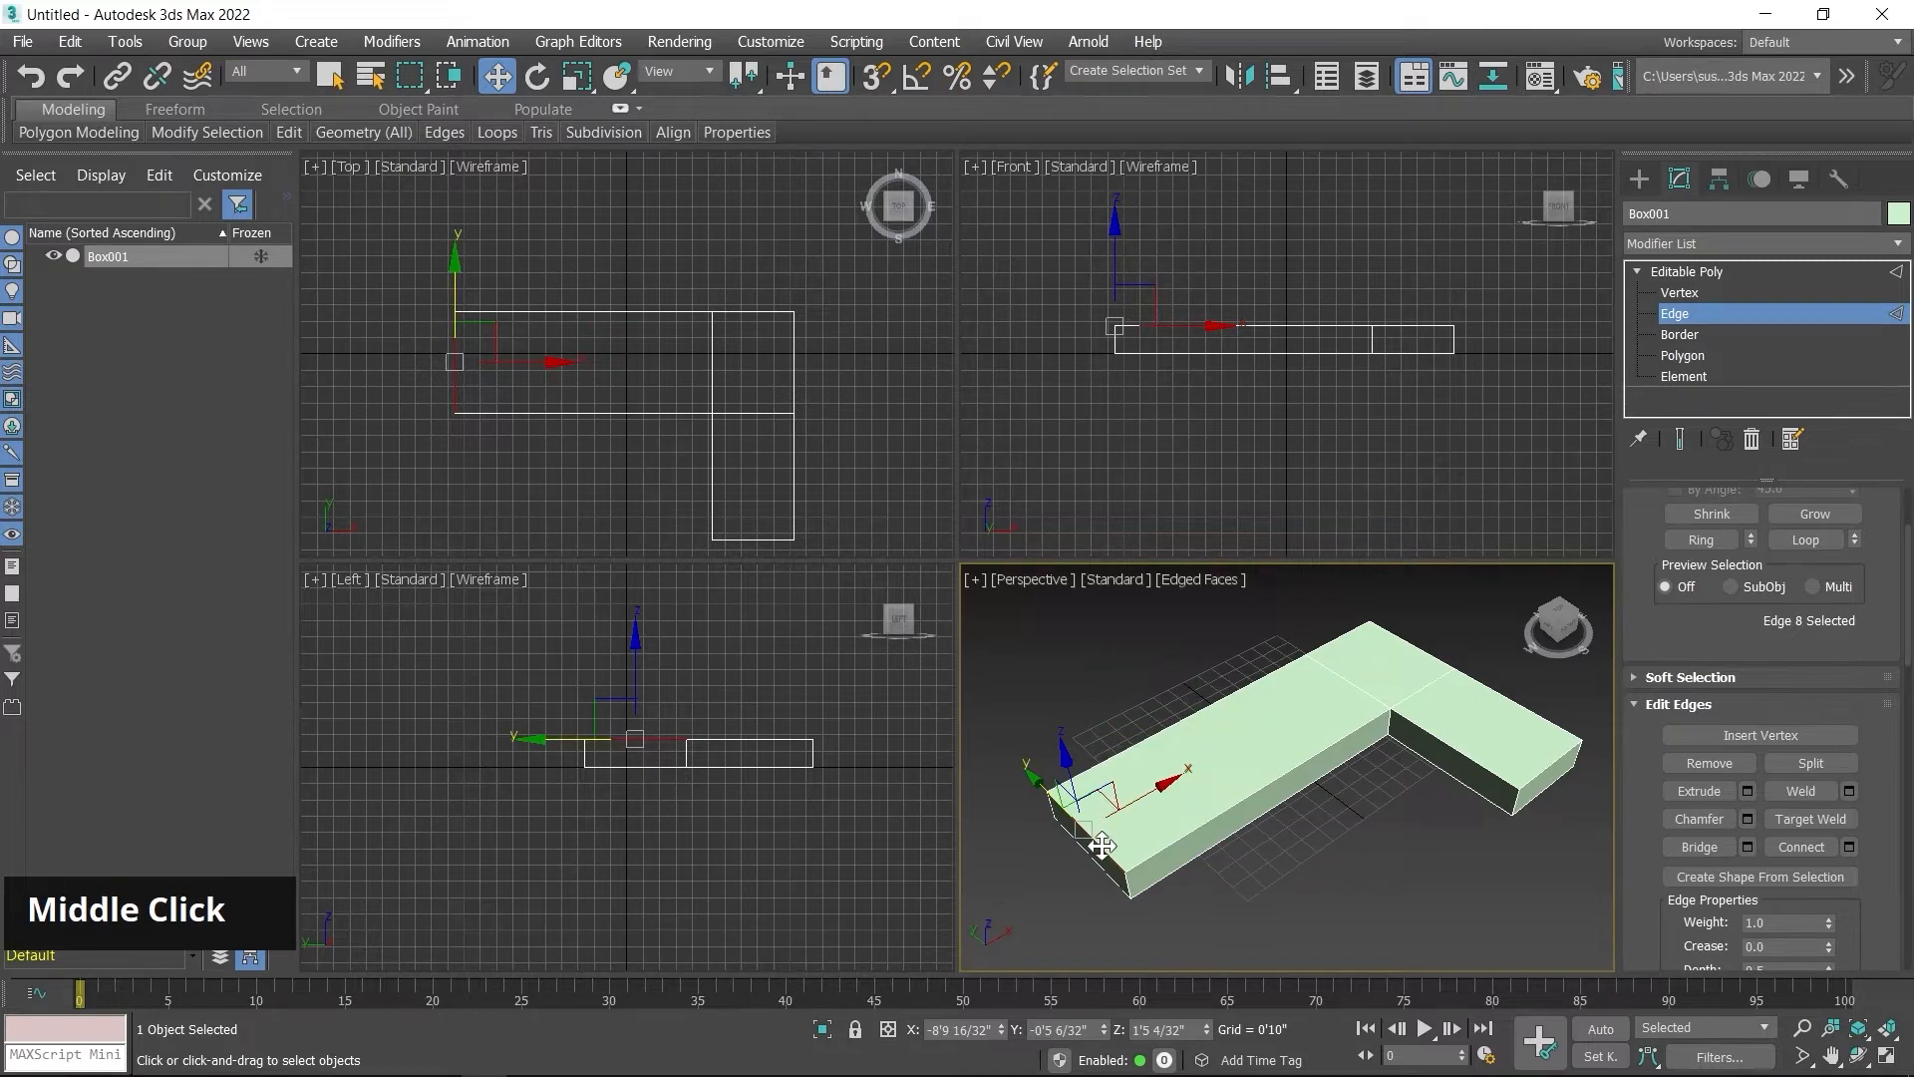
{"action": "left_click", "coordinate": [1698, 542]}
{"action": "key", "text": "F3"}
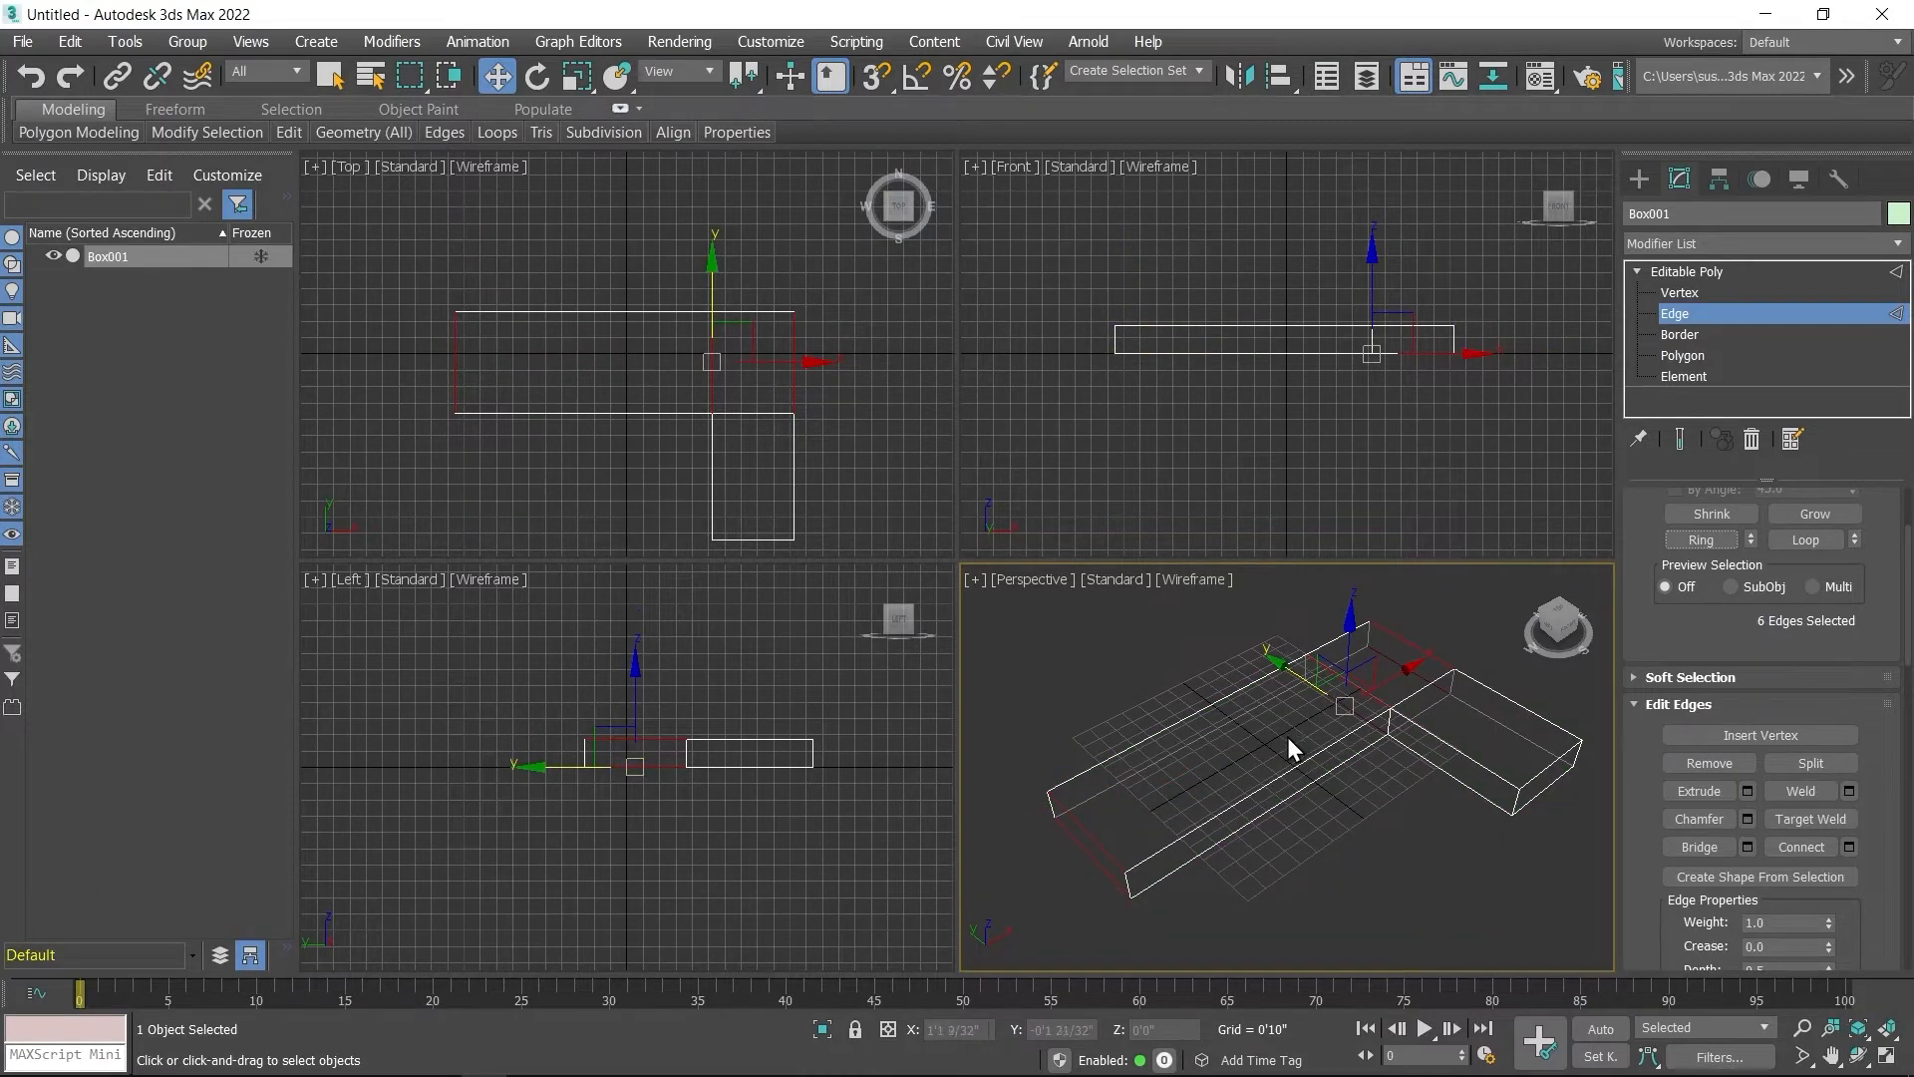
{"action": "key", "text": "F3"}
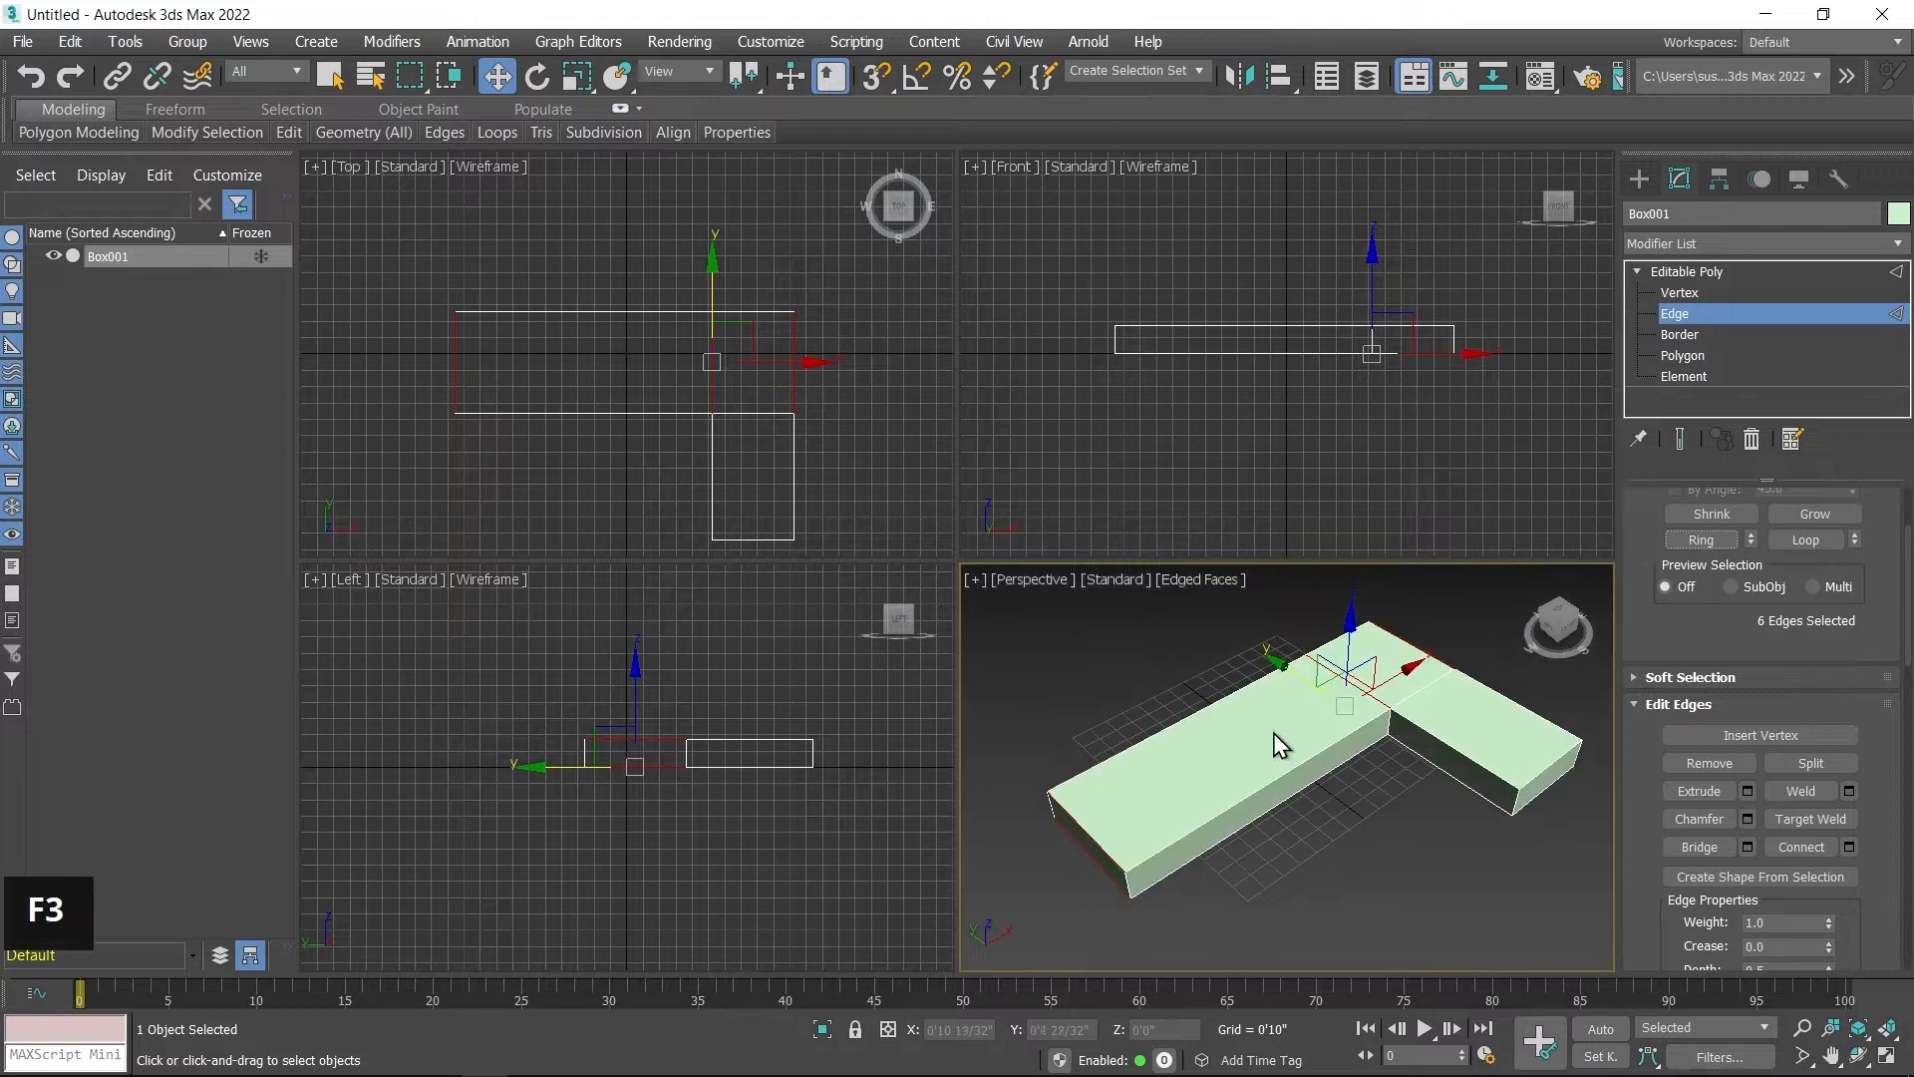
Step: Connect the ringed crosswise edges of the long arm with 1 segment
{"action": "right_click", "coordinate": [1264, 722]}
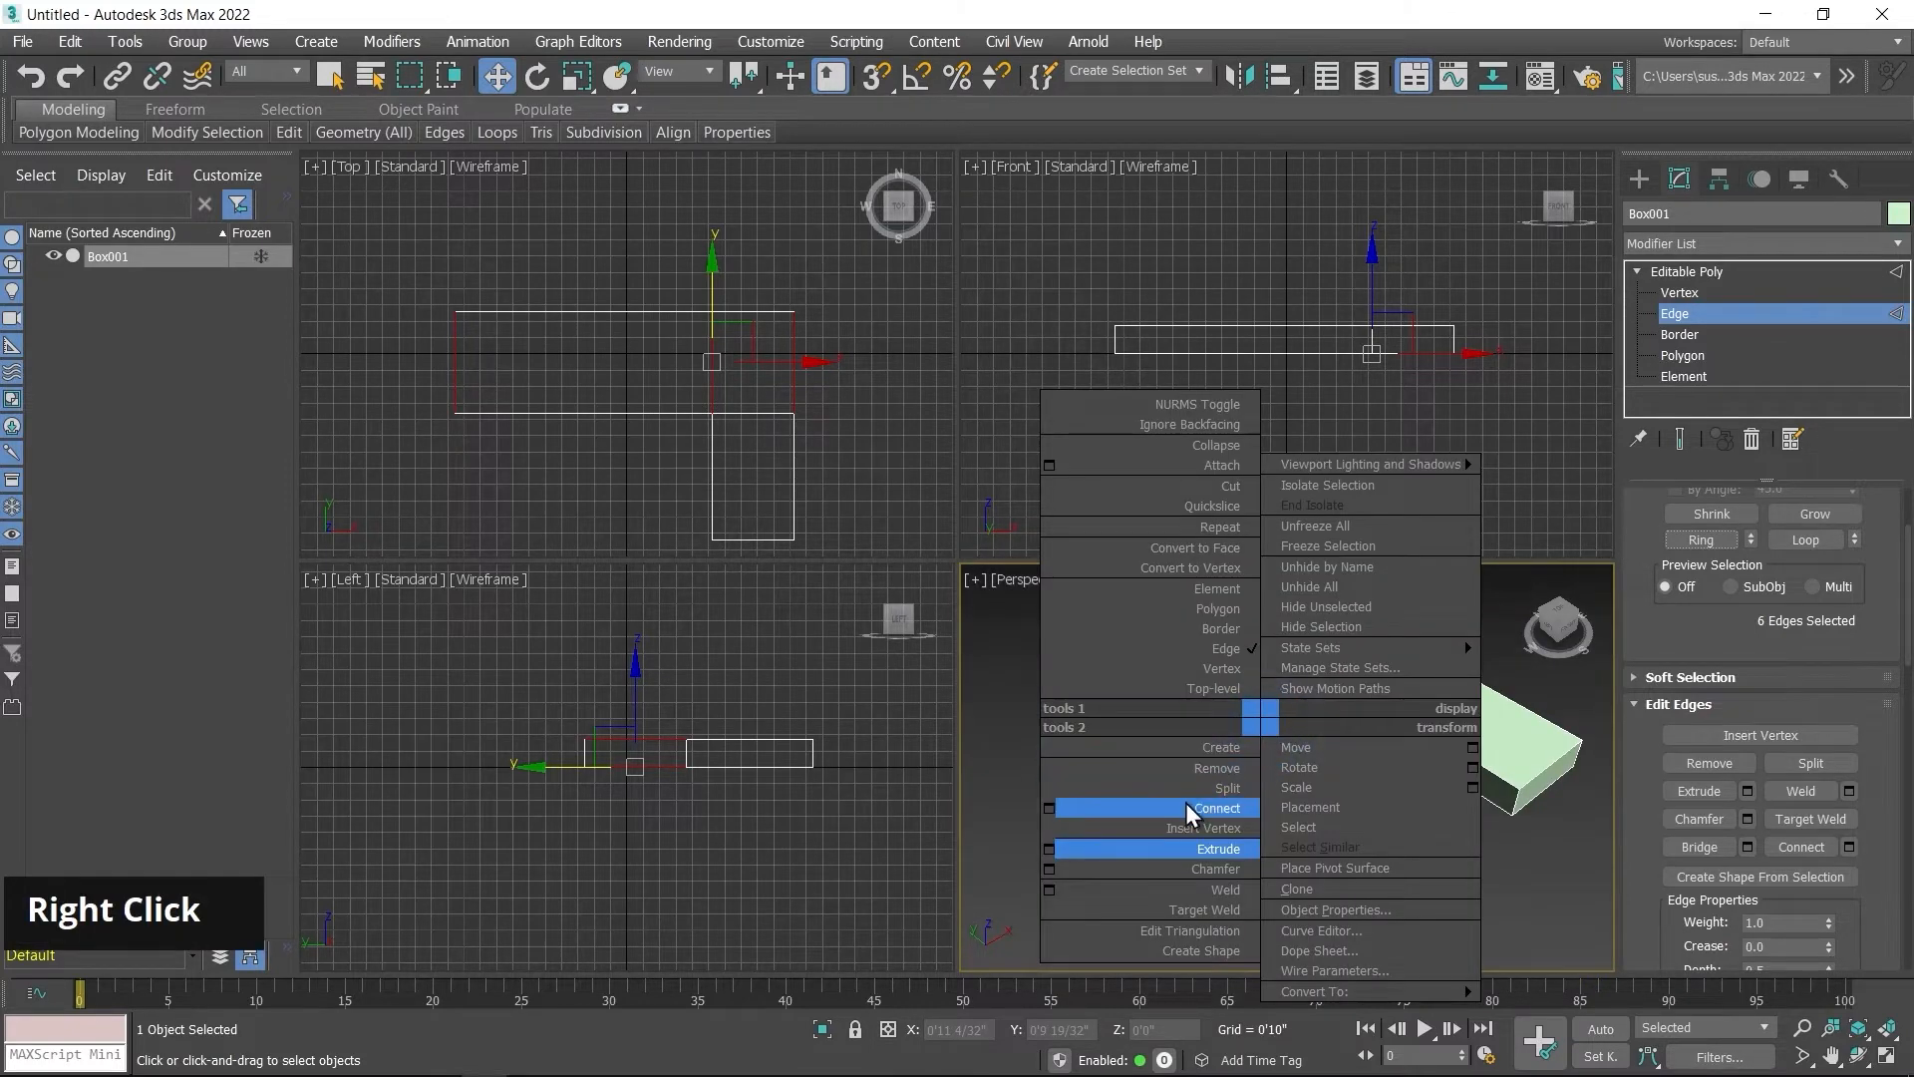
{"action": "left_click", "coordinate": [1048, 808]}
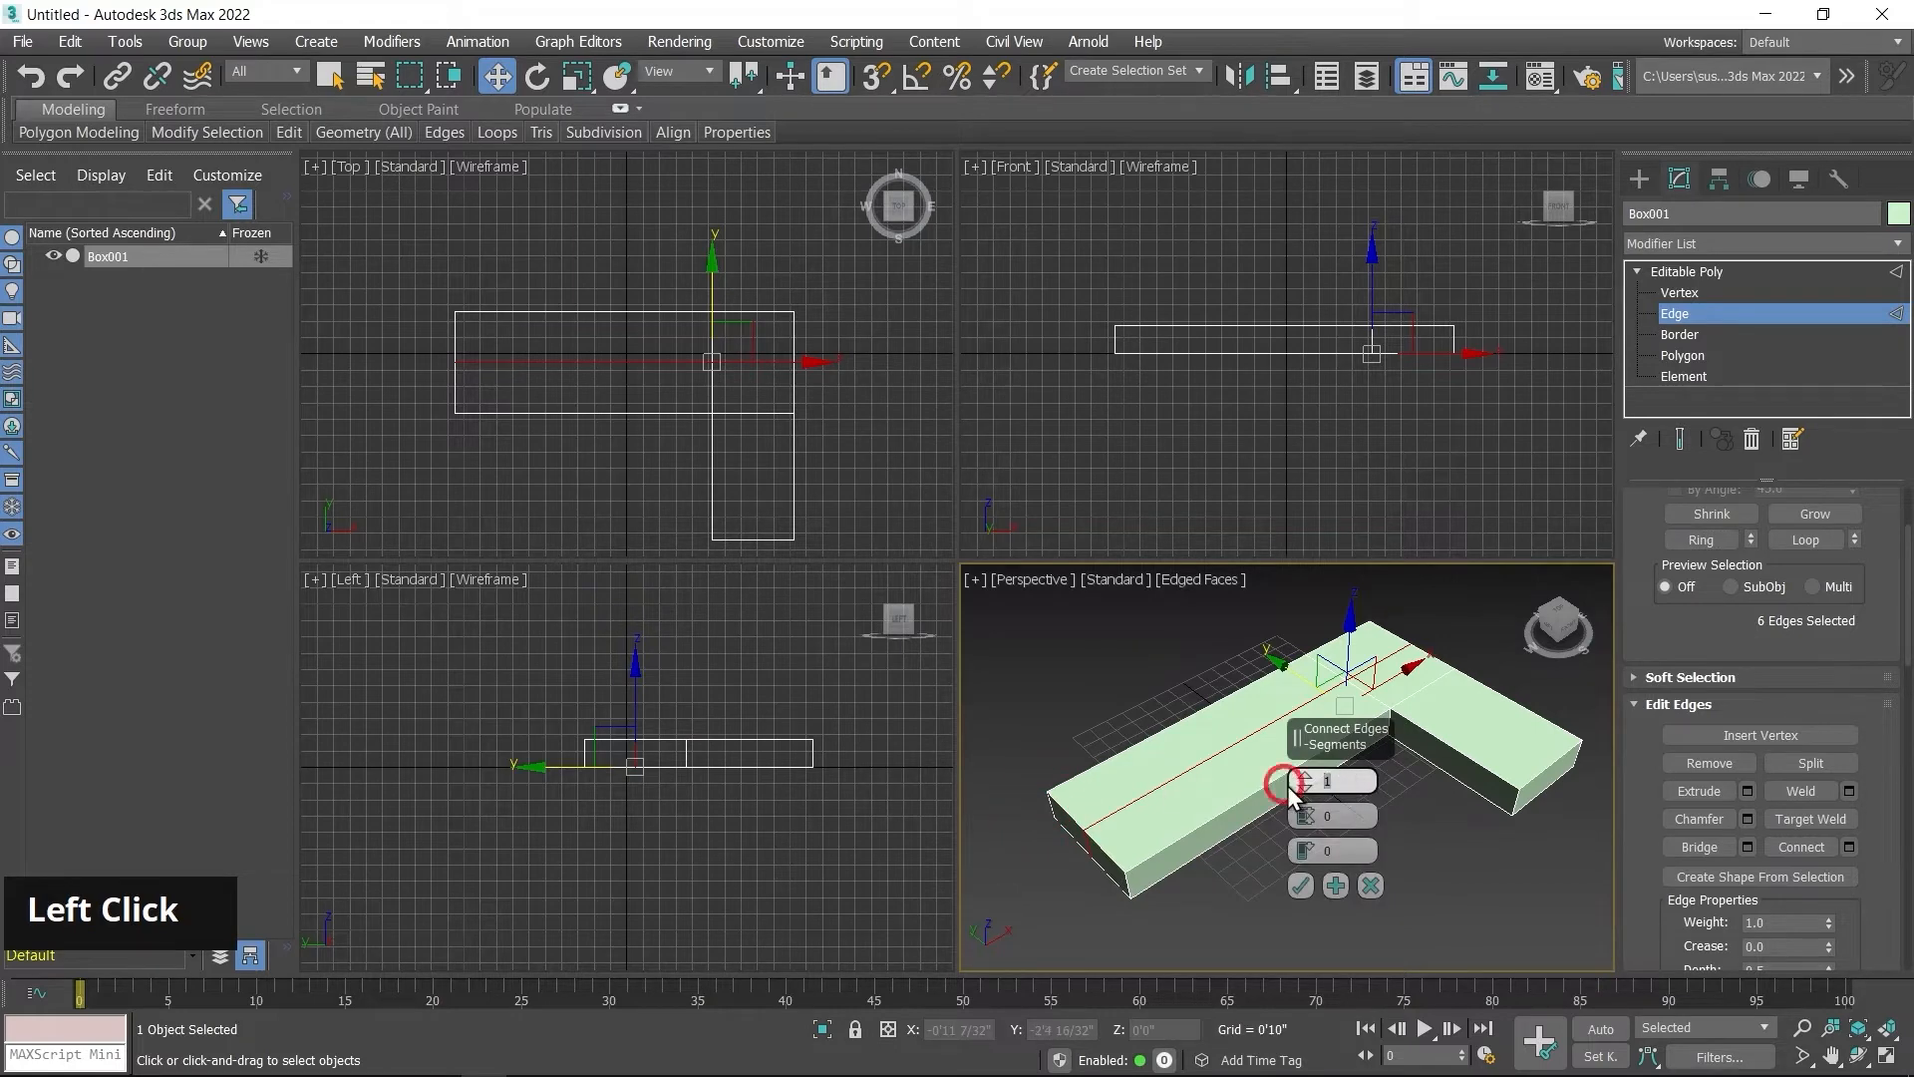
{"action": "type", "text": "1"}
{"action": "left_click", "coordinate": [1301, 885]}
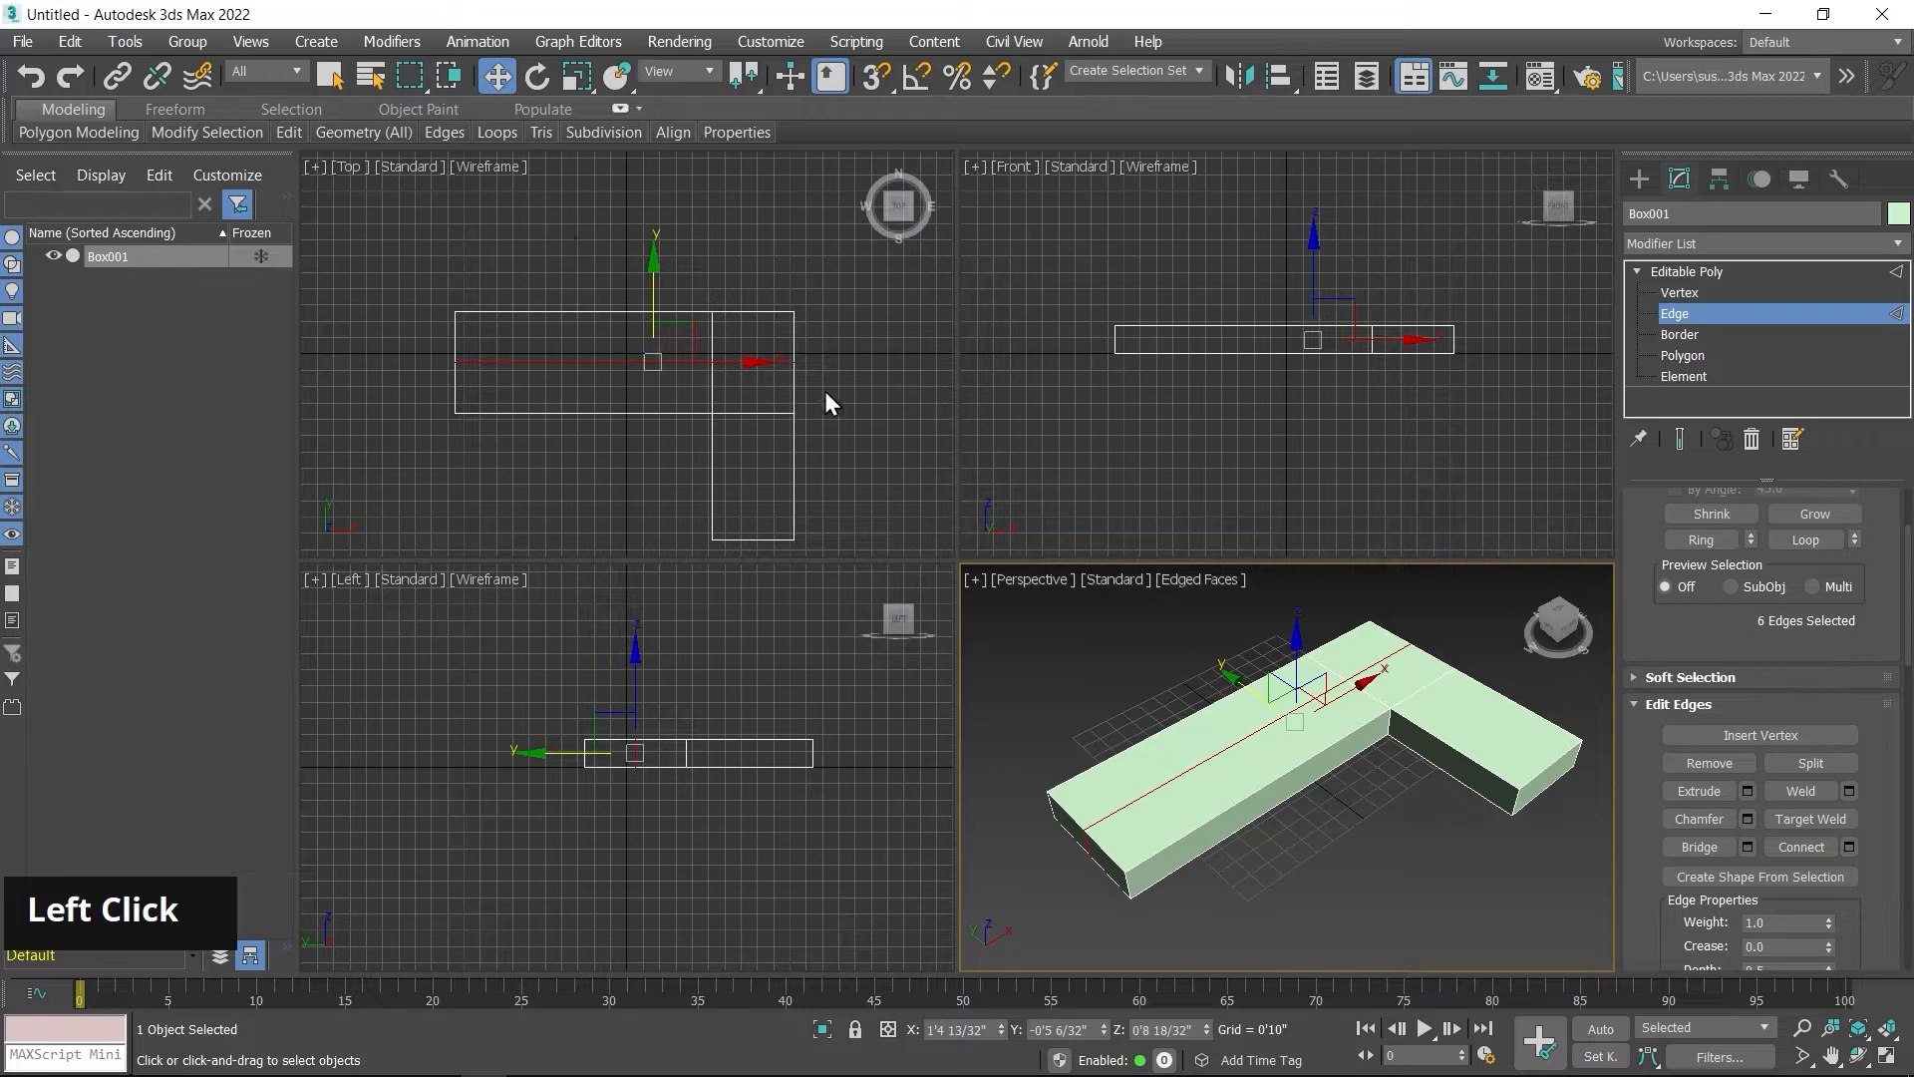
Step: Reselect the new lengthwise edge loop in the Top viewport and move it in the positive Y direction to about Y 0'11"
{"action": "left_click", "coordinate": [581, 242]}
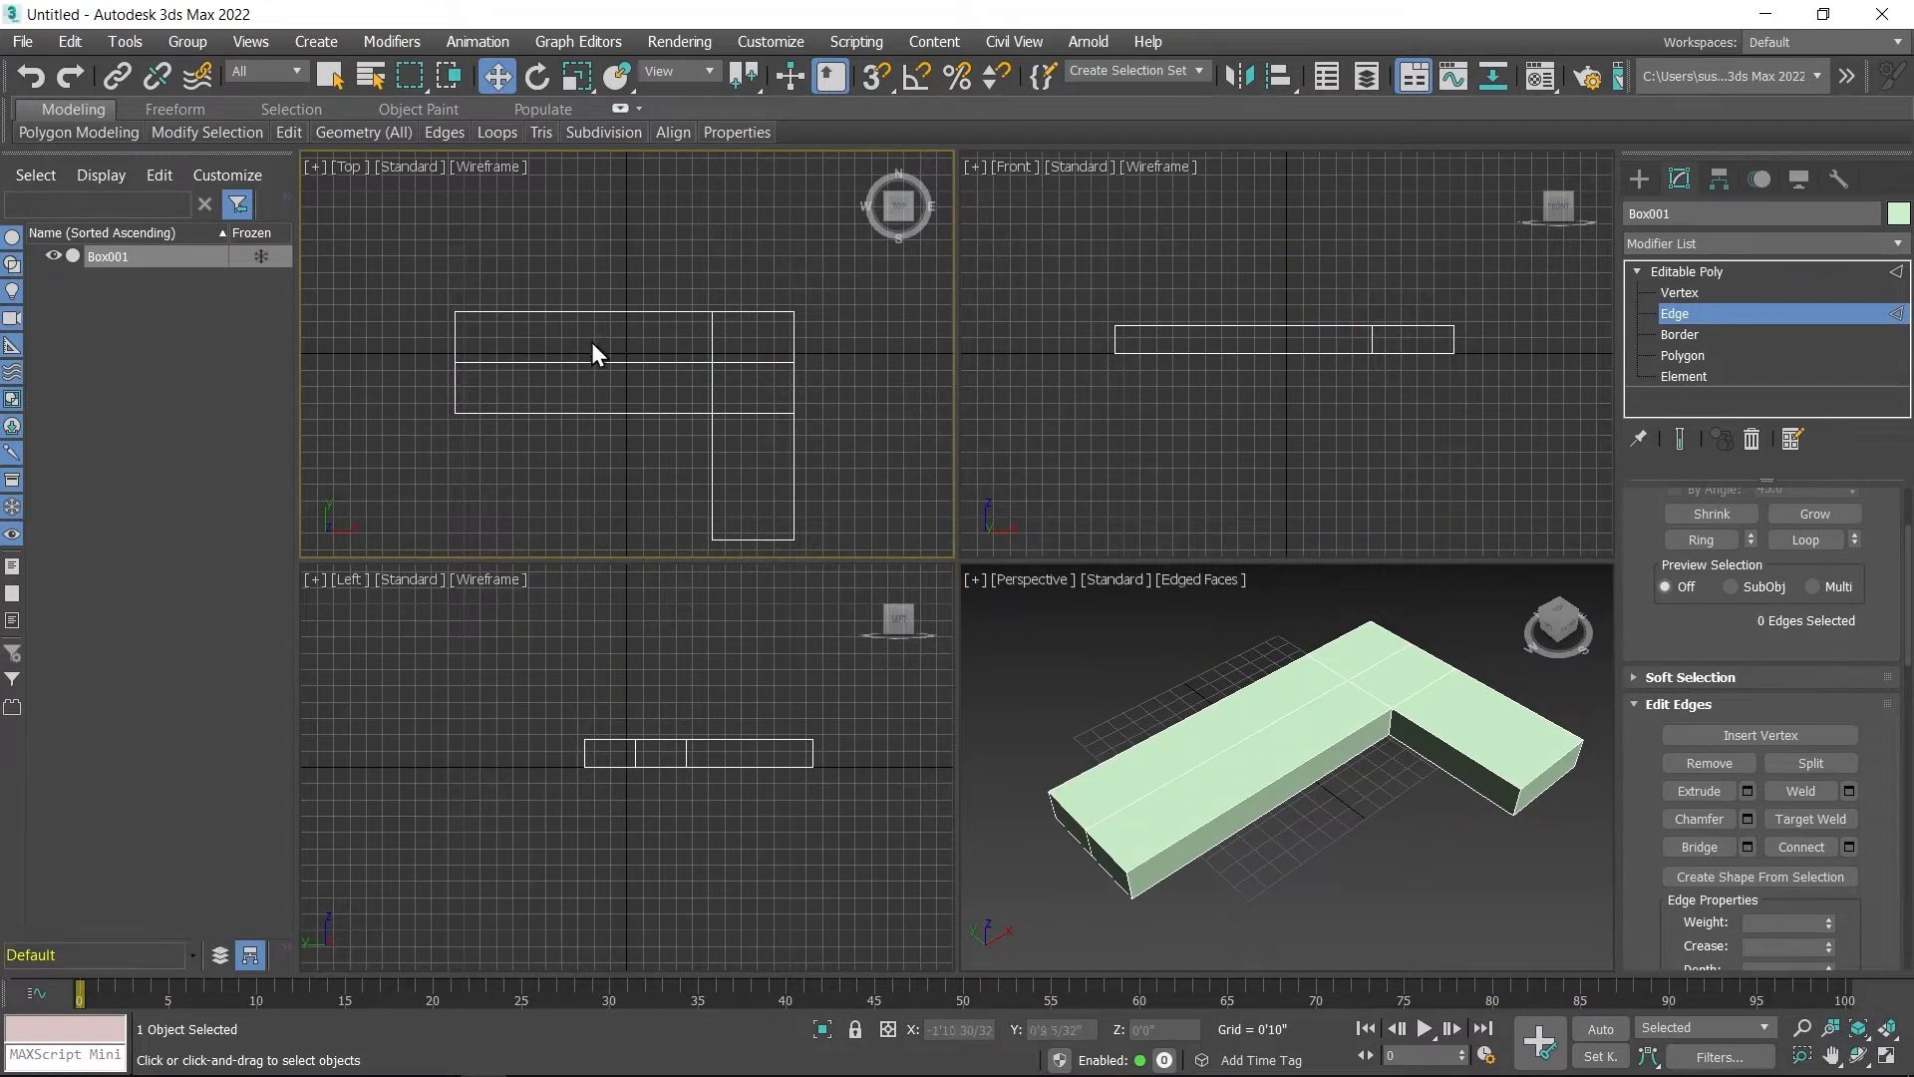
{"action": "double_click", "coordinate": [596, 361]}
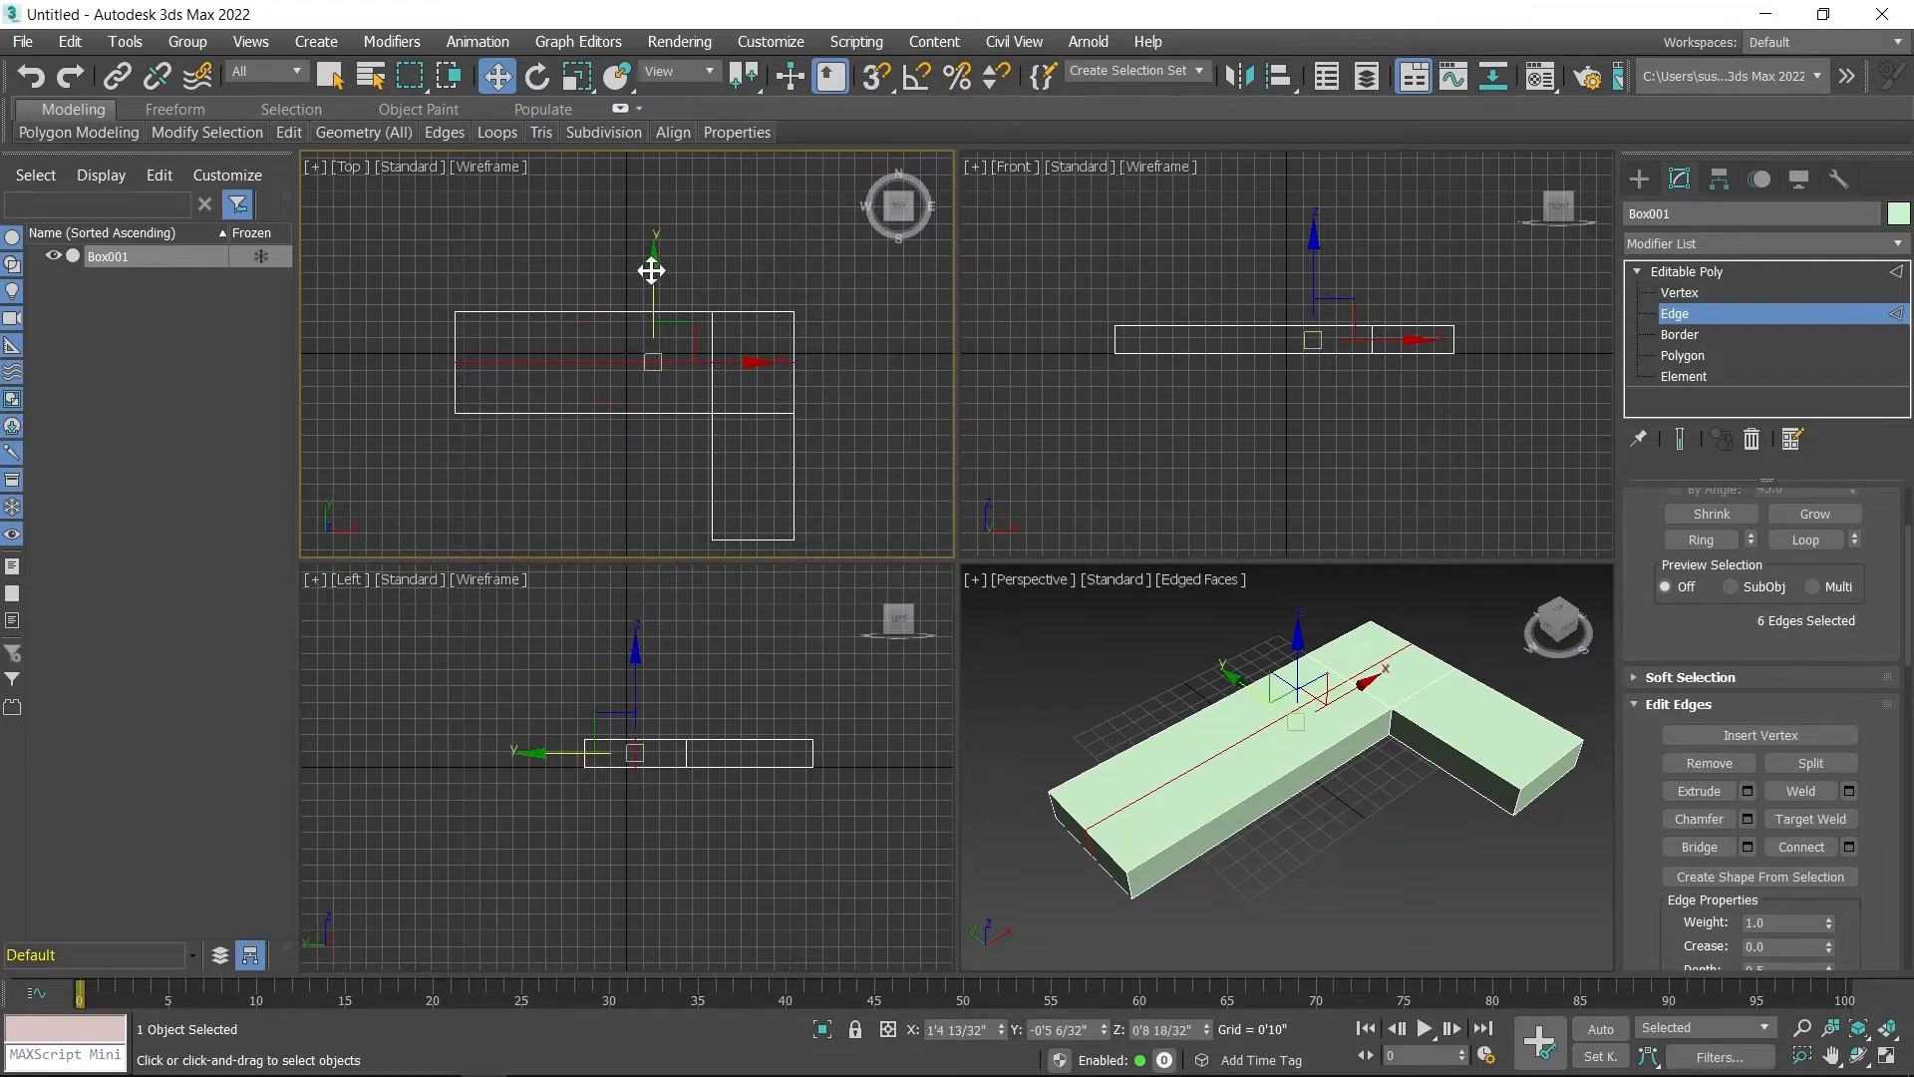
{"action": "left_click_drag", "start_coordinate": [651, 270], "coordinate": [649, 243]}
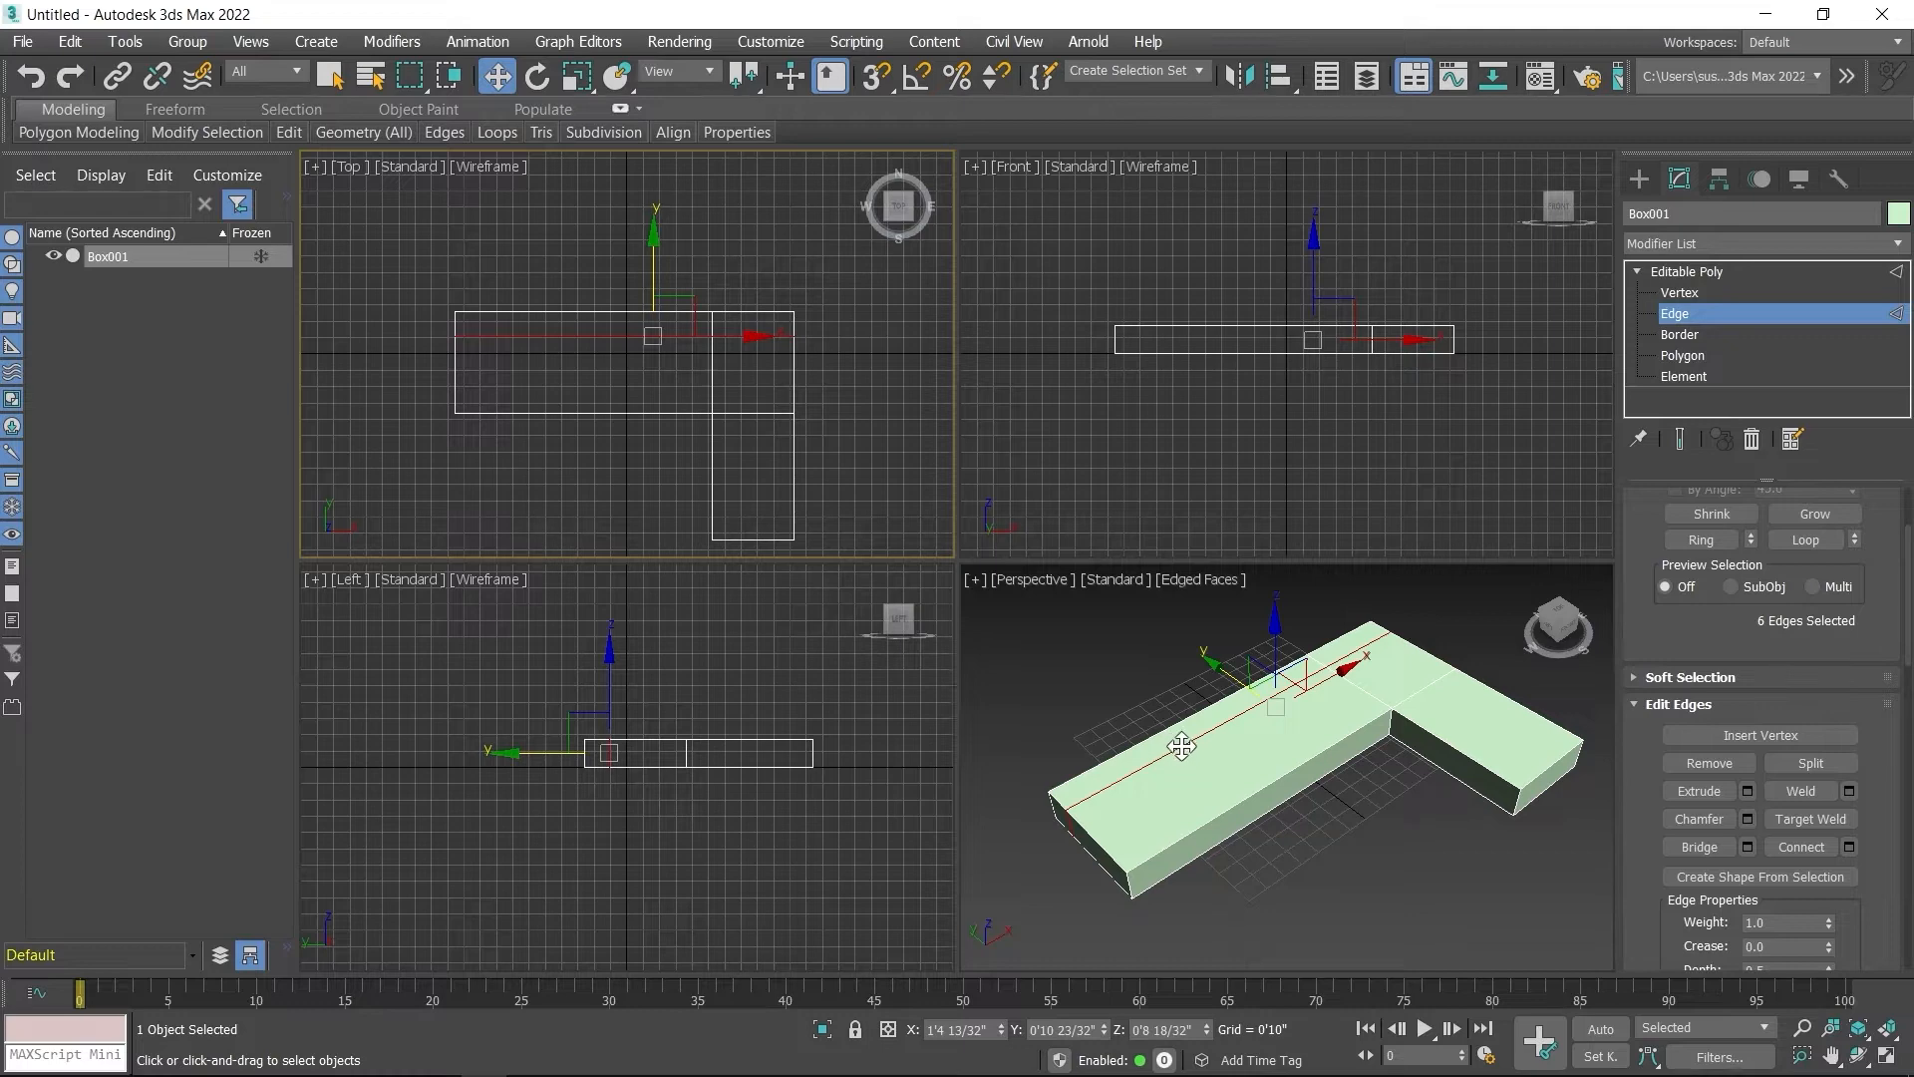
Step: Select the rear upper short edge of the corner section and extend the selection with Ring across the extruded leg
{"action": "left_click", "coordinate": [754, 416]}
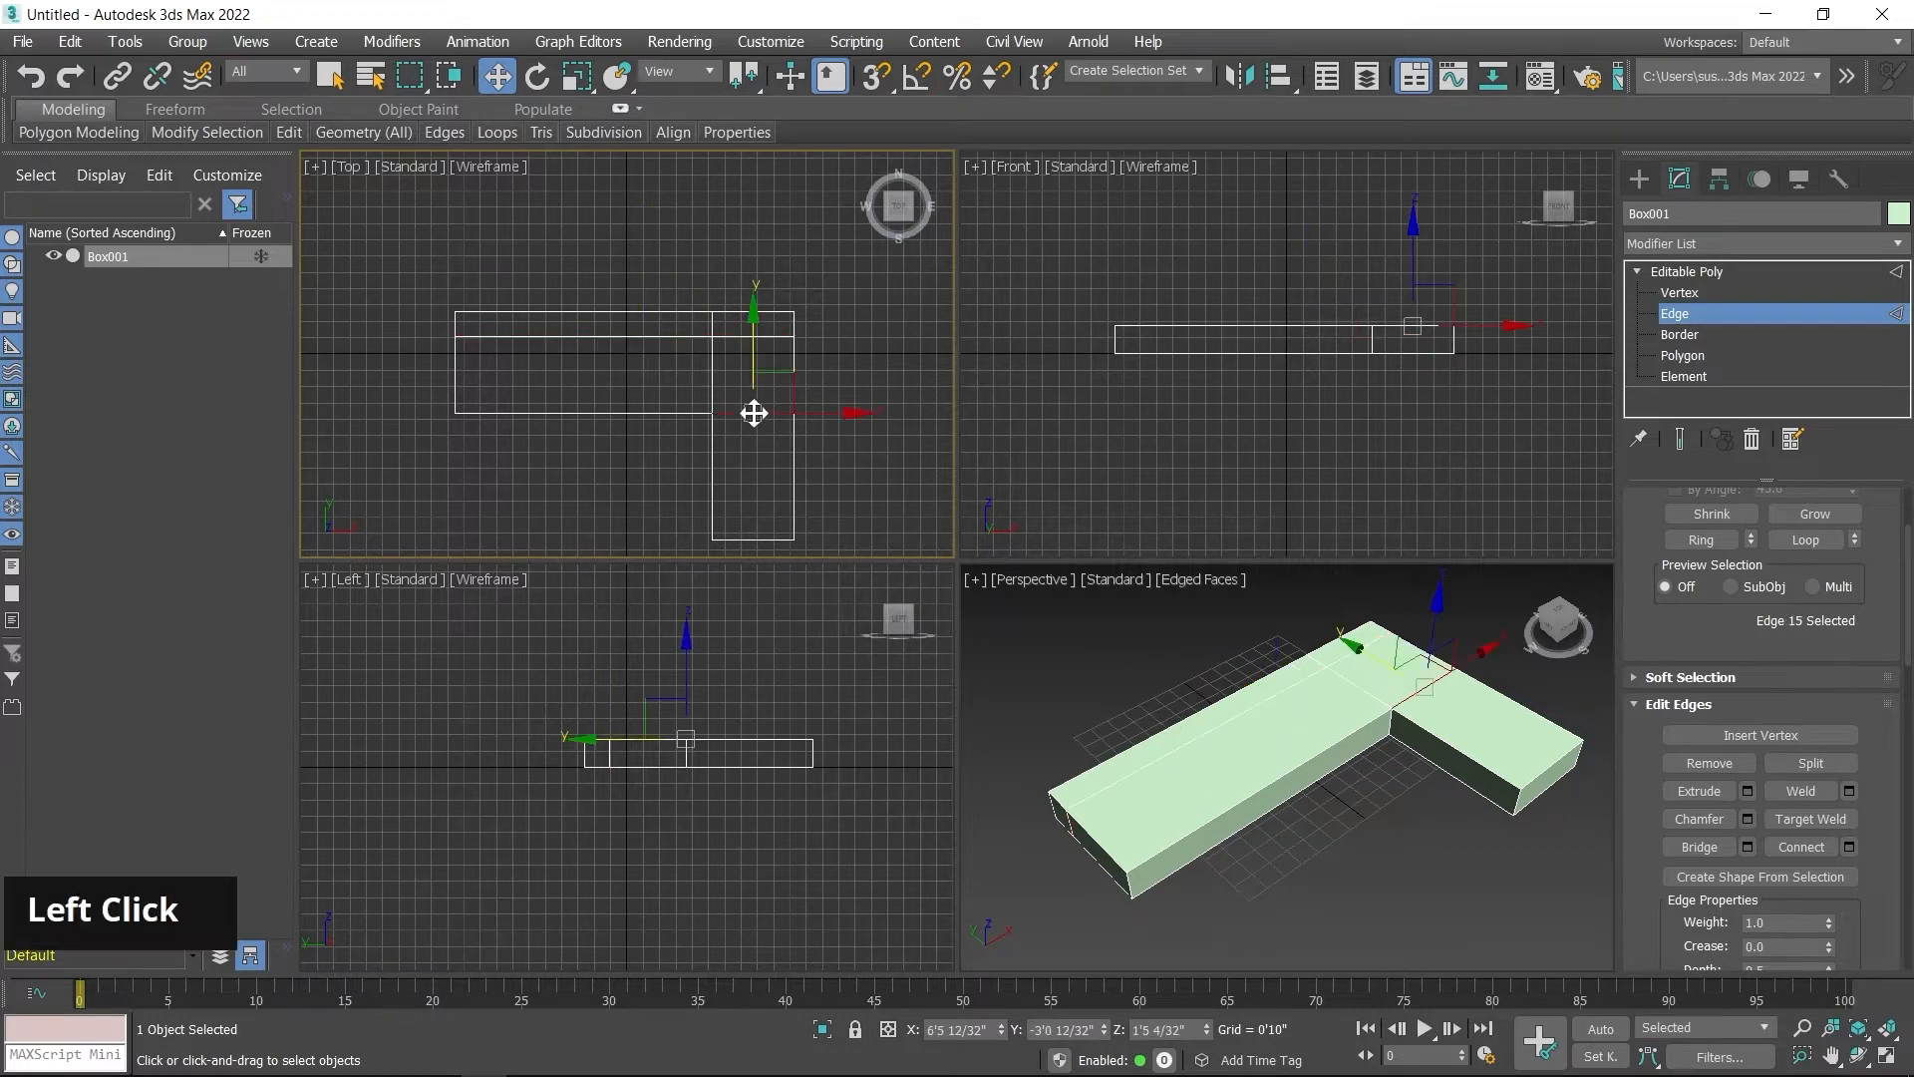
{"action": "middle_click_drag", "start_coordinate": [1510, 770], "coordinate": [1463, 780]}
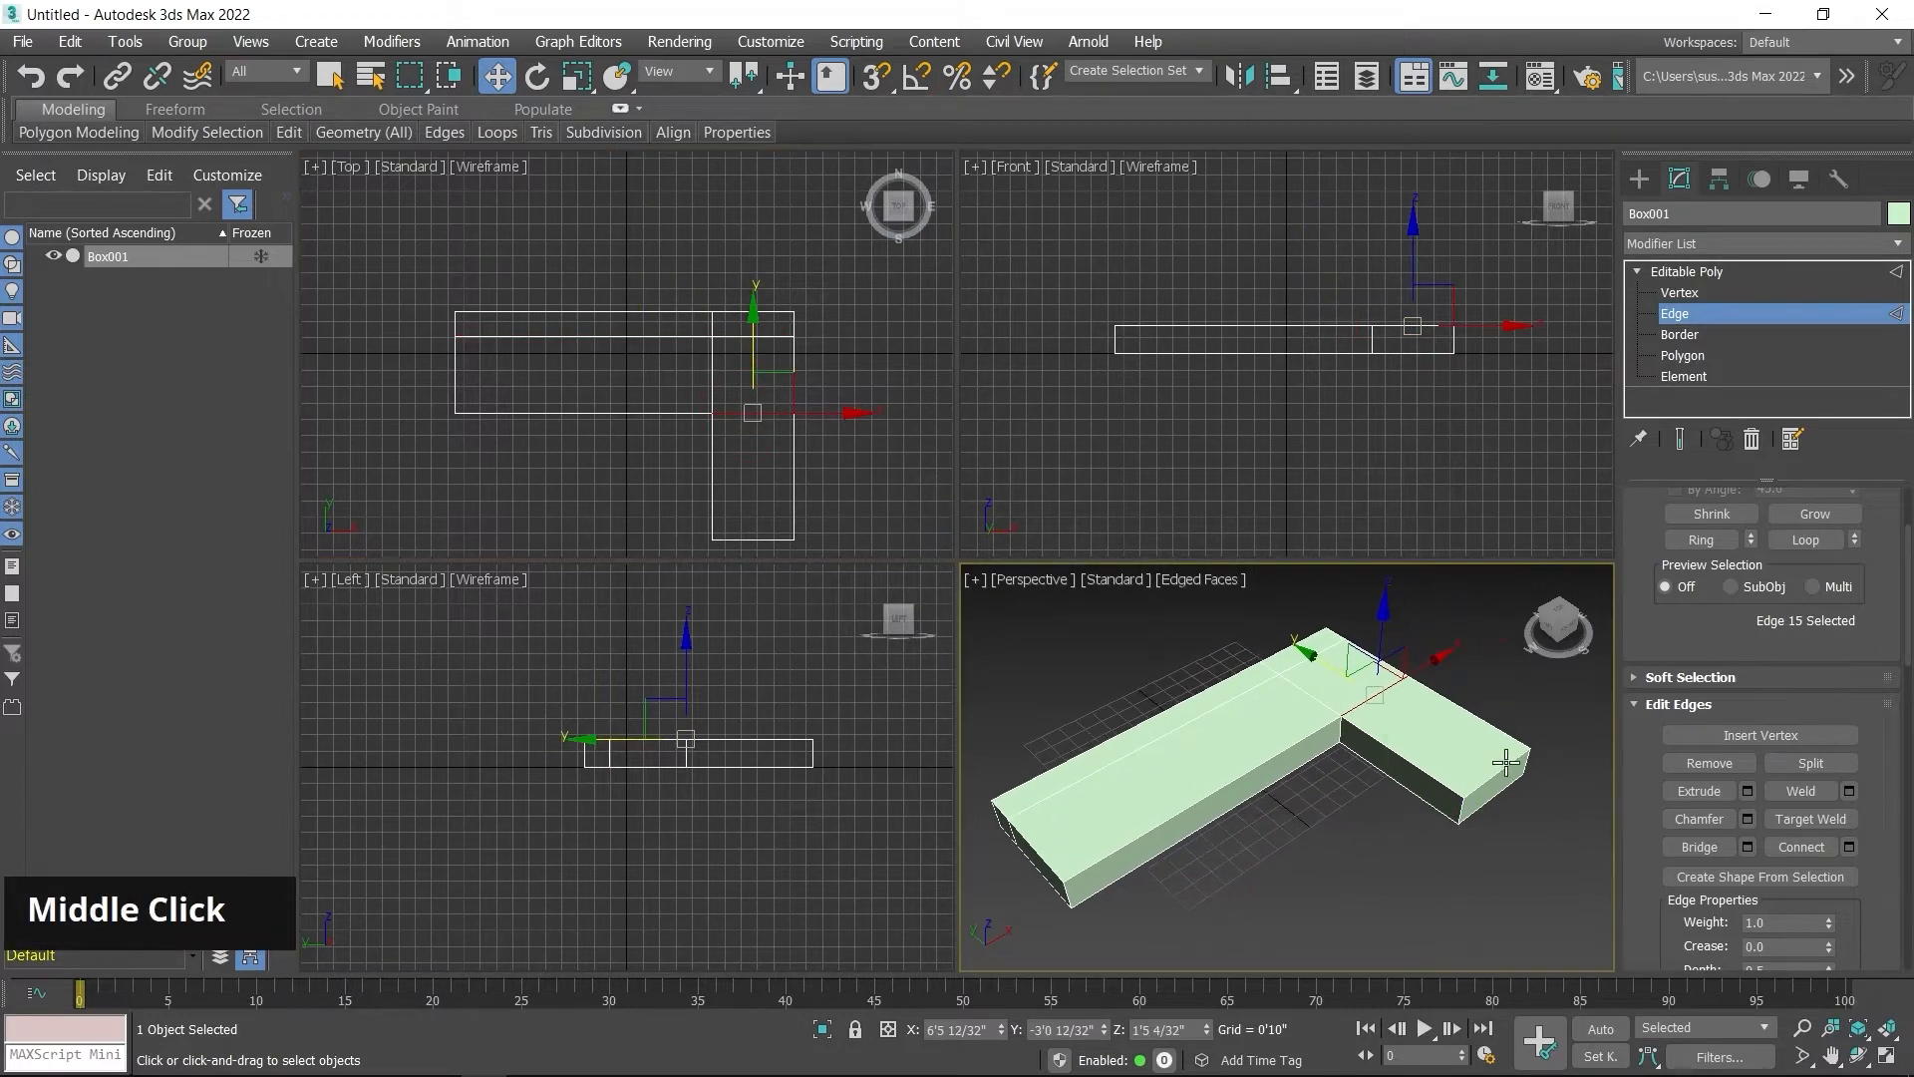
{"action": "left_click", "coordinate": [1513, 793]}
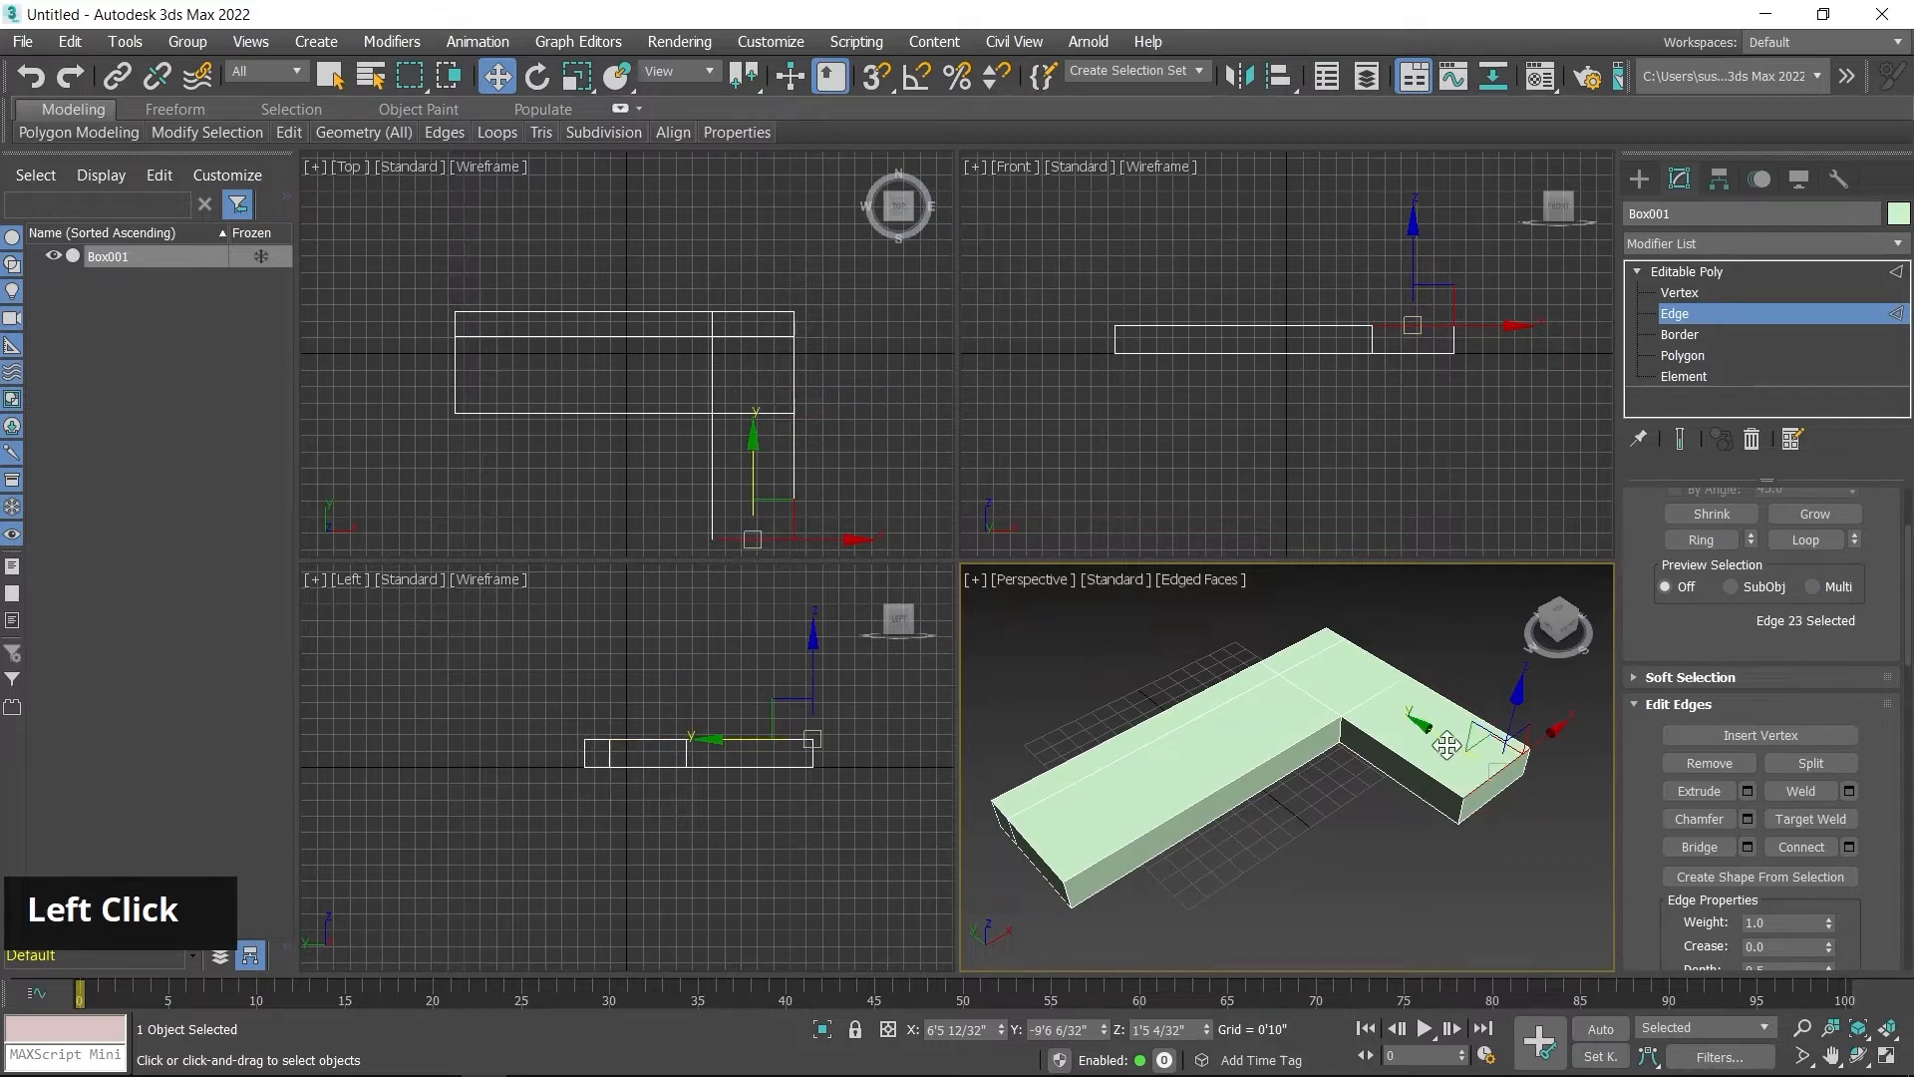
{"action": "left_click", "coordinate": [1377, 701]}
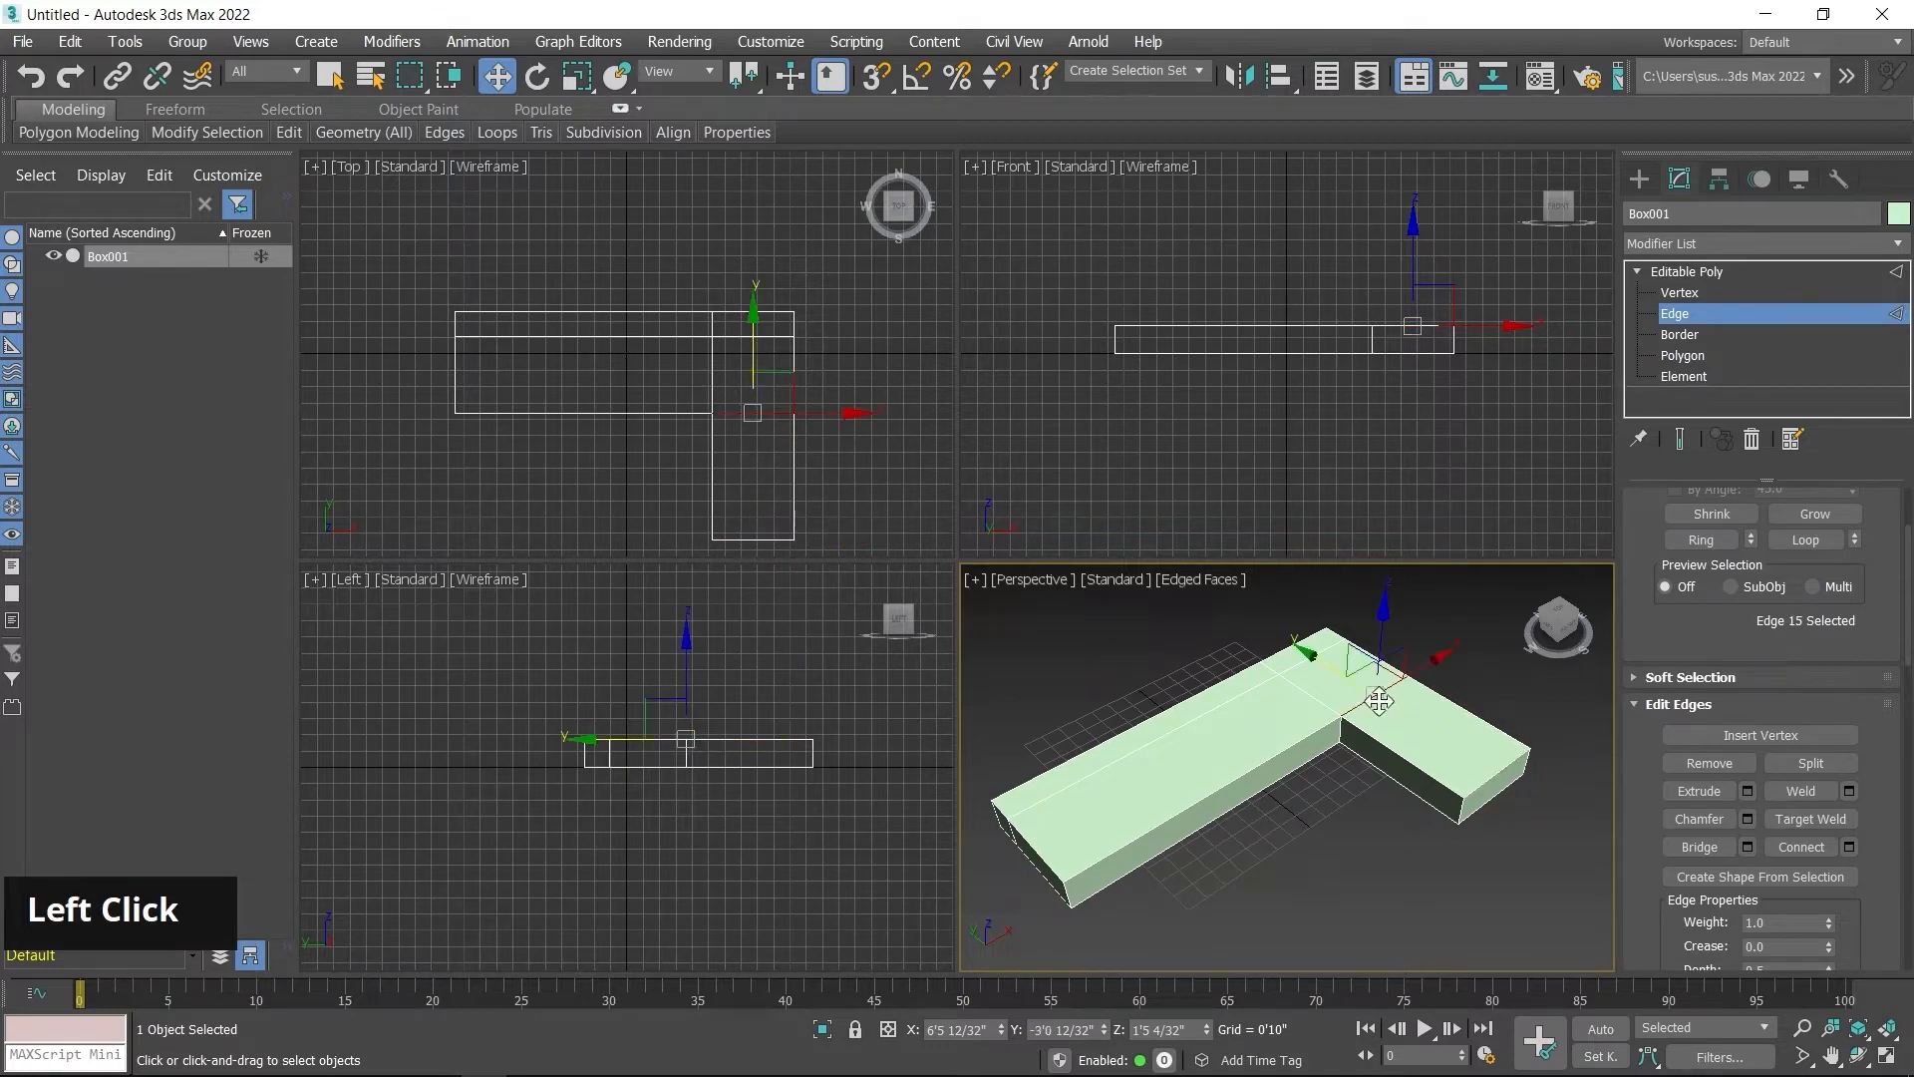
{"action": "left_click", "coordinate": [1298, 645]}
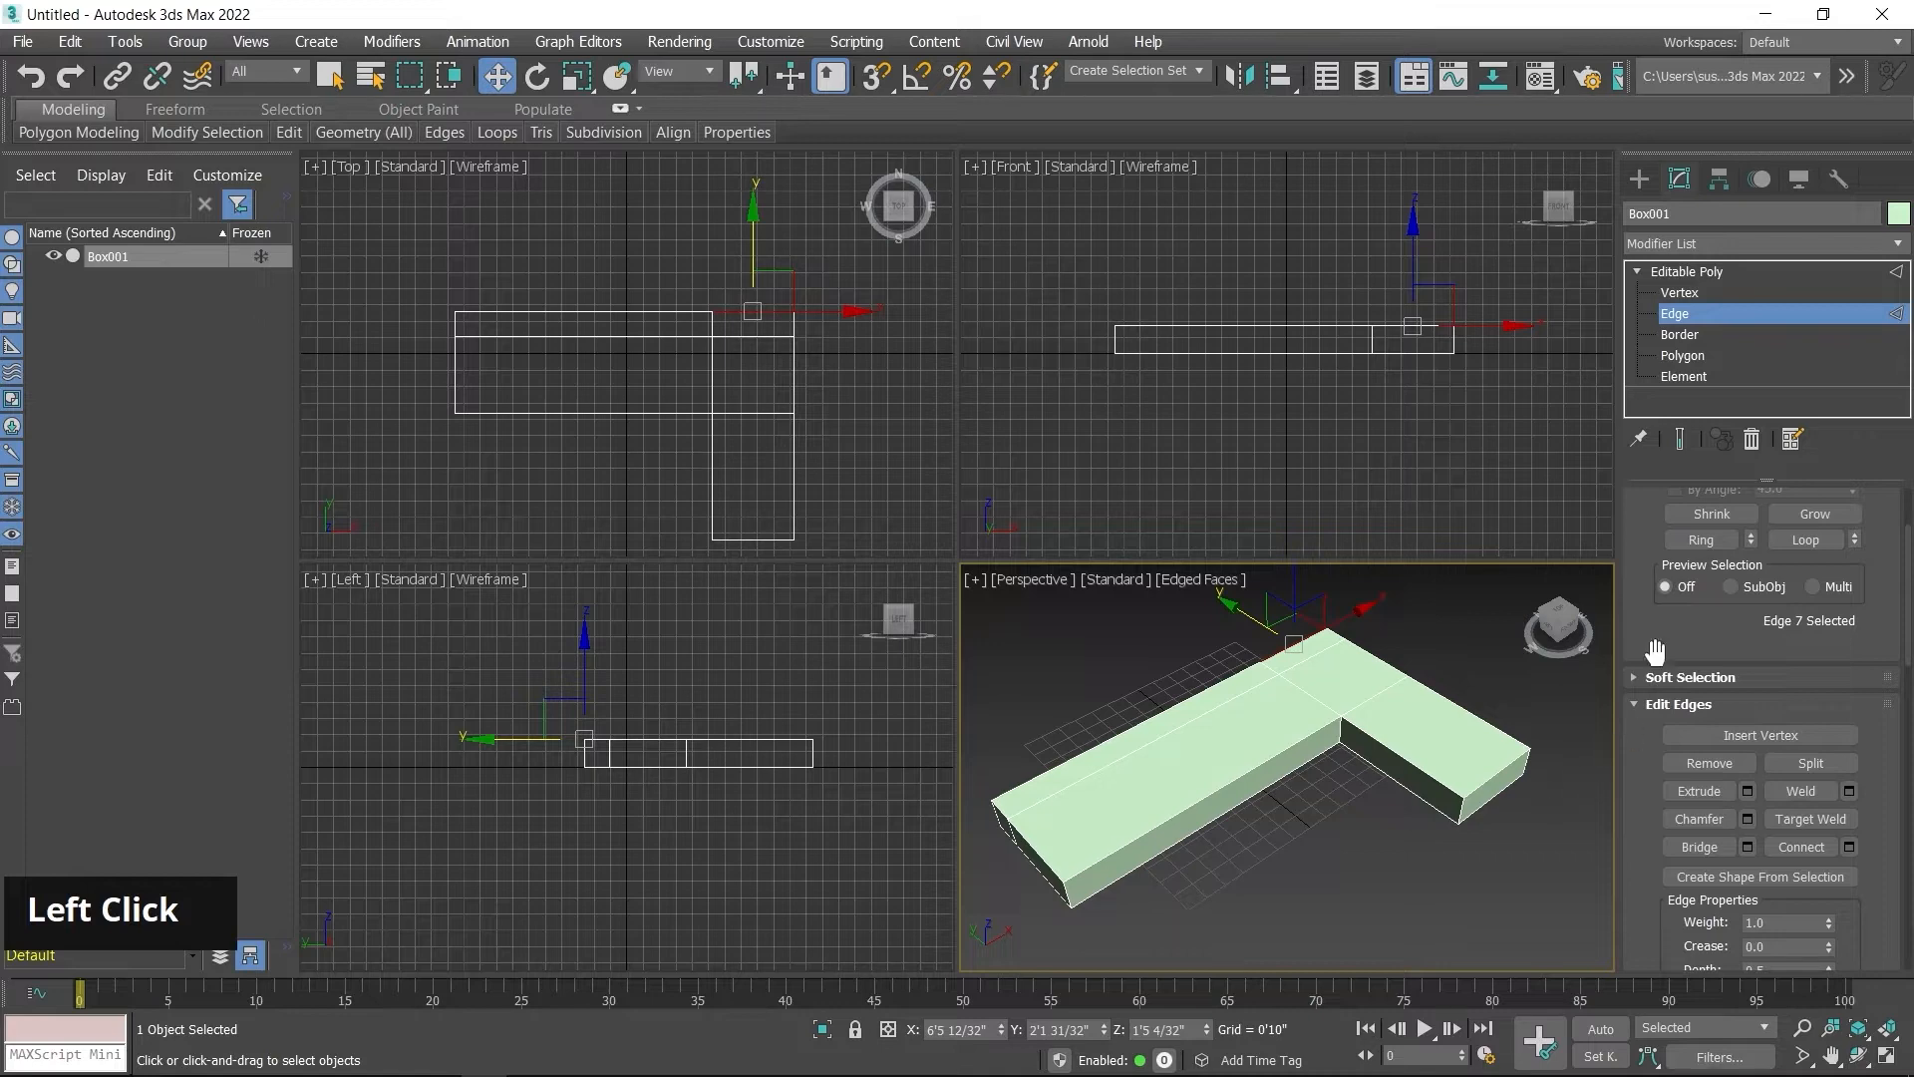
{"action": "left_click", "coordinate": [1697, 540]}
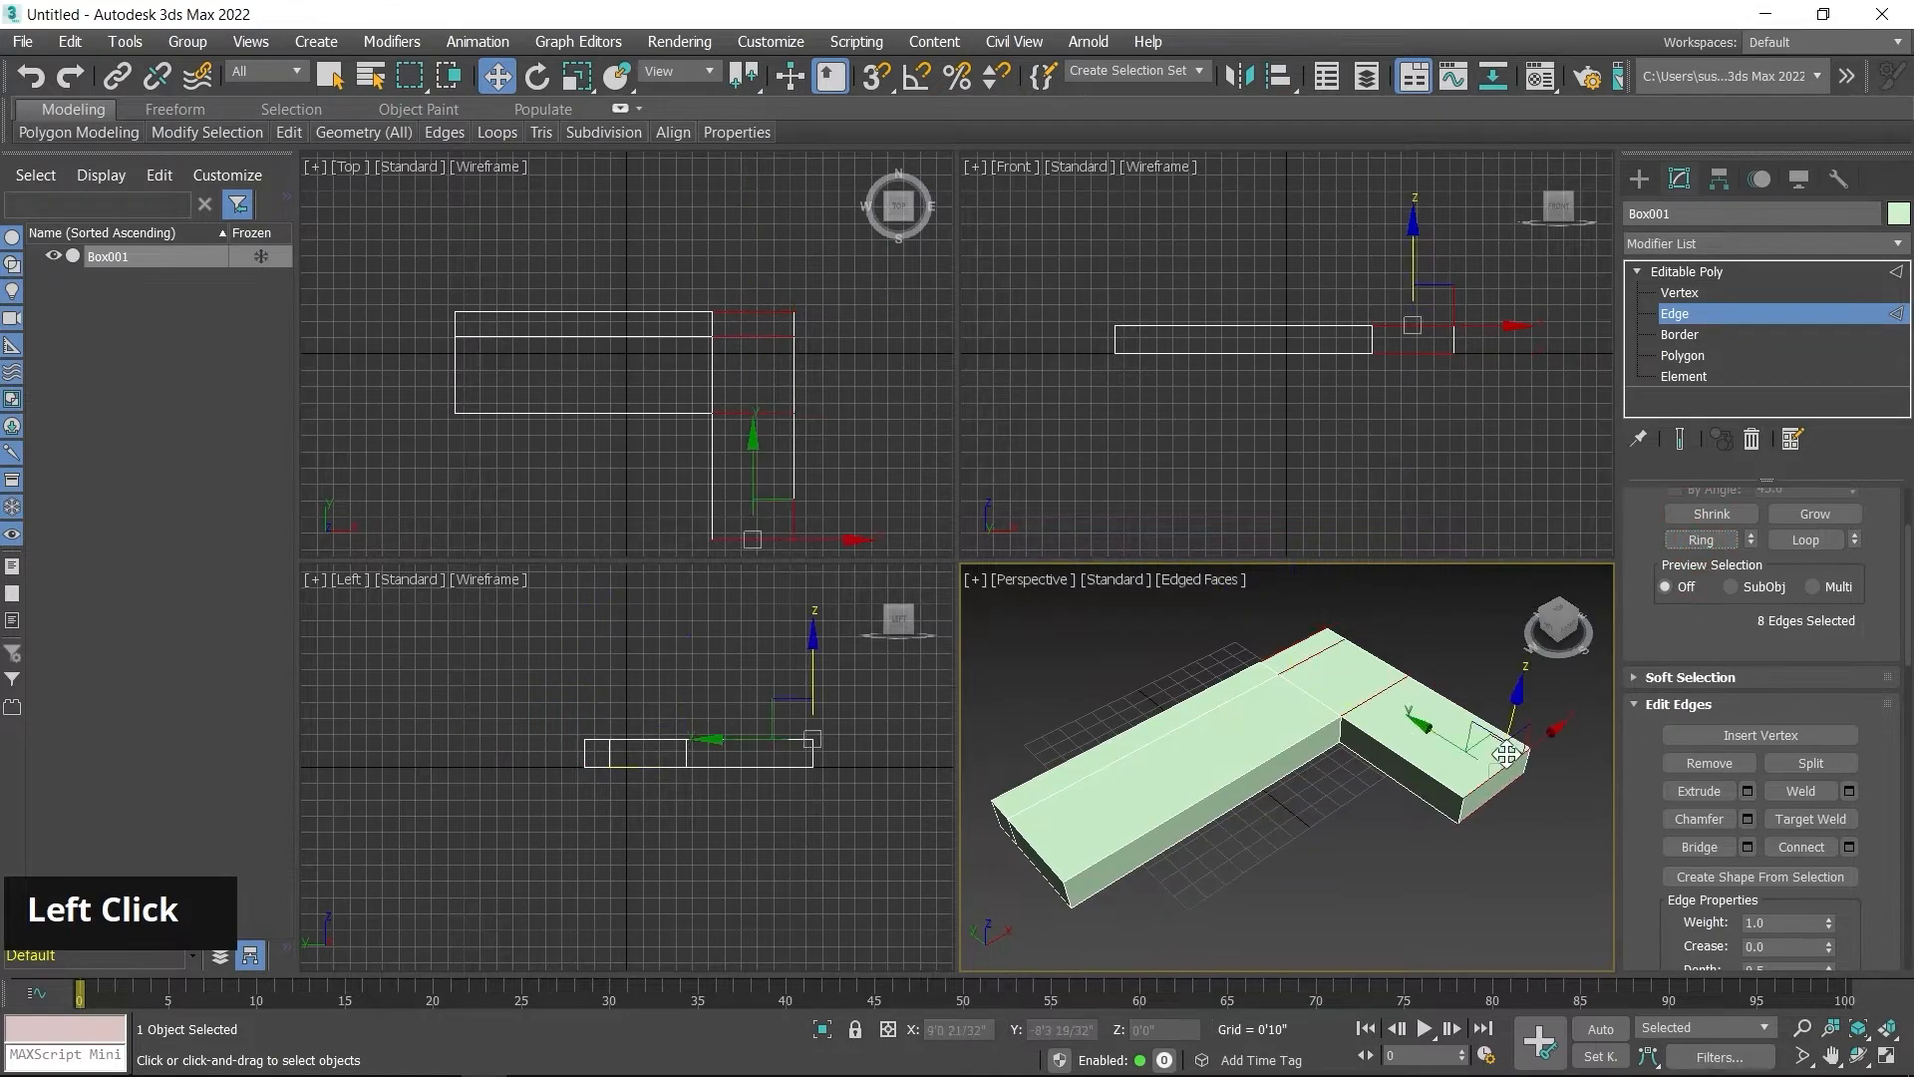
Step: Check the ringed edges in wireframe, then connect the crosswise edges of the extruded leg with 1 segment
{"action": "key", "text": "F3"}
{"action": "left_click_drag", "start_coordinate": [1332, 658], "coordinate": [1521, 788]}
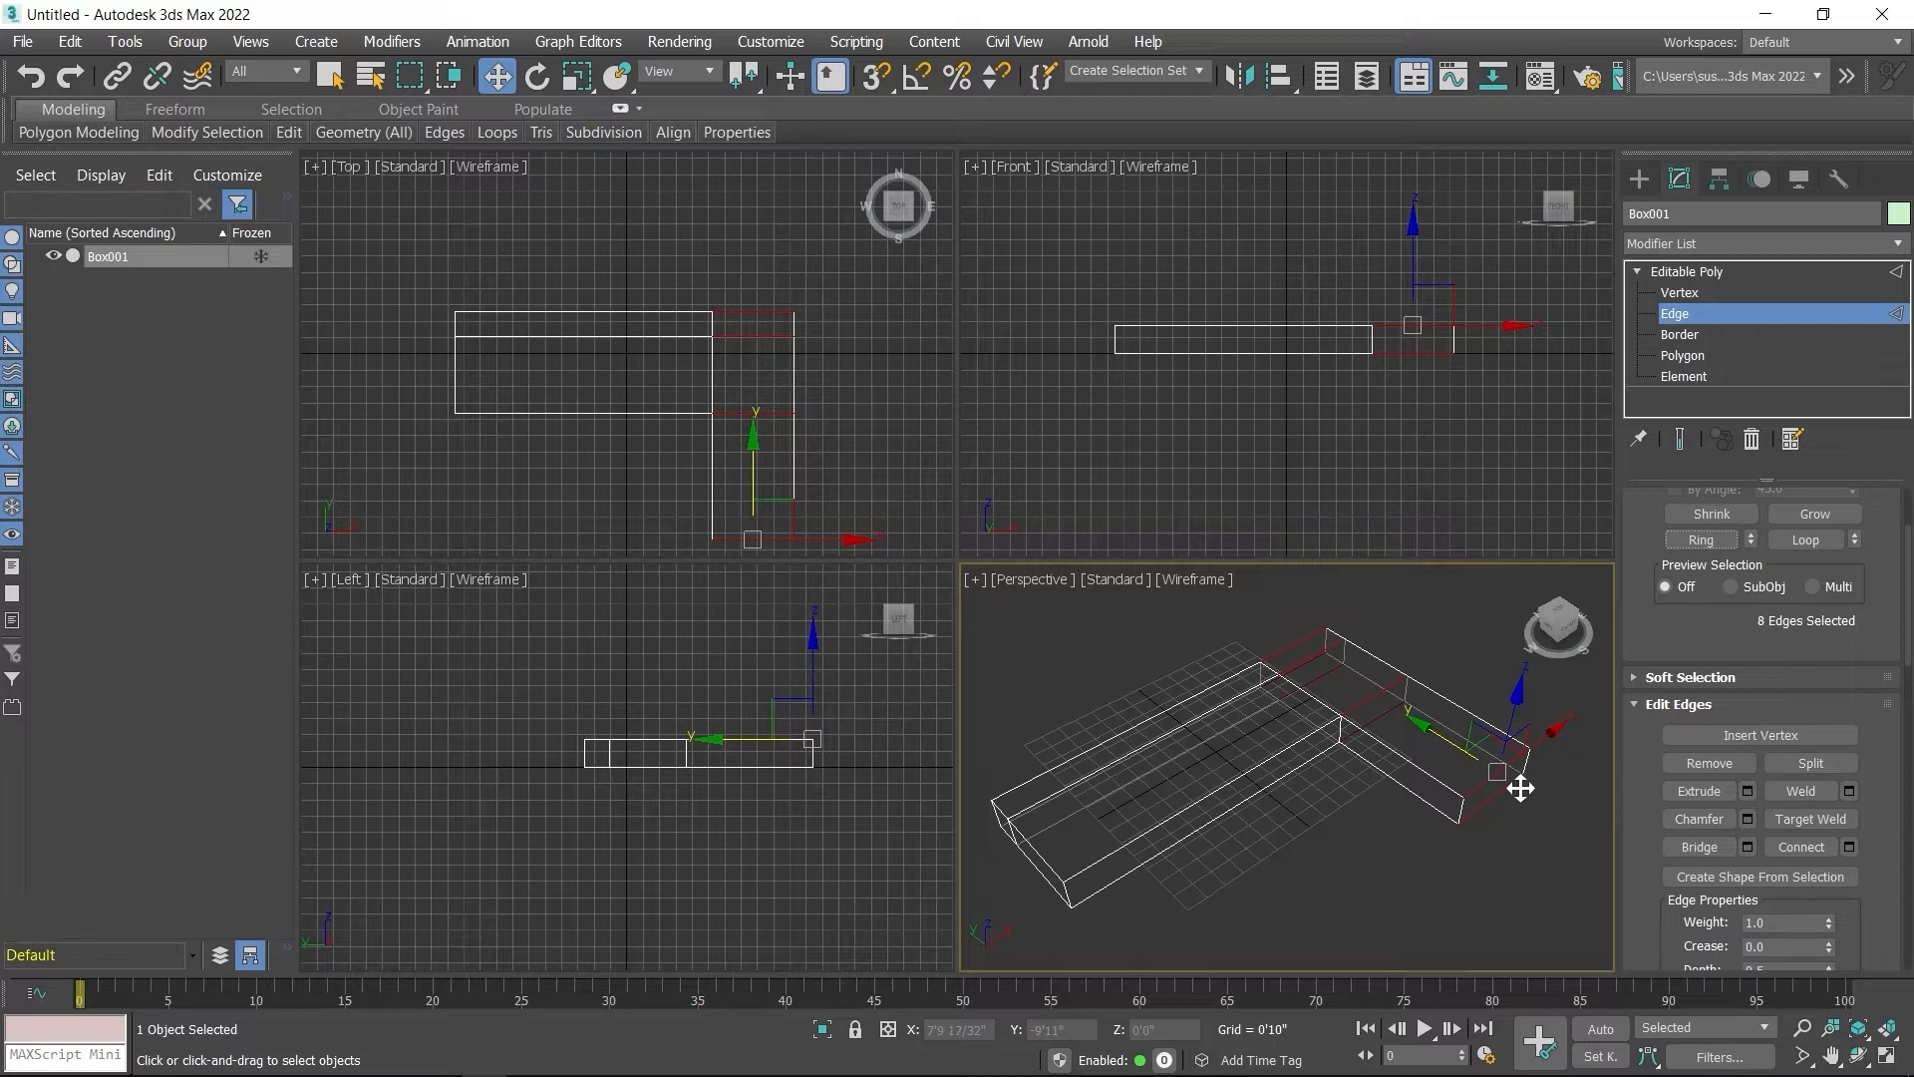
{"action": "key", "text": "F3"}
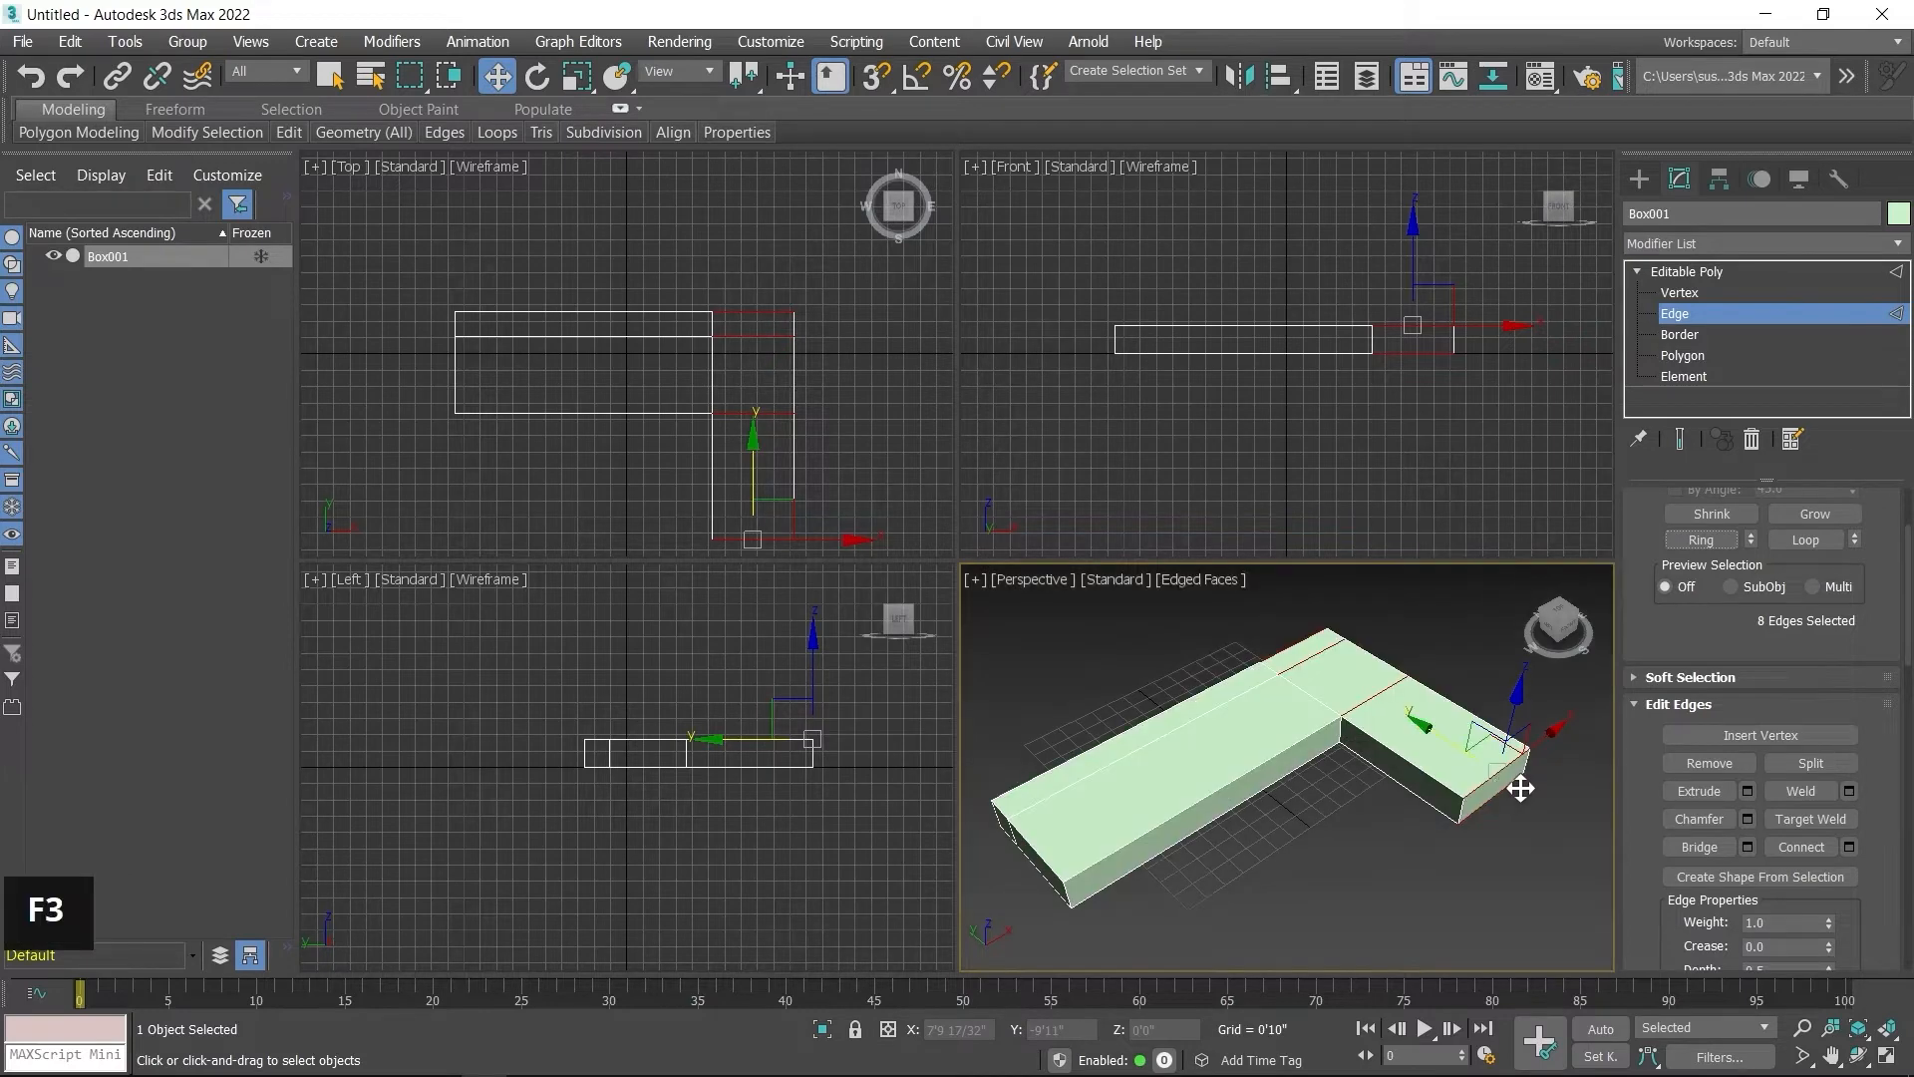
{"action": "right_click", "coordinate": [754, 365]}
{"action": "right_click", "coordinate": [753, 362]}
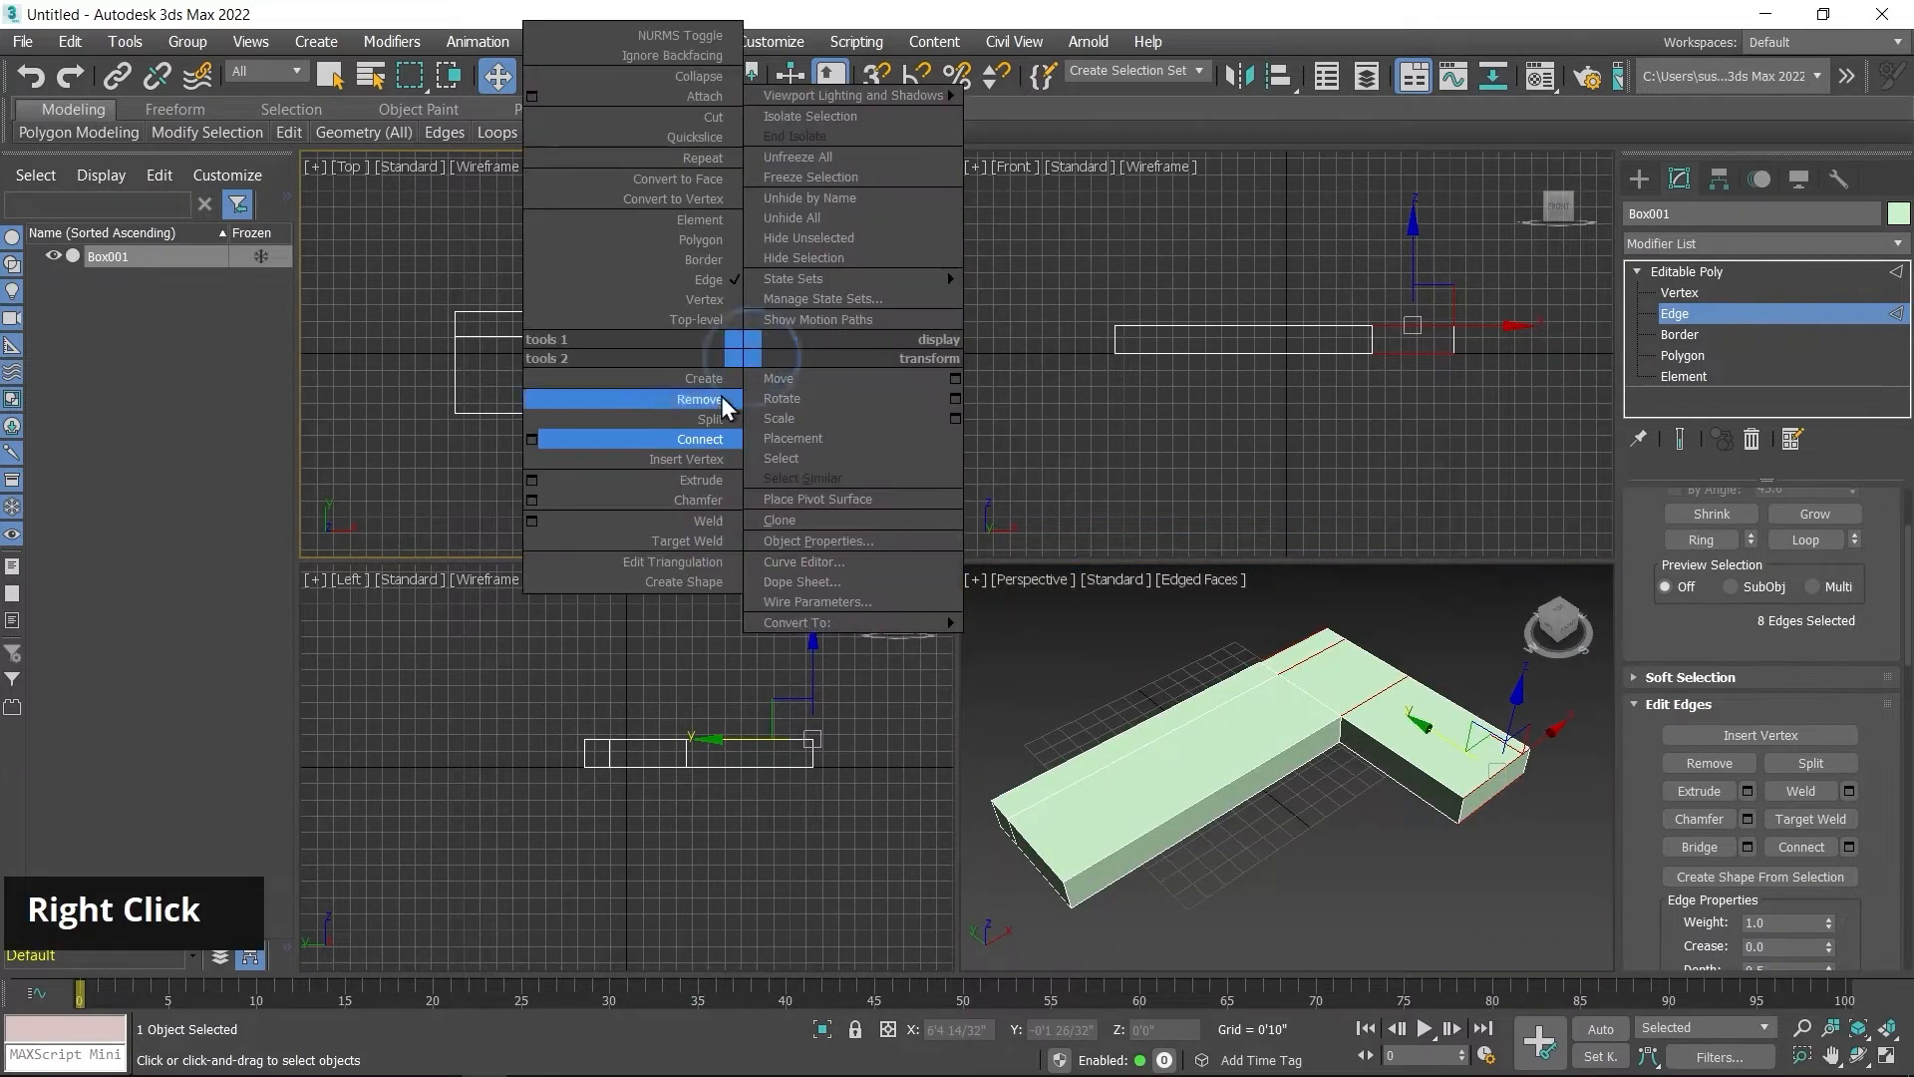
{"action": "left_click", "coordinate": [531, 439]}
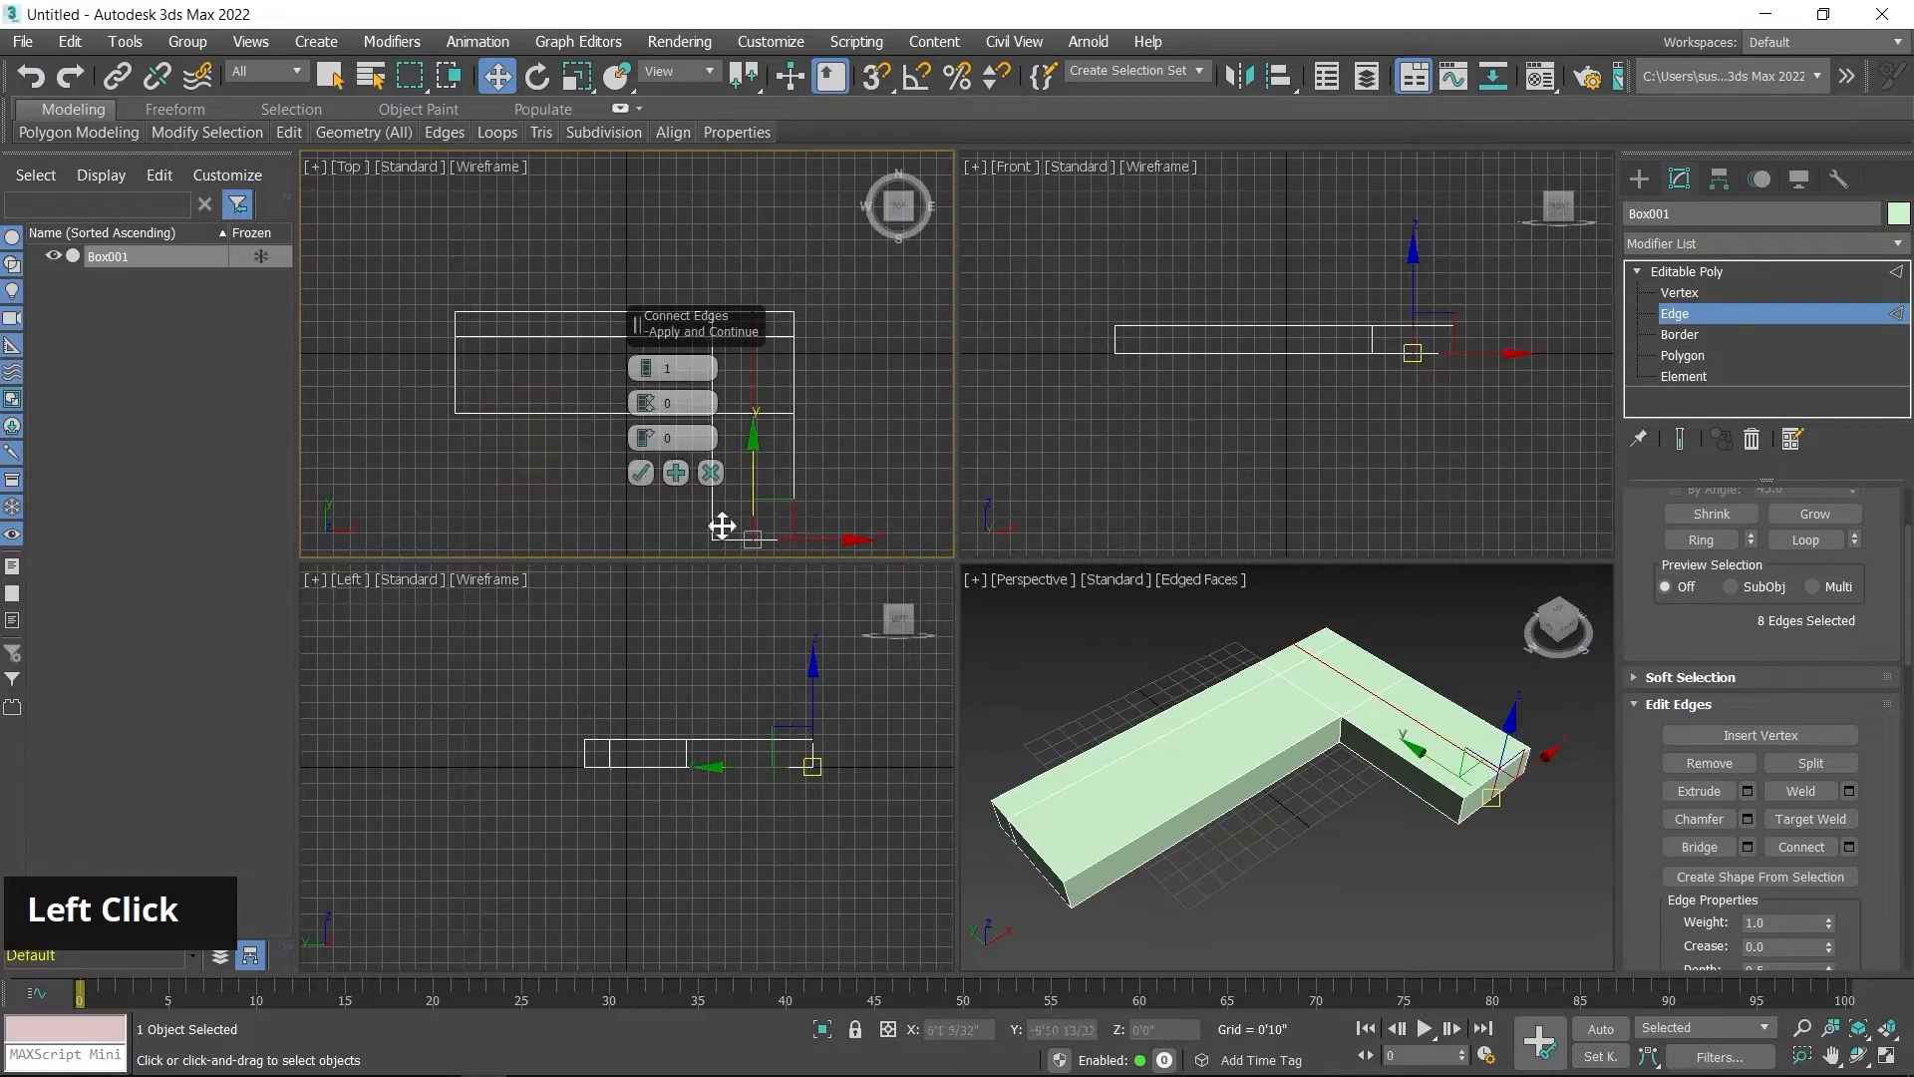
{"action": "left_click", "coordinate": [639, 474]}
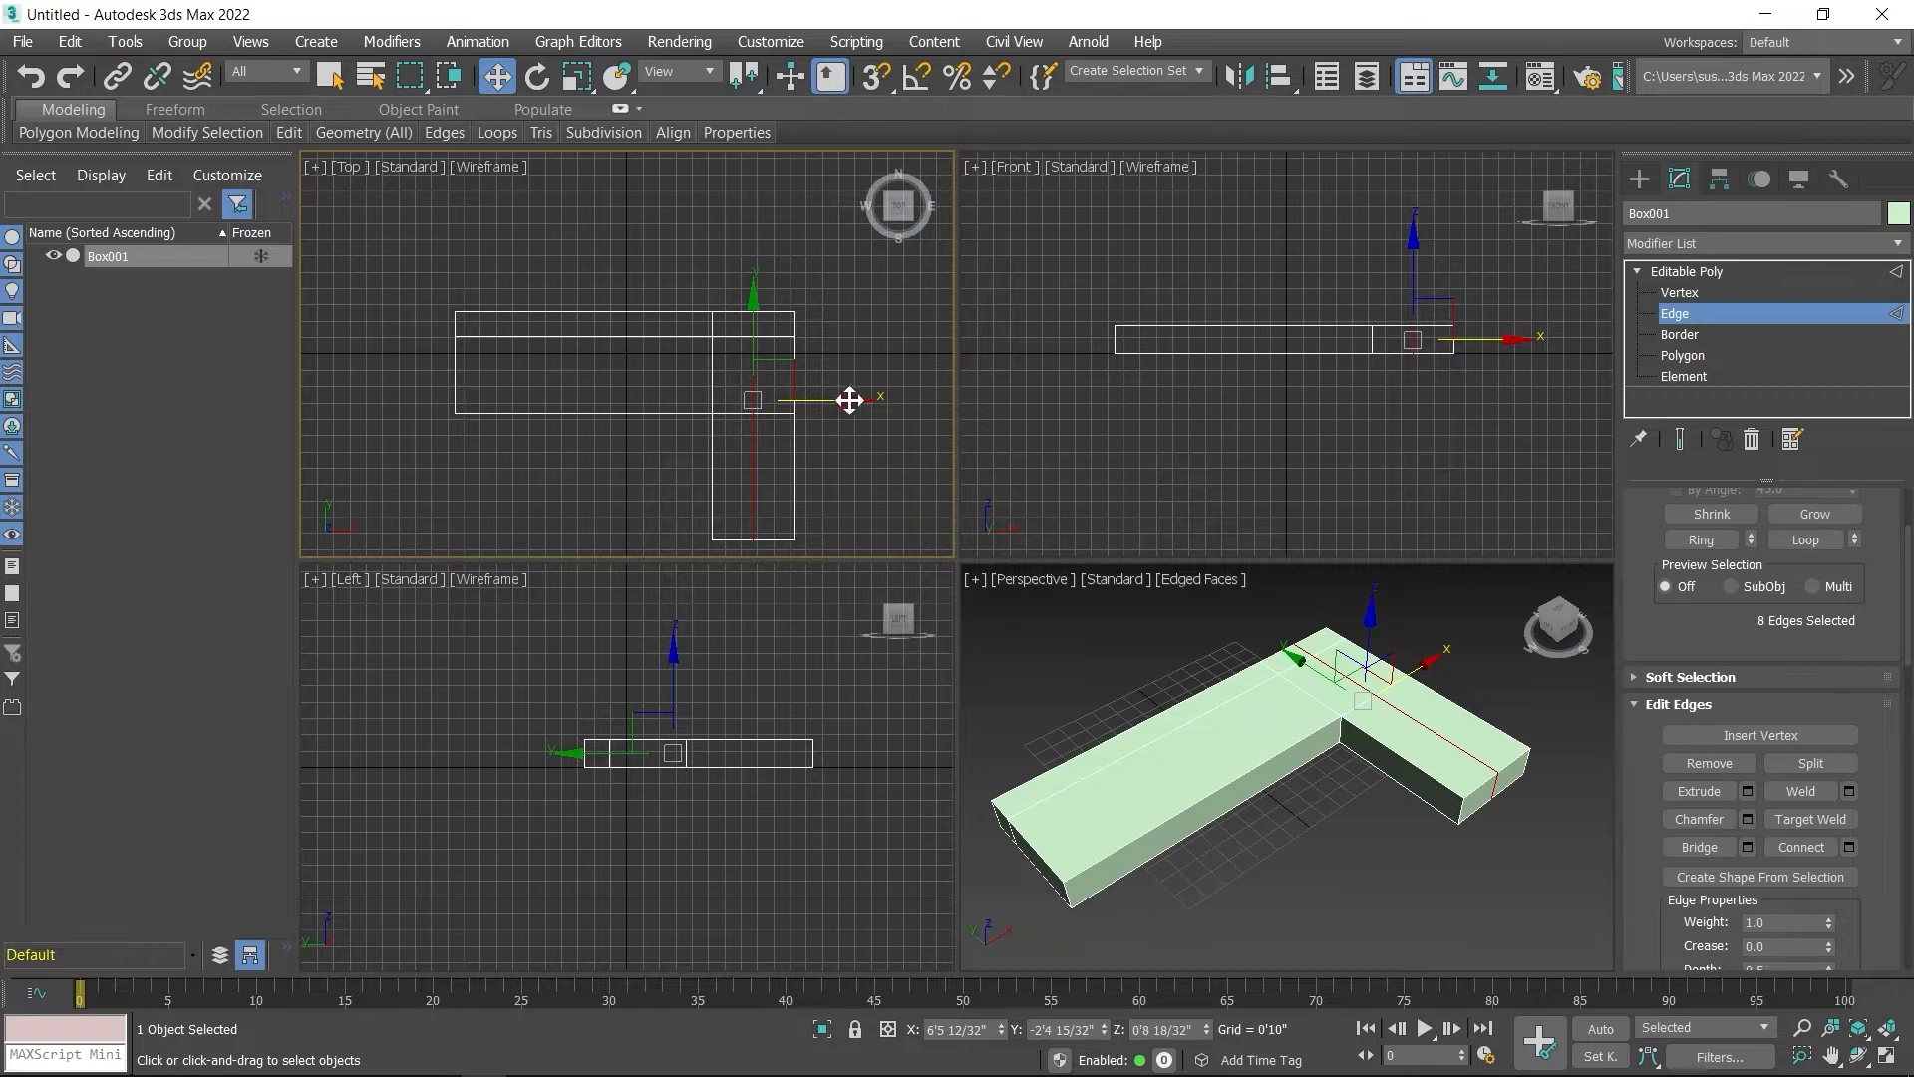
Step: Move the new edge loop toward the leg's outer side in the Top viewport to about X 7'4" and clear the selection
{"action": "left_click_drag", "start_coordinate": [852, 399], "coordinate": [873, 413]}
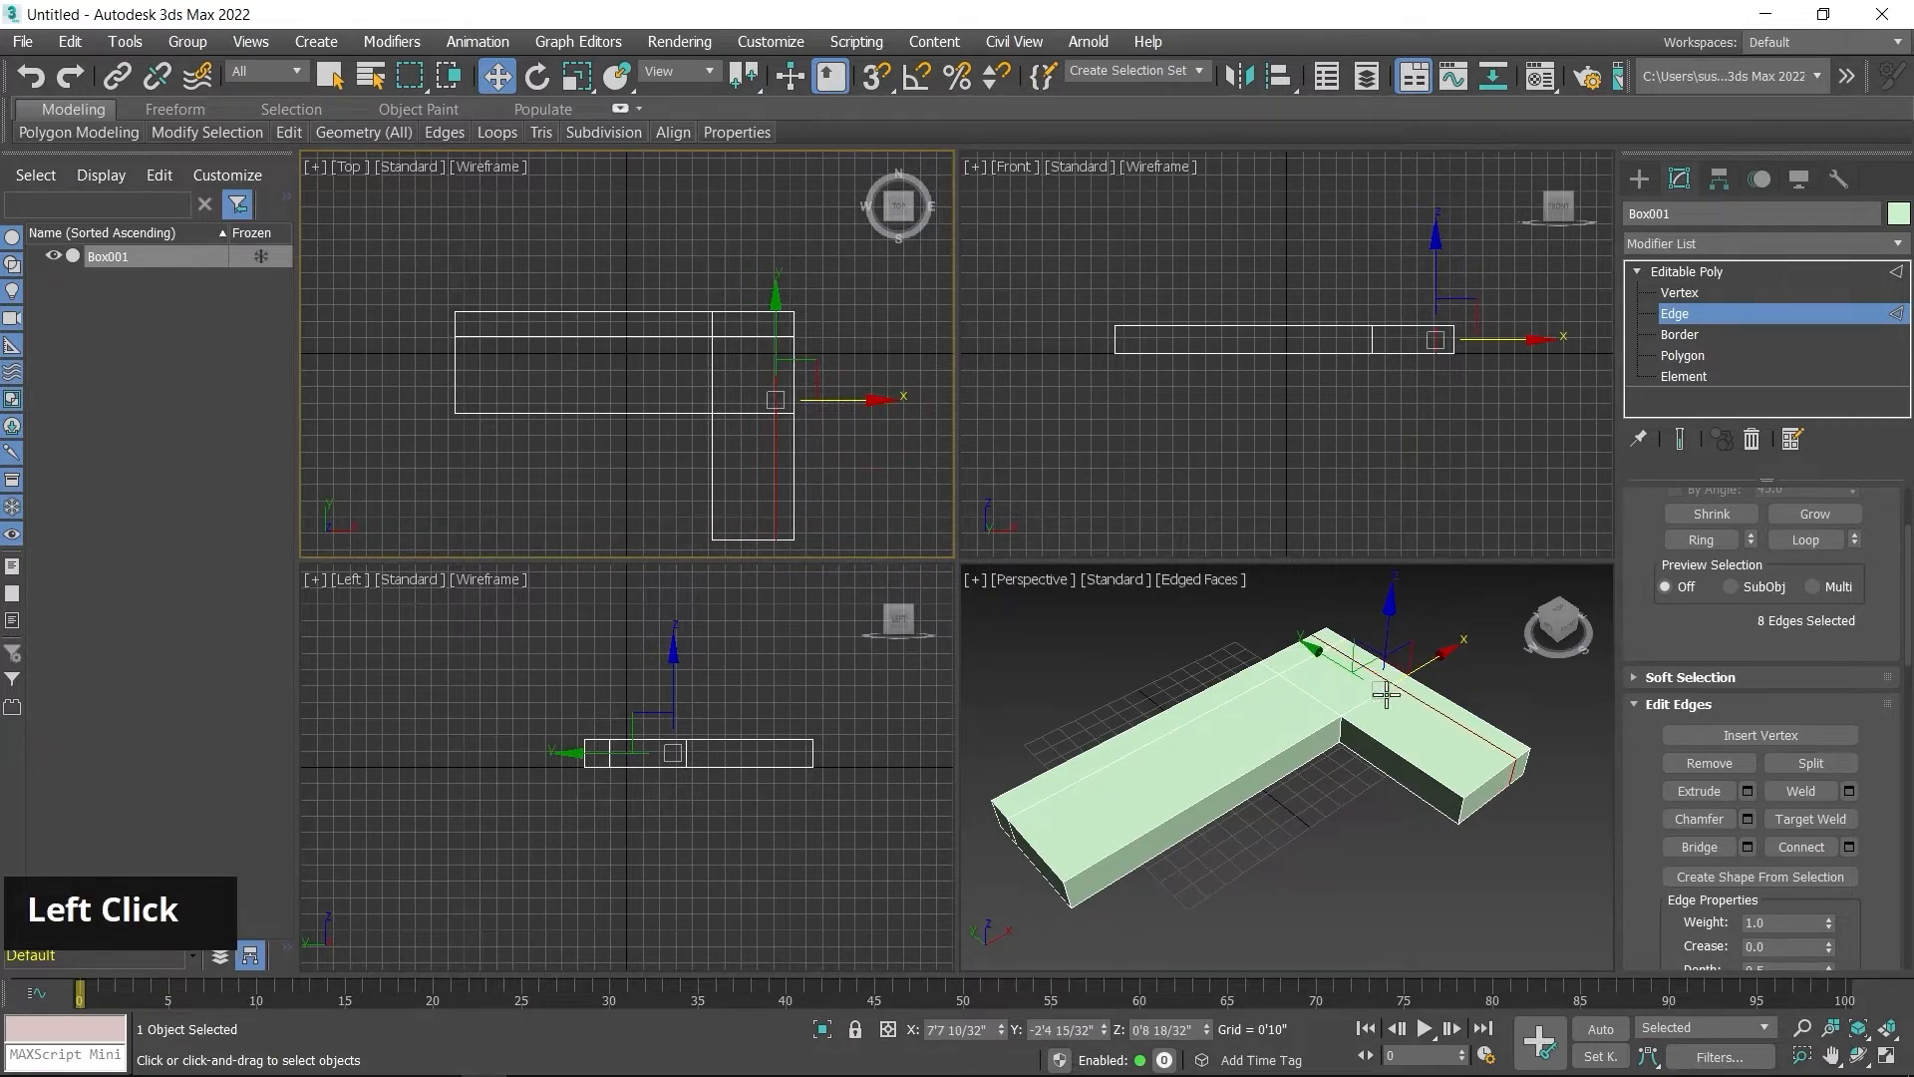
{"action": "scroll", "coordinate": [1386, 684], "scroll_direction": "up", "scroll_amount": 5}
{"action": "middle_click_drag", "start_coordinate": [1324, 641], "coordinate": [1290, 757]}
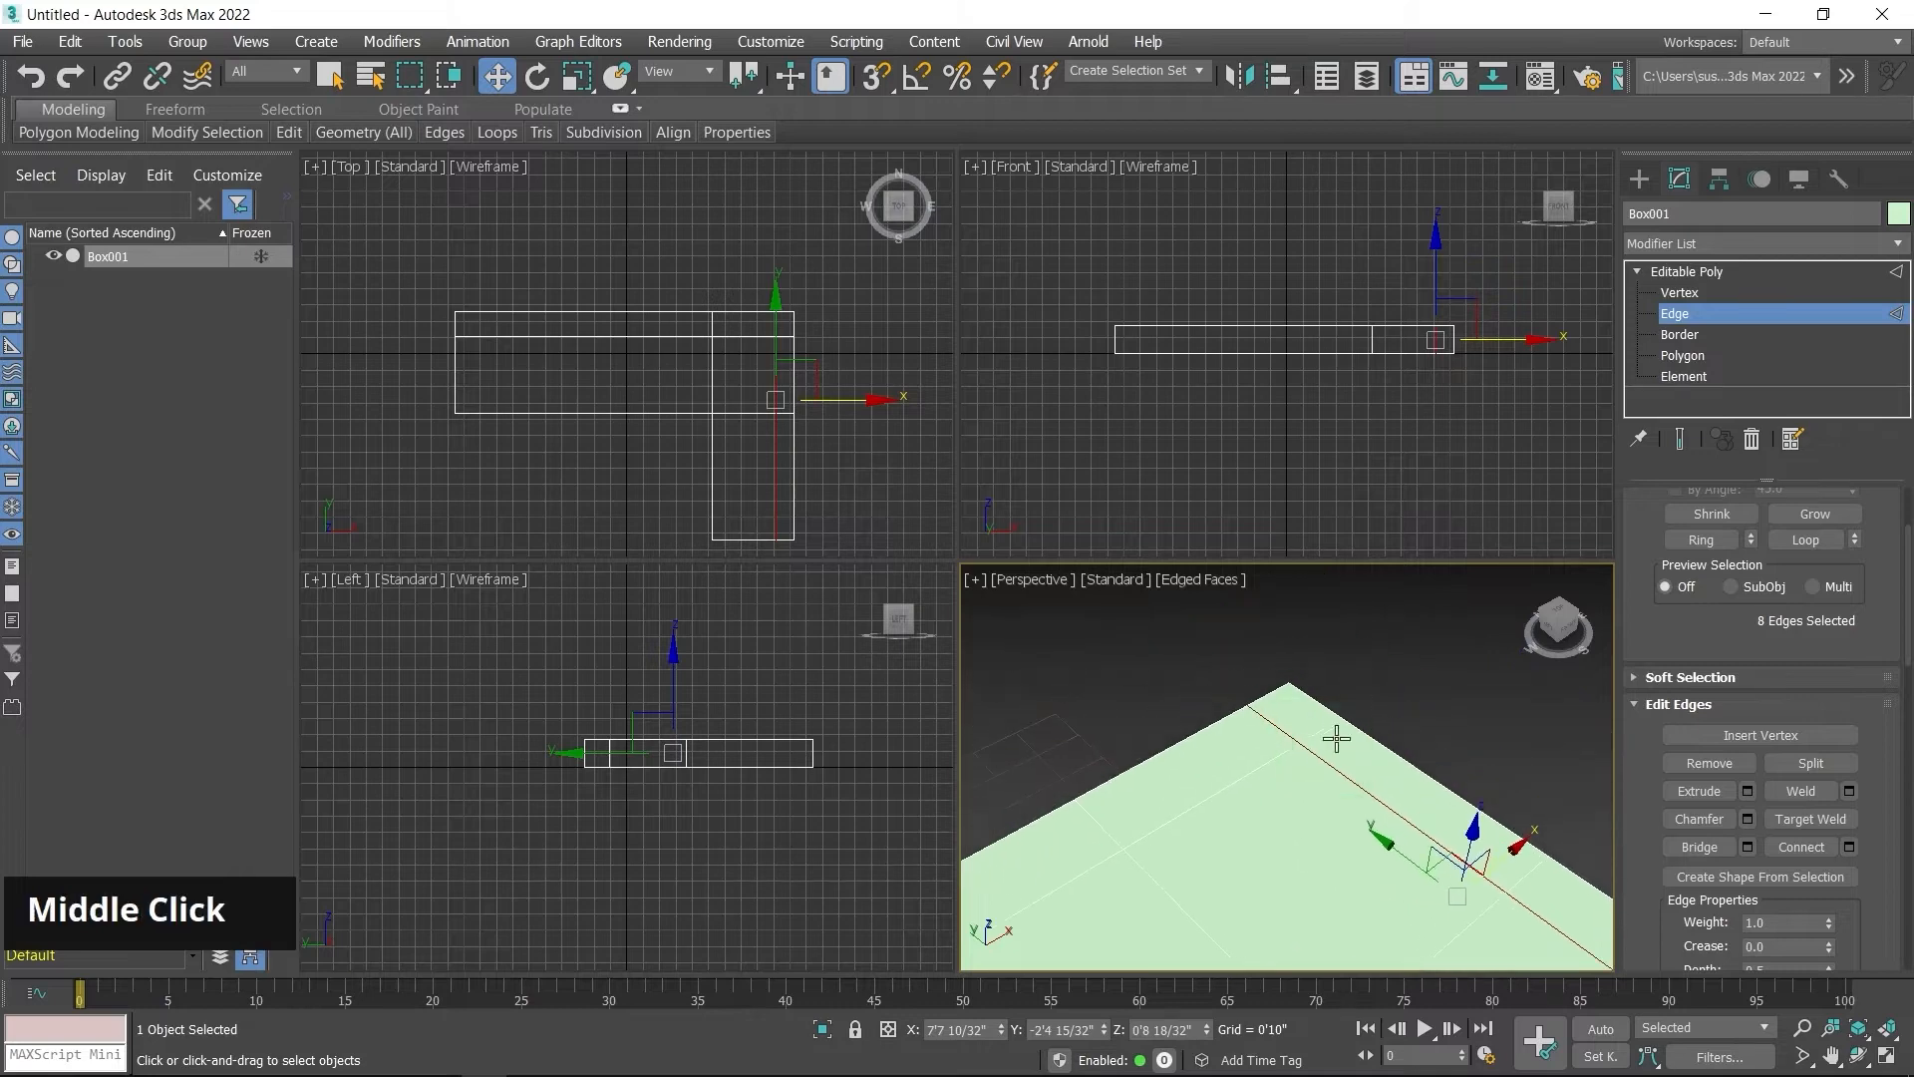
{"action": "middle_click_drag", "start_coordinate": [773, 371], "coordinate": [761, 384]}
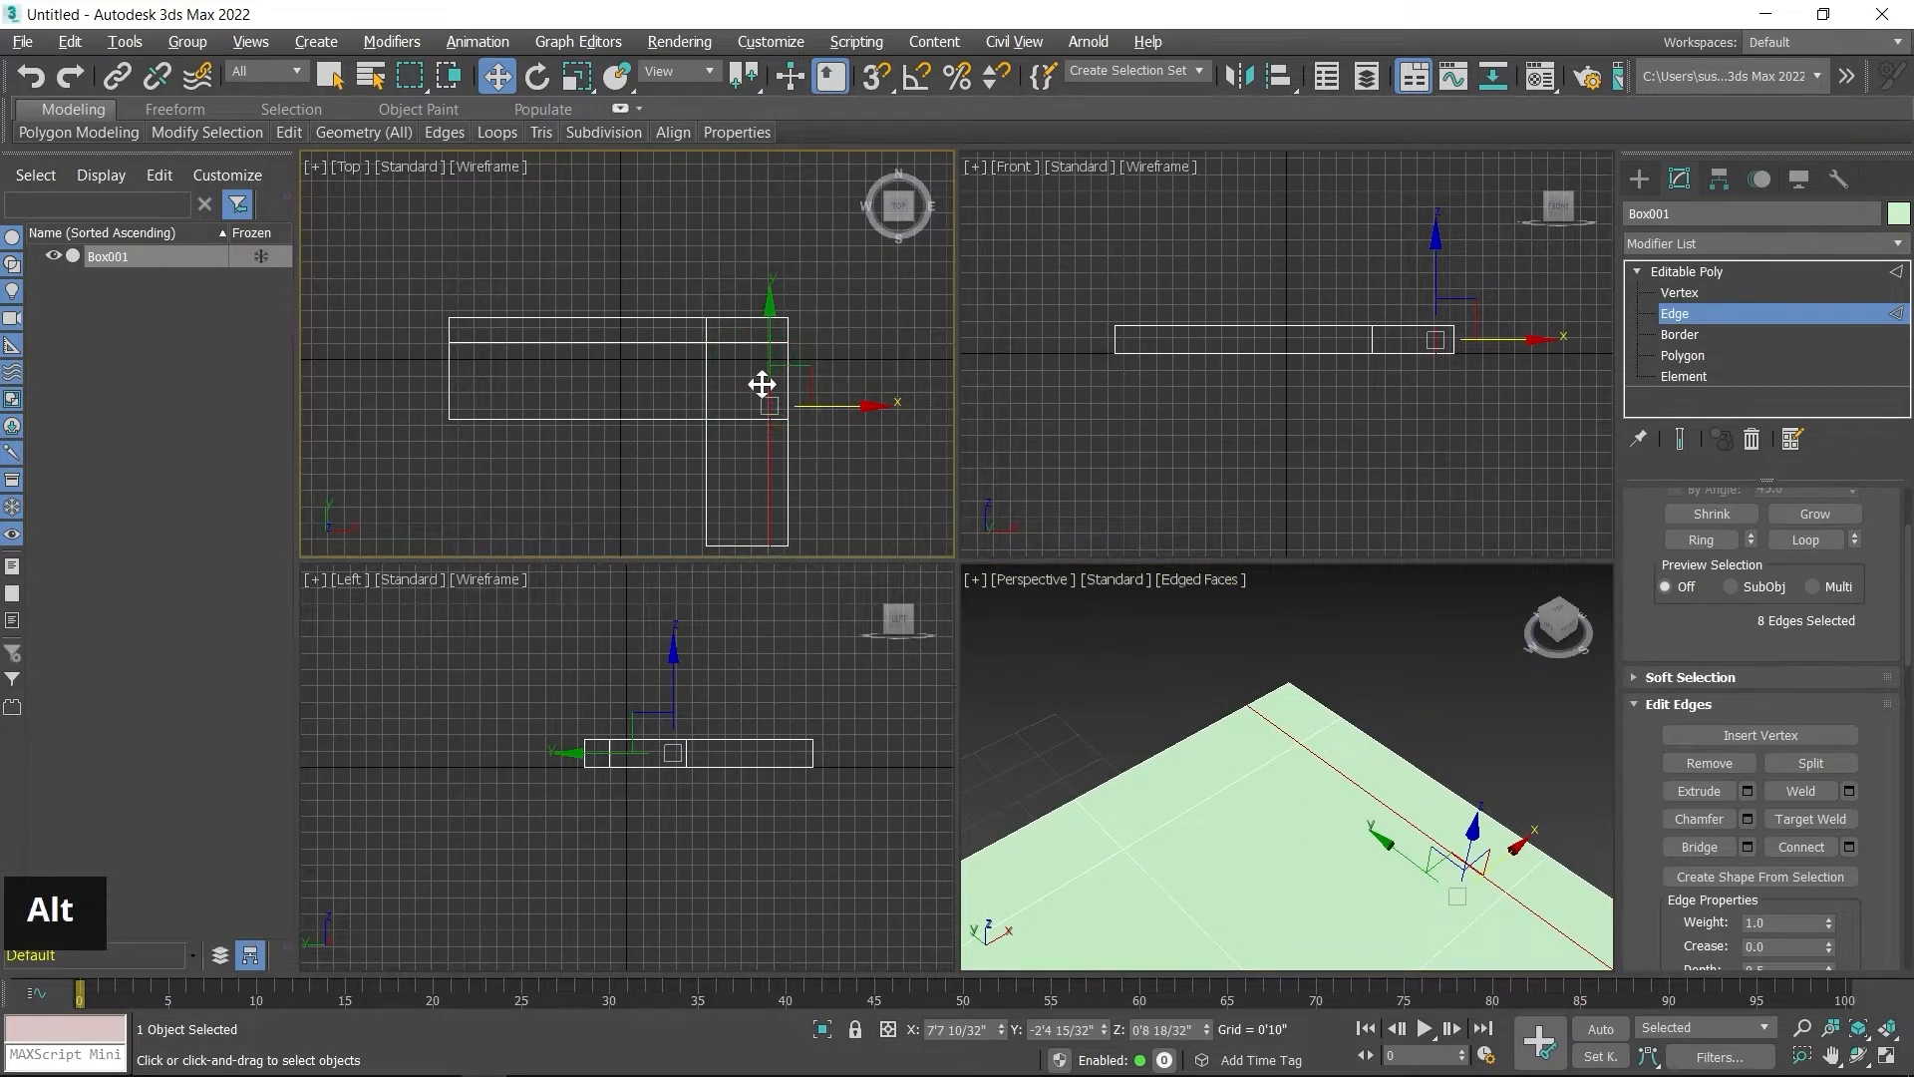
{"action": "key", "text": "alt+w"}
{"action": "middle_click_drag", "start_coordinate": [1354, 662], "coordinate": [1283, 595]}
{"action": "scroll", "coordinate": [1283, 595], "scroll_direction": "up", "scroll_amount": 2}
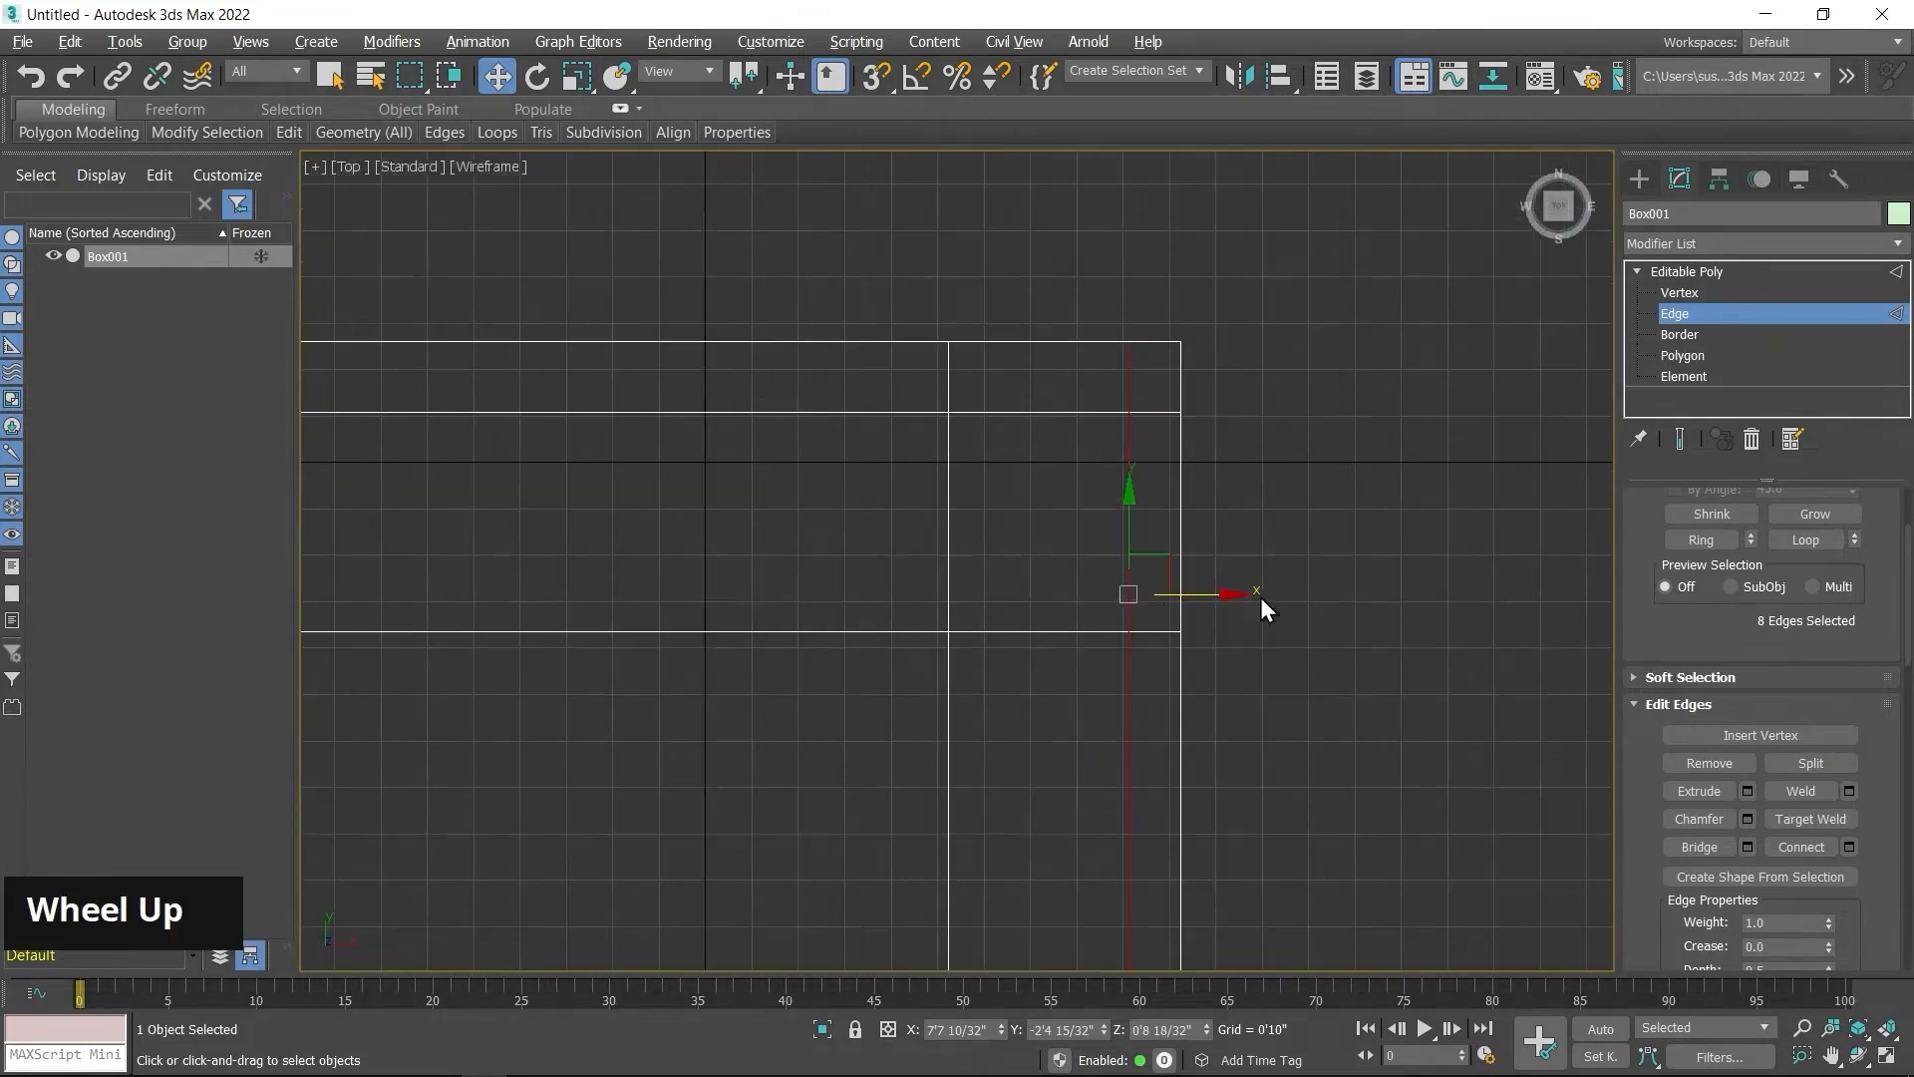
{"action": "left_click_drag", "start_coordinate": [1228, 592], "coordinate": [1211, 593]}
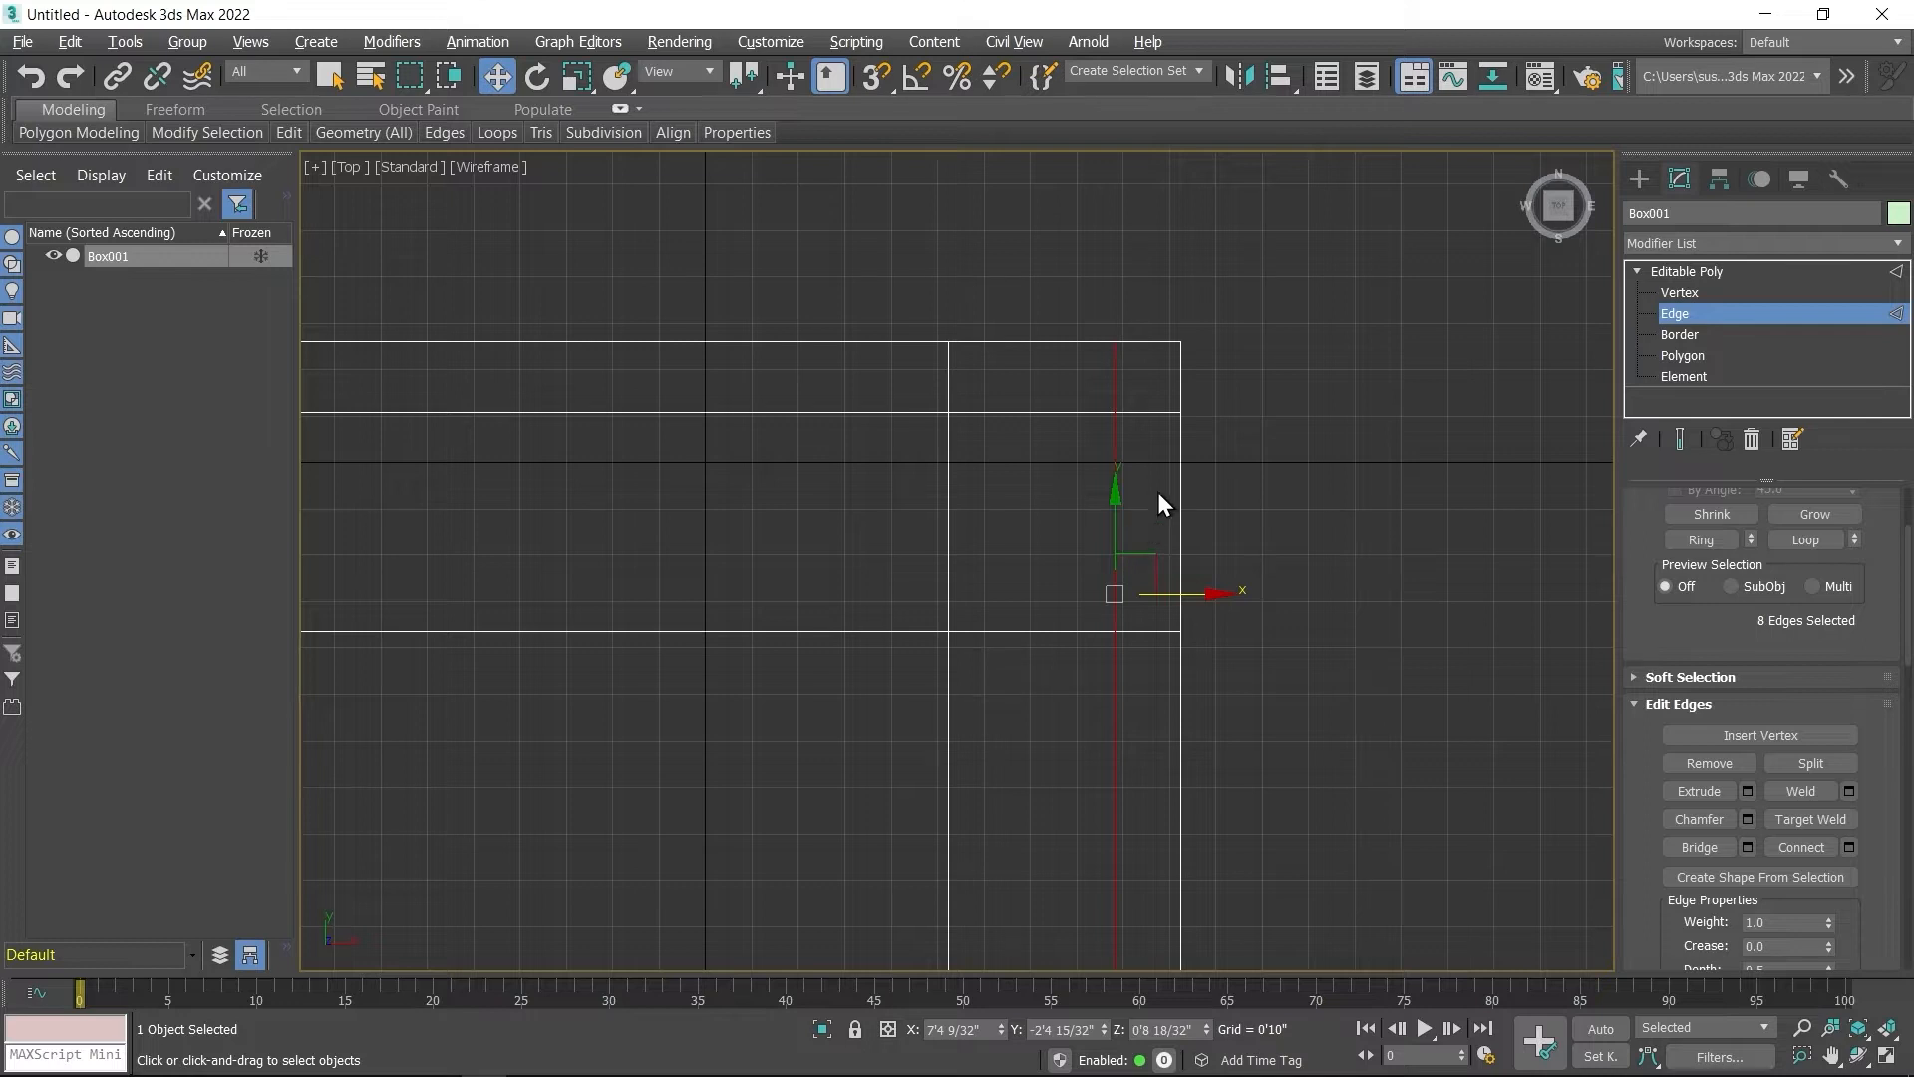
{"action": "middle_click_drag", "start_coordinate": [1297, 612], "coordinate": [1347, 560]}
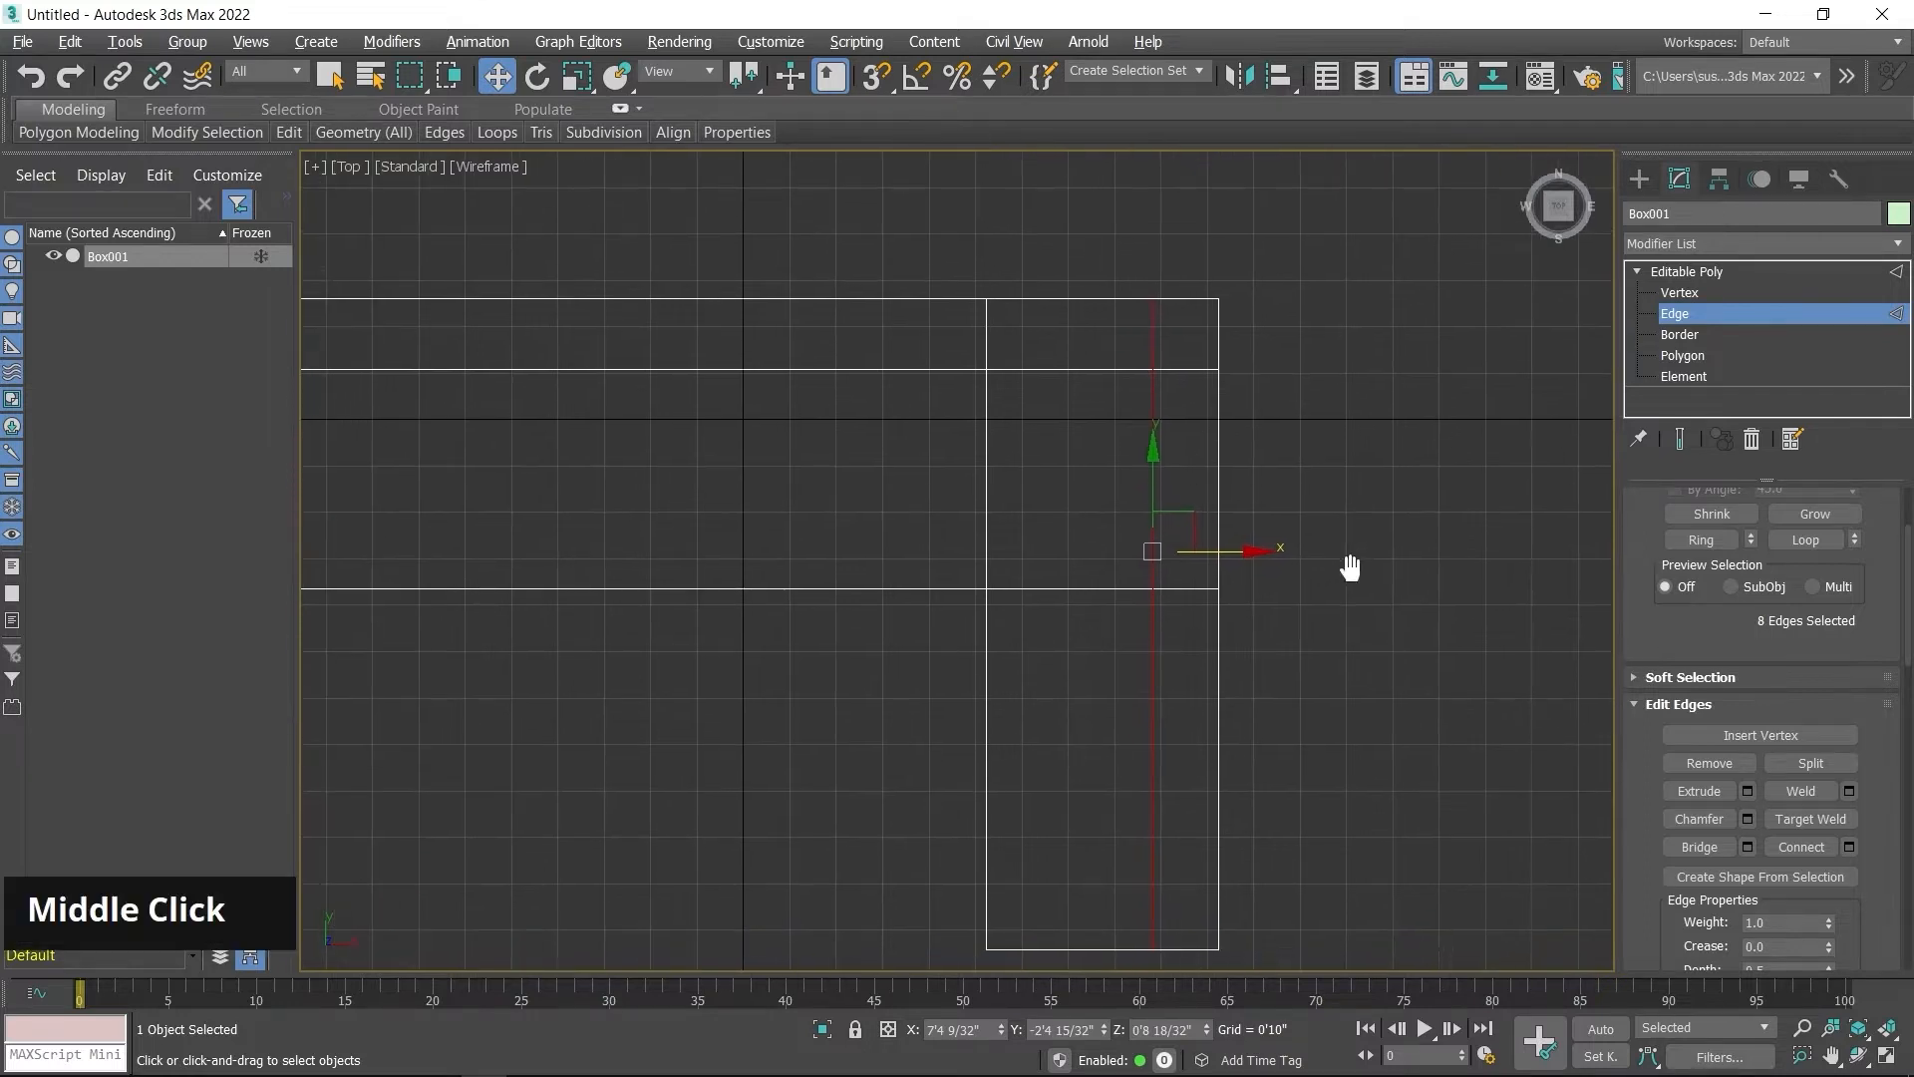
{"action": "left_click", "coordinate": [1413, 428]}
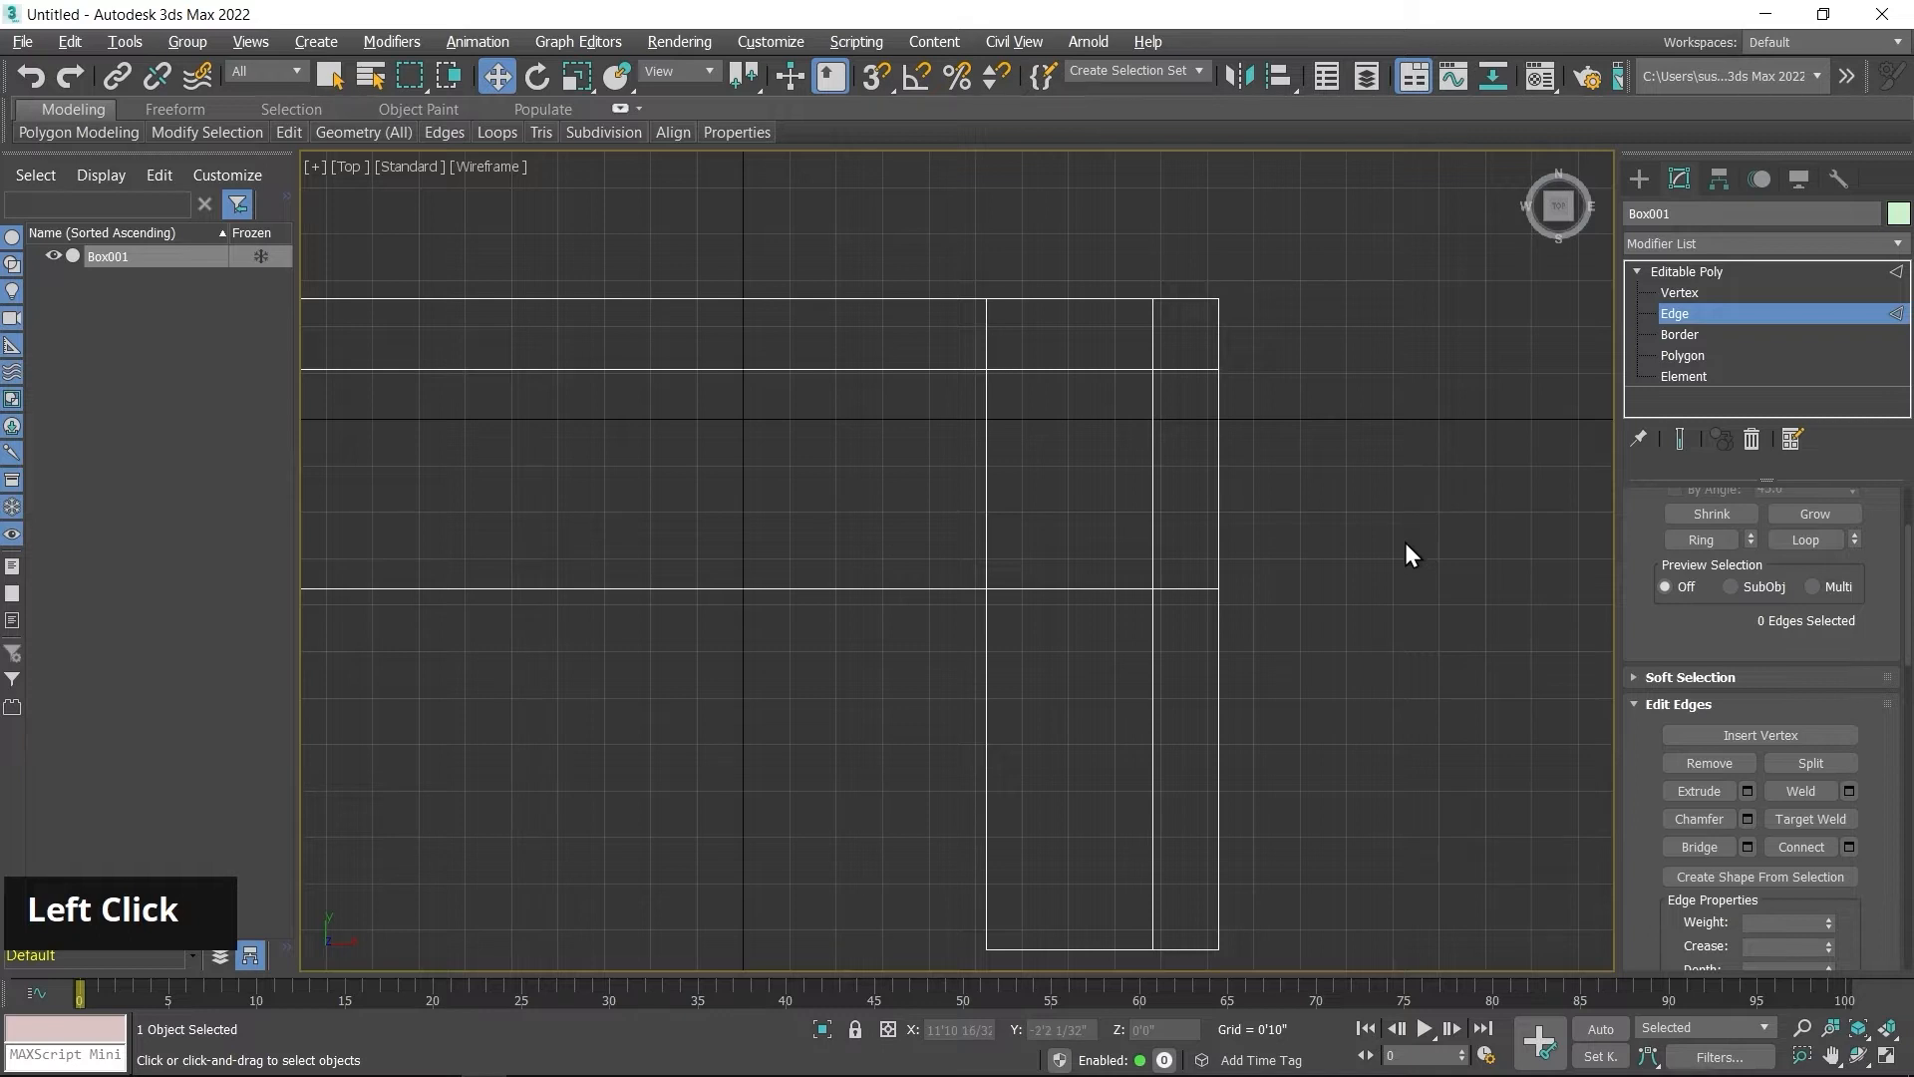
Step: At Polygon level, select the five narrow top polygons that form the L-shaped strip along the outer rear and side edges
{"action": "key", "text": "alt+w"}
{"action": "middle_click", "coordinate": [1318, 739]}
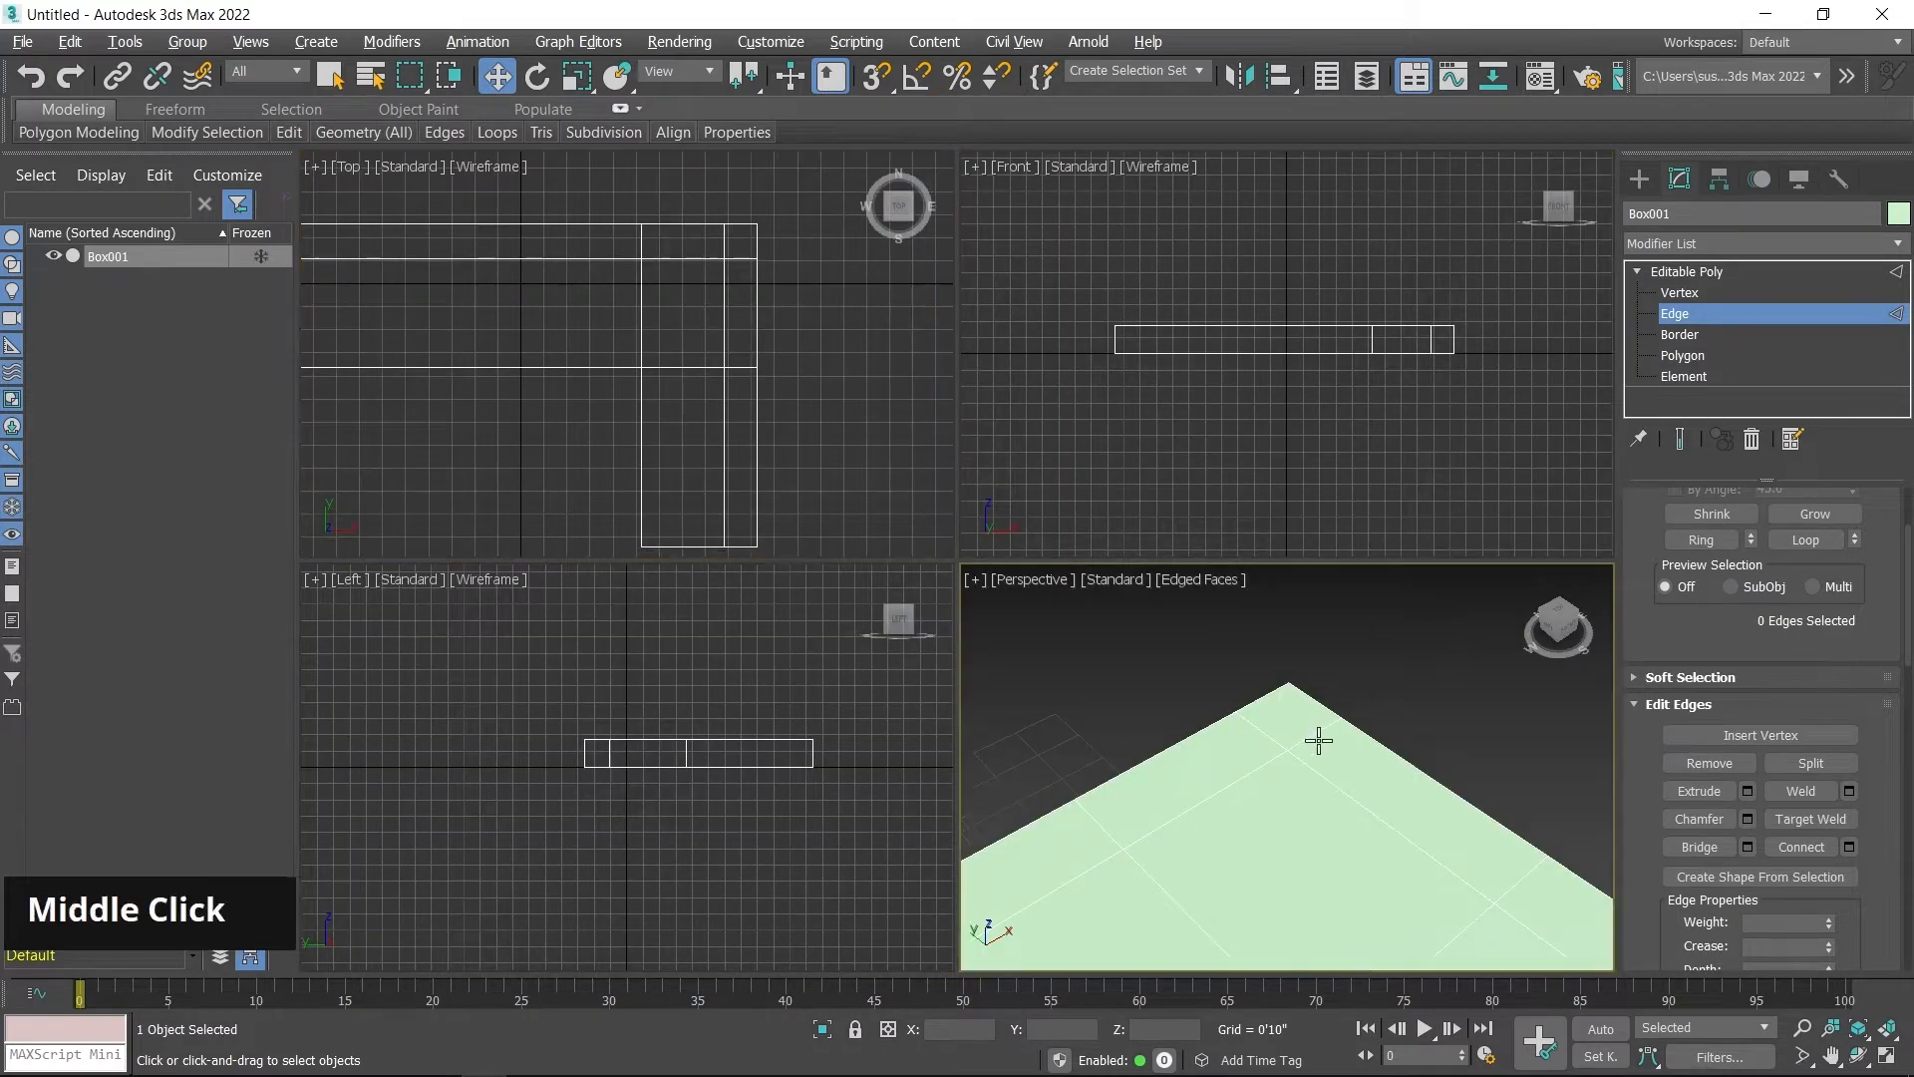
{"action": "scroll", "coordinate": [1318, 740], "scroll_direction": "down", "scroll_amount": 3}
{"action": "scroll", "coordinate": [1304, 725], "scroll_direction": "down", "scroll_amount": 2}
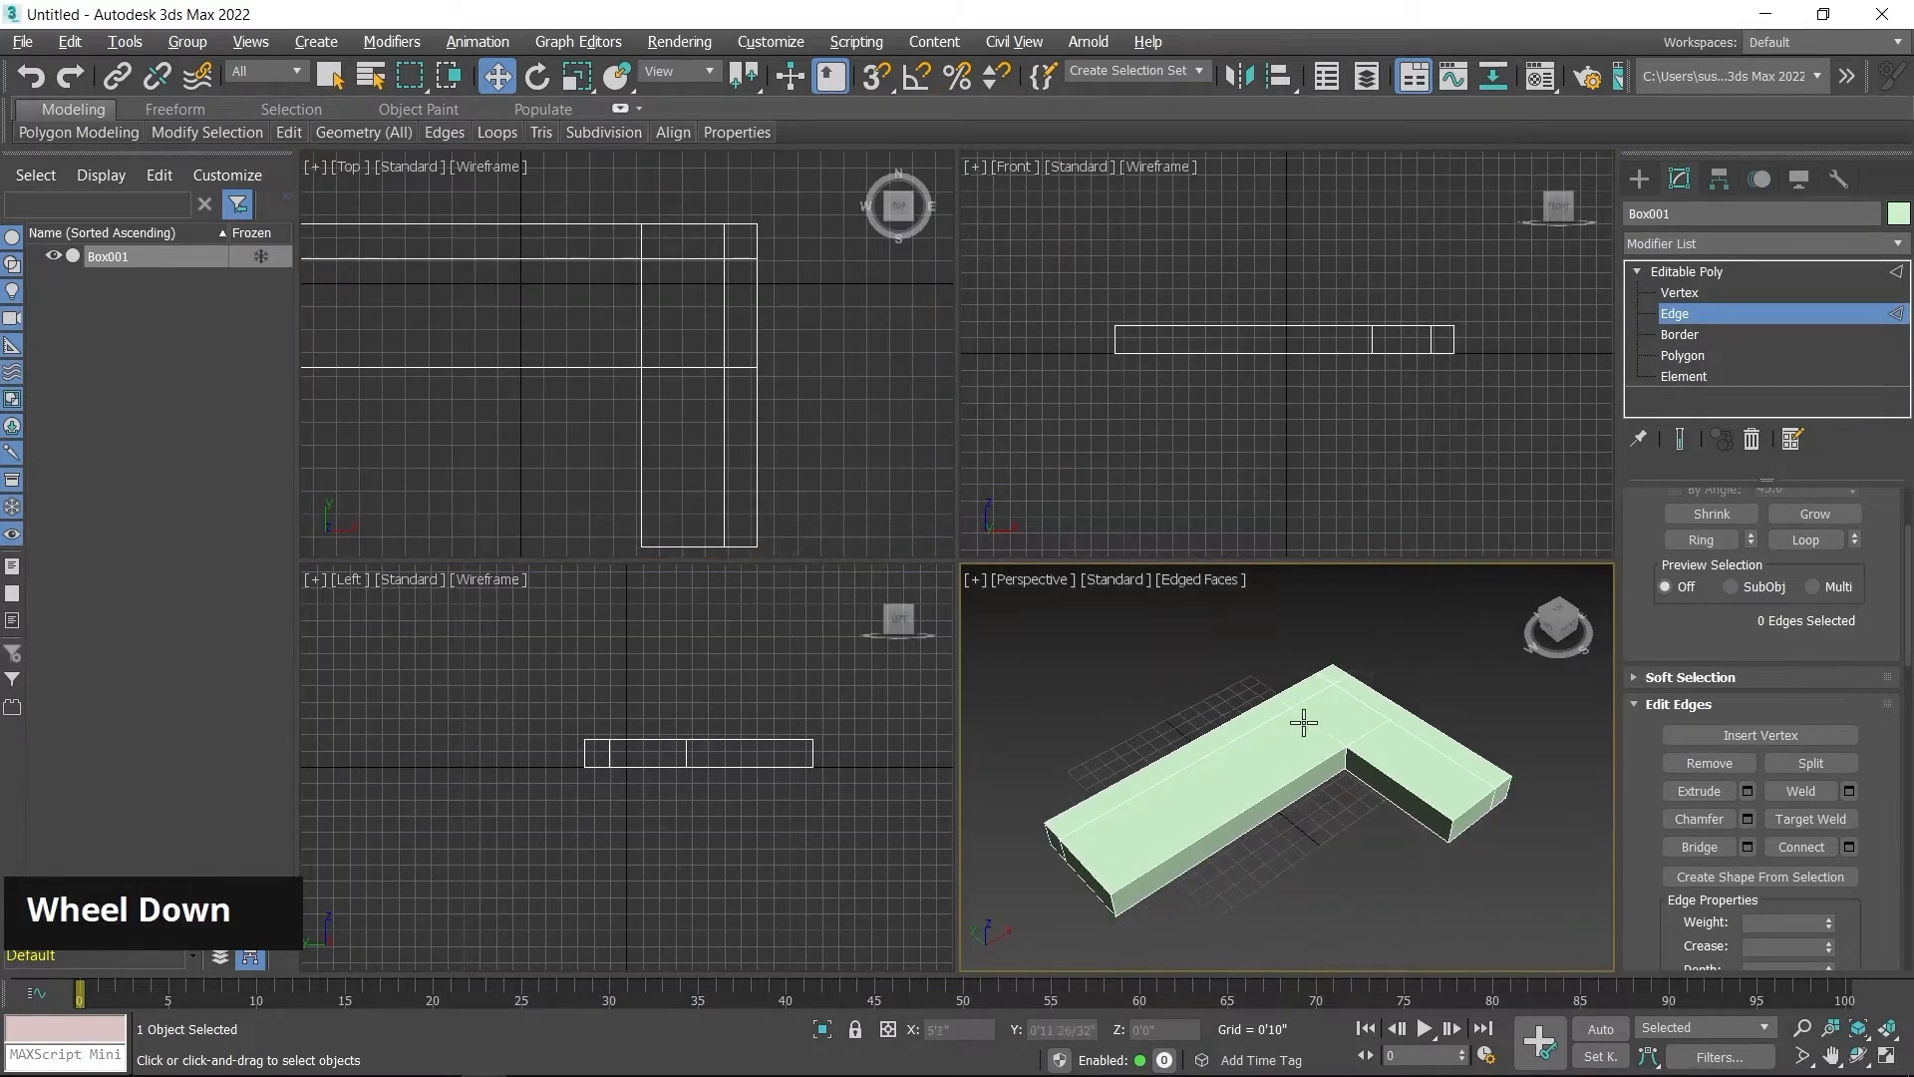
{"action": "middle_click_drag", "start_coordinate": [1304, 722], "coordinate": [1310, 710]}
{"action": "middle_click_drag", "start_coordinate": [724, 391], "coordinate": [852, 407]}
{"action": "scroll", "coordinate": [790, 384], "scroll_direction": "down", "scroll_amount": 2}
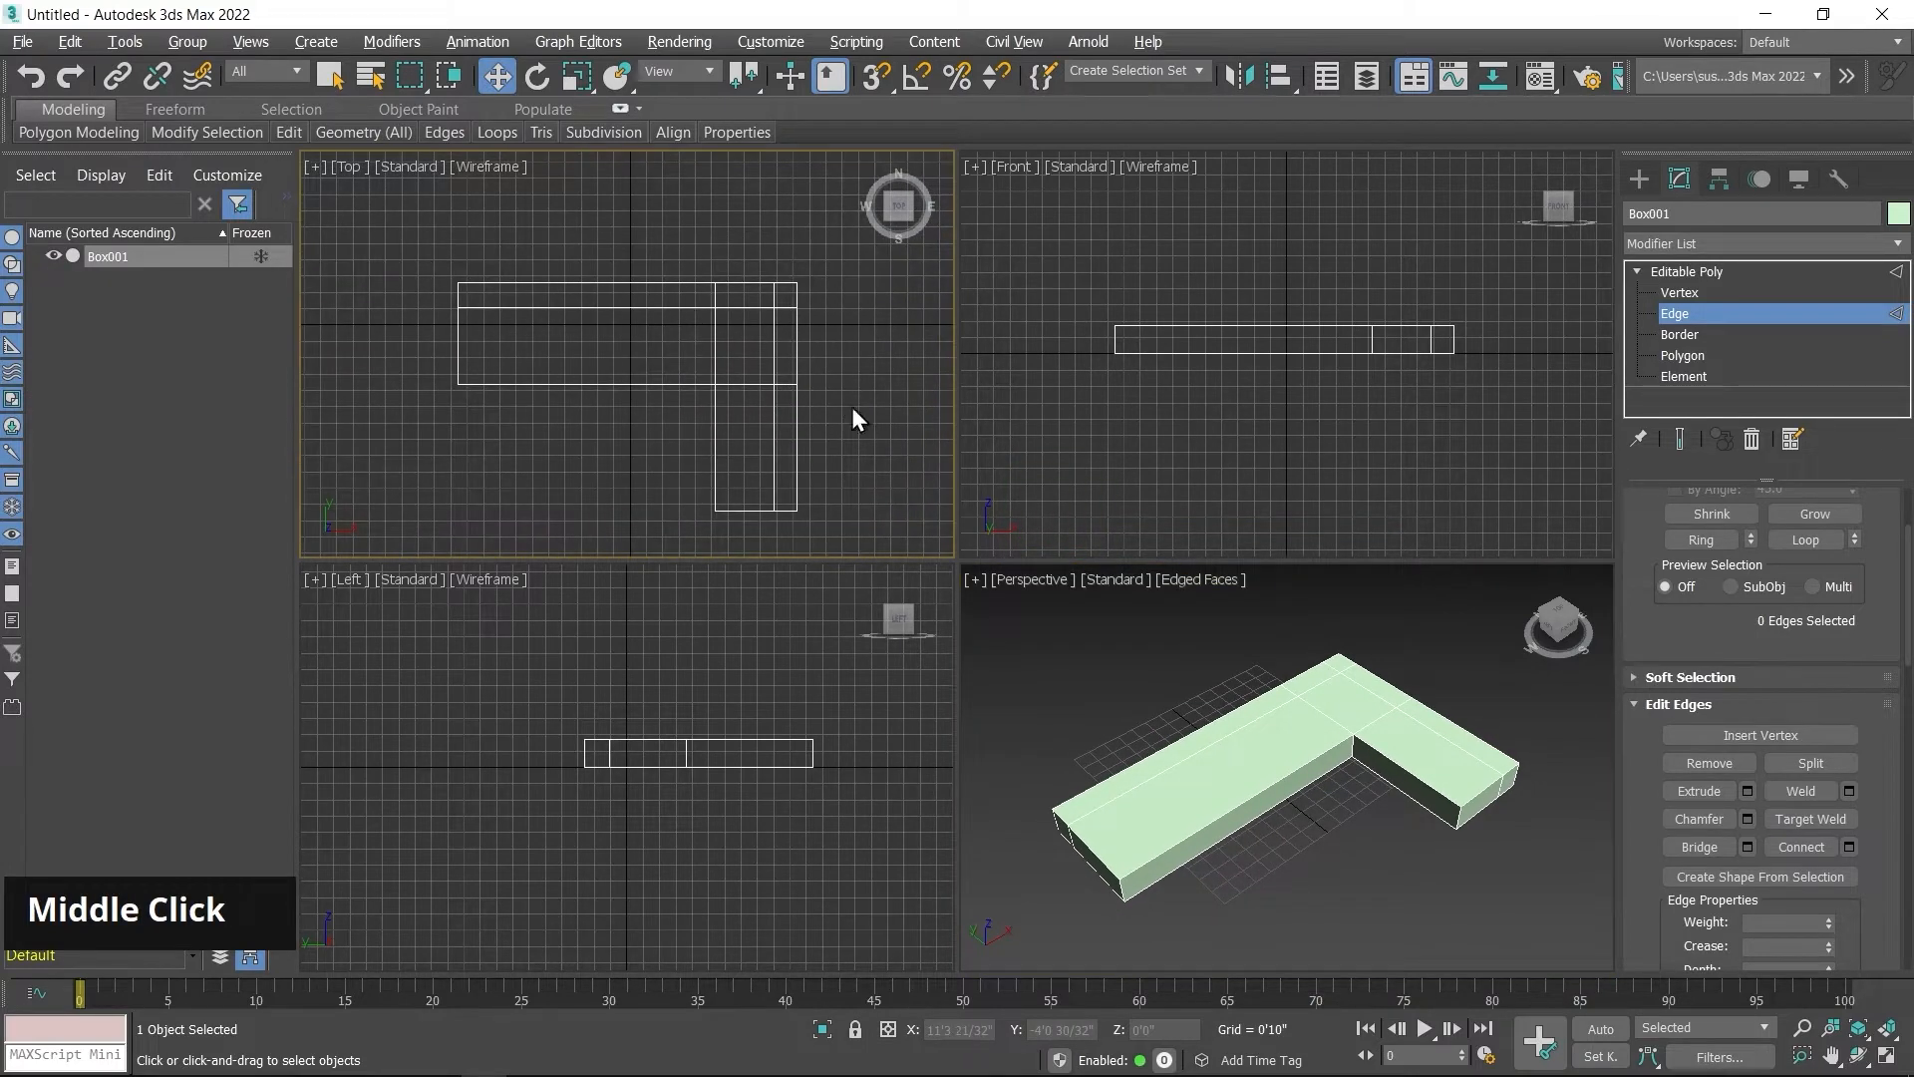
{"action": "left_click", "coordinate": [1680, 357]}
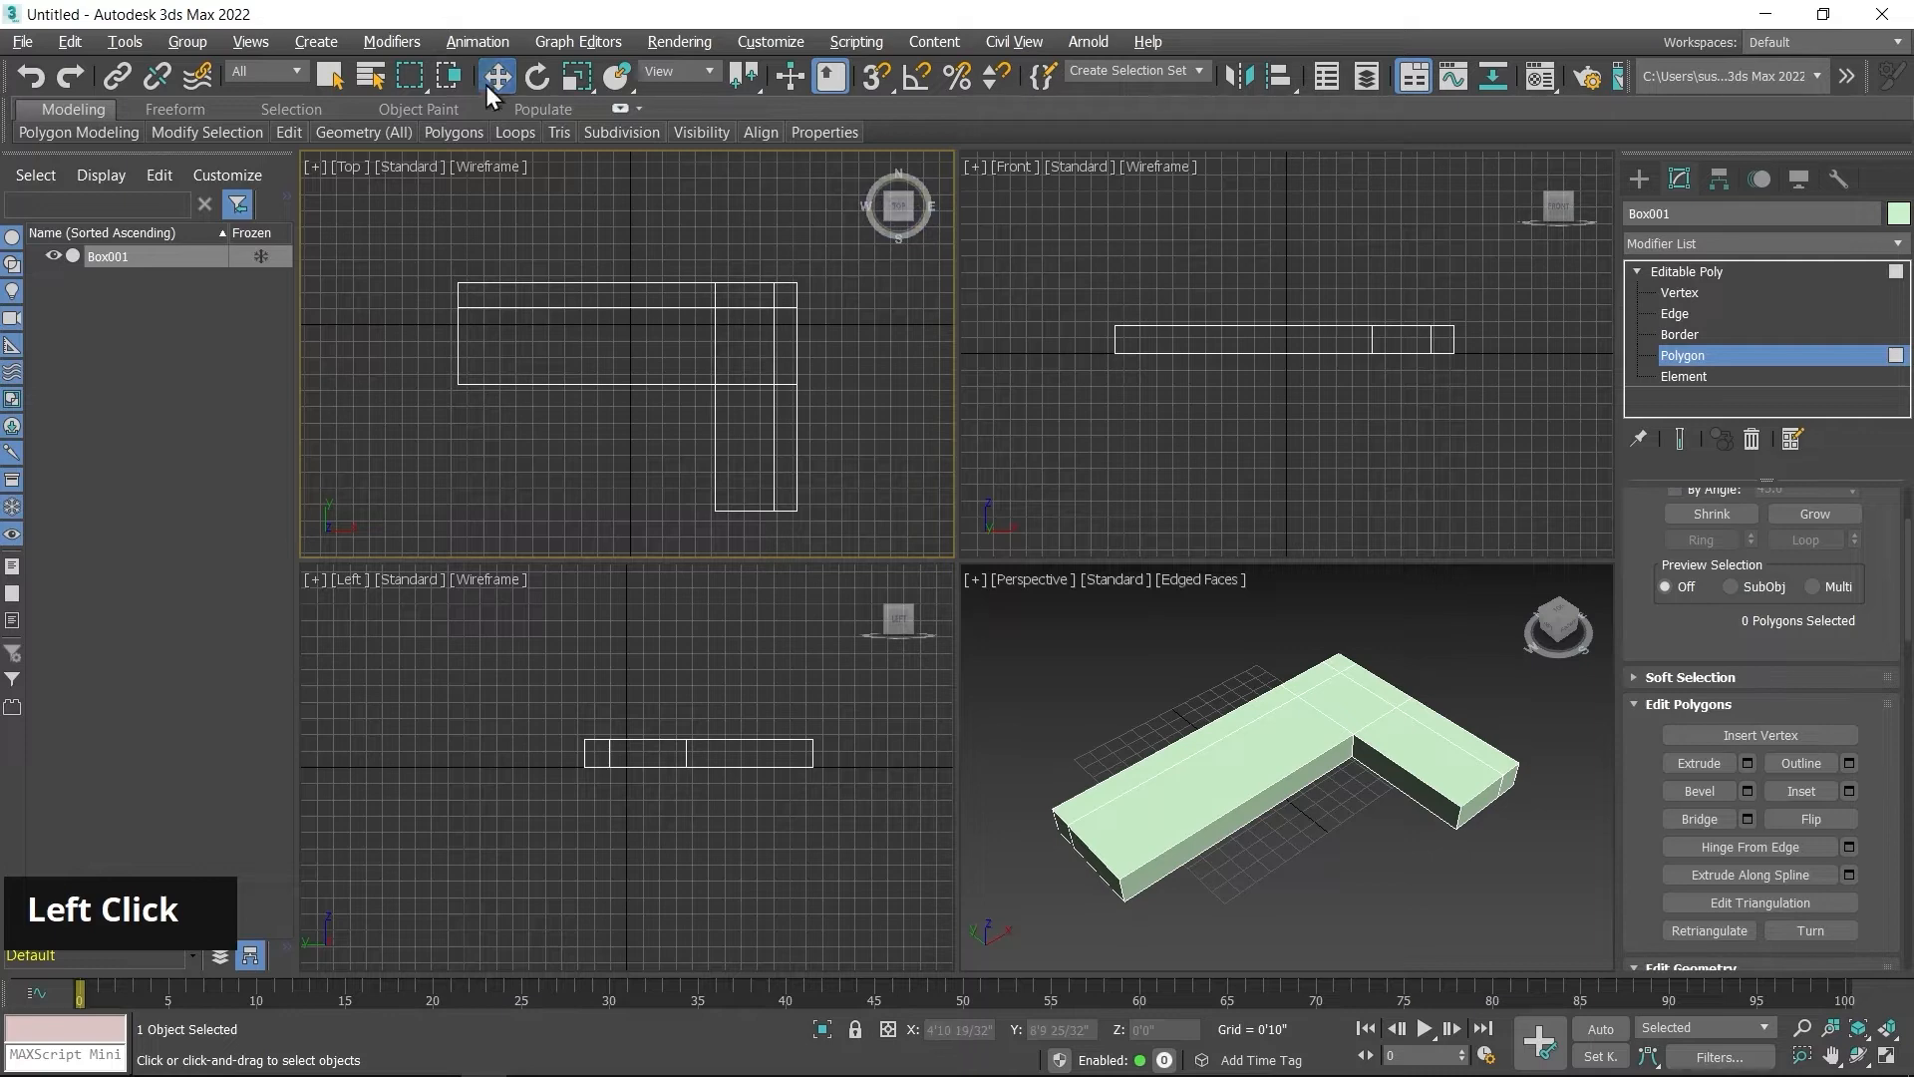
{"action": "left_click", "coordinate": [328, 75]}
{"action": "left_click", "coordinate": [610, 290], "text": "ctrl"}
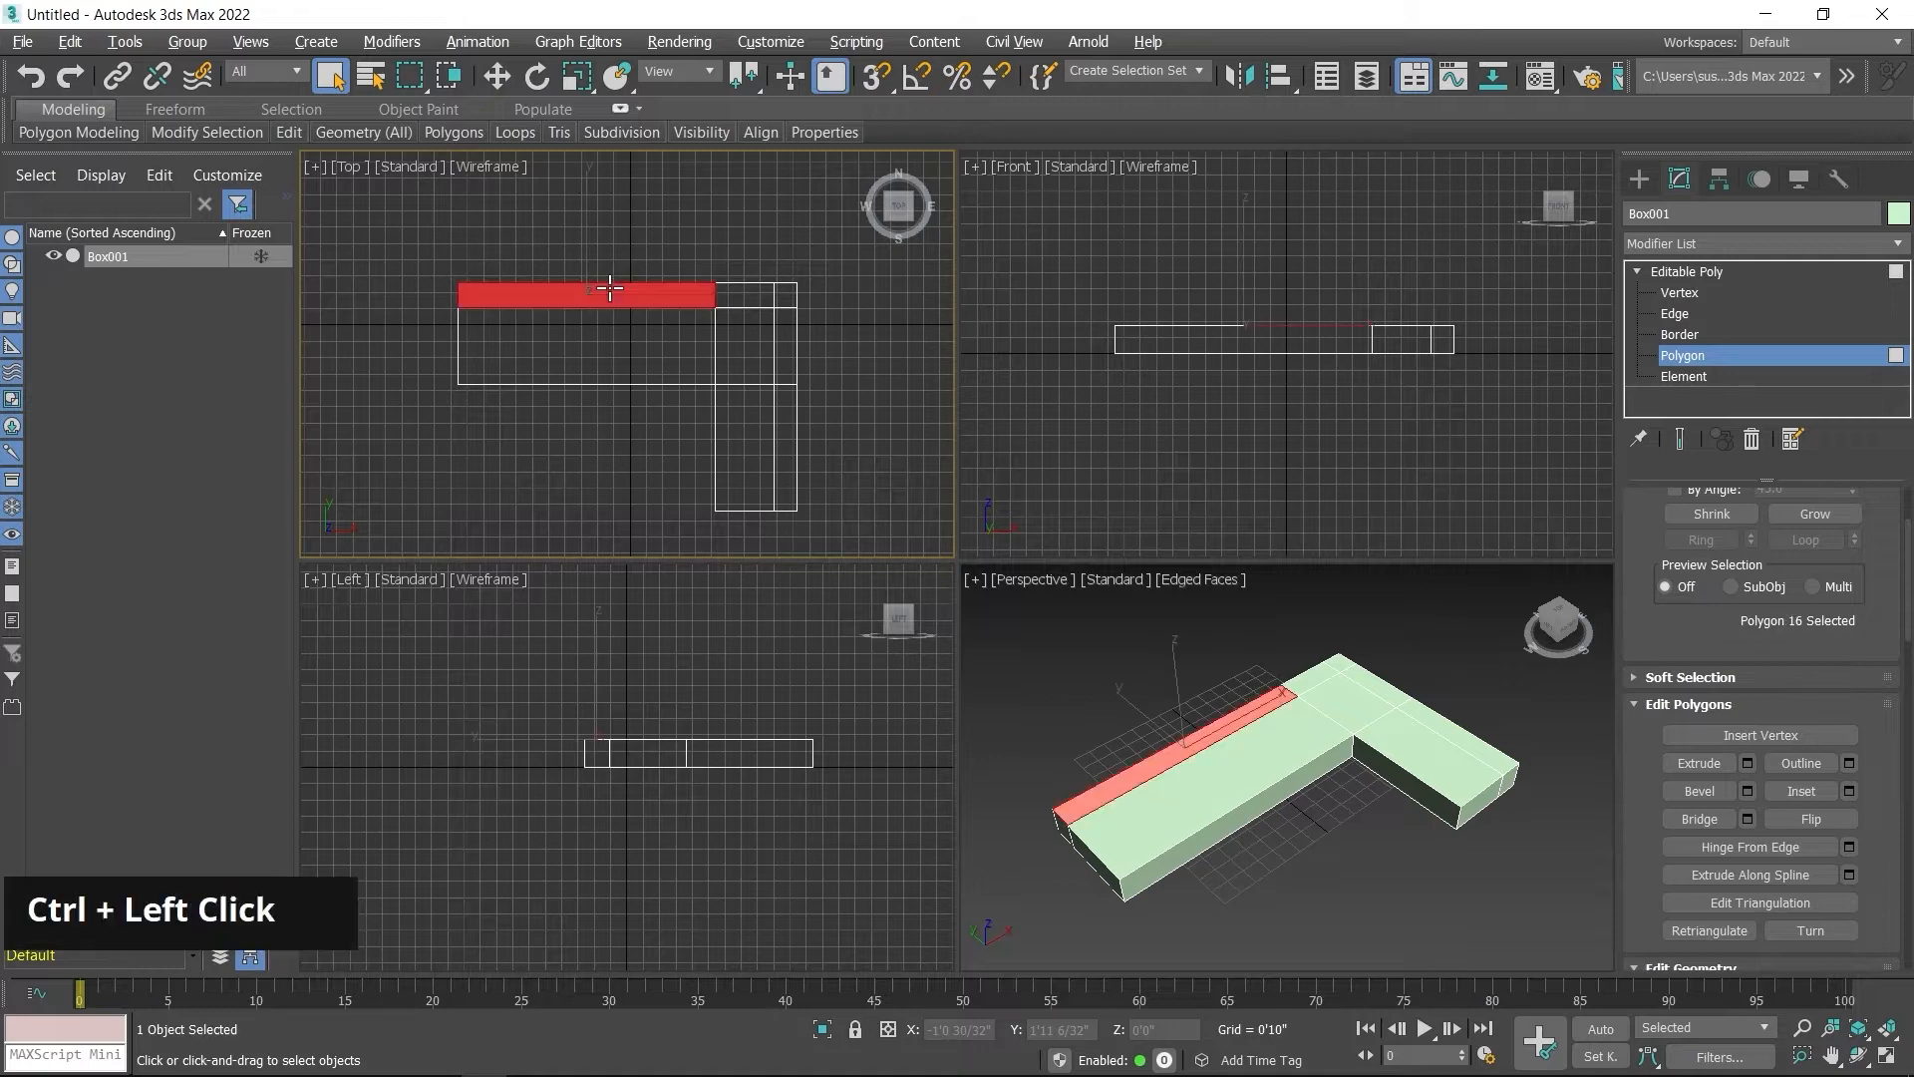
{"action": "left_click", "coordinate": [750, 294], "text": "ctrl"}
{"action": "left_click", "coordinate": [785, 295], "text": "ctrl"}
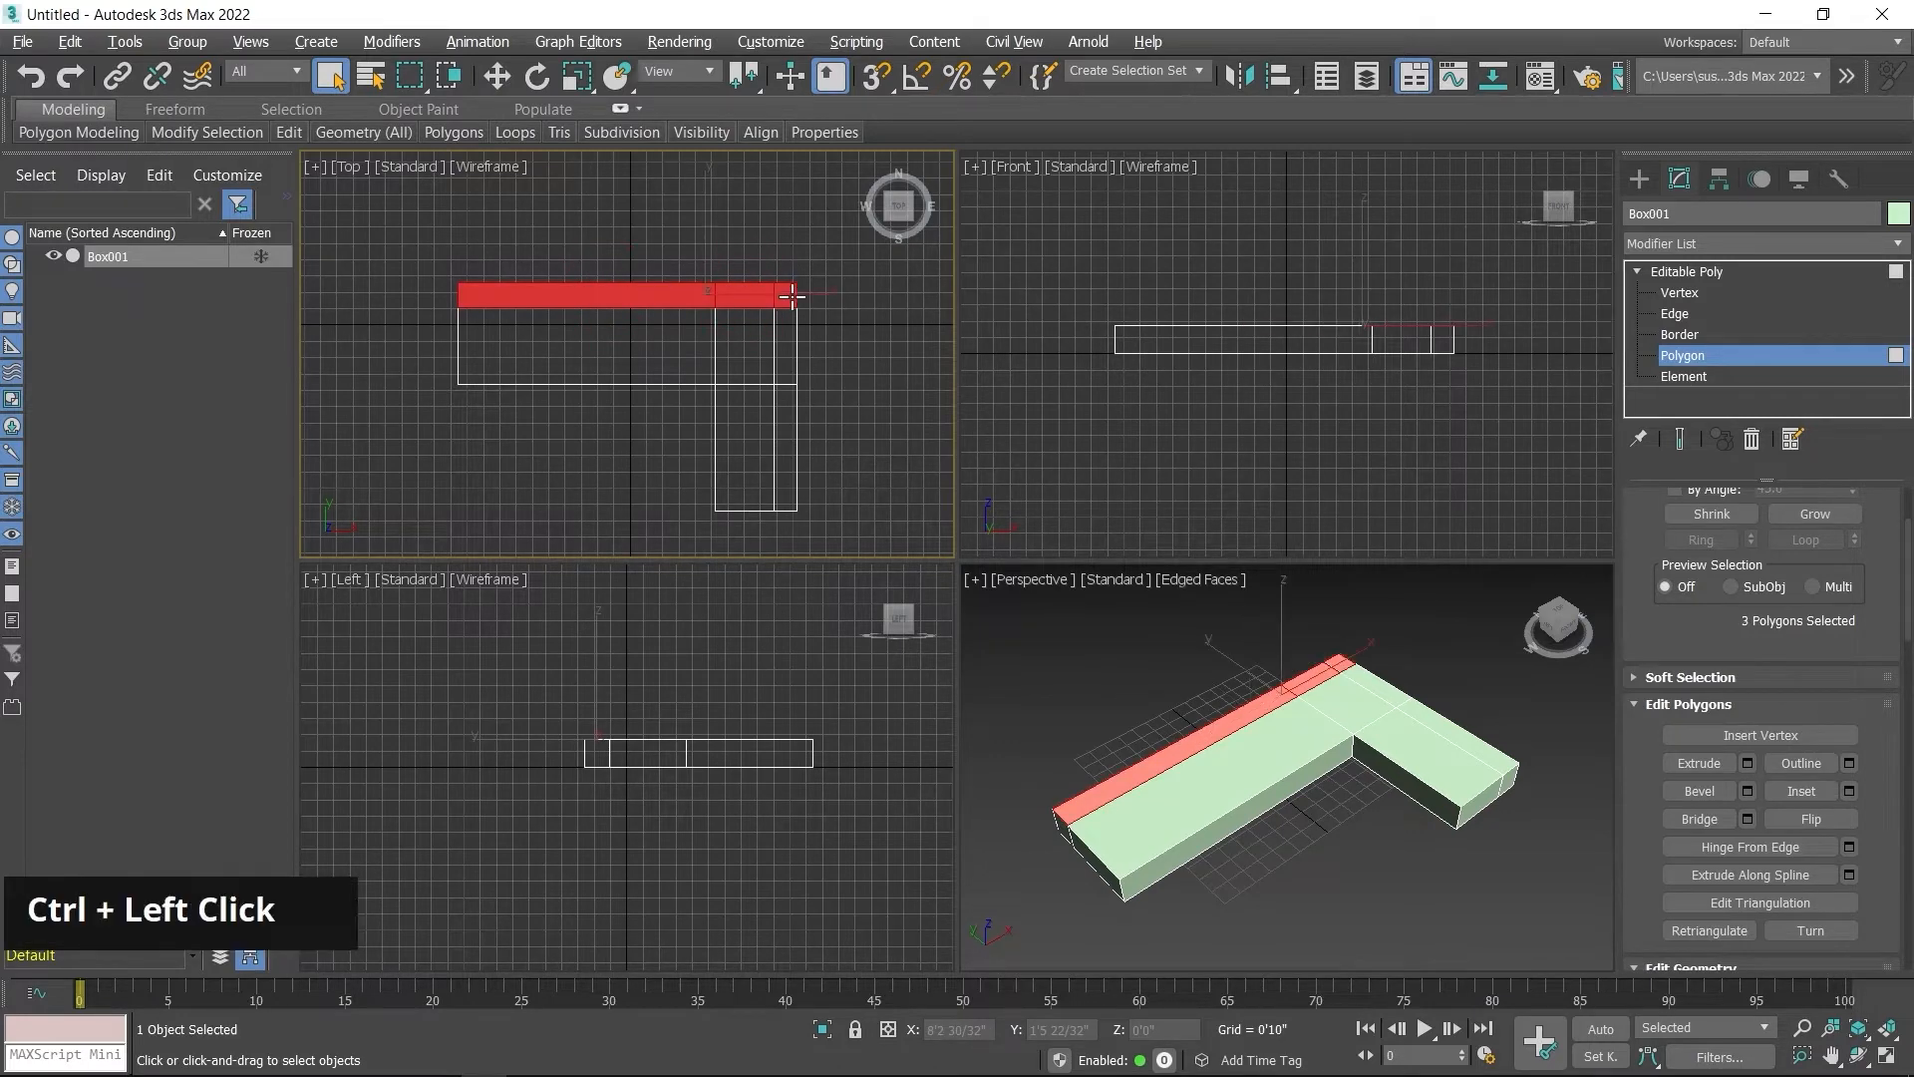
{"action": "left_click", "coordinate": [790, 346], "text": "ctrl"}
{"action": "left_click", "coordinate": [793, 436], "text": "ctrl"}
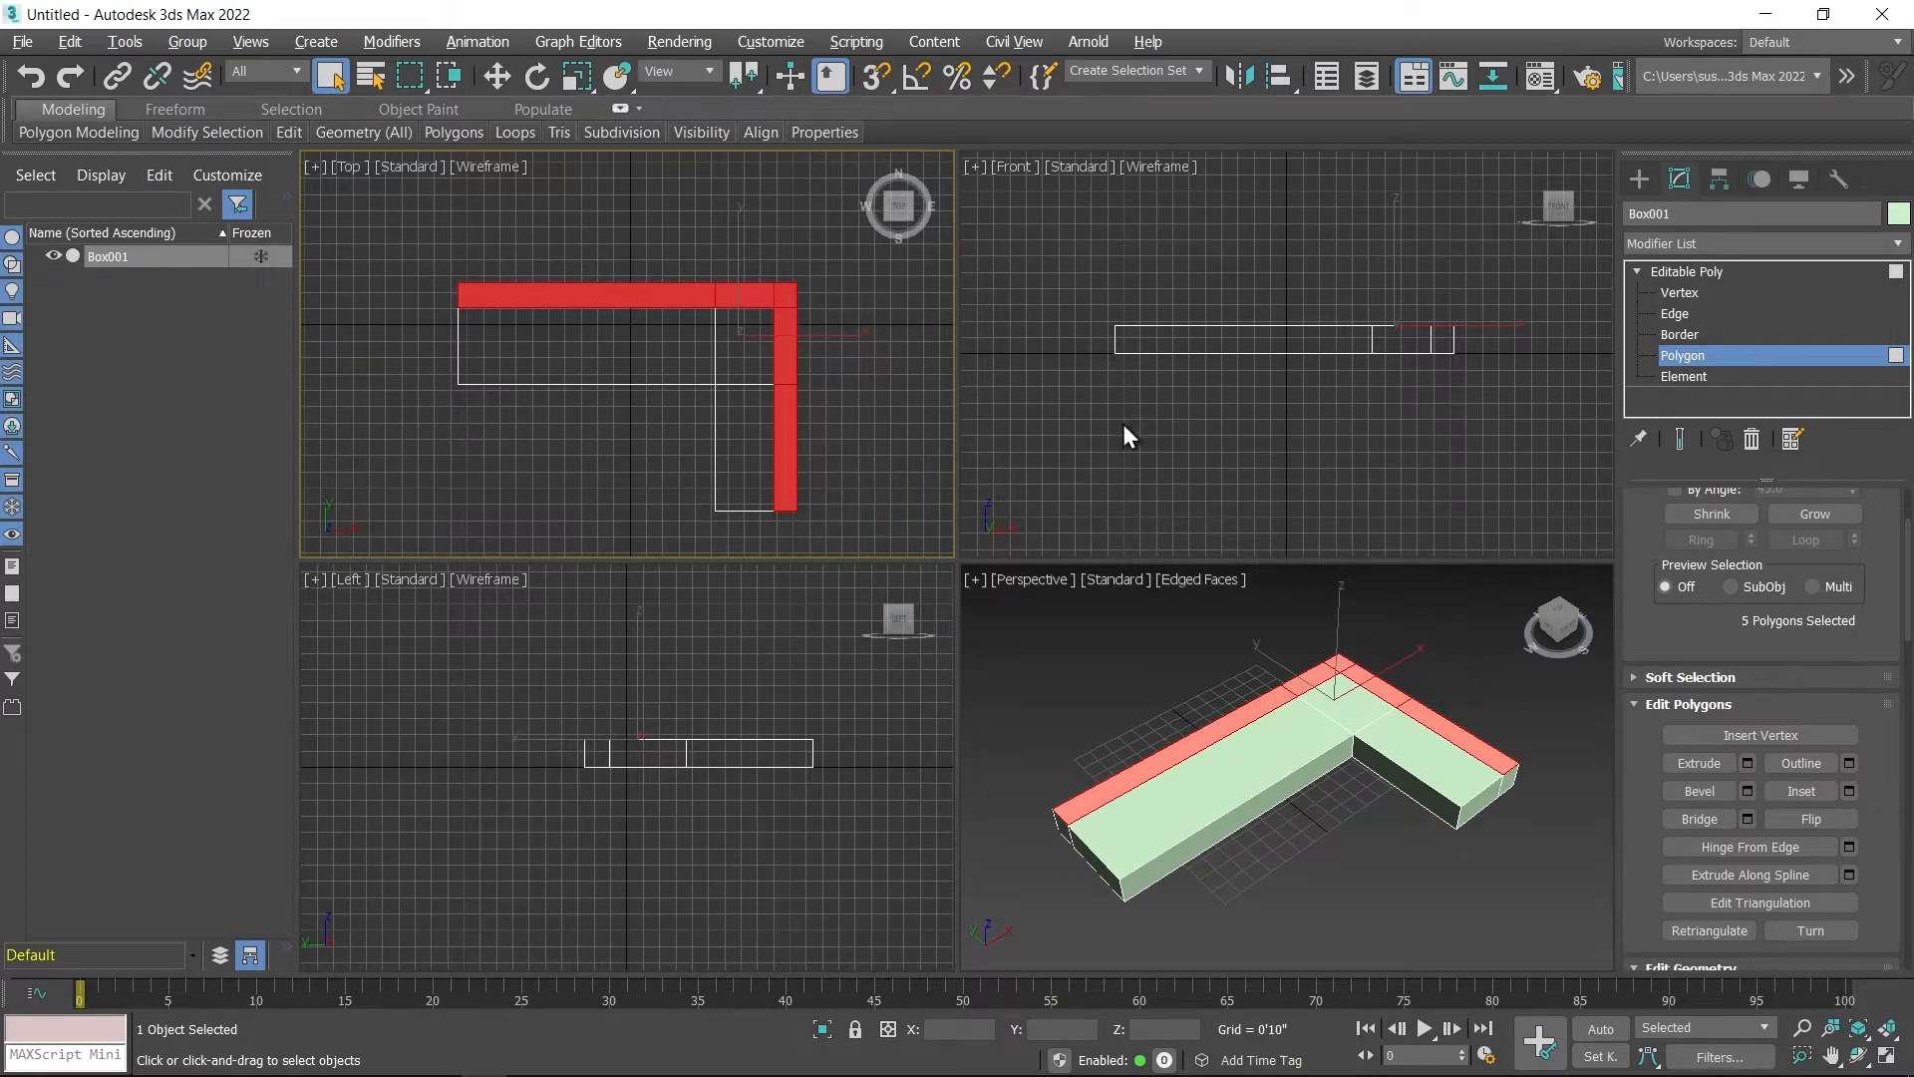
Step: Try to pull the selected strip polygons up as a new extrusion with the Move tool to about Z 4'8", and undo it
{"action": "left_click", "coordinate": [495, 76]}
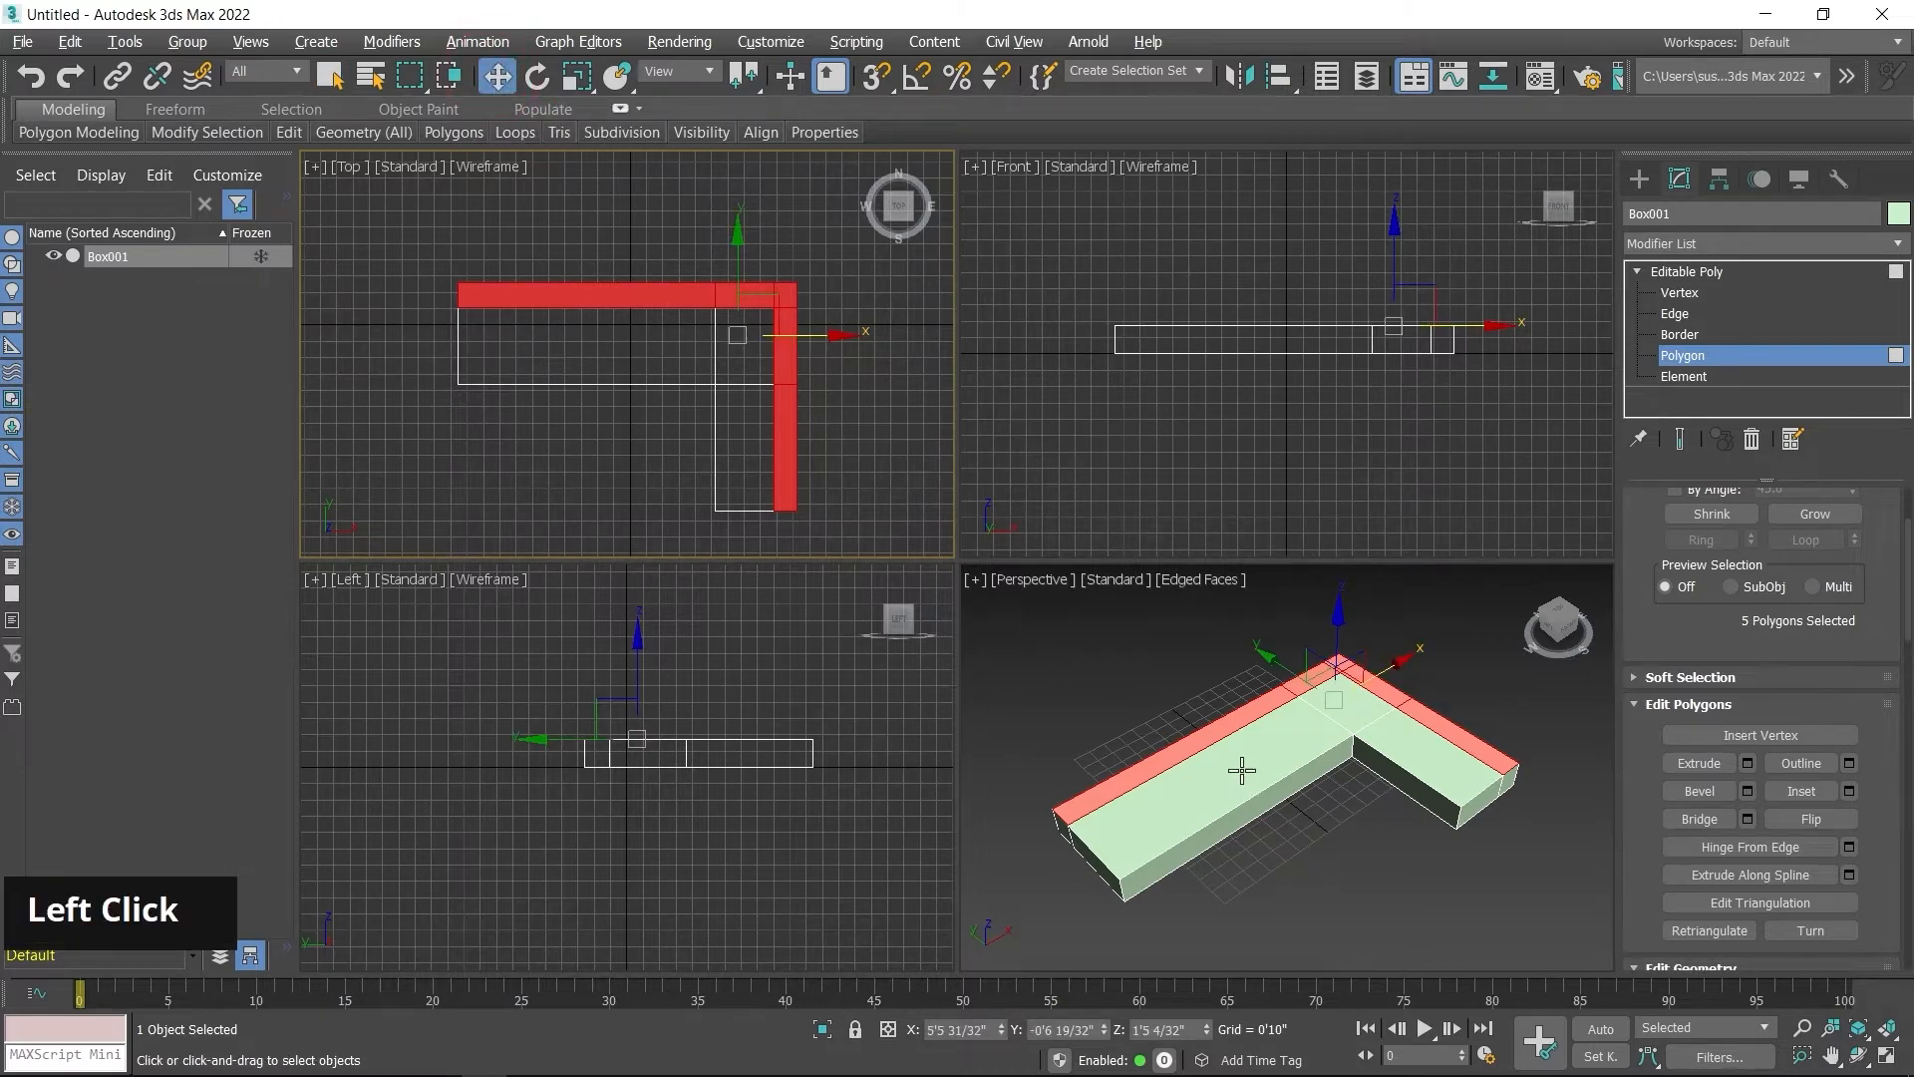
{"action": "middle_click_drag", "start_coordinate": [1282, 824], "coordinate": [1325, 793], "text": "alt"}
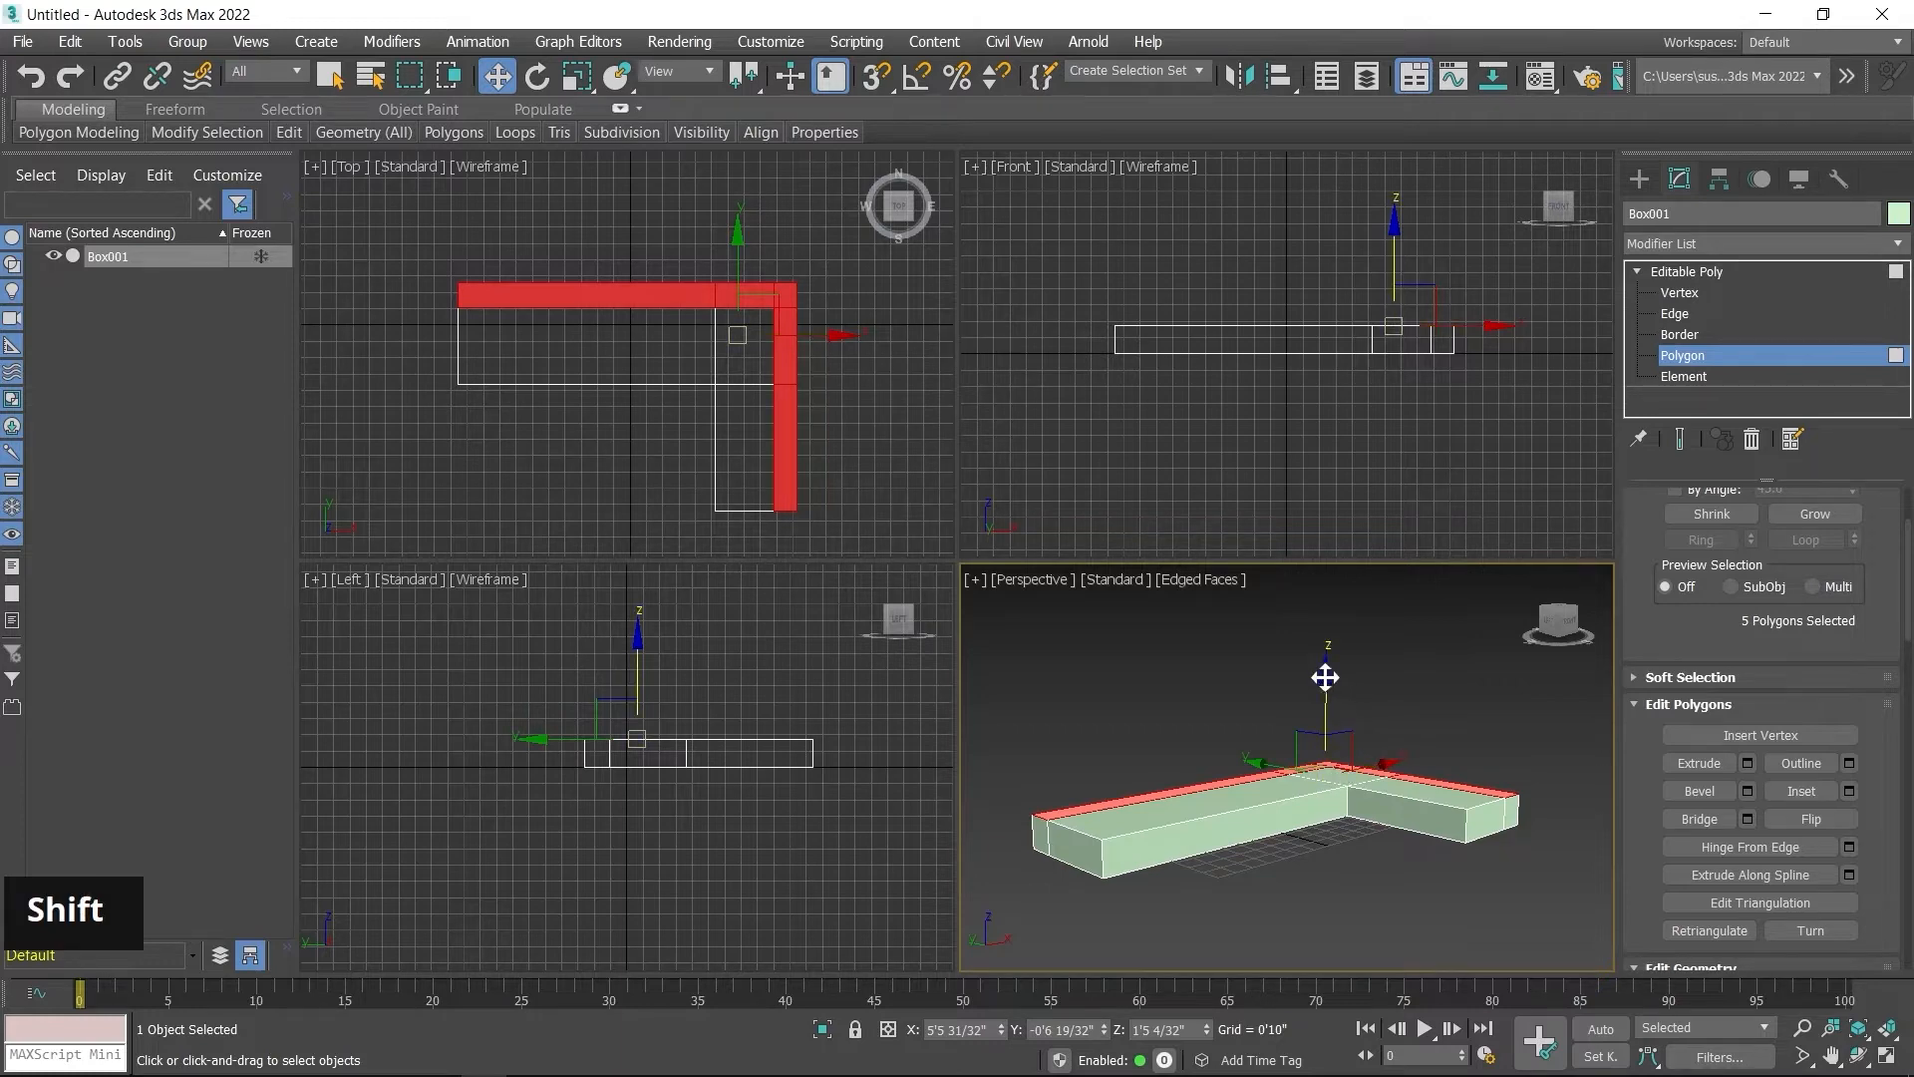
{"action": "left_click_drag", "start_coordinate": [1323, 678], "coordinate": [1330, 611], "text": "shift"}
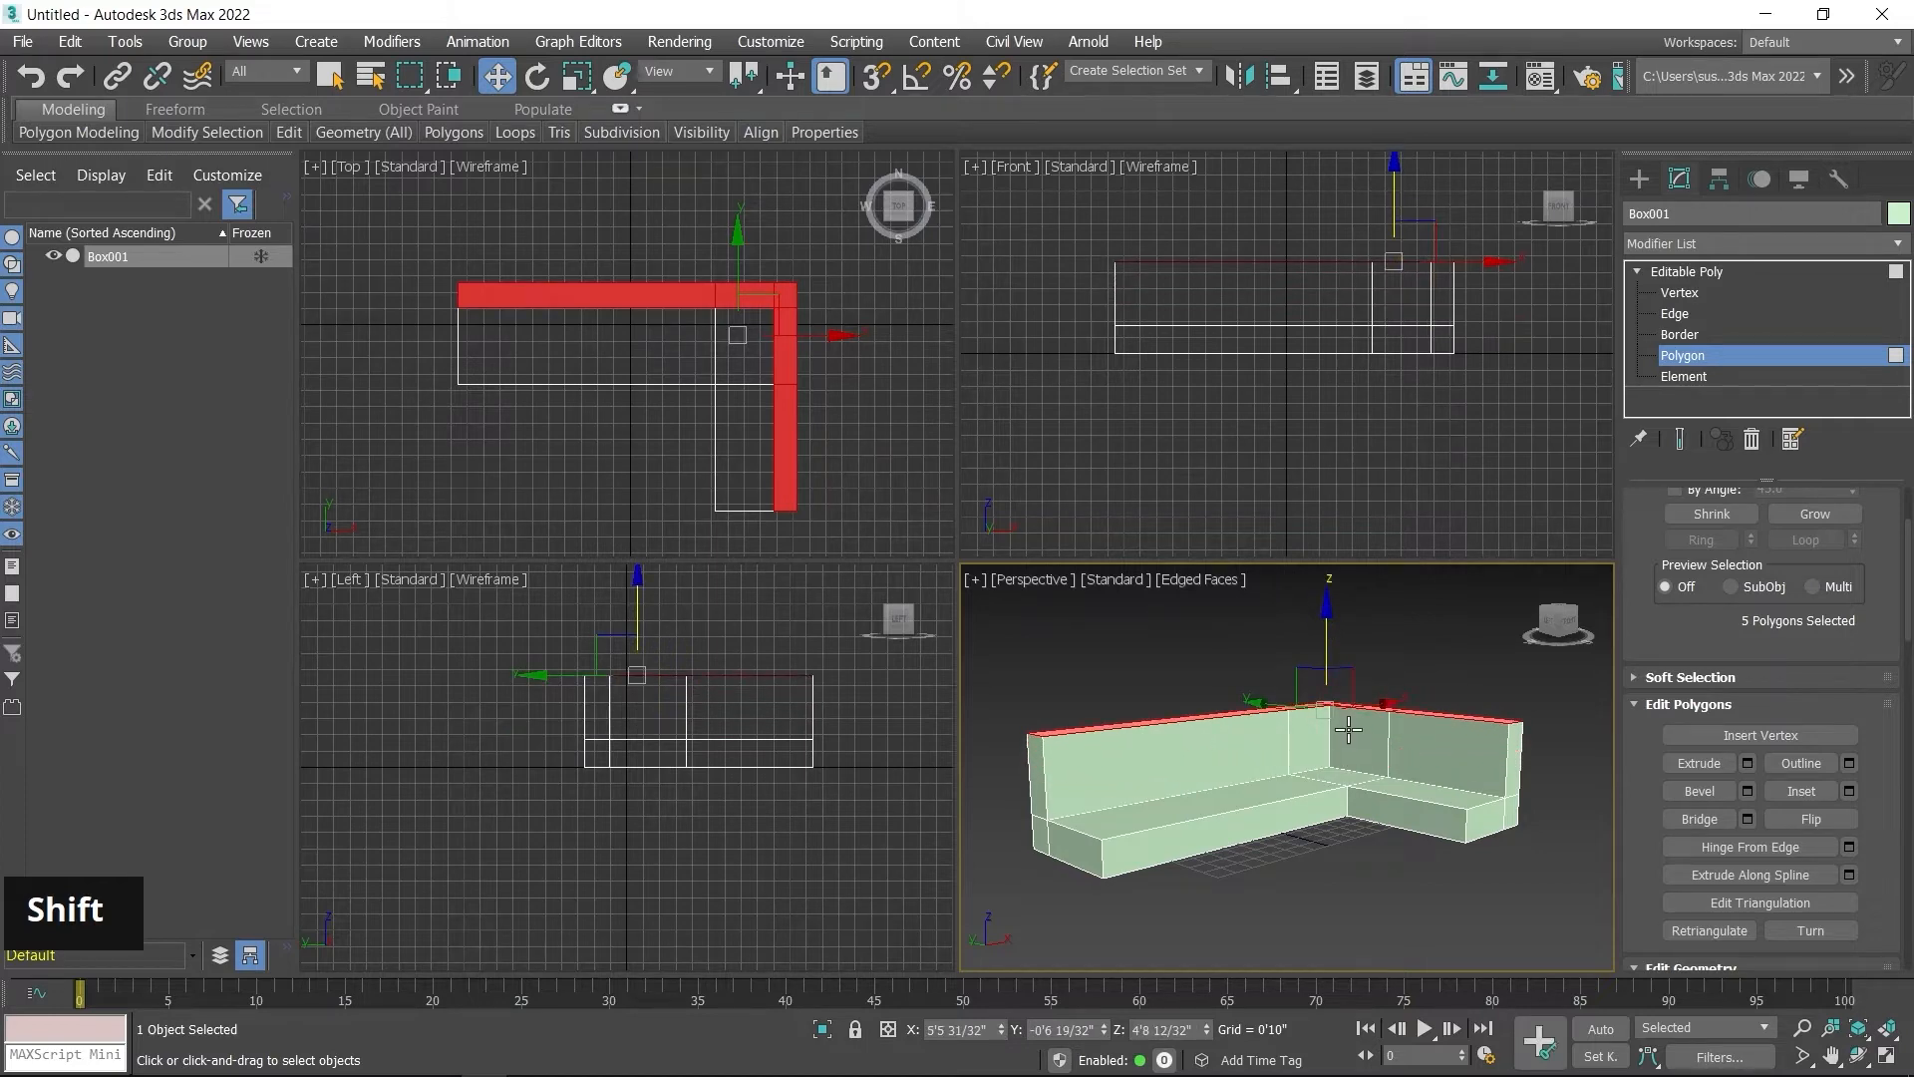
{"action": "key", "text": "ctrl"}
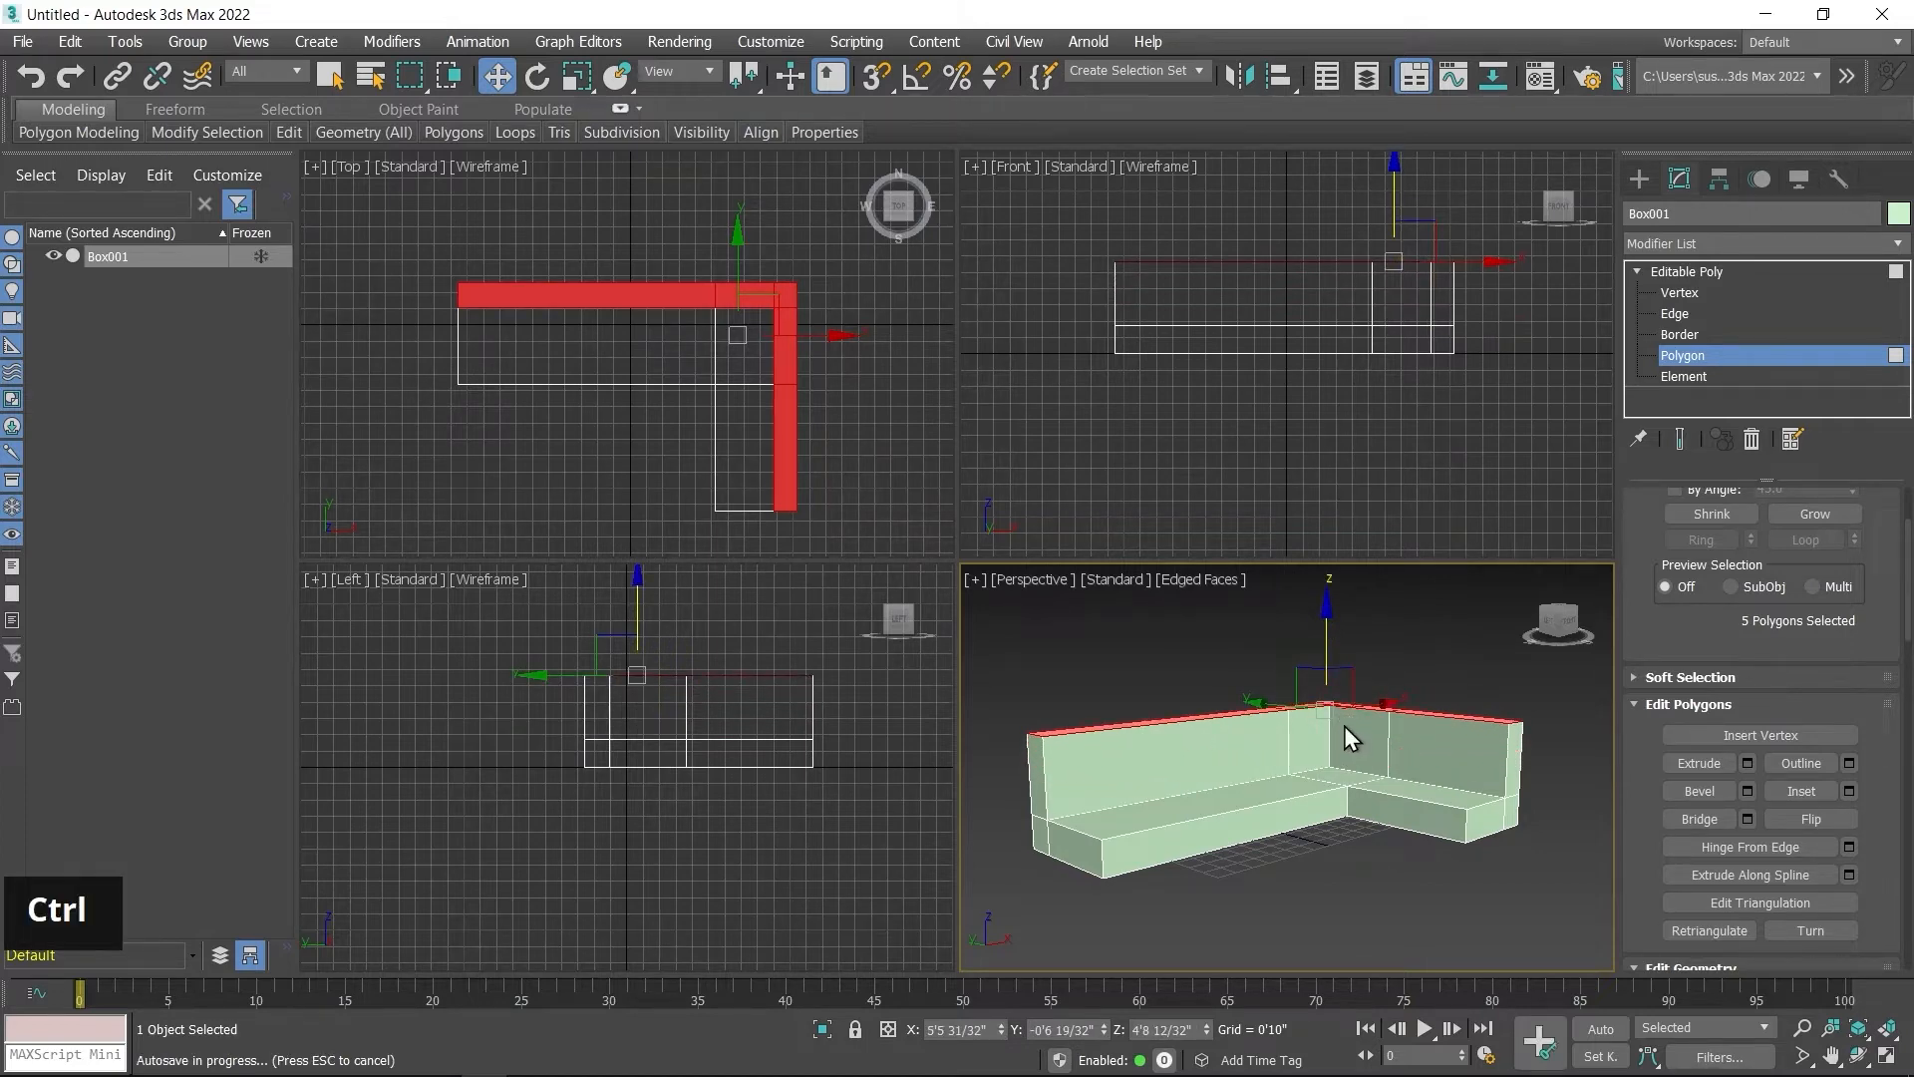
{"action": "key", "text": "ctrl+z"}
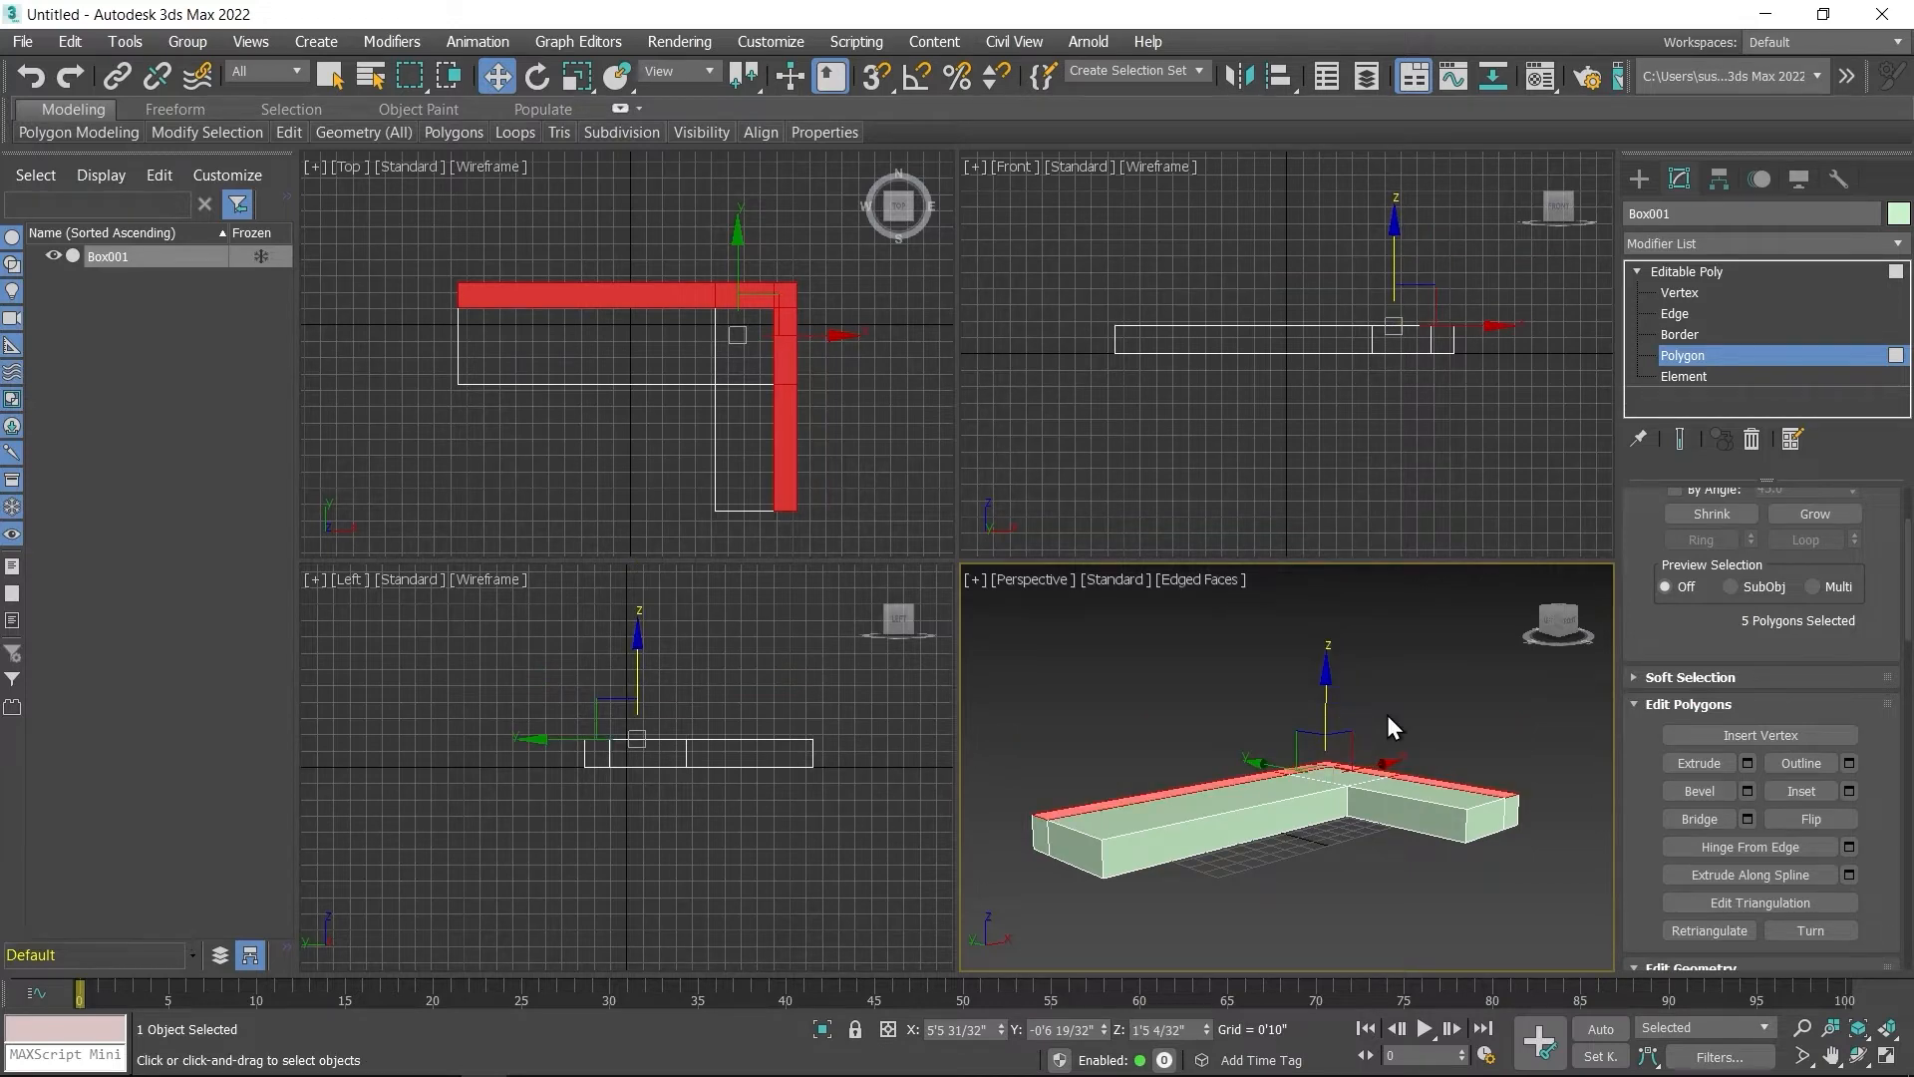
Step: Open the Extrude settings for the selected strip polygons and set the extrusion height to 3'6 29/32"
{"action": "right_click", "coordinate": [1385, 714]}
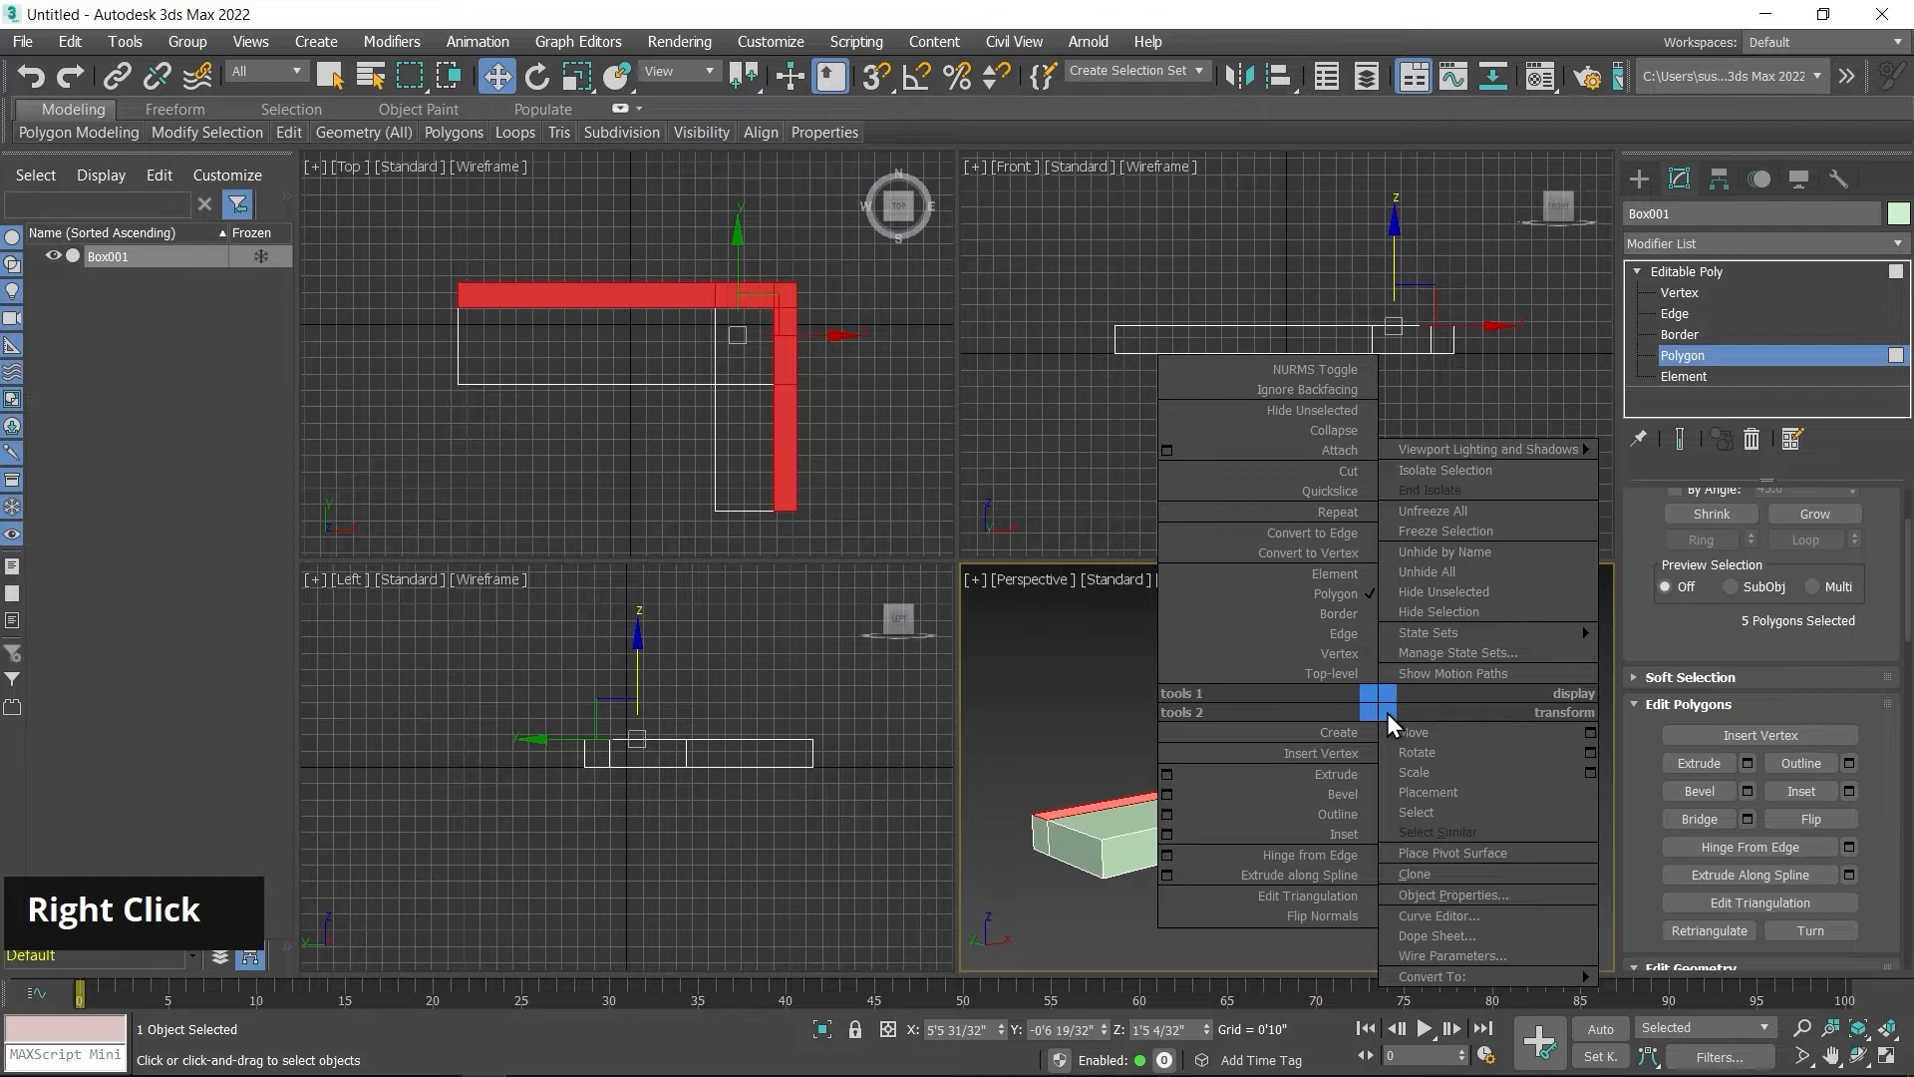
{"action": "left_click", "coordinate": [1166, 775]}
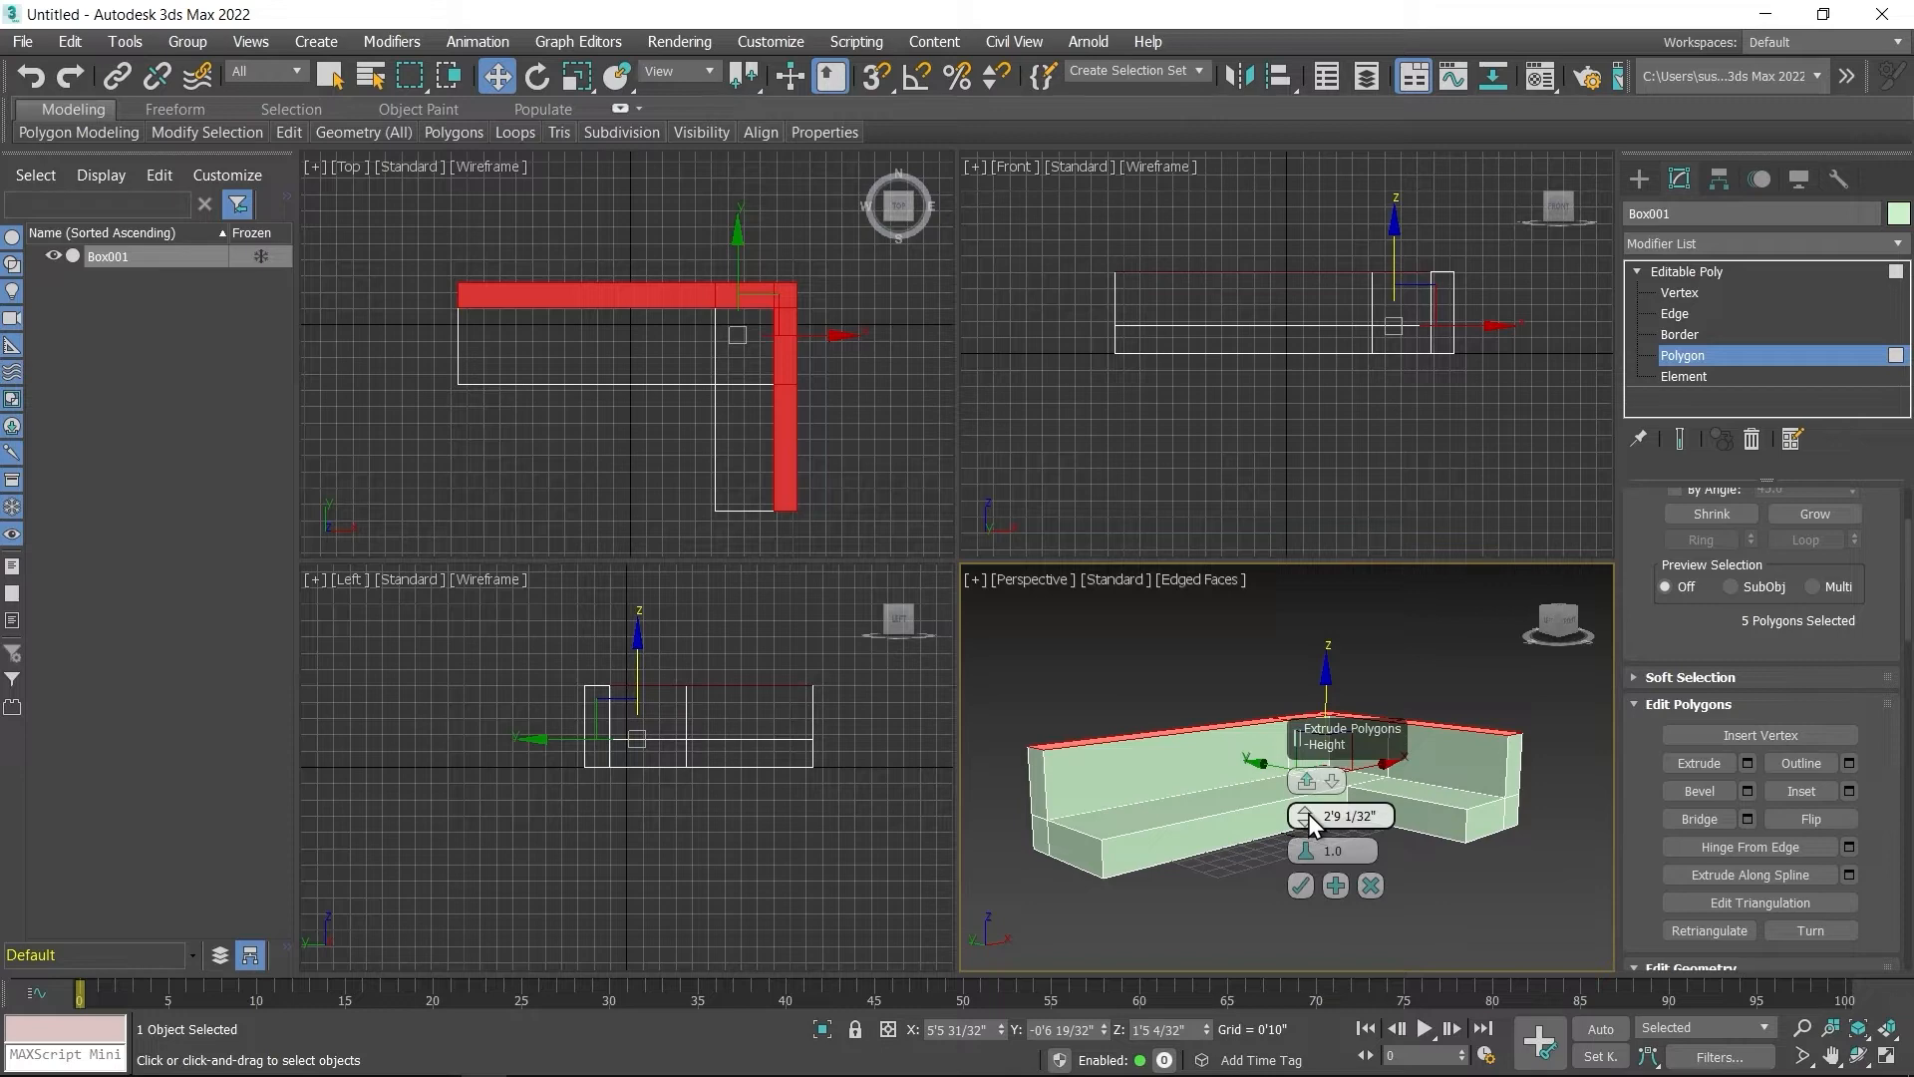
{"action": "mouse_move", "coordinate": [1308, 813]}
{"action": "left_mouse_down"}
{"action": "mouse_move", "coordinate": [1310, 718]}
{"action": "mouse_move", "coordinate": [1308, 783]}
{"action": "left_mouse_up"}
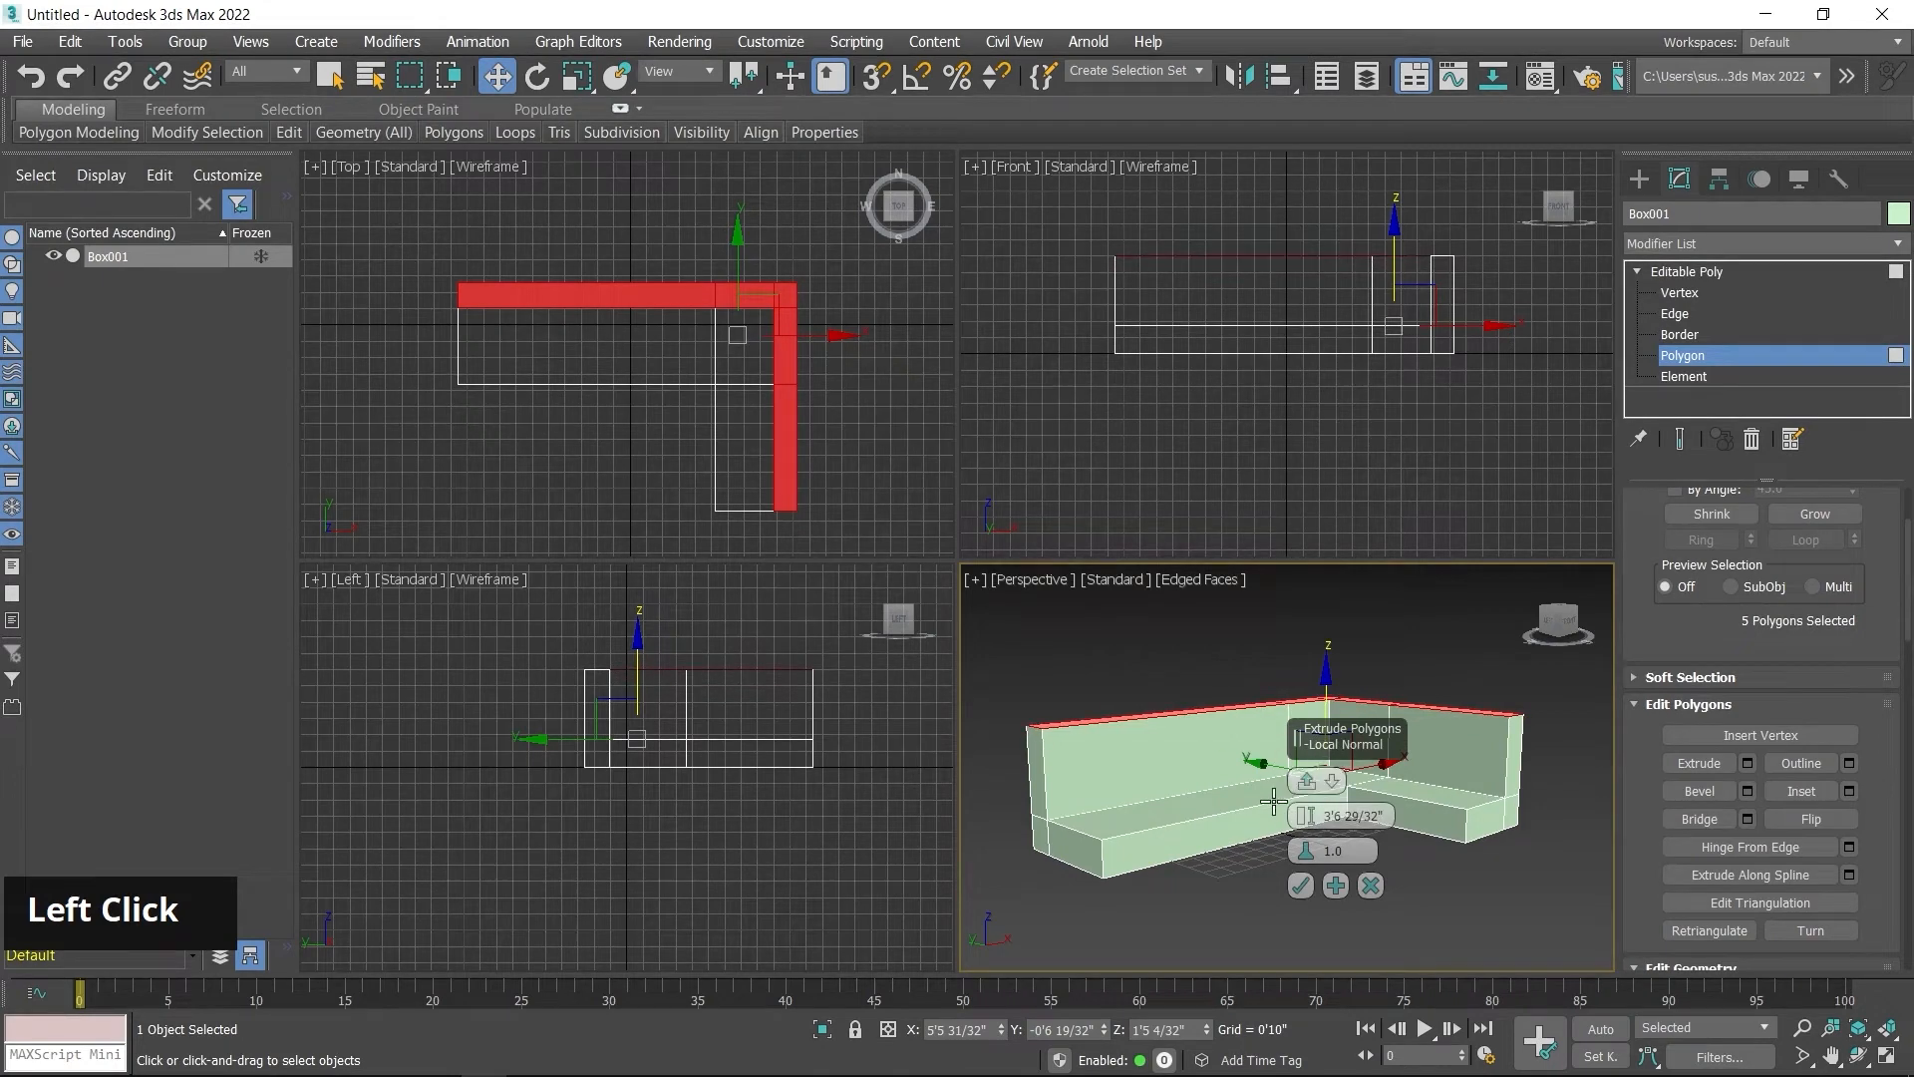
{"action": "left_click", "coordinate": [1258, 863]}
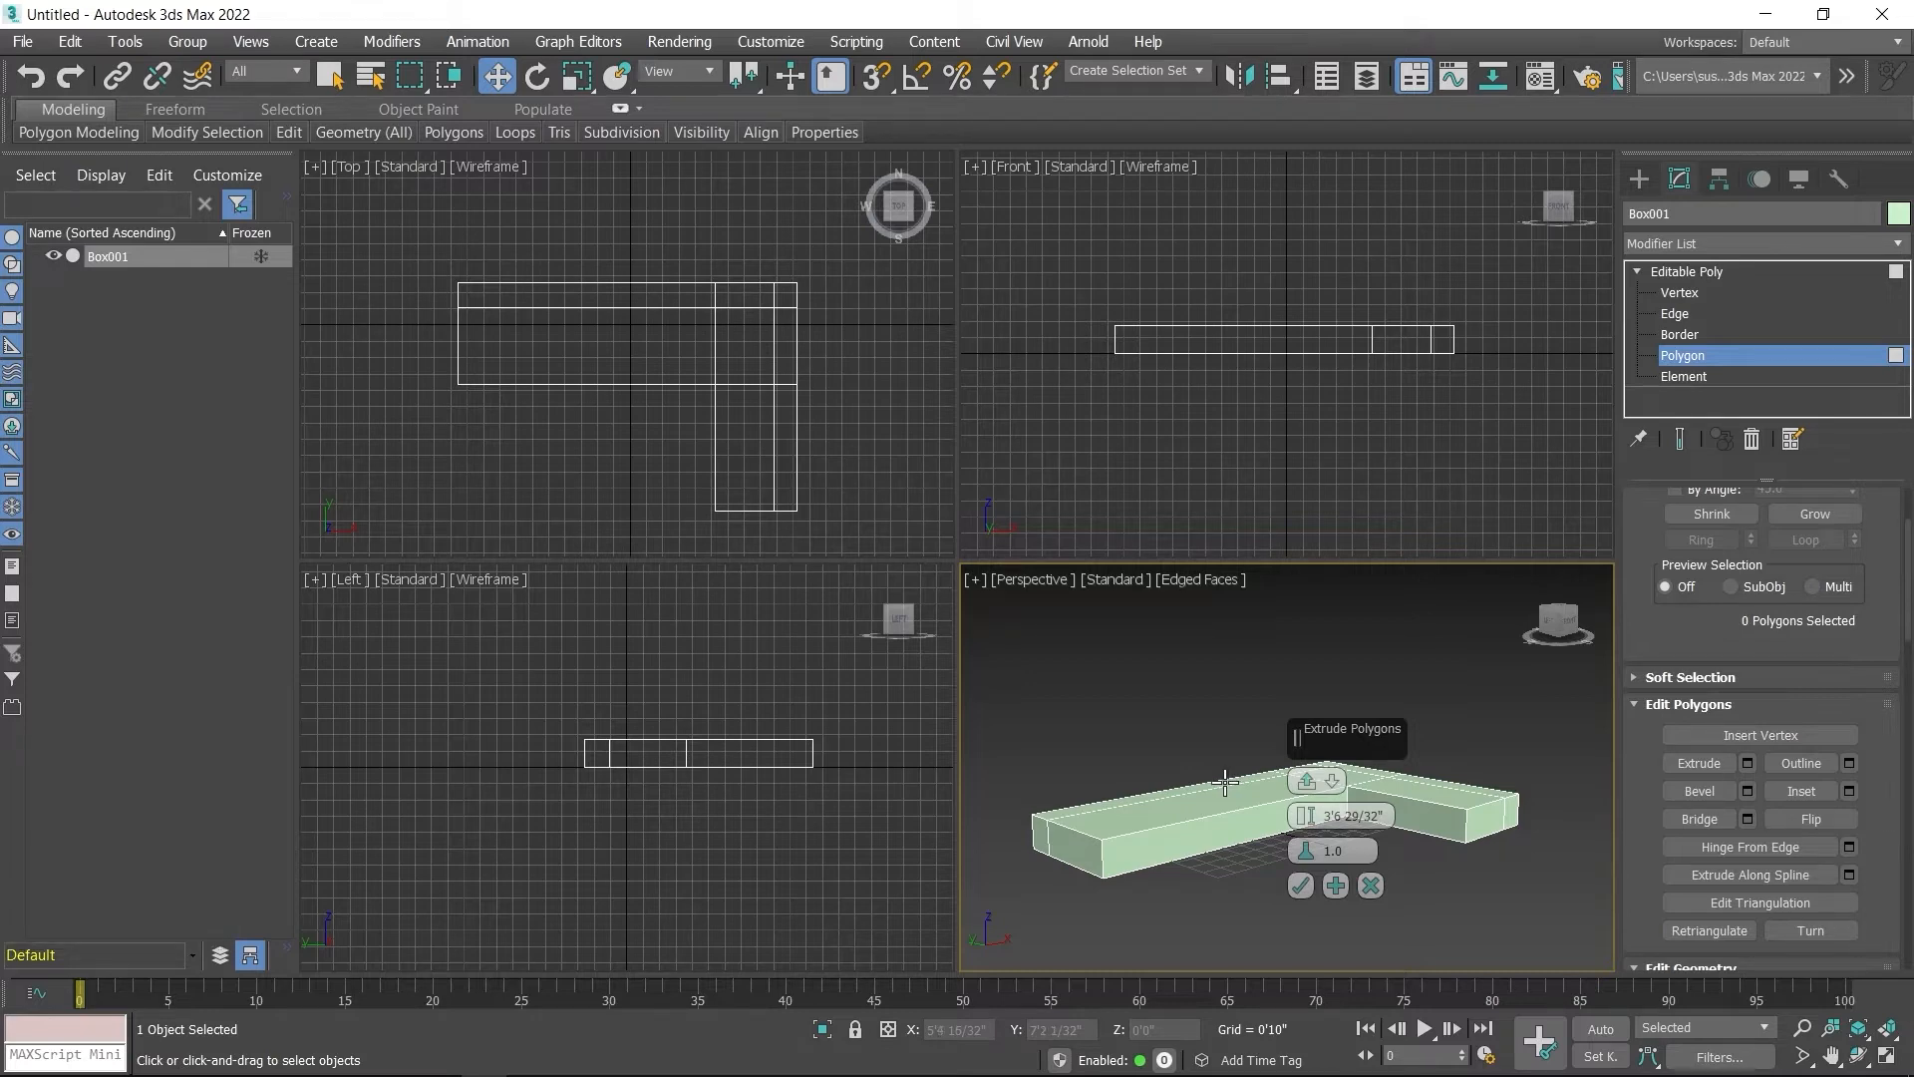
Step: Reselect the five top polygons of the L-shaped outer strip and apply the extrusion at height 3'6 29/32"
{"action": "left_click", "coordinate": [632, 291], "text": "ctrl"}
{"action": "left_click", "coordinate": [759, 293], "text": "ctrl"}
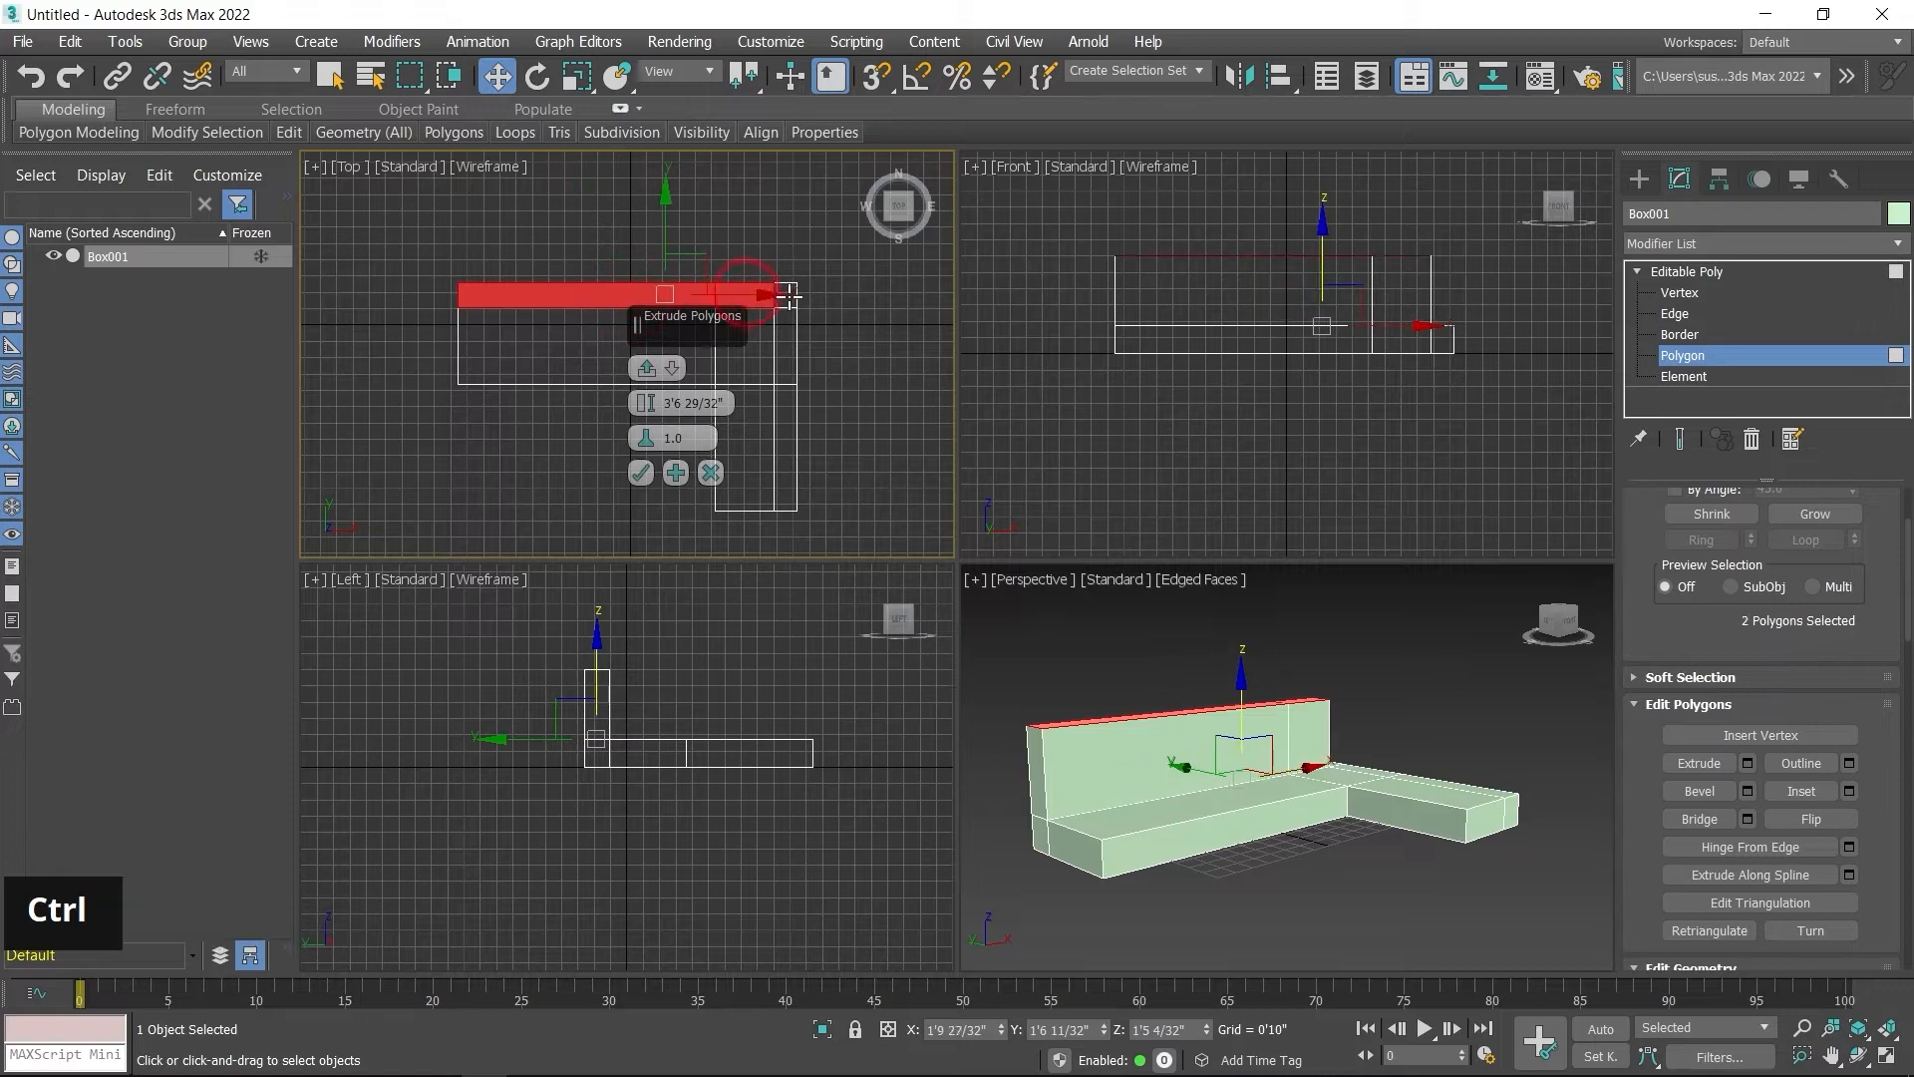
{"action": "left_click", "coordinate": [788, 295], "text": "ctrl"}
{"action": "left_click", "coordinate": [787, 360], "text": "ctrl"}
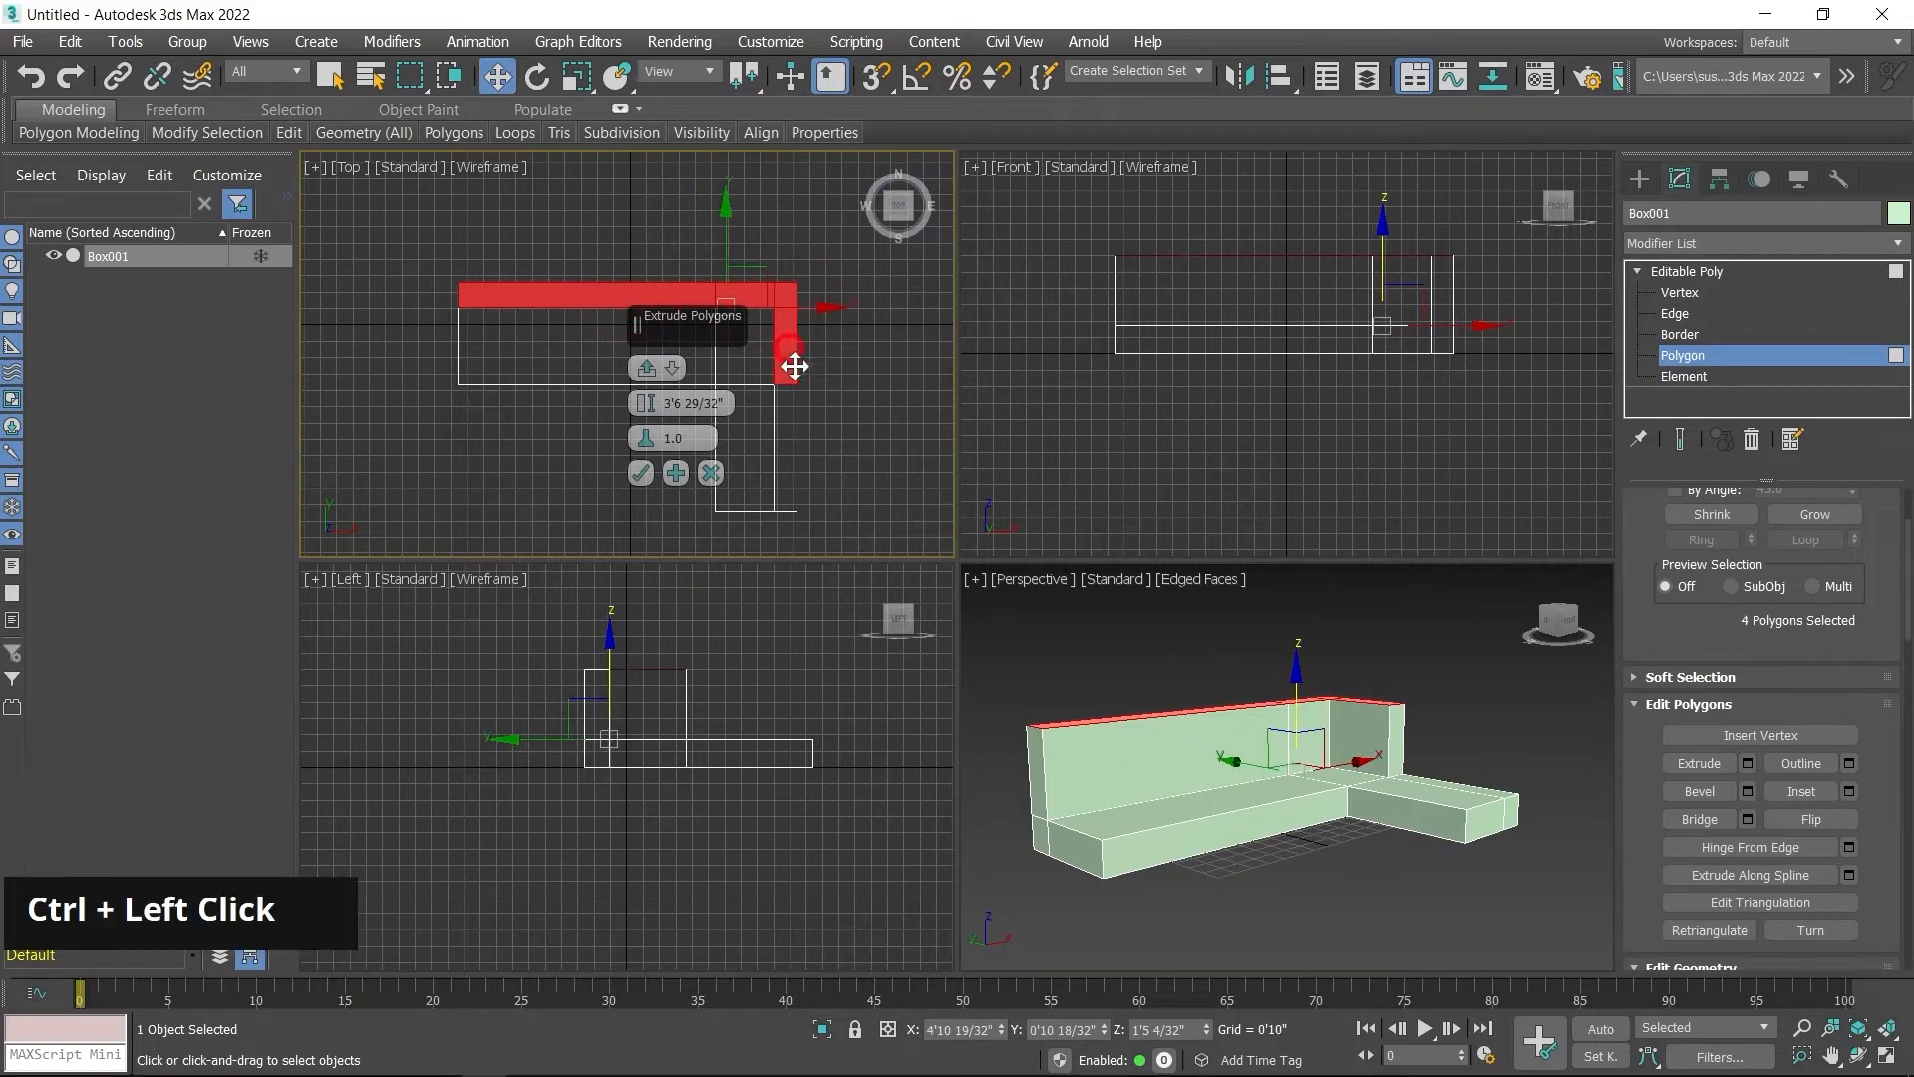
{"action": "left_click", "coordinate": [774, 443], "text": "ctrl"}
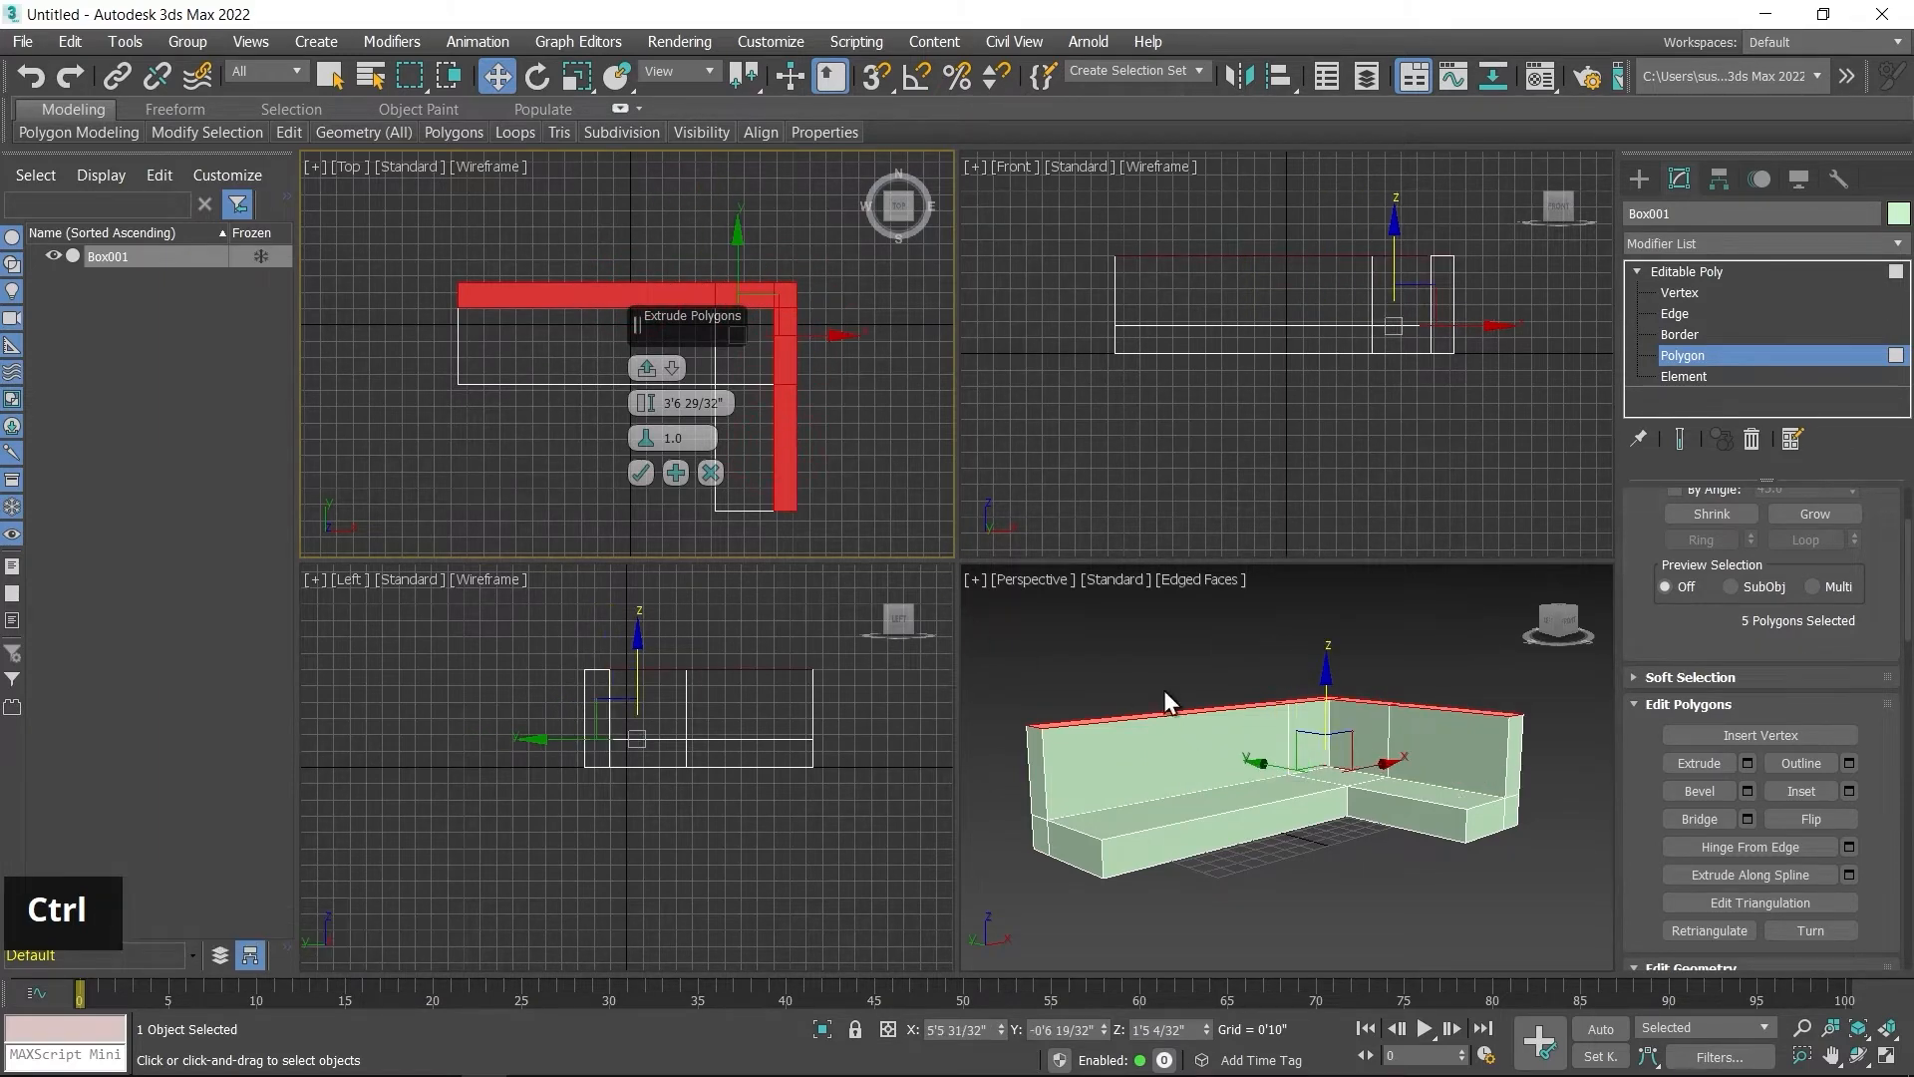
{"action": "left_click", "coordinate": [639, 475]}
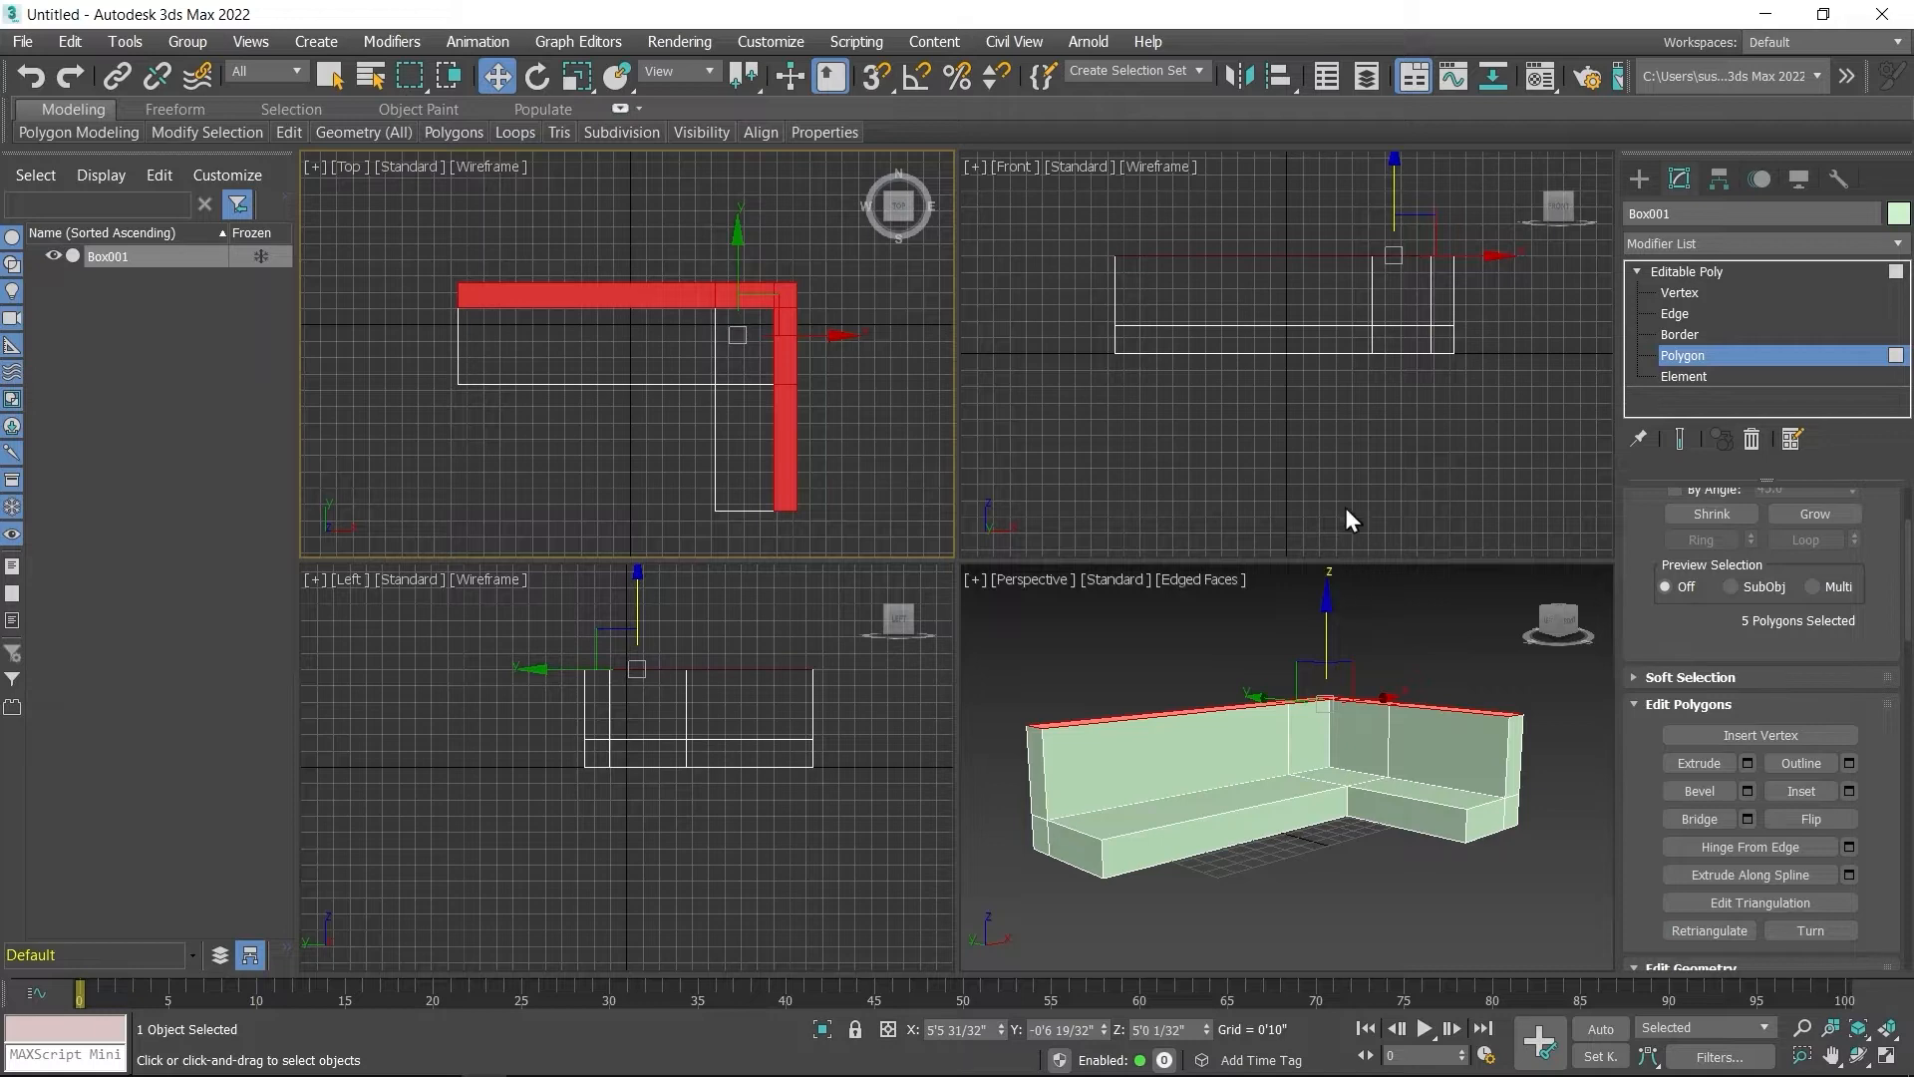
Step: Lower the backrest's top polygons slightly in the Front viewport to a height of about 4'10" and clear the selection
{"action": "middle_click_drag", "start_coordinate": [1364, 341], "coordinate": [1348, 425]}
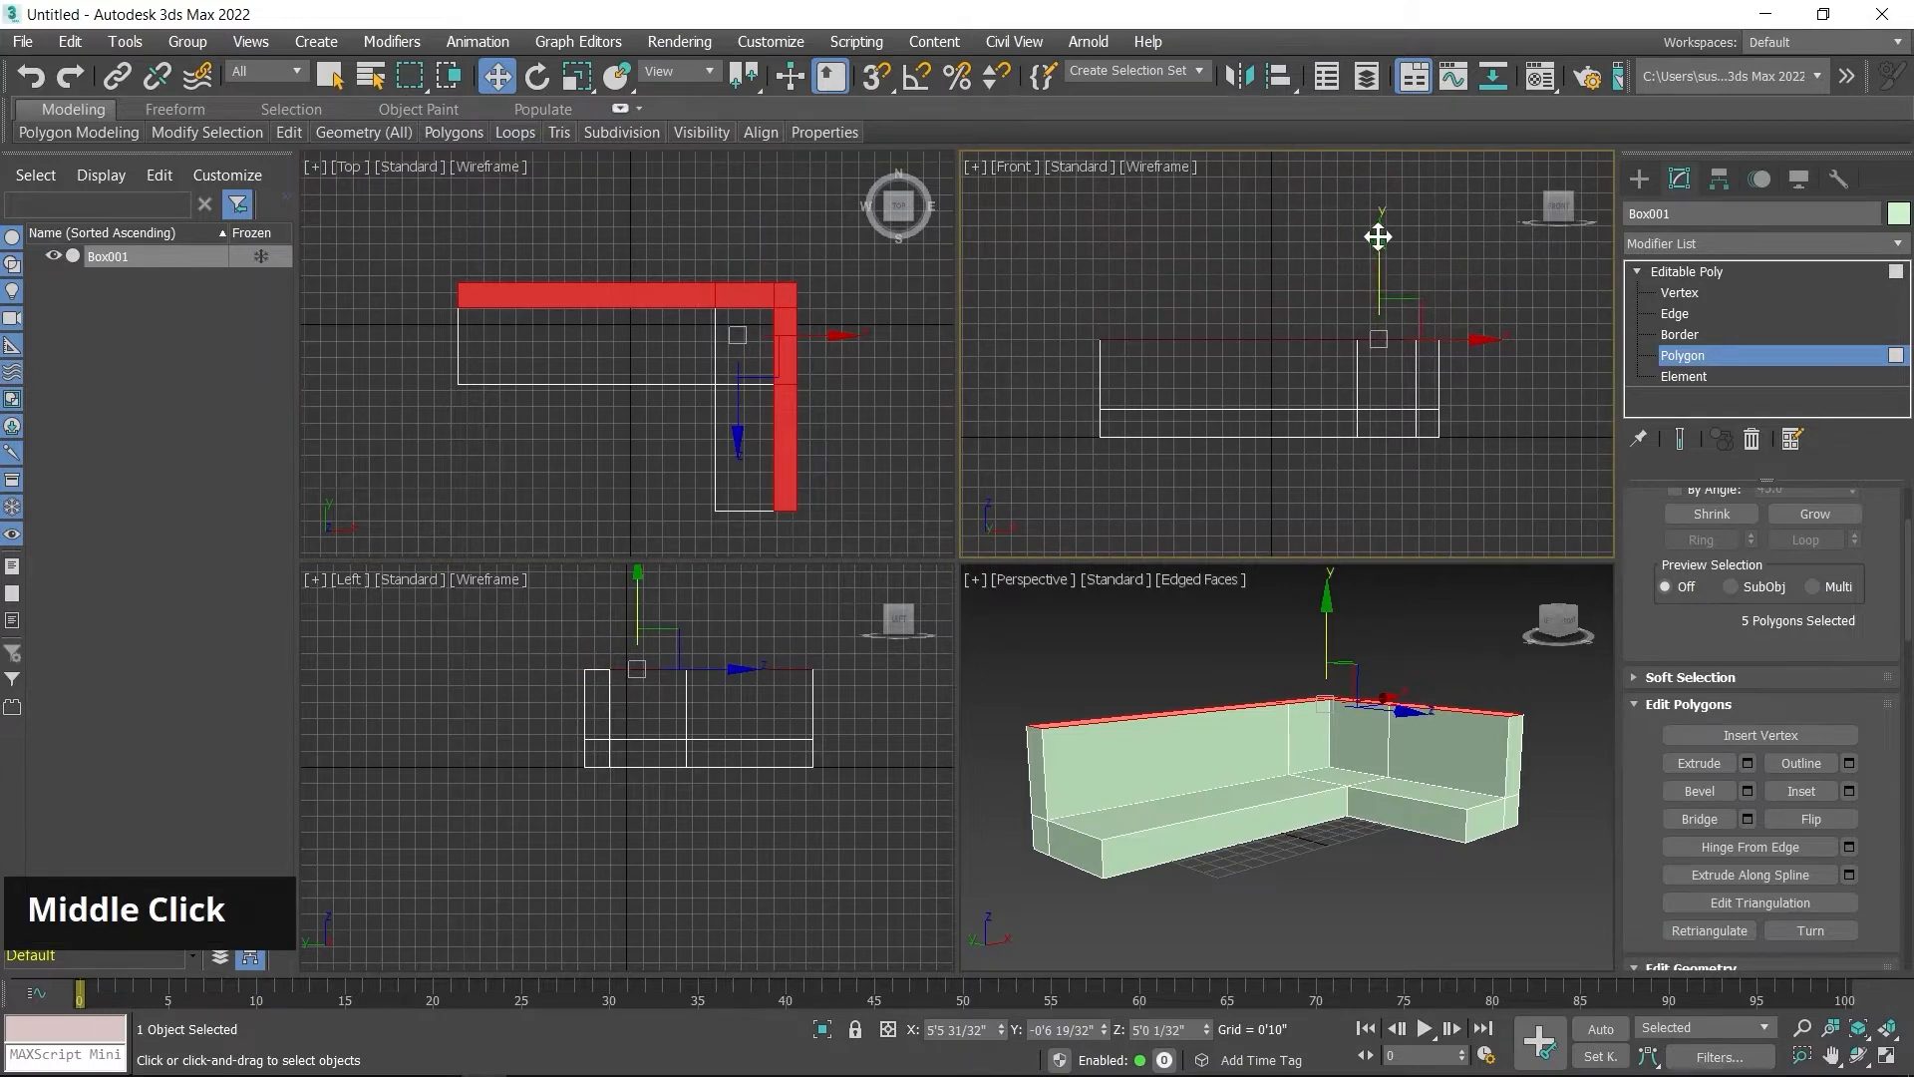
{"action": "left_click_drag", "start_coordinate": [1378, 236], "coordinate": [1374, 257]}
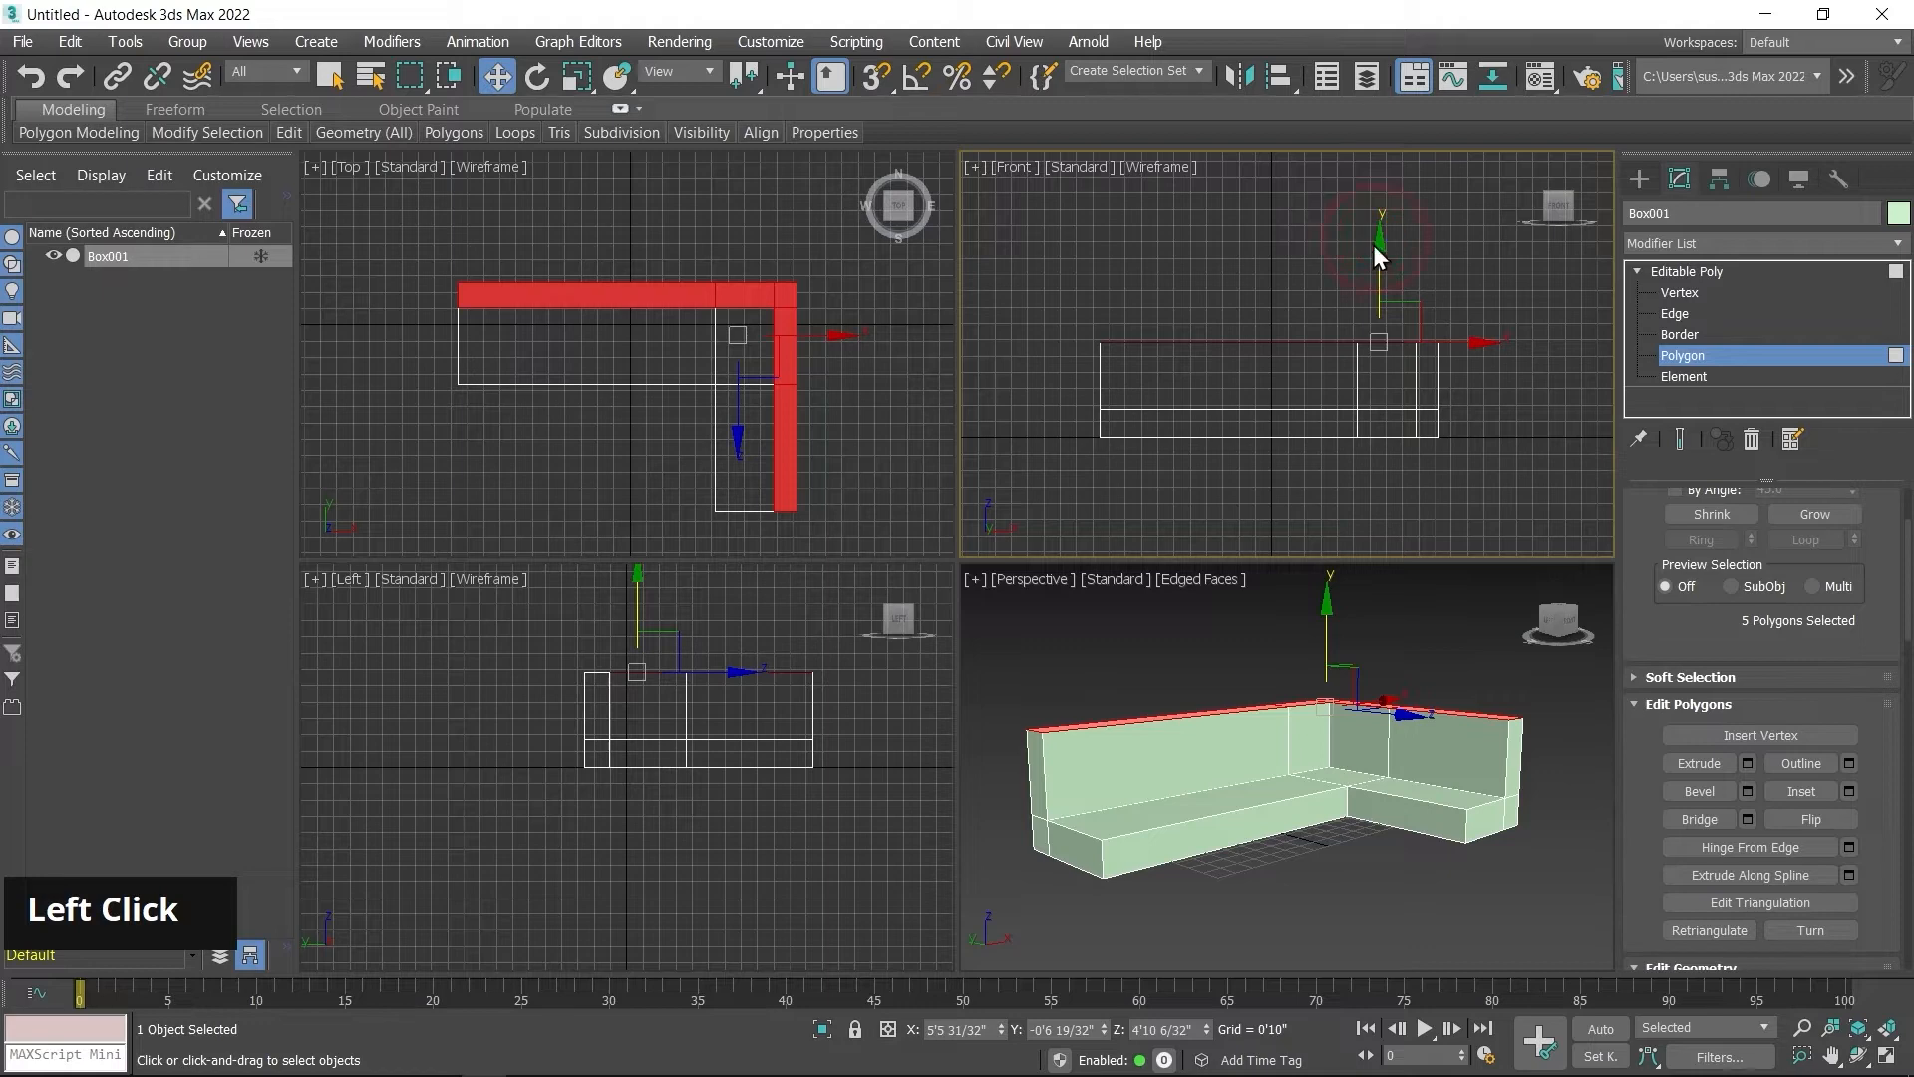
{"action": "left_click", "coordinate": [1258, 269]}
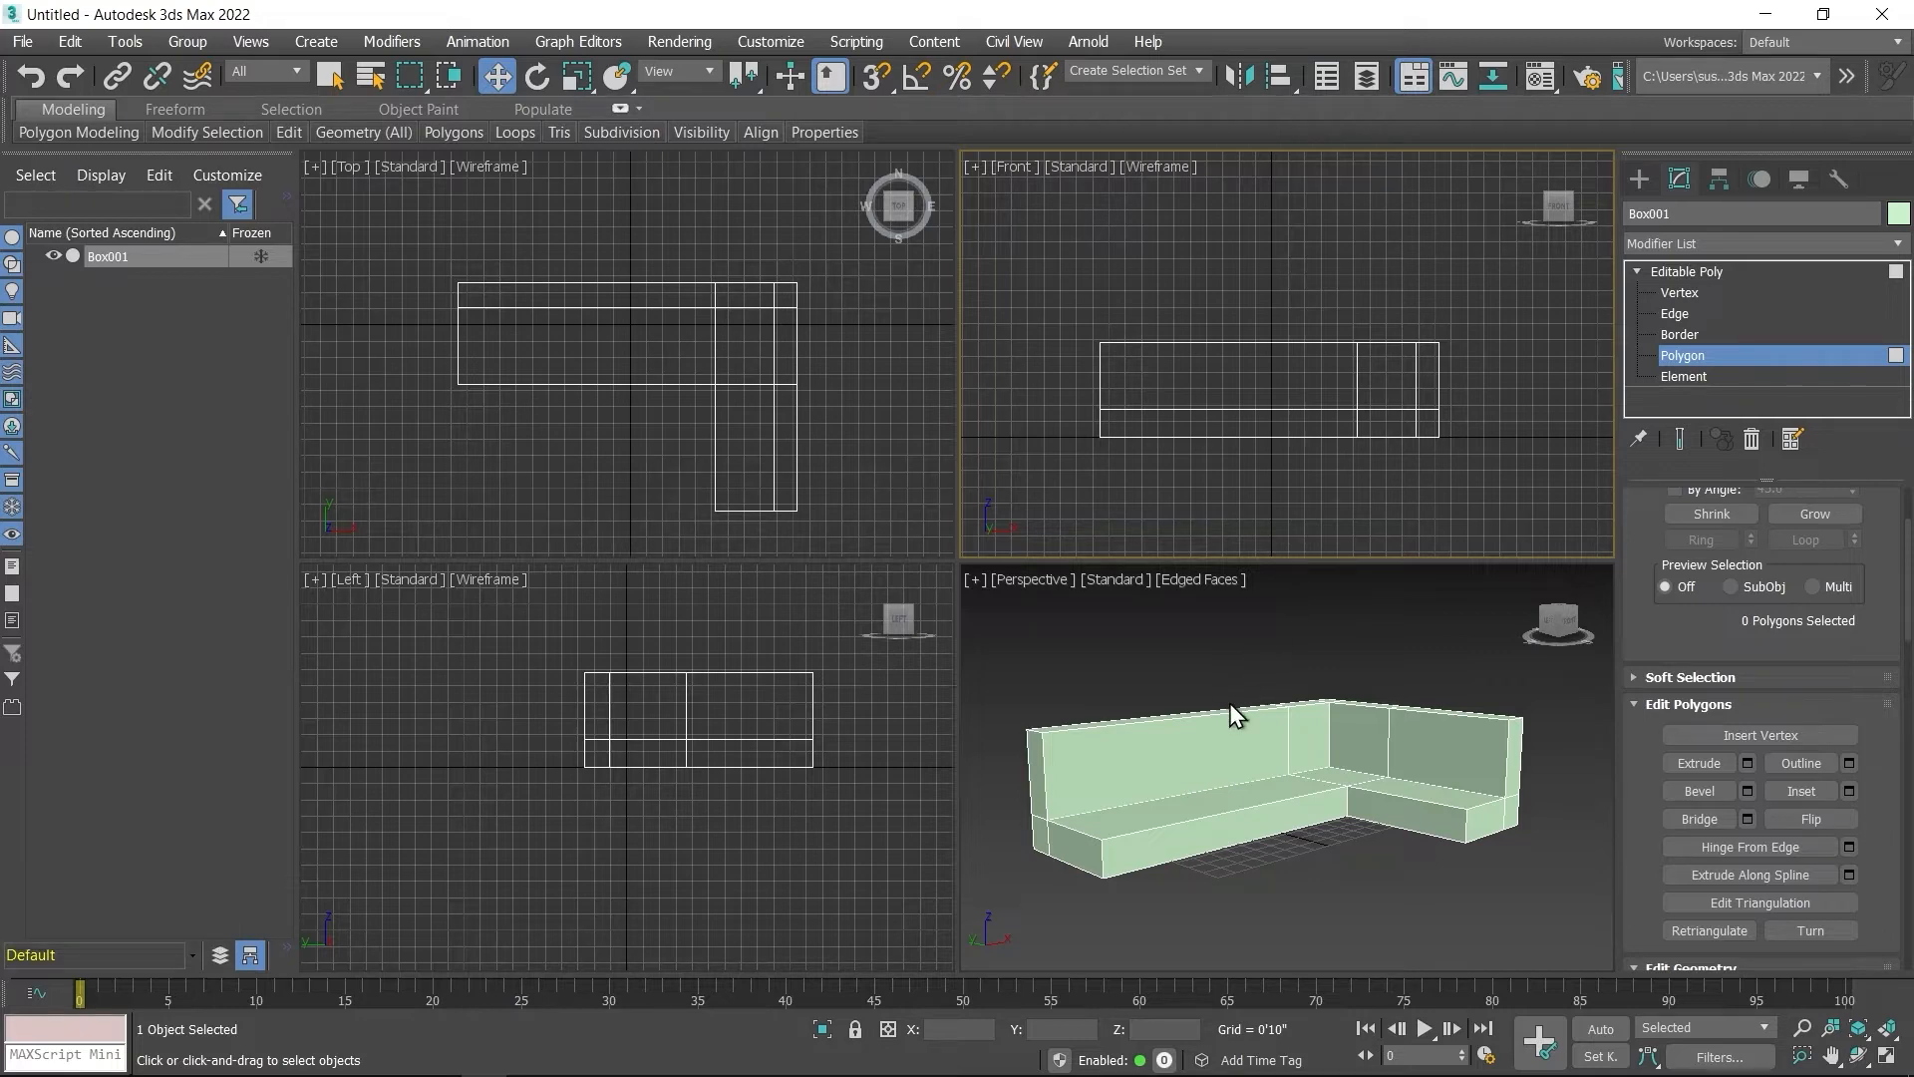
Step: Lower the backrest's top vertices in the Front viewport to a height of about 4'7 24/32" and return to object level
{"action": "left_click", "coordinate": [1680, 293]}
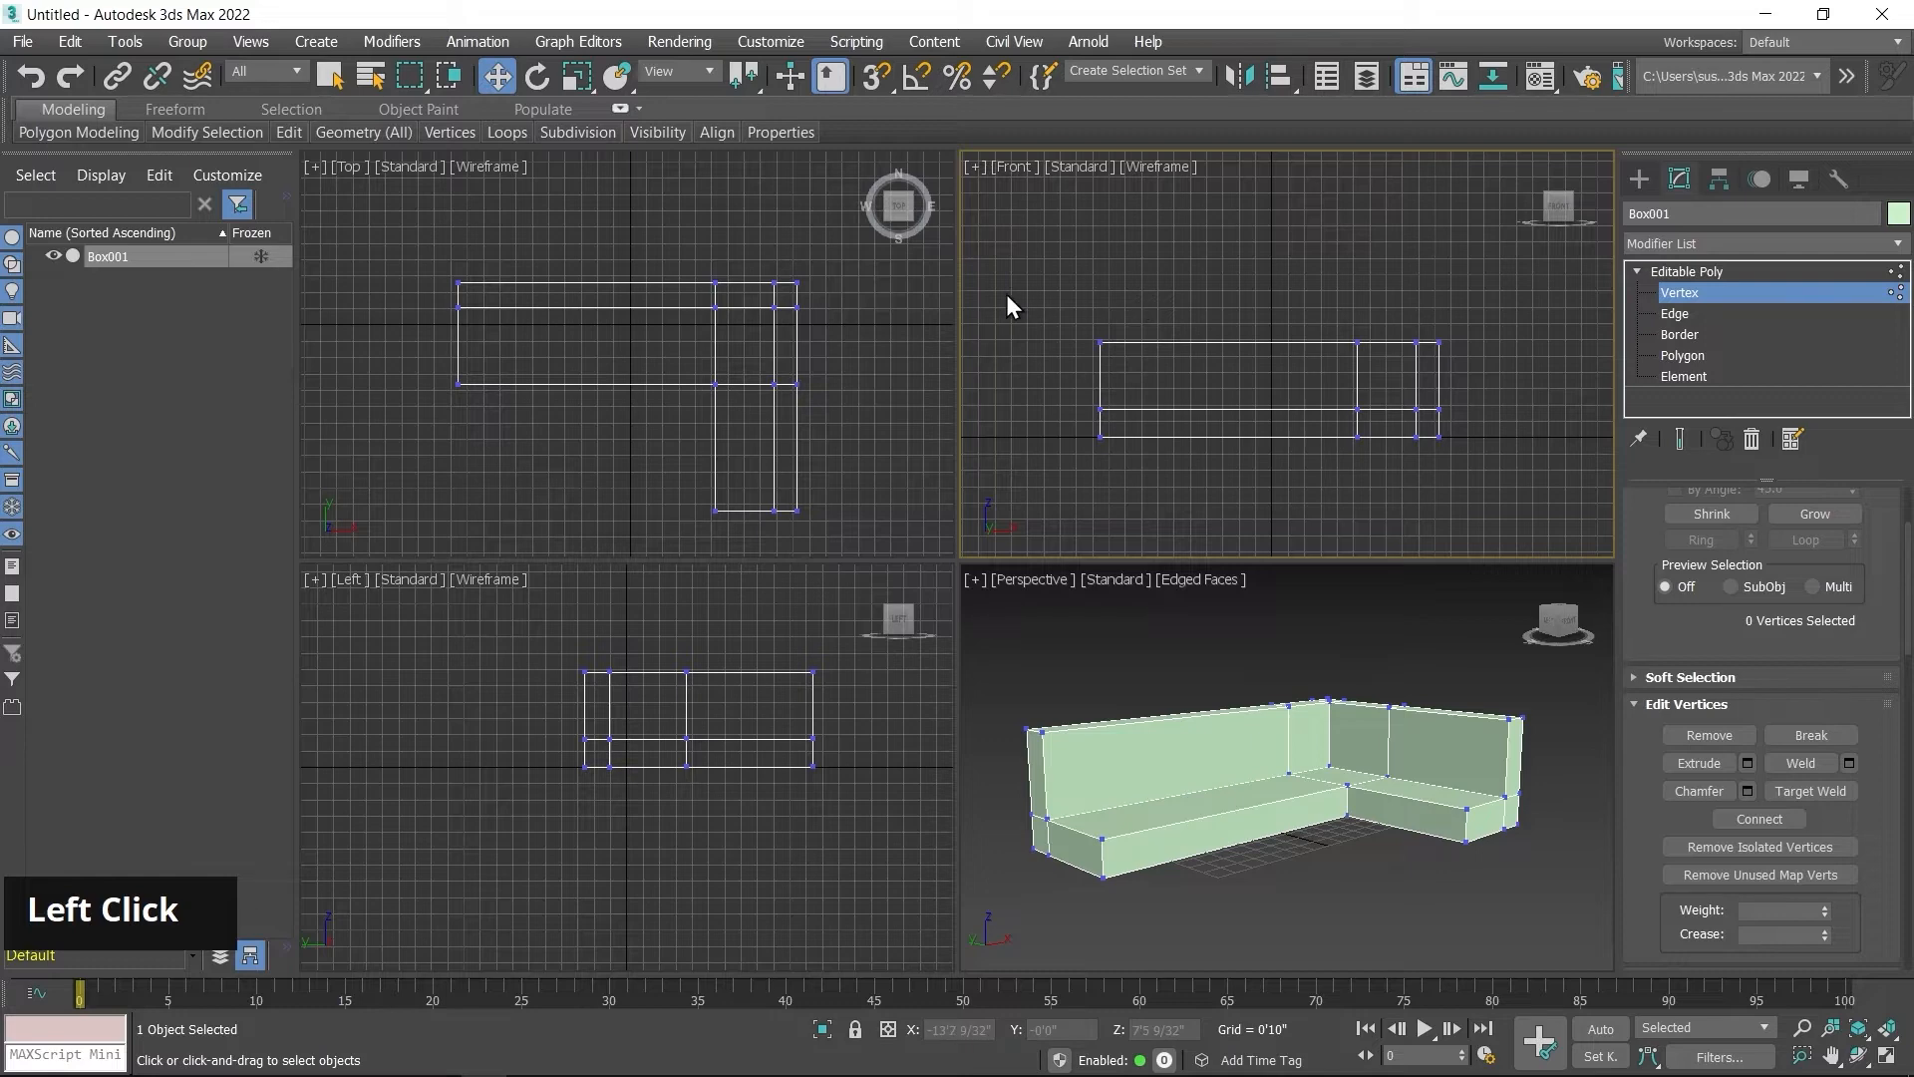
{"action": "left_click_drag", "start_coordinate": [1481, 361], "coordinate": [1405, 324]}
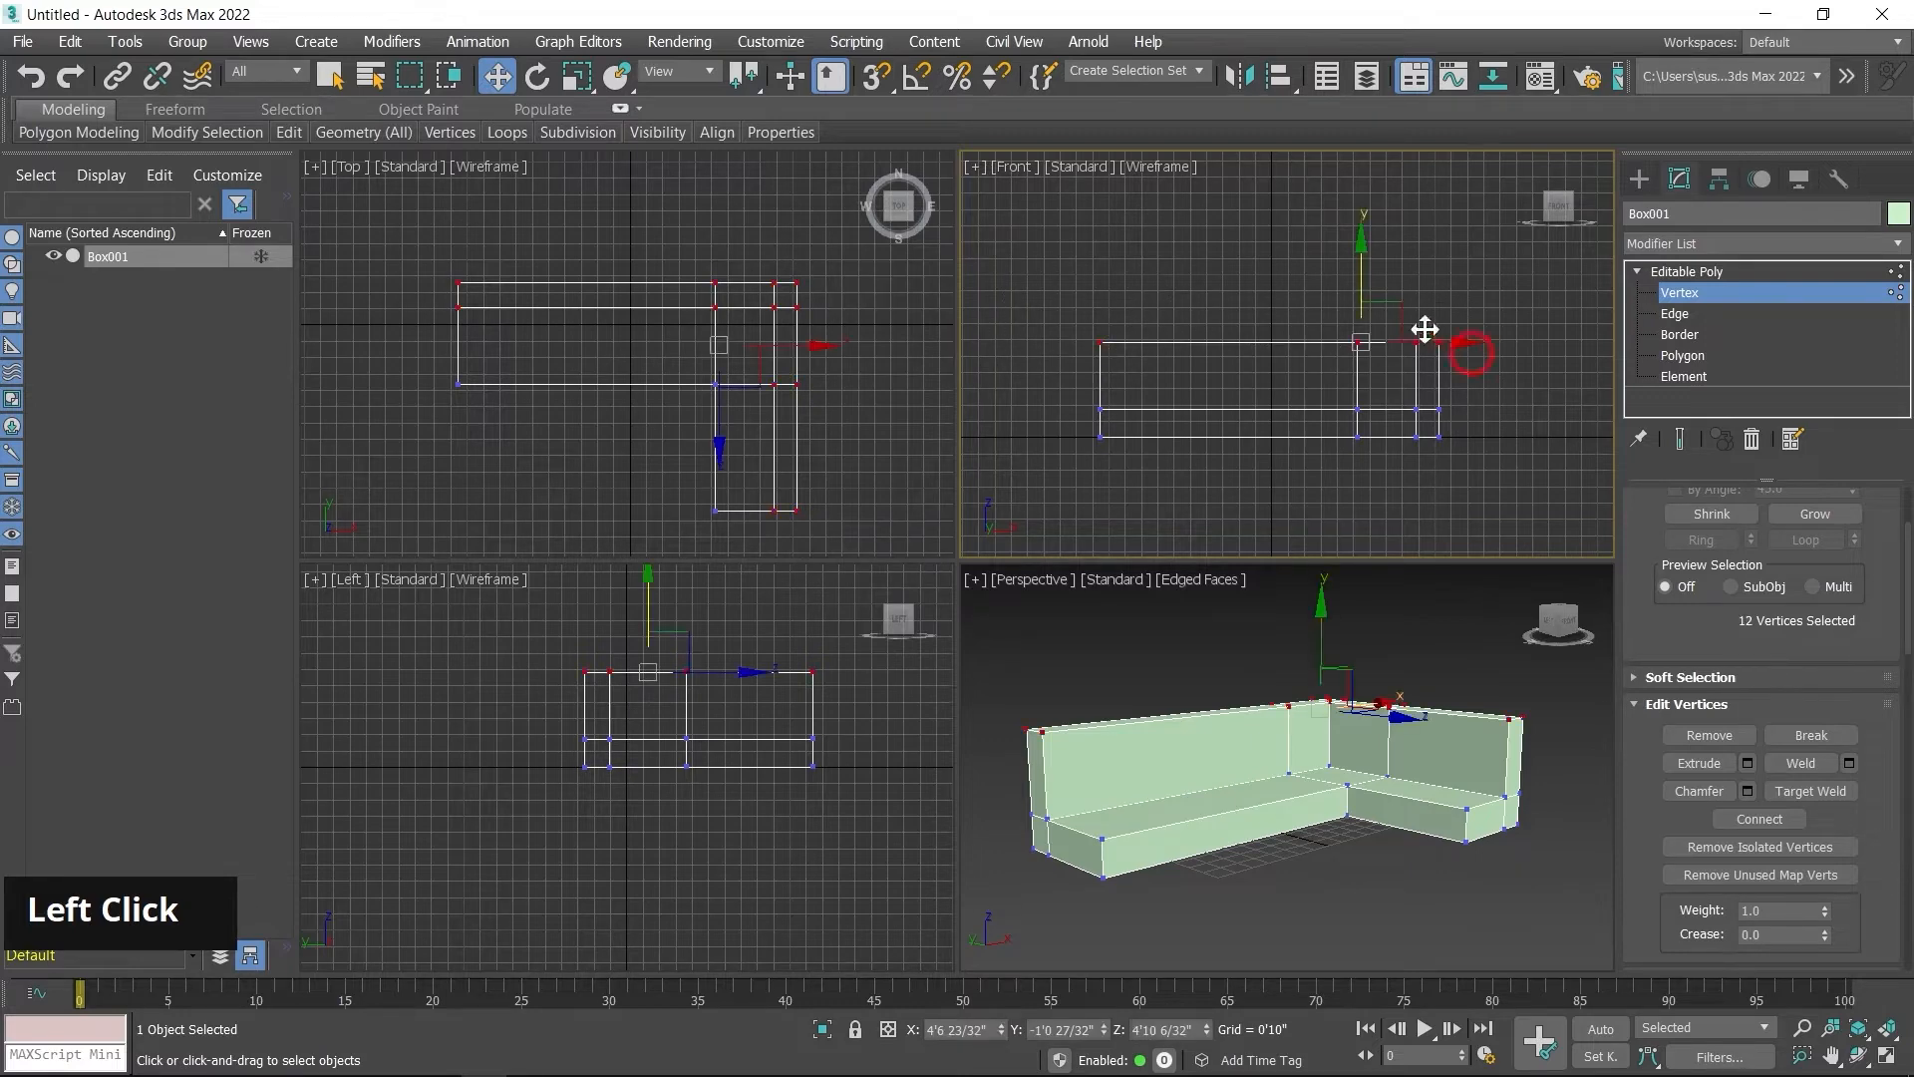
{"action": "middle_click_drag", "start_coordinate": [1445, 738], "coordinate": [1431, 781], "text": "alt"}
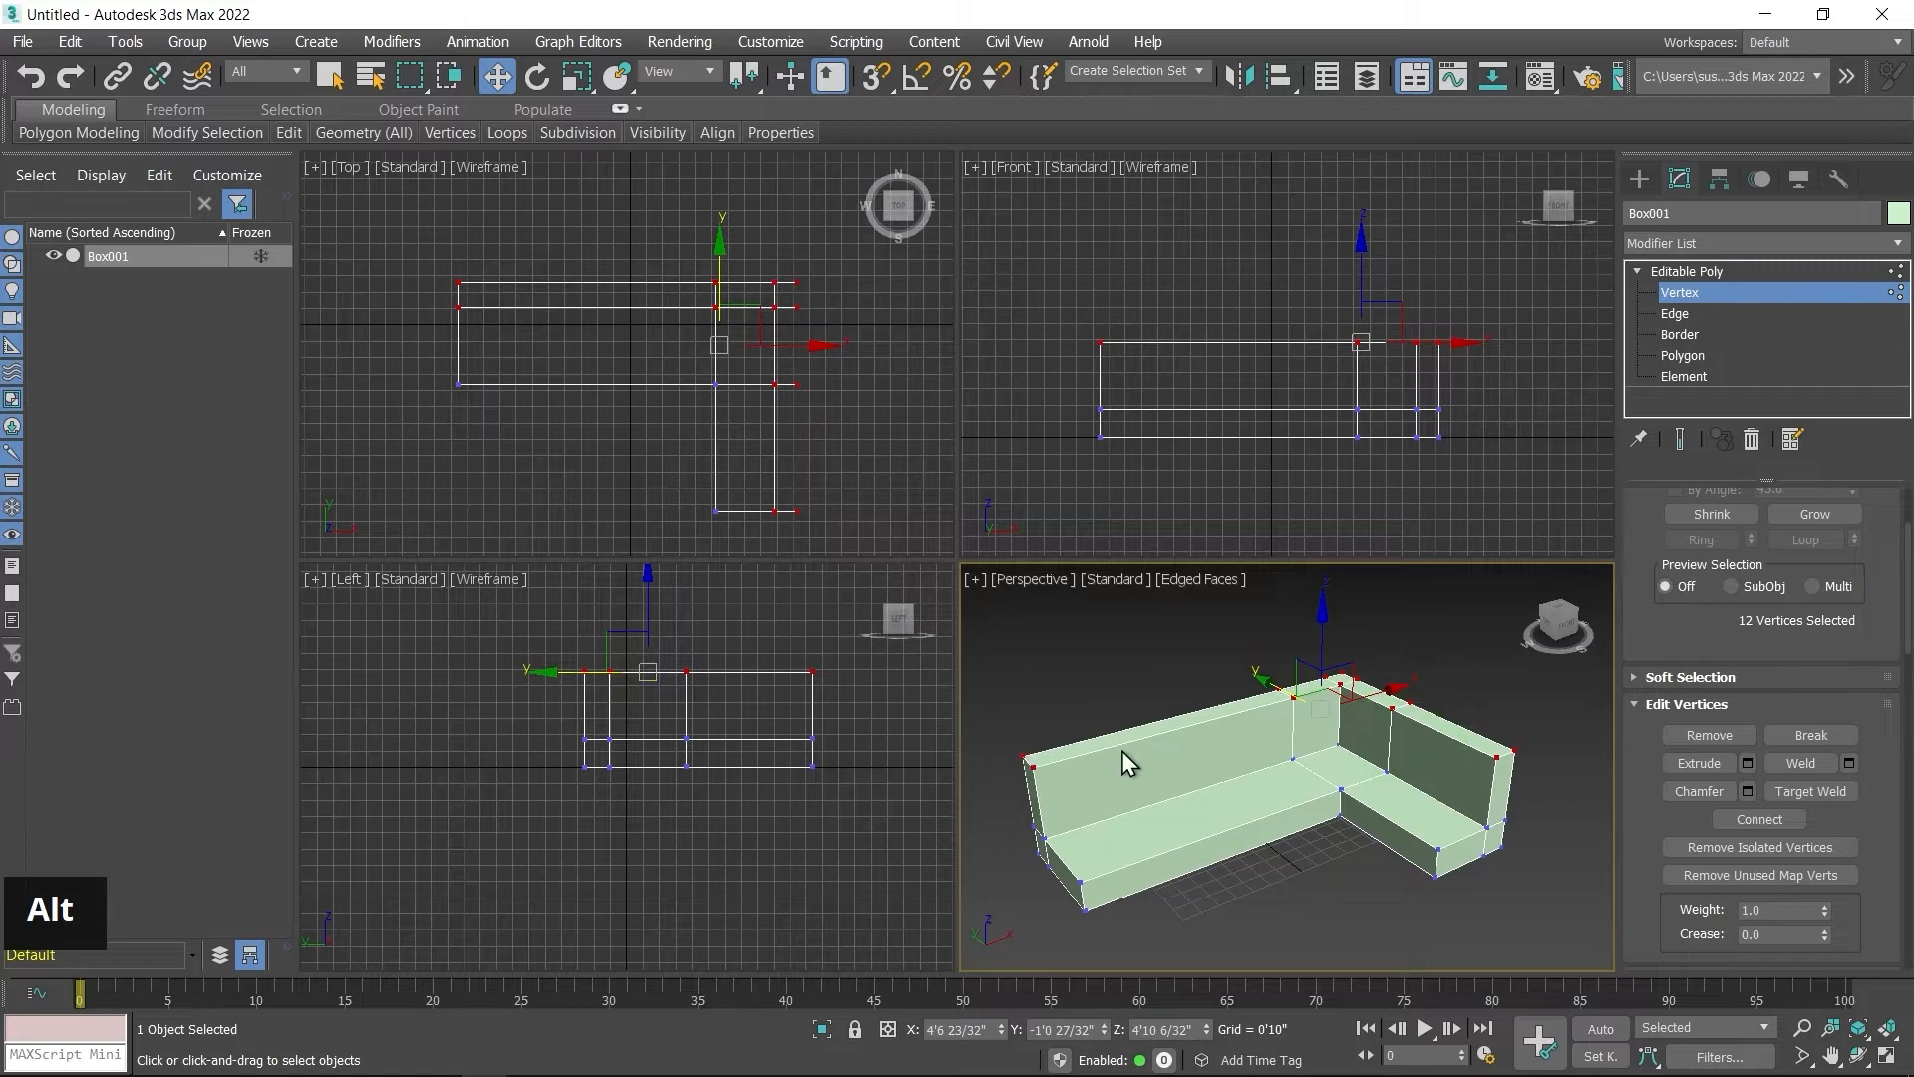
{"action": "middle_click_drag", "start_coordinate": [1381, 336], "coordinate": [1379, 346]}
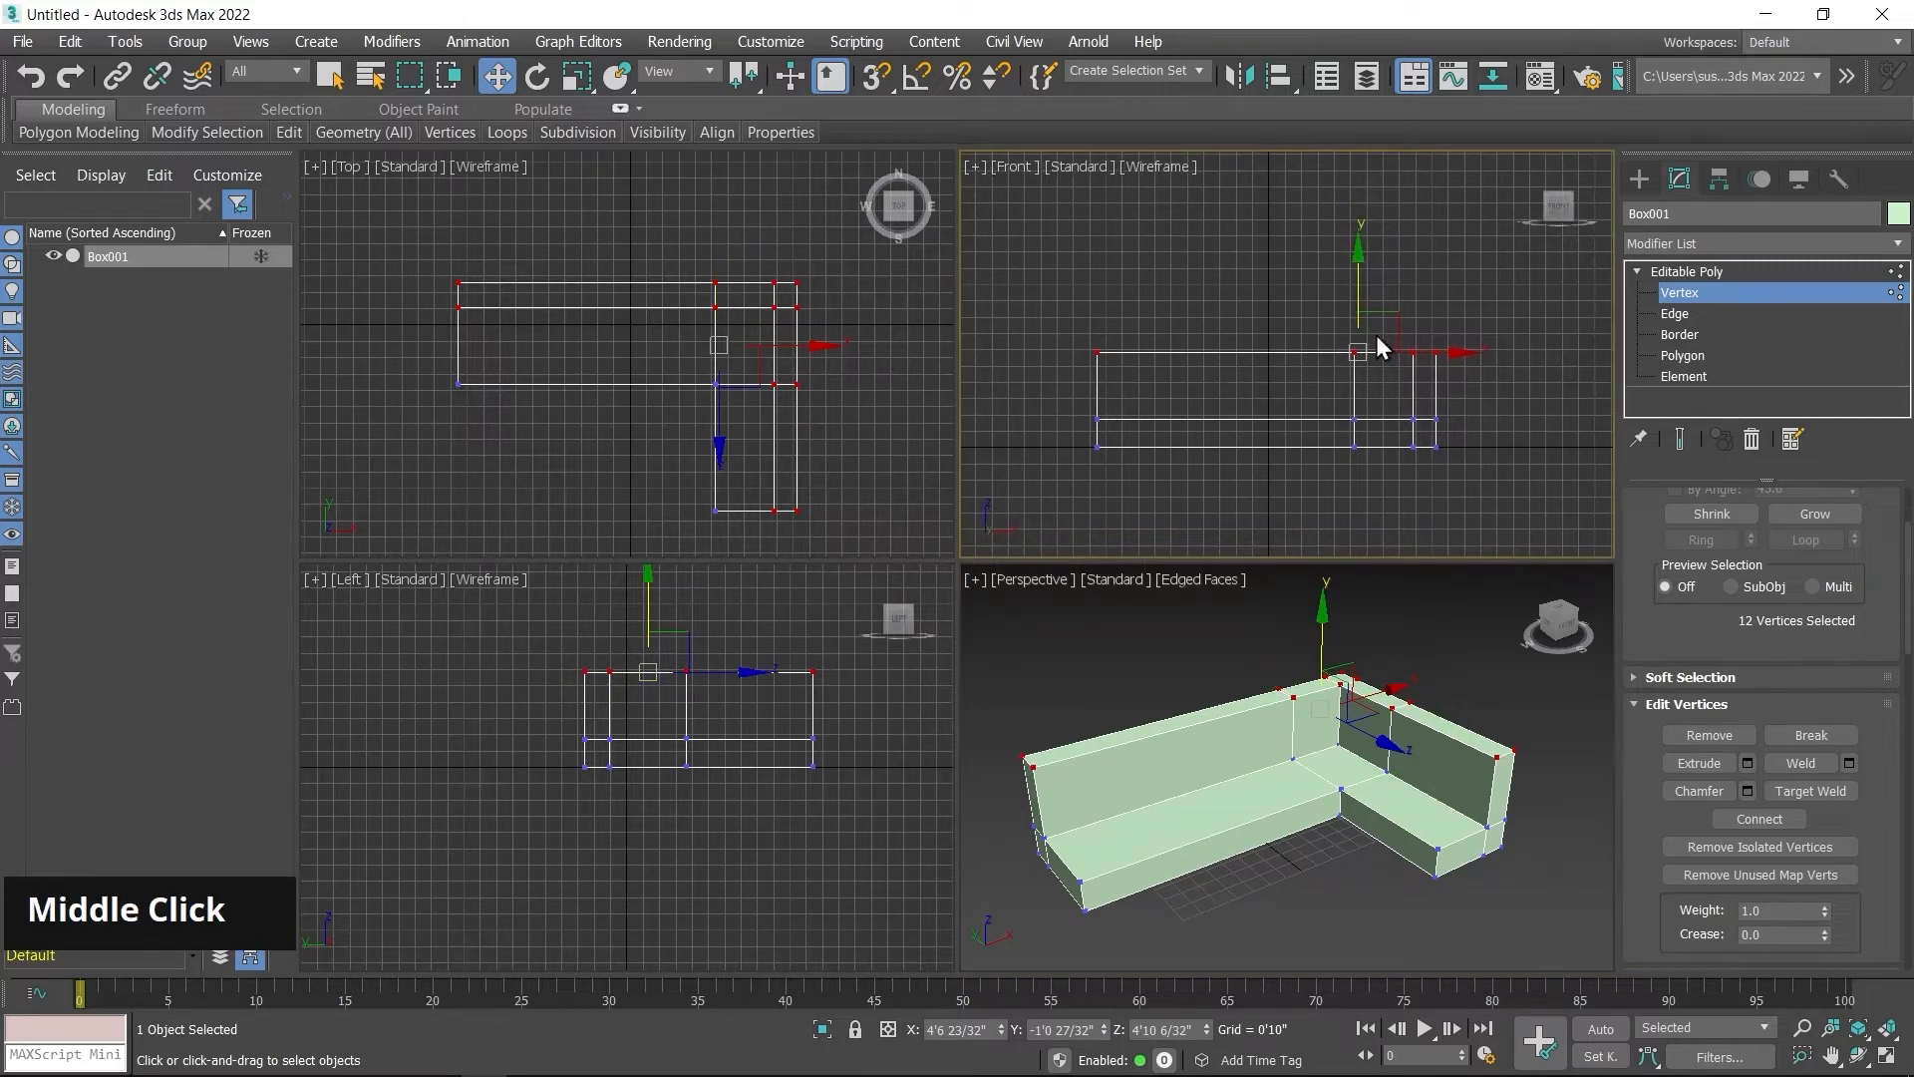
{"action": "mouse_move", "coordinate": [1359, 254]}
{"action": "left_mouse_down"}
{"action": "mouse_move", "coordinate": [1356, 276]}
{"action": "mouse_move", "coordinate": [1358, 231]}
{"action": "mouse_move", "coordinate": [1359, 257]}
{"action": "left_mouse_up"}
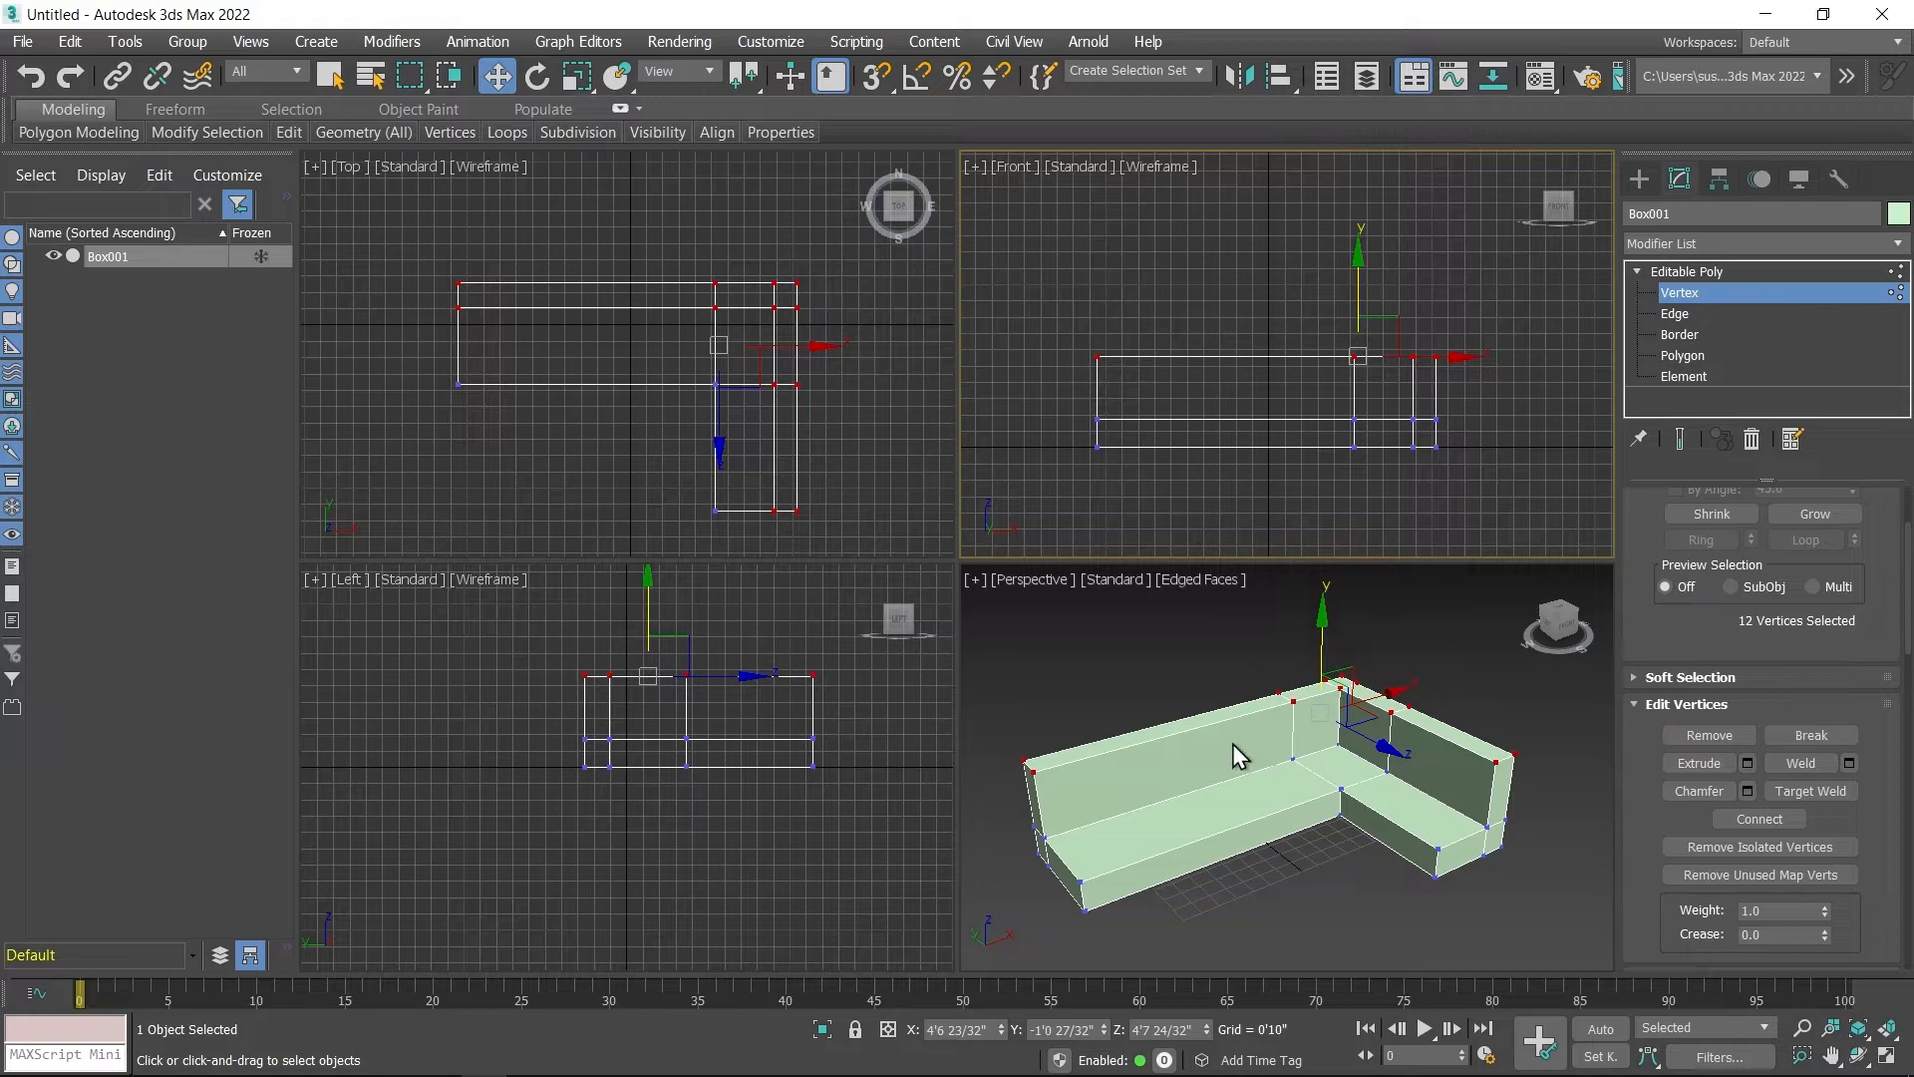
{"action": "left_click", "coordinate": [1493, 388]}
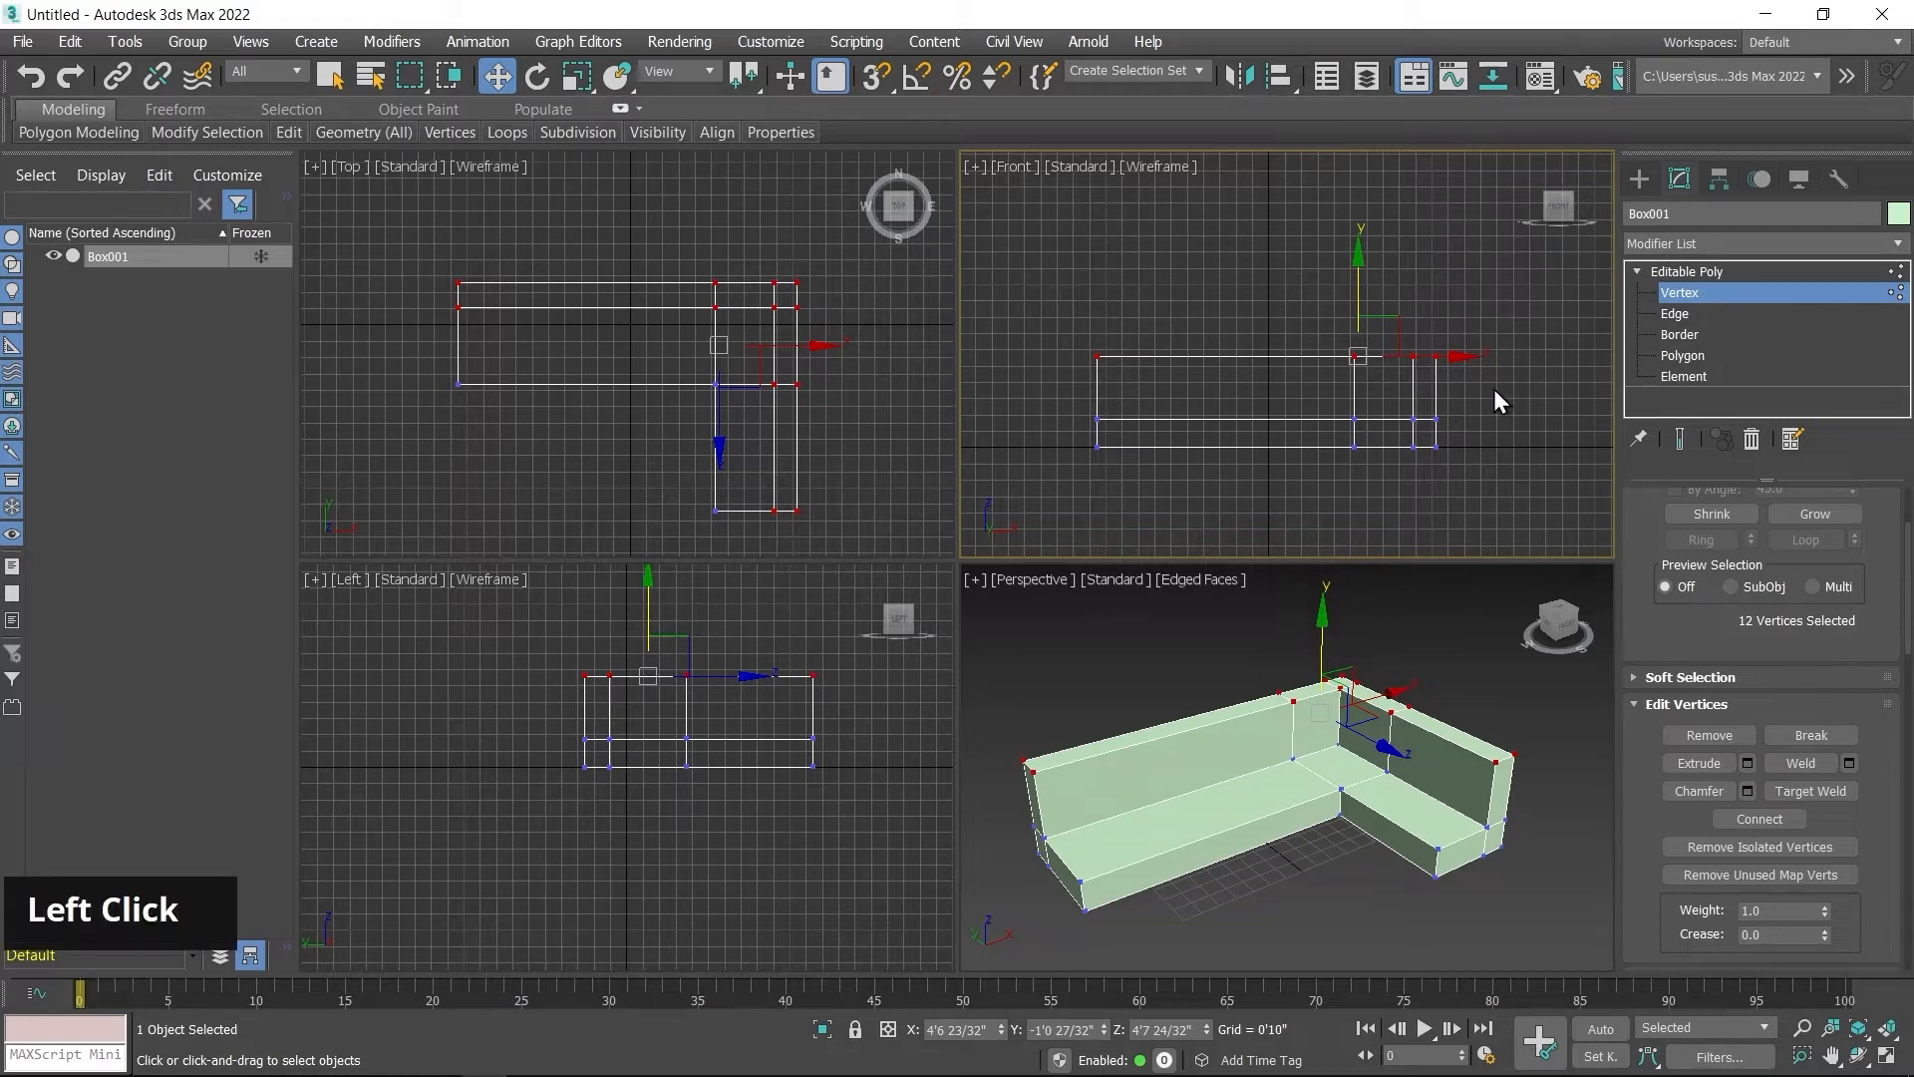
{"action": "left_click", "coordinate": [1683, 273]}
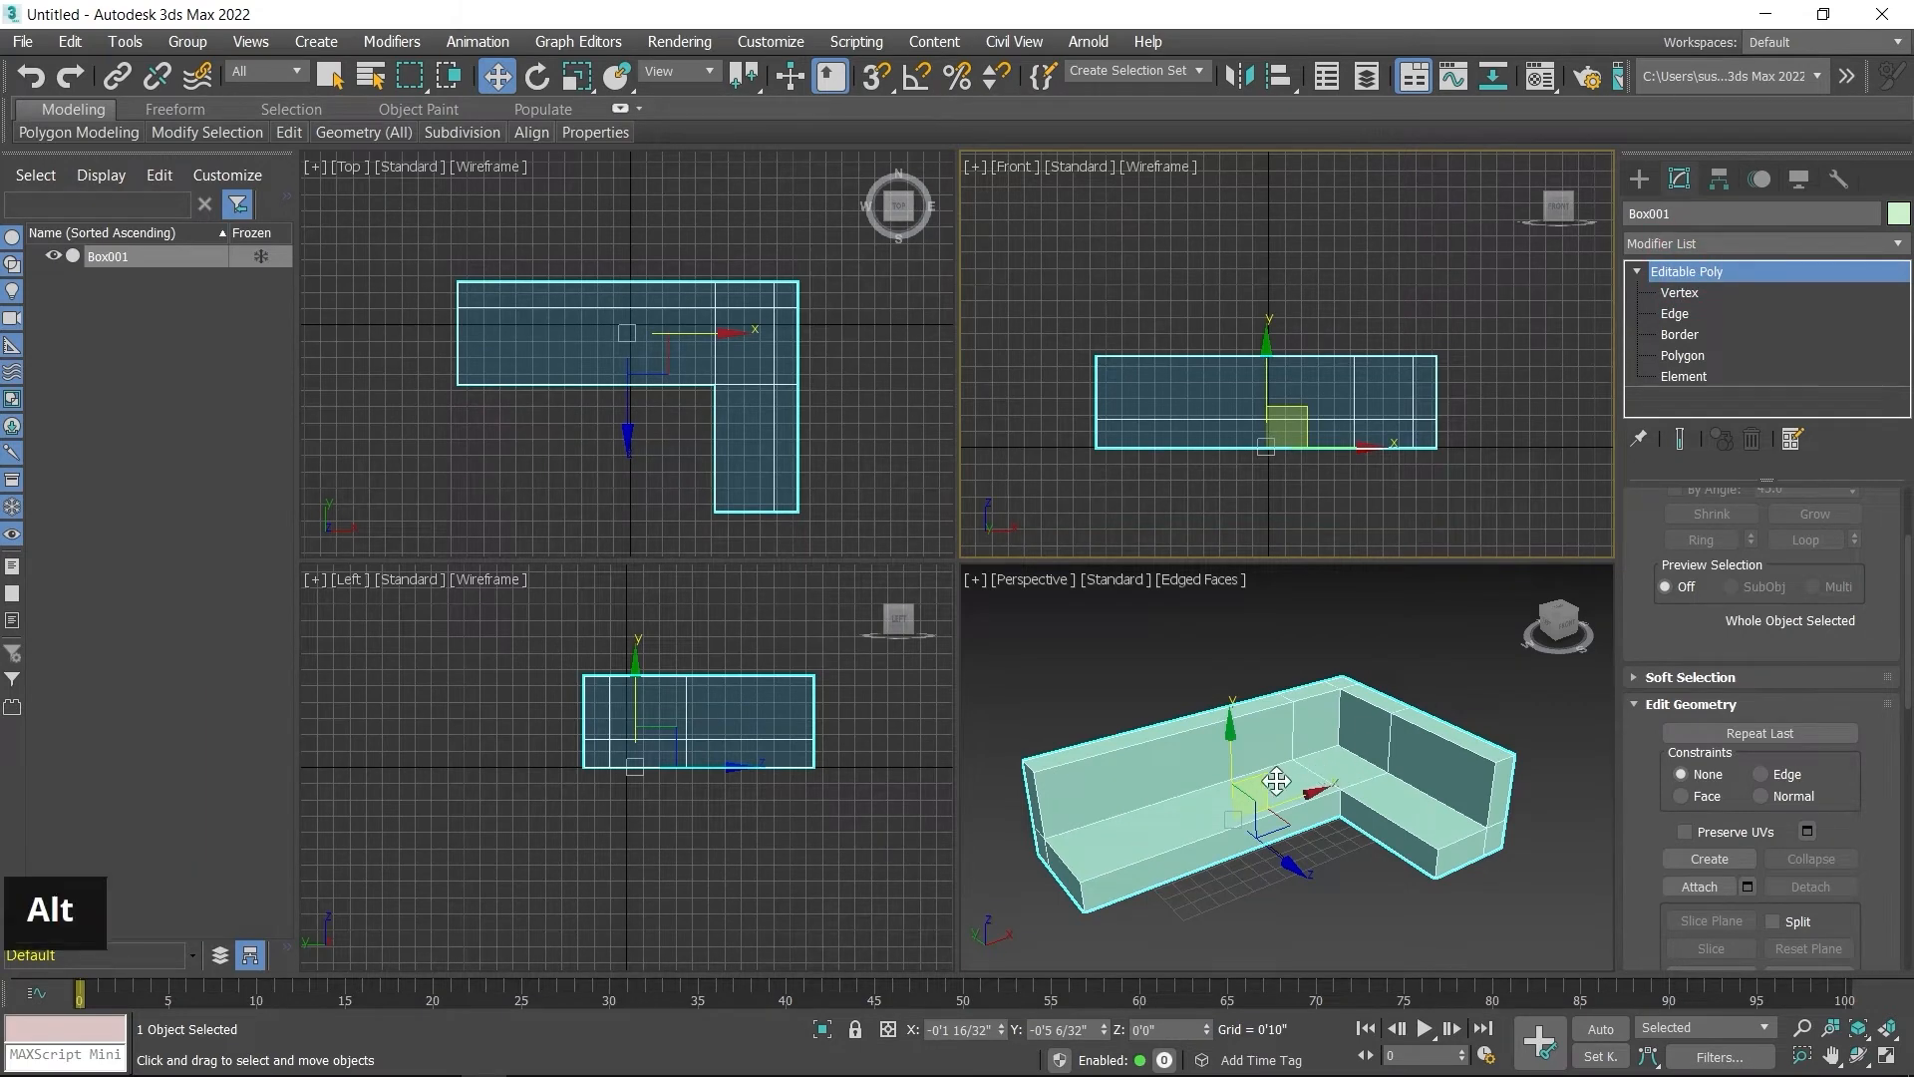
Step: Select the ring of lengthwise edges along the sofa's long section and connect them with 2 segments
{"action": "mouse_move", "coordinate": [1276, 780]}
{"action": "middle_mouse_down", "text": "alt"}
{"action": "mouse_move", "coordinate": [1328, 774]}
{"action": "mouse_move", "coordinate": [1311, 769]}
{"action": "middle_mouse_up", "text": "alt"}
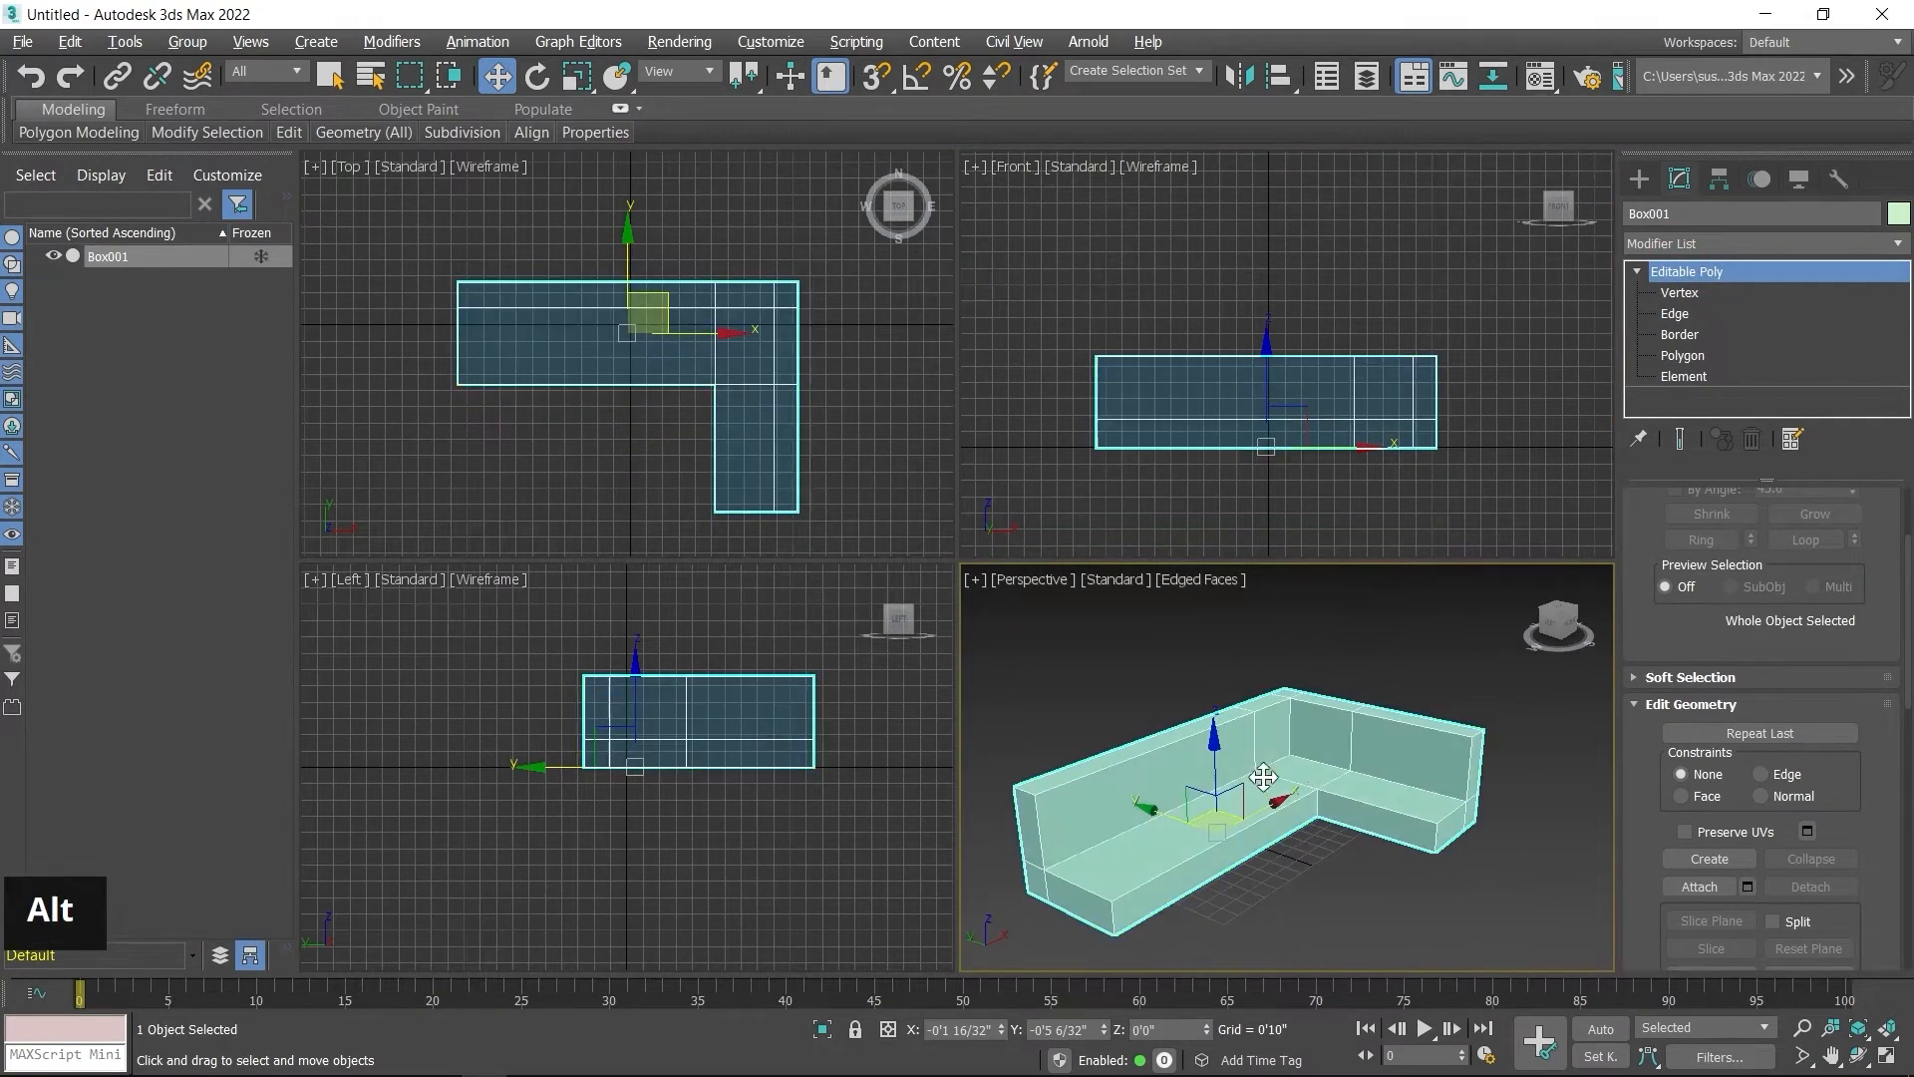
{"action": "middle_click_drag", "start_coordinate": [1161, 787], "coordinate": [1171, 774]}
{"action": "scroll", "coordinate": [1171, 773], "scroll_direction": "up", "scroll_amount": 3}
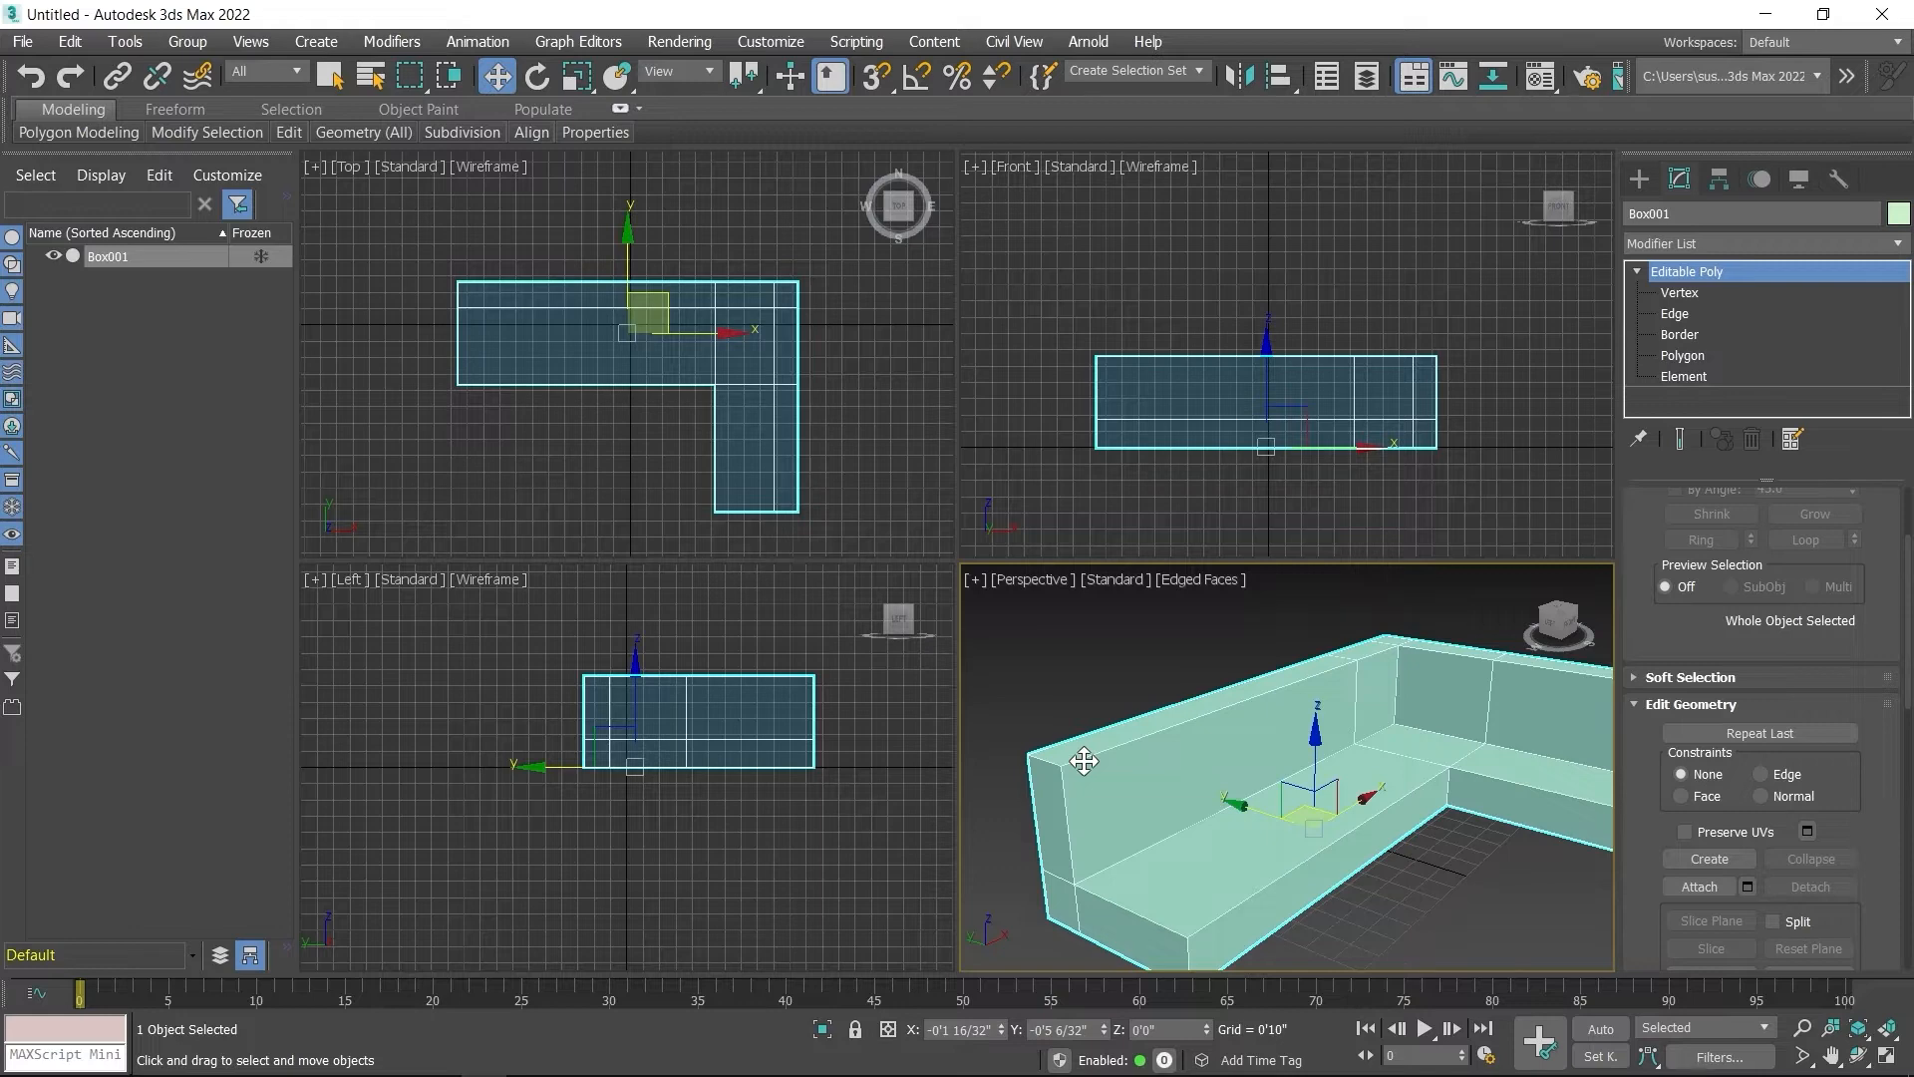
{"action": "middle_click_drag", "start_coordinate": [1083, 761], "coordinate": [1162, 774], "text": "alt"}
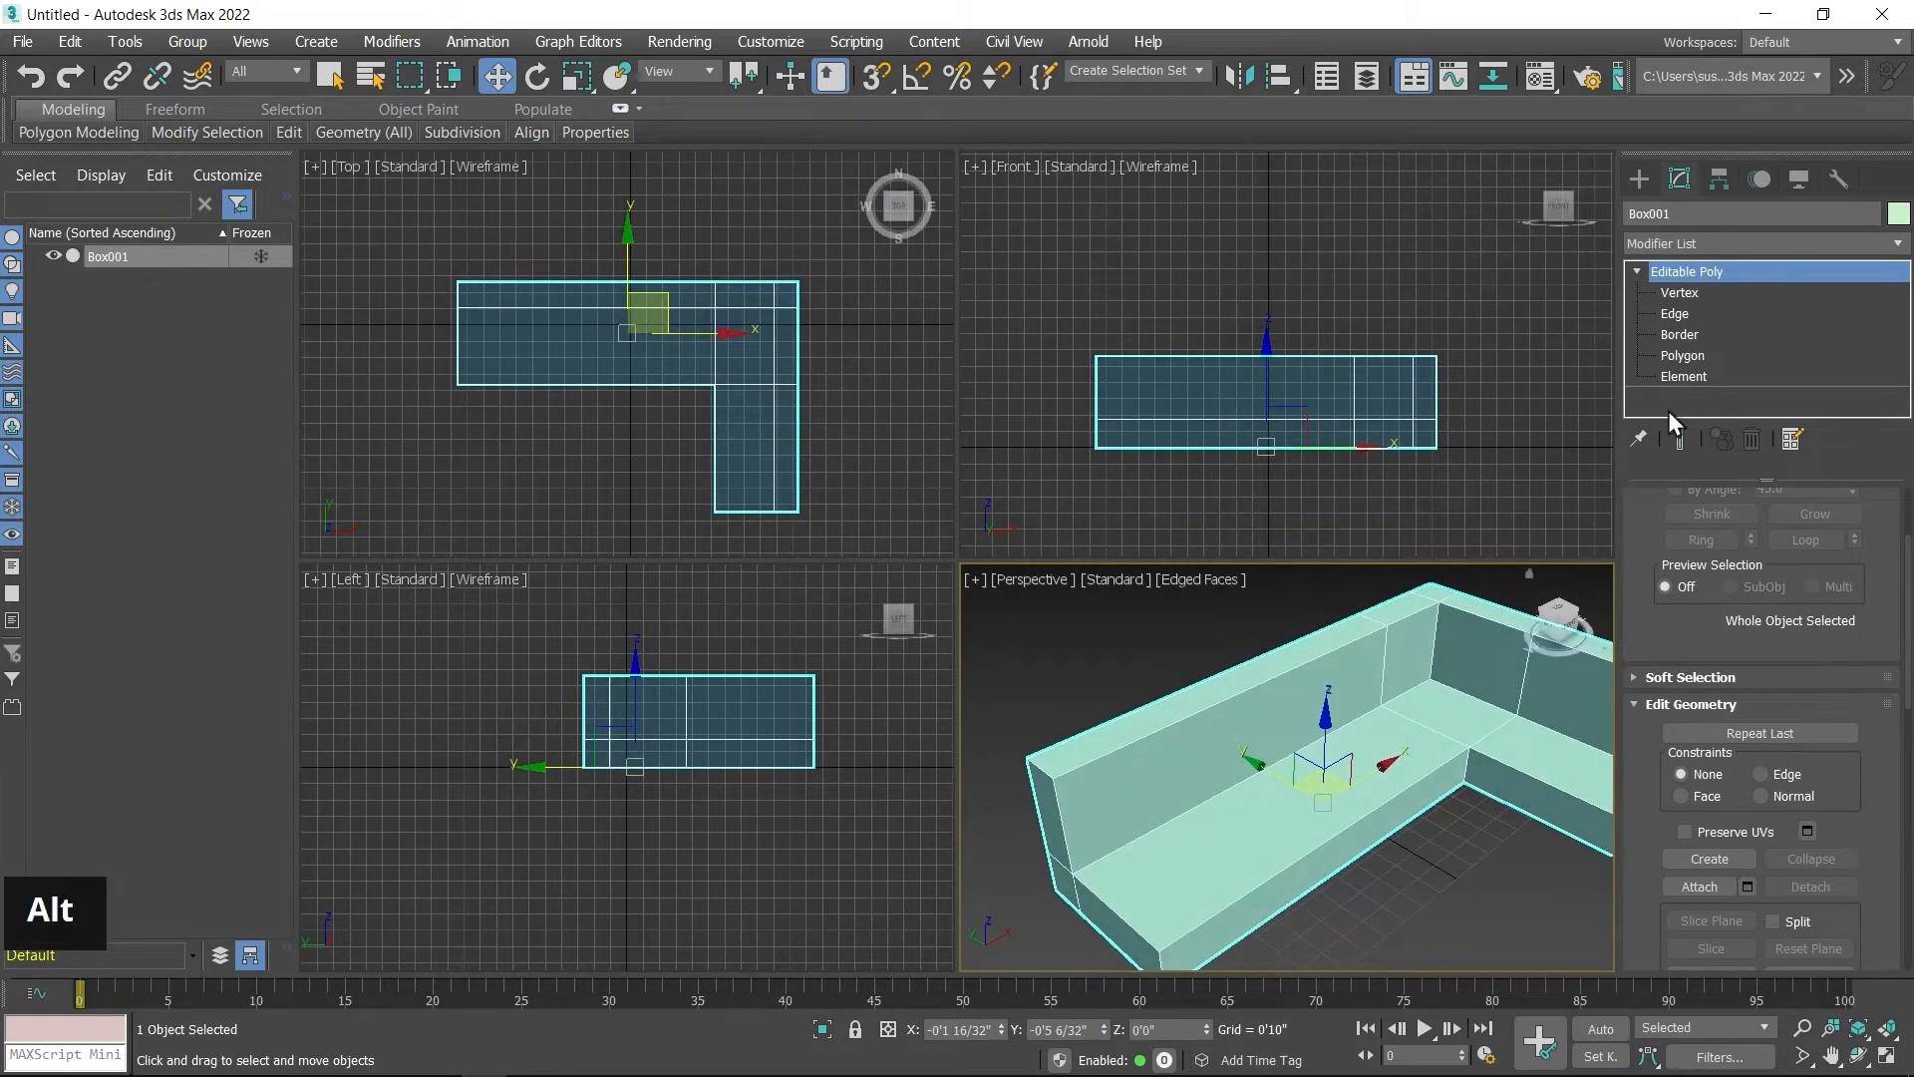
{"action": "left_click", "coordinate": [1674, 313]}
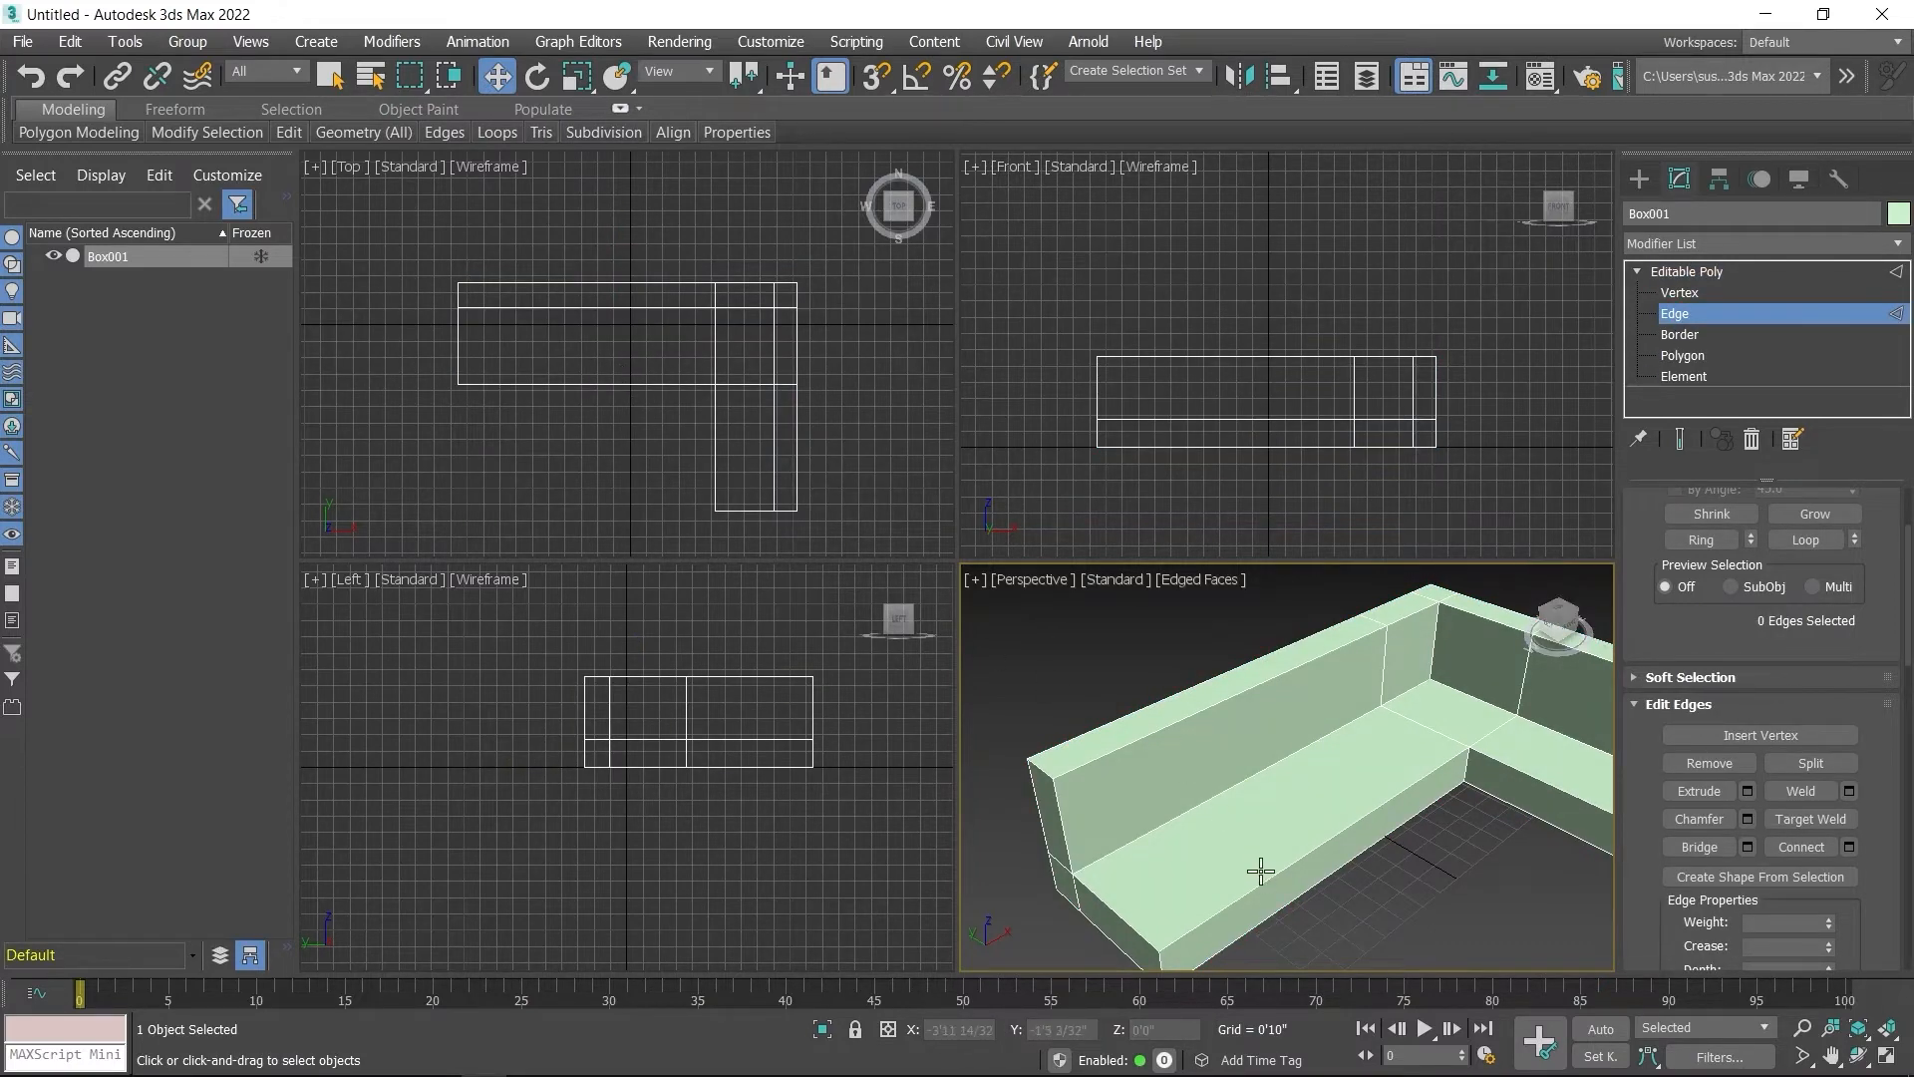
{"action": "left_click", "coordinate": [607, 382]}
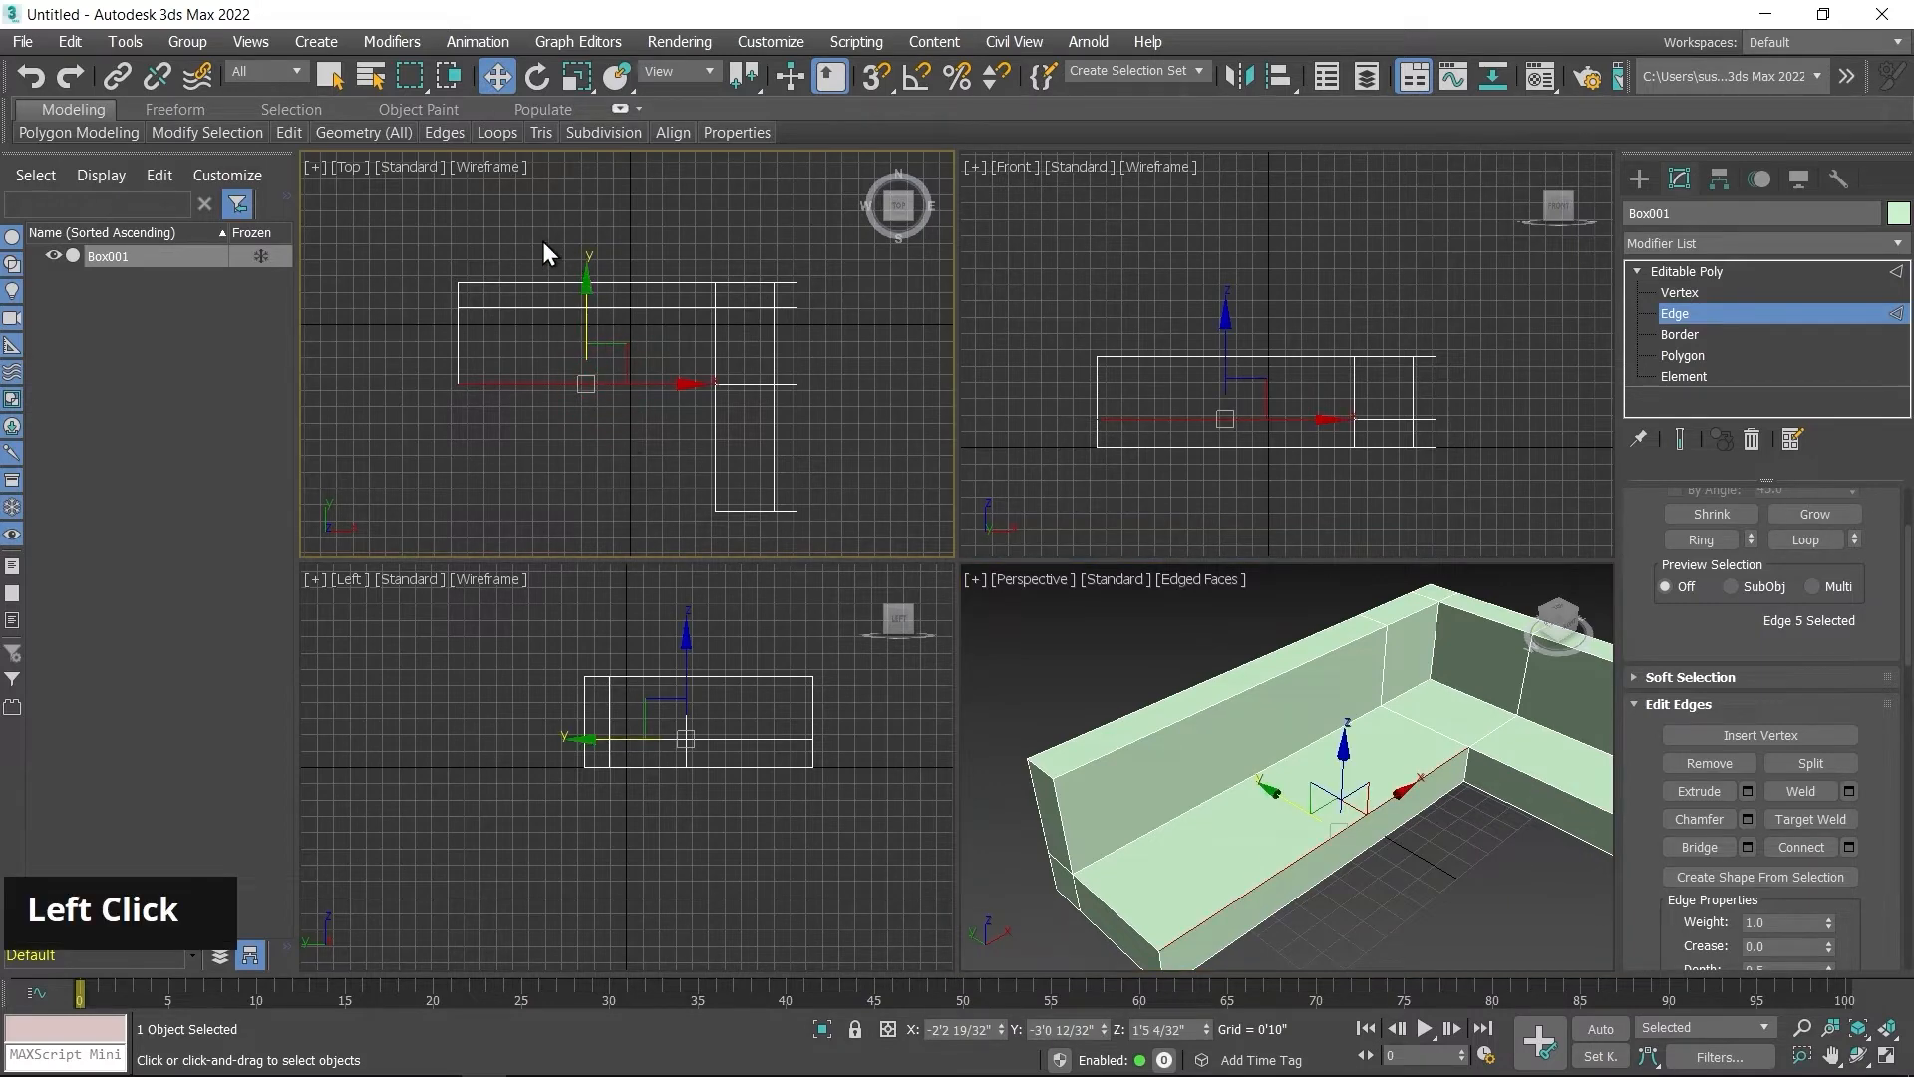
{"action": "left_click_drag", "start_coordinate": [578, 434], "coordinate": [578, 439]}
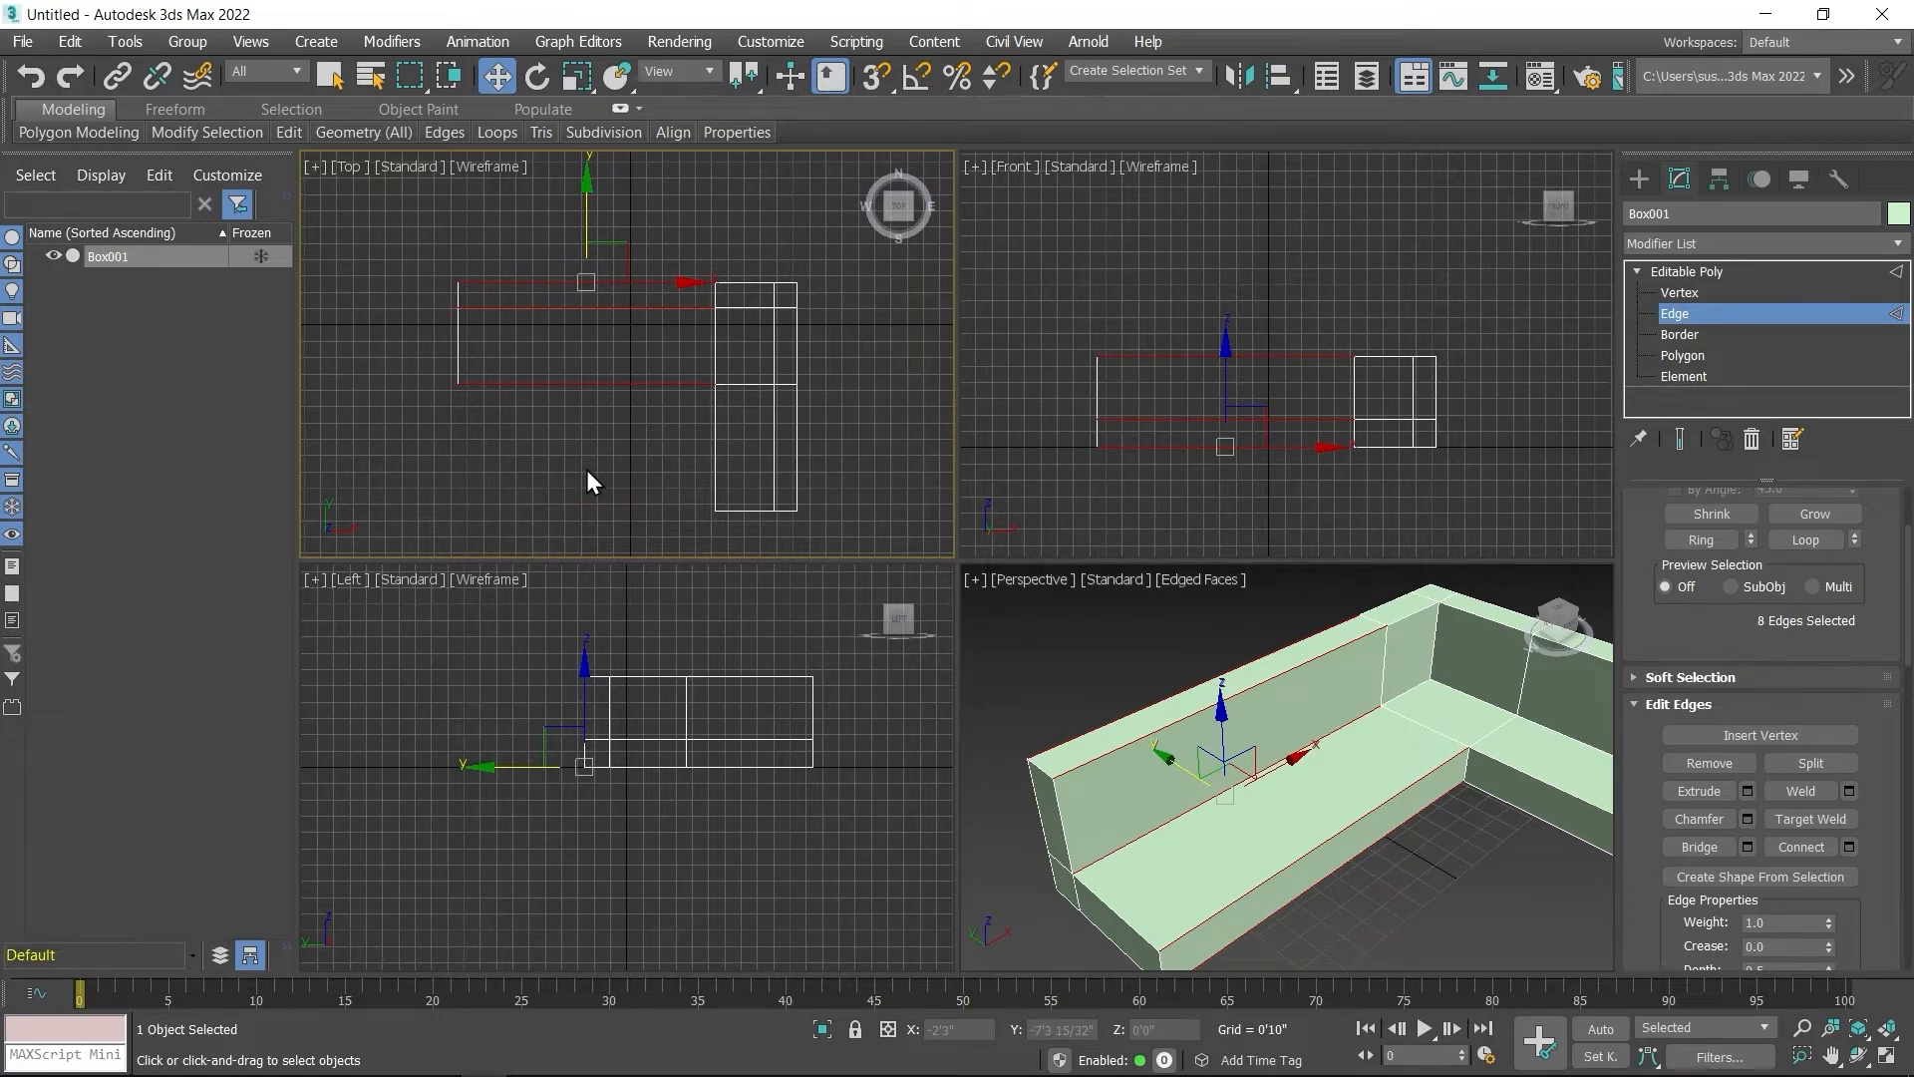
{"action": "left_click", "coordinate": [571, 435]}
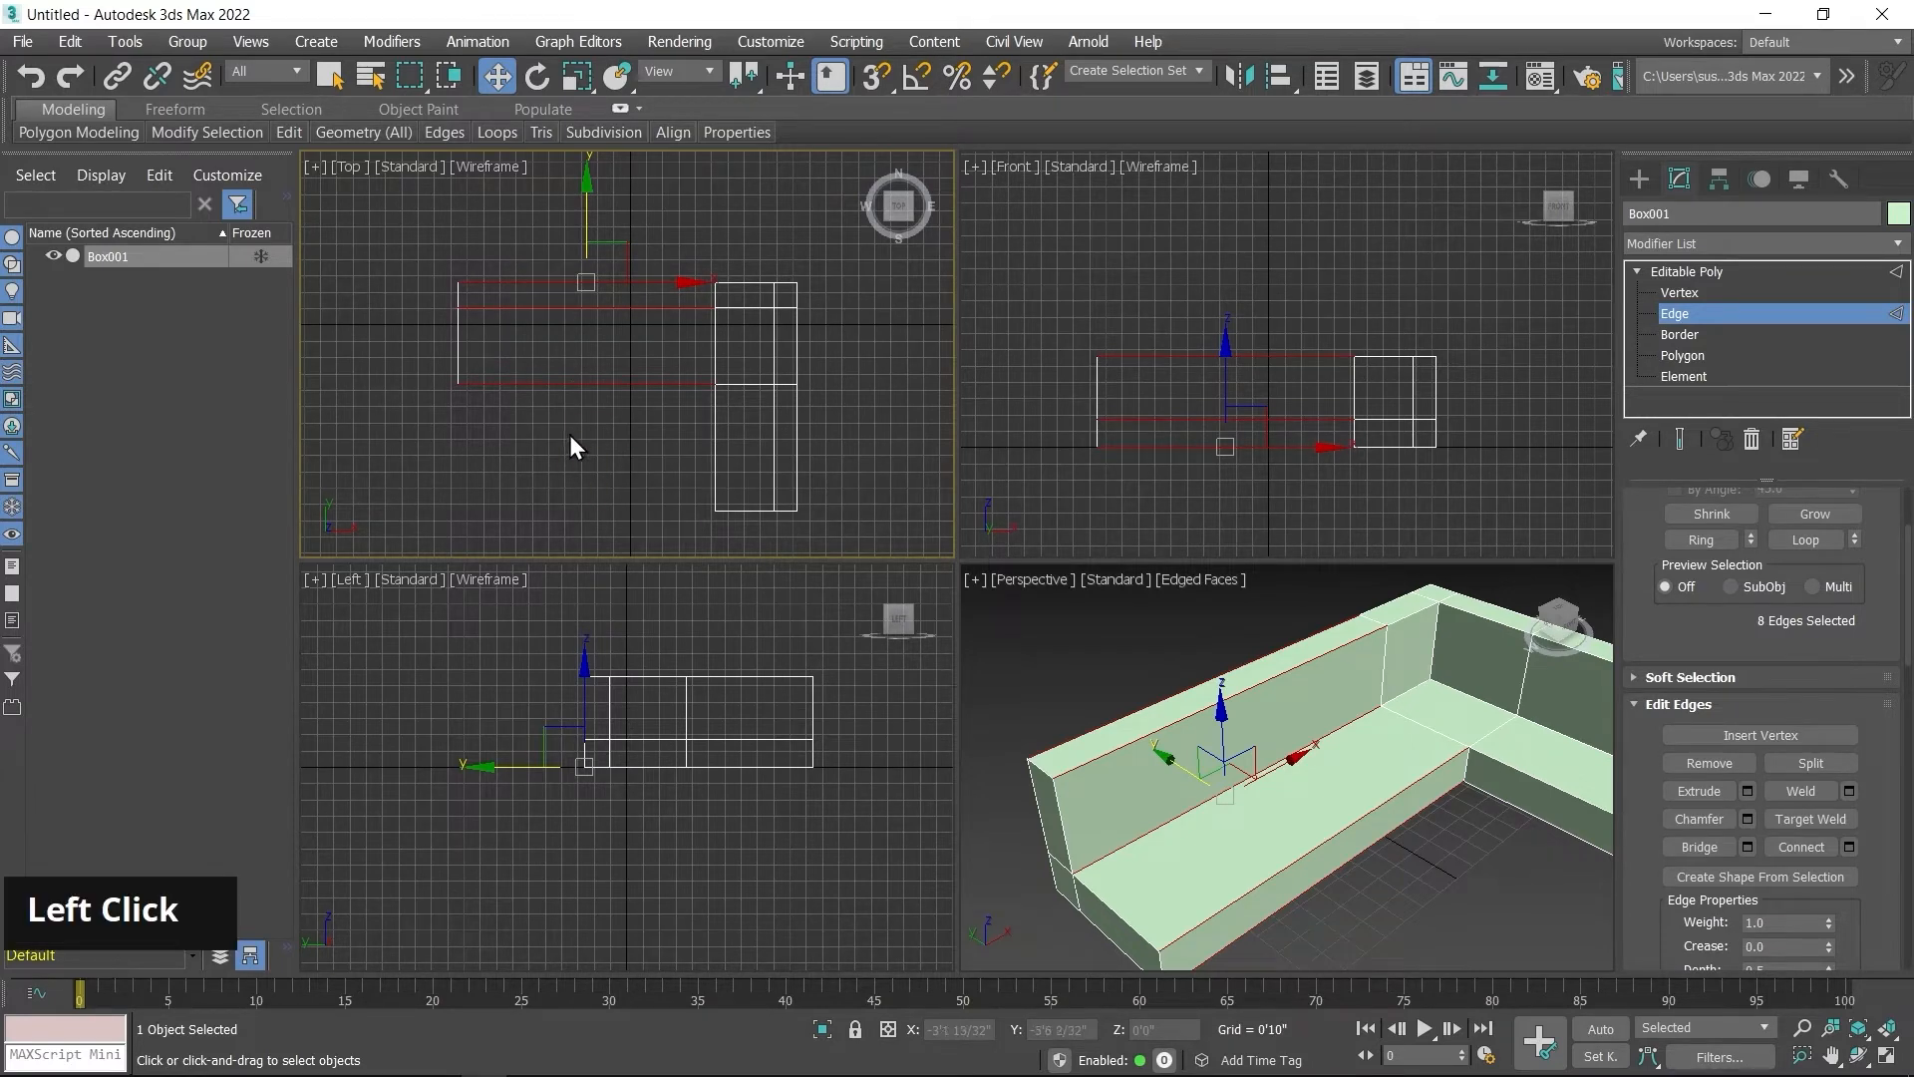
{"action": "left_click", "coordinate": [561, 385]}
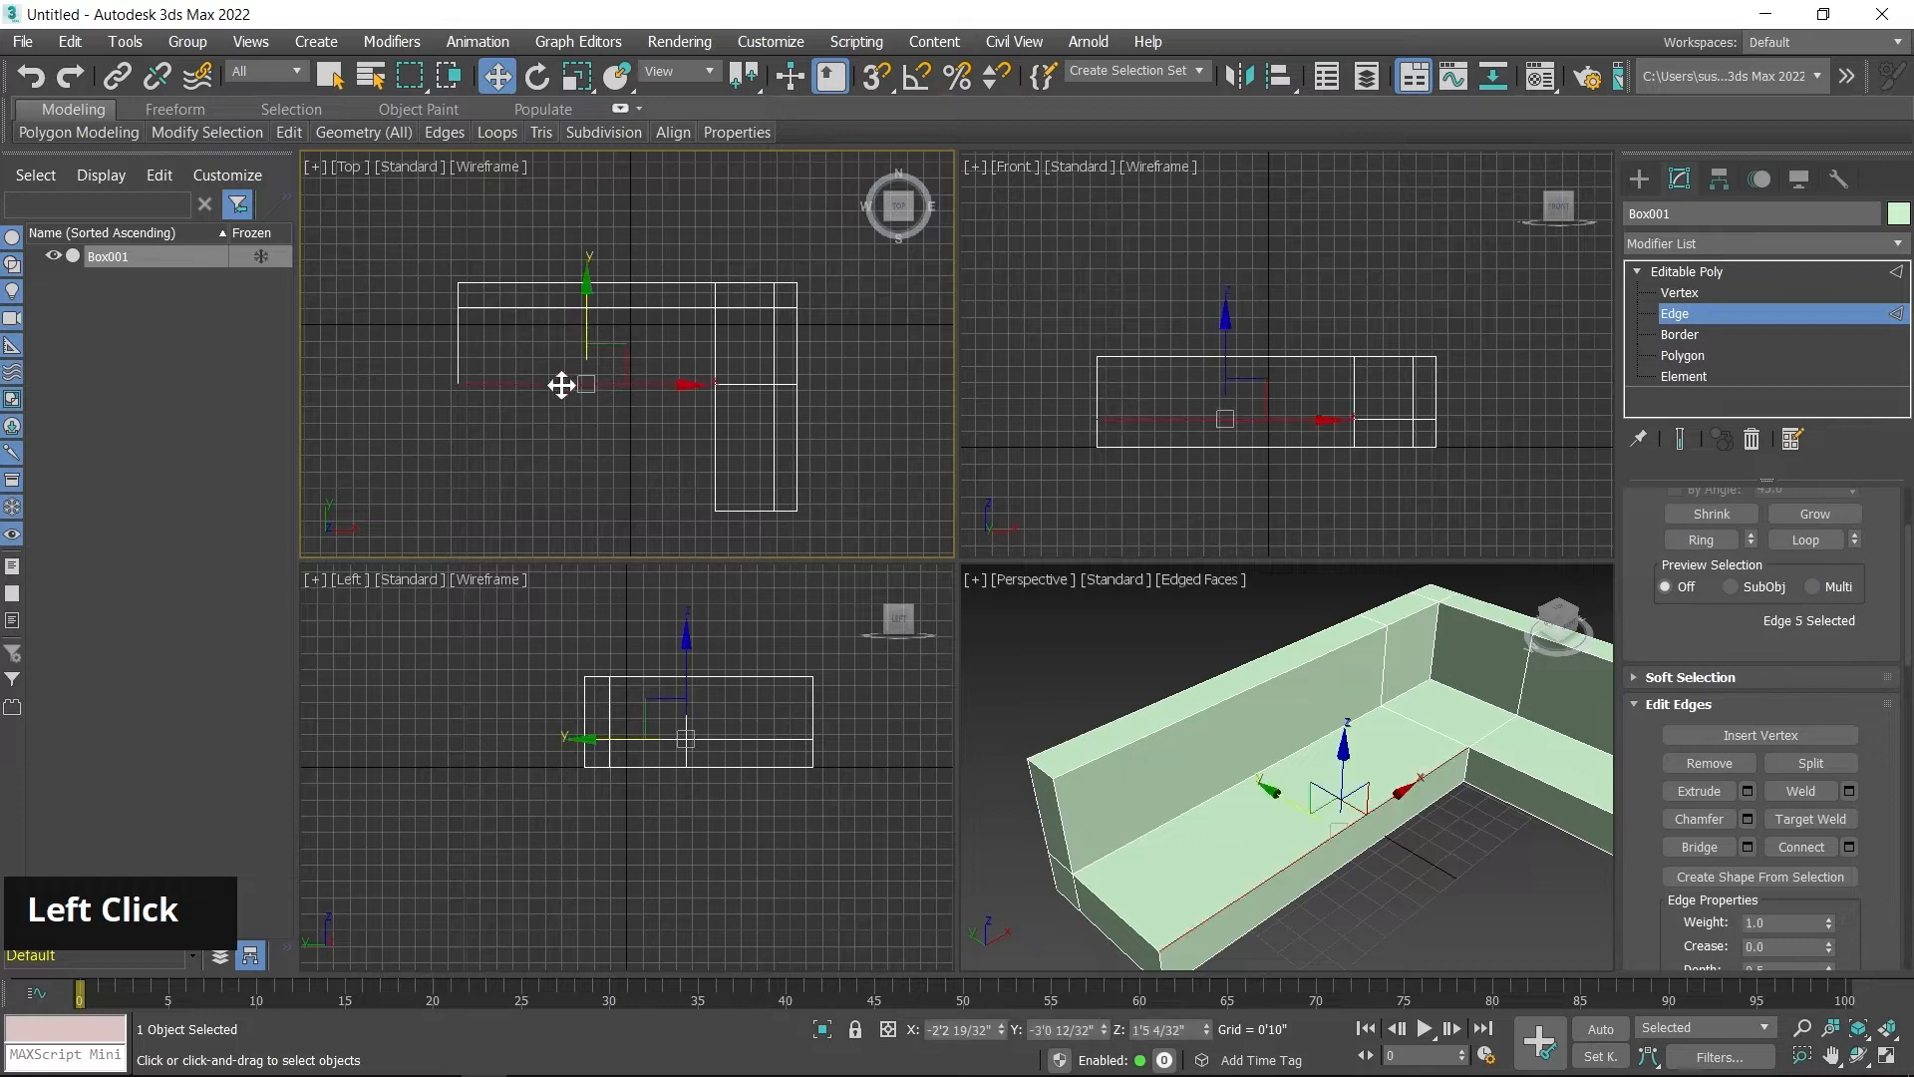
{"action": "left_click", "coordinate": [1688, 541]}
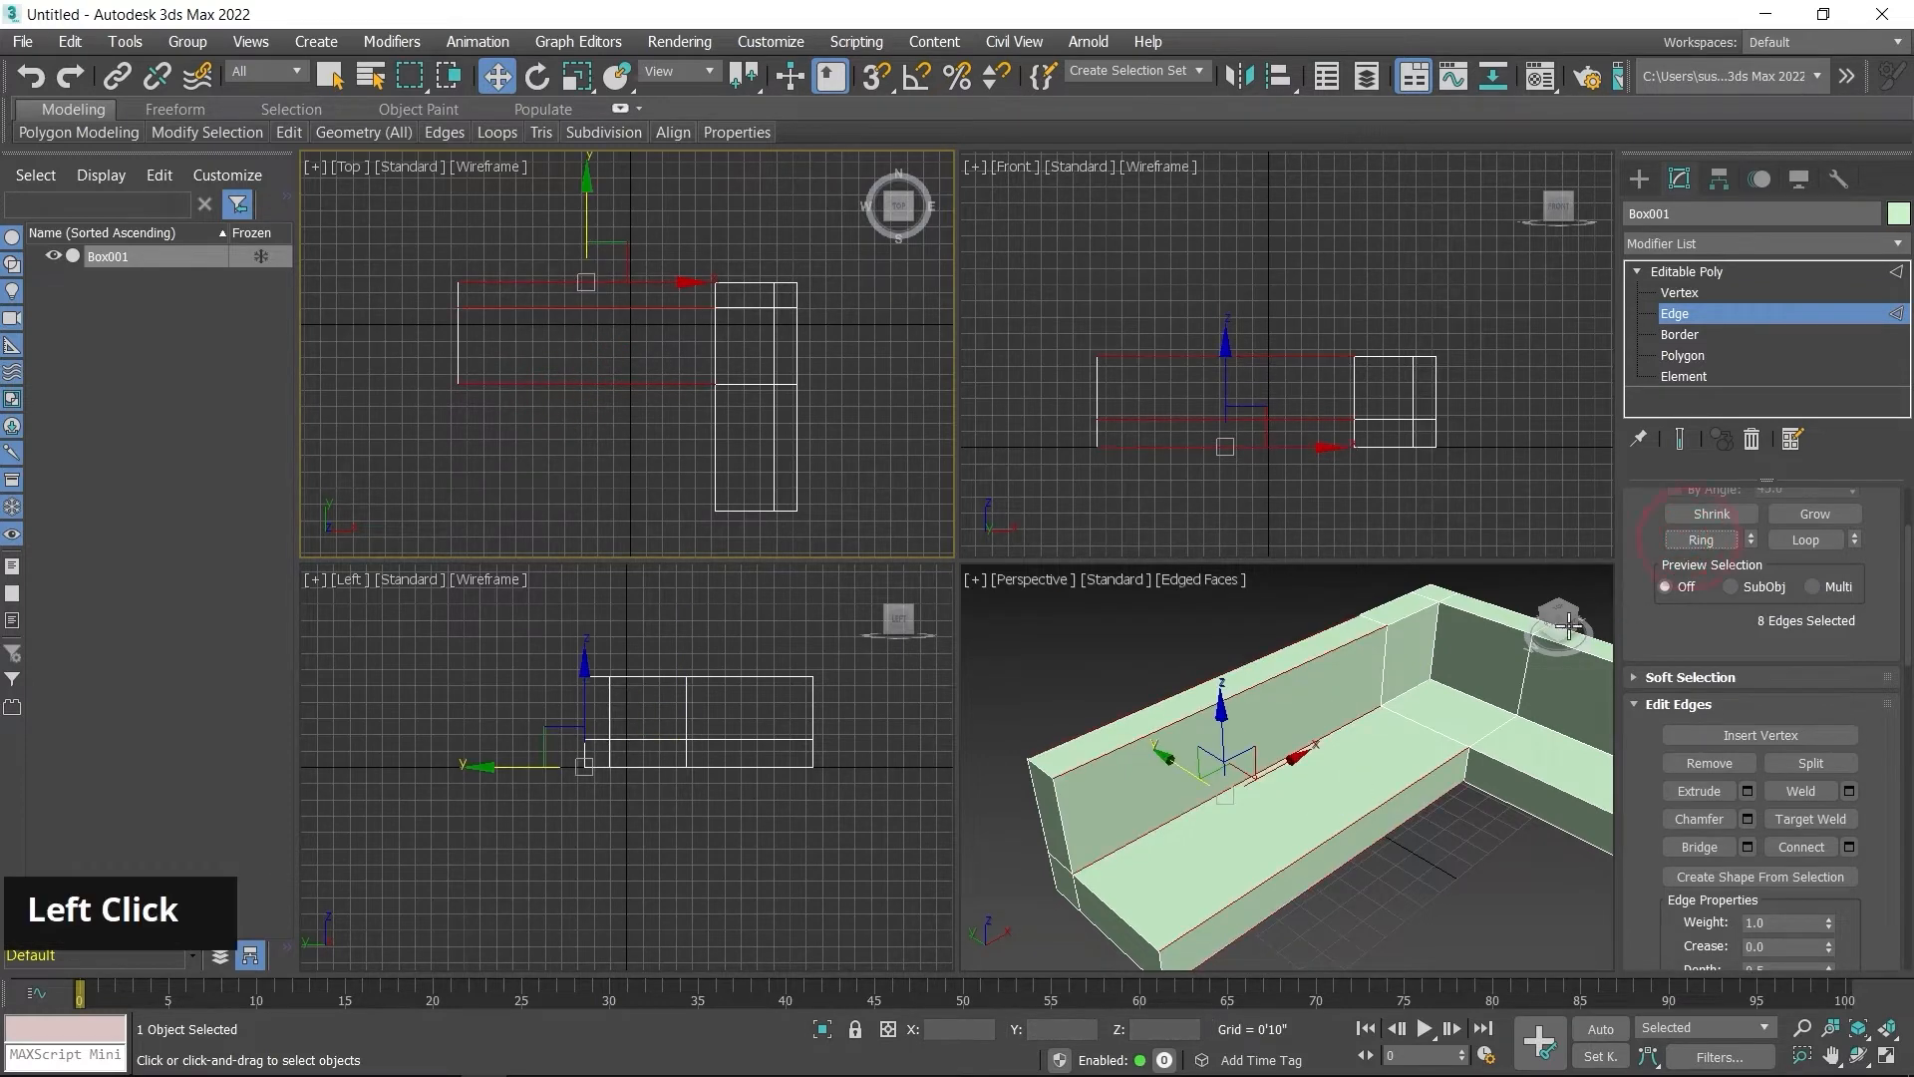
{"action": "right_click", "coordinate": [1346, 750]}
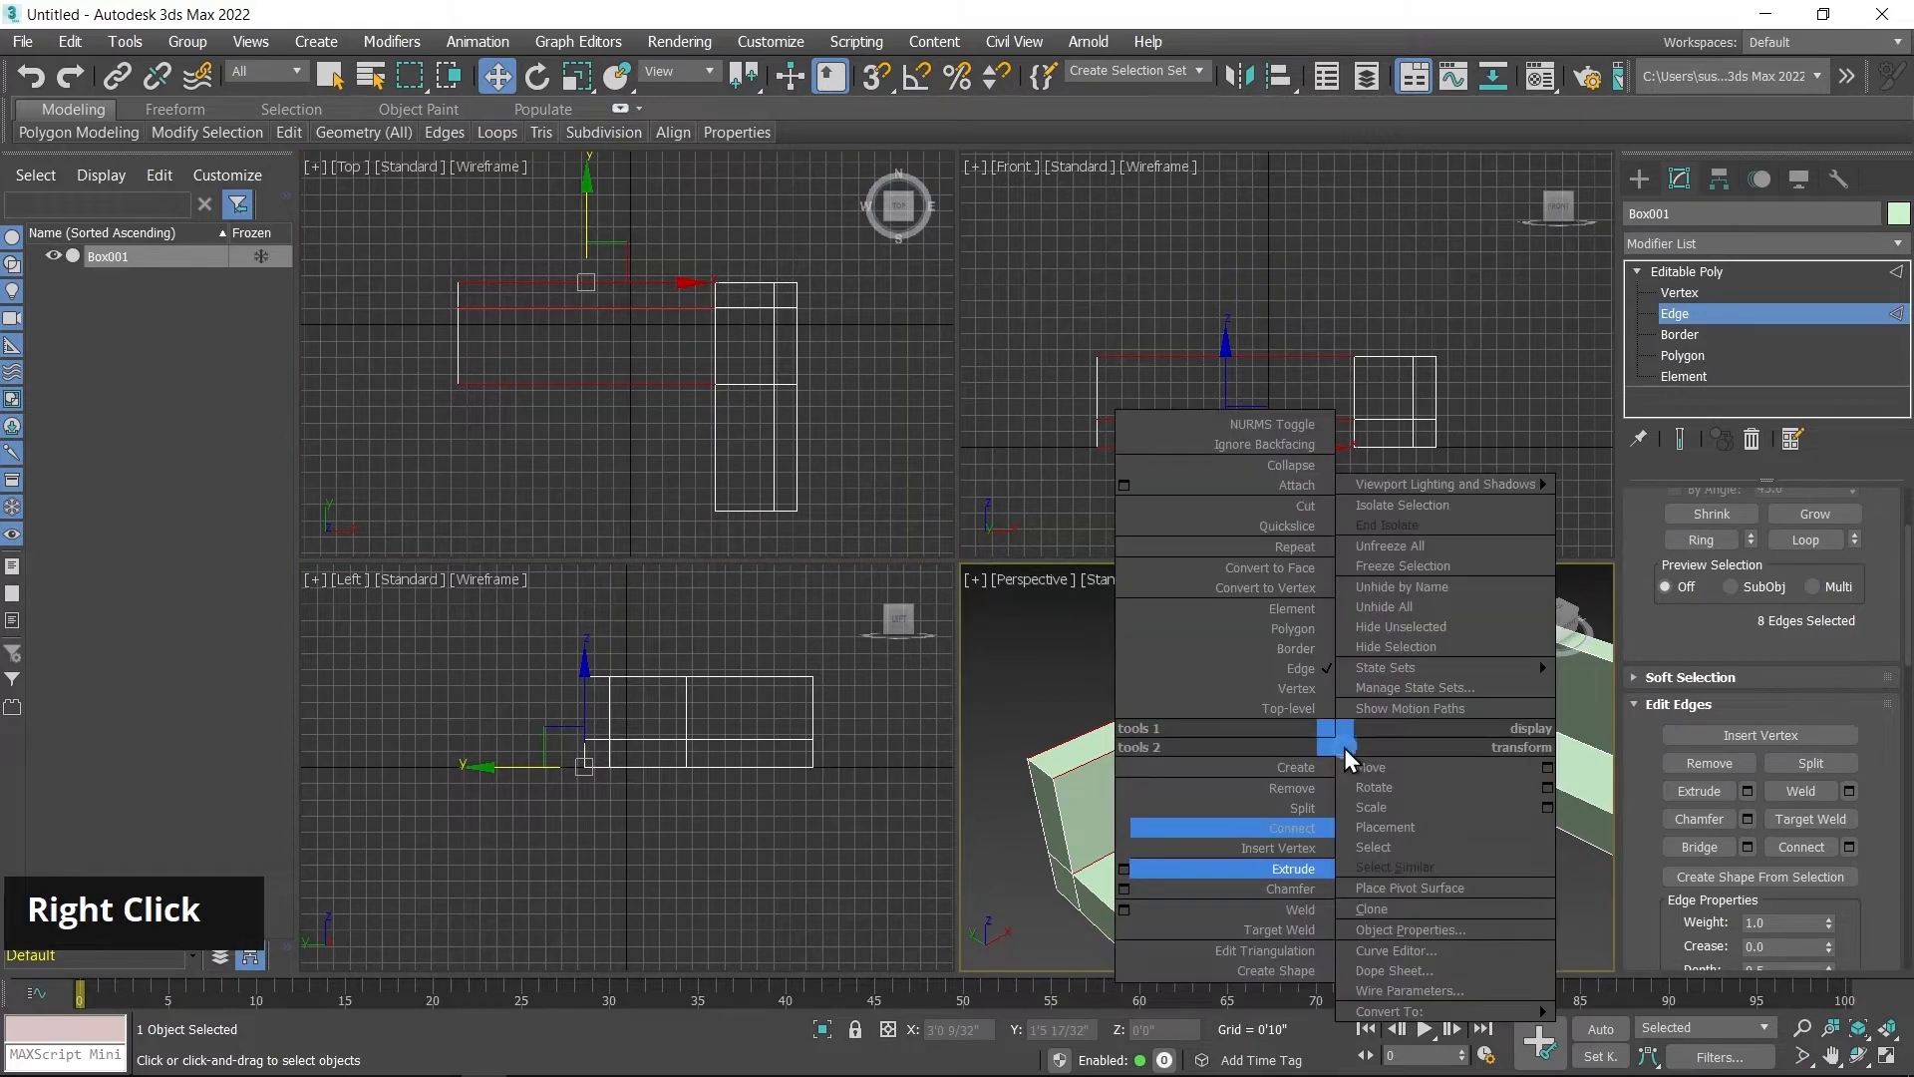
{"action": "left_click", "coordinate": [1117, 825]}
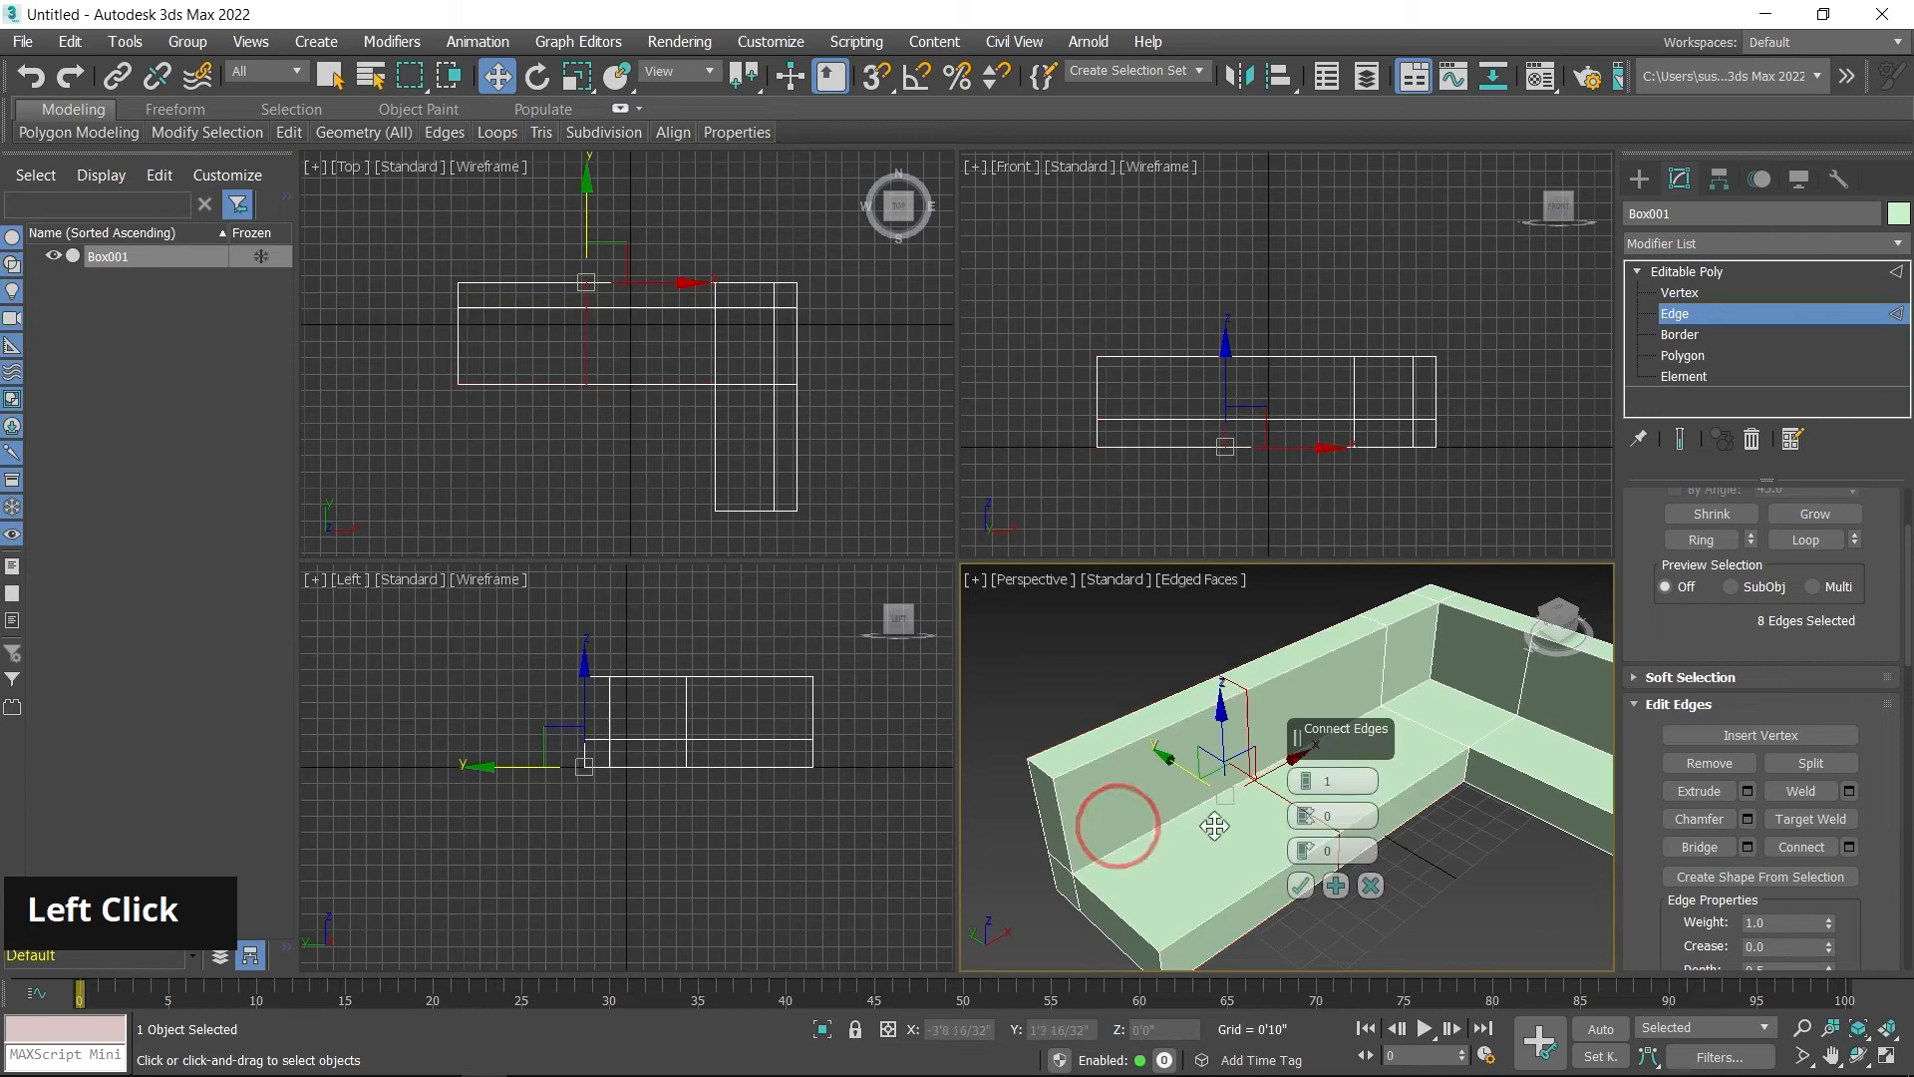
{"action": "left_click", "coordinate": [1307, 776]}
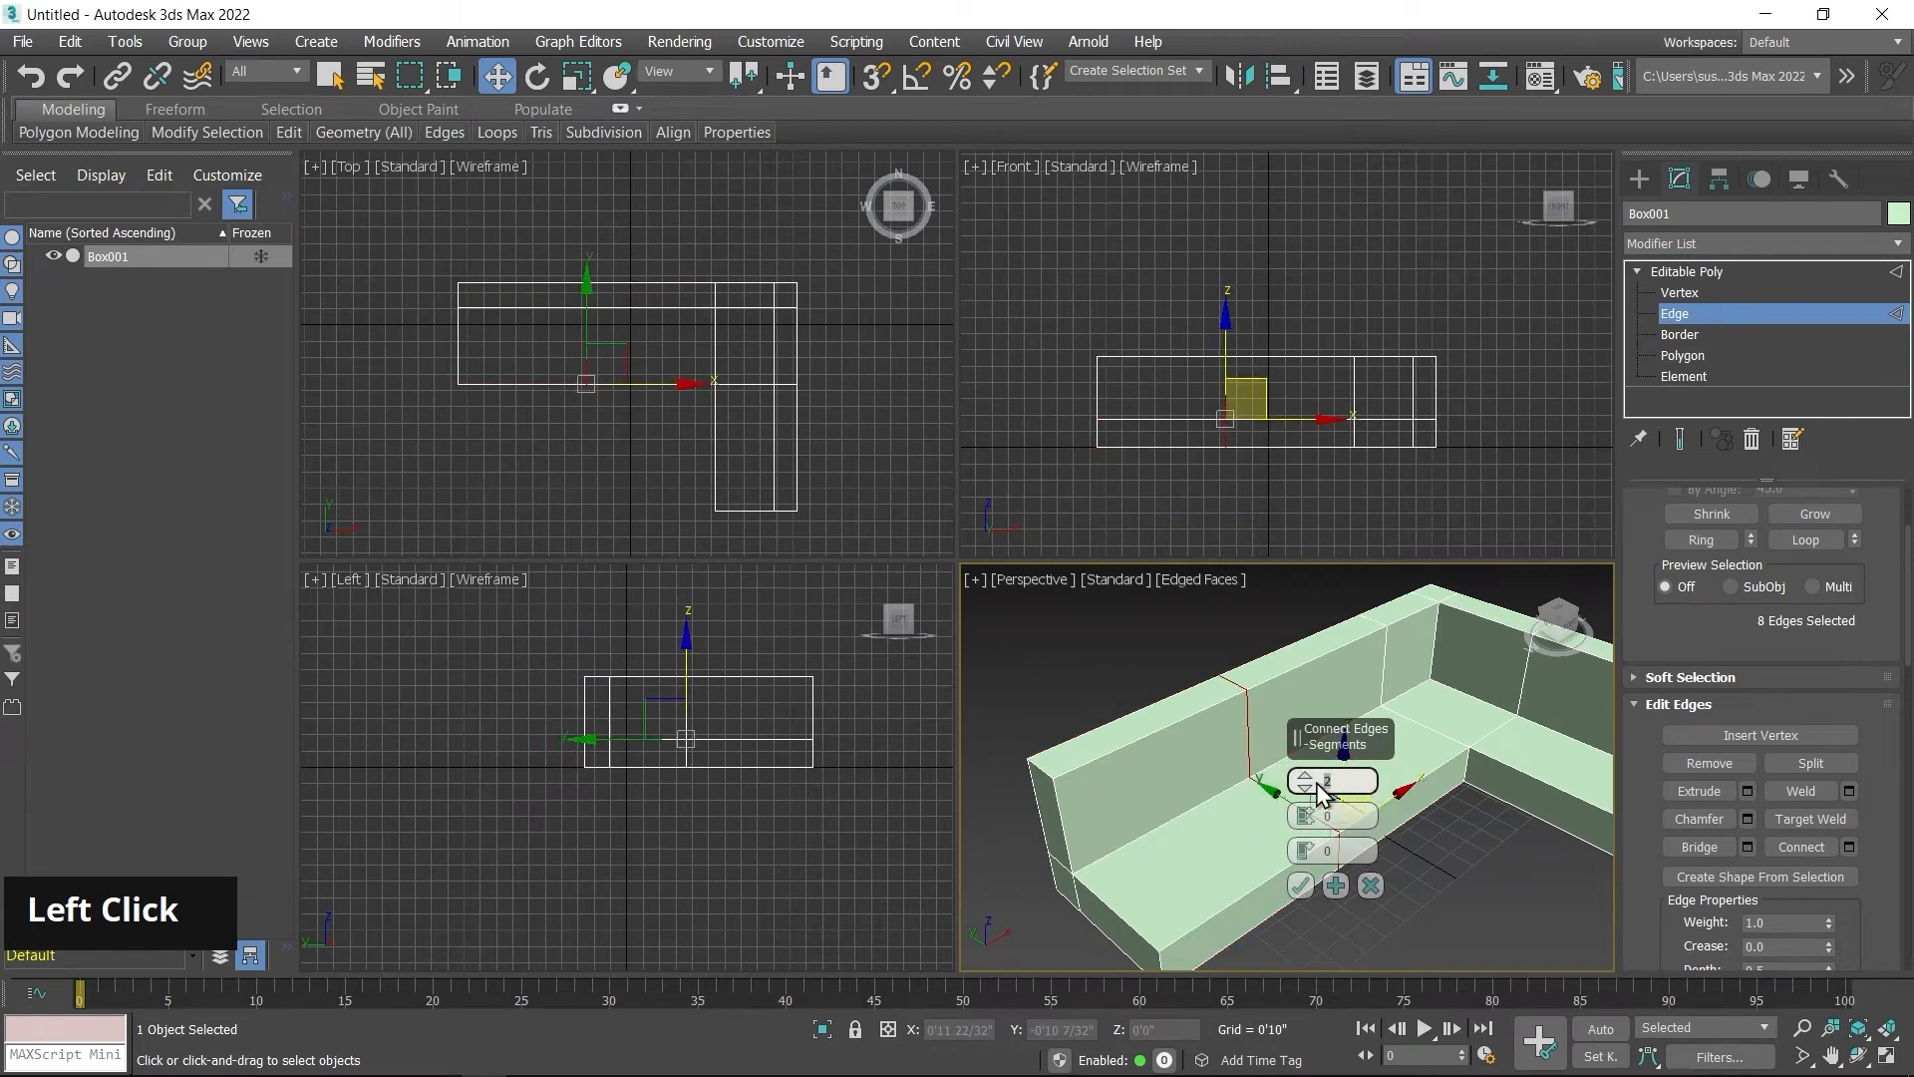
{"action": "left_click", "coordinate": [1301, 883]}
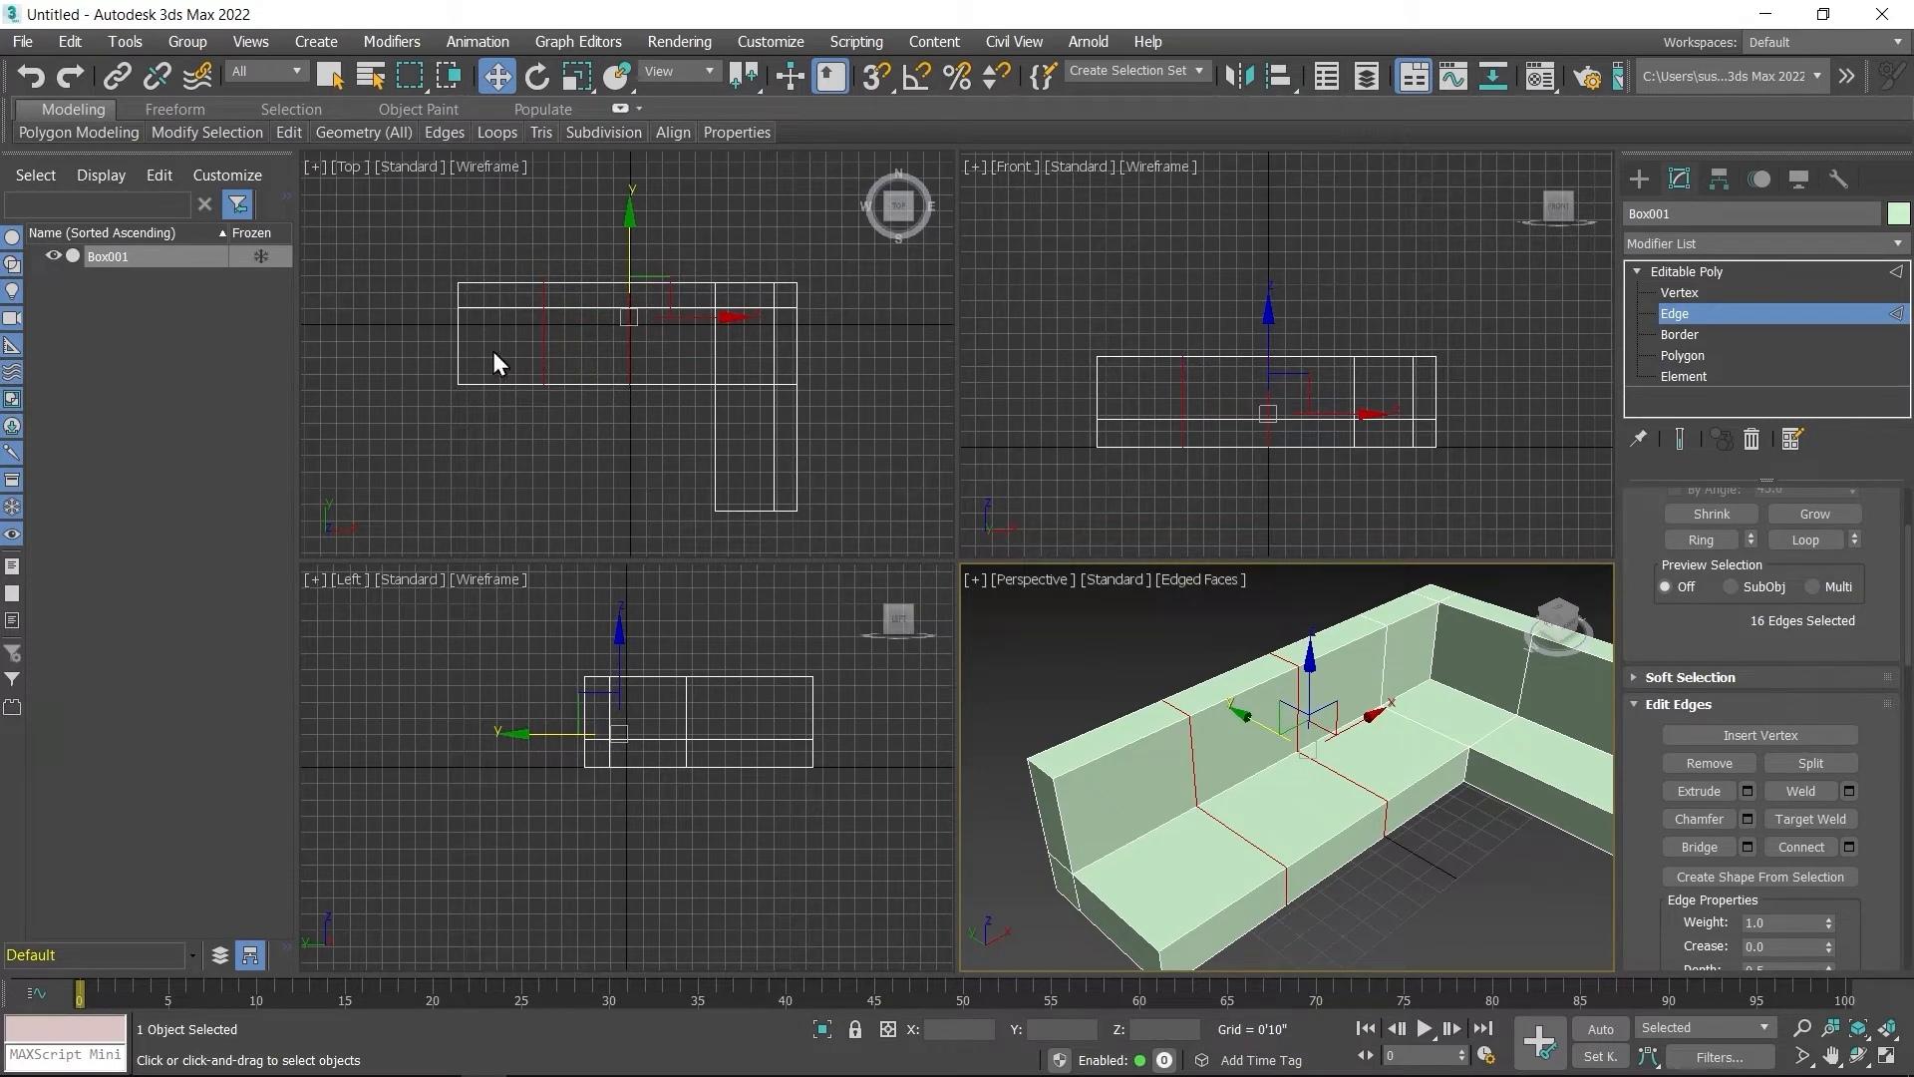
Step: Move the new edge loop nearer the long section's free end close to that end, at about X -8'3 5/32"
{"action": "left_click", "coordinate": [540, 440]}
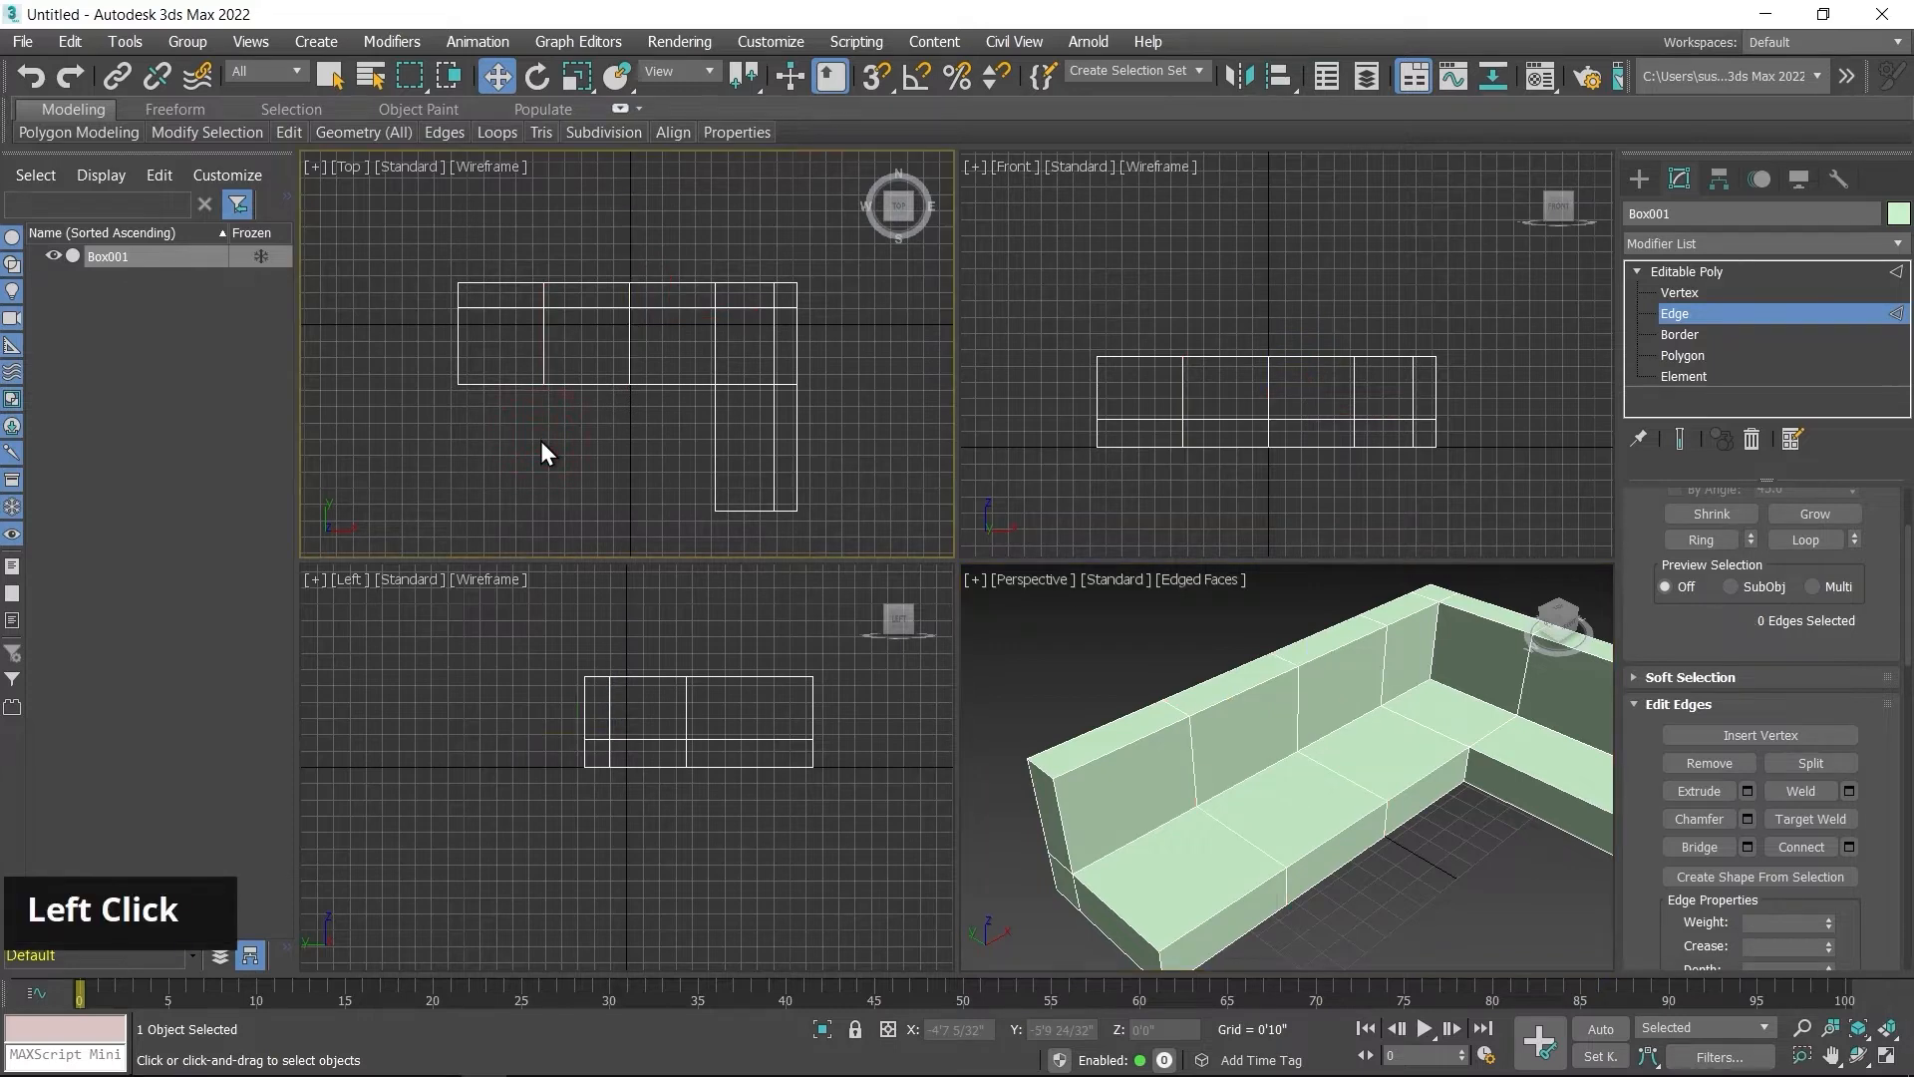
{"action": "double_click", "coordinate": [545, 347]}
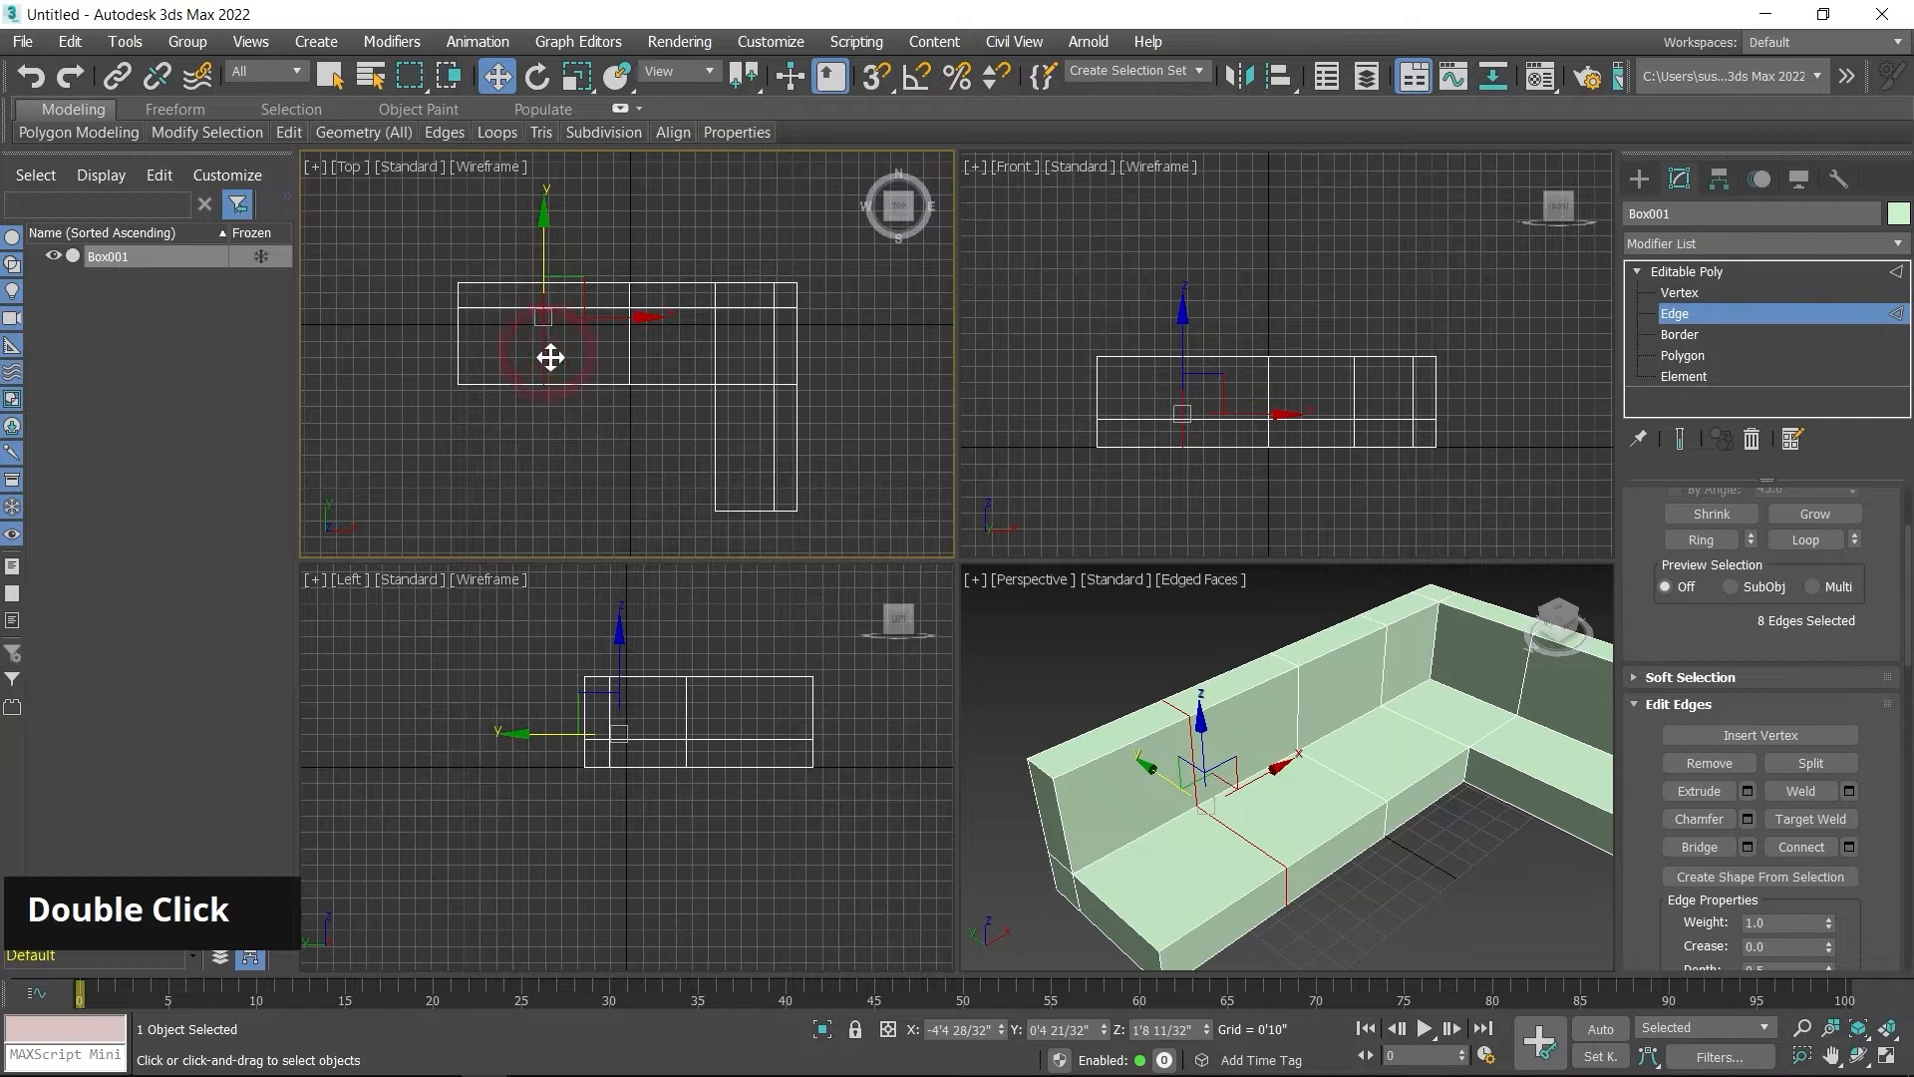
{"action": "middle_click_drag", "start_coordinate": [551, 360], "coordinate": [698, 426]}
{"action": "scroll", "coordinate": [641, 436], "scroll_direction": "up", "scroll_amount": 2}
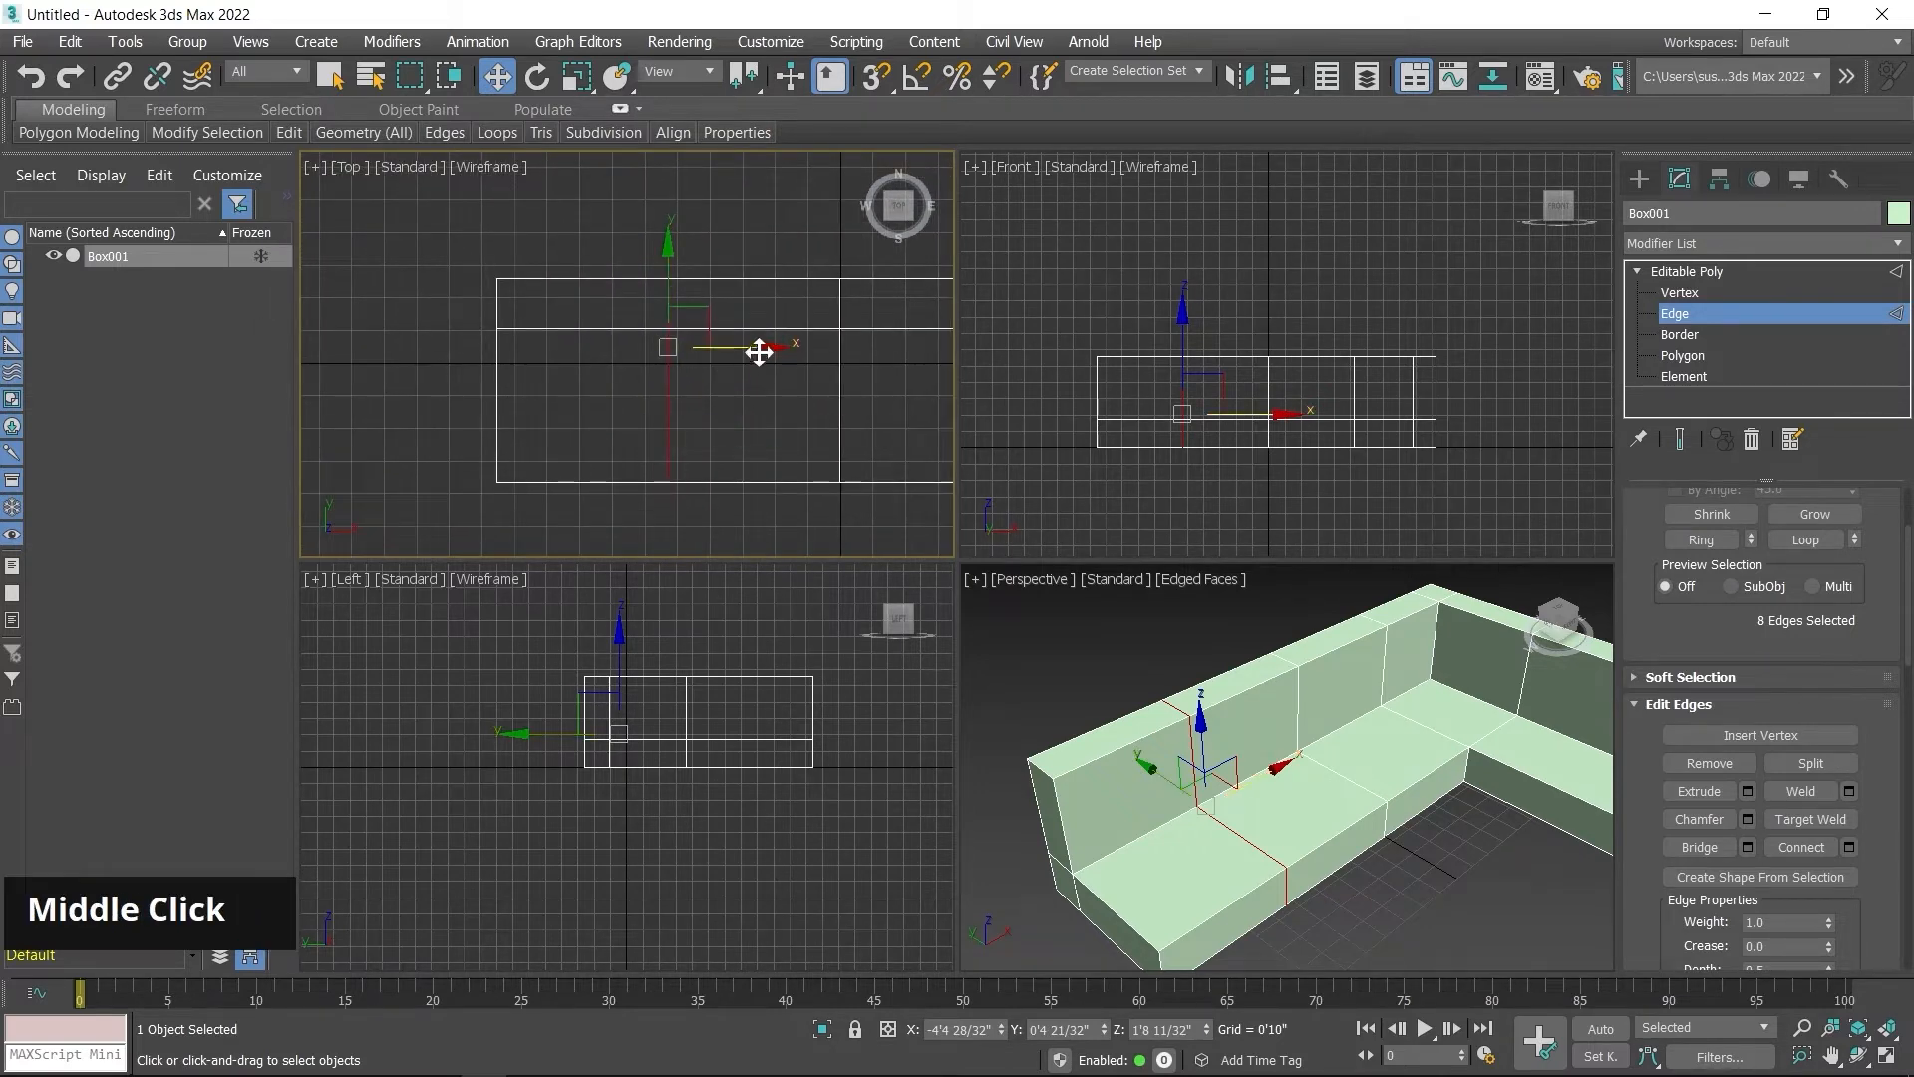
{"action": "left_click_drag", "start_coordinate": [760, 350], "coordinate": [615, 347]}
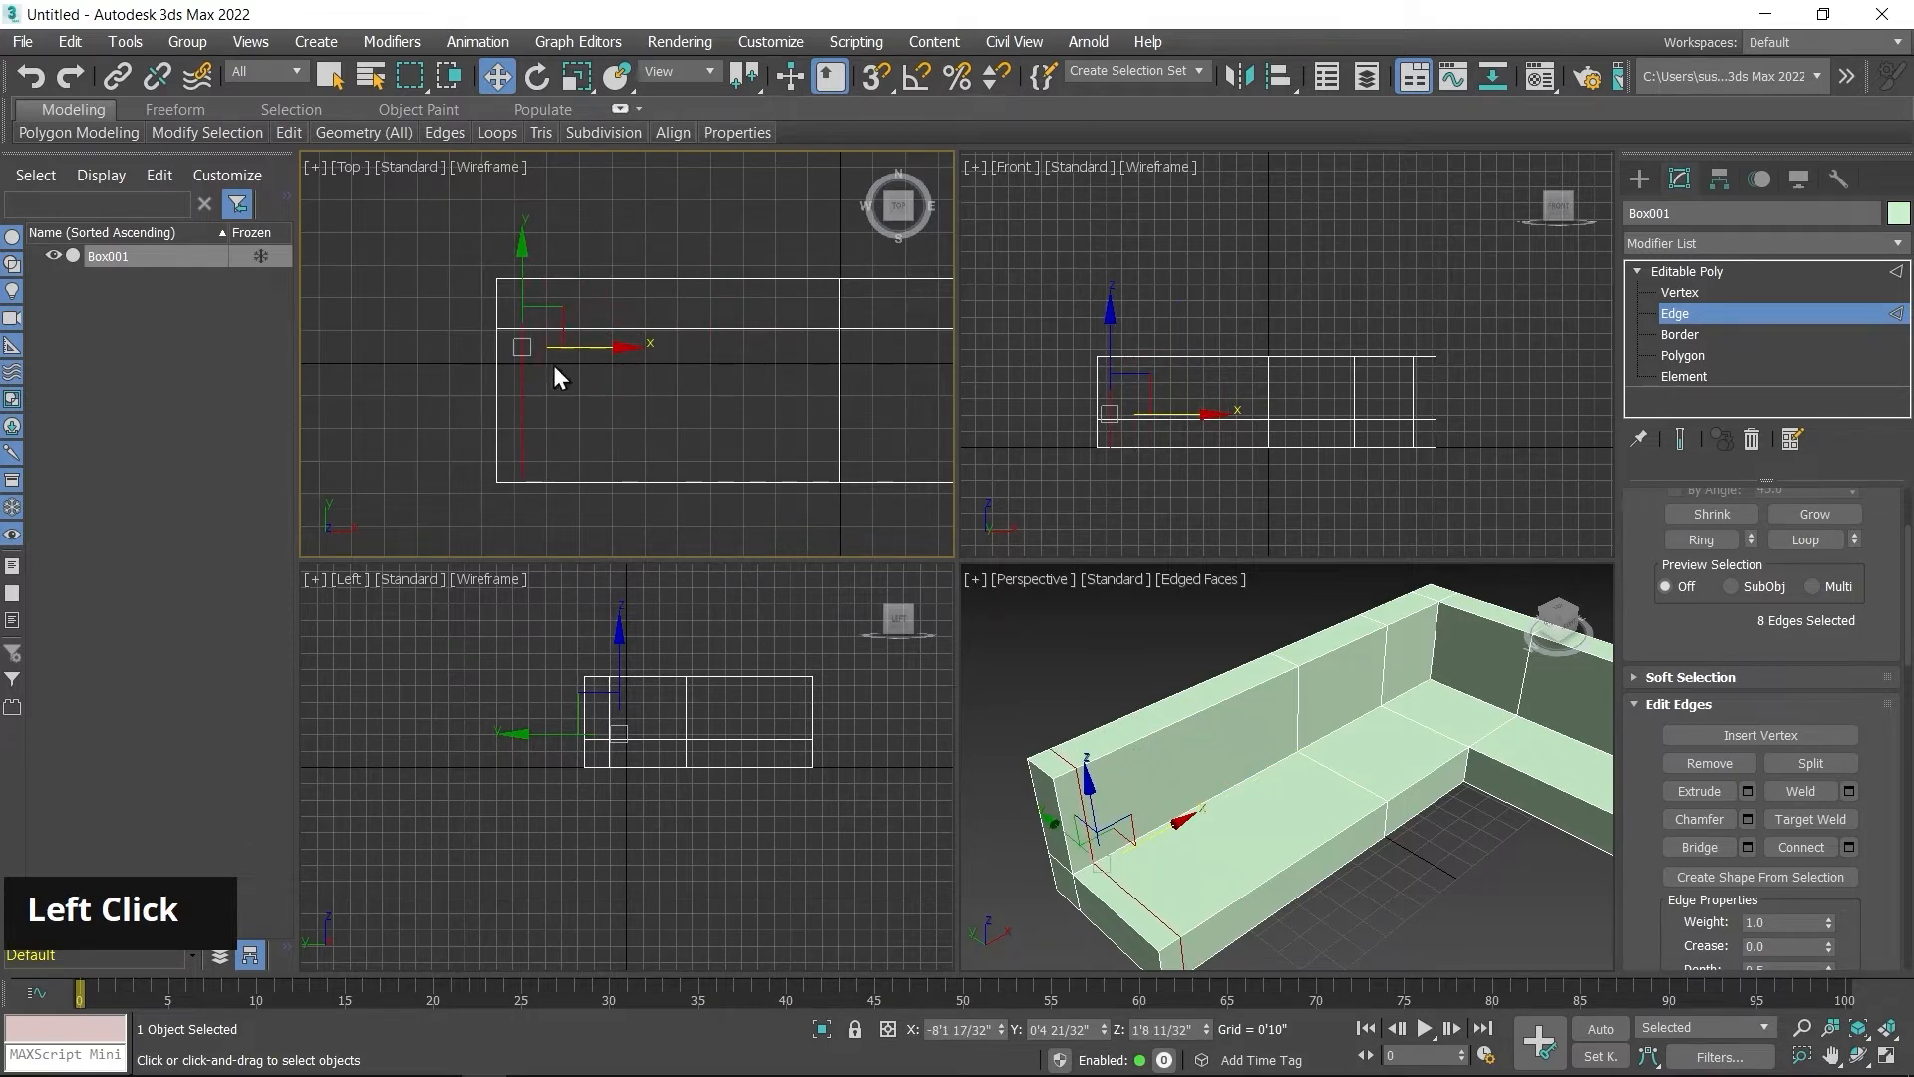
{"action": "scroll", "coordinate": [514, 431], "scroll_direction": "up", "scroll_amount": 3}
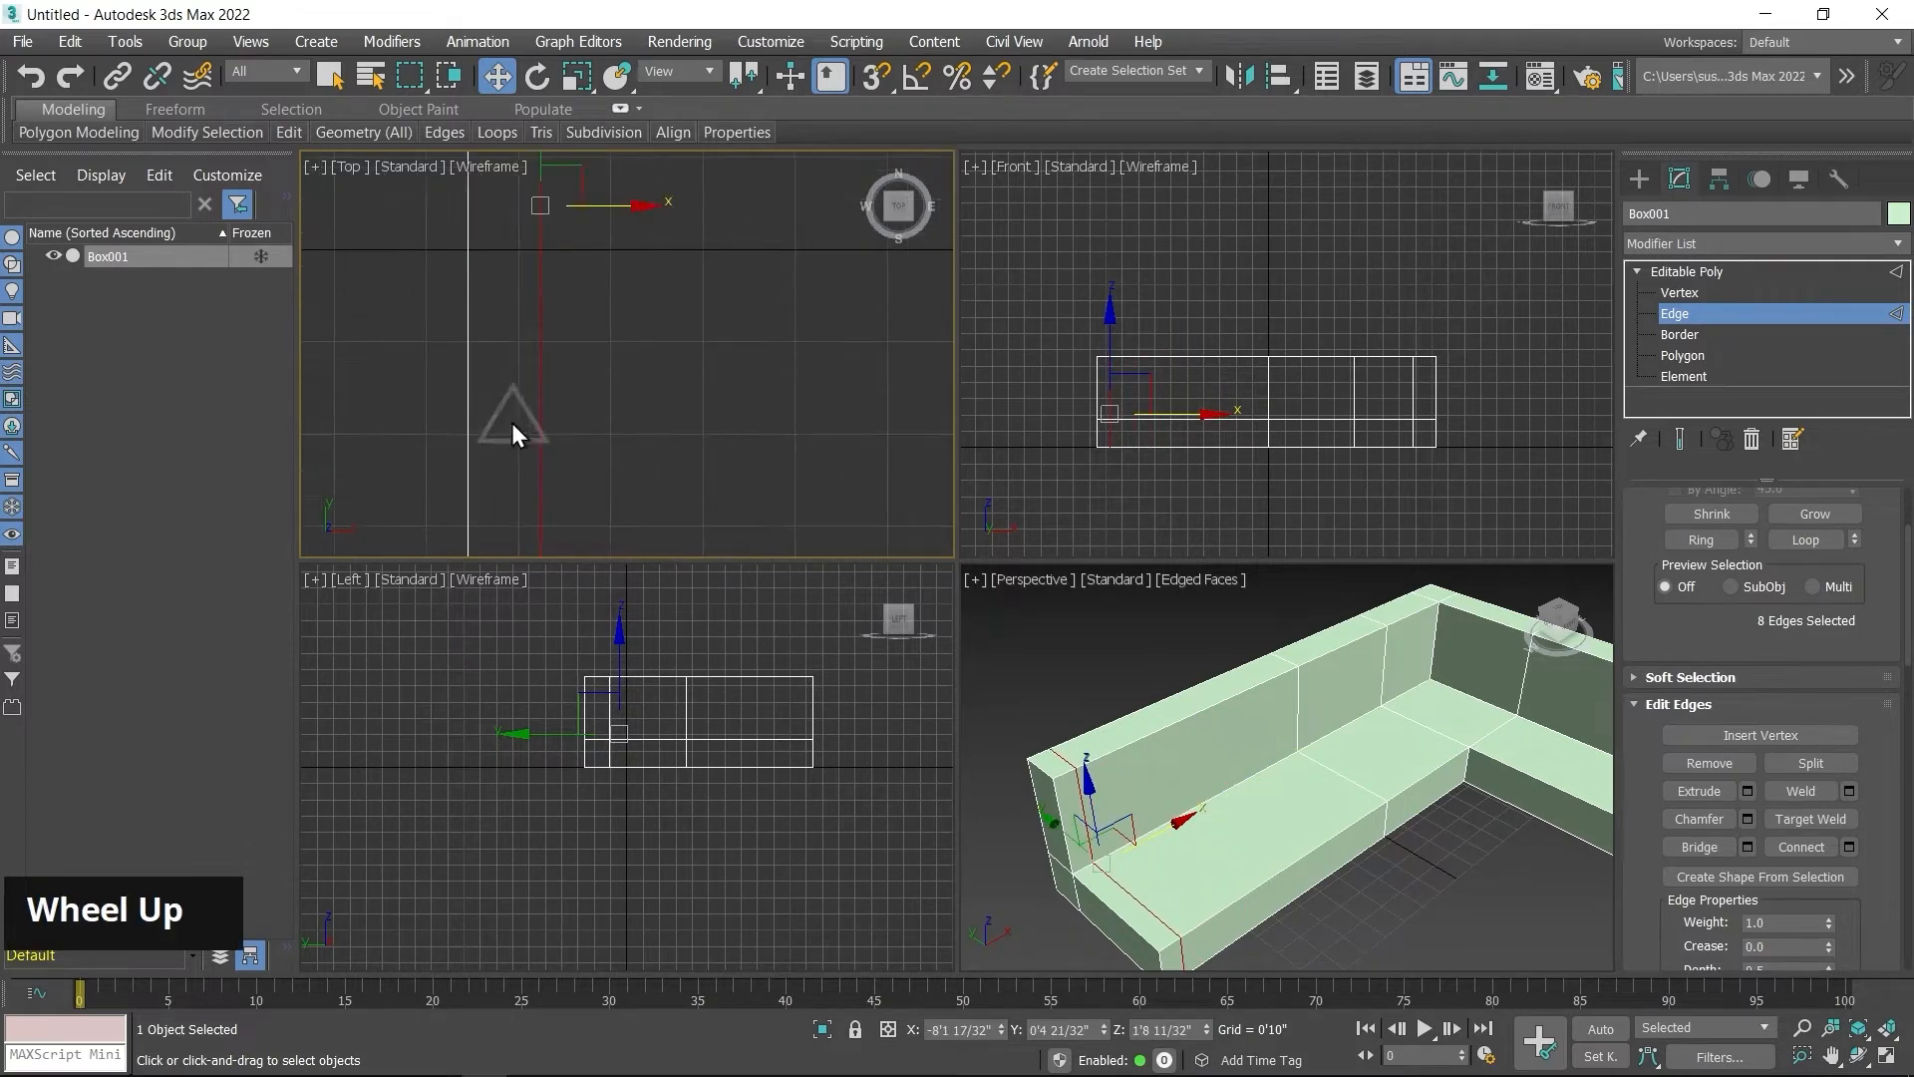
{"action": "left_click_drag", "start_coordinate": [636, 206], "coordinate": [576, 290]}
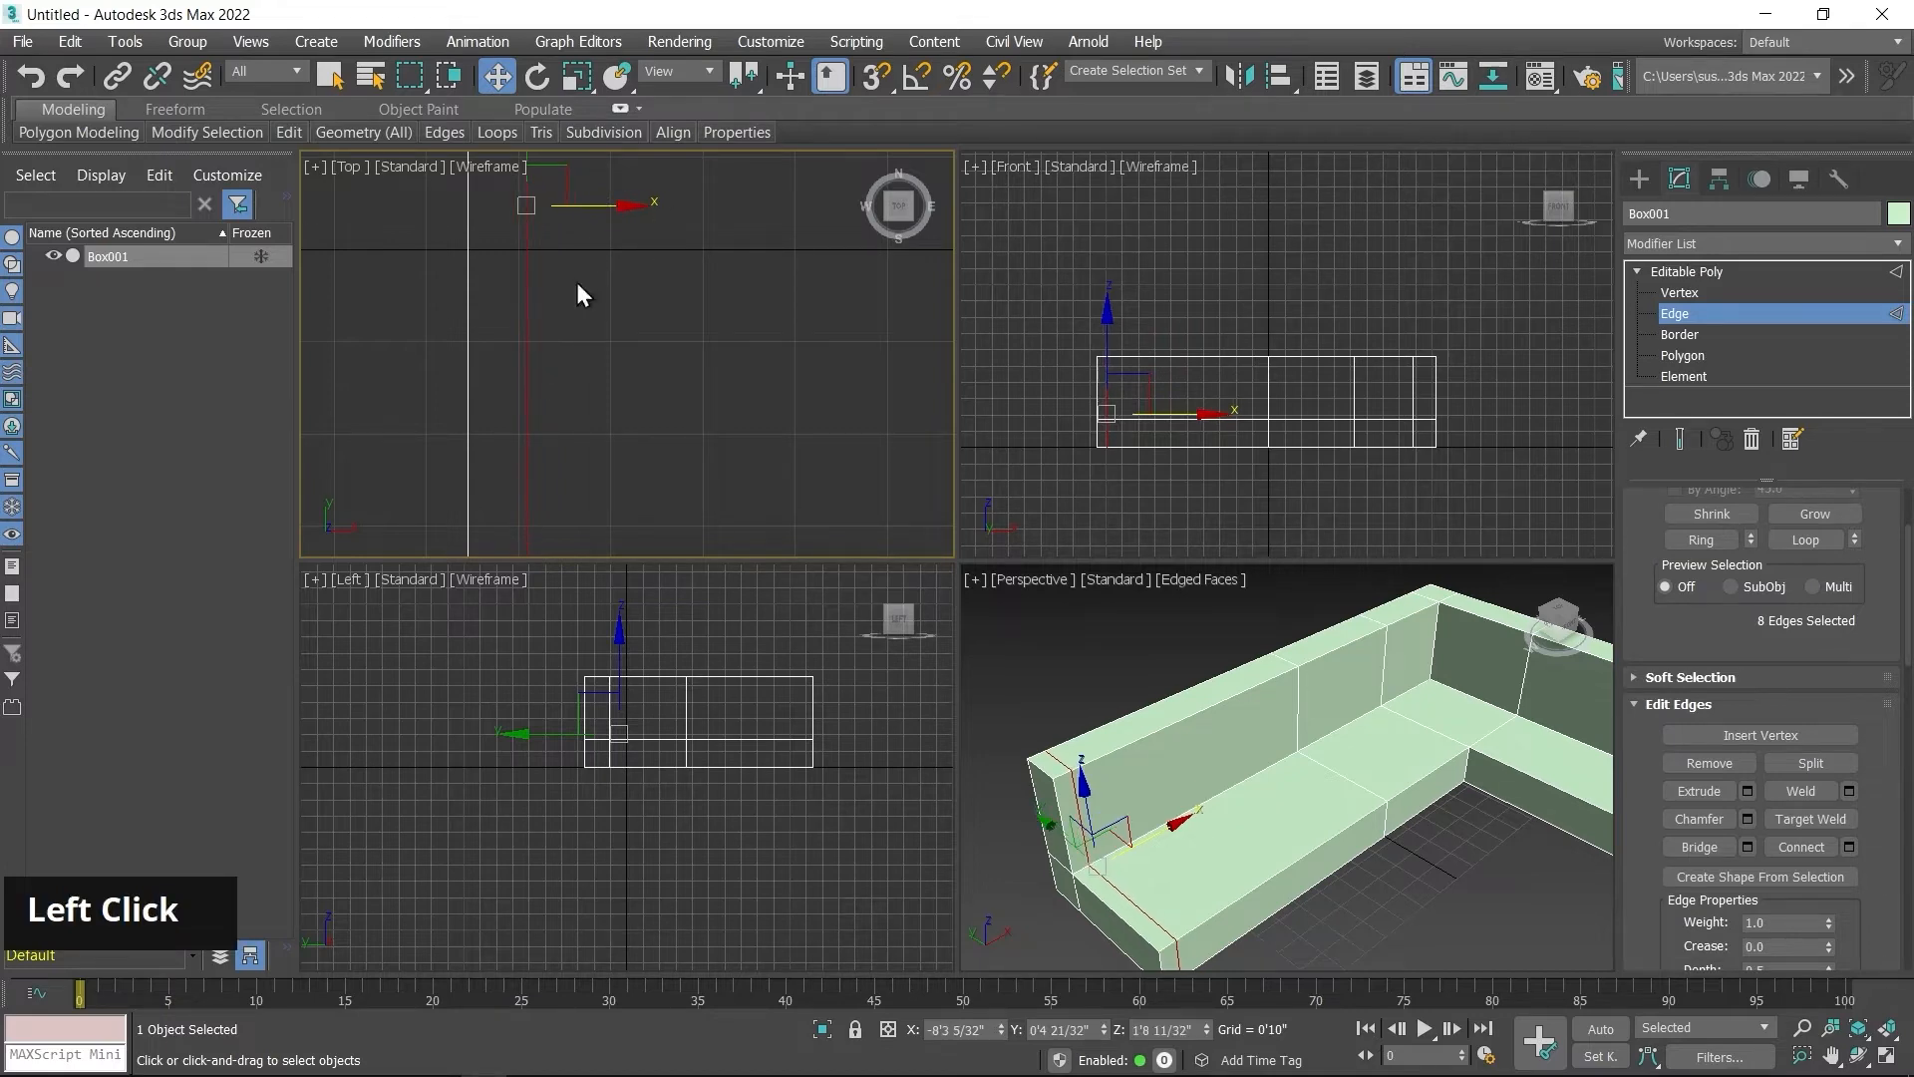
Step: Move the other new edge loop close to the corner, at about X 3'8 31/32", and clear the edge selection
{"action": "scroll", "coordinate": [481, 336], "scroll_direction": "down", "scroll_amount": 3}
{"action": "middle_click_drag", "start_coordinate": [481, 336], "coordinate": [598, 392]}
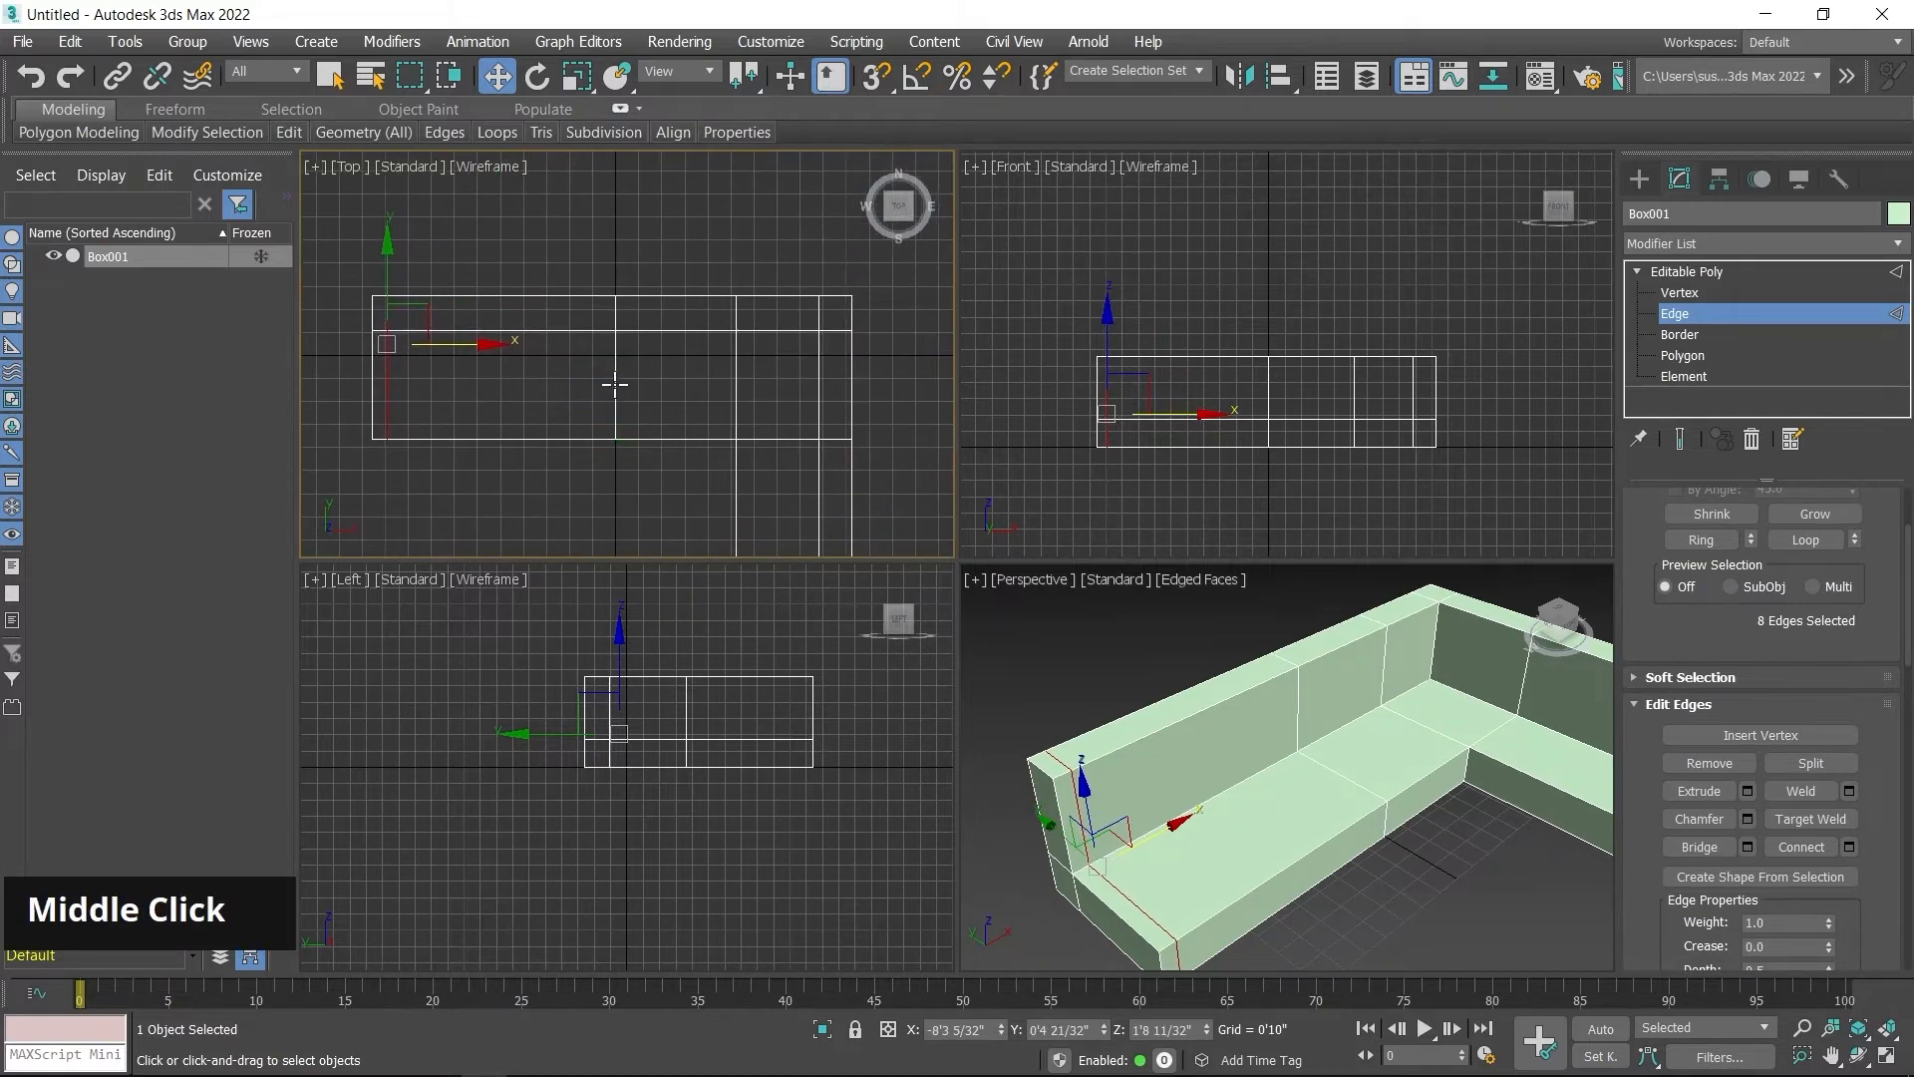
{"action": "double_click", "coordinate": [613, 383]}
{"action": "scroll", "coordinate": [708, 369], "scroll_direction": "up", "scroll_amount": 2}
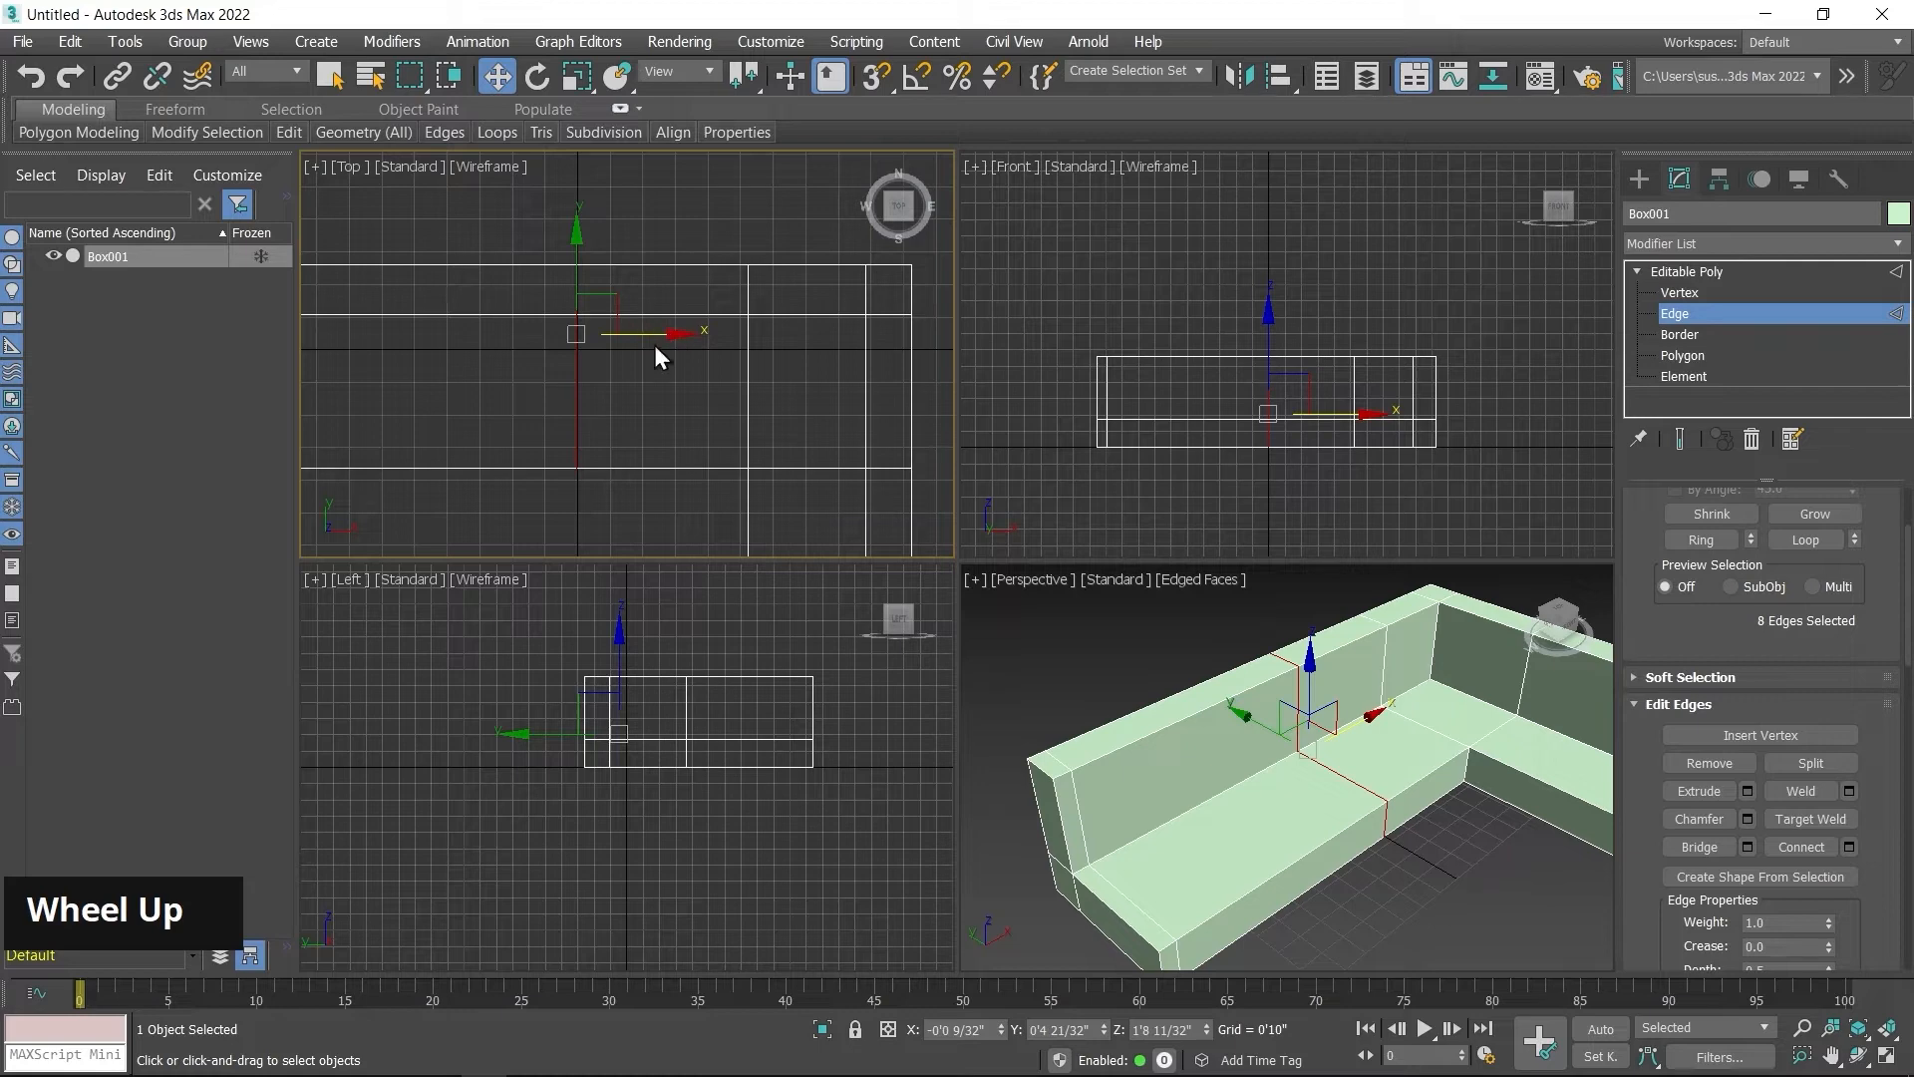
{"action": "left_click_drag", "start_coordinate": [653, 339], "coordinate": [798, 372]}
{"action": "middle_click_drag", "start_coordinate": [800, 393], "coordinate": [730, 333]}
{"action": "scroll", "coordinate": [732, 344], "scroll_direction": "down", "scroll_amount": 2}
{"action": "middle_click_drag", "start_coordinate": [1385, 803], "coordinate": [1254, 798]}
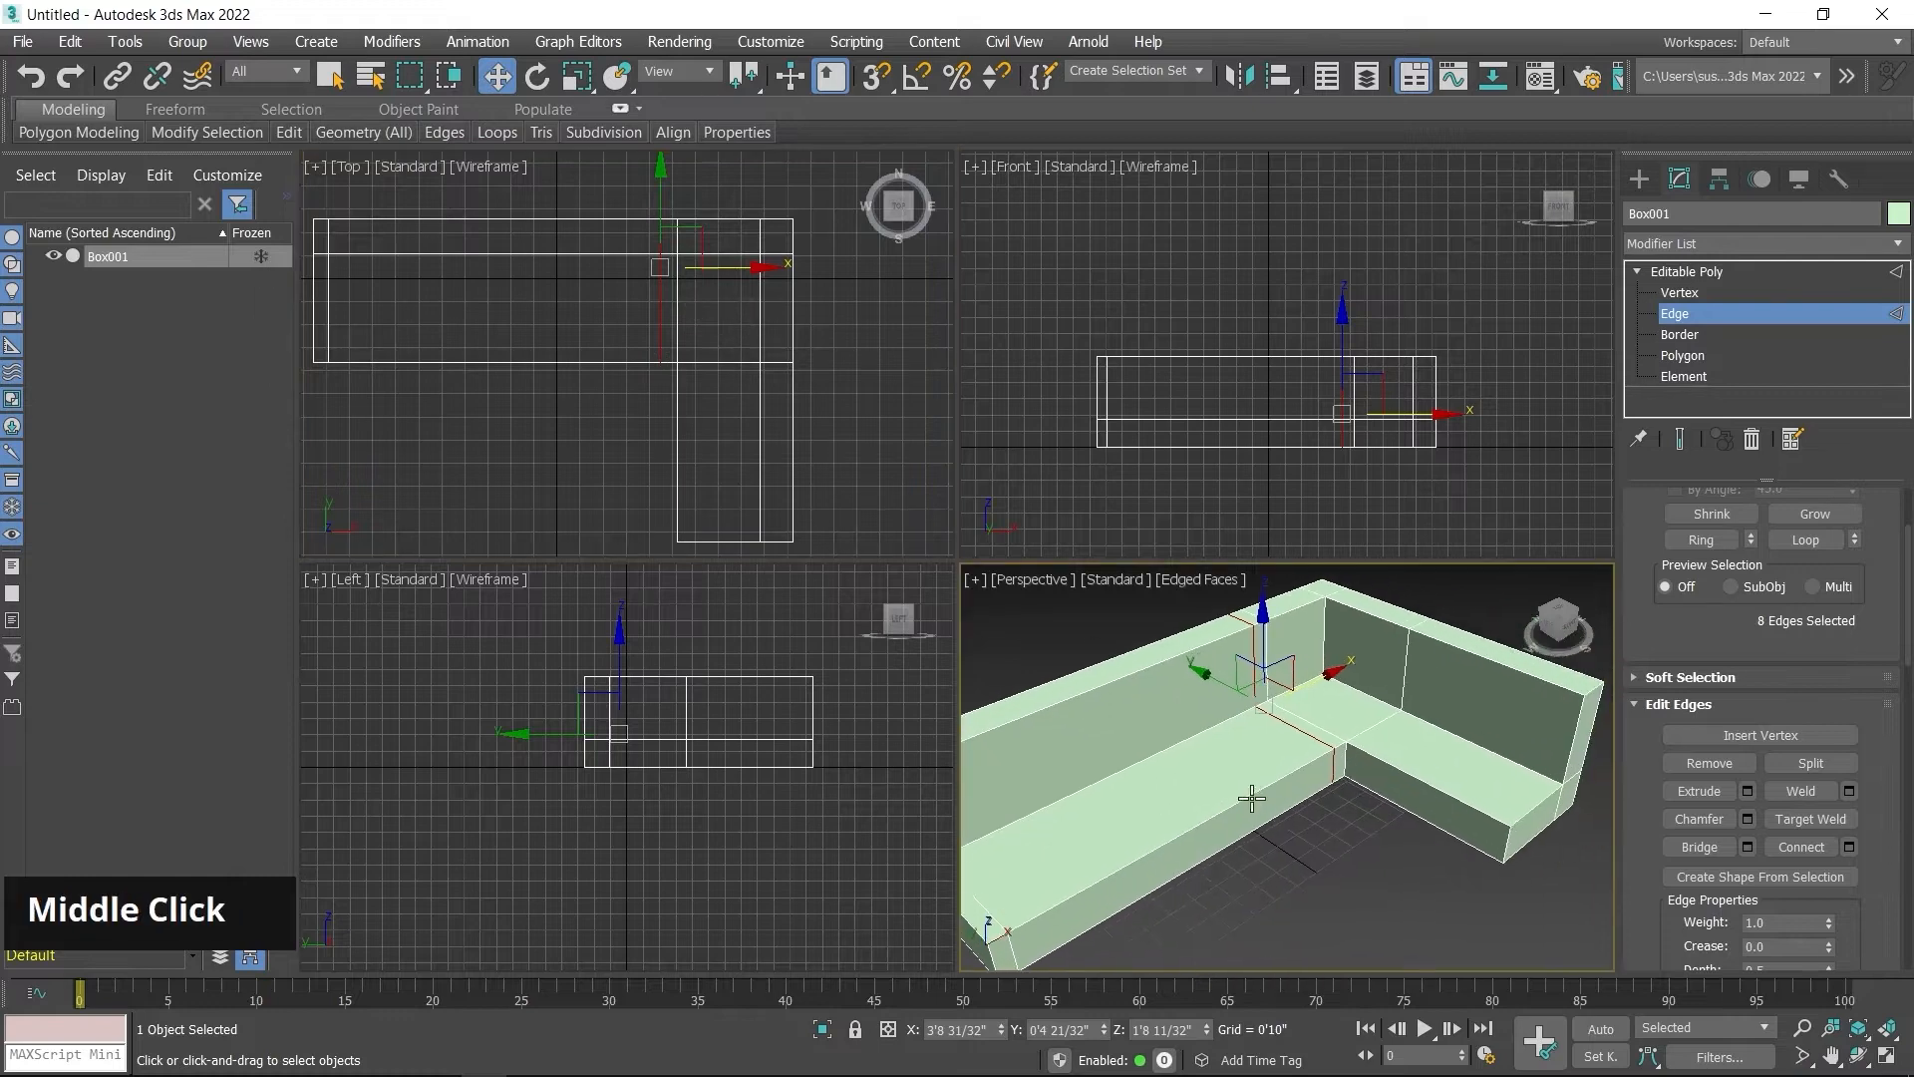
{"action": "middle_click_drag", "start_coordinate": [1389, 790], "coordinate": [1351, 812], "text": "alt"}
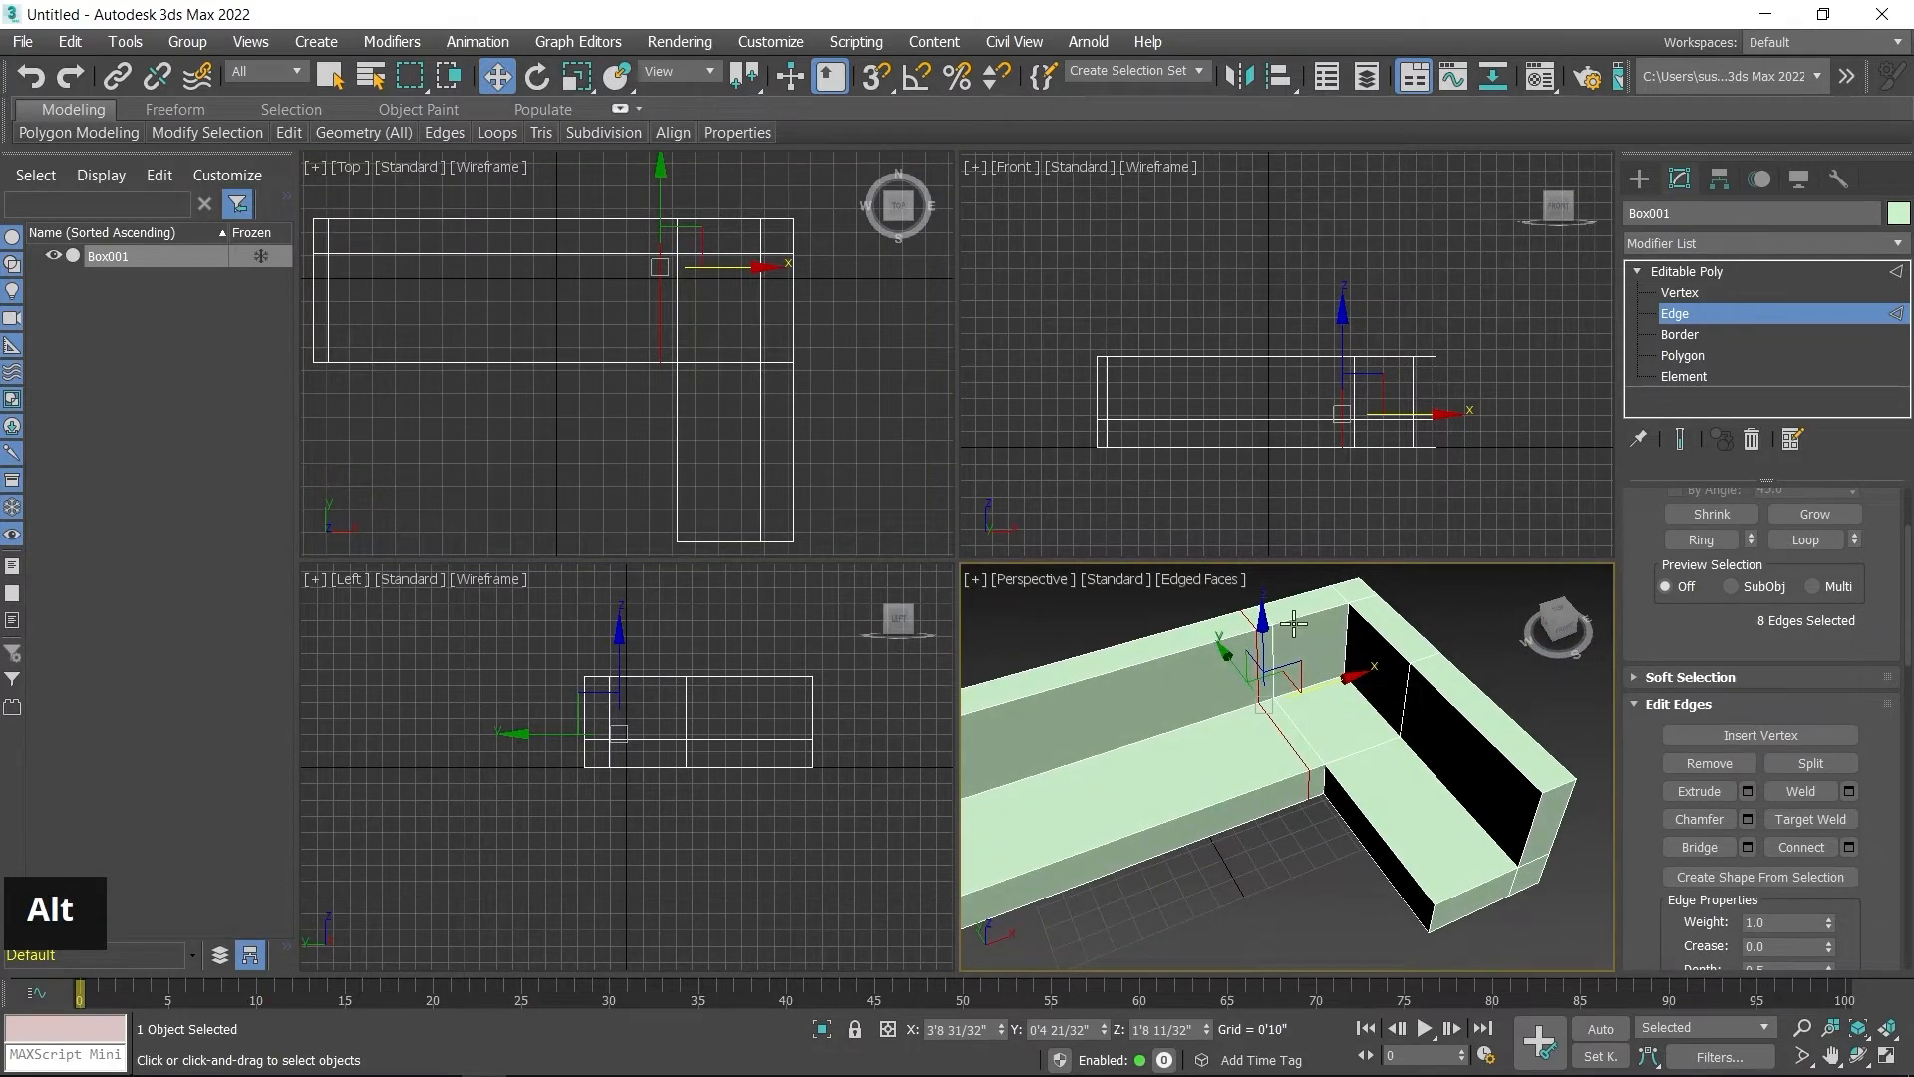
{"action": "middle_click_drag", "start_coordinate": [731, 403], "coordinate": [678, 432]}
{"action": "left_click", "coordinate": [859, 389]}
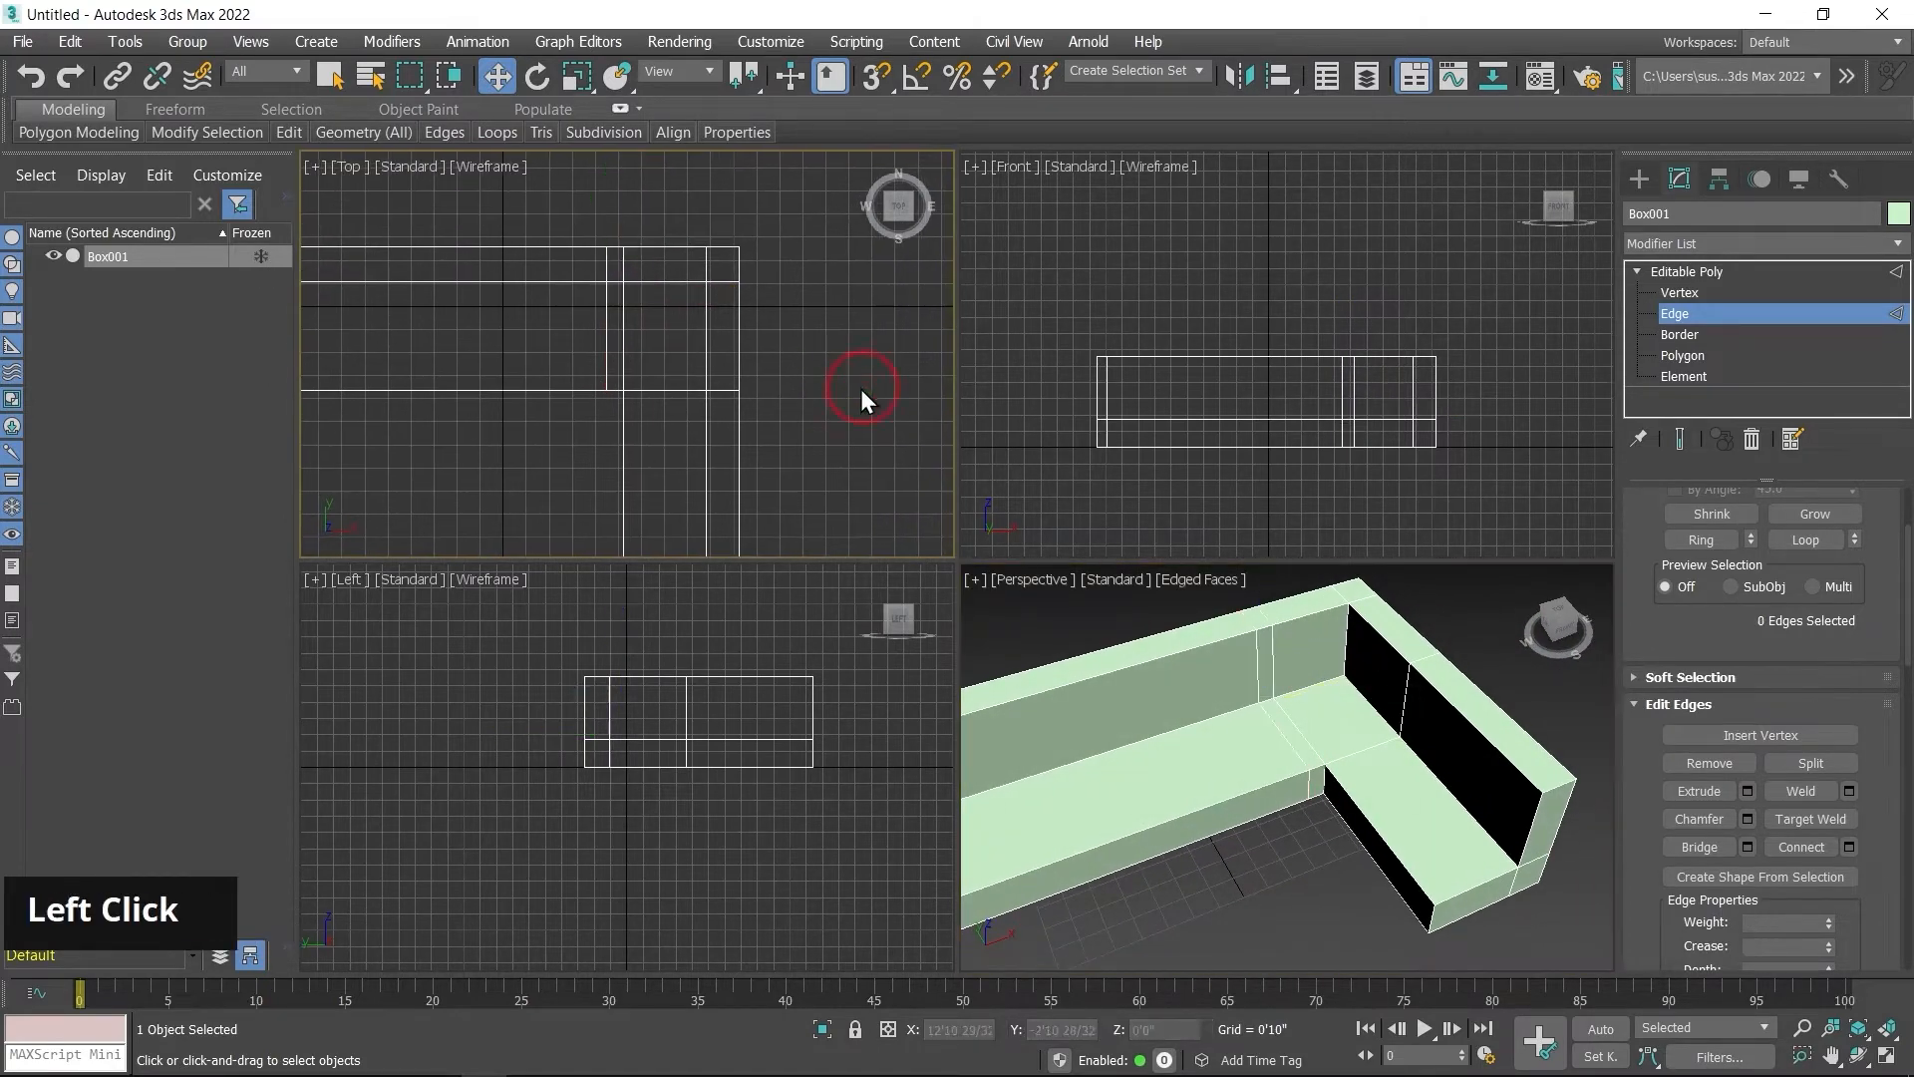
Step: Select the ring of crosswise edges along the sofa's short section, connect them with 2 segments, and clear the edge selection
{"action": "middle_click_drag", "start_coordinate": [1355, 705], "coordinate": [1293, 702]}
{"action": "scroll", "coordinate": [1293, 702], "scroll_direction": "up", "scroll_amount": 2}
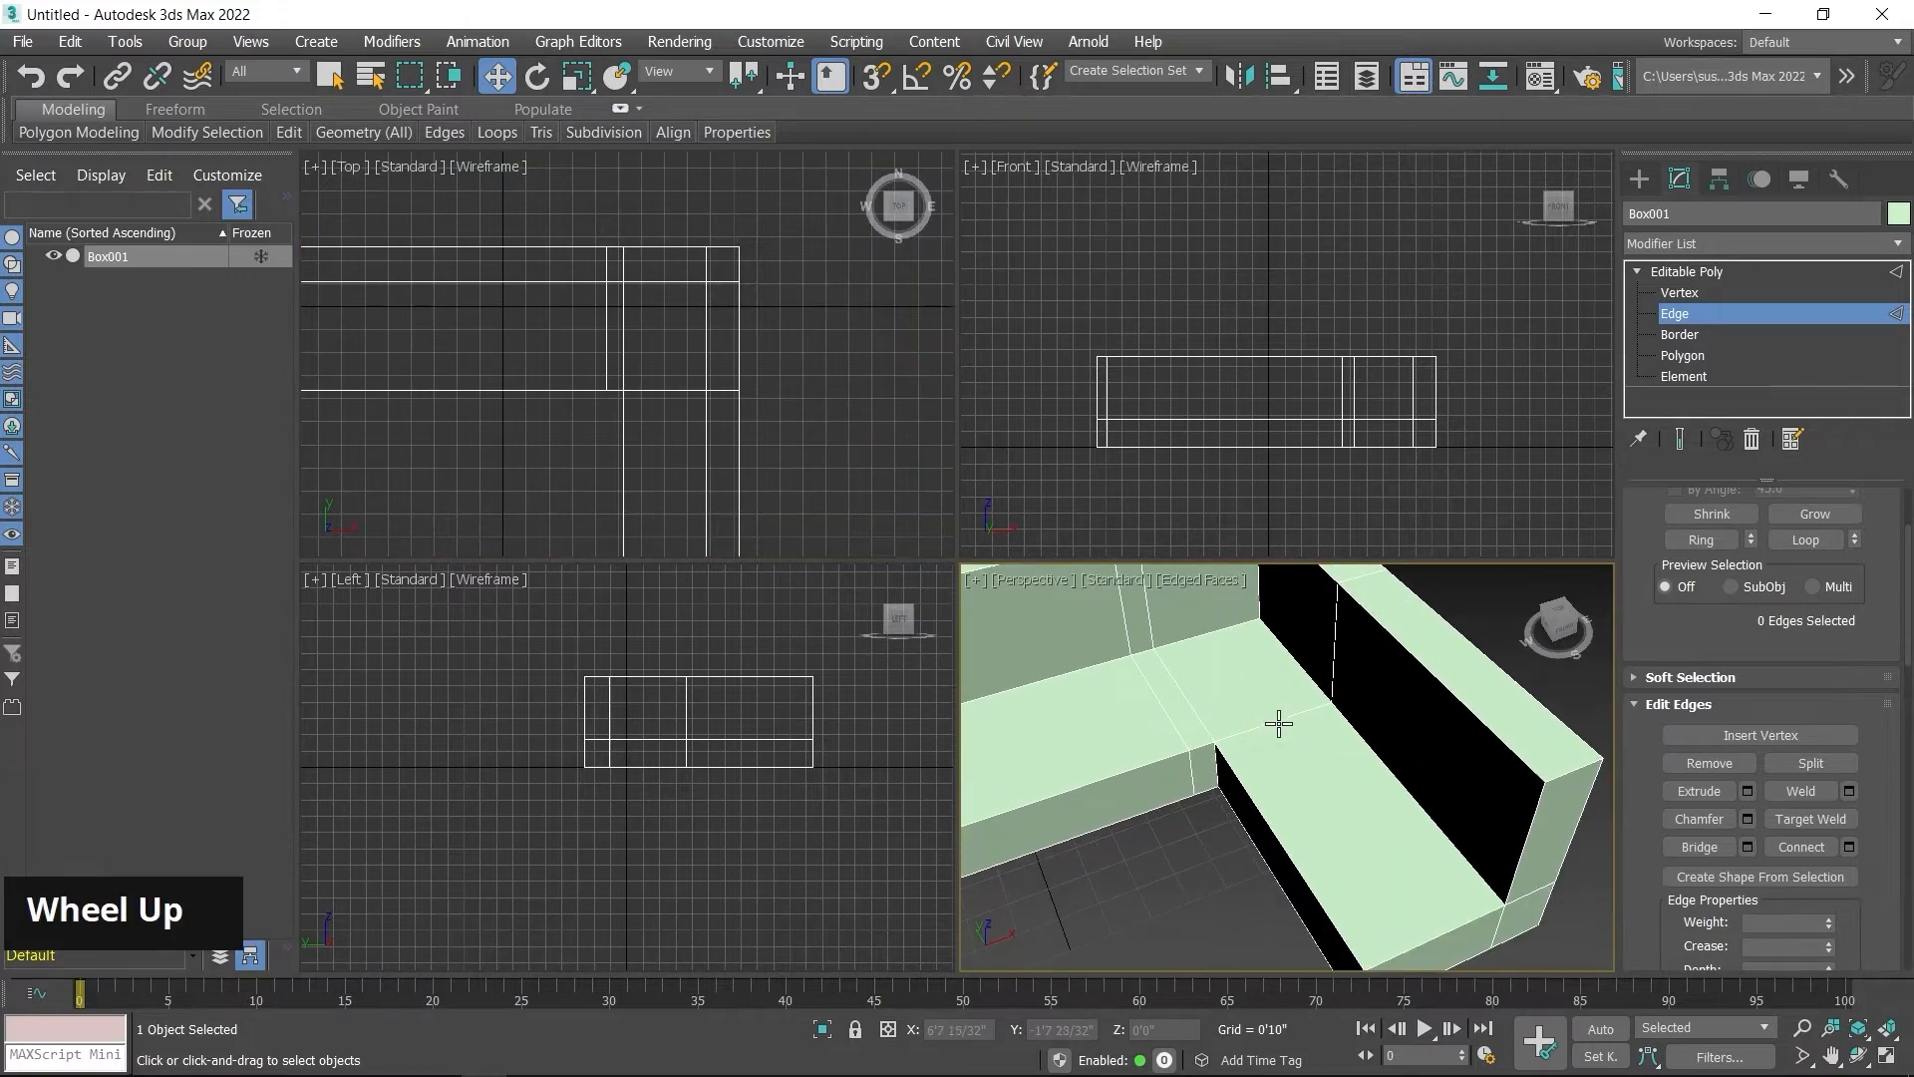
{"action": "left_click", "coordinate": [1269, 726]}
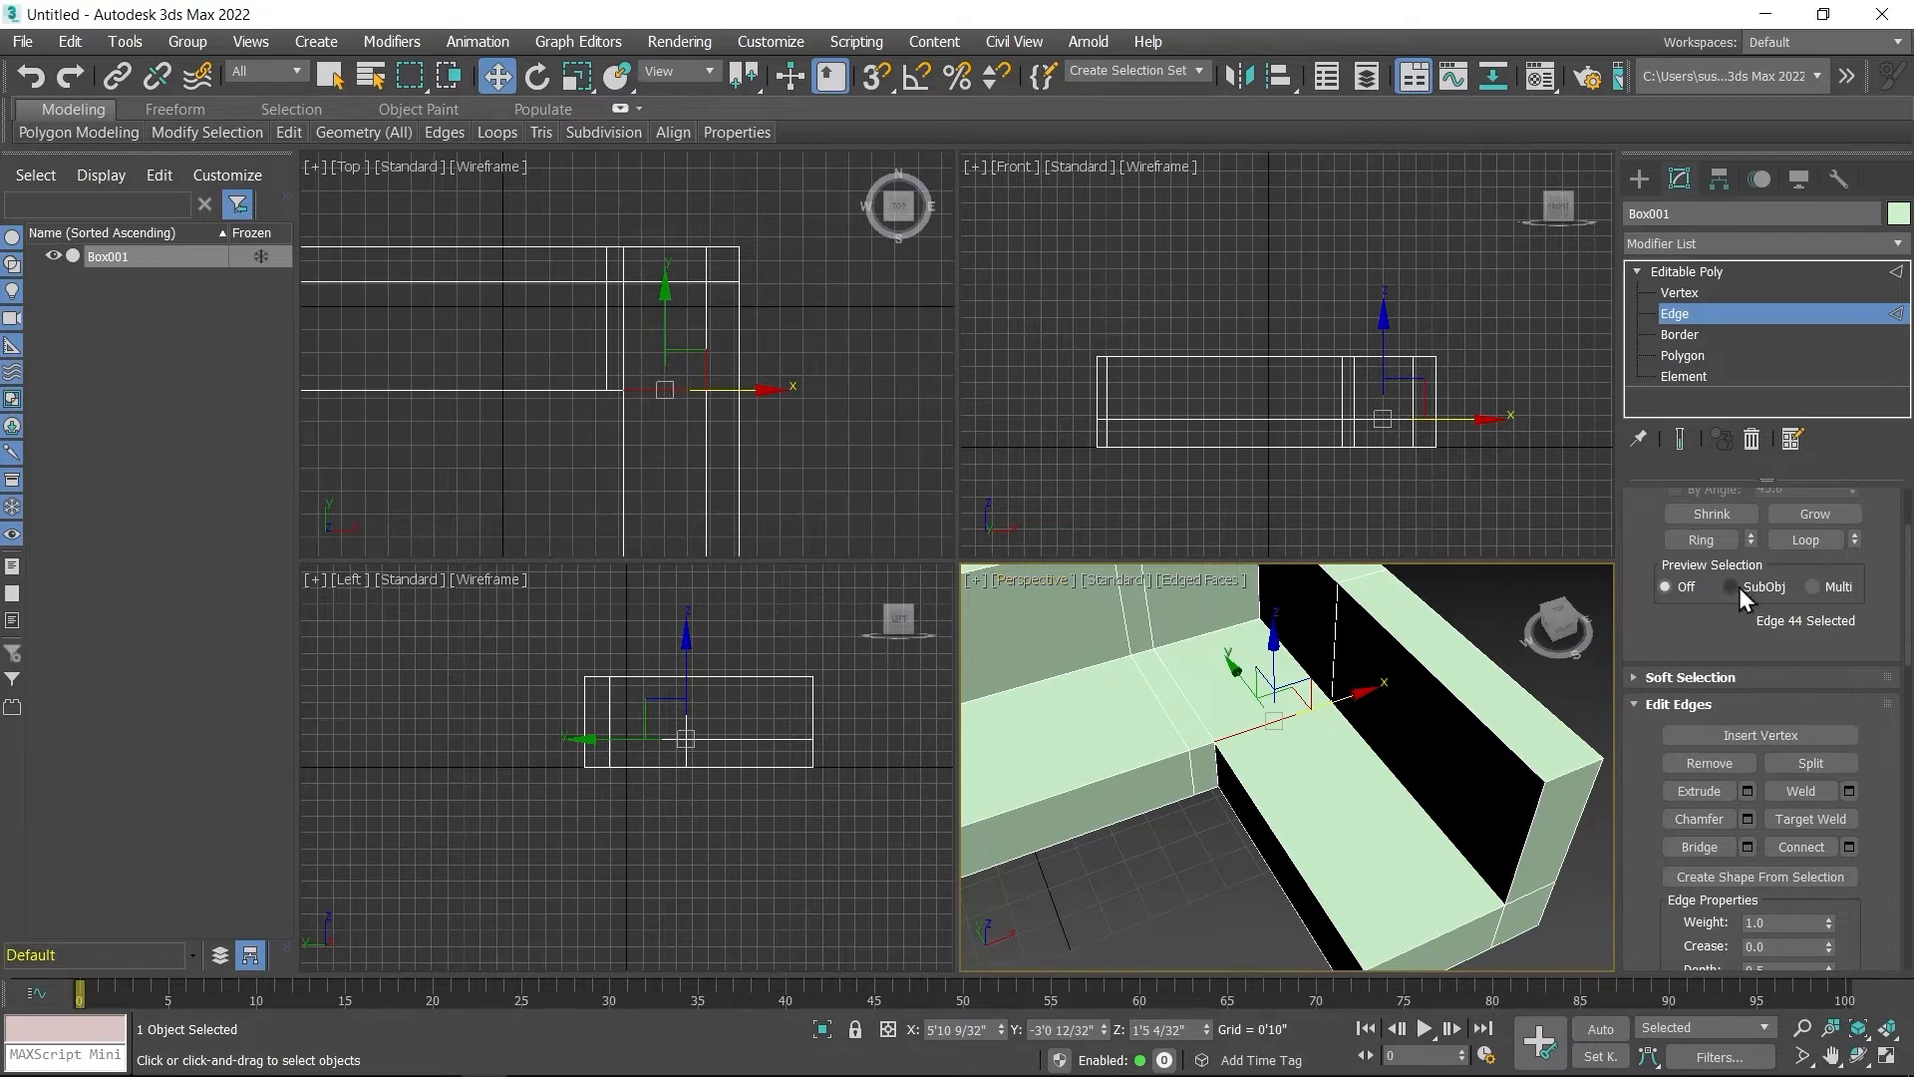
{"action": "left_click", "coordinate": [1703, 540]}
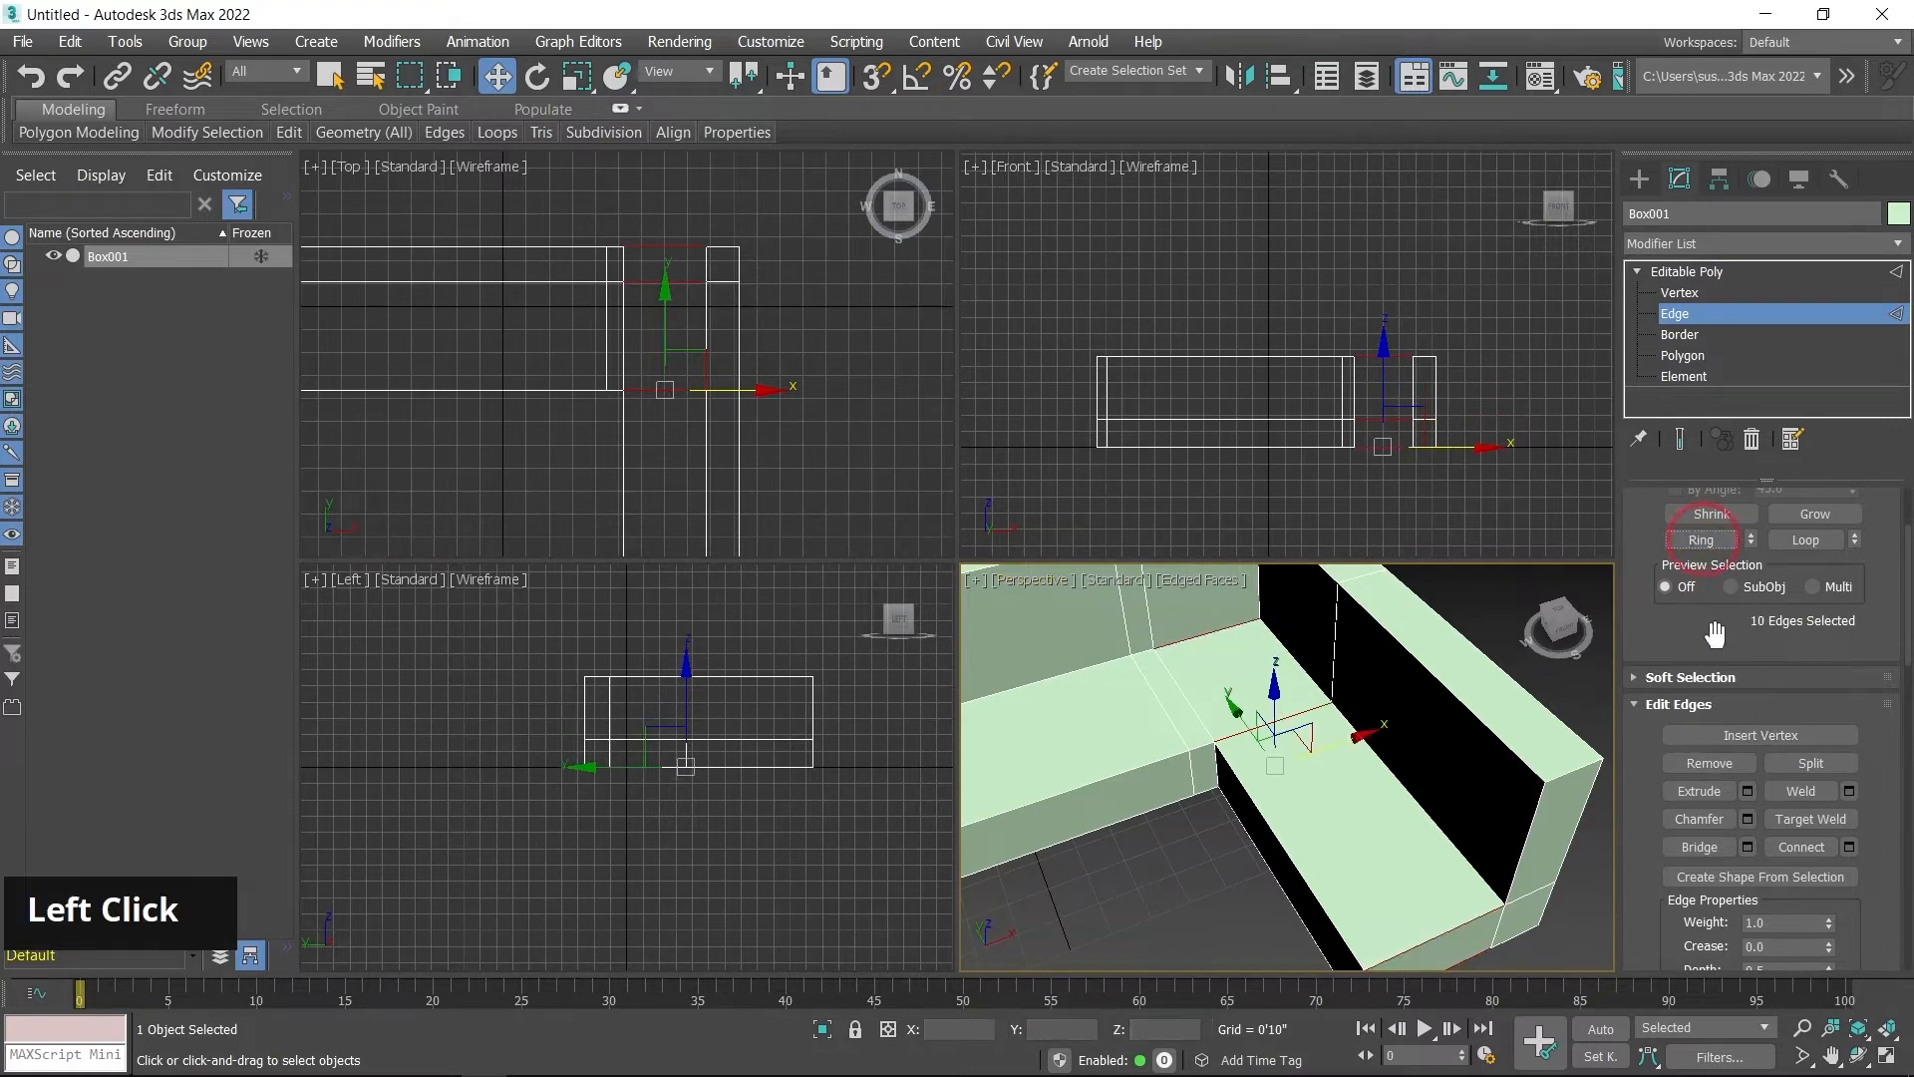
{"action": "scroll", "coordinate": [1505, 830], "scroll_direction": "down", "scroll_amount": 2}
{"action": "key", "text": "F2"}
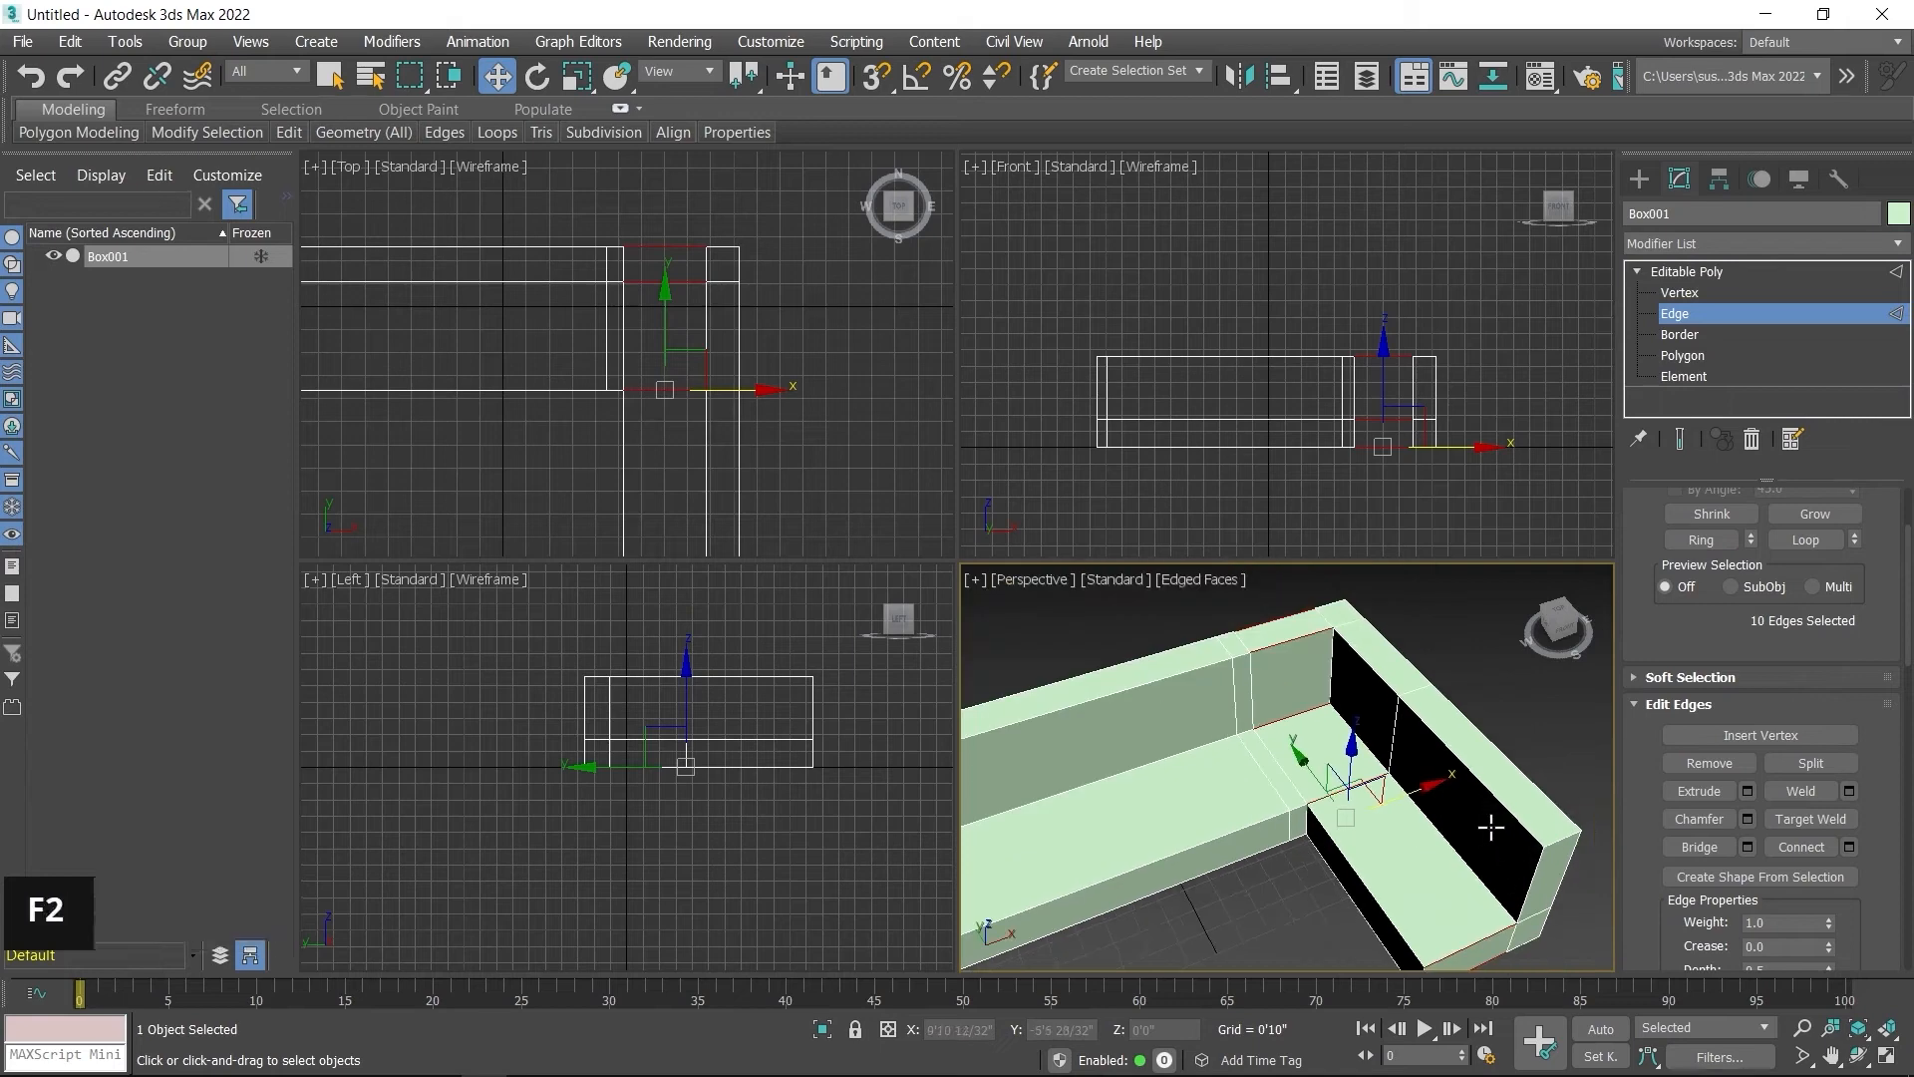
{"action": "key", "text": "F3"}
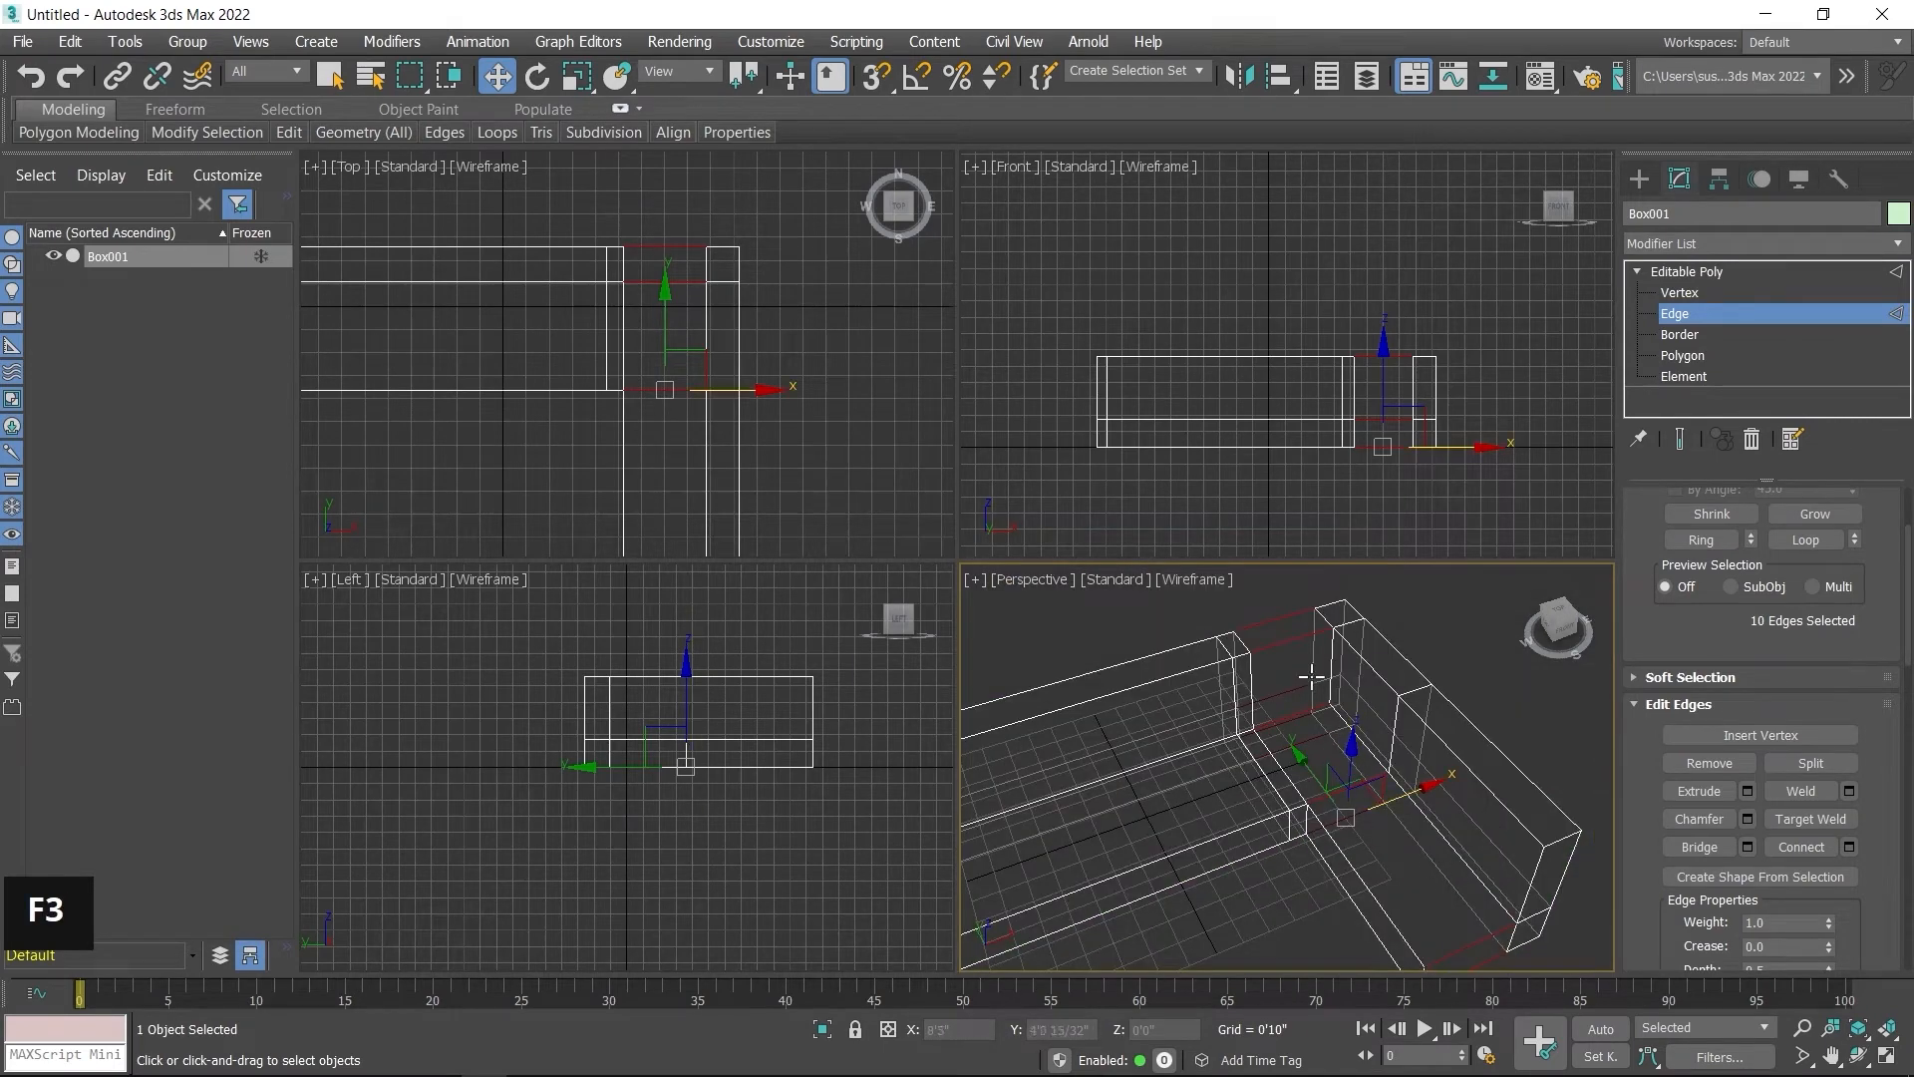
{"action": "key", "text": "F3"}
{"action": "right_click", "coordinate": [1344, 738]}
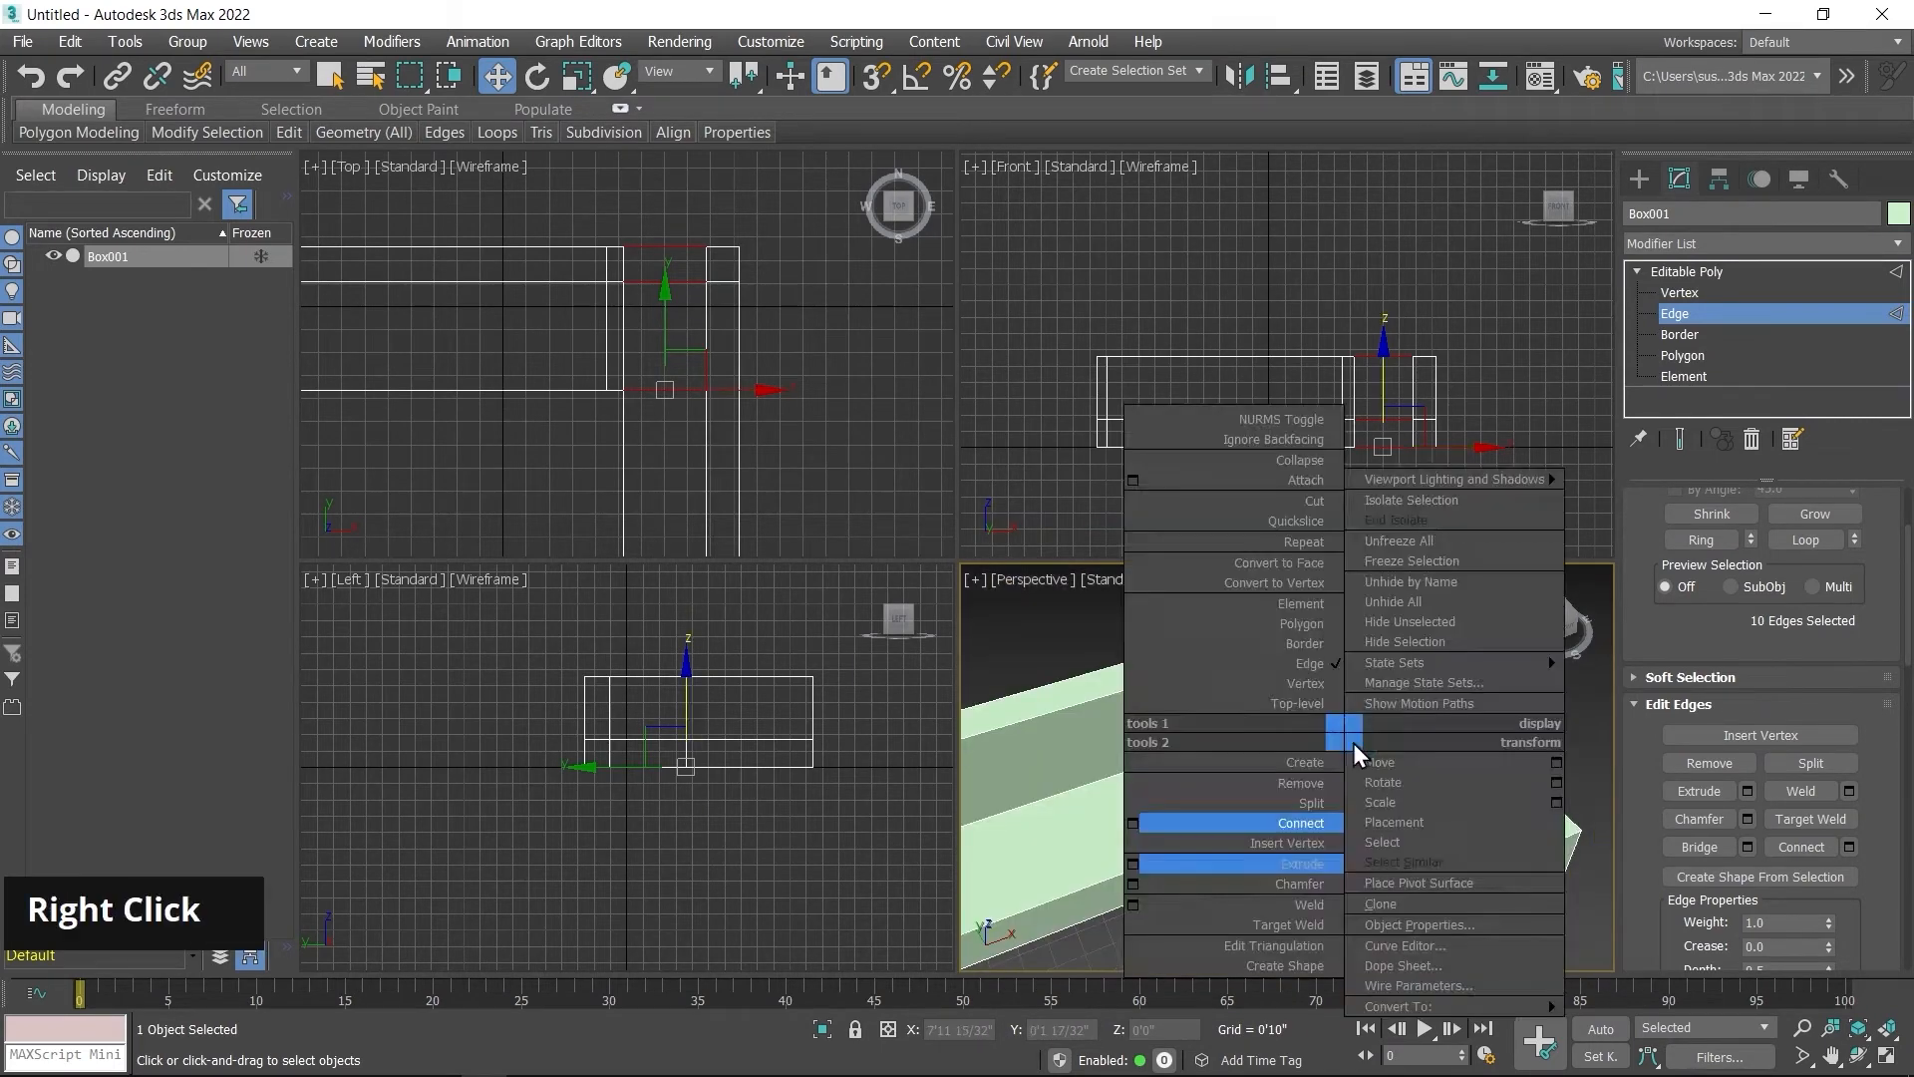
{"action": "left_click", "coordinate": [1134, 823]}
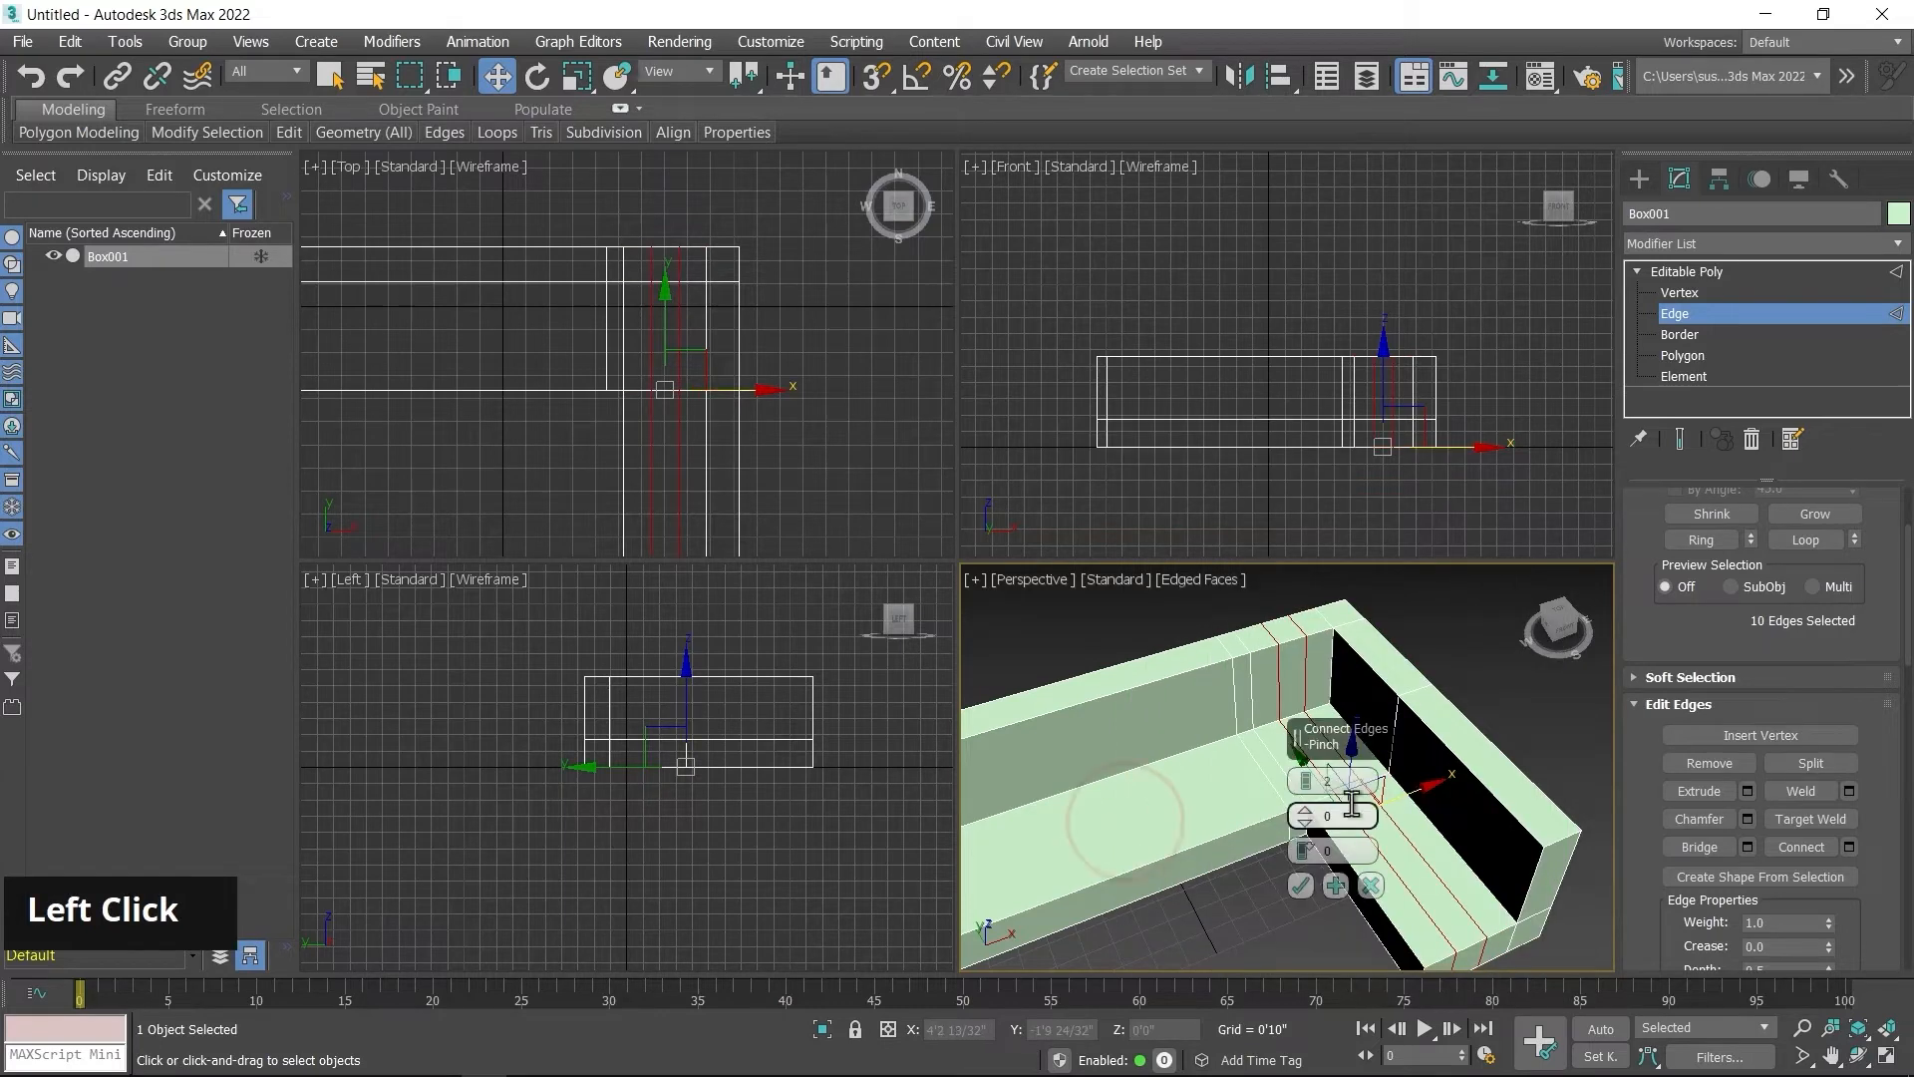
{"action": "left_click", "coordinate": [1302, 885]}
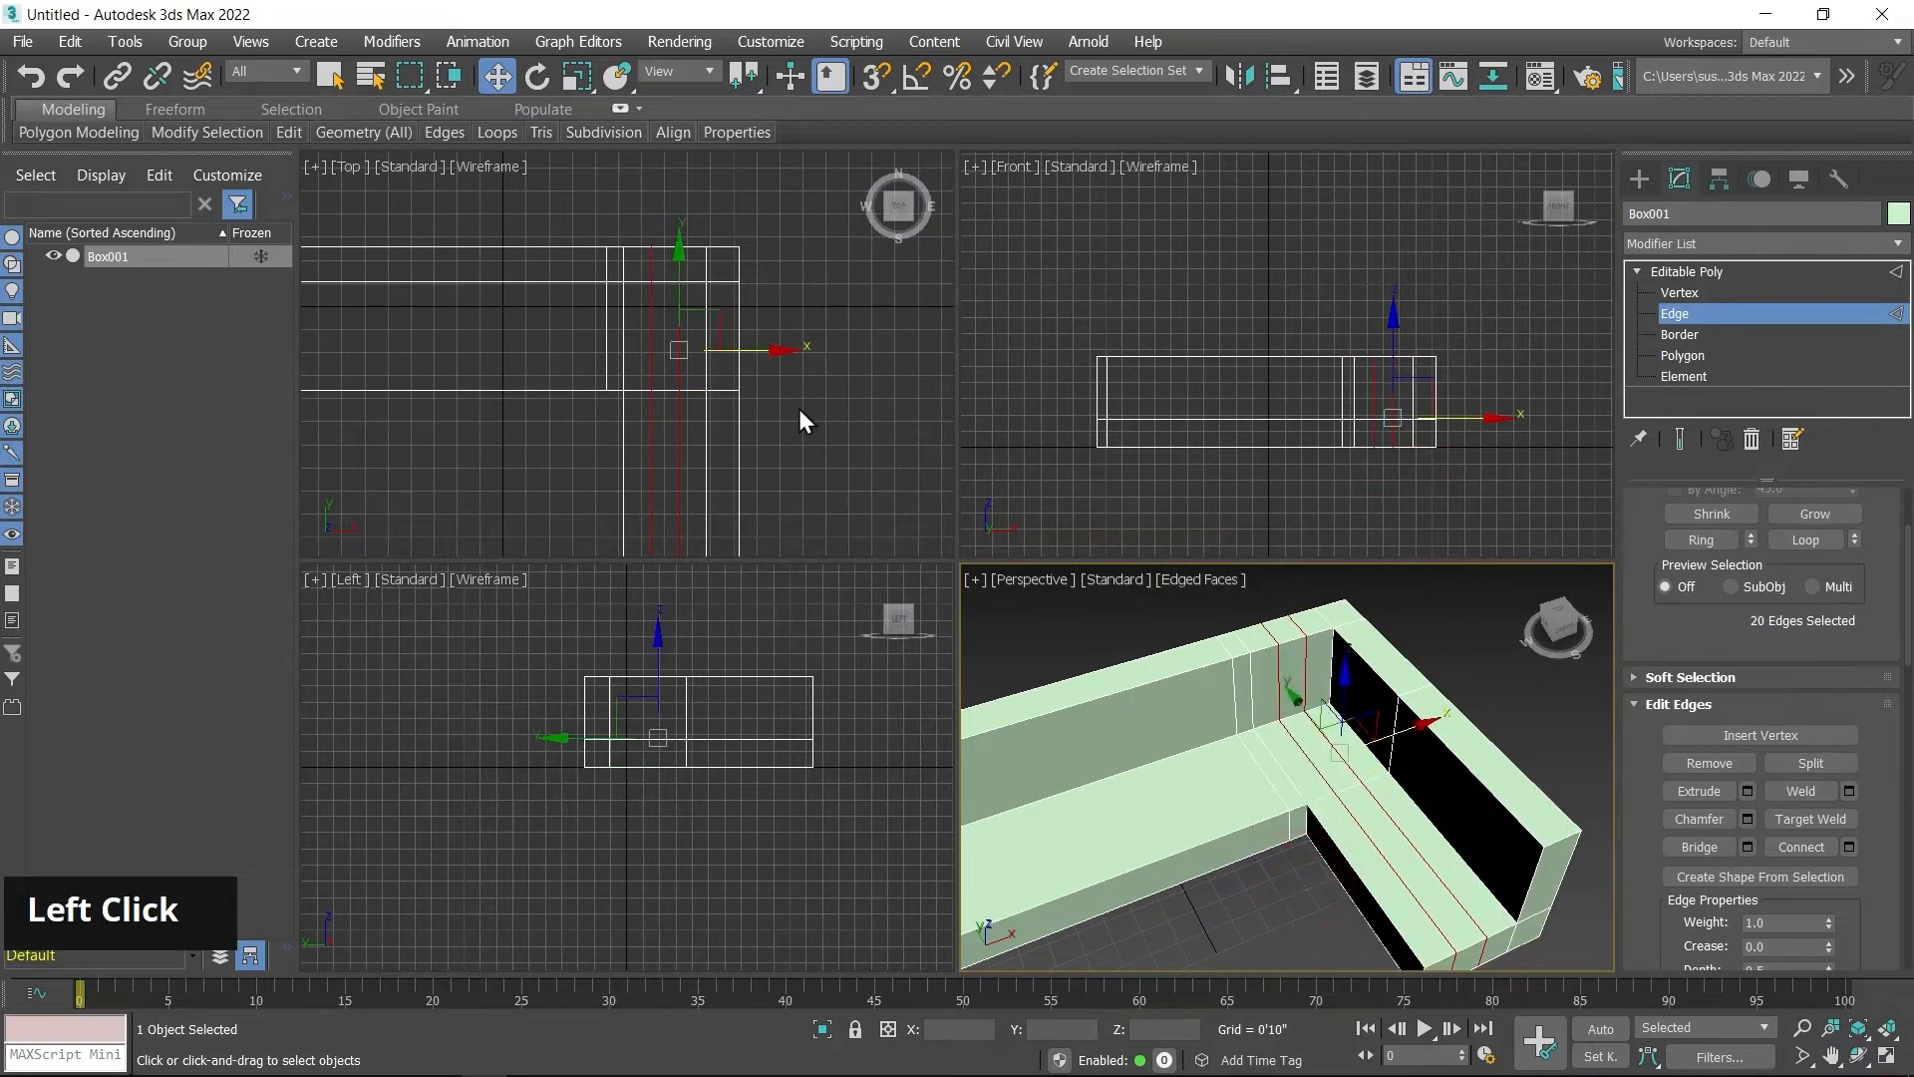
{"action": "left_click", "coordinate": [834, 409]}
Step: Move the new edge loop nearer the short section's inner side close to that side's edge
{"action": "middle_click_drag", "start_coordinate": [800, 465], "coordinate": [788, 334]}
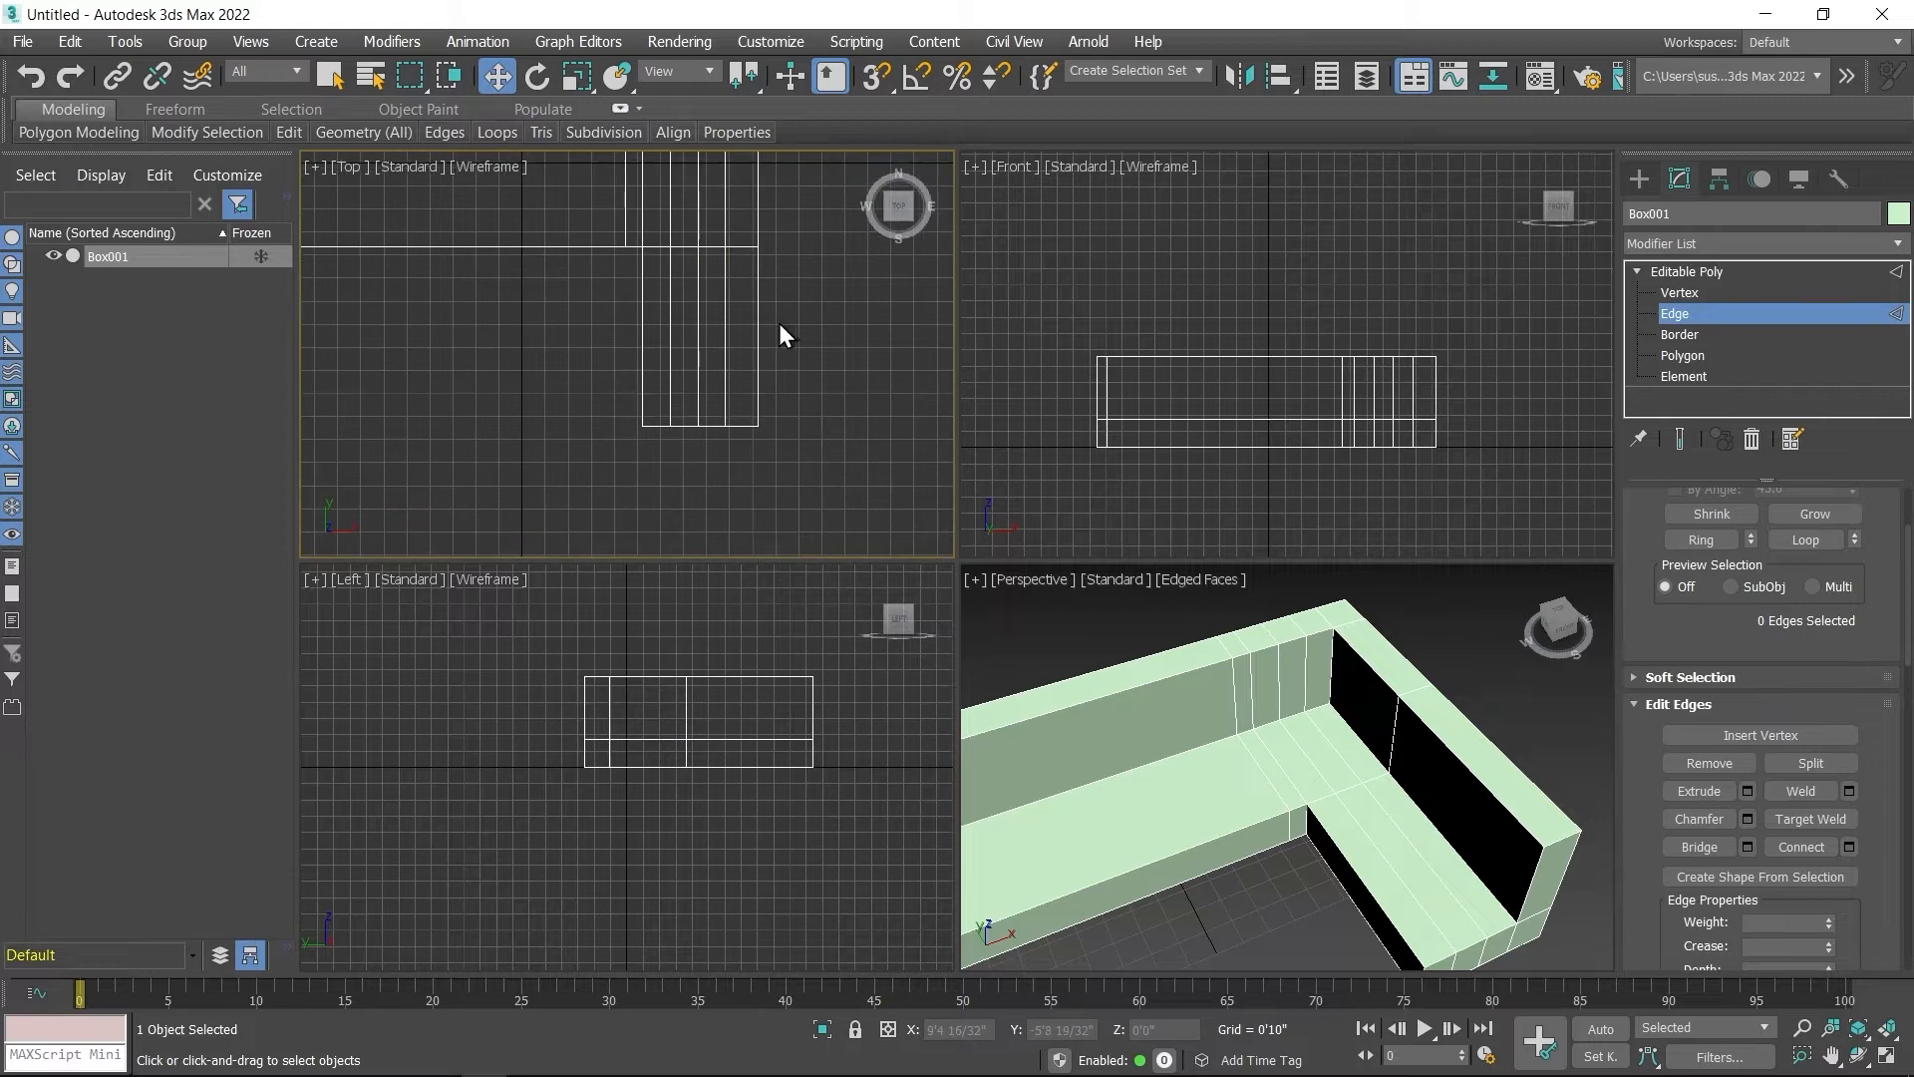
{"action": "double_click", "coordinate": [671, 346]}
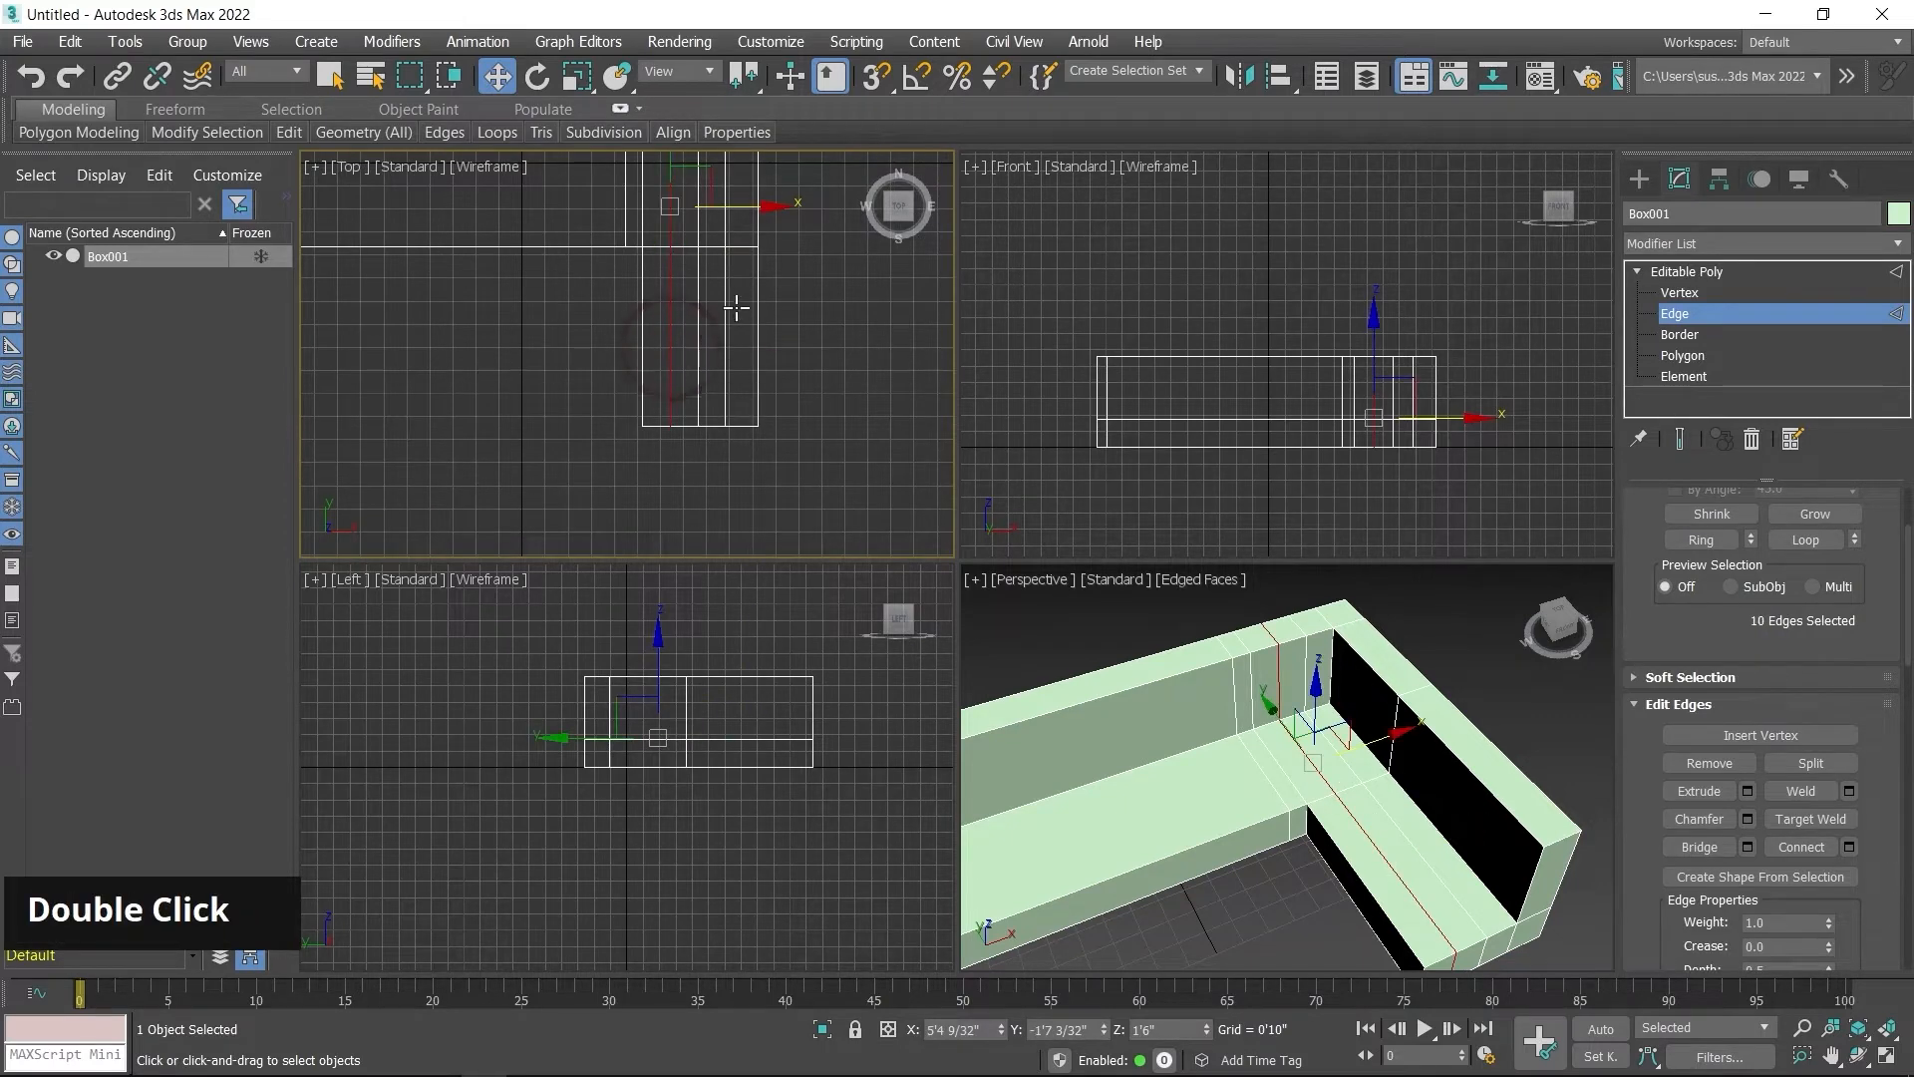
{"action": "middle_click_drag", "start_coordinate": [734, 308], "coordinate": [734, 431]}
{"action": "scroll", "coordinate": [713, 330], "scroll_direction": "up", "scroll_amount": 3}
{"action": "left_click", "coordinate": [705, 346]}
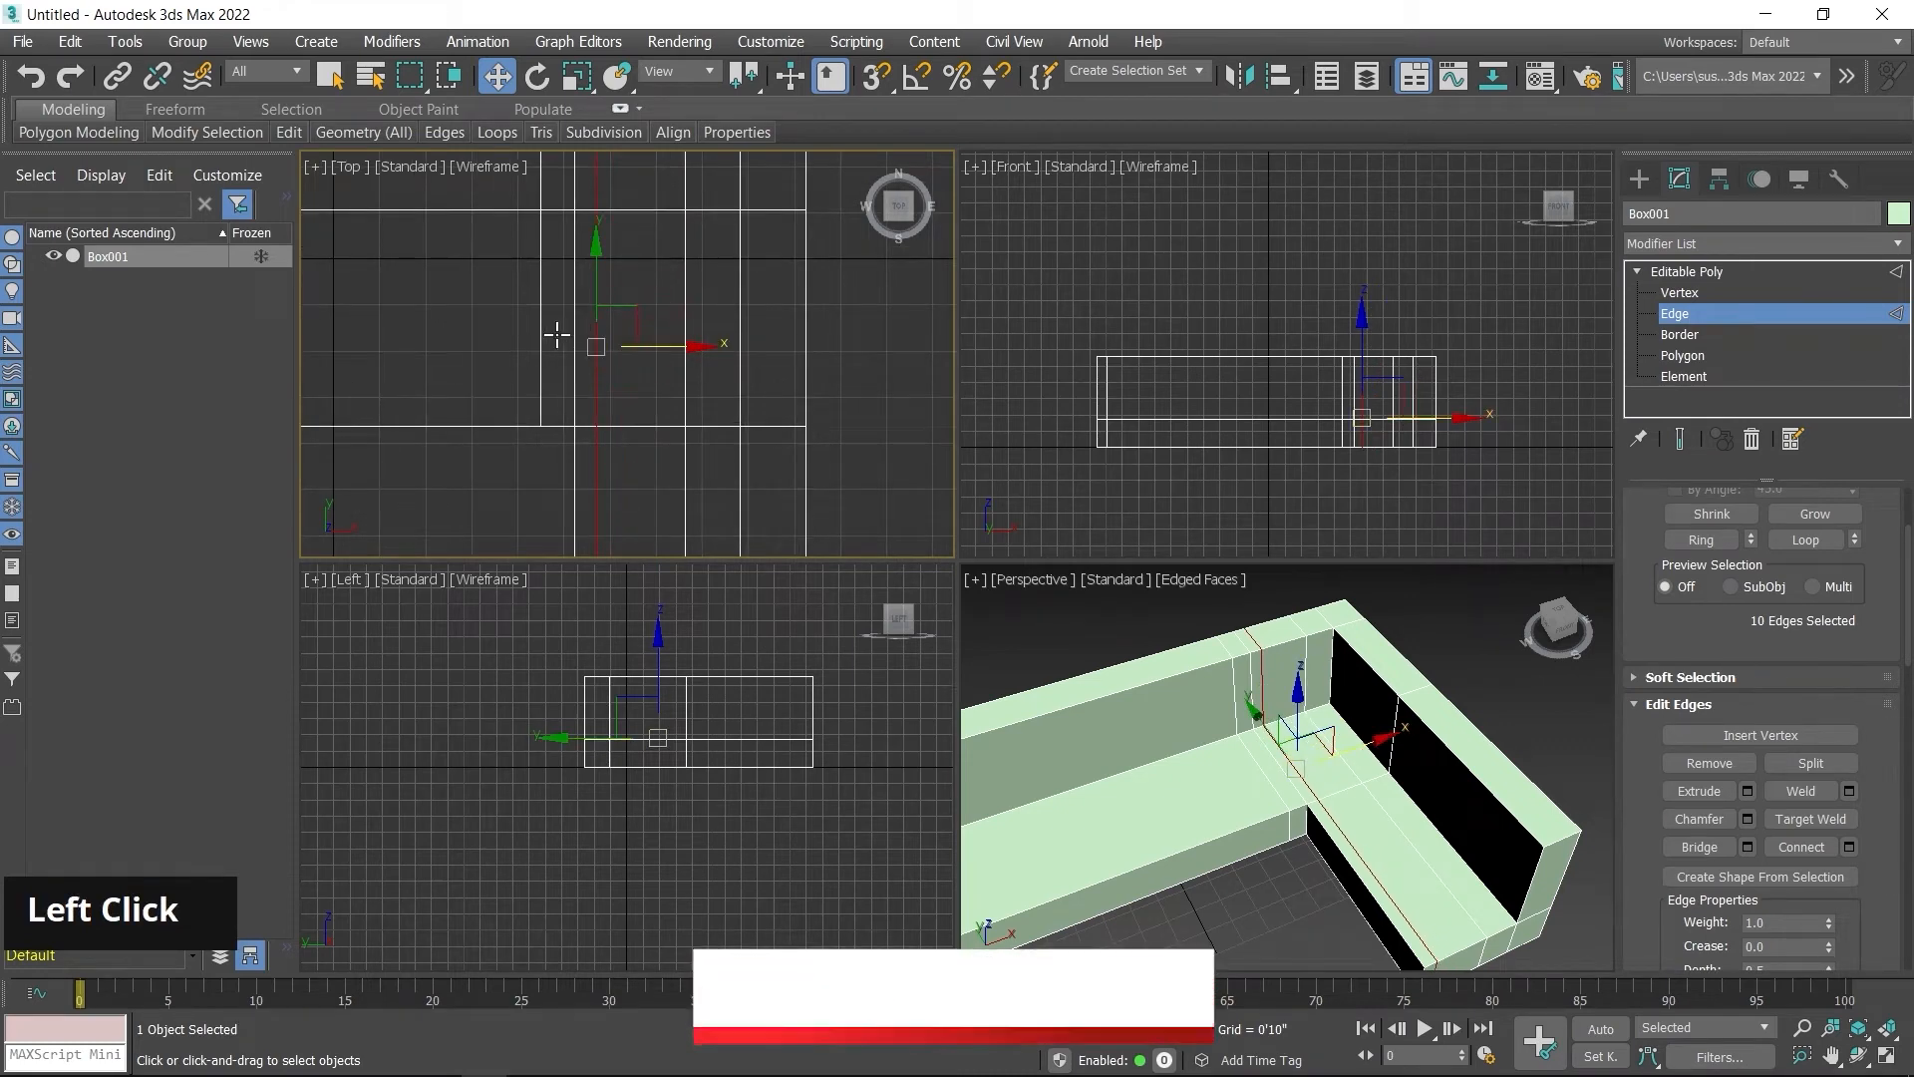
{"action": "middle_click_drag", "start_coordinate": [681, 346], "coordinate": [761, 398]}
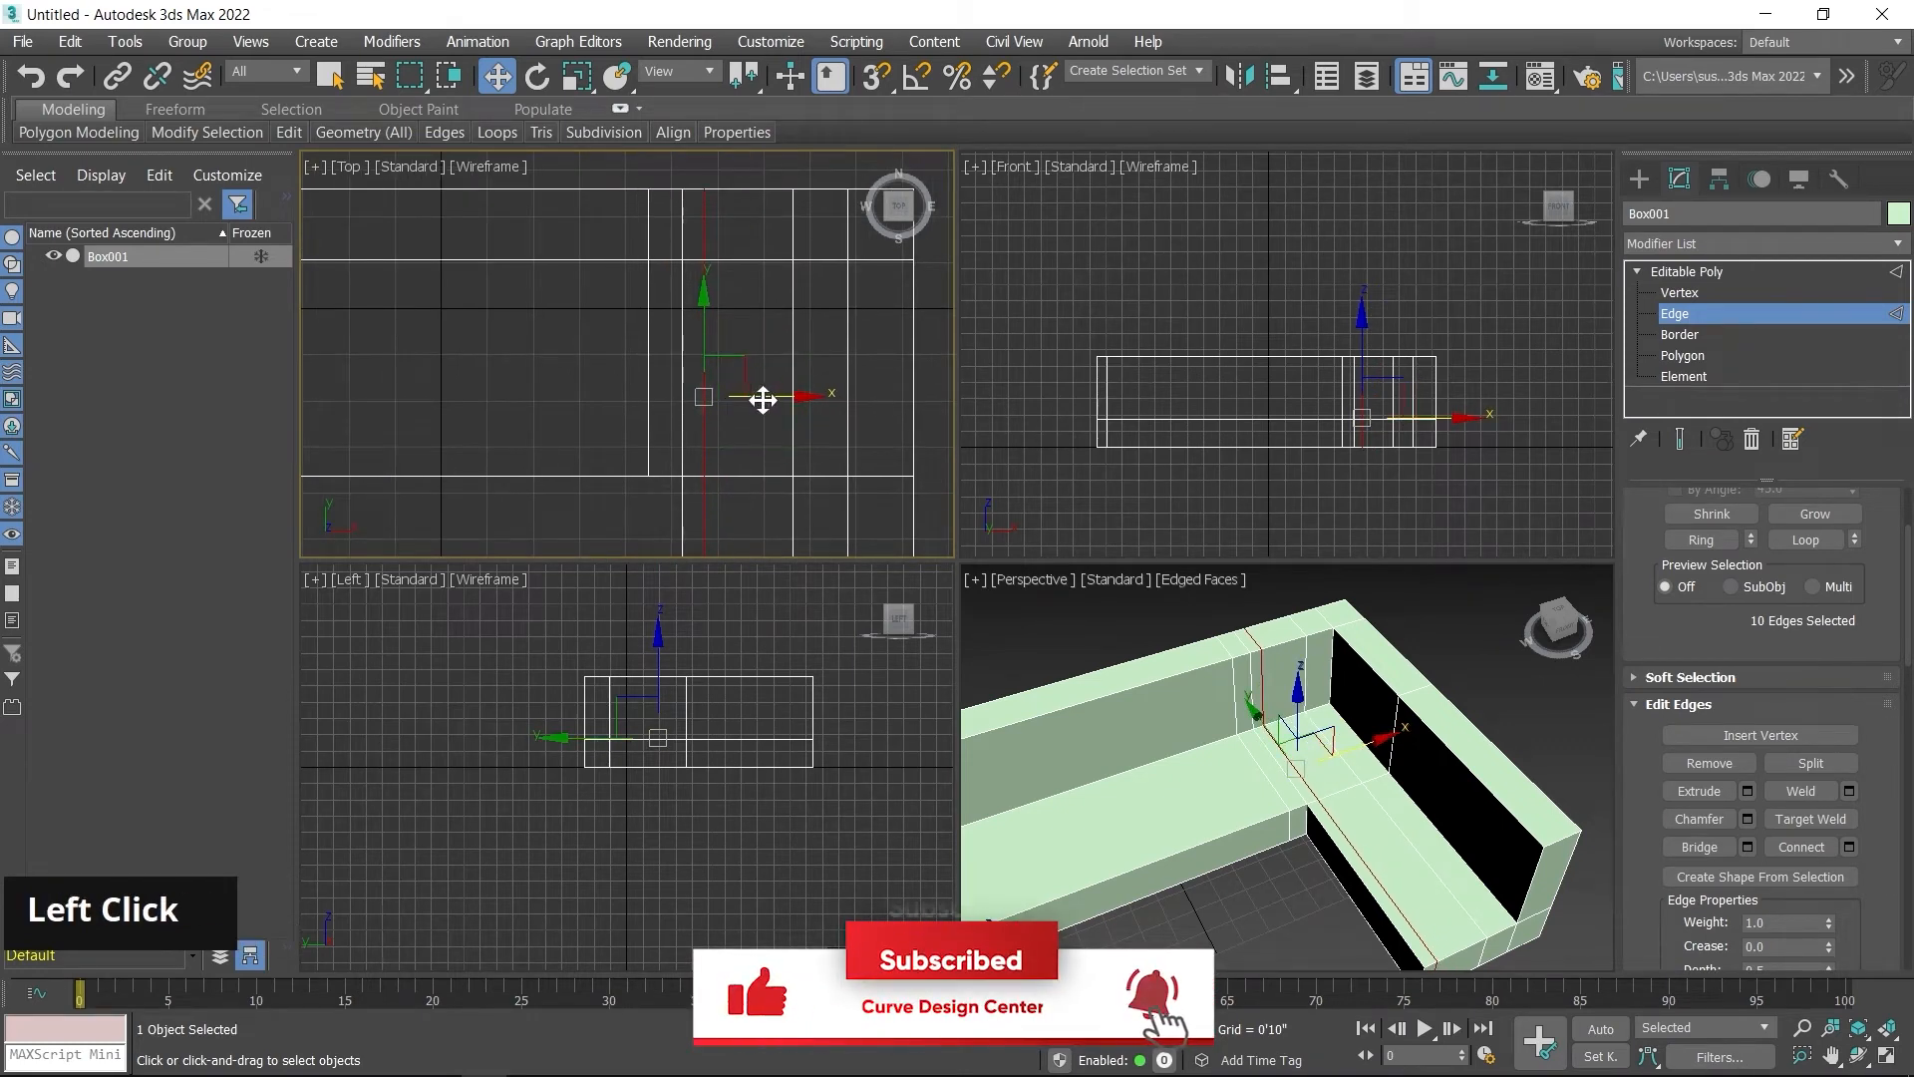
Step: Move the long section's edge loop beside the corner closer to the corner, at about X 3'11 18/32"
{"action": "left_click", "coordinate": [688, 380]}
{"action": "double_click", "coordinate": [653, 396]}
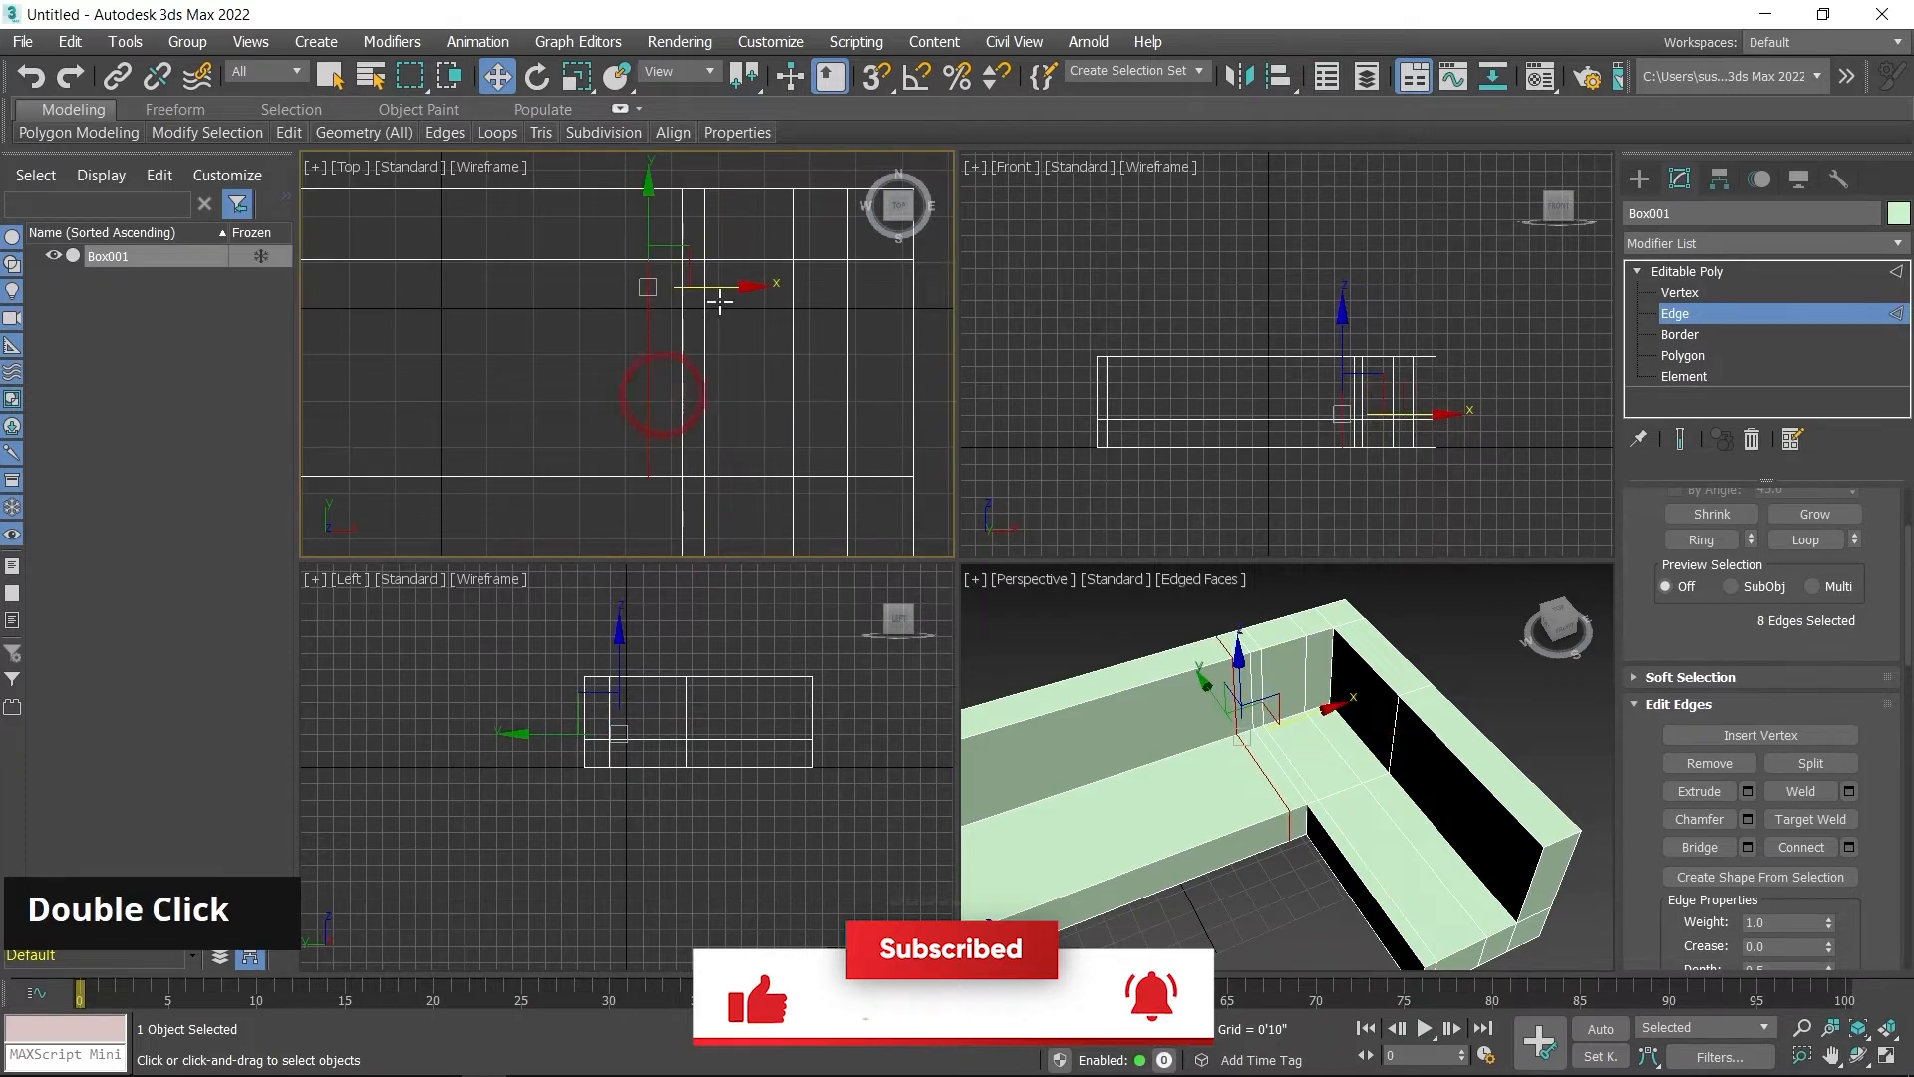
{"action": "left_click_drag", "start_coordinate": [731, 288], "coordinate": [740, 291]}
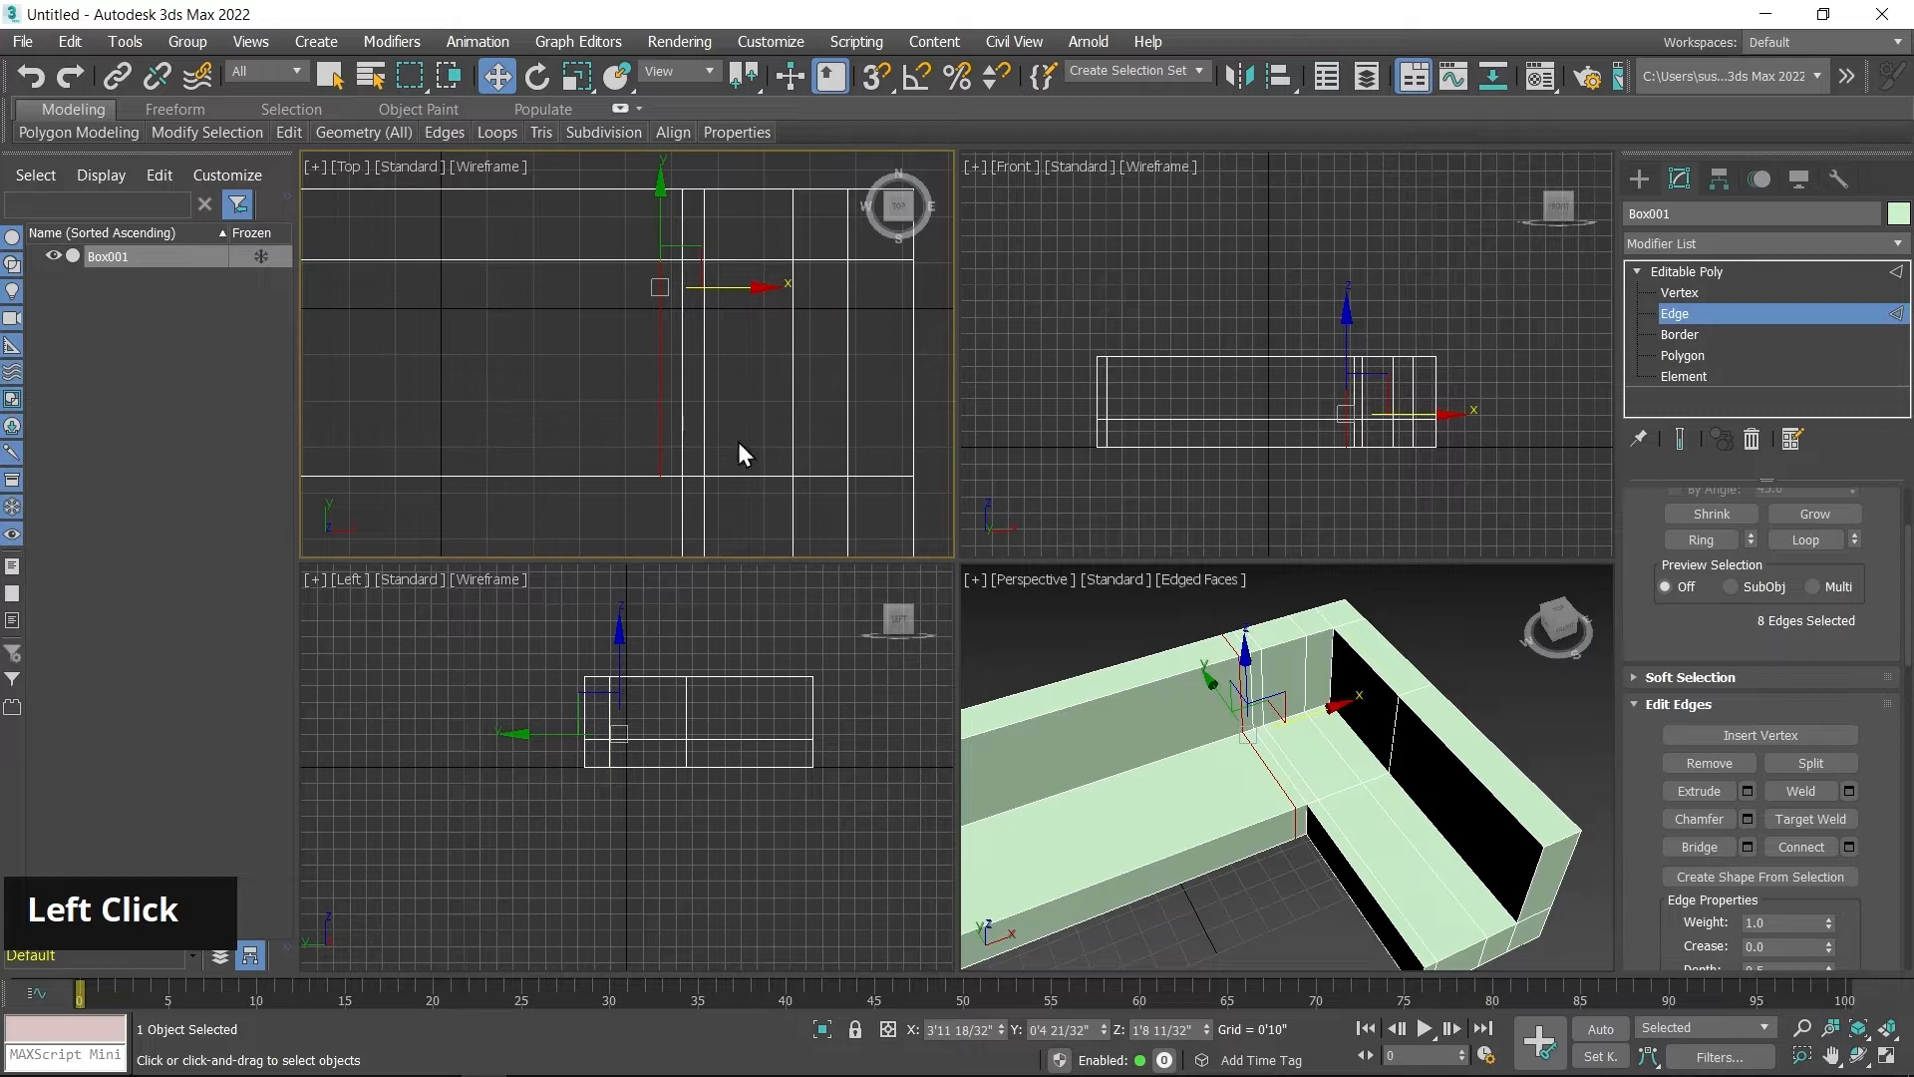
Step: Move the short section's other new edge loop toward the backrest, to about X 7'0 2/32", undoing the move that overshoots the backrest line
{"action": "middle_click_drag", "start_coordinate": [822, 455], "coordinate": [783, 430]}
{"action": "middle_click_drag", "start_coordinate": [1332, 771], "coordinate": [1282, 744]}
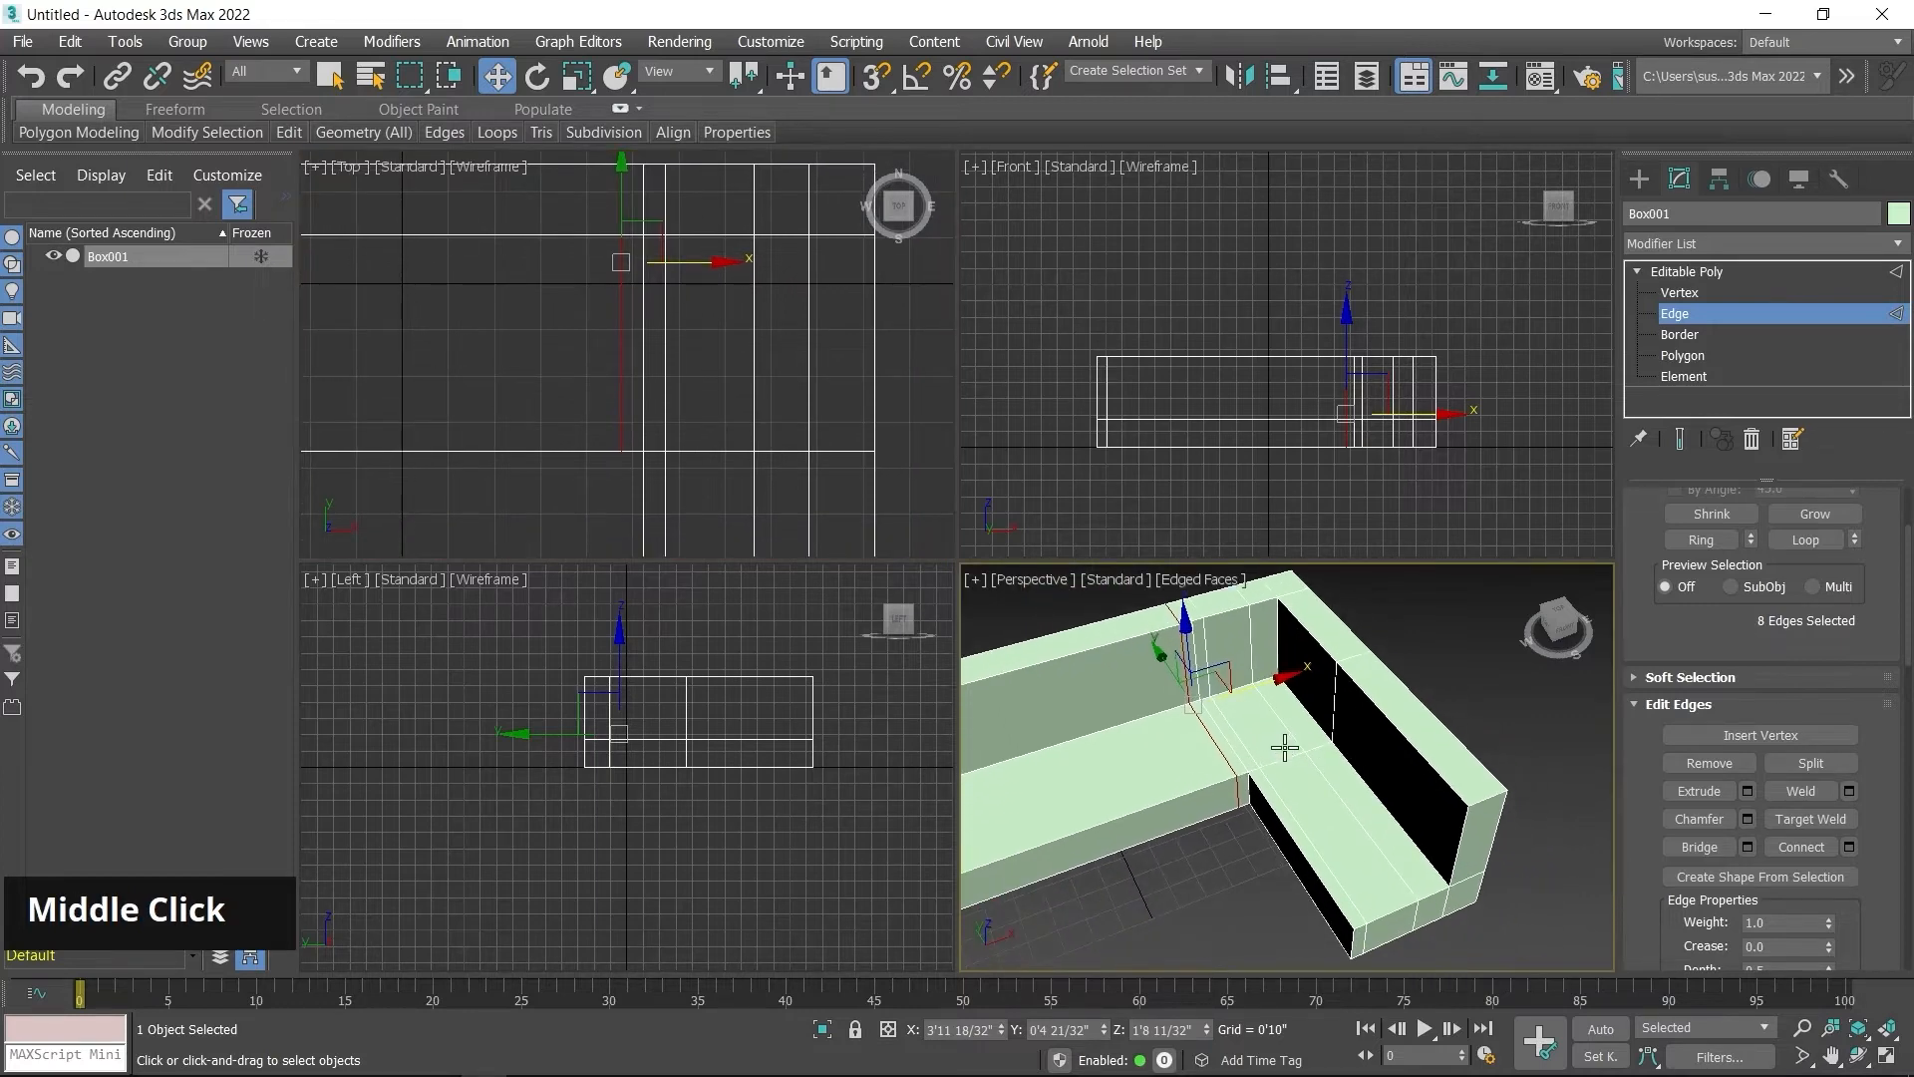
{"action": "scroll", "coordinate": [1284, 748], "scroll_direction": "up", "scroll_amount": 3}
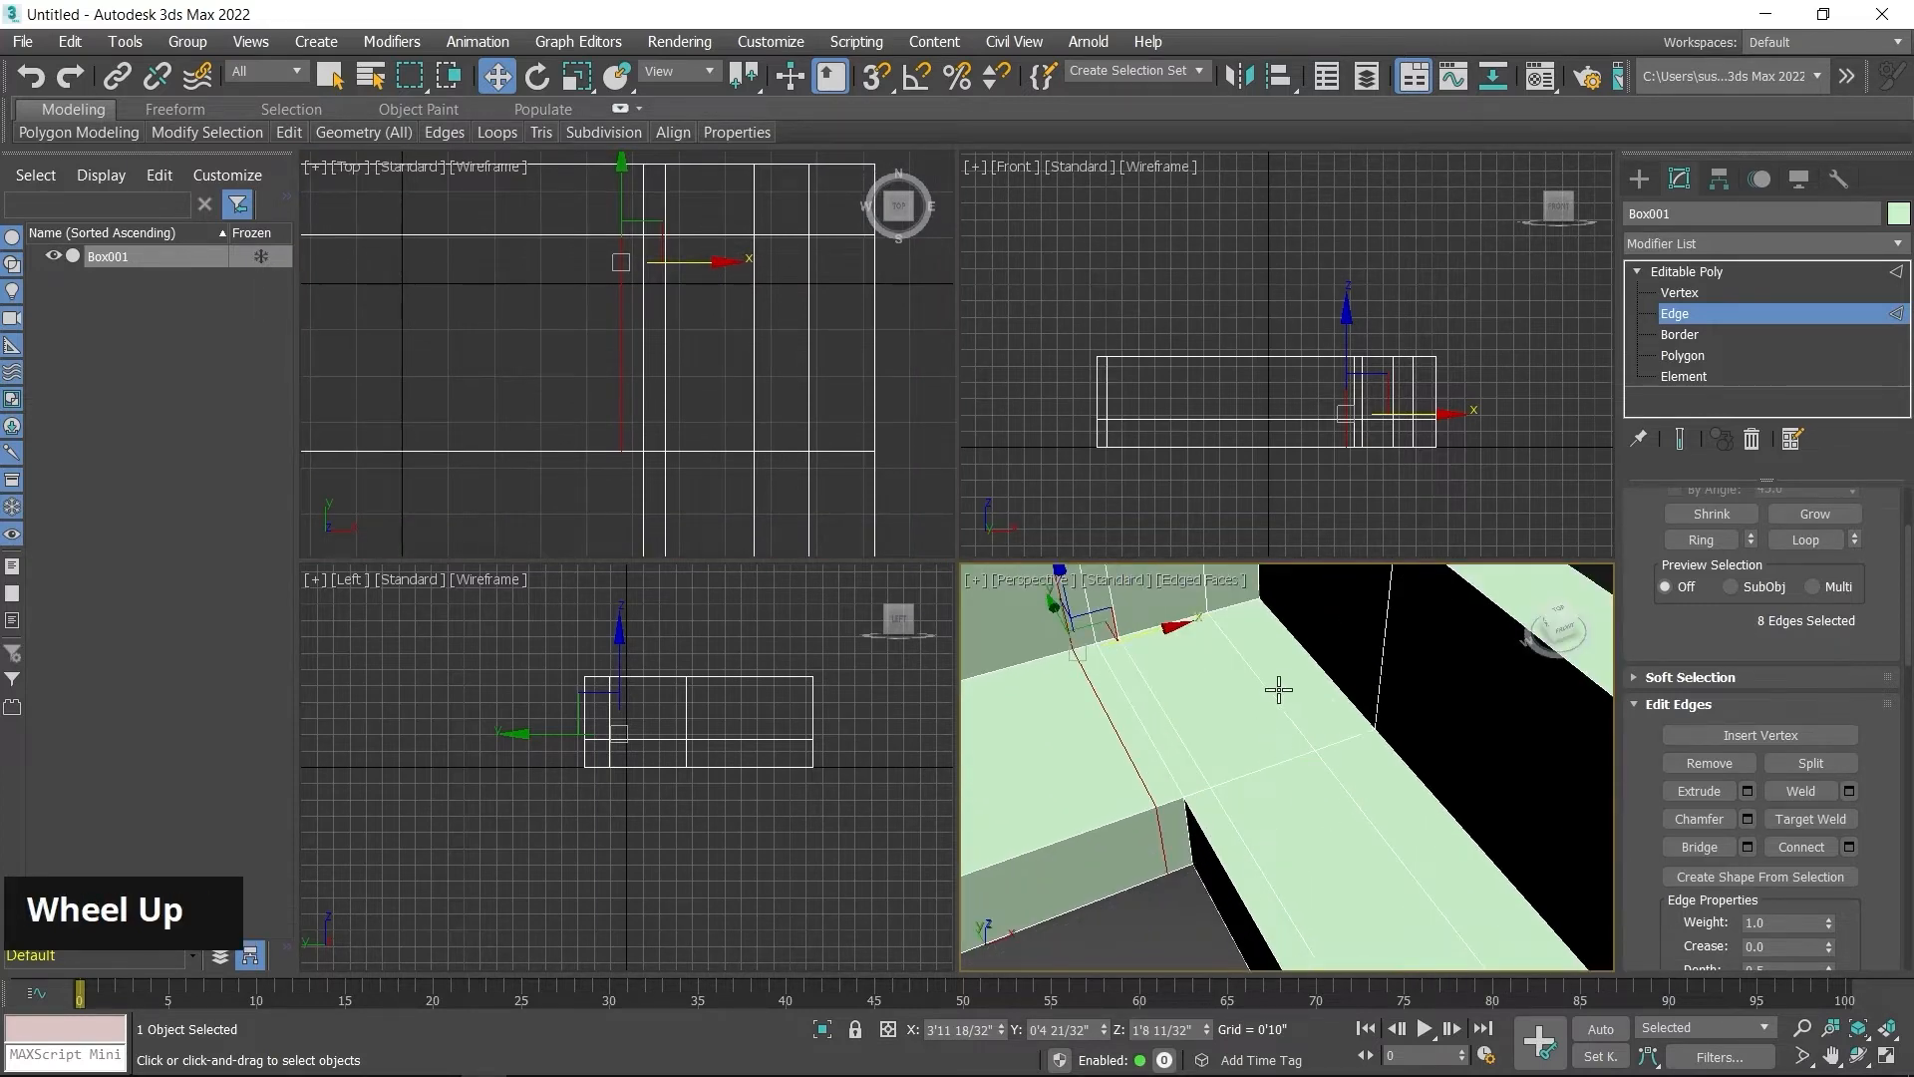
{"action": "middle_click_drag", "start_coordinate": [610, 416], "coordinate": [585, 405]}
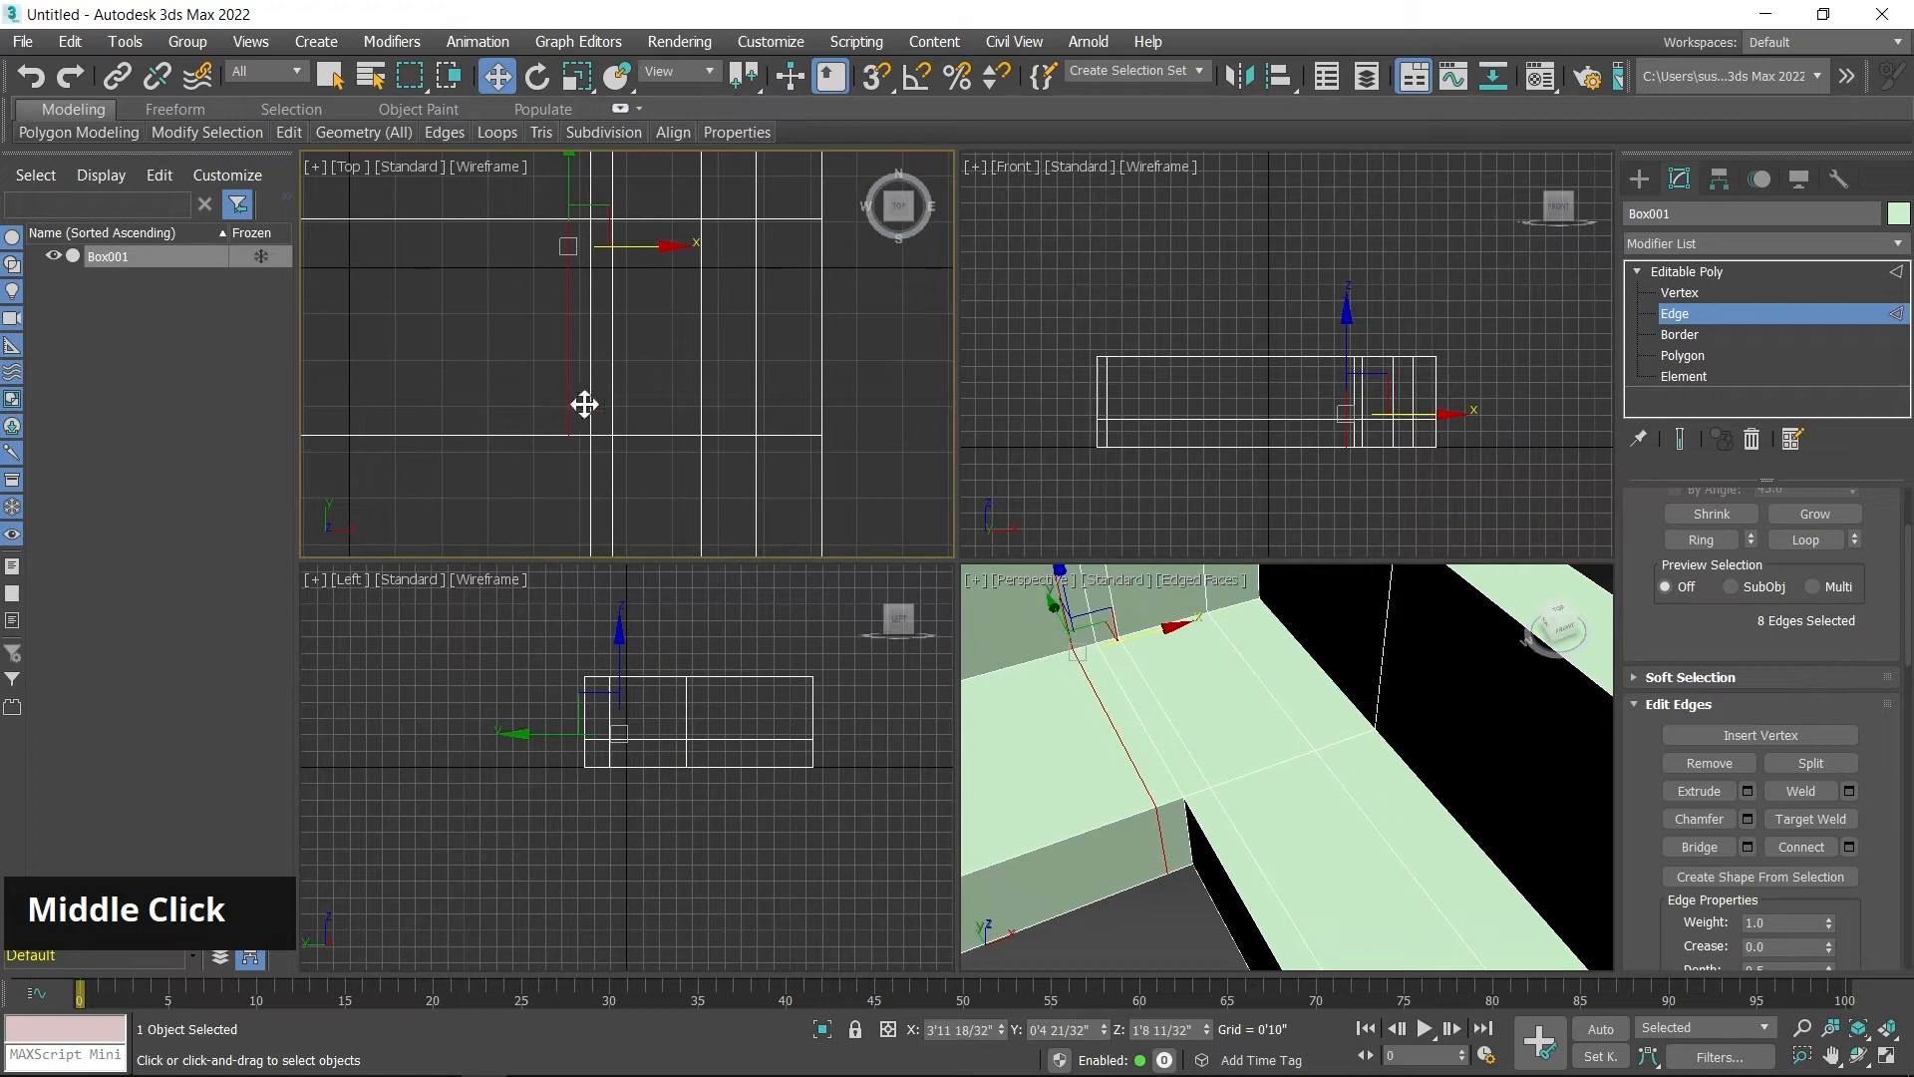
{"action": "double_click", "coordinate": [699, 382]}
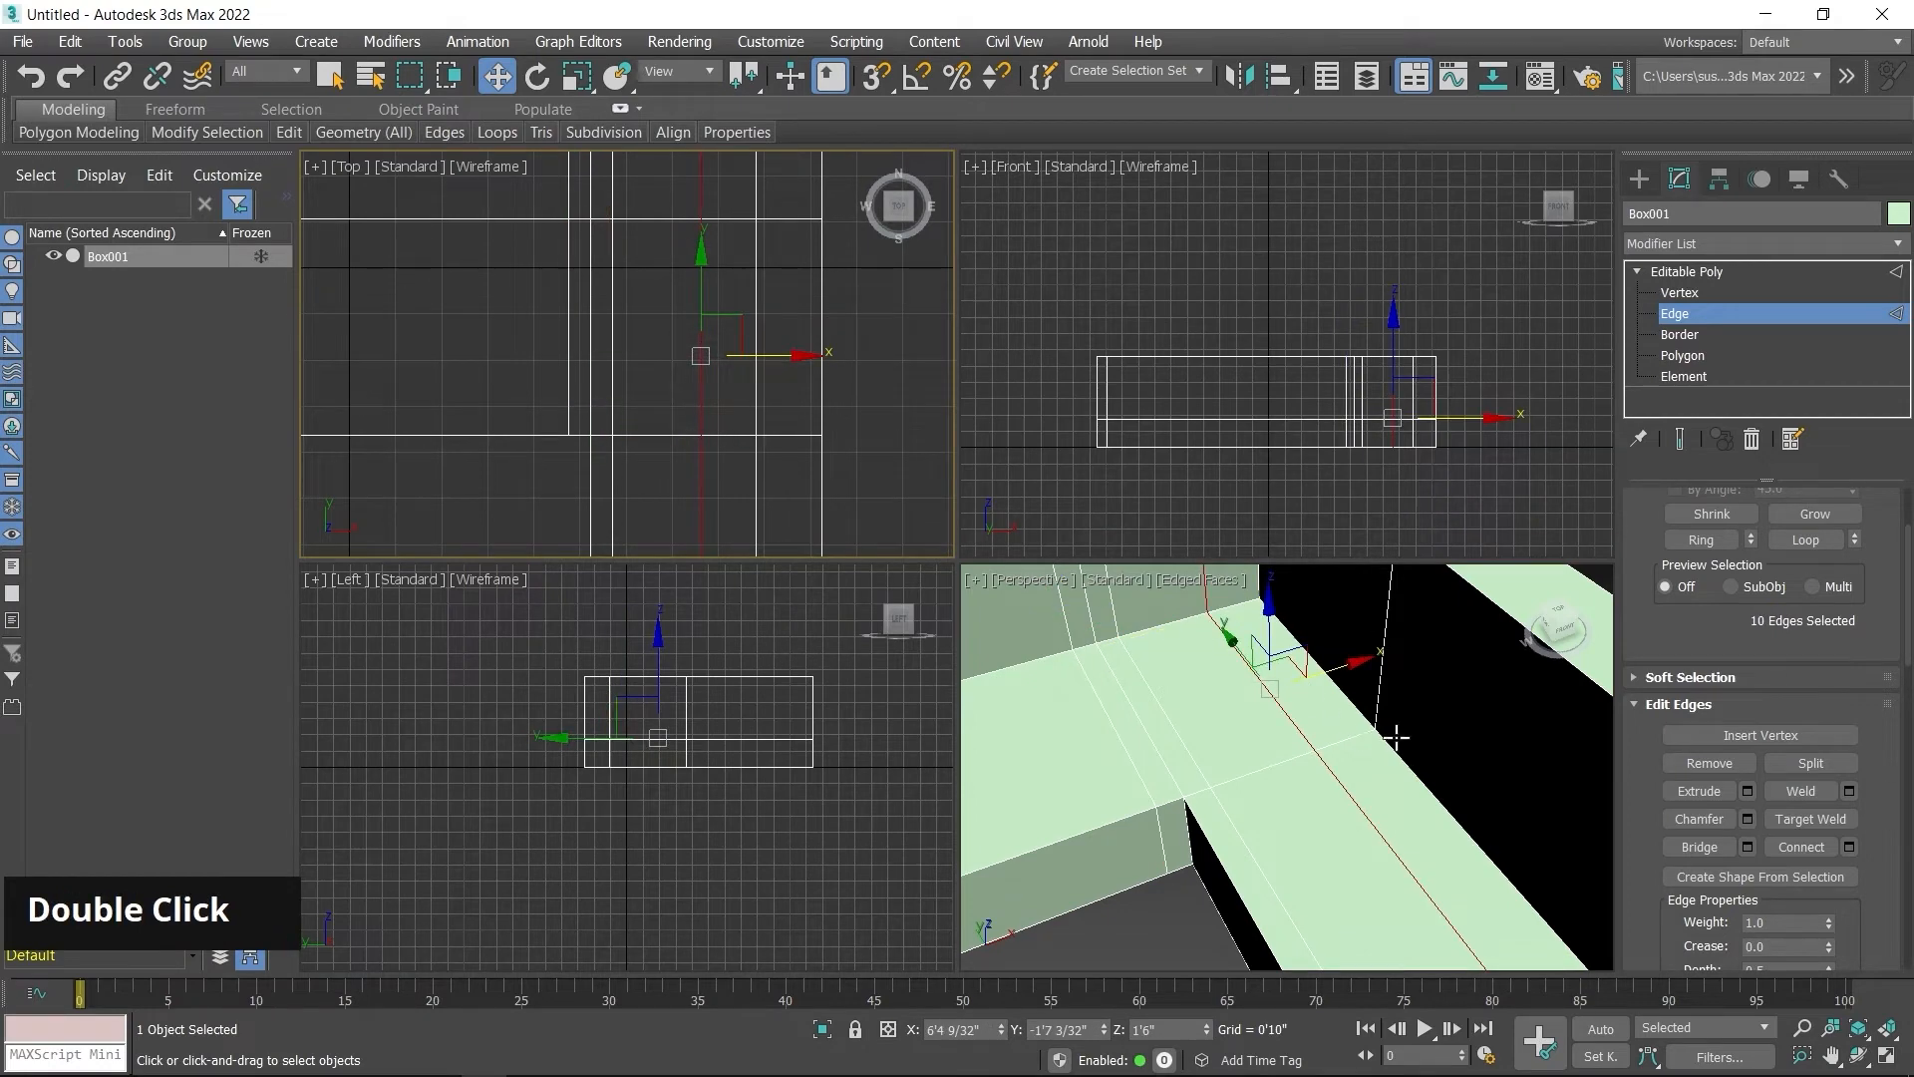
{"action": "left_click", "coordinate": [1351, 703]}
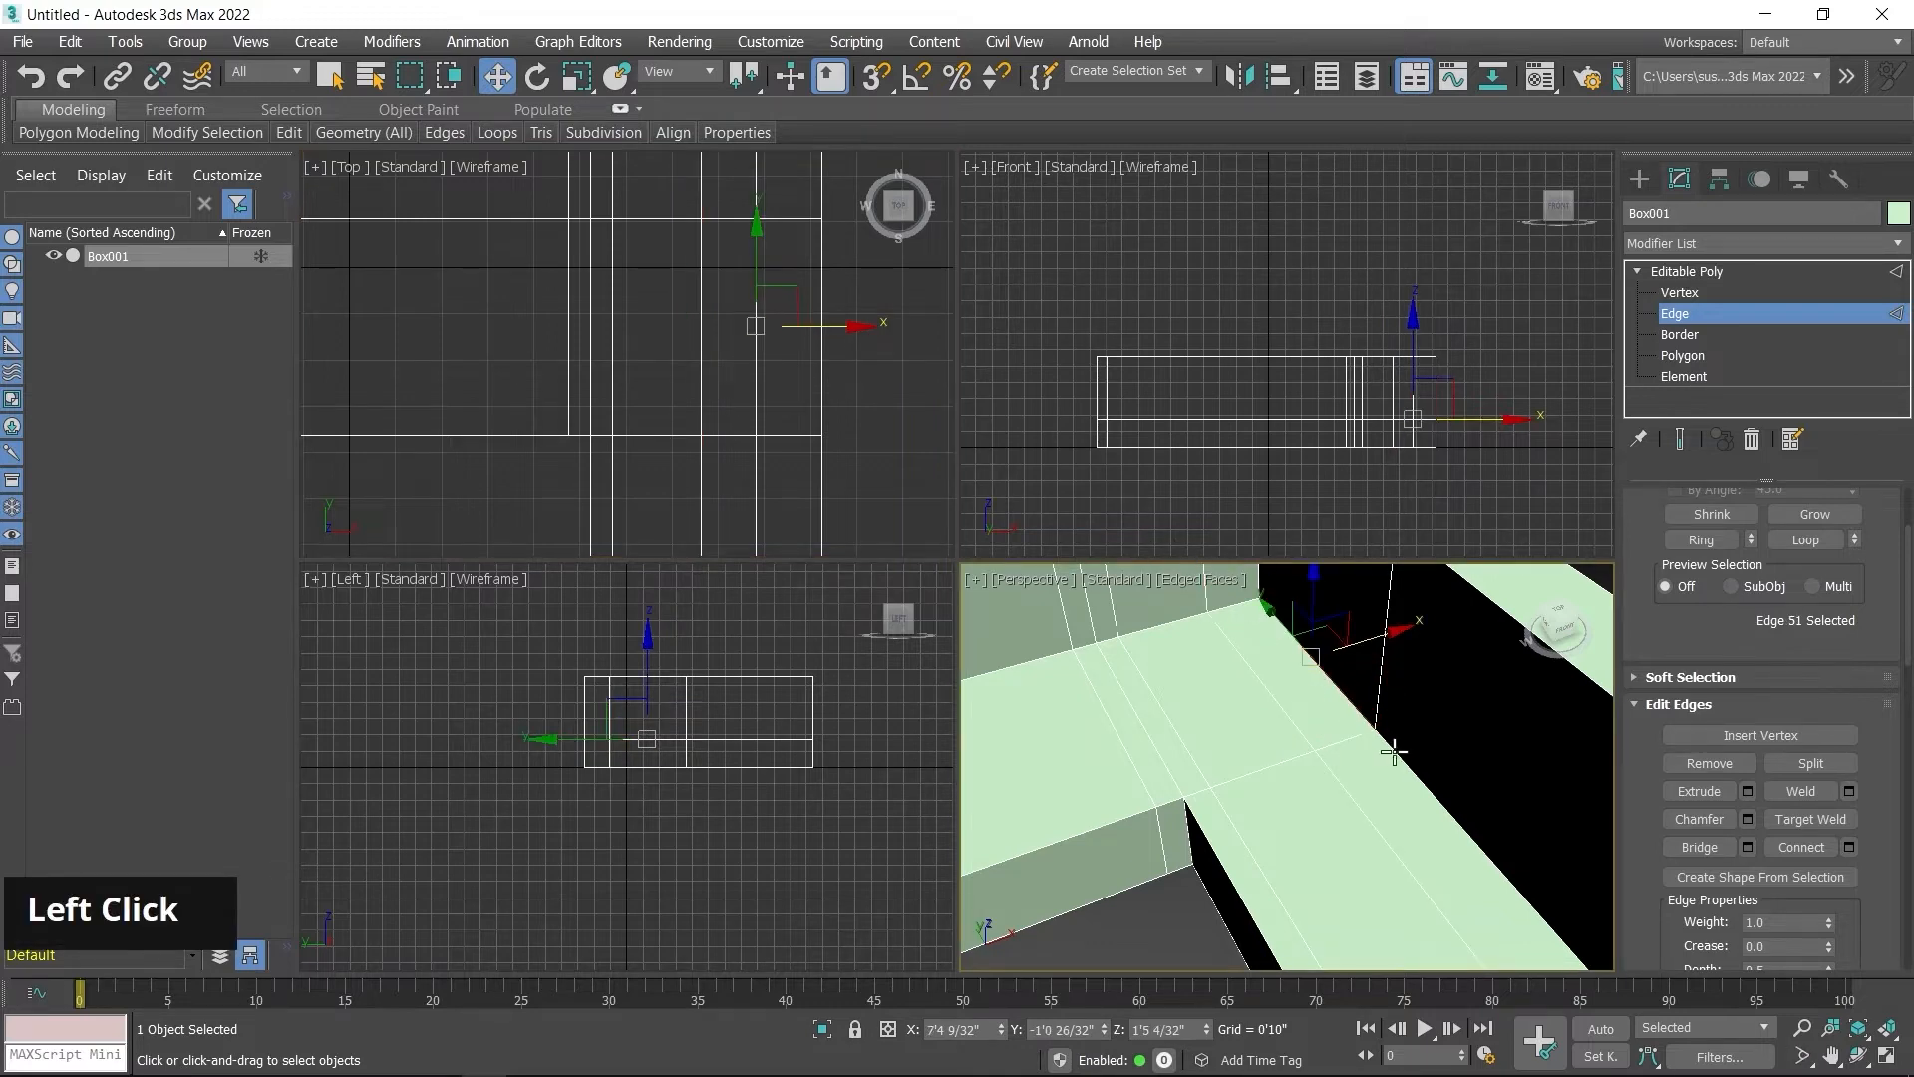
{"action": "key", "text": "ctrl+z"}
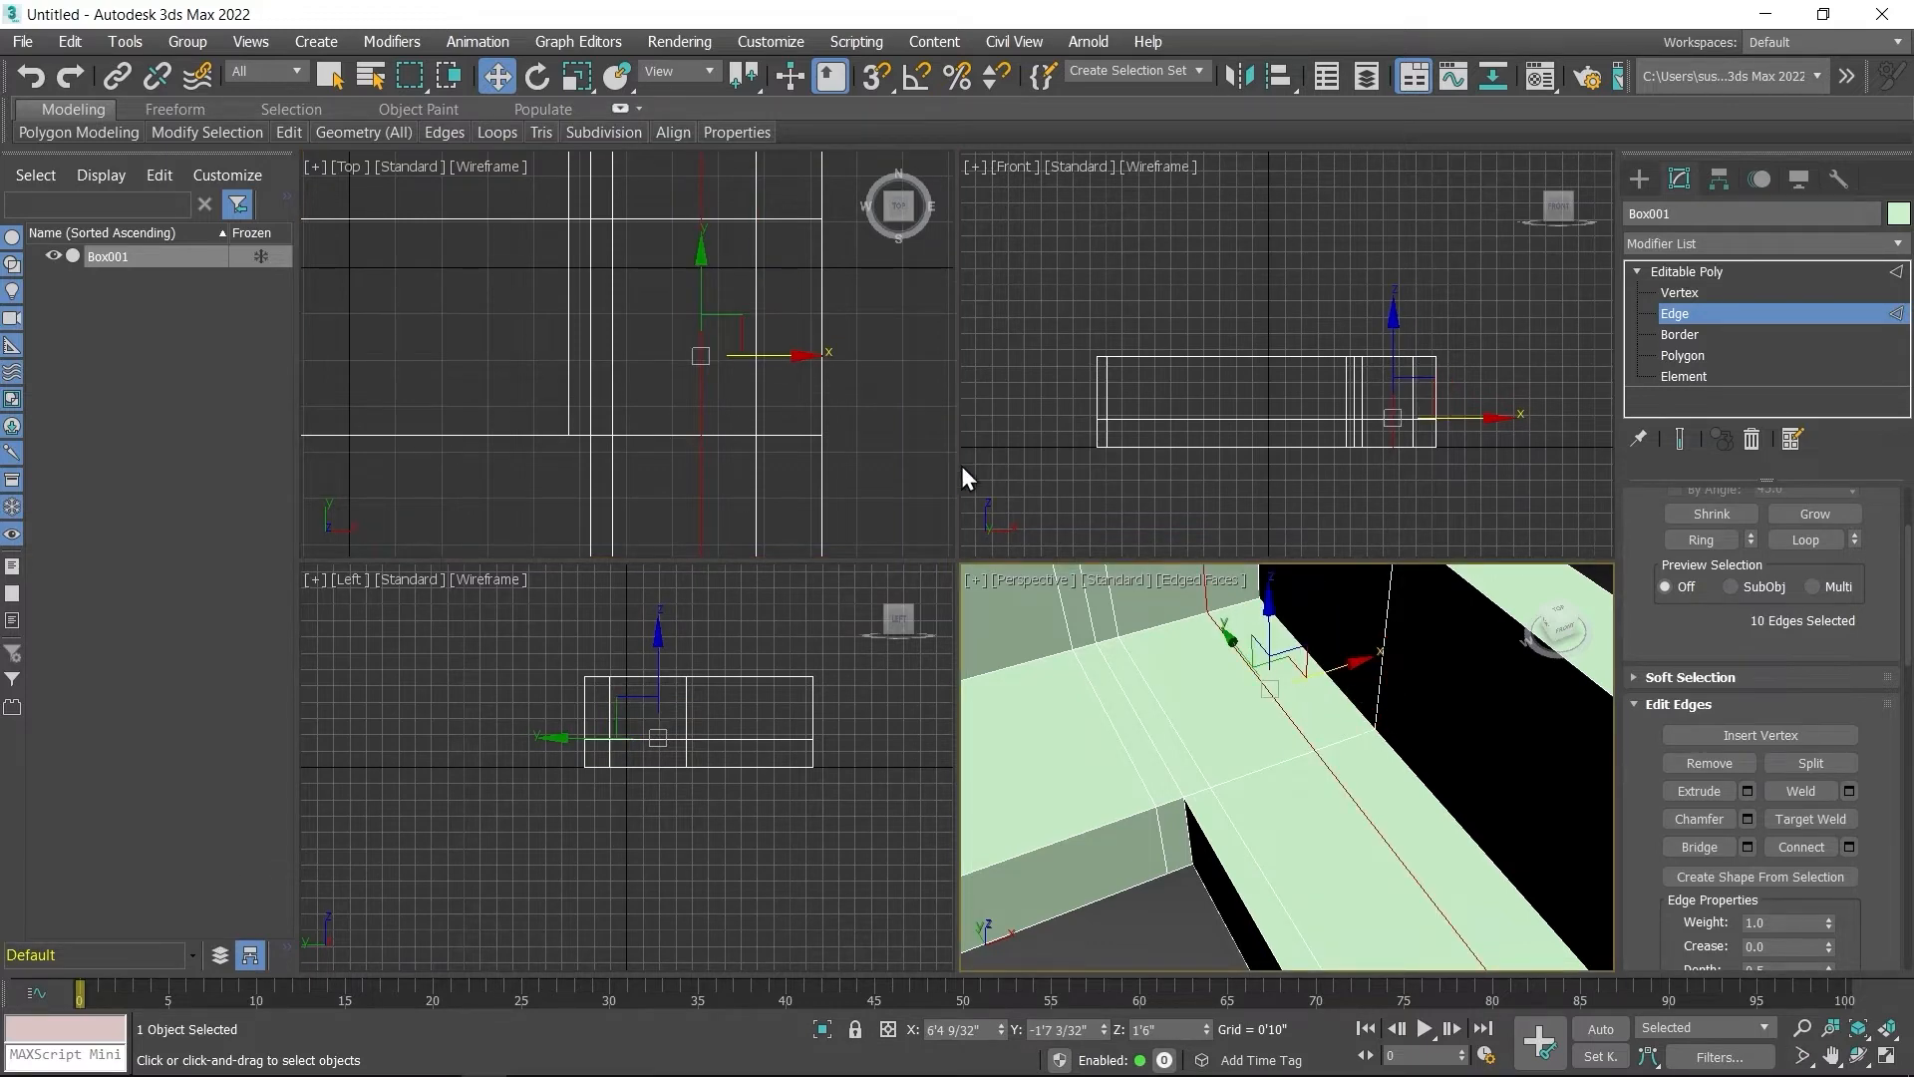
{"action": "middle_click_drag", "start_coordinate": [802, 386], "coordinate": [734, 389]}
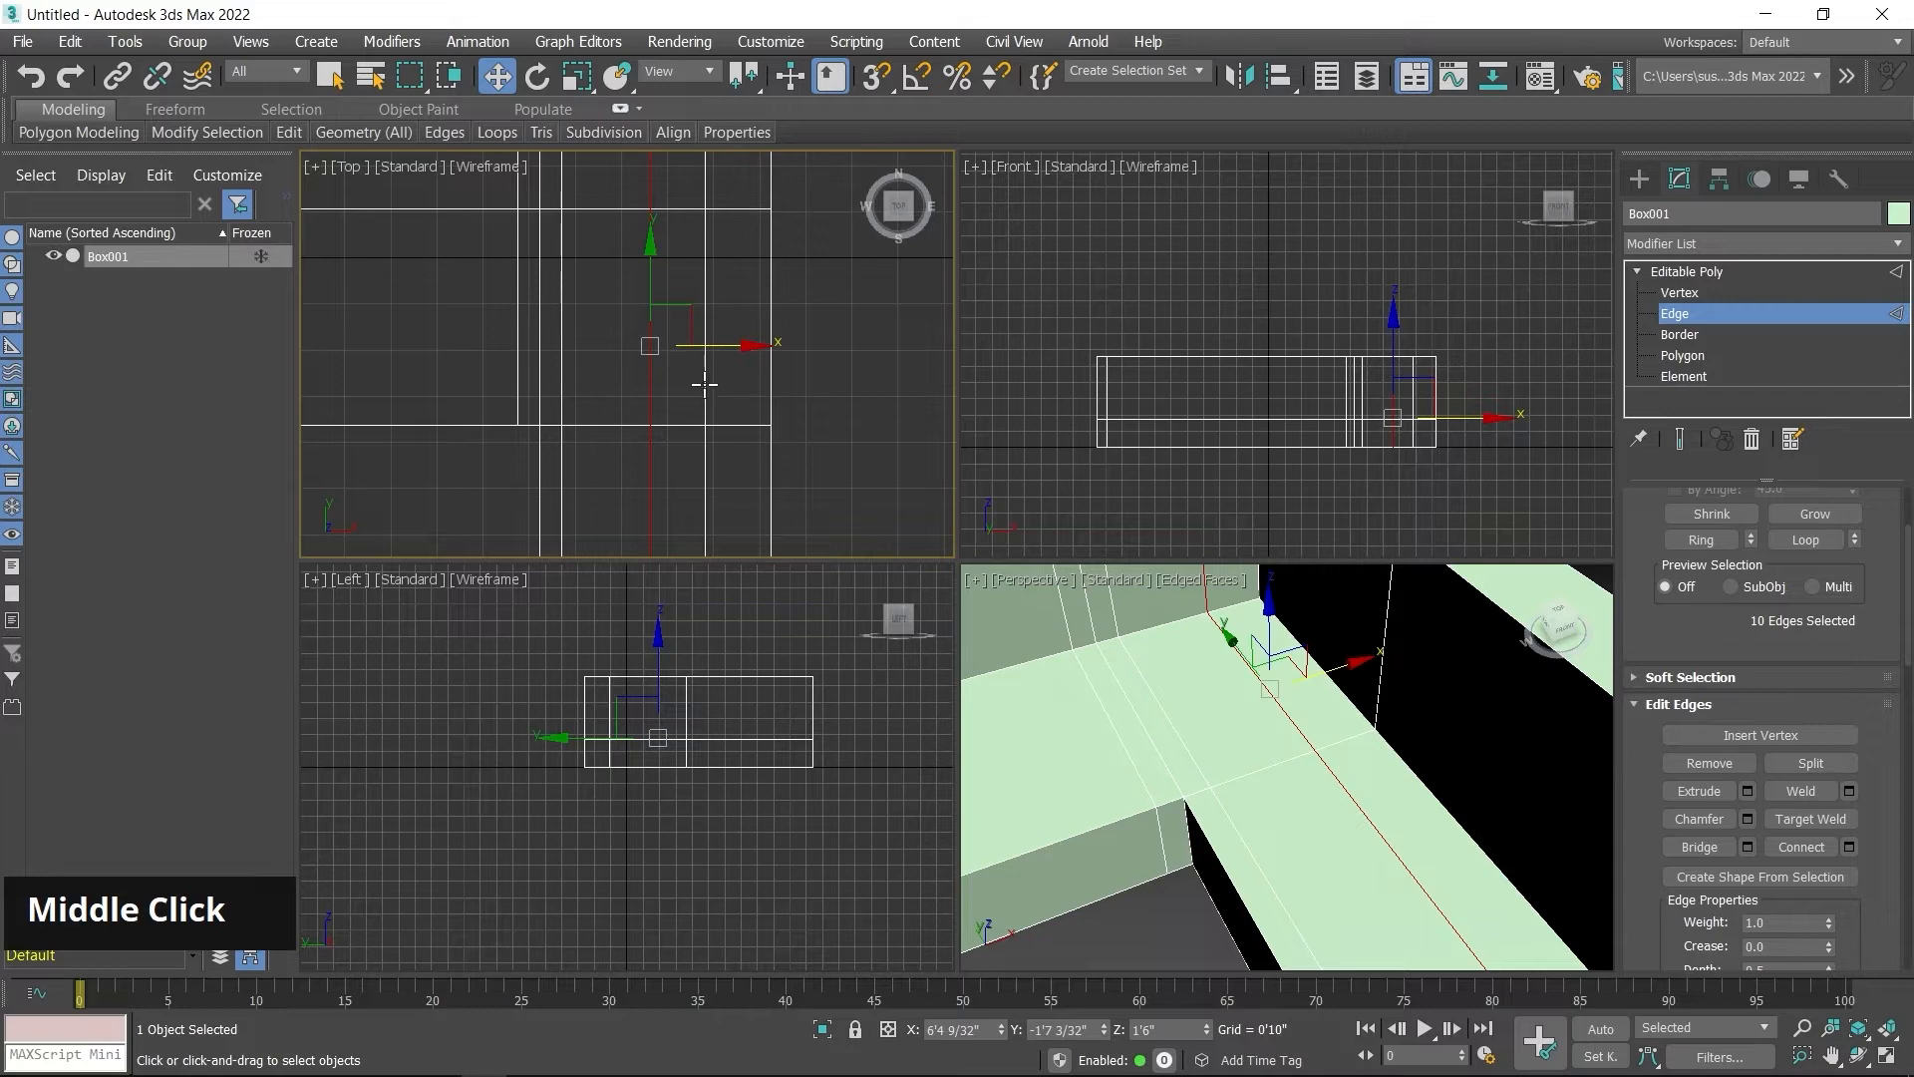
{"action": "left_click_drag", "start_coordinate": [735, 344], "coordinate": [795, 358]}
{"action": "middle_click", "coordinate": [1381, 795]}
{"action": "scroll", "coordinate": [1381, 794], "scroll_direction": "down", "scroll_amount": 5}
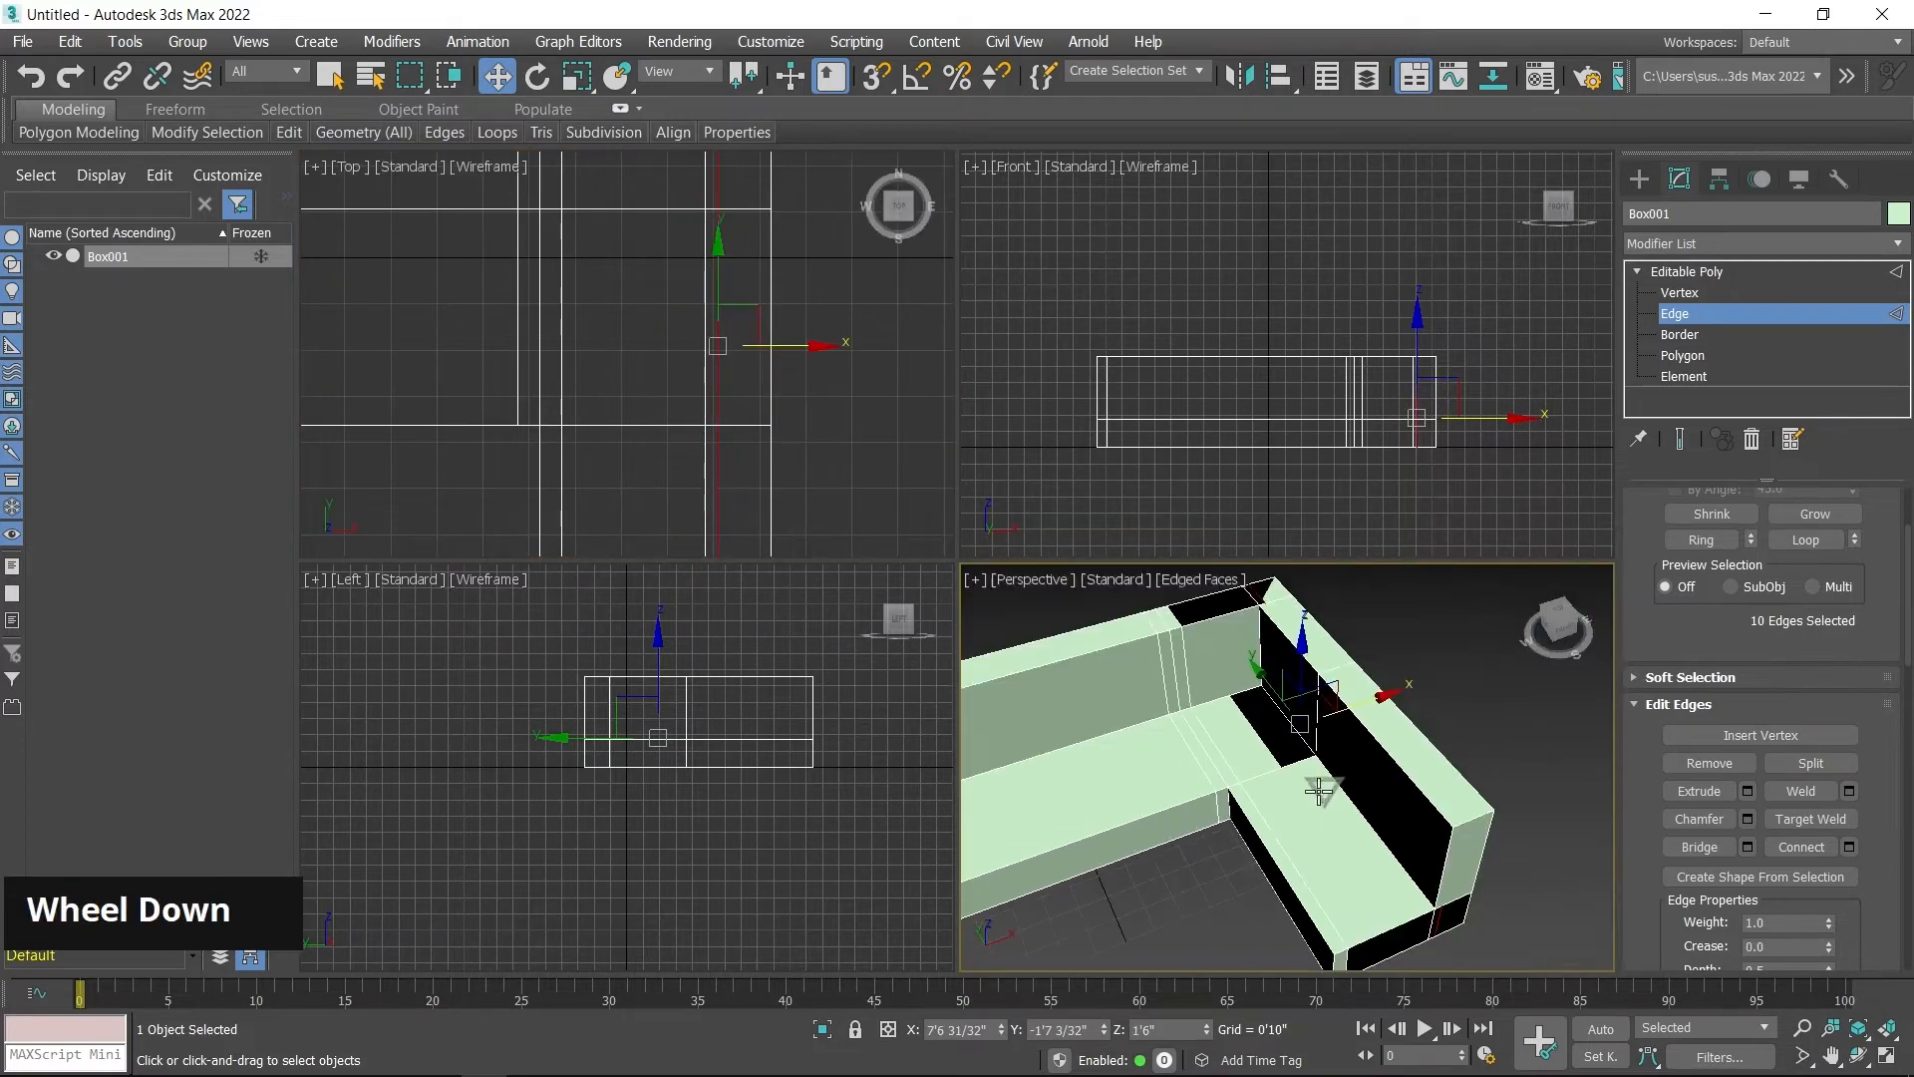
{"action": "middle_click_drag", "start_coordinate": [1286, 759], "coordinate": [1330, 797], "text": "alt"}
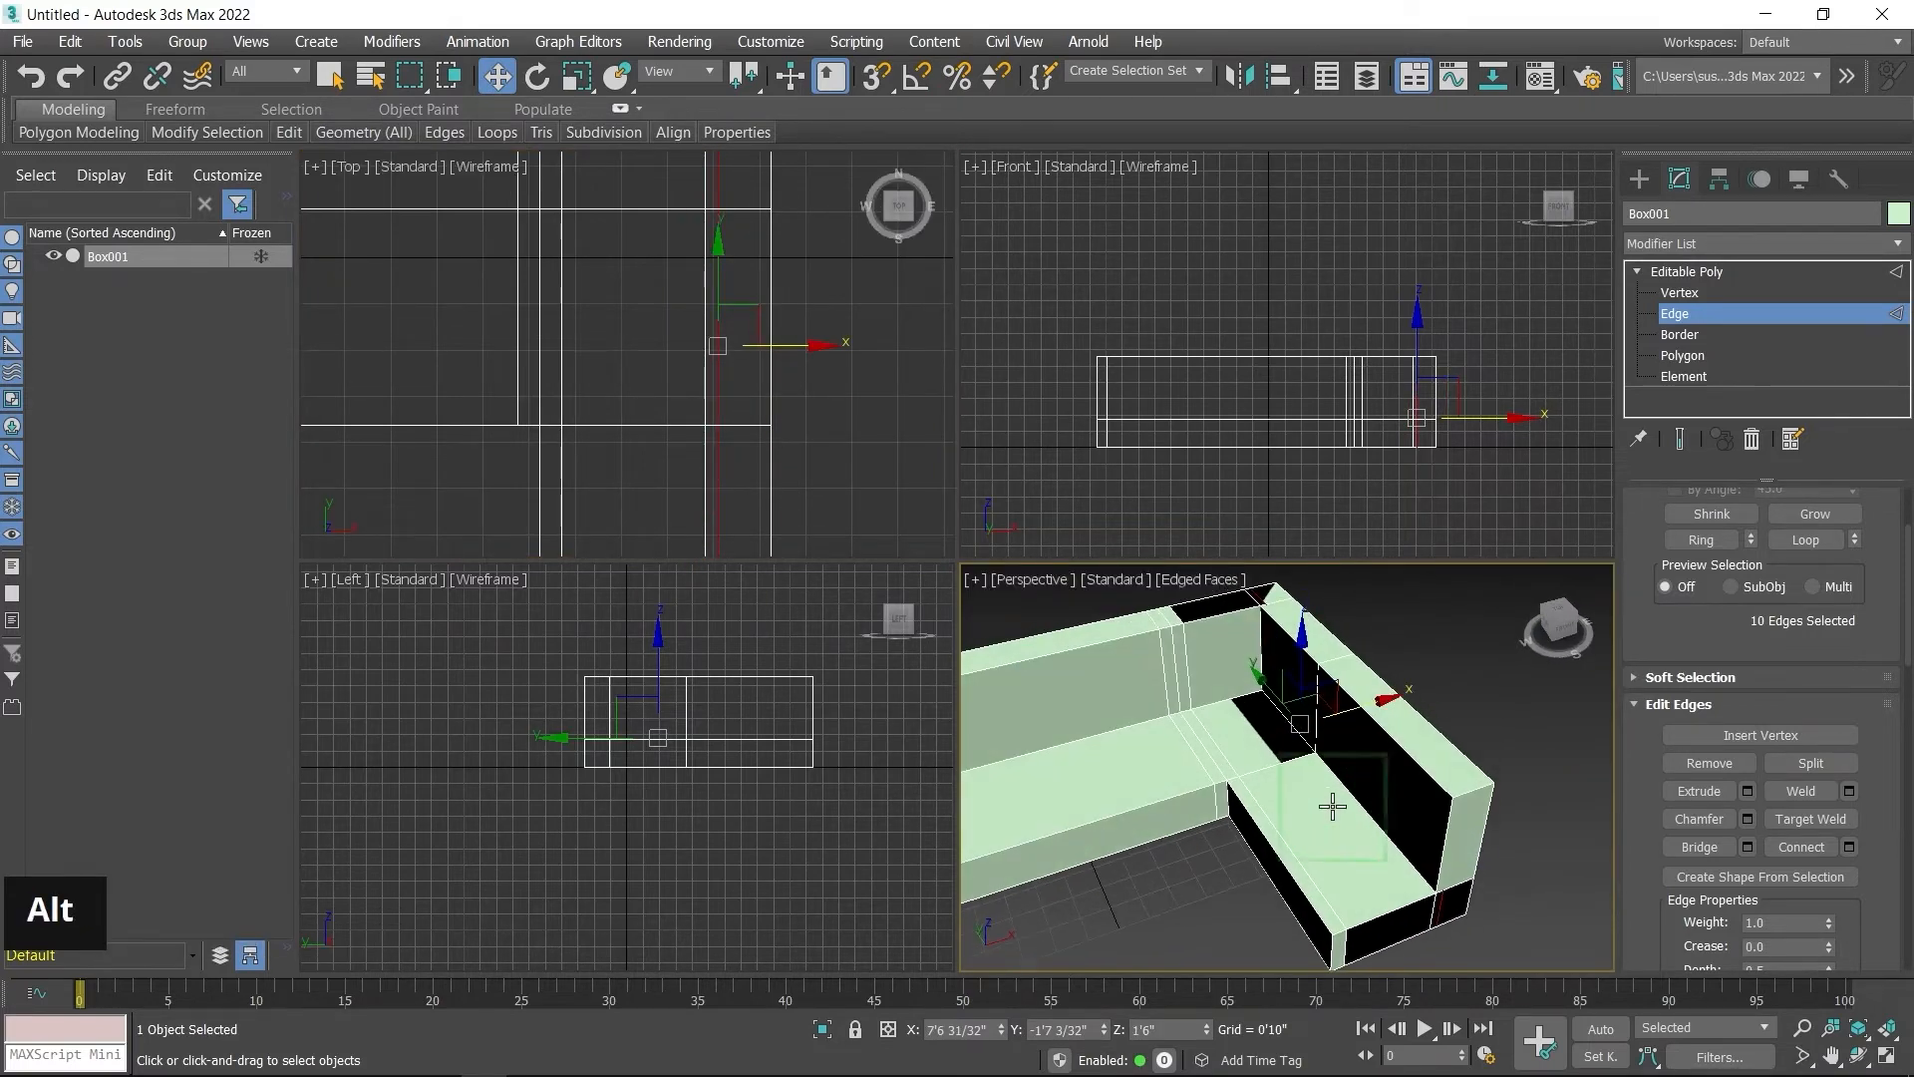
{"action": "key", "text": "ctrl+z"}
Step: Nudge the selected edge loop slightly closer to the short section's backrest, to about X 7'1 9/32"
{"action": "scroll", "coordinate": [727, 379], "scroll_direction": "up", "scroll_amount": 3}
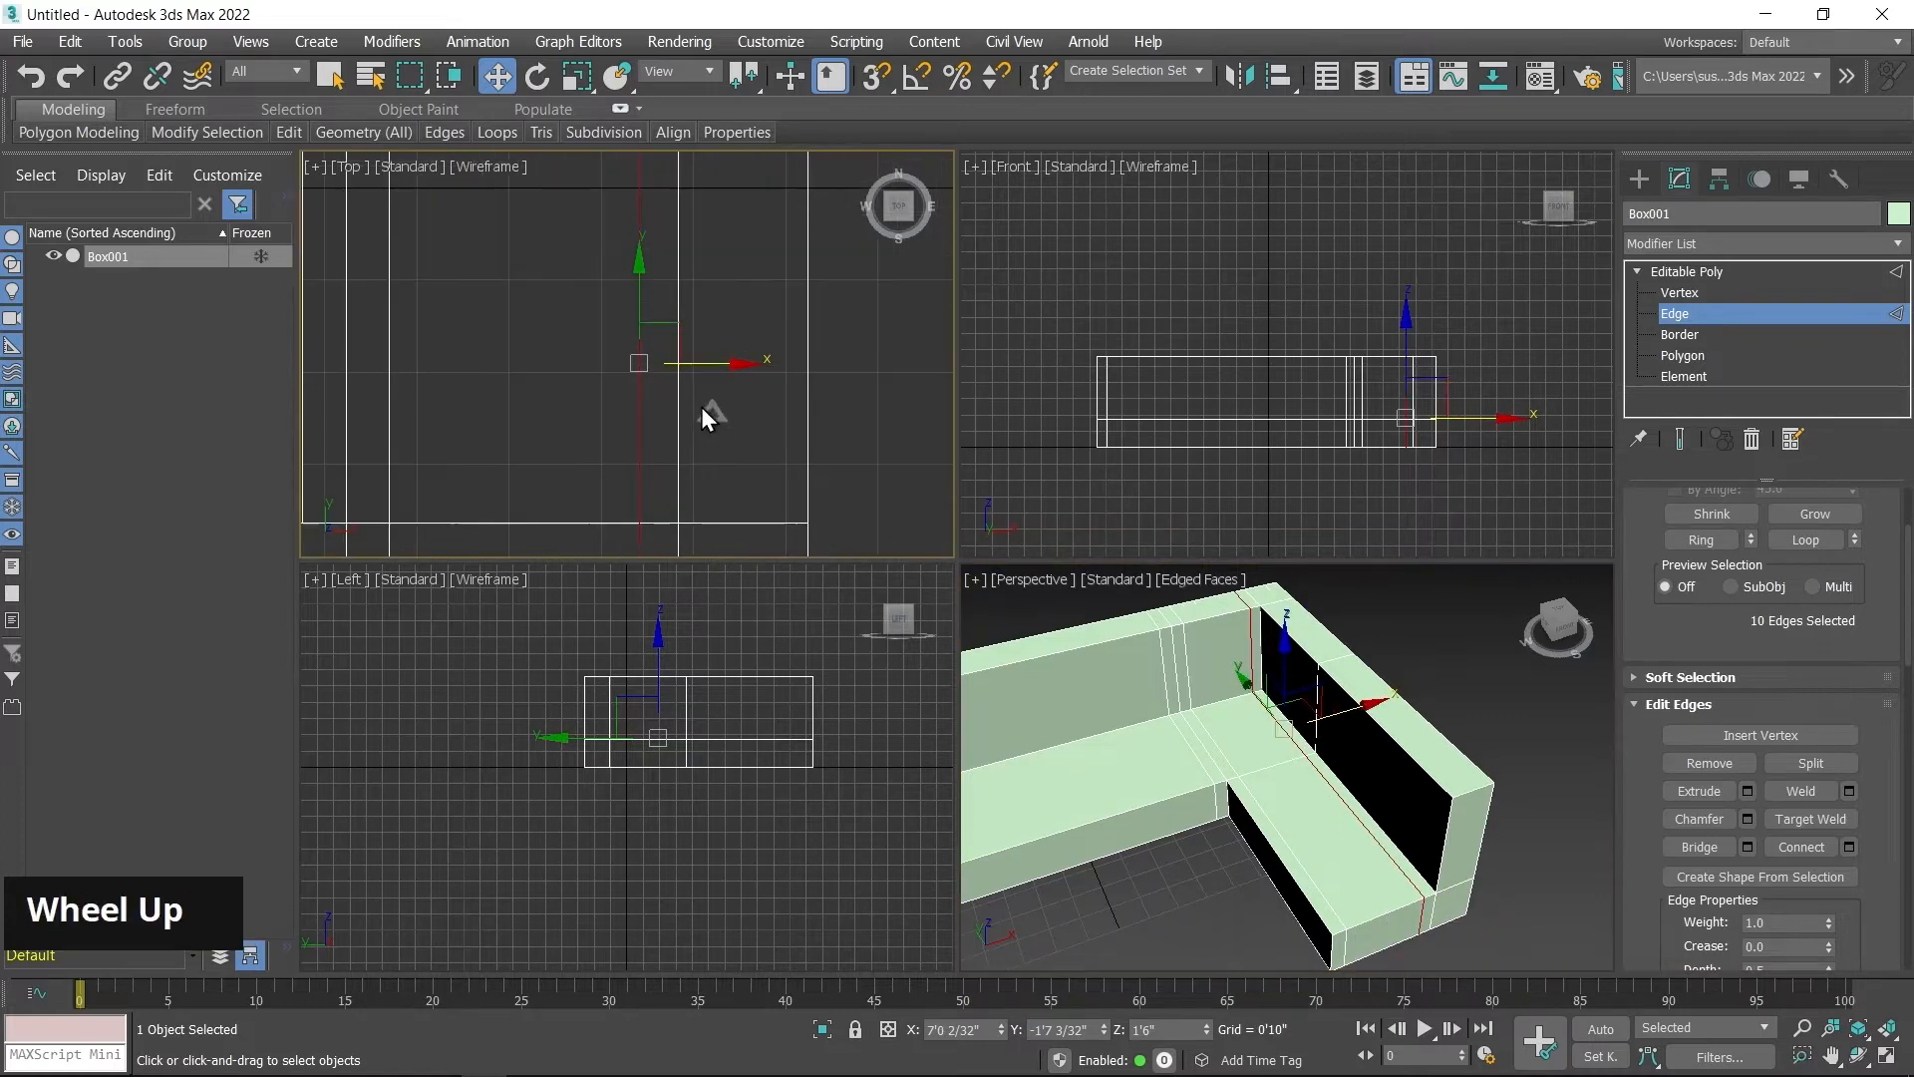
{"action": "middle_click", "coordinate": [696, 404]}
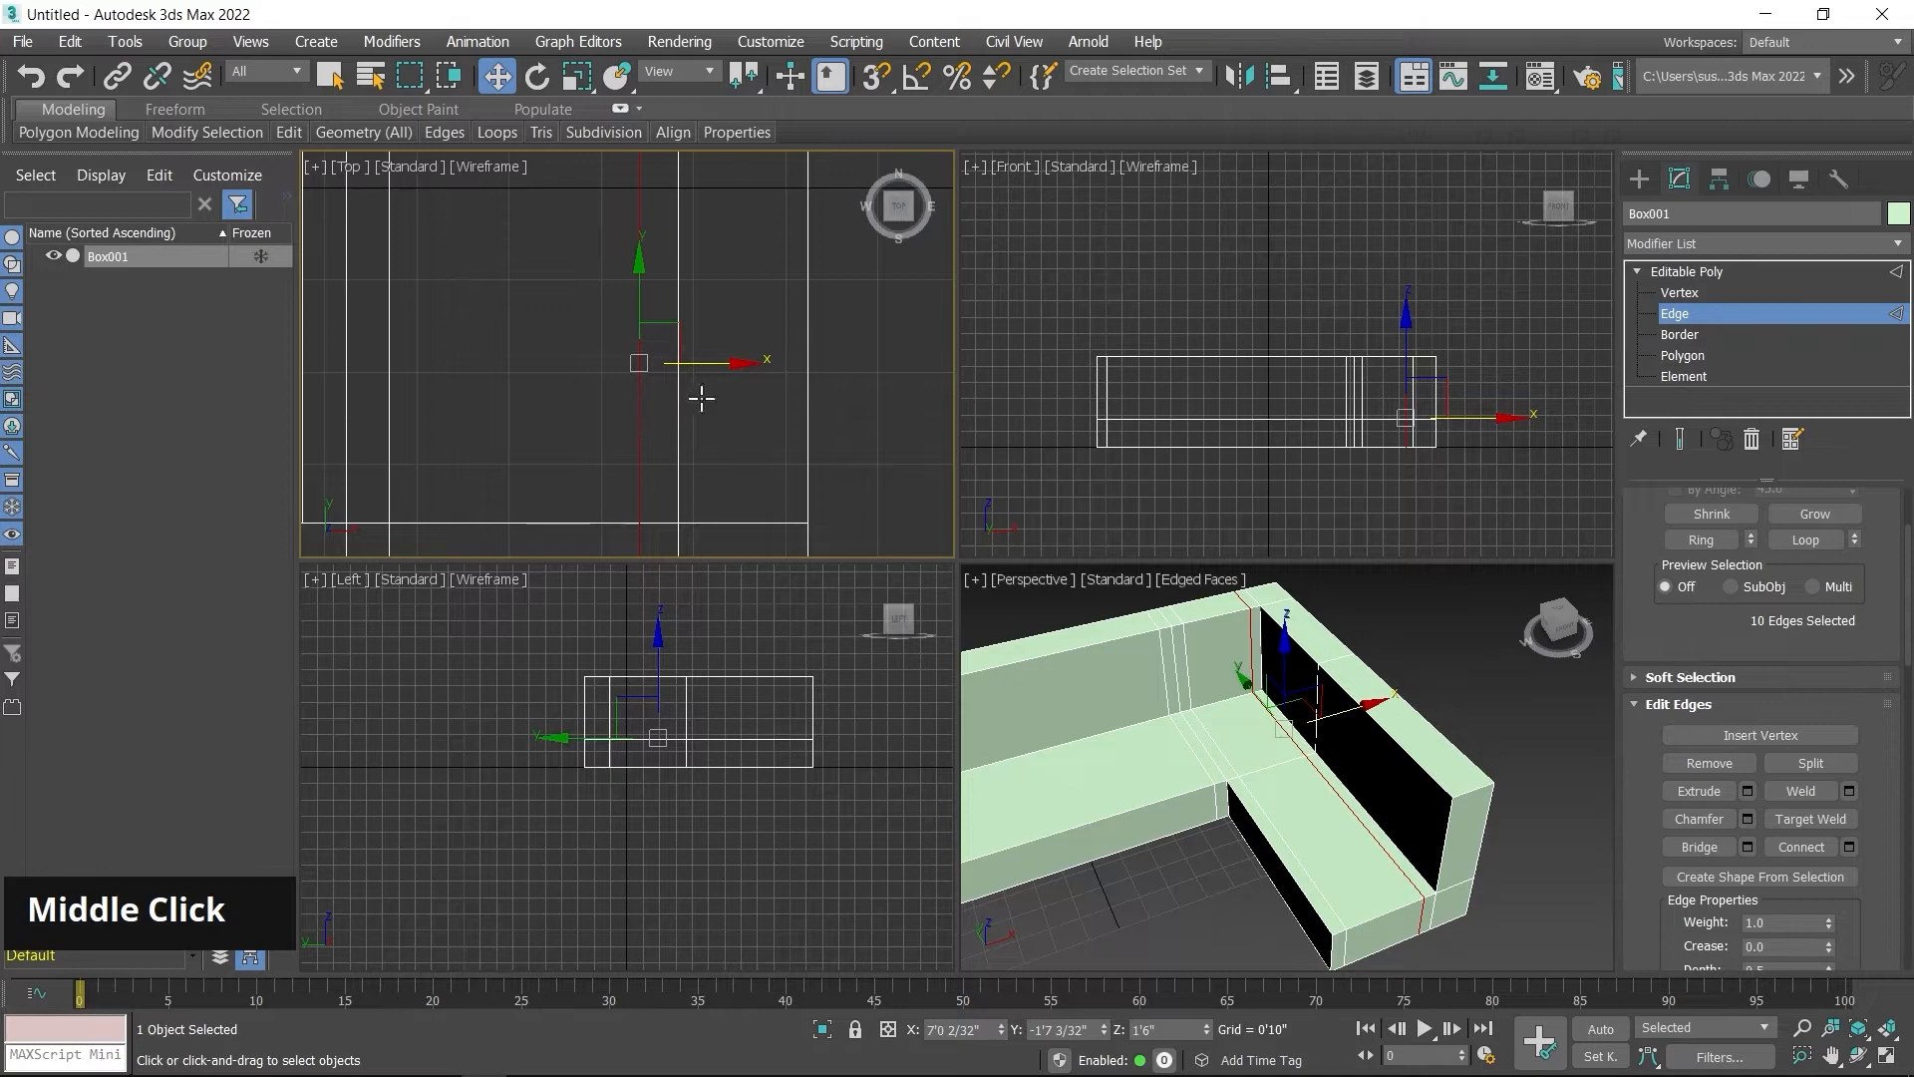
{"action": "left_click_drag", "start_coordinate": [742, 367], "coordinate": [751, 367]}
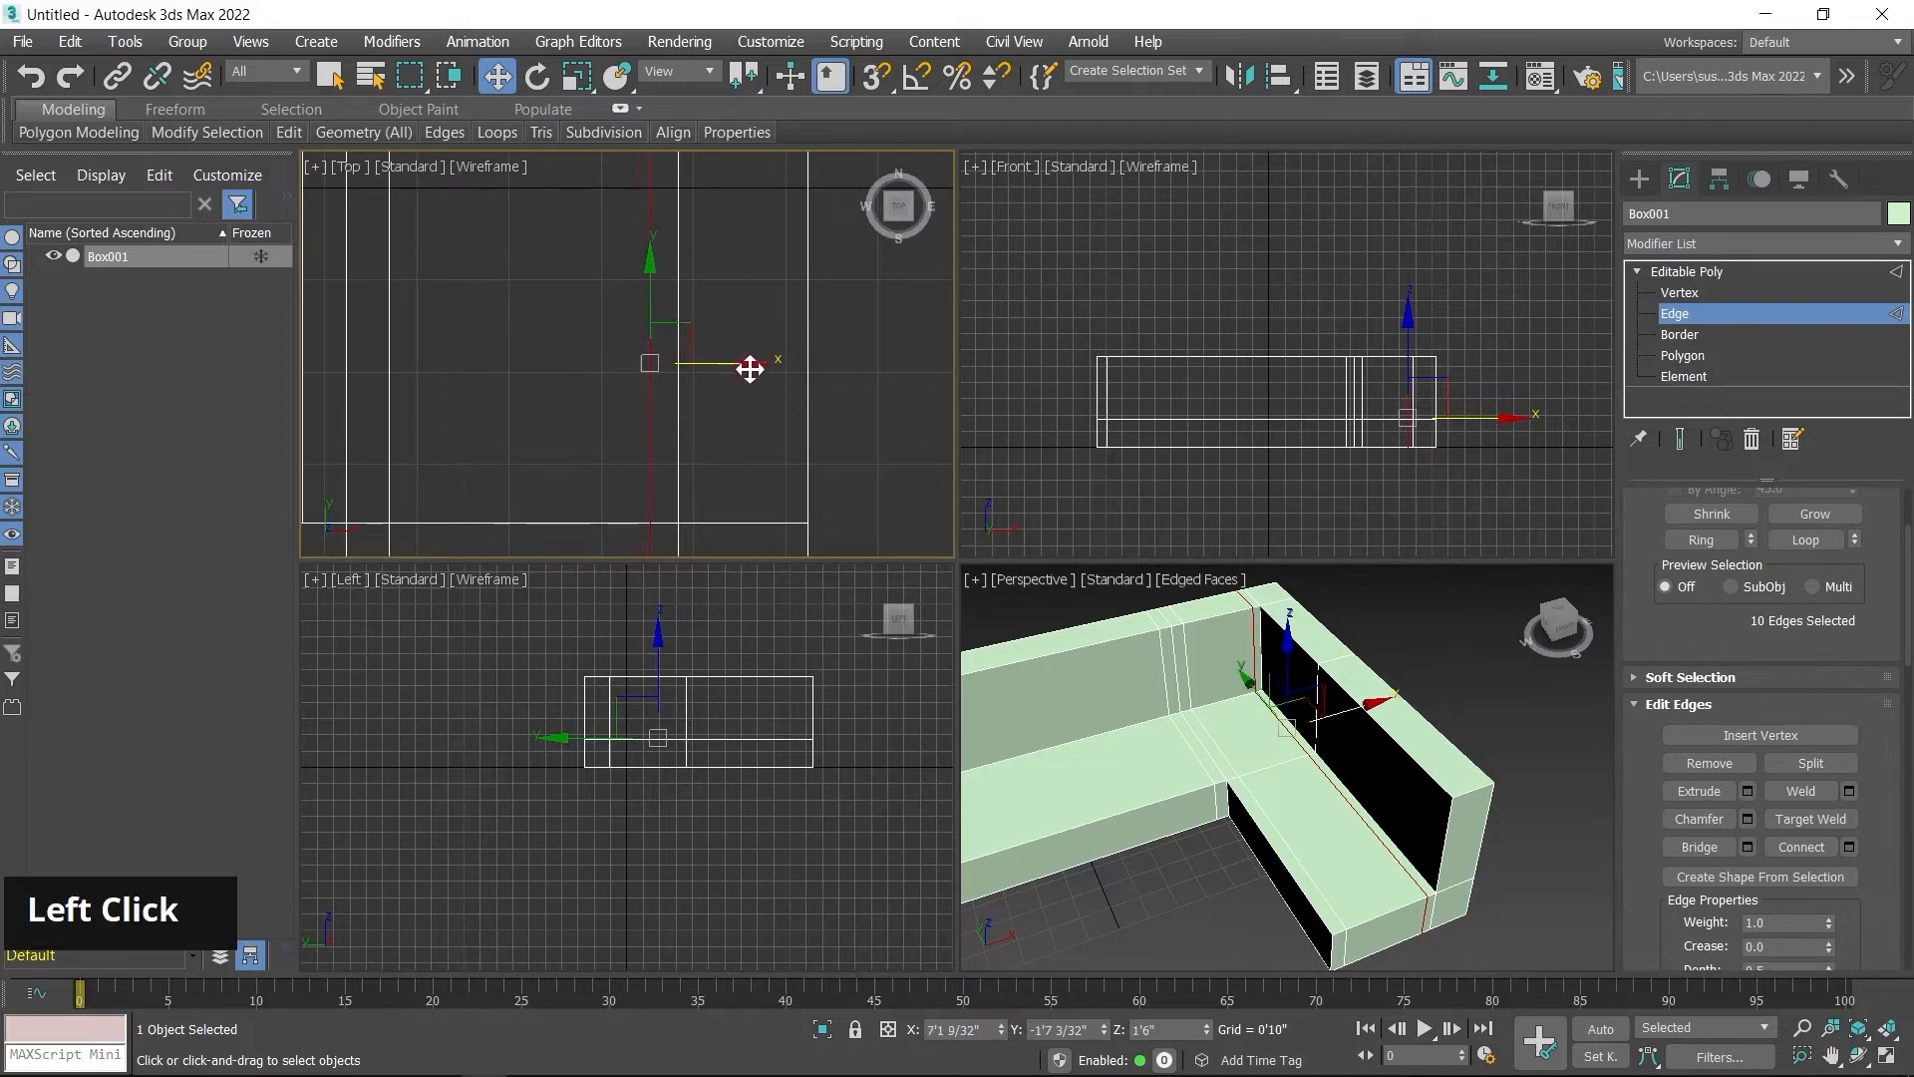
Step: Examine the edge loops along the sofa's long section and at its free end, where the backrest meets the seat
{"action": "middle_click", "coordinate": [1279, 800]}
{"action": "middle_click_drag", "start_coordinate": [1279, 801], "coordinate": [1248, 768]}
{"action": "middle_click_drag", "start_coordinate": [1246, 767], "coordinate": [1385, 795]}
{"action": "scroll", "coordinate": [1320, 755], "scroll_direction": "up", "scroll_amount": 2}
{"action": "middle_click_drag", "start_coordinate": [1177, 740], "coordinate": [1535, 706]}
{"action": "scroll", "coordinate": [1301, 722], "scroll_direction": "down", "scroll_amount": 4}
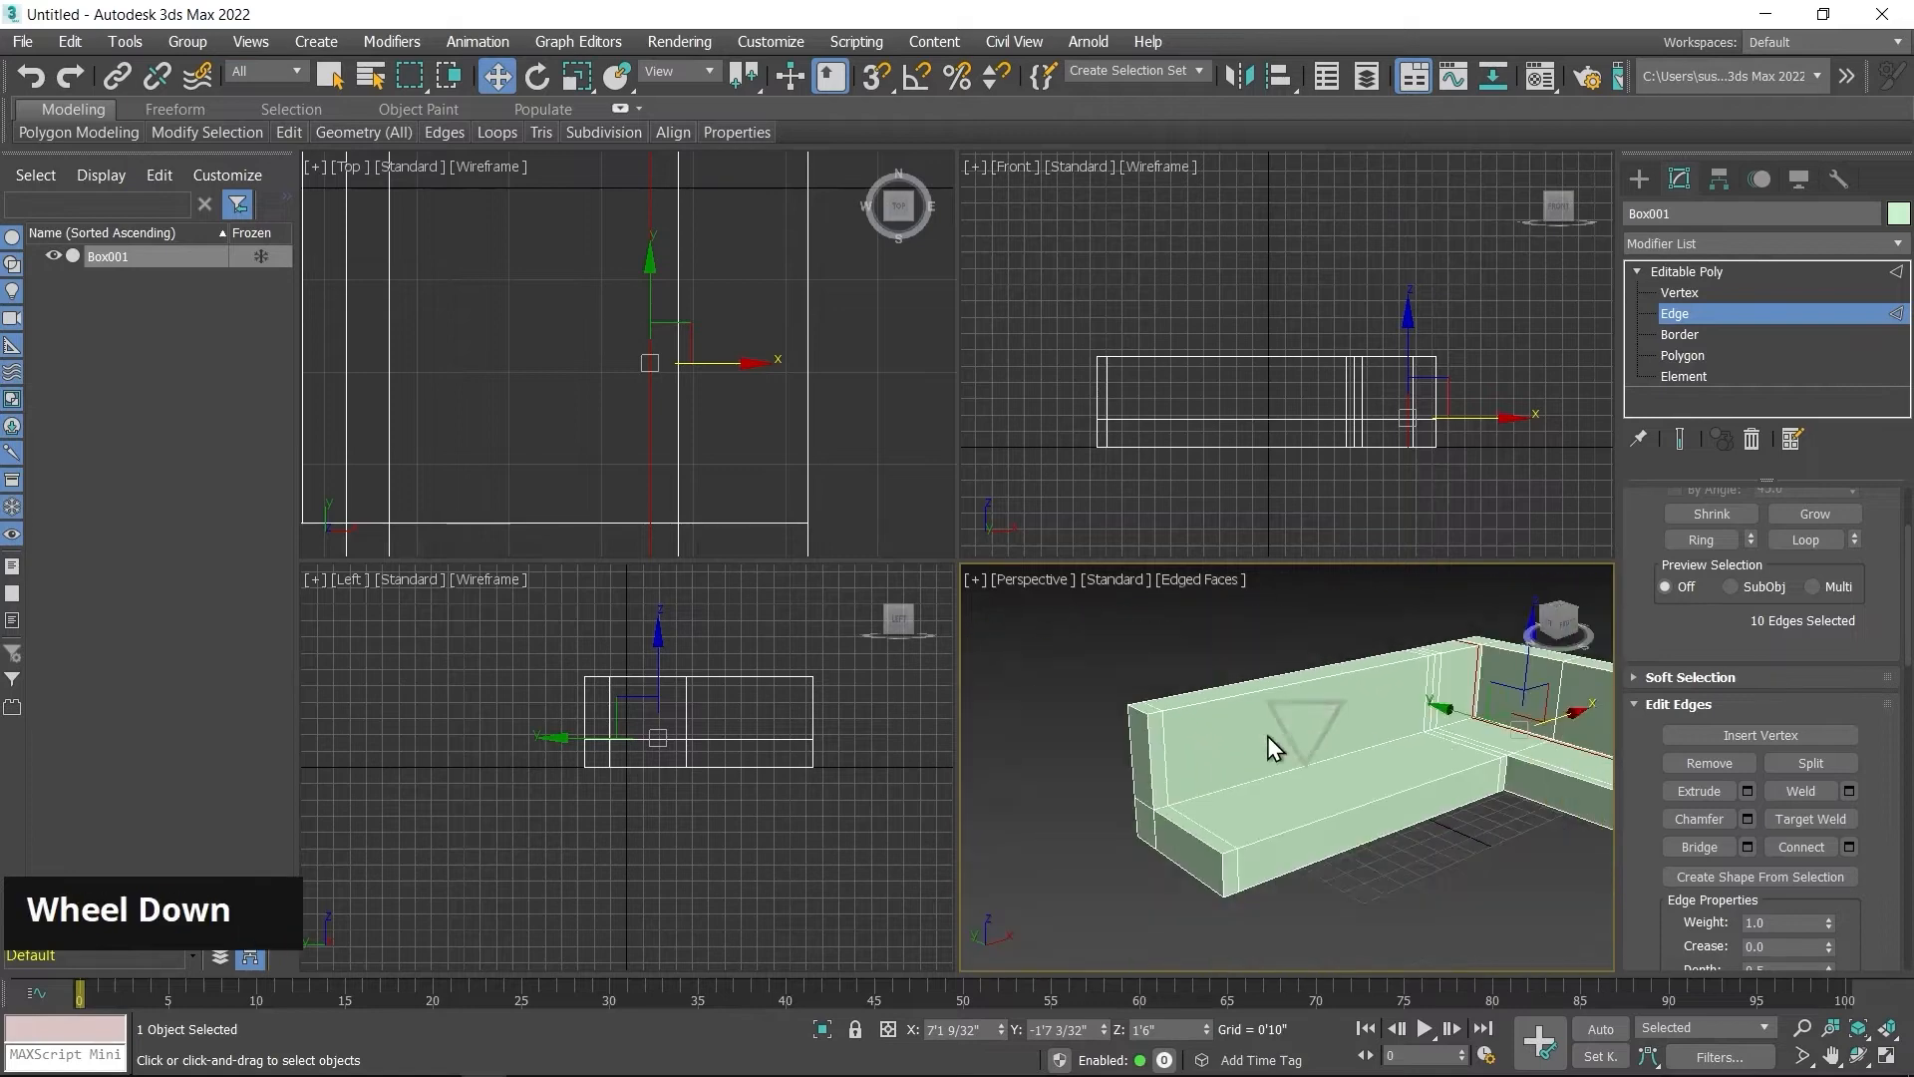
{"action": "scroll", "coordinate": [1131, 764], "scroll_direction": "up", "scroll_amount": 3}
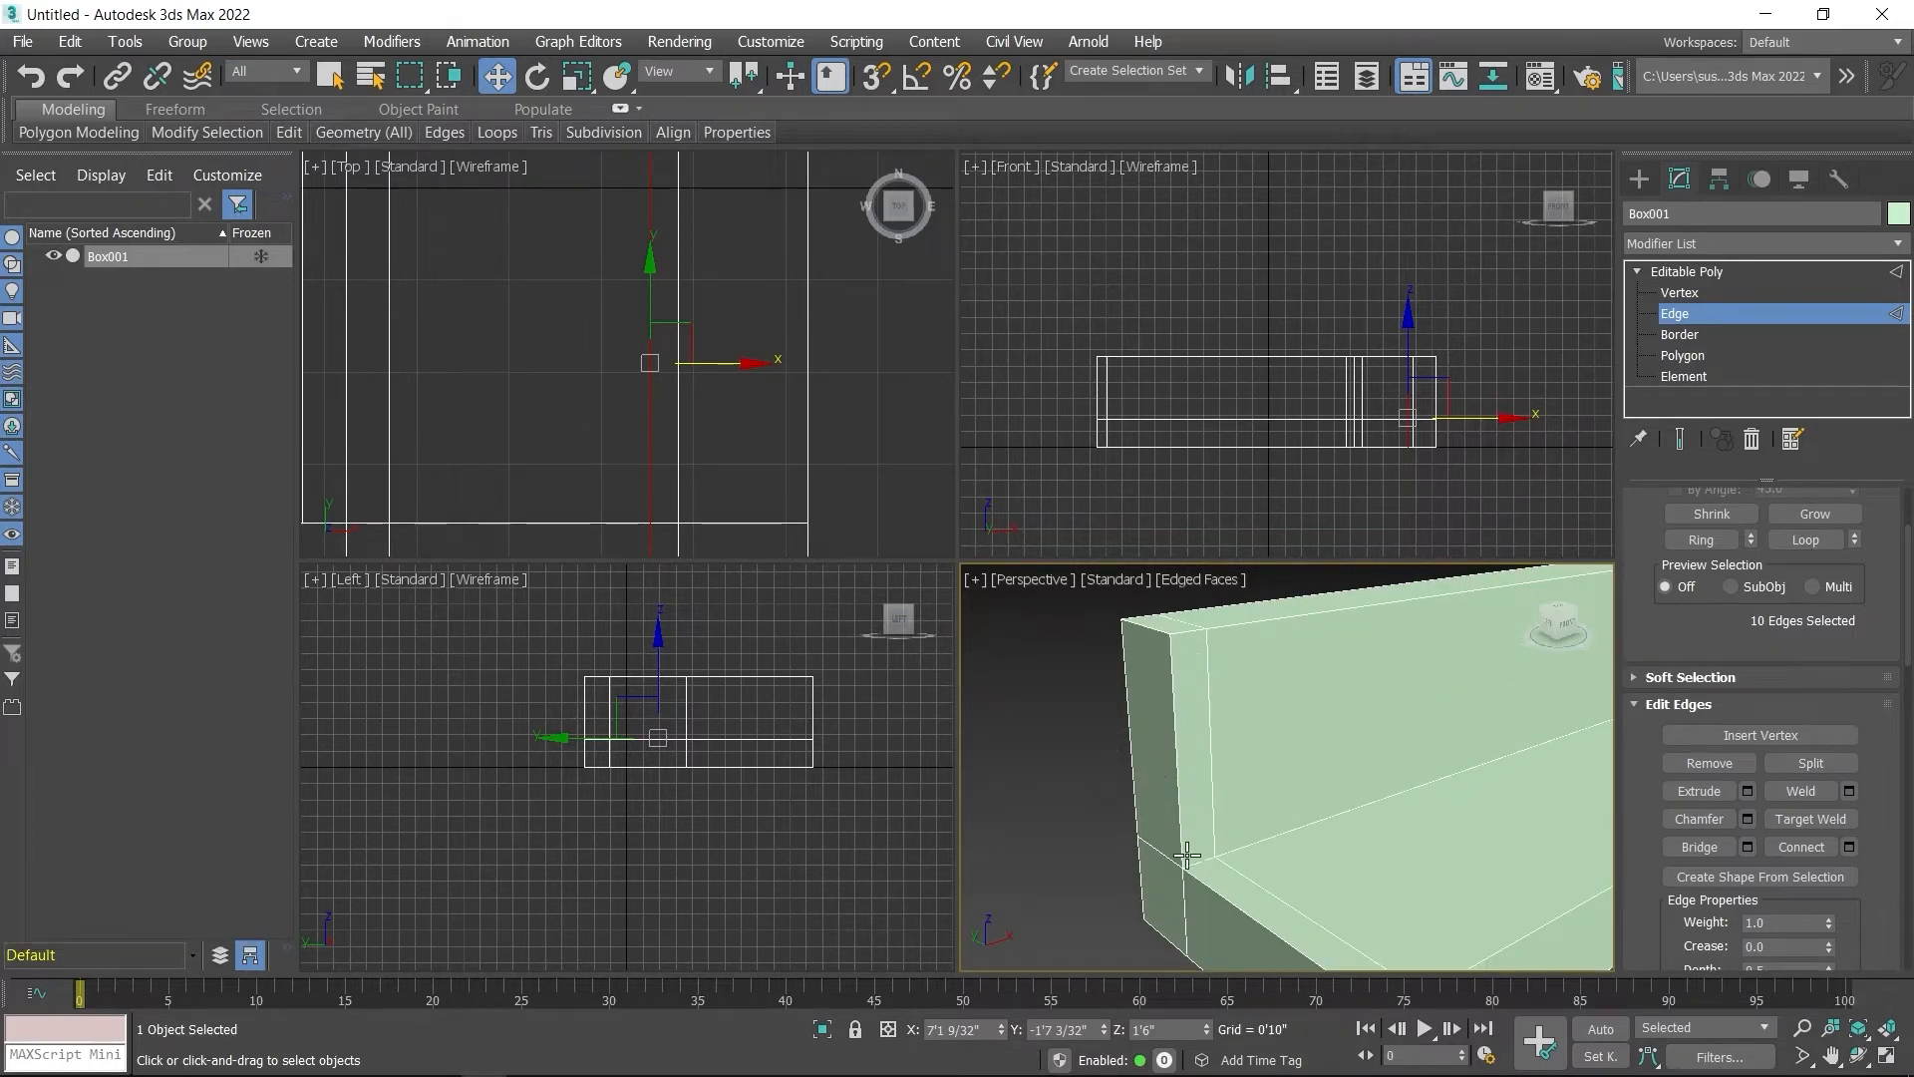
{"action": "scroll", "coordinate": [746, 443], "scroll_direction": "down", "scroll_amount": 3}
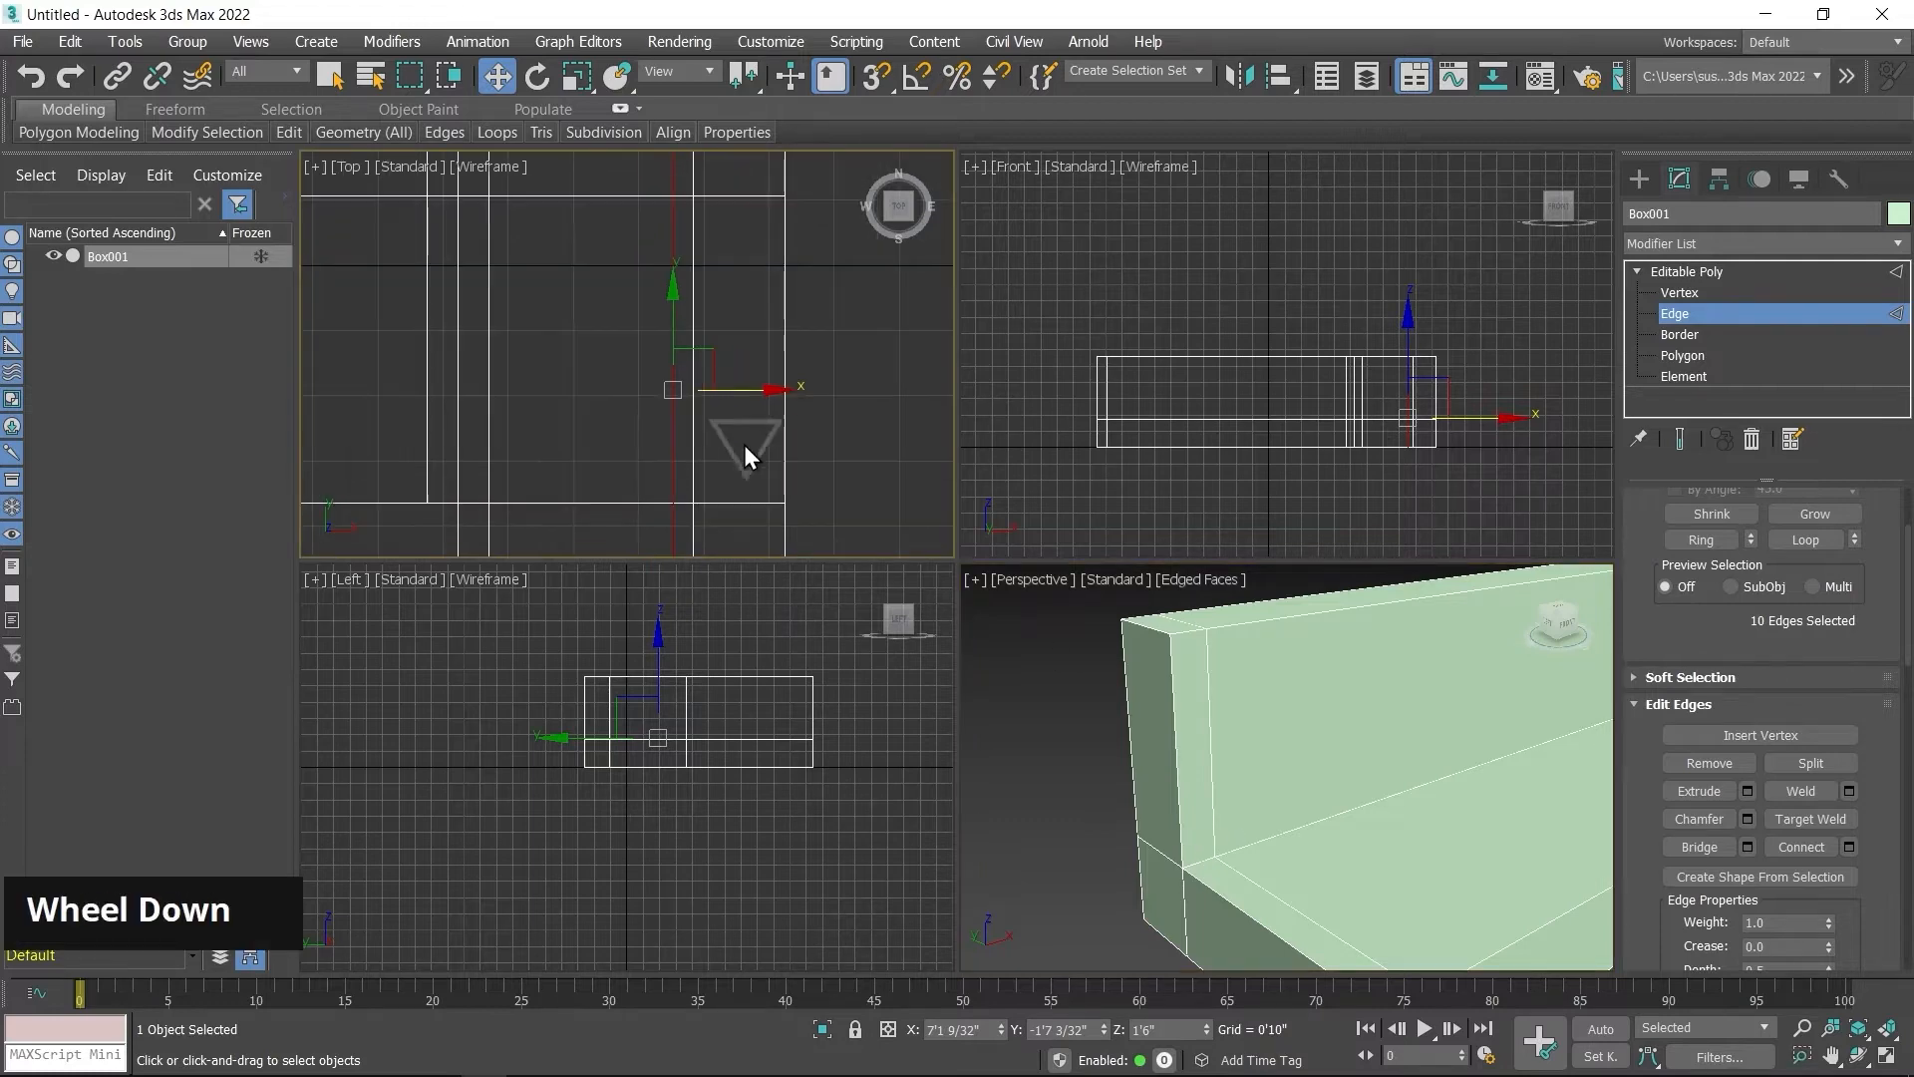
{"action": "middle_click", "coordinate": [748, 393]}
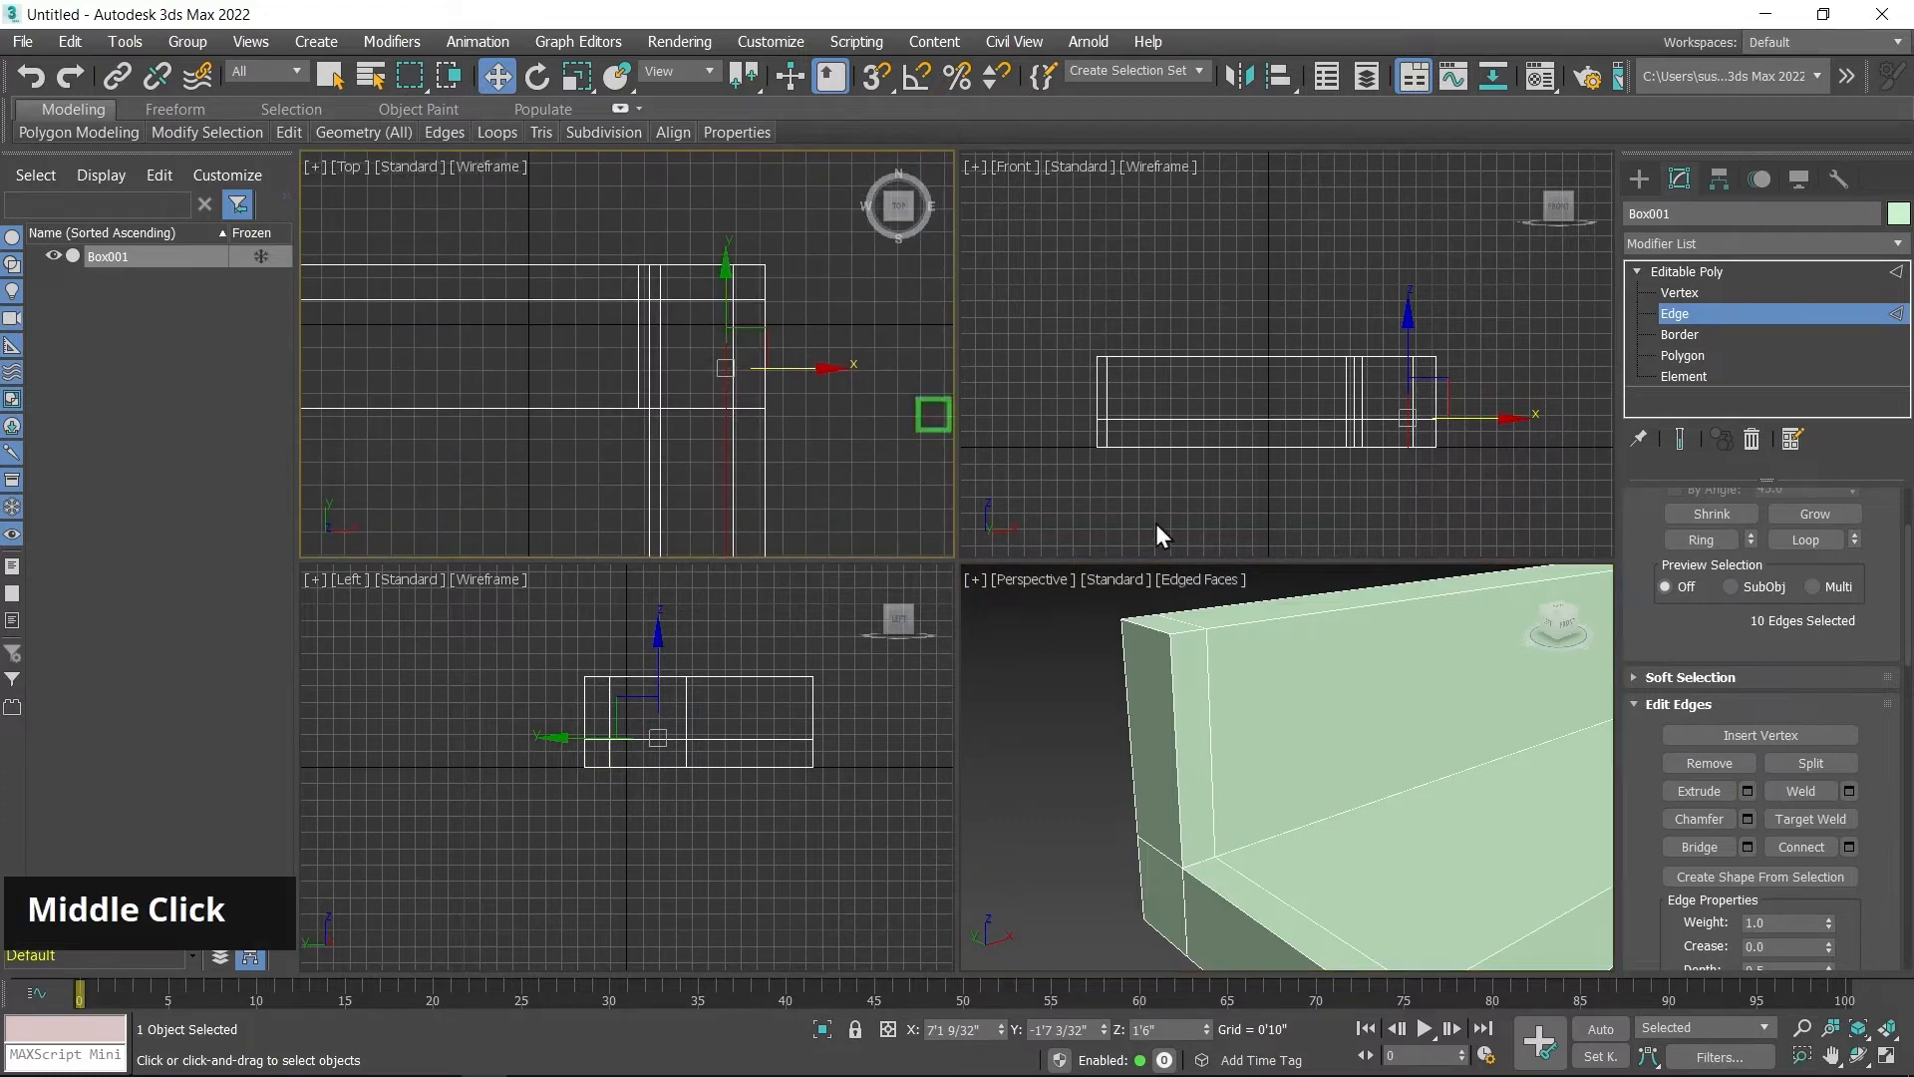
Step: Select the ring of vertical edges around the backrest, connect them with 2 segments, and clear the edge selection
{"action": "left_click", "coordinate": [1207, 738]}
{"action": "scroll", "coordinate": [1103, 387], "scroll_direction": "up", "scroll_amount": 4}
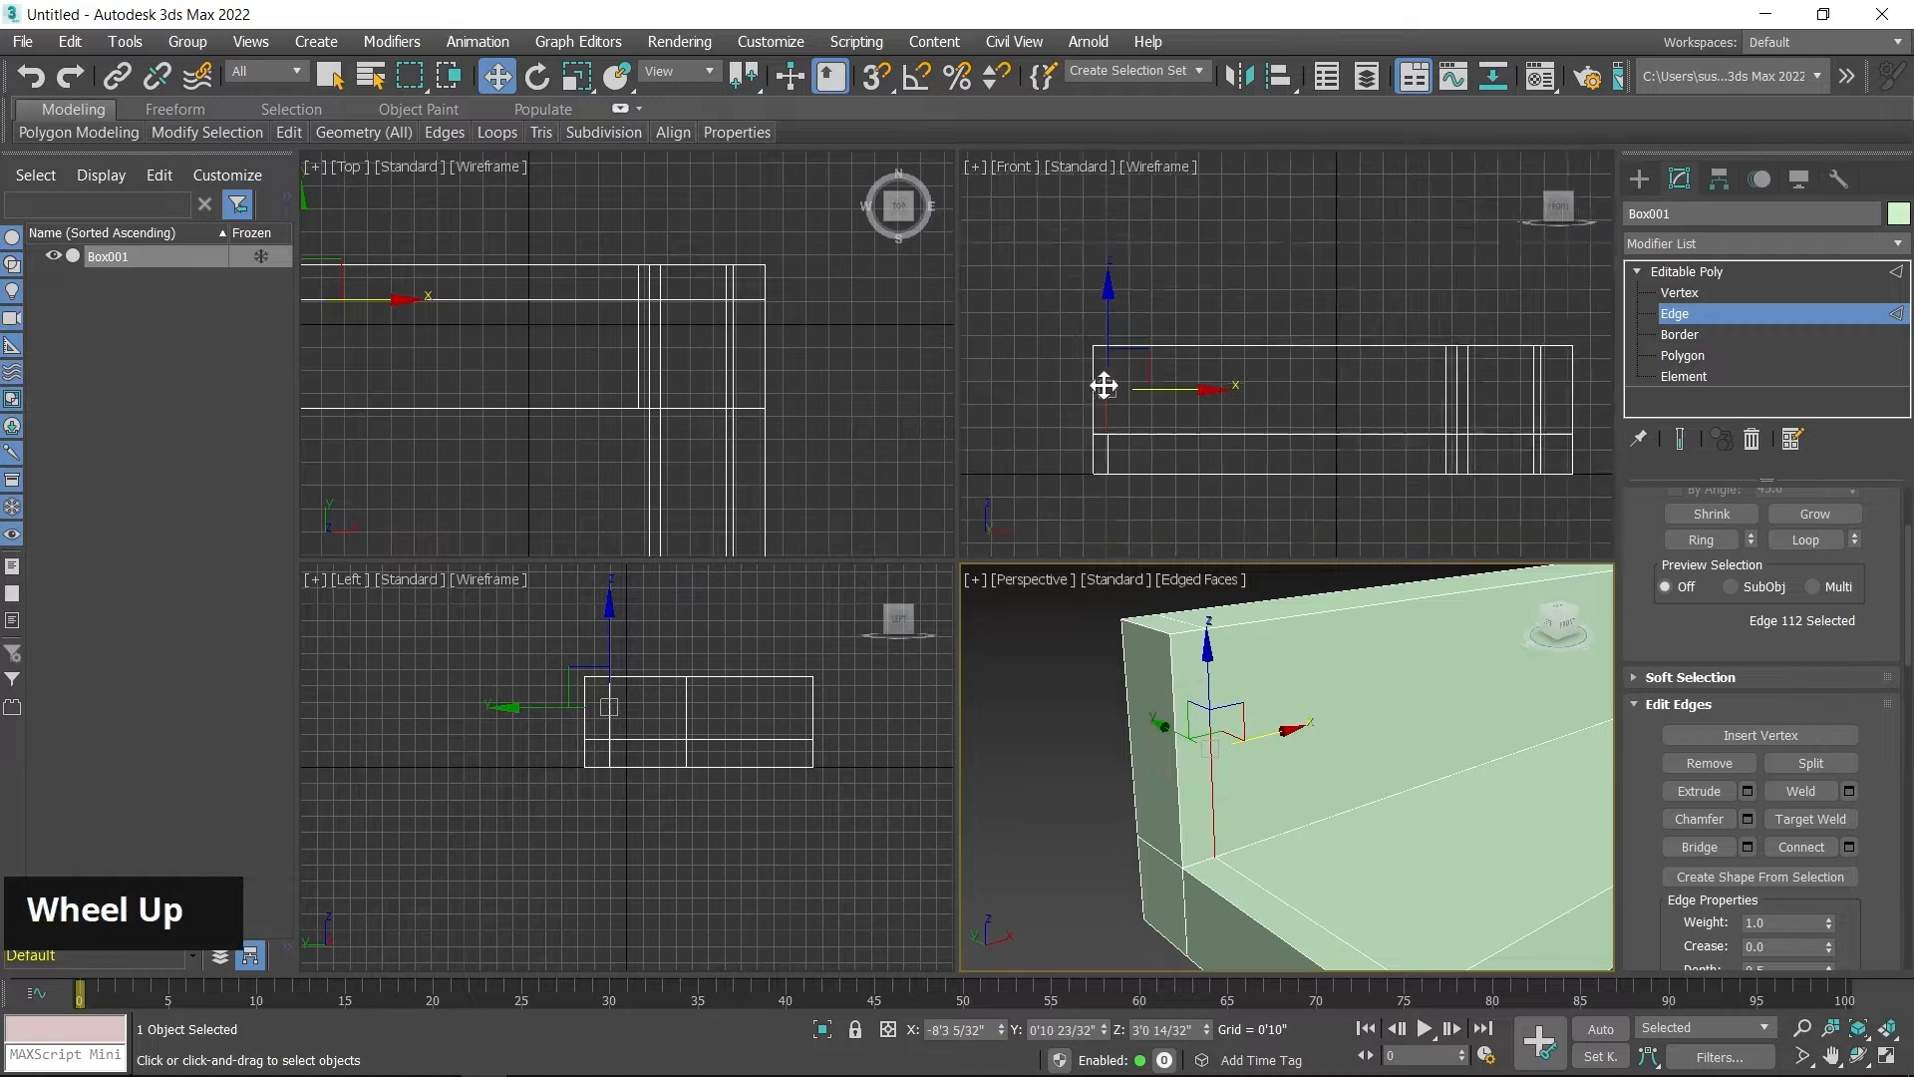
{"action": "left_click", "coordinate": [1703, 540]}
{"action": "middle_click", "coordinate": [1273, 333]}
{"action": "scroll", "coordinate": [1189, 337], "scroll_direction": "down", "scroll_amount": 3}
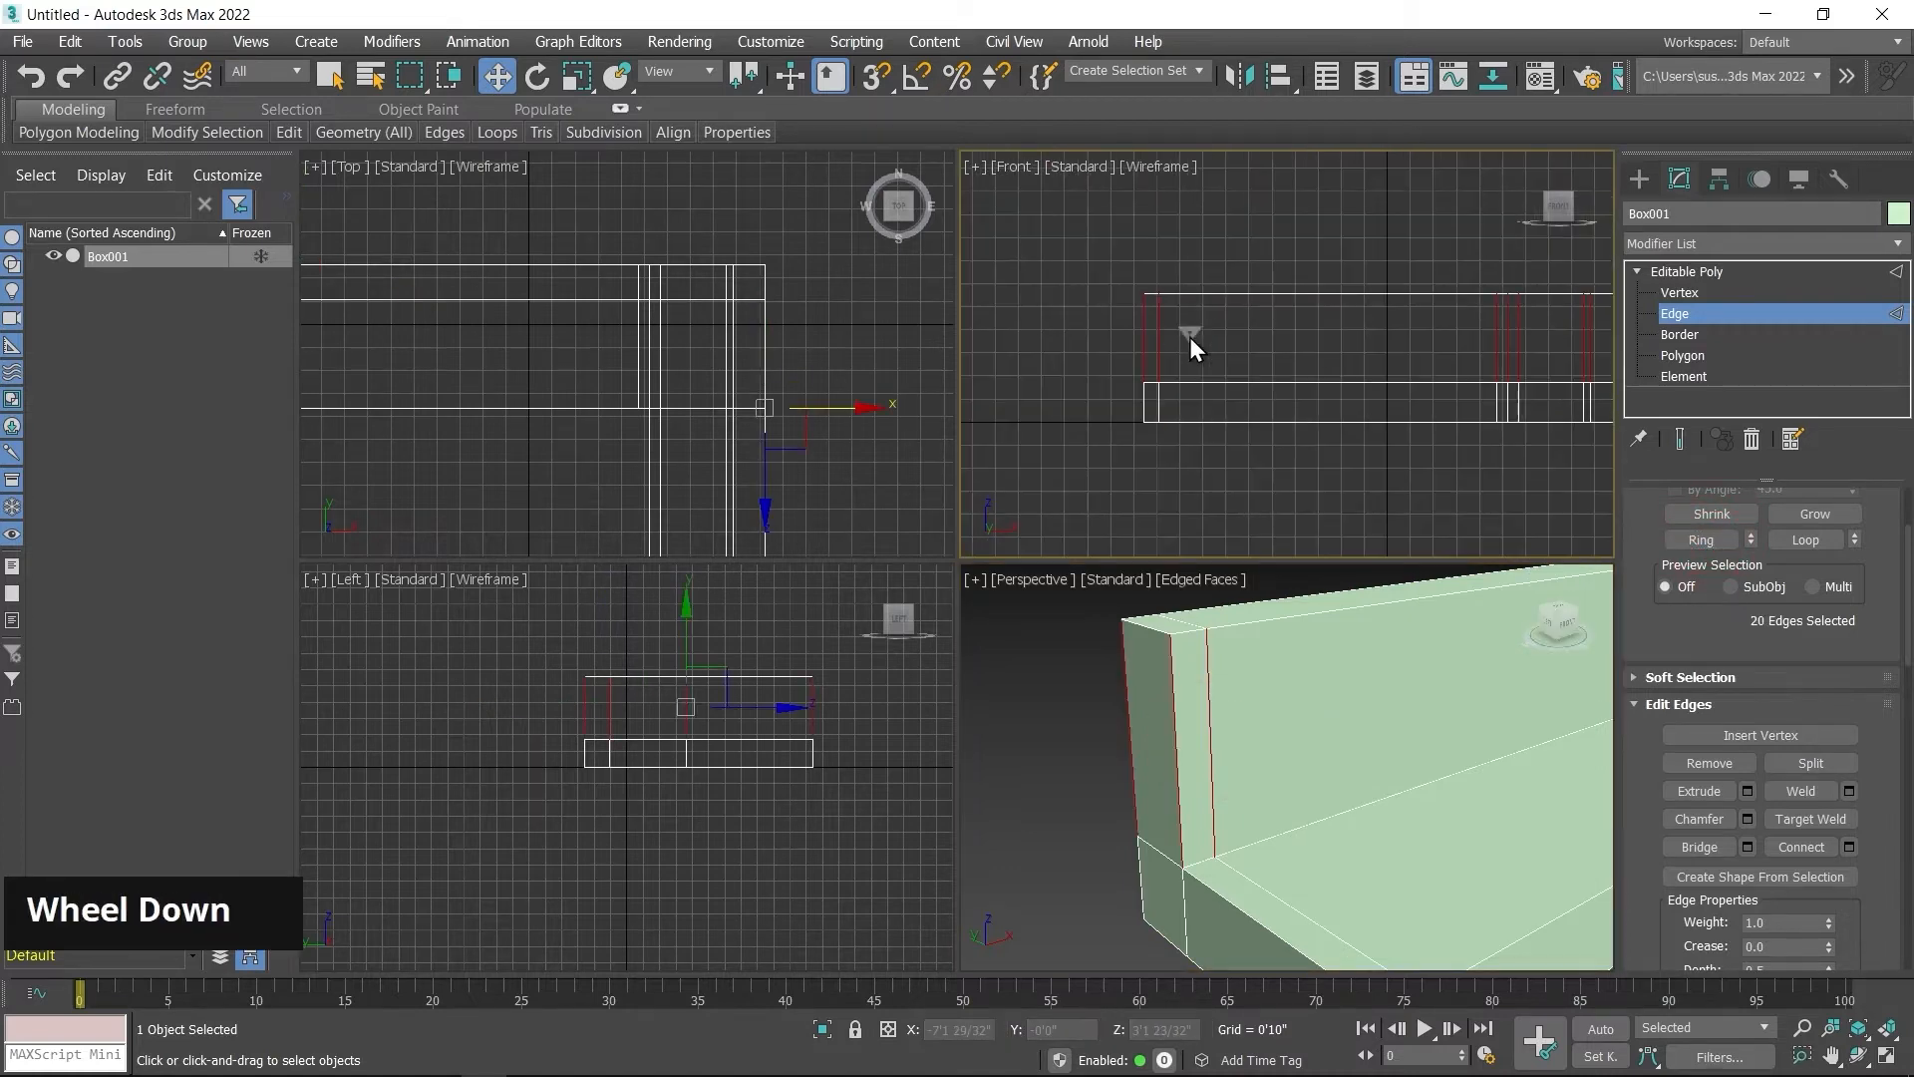
{"action": "right_click", "coordinate": [1282, 328]}
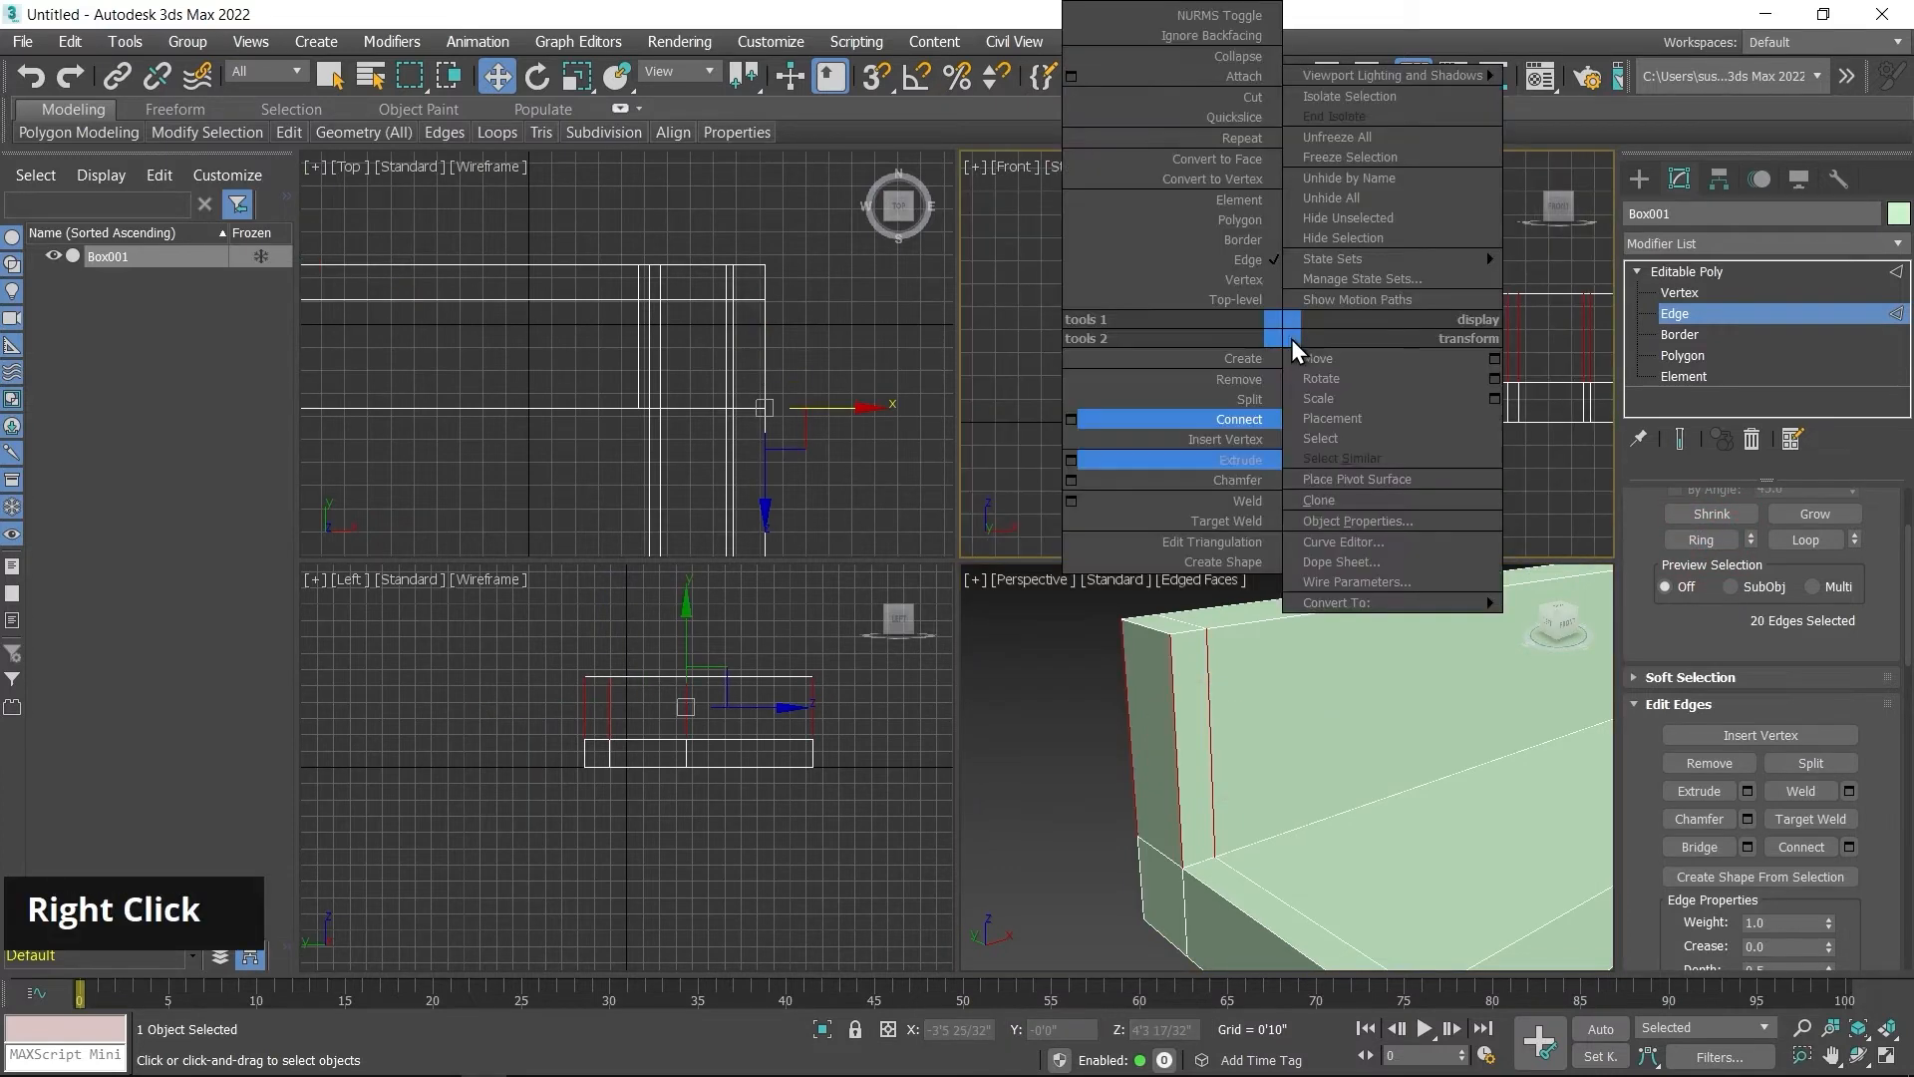
{"action": "left_click", "coordinate": [1069, 418]}
{"action": "left_click", "coordinate": [1301, 474]}
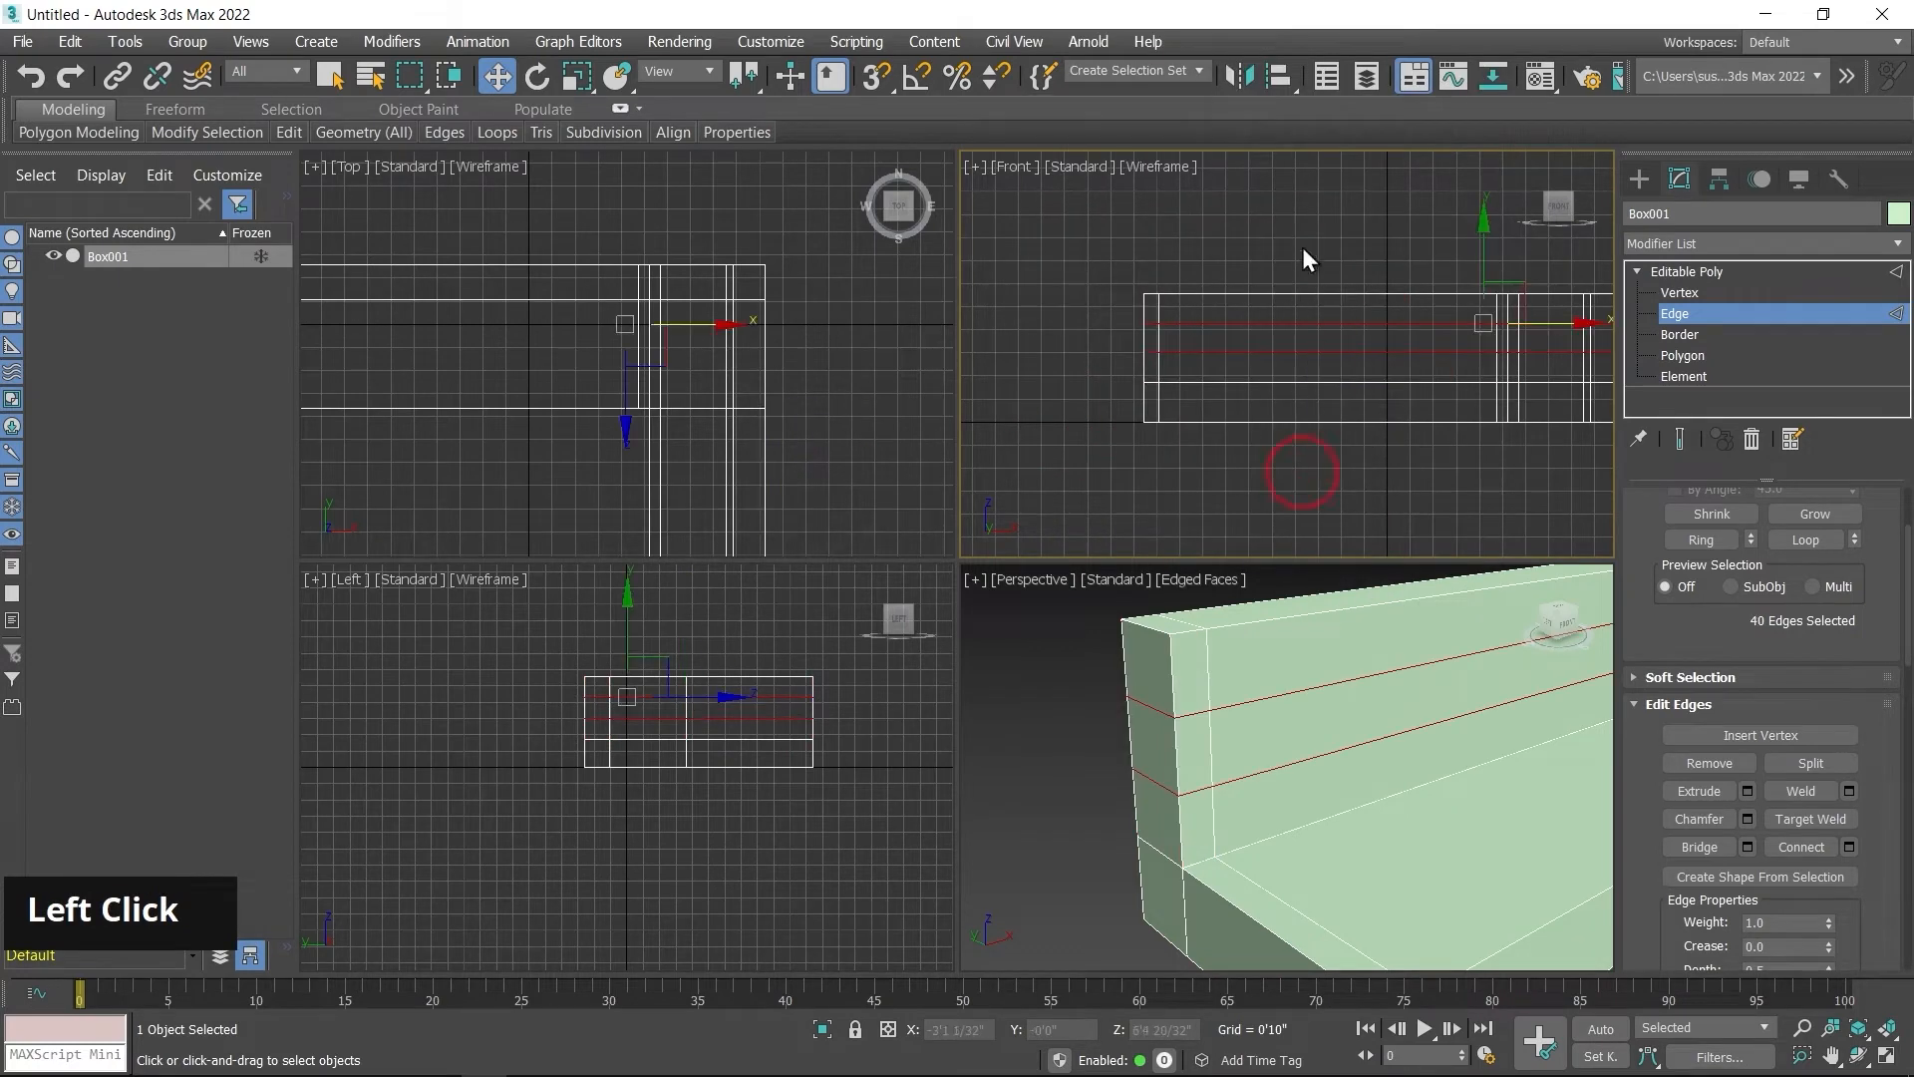
{"action": "left_click", "coordinate": [1294, 210]}
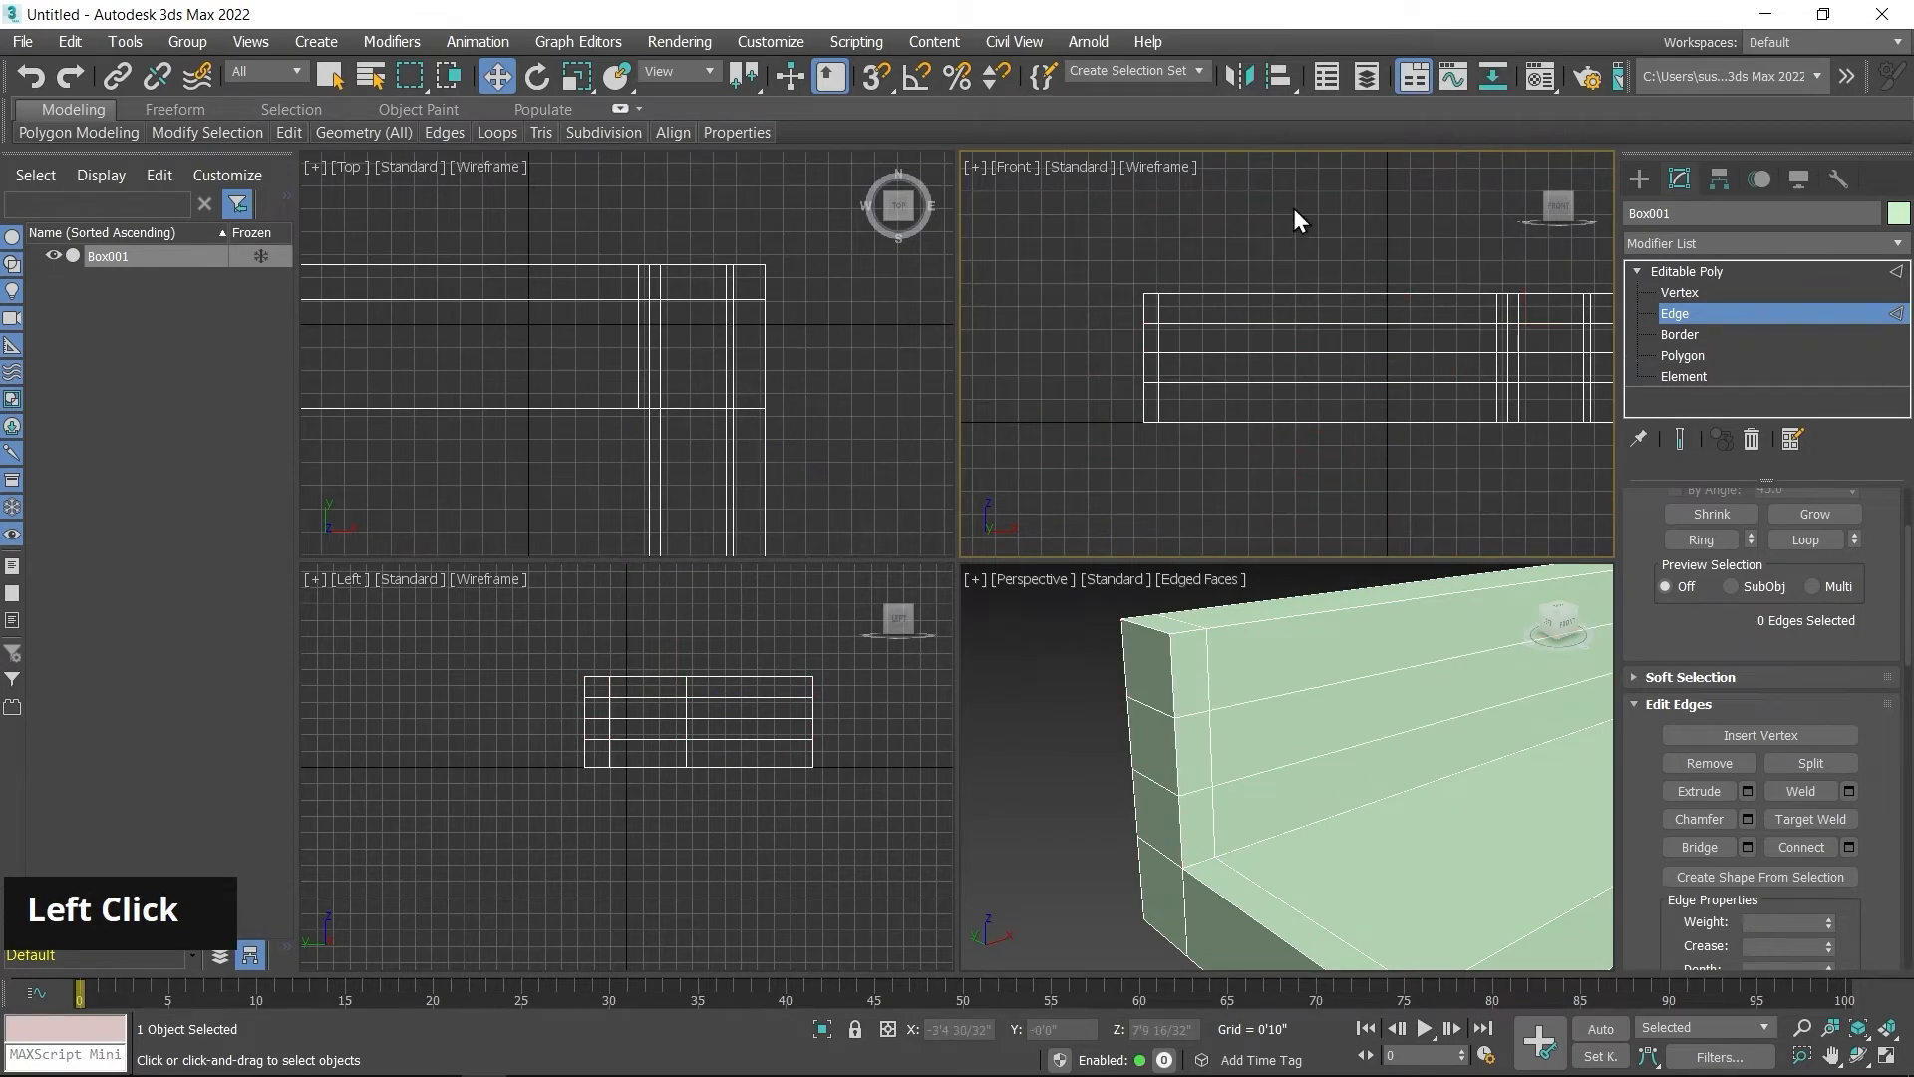
Step: Move the backrest's upper new edge loop up close to its top edge, to about Z 4'5 22/32"
{"action": "left_click", "coordinate": [1288, 322]}
{"action": "double_click", "coordinate": [1288, 322]}
{"action": "middle_click_drag", "start_coordinate": [1441, 362], "coordinate": [1324, 369]}
{"action": "middle_click_drag", "start_coordinate": [1382, 751], "coordinate": [1298, 802]}
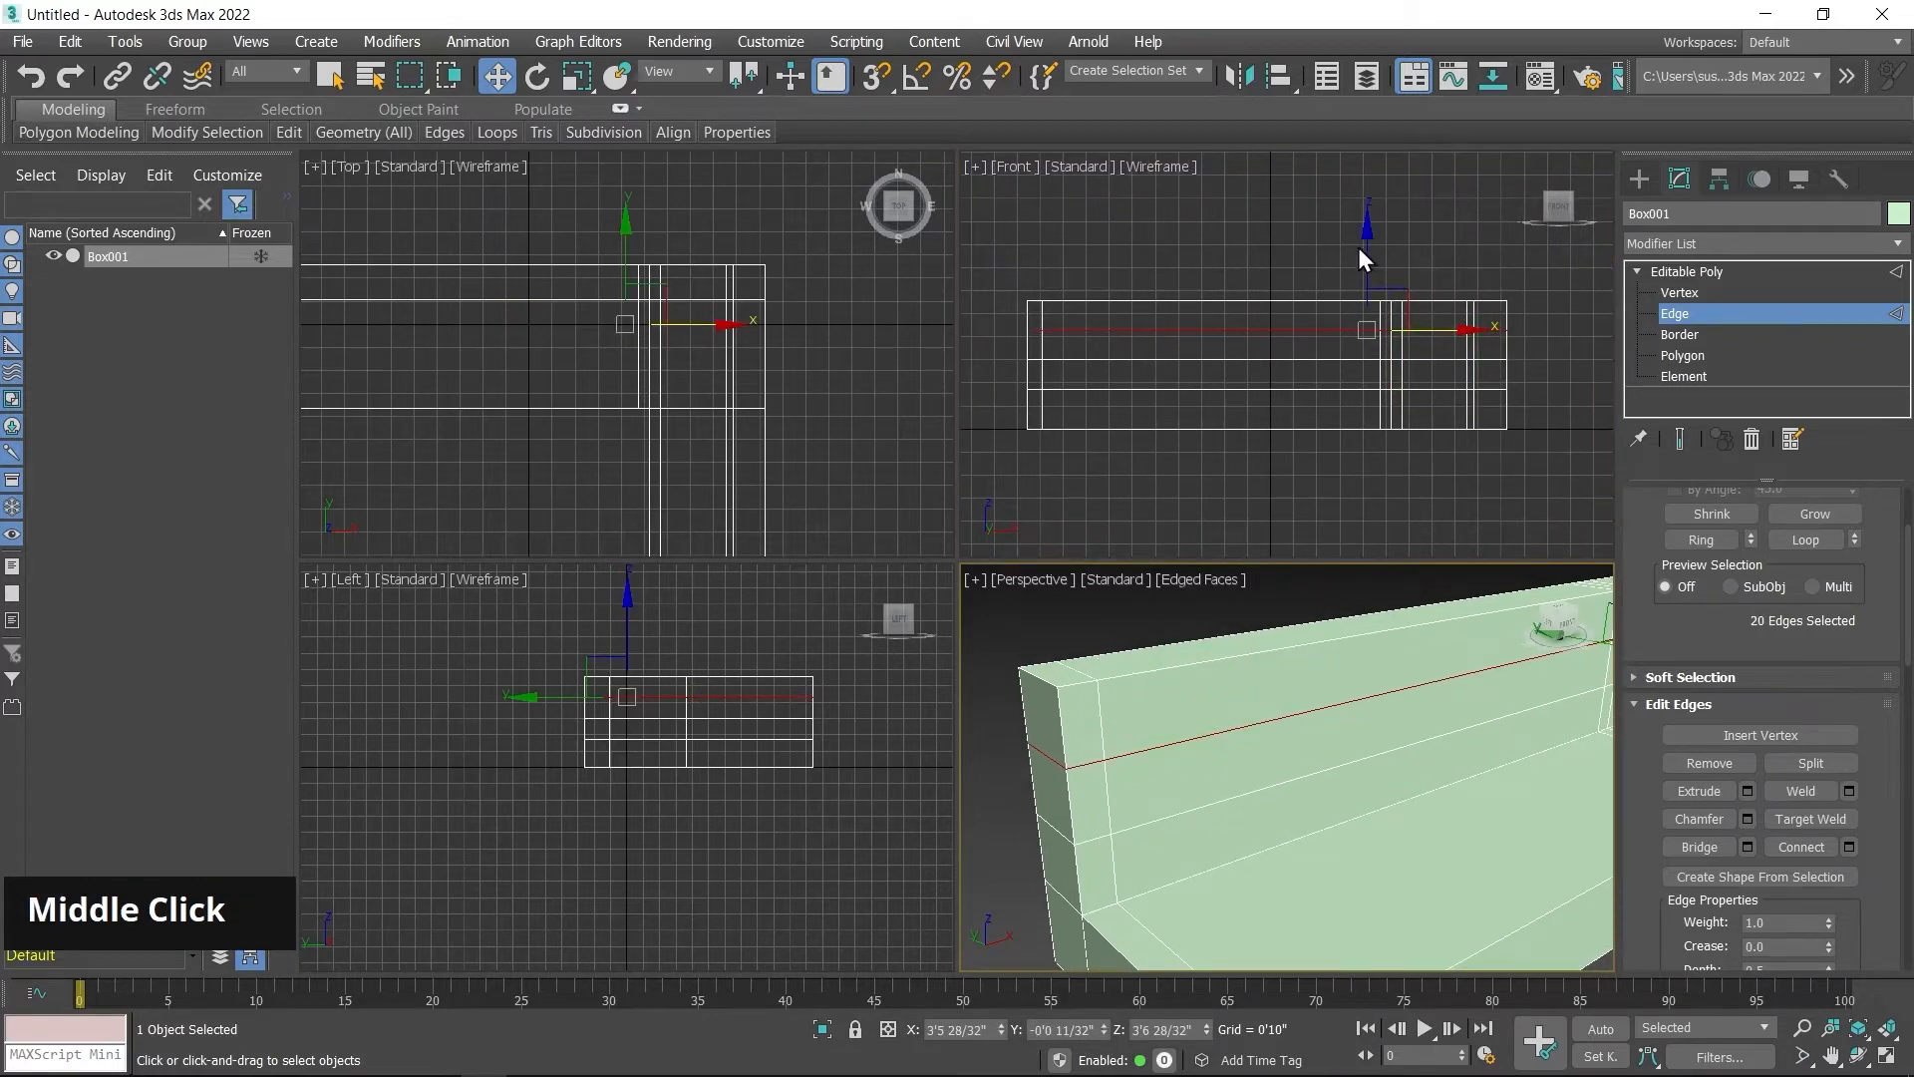
{"action": "middle_click_drag", "start_coordinate": [1363, 284], "coordinate": [1364, 291]}
{"action": "left_click_drag", "start_coordinate": [1369, 239], "coordinate": [1367, 213]}
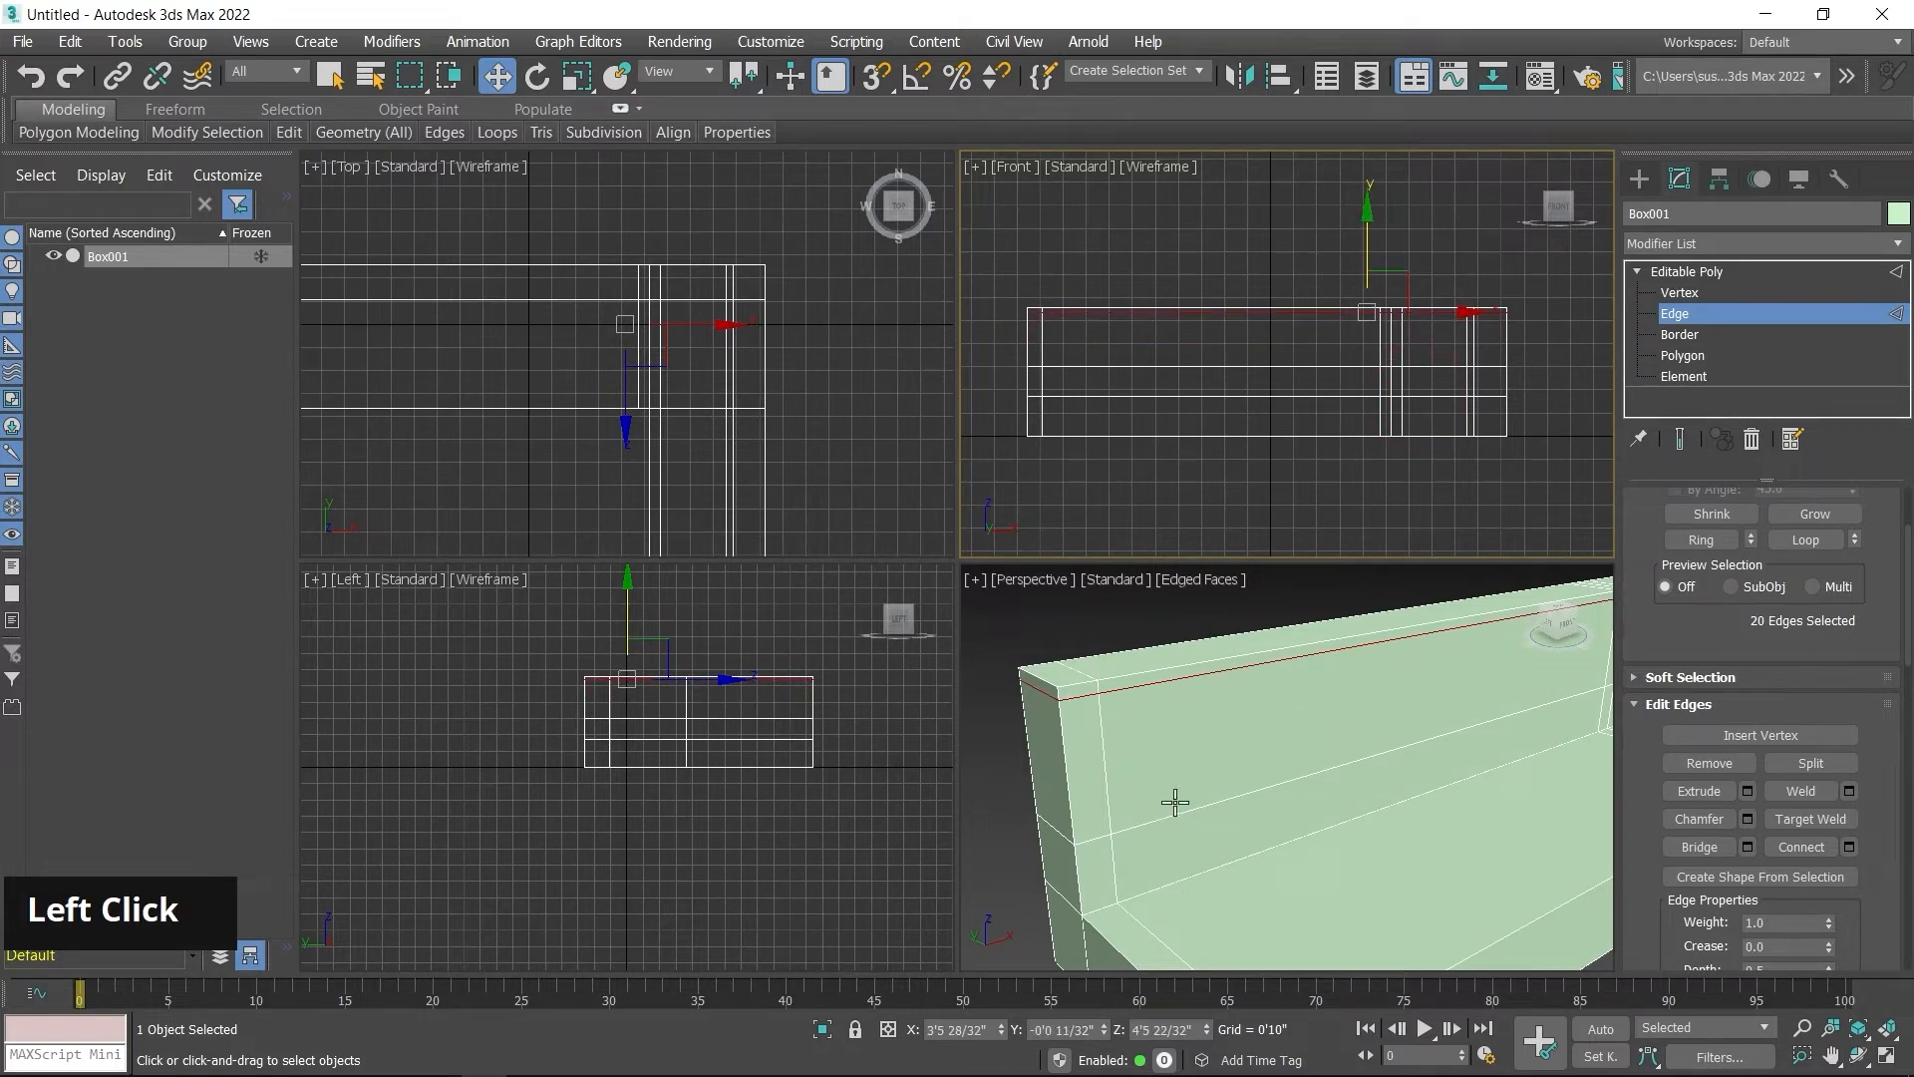
Step: Move the backrest's lower new edge loop down to just above the seat, to about Z 1'6 25/32"
{"action": "double_click", "coordinate": [1132, 365]}
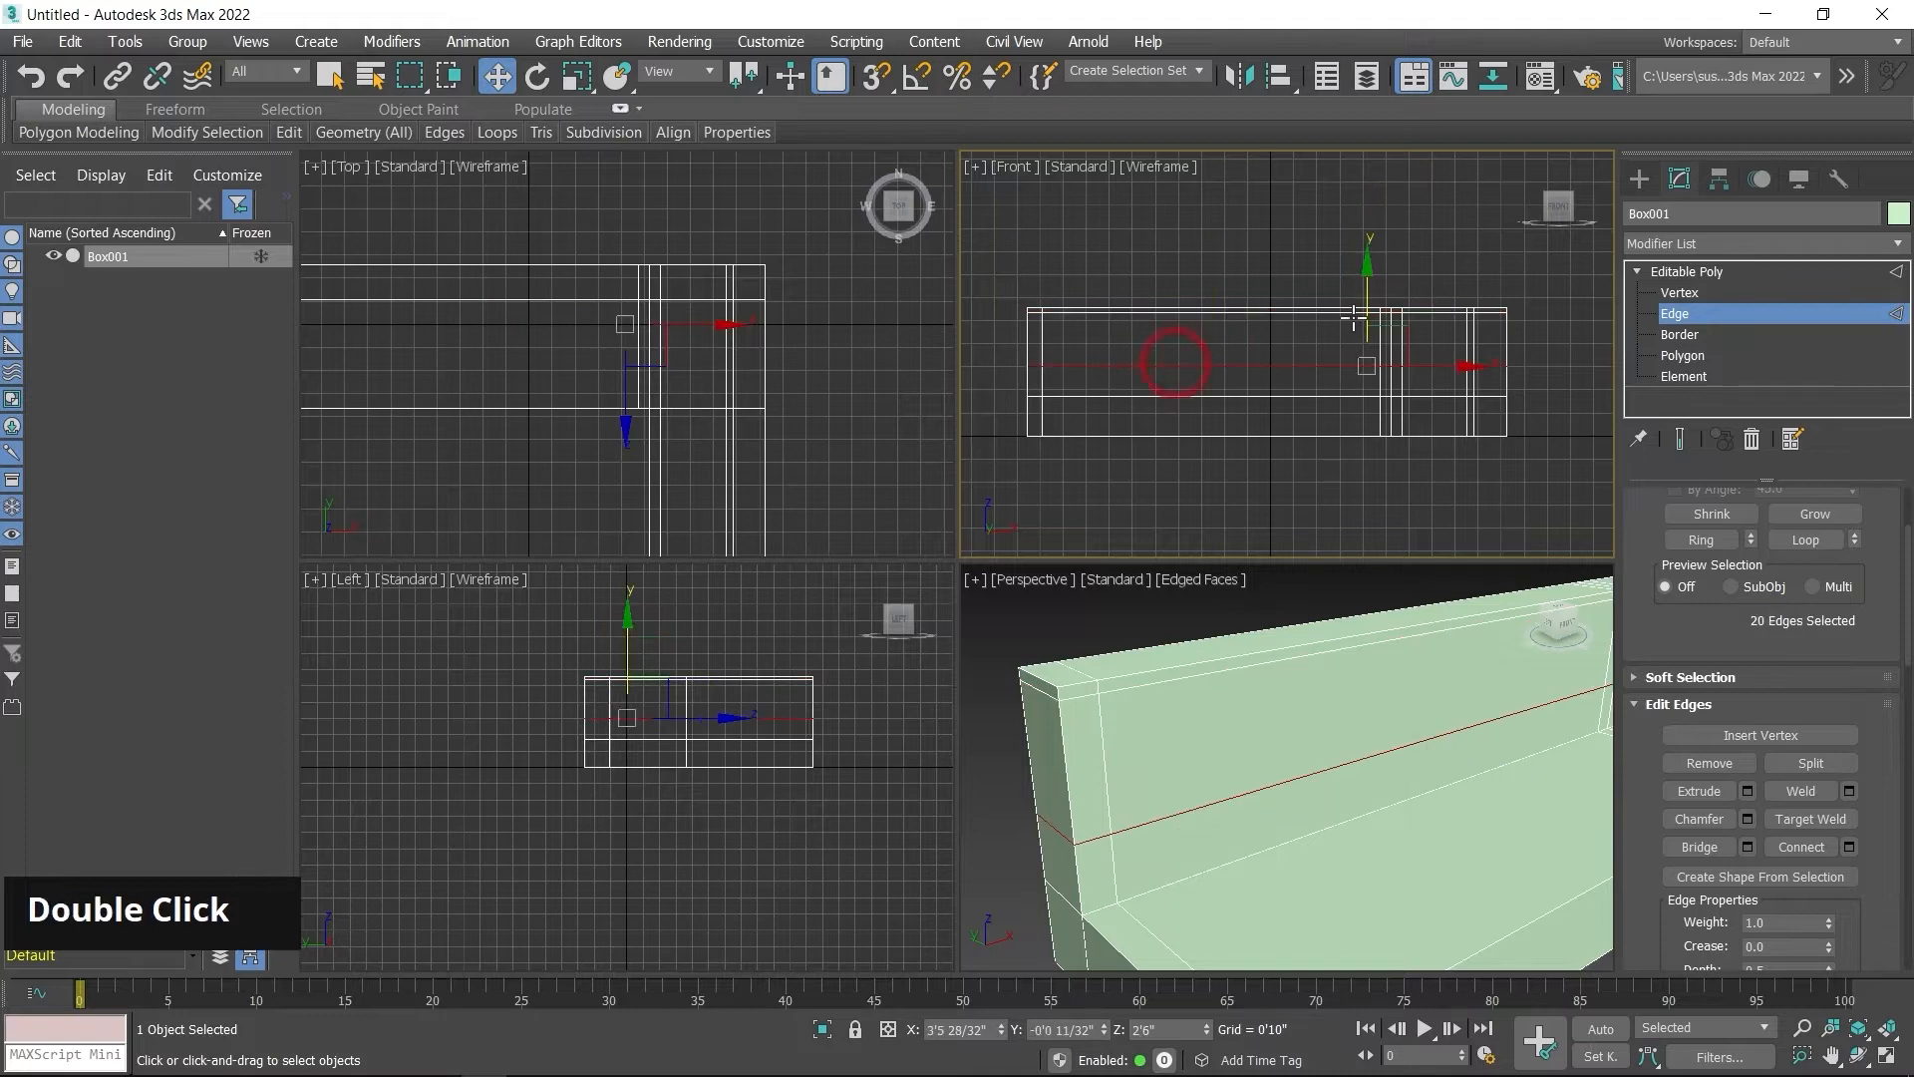
{"action": "left_click_drag", "start_coordinate": [1365, 275], "coordinate": [1364, 298]}
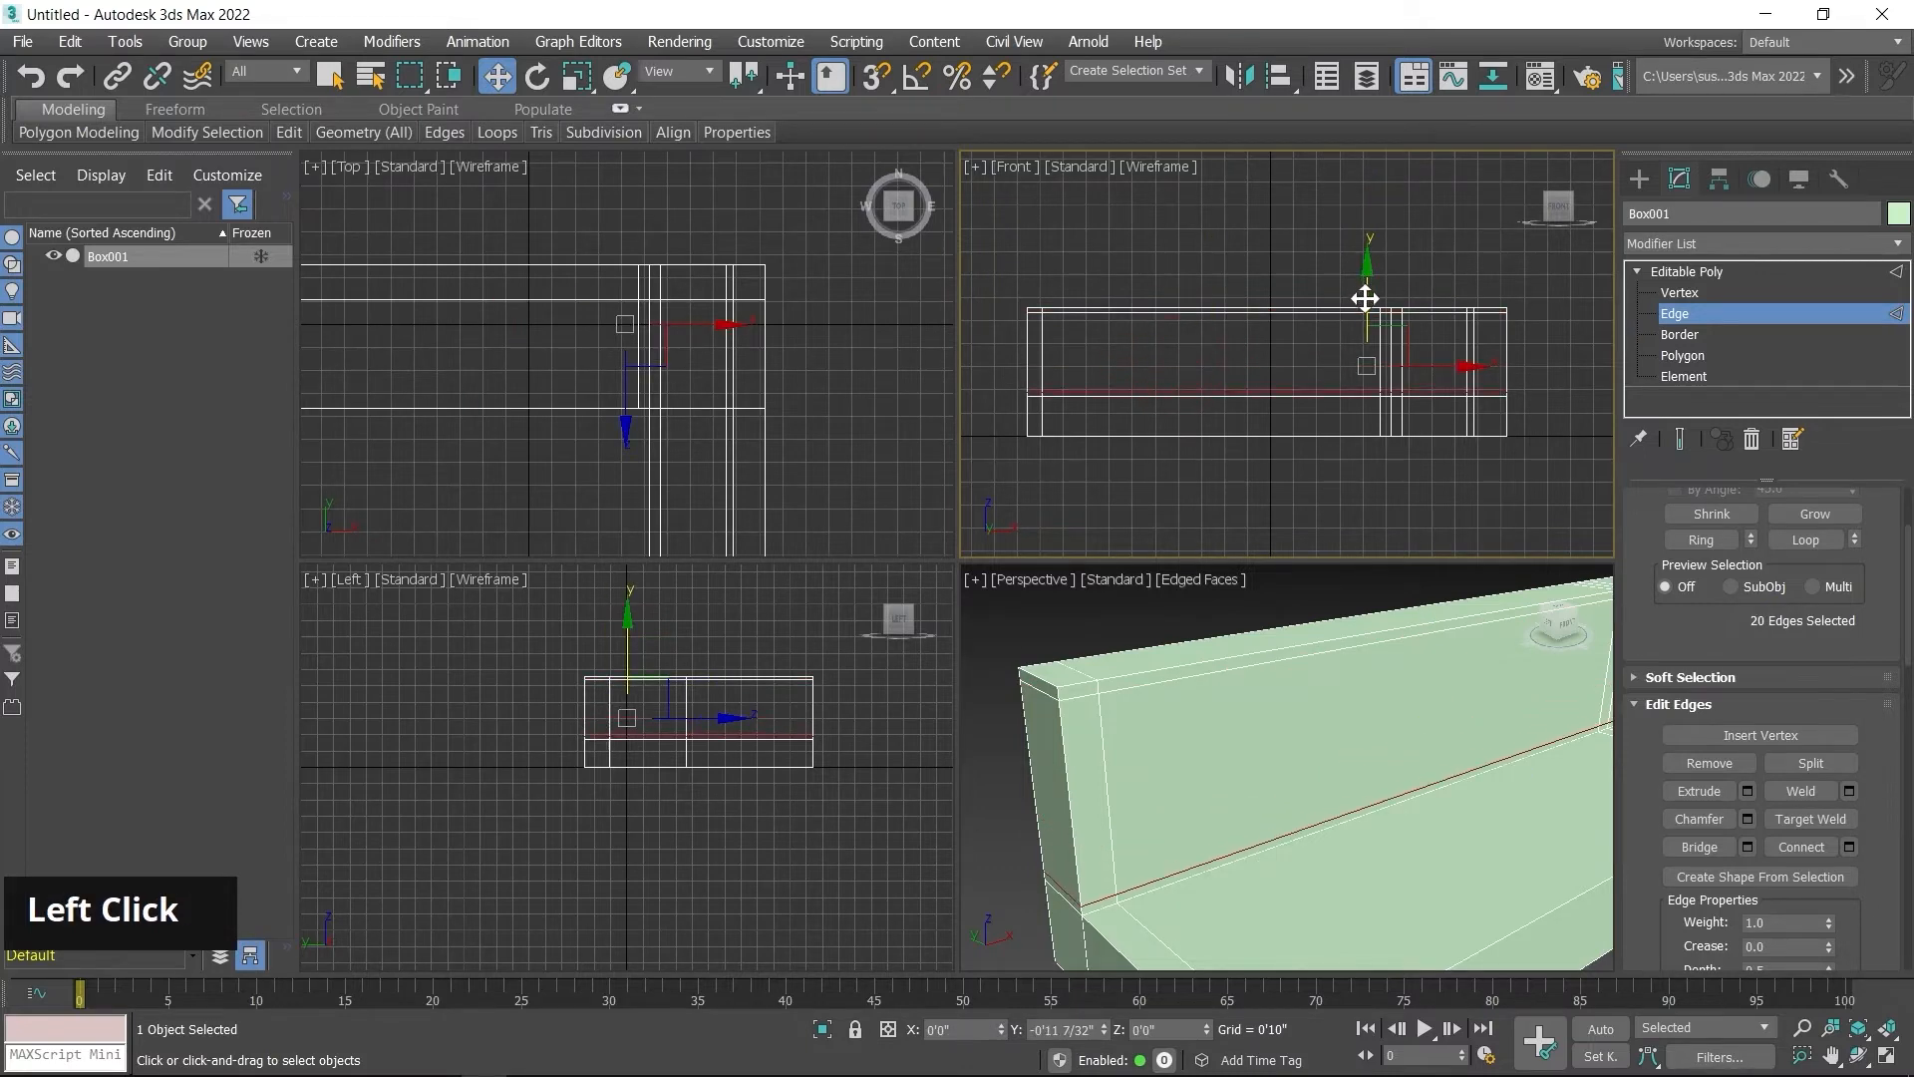
{"action": "middle_click", "coordinate": [1230, 756]}
{"action": "scroll", "coordinate": [1211, 755], "scroll_direction": "down", "scroll_amount": 2}
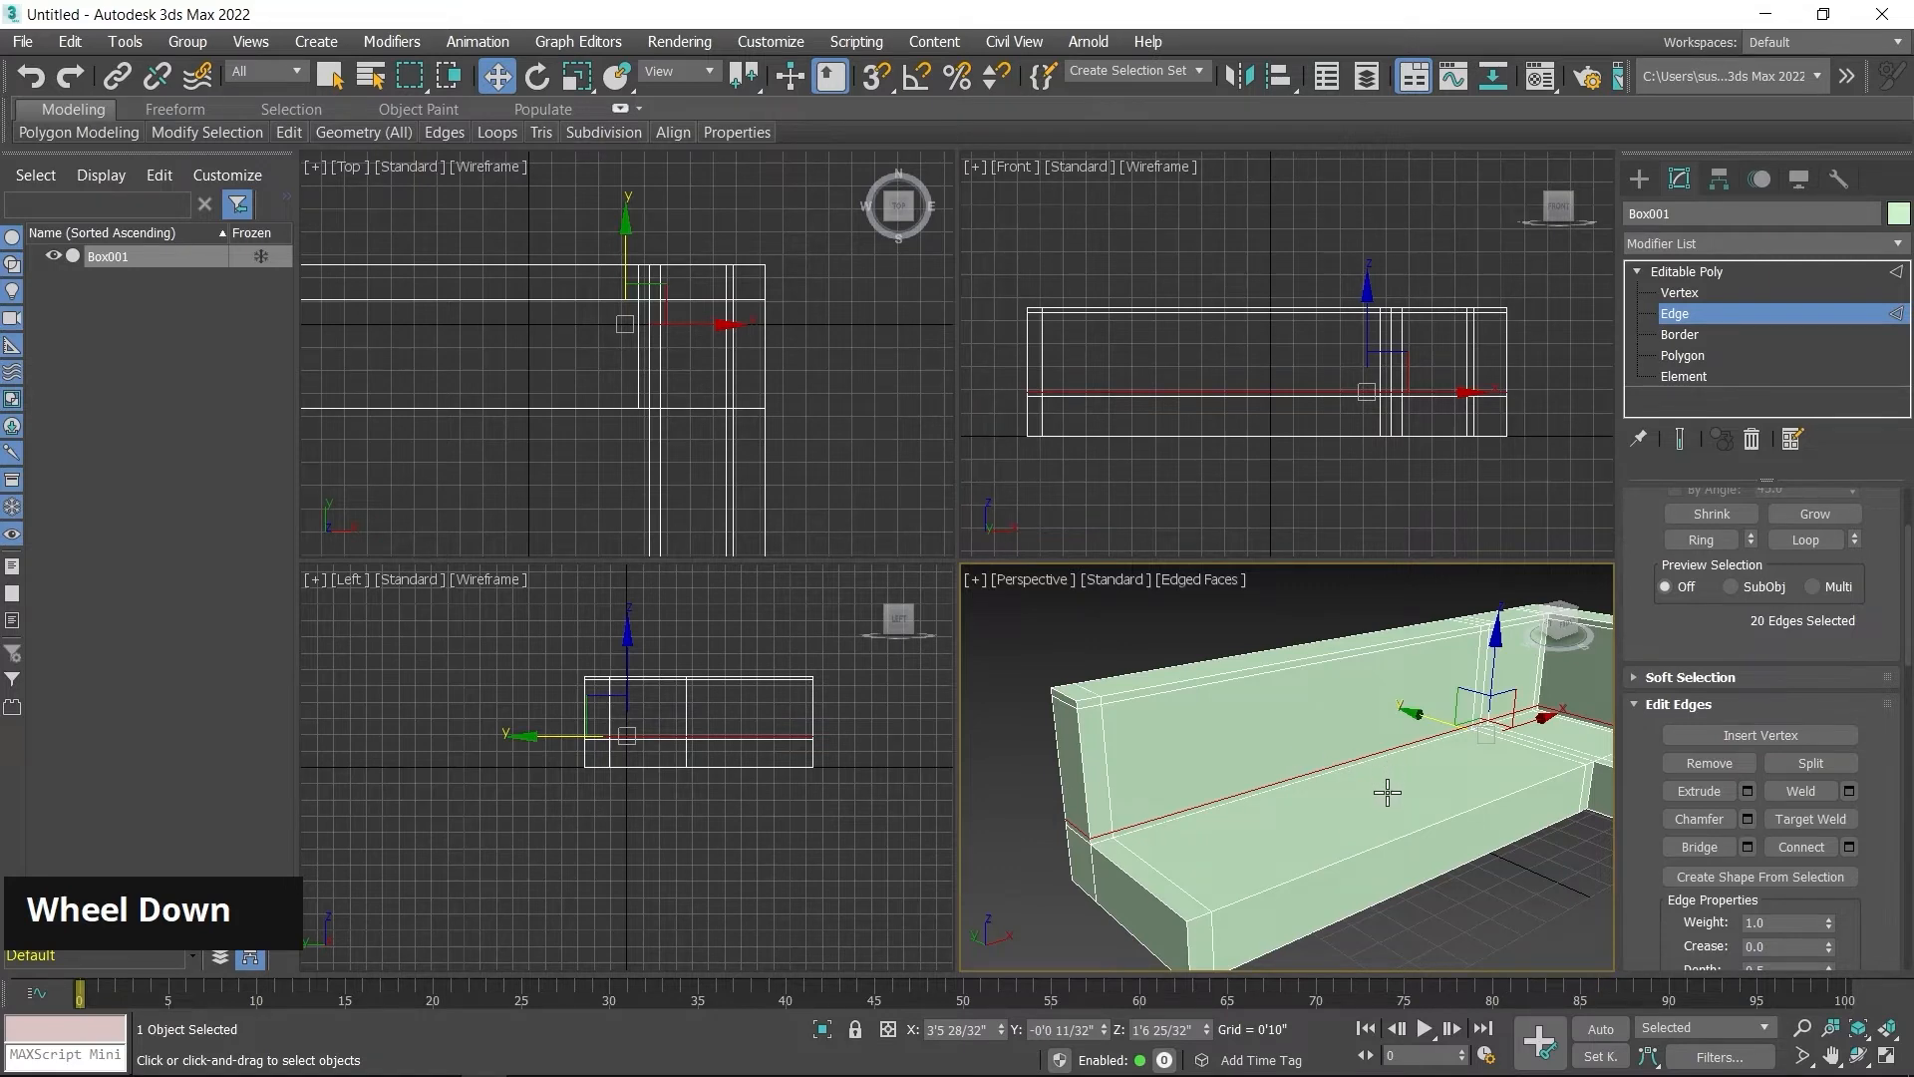
Step: Select the ring of short vertical edges around the seat base, connect them with 2 segments, and clear the edge selection
{"action": "middle_click_drag", "start_coordinate": [1387, 793], "coordinate": [1326, 798], "text": "alt"}
{"action": "scroll", "coordinate": [1134, 874], "scroll_direction": "up", "scroll_amount": 3}
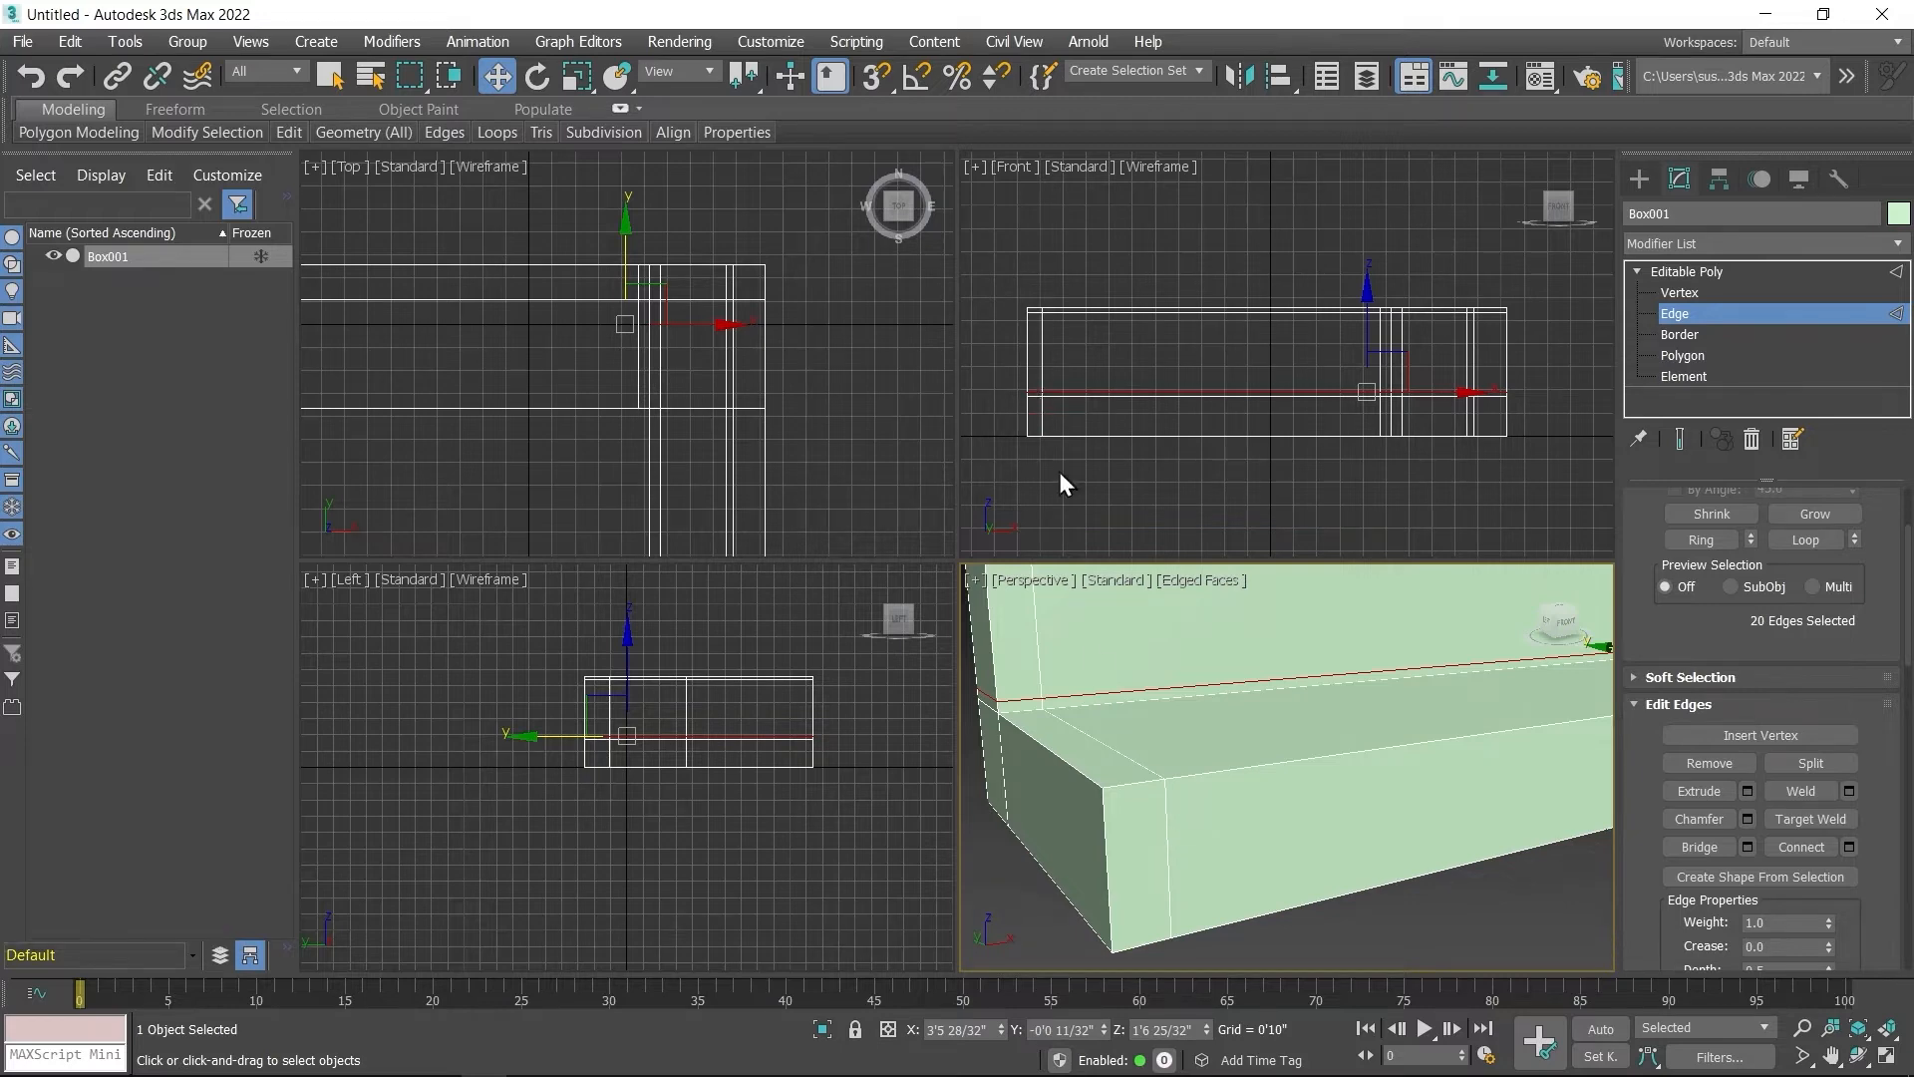
{"action": "left_click", "coordinate": [1167, 842]}
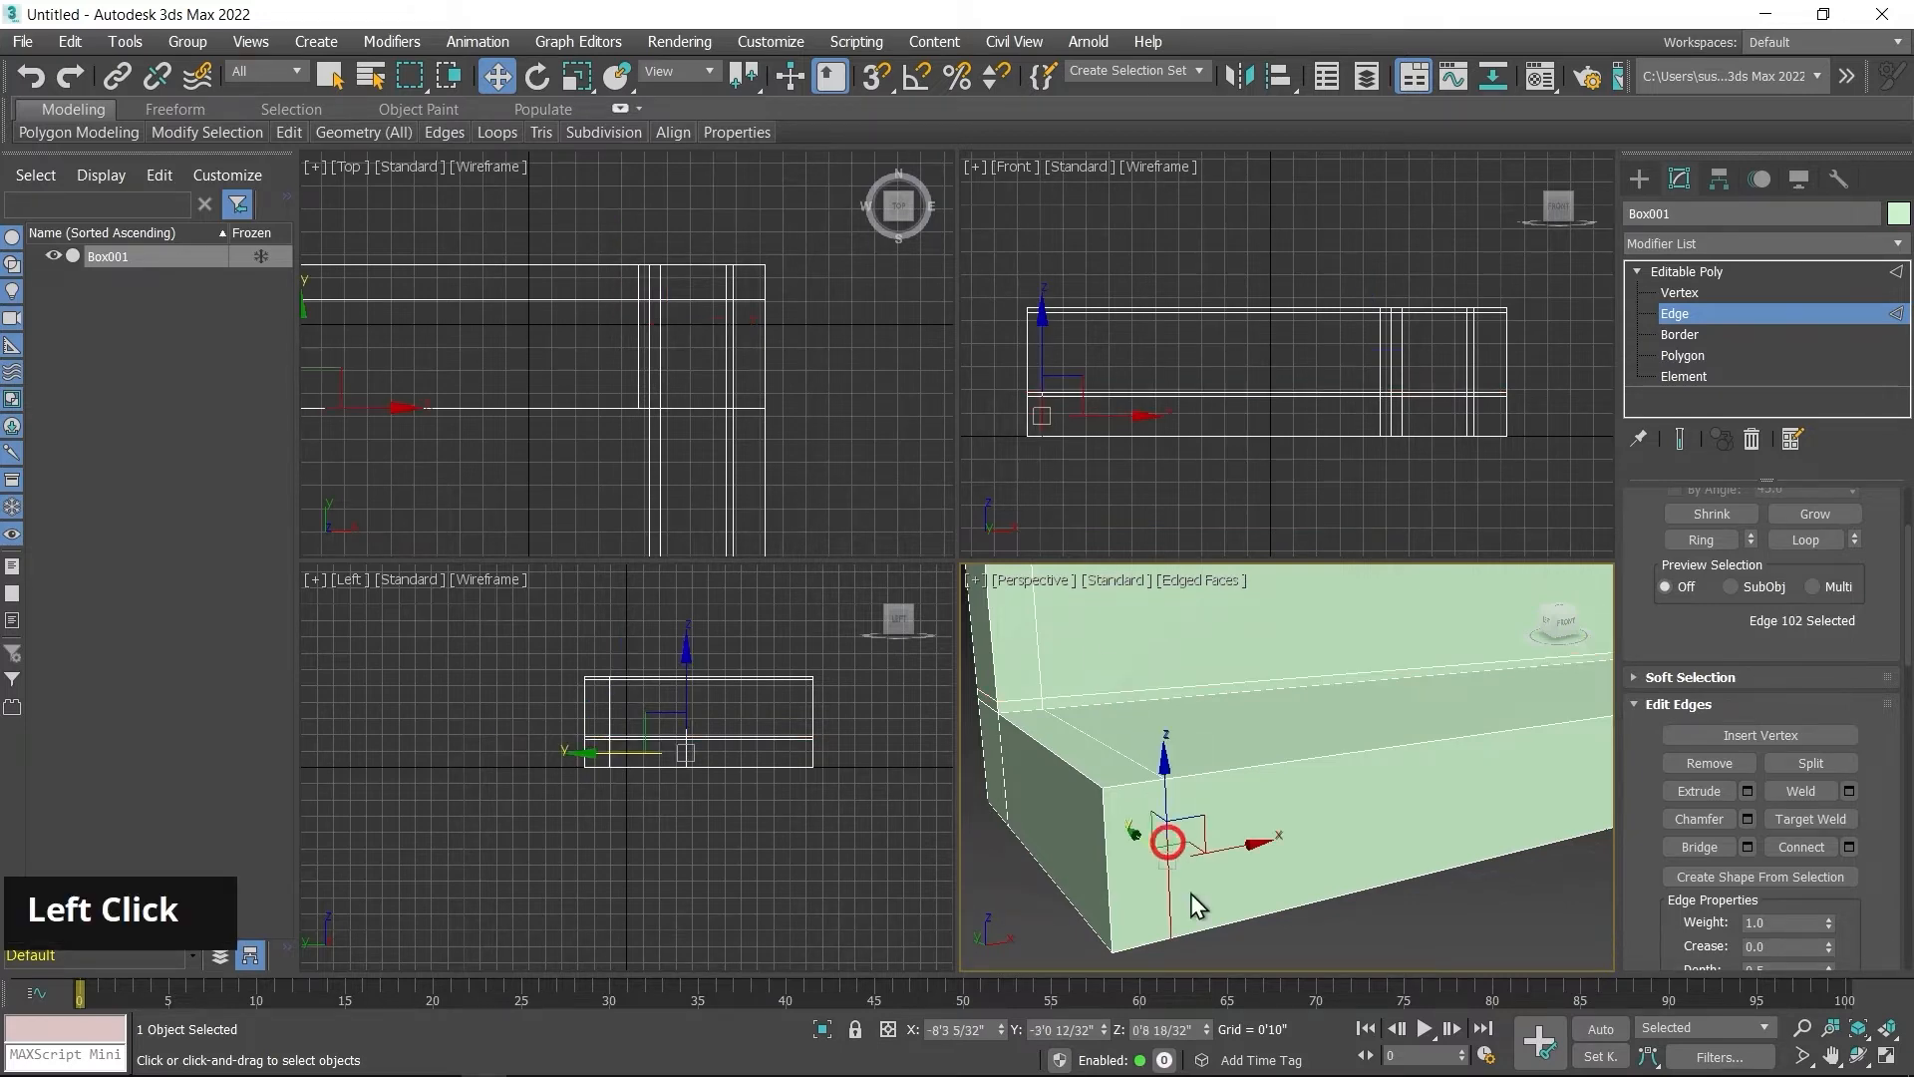
{"action": "left_click", "coordinate": [1703, 539]}
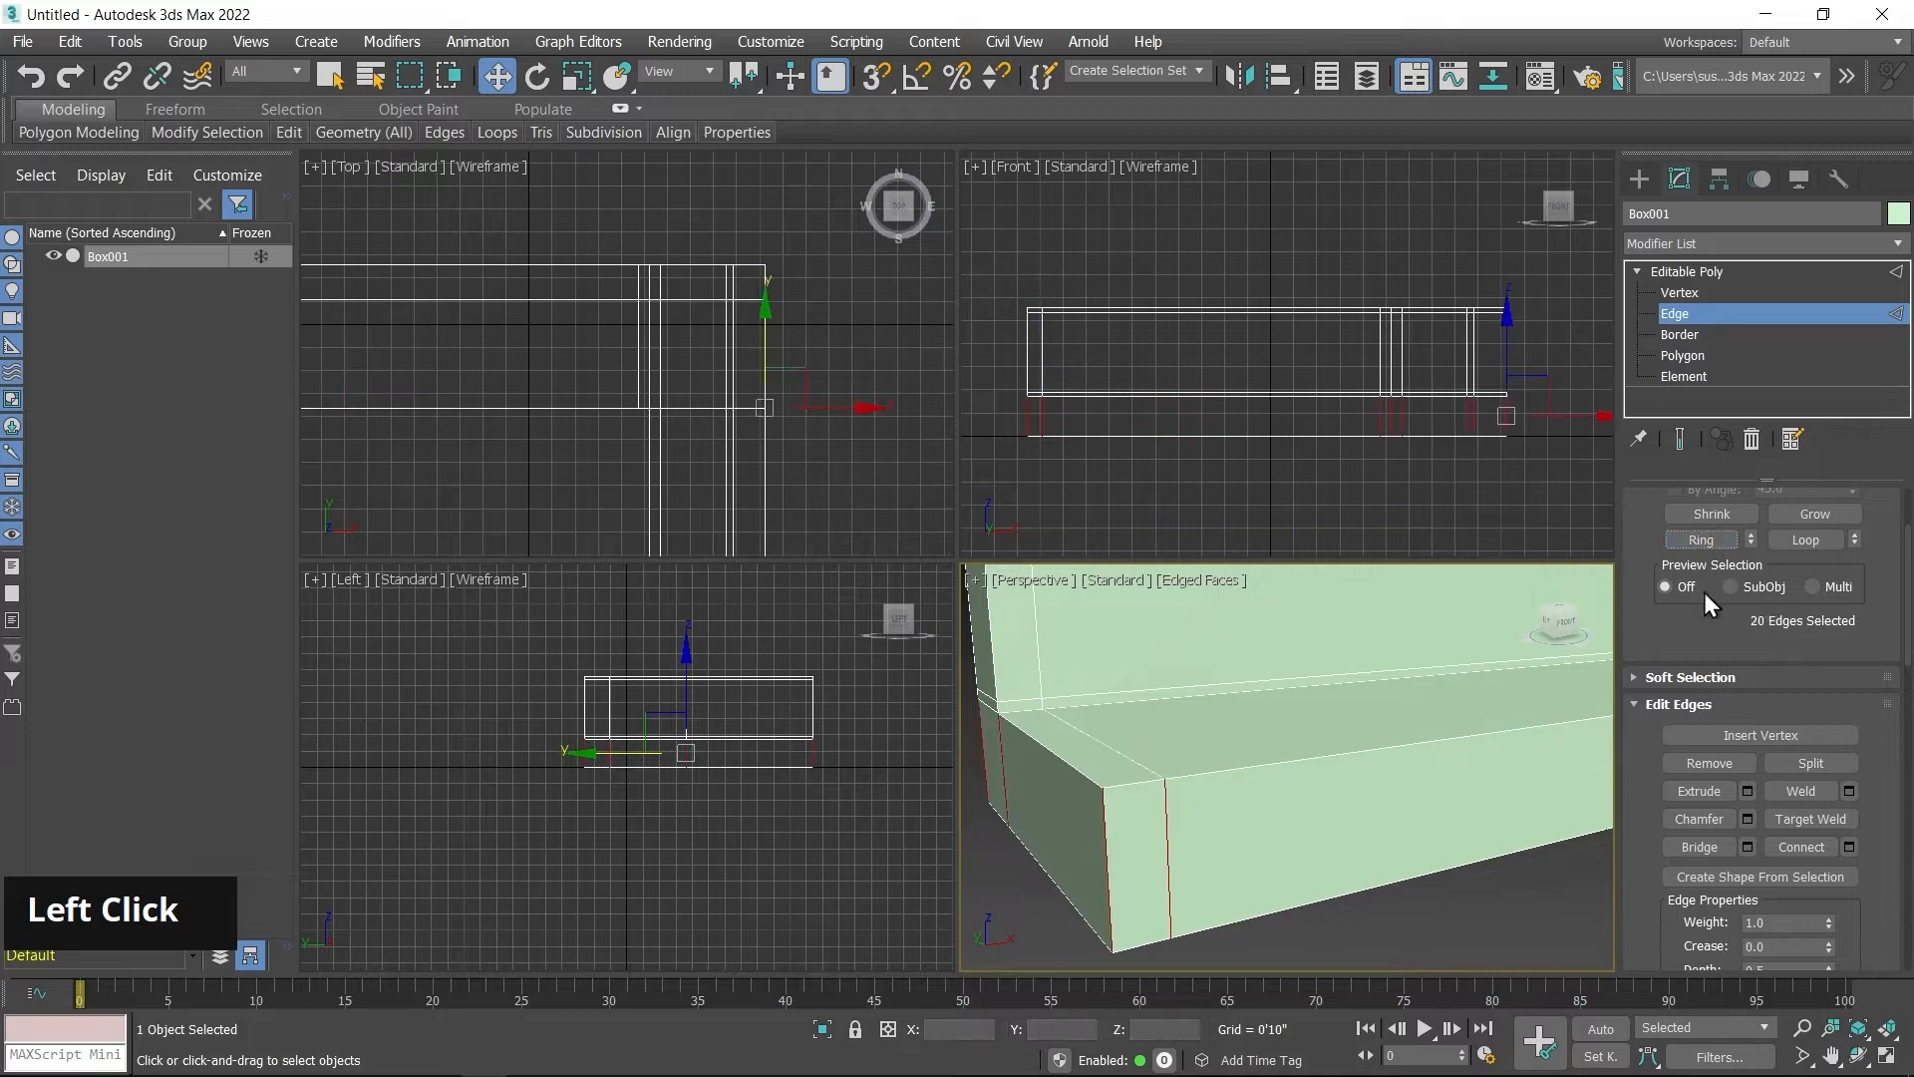
{"action": "right_click", "coordinate": [1287, 793]}
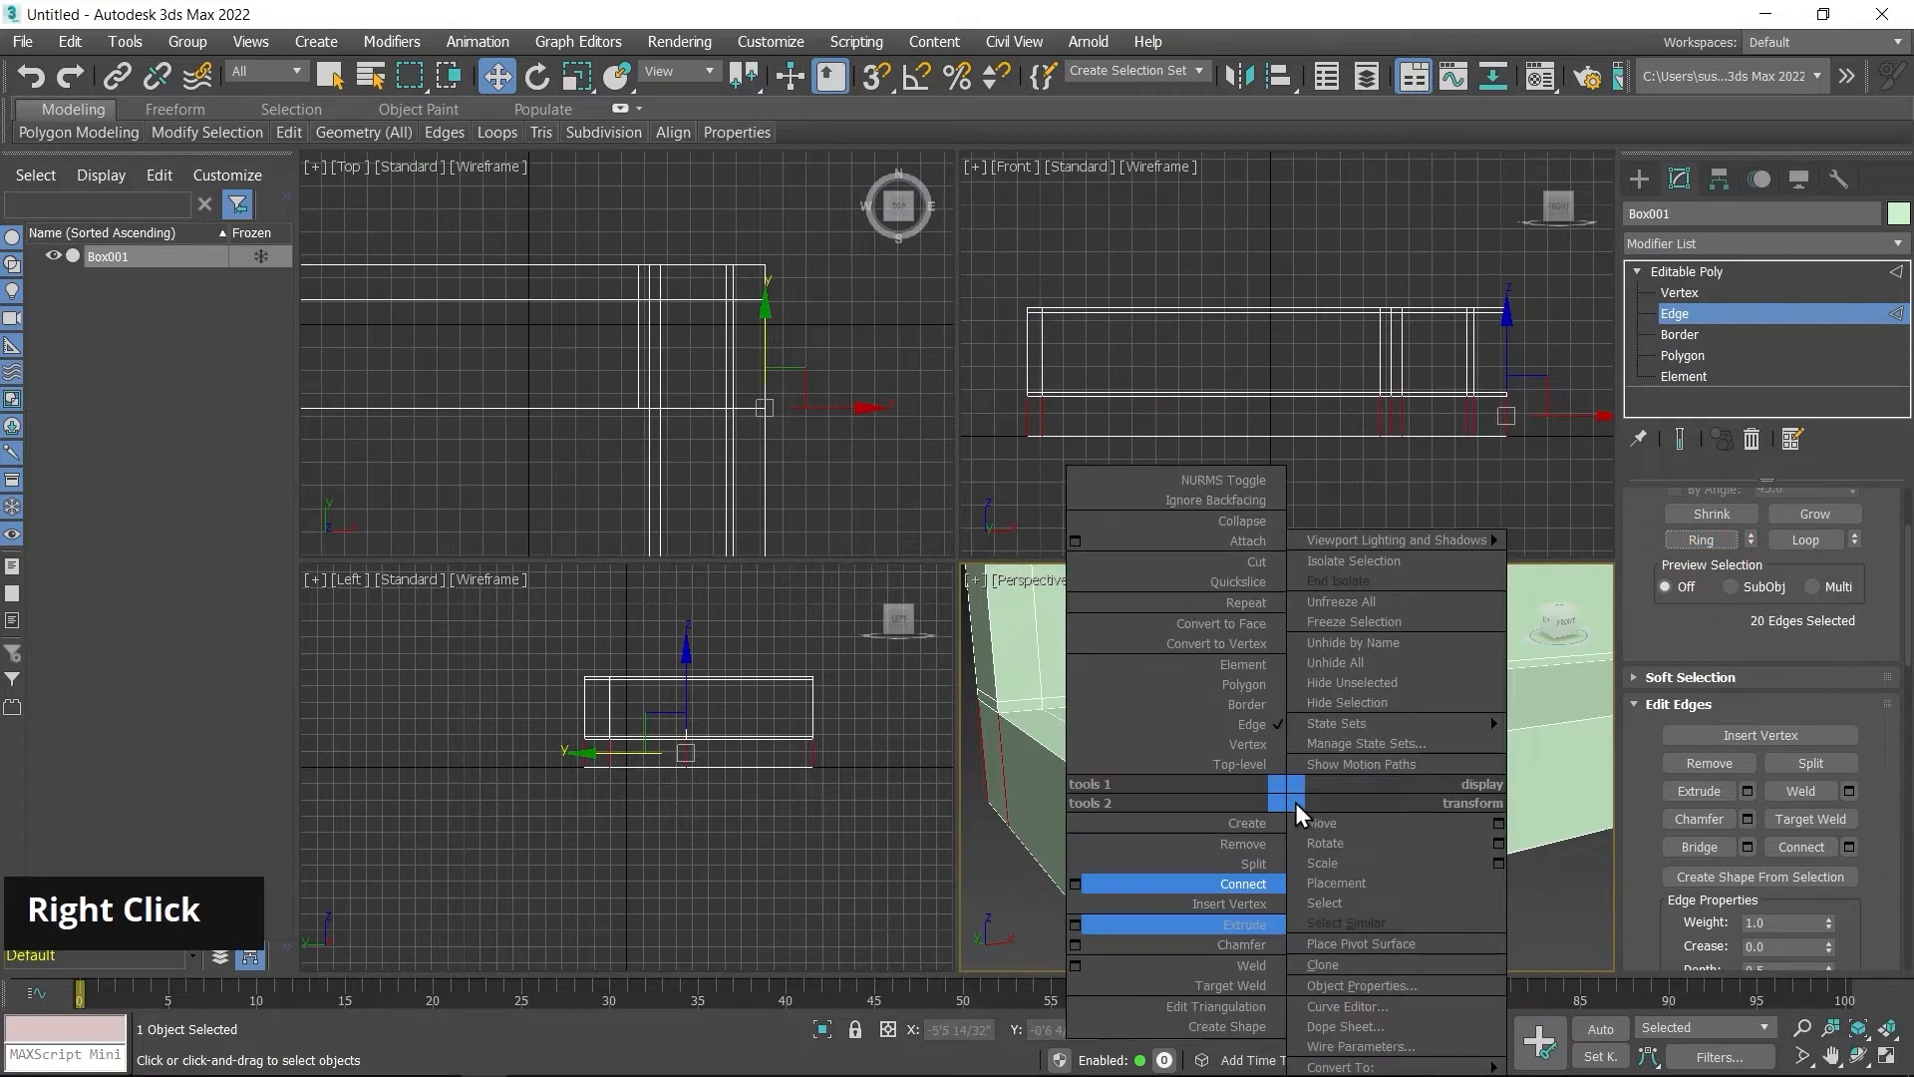
{"action": "left_click", "coordinate": [1218, 882]}
{"action": "scroll", "coordinate": [1420, 871], "scroll_direction": "down", "scroll_amount": 2}
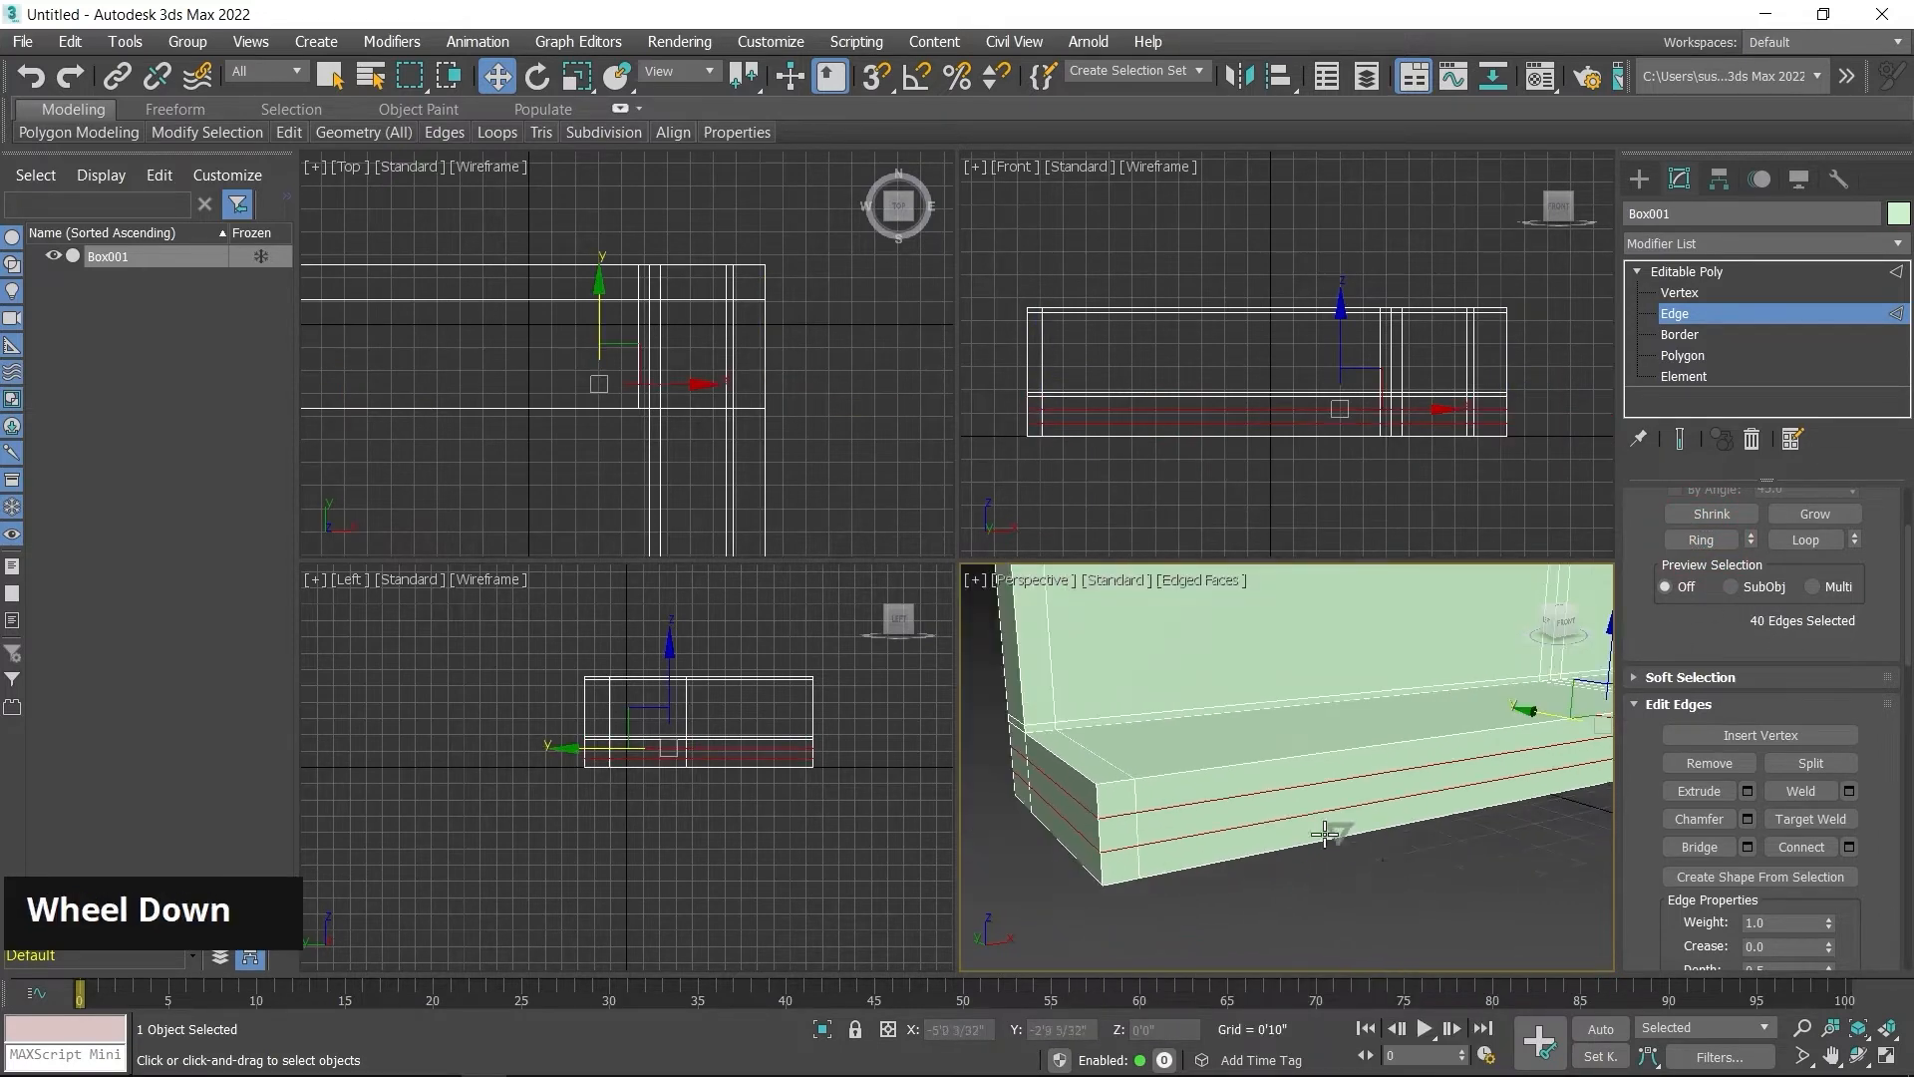
{"action": "left_click", "coordinate": [1418, 874]}
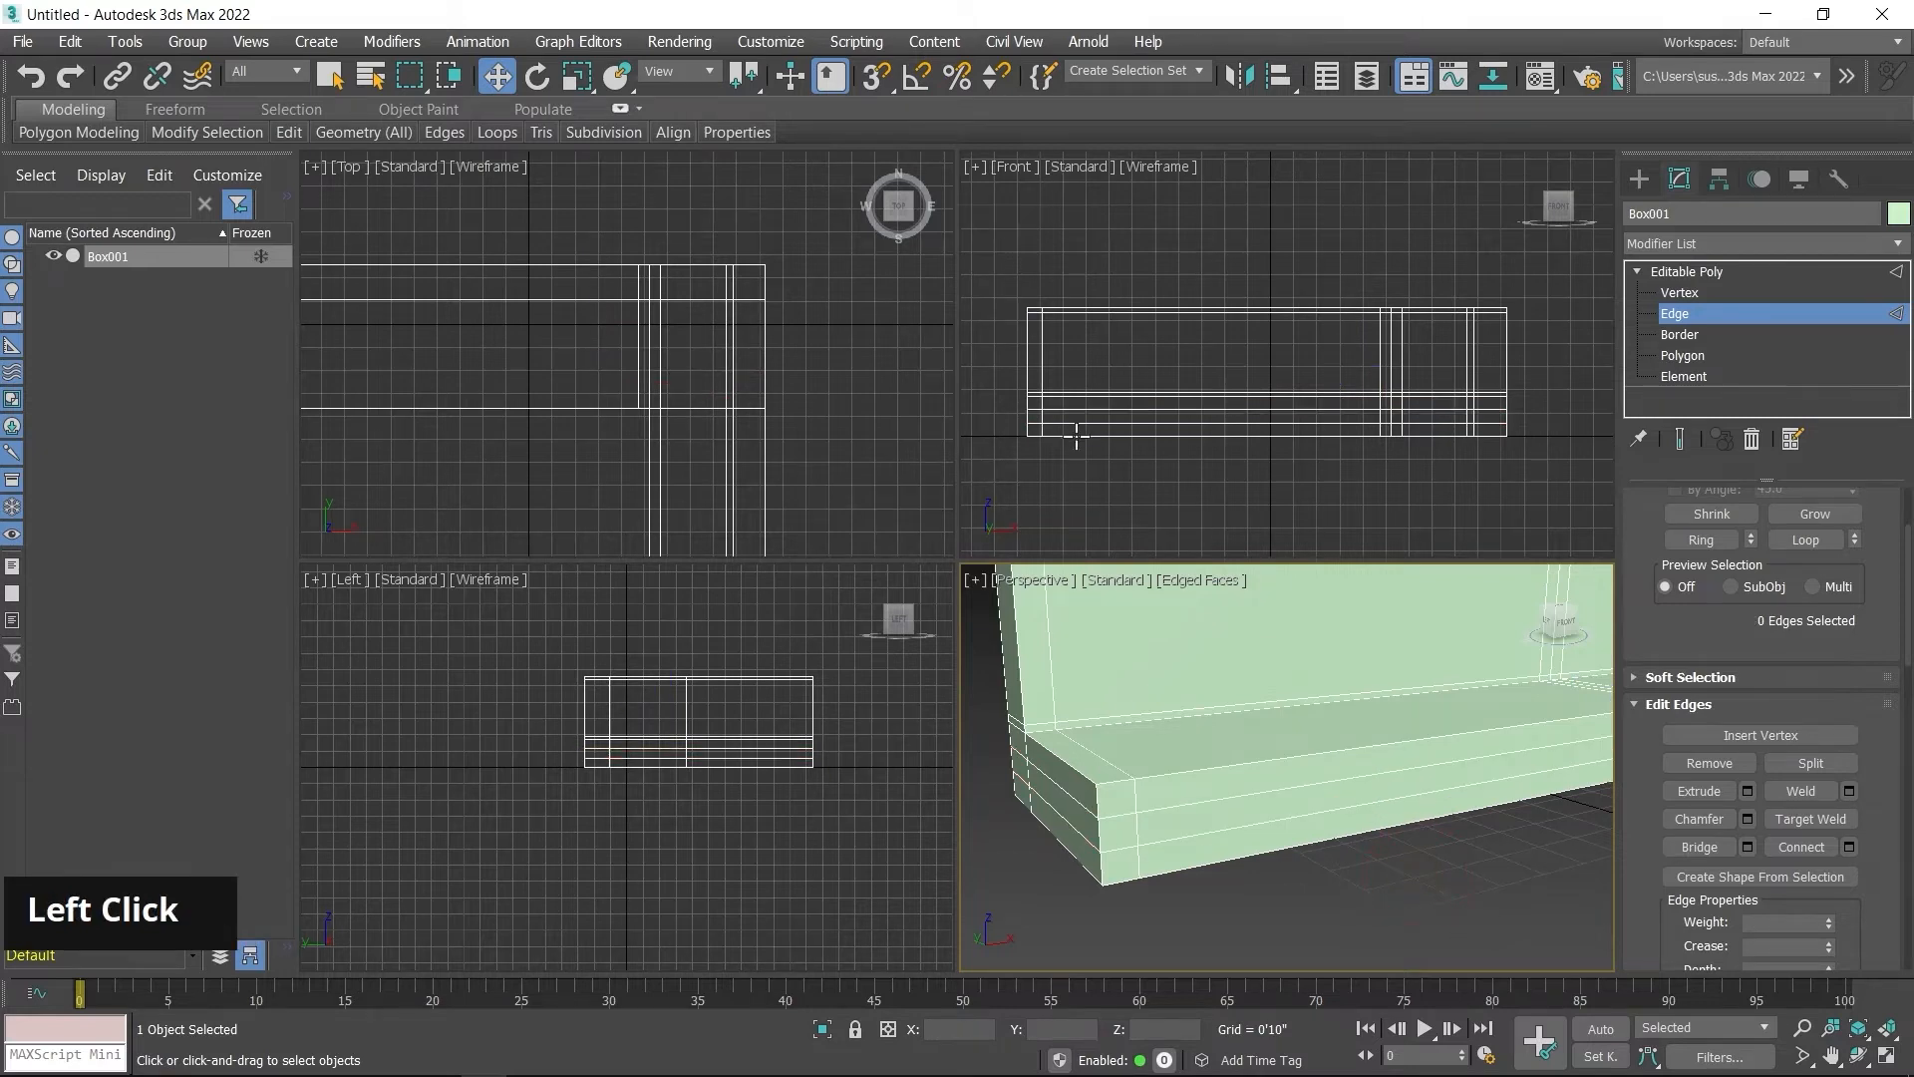
Step: Move the seat base's lower new loop down near the bottom edge and its upper new loop up below the seat, to about Z 1'3 8/32"
{"action": "scroll", "coordinate": [1200, 441], "scroll_direction": "up", "scroll_amount": 3}
{"action": "double_click", "coordinate": [1195, 432]}
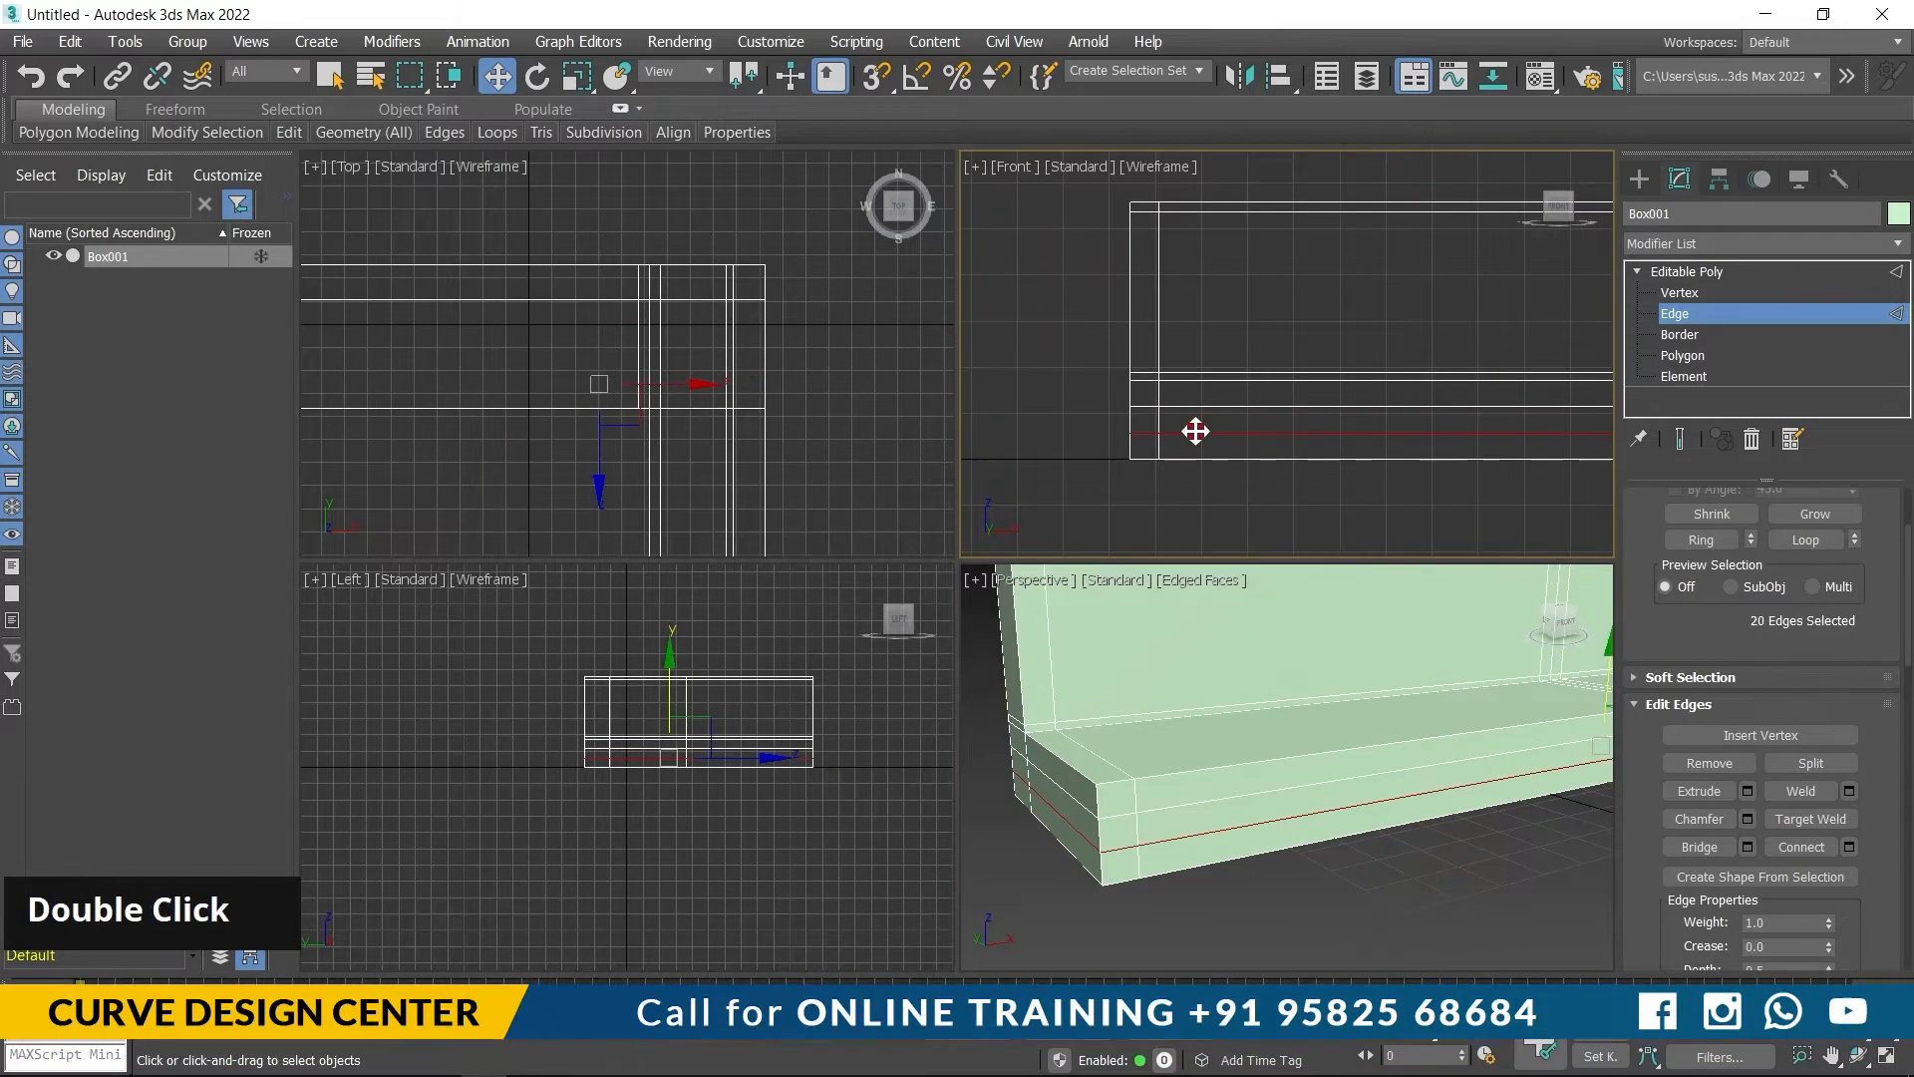
{"action": "middle_click_drag", "start_coordinate": [1197, 428], "coordinate": [1346, 448]}
{"action": "scroll", "coordinate": [1345, 406], "scroll_direction": "down", "scroll_amount": 2}
{"action": "scroll", "coordinate": [1457, 399], "scroll_direction": "down", "scroll_amount": 2}
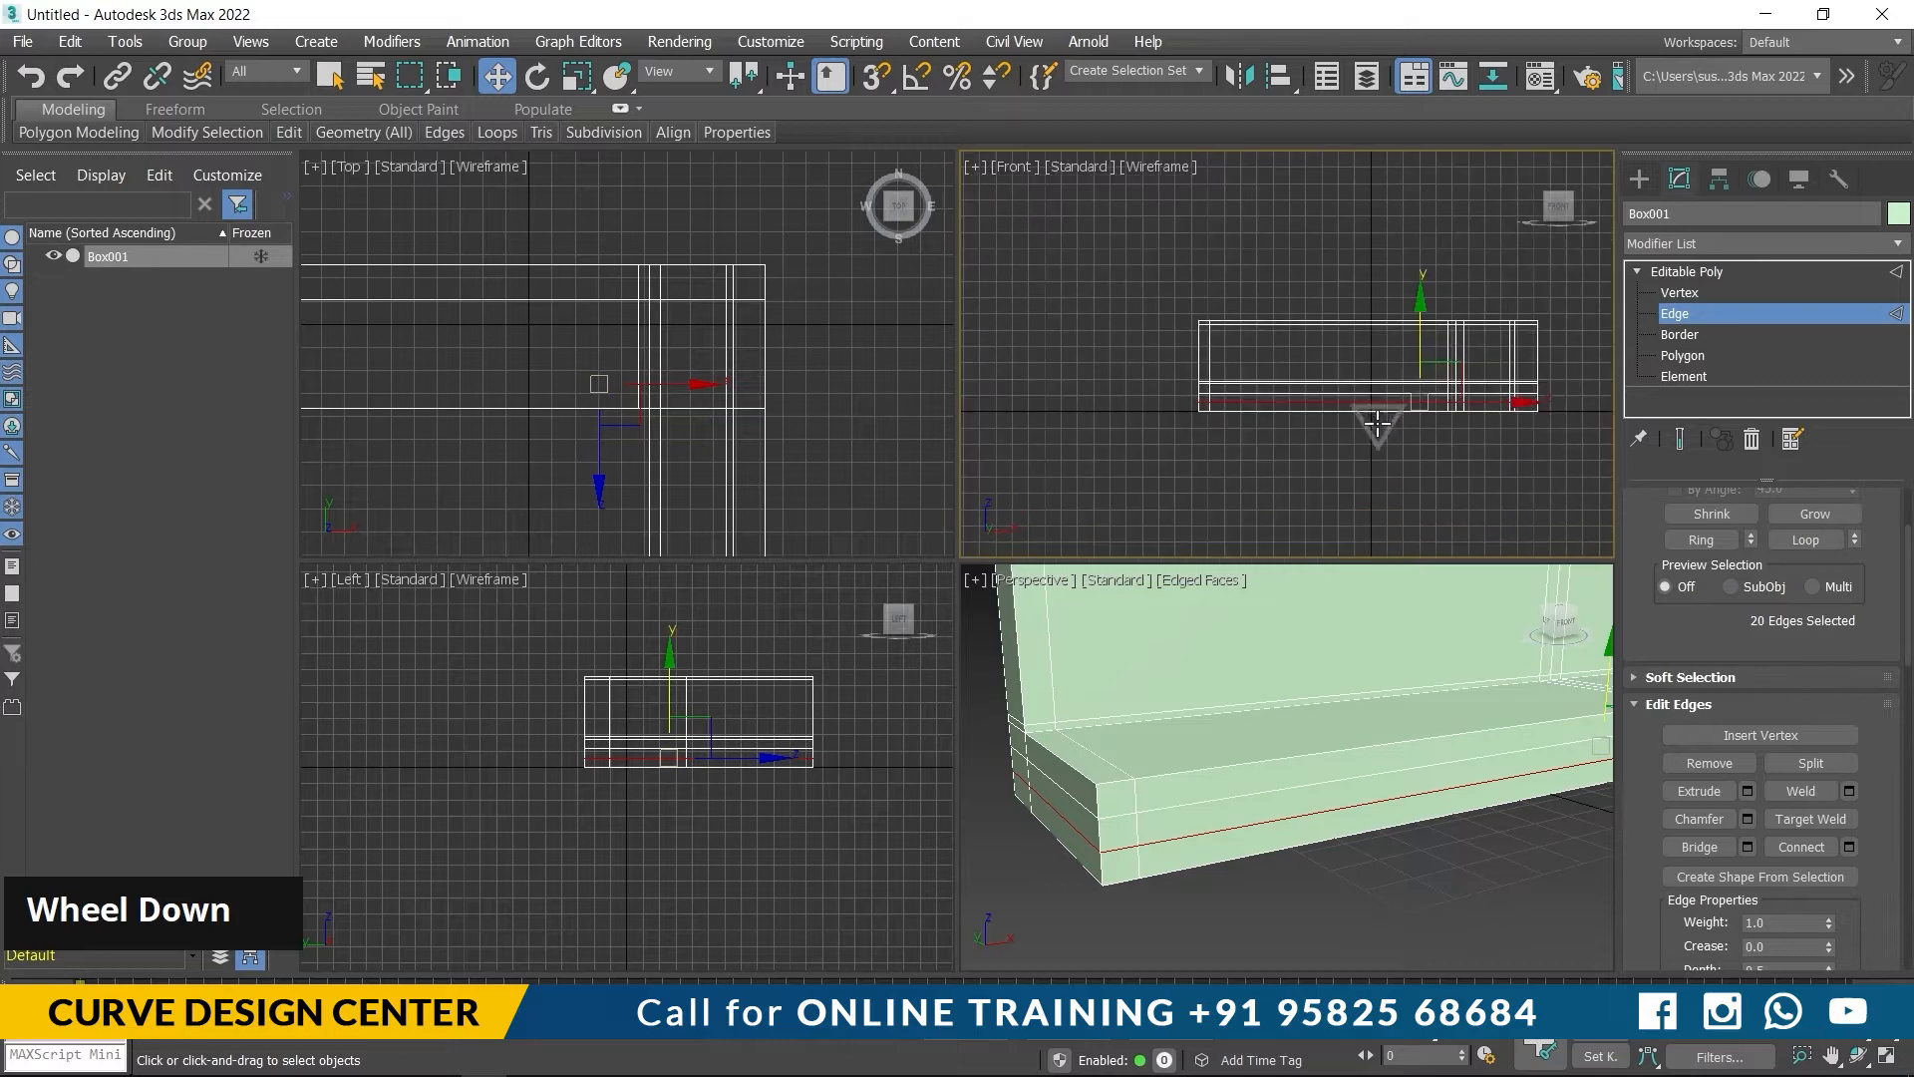
{"action": "scroll", "coordinate": [1445, 404], "scroll_direction": "up", "scroll_amount": 3}
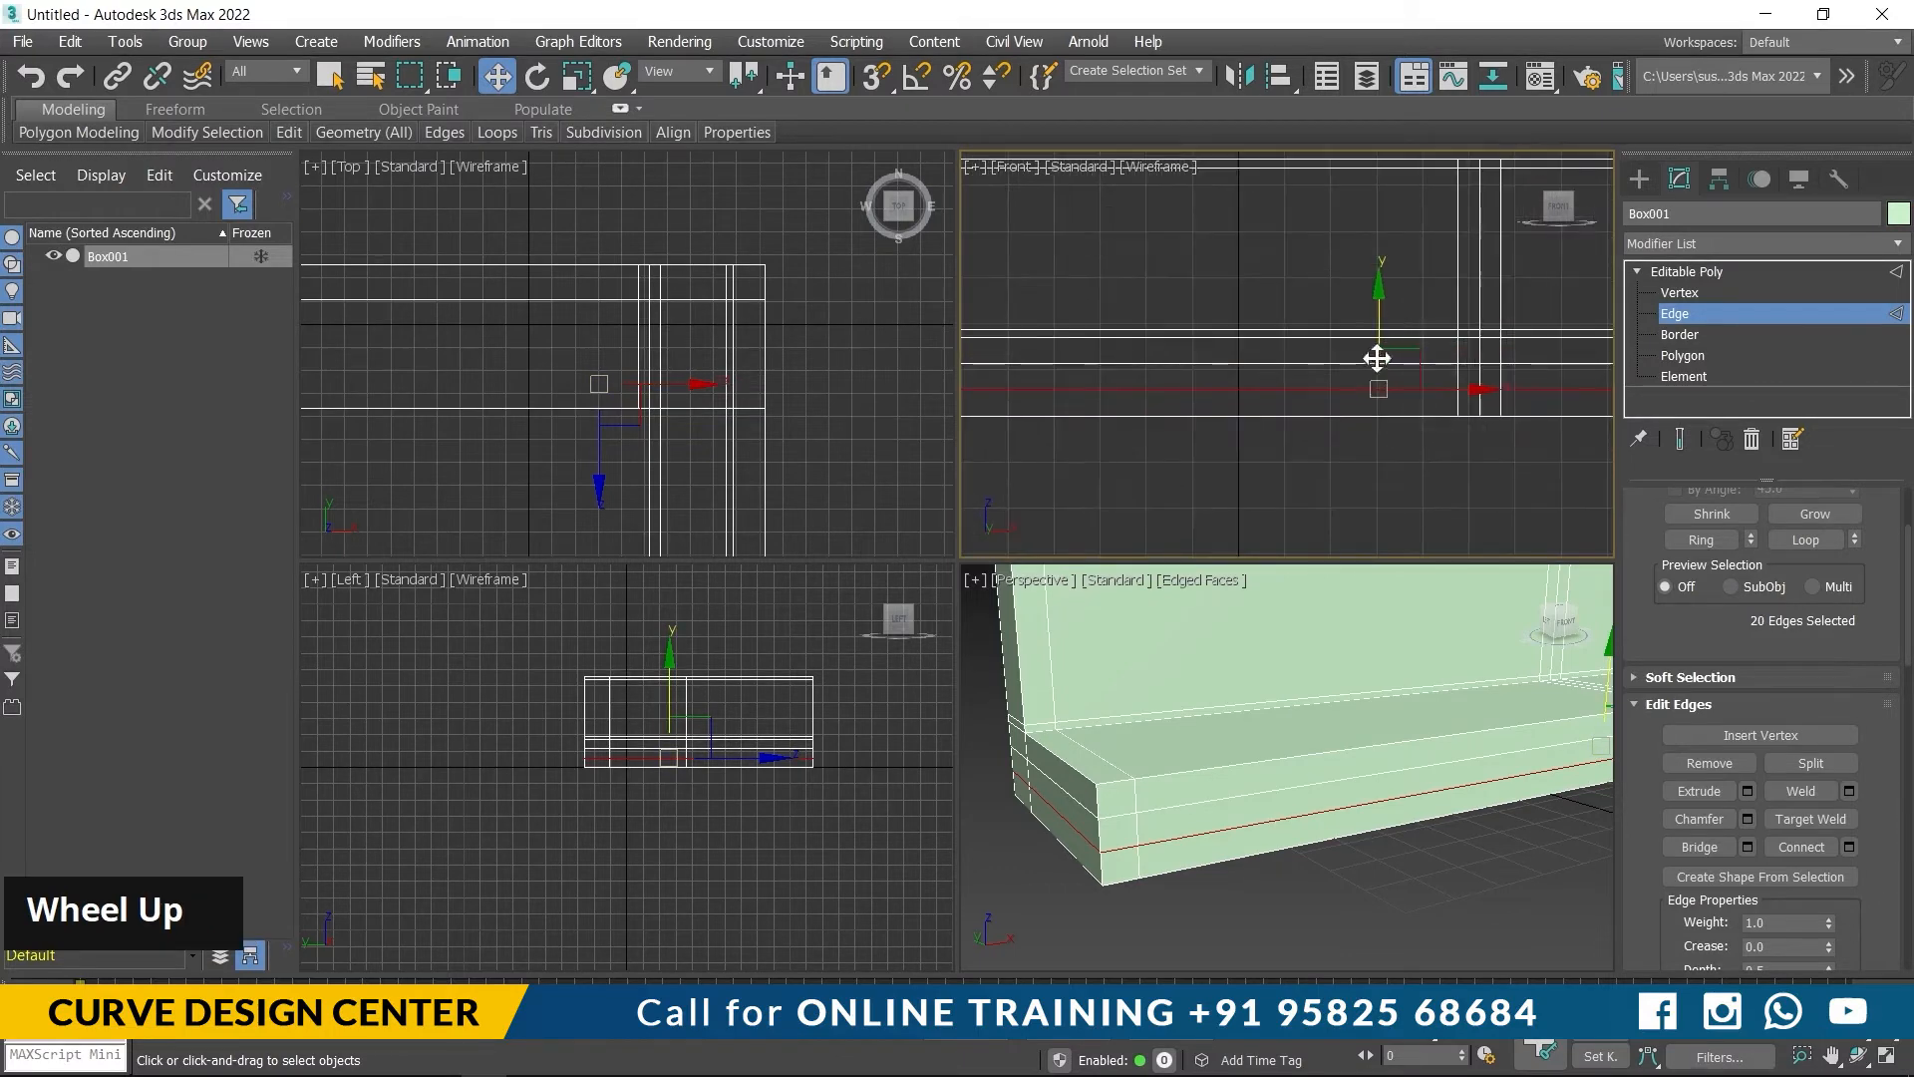
{"action": "scroll", "coordinate": [1377, 358], "scroll_direction": "down", "scroll_amount": 2}
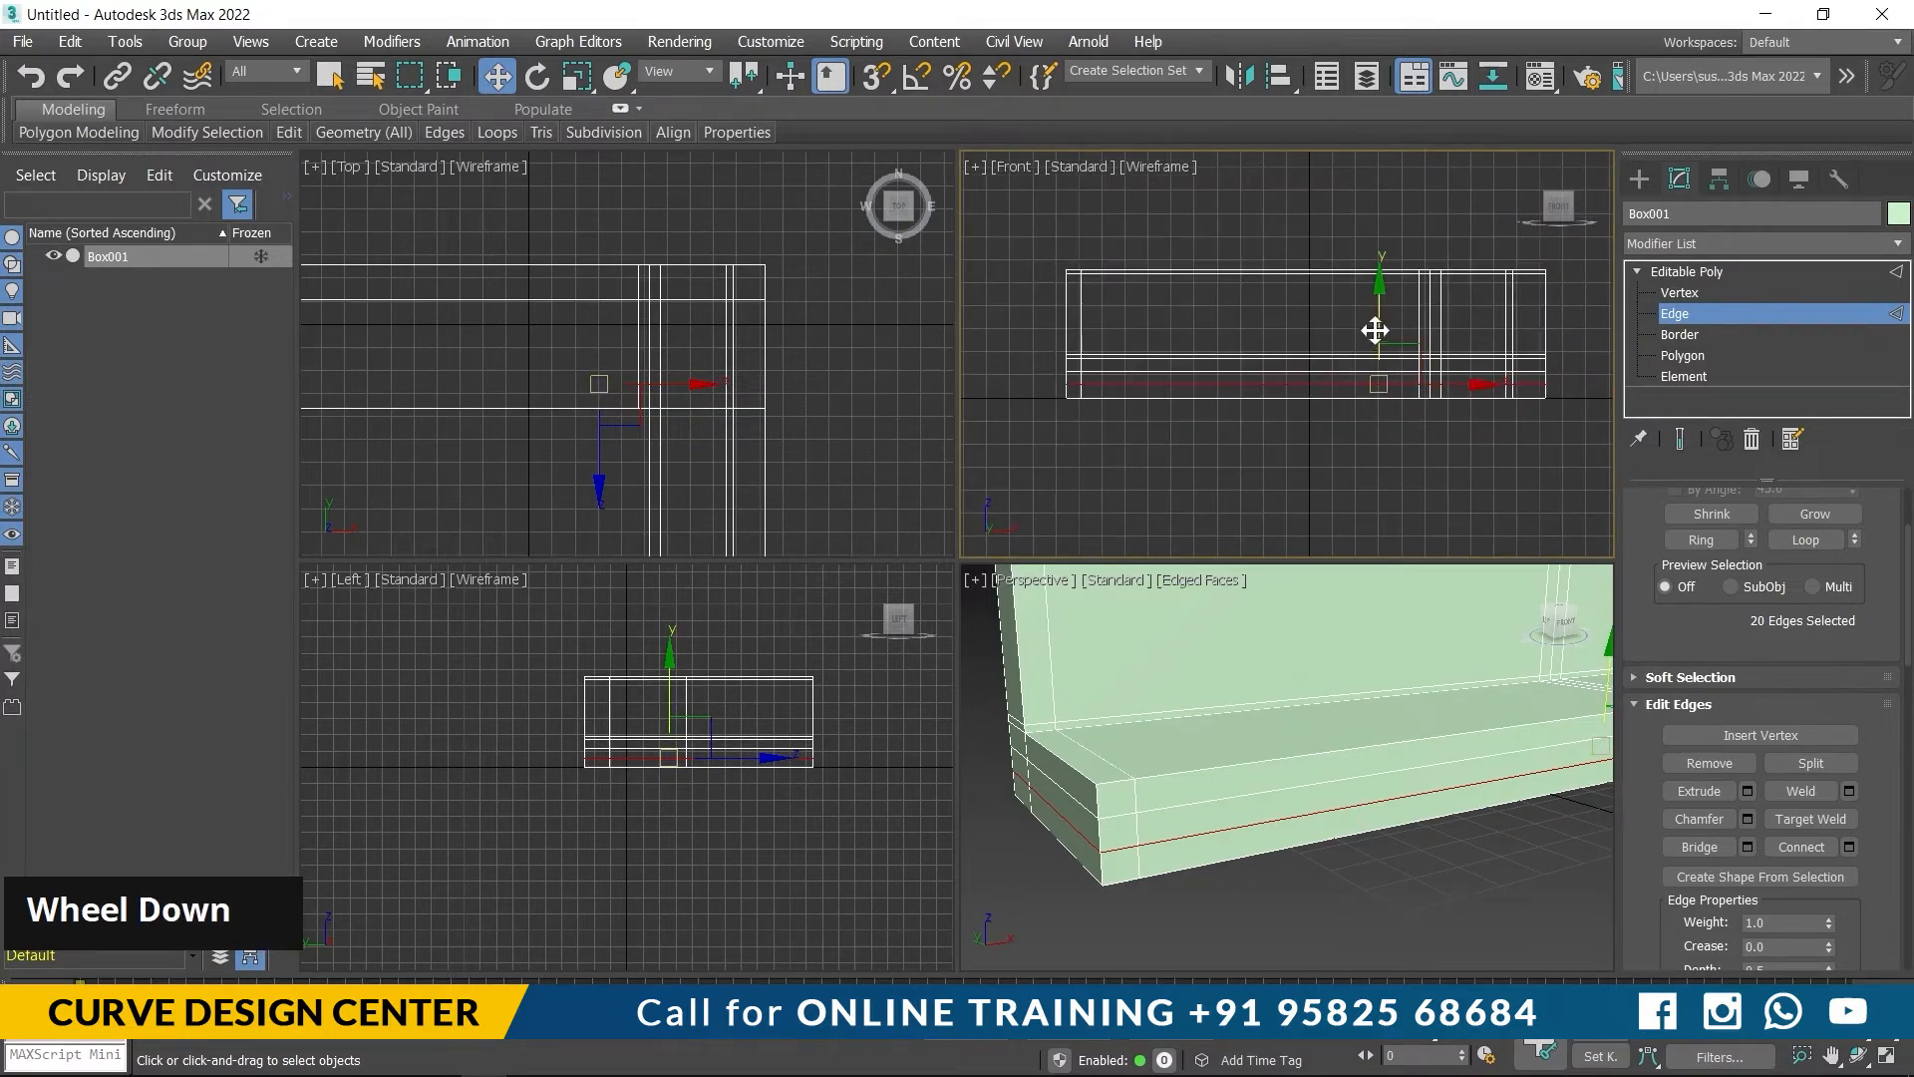
{"action": "scroll", "coordinate": [1381, 339], "scroll_direction": "up", "scroll_amount": 4}
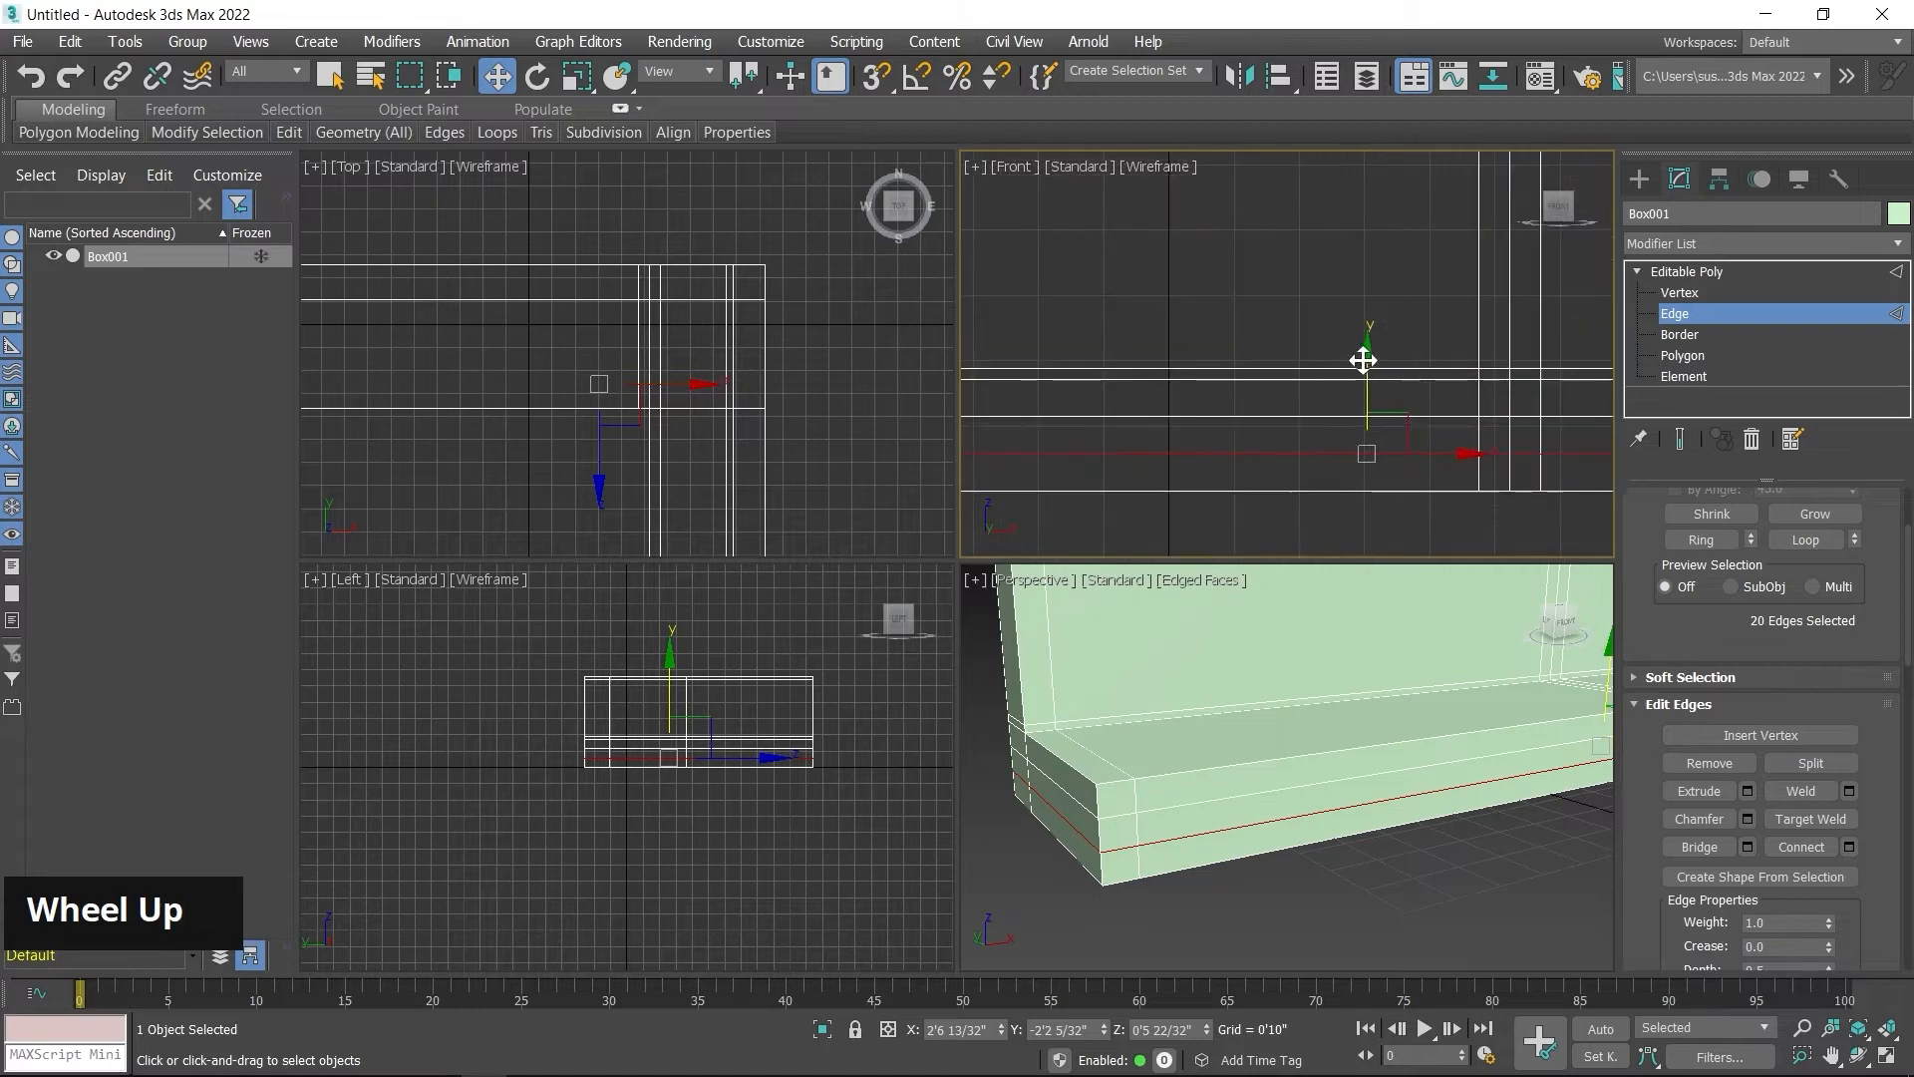
{"action": "left_click_drag", "start_coordinate": [1363, 361], "coordinate": [1366, 313]}
{"action": "double_click", "coordinate": [1267, 415]}
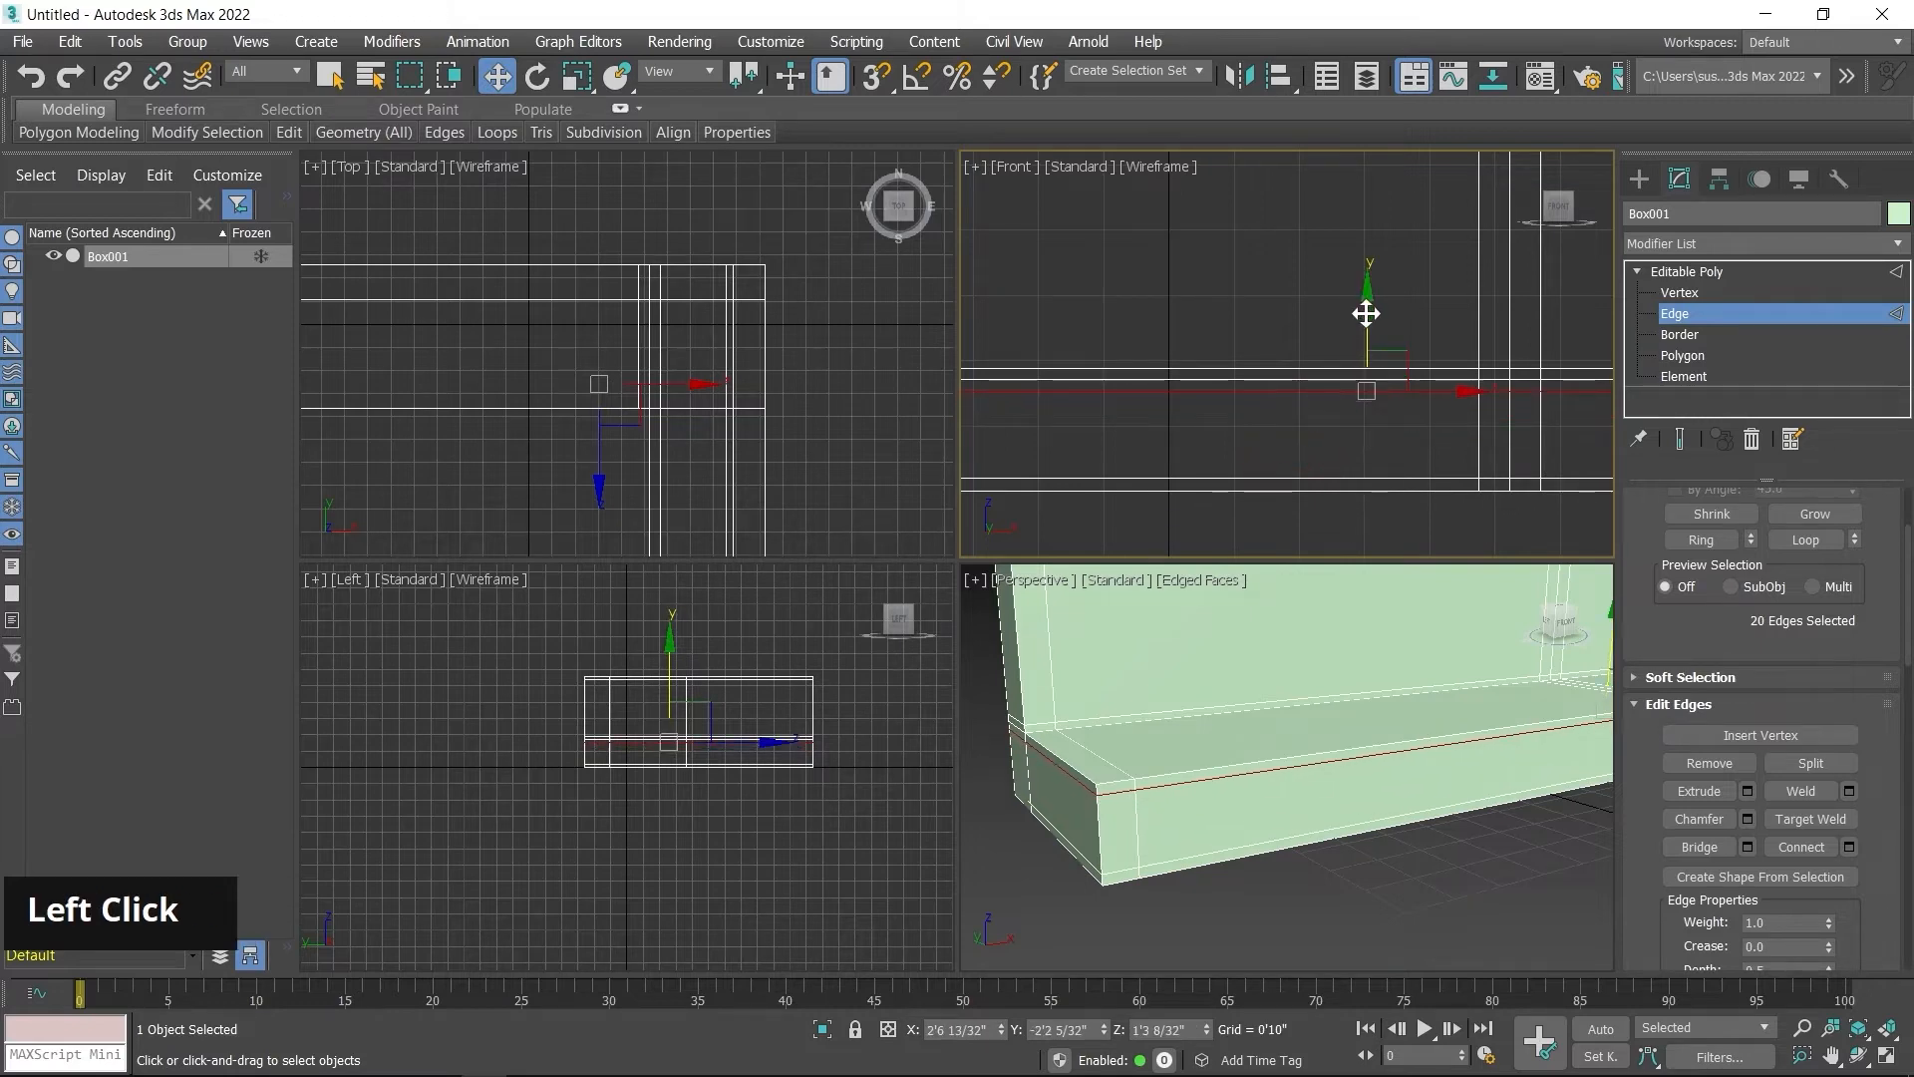
Step: Examine the edge loops around the seat base, inner corner and short section, and clear the edge selection
{"action": "middle_click", "coordinate": [1336, 696]}
{"action": "scroll", "coordinate": [1256, 696], "scroll_direction": "down", "scroll_amount": 5}
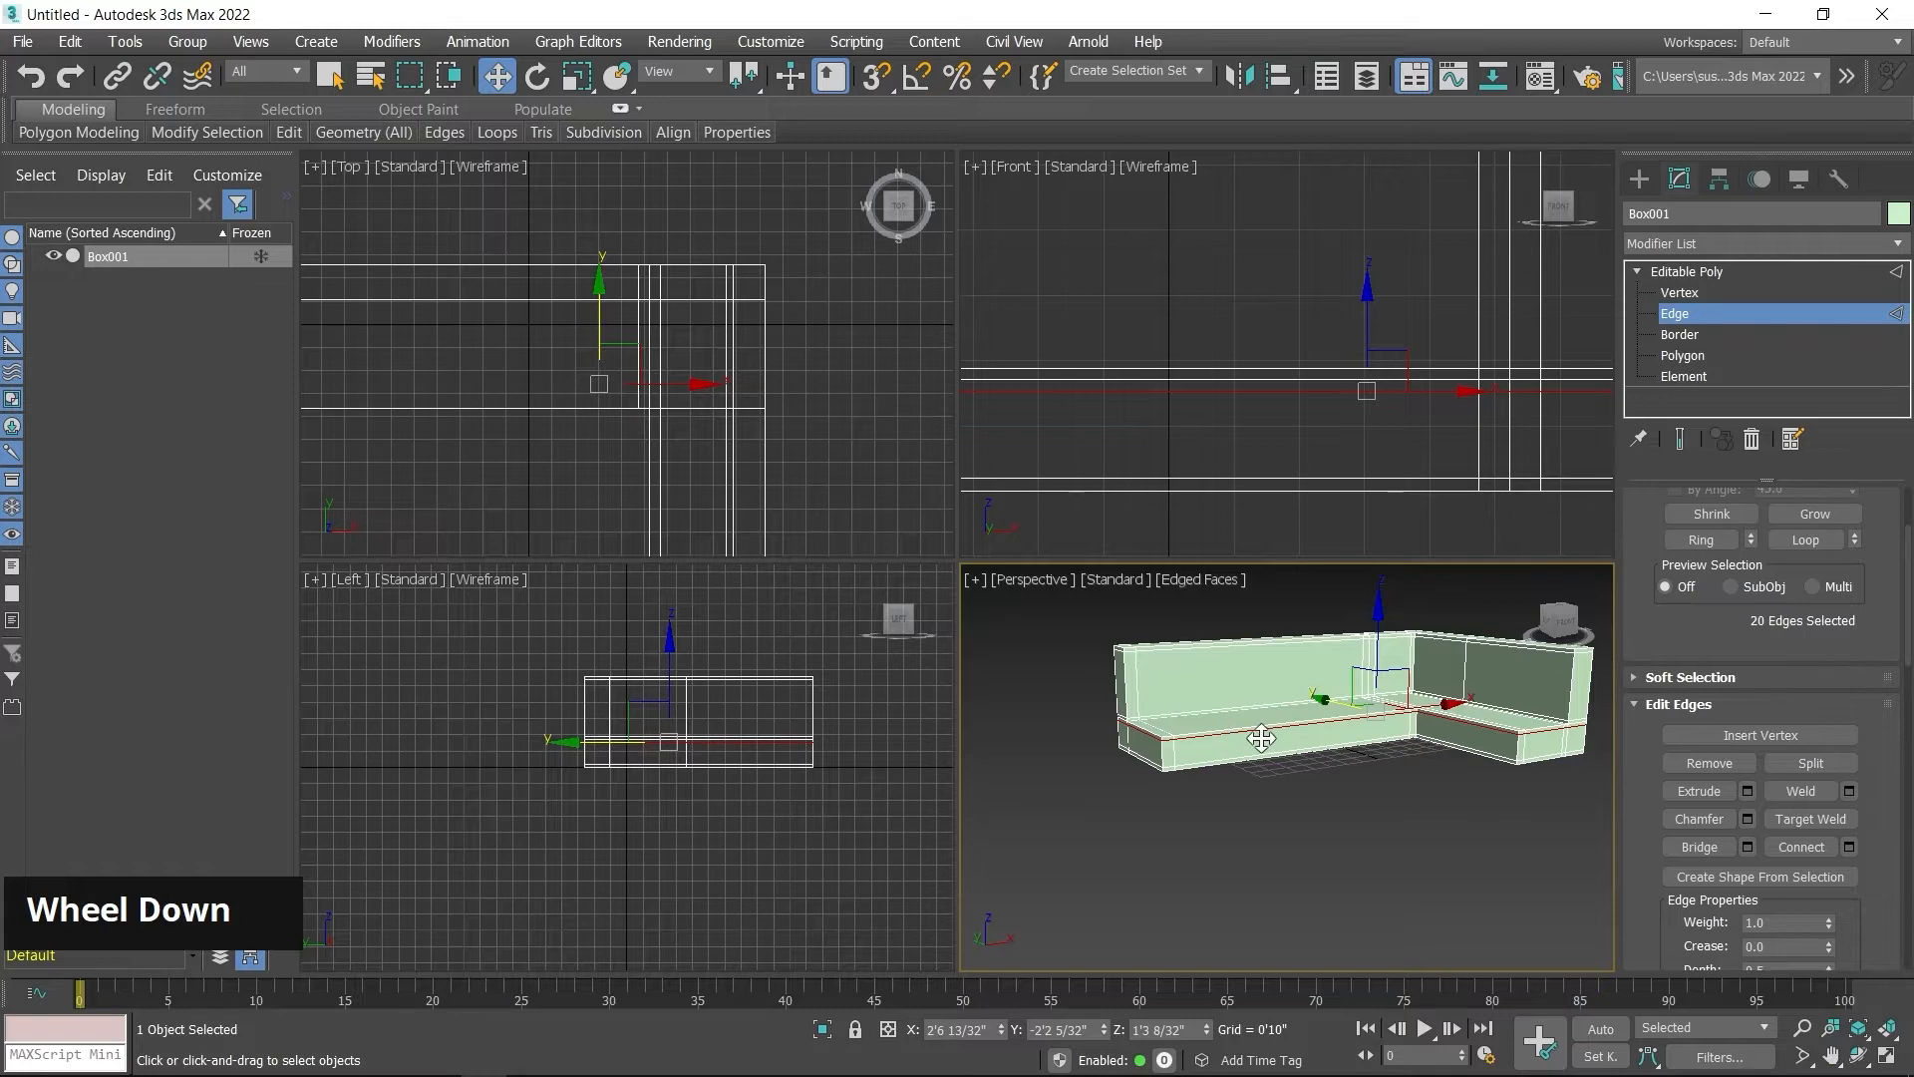
{"action": "middle_click_drag", "start_coordinate": [1261, 738], "coordinate": [1358, 820], "text": "alt"}
{"action": "scroll", "coordinate": [1479, 812], "scroll_direction": "up", "scroll_amount": 5}
{"action": "middle_click_drag", "start_coordinate": [1478, 811], "coordinate": [1256, 721]}
{"action": "scroll", "coordinate": [1245, 852], "scroll_direction": "down", "scroll_amount": 3}
{"action": "scroll", "coordinate": [1288, 832], "scroll_direction": "down", "scroll_amount": 3}
{"action": "scroll", "coordinate": [1256, 720], "scroll_direction": "up", "scroll_amount": 5}
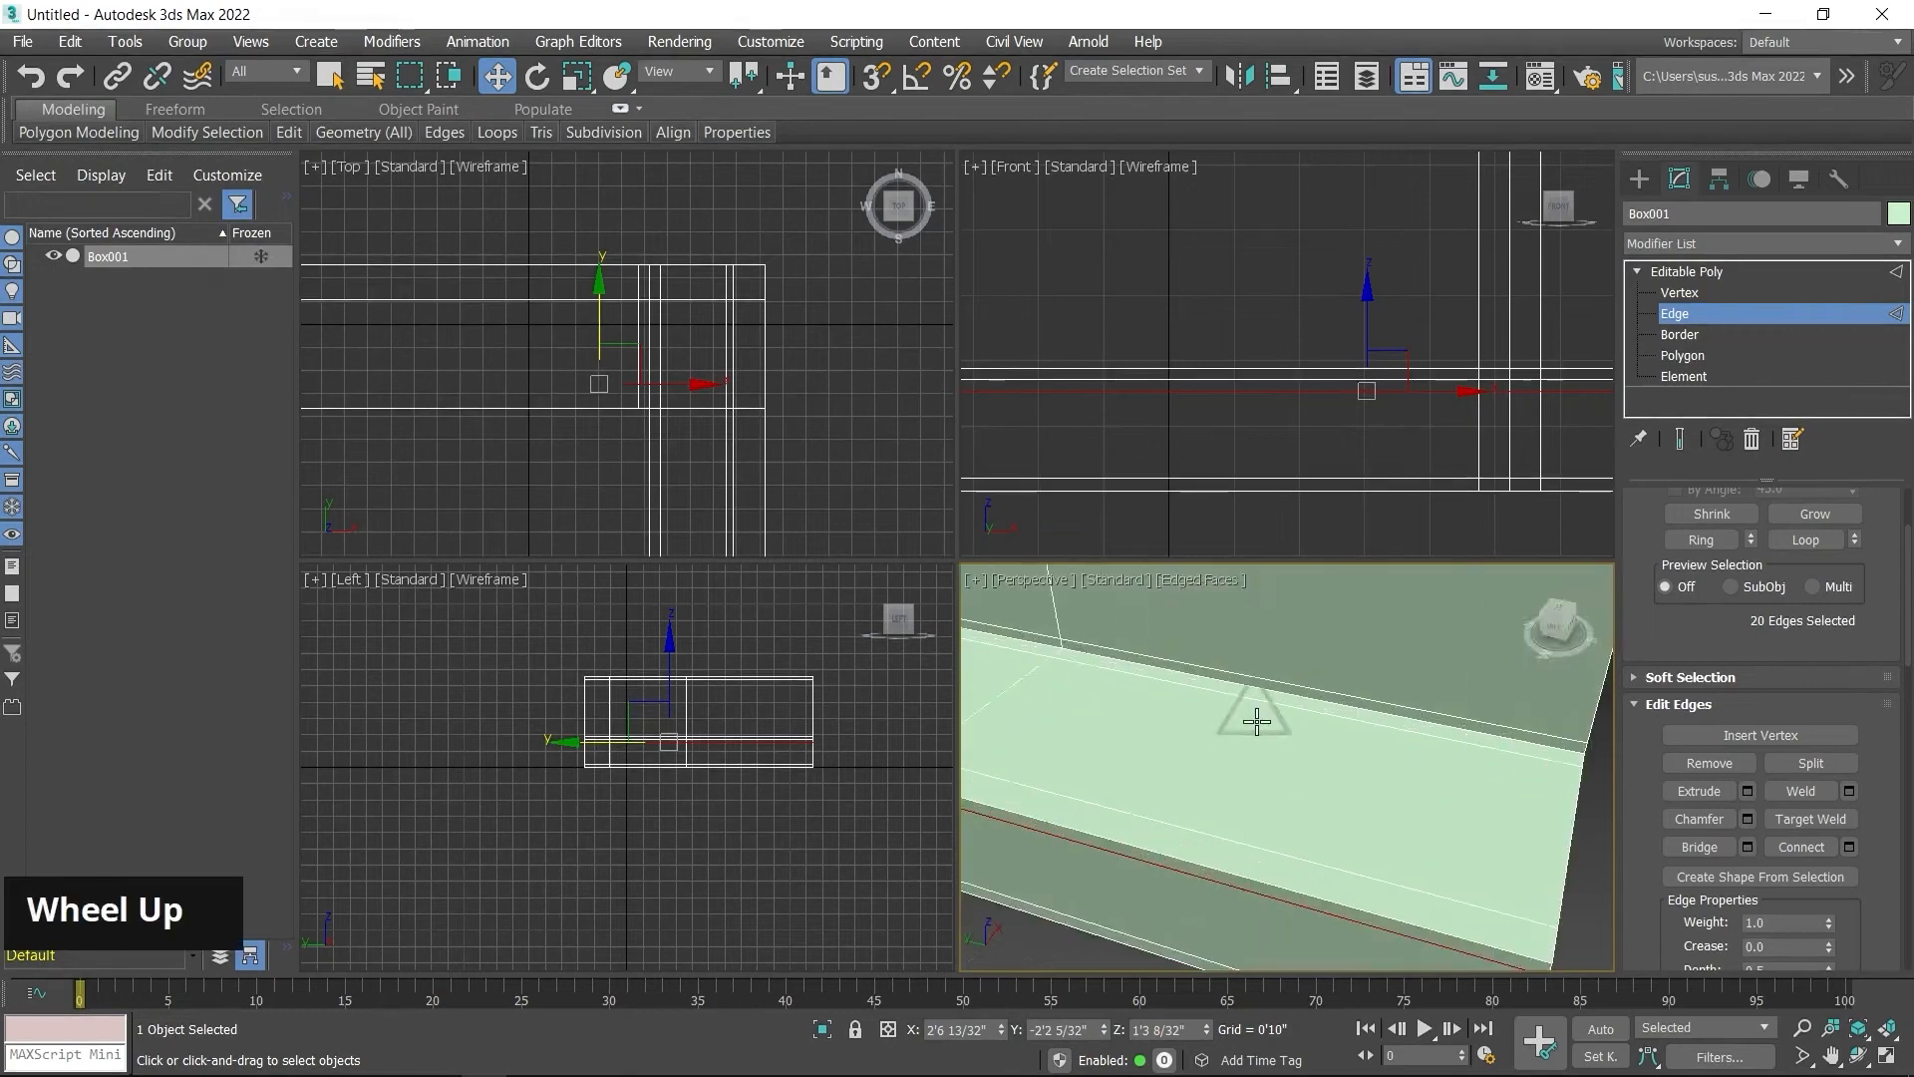
{"action": "scroll", "coordinate": [1257, 721], "scroll_direction": "down", "scroll_amount": 5}
{"action": "left_click", "coordinate": [1200, 854]}
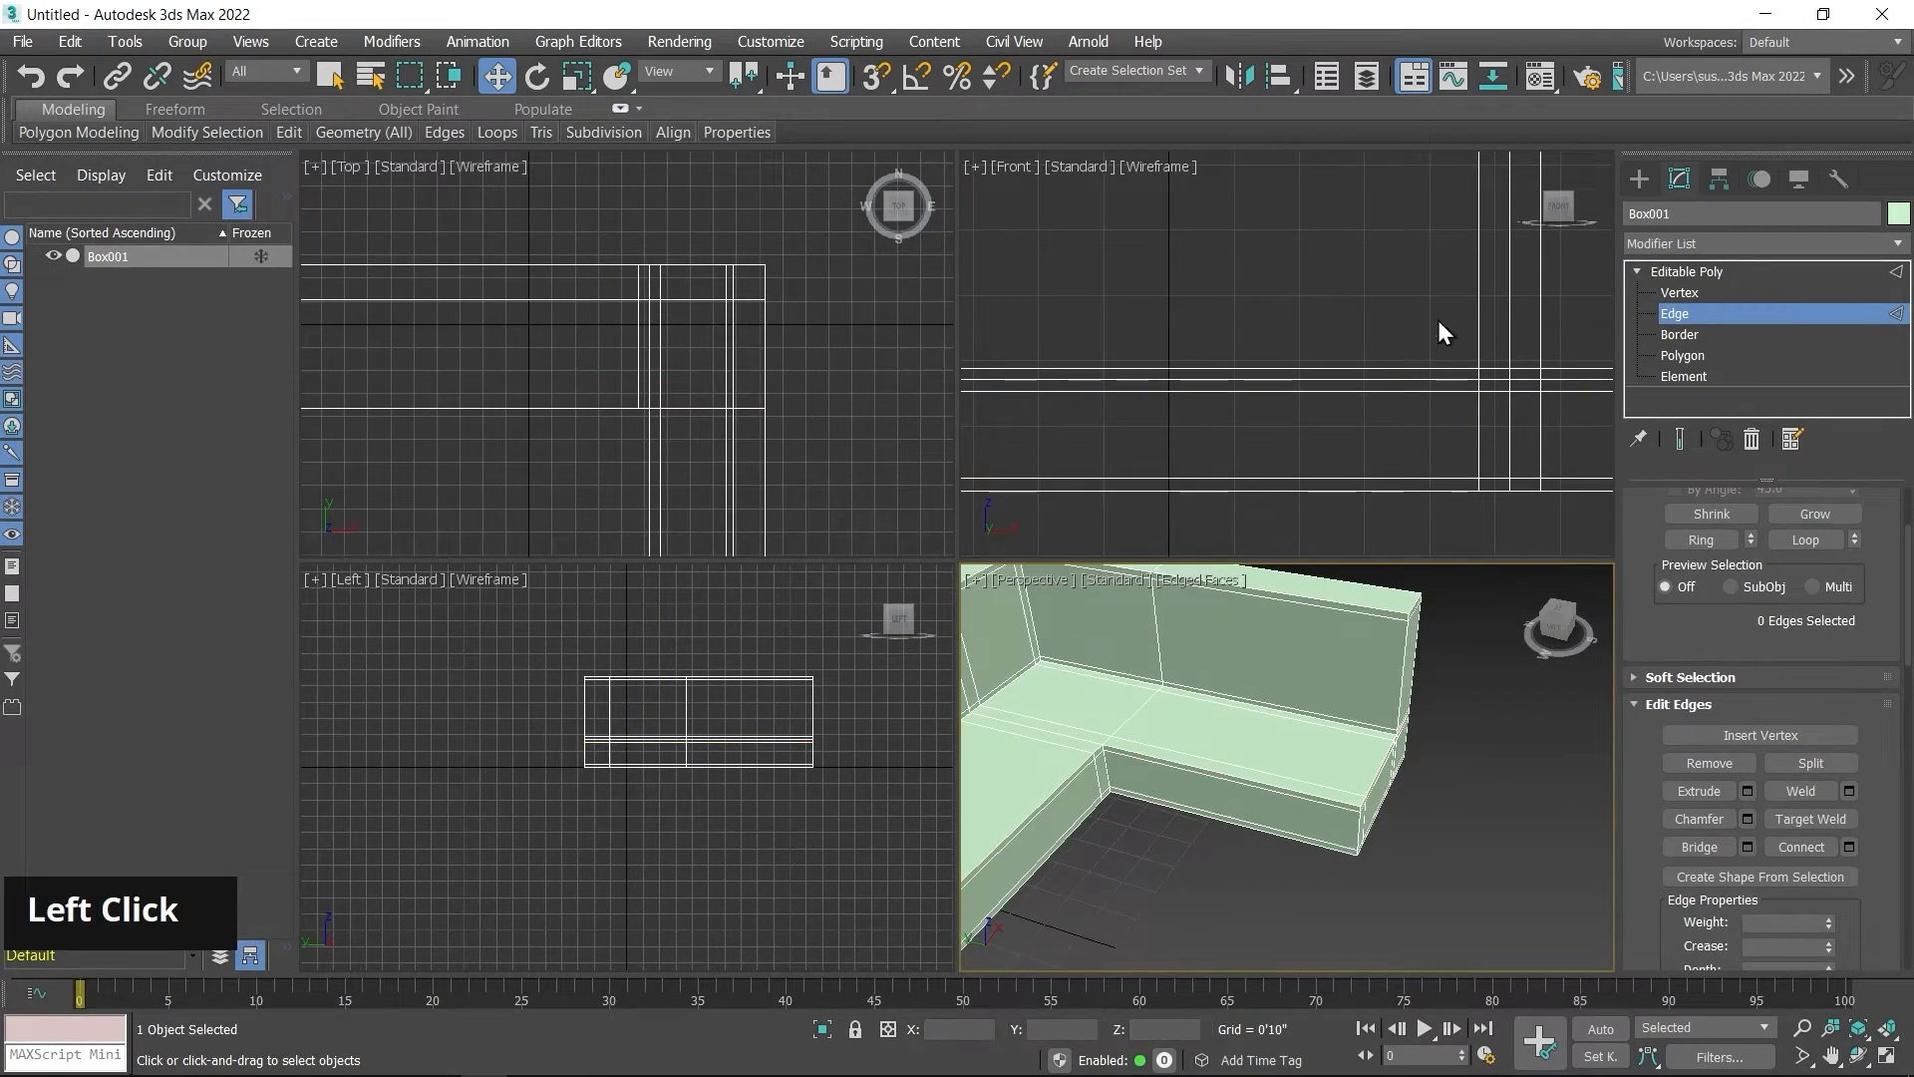
{"action": "scroll", "coordinate": [1438, 320], "scroll_direction": "down", "scroll_amount": 3}
{"action": "middle_click_drag", "start_coordinate": [1371, 380], "coordinate": [1378, 368]}
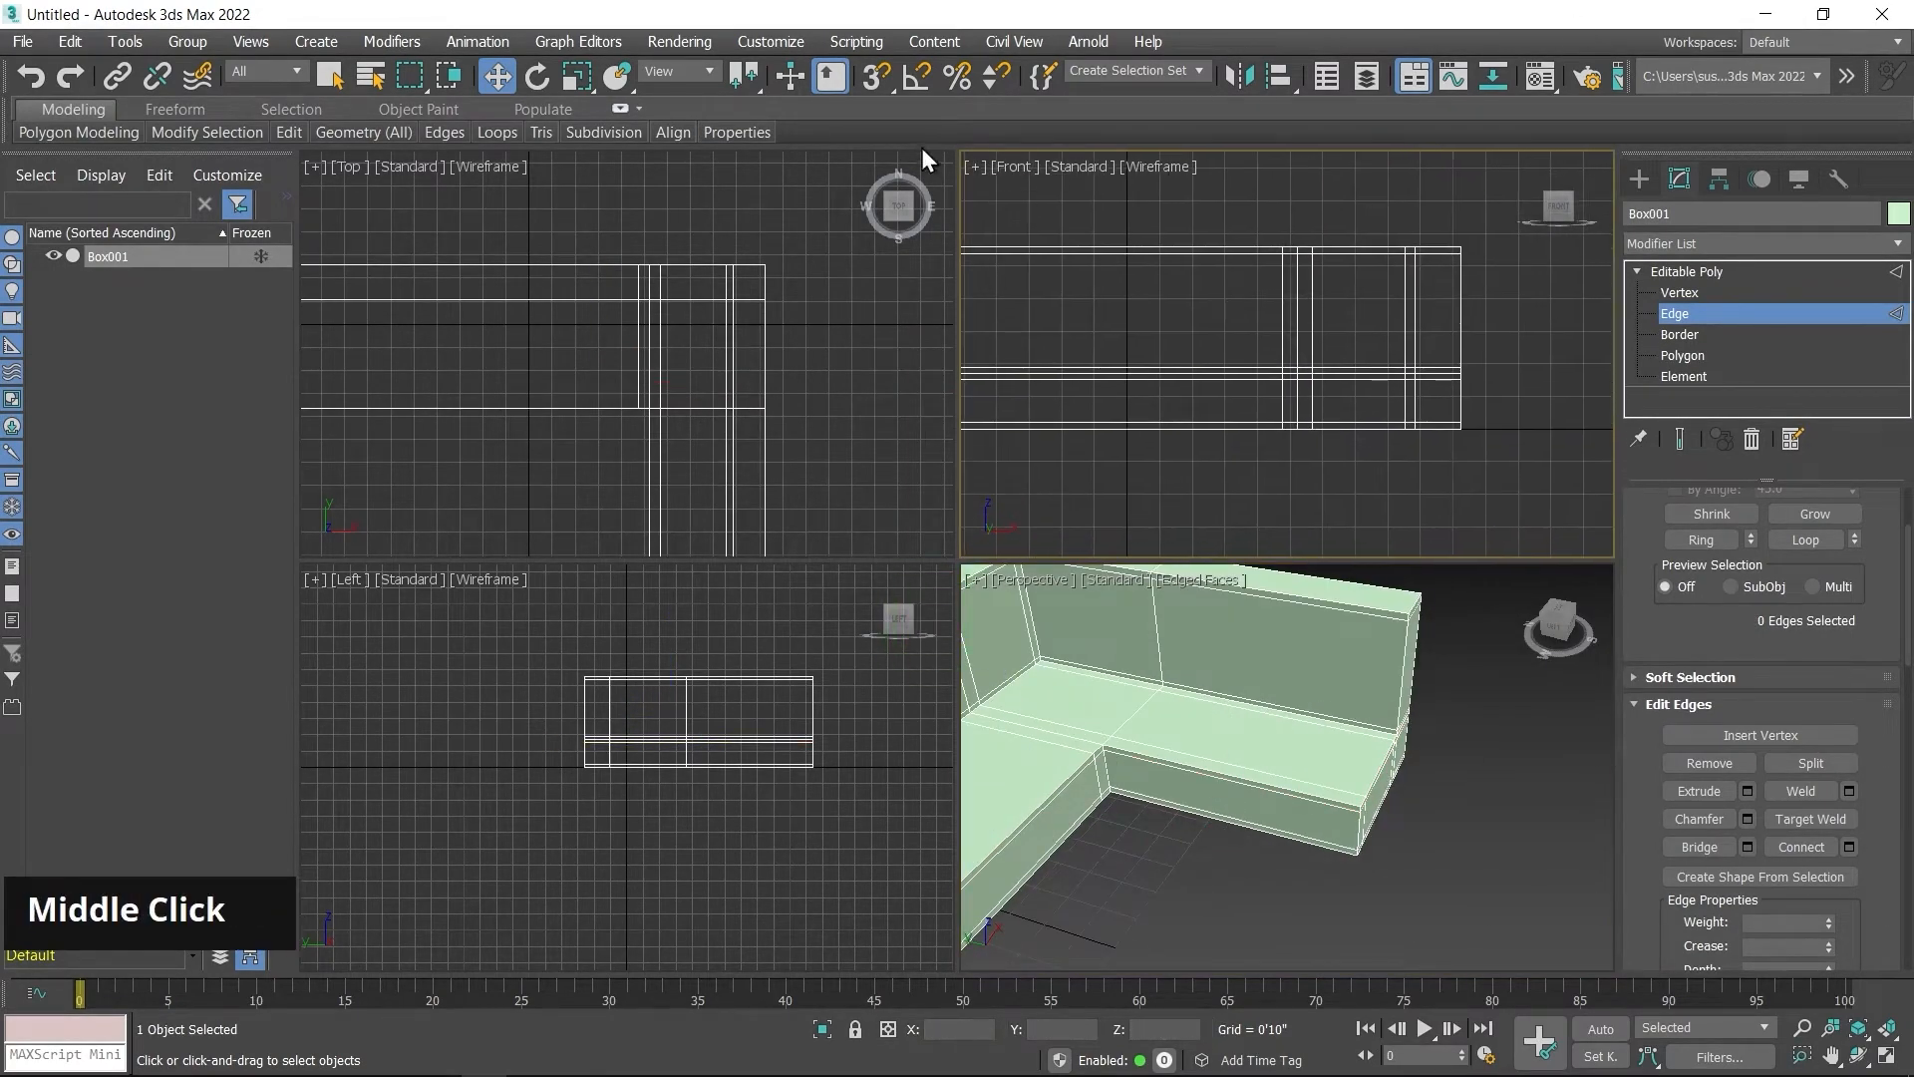
Step: Select the ring of lengthwise edges along the short section and connect them with 2 segments across the seat and backrest
{"action": "mouse_move", "coordinate": [698, 389]}
{"action": "middle_mouse_down"}
{"action": "mouse_move", "coordinate": [662, 431]}
{"action": "mouse_move", "coordinate": [718, 393]}
{"action": "middle_mouse_up"}
{"action": "scroll", "coordinate": [717, 392], "scroll_direction": "up", "scroll_amount": 2}
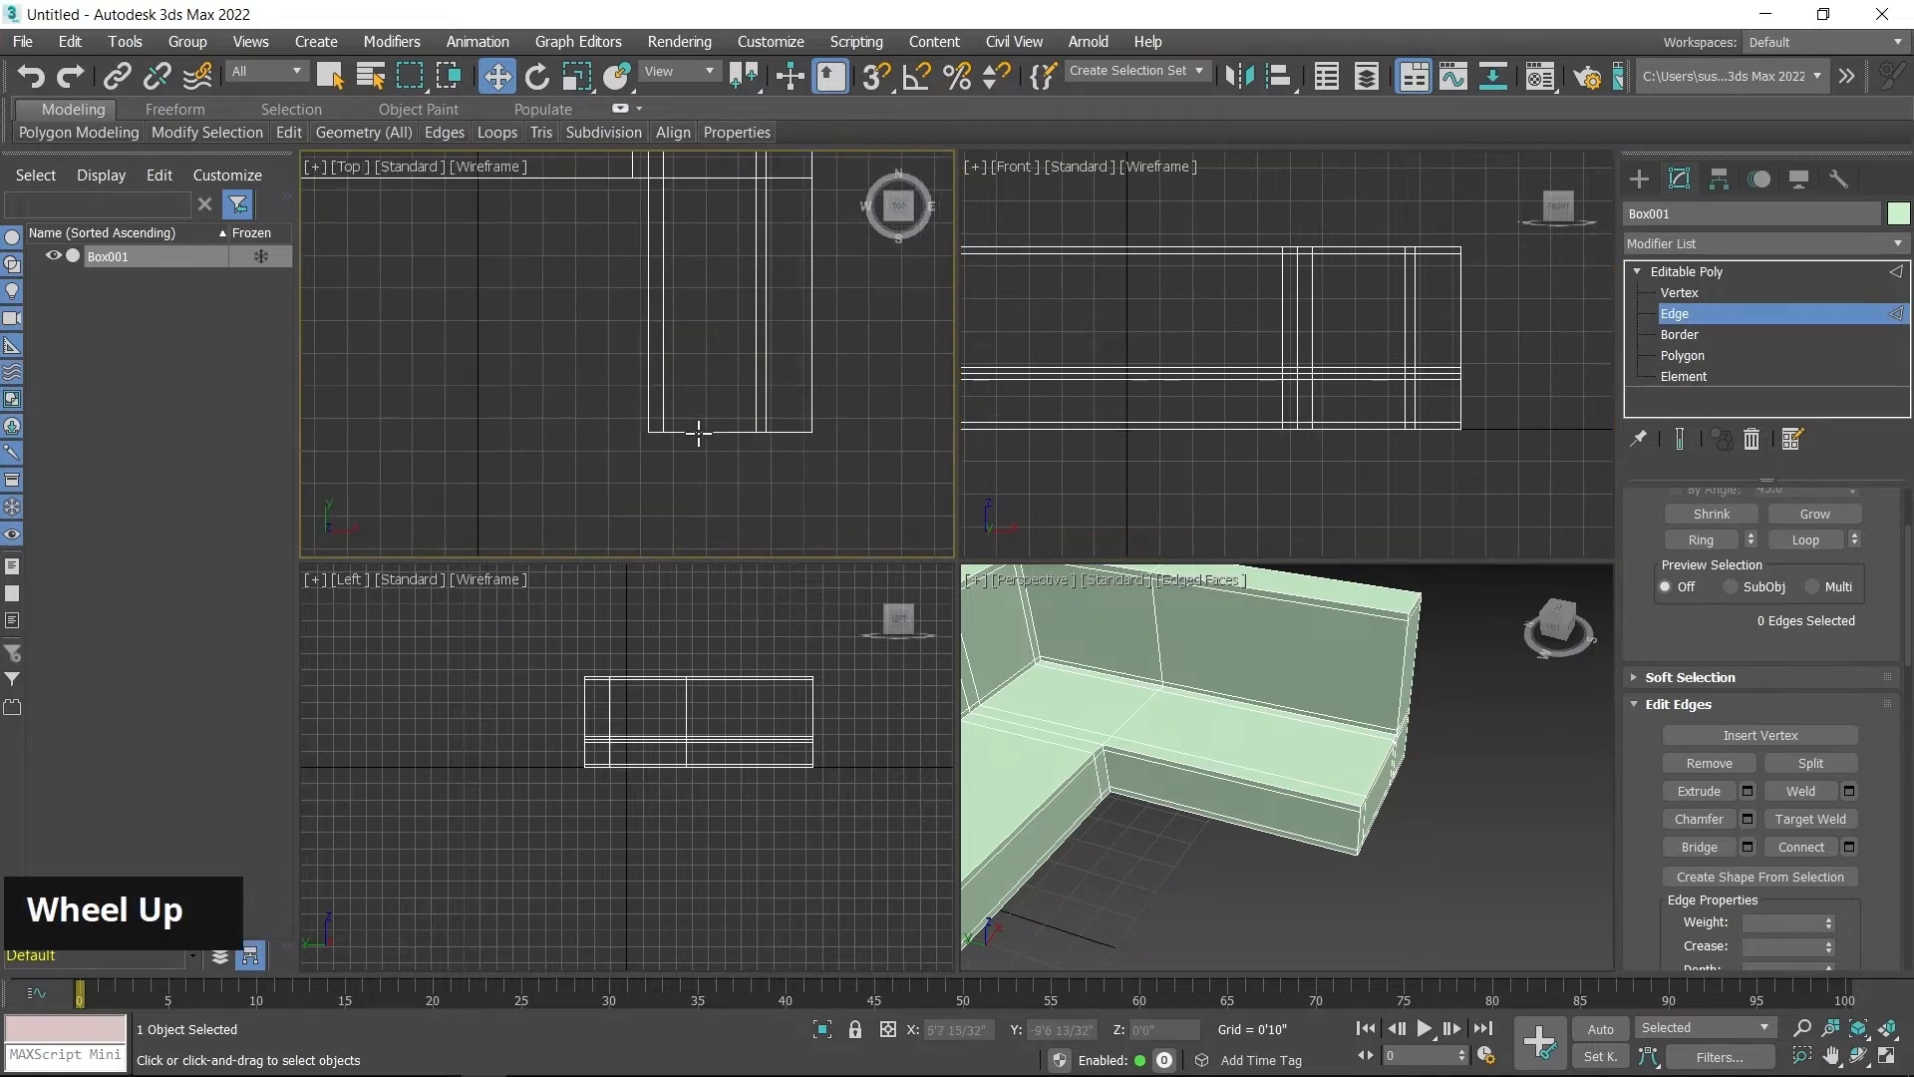
{"action": "left_click", "coordinate": [699, 431]}
{"action": "scroll", "coordinate": [1298, 752], "scroll_direction": "up", "scroll_amount": 2}
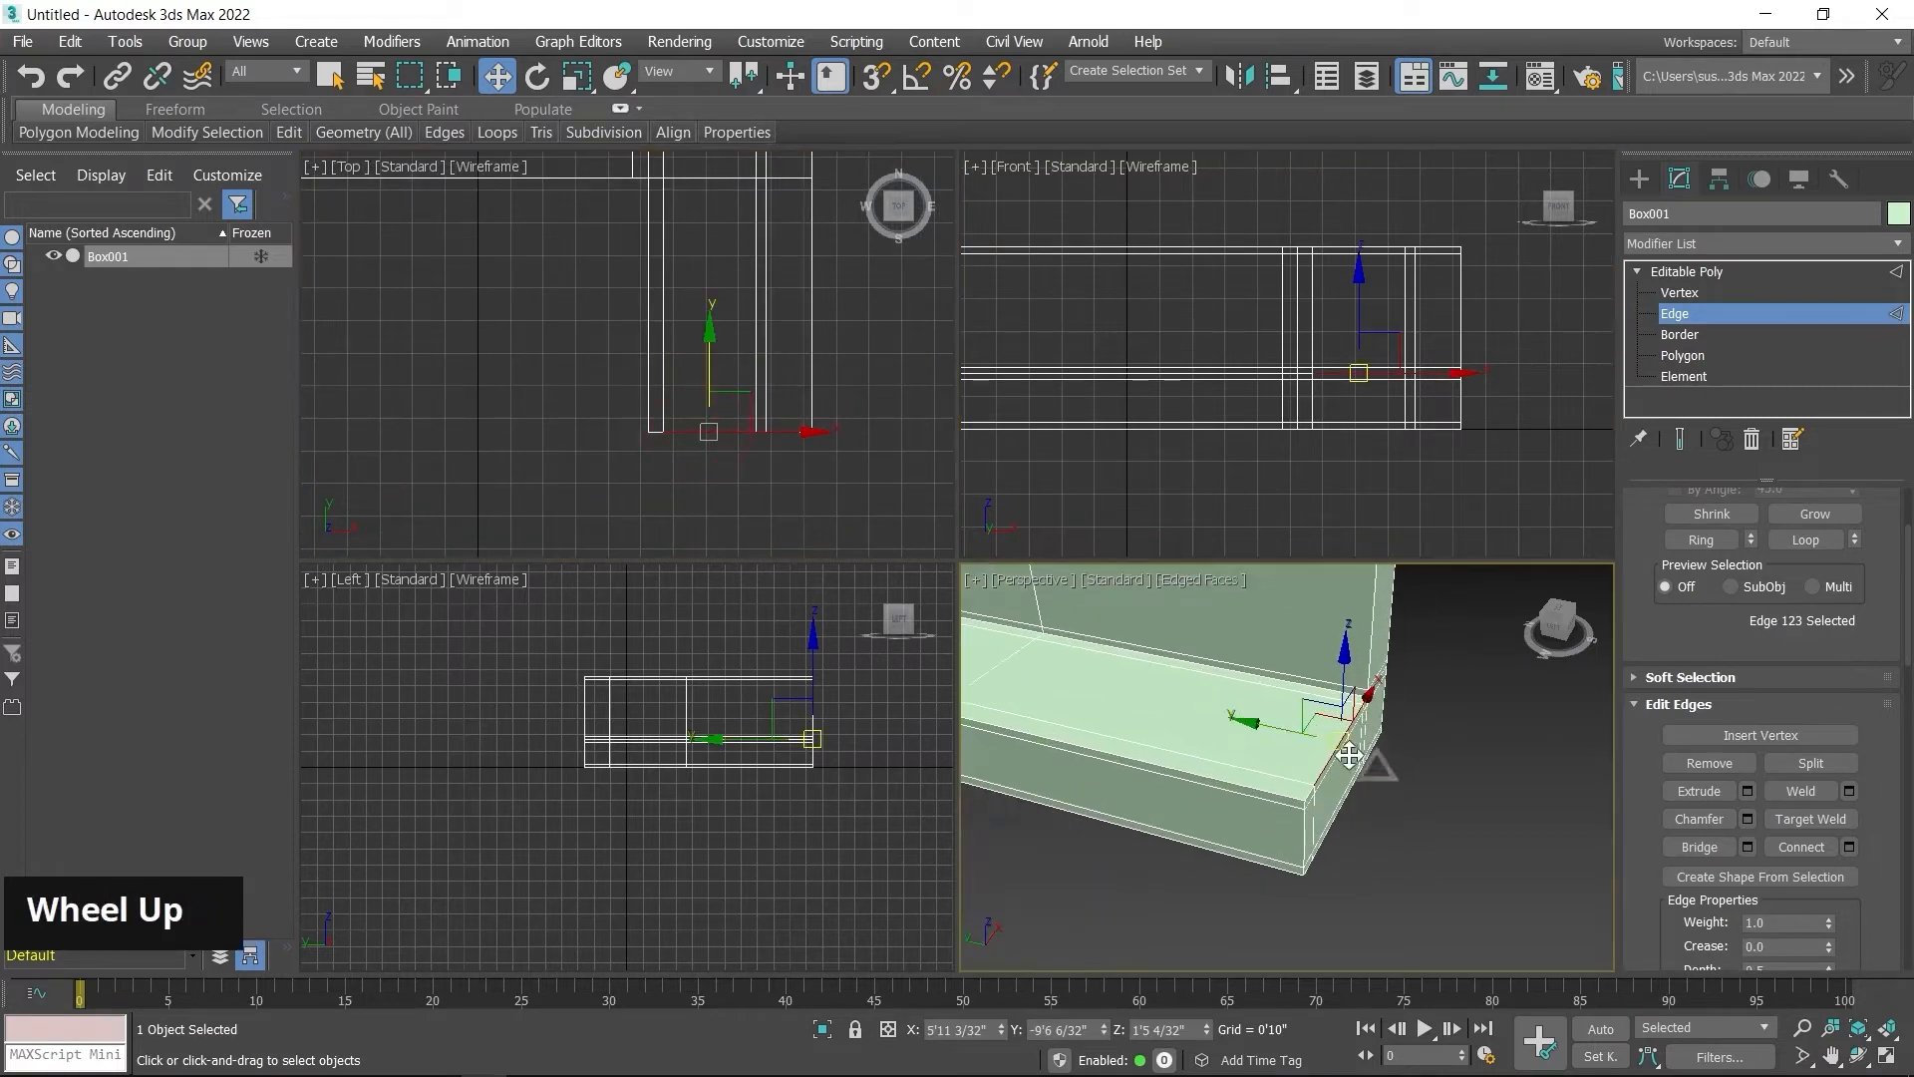
{"action": "middle_click_drag", "start_coordinate": [1298, 752], "coordinate": [1366, 791], "text": "alt"}
{"action": "middle_click_drag", "start_coordinate": [583, 247], "coordinate": [590, 330]}
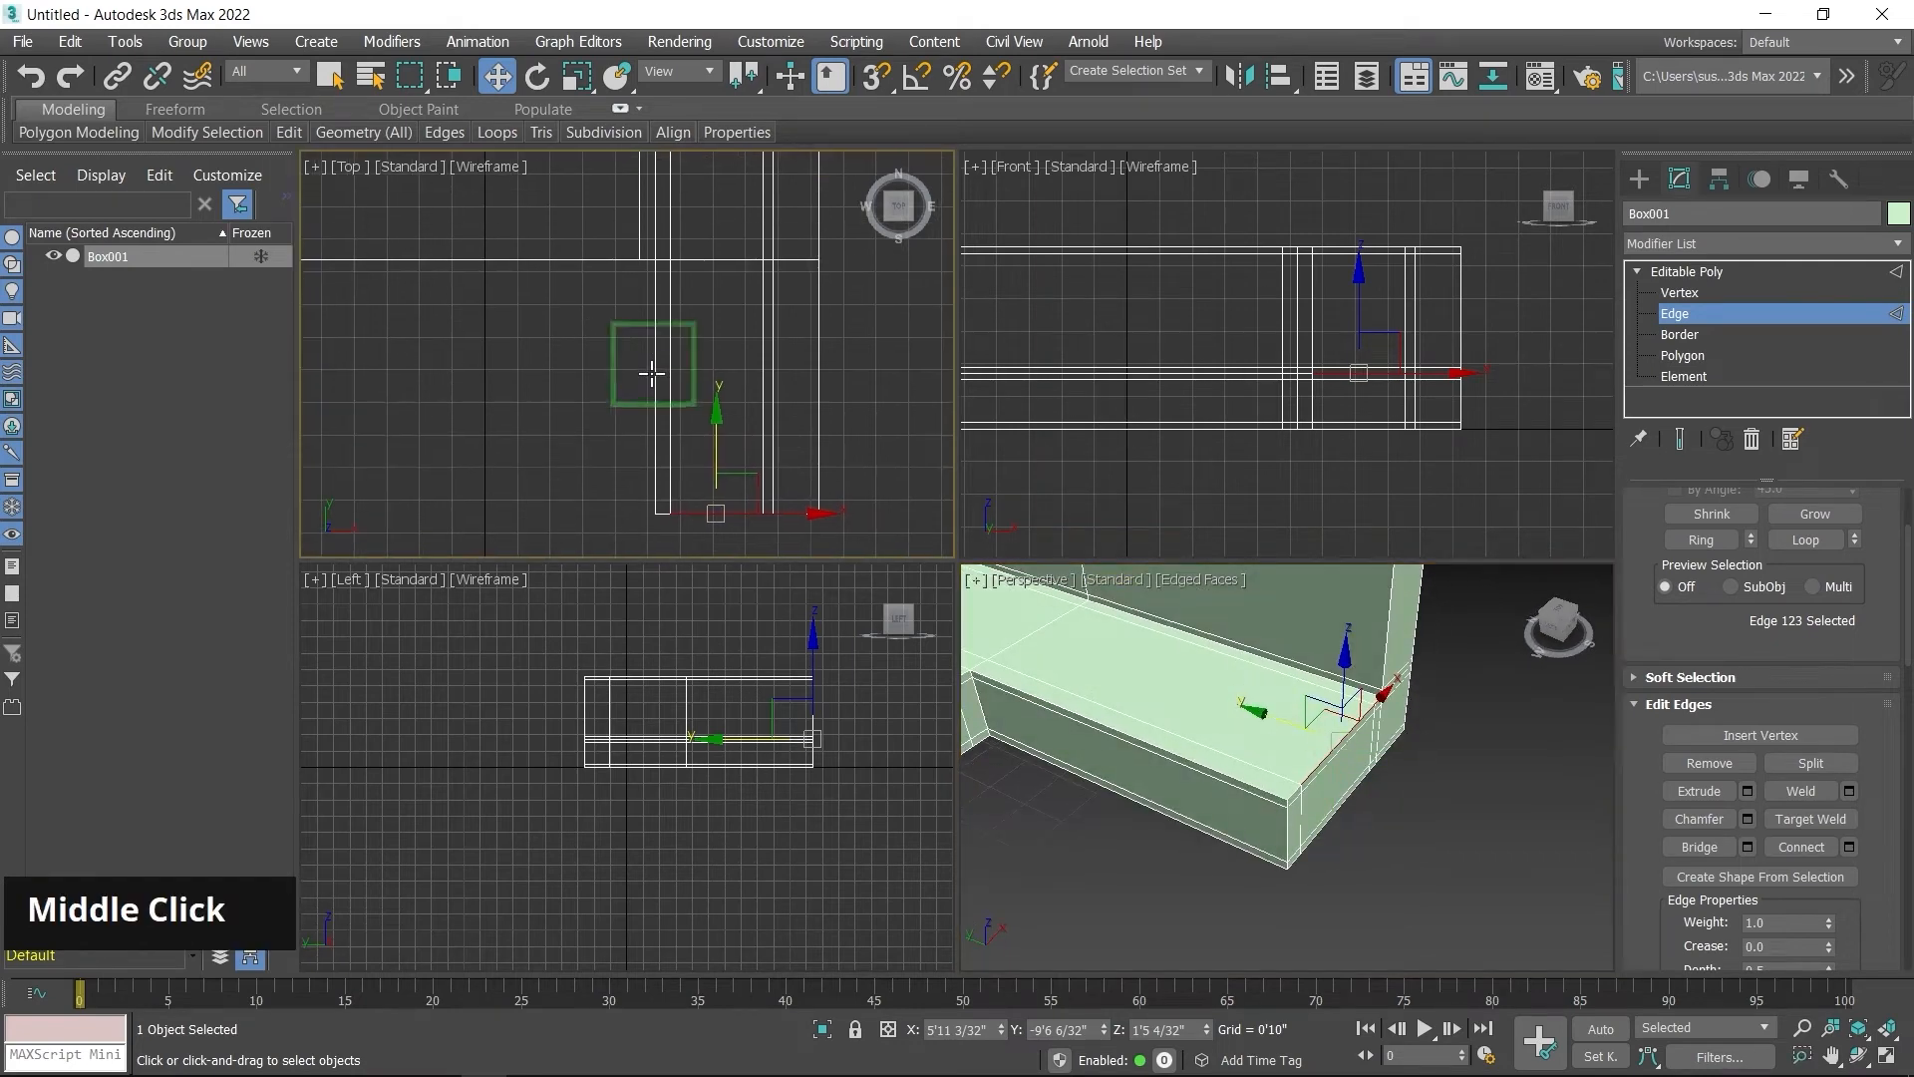
{"action": "left_click", "coordinate": [651, 367]}
{"action": "middle_click", "coordinate": [1249, 755]}
{"action": "middle_click_drag", "start_coordinate": [1248, 755], "coordinate": [1320, 781]}
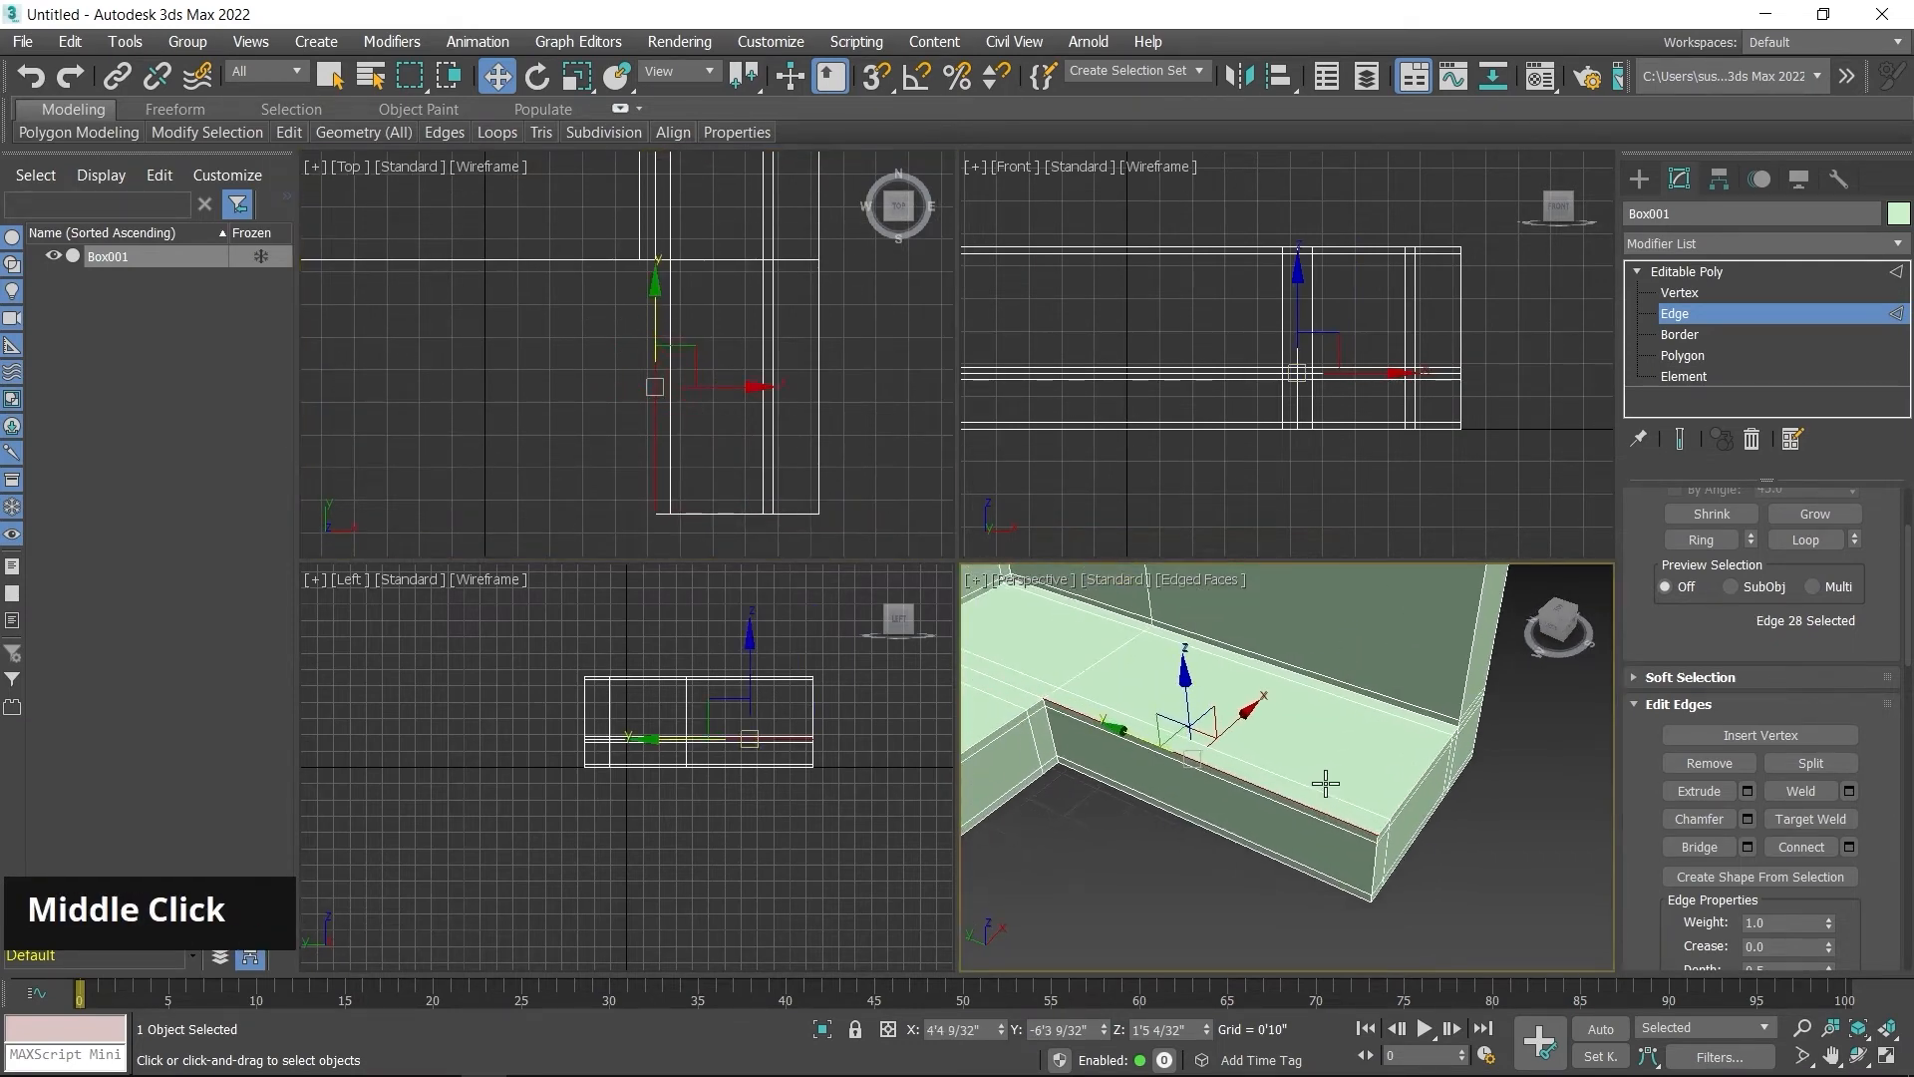
{"action": "left_click", "coordinate": [1703, 541]}
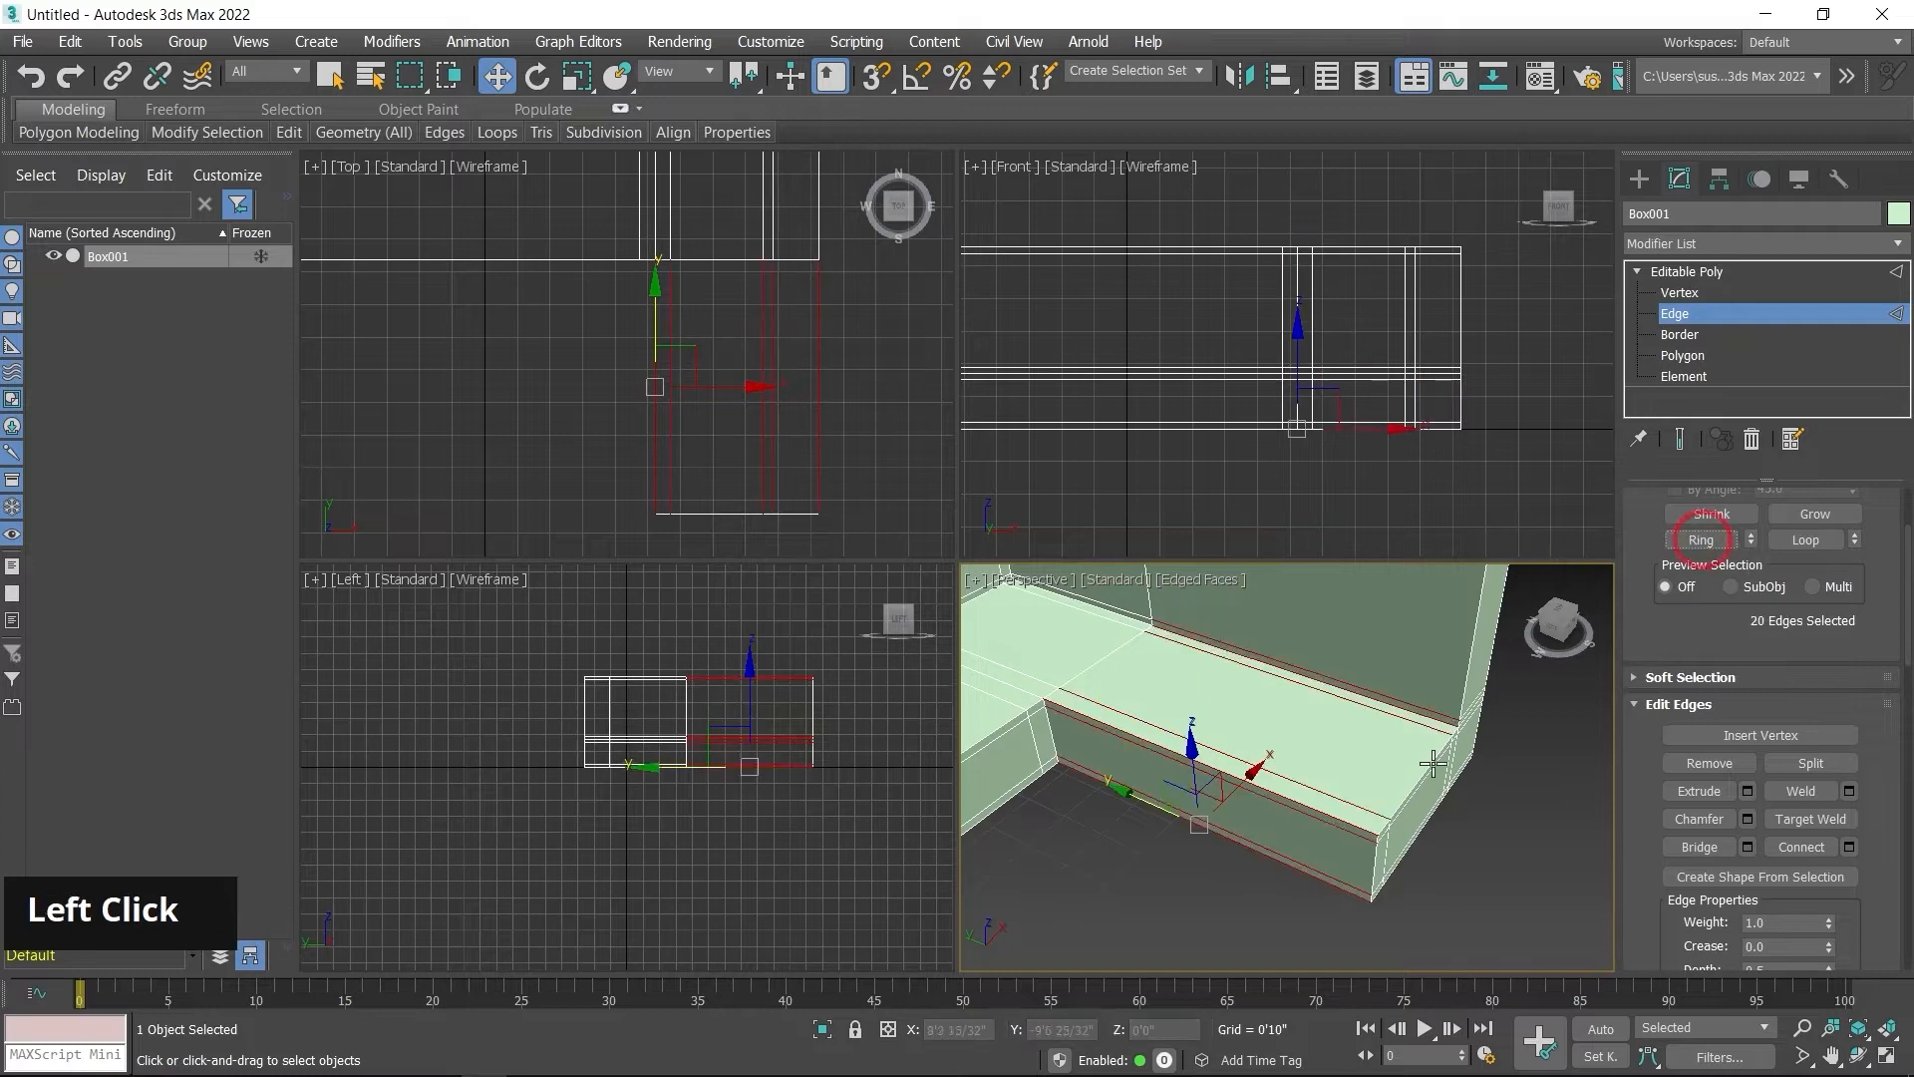
{"action": "middle_click", "coordinate": [1256, 874]}
{"action": "scroll", "coordinate": [1251, 869], "scroll_direction": "down", "scroll_amount": 2}
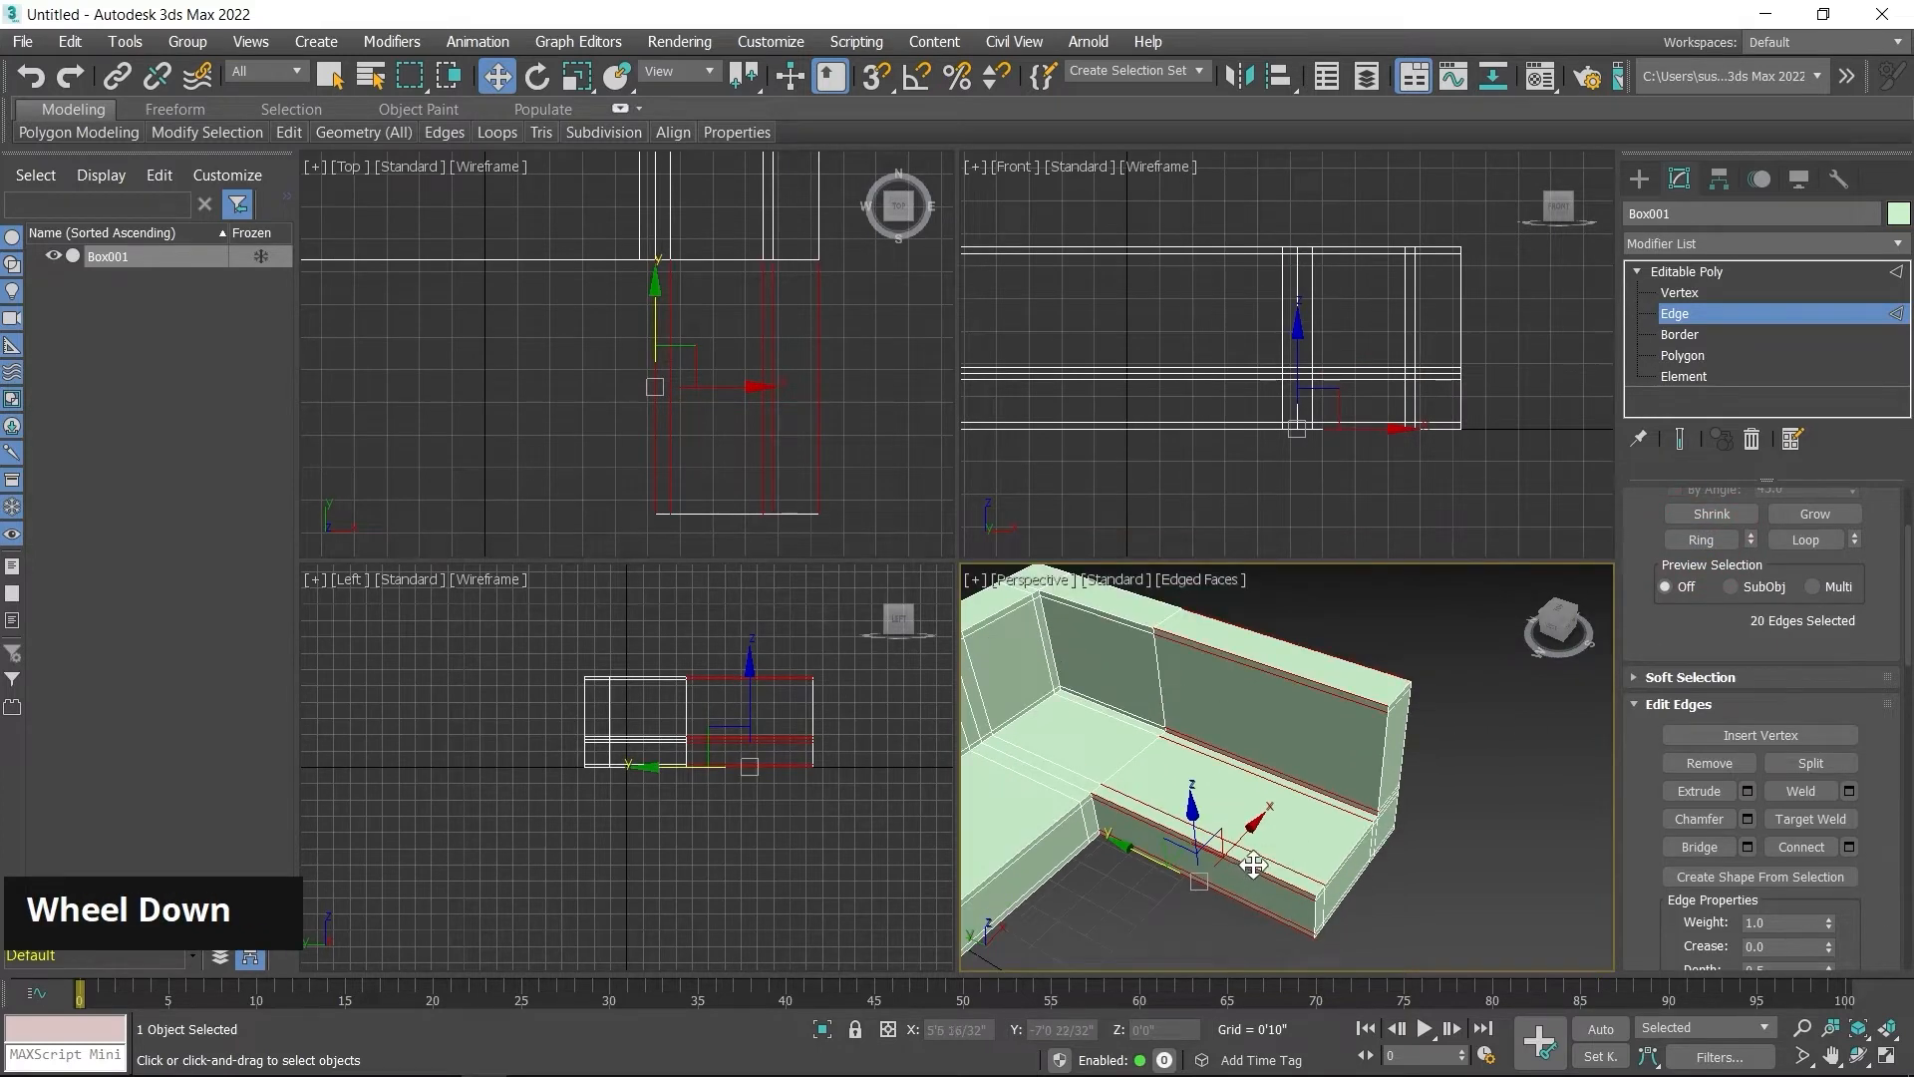
{"action": "key", "text": "F3"}
{"action": "key", "text": "F3"}
{"action": "right_click", "coordinate": [1326, 752]}
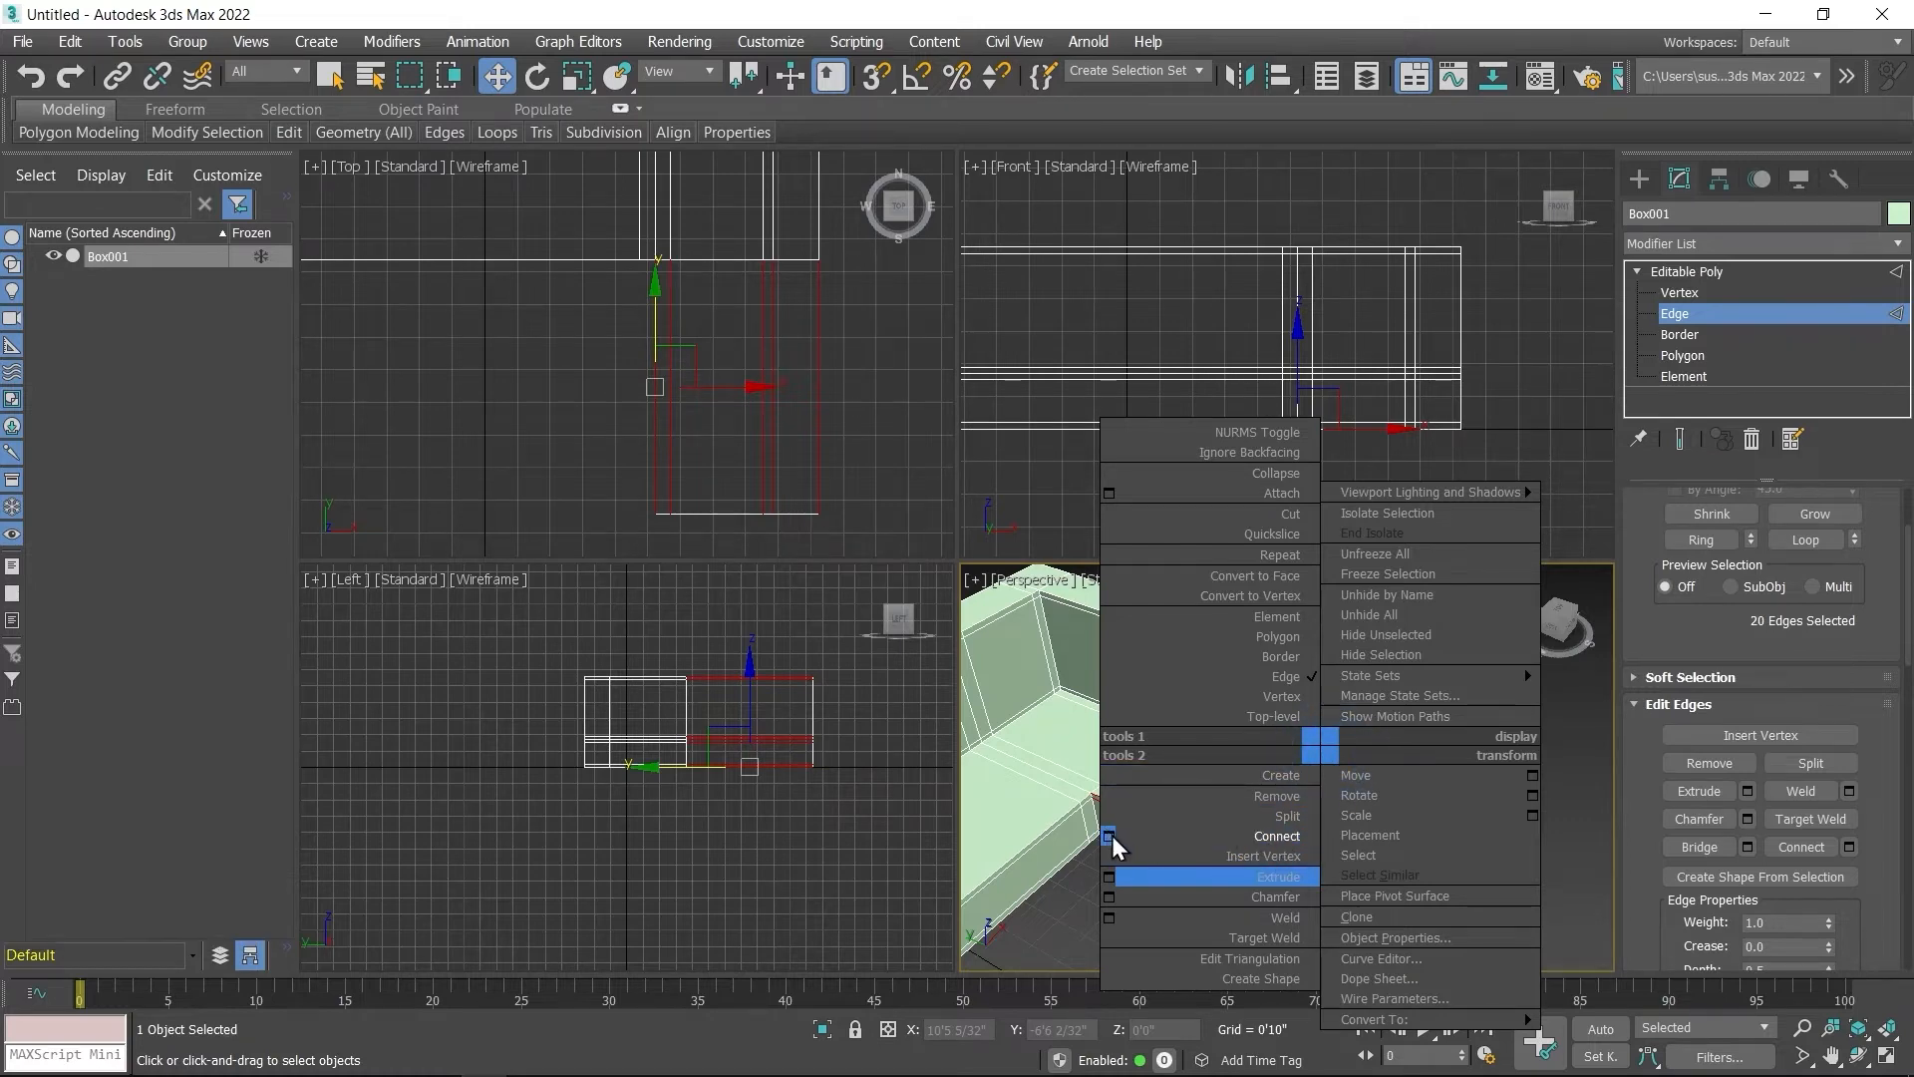
{"action": "left_click", "coordinate": [1193, 835]}
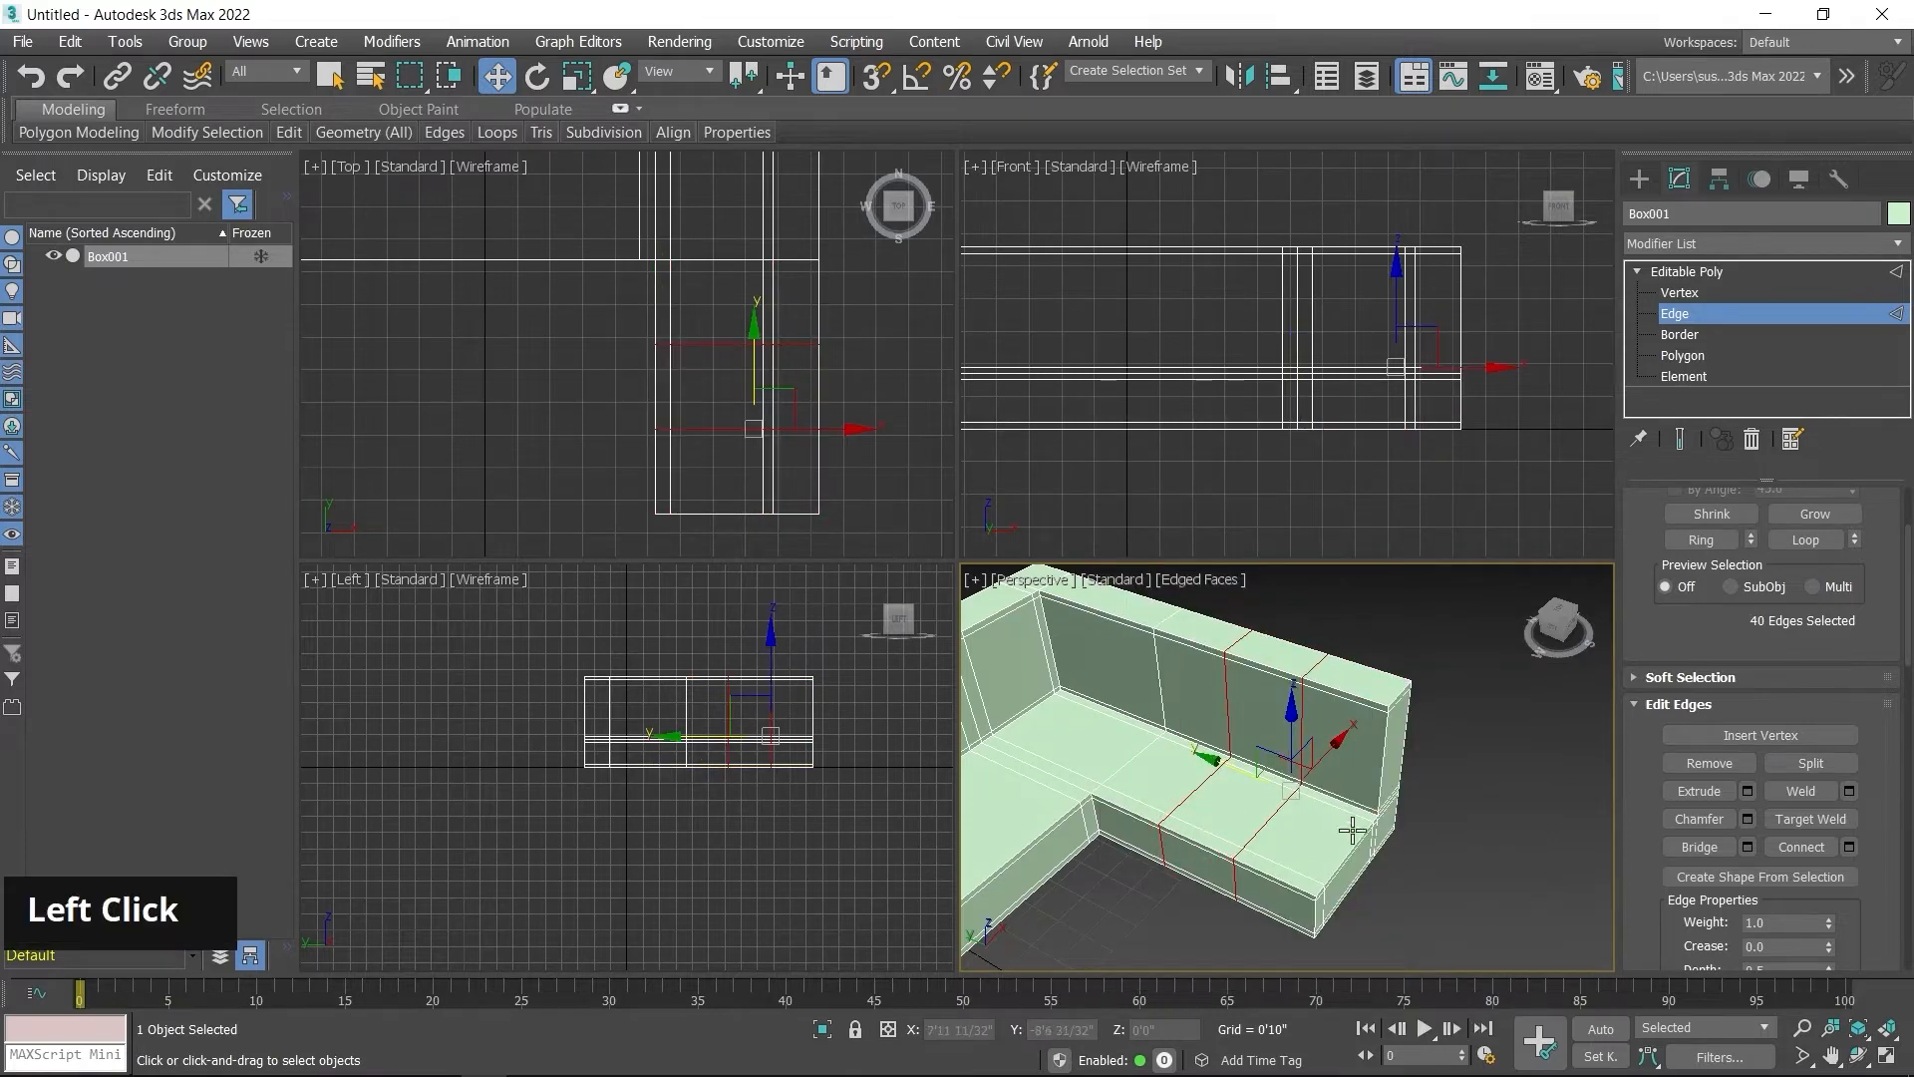
{"action": "middle_click_drag", "start_coordinate": [1352, 829], "coordinate": [1504, 828]}
{"action": "left_click", "coordinate": [1504, 826]}
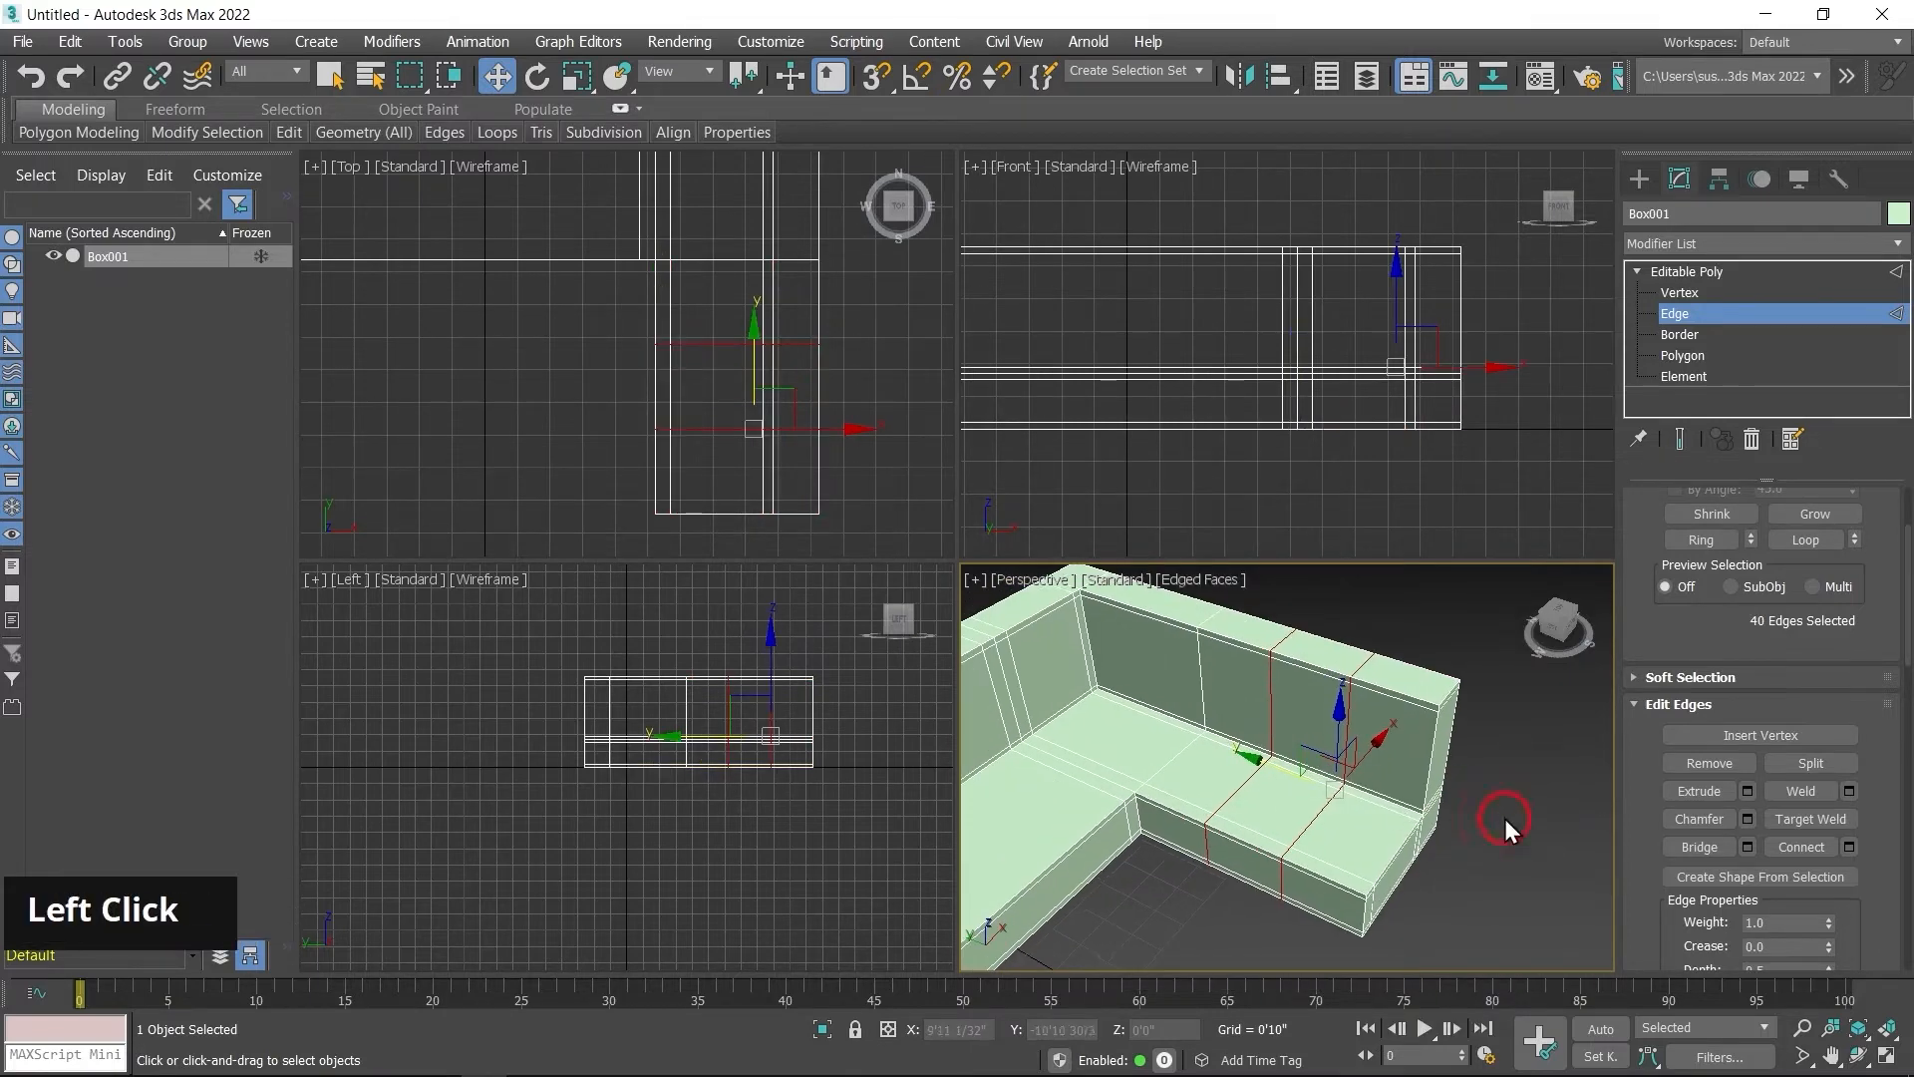
Step: Move the new crosswise loop nearer the short section's free end close to that end, to about Y -9'1 9/32"
{"action": "double_click", "coordinate": [722, 428]}
{"action": "left_click_drag", "start_coordinate": [750, 348], "coordinate": [768, 418]}
{"action": "left_click", "coordinate": [735, 355]}
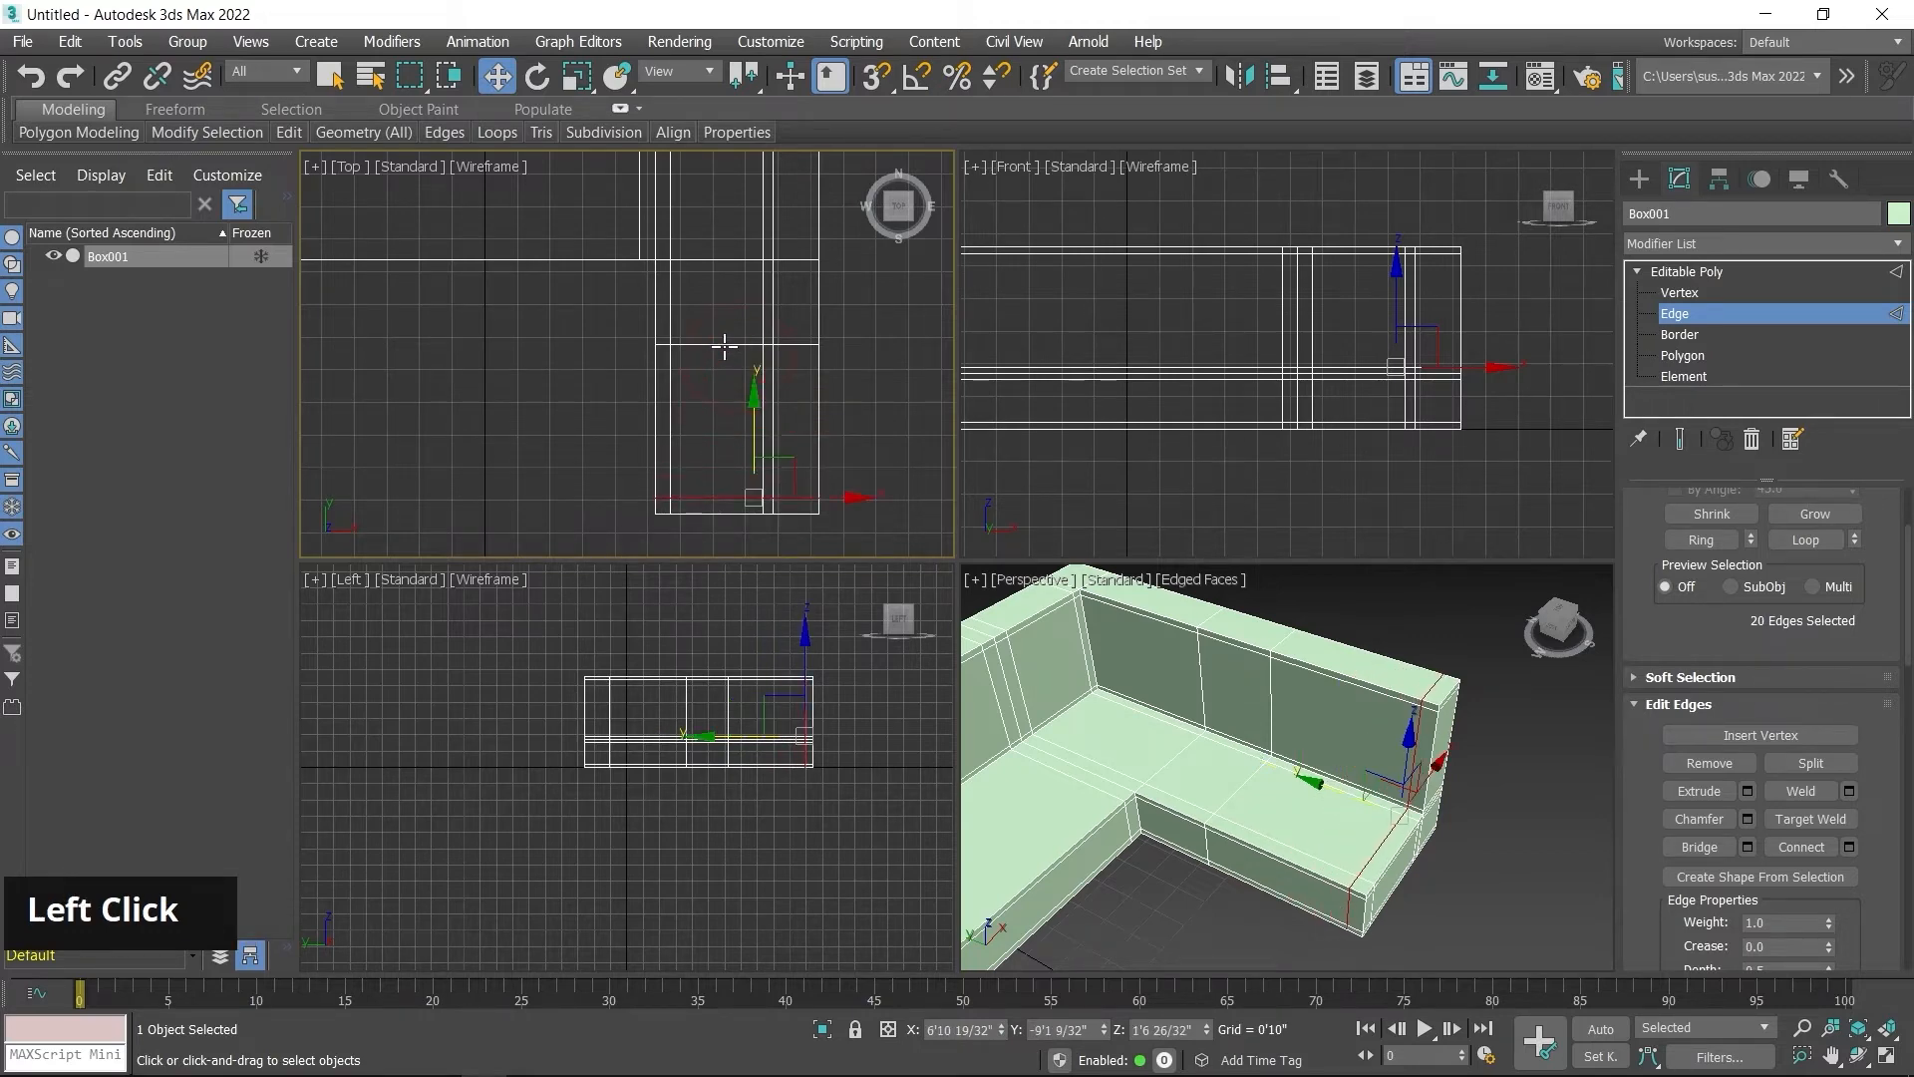
Step: Move the short section's other new crosswise loop toward the inner corner, to about Y -3'4"
{"action": "double_click", "coordinate": [725, 346]}
{"action": "left_click_drag", "start_coordinate": [756, 277], "coordinate": [762, 202]}
{"action": "middle_click_drag", "start_coordinate": [1328, 819], "coordinate": [1403, 812]}
{"action": "mouse_move", "coordinate": [1415, 805]}
{"action": "middle_mouse_down"}
{"action": "mouse_move", "coordinate": [1423, 820]}
{"action": "mouse_move", "coordinate": [1327, 837]}
{"action": "mouse_move", "coordinate": [1352, 835]}
{"action": "middle_mouse_up"}
{"action": "scroll", "coordinate": [1425, 823], "scroll_direction": "down", "scroll_amount": 3}
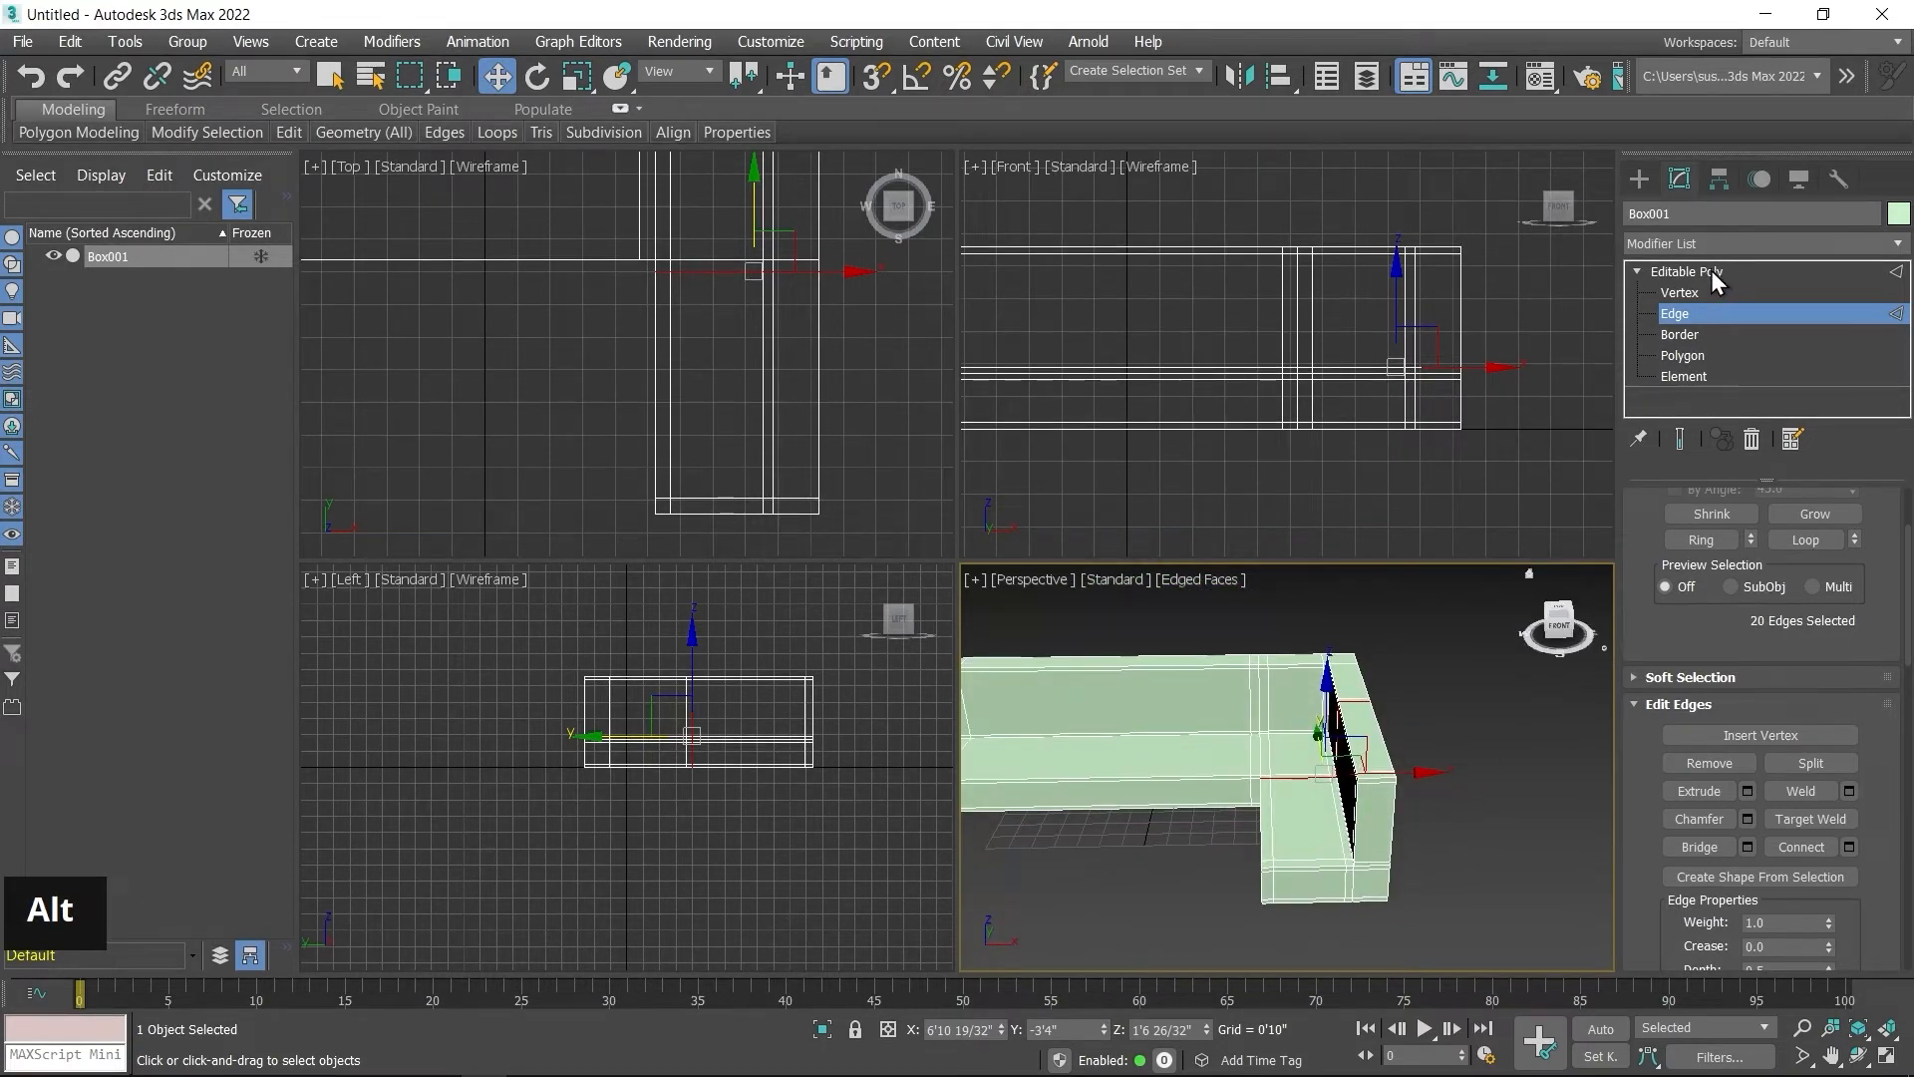
Step: Leave edge editing and apply an OpenSubdiv modifier to the whole sofa
{"action": "left_click", "coordinate": [1683, 273]}
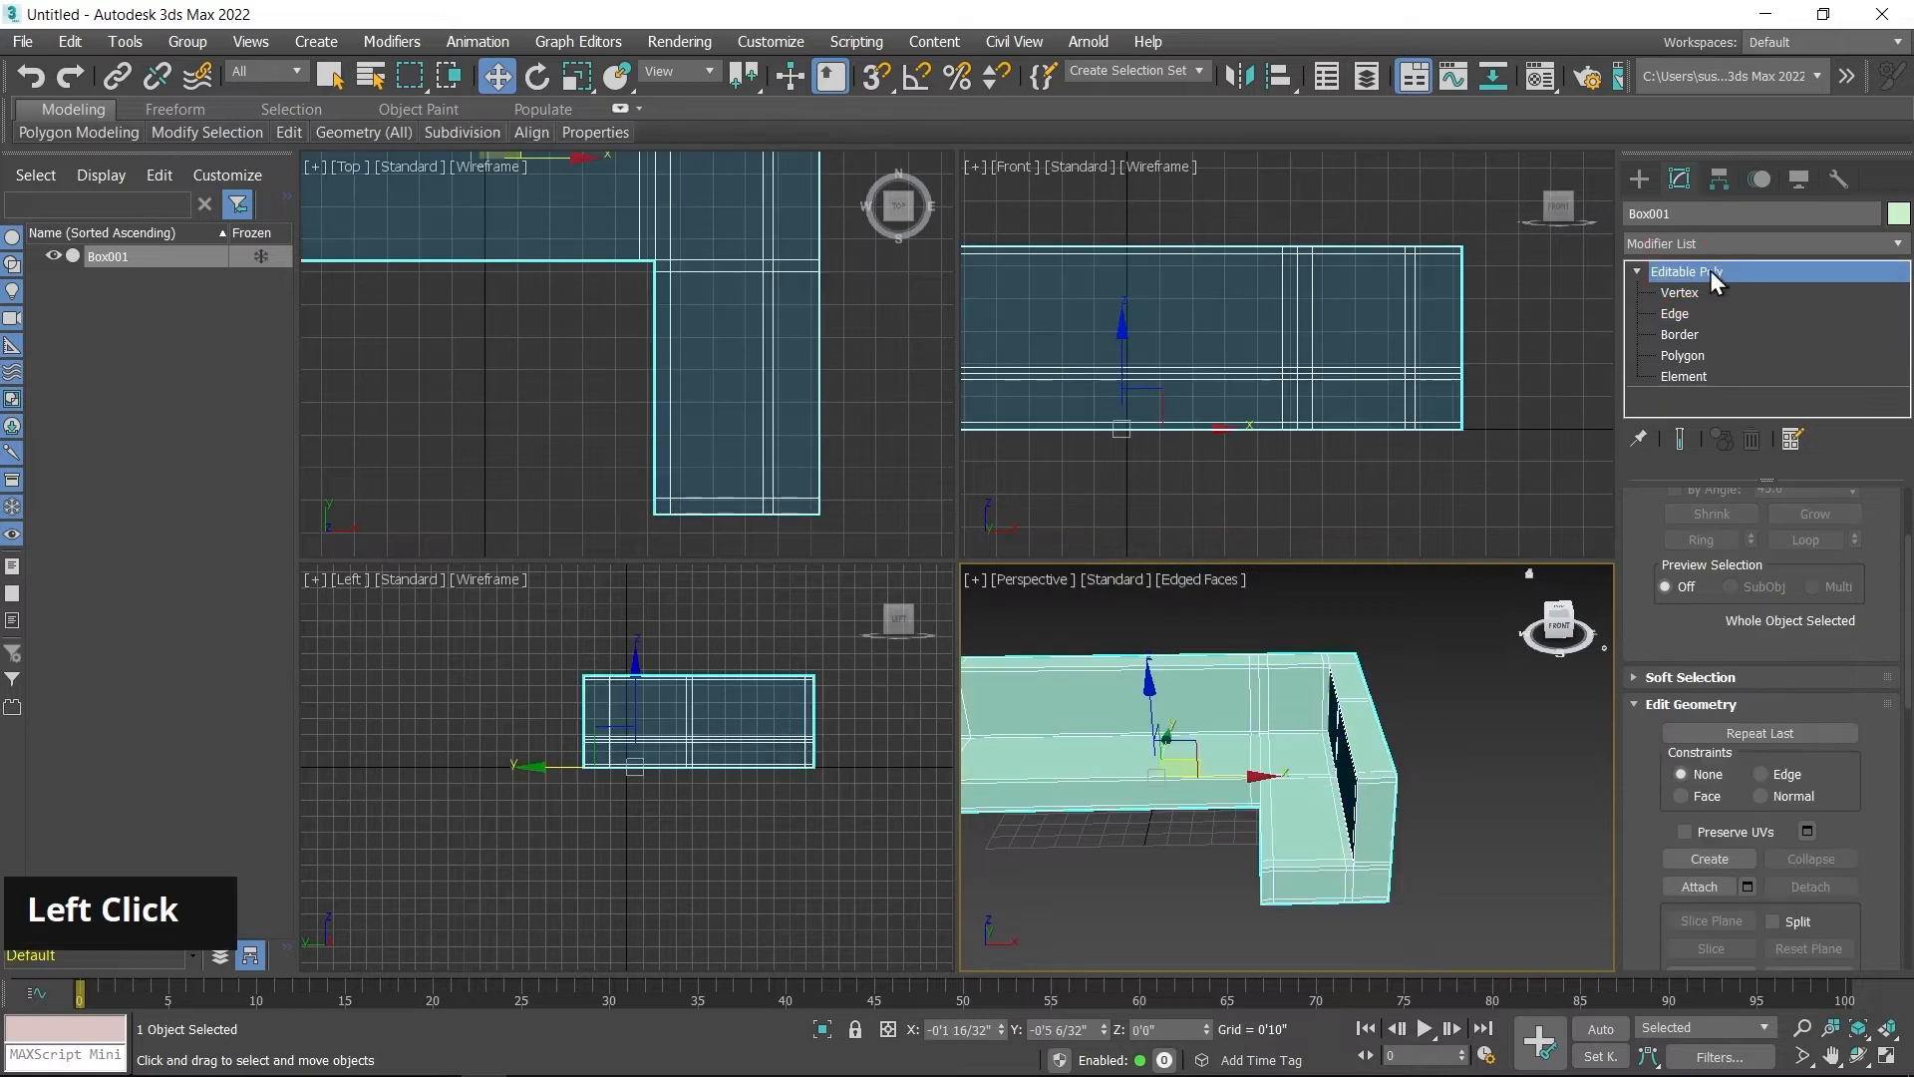
{"action": "left_click", "coordinate": [1722, 243]}
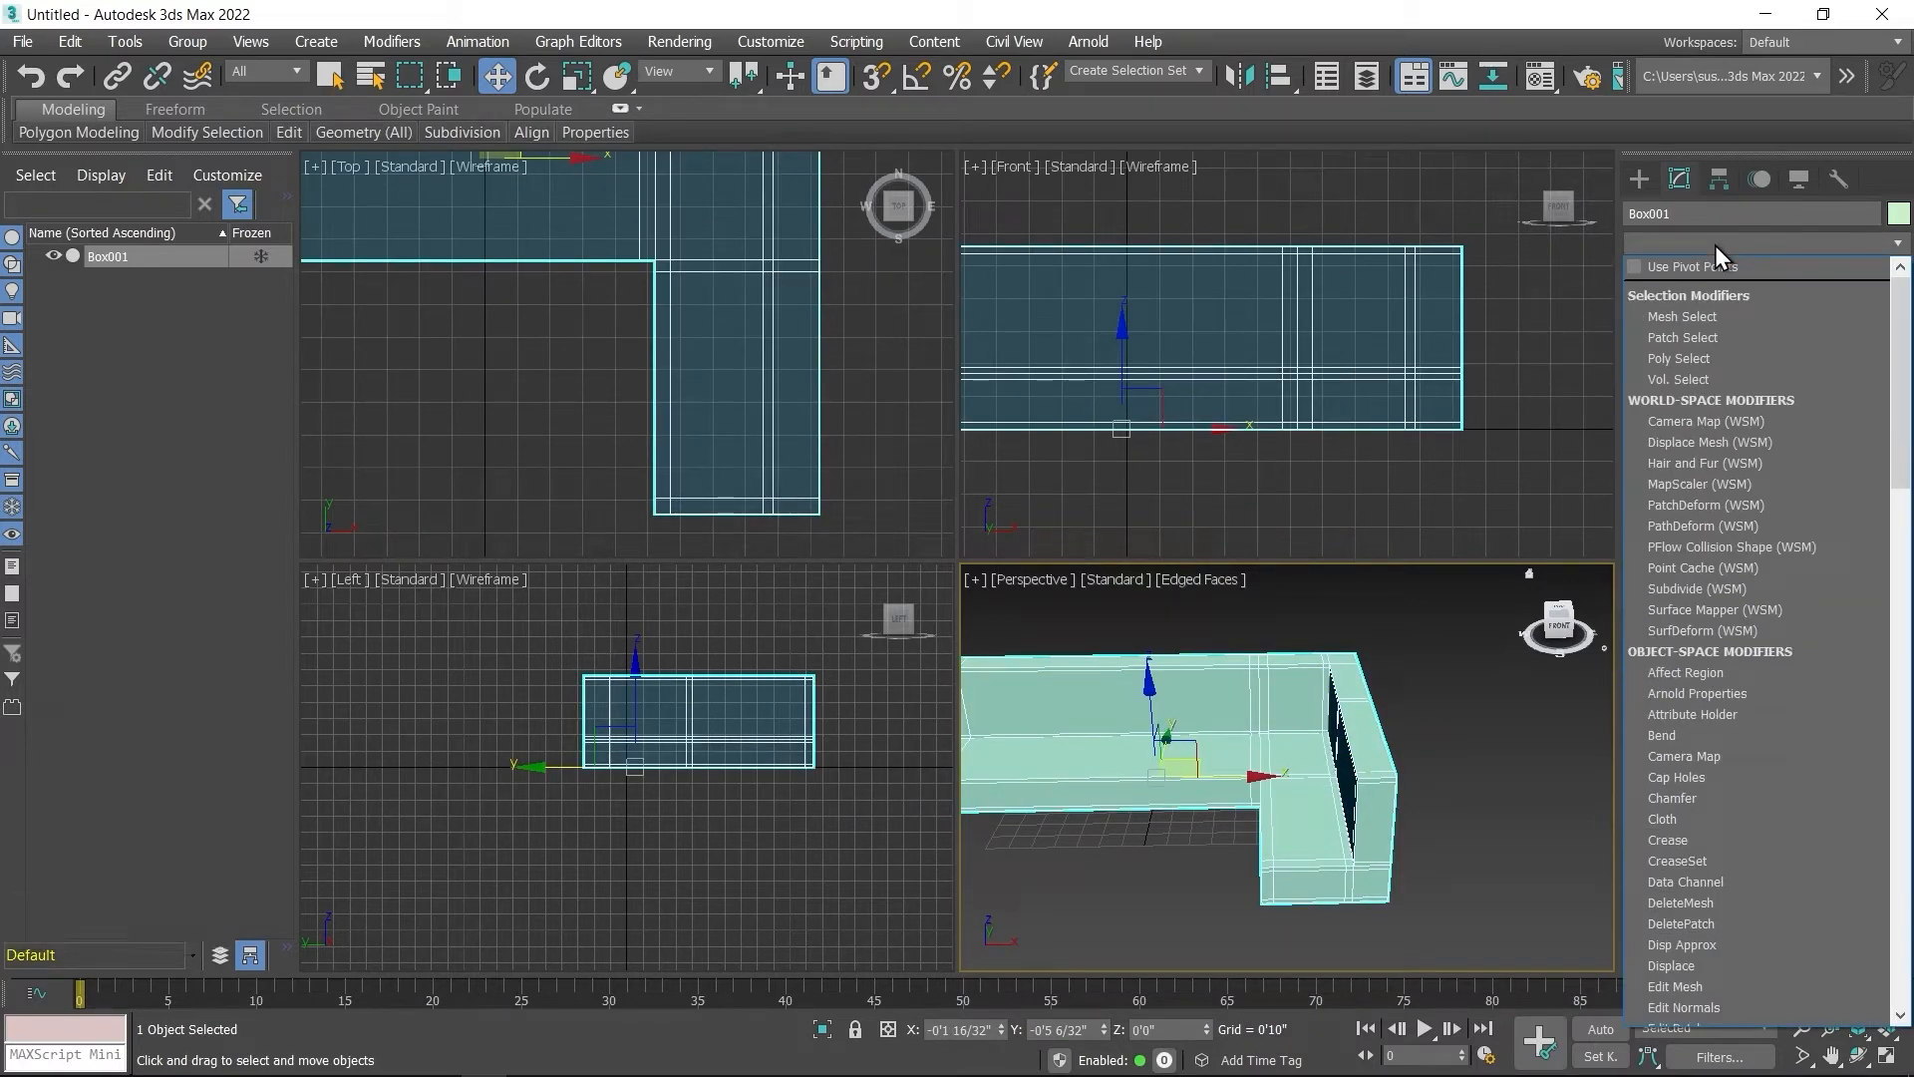
{"action": "type", "text": "op"}
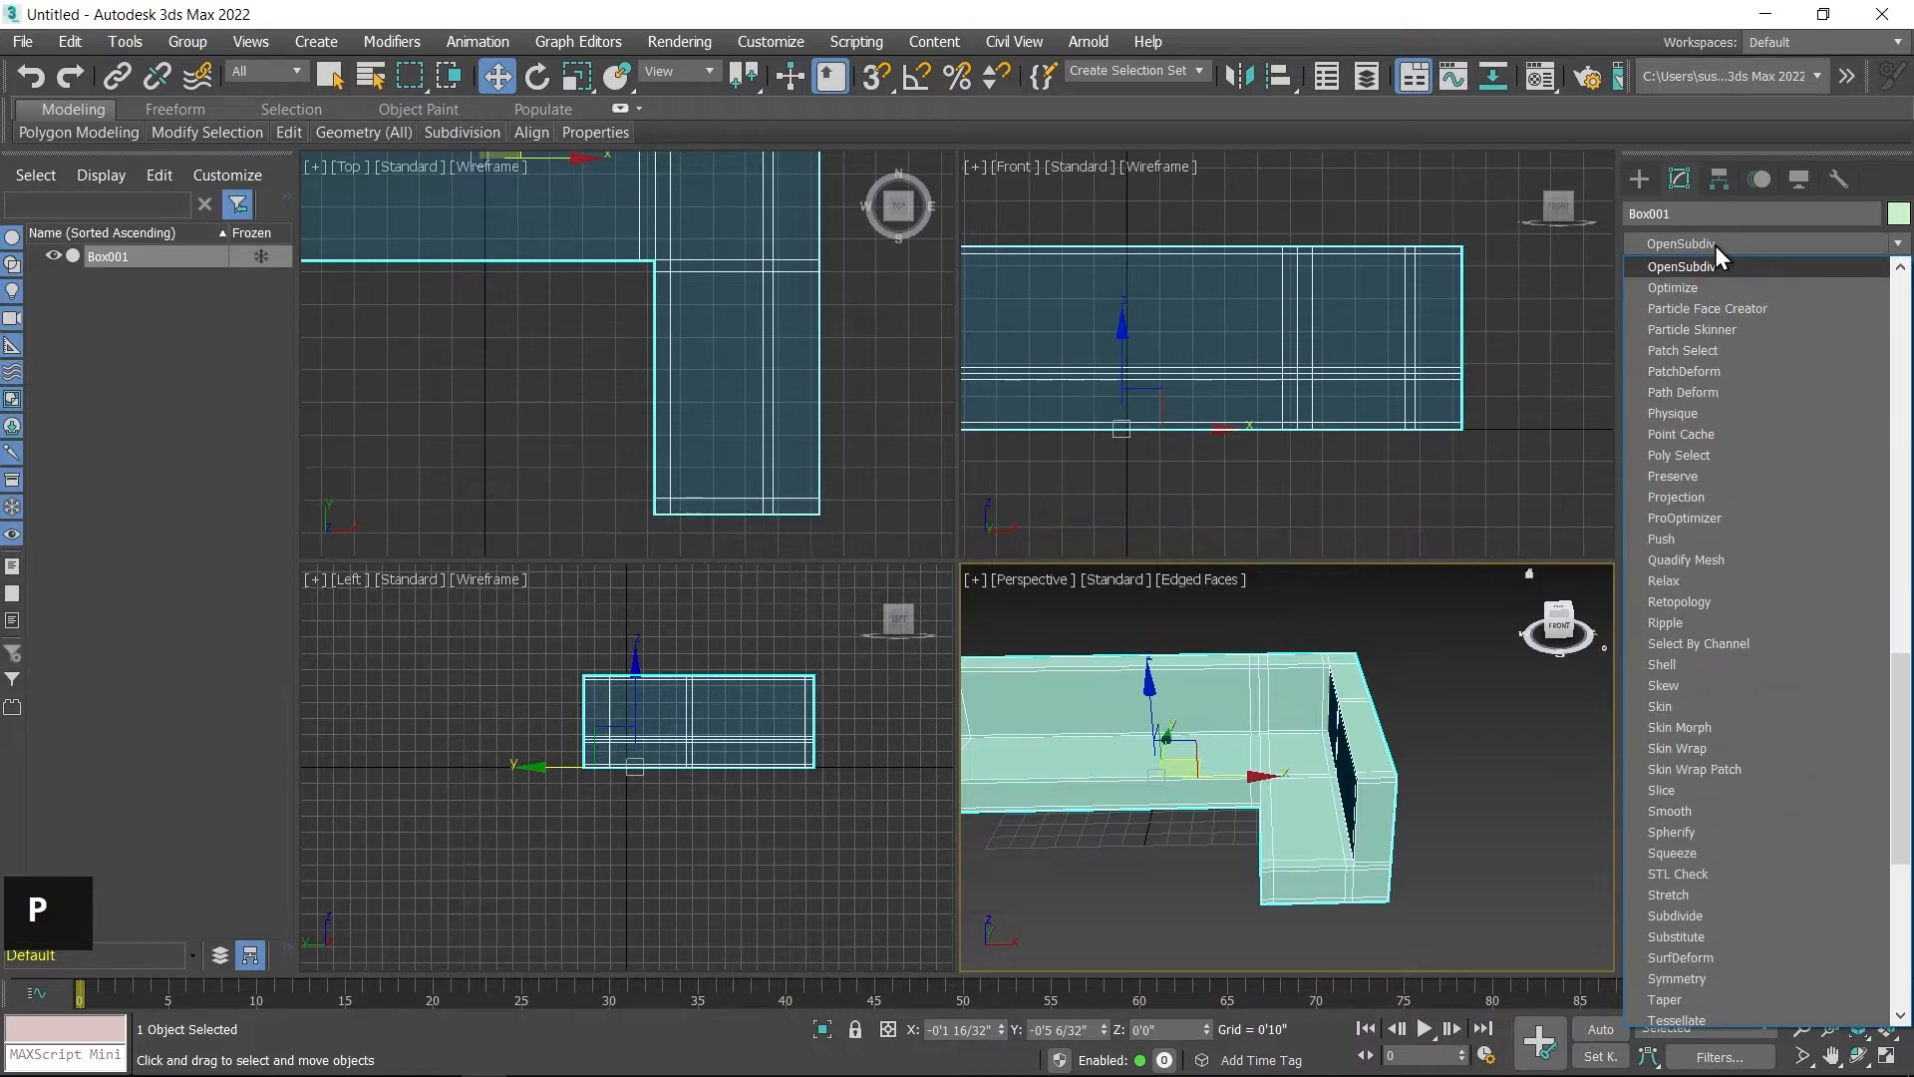
{"action": "left_click", "coordinate": [1711, 267]}
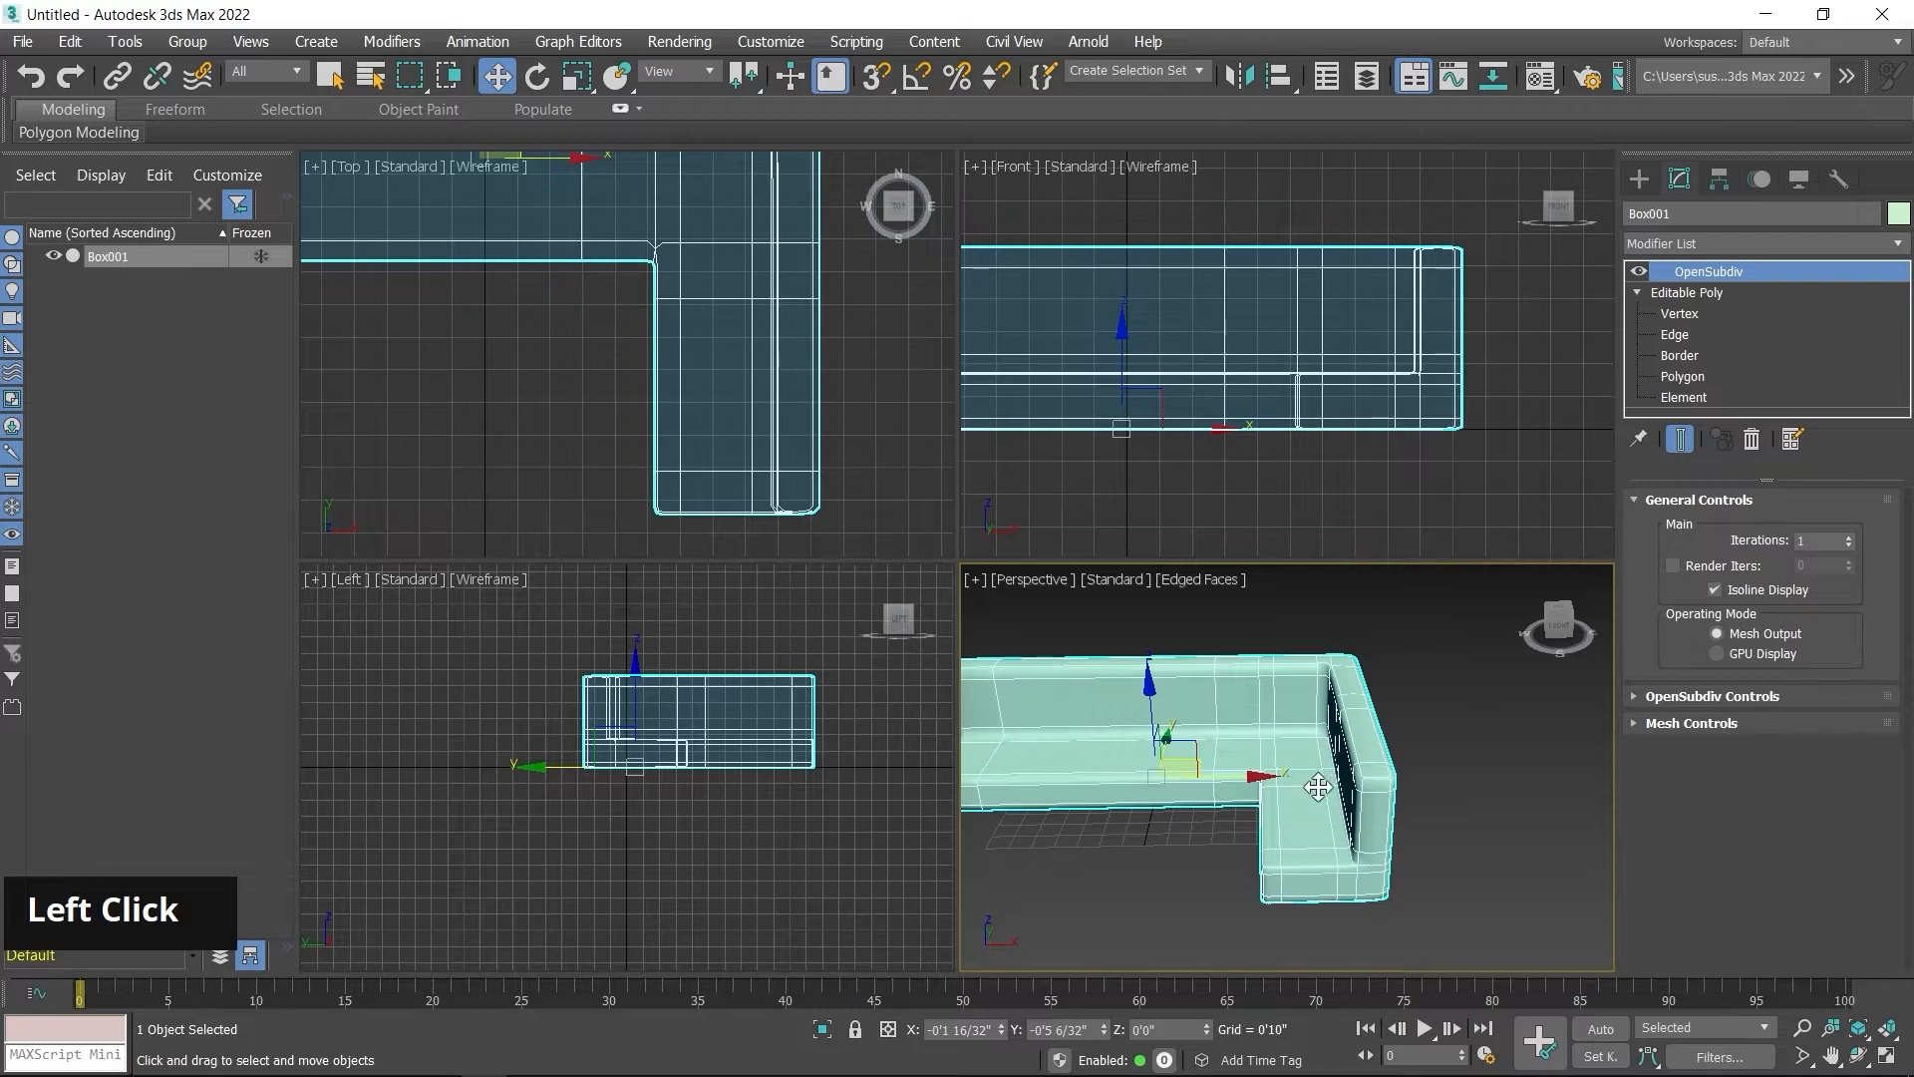
Step: Examine the corners at the long section's free end with OpenSubdiv smoothing shown and with it switched off
{"action": "middle_click_drag", "start_coordinate": [1303, 782], "coordinate": [1301, 841], "text": "alt"}
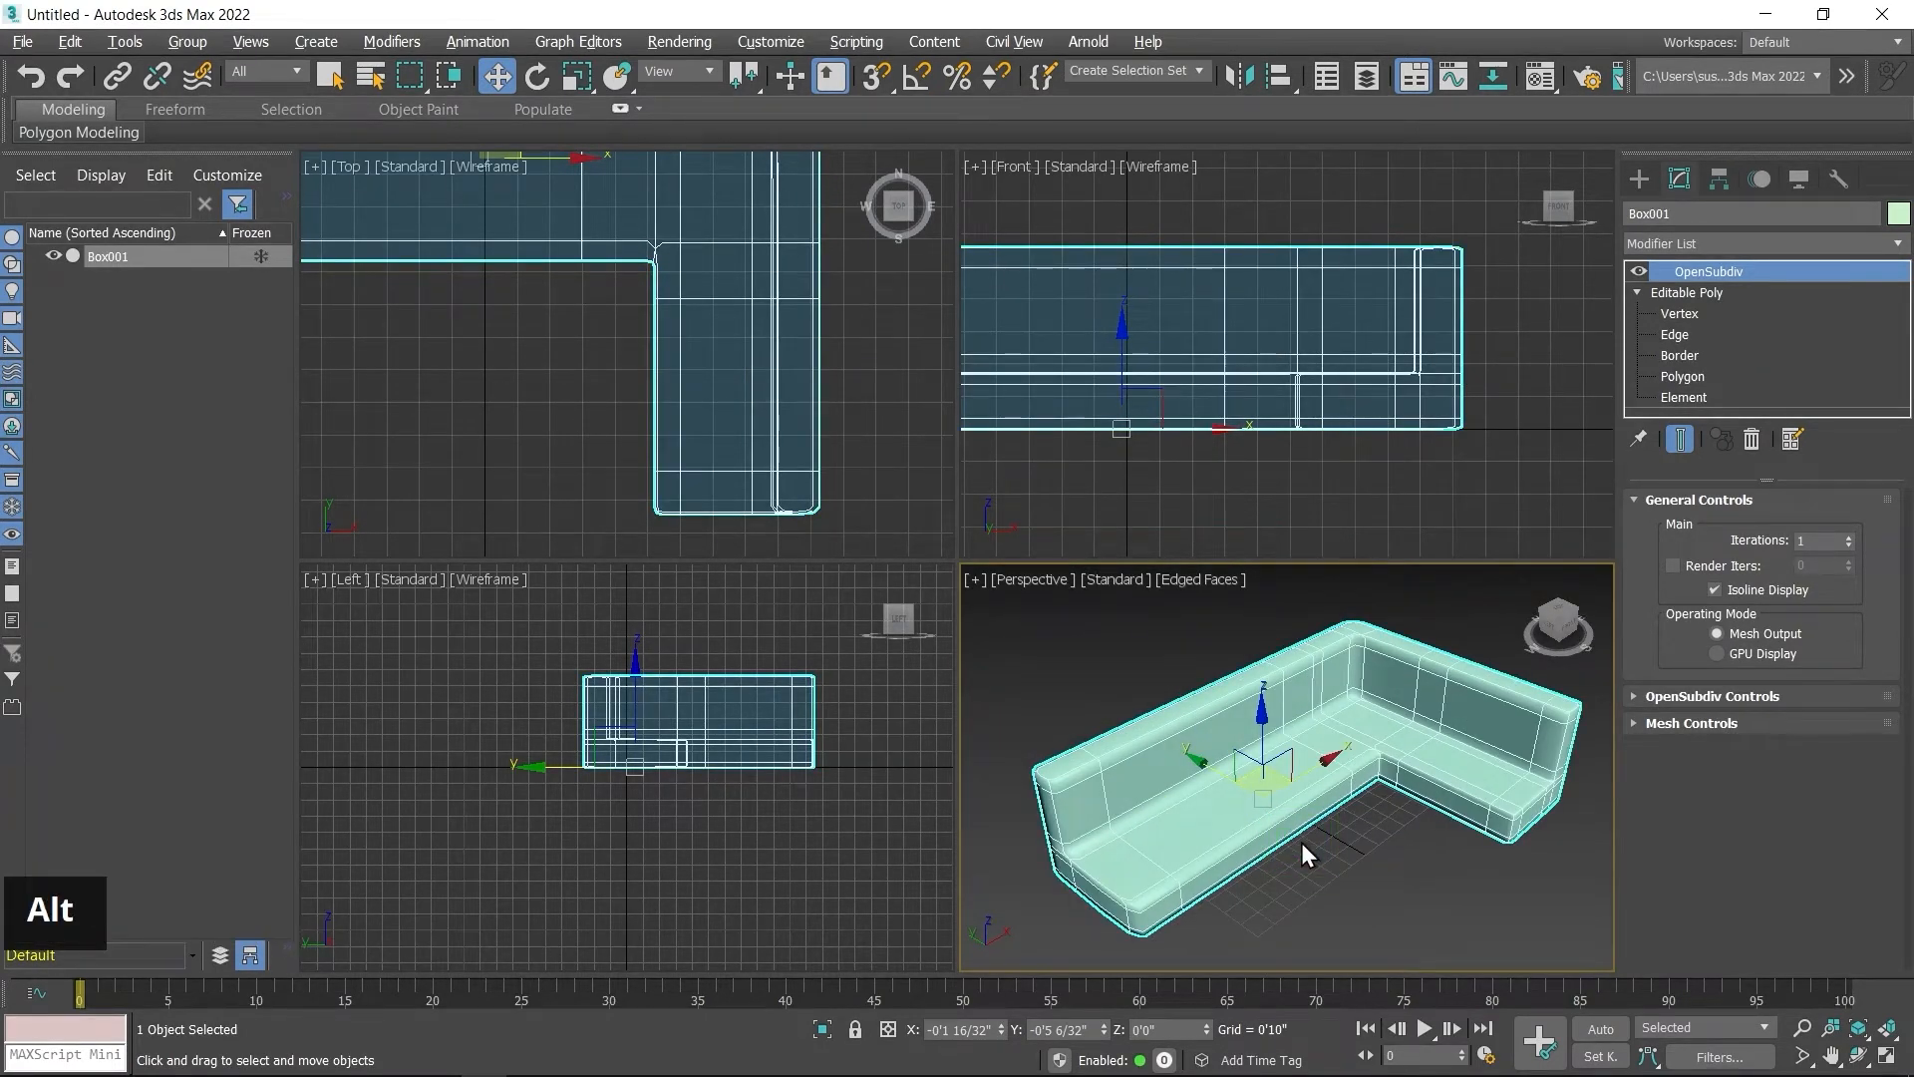
{"action": "key", "text": "alt+w"}
{"action": "middle_click_drag", "start_coordinate": [1252, 817], "coordinate": [977, 788], "text": "alt"}
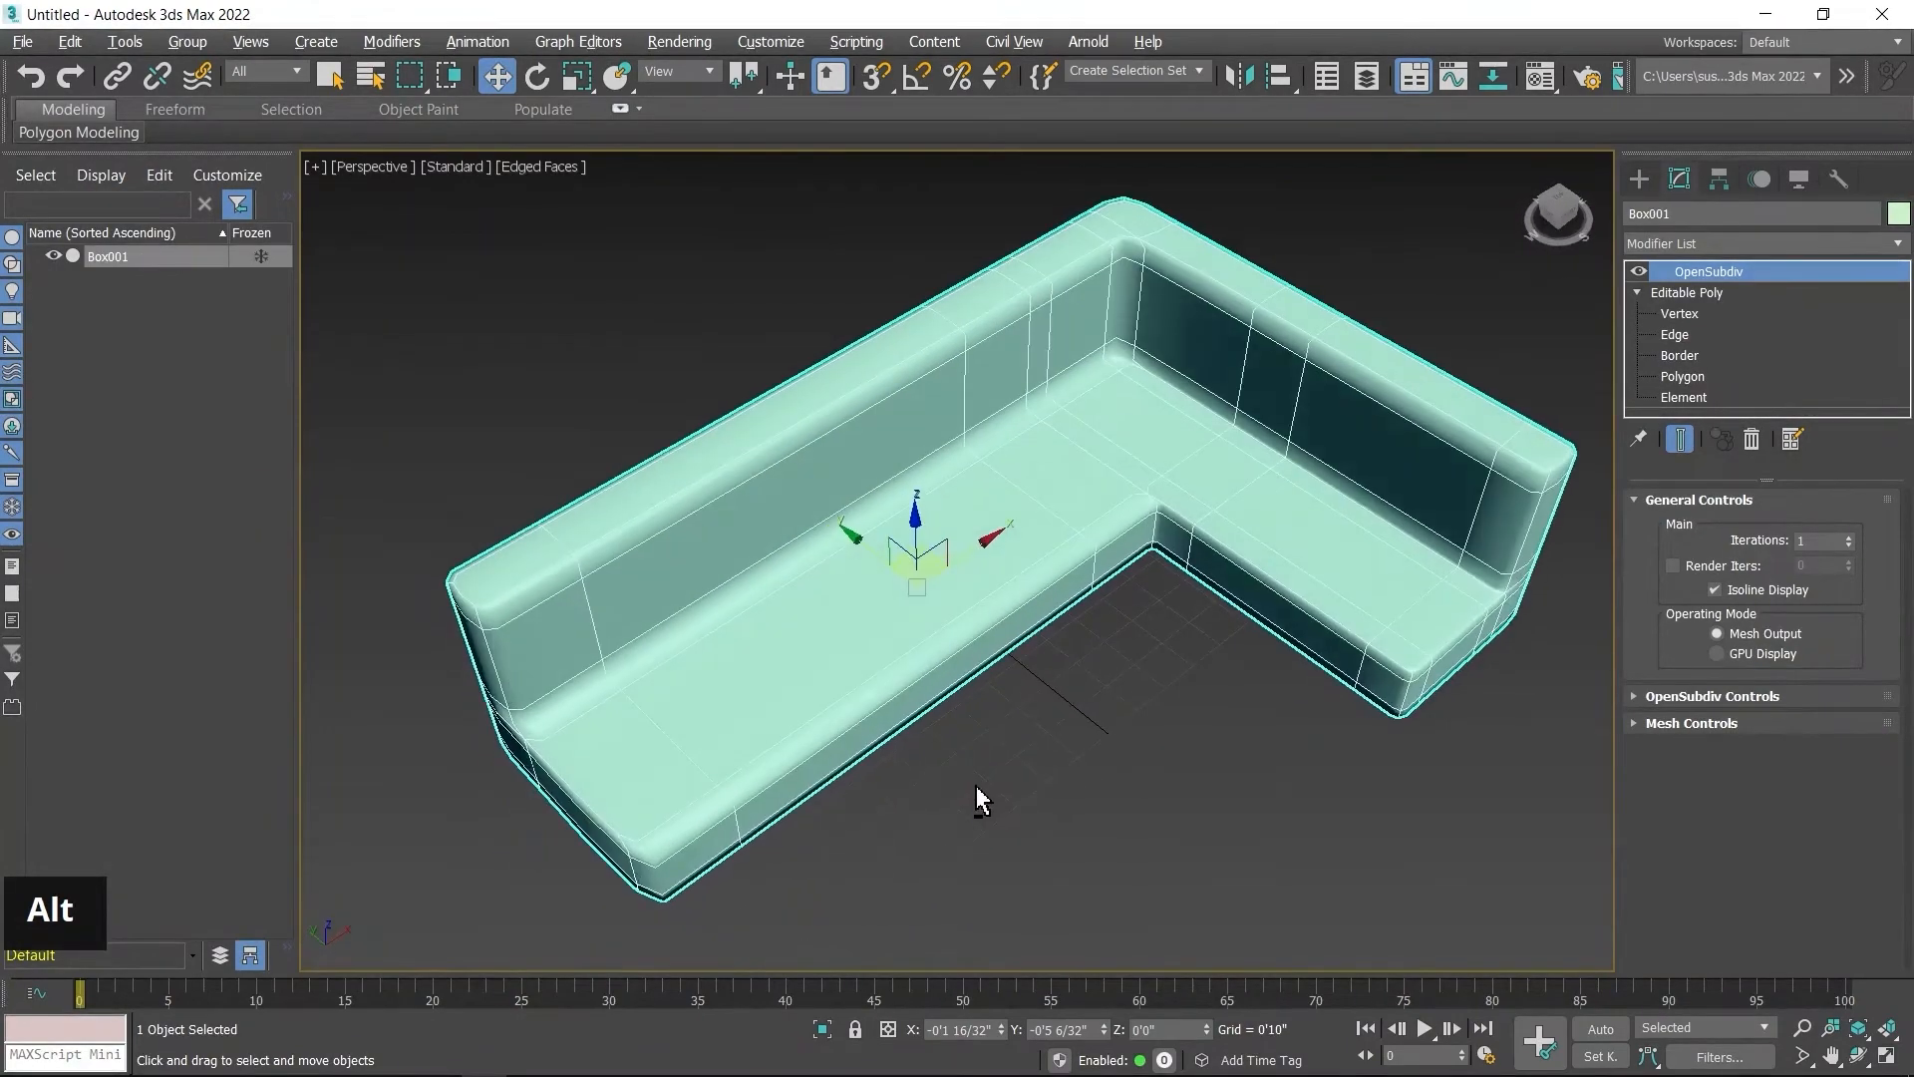
{"action": "middle_click", "coordinate": [781, 831]}
{"action": "scroll", "coordinate": [778, 819], "scroll_direction": "up", "scroll_amount": 5}
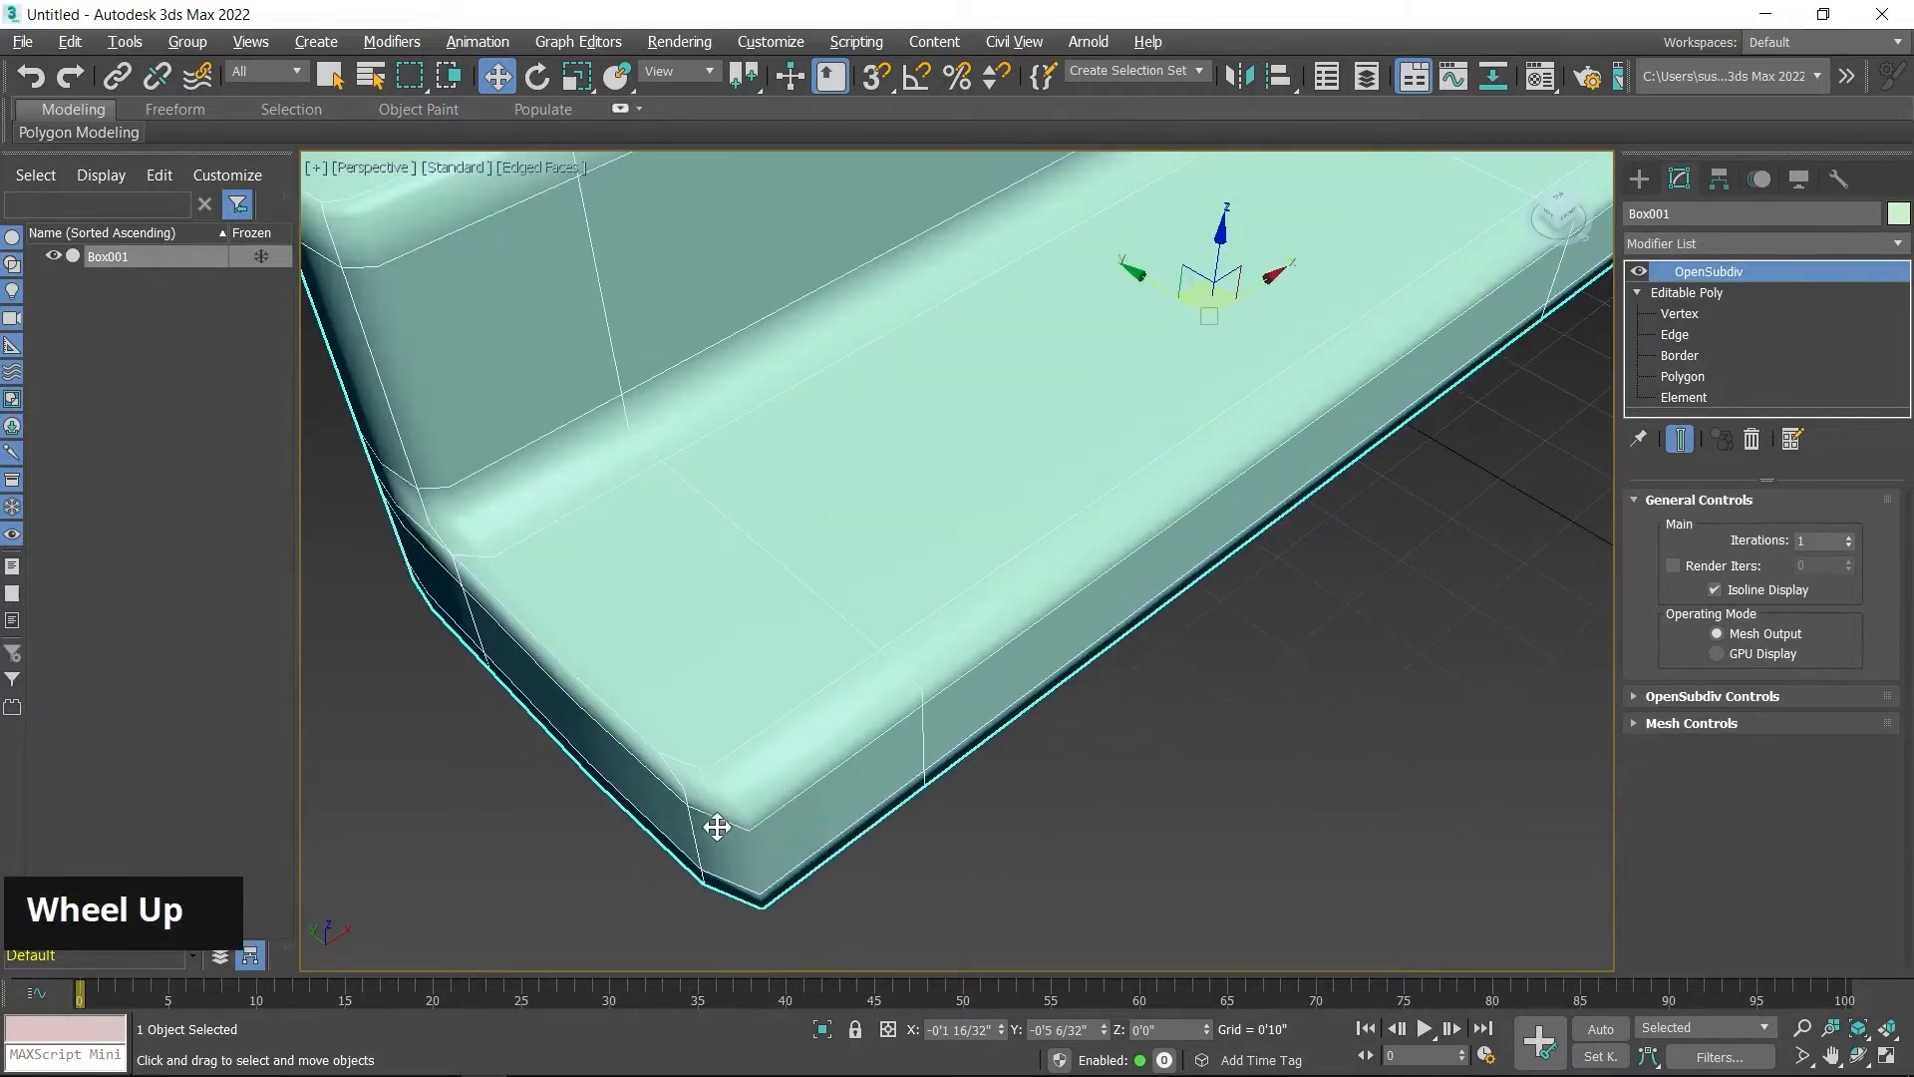
{"action": "left_click", "coordinate": [1639, 270]}
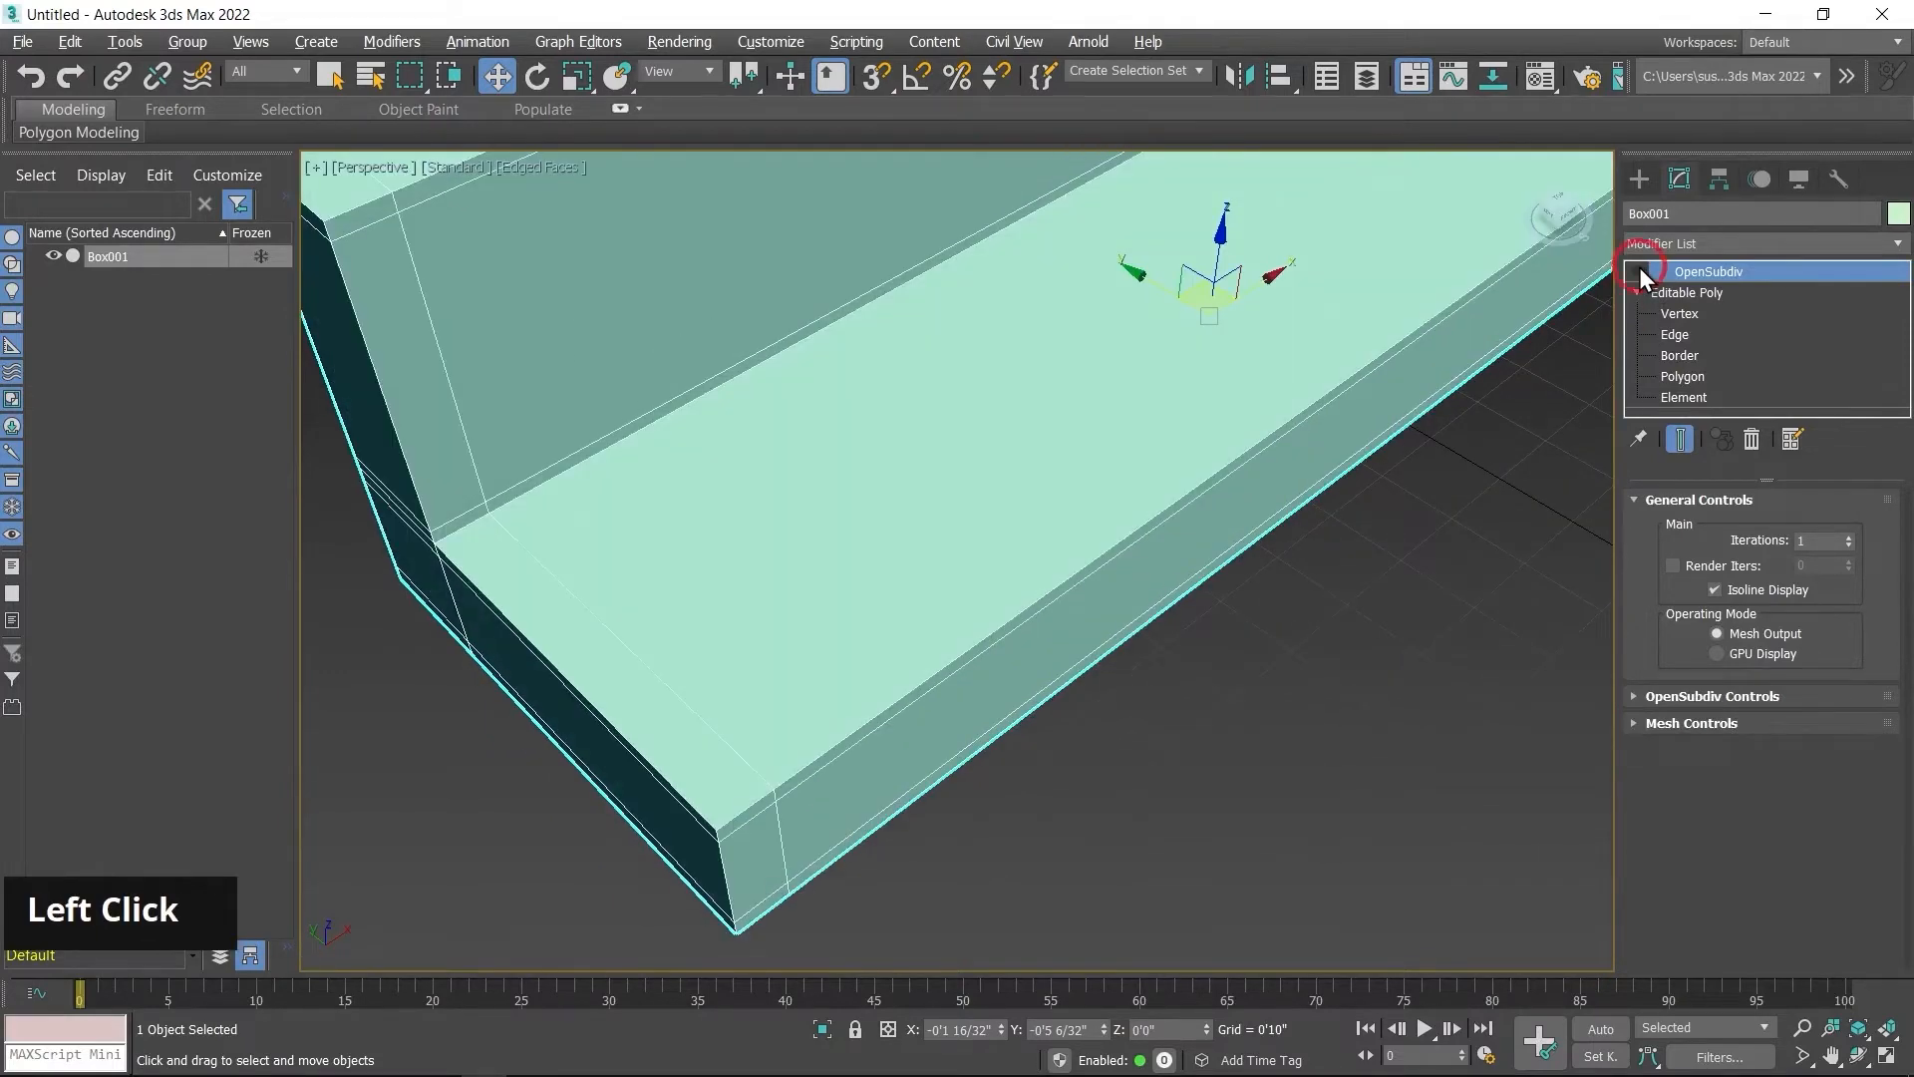
{"action": "middle_click_drag", "start_coordinate": [694, 906], "coordinate": [821, 842]}
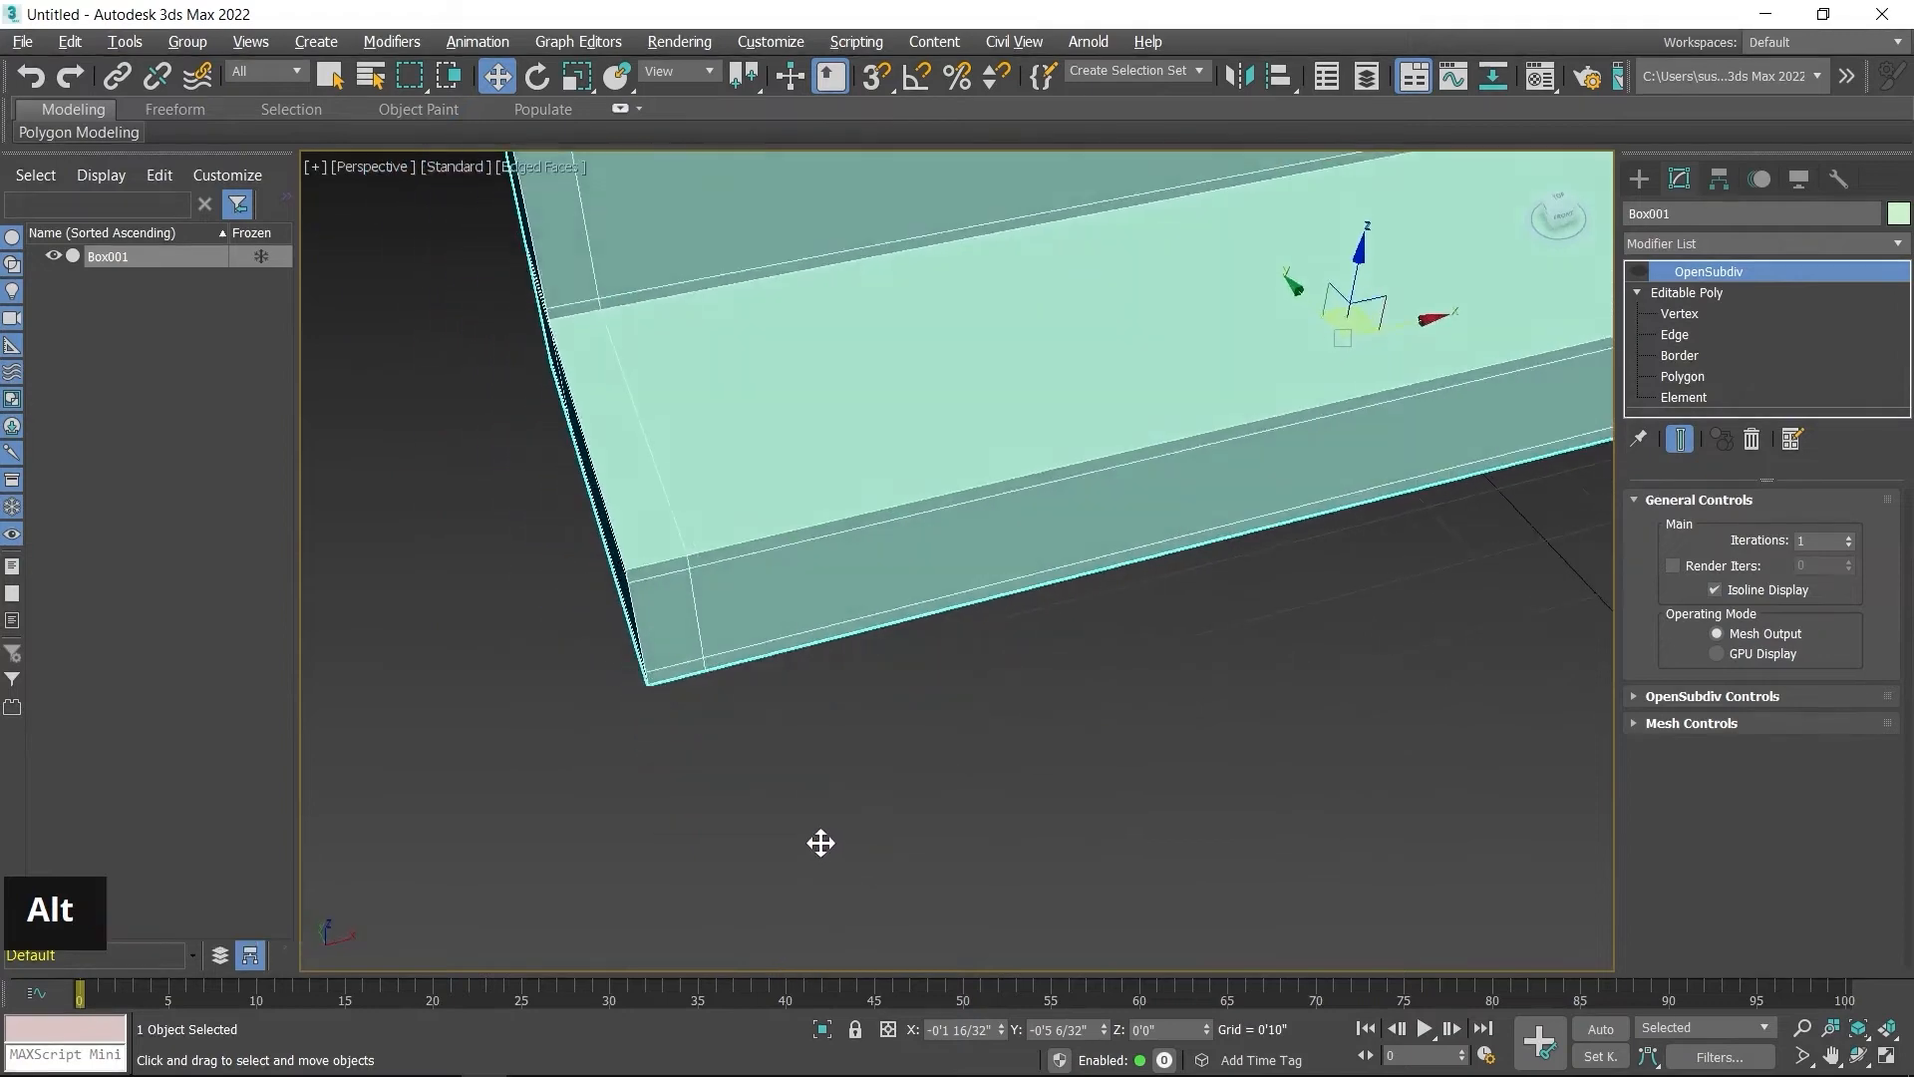
{"action": "scroll", "coordinate": [802, 731], "scroll_direction": "up", "scroll_amount": 3, "text": "alt"}
{"action": "middle_click_drag", "start_coordinate": [802, 730], "coordinate": [863, 806]}
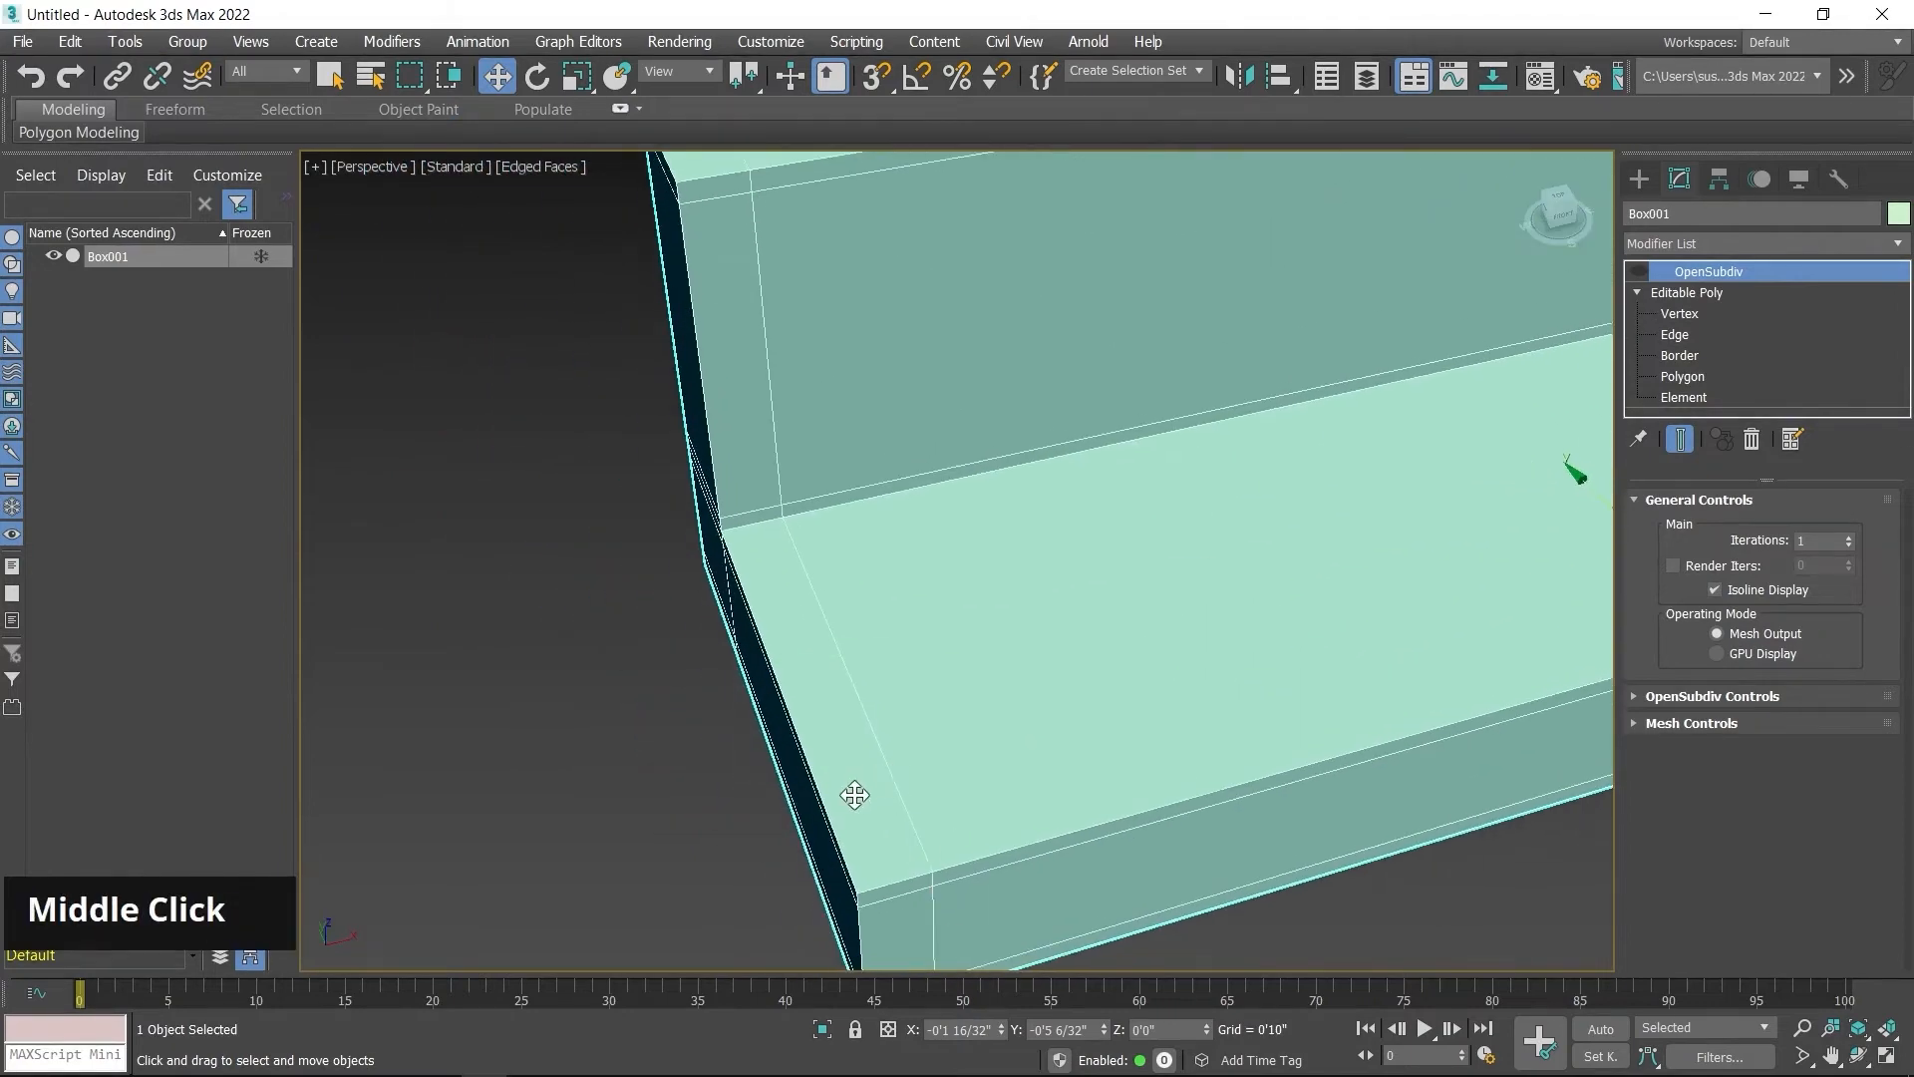
{"action": "middle_click_drag", "start_coordinate": [843, 815], "coordinate": [910, 748], "text": "alt"}
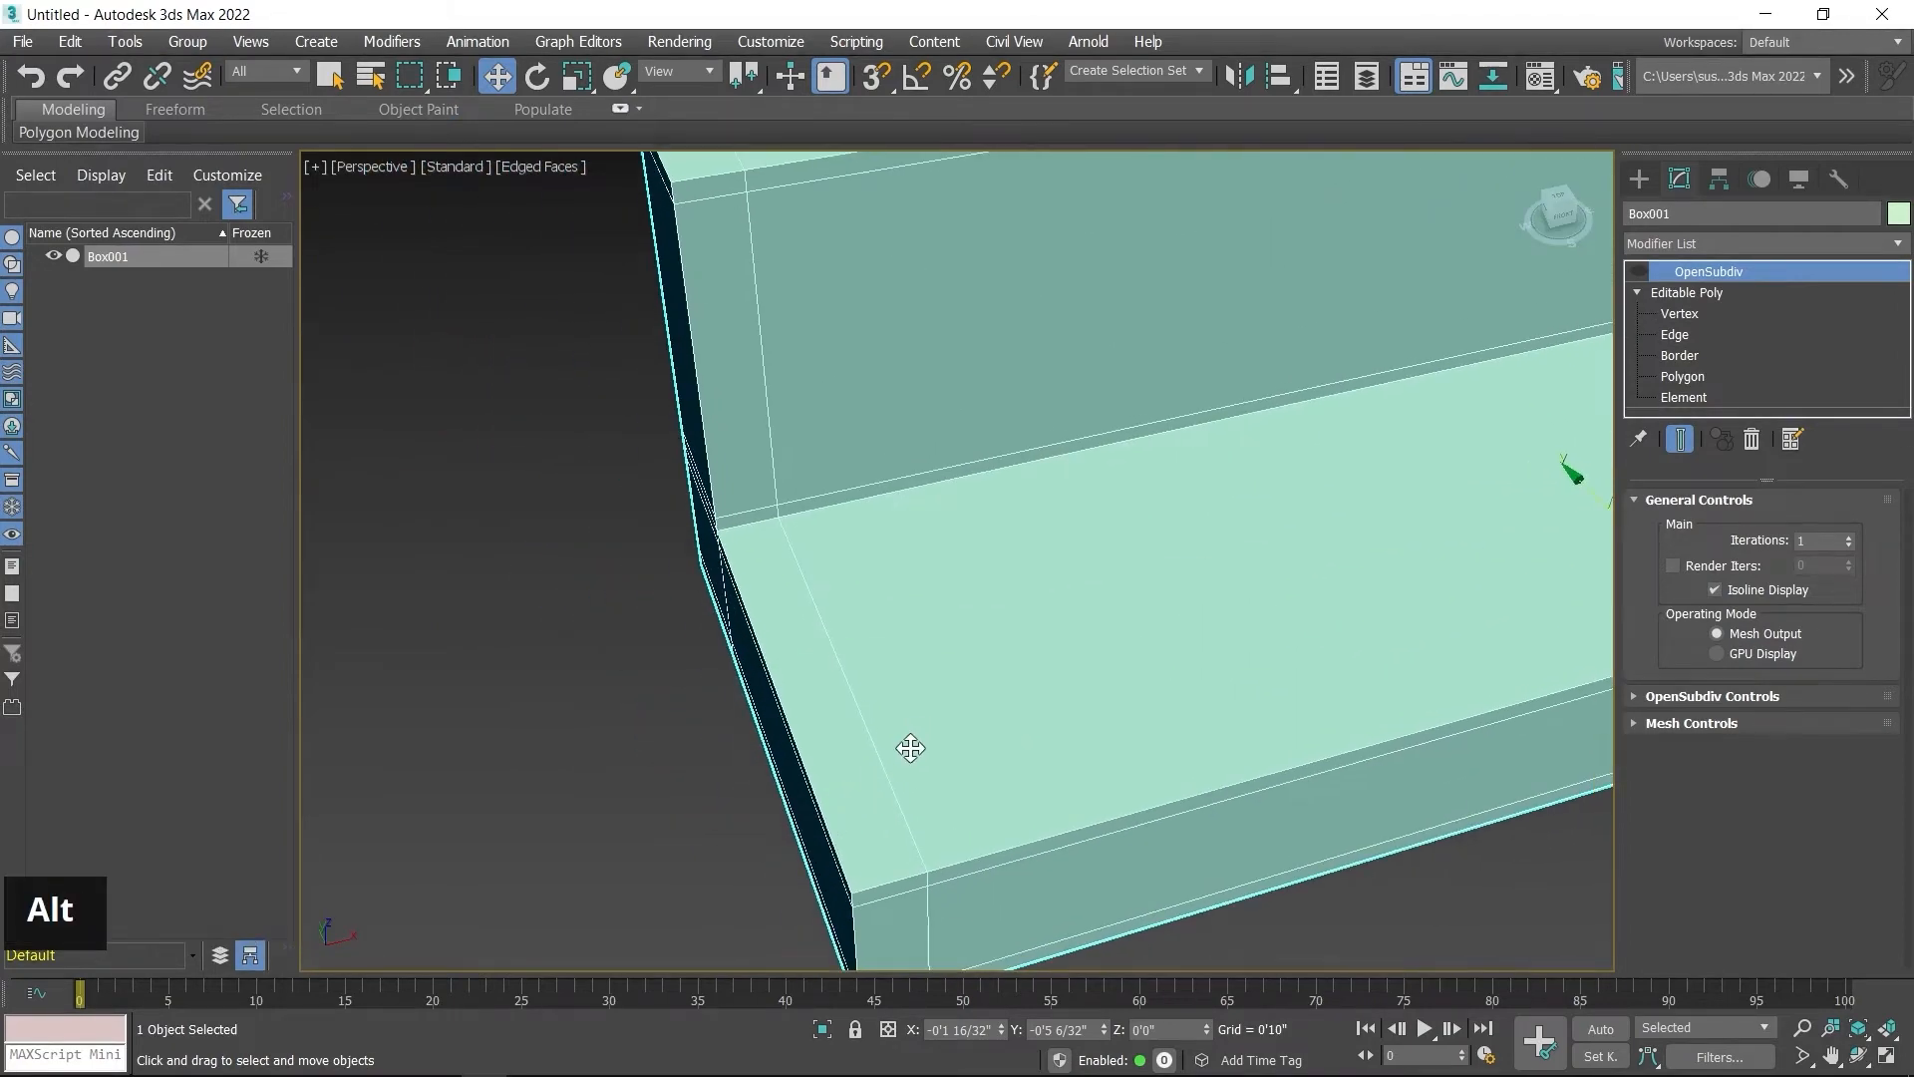
Step: Move the crosswise edge loop near the long section's free end closer to that end, to about X -8'5 30/32"
{"action": "key", "text": "alt+w"}
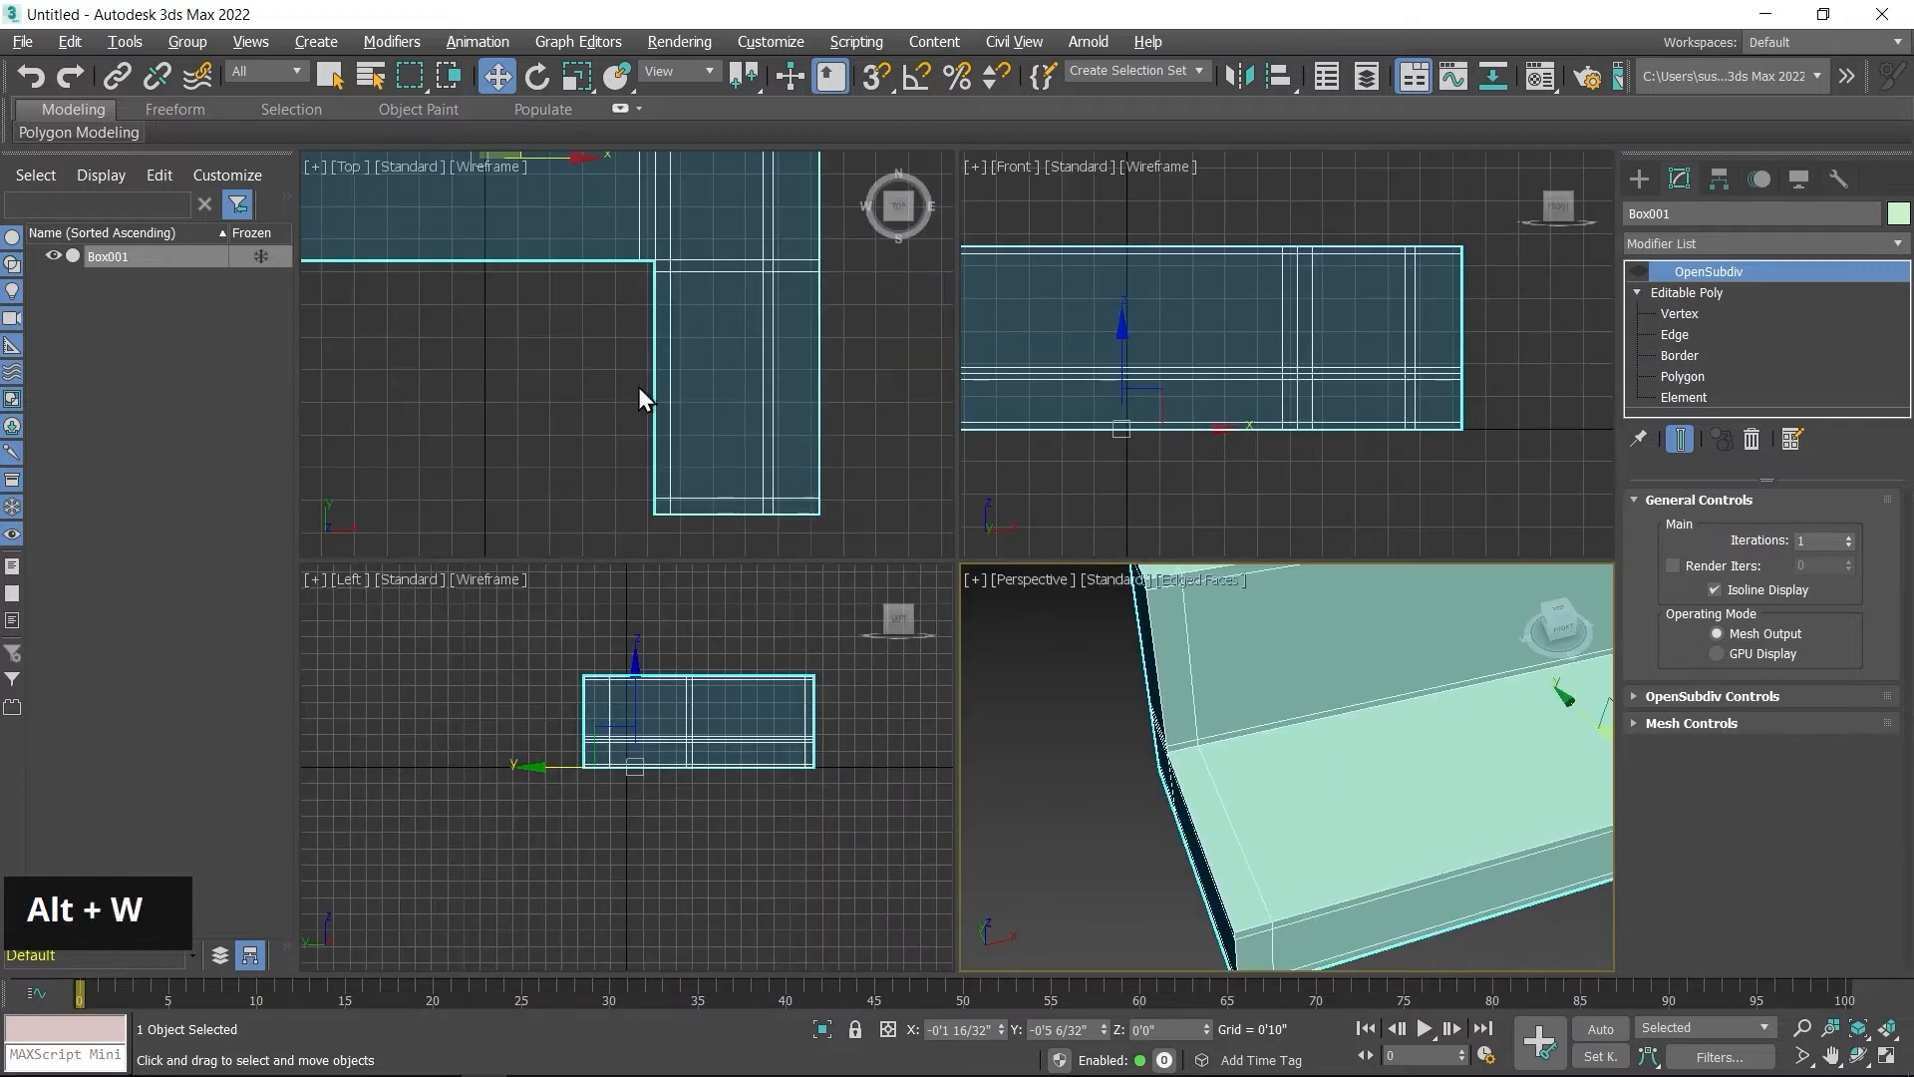
{"action": "middle_click_drag", "start_coordinate": [638, 387], "coordinate": [678, 523]}
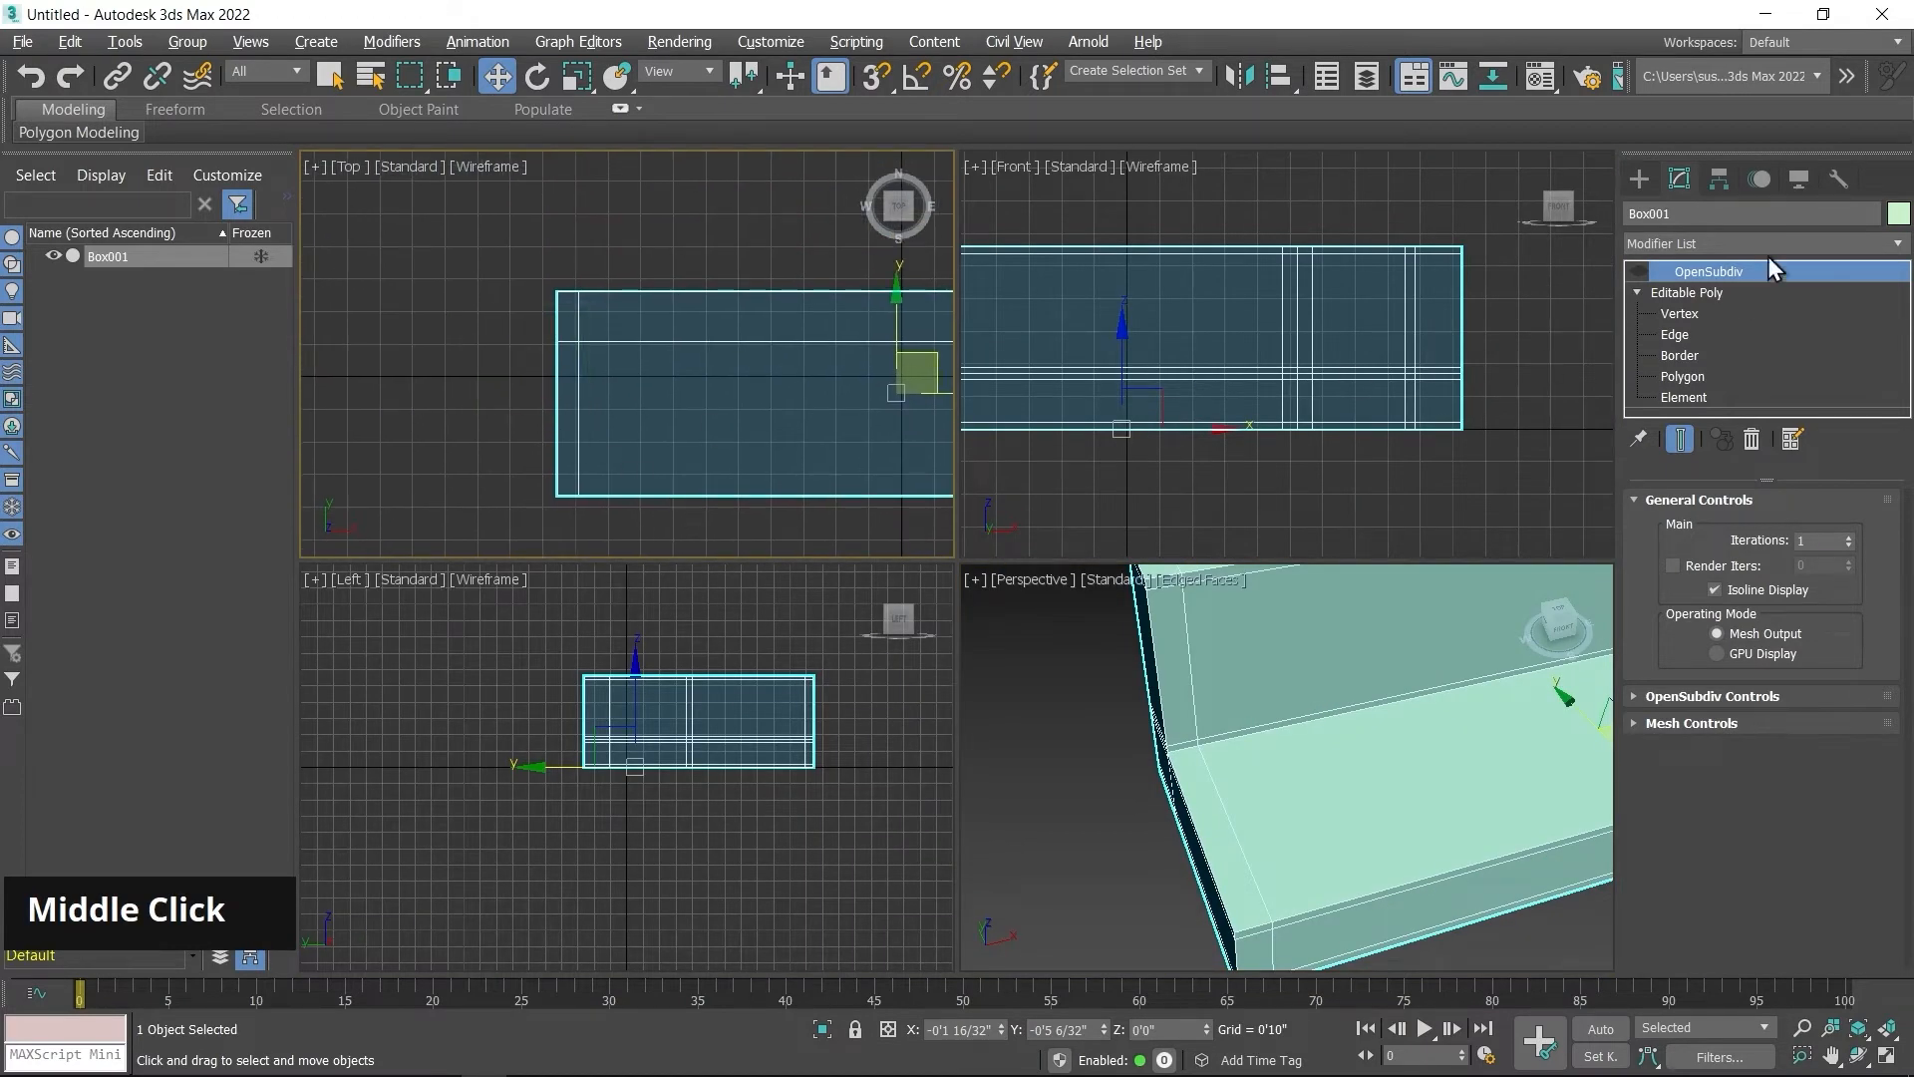
{"action": "left_click", "coordinate": [1679, 335]}
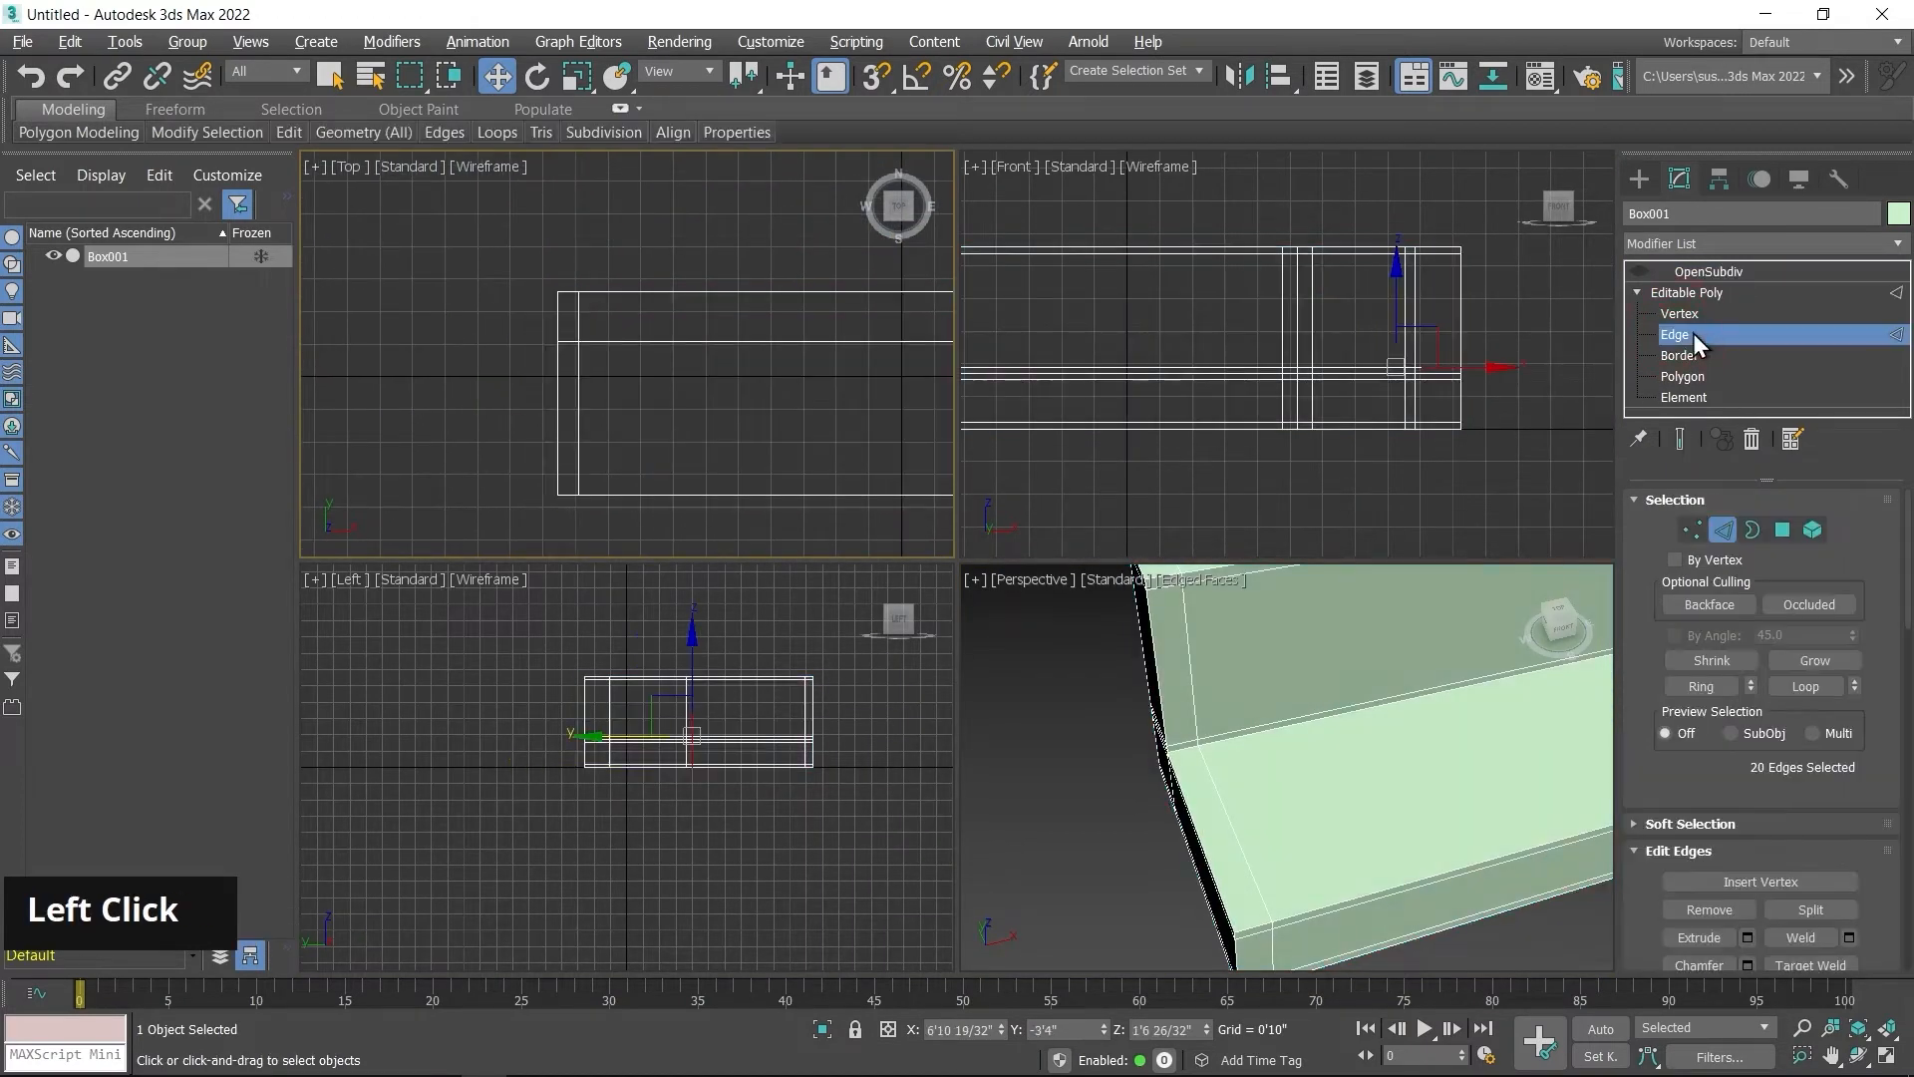
{"action": "double_click", "coordinate": [583, 423]}
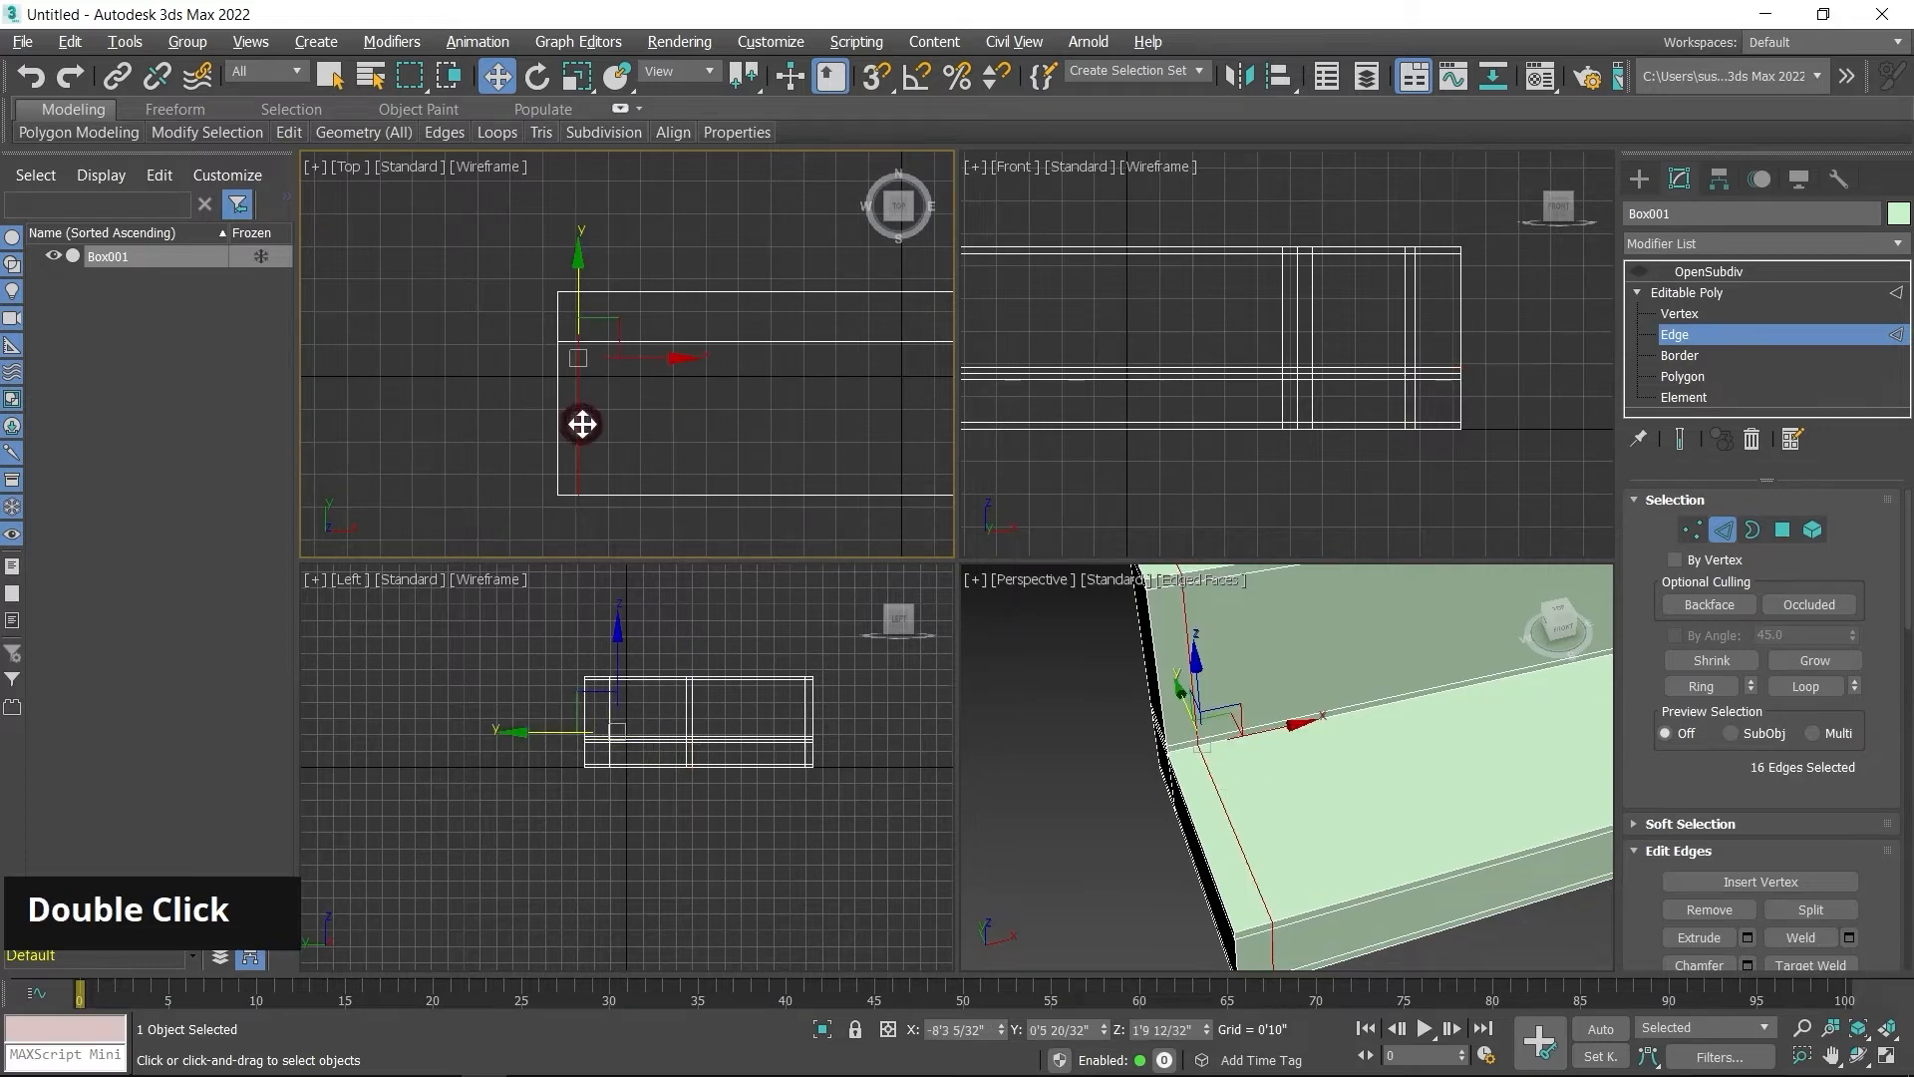
{"action": "scroll", "coordinate": [598, 410], "scroll_direction": "up", "scroll_amount": 2}
{"action": "scroll", "coordinate": [671, 312], "scroll_direction": "up", "scroll_amount": 2}
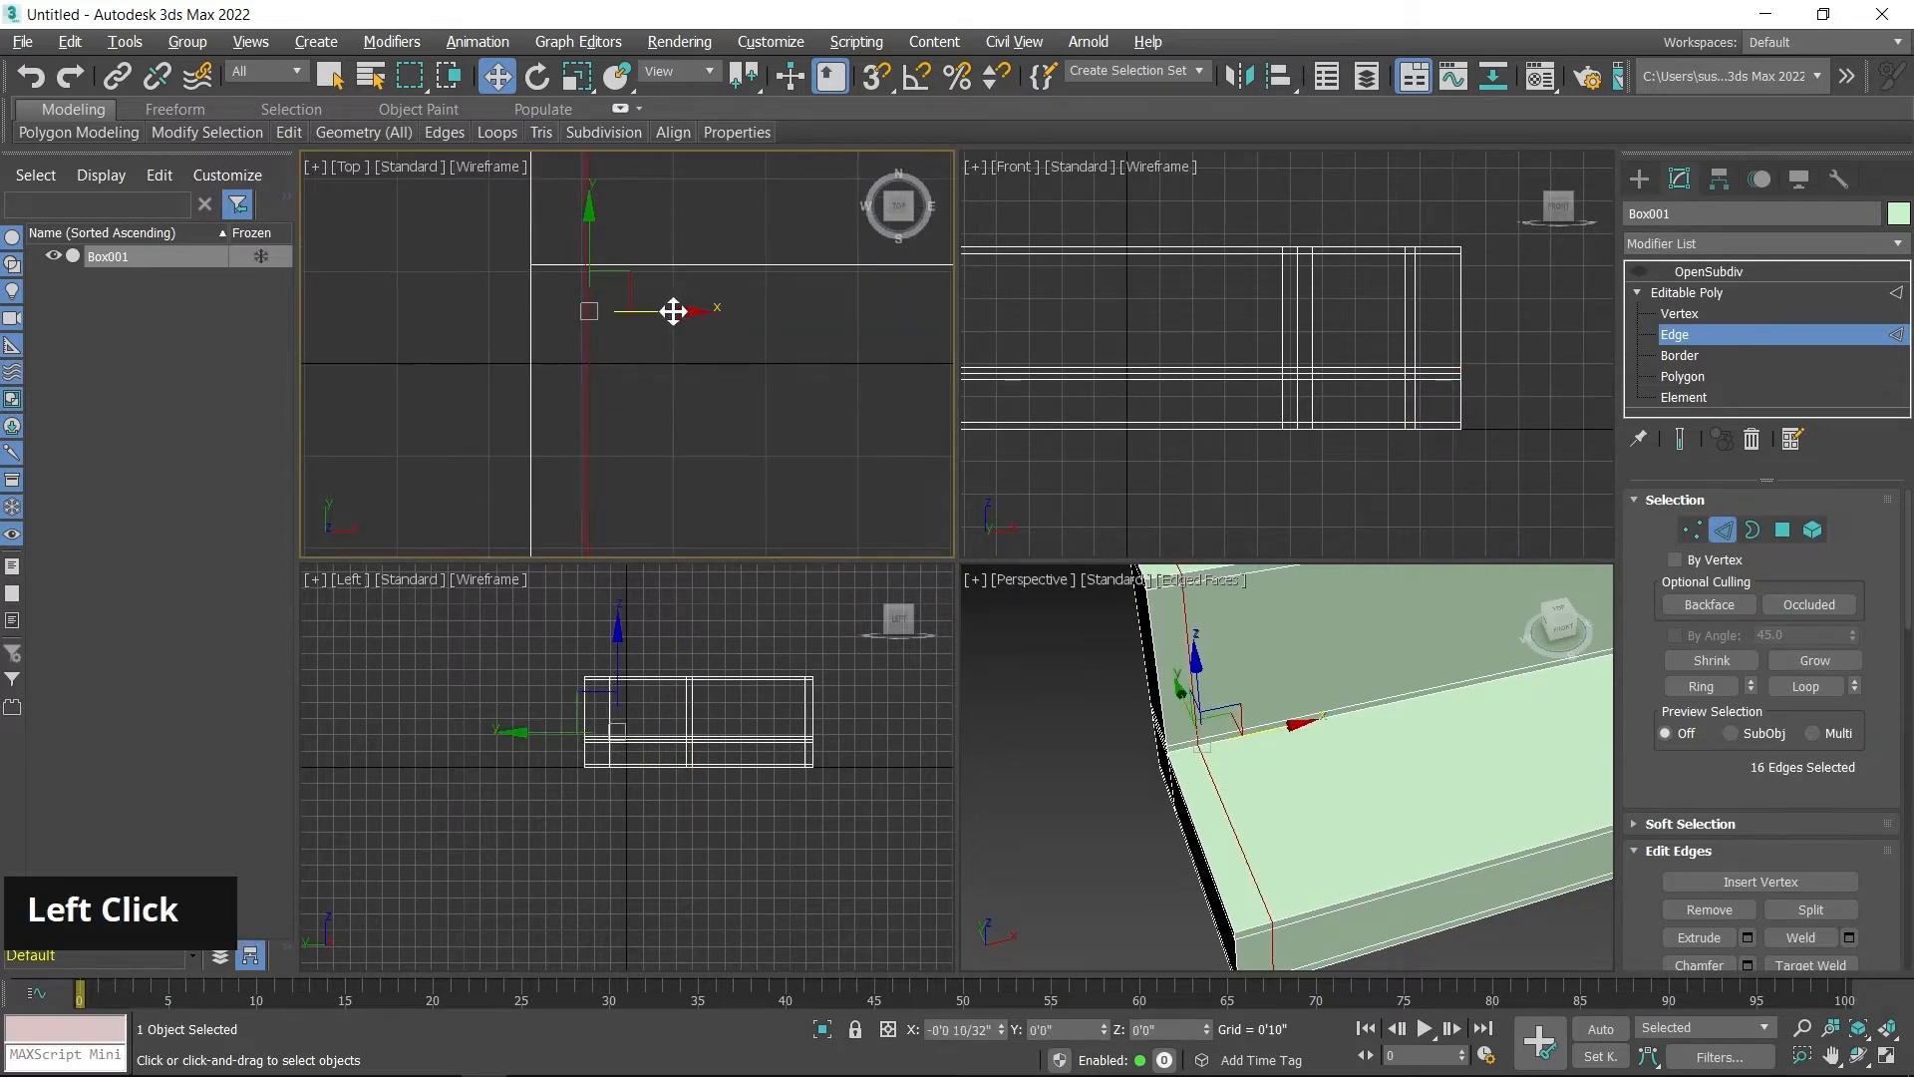
{"action": "left_click_drag", "start_coordinate": [677, 311], "coordinate": [649, 312]}
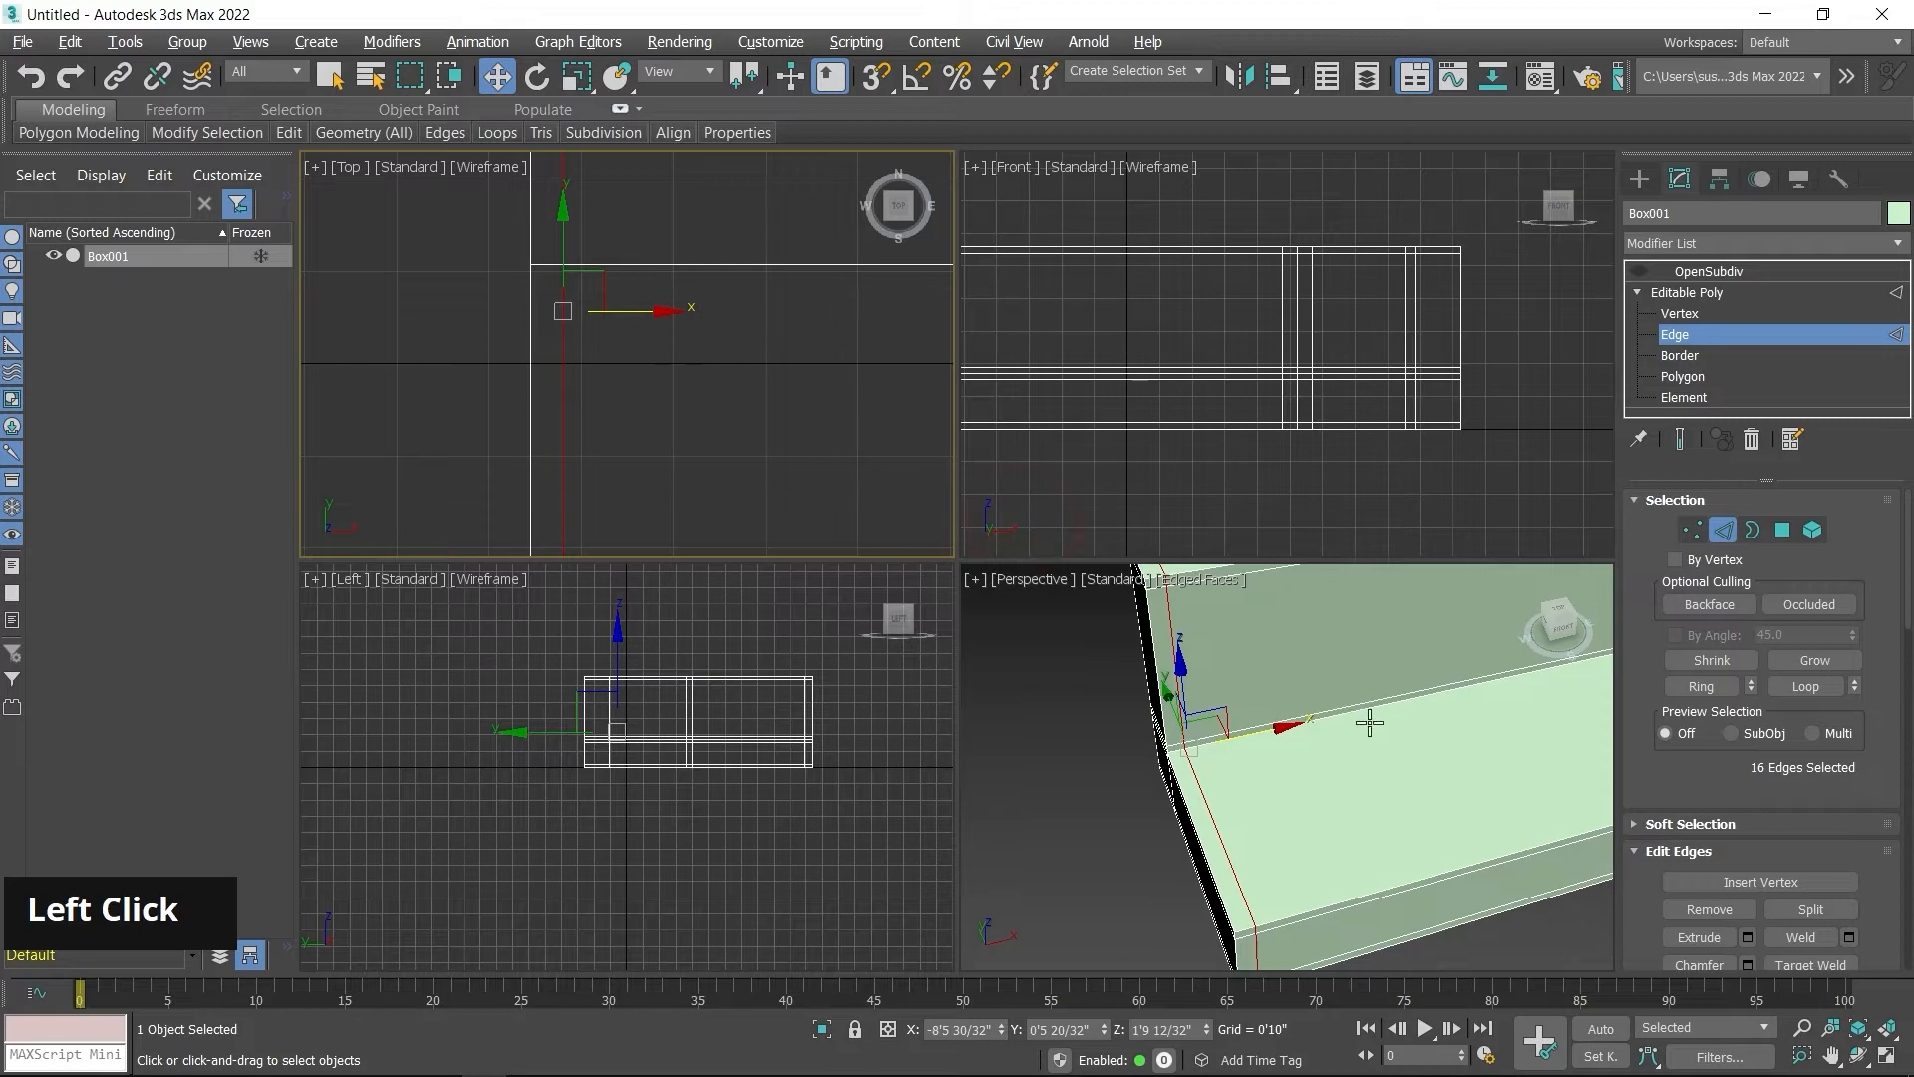
Step: Turn on OpenSubdiv to check the backrest and seat corners at the long section's free end, and switch it off again
{"action": "middle_click_drag", "start_coordinate": [1370, 723], "coordinate": [1290, 768]}
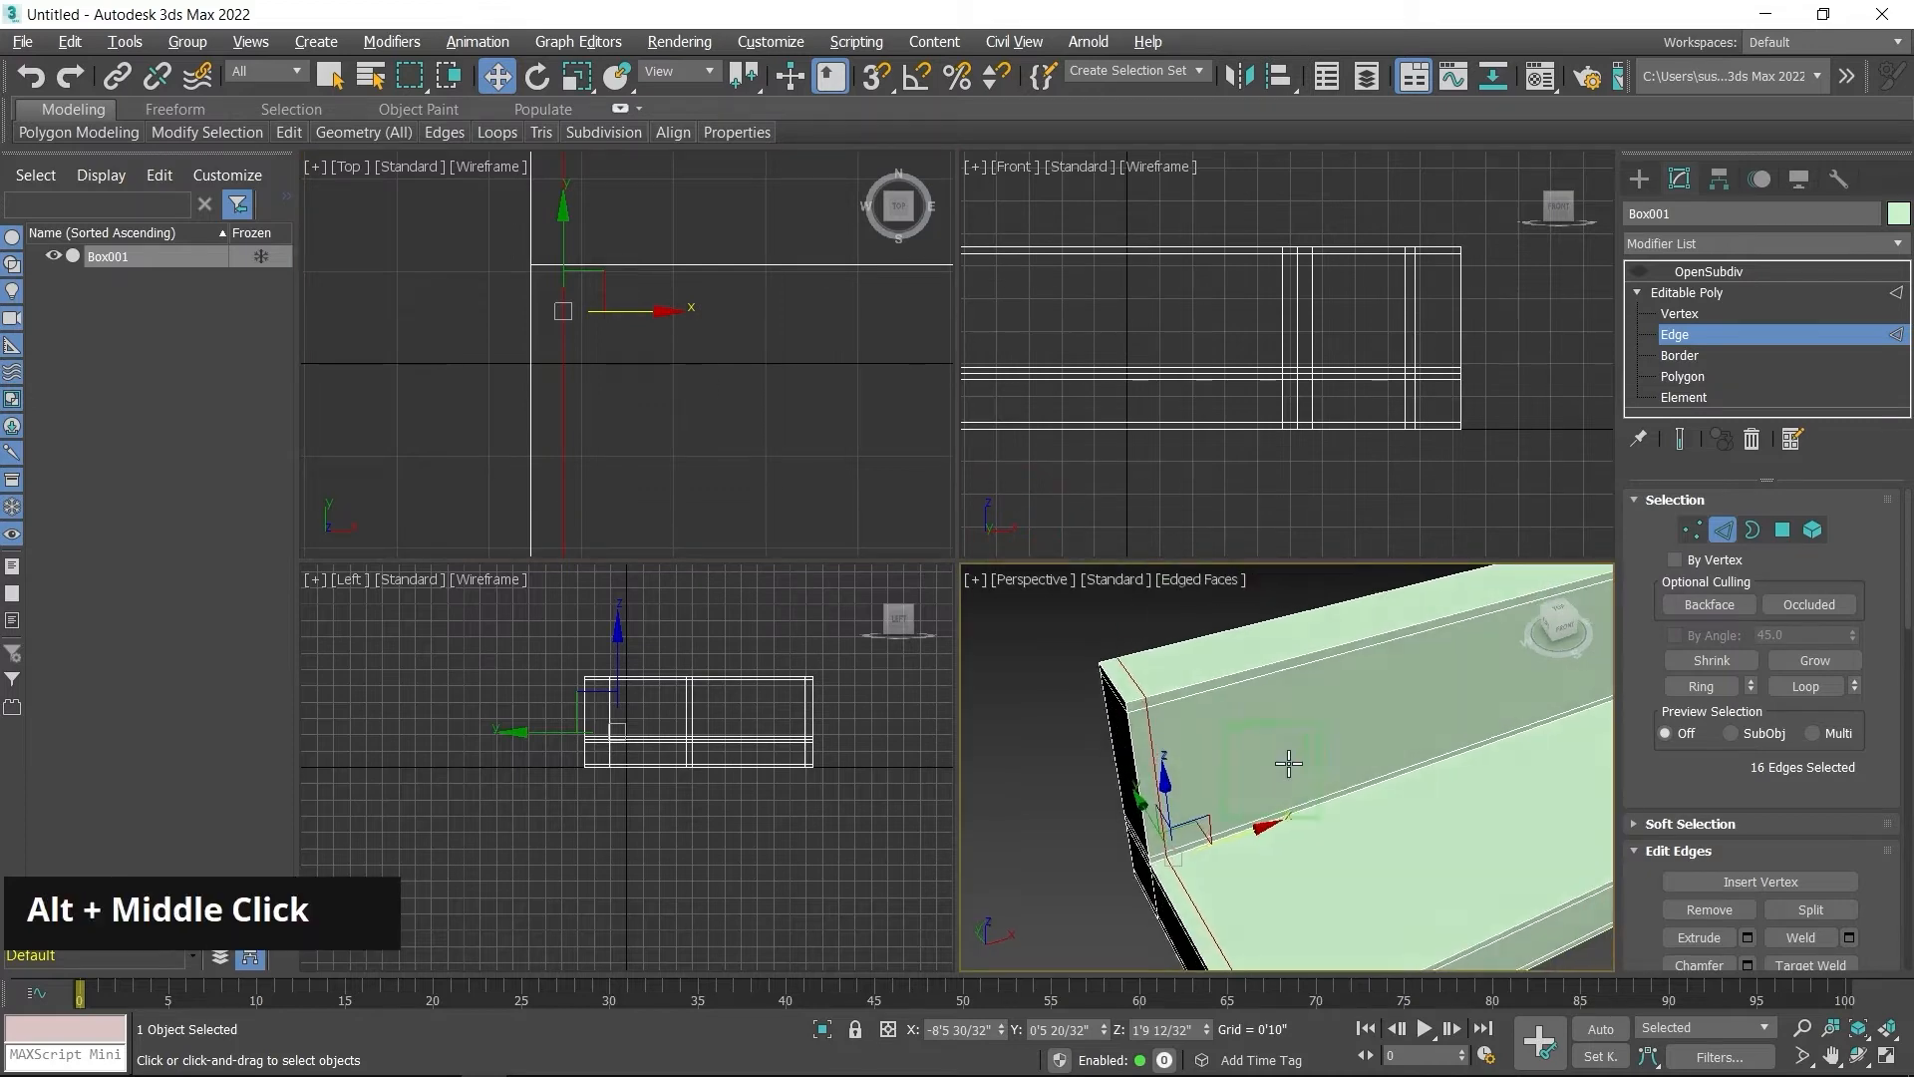
{"action": "left_click", "coordinate": [1698, 271]}
{"action": "left_click", "coordinate": [1639, 272]}
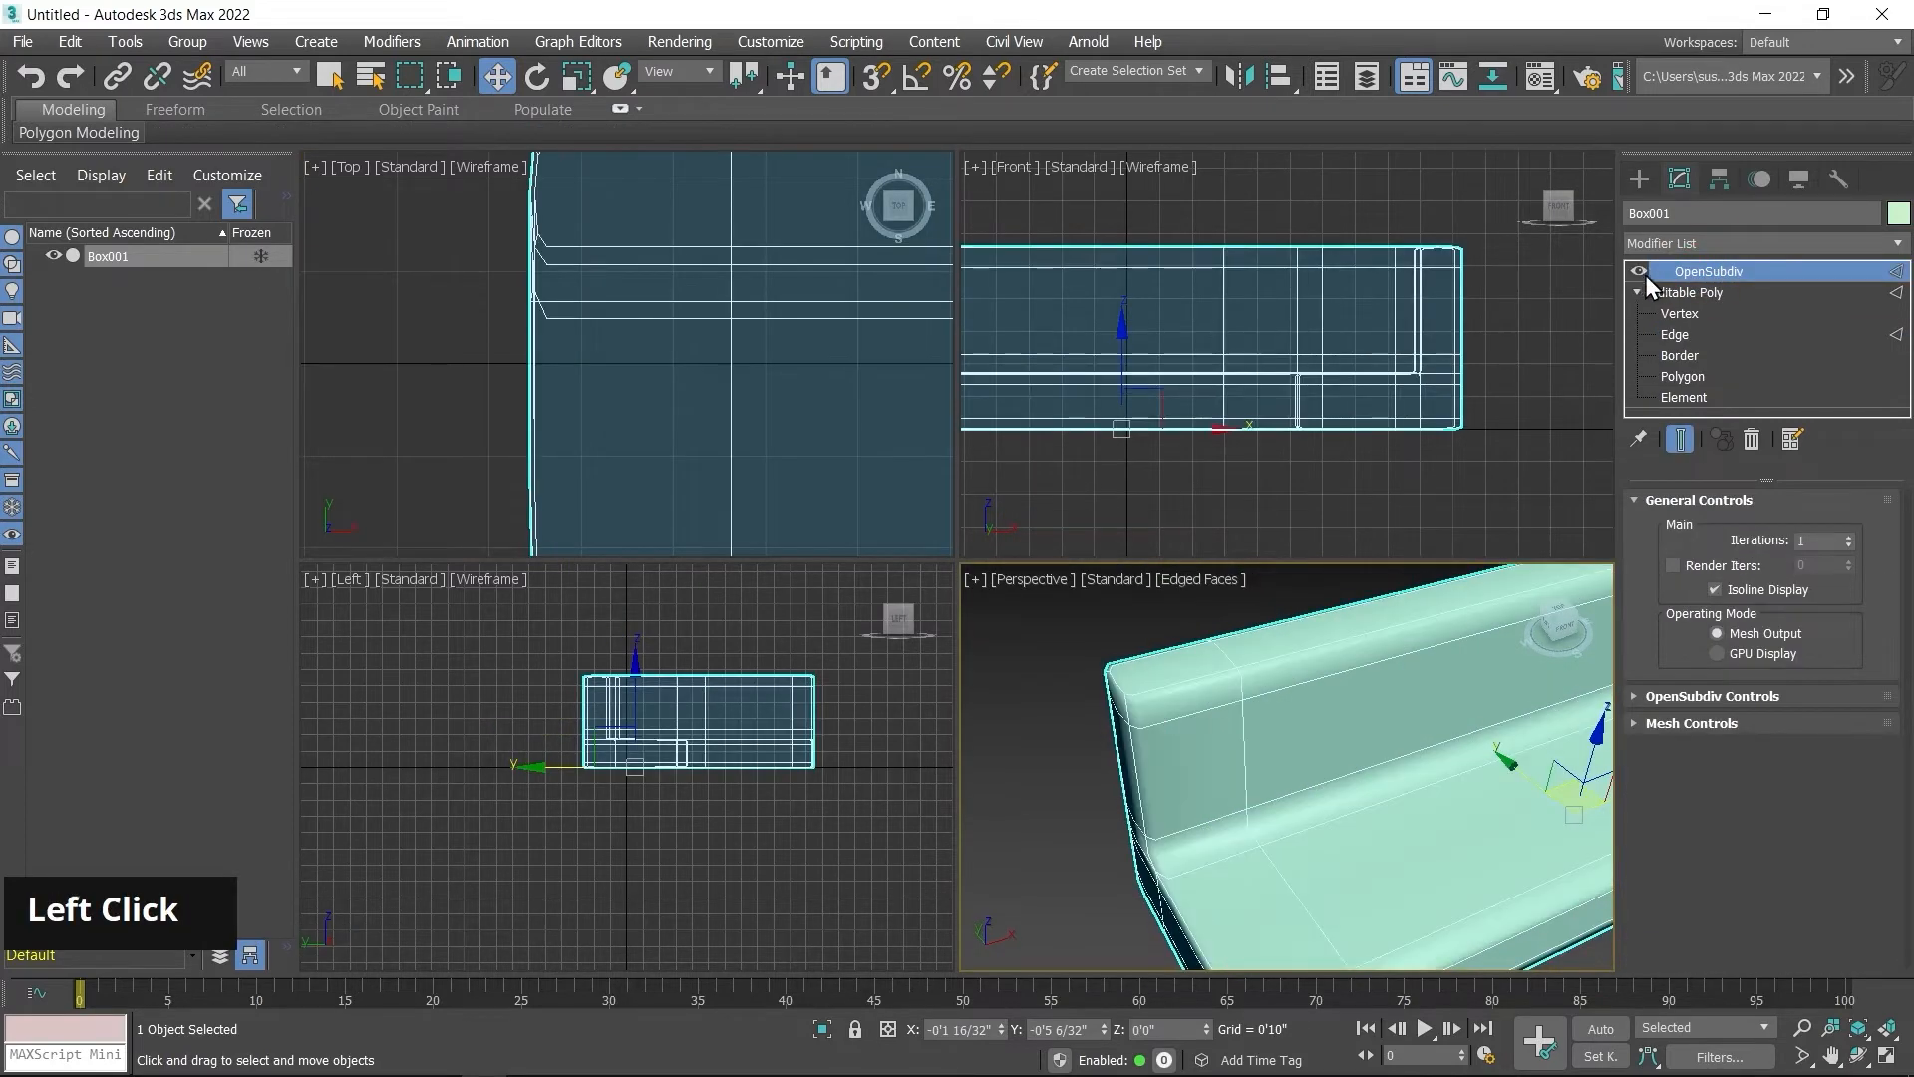
{"action": "middle_click_drag", "start_coordinate": [1126, 843], "coordinate": [1058, 785]}
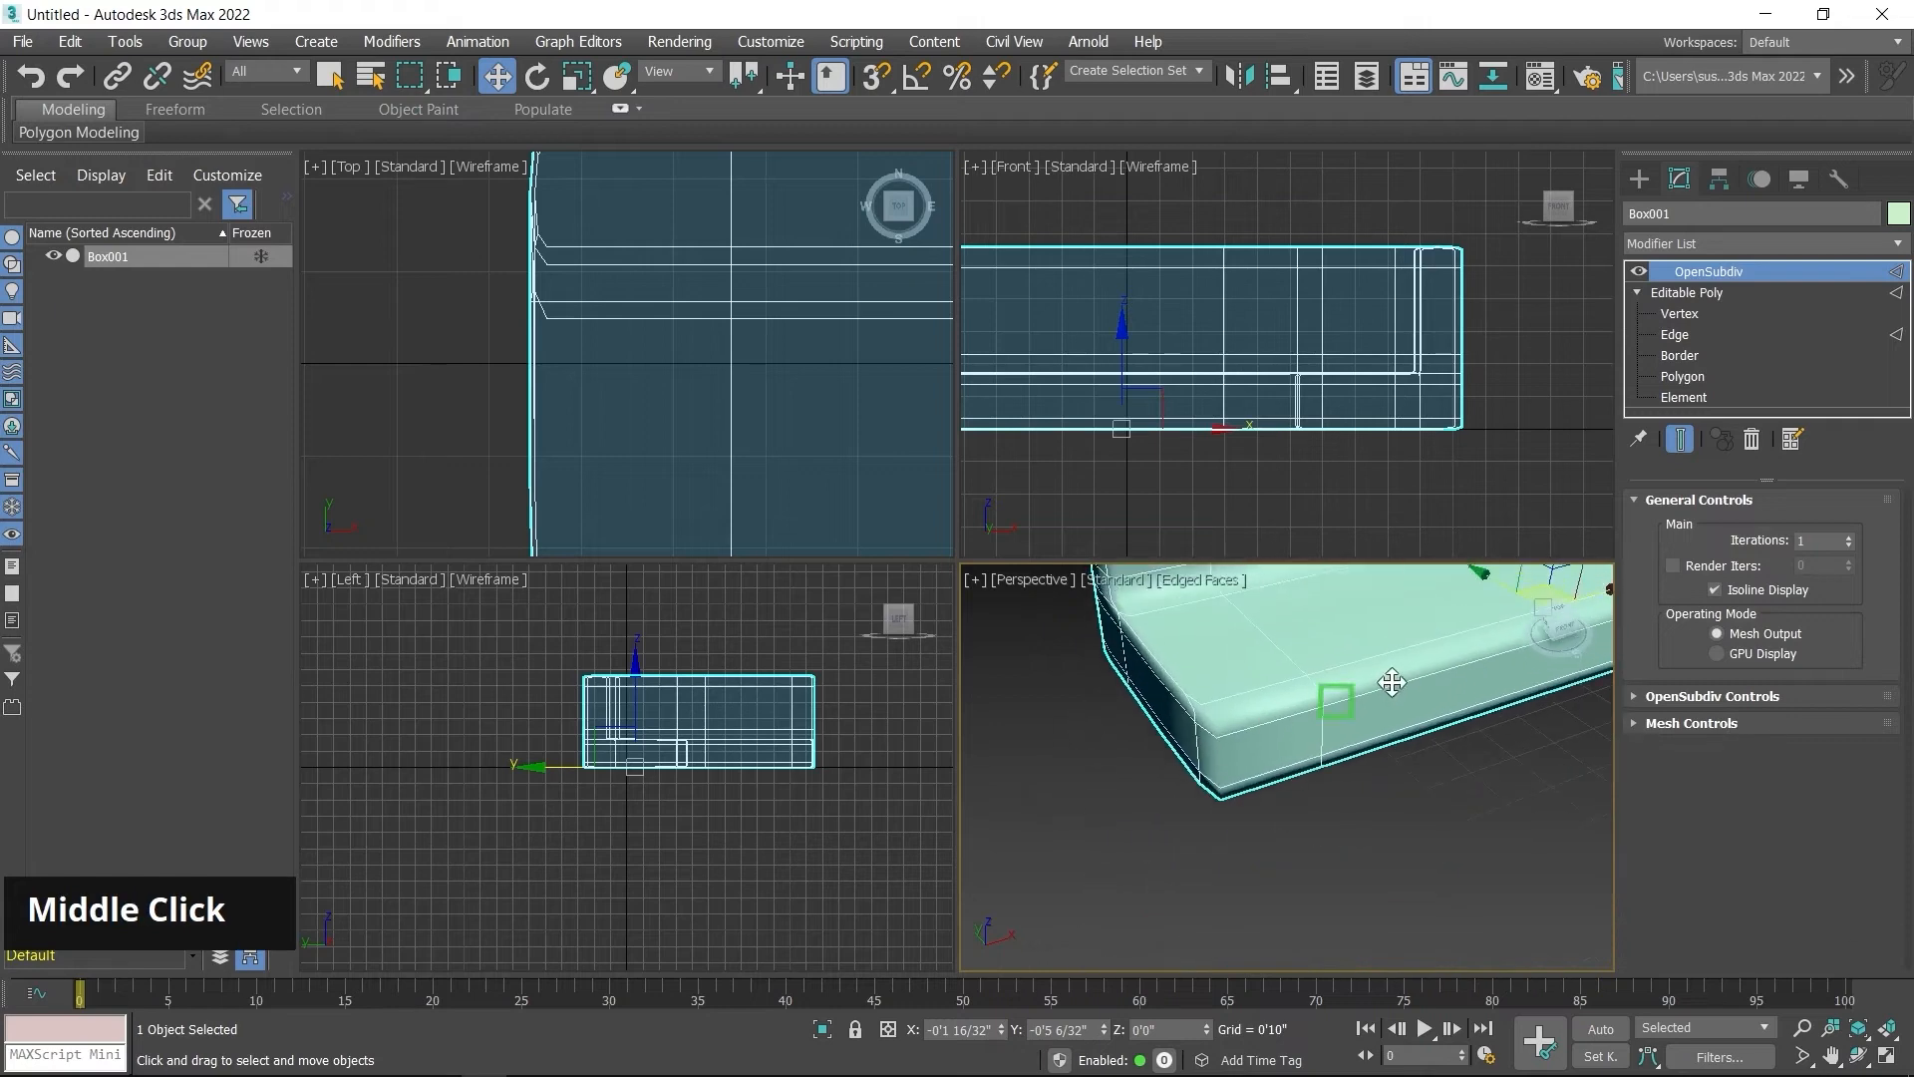
{"action": "middle_click_drag", "start_coordinate": [1389, 684], "coordinate": [1252, 794], "text": "alt"}
{"action": "scroll", "coordinate": [1249, 798], "scroll_direction": "up", "scroll_amount": 2}
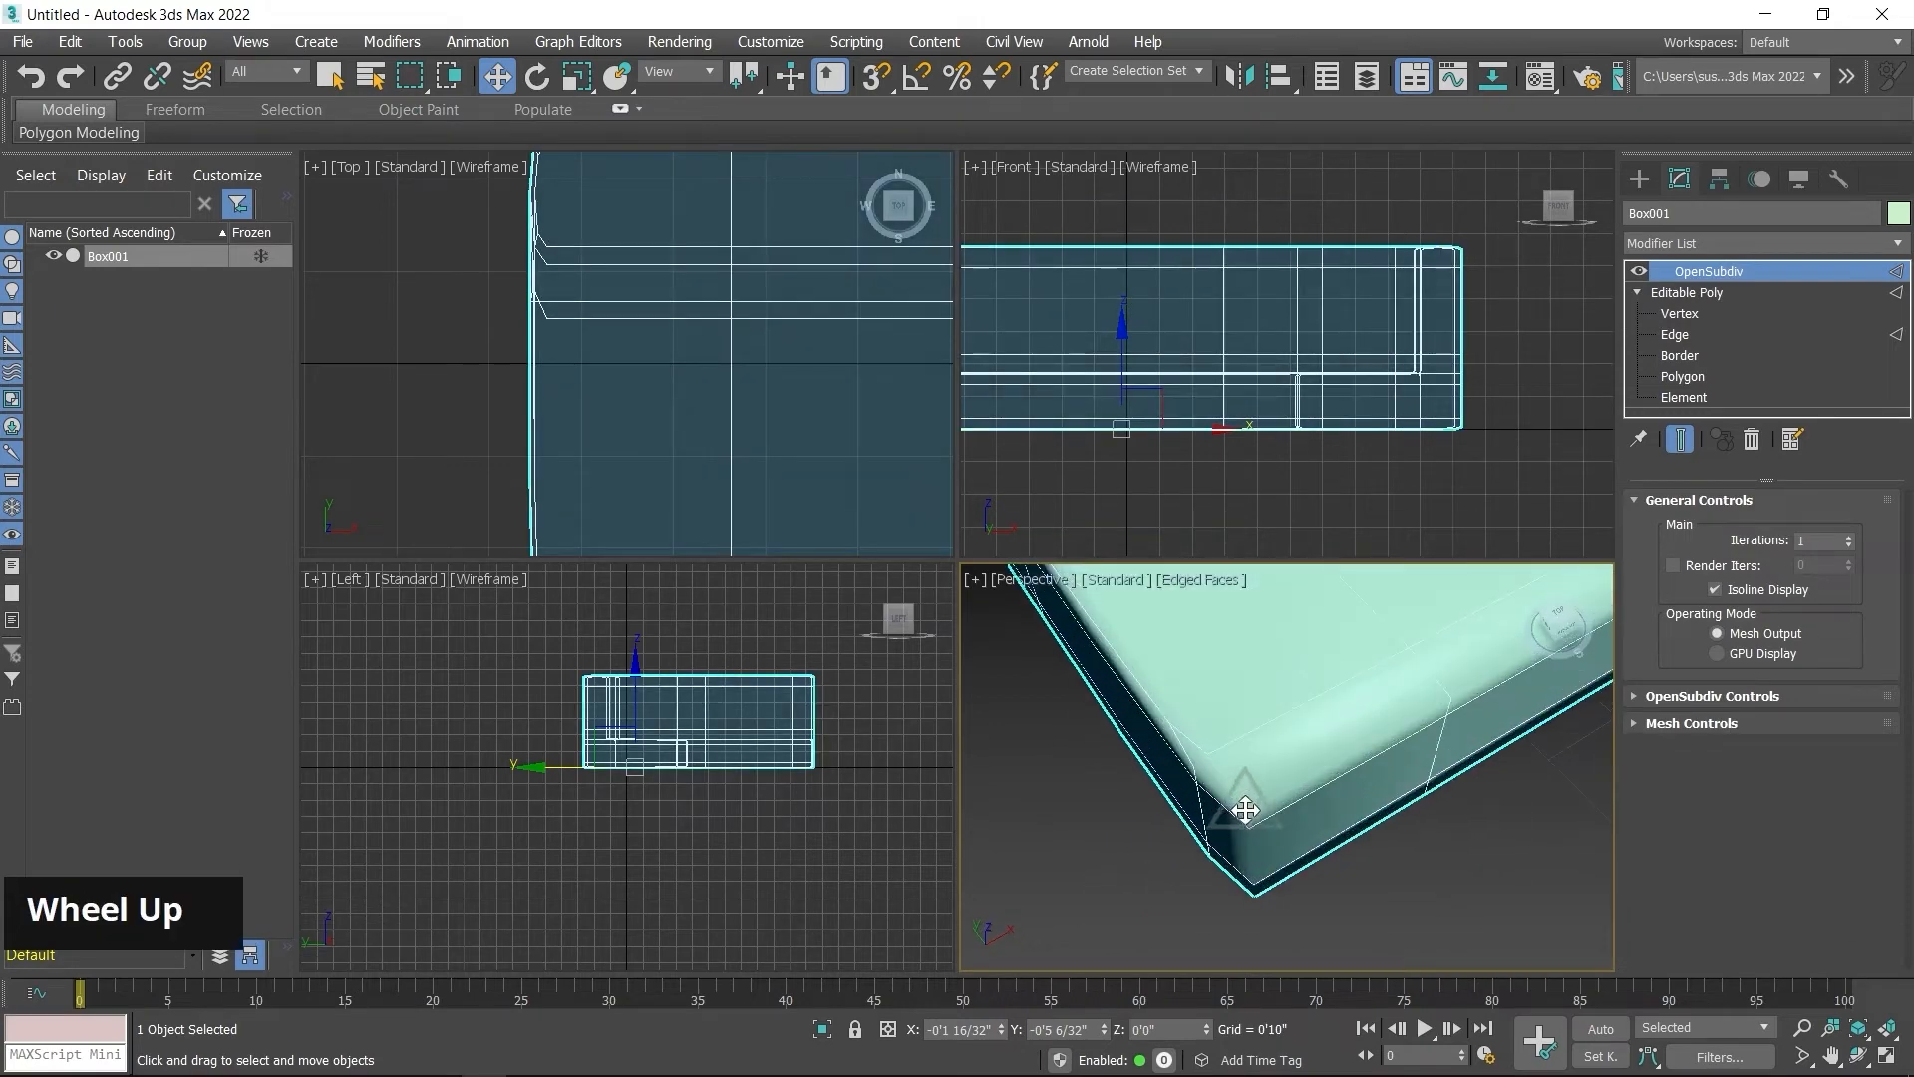
{"action": "left_click", "coordinate": [1639, 271]}
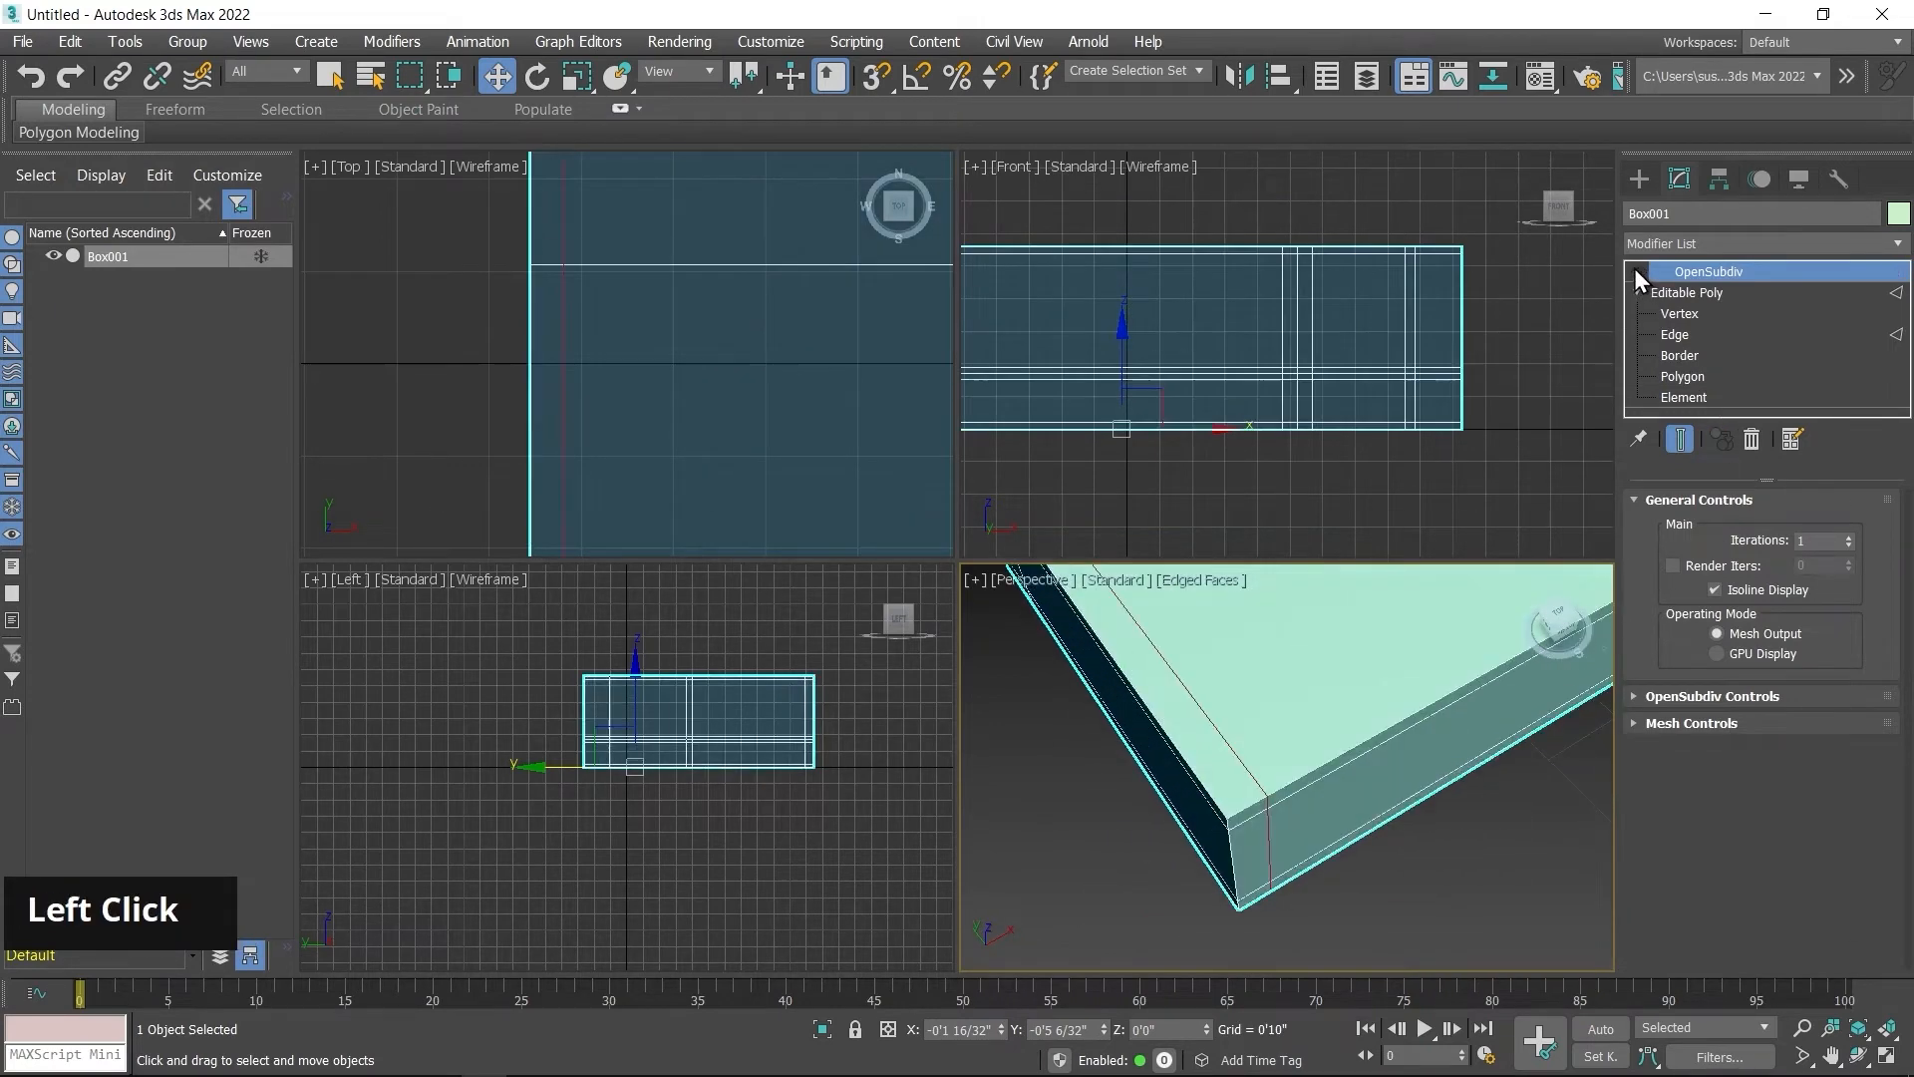
{"action": "middle_click_drag", "start_coordinate": [1369, 790], "coordinate": [1369, 790], "text": "alt"}
{"action": "scroll", "coordinate": [1179, 752], "scroll_direction": "down", "scroll_amount": 3}
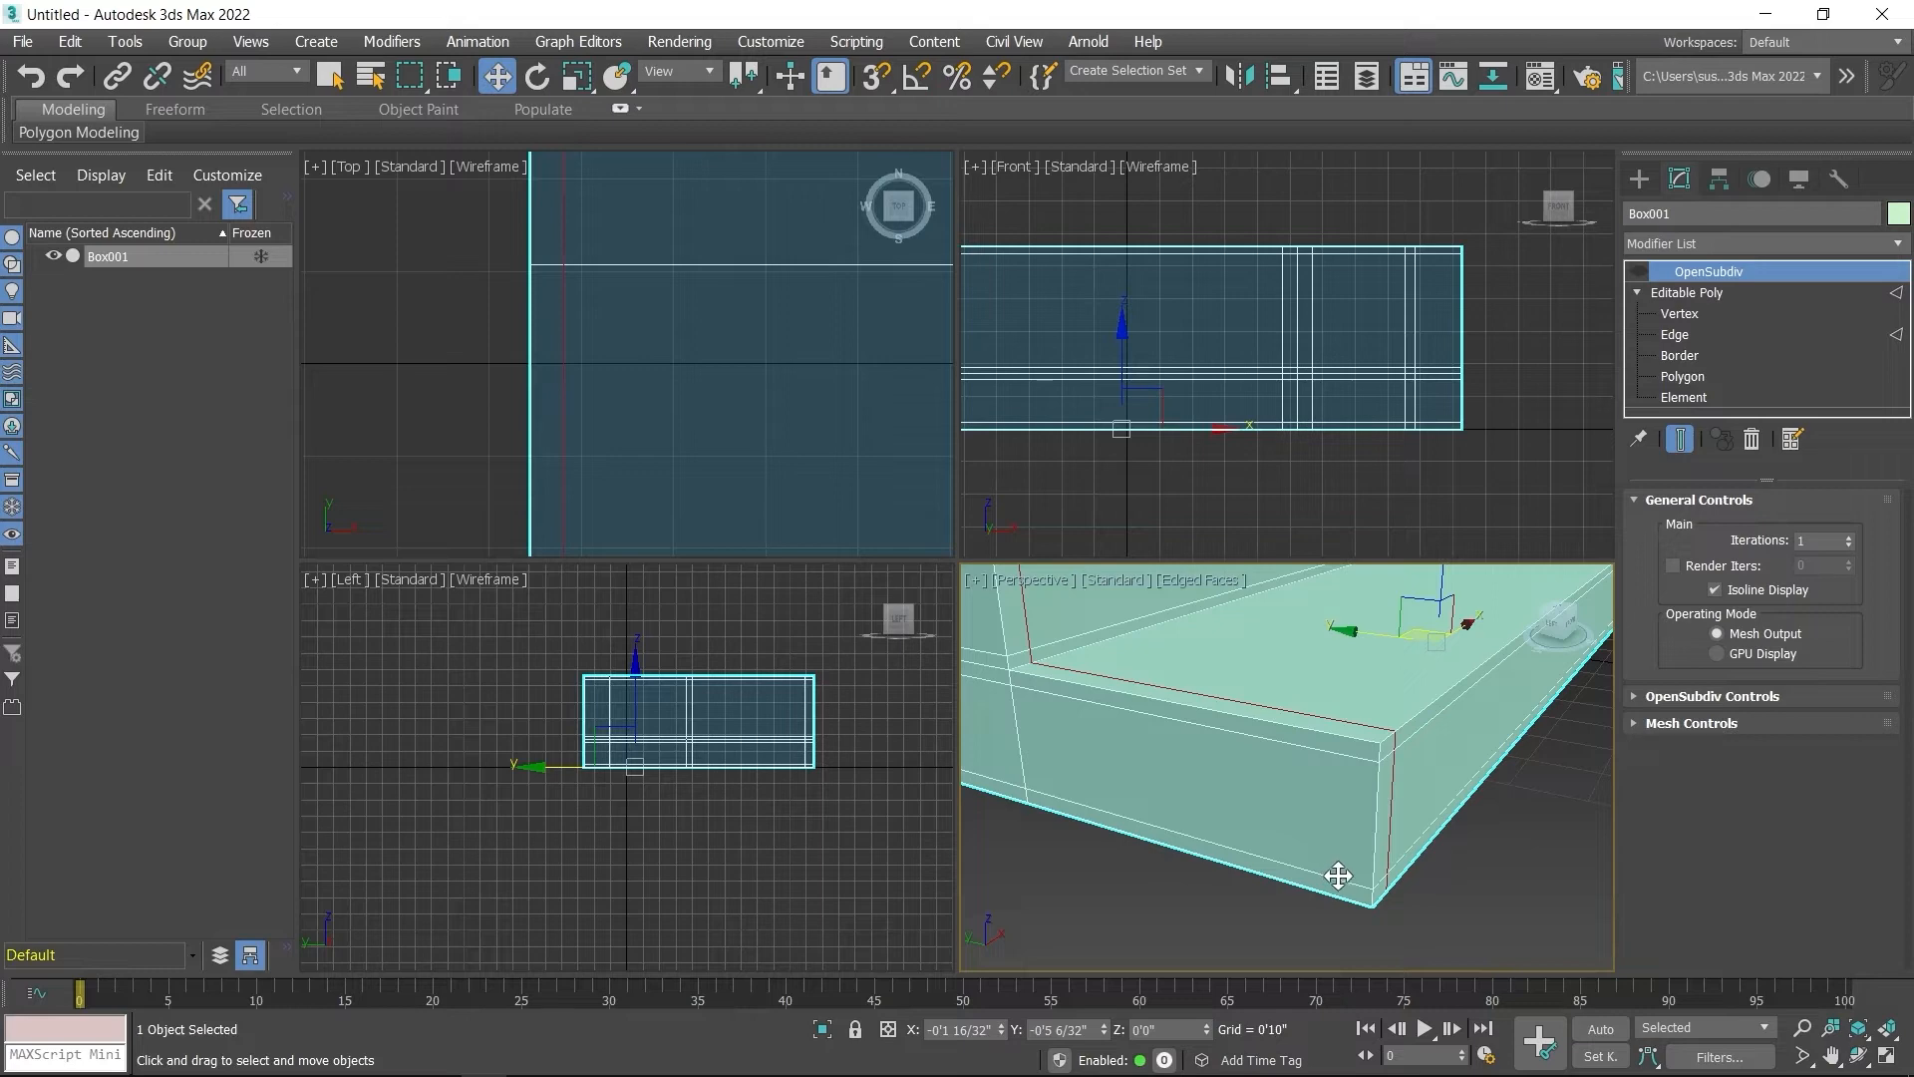
Step: Select the ring of seat-depth edges from the long section's end face, connect them with 2 segments, and clear the selection
{"action": "left_click", "coordinate": [1693, 336]}
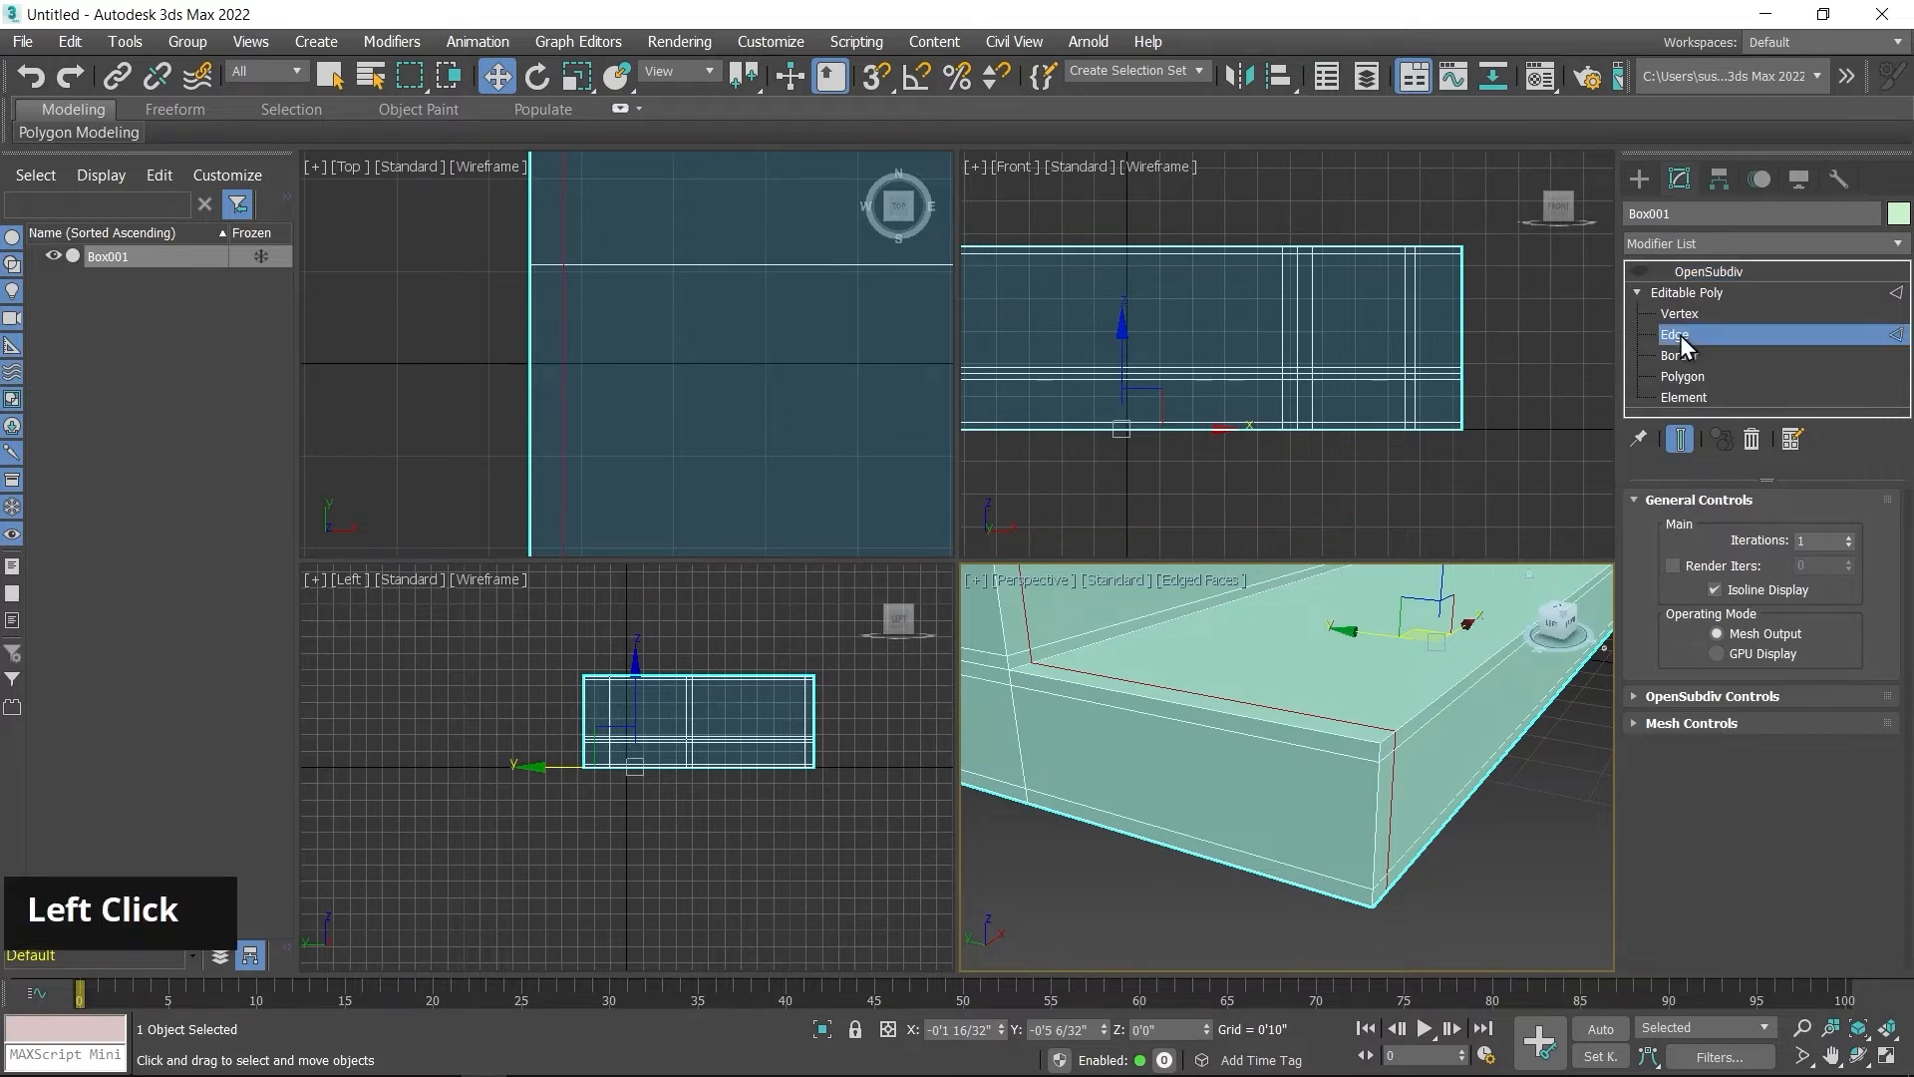
{"action": "left_click", "coordinate": [1320, 757]}
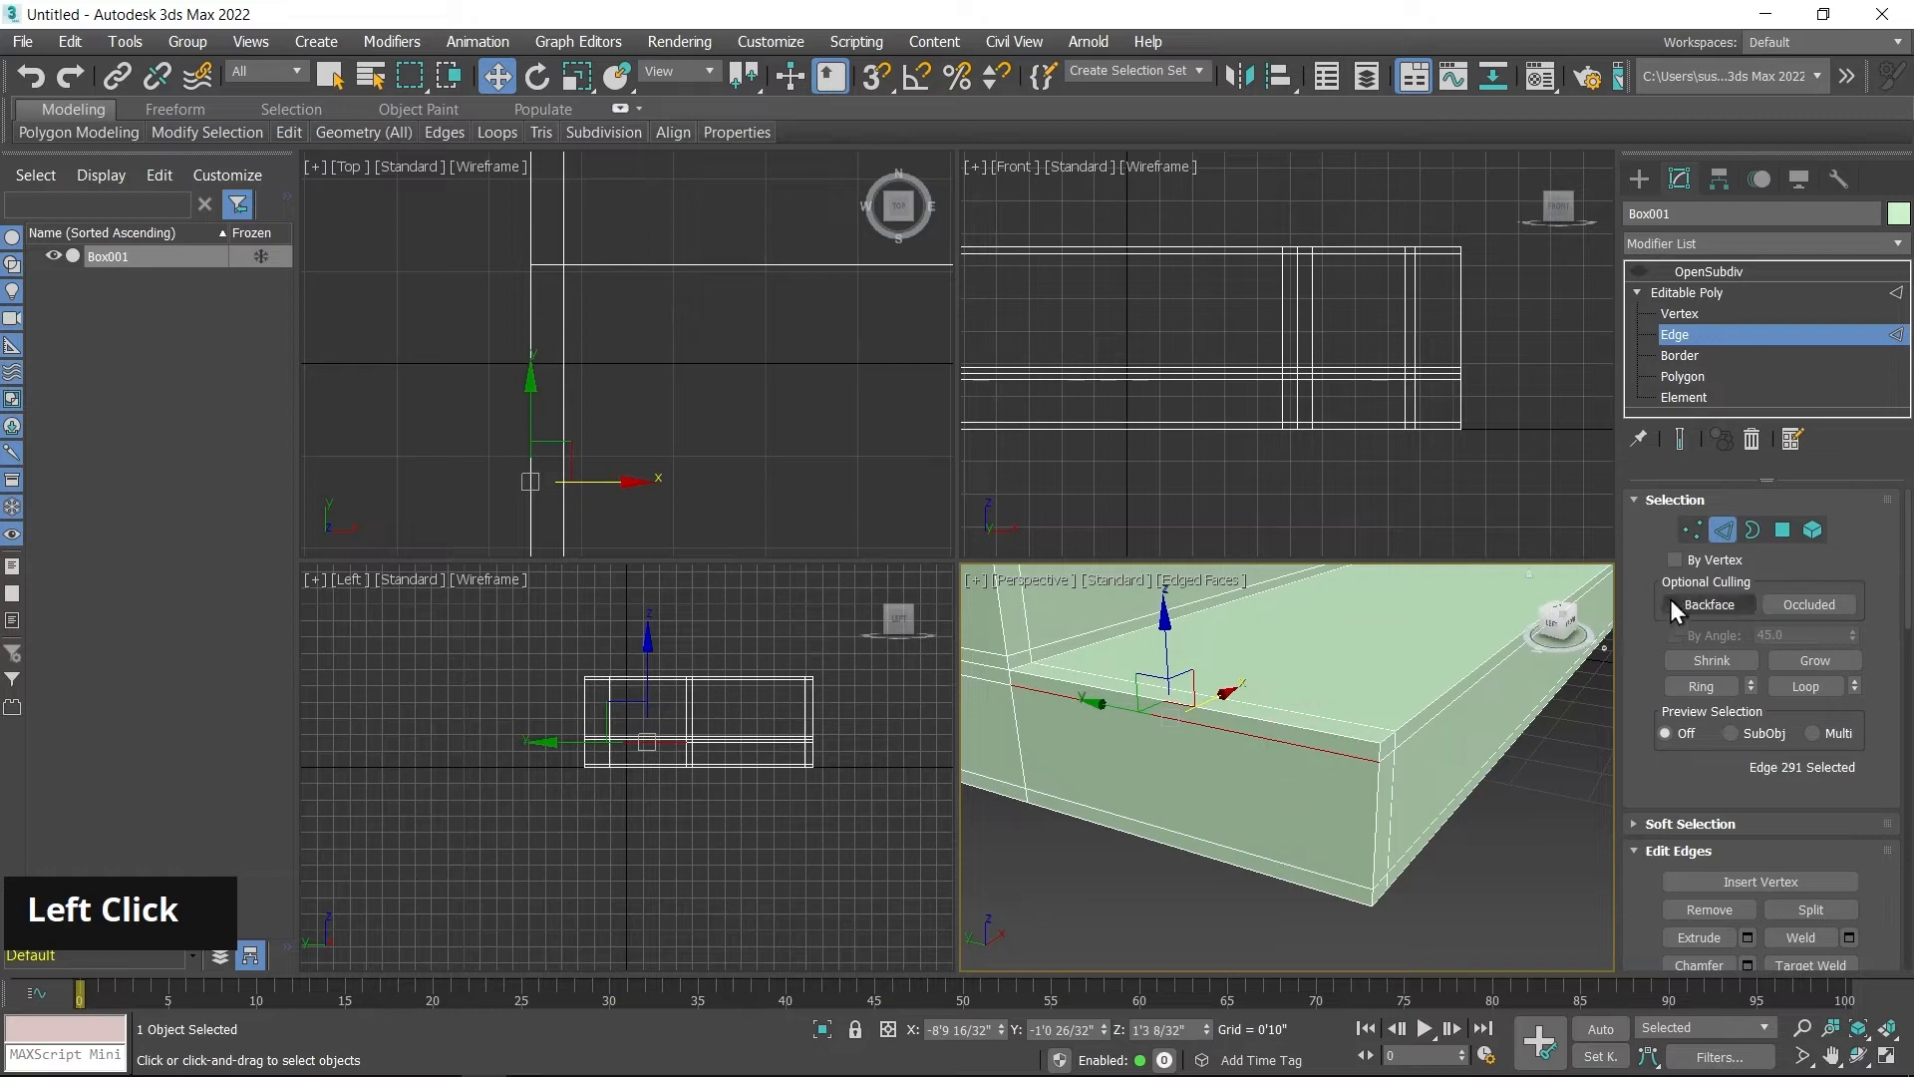
{"action": "left_click", "coordinate": [1701, 688]}
{"action": "middle_click_drag", "start_coordinate": [1241, 763], "coordinate": [1282, 773]}
{"action": "scroll", "coordinate": [1241, 763], "scroll_direction": "down", "scroll_amount": 4}
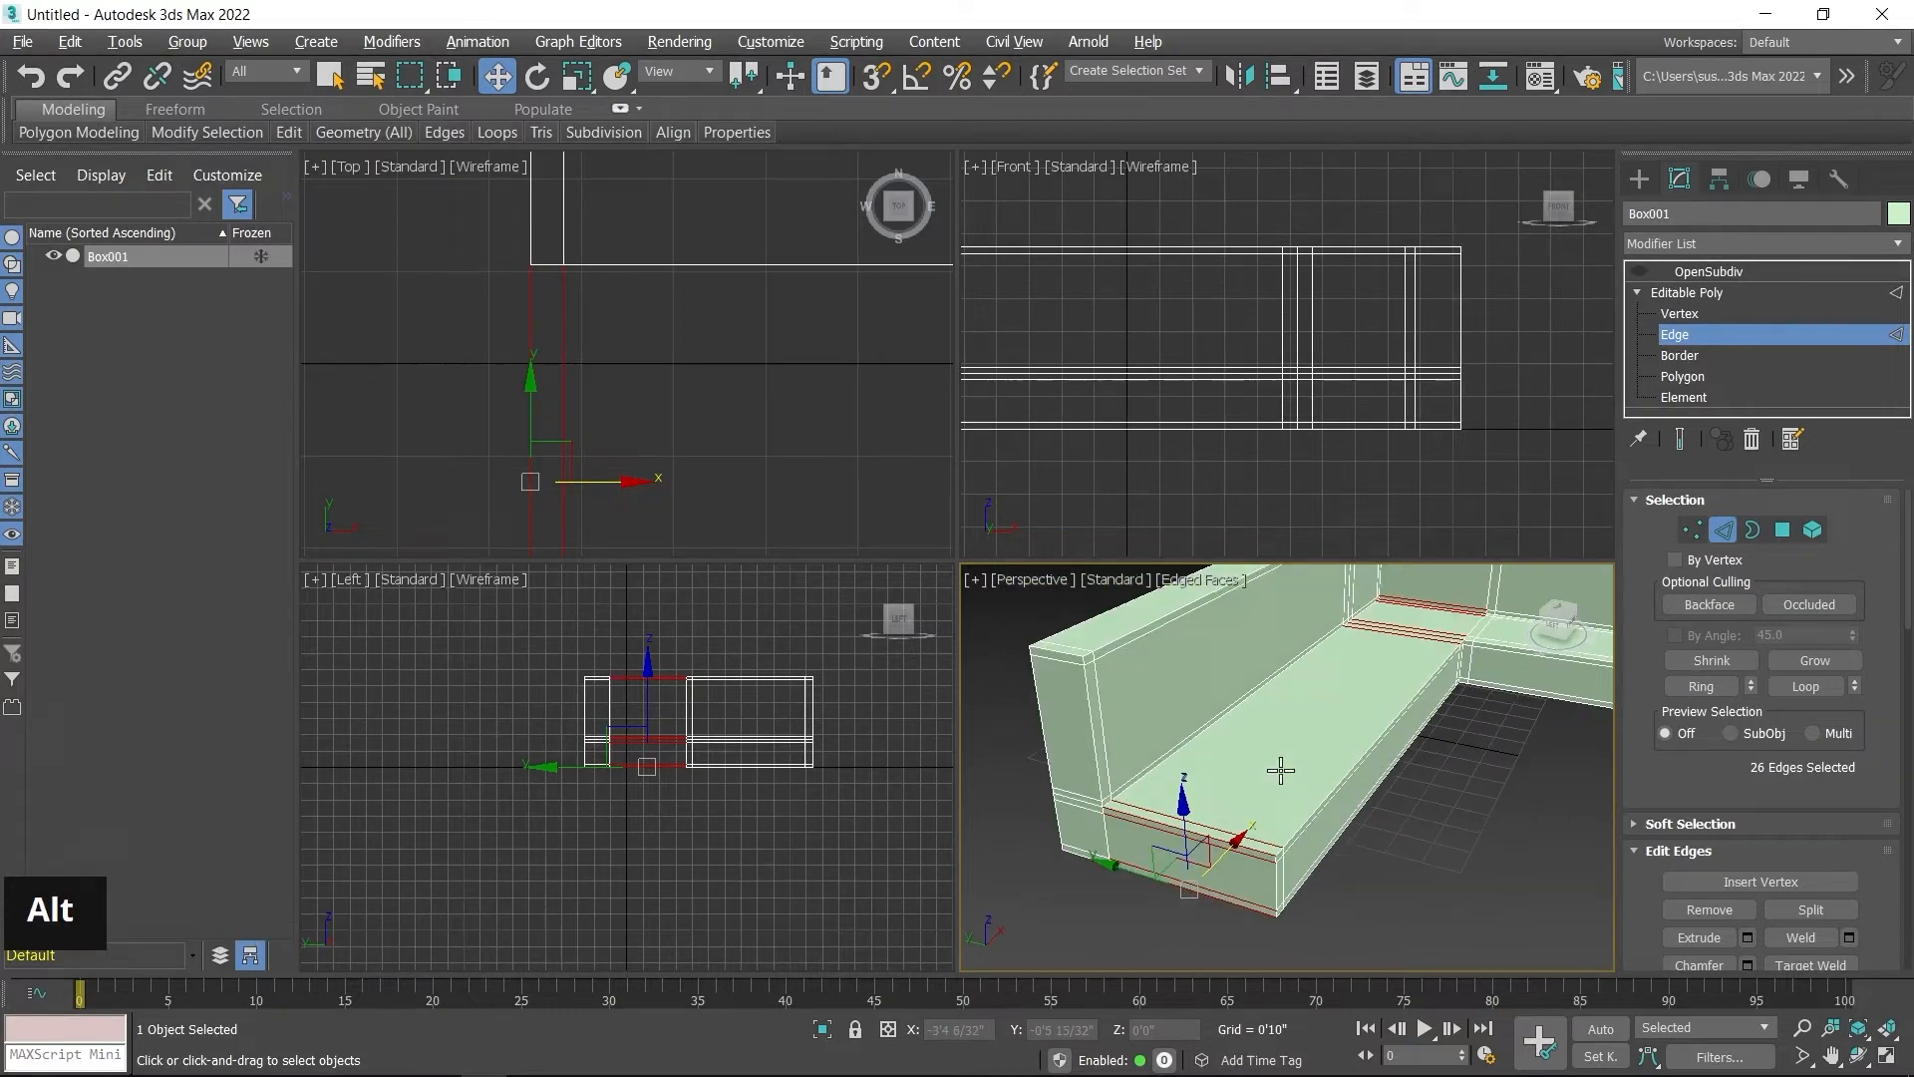
{"action": "right_click", "coordinate": [1302, 688]}
{"action": "left_click", "coordinate": [1252, 776]}
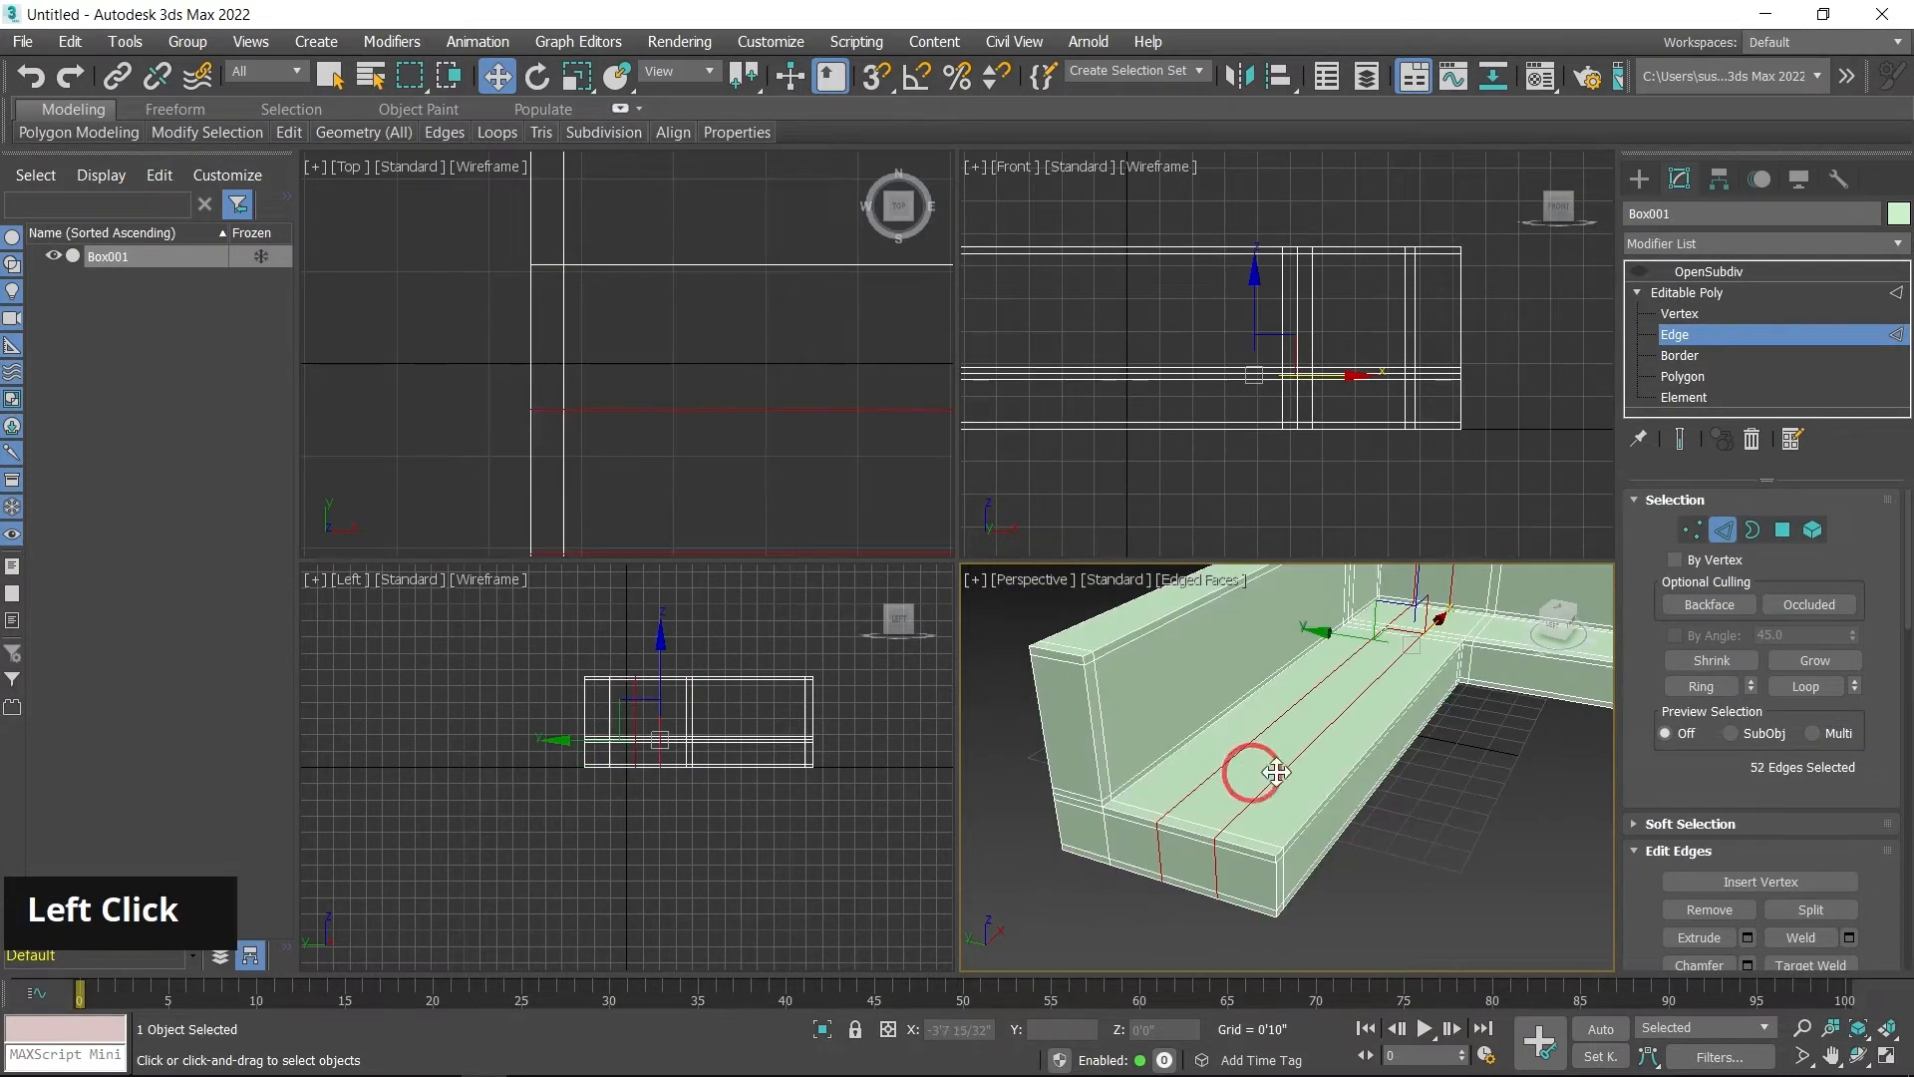
{"action": "left_click", "coordinate": [1462, 787]}
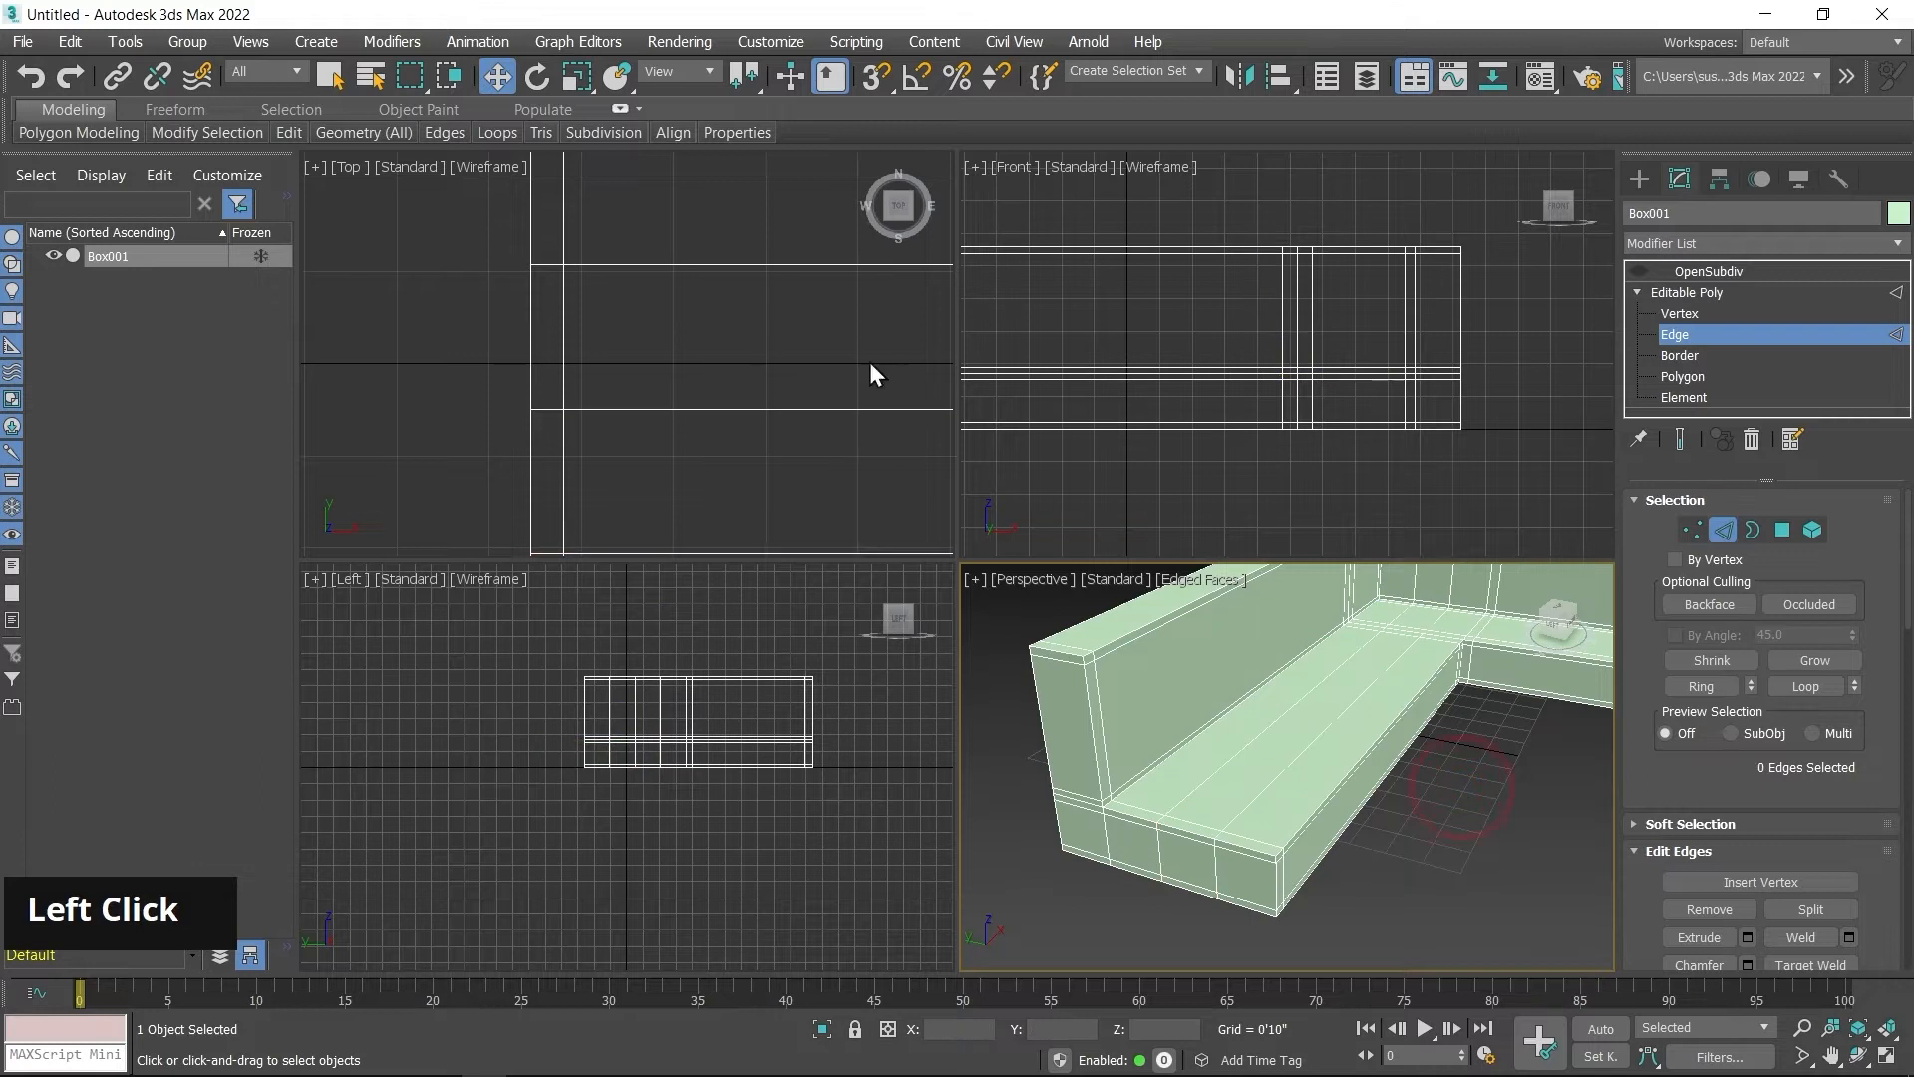
Step: Move the front one of the two new lengthwise loops toward the seat's front edge, to about Y -2'8 22/32"
{"action": "scroll", "coordinate": [686, 379], "scroll_direction": "down", "scroll_amount": 4}
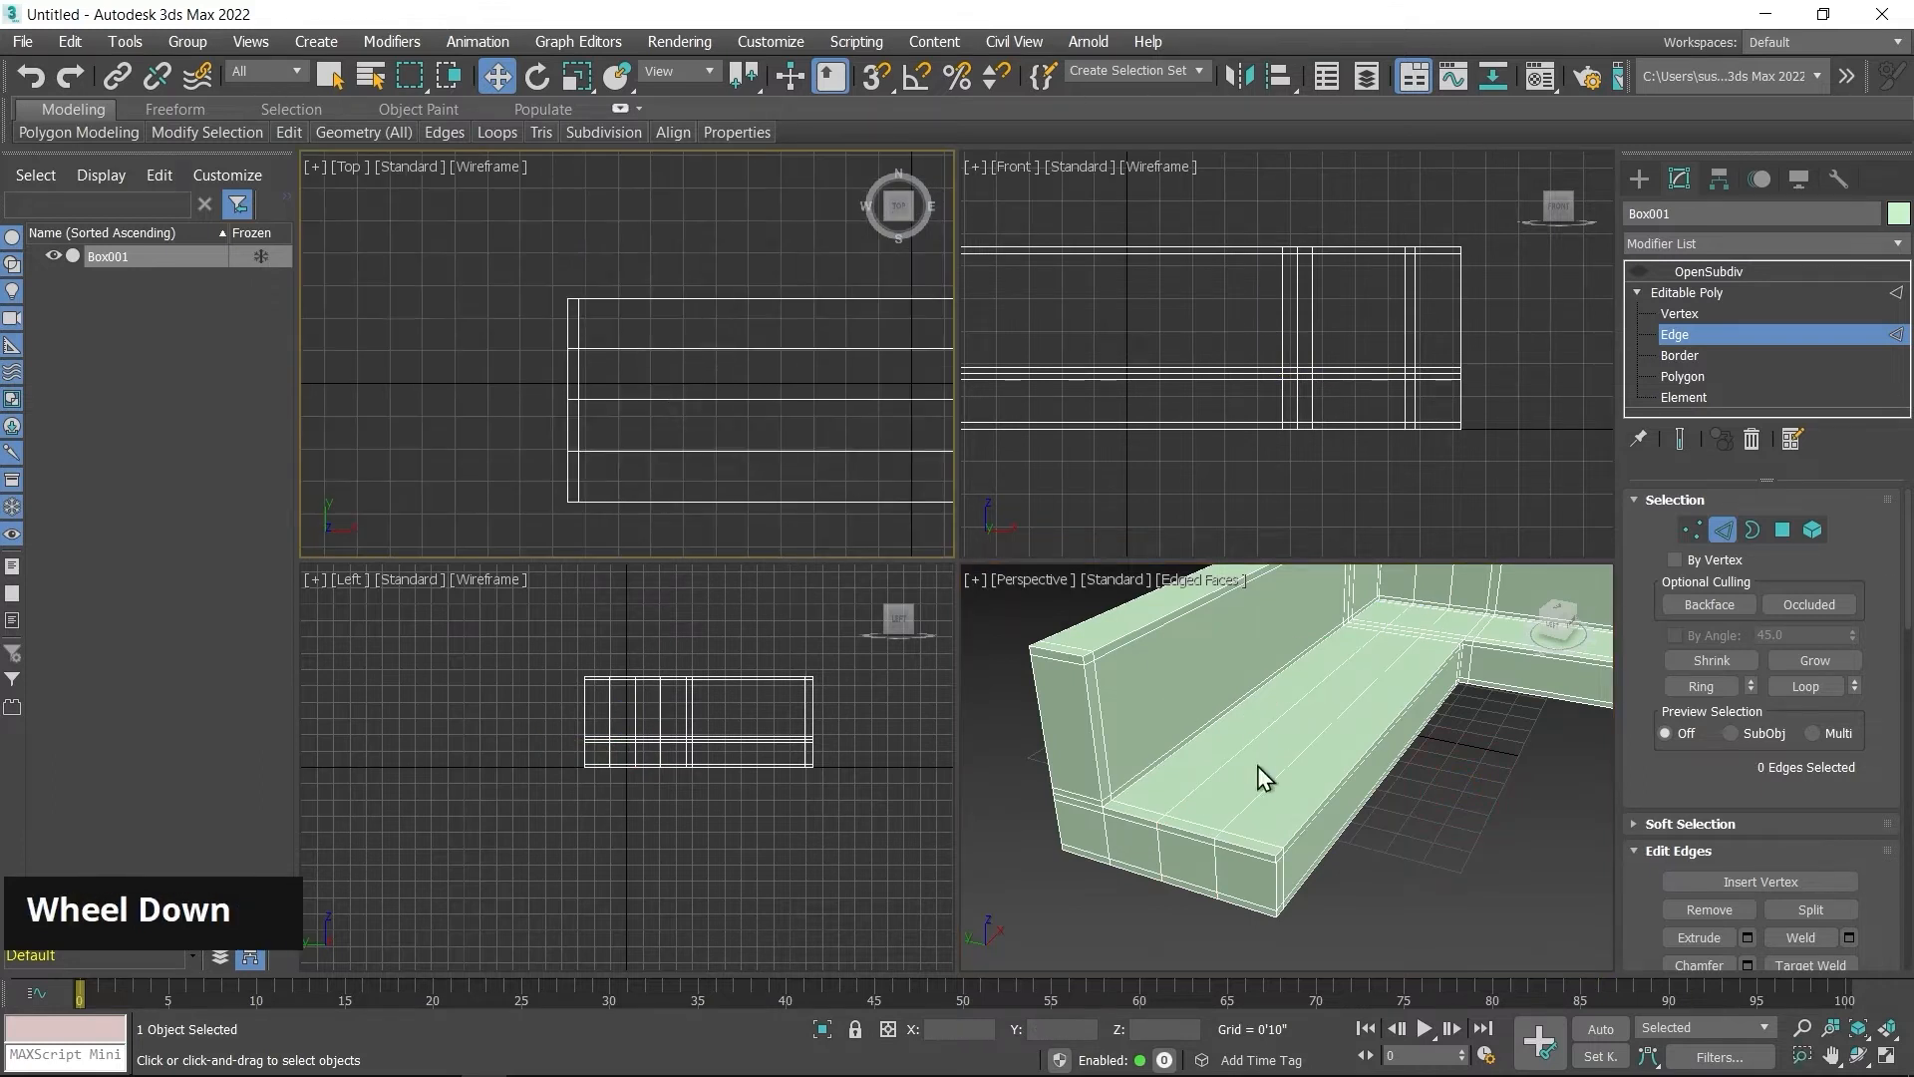
{"action": "double_click", "coordinate": [1264, 787]}
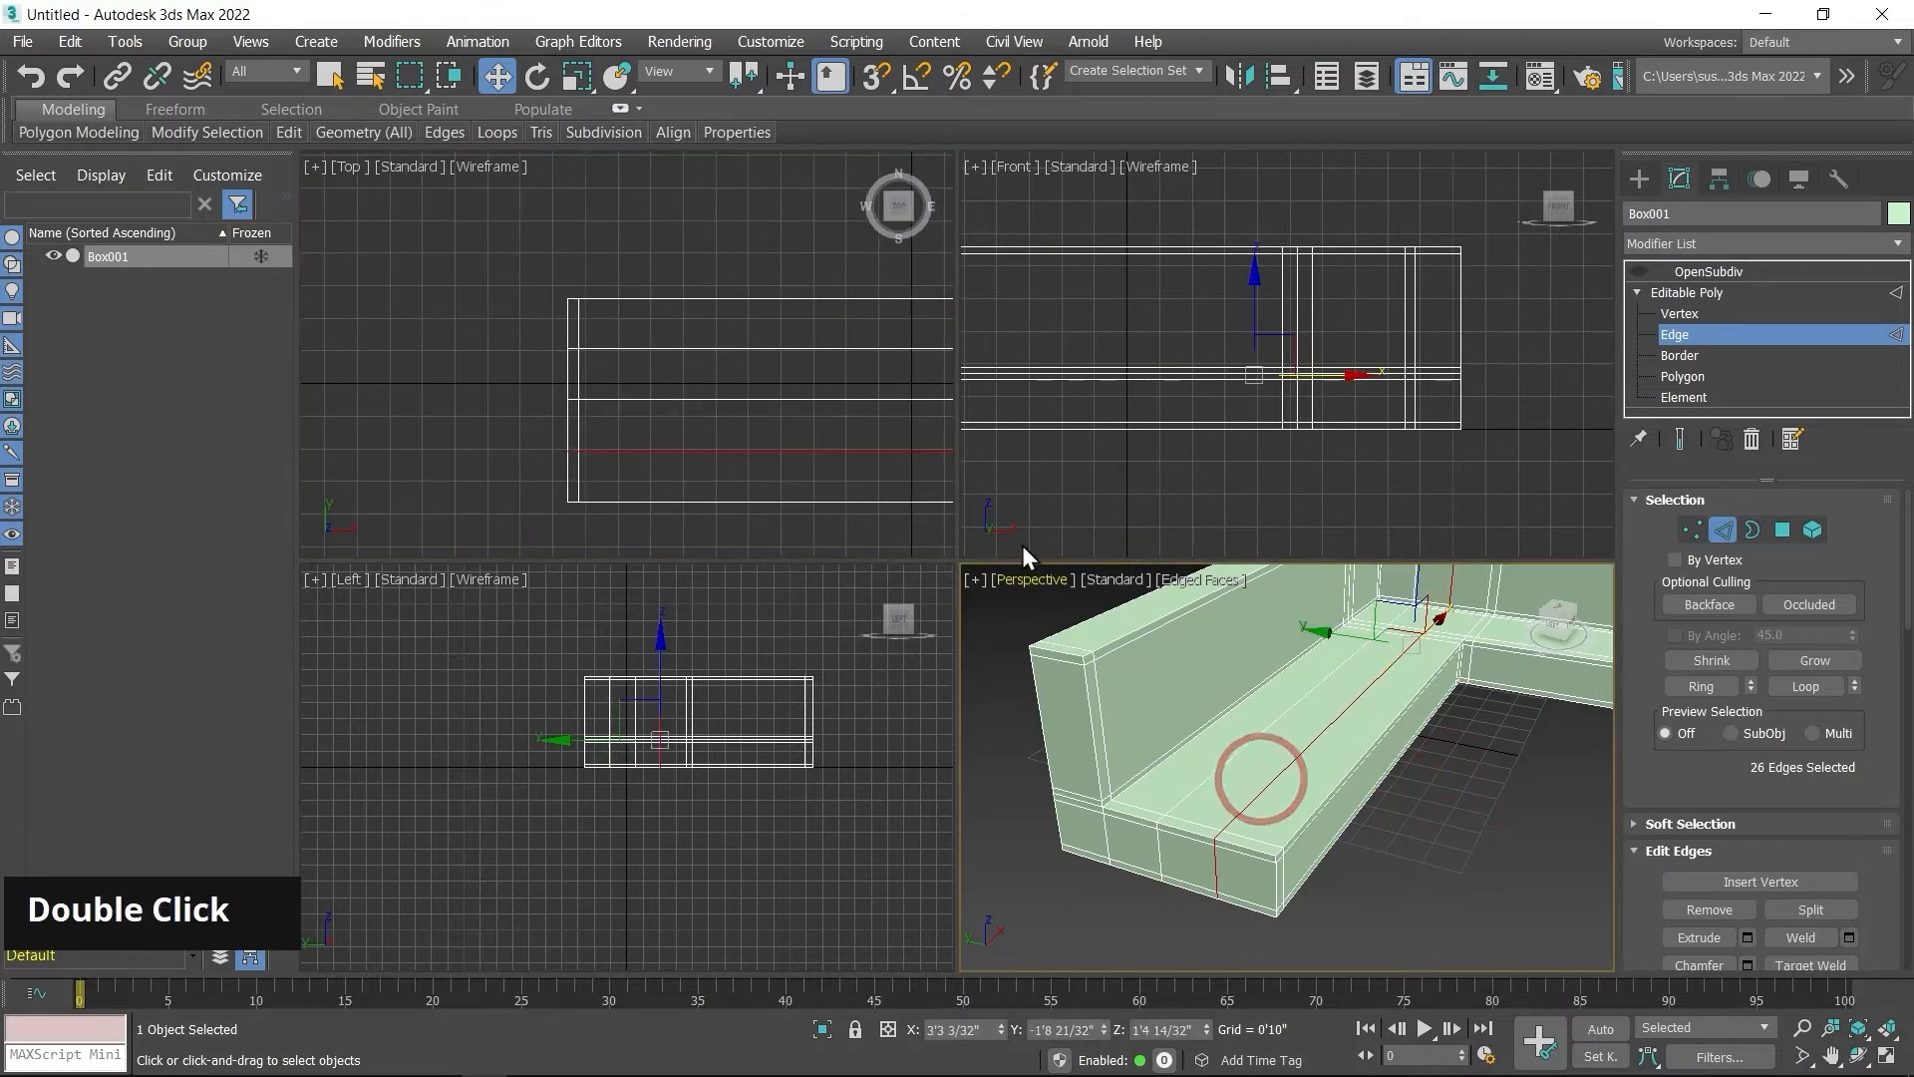
{"action": "middle_click_drag", "start_coordinate": [779, 444], "coordinate": [630, 398]}
{"action": "scroll", "coordinate": [630, 398], "scroll_direction": "down", "scroll_amount": 3}
{"action": "scroll", "coordinate": [743, 409], "scroll_direction": "up", "scroll_amount": 2}
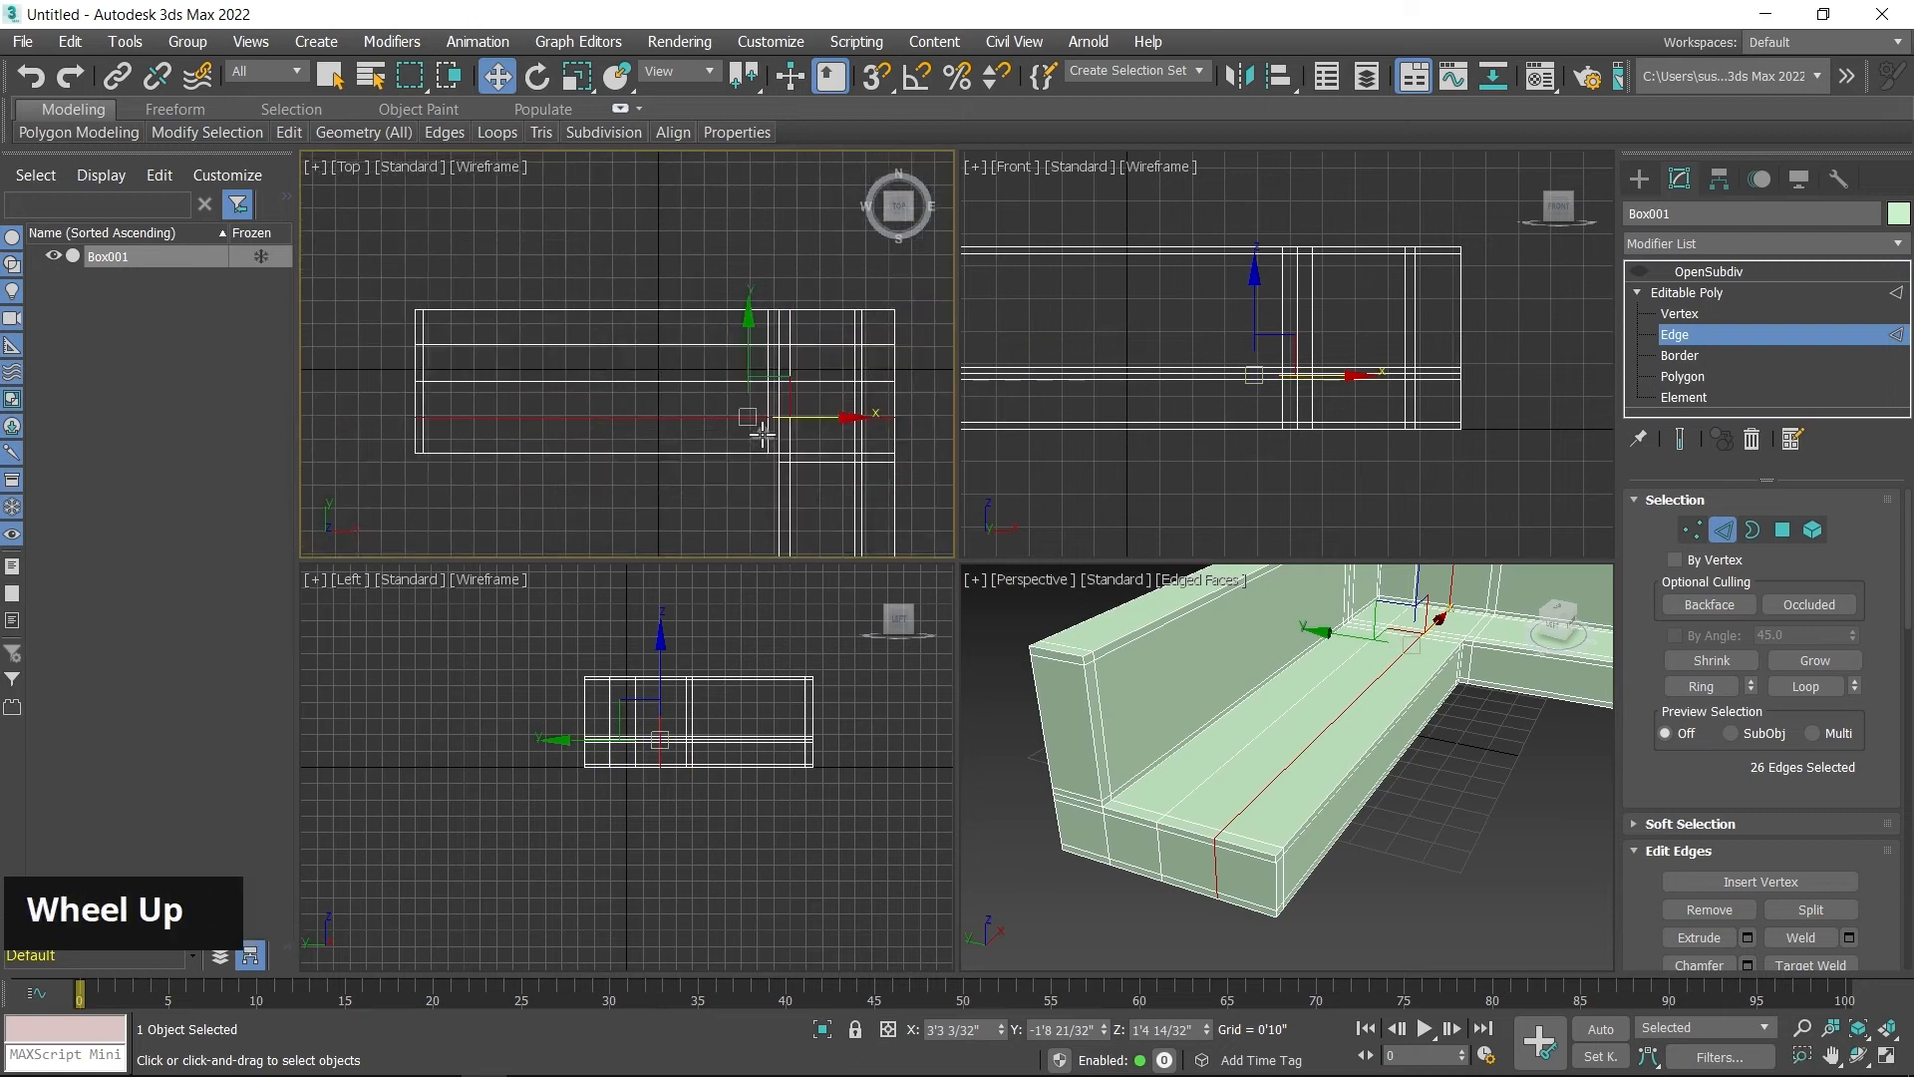
{"action": "left_click_drag", "start_coordinate": [746, 334], "coordinate": [754, 363]}
{"action": "middle_click_drag", "start_coordinate": [1276, 897], "coordinate": [1279, 892]}
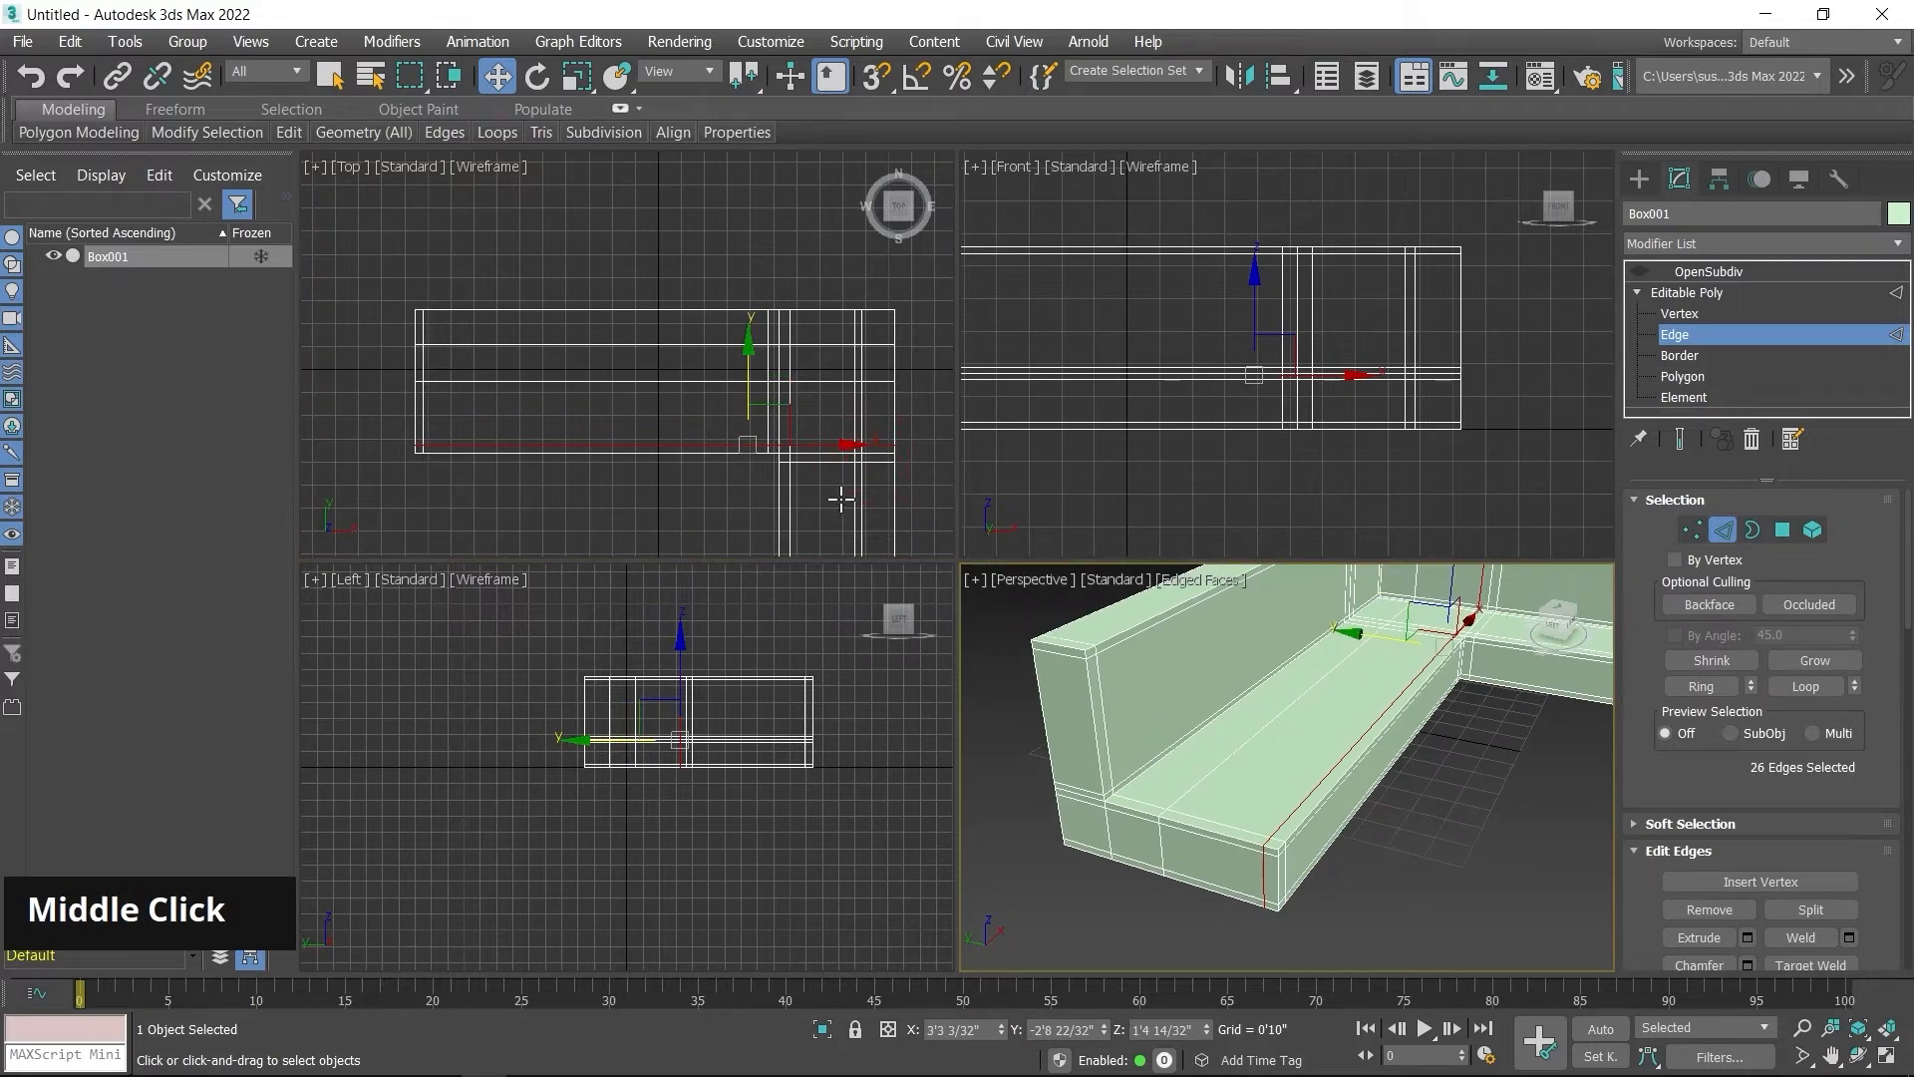
Step: Move the other new lengthwise loop back close to the base of the backrest and return to the OpenSubdiv level
{"action": "double_click", "coordinate": [609, 384]}
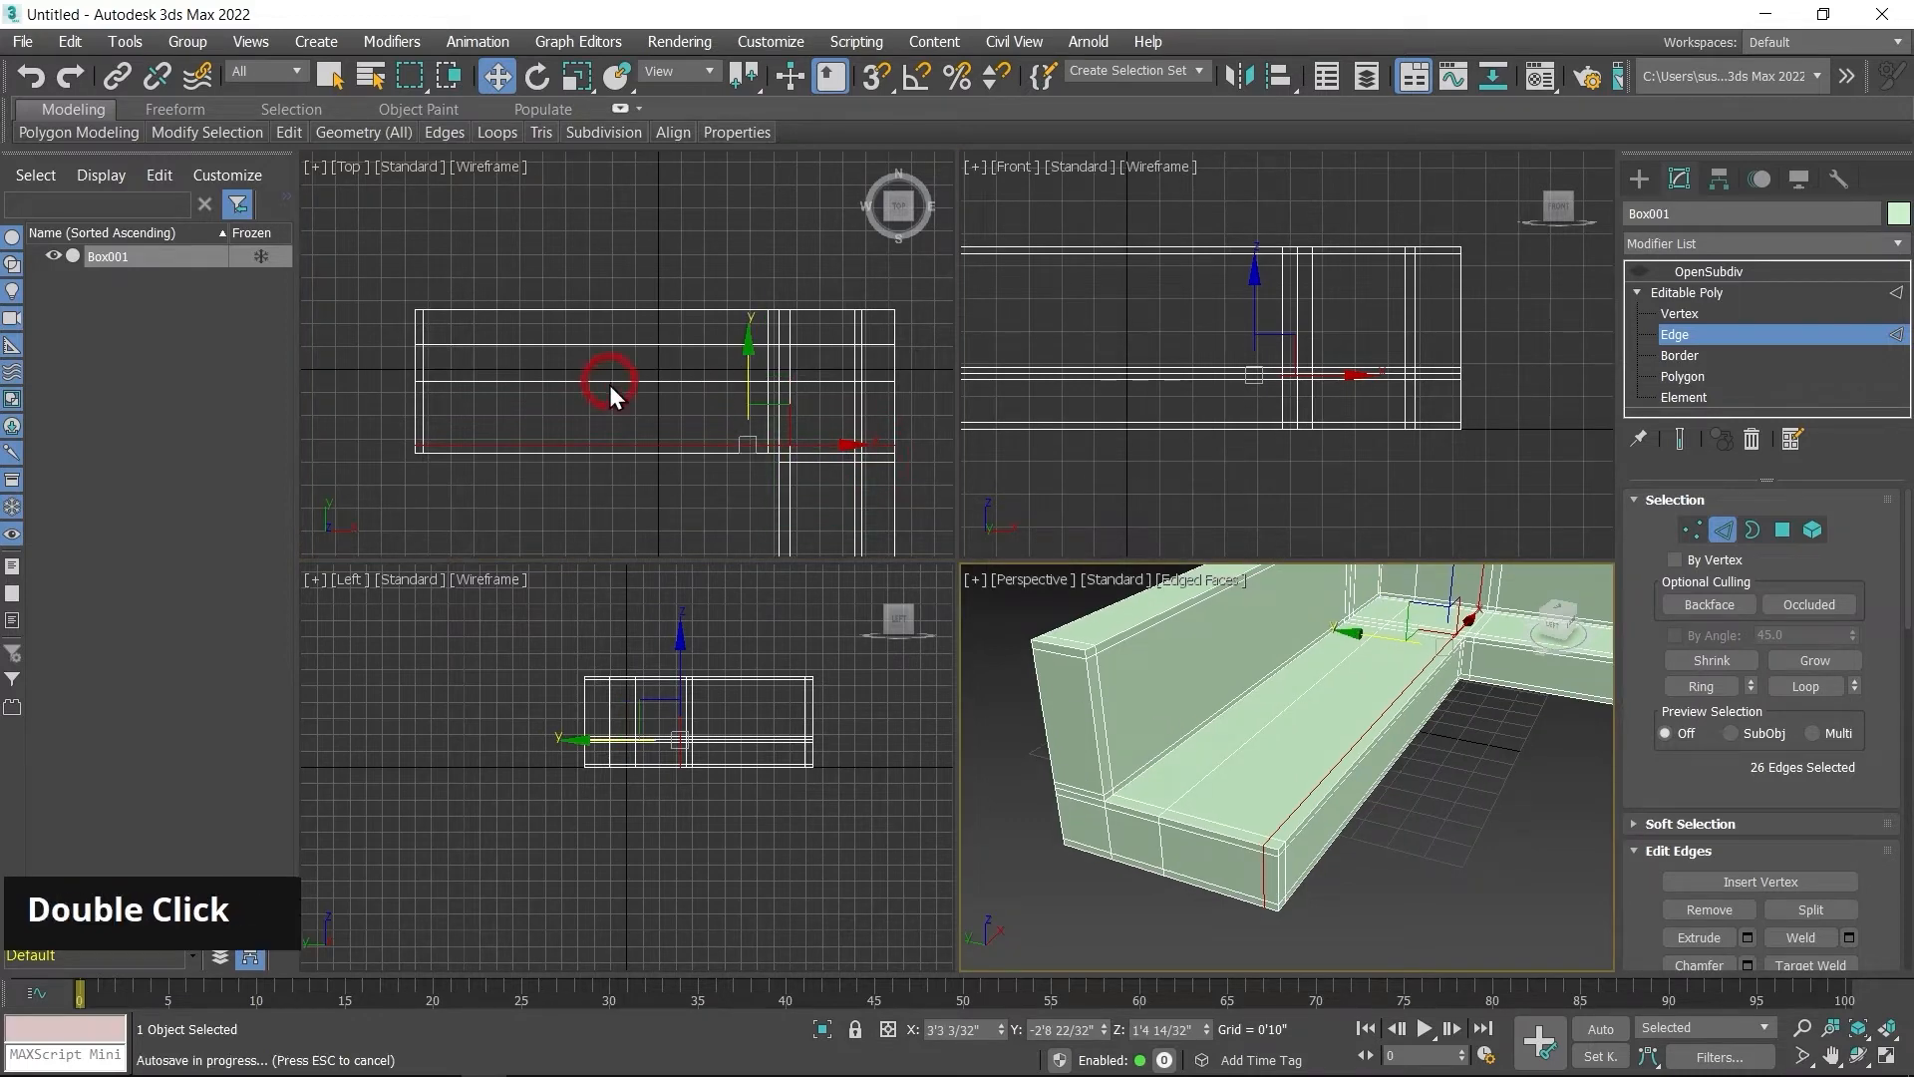
{"action": "left_click", "coordinate": [593, 389]}
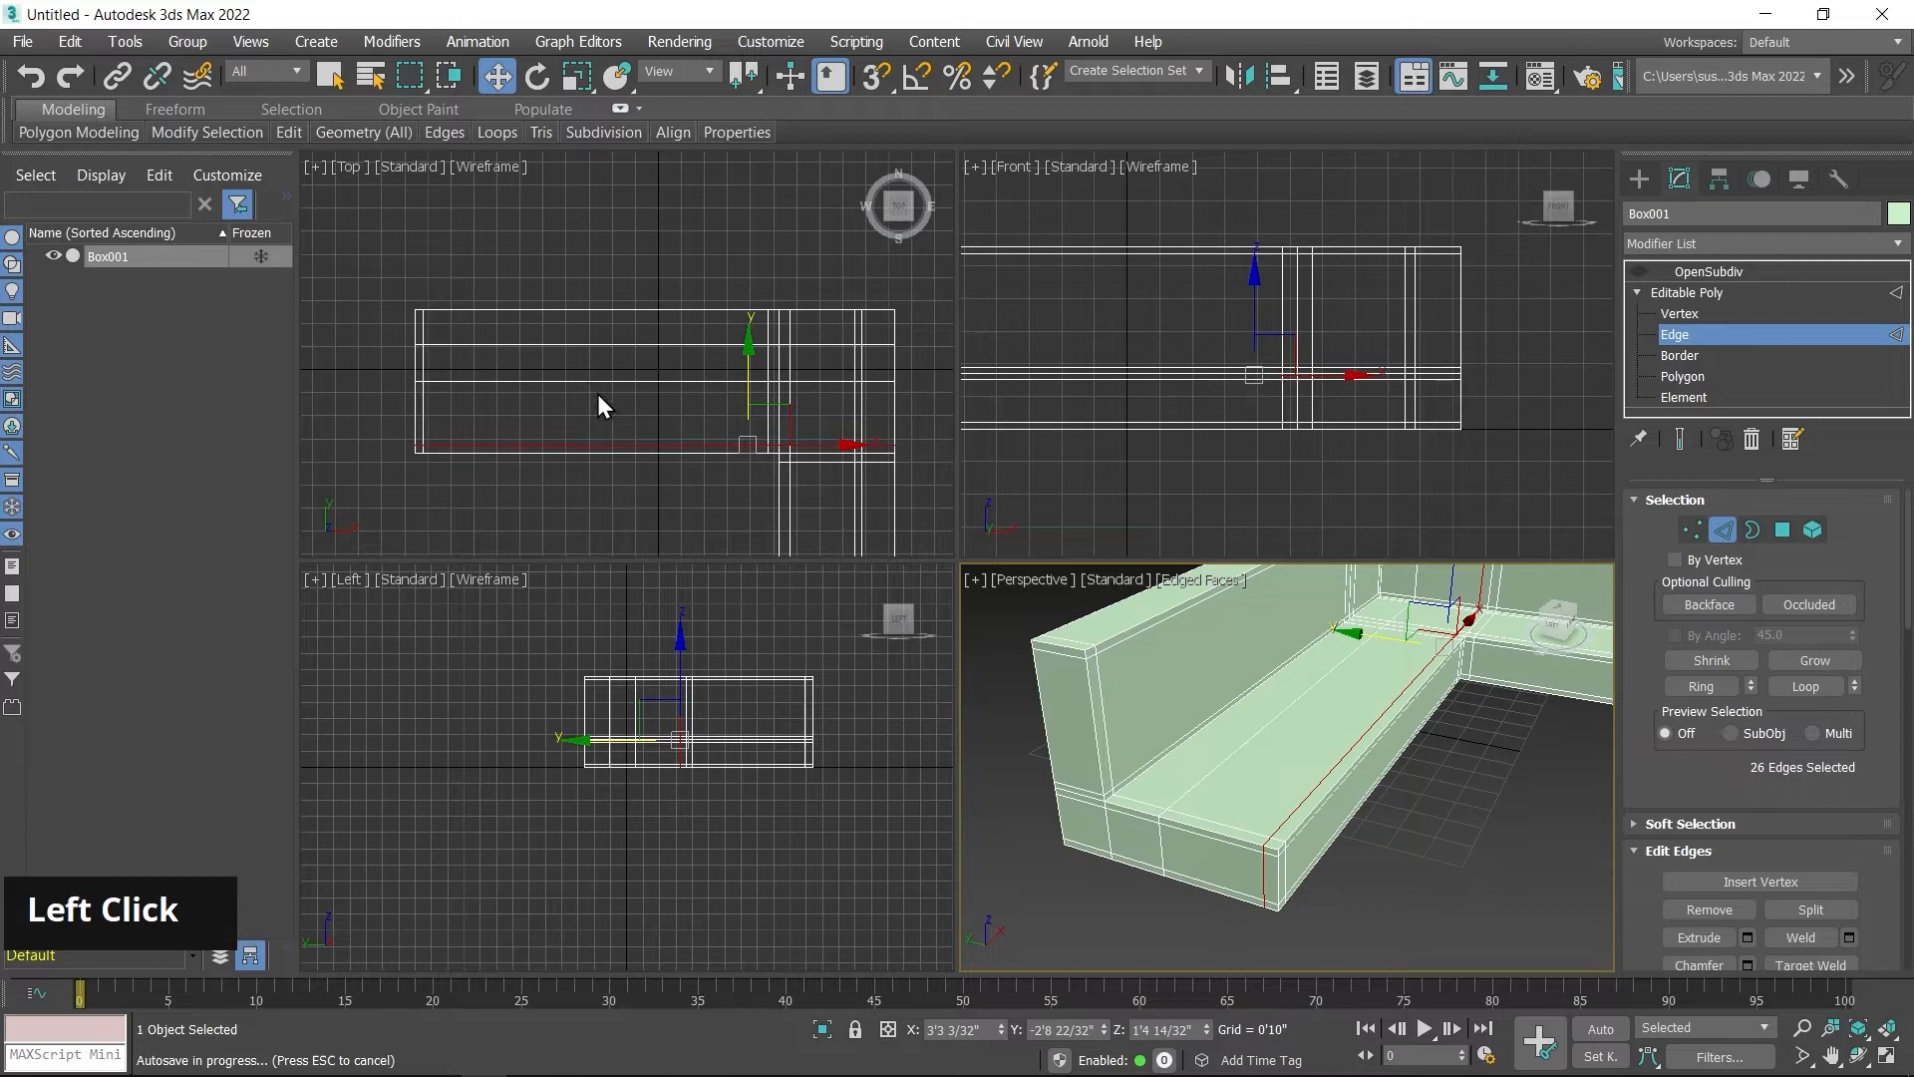
{"action": "double_click", "coordinate": [595, 383]}
{"action": "left_click_drag", "start_coordinate": [751, 295], "coordinate": [752, 265]}
{"action": "left_click", "coordinate": [1709, 271]}
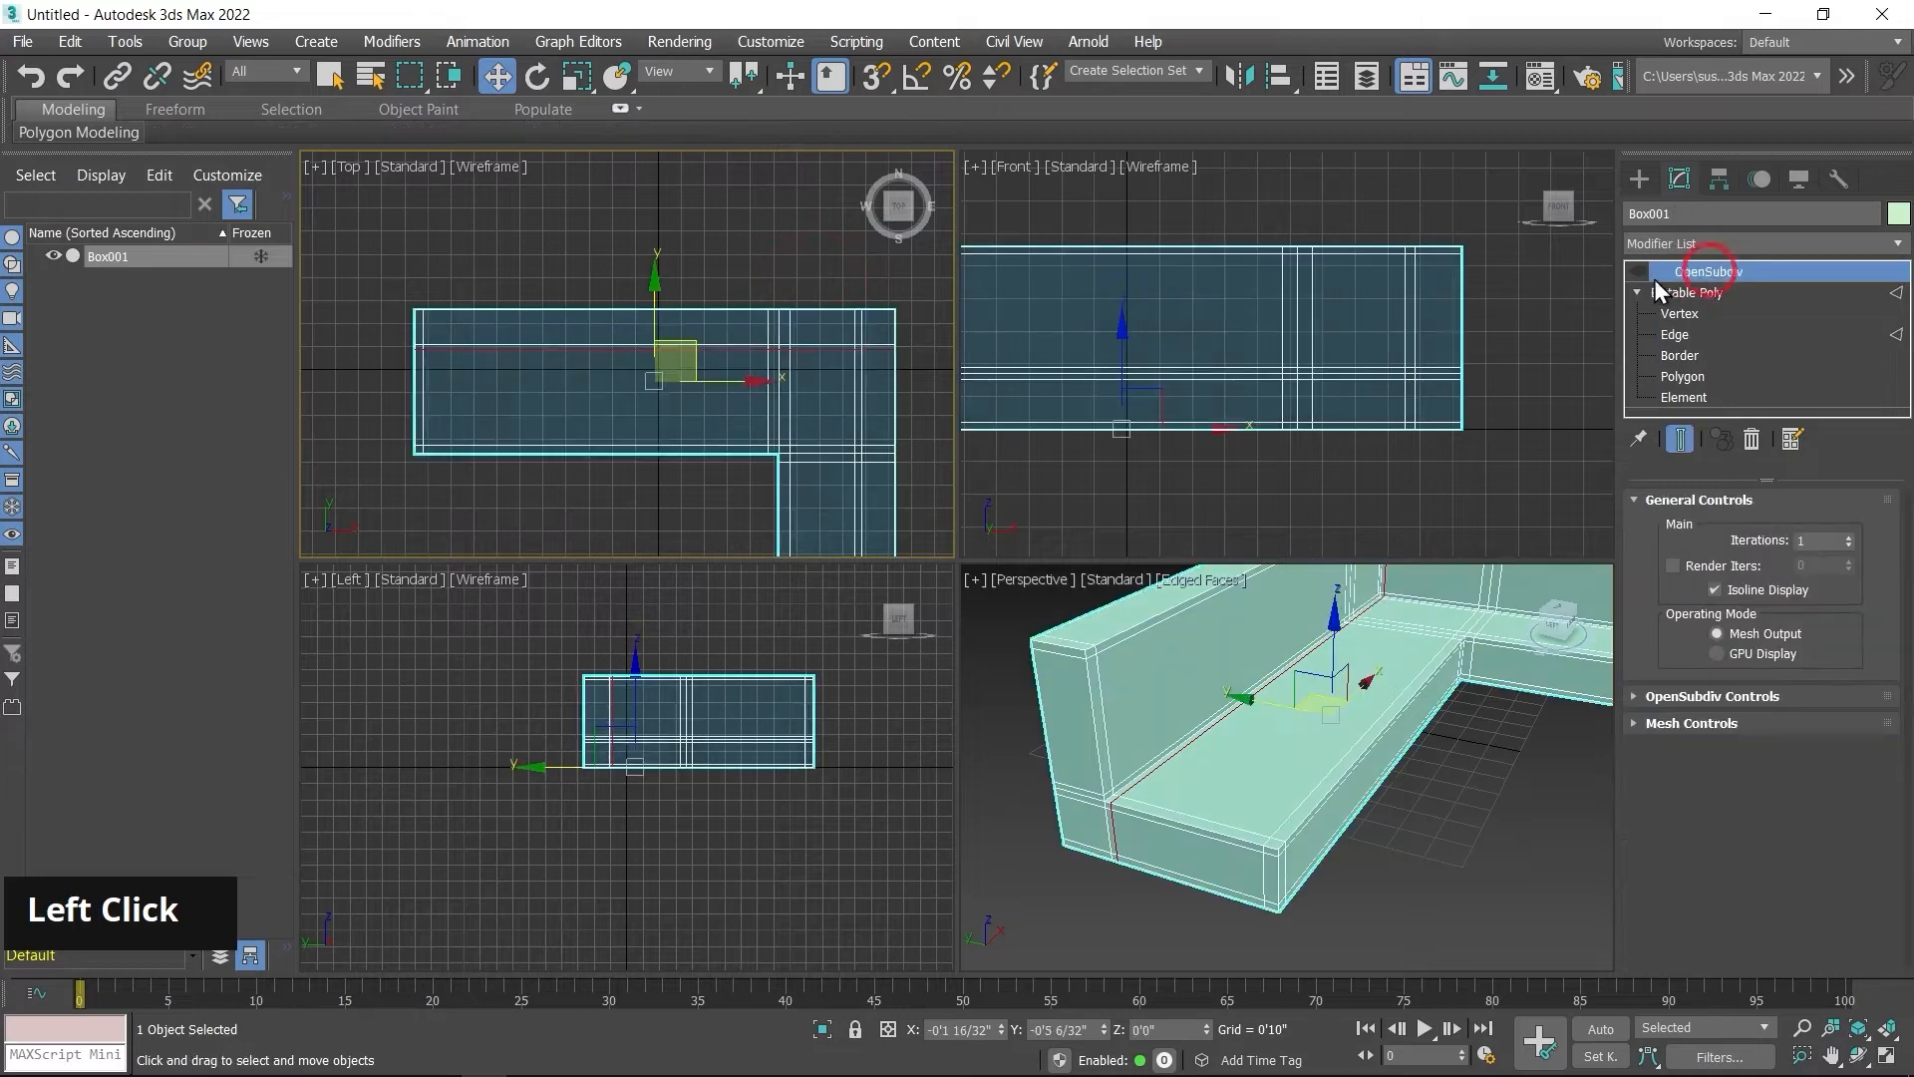
Step: Turn on OpenSubdiv to check the smoothed seat corners at both free ends, and switch it off again
{"action": "left_click", "coordinate": [1635, 272]}
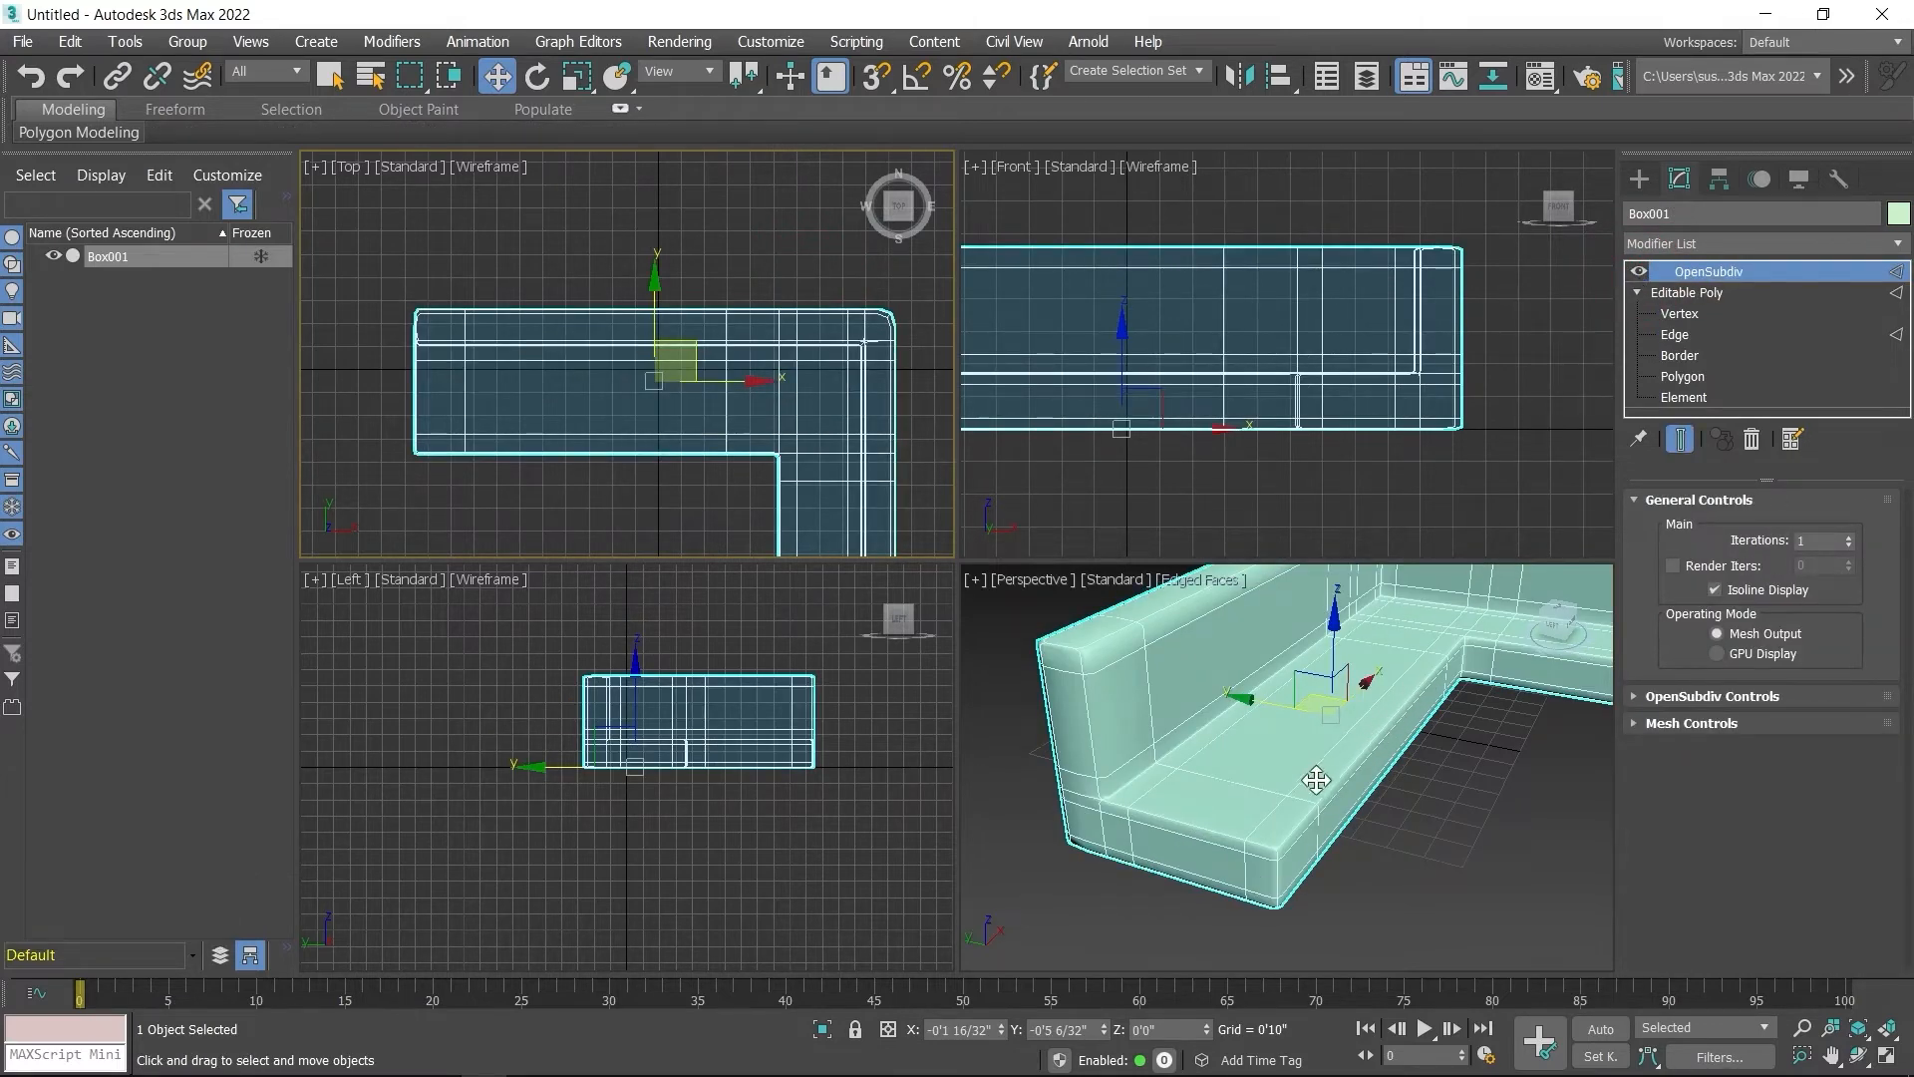
{"action": "mouse_move", "coordinate": [1318, 780]}
{"action": "middle_mouse_down", "text": "alt"}
{"action": "mouse_move", "coordinate": [1196, 855]}
{"action": "mouse_move", "coordinate": [1225, 813]}
{"action": "mouse_move", "coordinate": [1265, 846]}
{"action": "mouse_move", "coordinate": [1350, 795]}
{"action": "middle_mouse_up", "text": "alt"}
{"action": "scroll", "coordinate": [1187, 858], "scroll_direction": "up", "scroll_amount": 5}
{"action": "scroll", "coordinate": [1240, 816], "scroll_direction": "down", "scroll_amount": 3}
{"action": "scroll", "coordinate": [1402, 803], "scroll_direction": "down", "scroll_amount": 4}
{"action": "scroll", "coordinate": [1414, 795], "scroll_direction": "up", "scroll_amount": 5}
{"action": "scroll", "coordinate": [1318, 800], "scroll_direction": "up", "scroll_amount": 3}
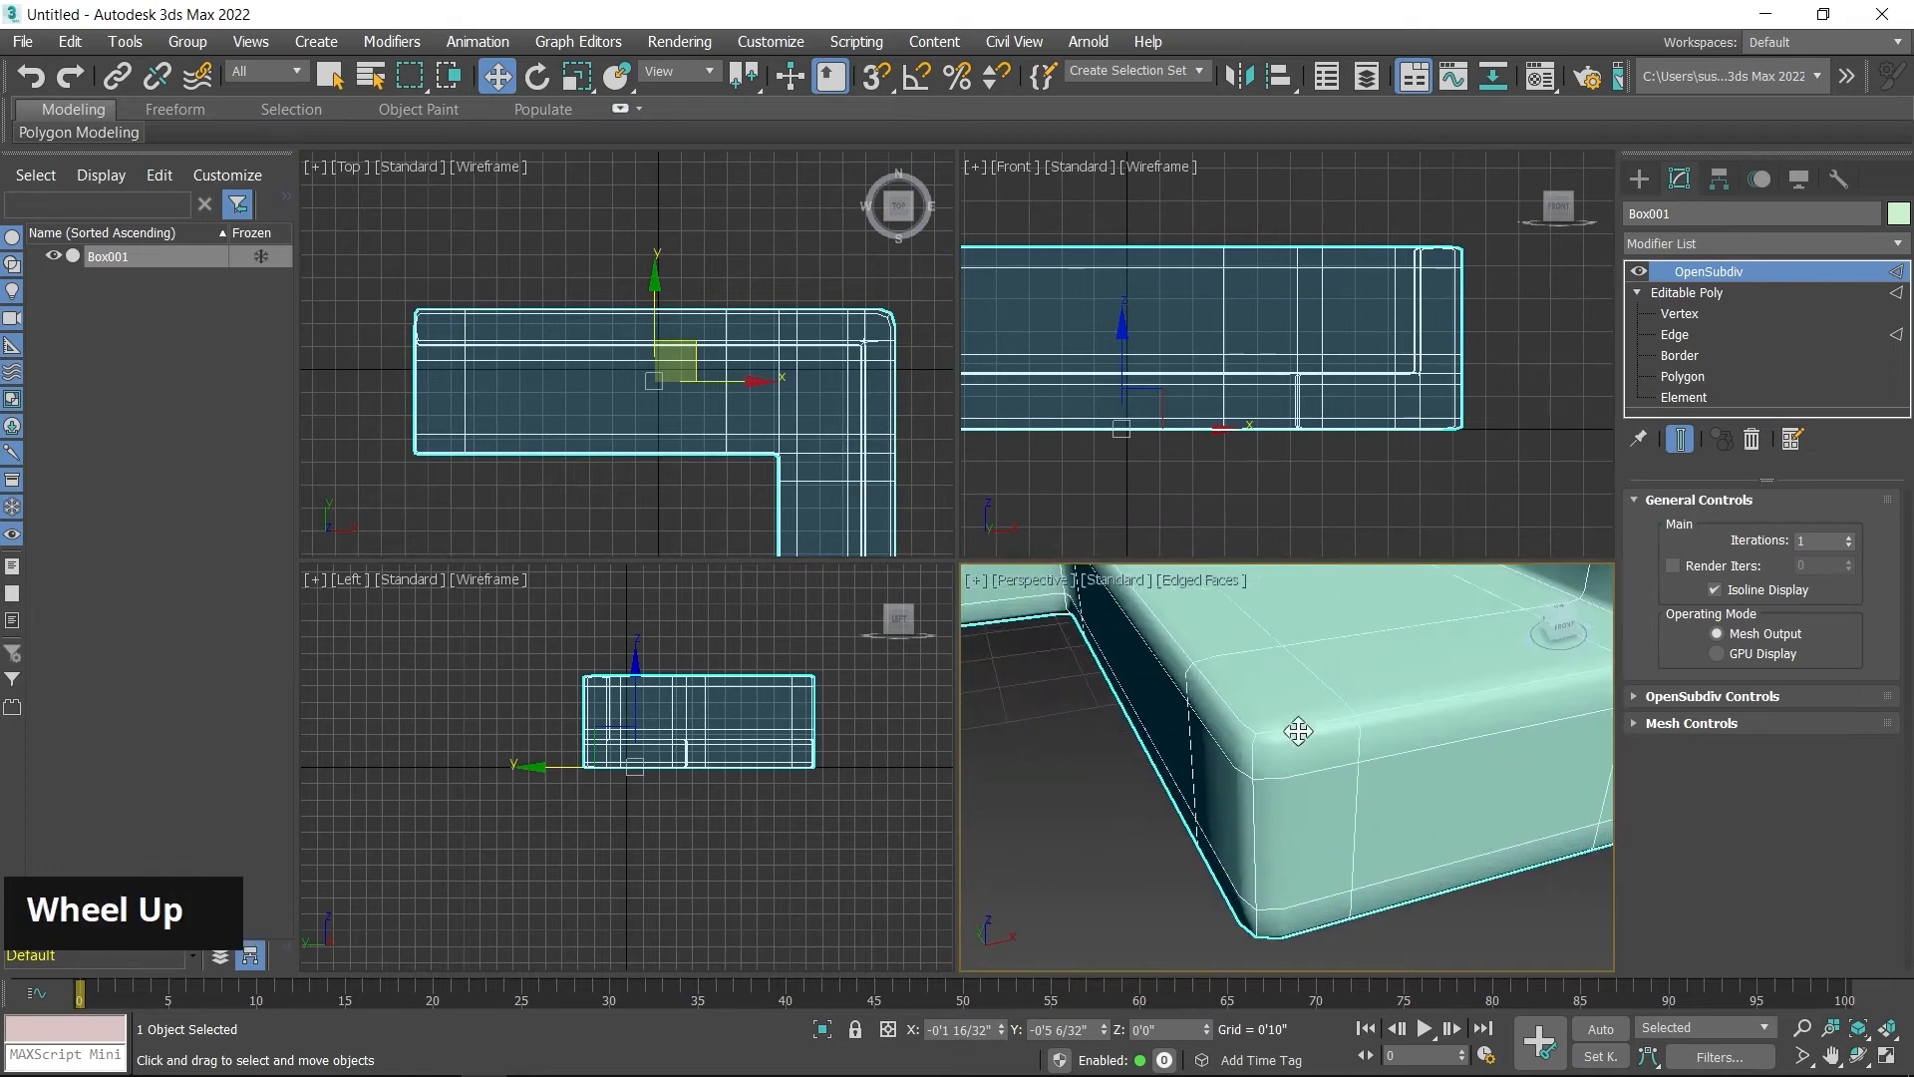
{"action": "left_click", "coordinate": [1637, 271]}
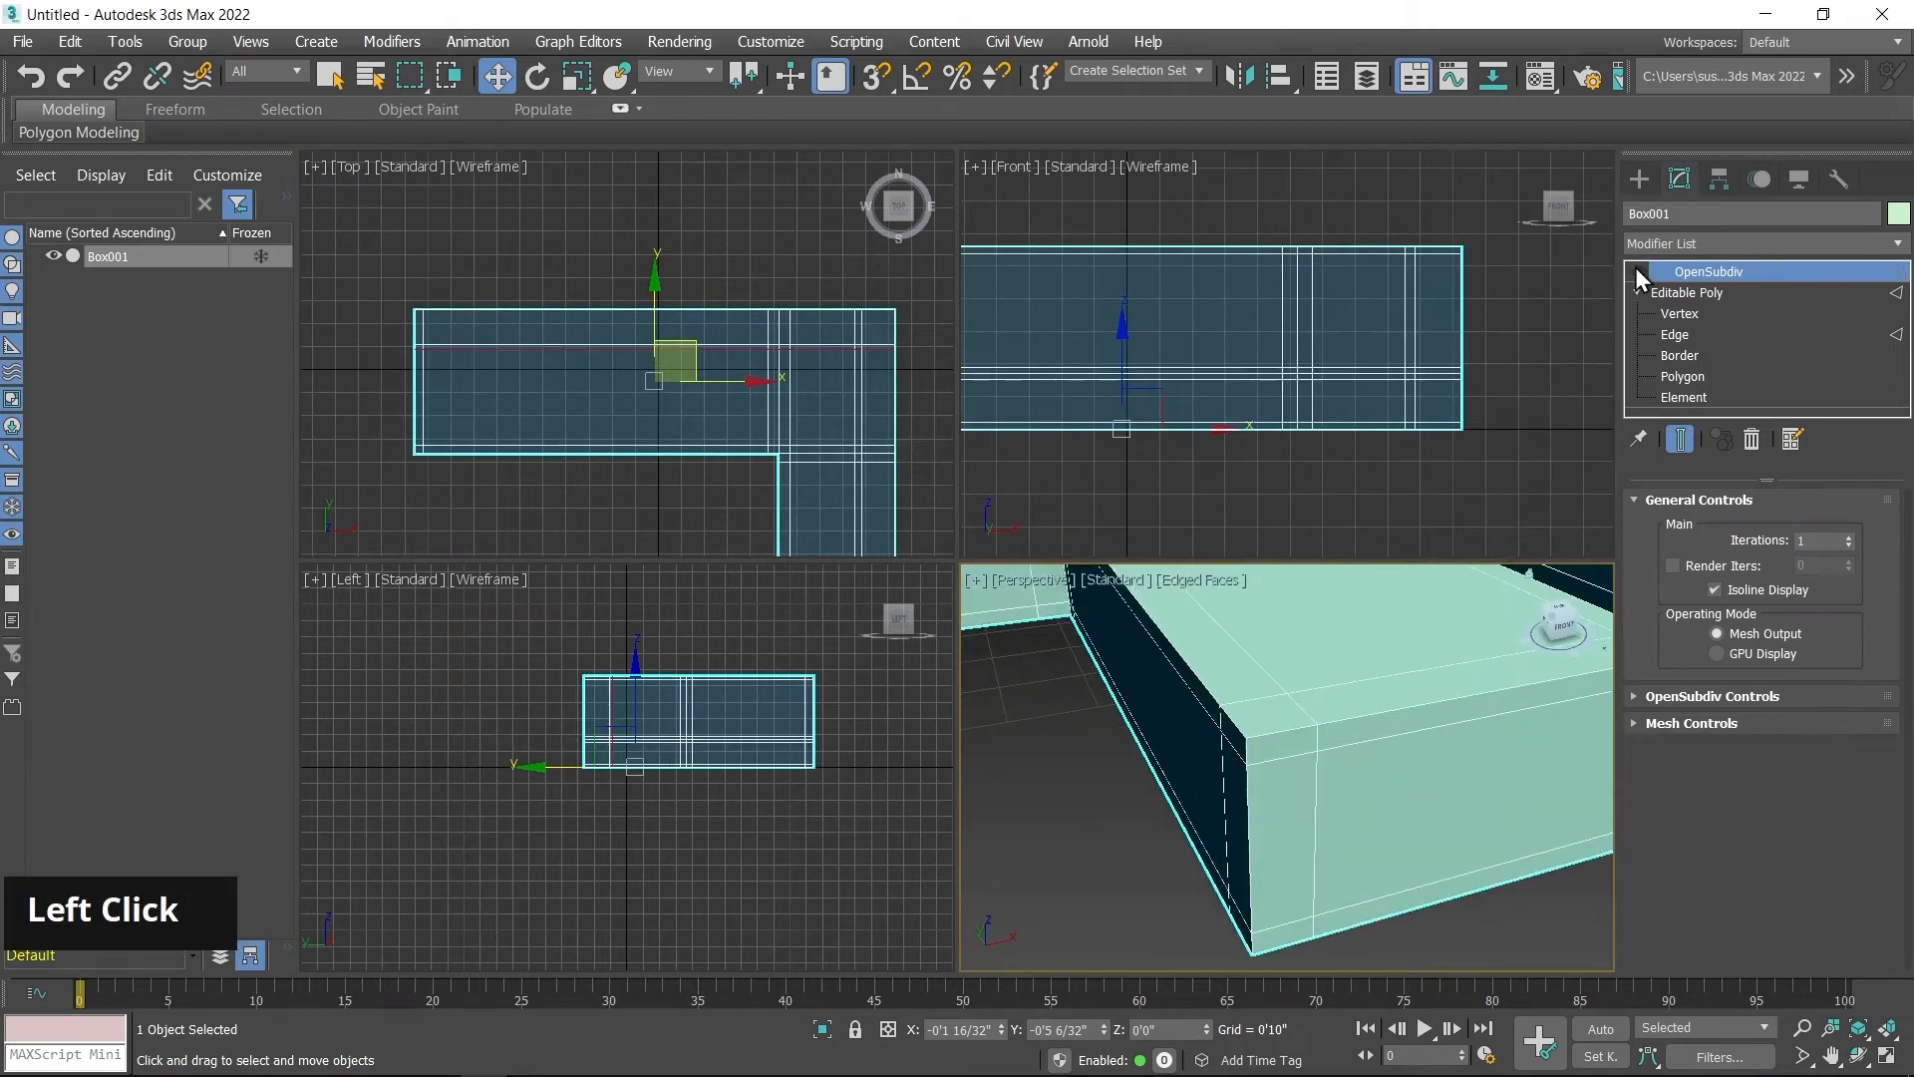
Step: Select the edge loop along the short section's inner seat edge and move it slightly closer to that edge, to about X 4'8 2/32"
{"action": "middle_click_drag", "start_coordinate": [1312, 811], "coordinate": [1350, 841]}
{"action": "scroll", "coordinate": [1321, 821], "scroll_direction": "down", "scroll_amount": 3}
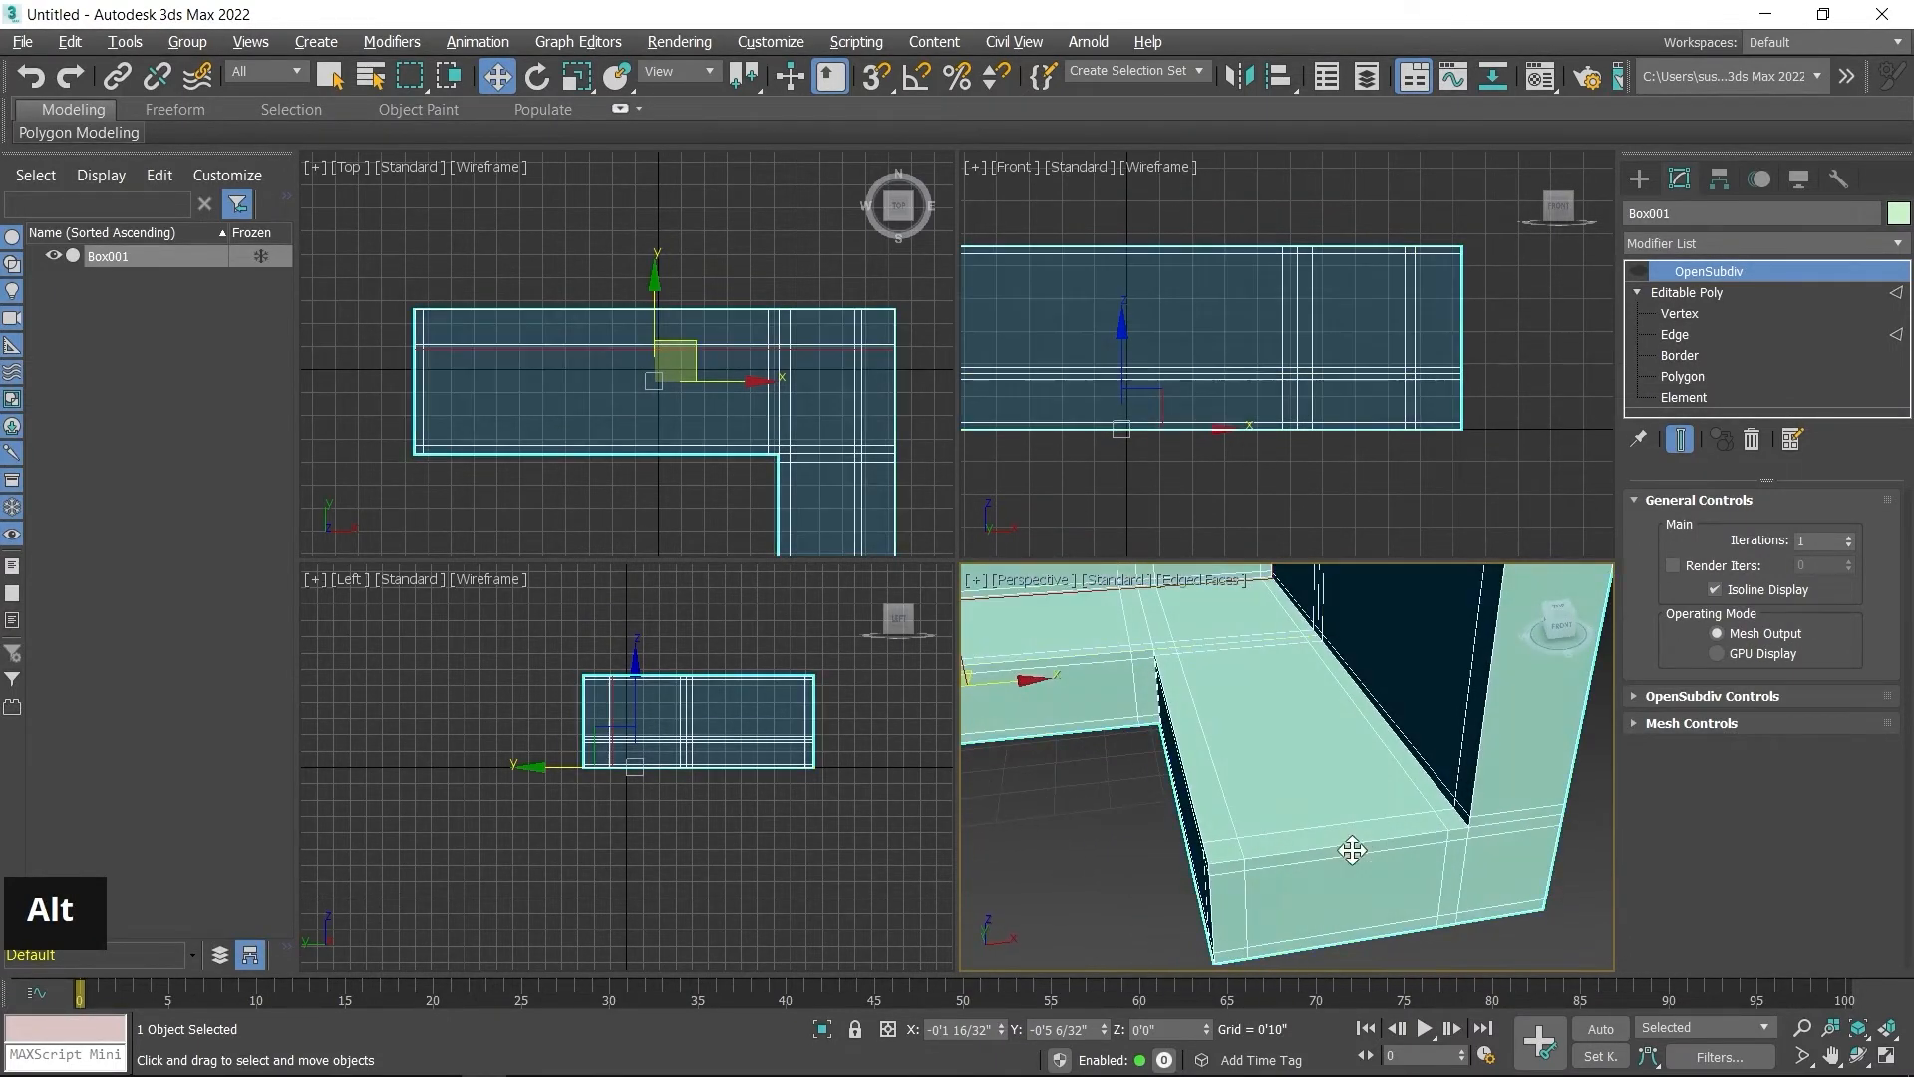
{"action": "scroll", "coordinate": [1236, 887], "scroll_direction": "up", "scroll_amount": 4}
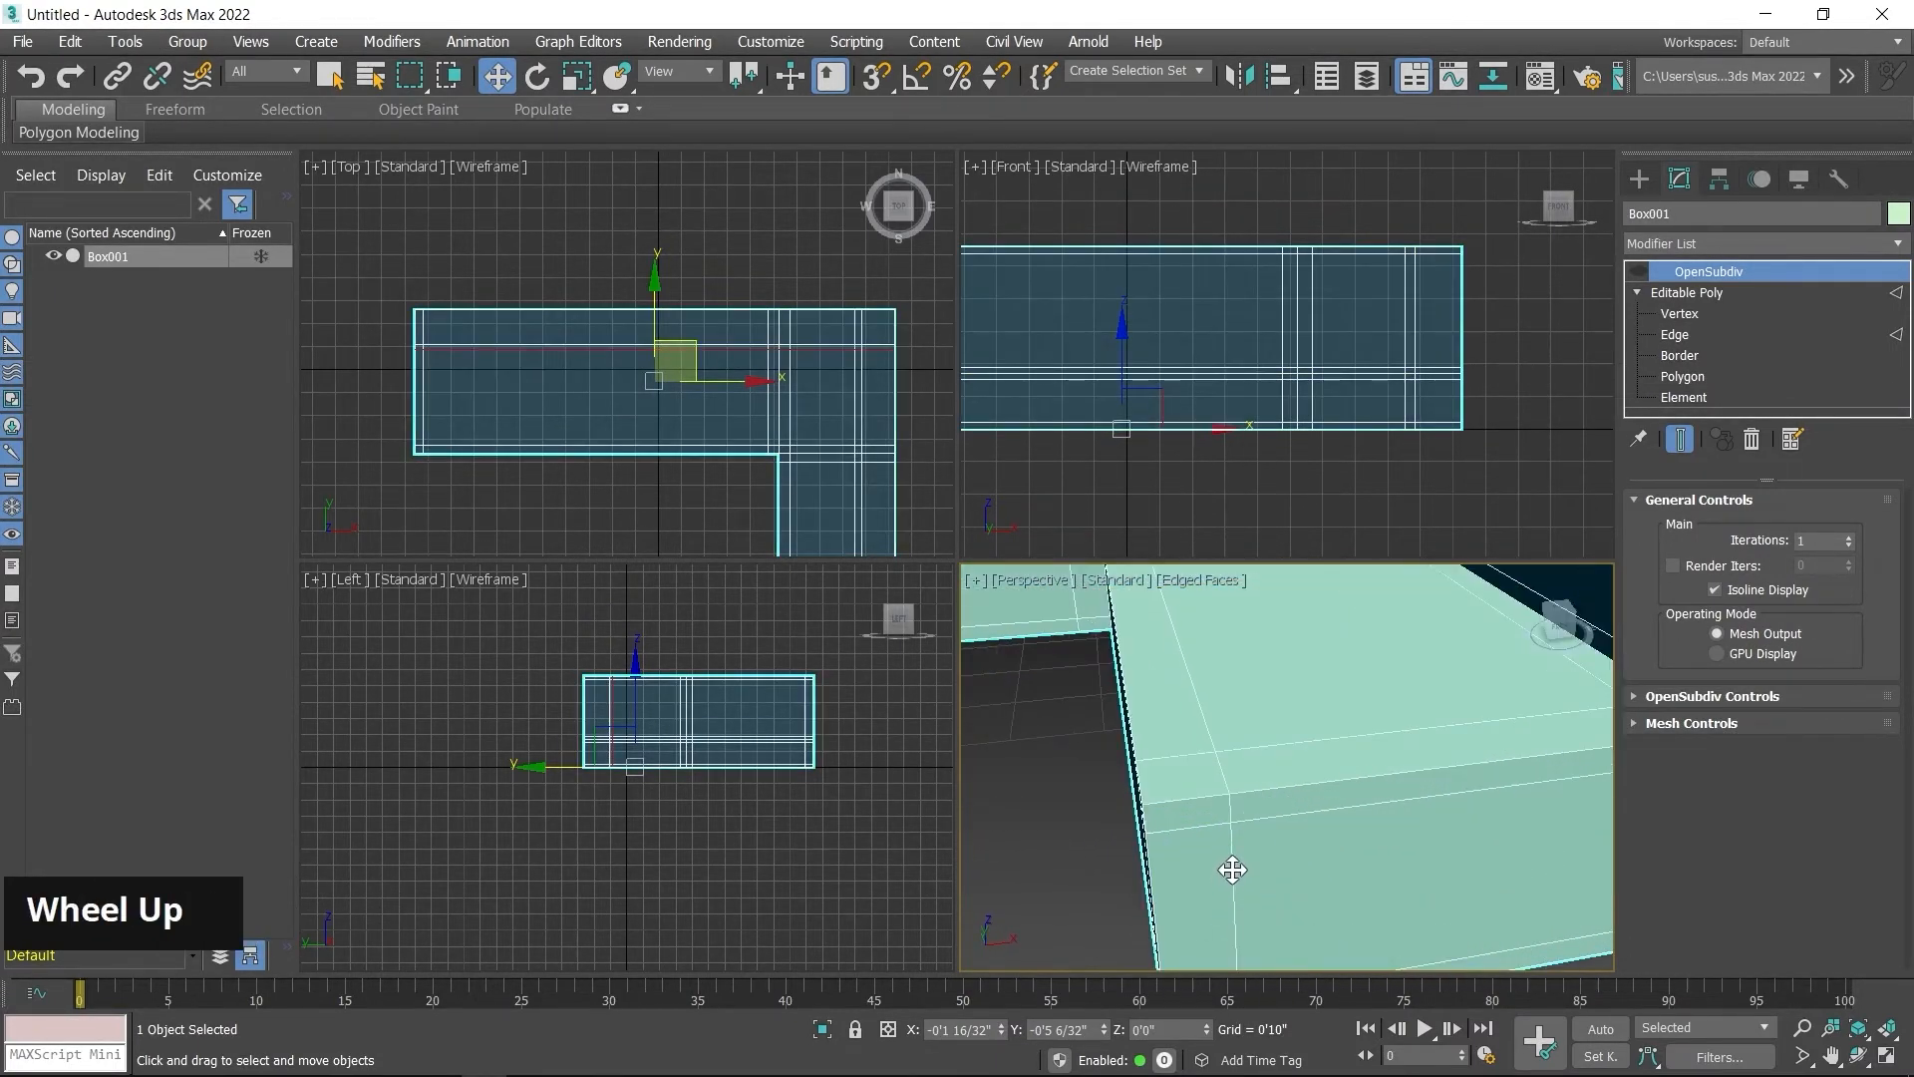
{"action": "double_click", "coordinate": [1232, 869]}
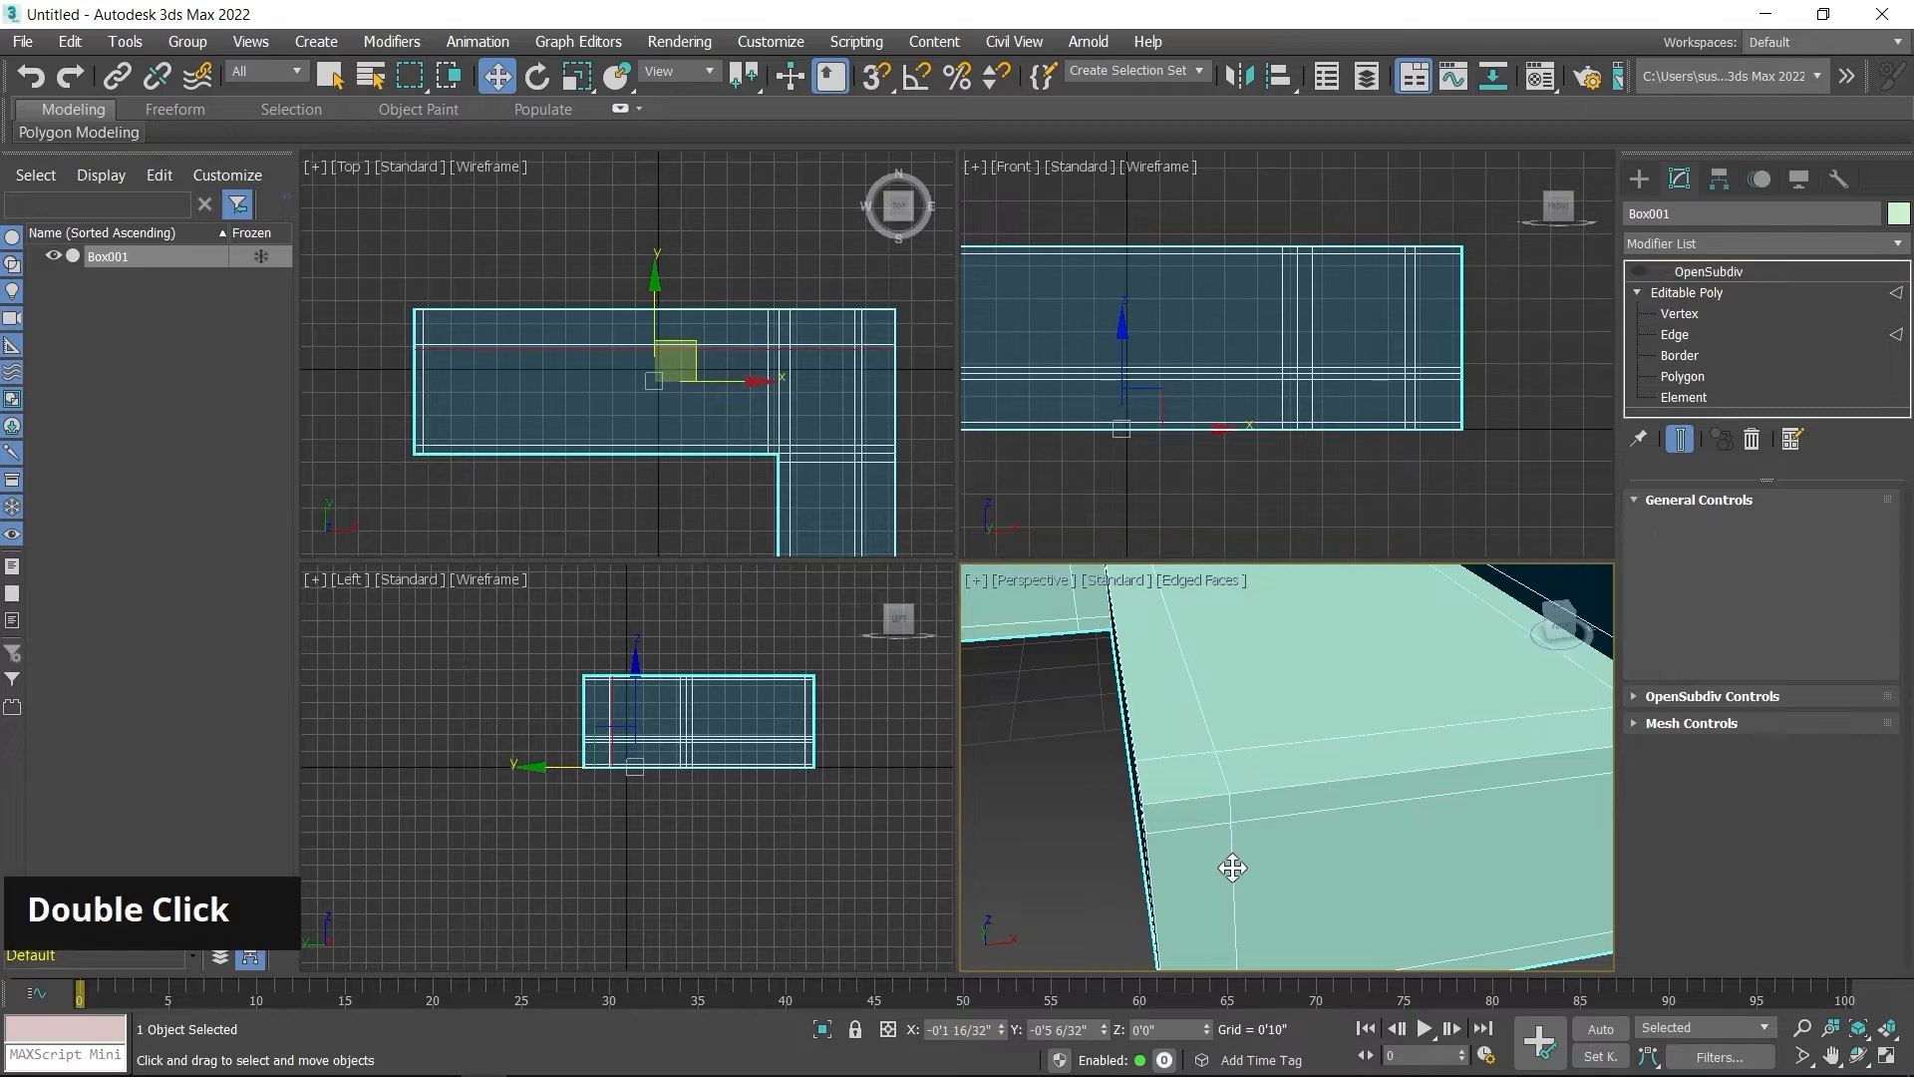
{"action": "left_click", "coordinate": [1676, 335]}
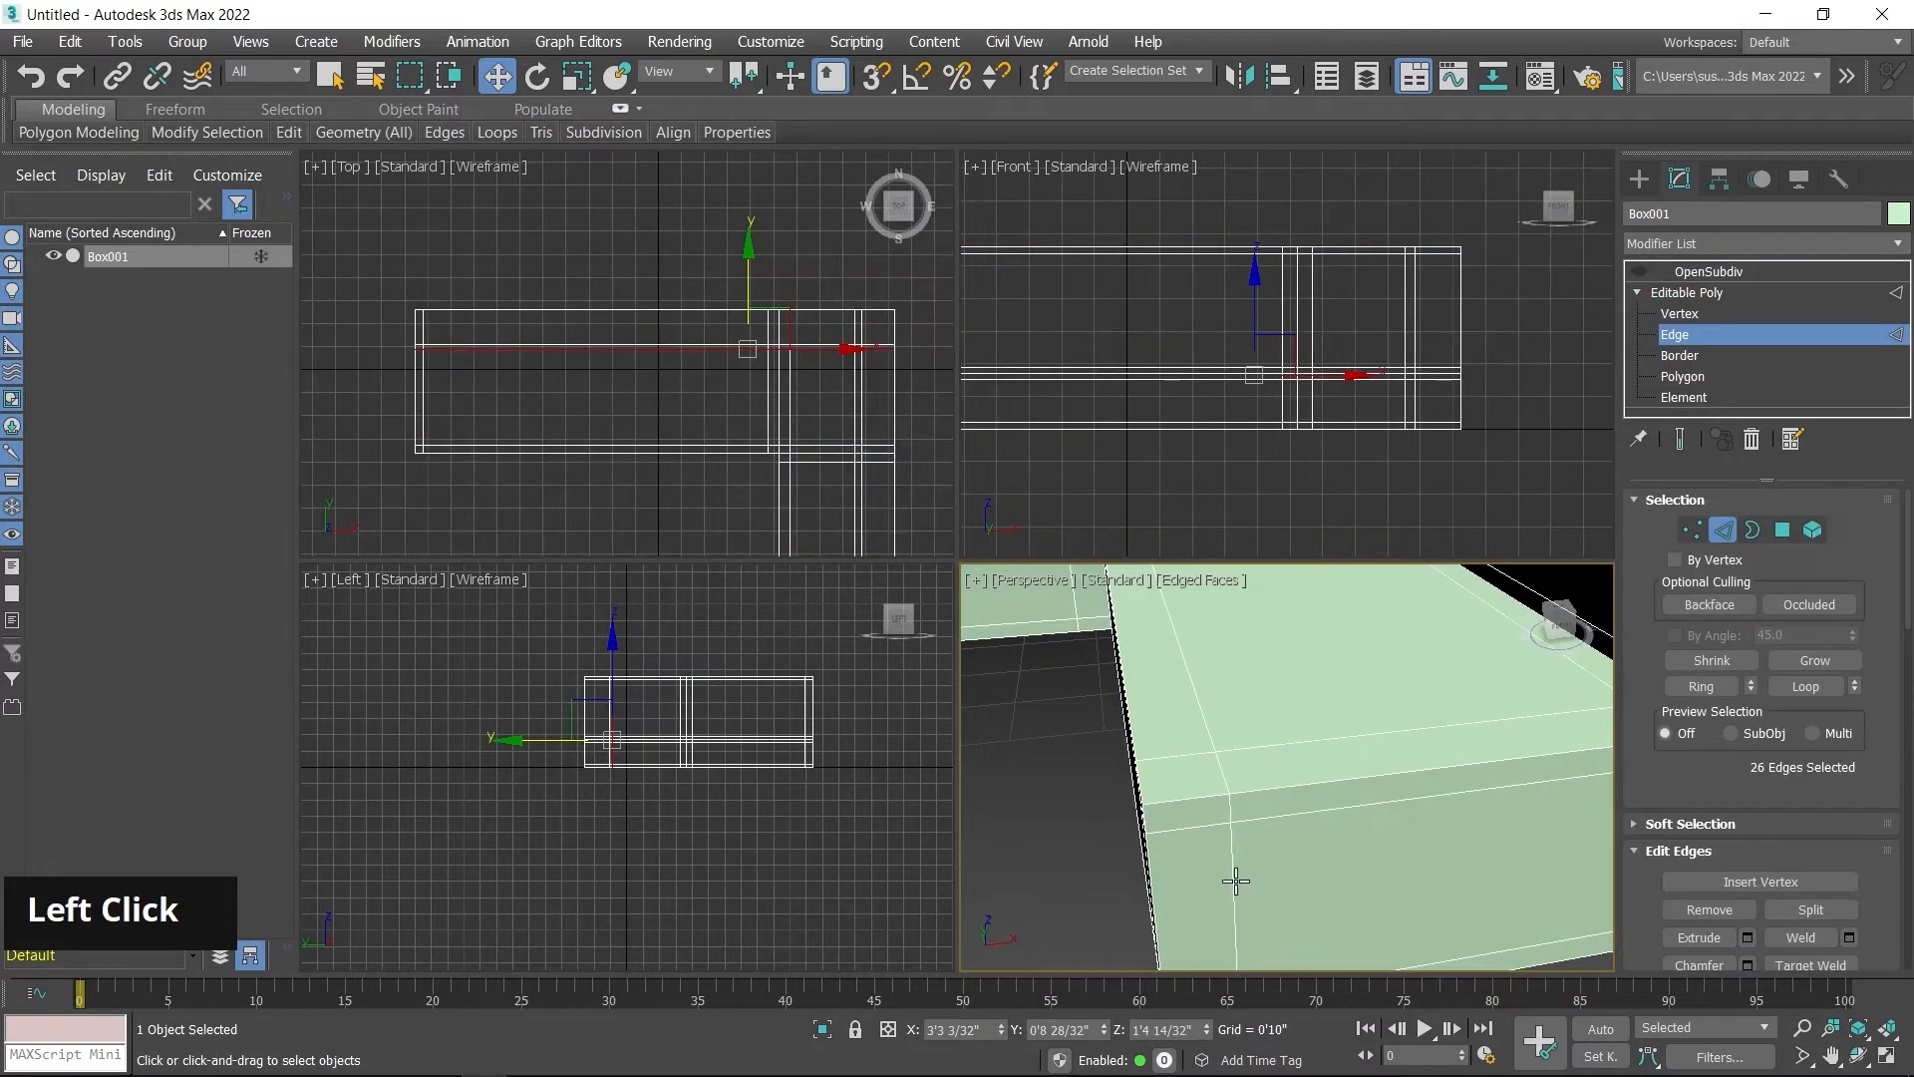
{"action": "double_click", "coordinate": [1236, 881]}
{"action": "scroll", "coordinate": [1286, 737], "scroll_direction": "down", "scroll_amount": 3}
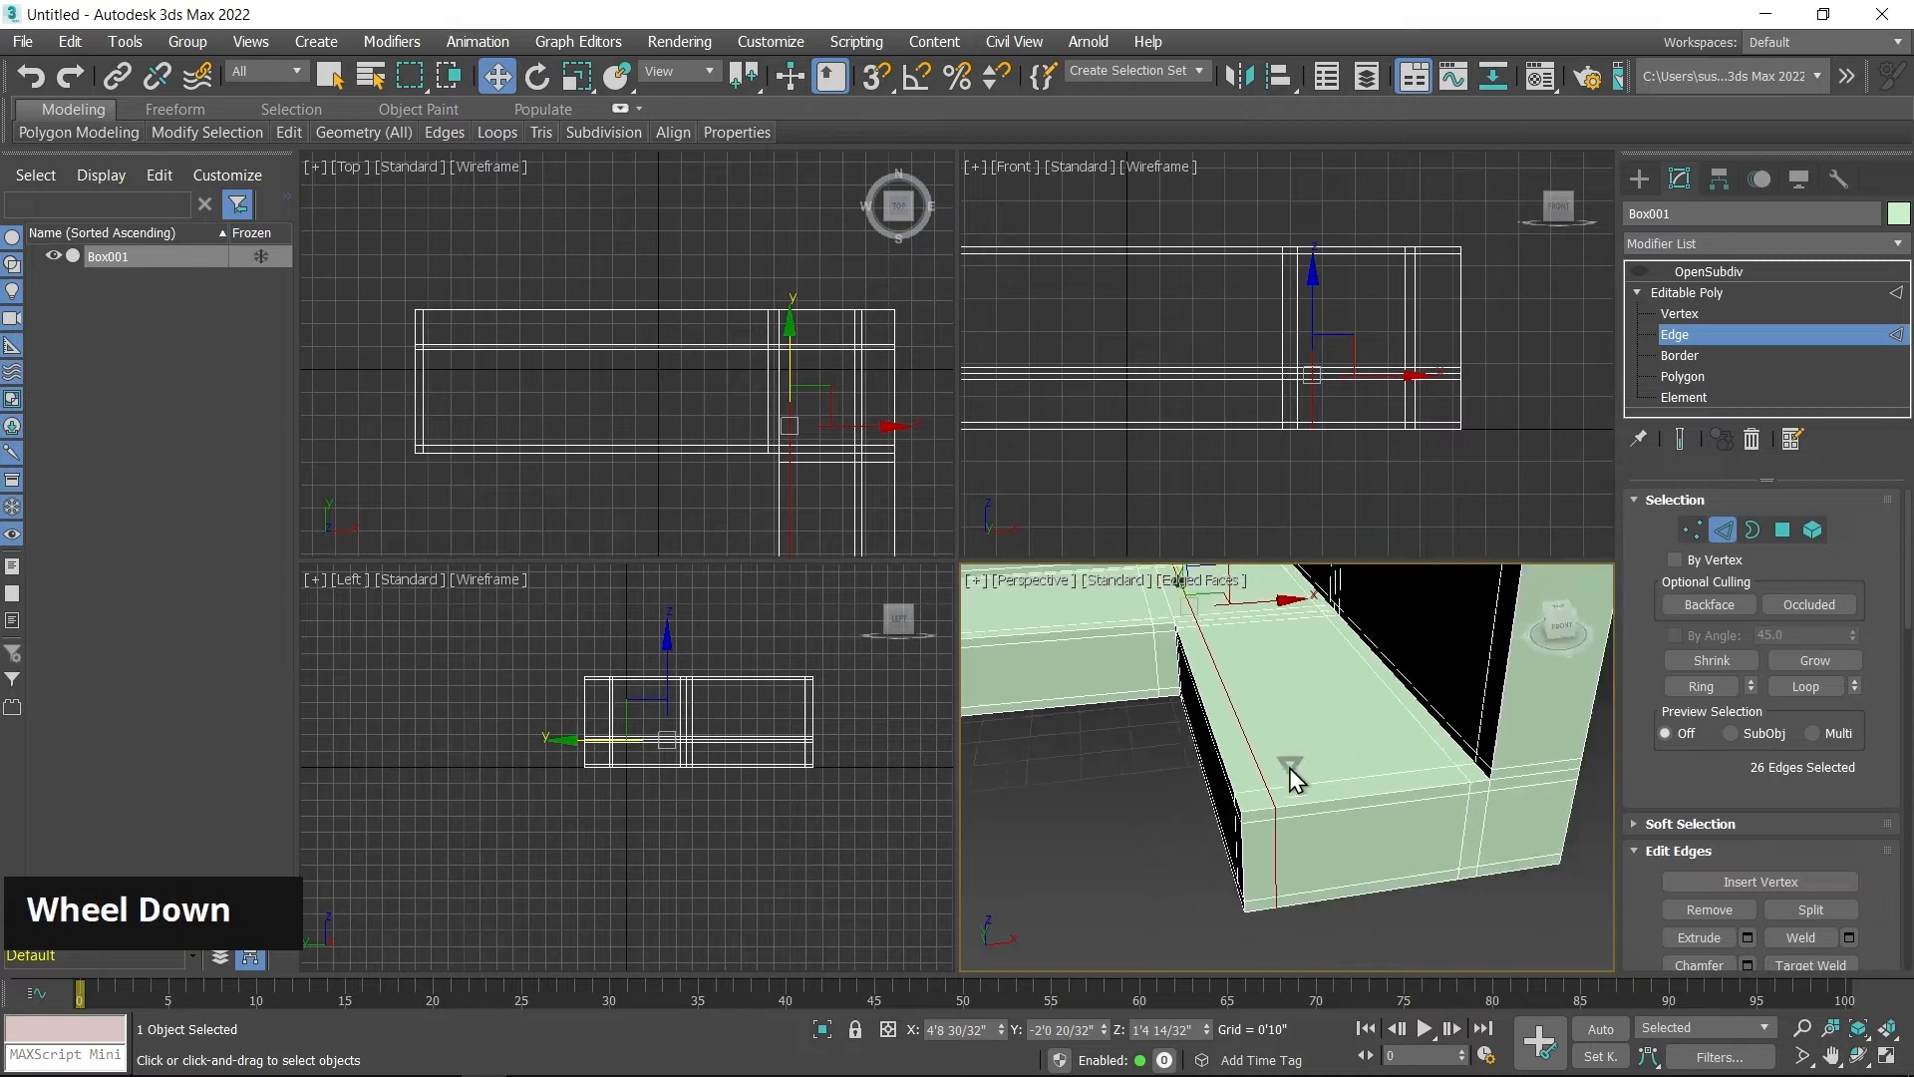
{"action": "scroll", "coordinate": [1289, 776], "scroll_direction": "down", "scroll_amount": 2}
{"action": "middle_click_drag", "start_coordinate": [1084, 430], "coordinate": [1452, 349]}
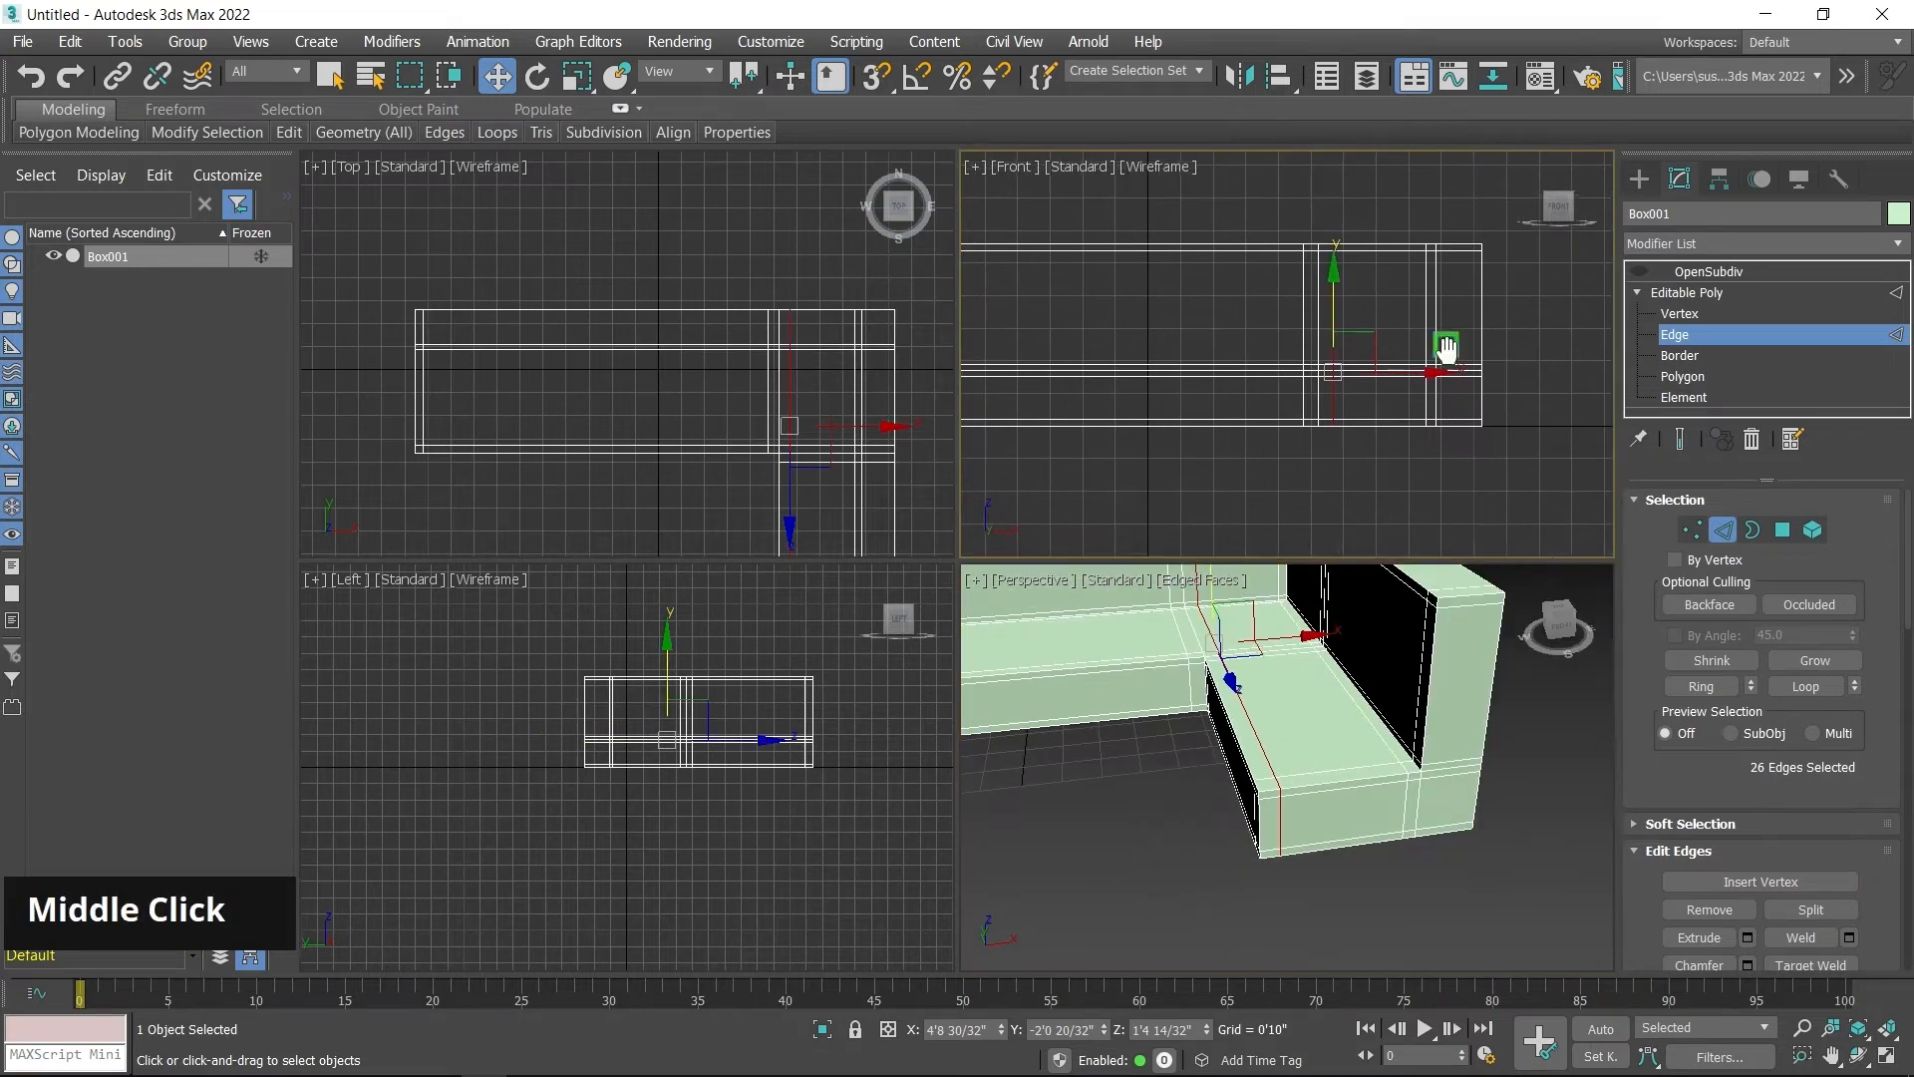
{"action": "scroll", "coordinate": [1432, 372], "scroll_direction": "down", "scroll_amount": 2}
{"action": "scroll", "coordinate": [1414, 377], "scroll_direction": "up", "scroll_amount": 3}
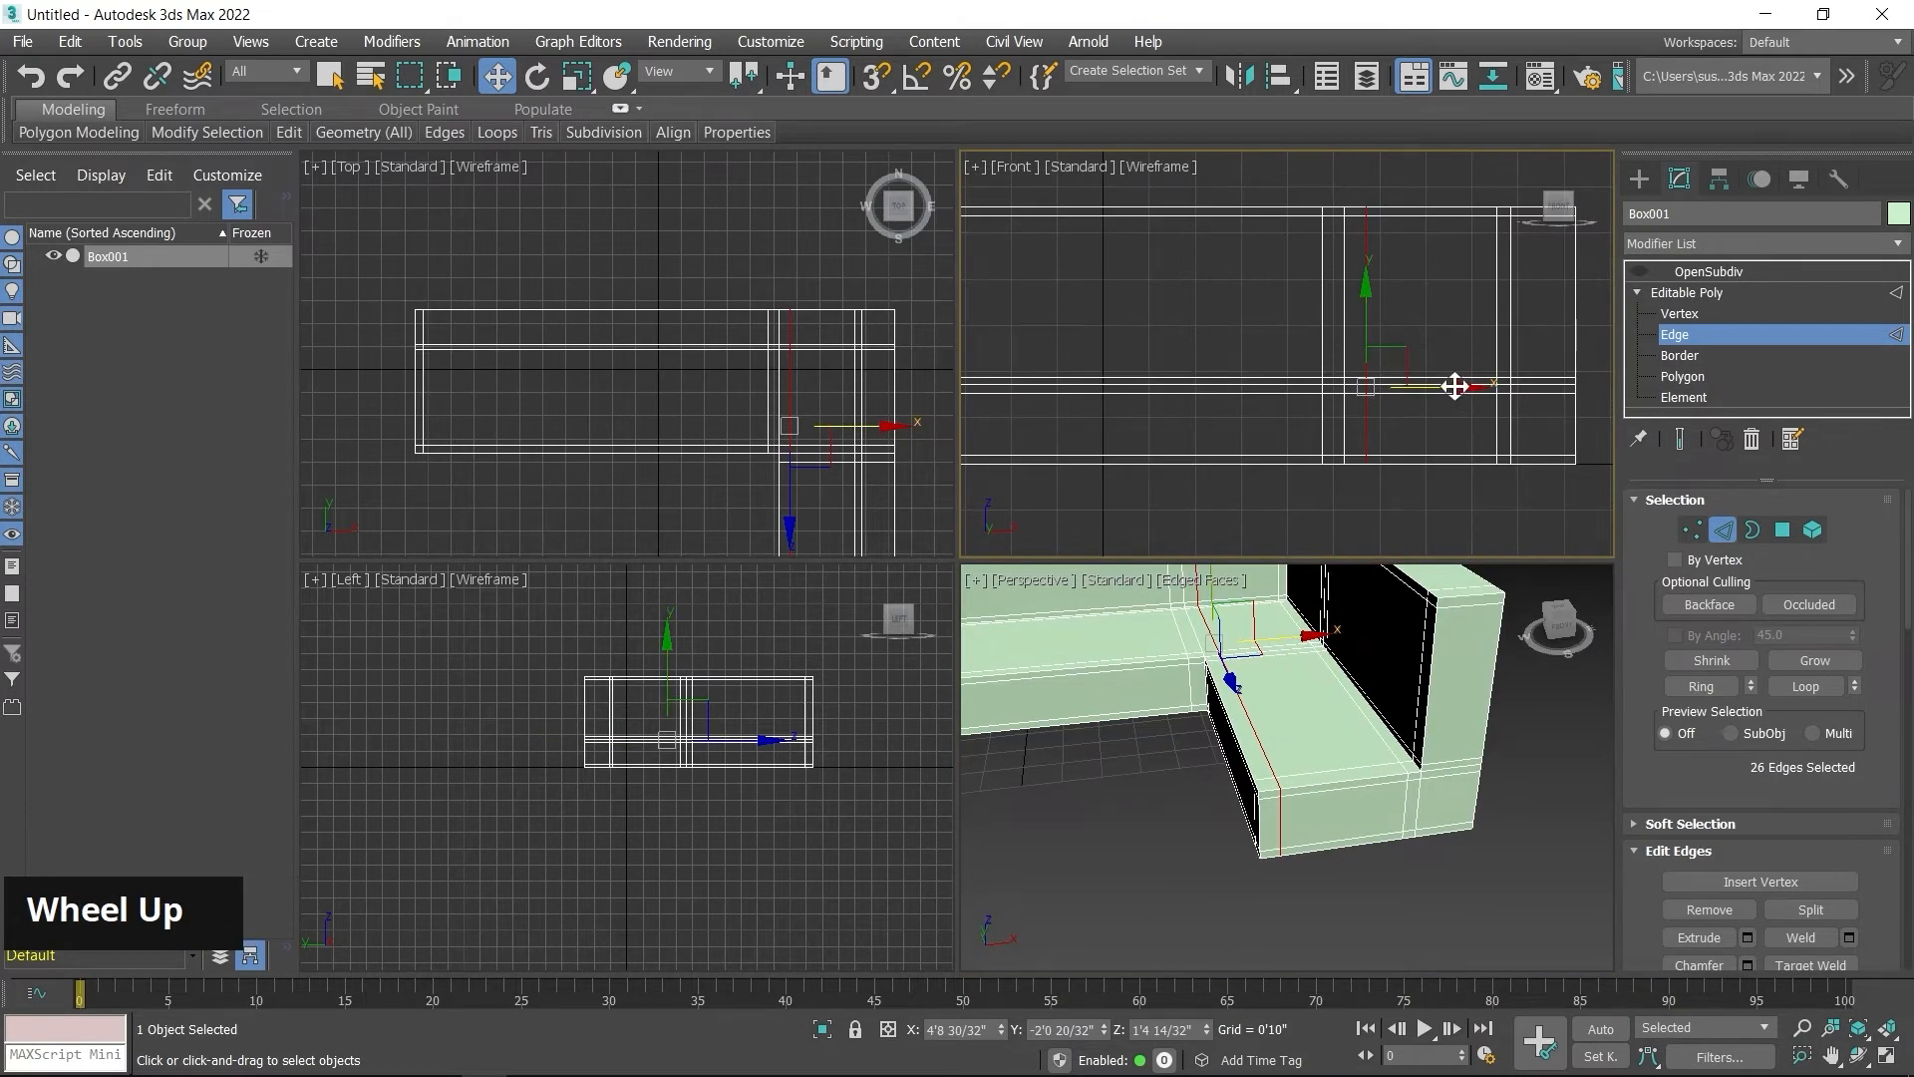
{"action": "left_click_drag", "start_coordinate": [1453, 385], "coordinate": [1454, 386]}
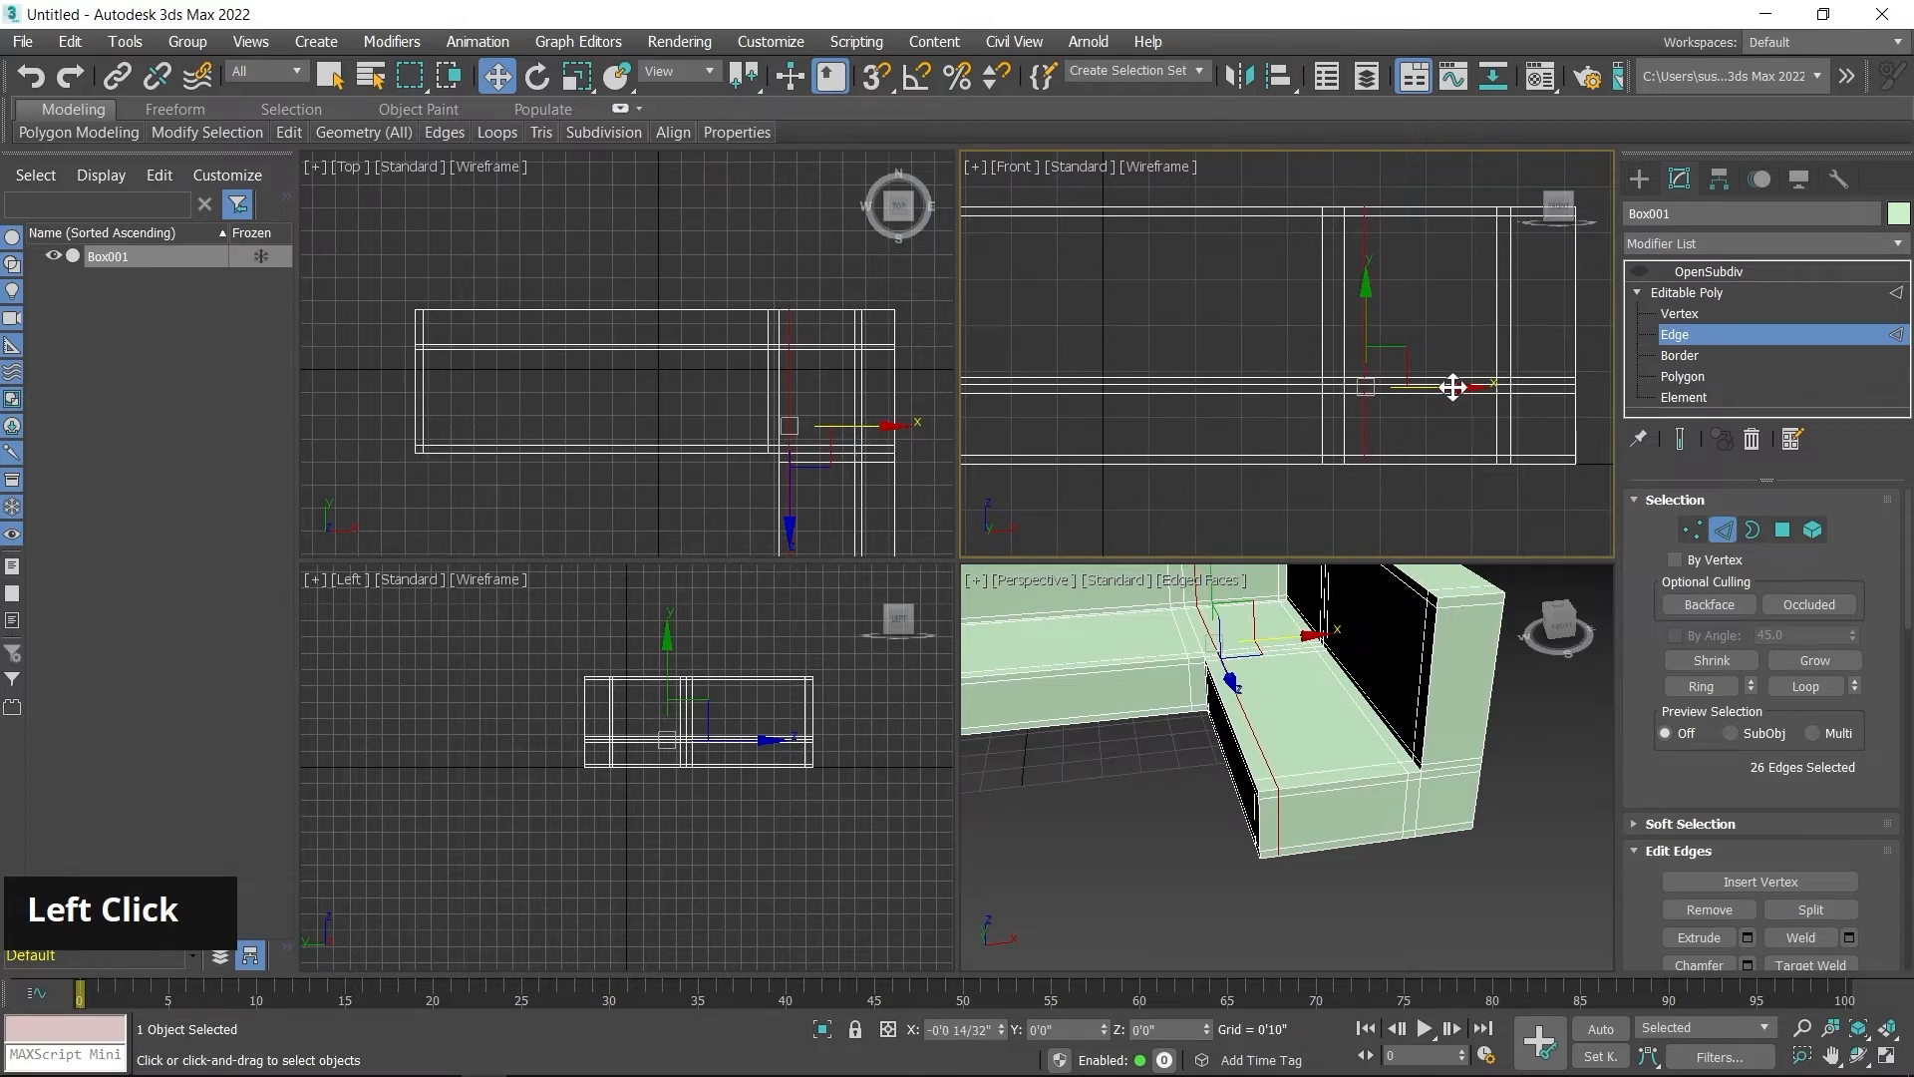
{"action": "left_click_drag", "start_coordinate": [1450, 387], "coordinate": [1447, 387]}
Step: Turn on OpenSubdiv to check the backrest corner at the short section's free end, and switch it off again
{"action": "middle_click_drag", "start_coordinate": [1295, 761], "coordinate": [1326, 827]}
{"action": "middle_click_drag", "start_coordinate": [1374, 700], "coordinate": [1381, 744]}
{"action": "scroll", "coordinate": [1381, 744], "scroll_direction": "up", "scroll_amount": 3}
{"action": "middle_click_drag", "start_coordinate": [1286, 792], "coordinate": [1402, 784]}
{"action": "scroll", "coordinate": [1355, 803], "scroll_direction": "down", "scroll_amount": 2}
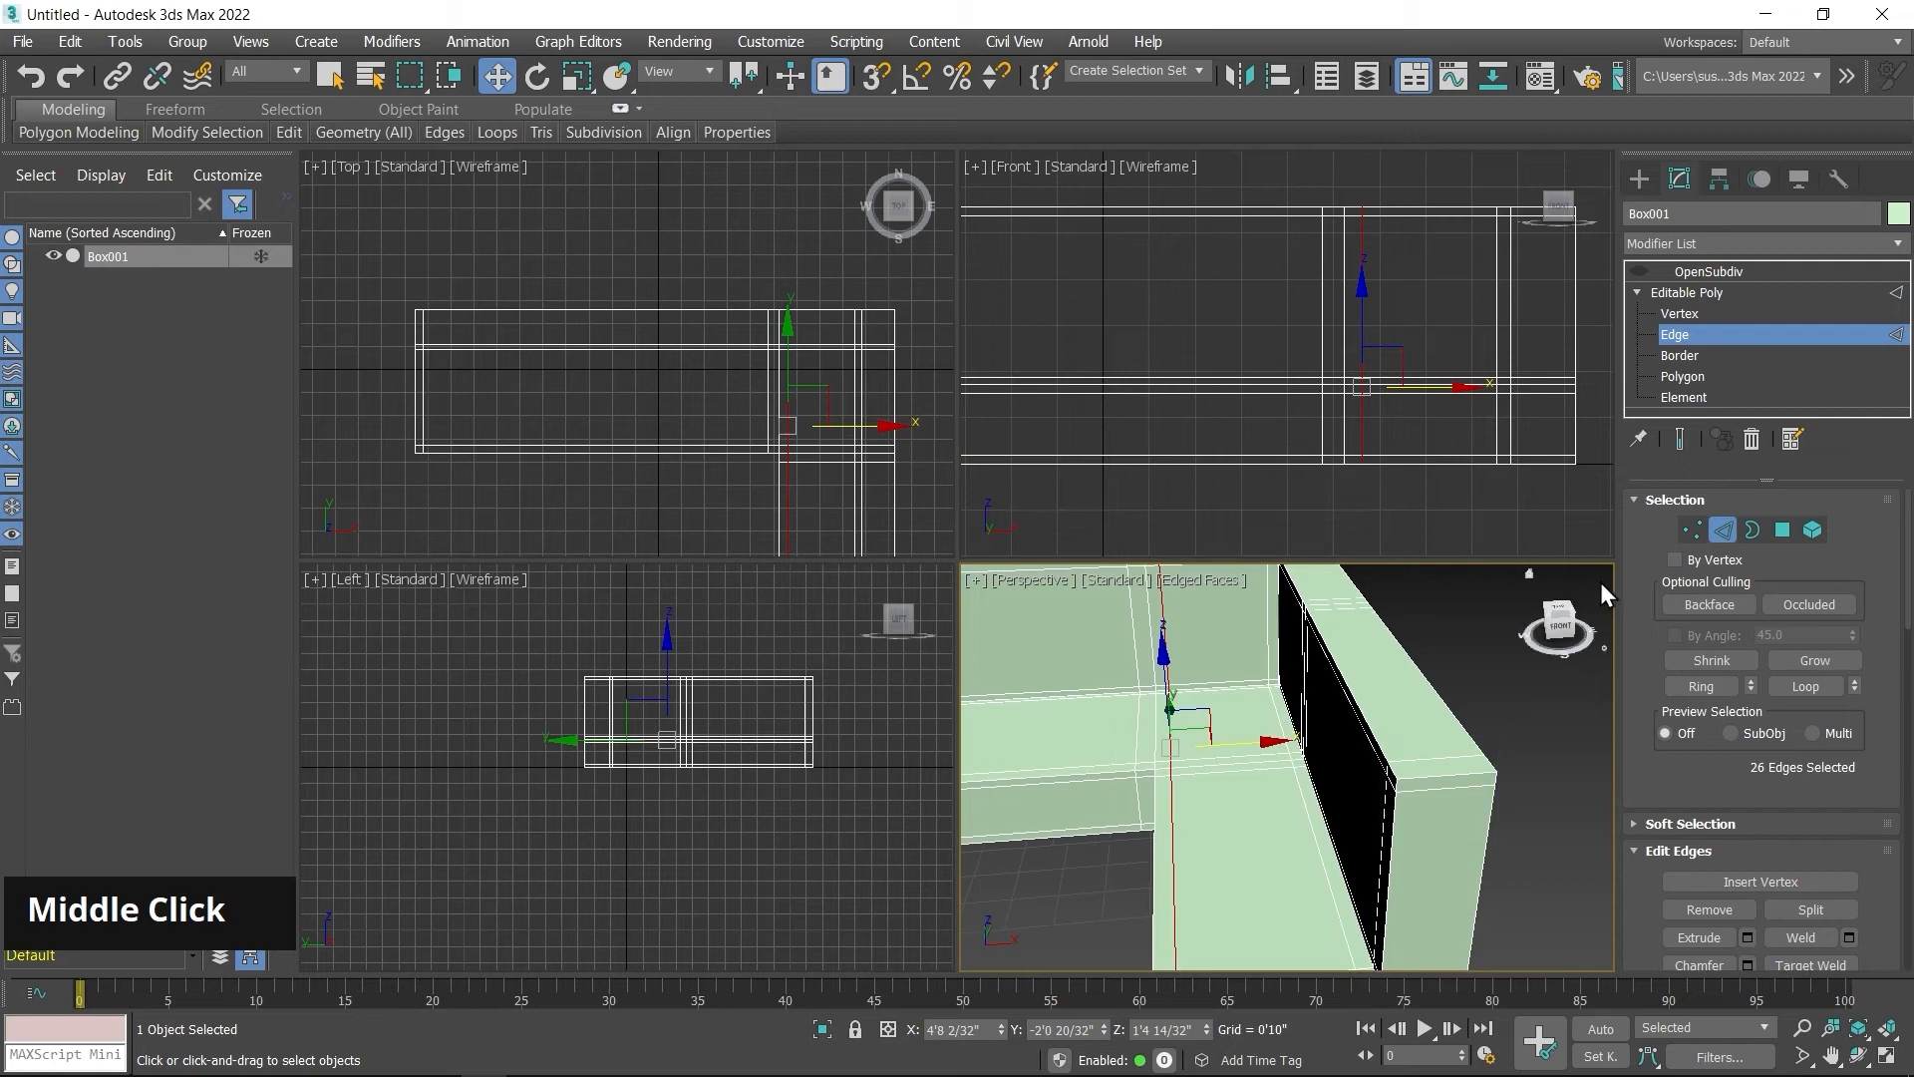
{"action": "left_click", "coordinate": [1720, 272]}
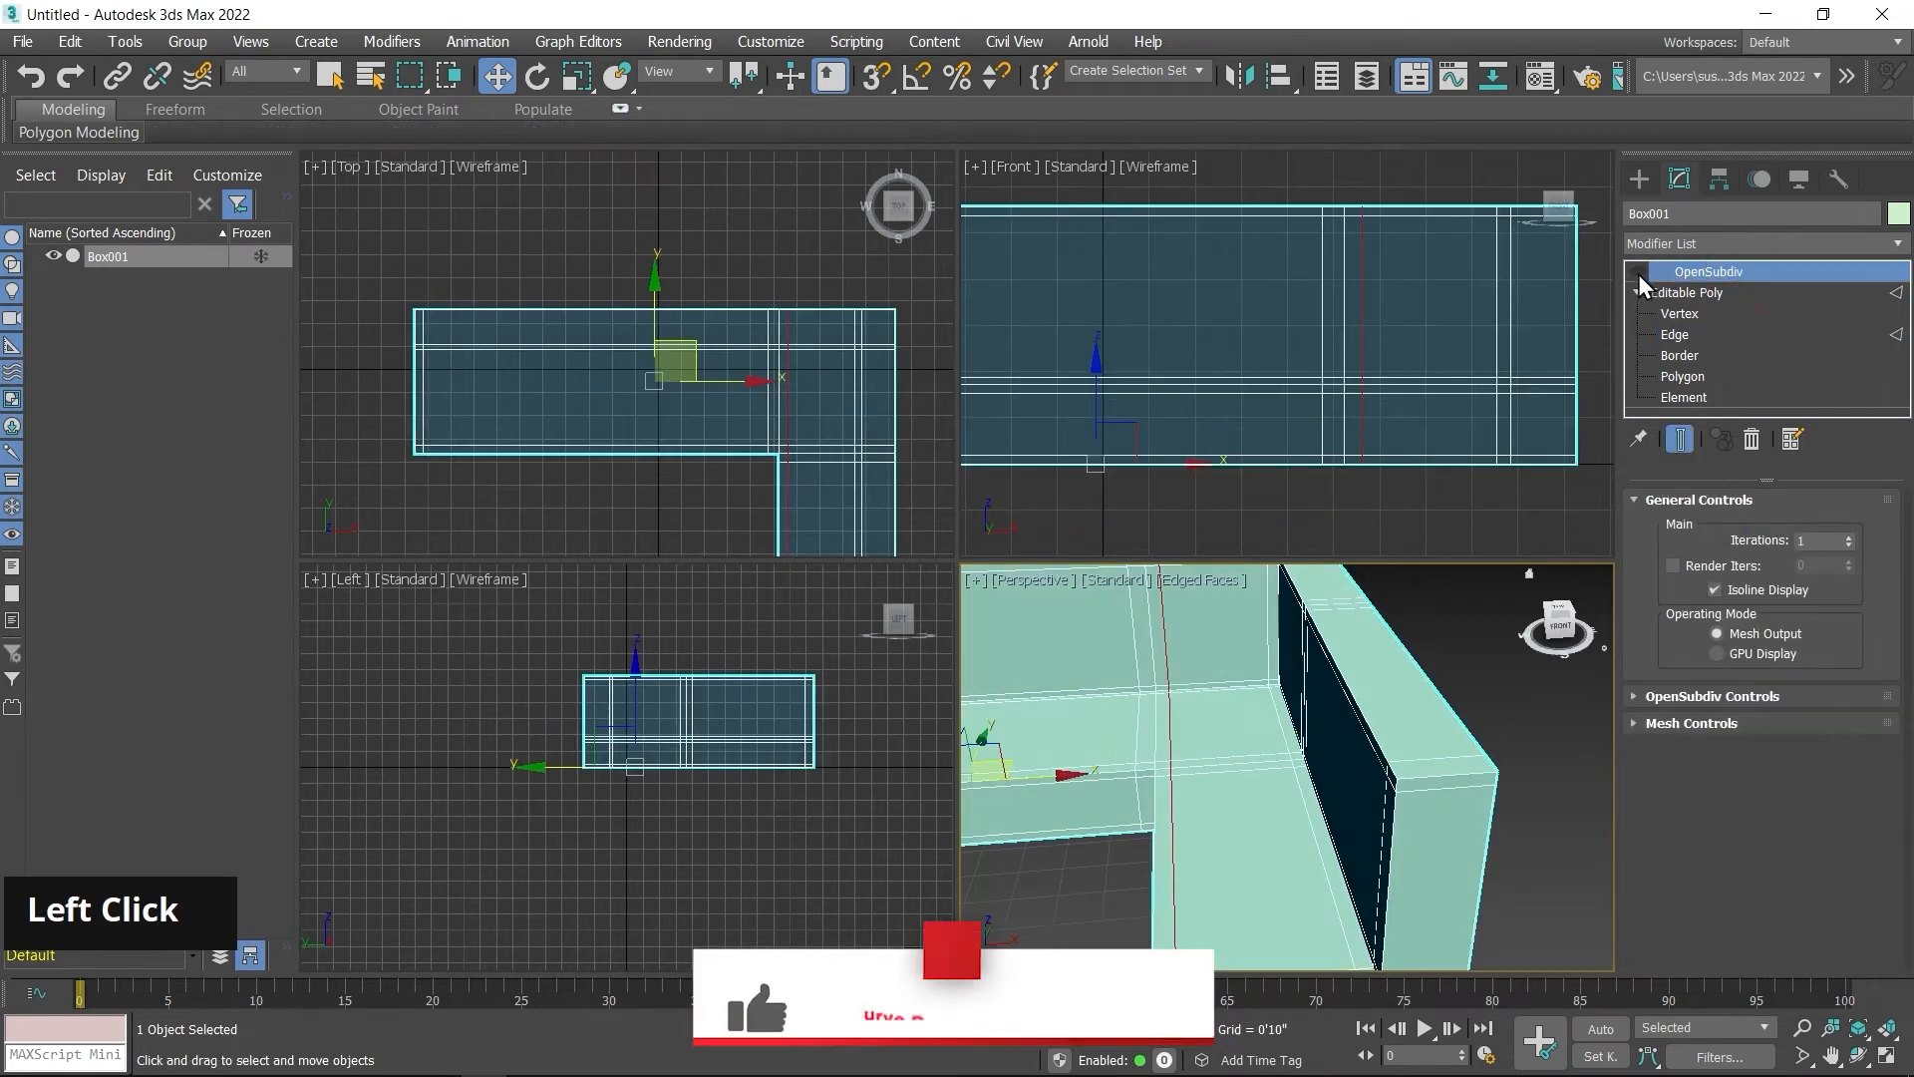
{"action": "left_click", "coordinate": [1638, 271]}
{"action": "middle_click_drag", "start_coordinate": [1414, 801], "coordinate": [1358, 799]}
{"action": "scroll", "coordinate": [1426, 751], "scroll_direction": "up", "scroll_amount": 3}
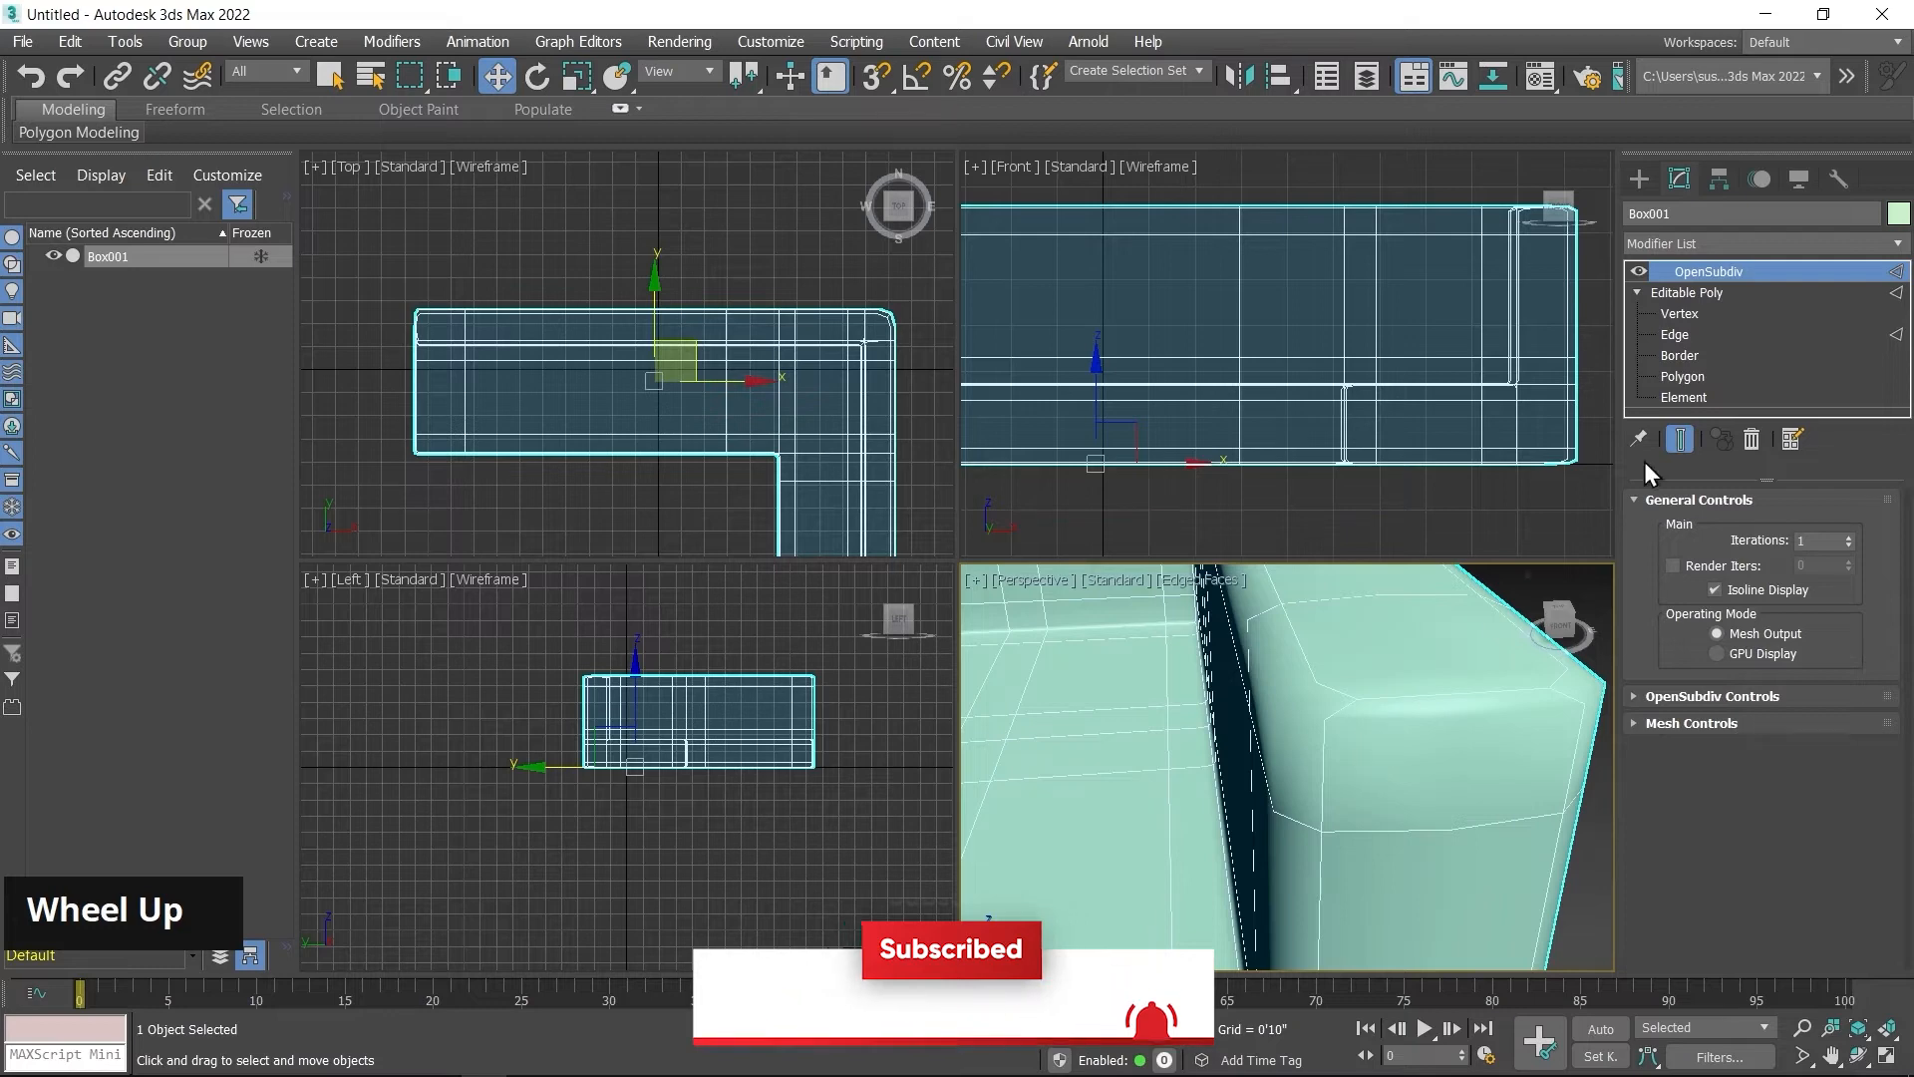
{"action": "left_click", "coordinate": [1642, 270]}
Step: Select the ring of edges across the short section's backrest thickness, connect them with 2 segments, and clear the selection
{"action": "middle_click_drag", "start_coordinate": [1316, 798], "coordinate": [1295, 791]}
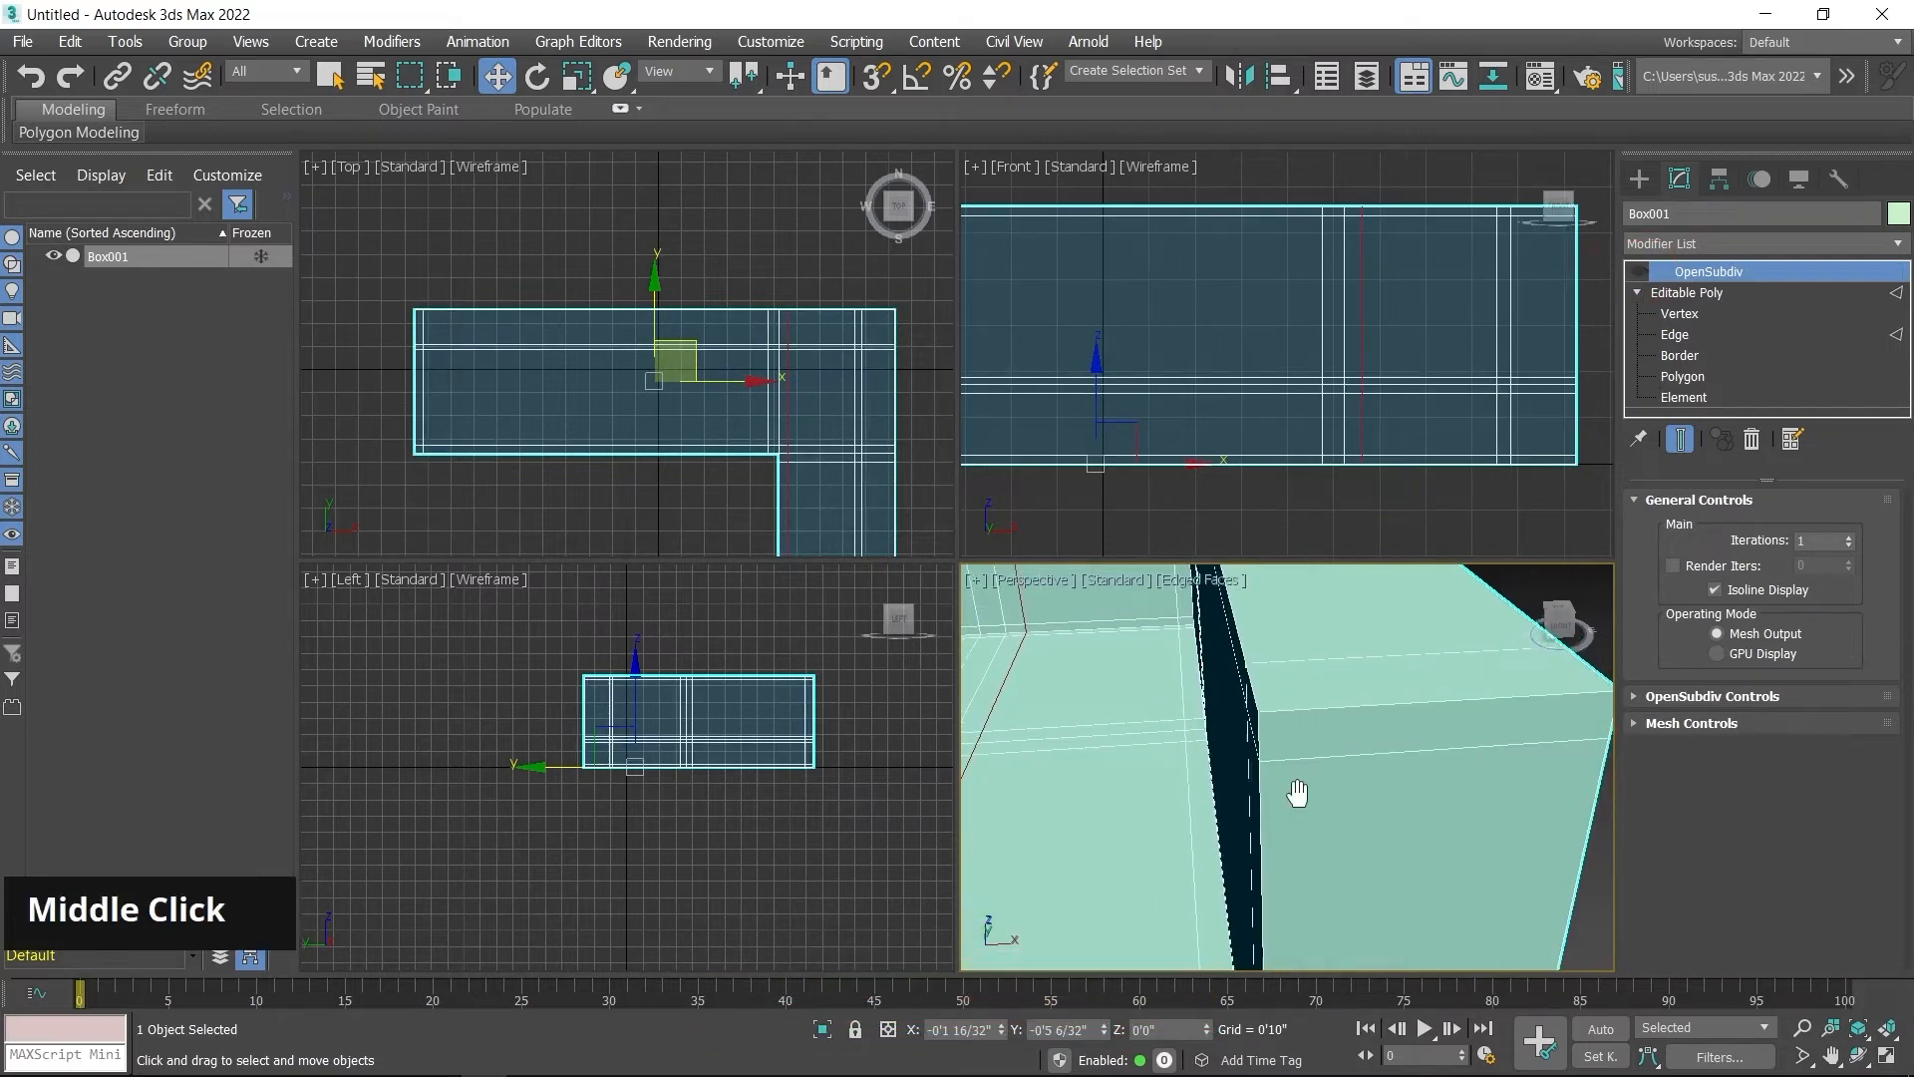
{"action": "scroll", "coordinate": [1295, 790], "scroll_direction": "down", "scroll_amount": 3}
{"action": "left_click", "coordinate": [1675, 335]}
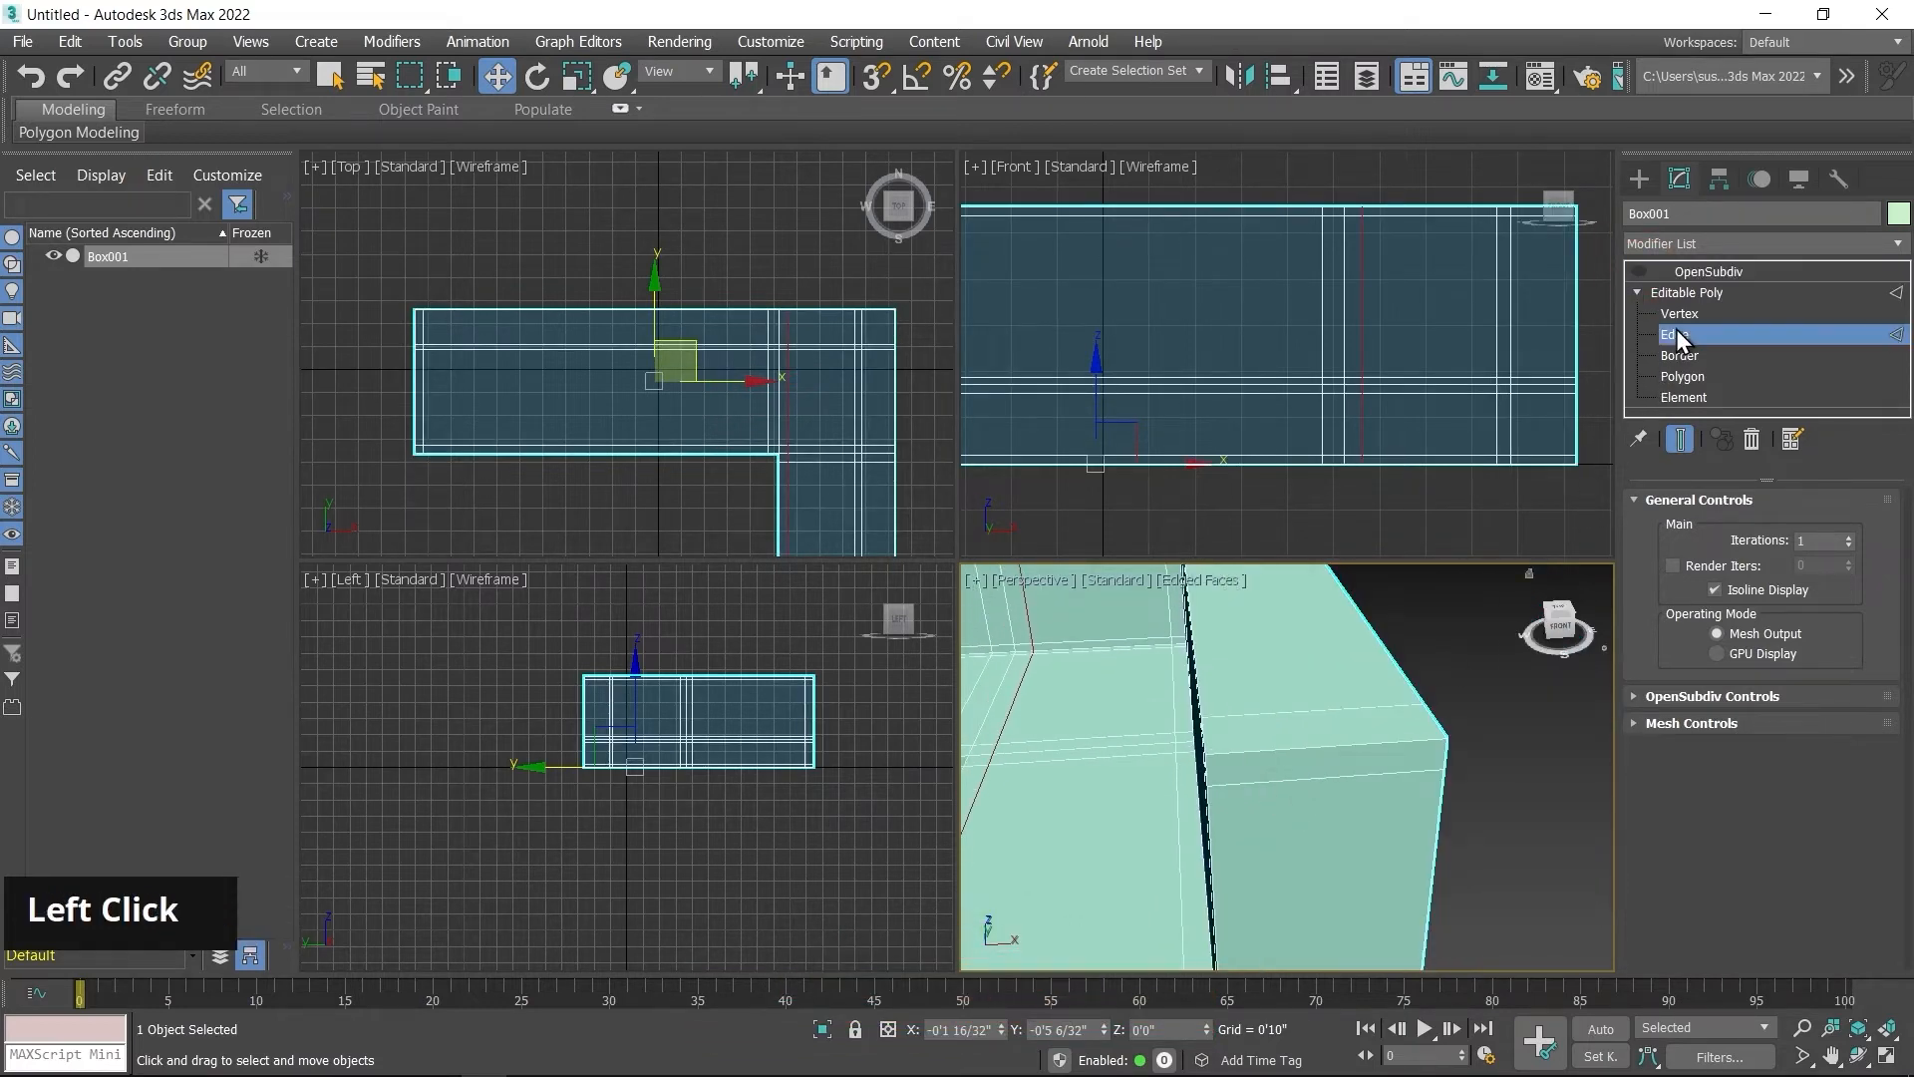
{"action": "left_click", "coordinate": [1316, 778]}
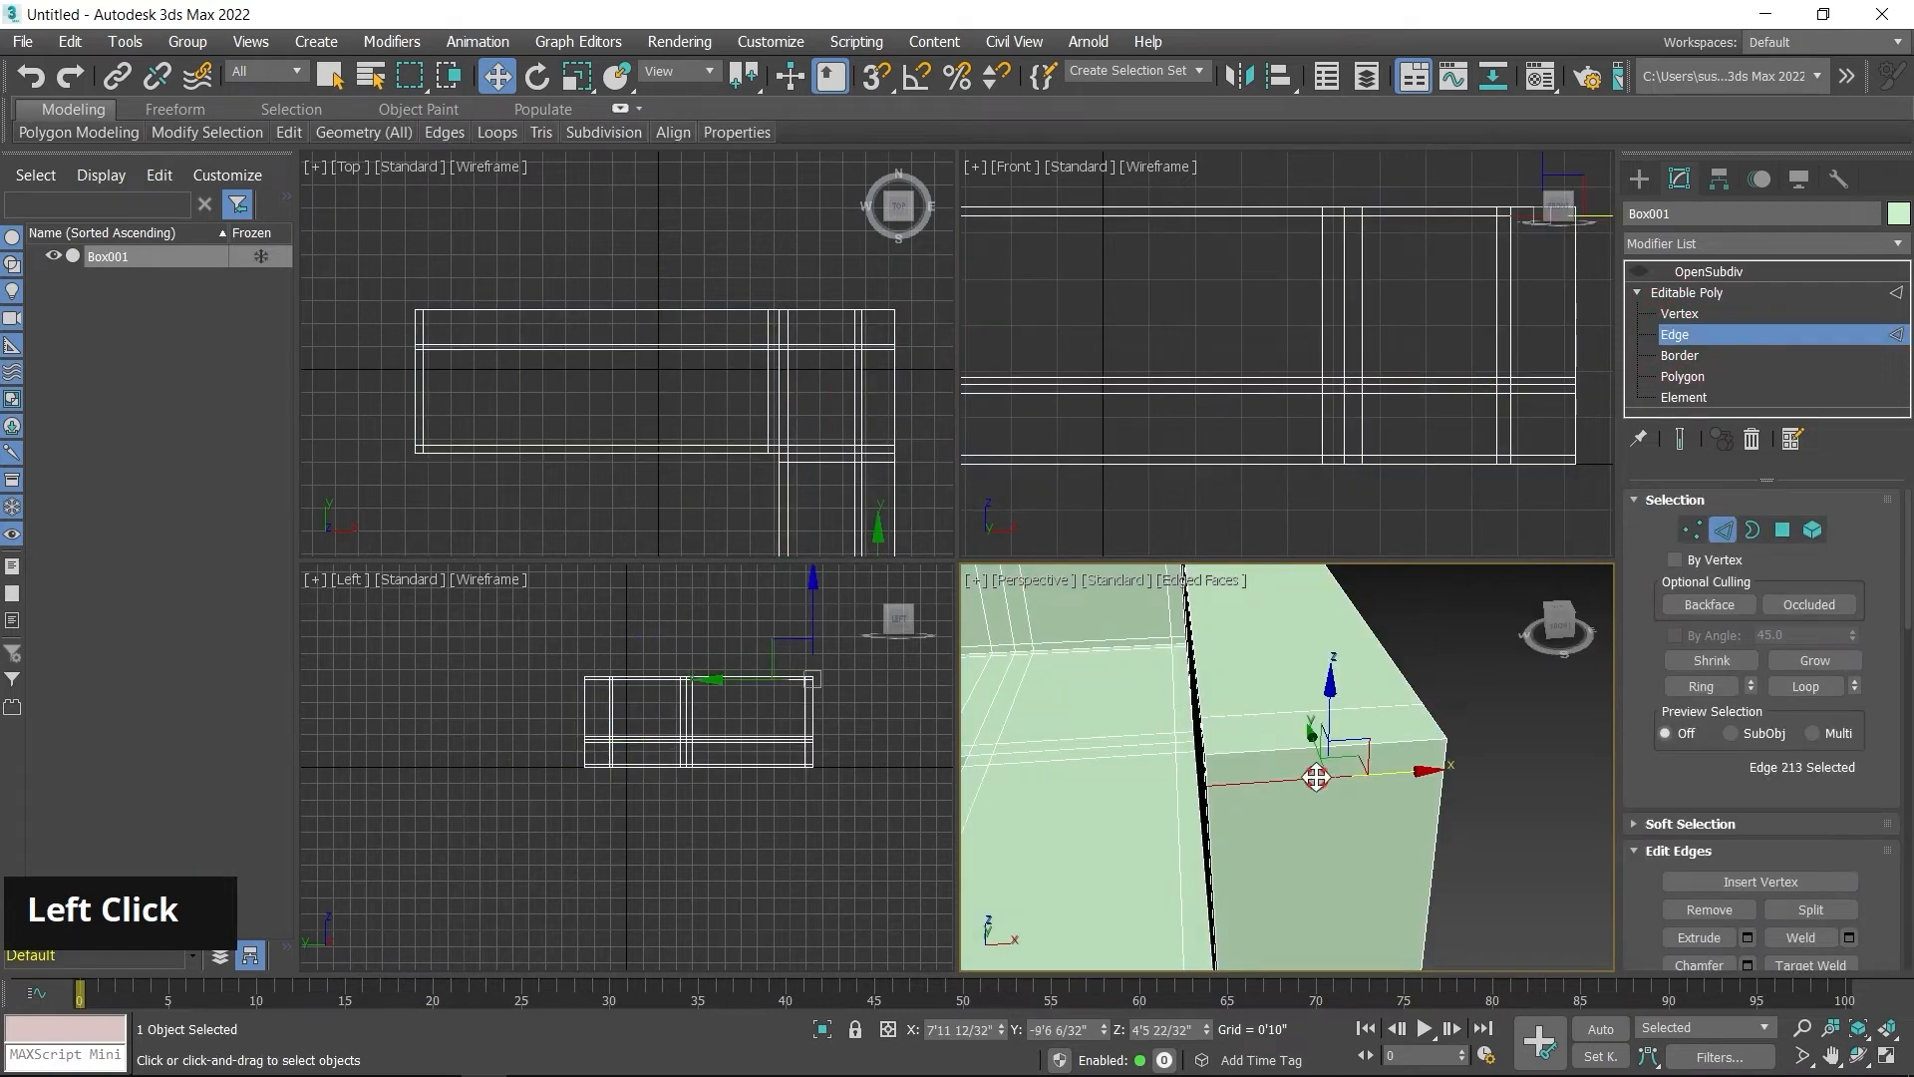
{"action": "left_click", "coordinate": [1695, 686]}
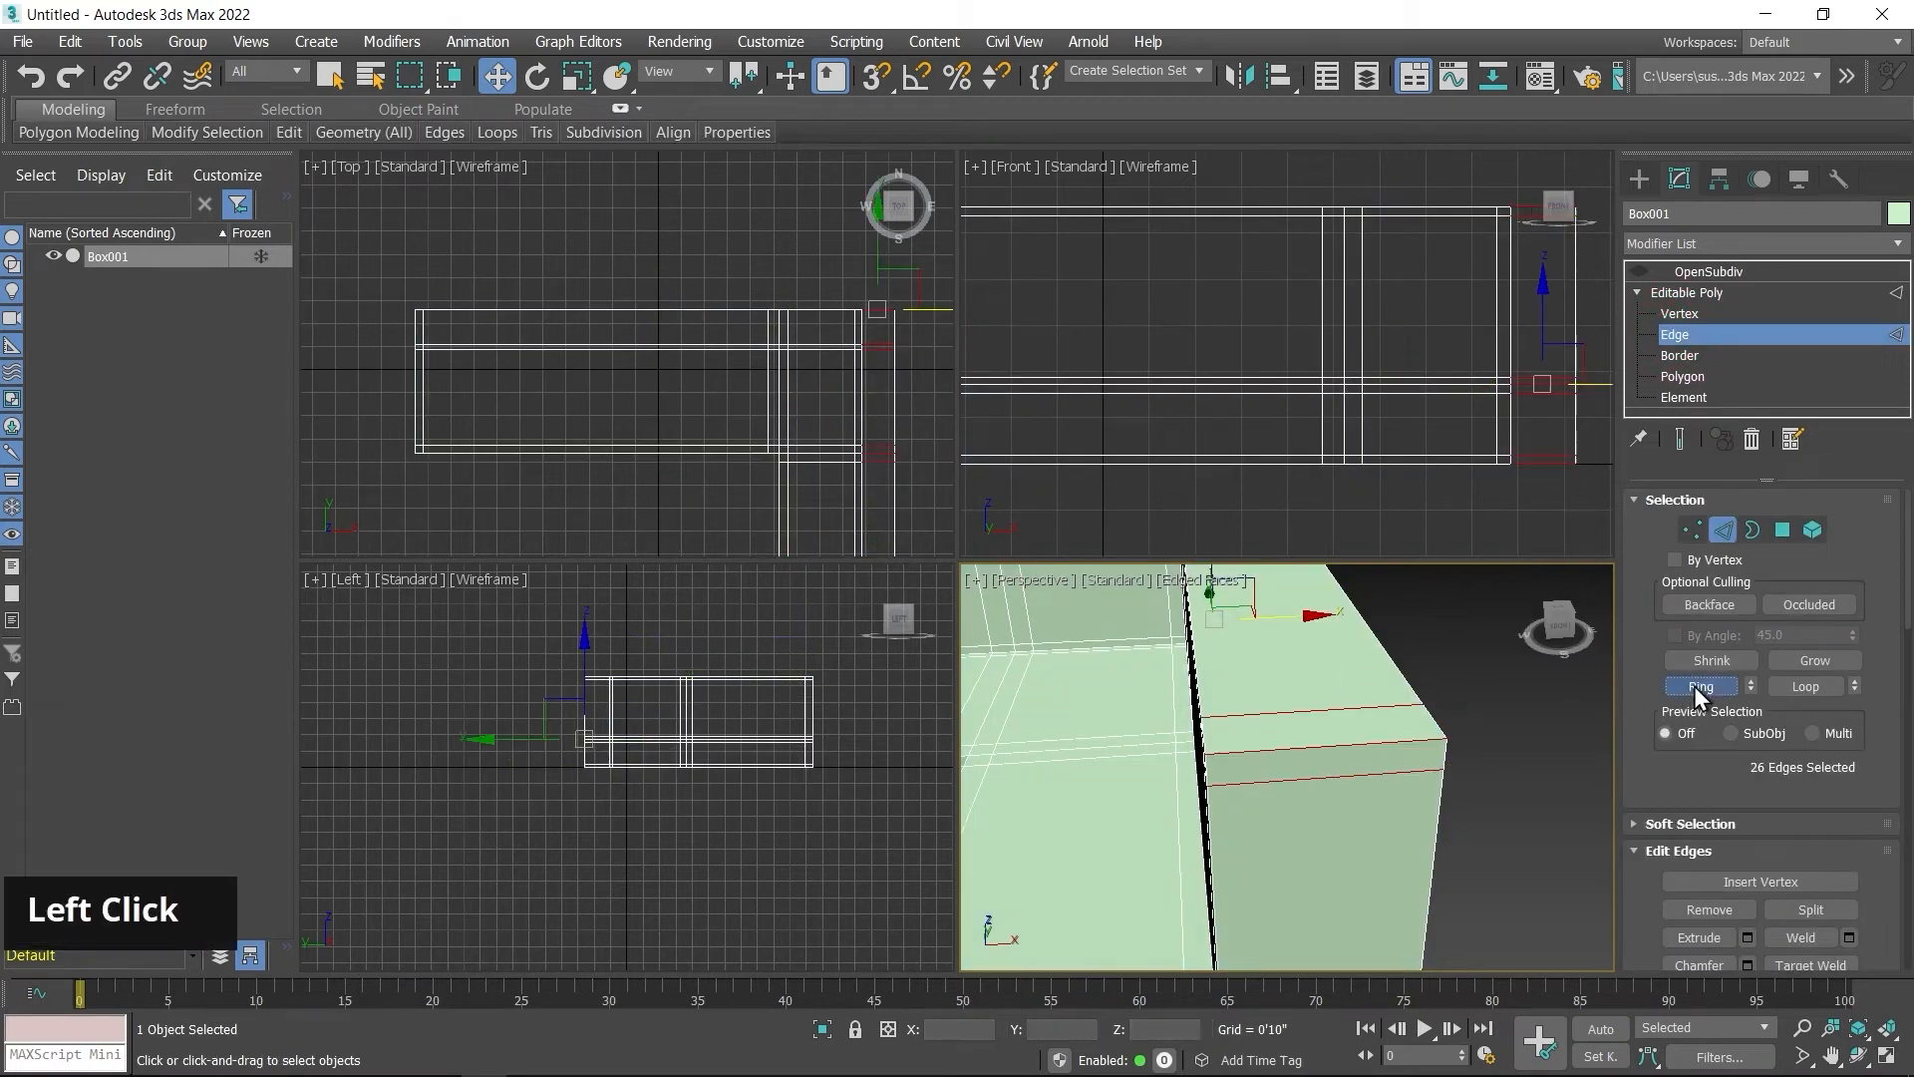
{"action": "right_click", "coordinate": [1351, 733]}
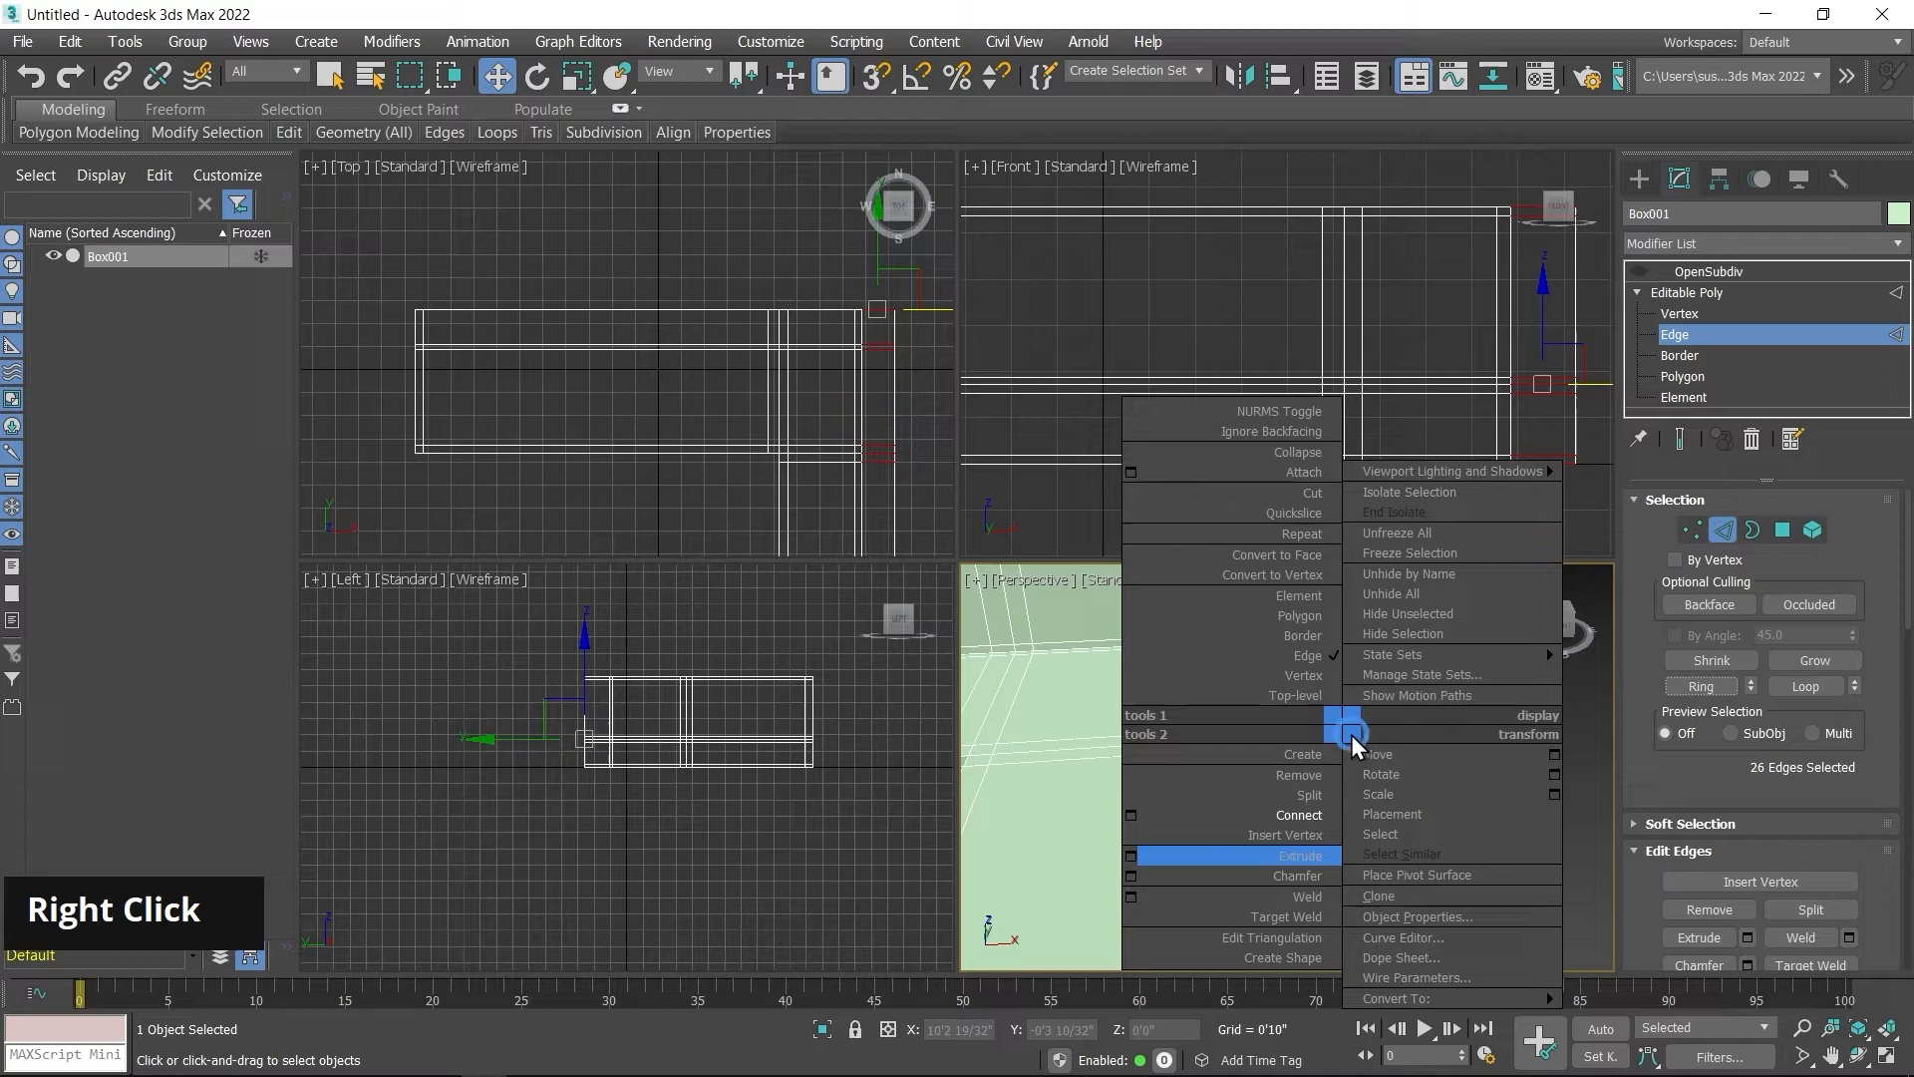
{"action": "left_click", "coordinate": [1277, 821]}
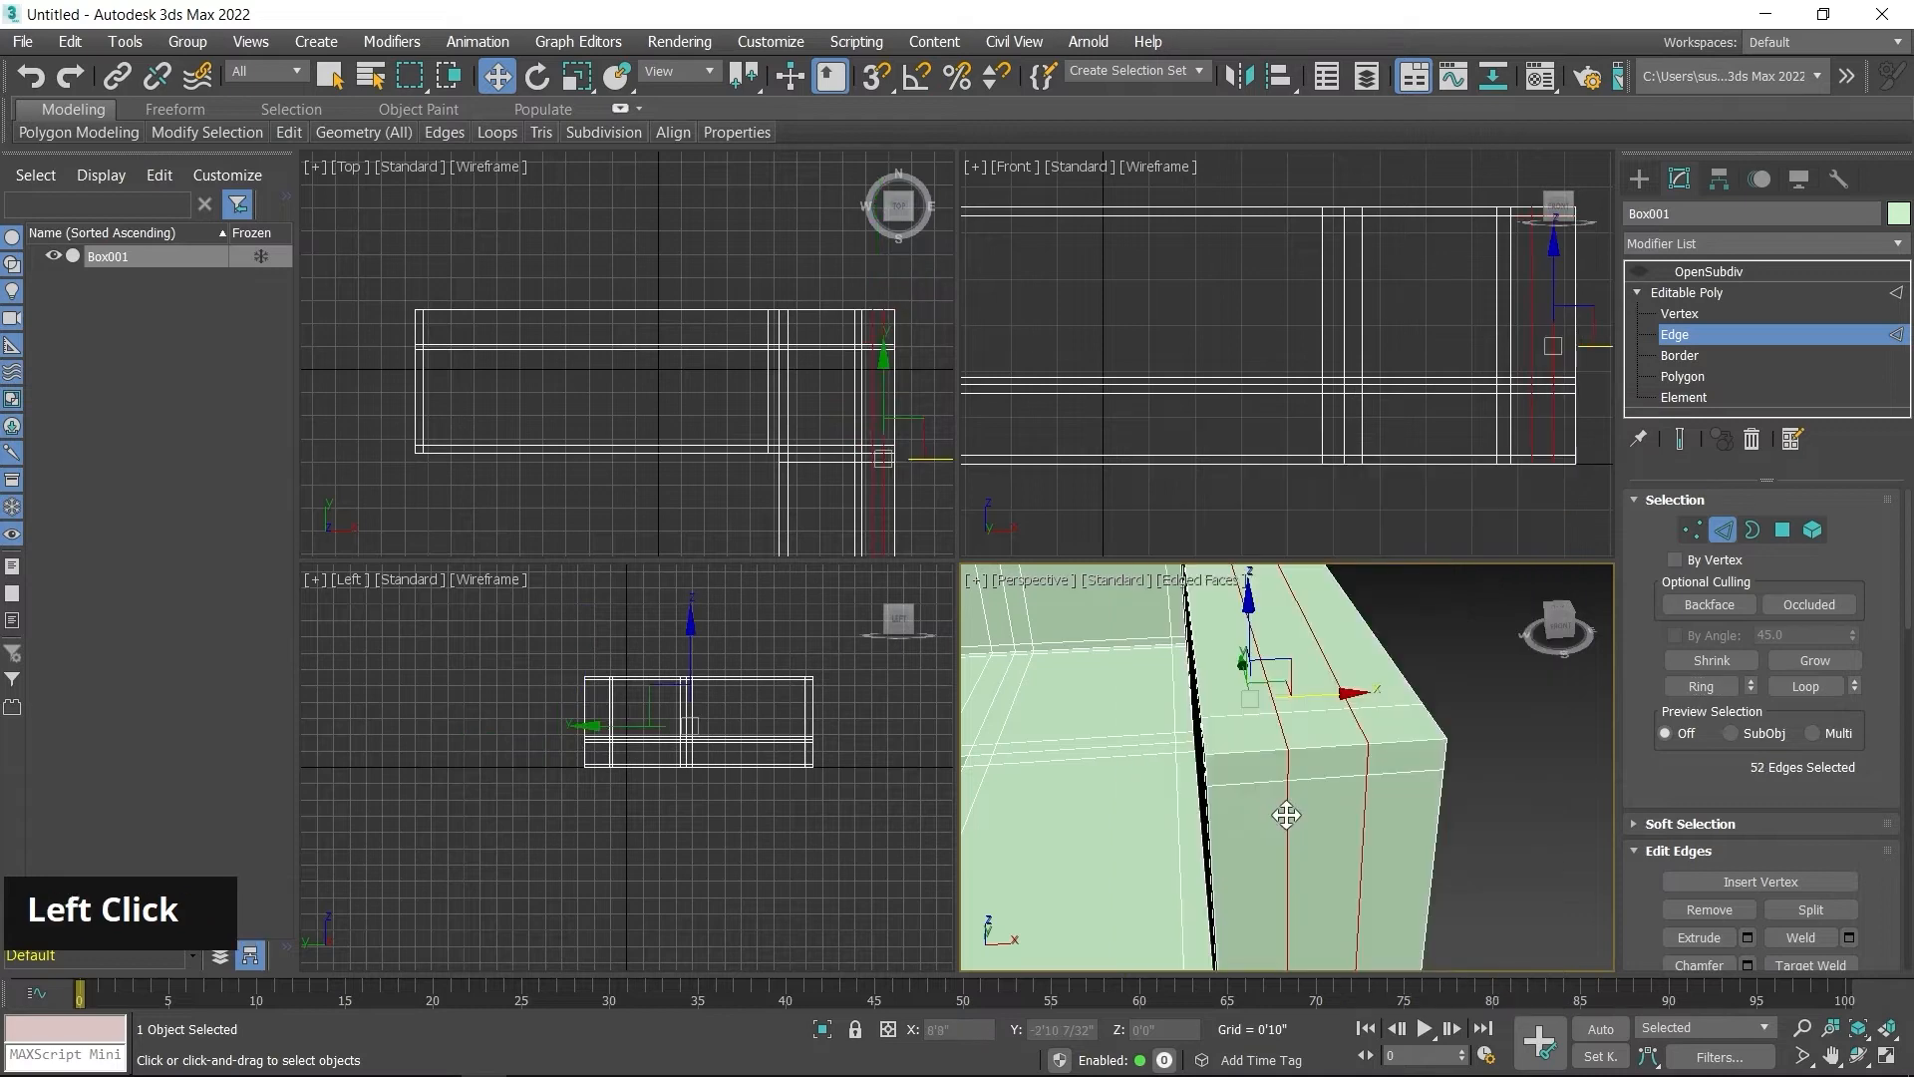
{"action": "left_click", "coordinate": [1482, 696]}
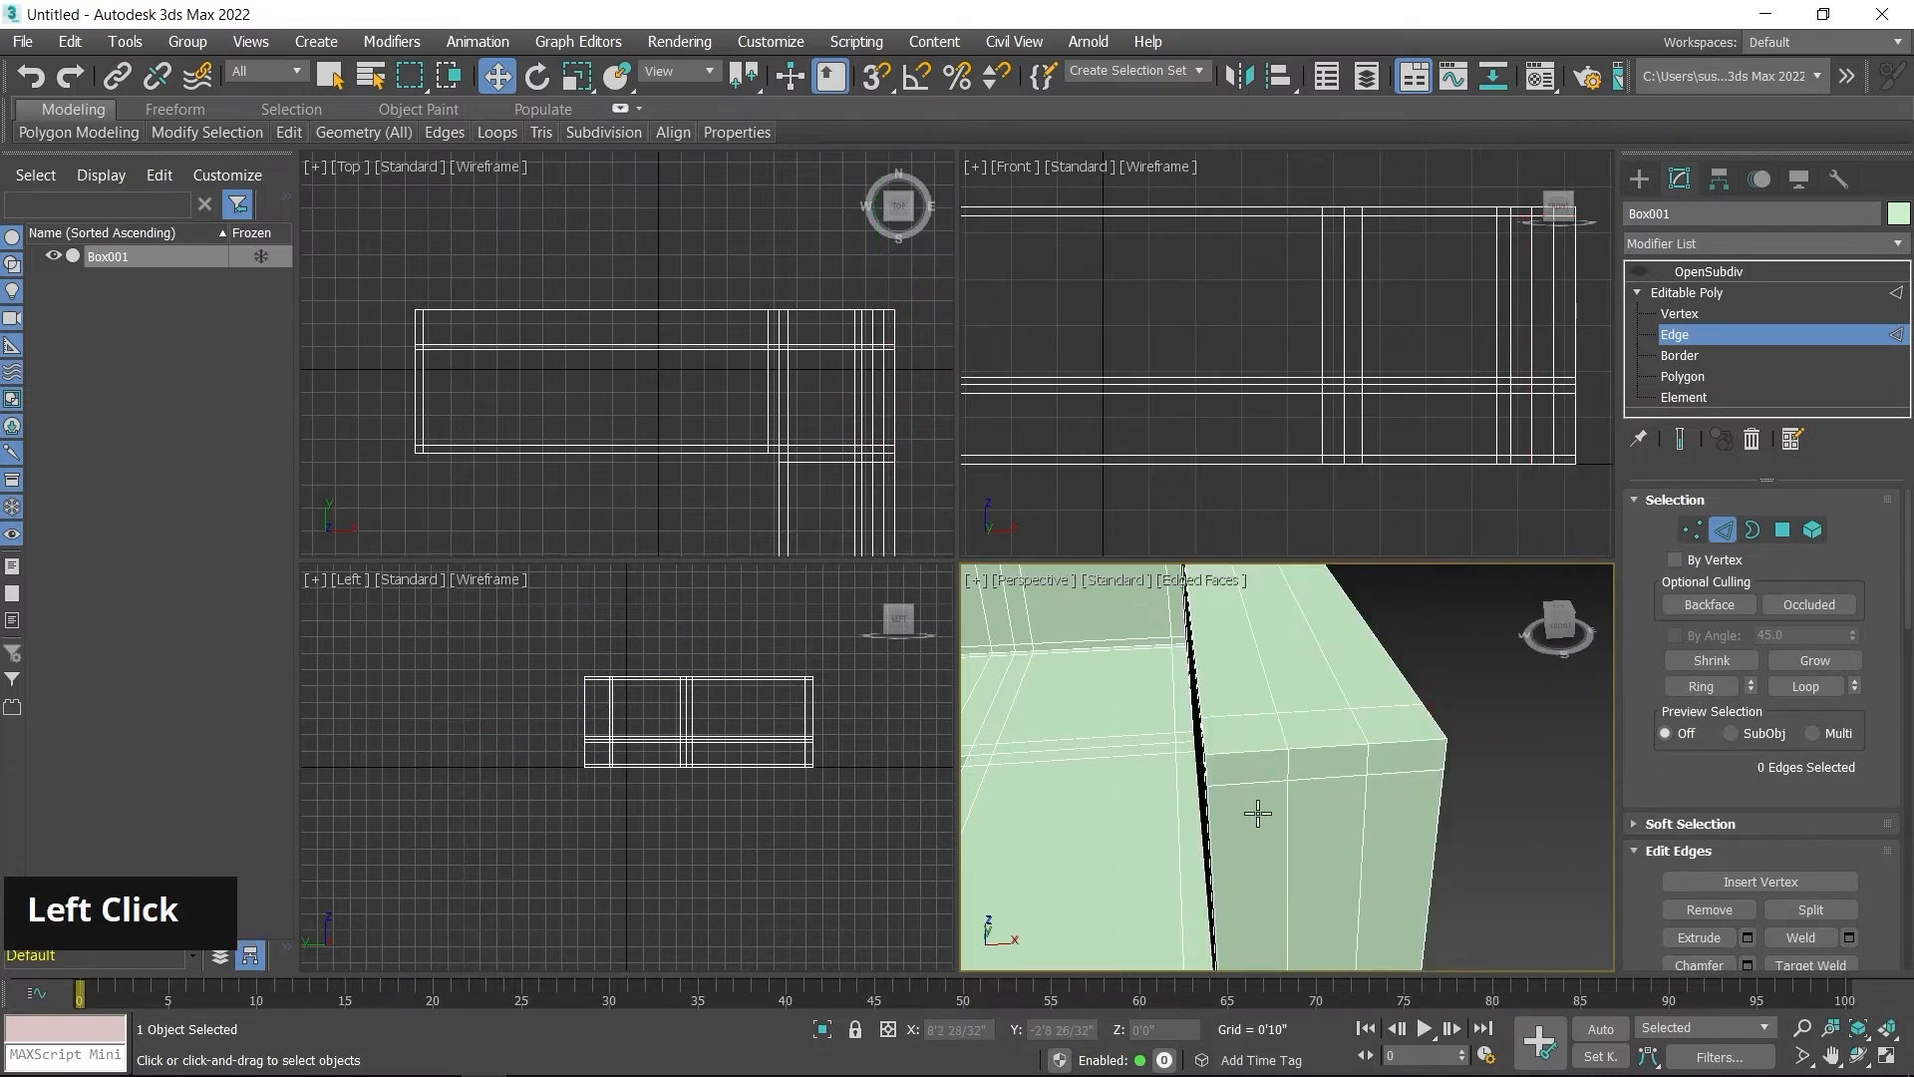
Step: Move the inner one of the two new backrest loops toward the backrest's inner face, to about X 7'5 19/32"
{"action": "left_click", "coordinate": [1287, 818]}
{"action": "double_click", "coordinate": [1287, 832]}
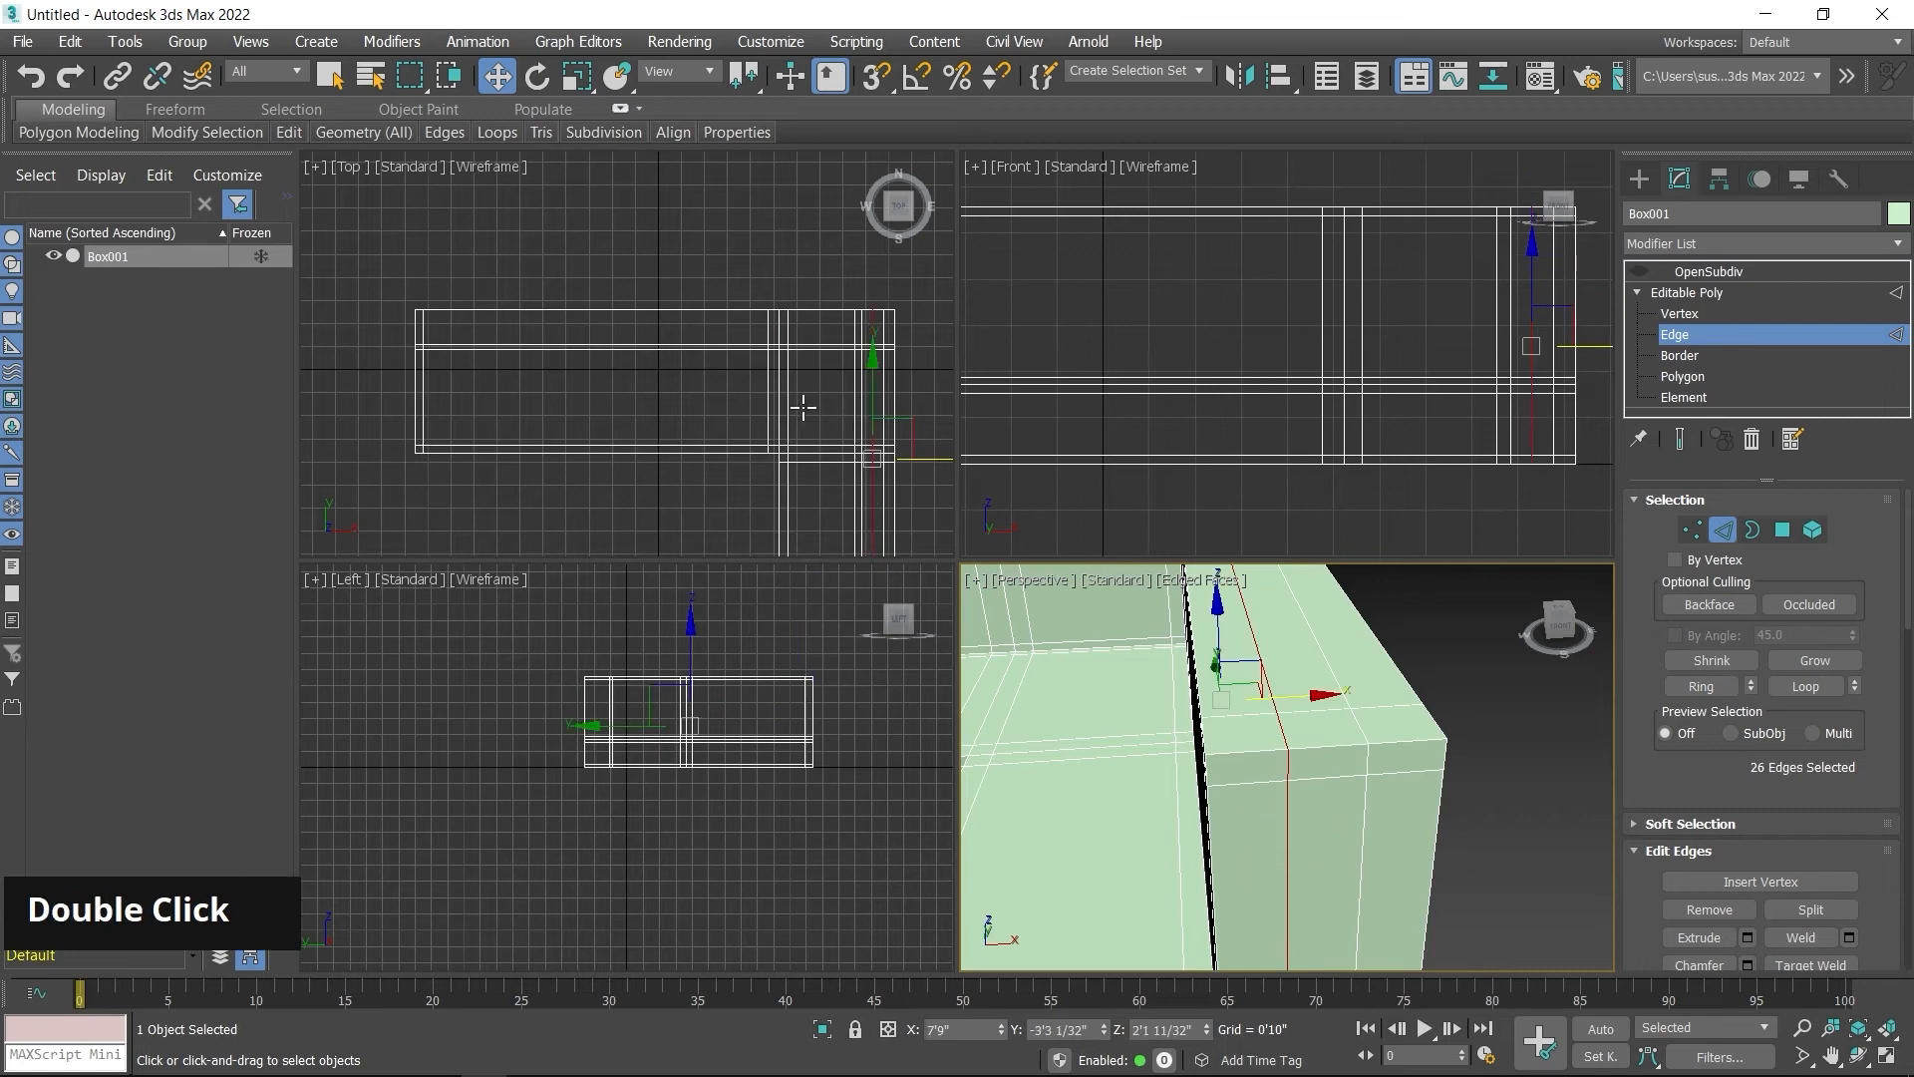
{"action": "scroll", "coordinate": [698, 354], "scroll_direction": "down", "scroll_amount": 2}
{"action": "scroll", "coordinate": [698, 354], "scroll_direction": "up", "scroll_amount": 2}
{"action": "middle_click_drag", "start_coordinate": [735, 448], "coordinate": [713, 404]}
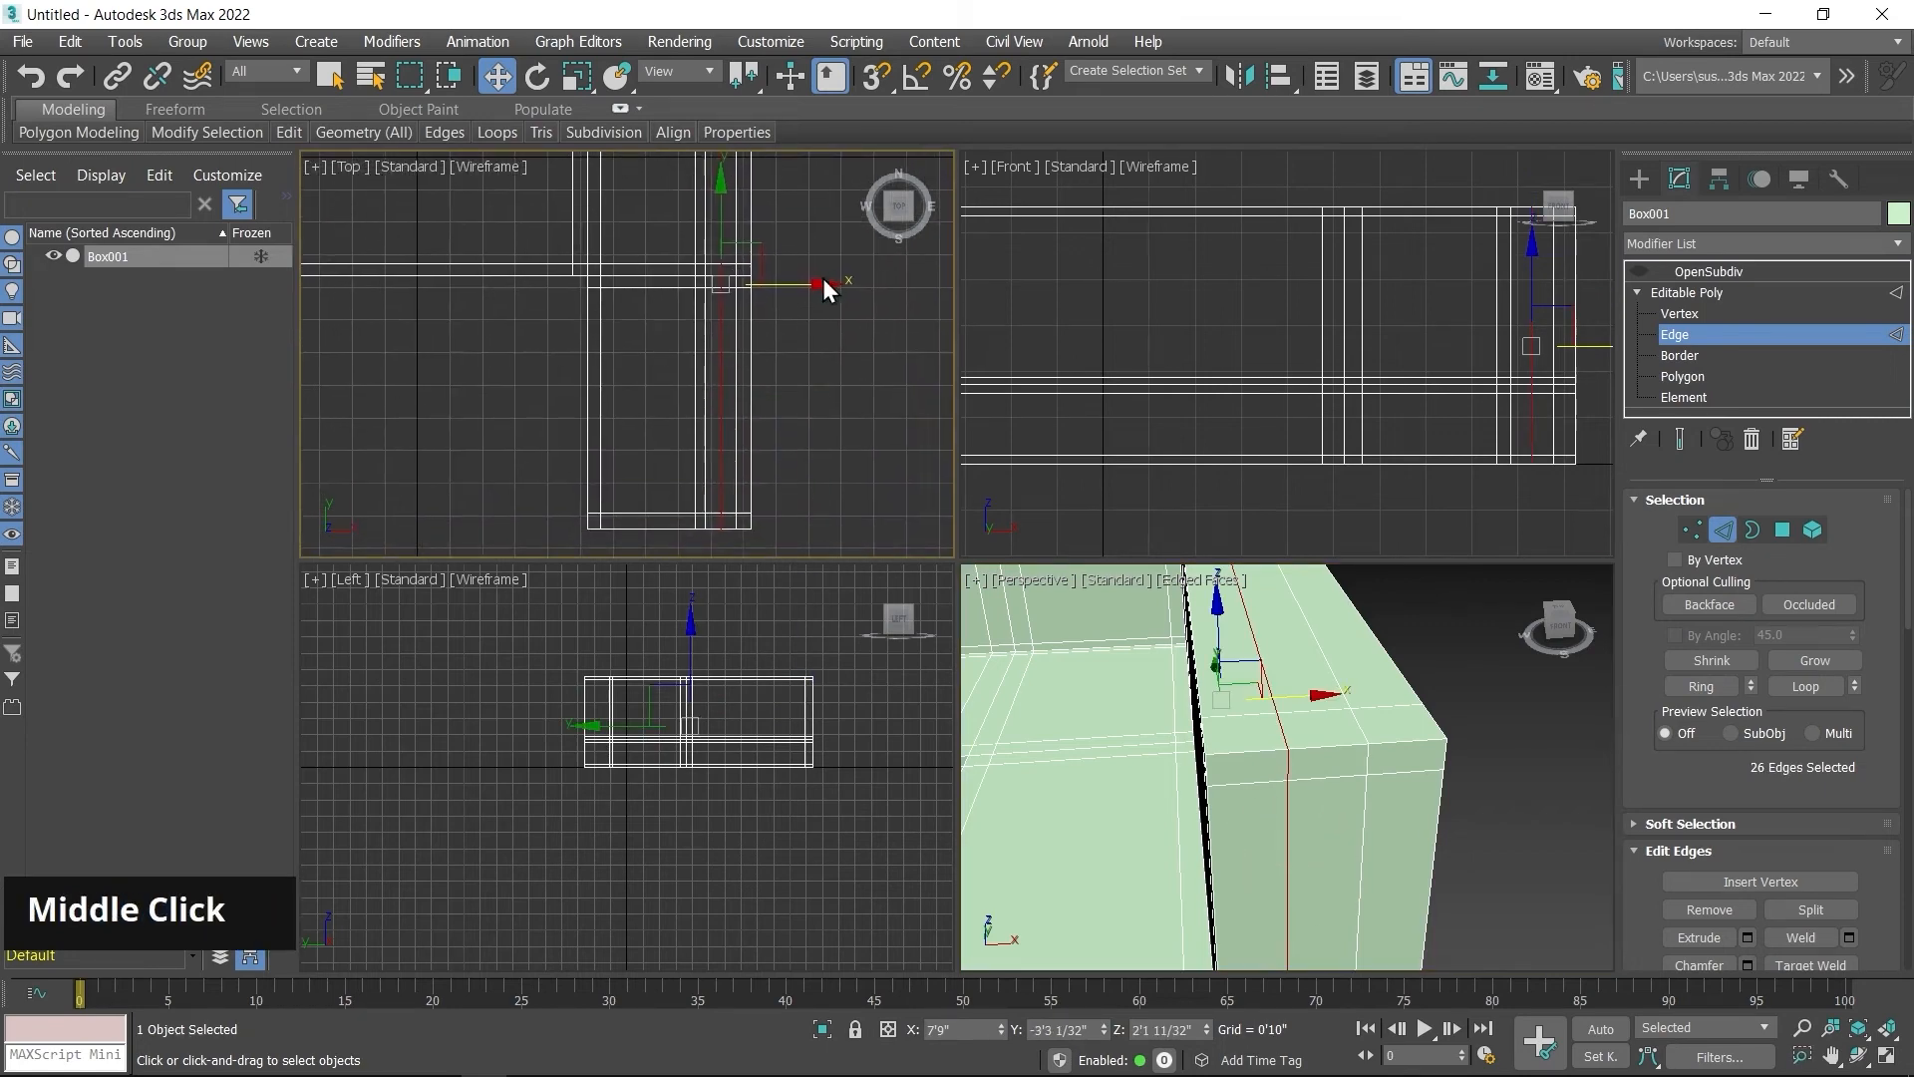
{"action": "left_click_drag", "start_coordinate": [818, 283], "coordinate": [798, 321]}
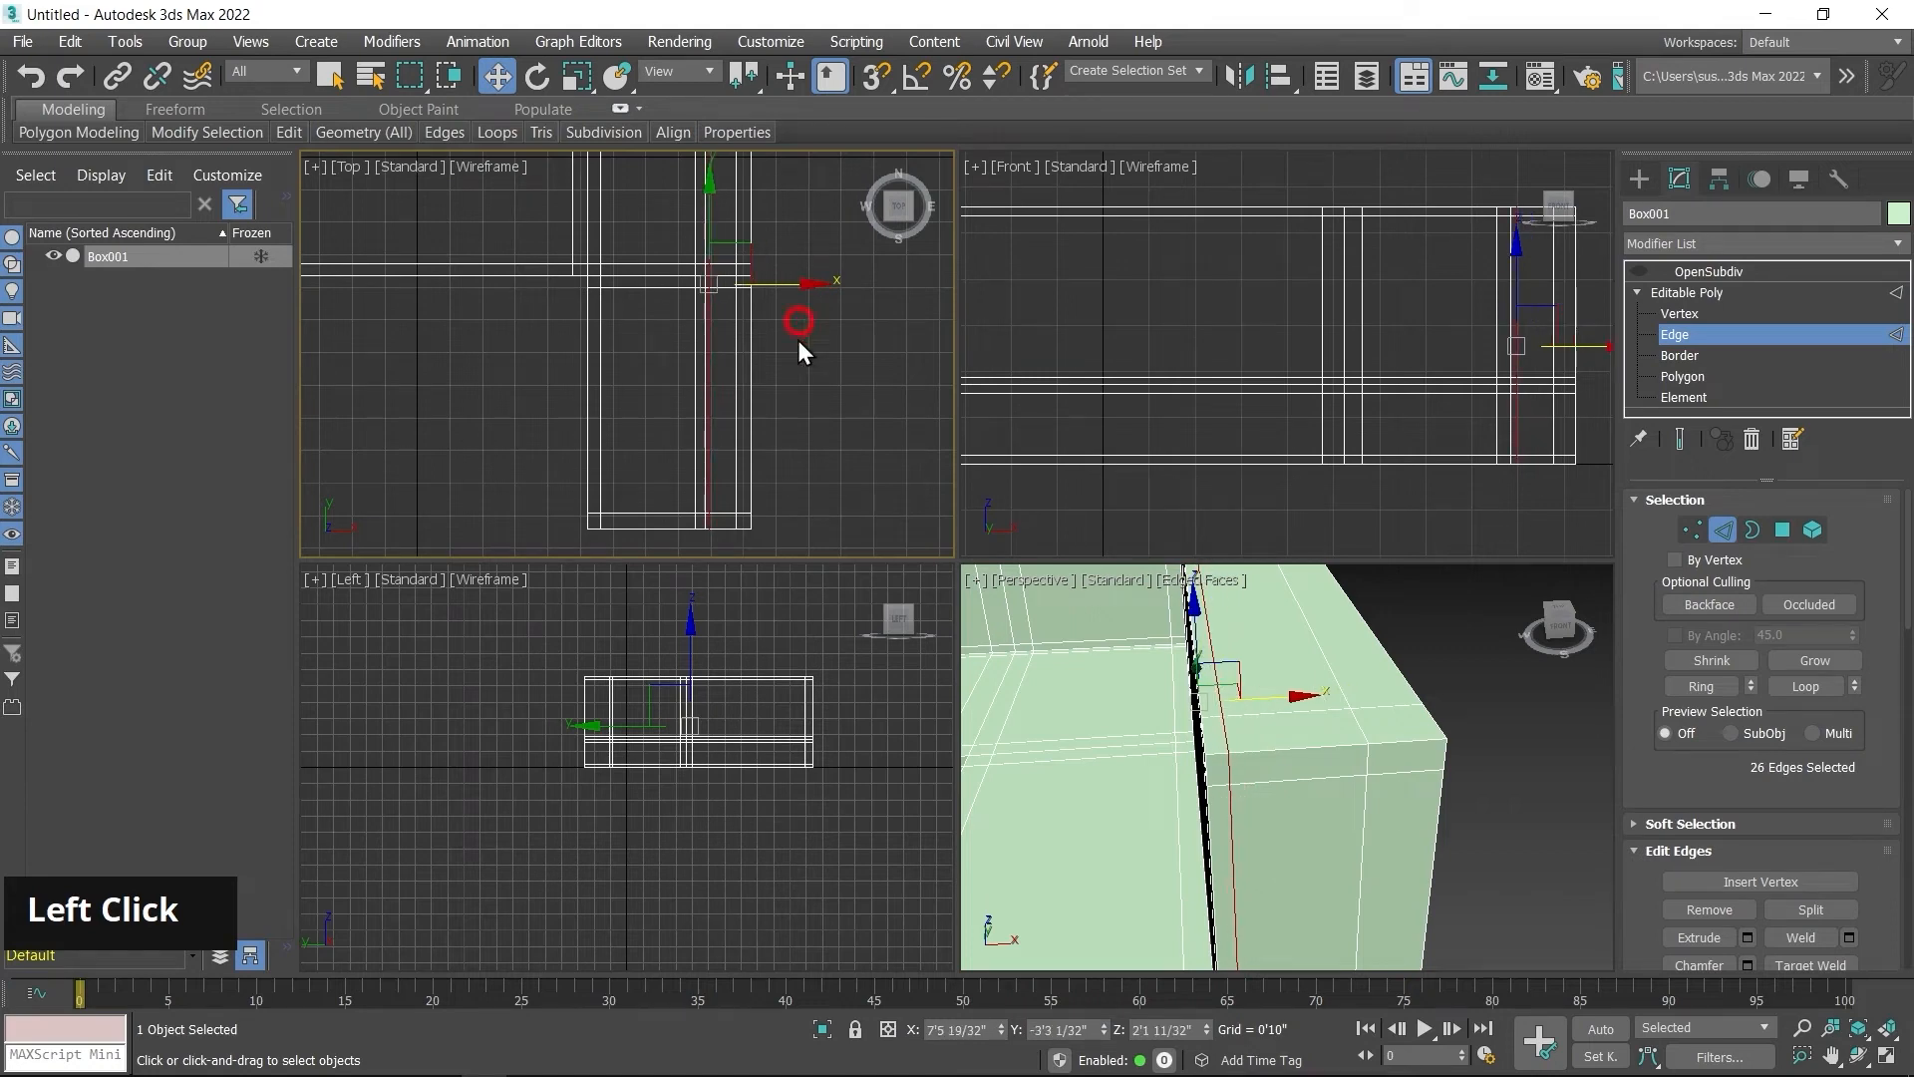
Step: Move the outer new backrest loop close to the backrest's outer face, to about X 8'5 1/32"
{"action": "double_click", "coordinate": [1362, 826]}
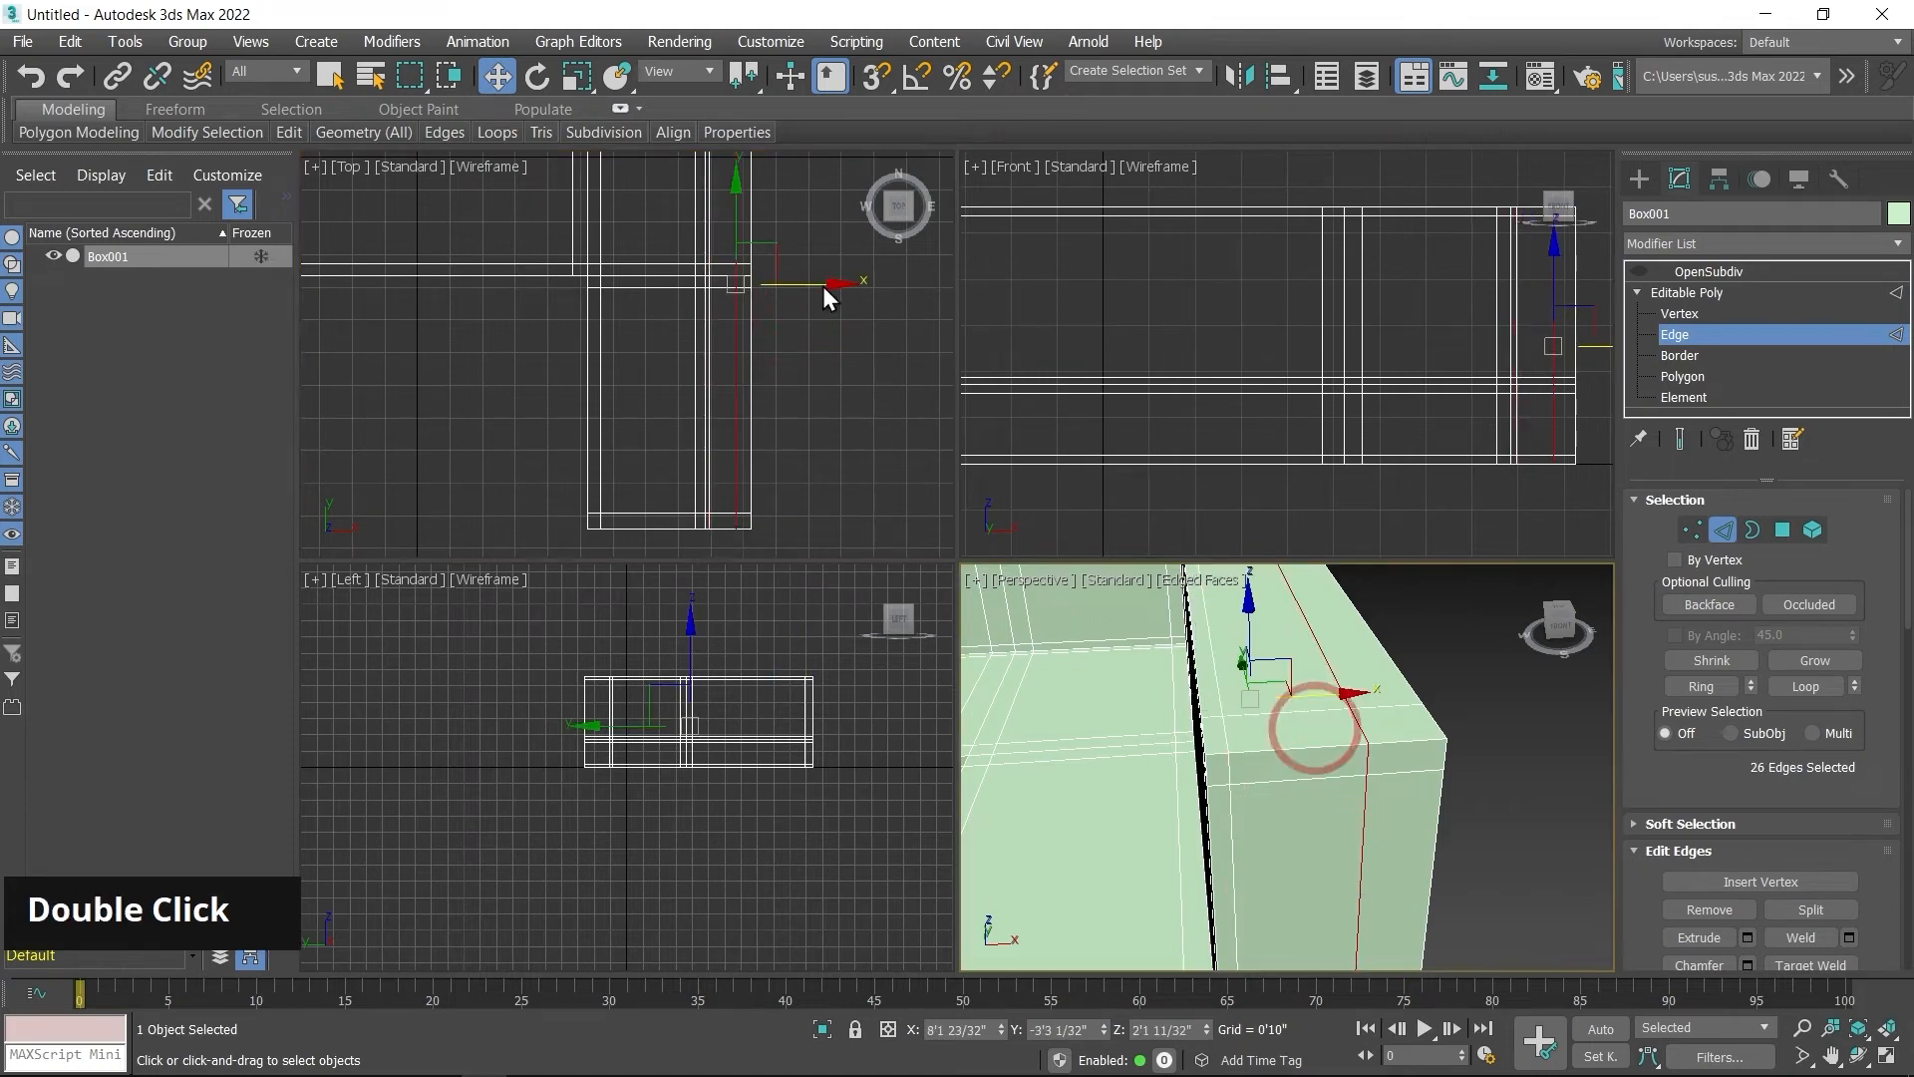
{"action": "middle_click_drag", "start_coordinate": [820, 285], "coordinate": [796, 351]}
{"action": "left_click_drag", "start_coordinate": [827, 357], "coordinate": [846, 355]}
{"action": "middle_click", "coordinate": [1346, 721]}
{"action": "scroll", "coordinate": [1361, 733], "scroll_direction": "down", "scroll_amount": 3}
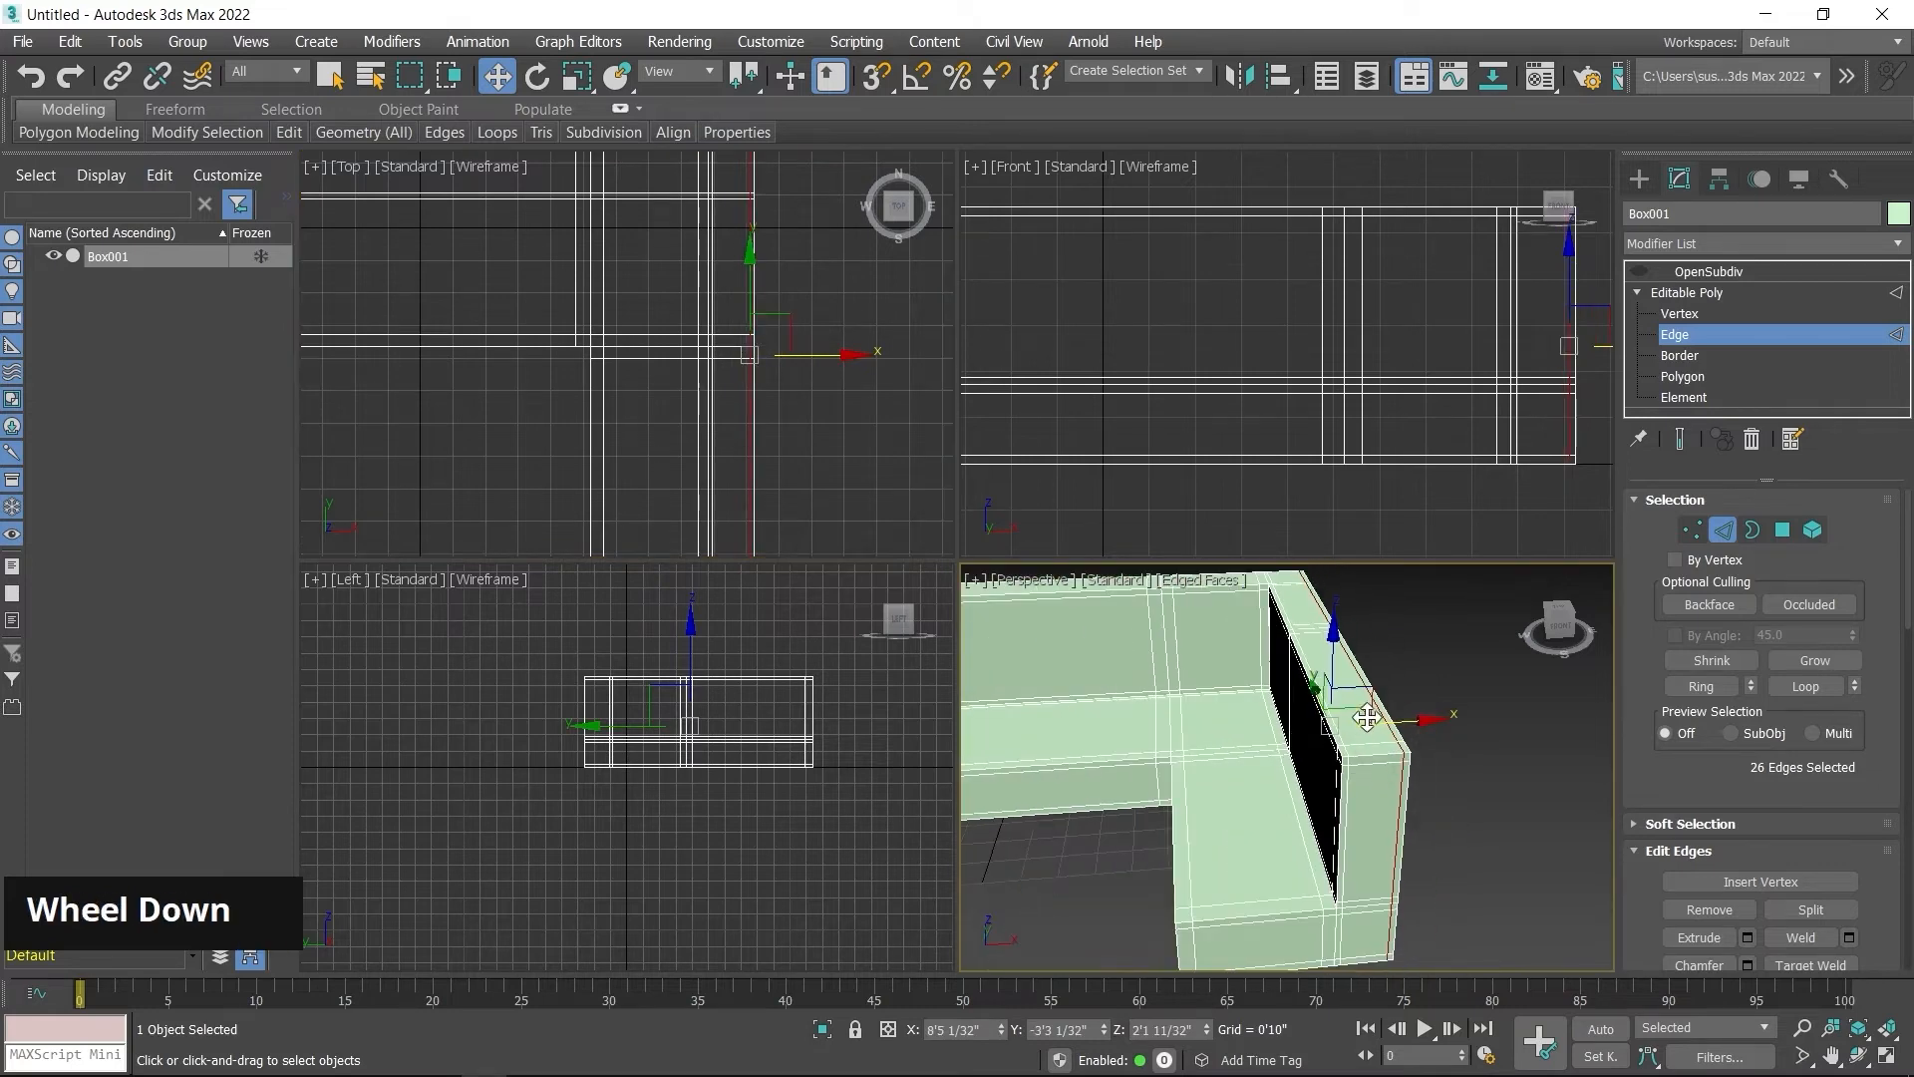
{"action": "middle_click_drag", "start_coordinate": [1366, 726], "coordinate": [1237, 739], "text": "alt"}
{"action": "middle_click", "coordinate": [1236, 739]}
{"action": "scroll", "coordinate": [1241, 743], "scroll_direction": "up", "scroll_amount": 3}
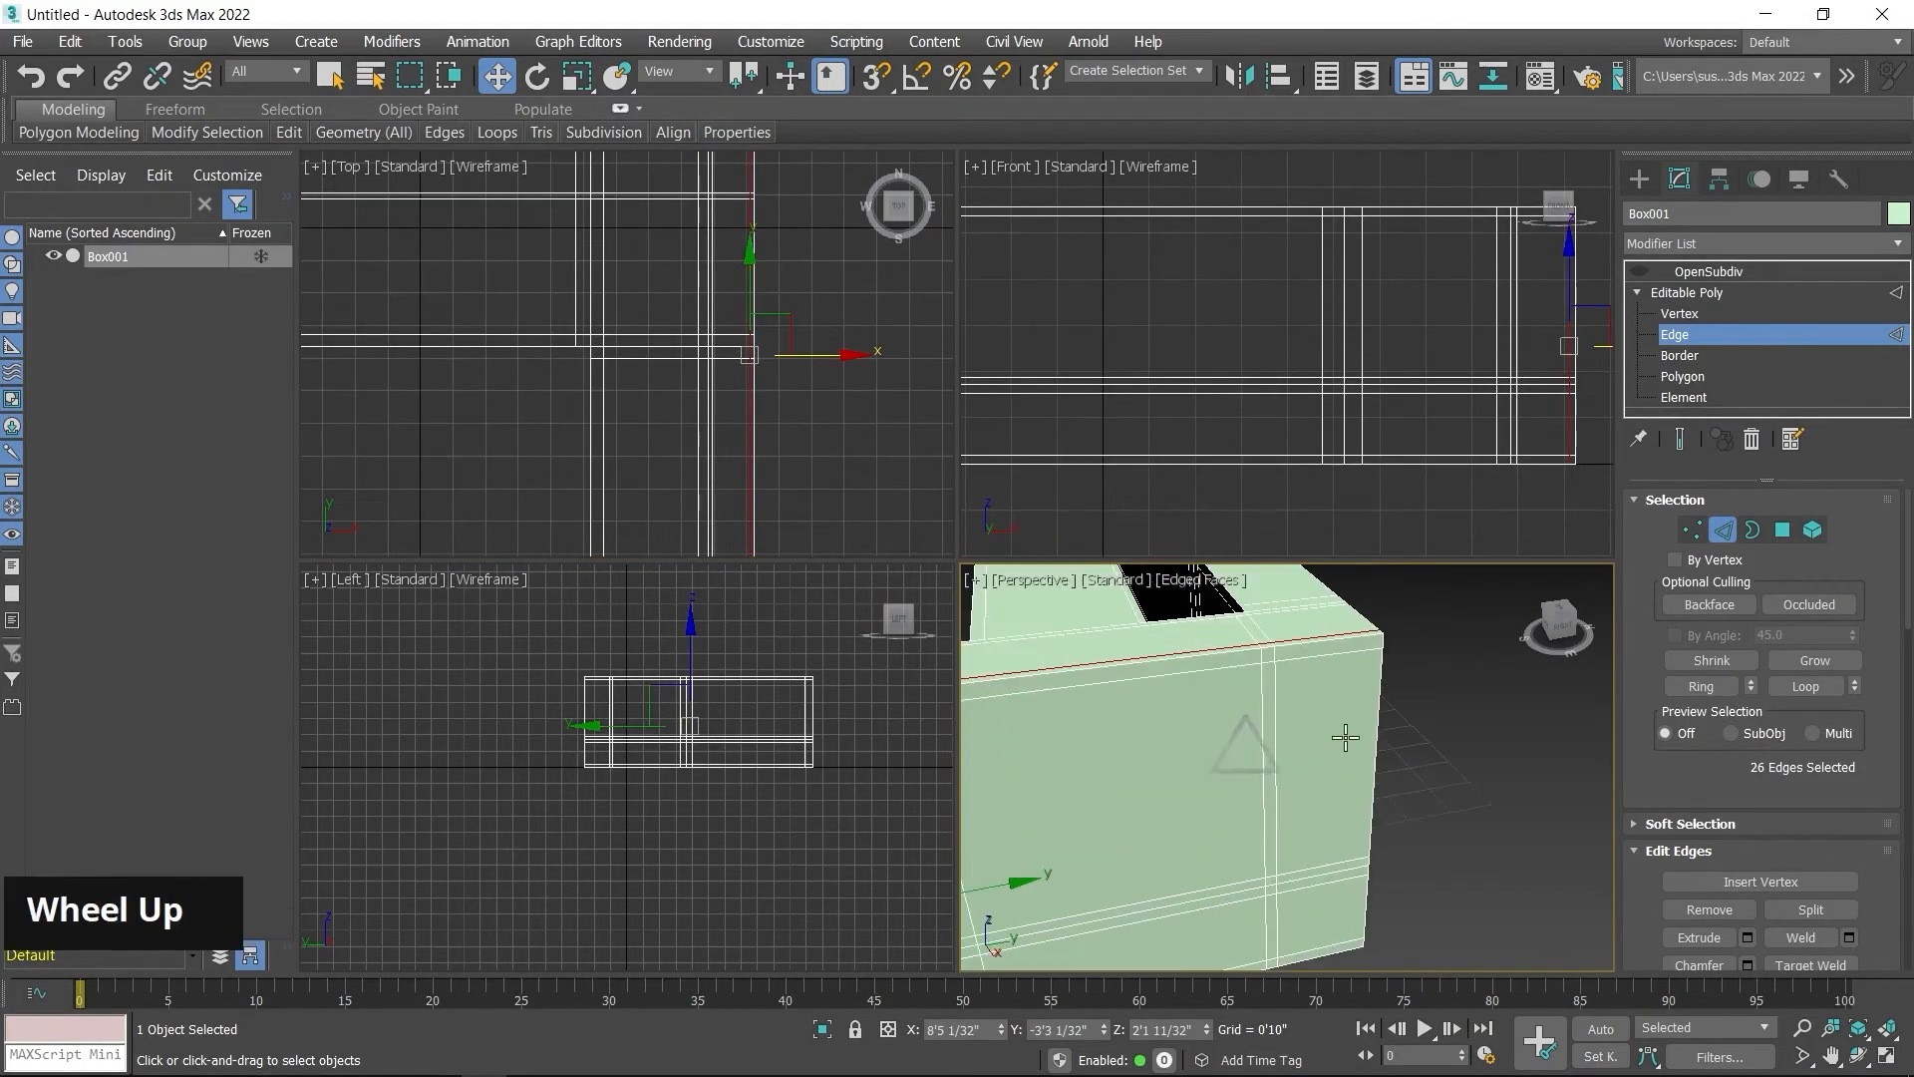
{"action": "middle_click", "coordinate": [1354, 742]}
{"action": "scroll", "coordinate": [1363, 755], "scroll_direction": "up", "scroll_amount": 3}
{"action": "middle_click_drag", "start_coordinate": [1362, 753], "coordinate": [1306, 792]}
{"action": "left_click", "coordinate": [1236, 757]}
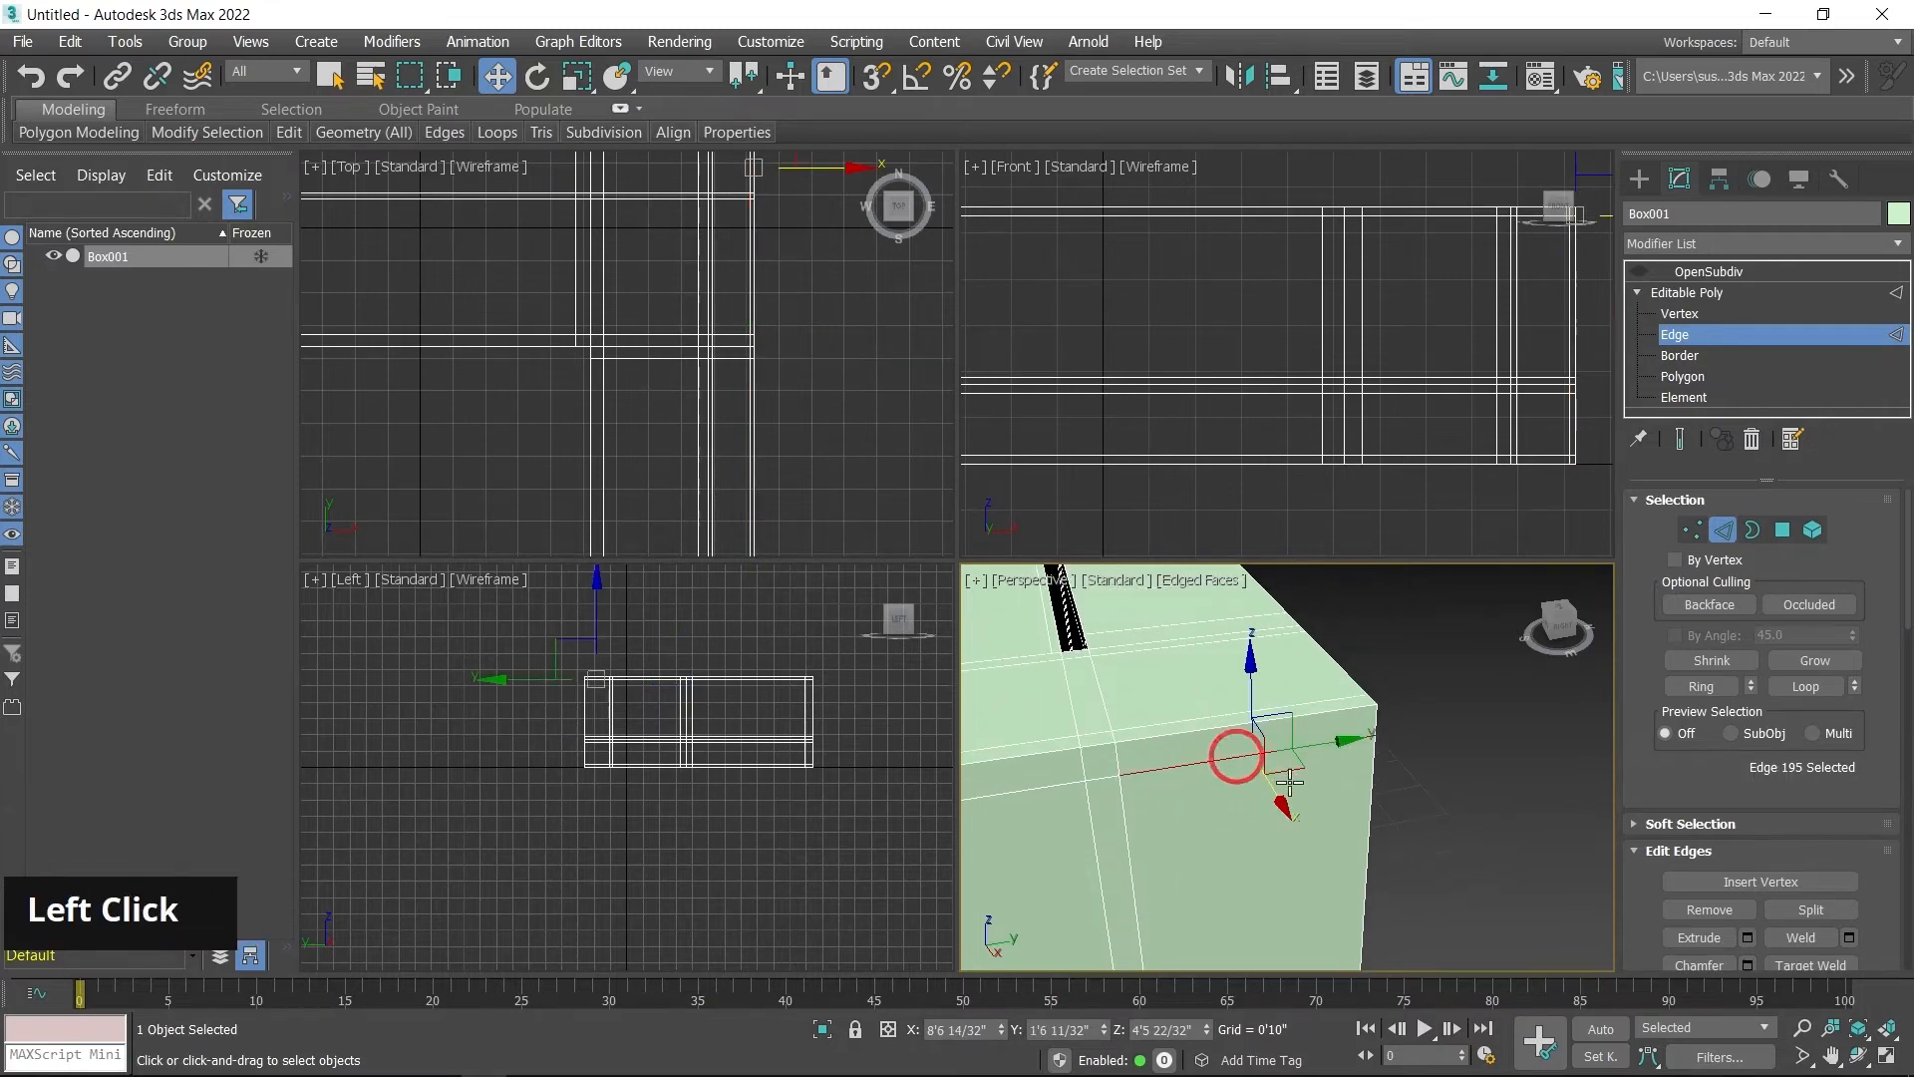
Step: Select the ring of backrest-thickness edges from the long section's free end, connect them with 2 segments, and clear the selection
{"action": "scroll", "coordinate": [1268, 768], "scroll_direction": "down", "scroll_amount": 5}
{"action": "middle_click_drag", "start_coordinate": [1269, 737], "coordinate": [1346, 727], "text": "alt"}
{"action": "scroll", "coordinate": [1209, 782], "scroll_direction": "up", "scroll_amount": 3}
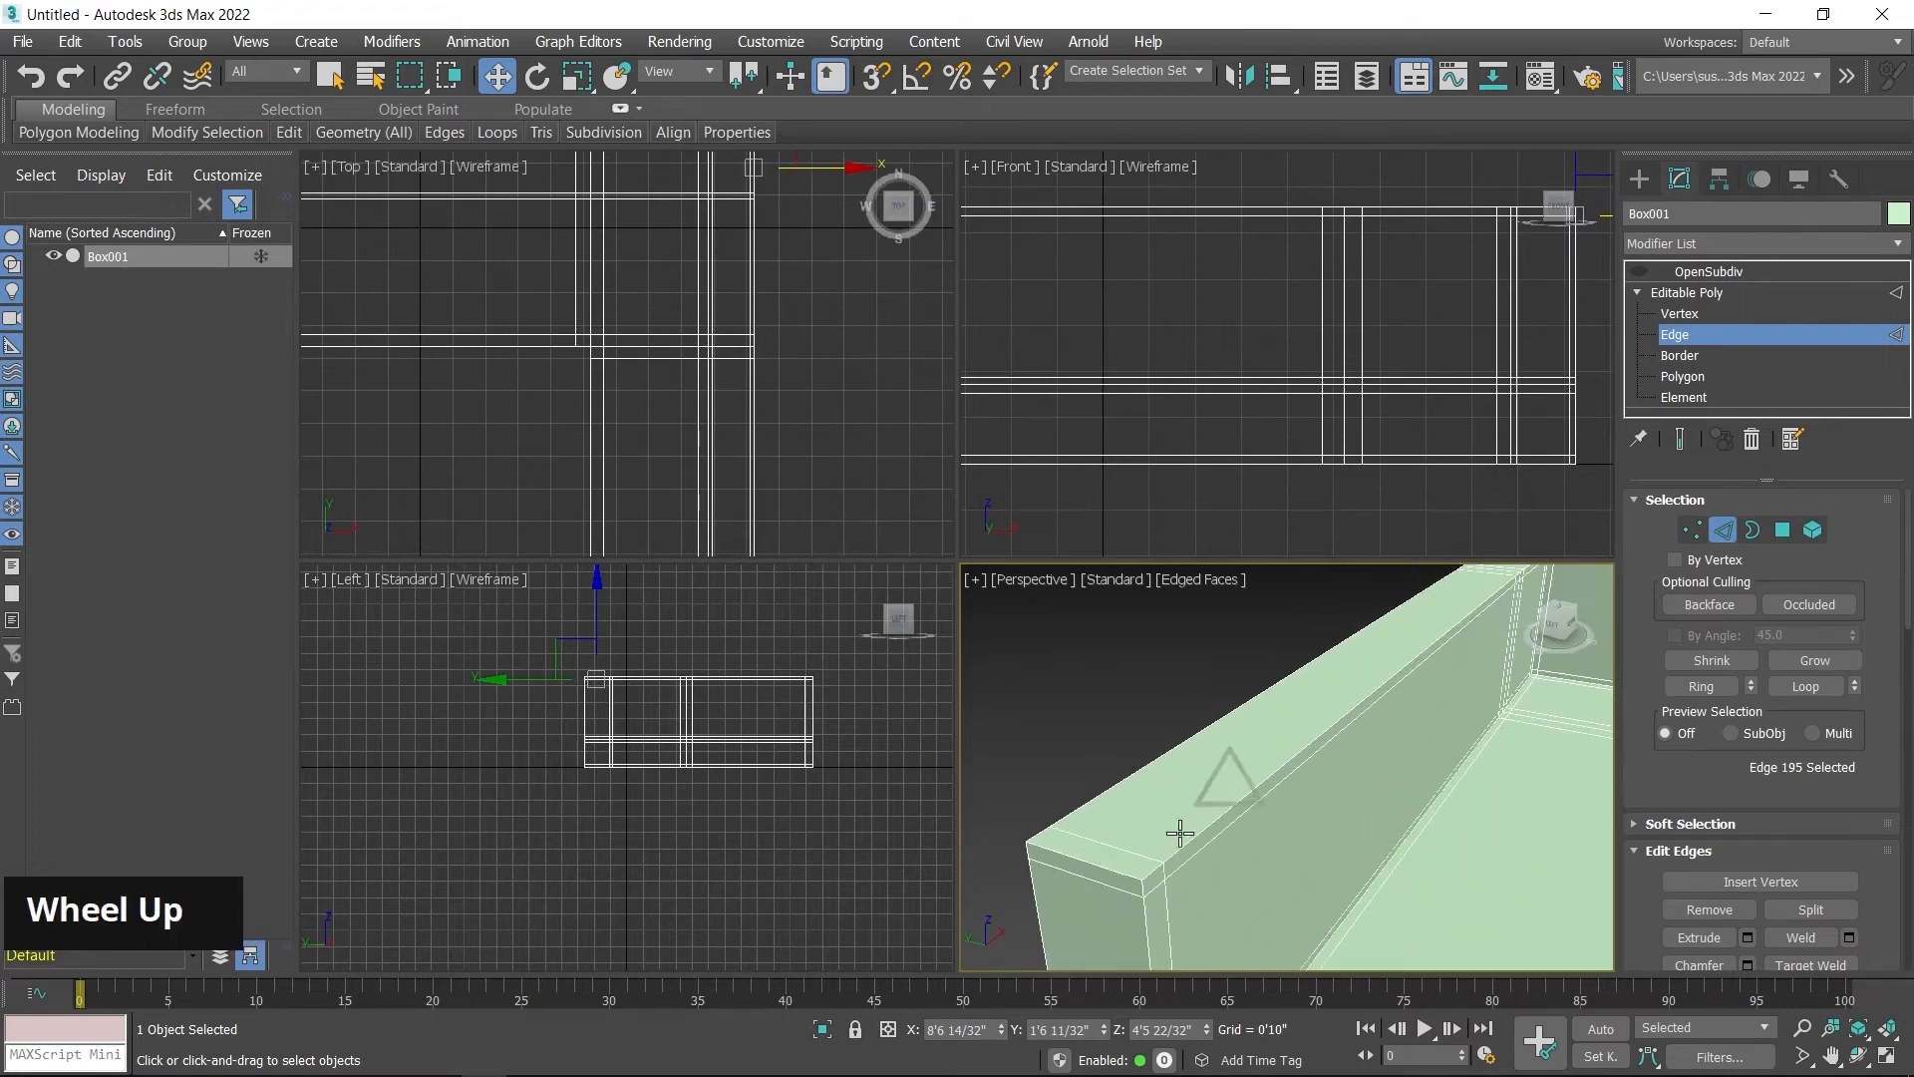
{"action": "middle_click_drag", "start_coordinate": [1209, 782], "coordinate": [1145, 803]}
{"action": "scroll", "coordinate": [1153, 813], "scroll_direction": "up", "scroll_amount": 3}
{"action": "left_click", "coordinate": [1159, 820]}
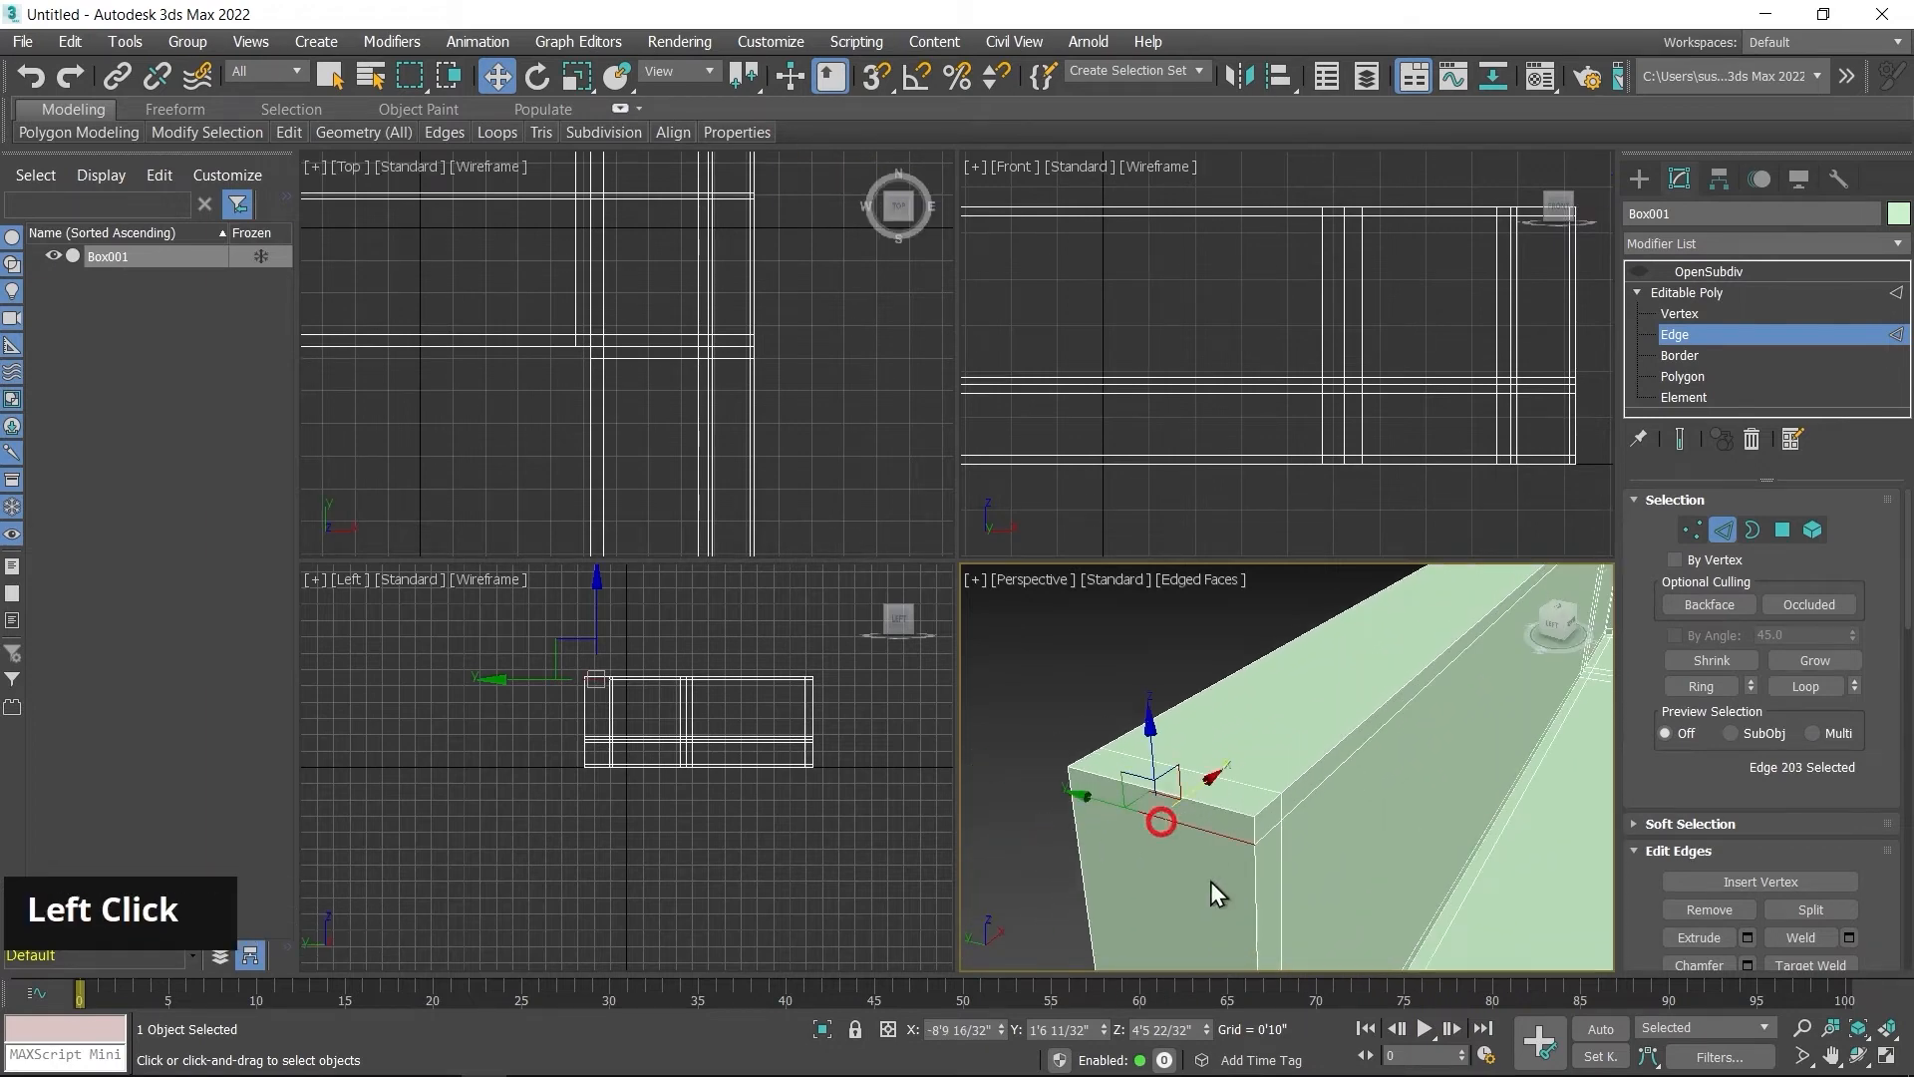
{"action": "left_click", "coordinate": [1702, 688]}
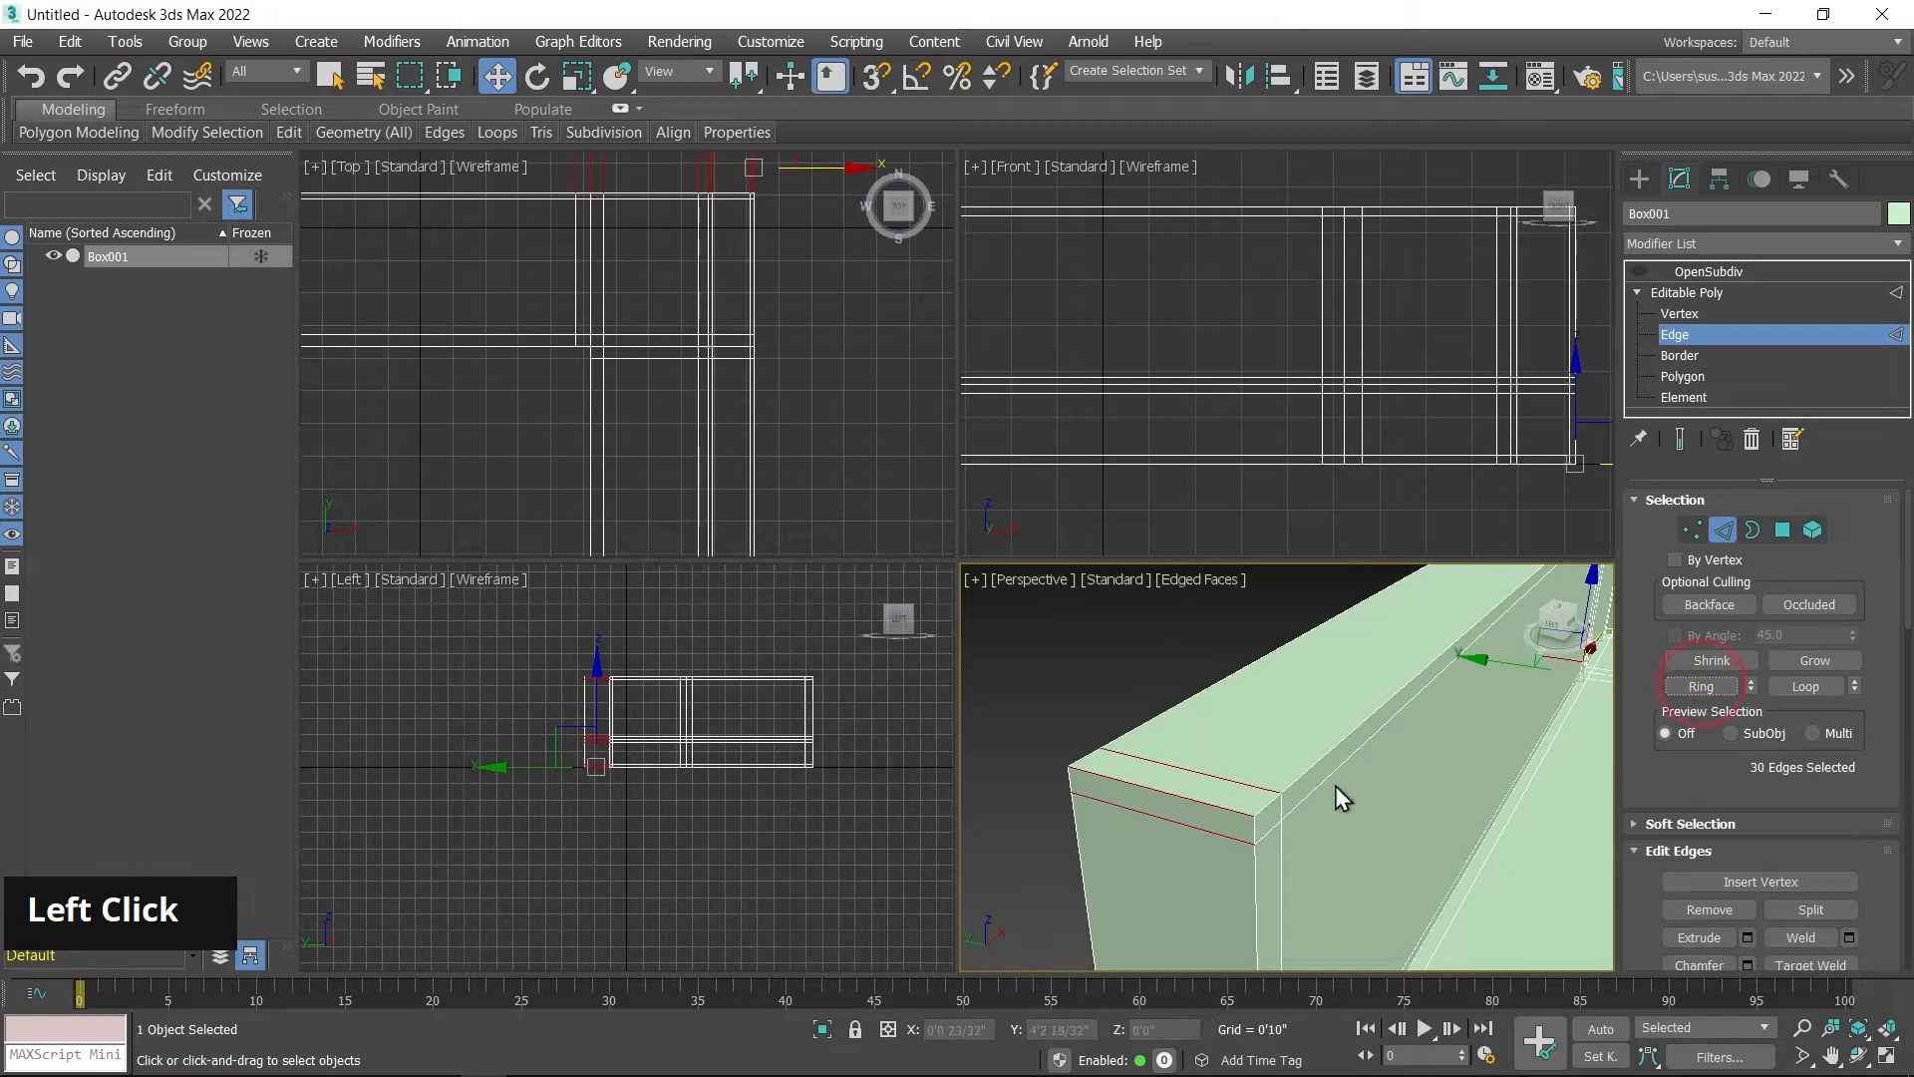
{"action": "right_click", "coordinate": [1243, 743]}
{"action": "left_click", "coordinate": [1191, 831]}
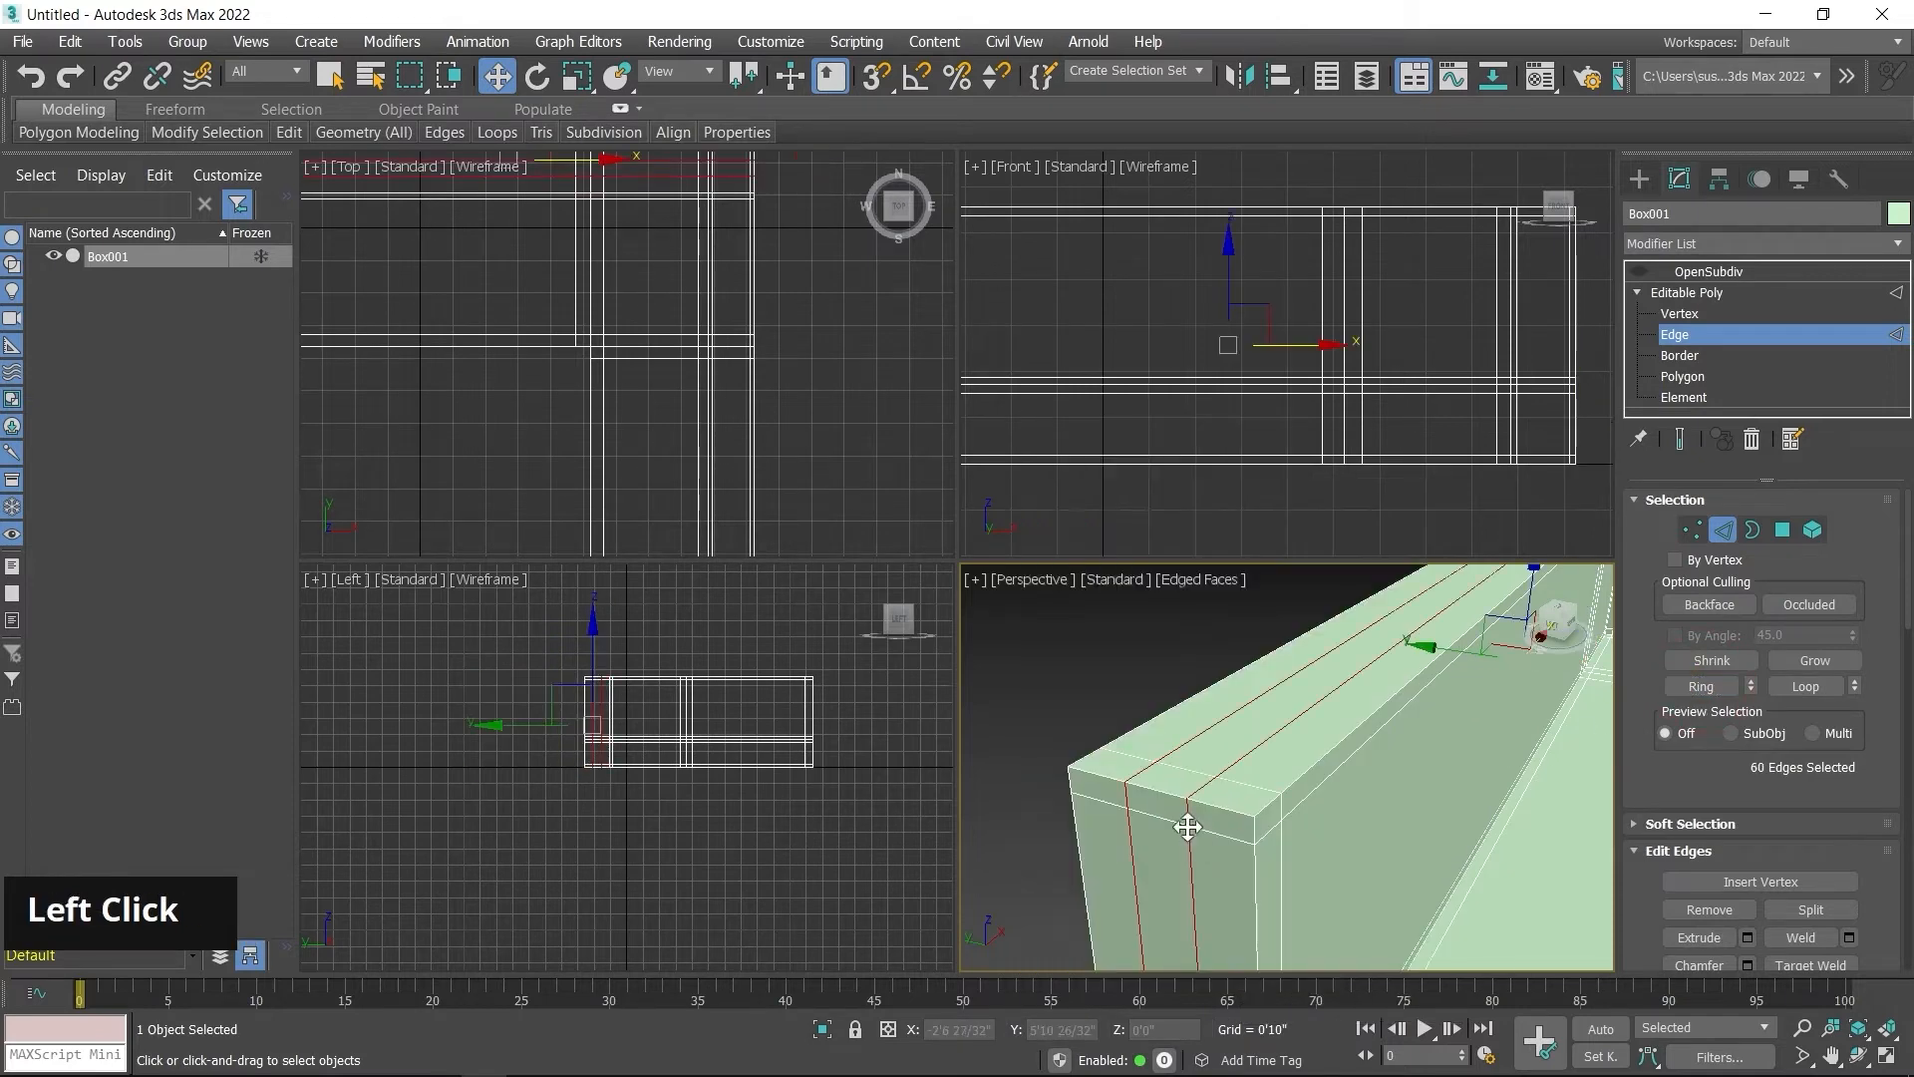
{"action": "middle_click_drag", "start_coordinate": [773, 312], "coordinate": [752, 445]}
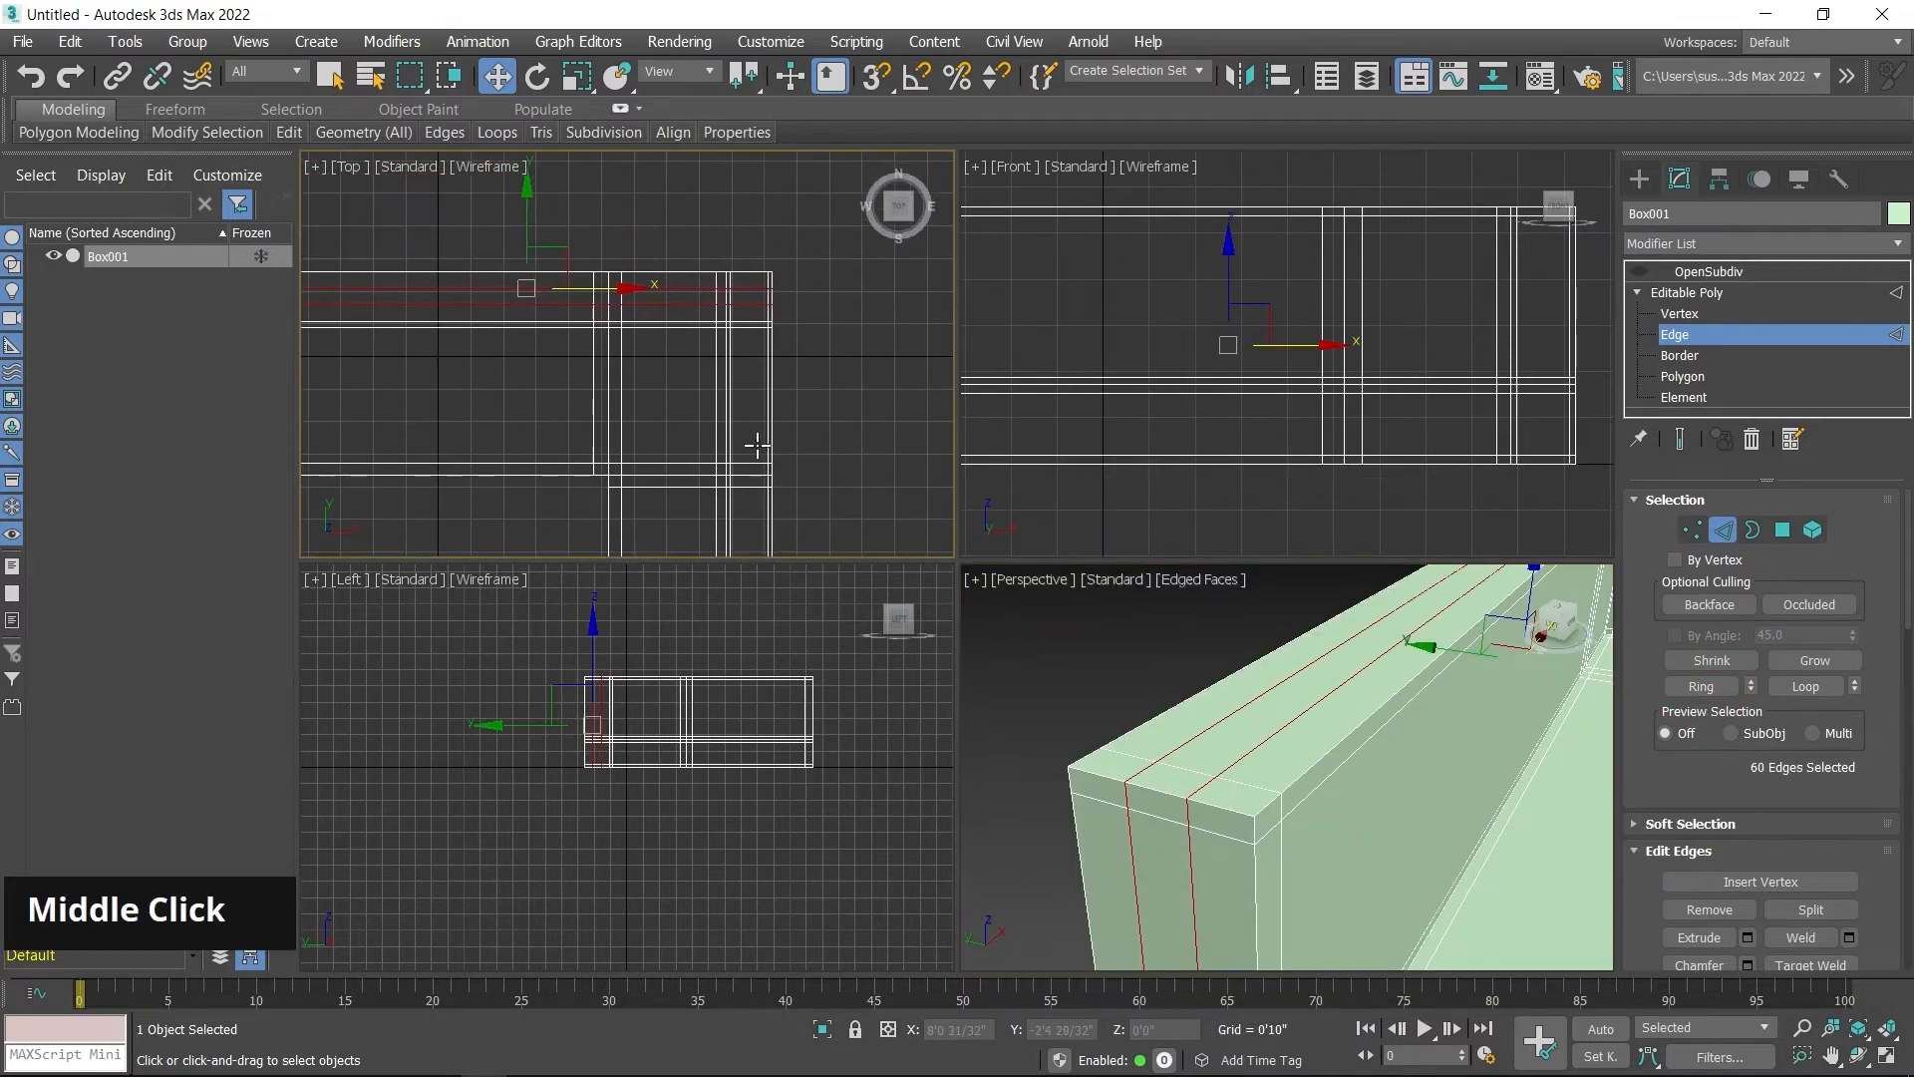
{"action": "scroll", "coordinate": [752, 445], "scroll_direction": "down", "scroll_amount": 3}
{"action": "middle_click_drag", "start_coordinate": [577, 393], "coordinate": [749, 457]}
{"action": "scroll", "coordinate": [722, 410], "scroll_direction": "up", "scroll_amount": 5}
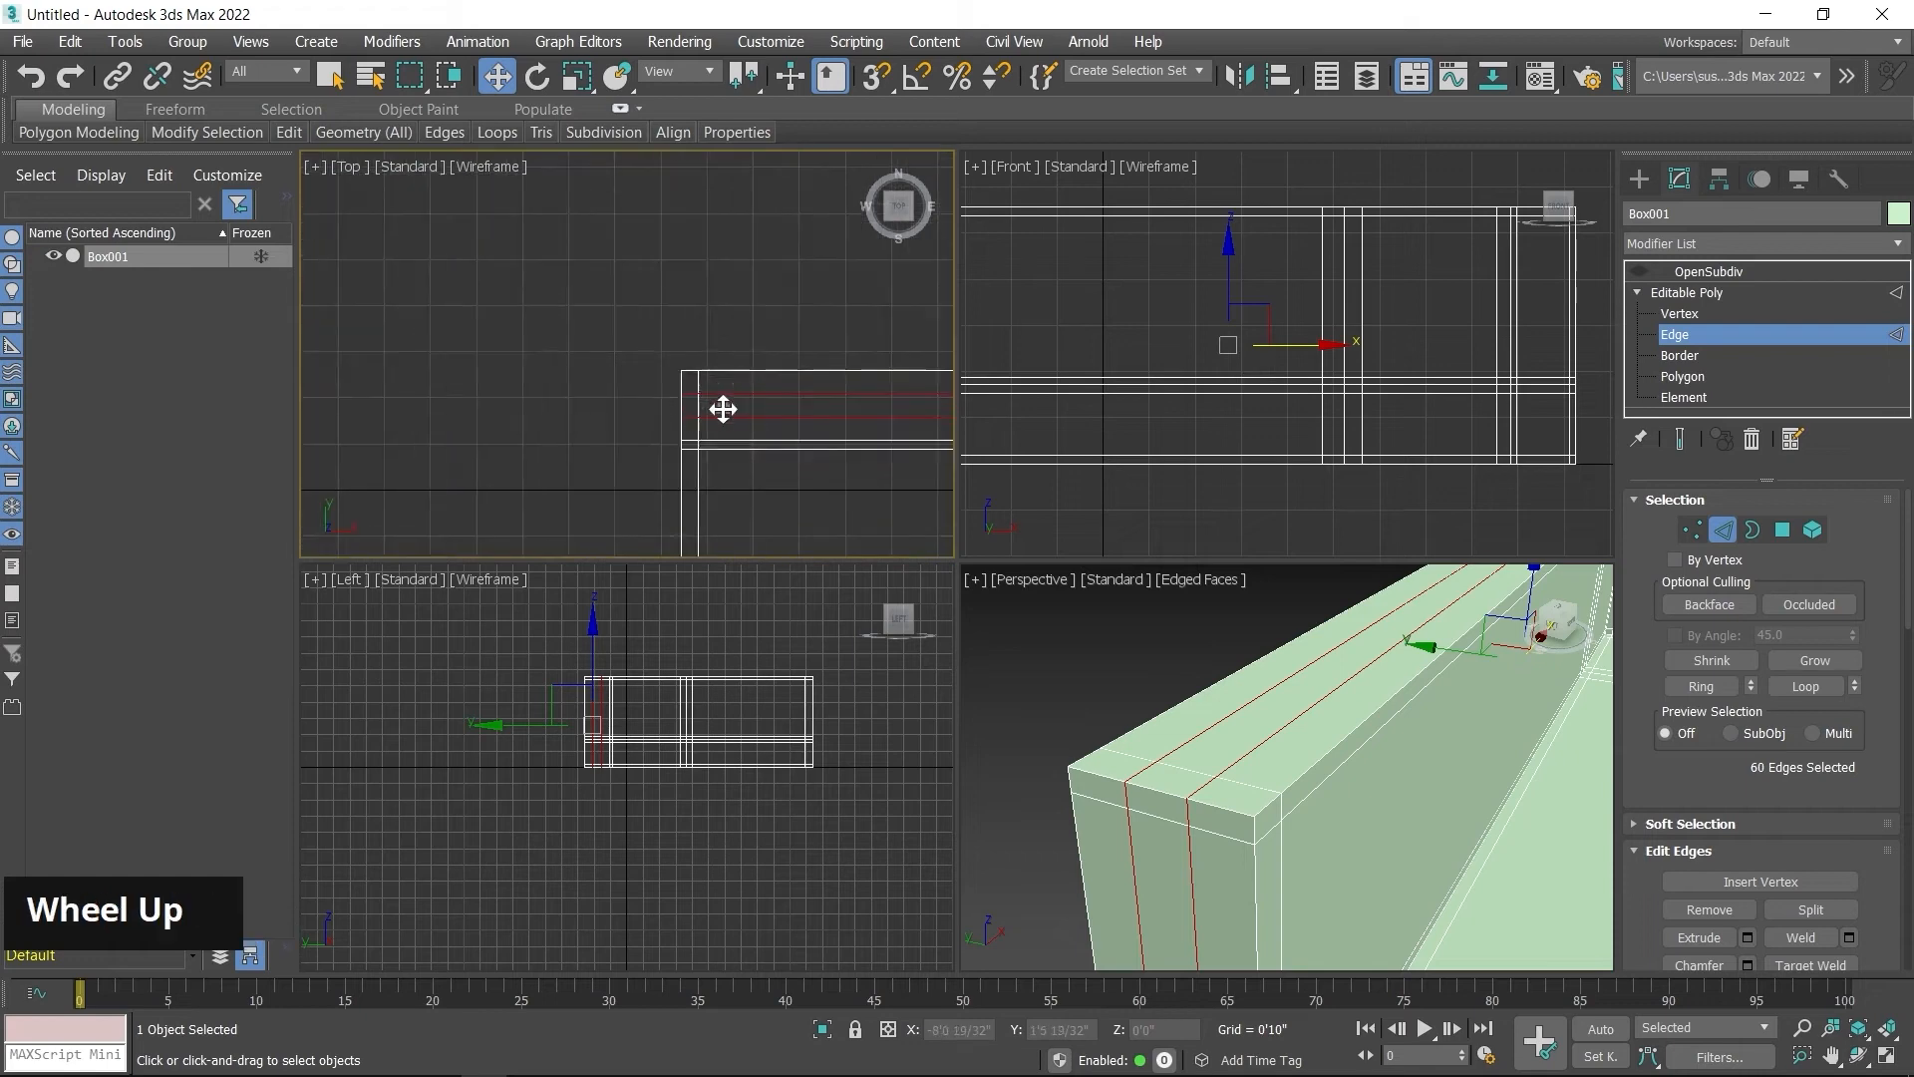
{"action": "left_click", "coordinate": [758, 218]}
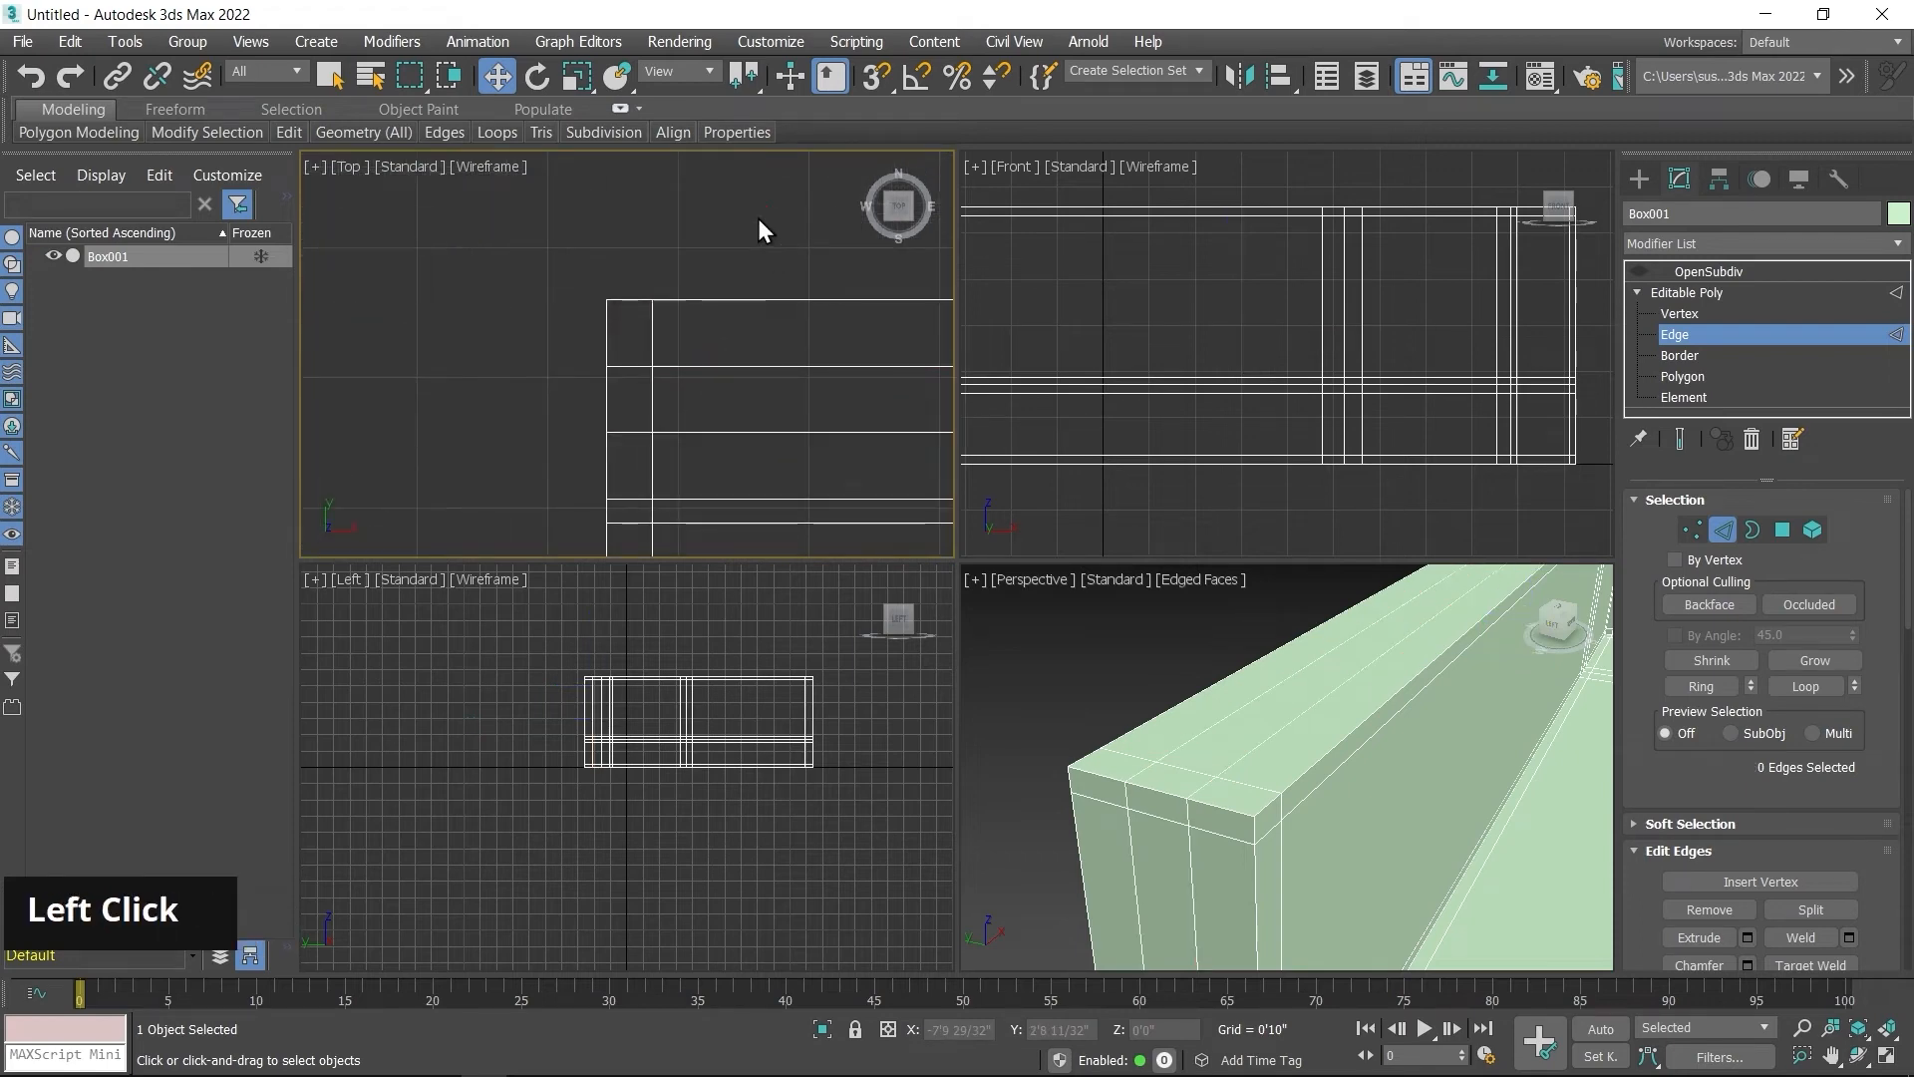
Step: Move the outer new loop on the long section's backrest close to its outer face, to about Y 2'0 21/32"
{"action": "double_click", "coordinate": [725, 367]}
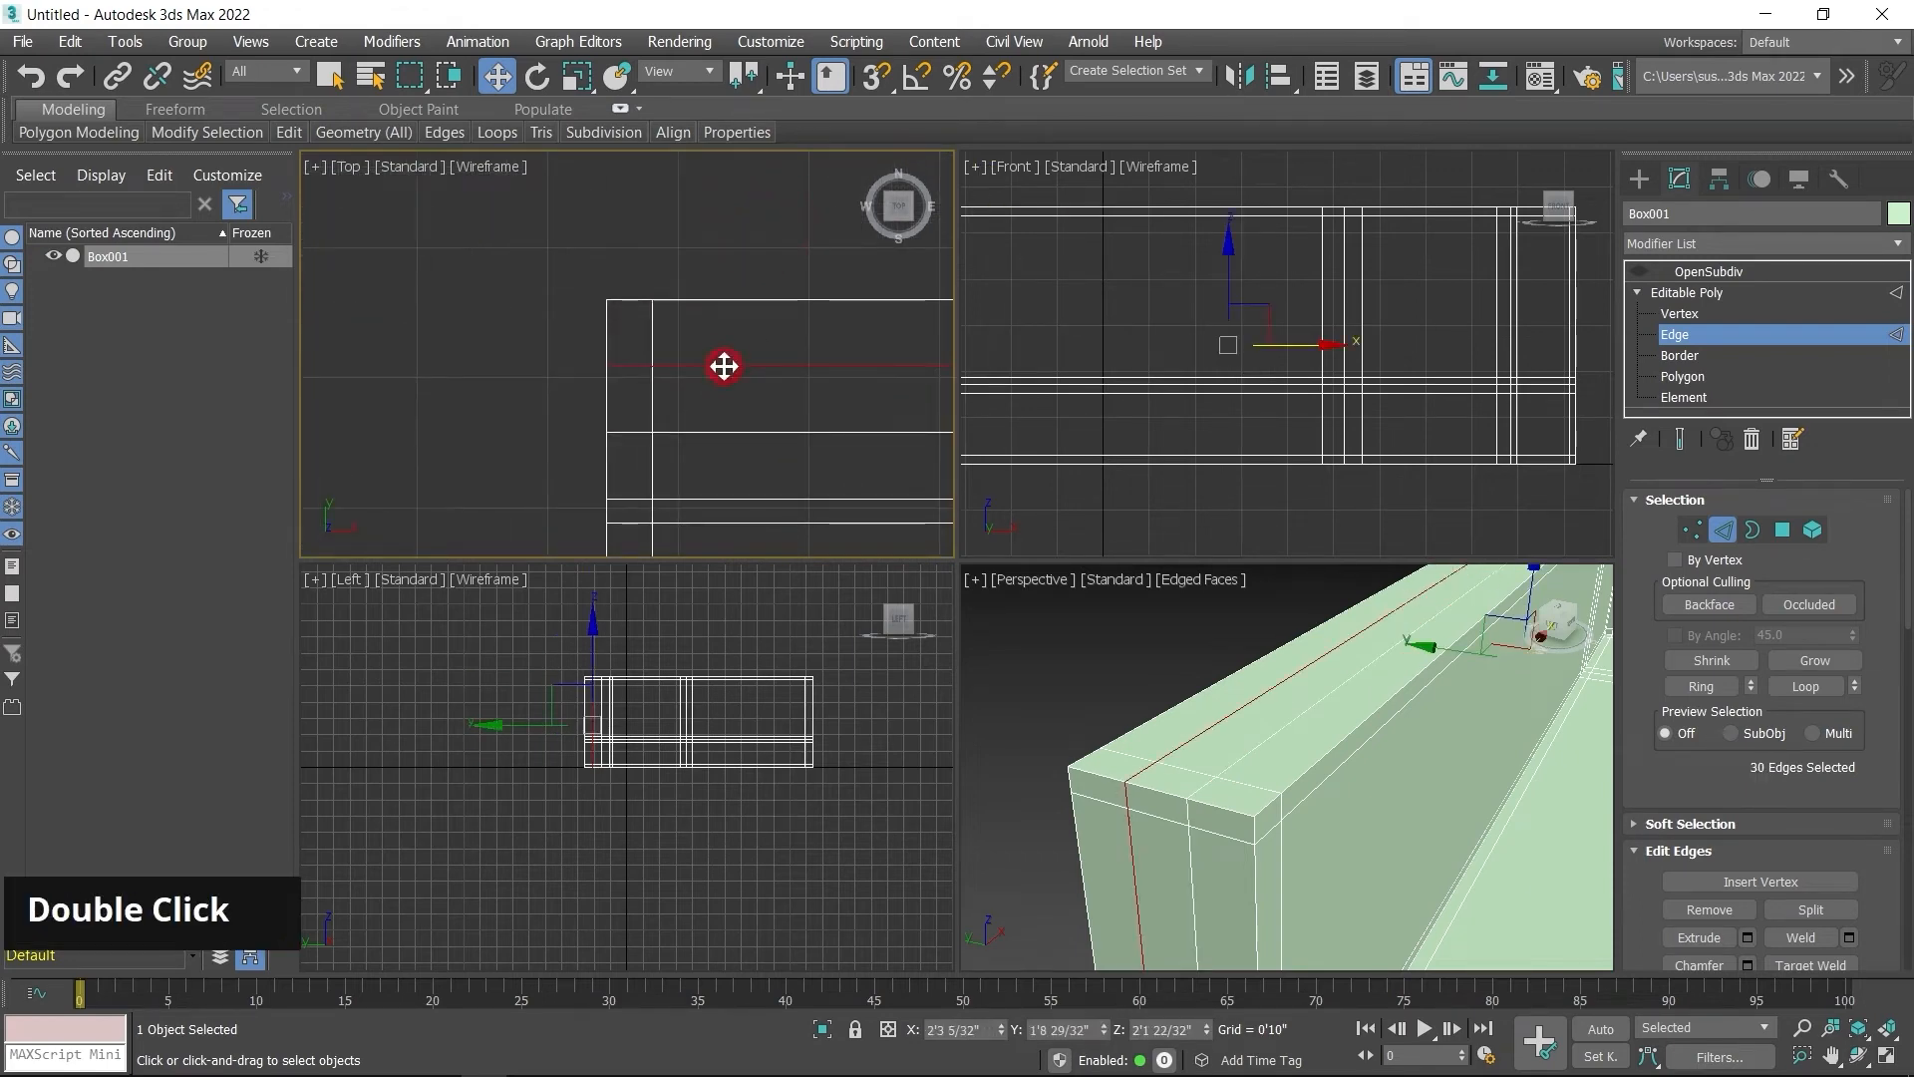
{"action": "middle_click_drag", "start_coordinate": [1236, 786], "coordinate": [1132, 842]}
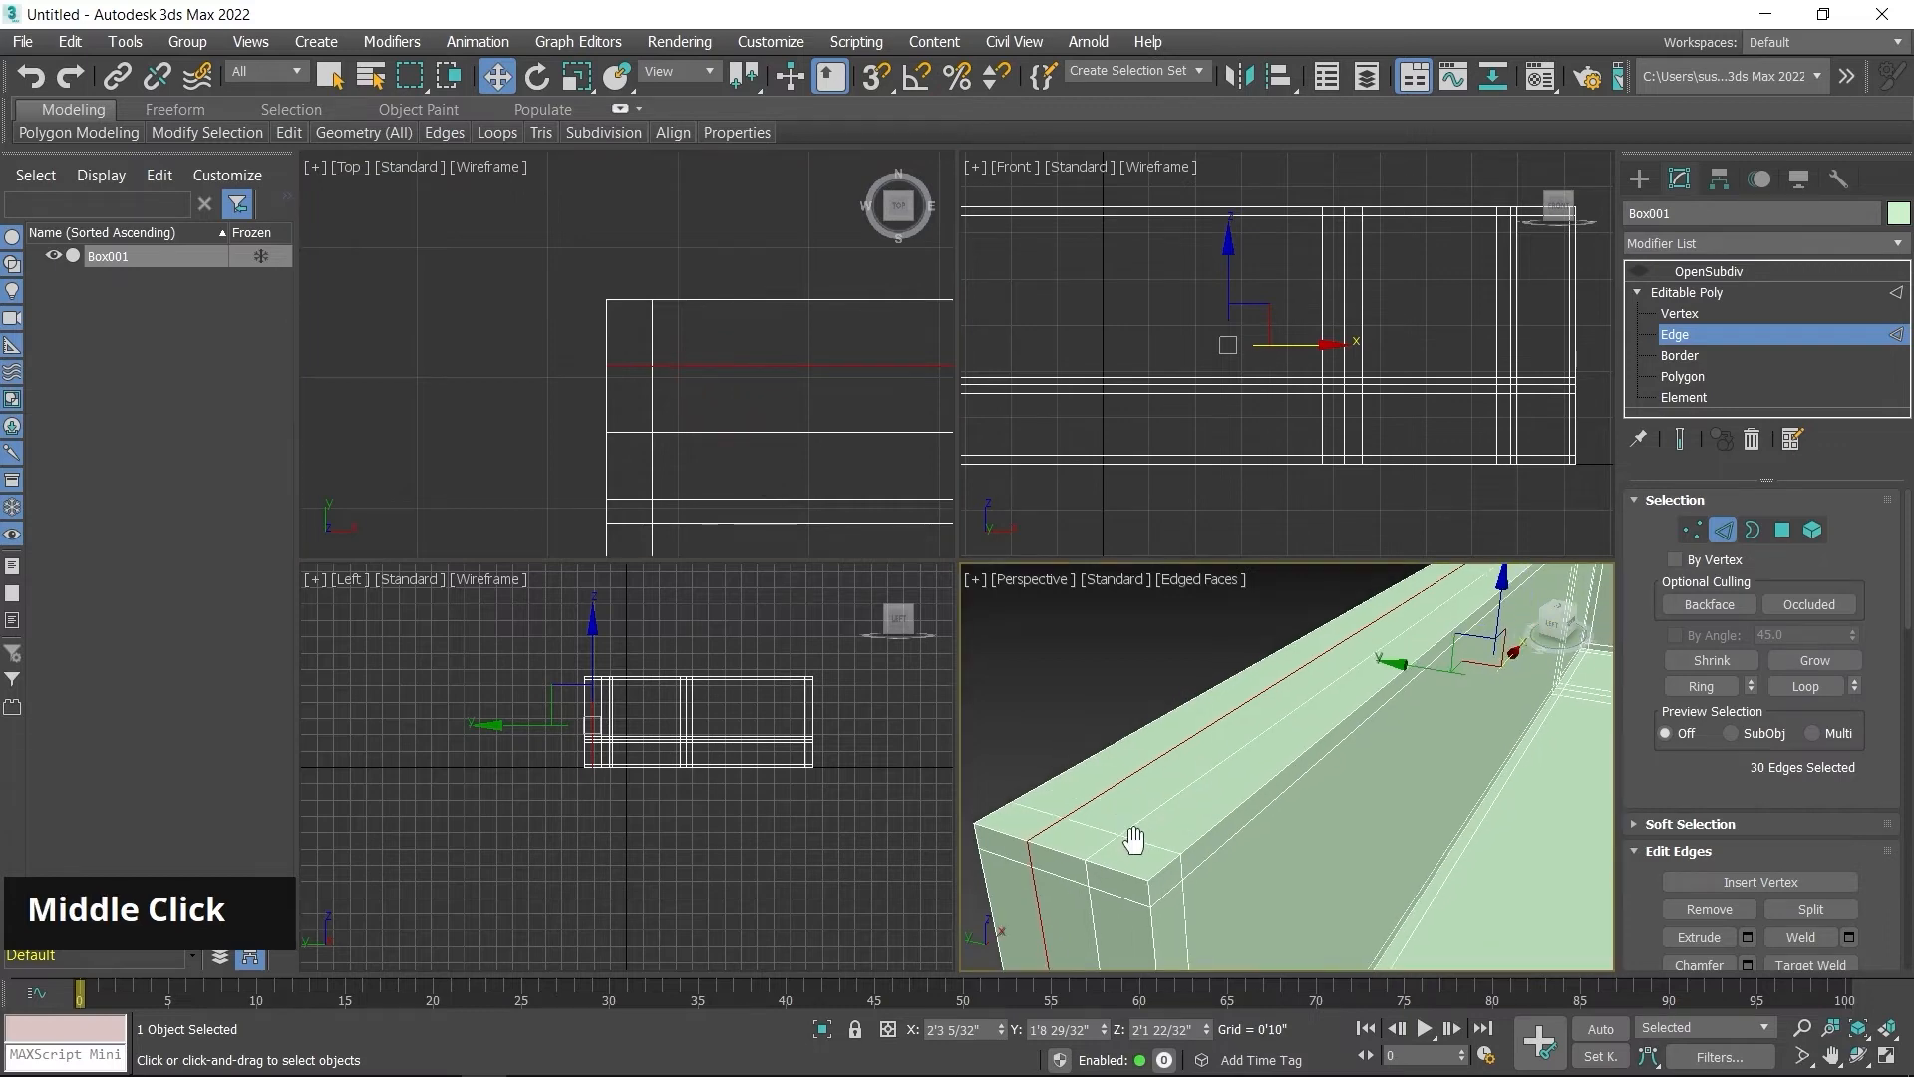
{"action": "scroll", "coordinate": [1133, 841], "scroll_direction": "down", "scroll_amount": 3}
{"action": "middle_click_drag", "start_coordinate": [740, 386], "coordinate": [478, 414]}
{"action": "scroll", "coordinate": [499, 399], "scroll_direction": "down", "scroll_amount": 4}
{"action": "middle_click_drag", "start_coordinate": [800, 400], "coordinate": [675, 453]}
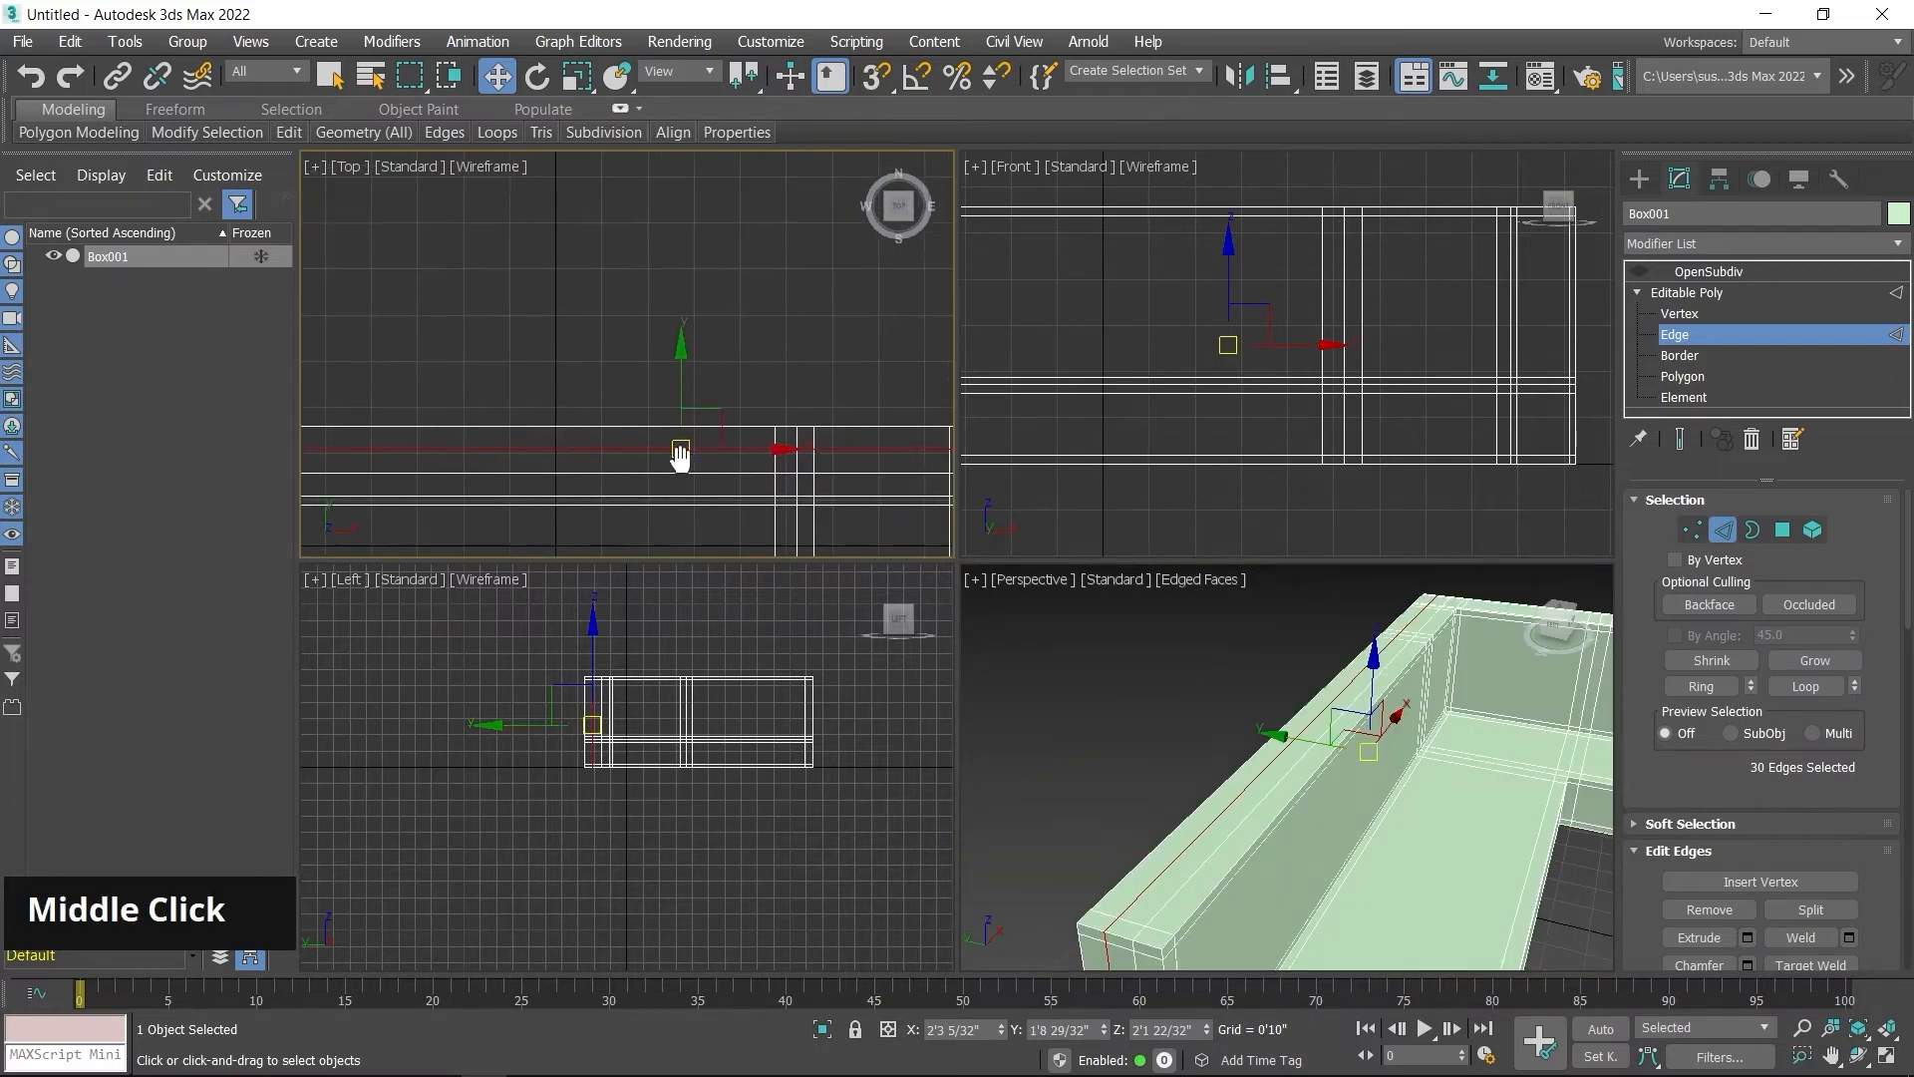
{"action": "scroll", "coordinate": [687, 432], "scroll_direction": "up", "scroll_amount": 4}
{"action": "left_click_drag", "start_coordinate": [664, 356], "coordinate": [670, 307]}
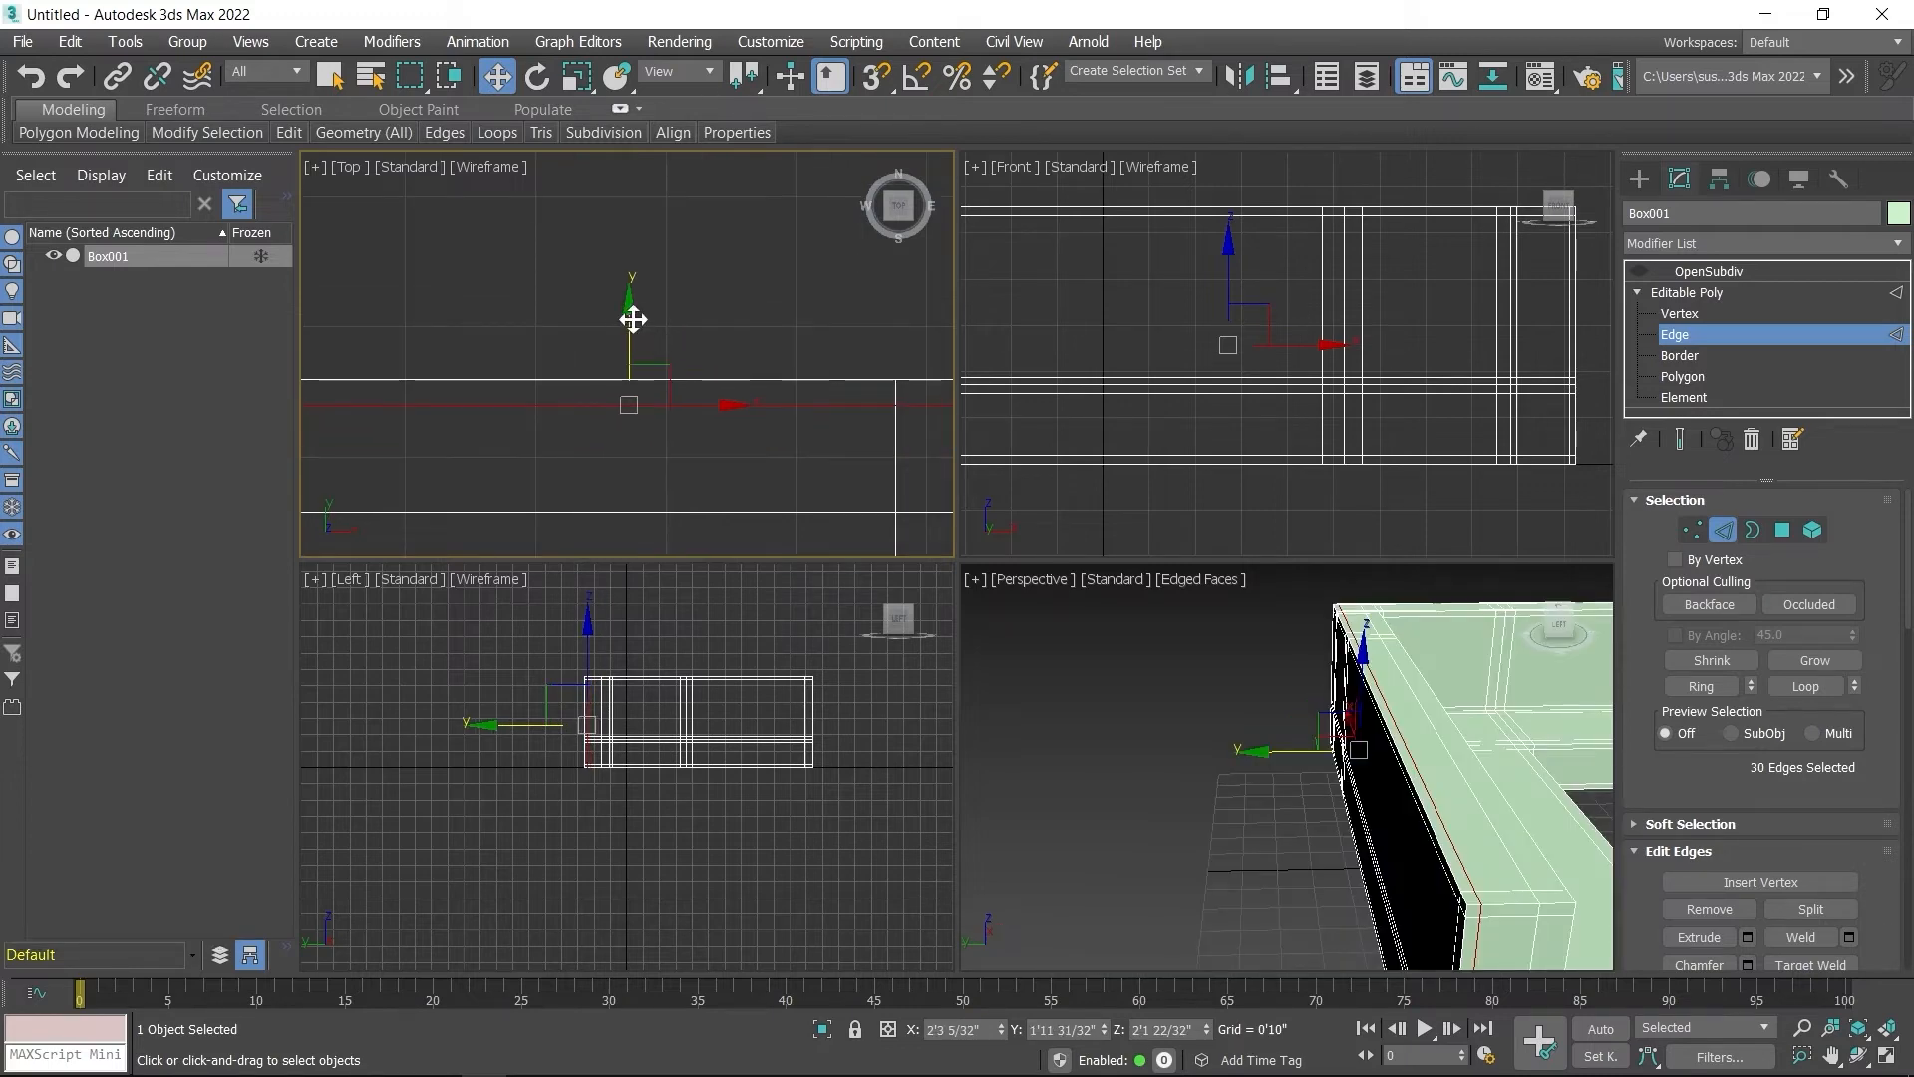
{"action": "left_click", "coordinate": [631, 319]}
{"action": "left_click_drag", "start_coordinate": [631, 319], "coordinate": [636, 312]}
{"action": "middle_click_drag", "start_coordinate": [636, 312], "coordinate": [722, 350]}
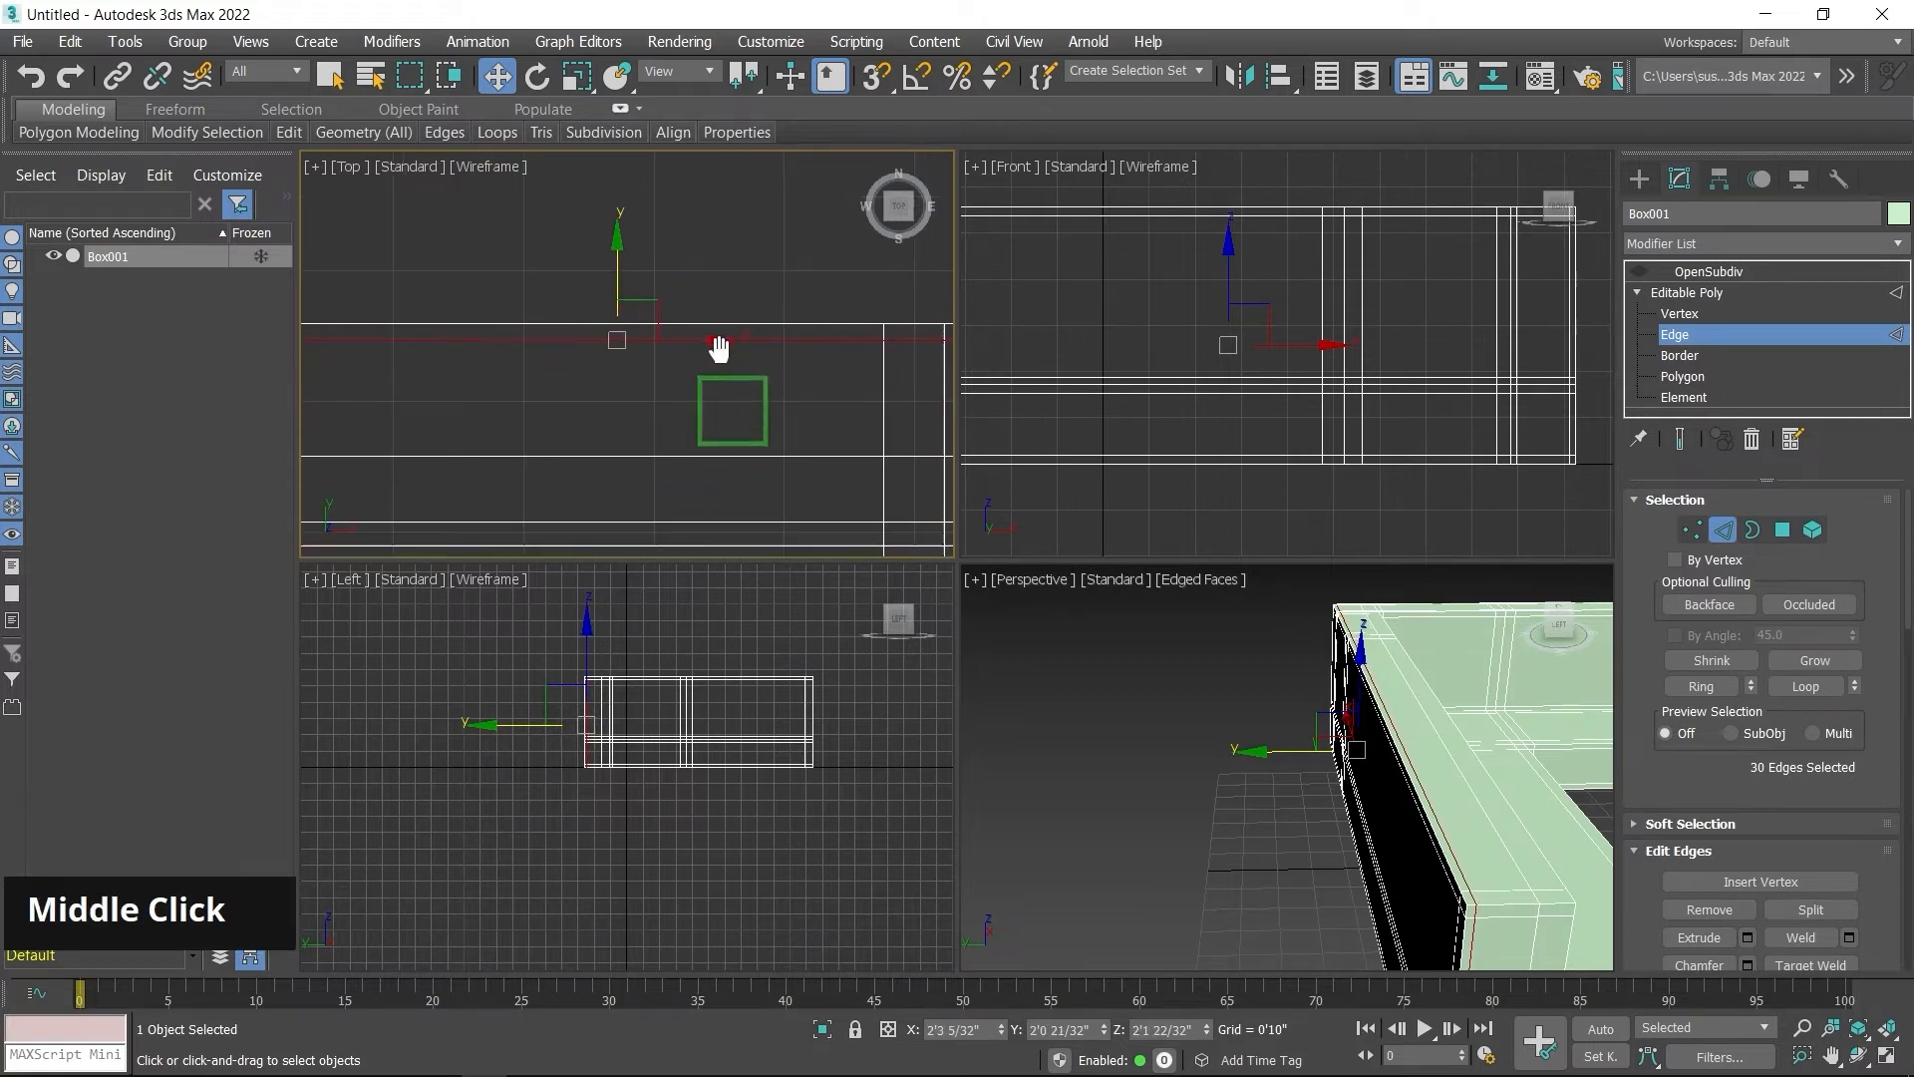
Step: Move the inner new loop on the long section's backrest toward its inner face, to about Y 1'0 18/32"
{"action": "scroll", "coordinate": [718, 396], "scroll_direction": "down", "scroll_amount": 2}
{"action": "double_click", "coordinate": [685, 419]}
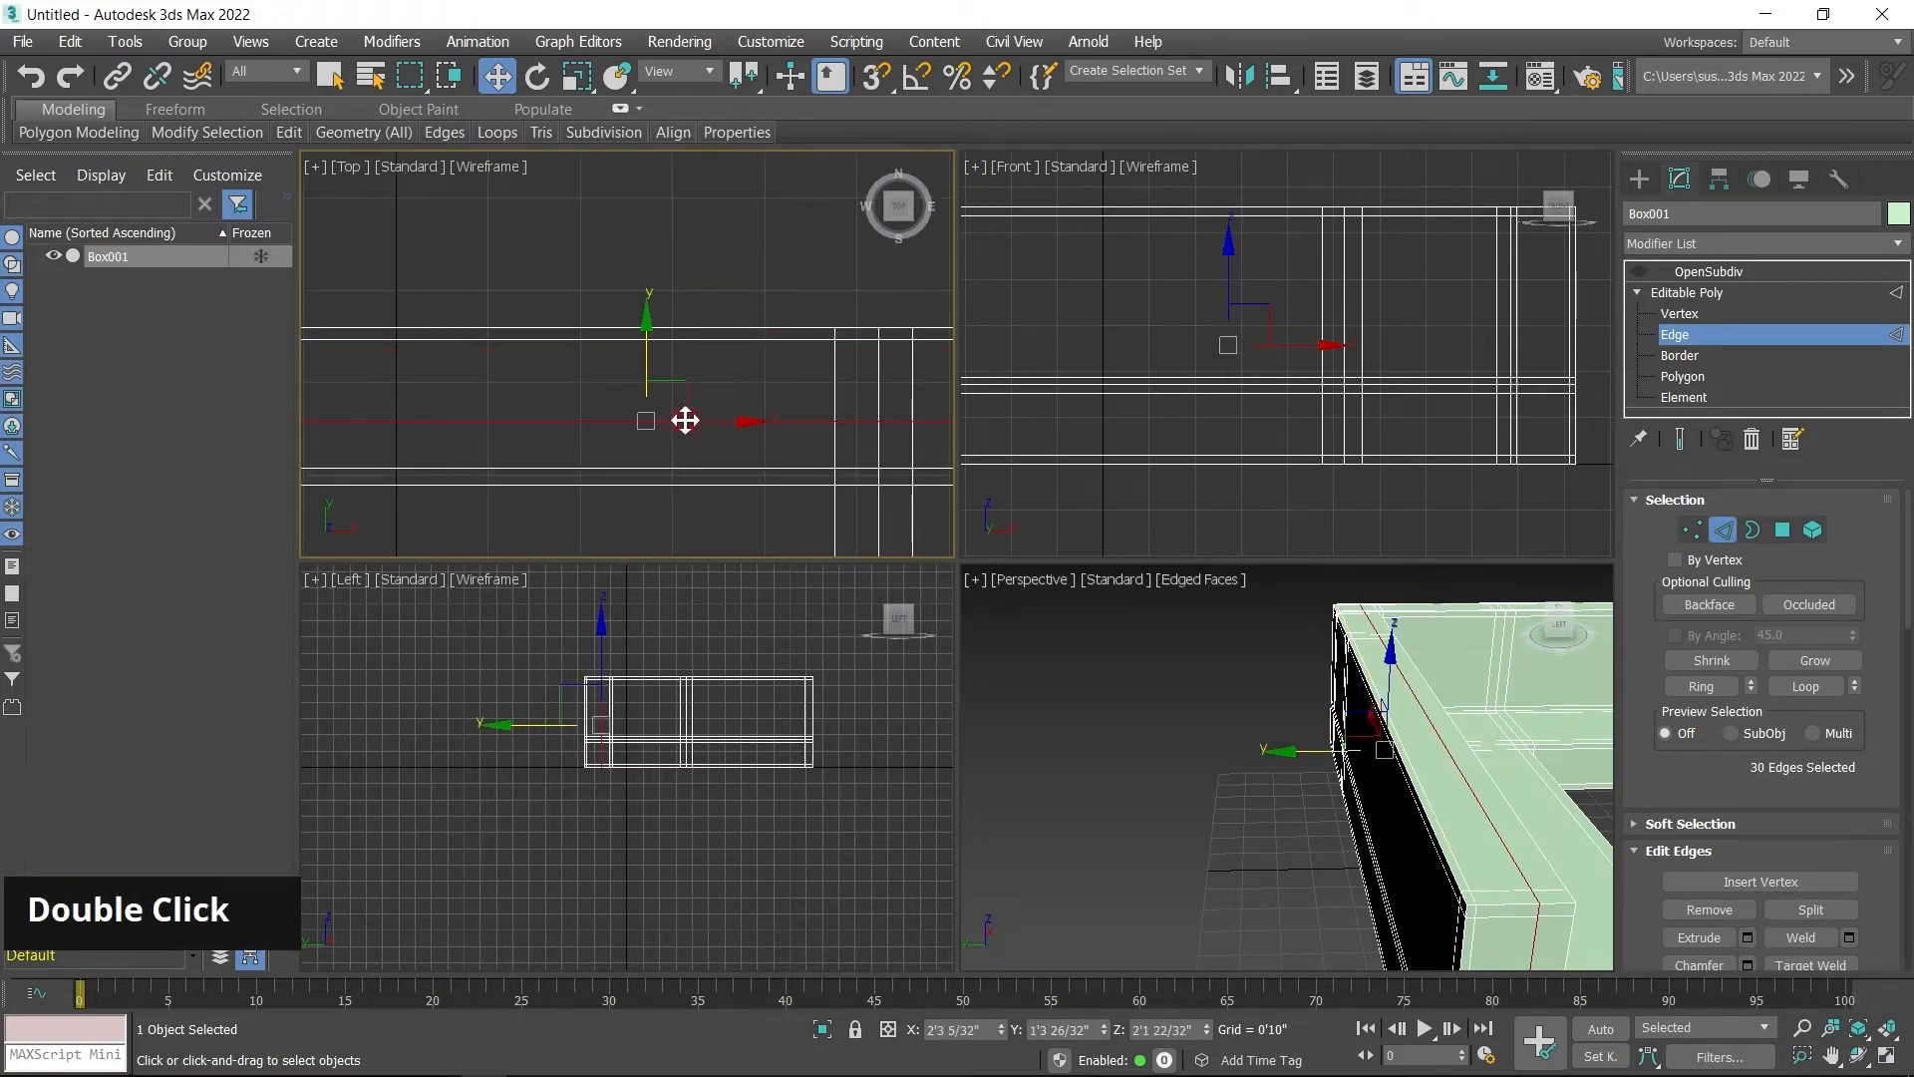
{"action": "middle_click_drag", "start_coordinate": [1296, 787], "coordinate": [1219, 717]}
{"action": "middle_click_drag", "start_coordinate": [693, 391], "coordinate": [735, 359]}
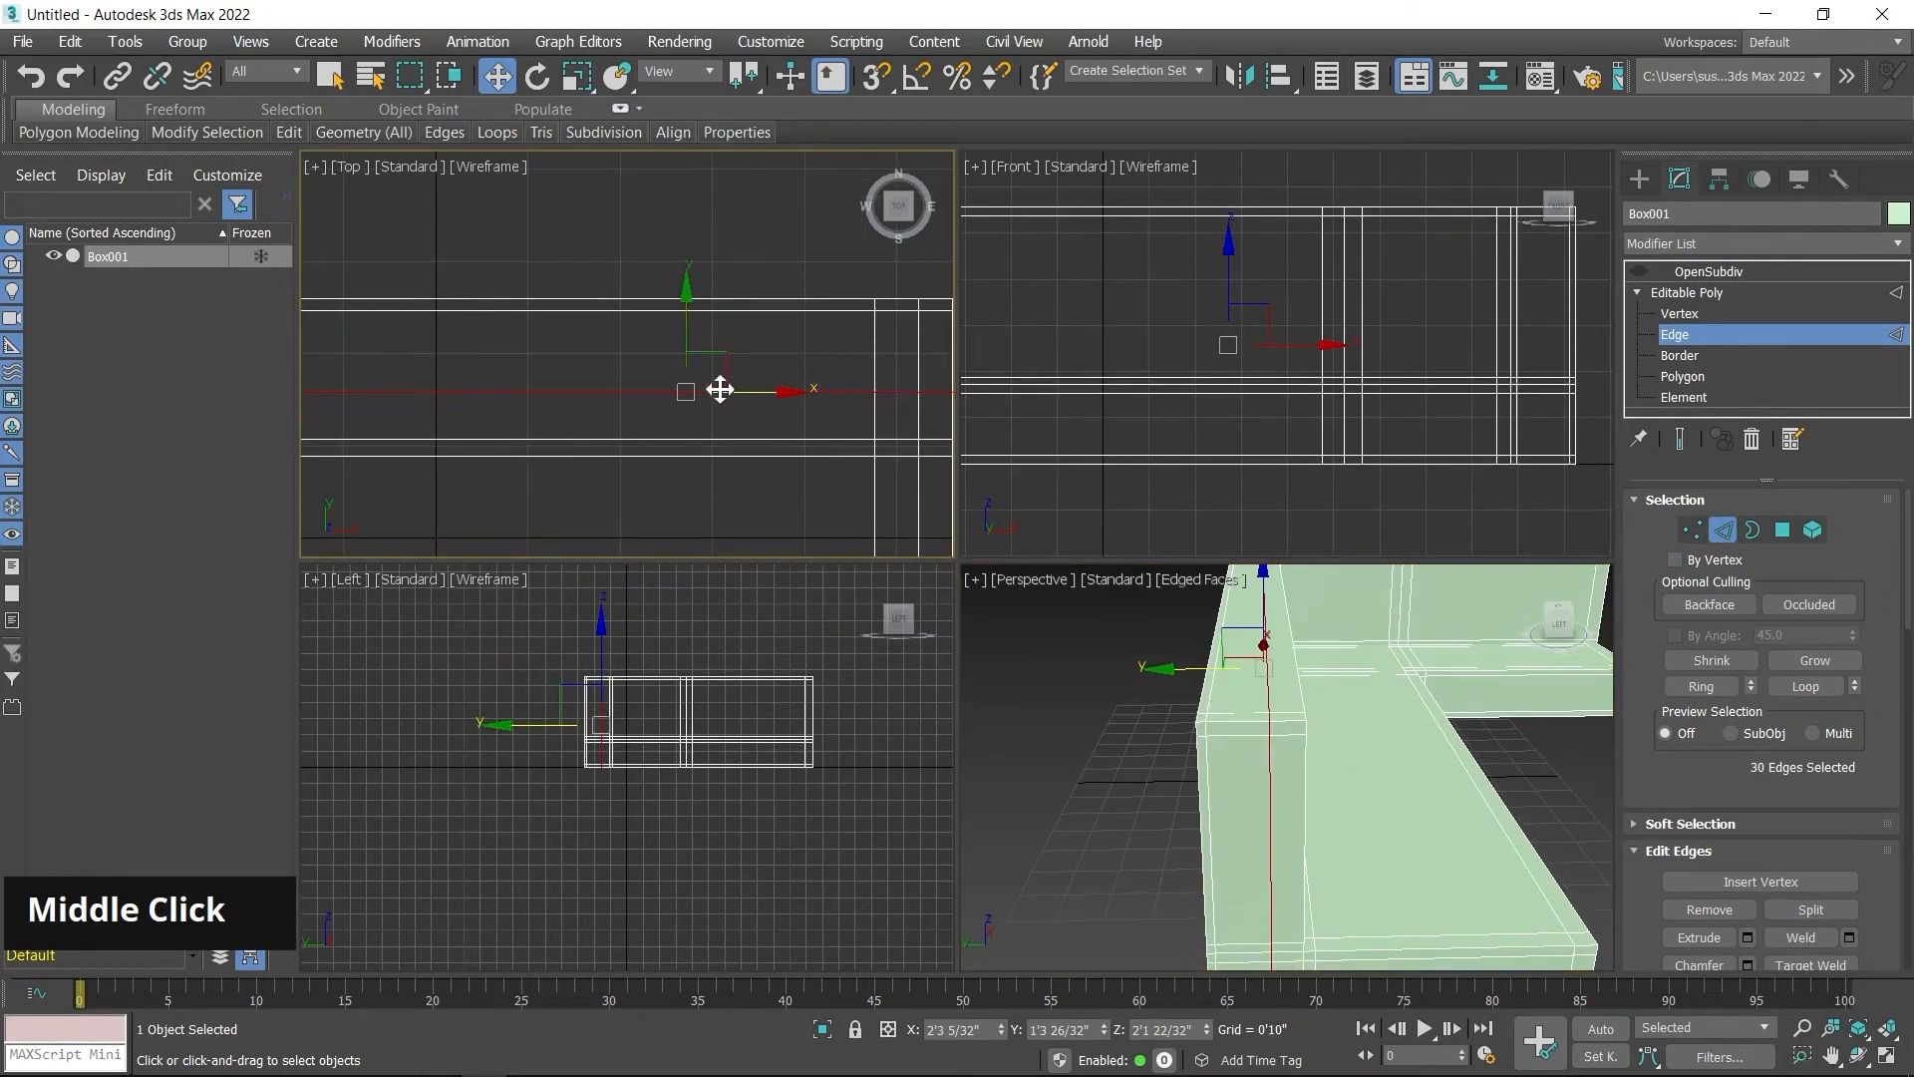
{"action": "left_click_drag", "start_coordinate": [684, 301], "coordinate": [697, 361]}
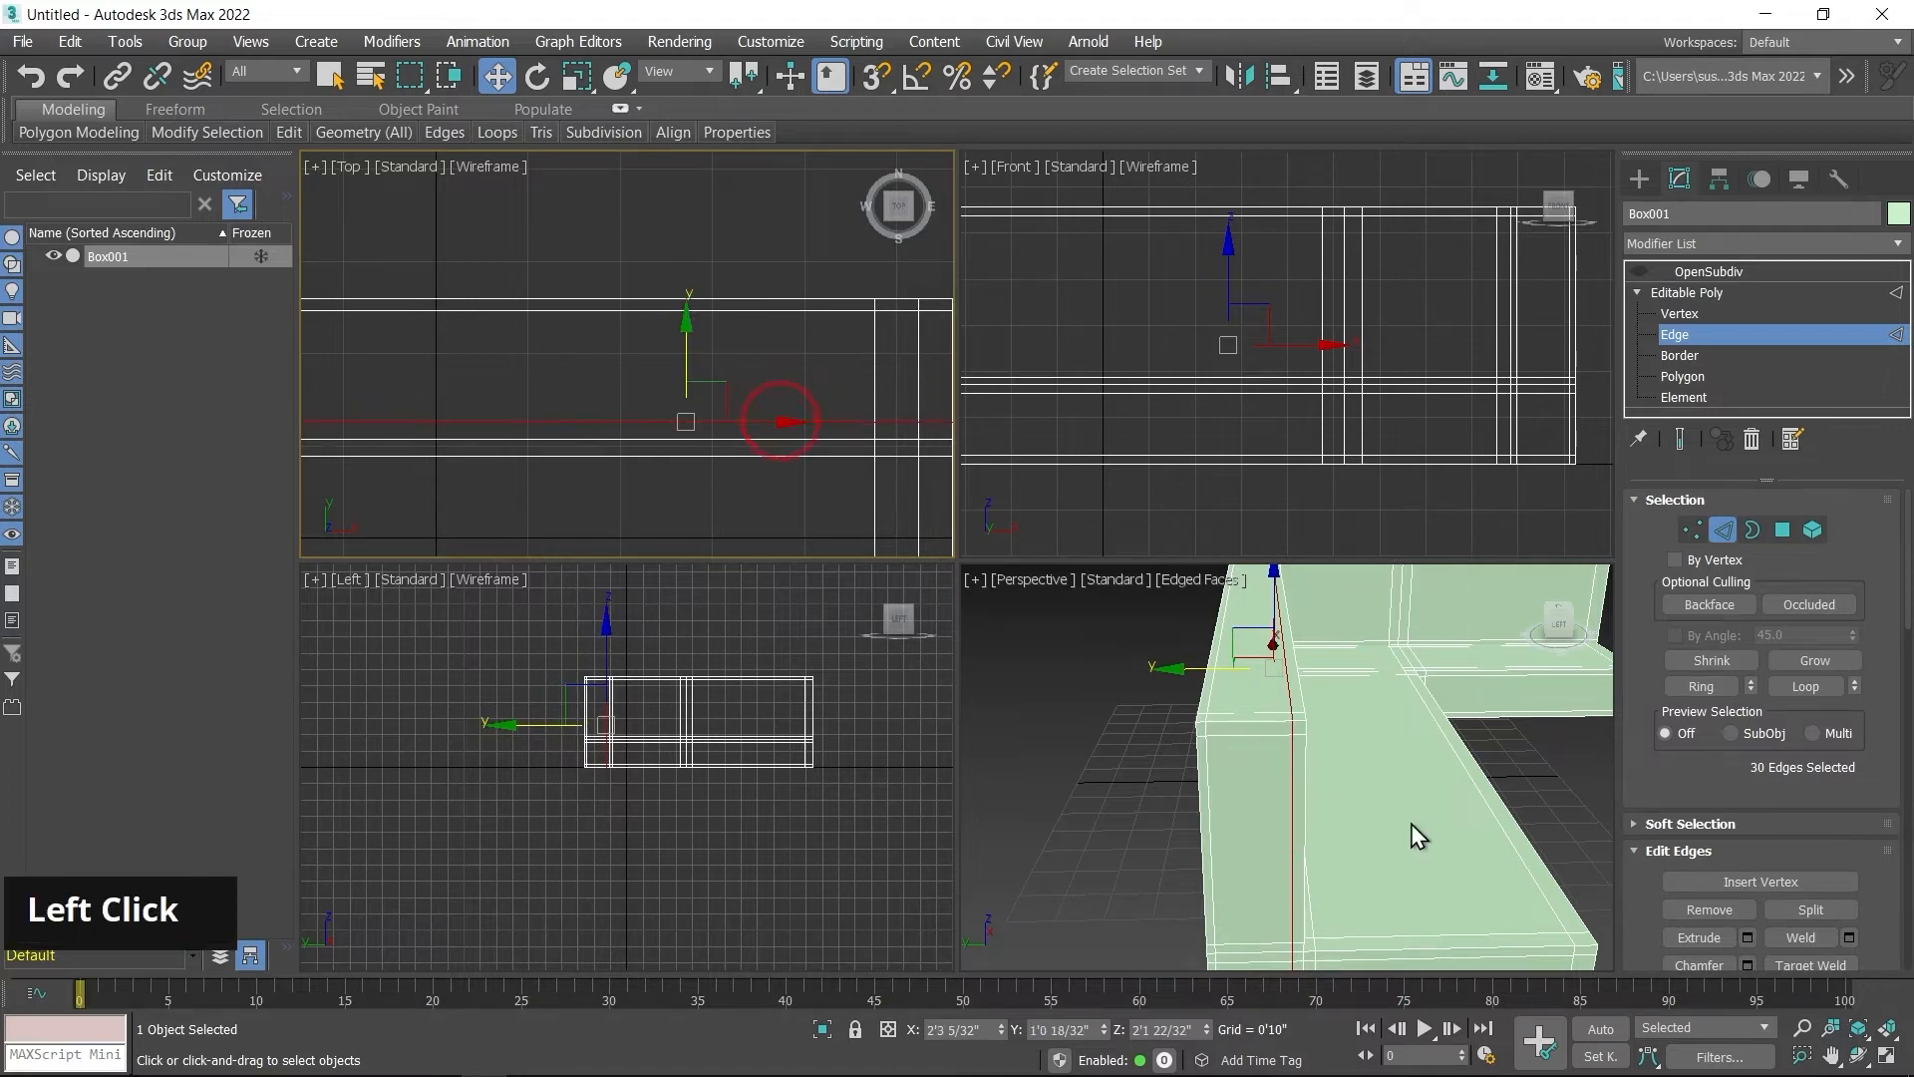
Step: Turn the OpenSubdiv modifier back on and check the smoothed shape of the whole sofa
{"action": "middle_click_drag", "start_coordinate": [1409, 871], "coordinate": [1346, 751]}
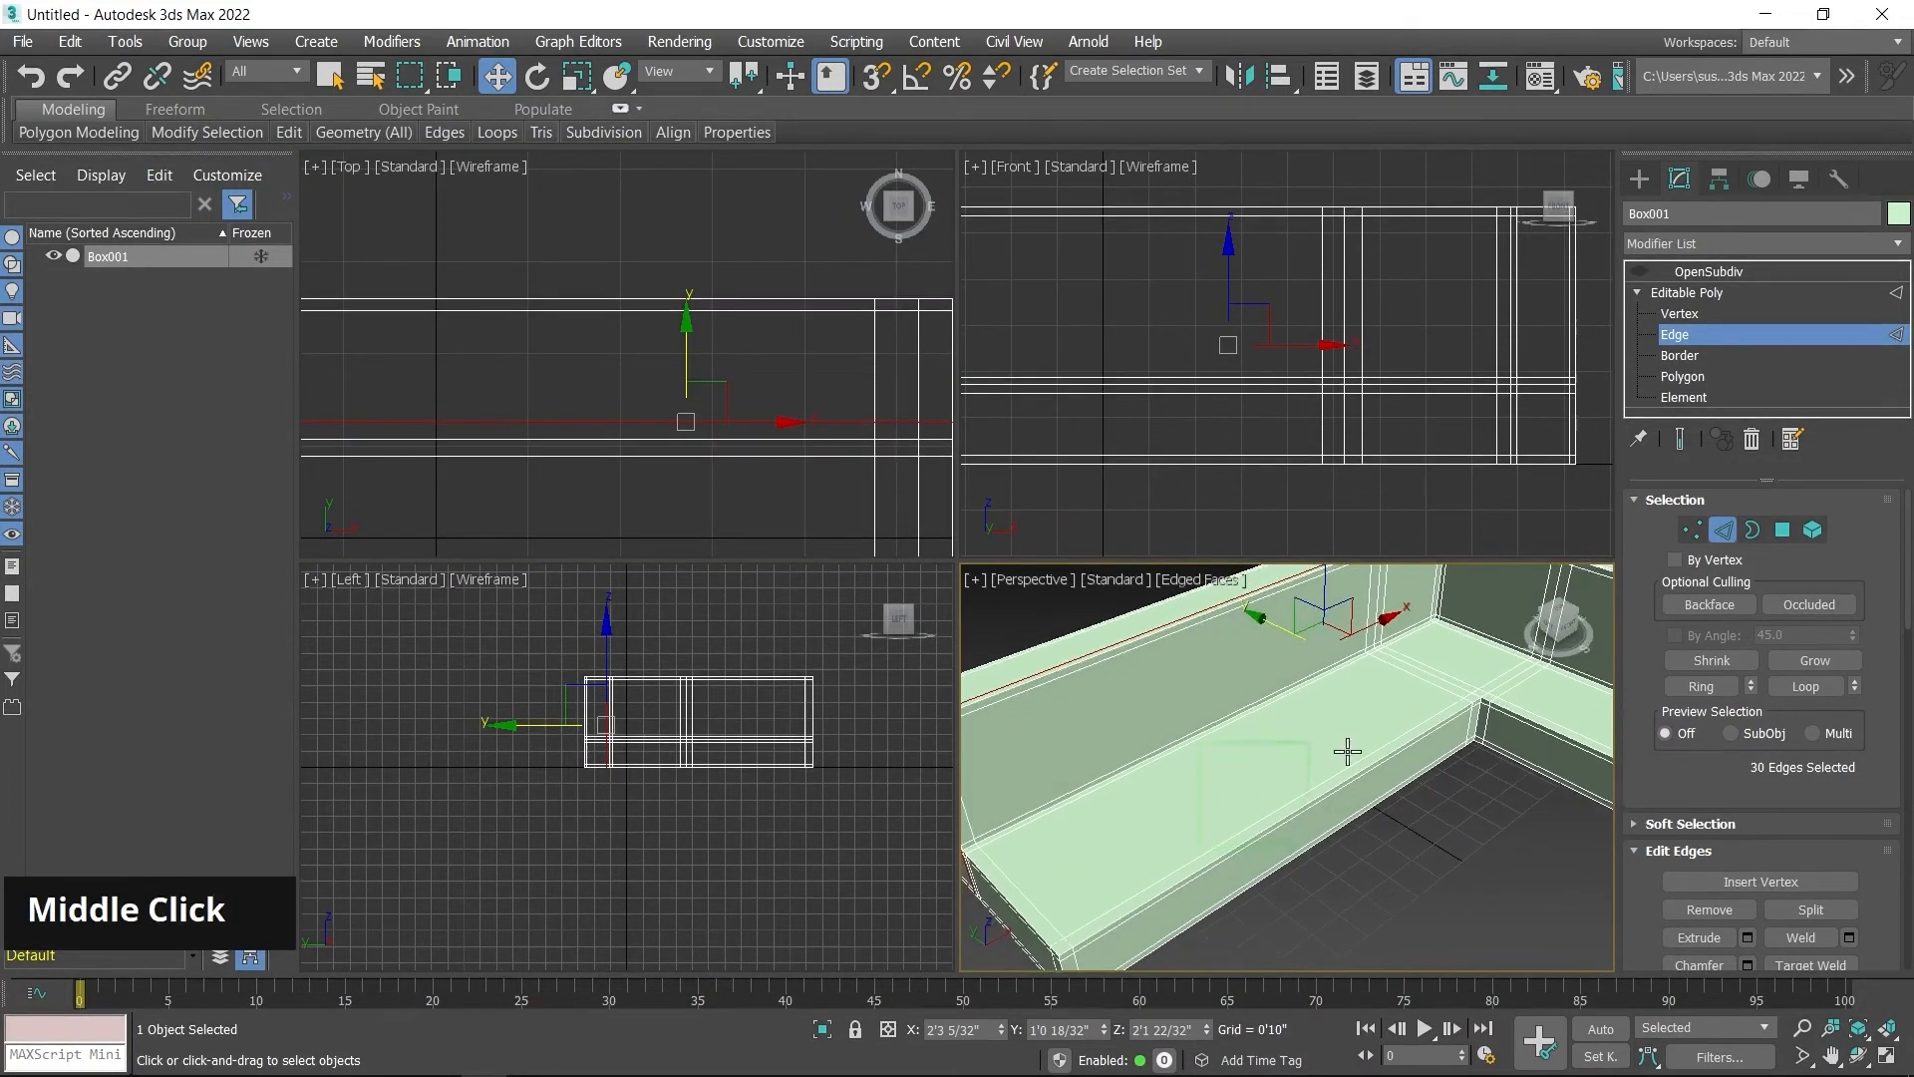
{"action": "scroll", "coordinate": [1346, 752], "scroll_direction": "down", "scroll_amount": 3}
{"action": "middle_click_drag", "start_coordinate": [1201, 843], "coordinate": [1229, 821], "text": "alt"}
{"action": "scroll", "coordinate": [1281, 776], "scroll_direction": "up", "scroll_amount": 1}
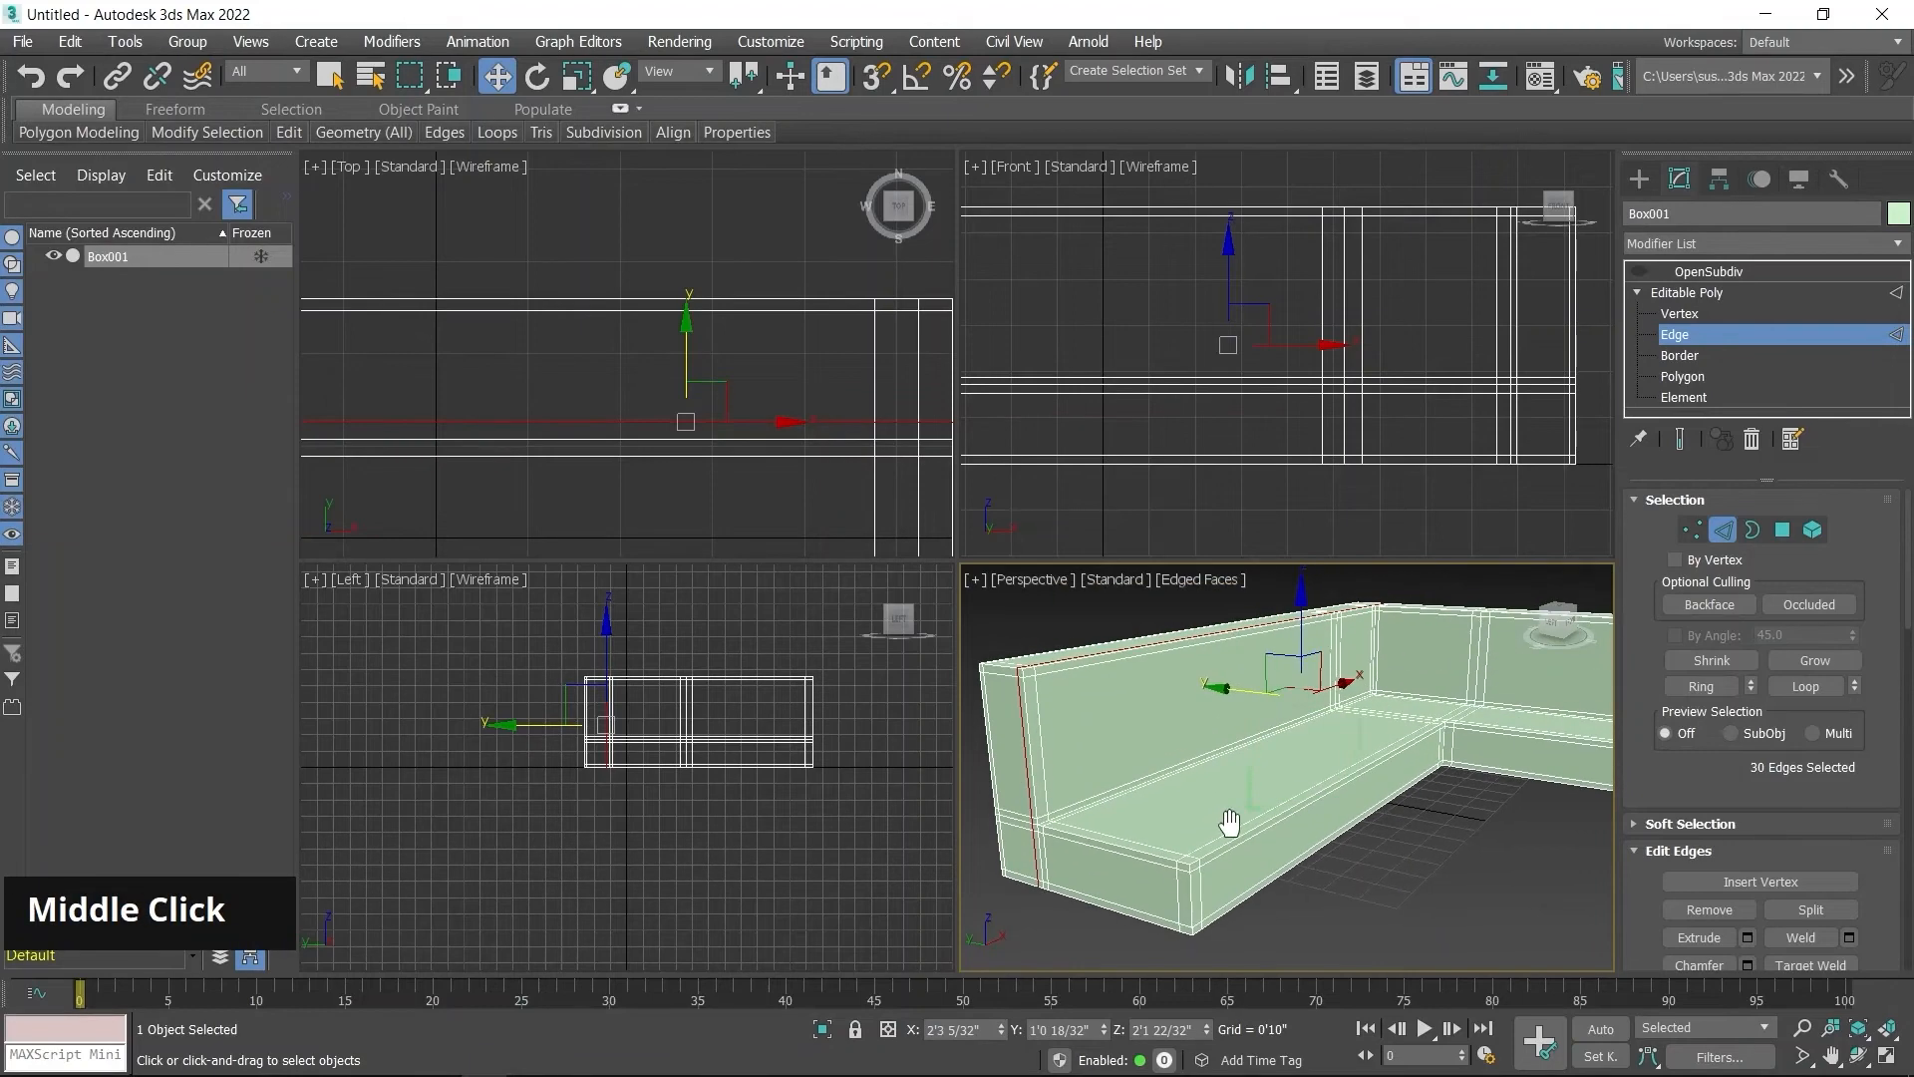
{"action": "left_click", "coordinate": [1697, 271]}
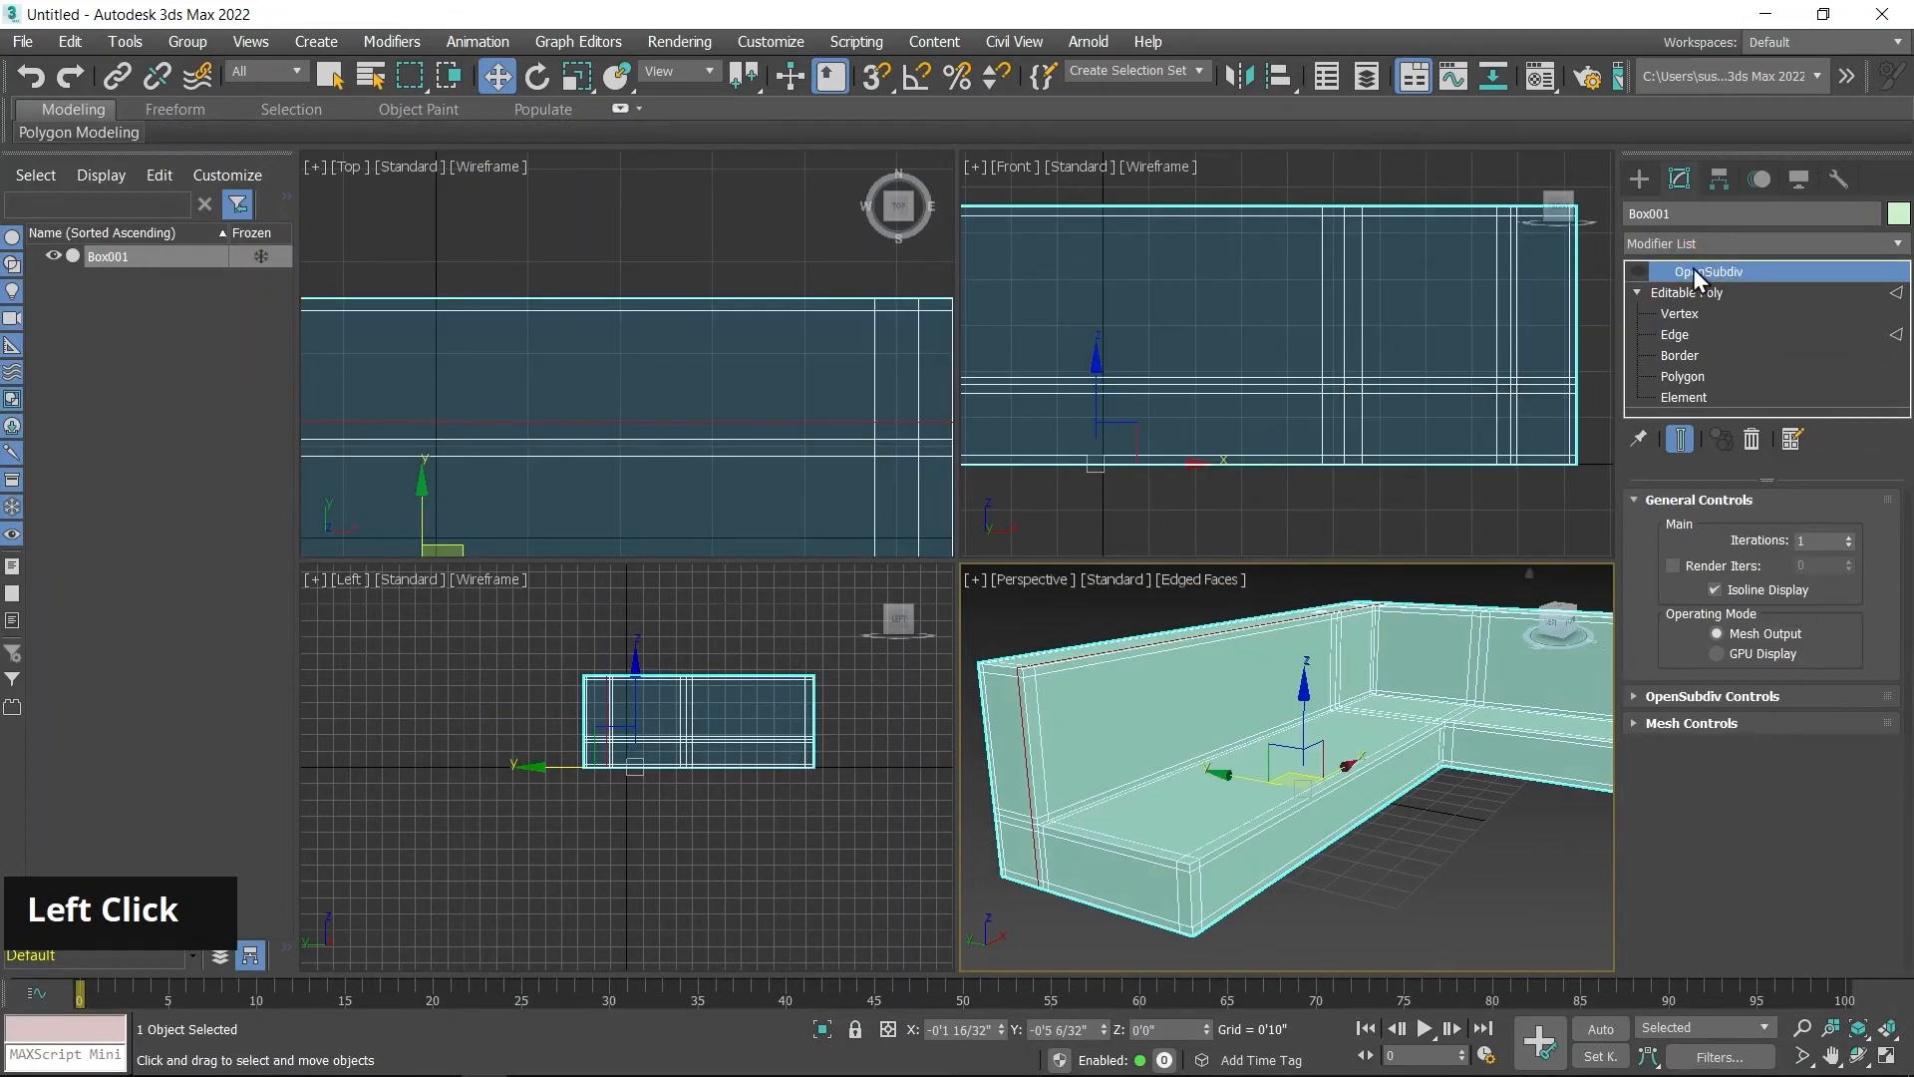
{"action": "left_click", "coordinate": [1635, 271]}
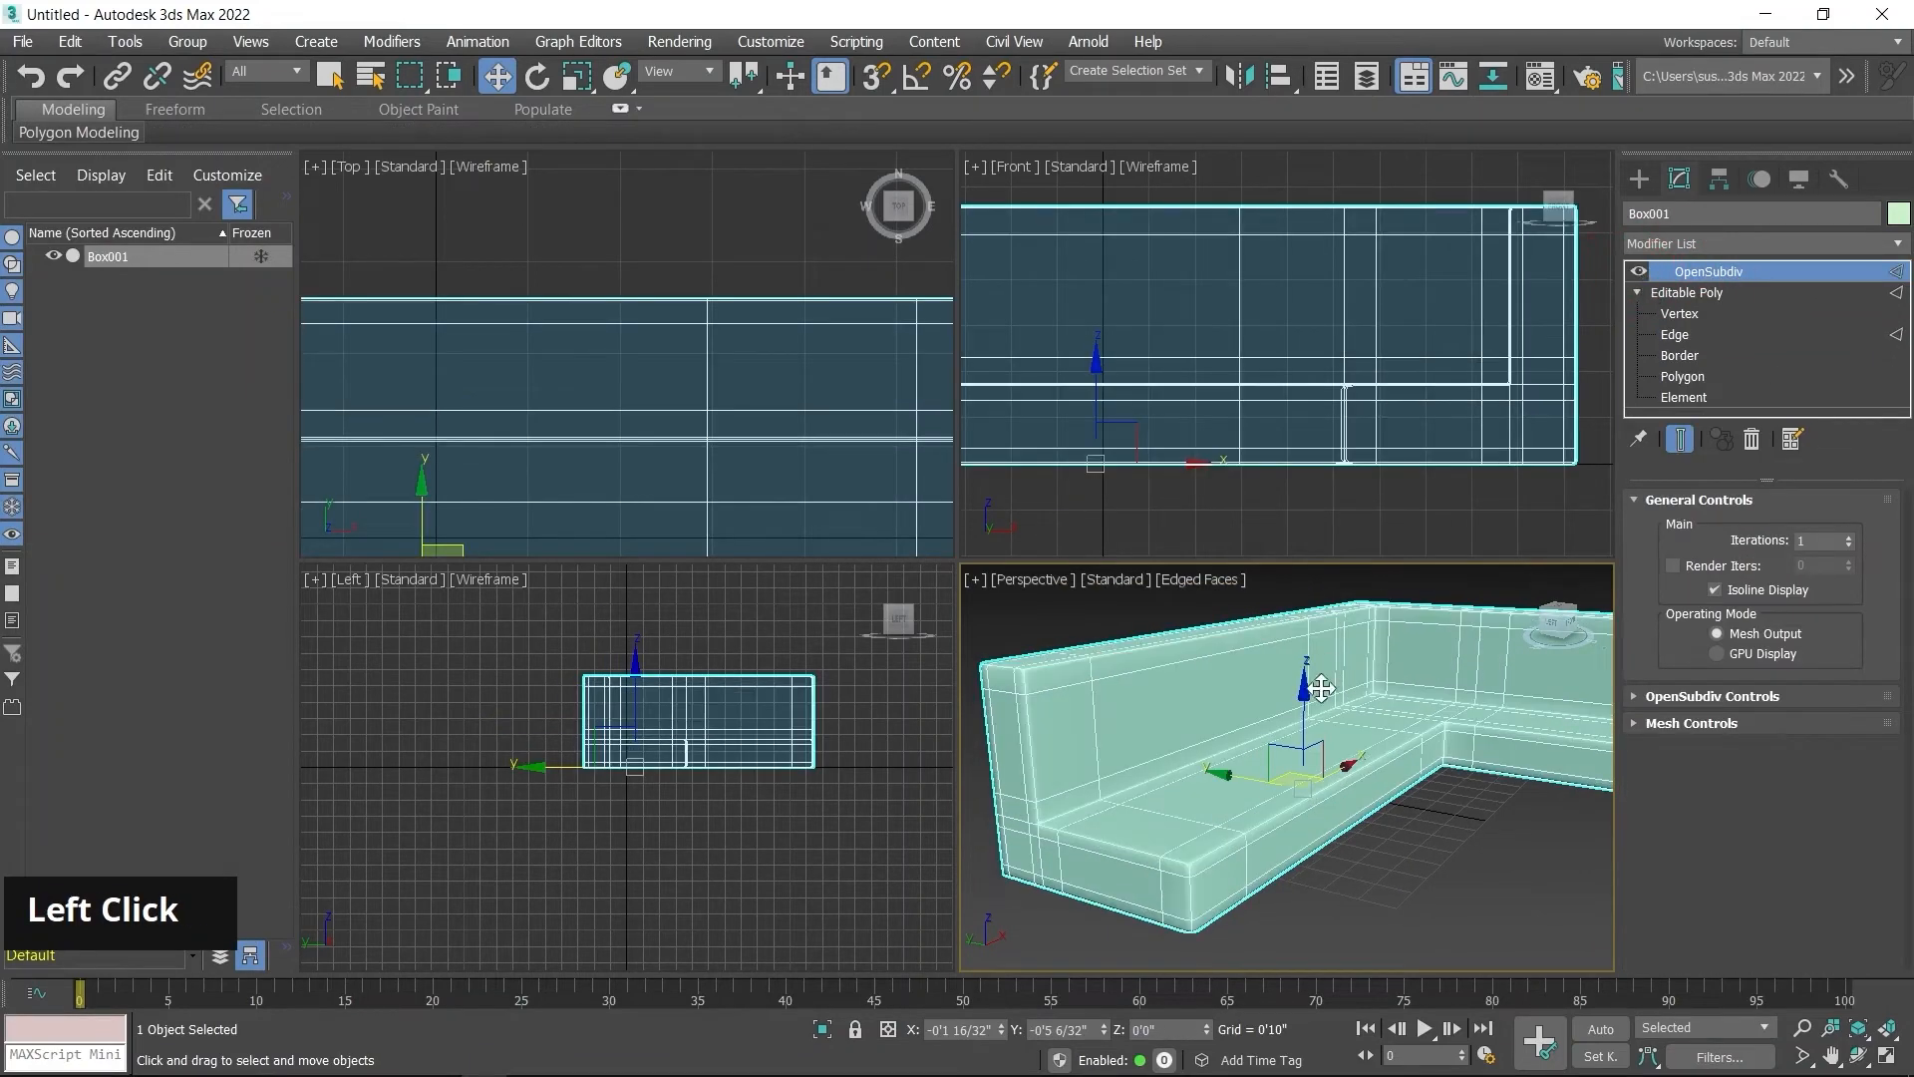
{"action": "middle_click_drag", "start_coordinate": [1296, 773], "coordinate": [1337, 851]}
{"action": "scroll", "coordinate": [1264, 803], "scroll_direction": "down", "scroll_amount": 3}
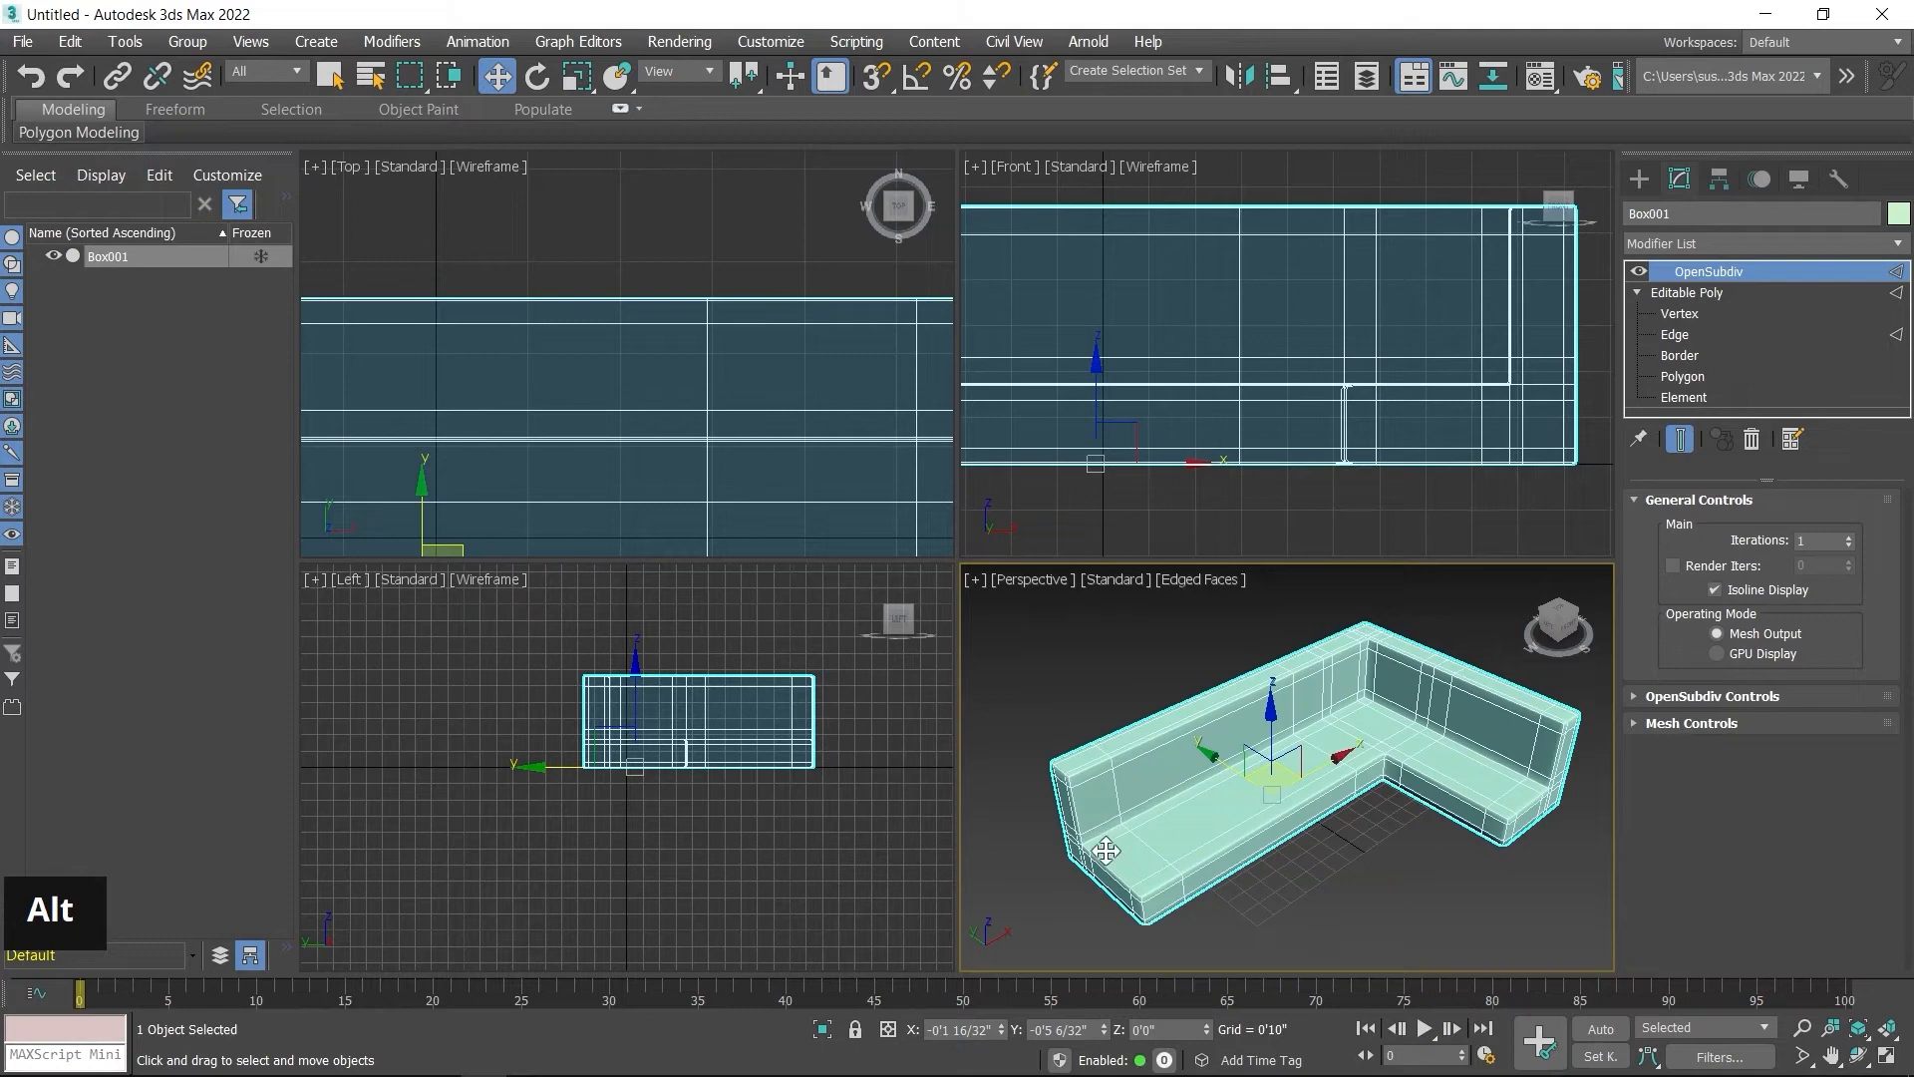
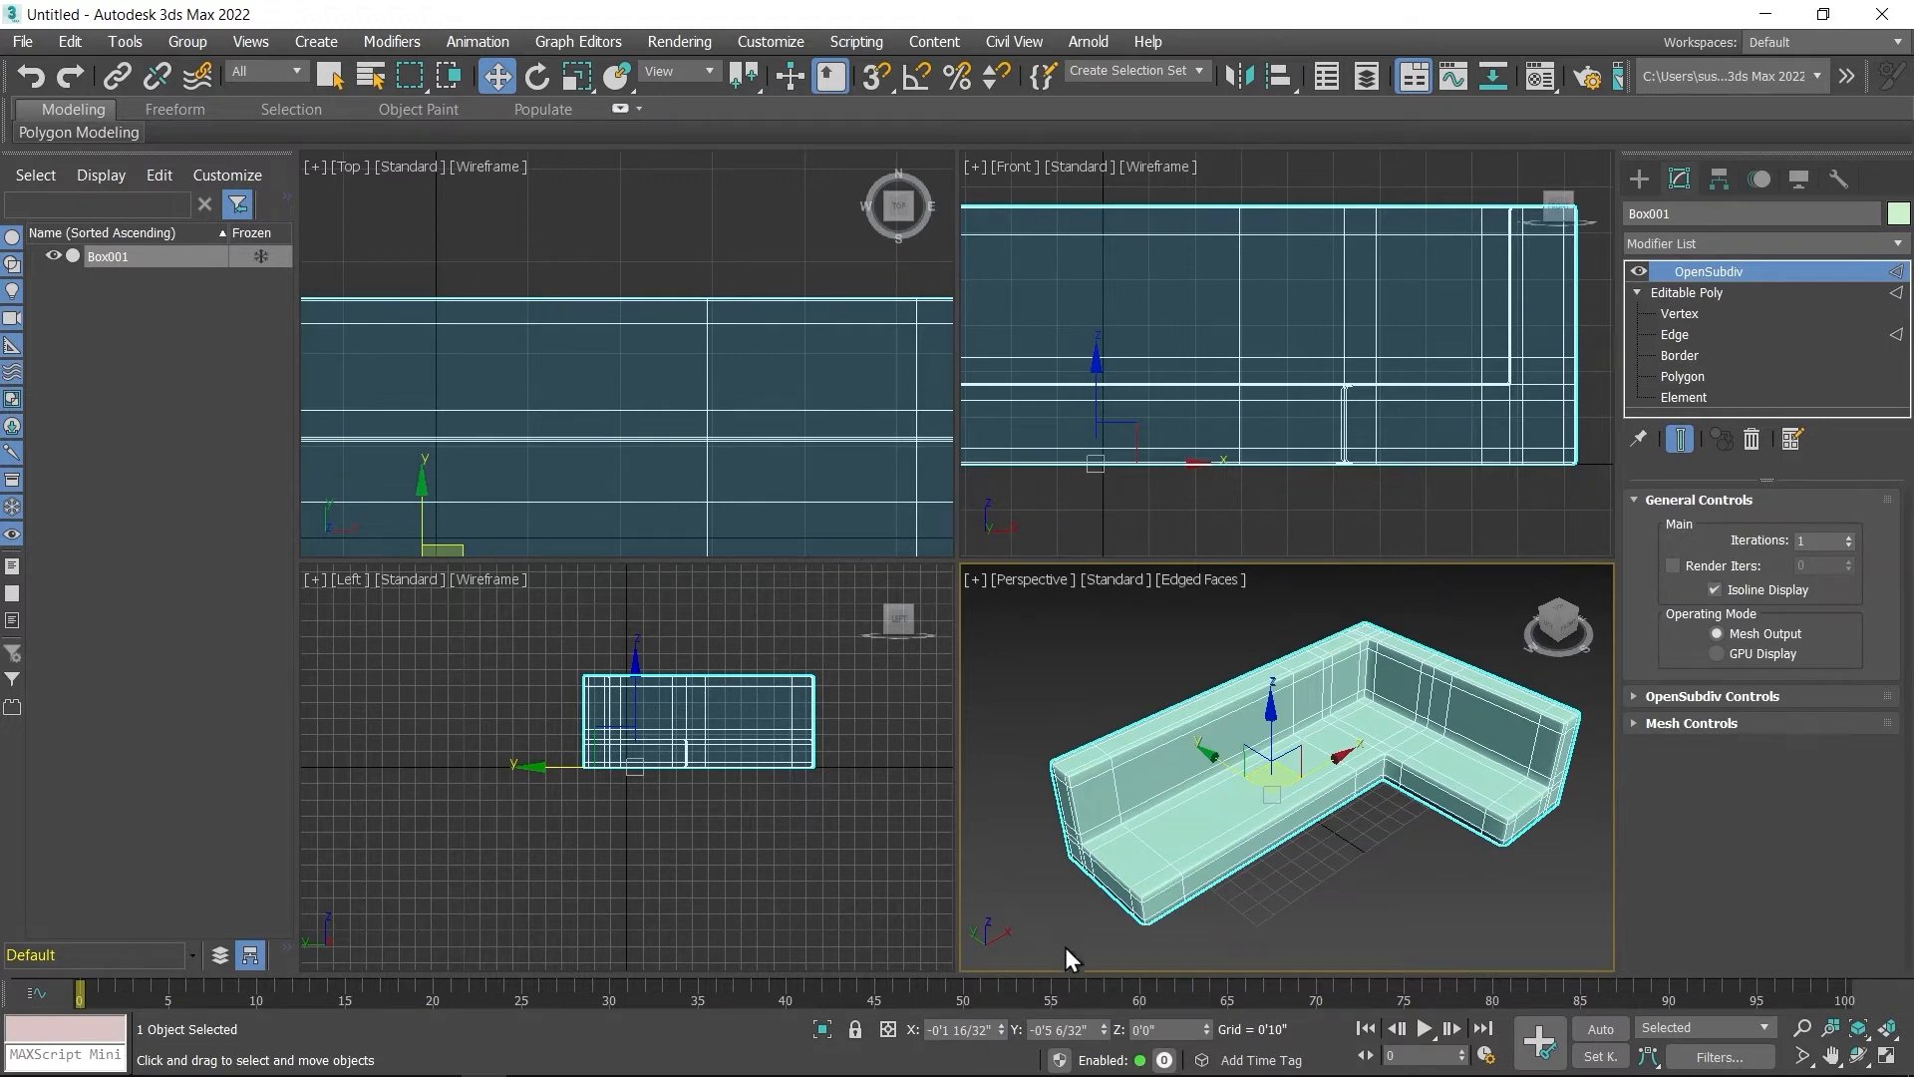
Step: Raise the sofa above the ground by setting its Z position to 9"
{"action": "left_click", "coordinate": [1177, 1030]}
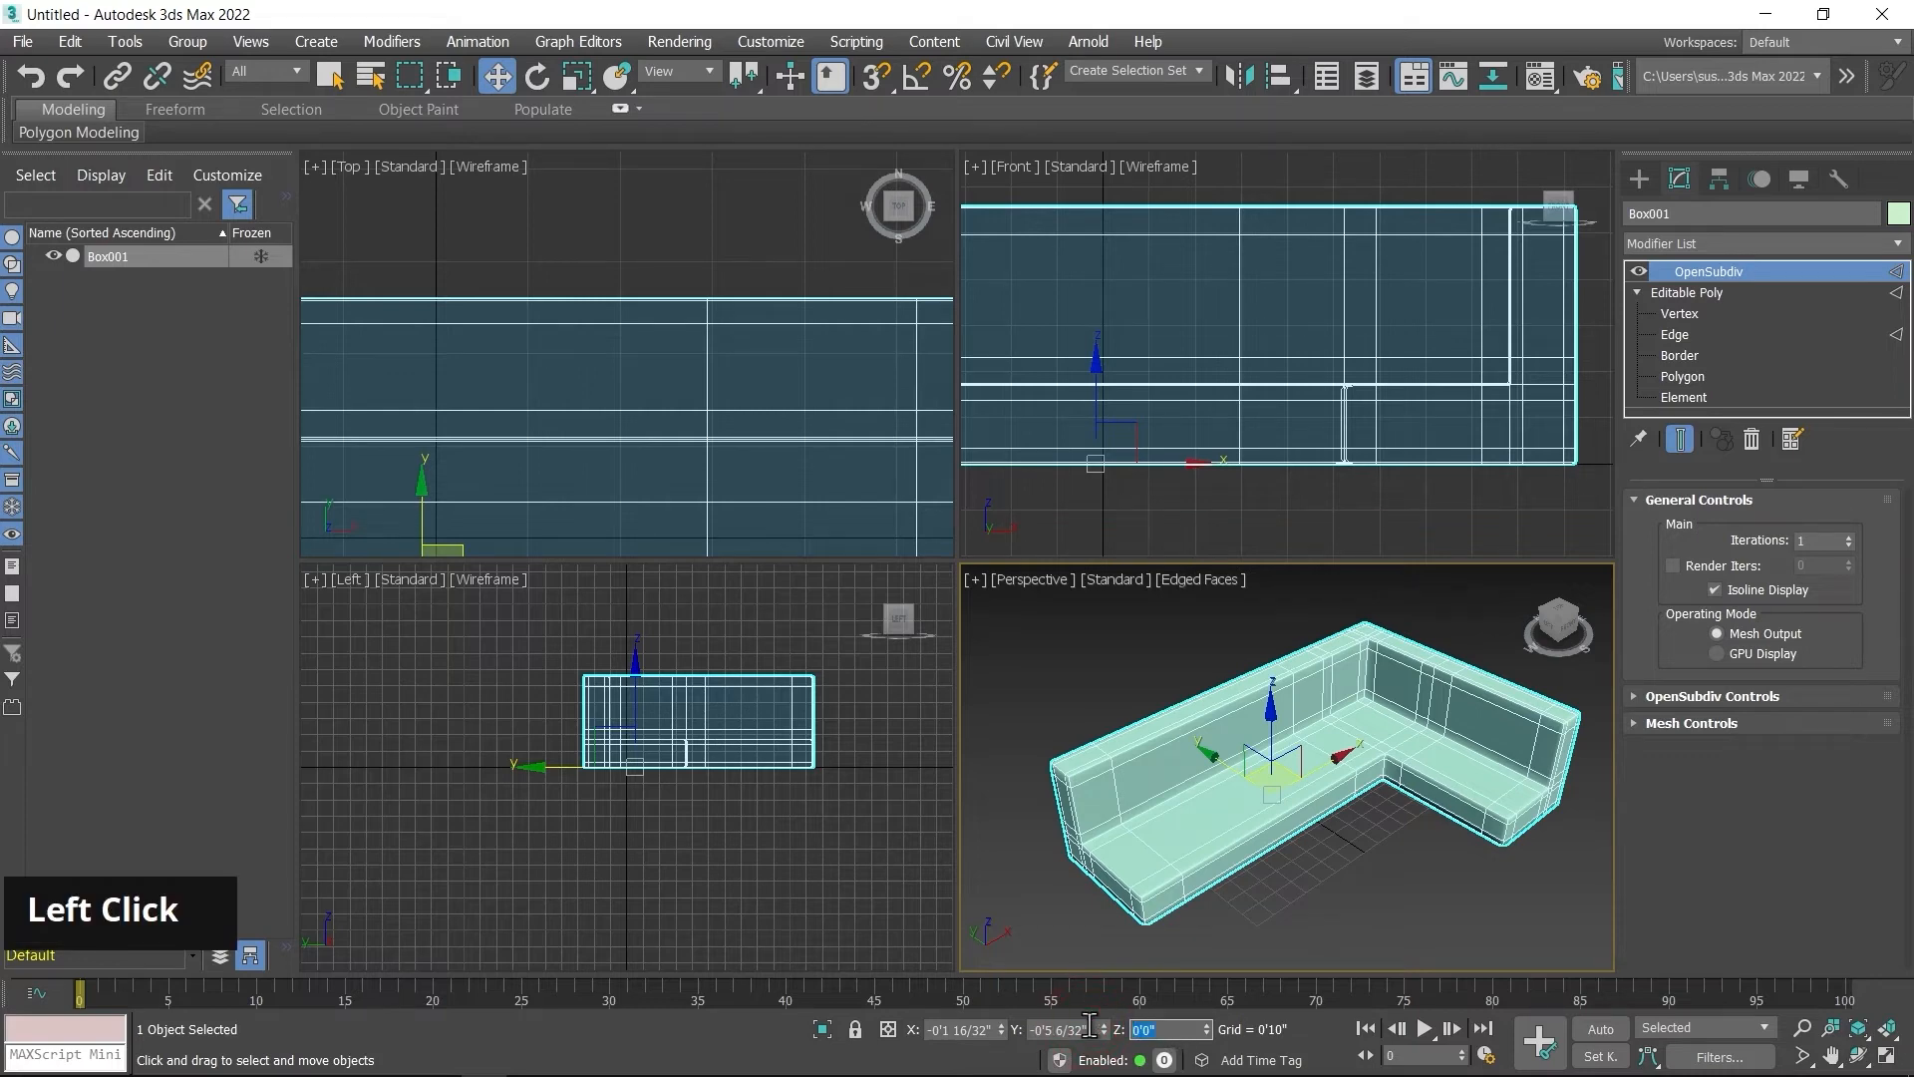
{"action": "type", "text": "9"}
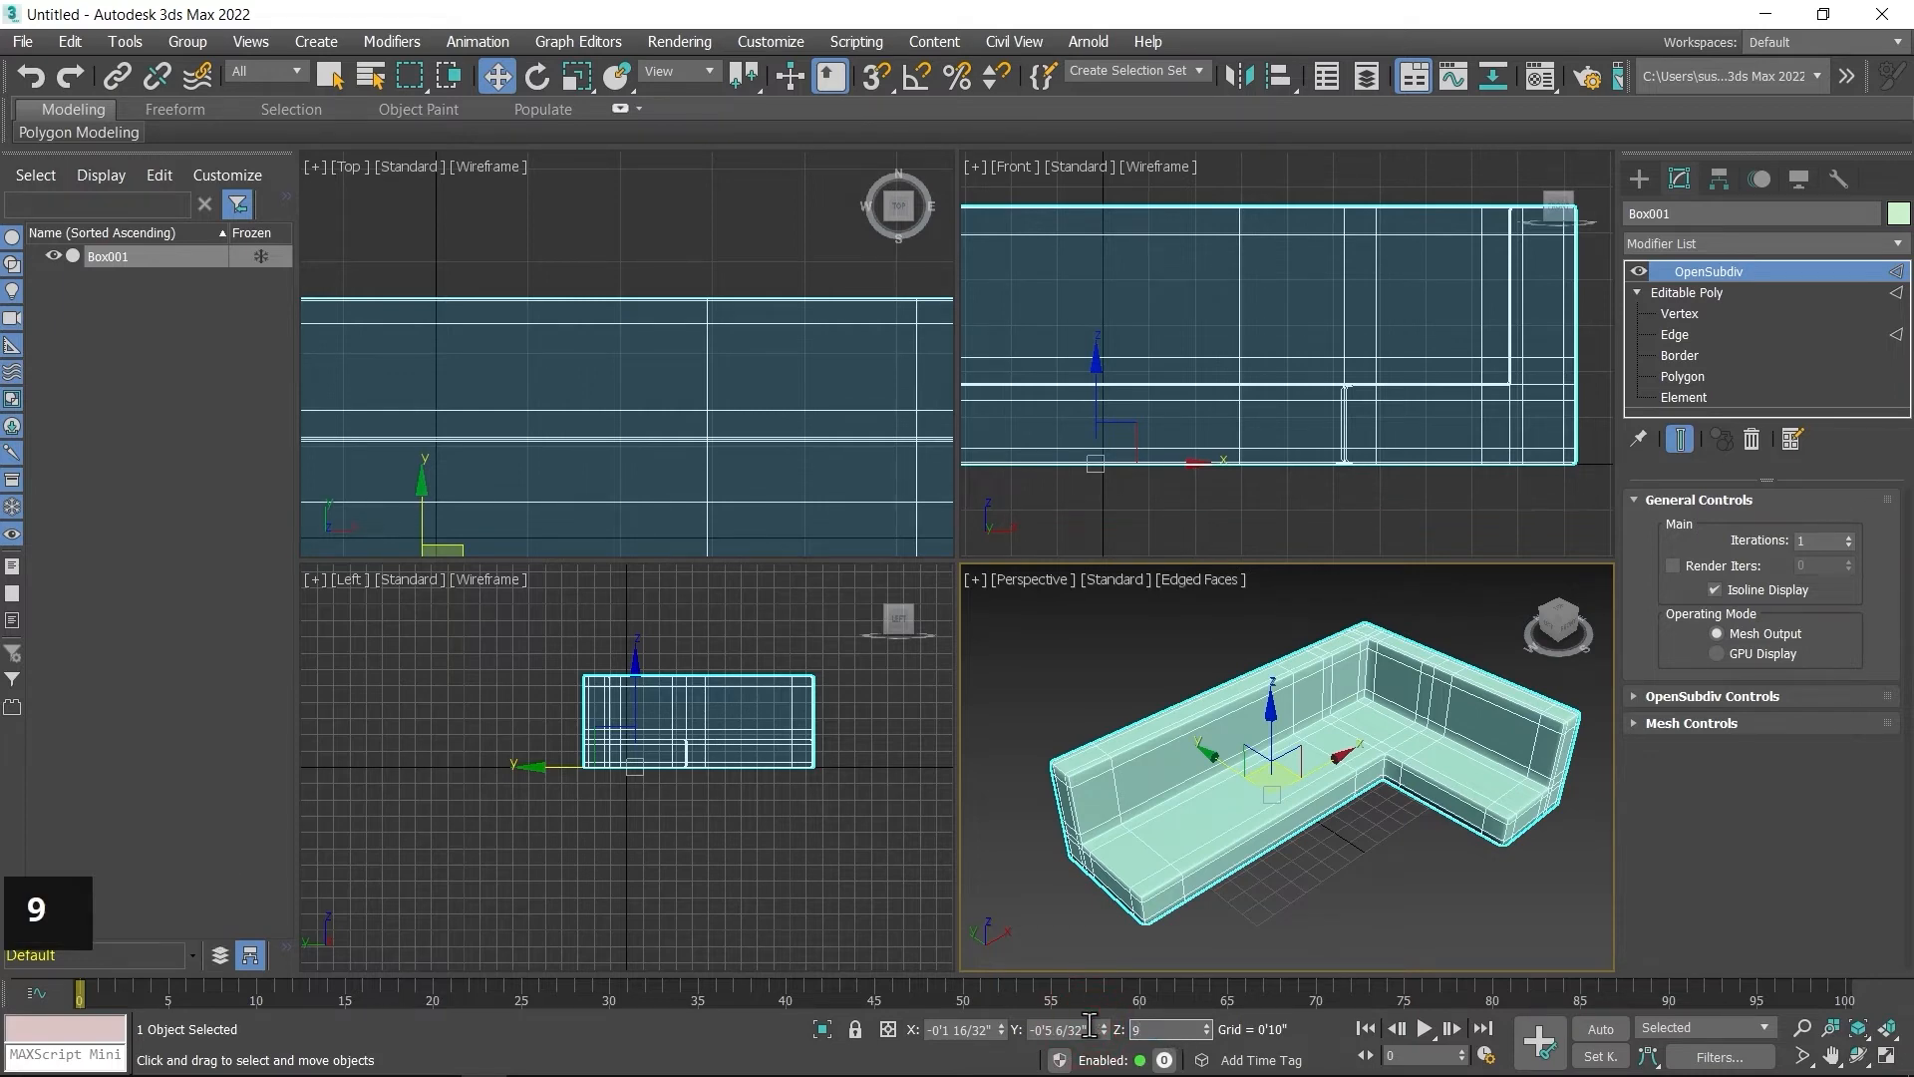
{"action": "key", "text": "Return"}
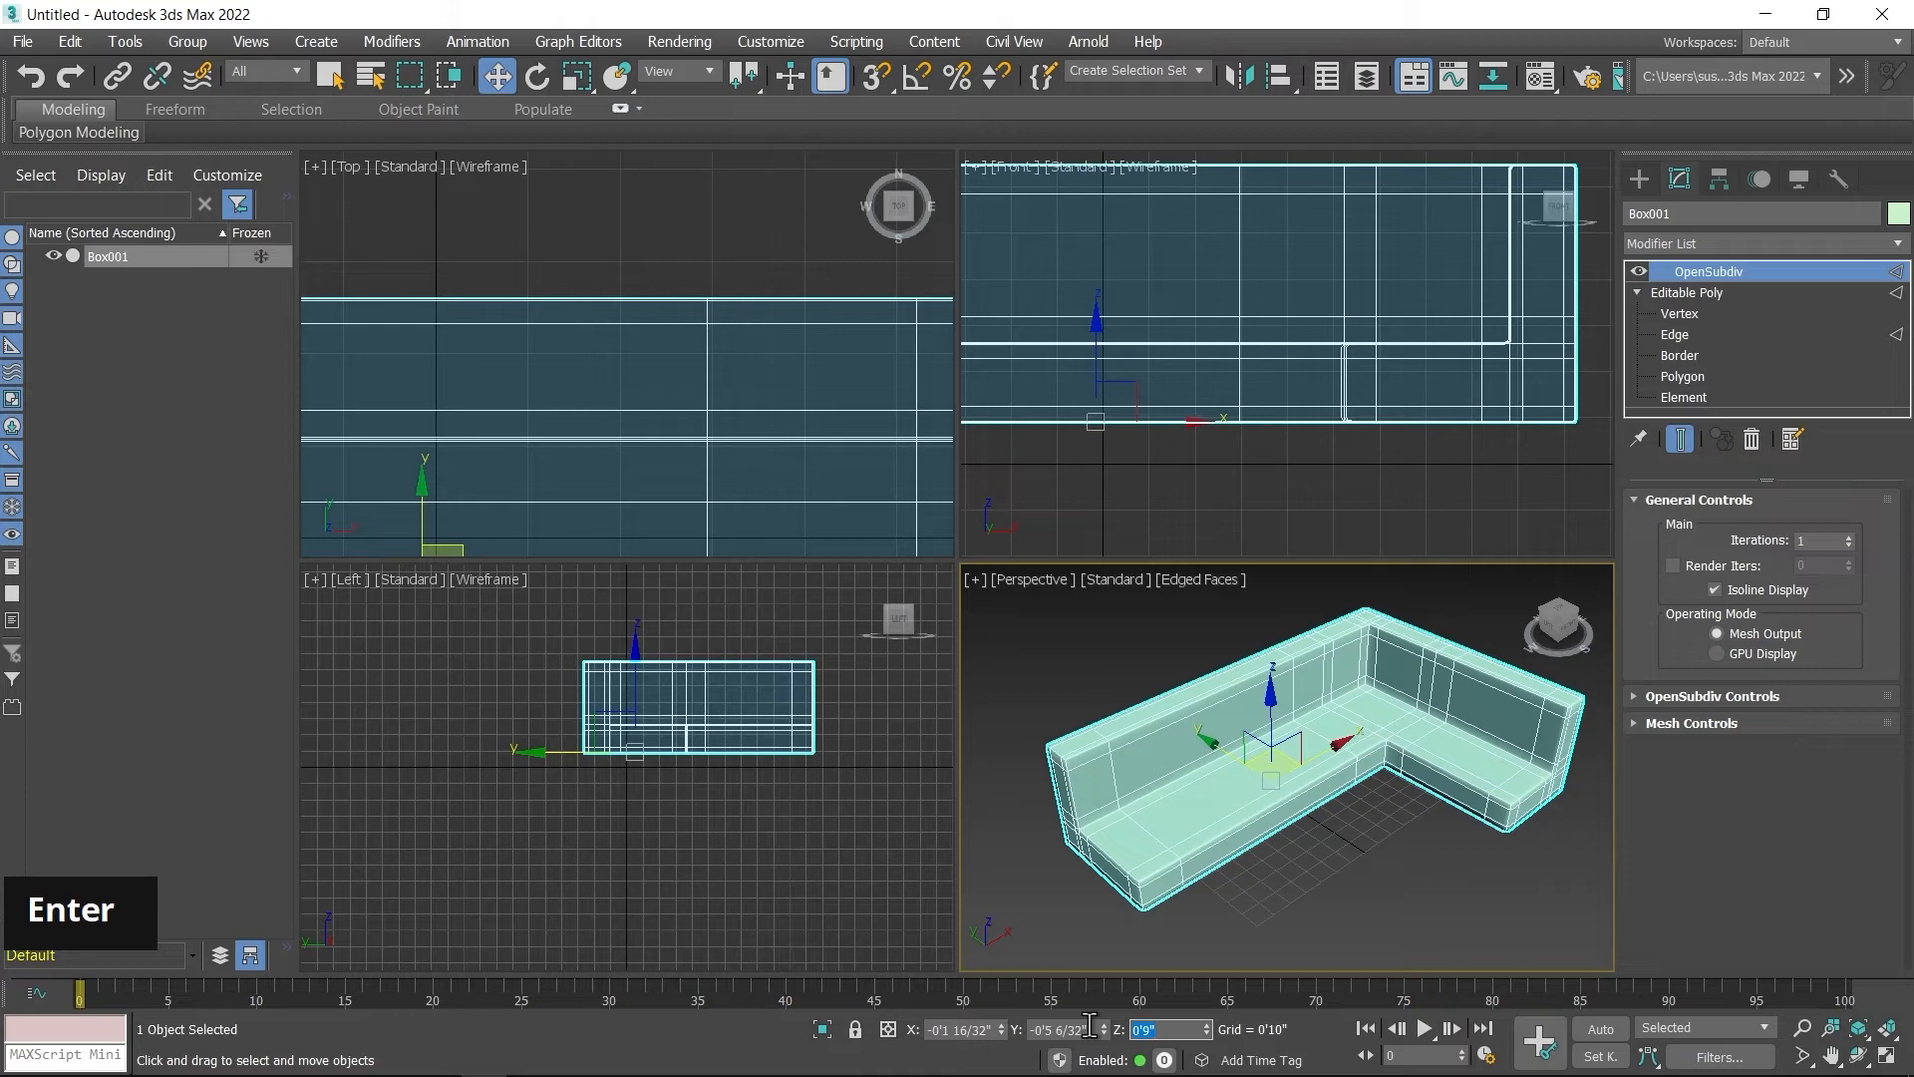
Step: Create a cylinder leg under the long section's free backrest end, about 4 25/32" in radius and 2'0 9/32" high
{"action": "middle_click", "coordinate": [624, 385]}
{"action": "scroll", "coordinate": [653, 392], "scroll_direction": "down", "scroll_amount": 2}
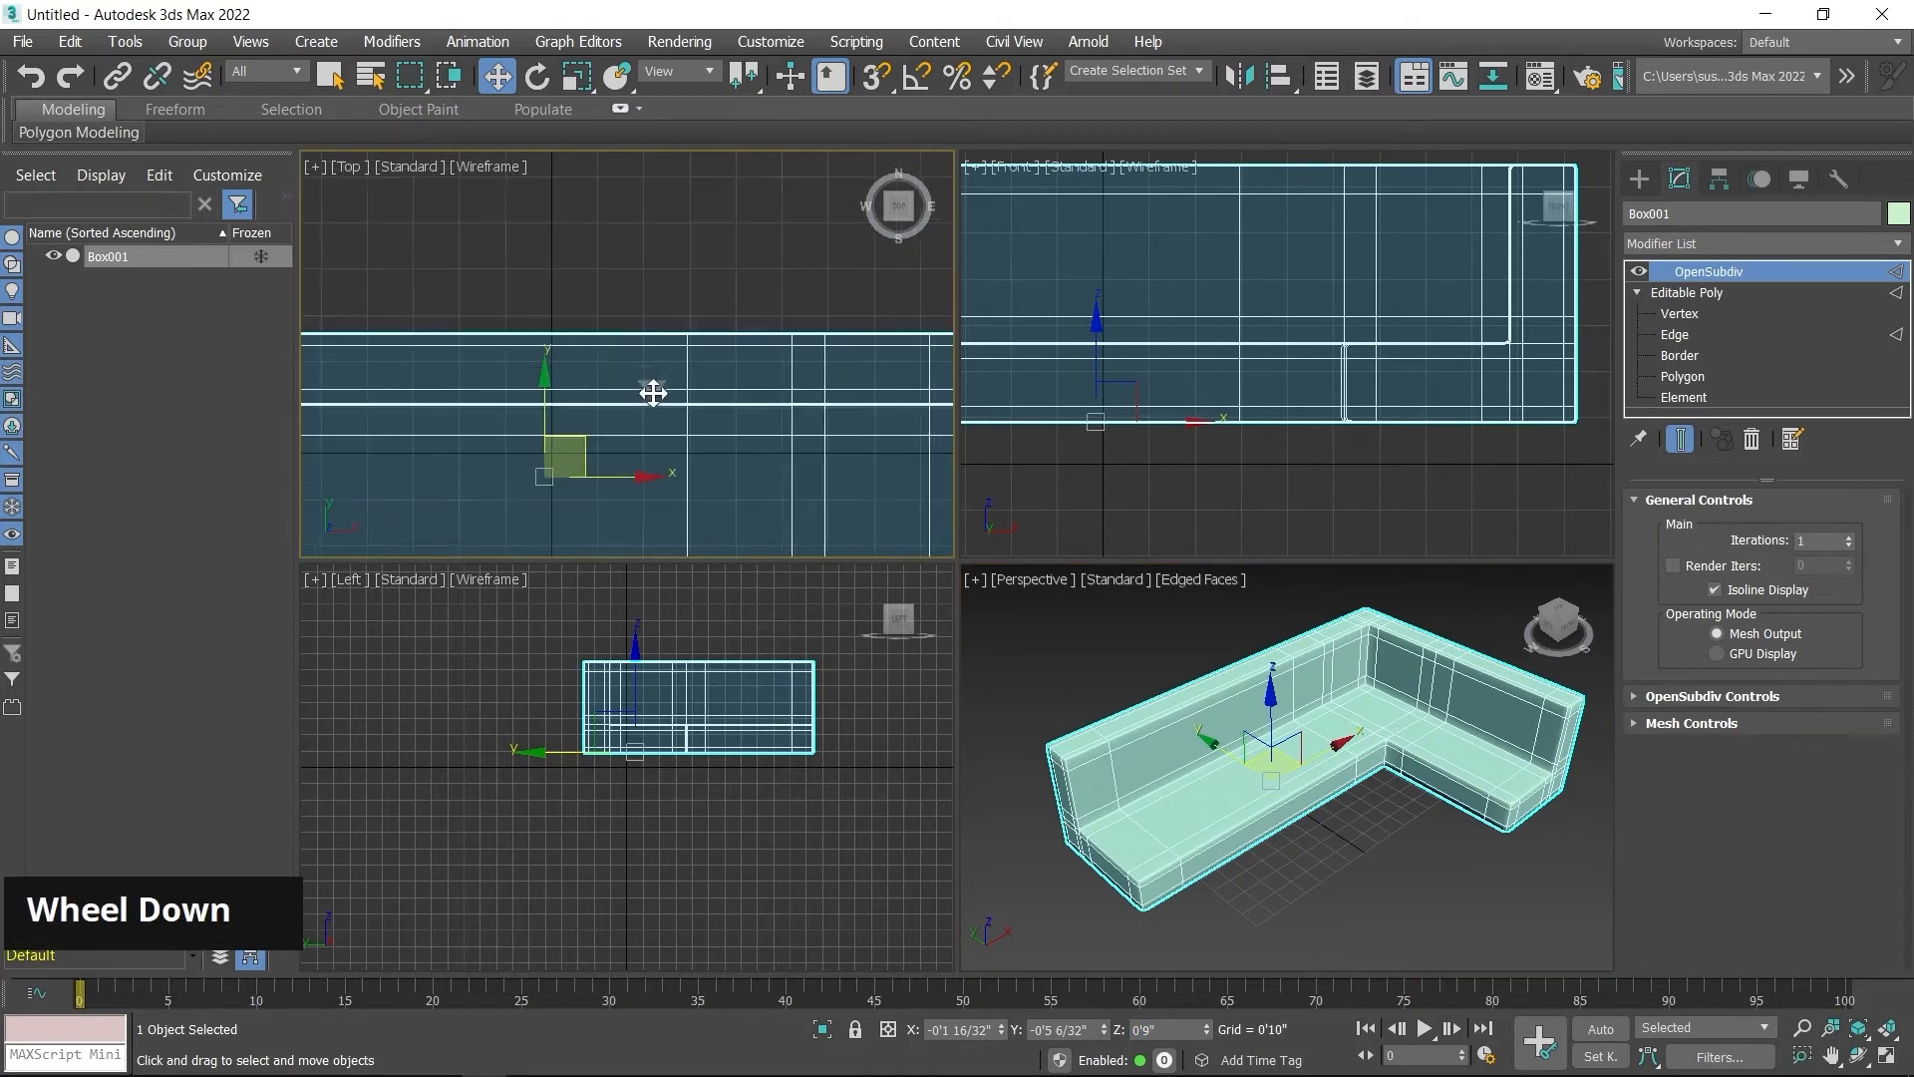
{"action": "scroll", "coordinate": [653, 392], "scroll_direction": "down", "scroll_amount": 1}
{"action": "middle_click_drag", "start_coordinate": [572, 427], "coordinate": [661, 348]}
{"action": "scroll", "coordinate": [543, 385], "scroll_direction": "down", "scroll_amount": 2}
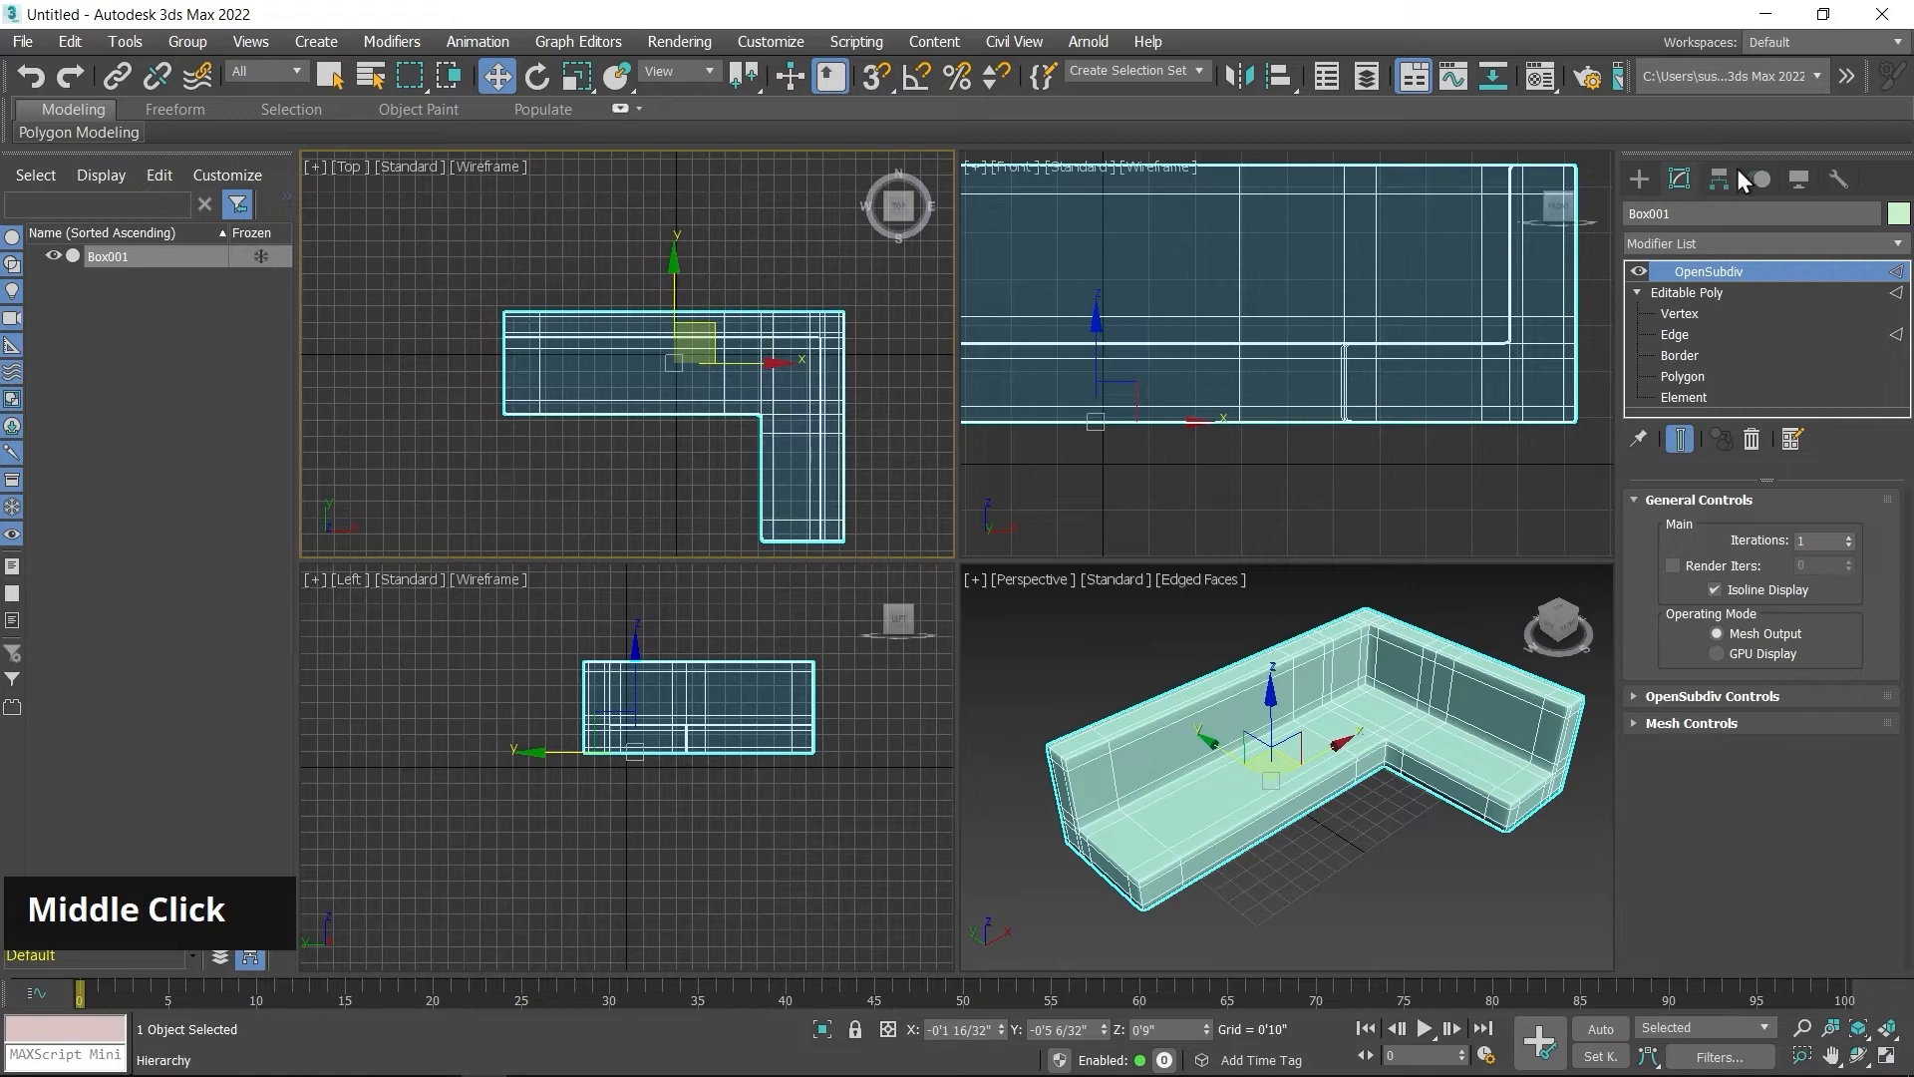
{"action": "left_click", "coordinate": [1634, 178]}
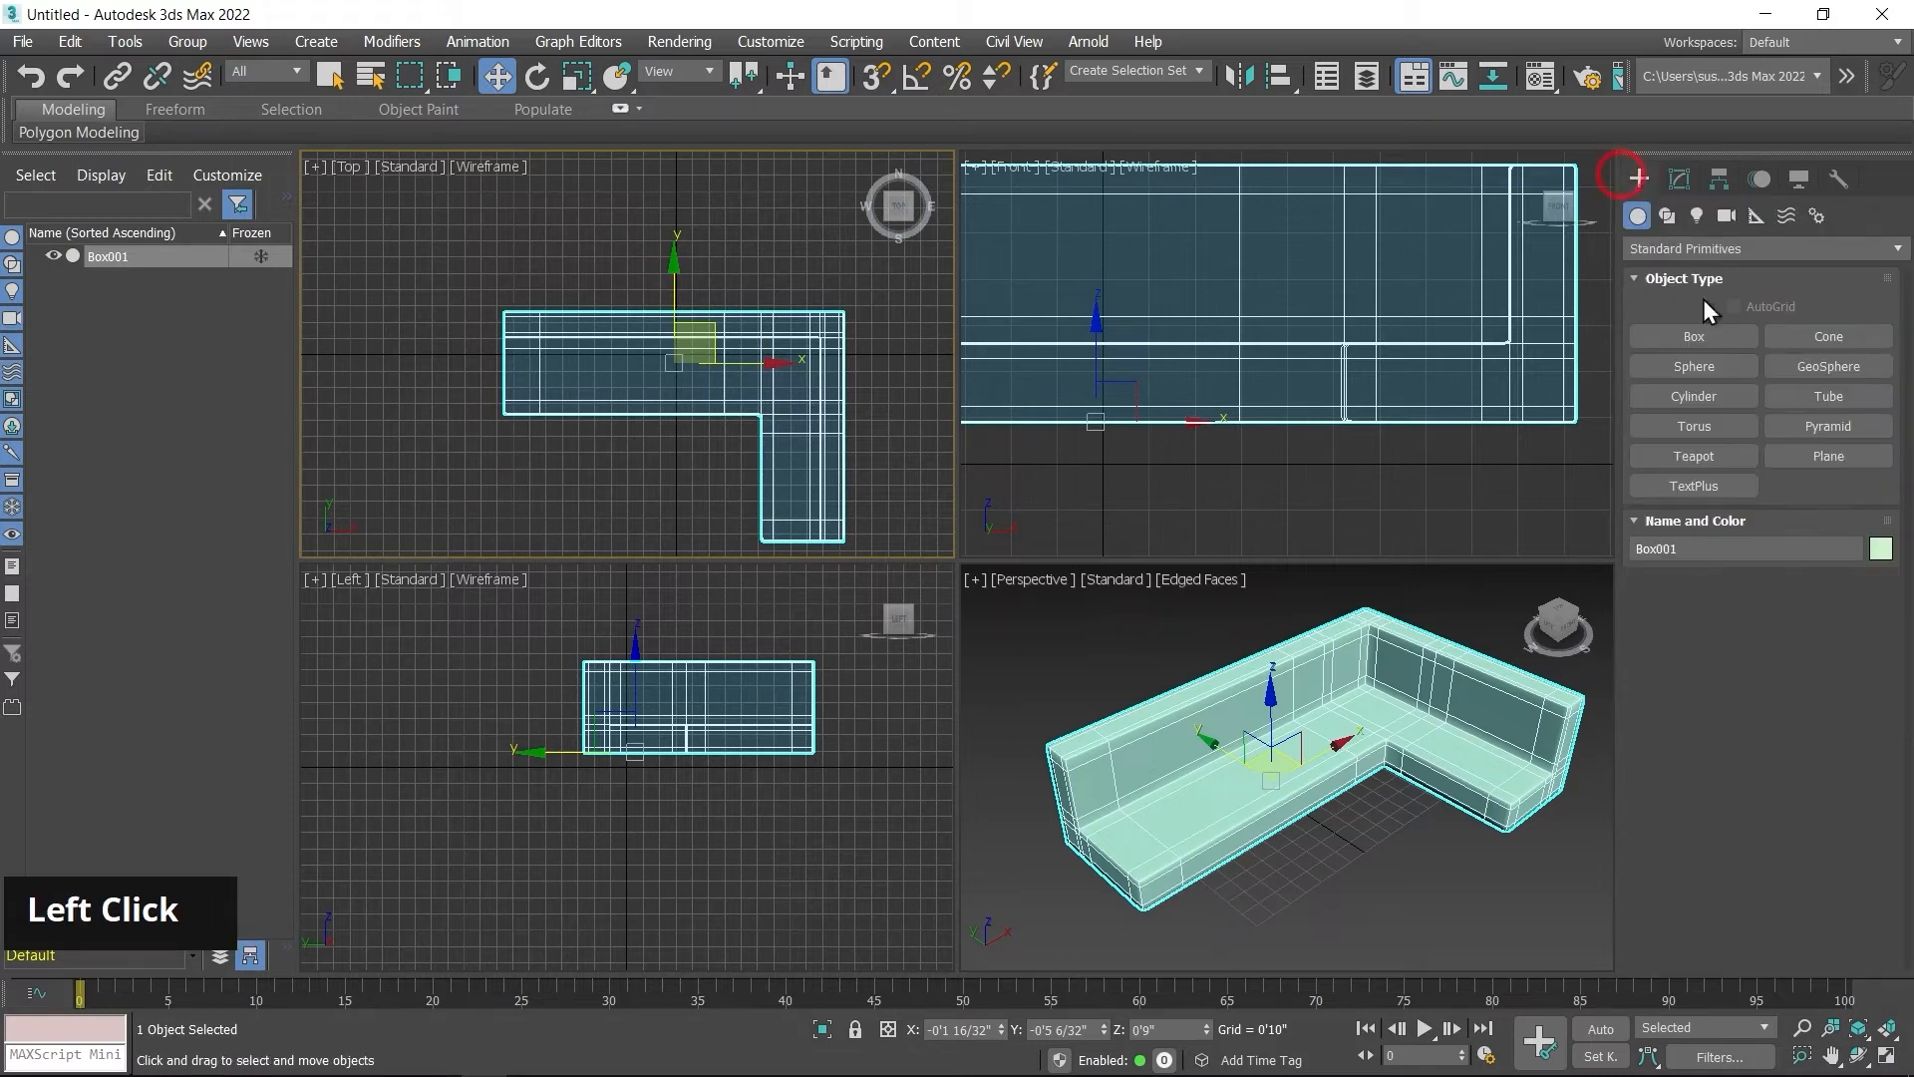
{"action": "left_click", "coordinate": [1702, 393]}
{"action": "scroll", "coordinate": [649, 397], "scroll_direction": "up", "scroll_amount": 4}
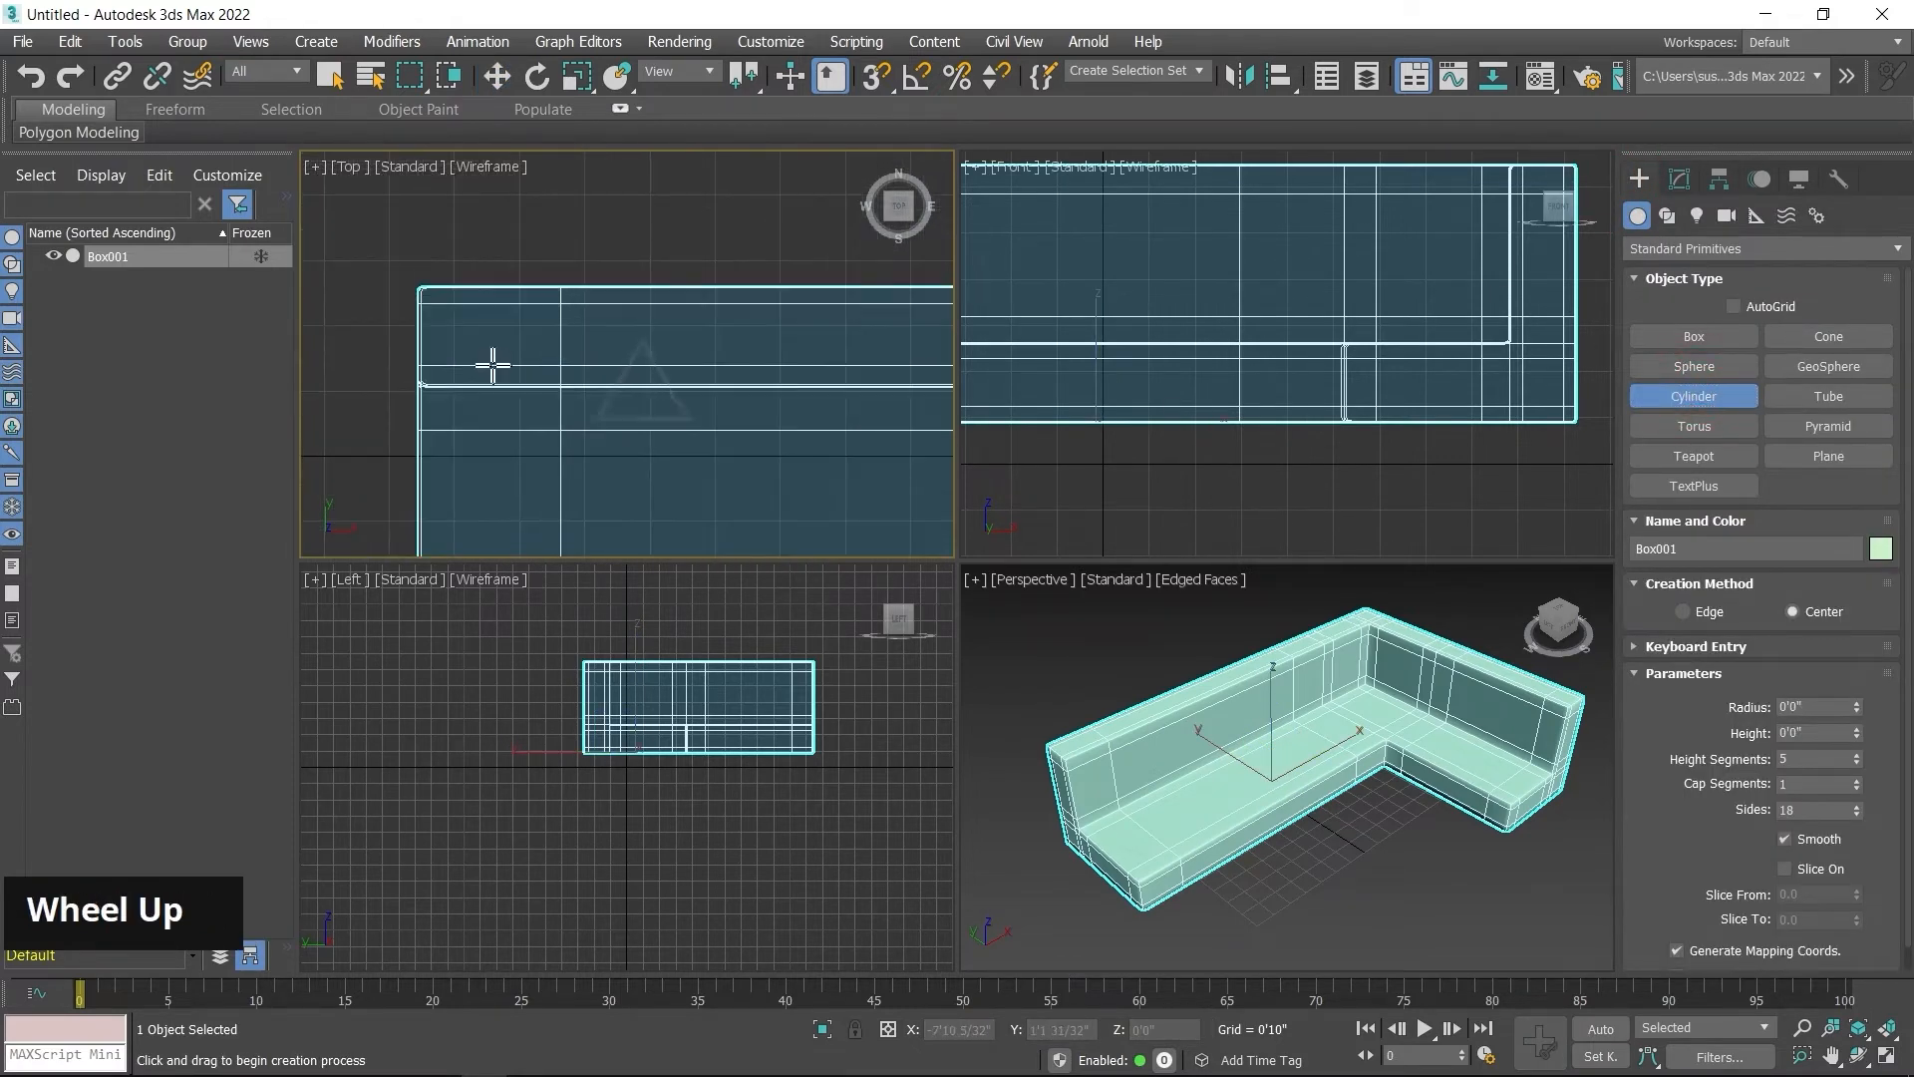
{"action": "middle_click_drag", "start_coordinate": [492, 367], "coordinate": [581, 406]}
{"action": "left_click_drag", "start_coordinate": [587, 397], "coordinate": [616, 408]}
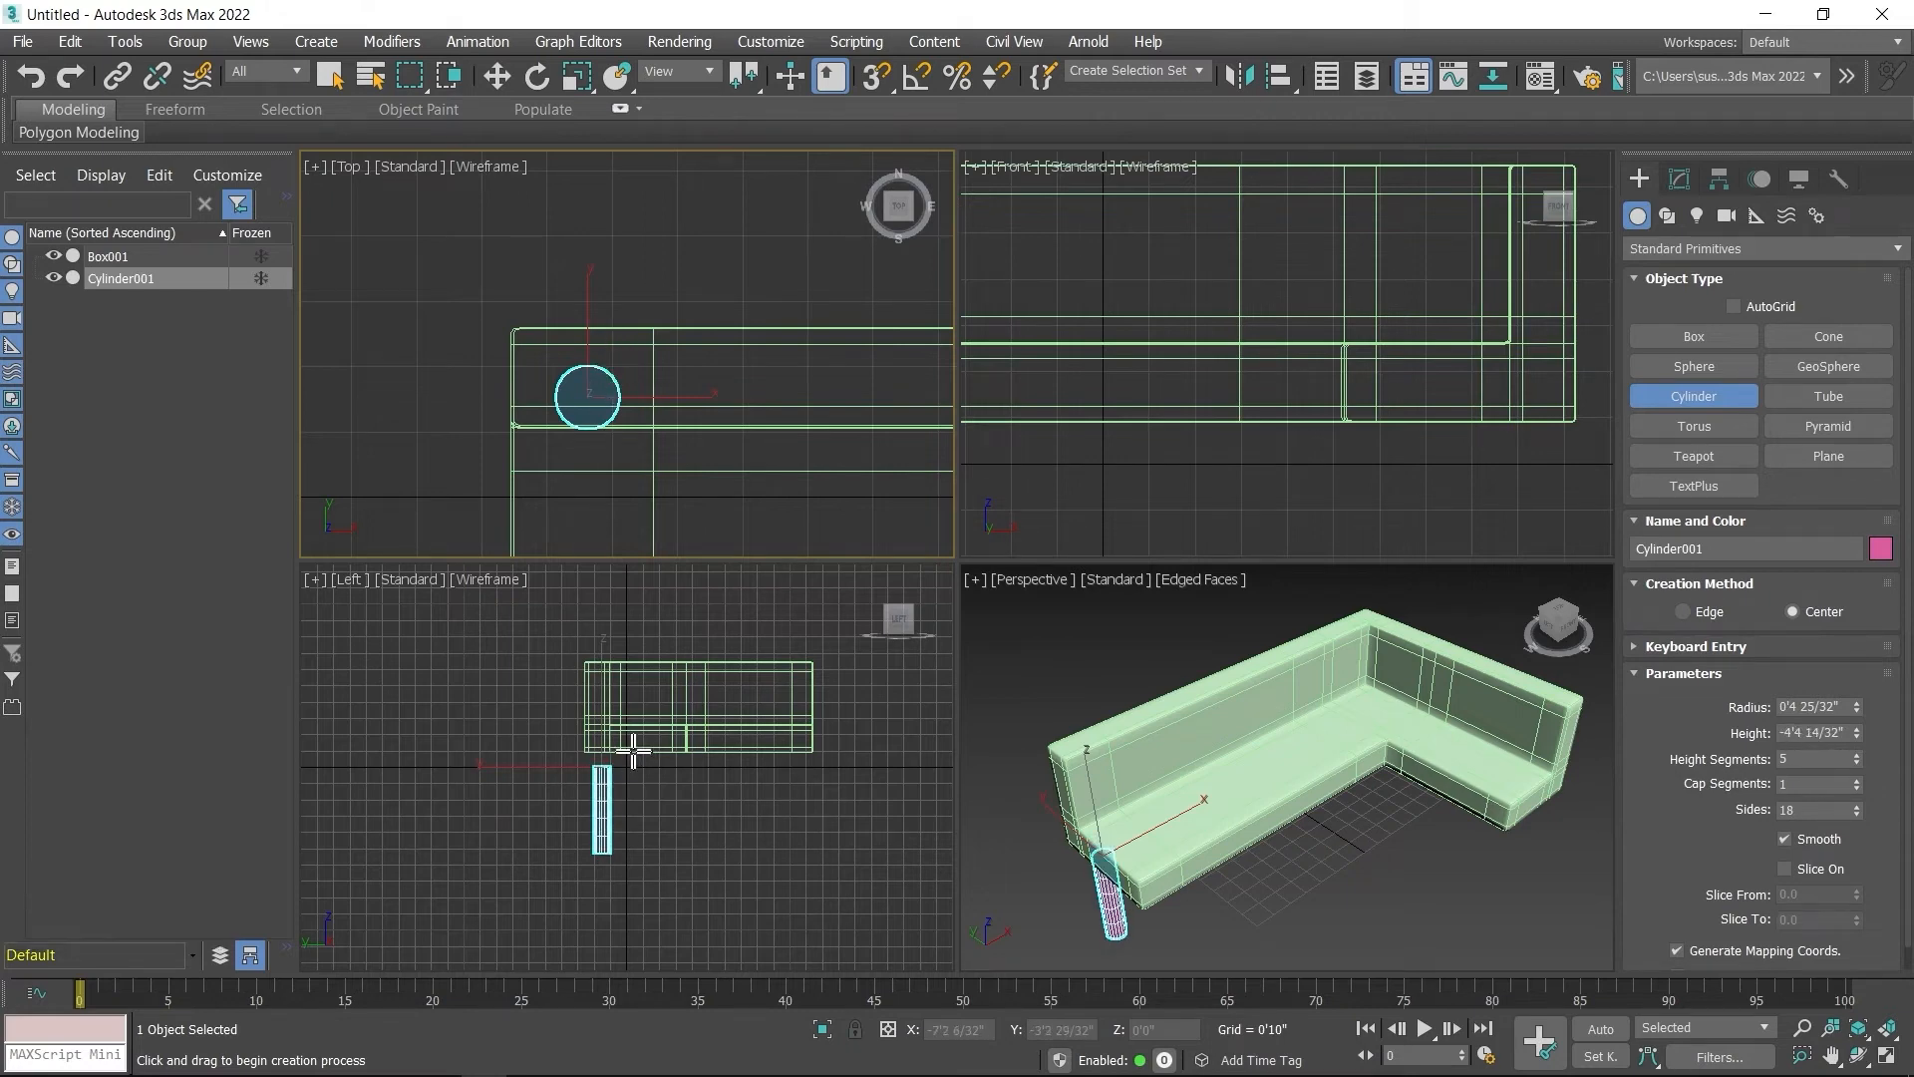
{"action": "left_click", "coordinate": [602, 248]}
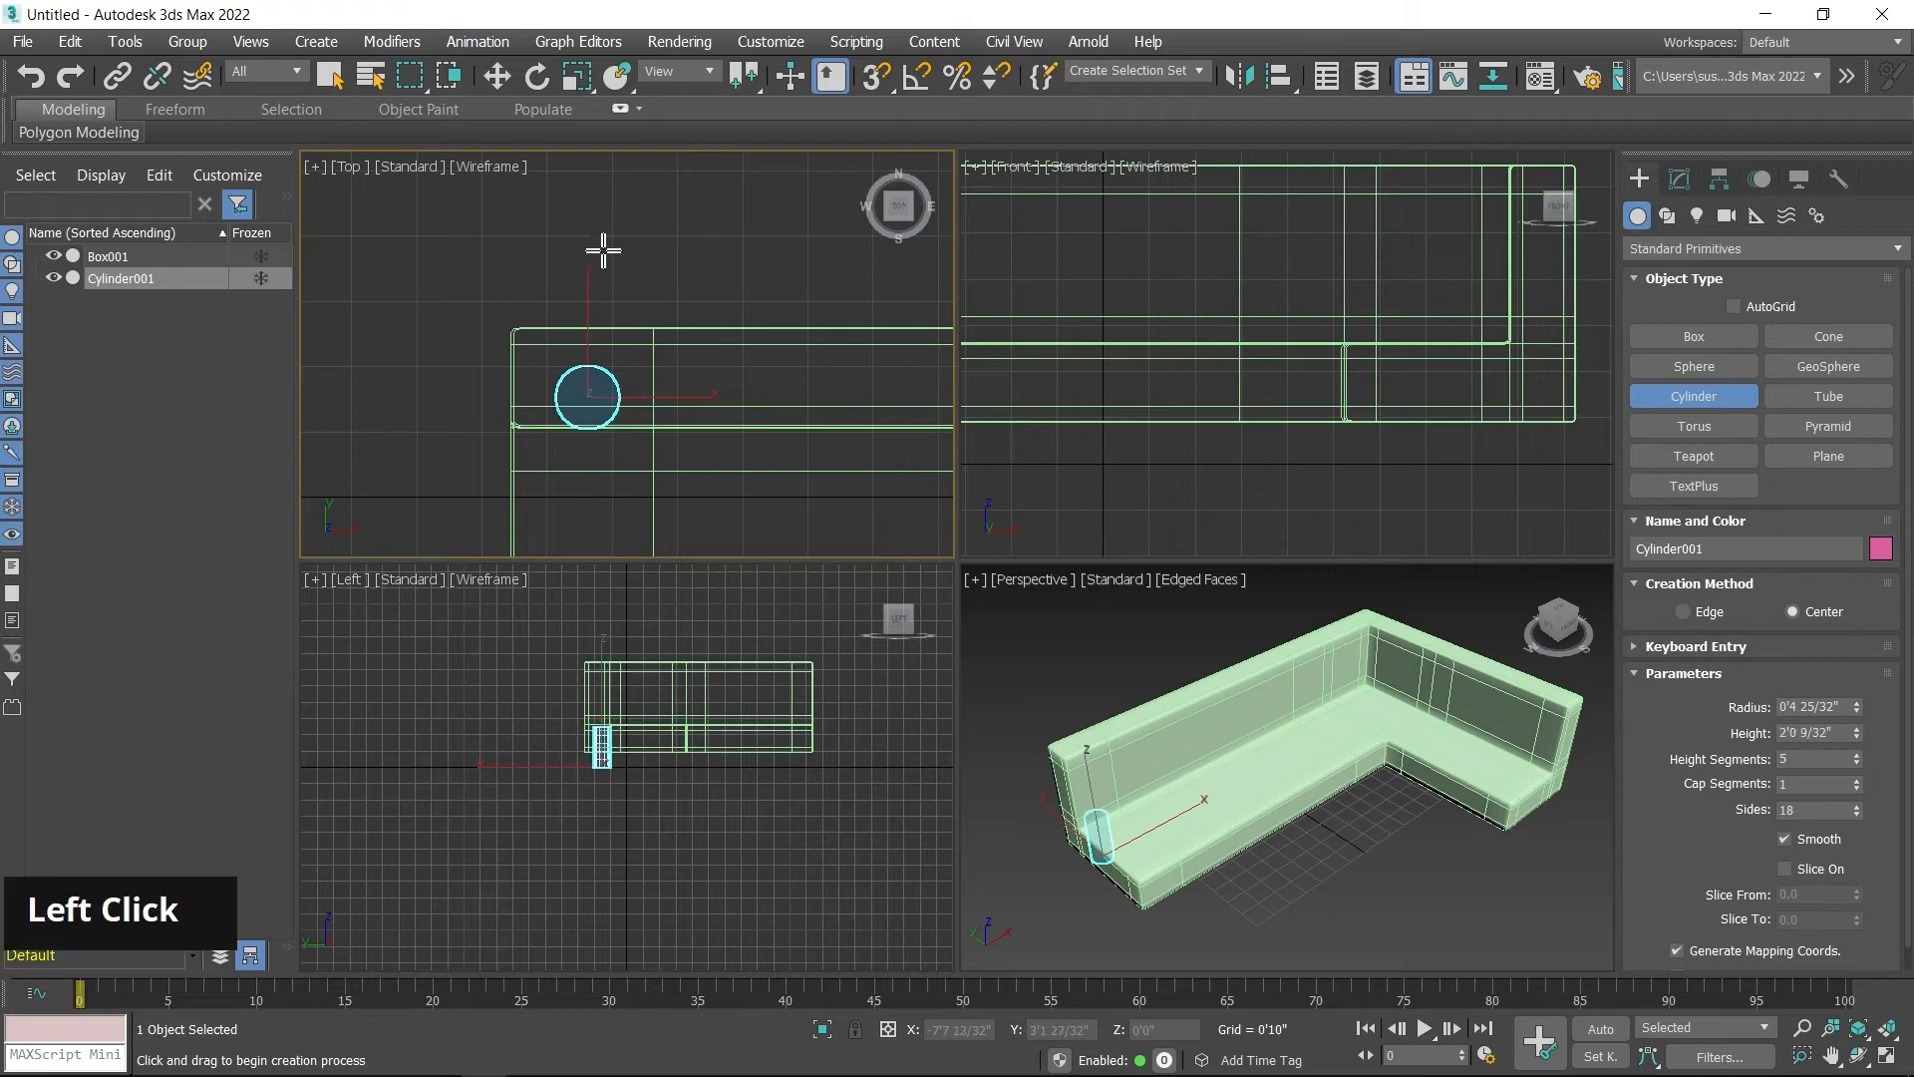
{"action": "right_click", "coordinate": [628, 763]}
Step: Reduce the leg to about 9 5/32" high, reaching the sofa's underside, with a radius of about 2 14/32"
{"action": "left_click", "coordinate": [1679, 178]}
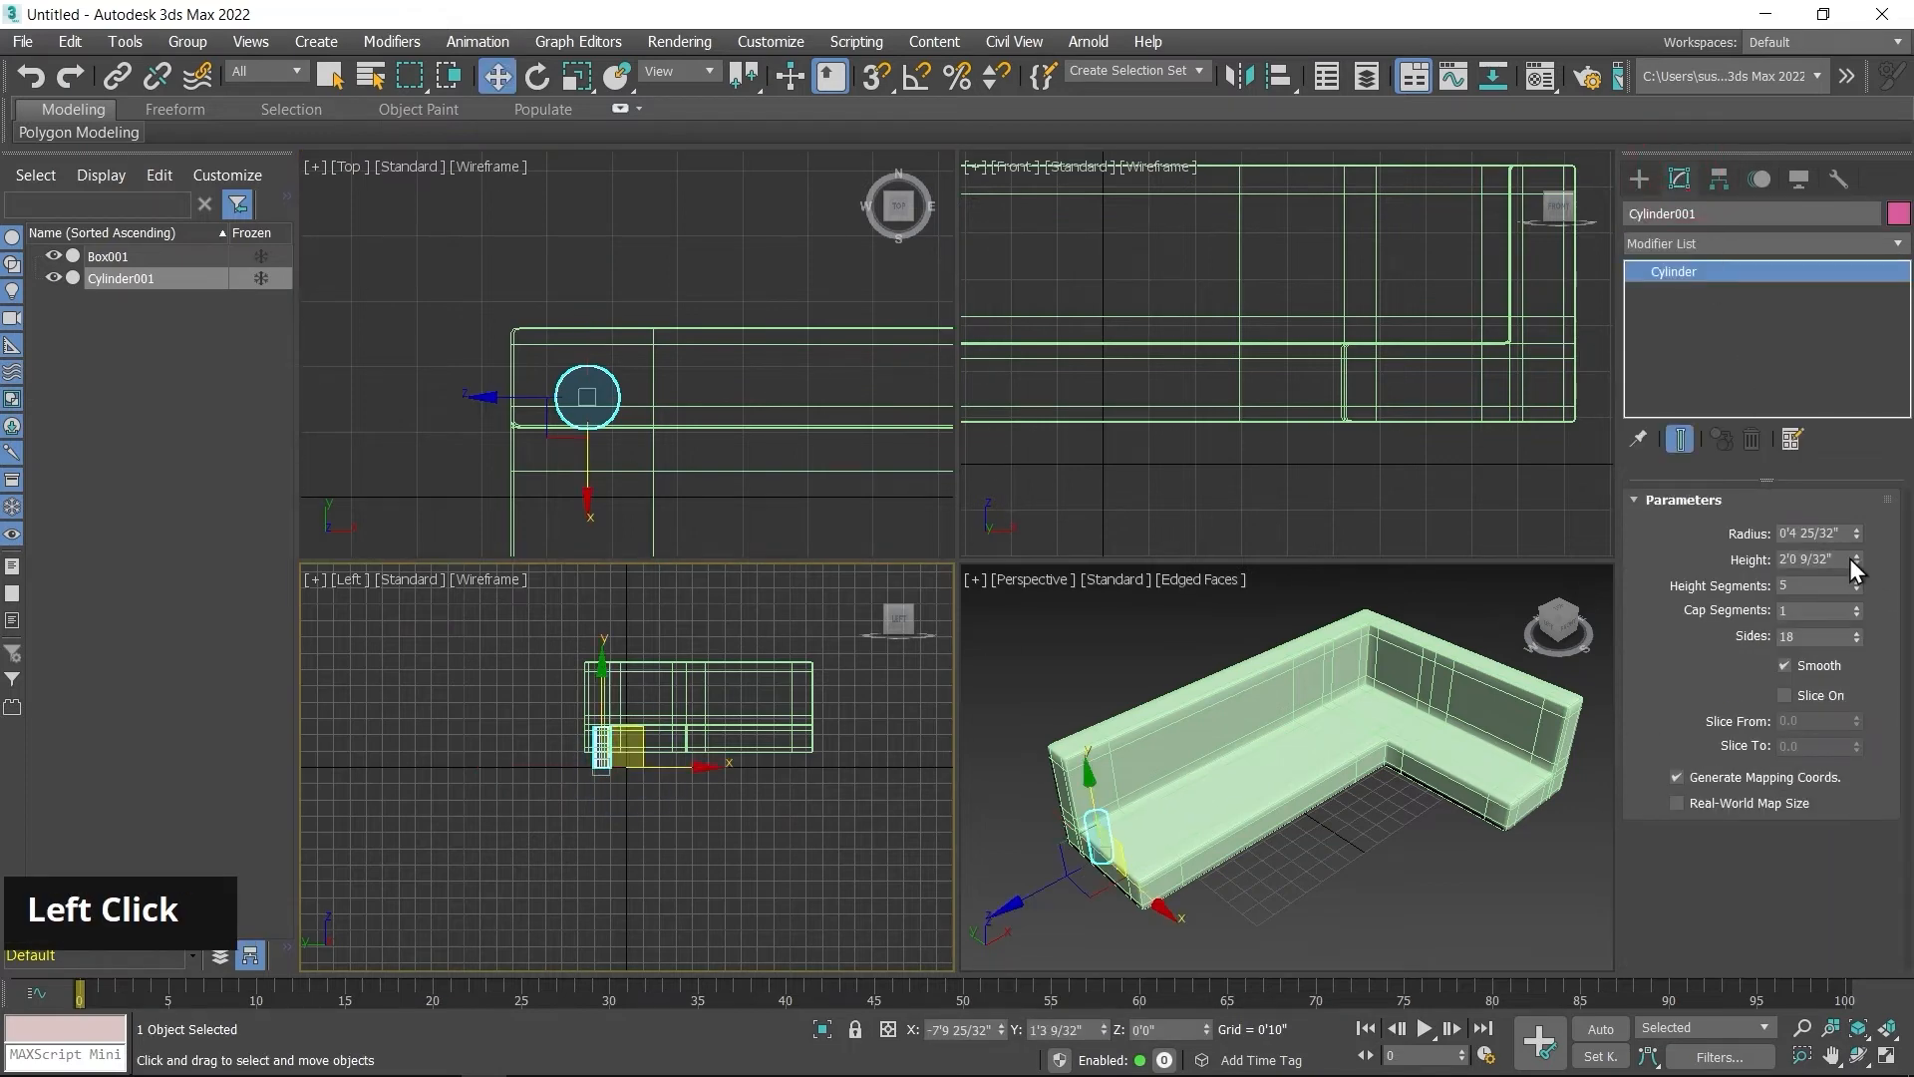
{"action": "left_click_drag", "start_coordinate": [1851, 559], "coordinate": [1860, 604]}
{"action": "middle_click_drag", "start_coordinate": [581, 769], "coordinate": [641, 717]}
{"action": "scroll", "coordinate": [618, 772], "scroll_direction": "up", "scroll_amount": 10}
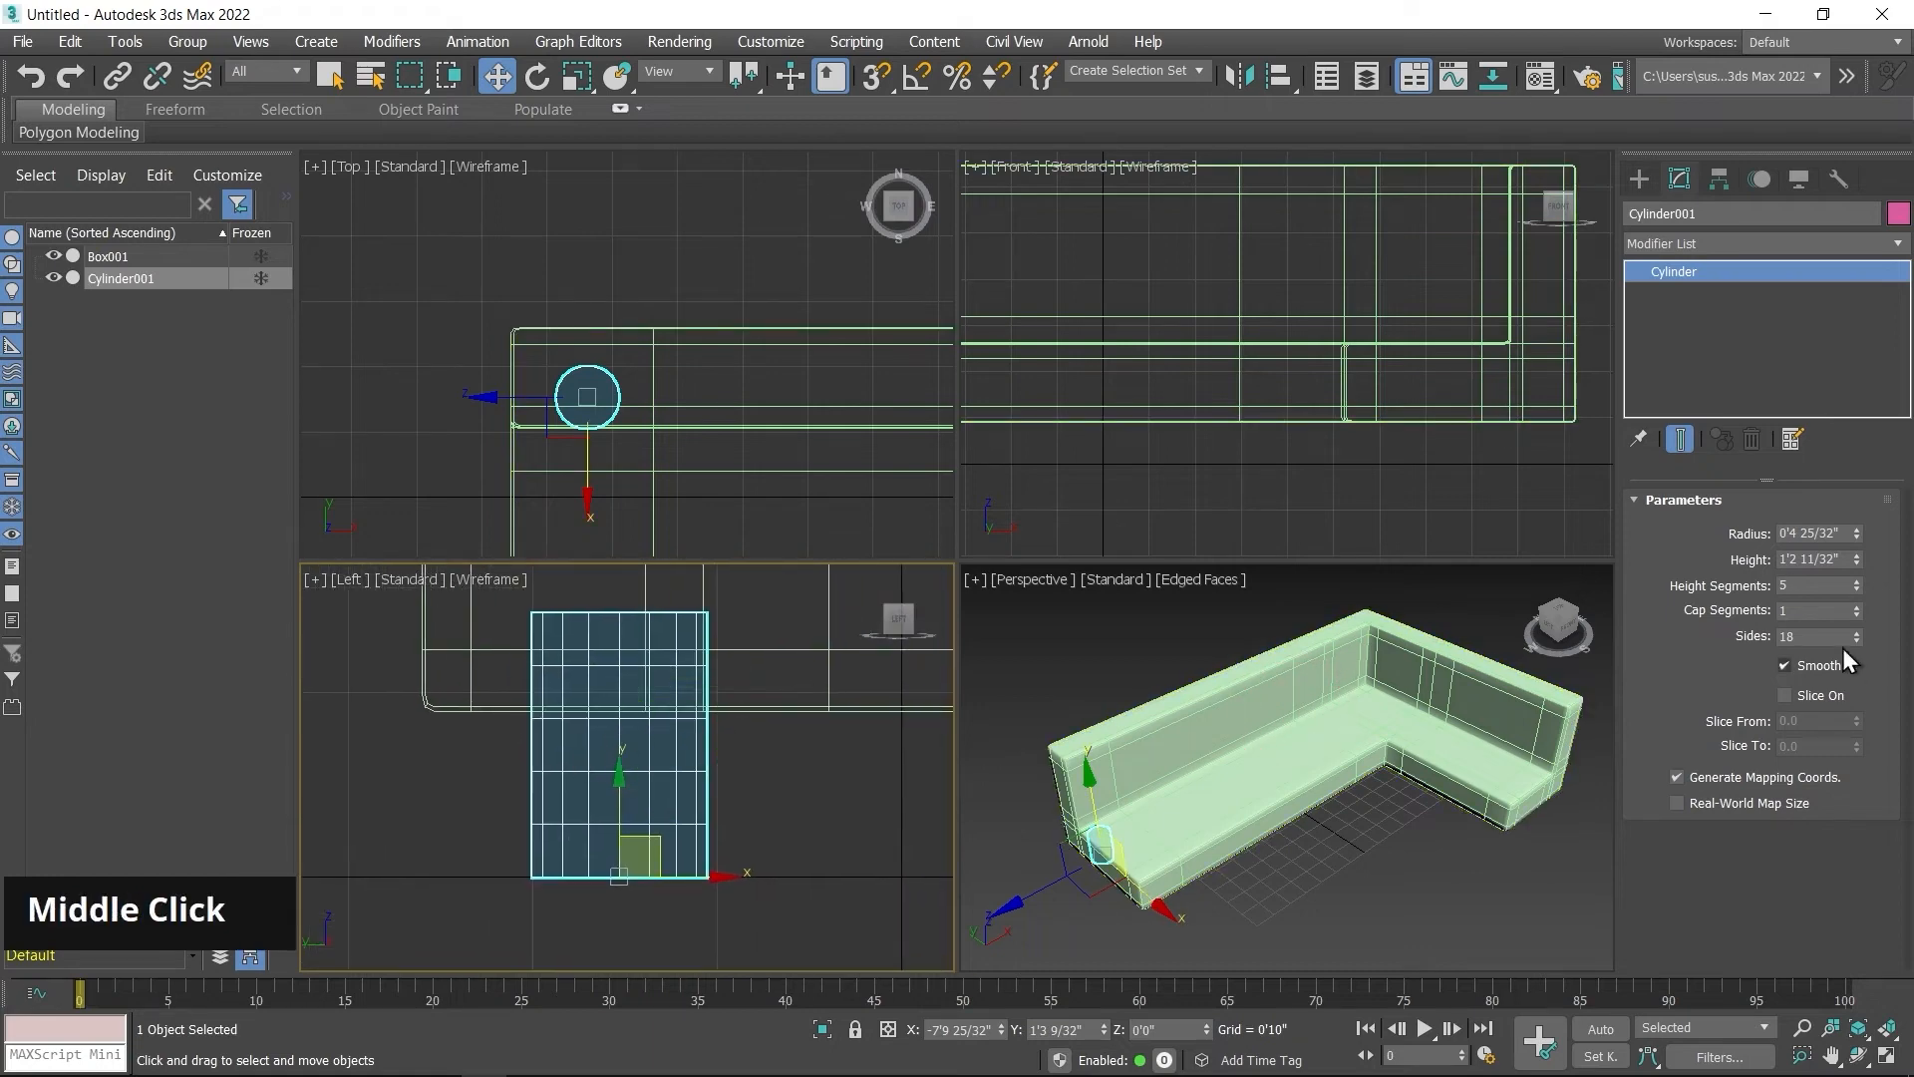
{"action": "left_click_drag", "start_coordinate": [1858, 535], "coordinate": [1859, 608]}
{"action": "left_click_drag", "start_coordinate": [1856, 534], "coordinate": [1876, 570]}
Step: Move the leg toward the backrest's outer face, to about Y 1'5 29/32", and reduce its height segments to 1
{"action": "mouse_move", "coordinate": [738, 451]}
{"action": "middle_mouse_down"}
{"action": "mouse_move", "coordinate": [727, 396]}
{"action": "mouse_move", "coordinate": [720, 448]}
{"action": "middle_mouse_up"}
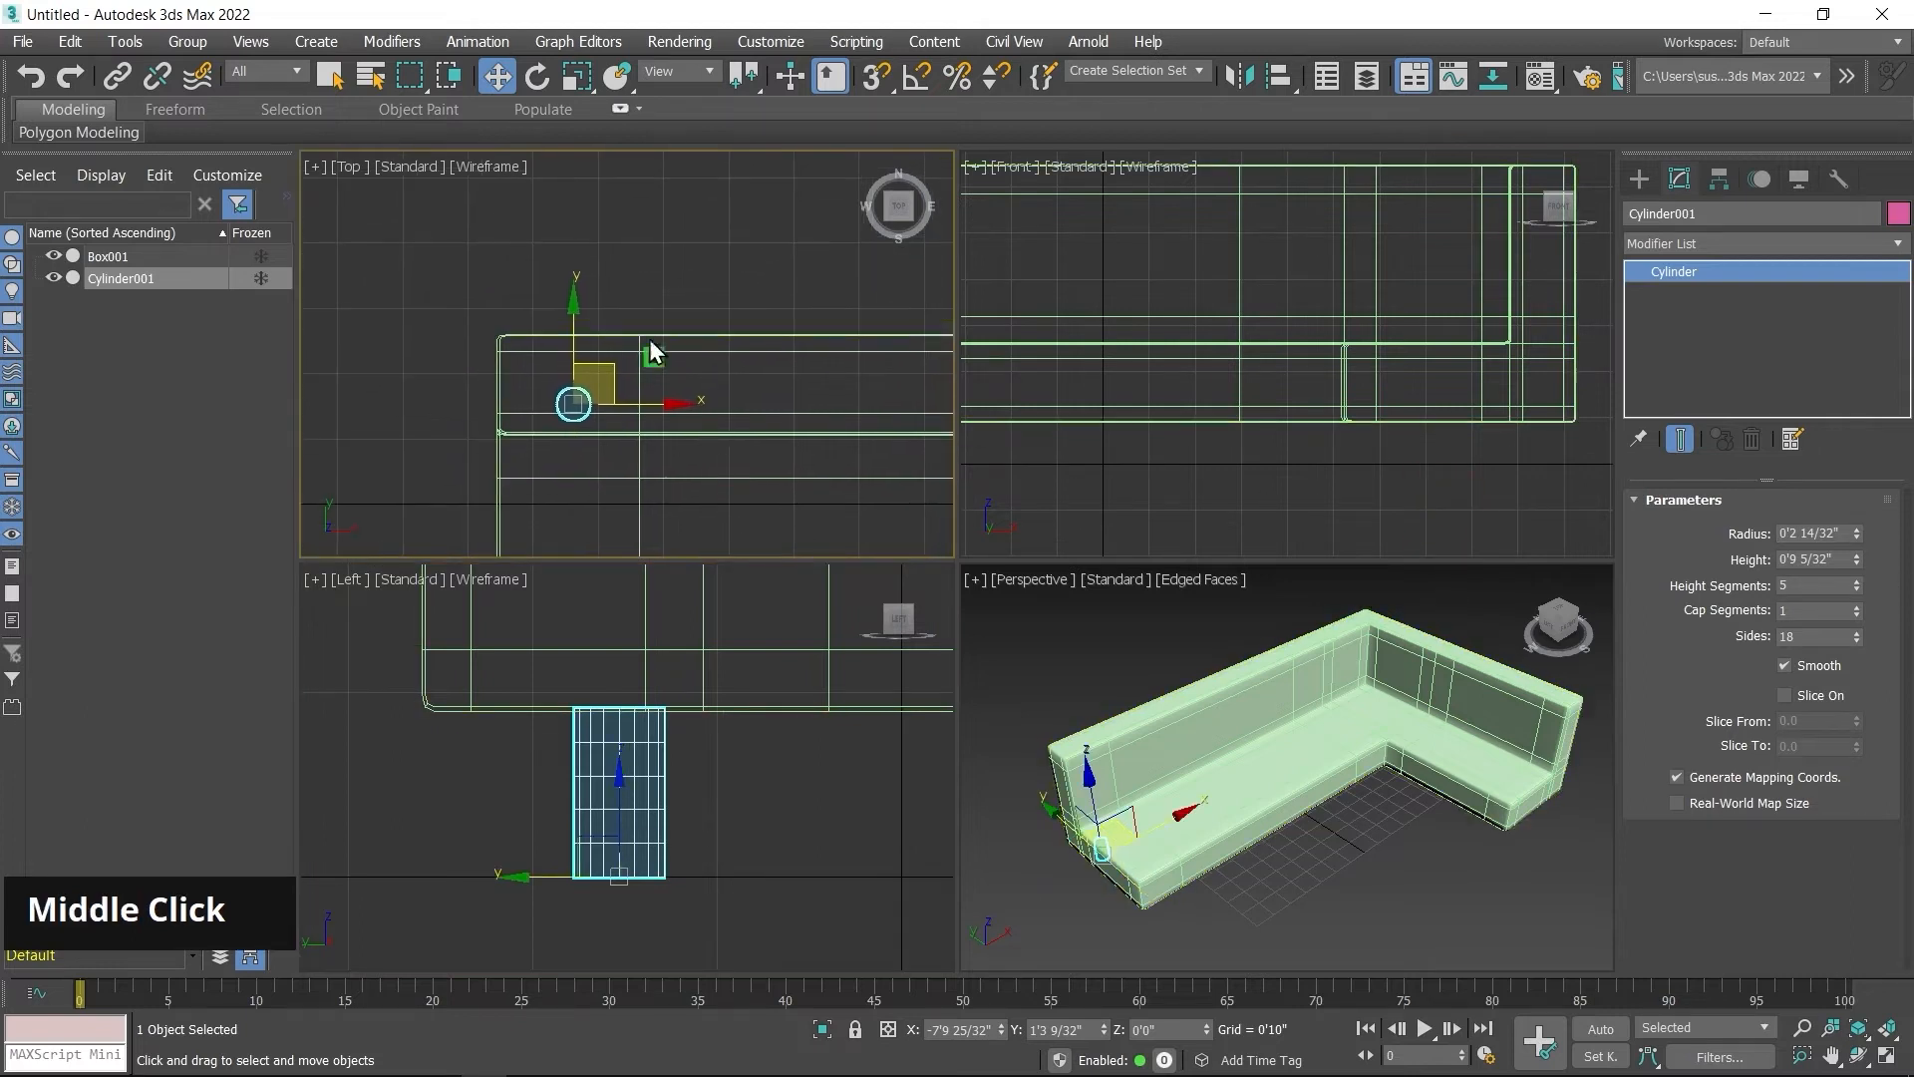
{"action": "left_click_drag", "start_coordinate": [575, 310], "coordinate": [576, 292]}
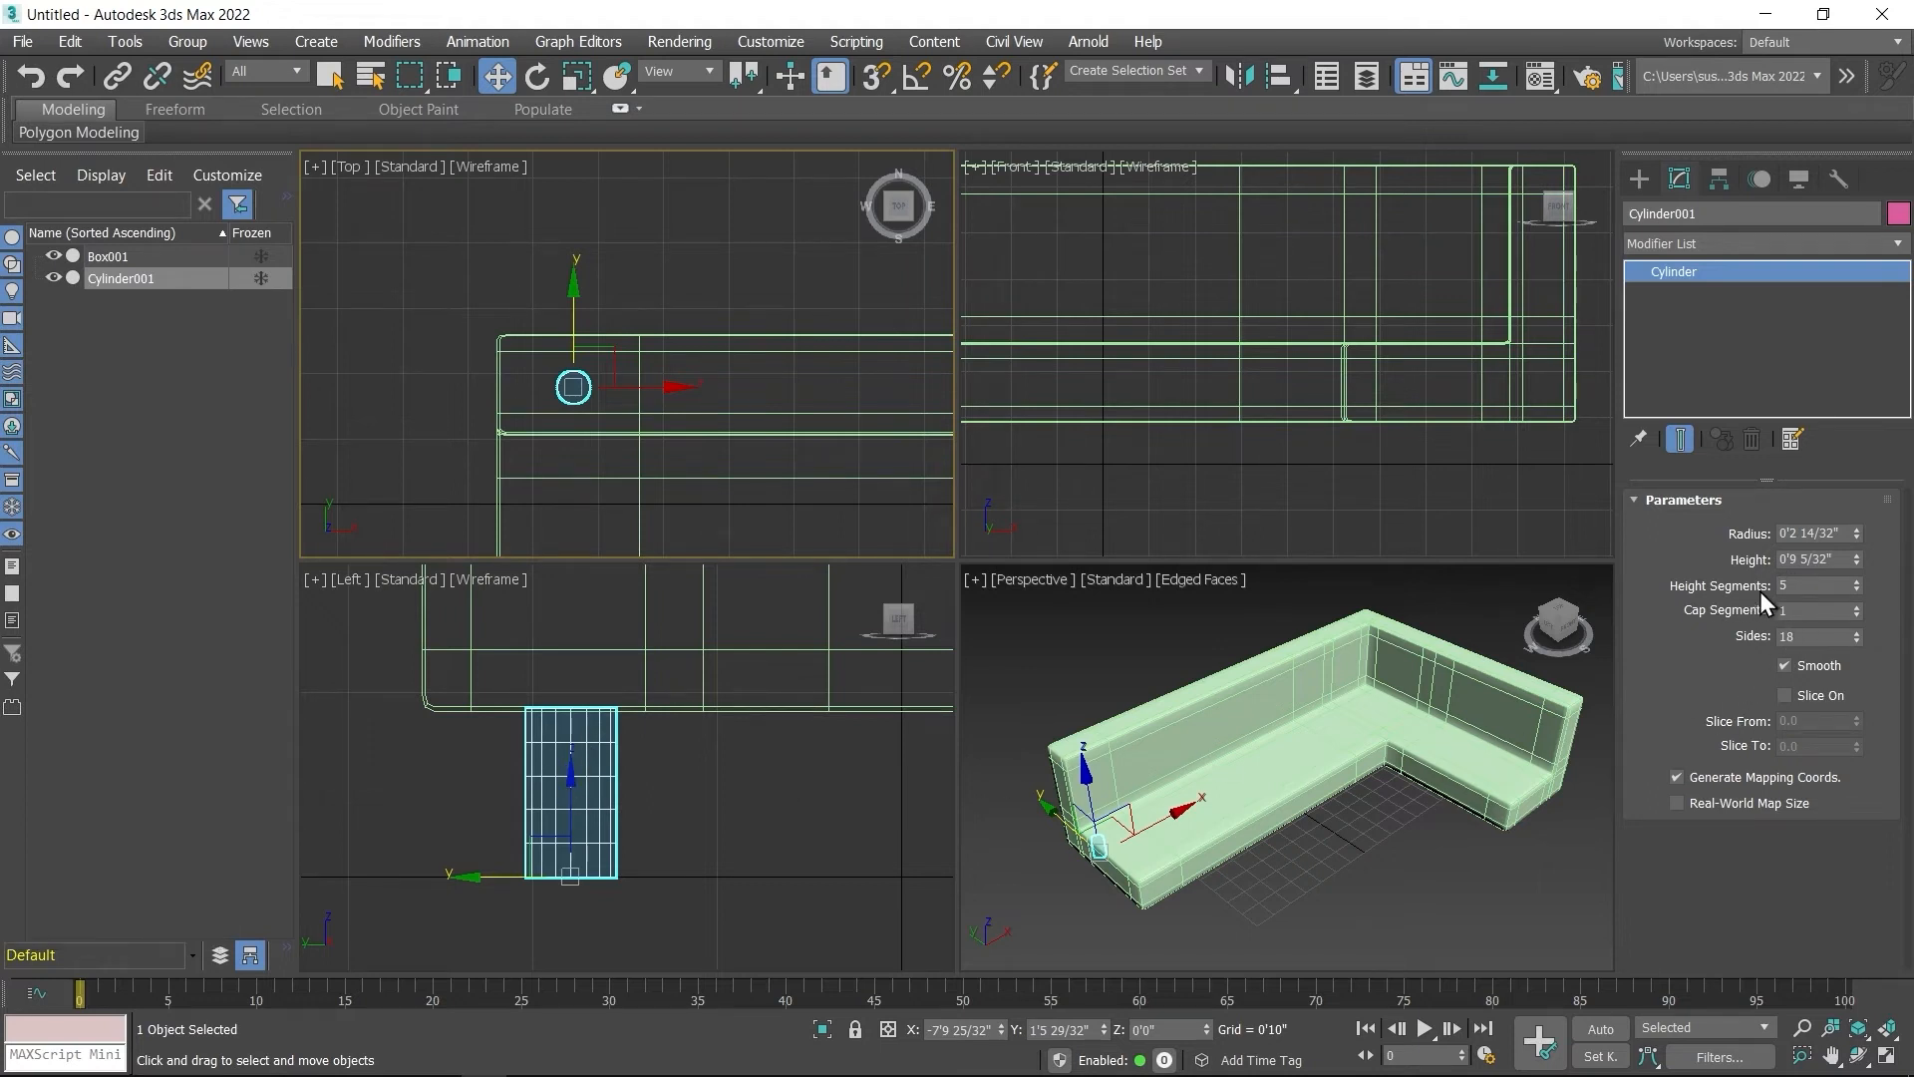
{"action": "right_click", "coordinate": [1856, 588]}
Step: Convert the cylinder leg to an Editable Poly
{"action": "middle_click_drag", "start_coordinate": [611, 807], "coordinate": [613, 804]}
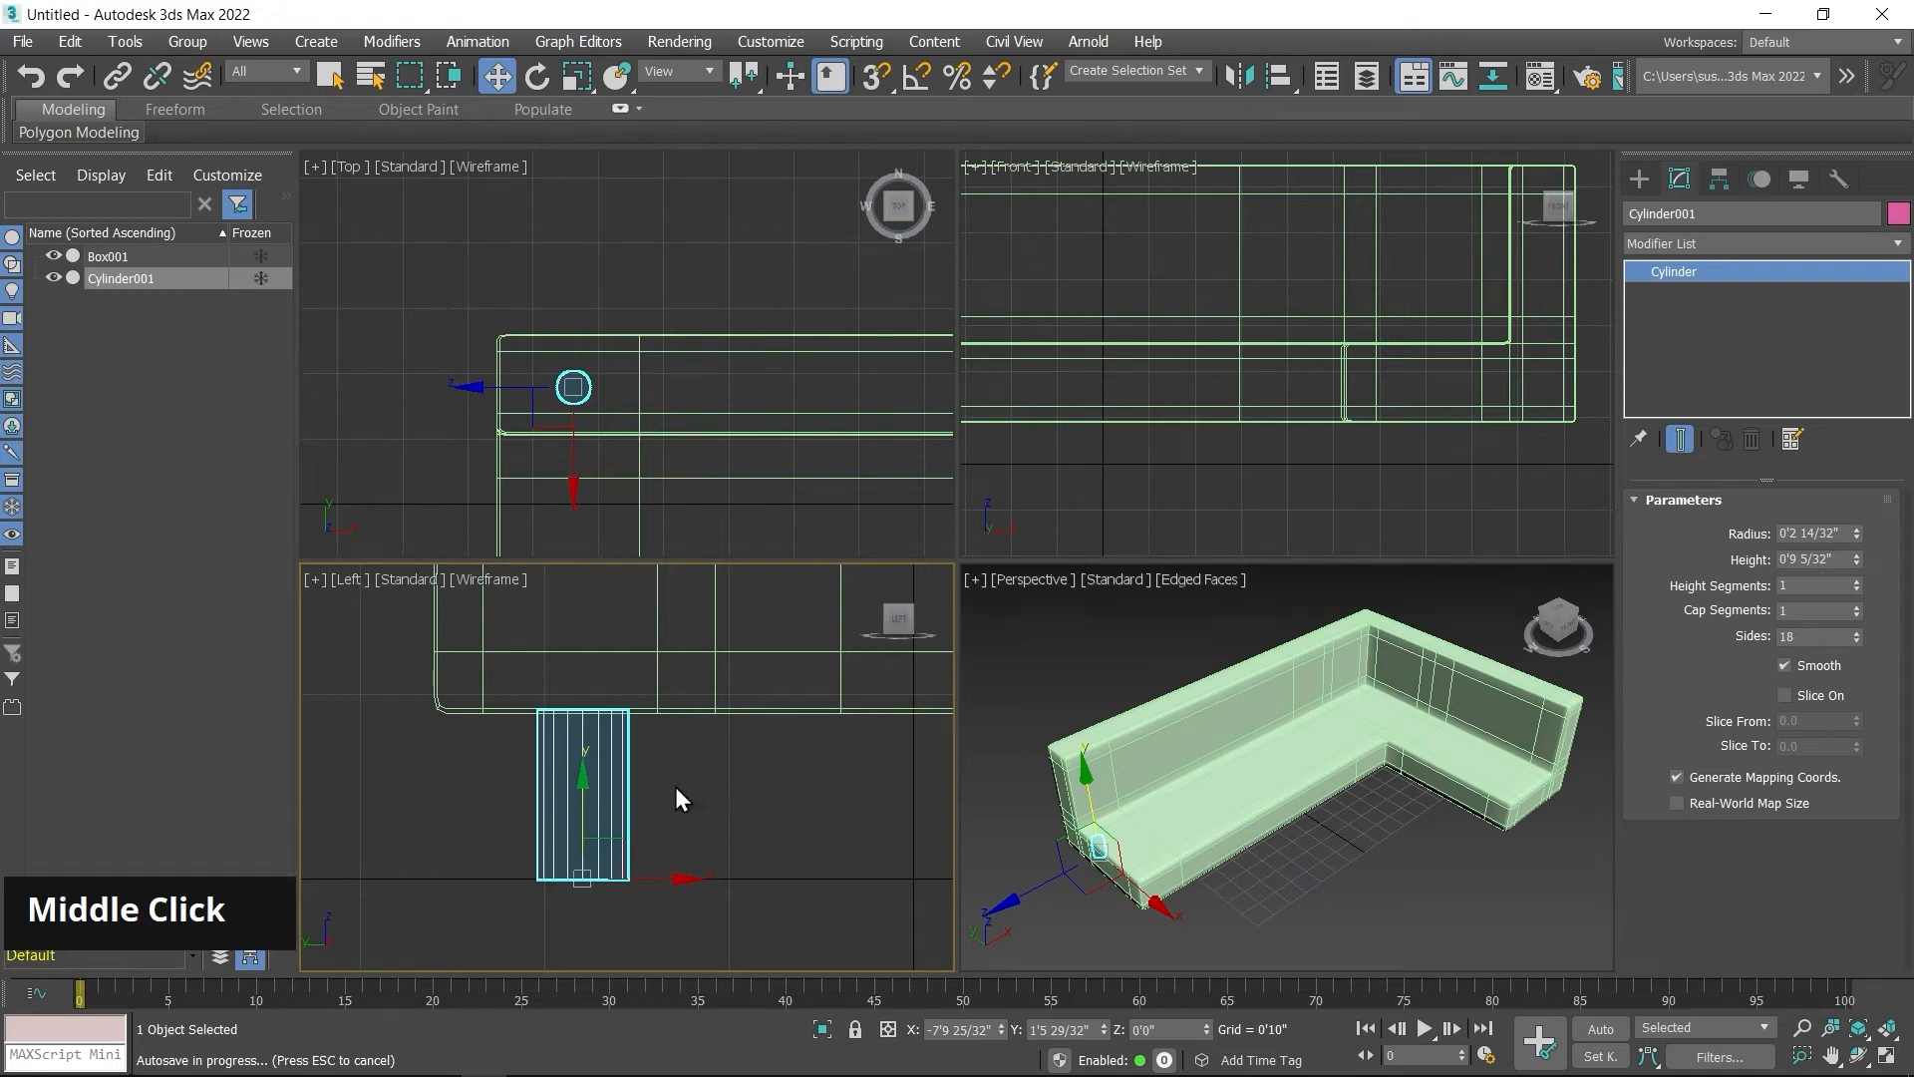
{"action": "scroll", "coordinate": [673, 785], "scroll_direction": "down", "scroll_amount": 2}
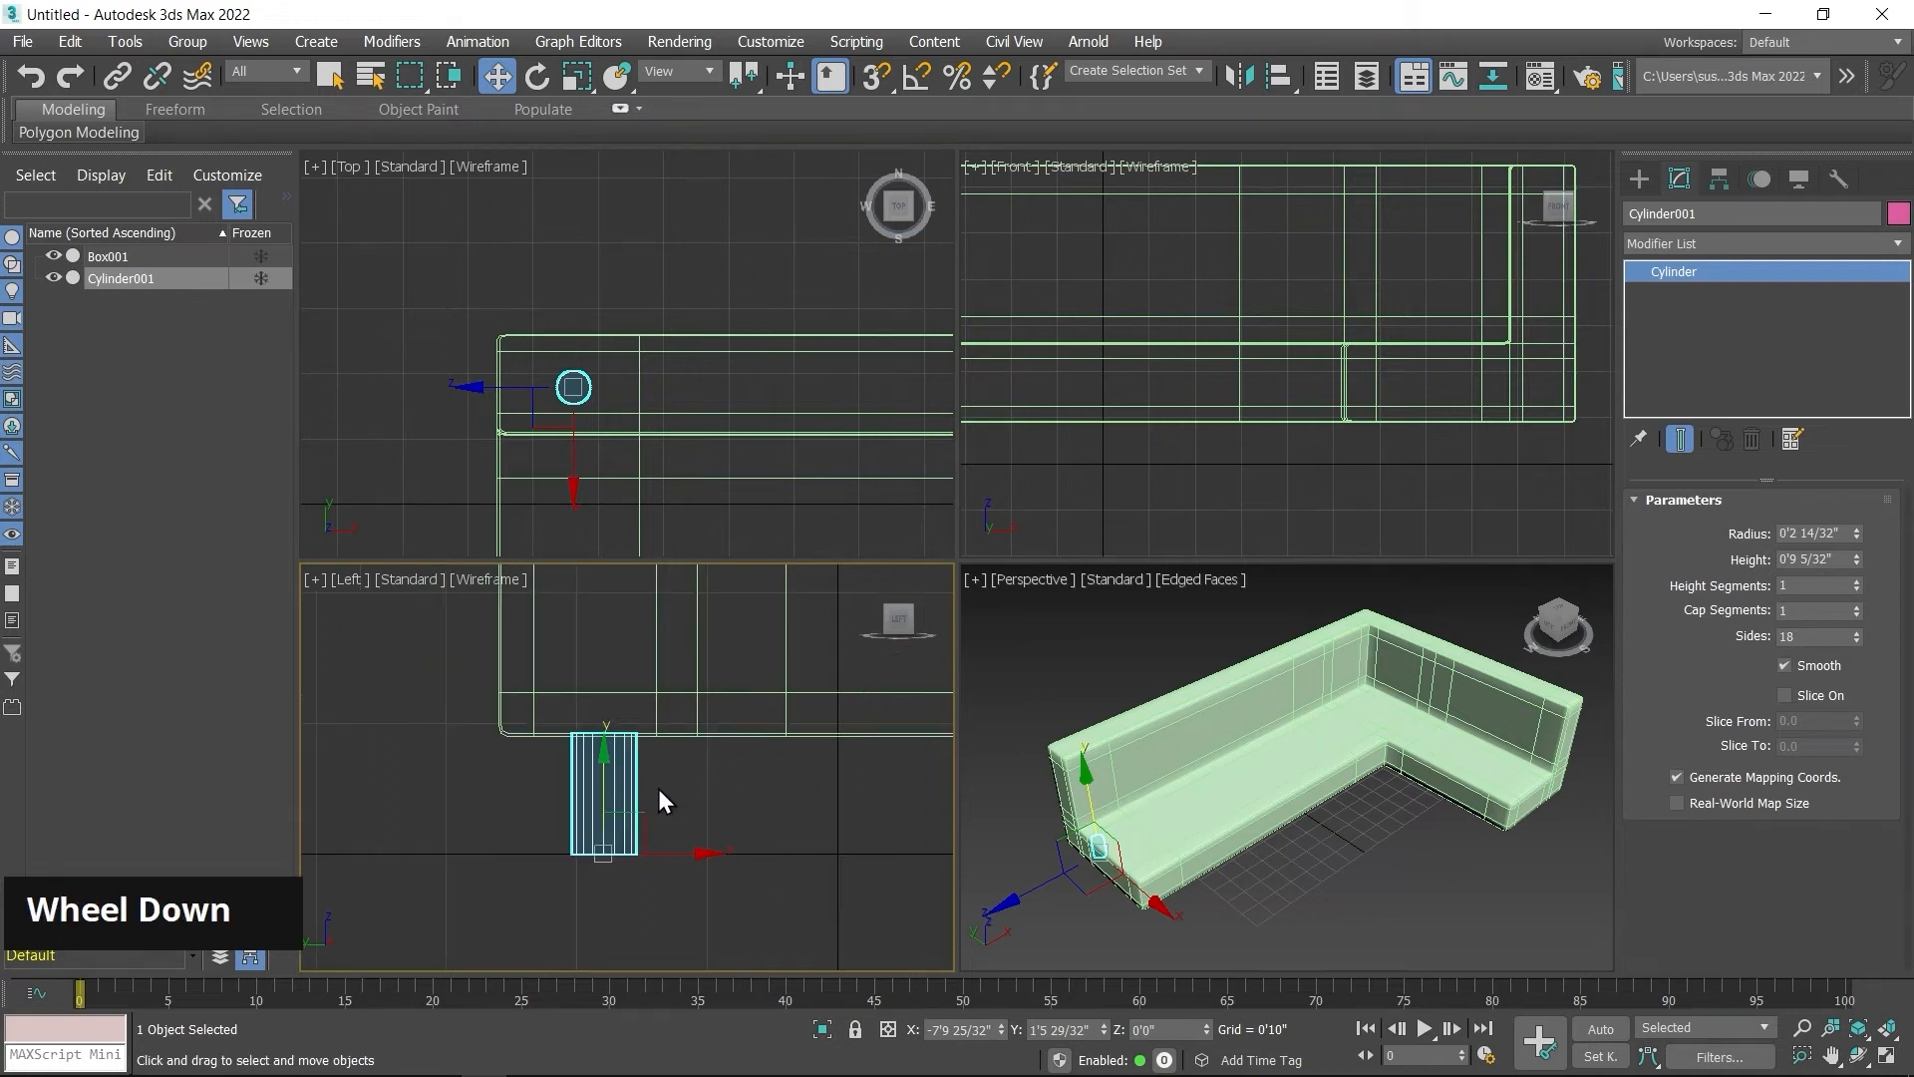
{"action": "scroll", "coordinate": [656, 787], "scroll_direction": "up", "scroll_amount": 2}
{"action": "middle_click_drag", "start_coordinate": [576, 750], "coordinate": [619, 676]}
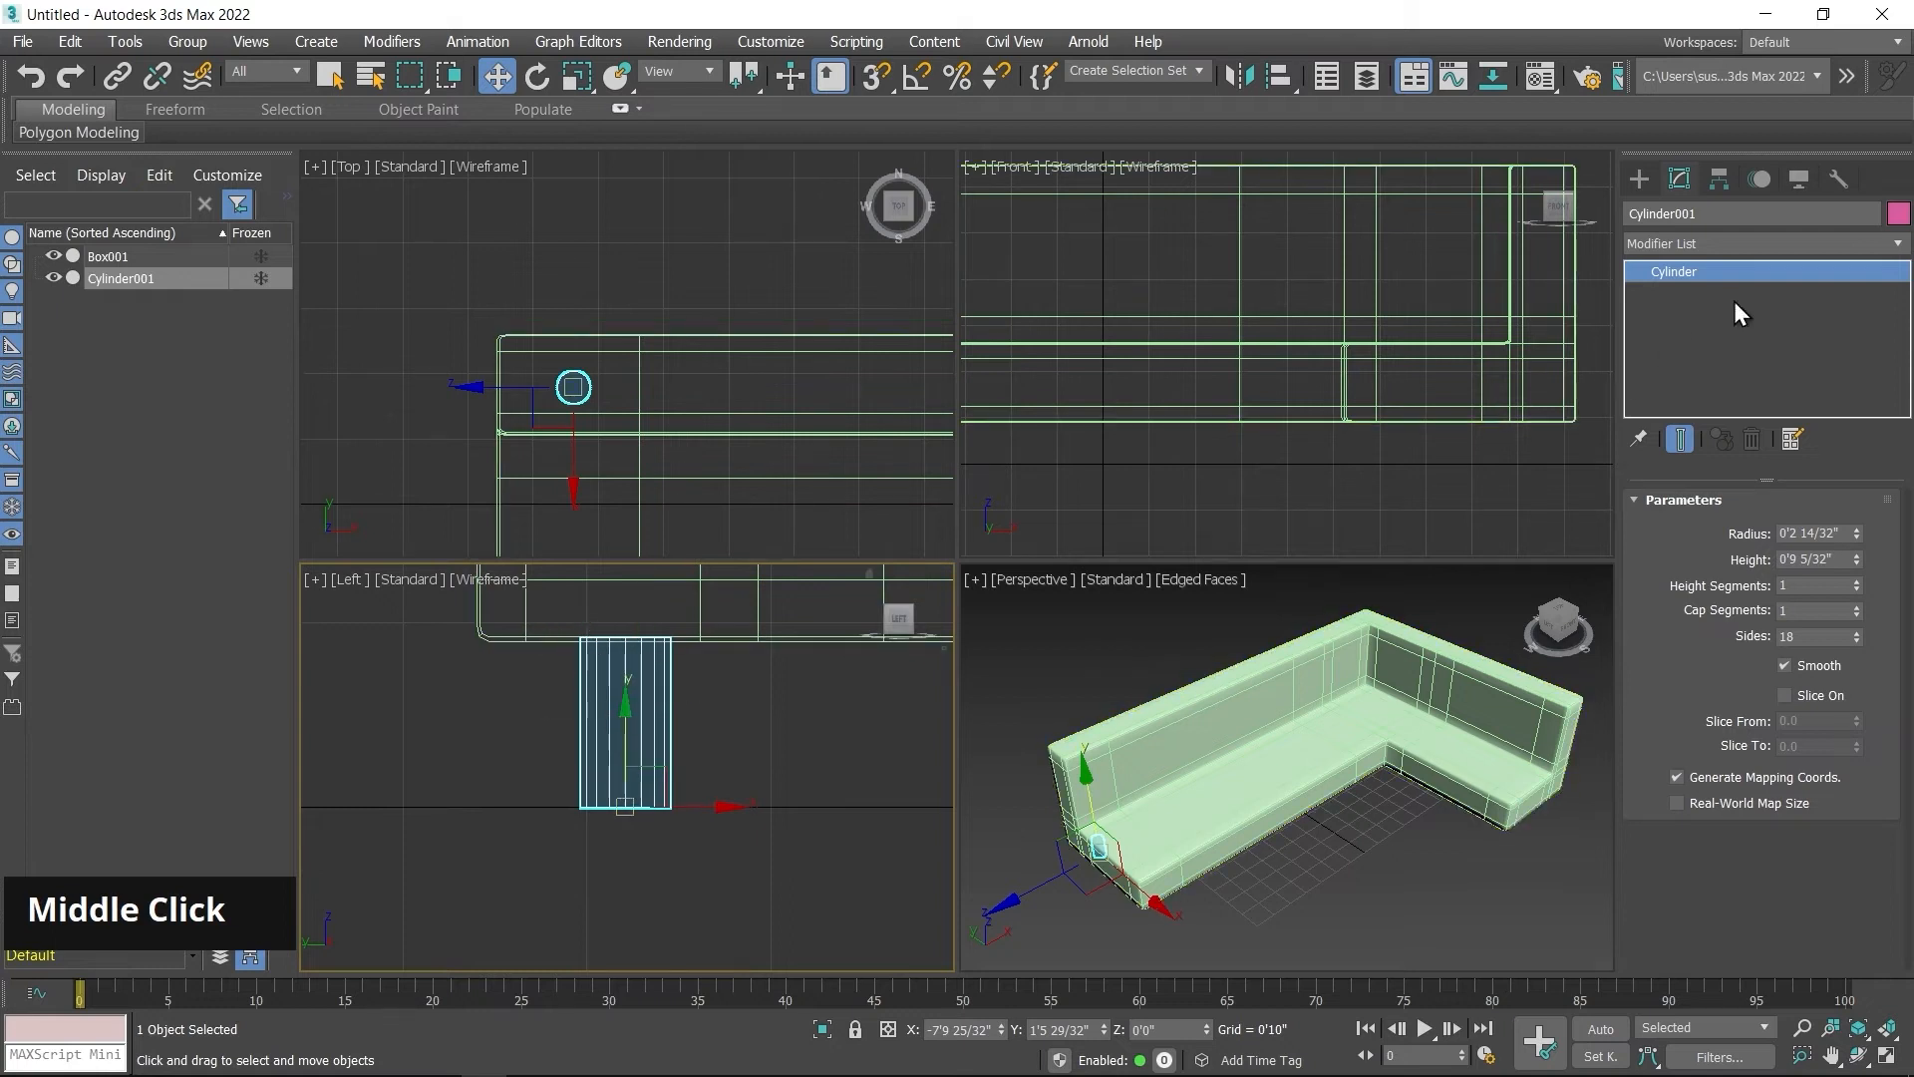
{"action": "right_click", "coordinate": [1705, 273]}
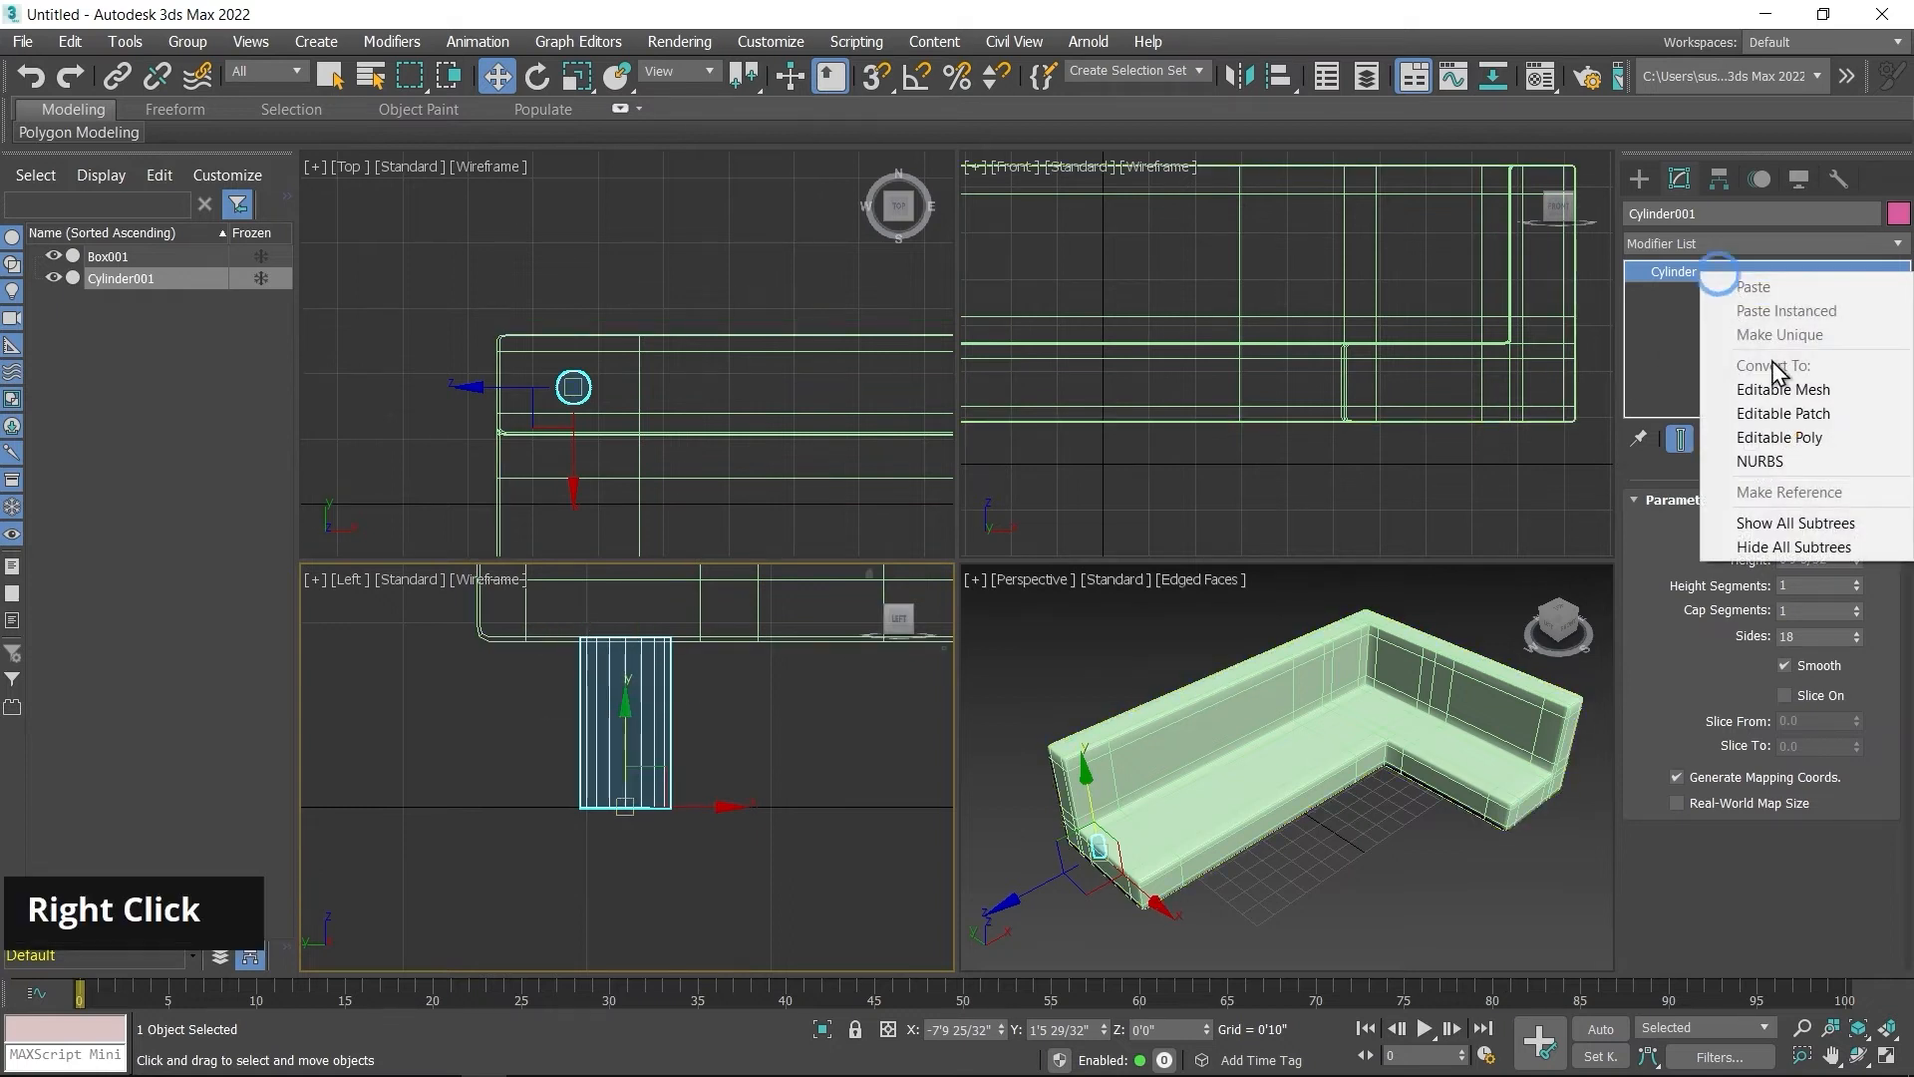
{"action": "left_click", "coordinate": [1794, 436]}
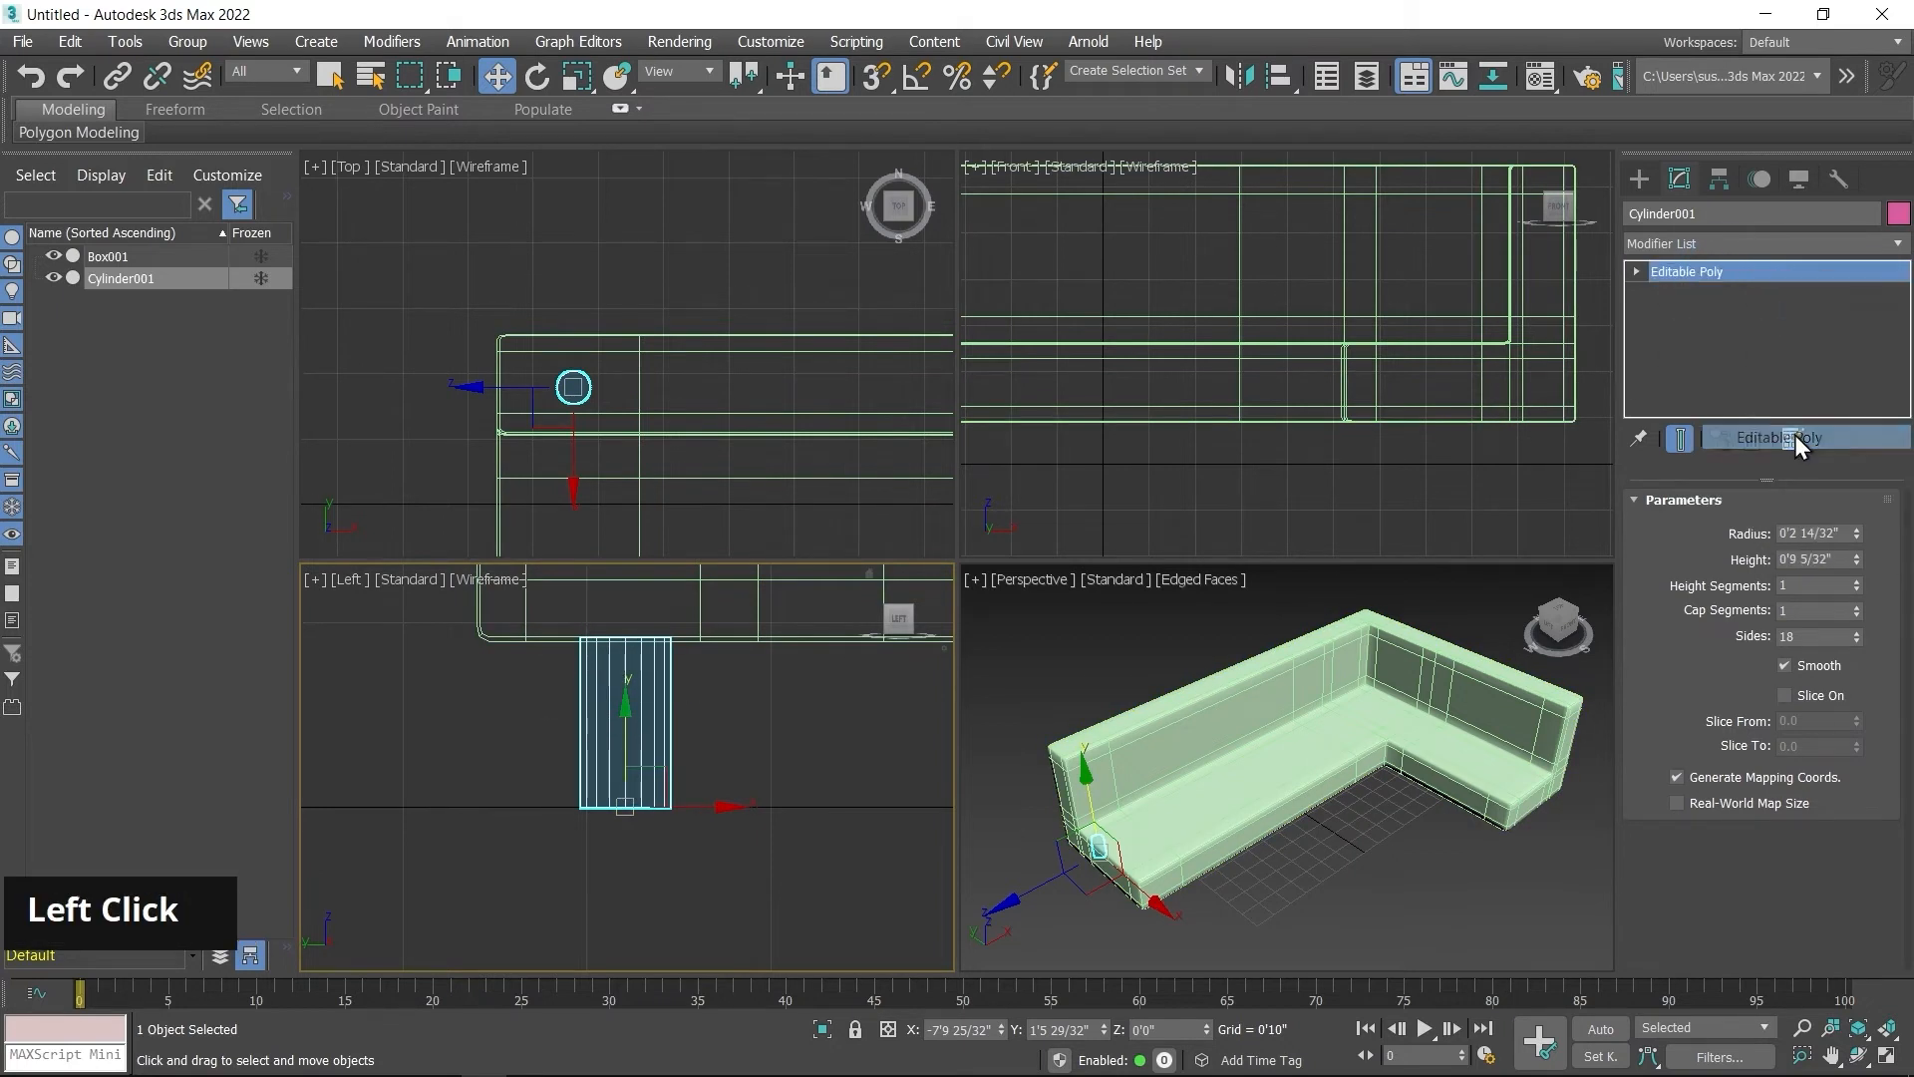
Step: Isolate the cylinder leg so it can be edited without the sofa body
{"action": "middle_click", "coordinate": [1242, 815]}
{"action": "middle_click_drag", "start_coordinate": [1224, 805], "coordinate": [1106, 793], "text": "alt"}
{"action": "scroll", "coordinate": [1096, 791], "scroll_direction": "up", "scroll_amount": 3}
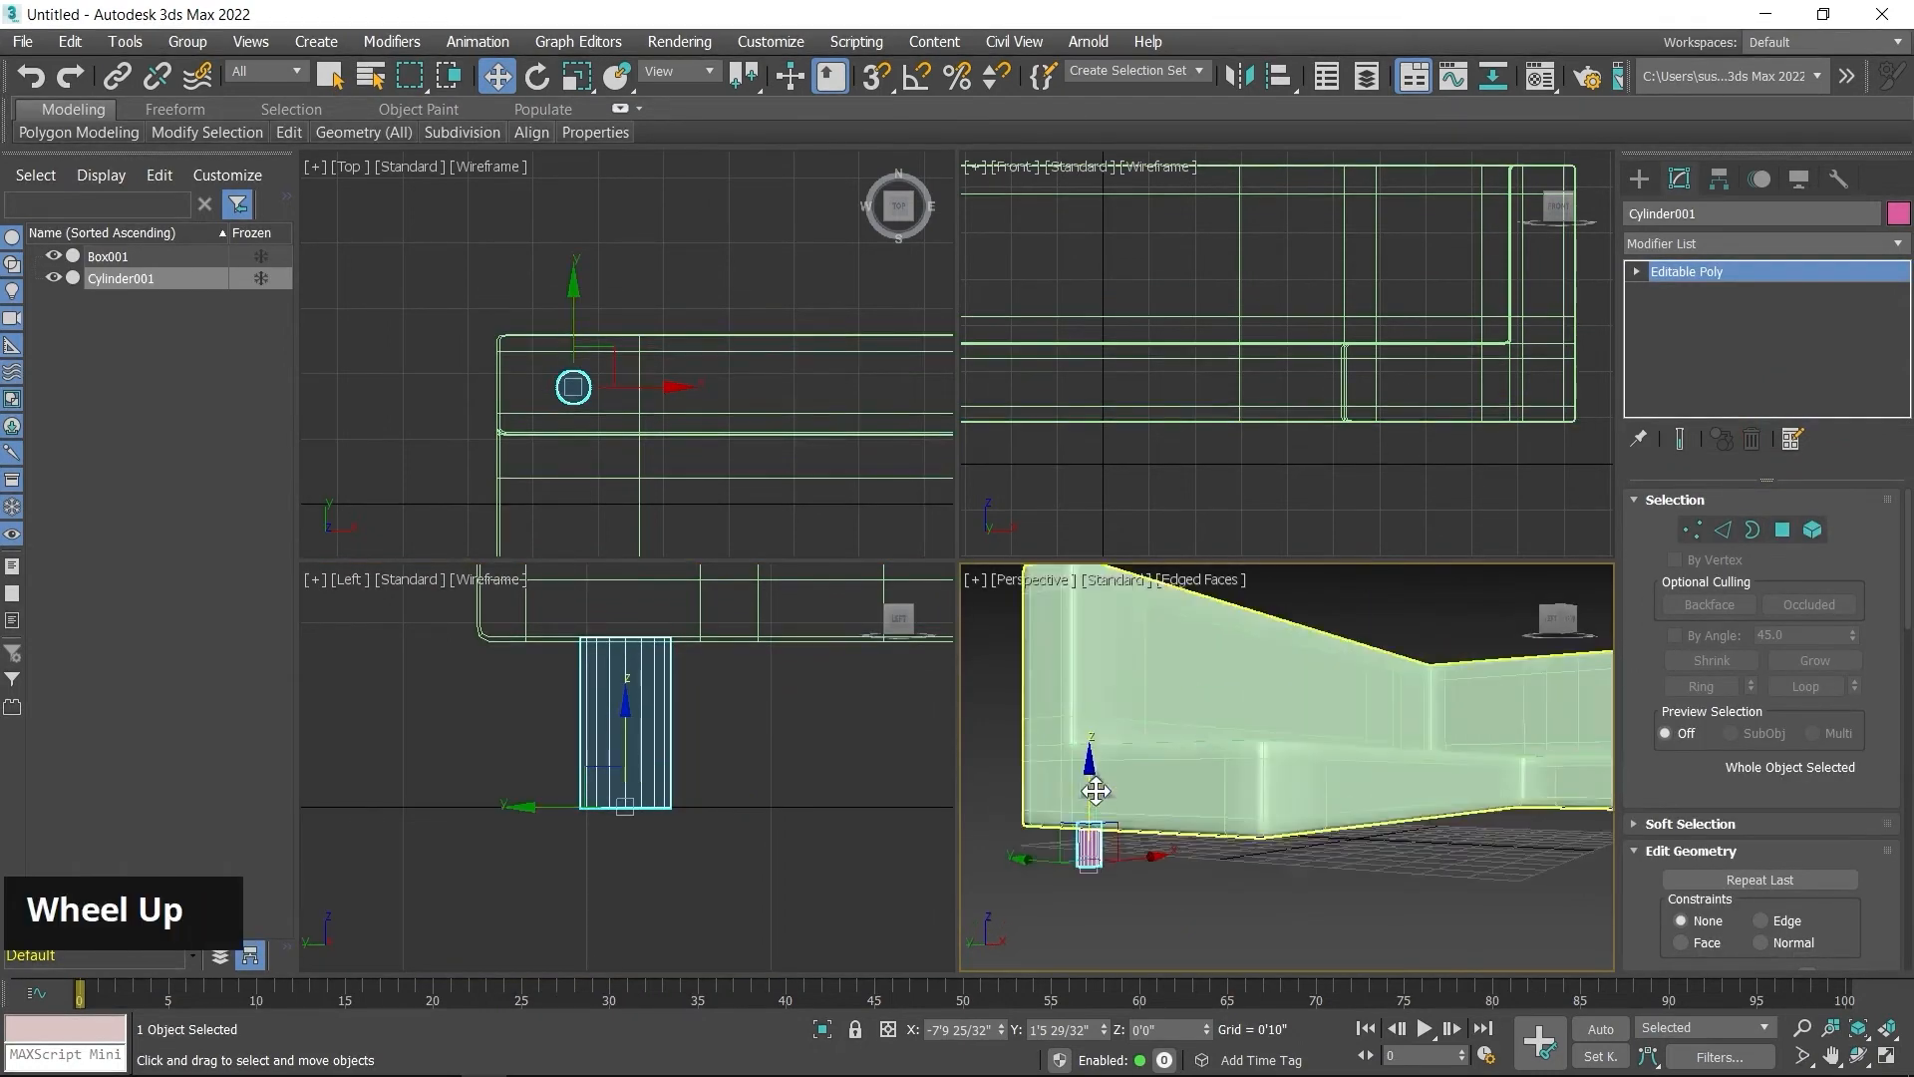
{"action": "scroll", "coordinate": [1096, 791], "scroll_direction": "up", "scroll_amount": 4}
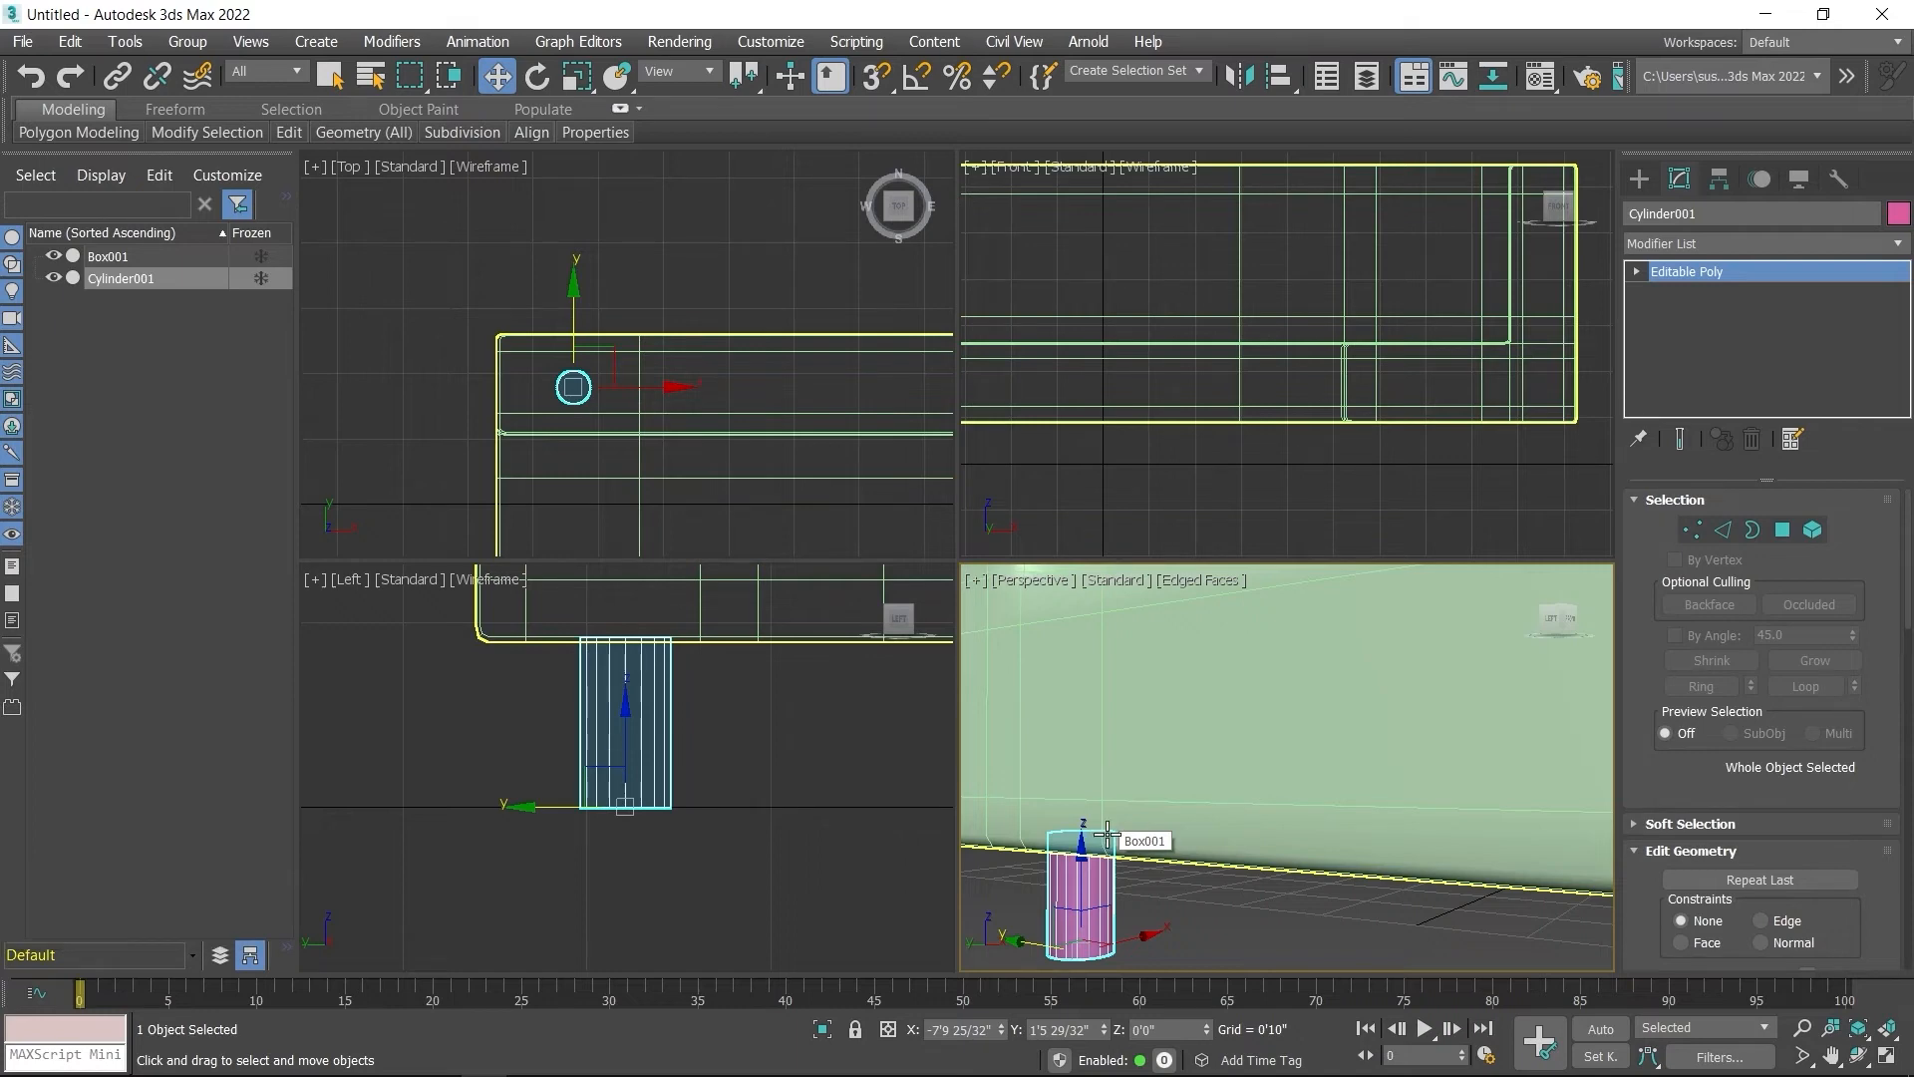
{"action": "key", "text": "alt"}
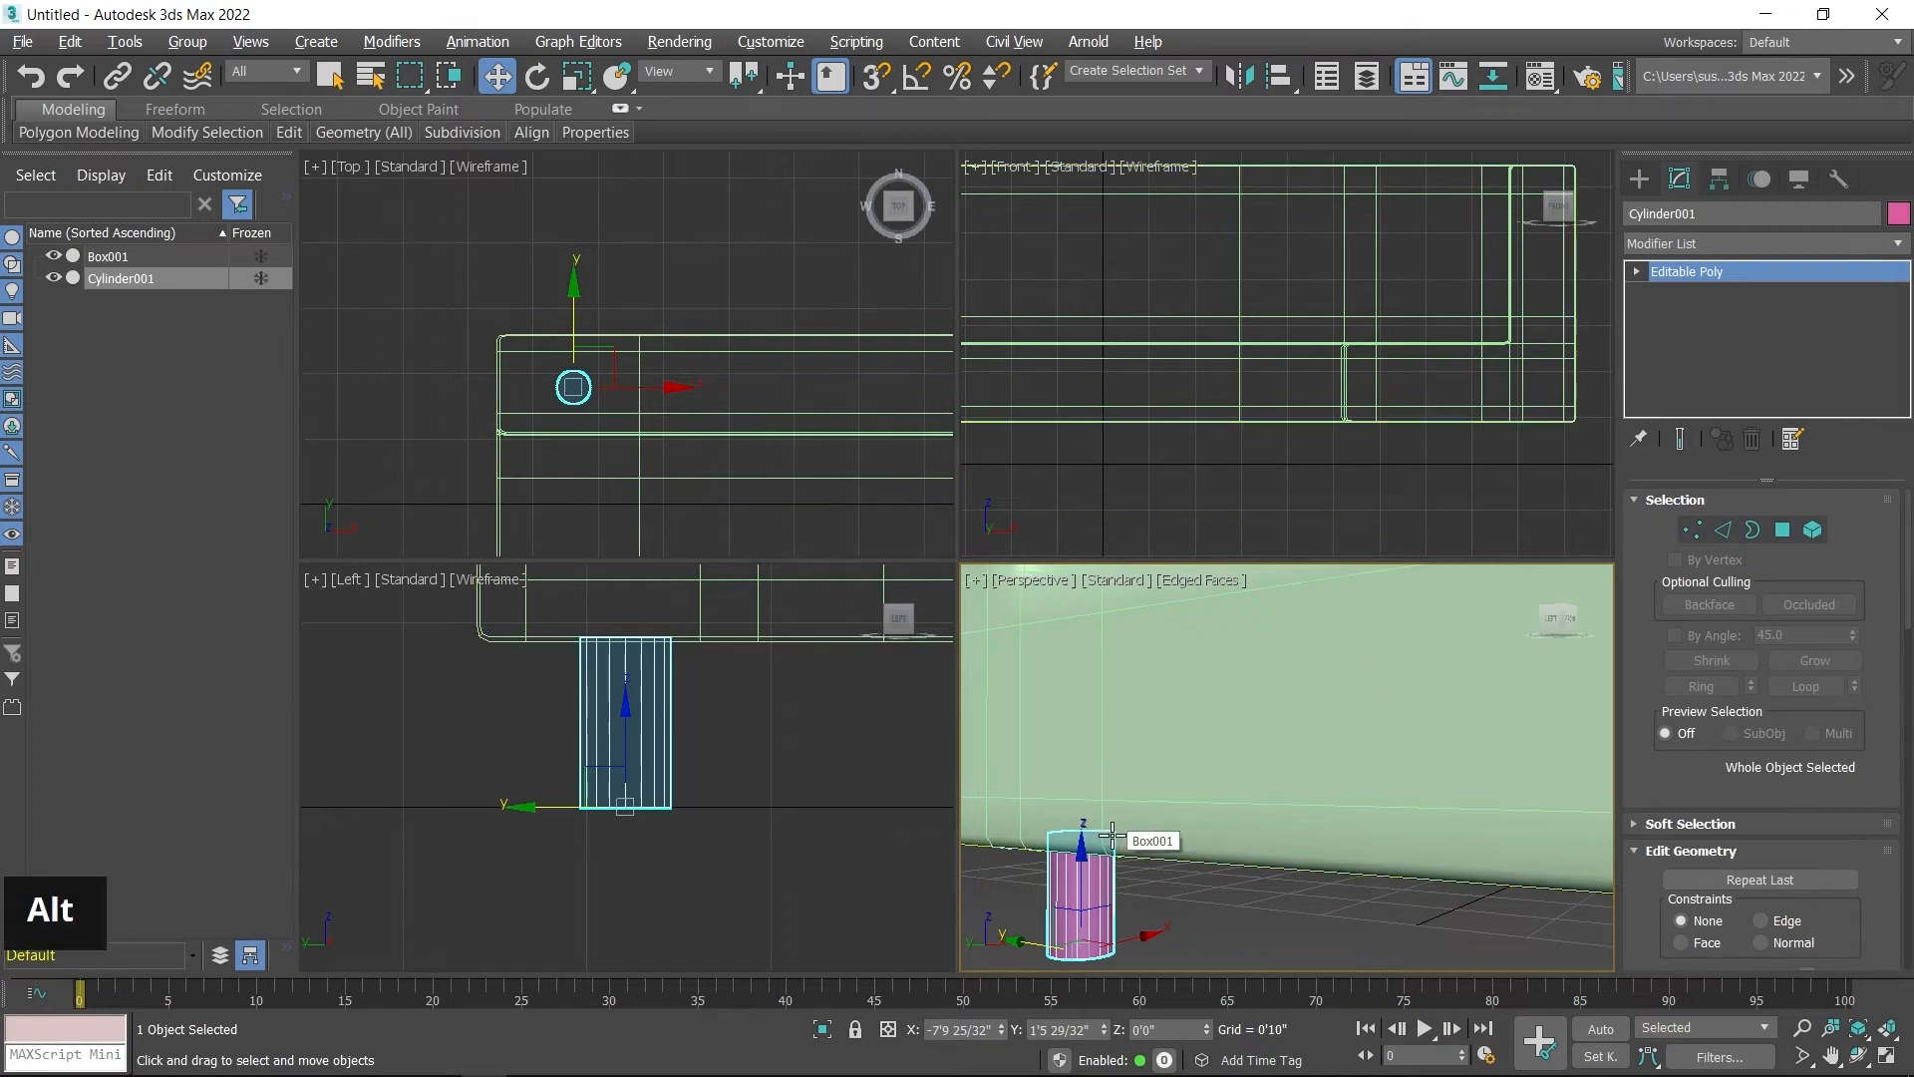
{"action": "key", "text": "alt+q"}
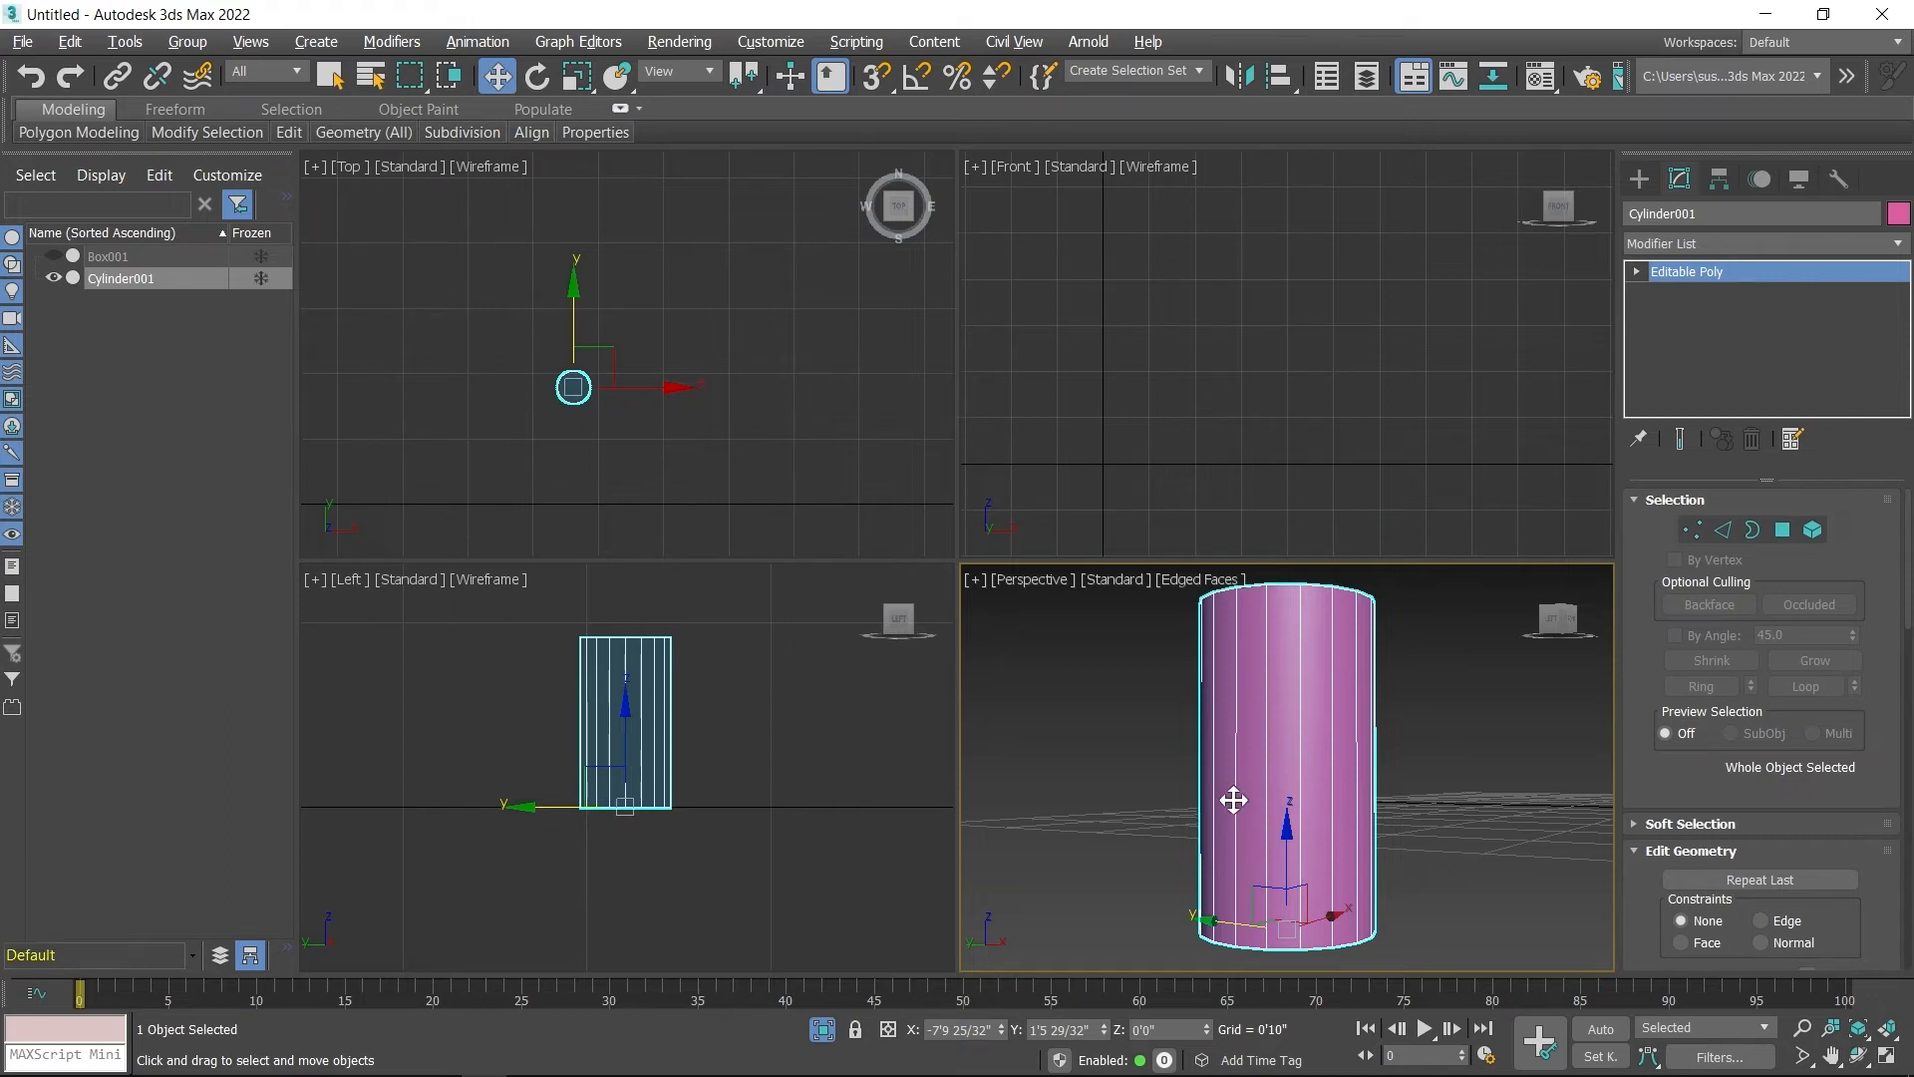
{"action": "left_click", "coordinate": [829, 1033]}
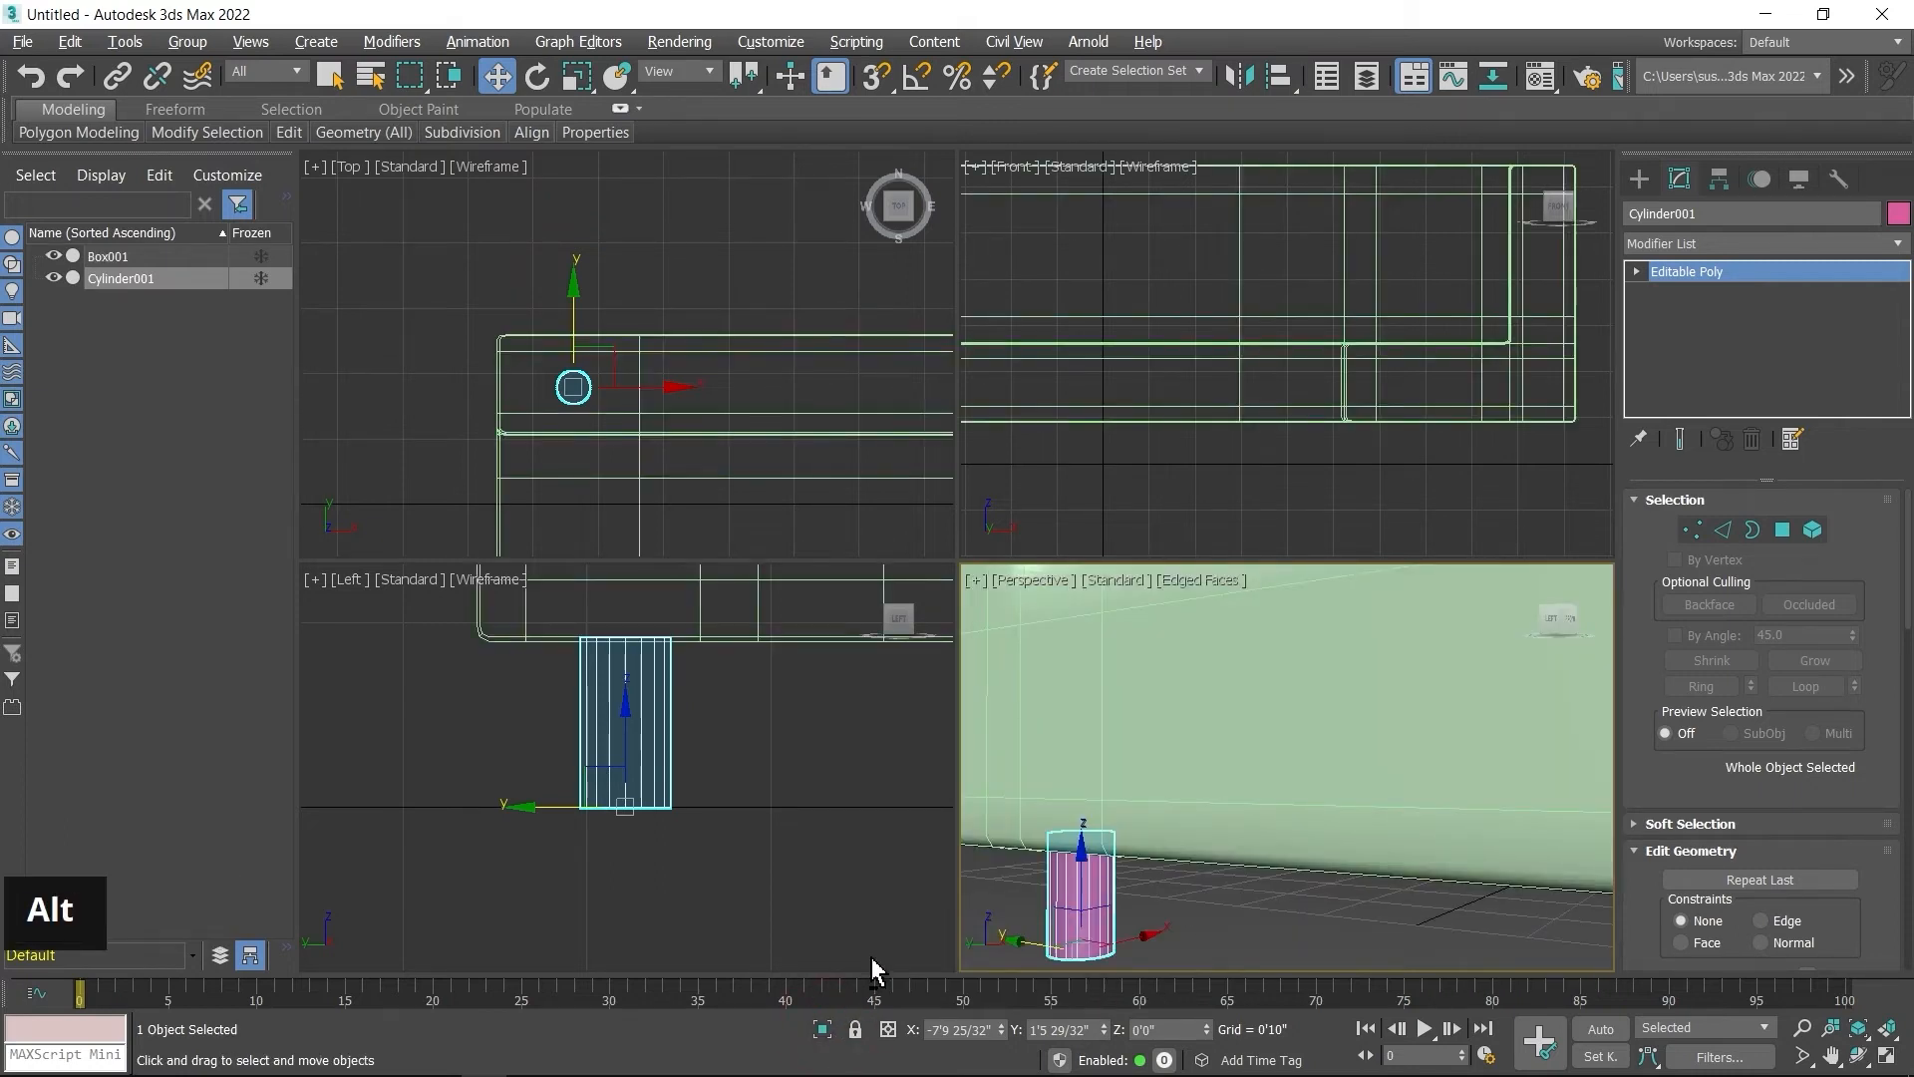
{"action": "key", "text": "alt+q"}
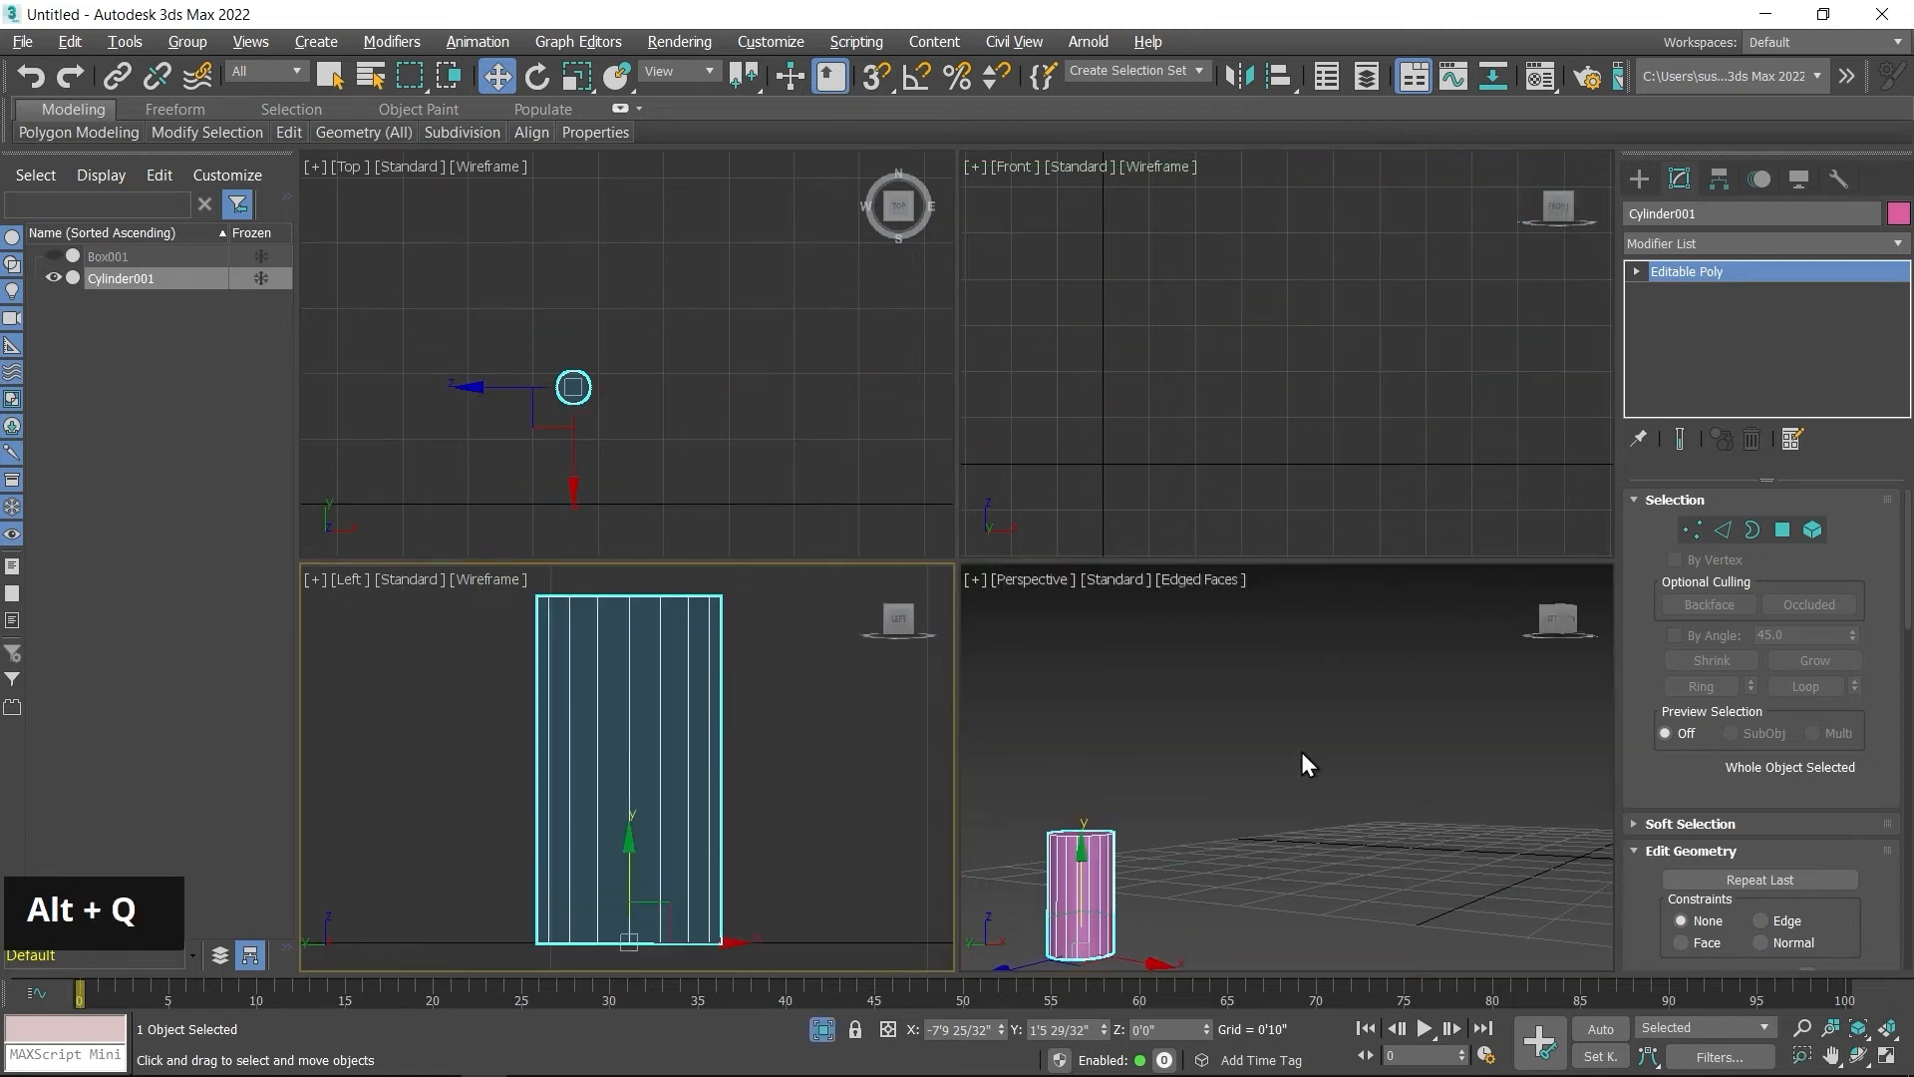
Step: Taper the leg by selecting its bottom cap polygon and scaling it down uniformly to a narrower foot
{"action": "scroll", "coordinate": [1312, 735], "scroll_direction": "down", "scroll_amount": 3}
{"action": "middle_click_drag", "start_coordinate": [1312, 735], "coordinate": [1269, 742], "text": "alt"}
{"action": "scroll", "coordinate": [1156, 806], "scroll_direction": "up", "scroll_amount": 5}
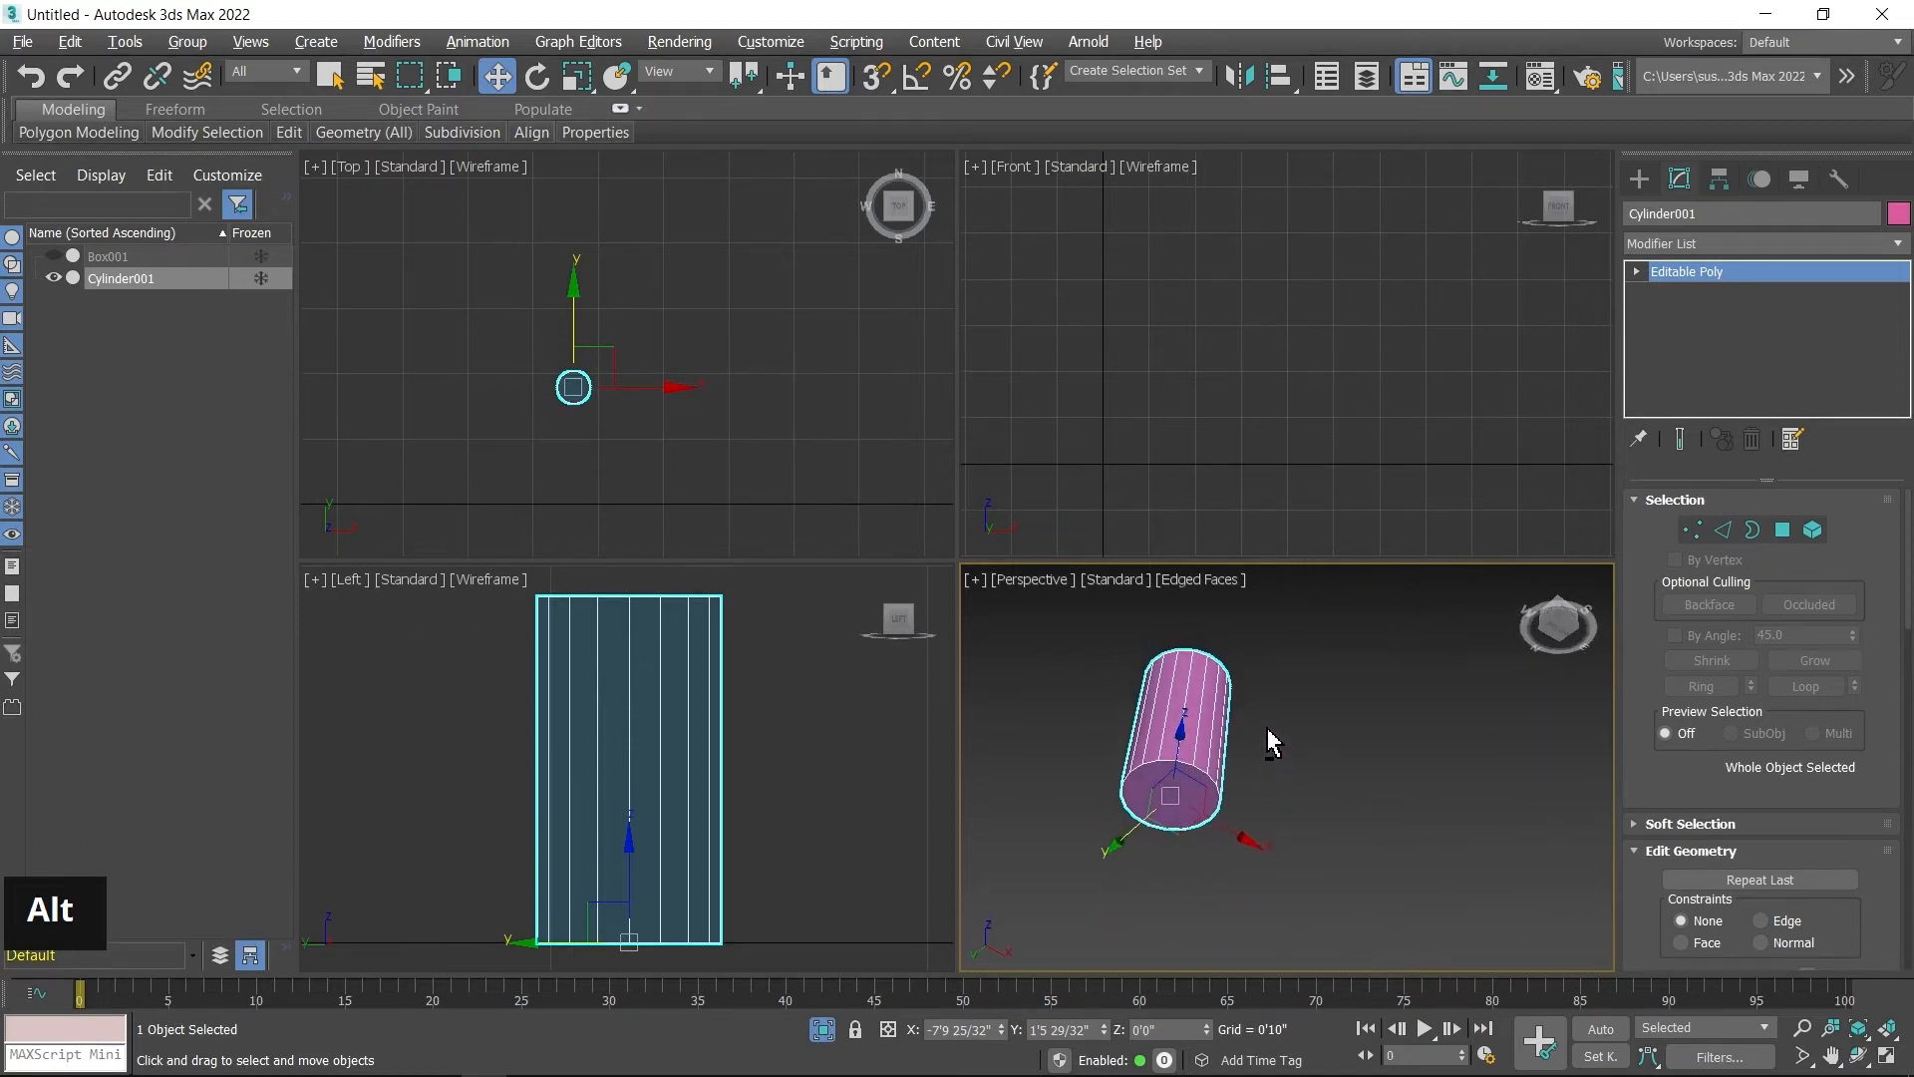
{"action": "mouse_move", "coordinate": [1582, 589]}
{"action": "left_click", "coordinate": [1781, 530]}
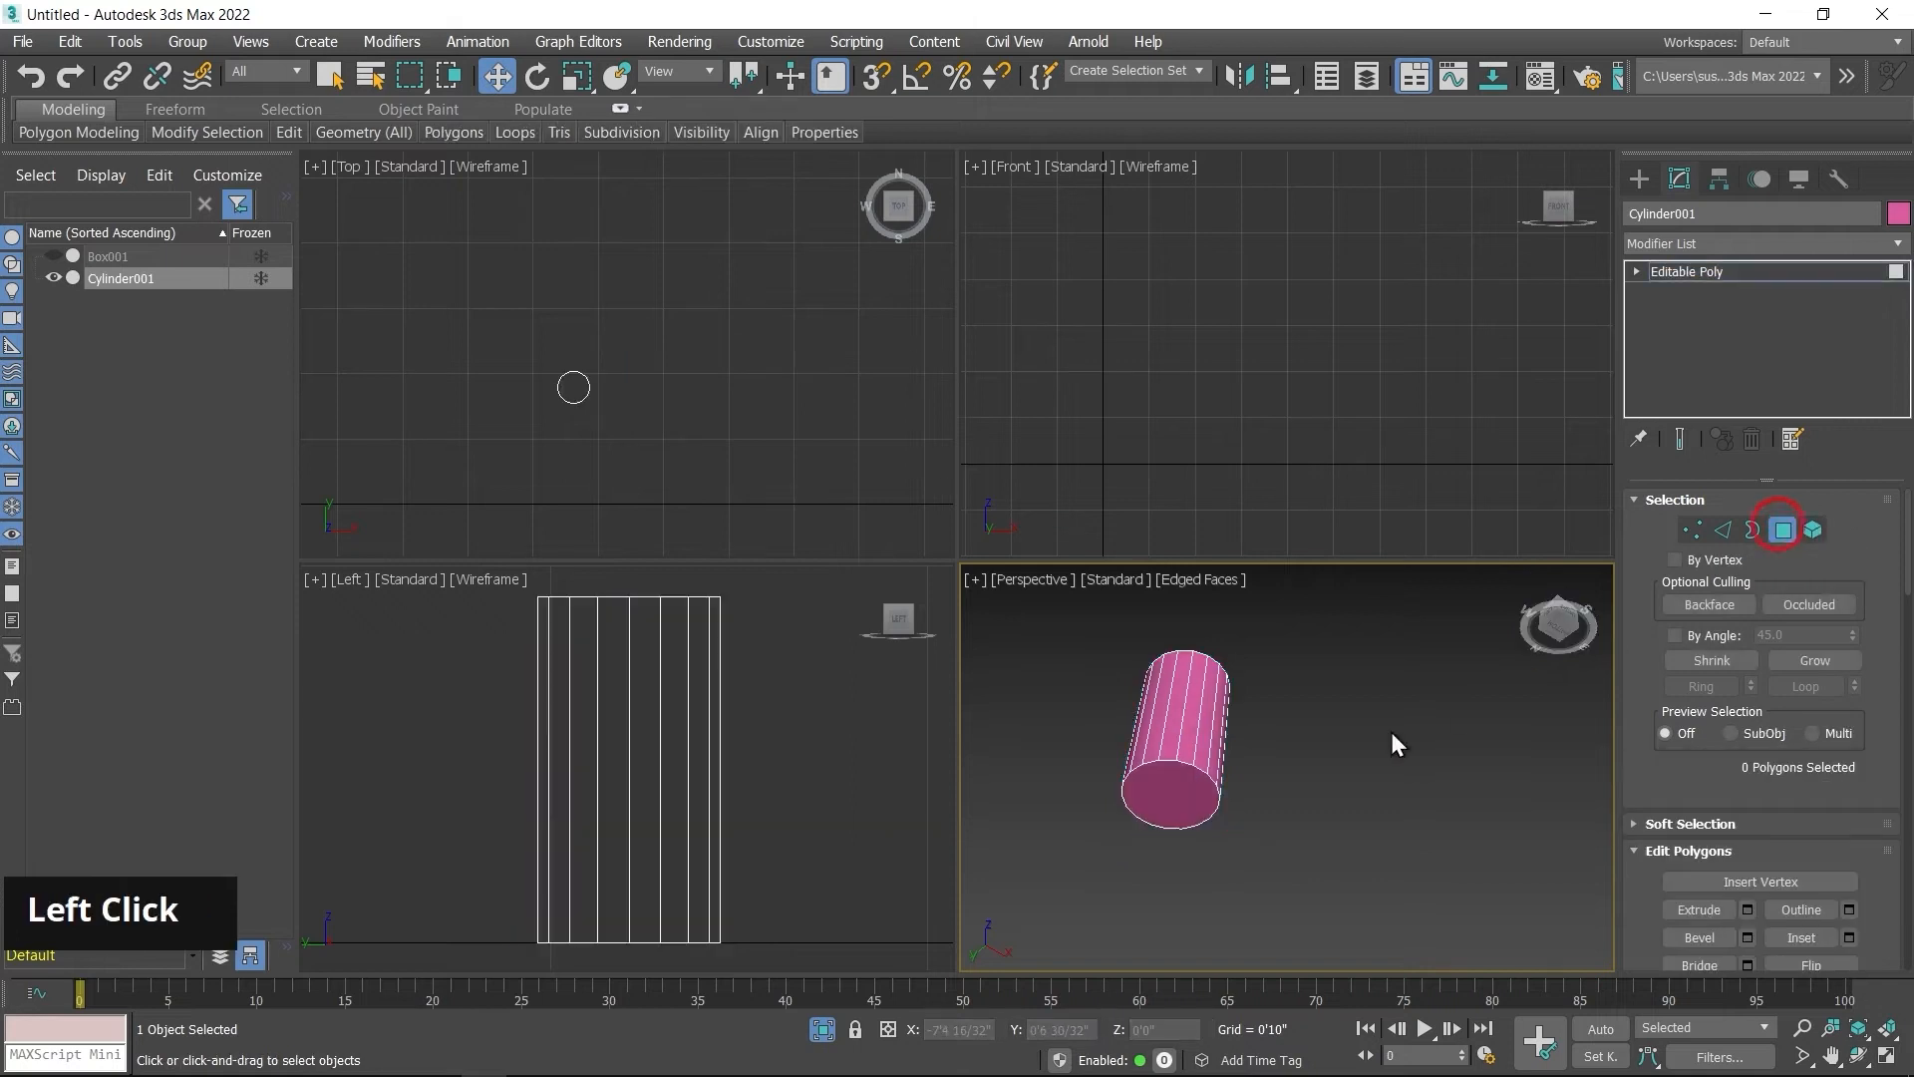
{"action": "left_click", "coordinate": [1168, 815]}
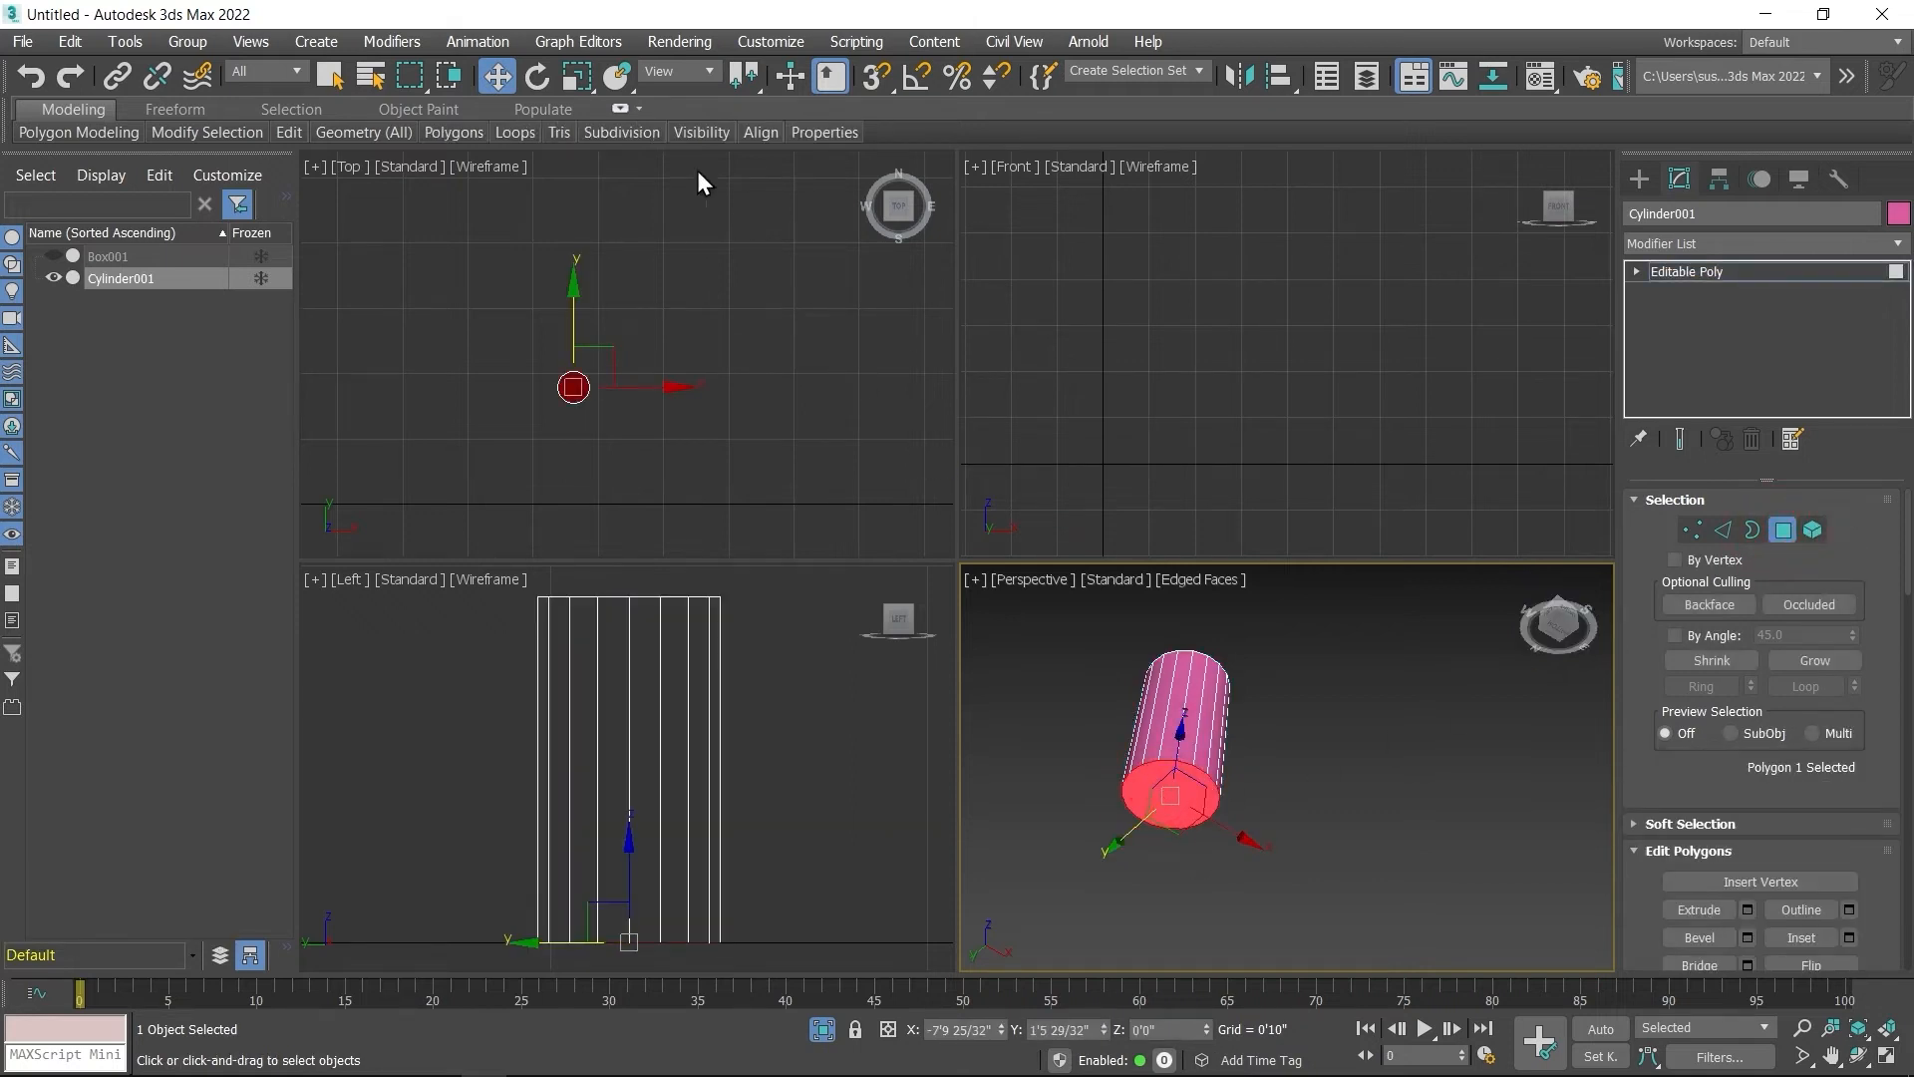
{"action": "left_click", "coordinate": [576, 74]}
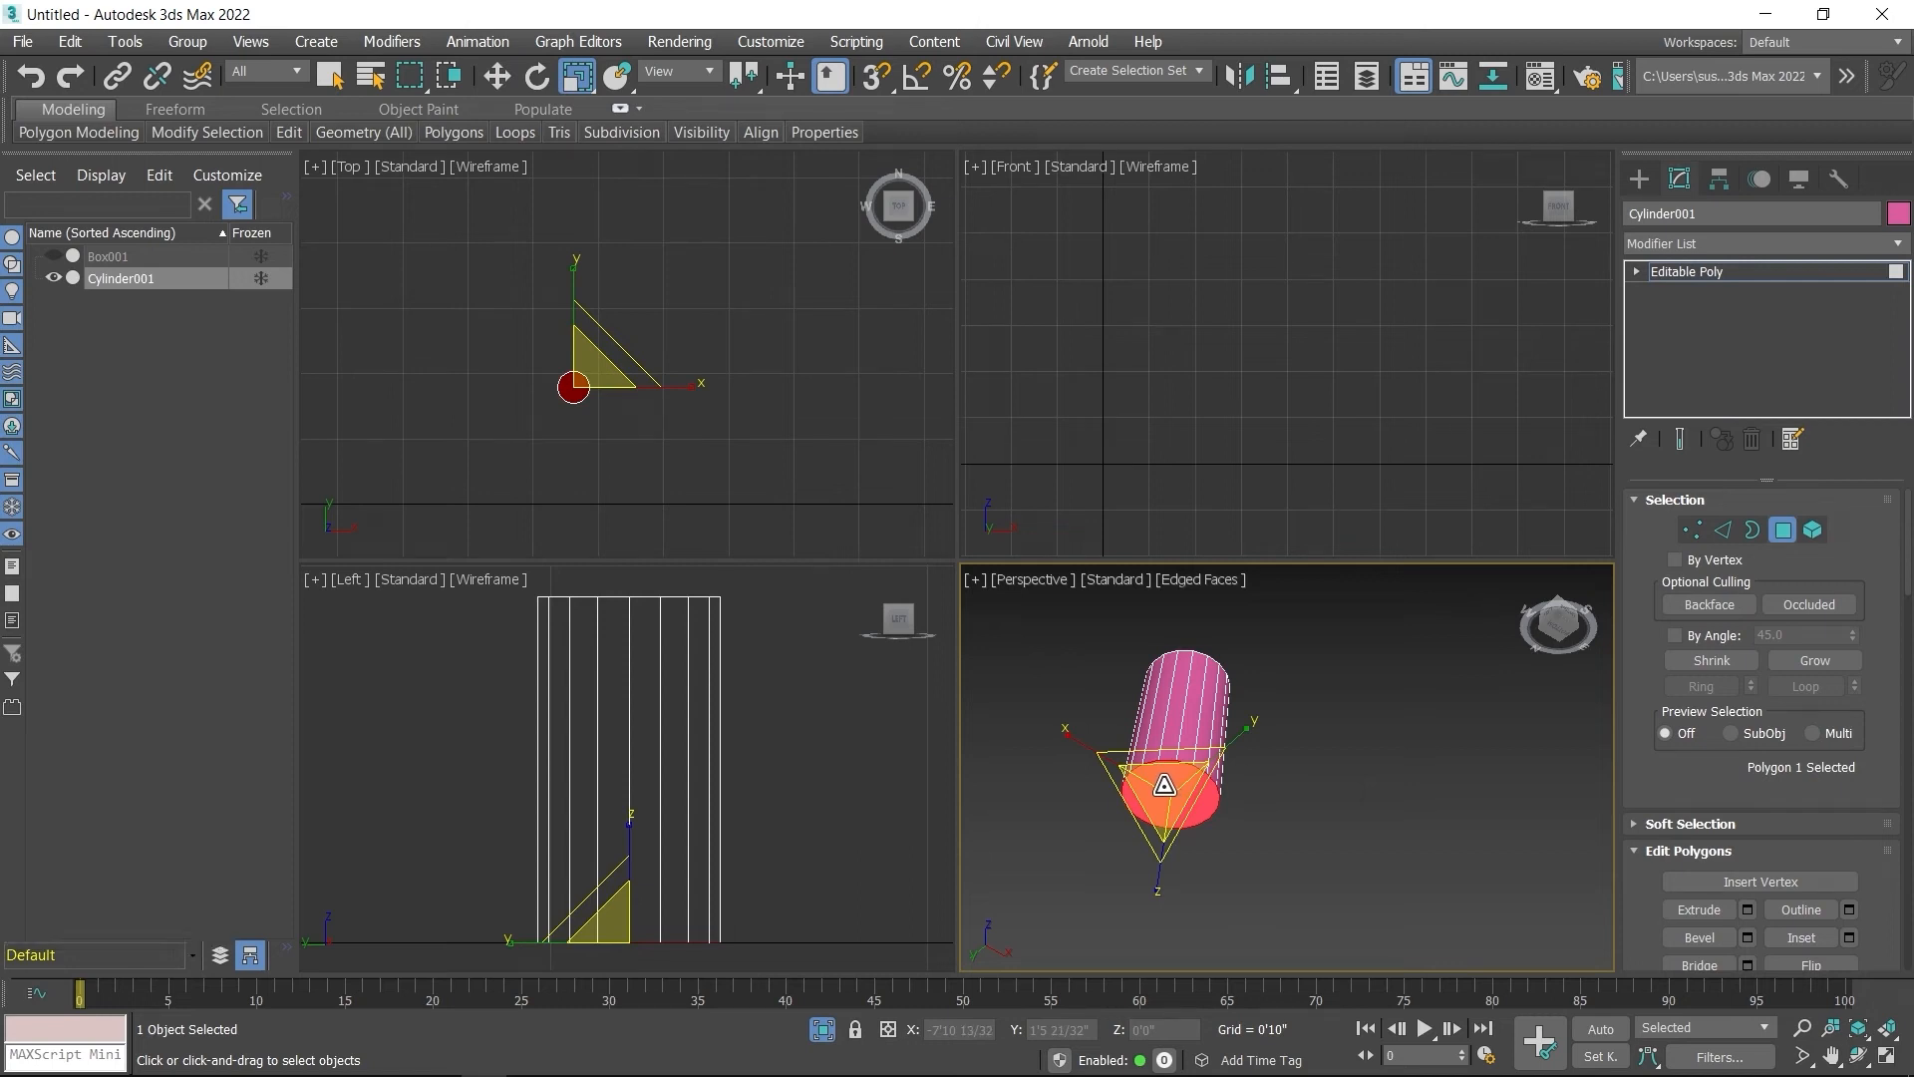
{"action": "left_click_drag", "start_coordinate": [1164, 785], "coordinate": [1148, 850]}
{"action": "left_click", "coordinate": [606, 873]}
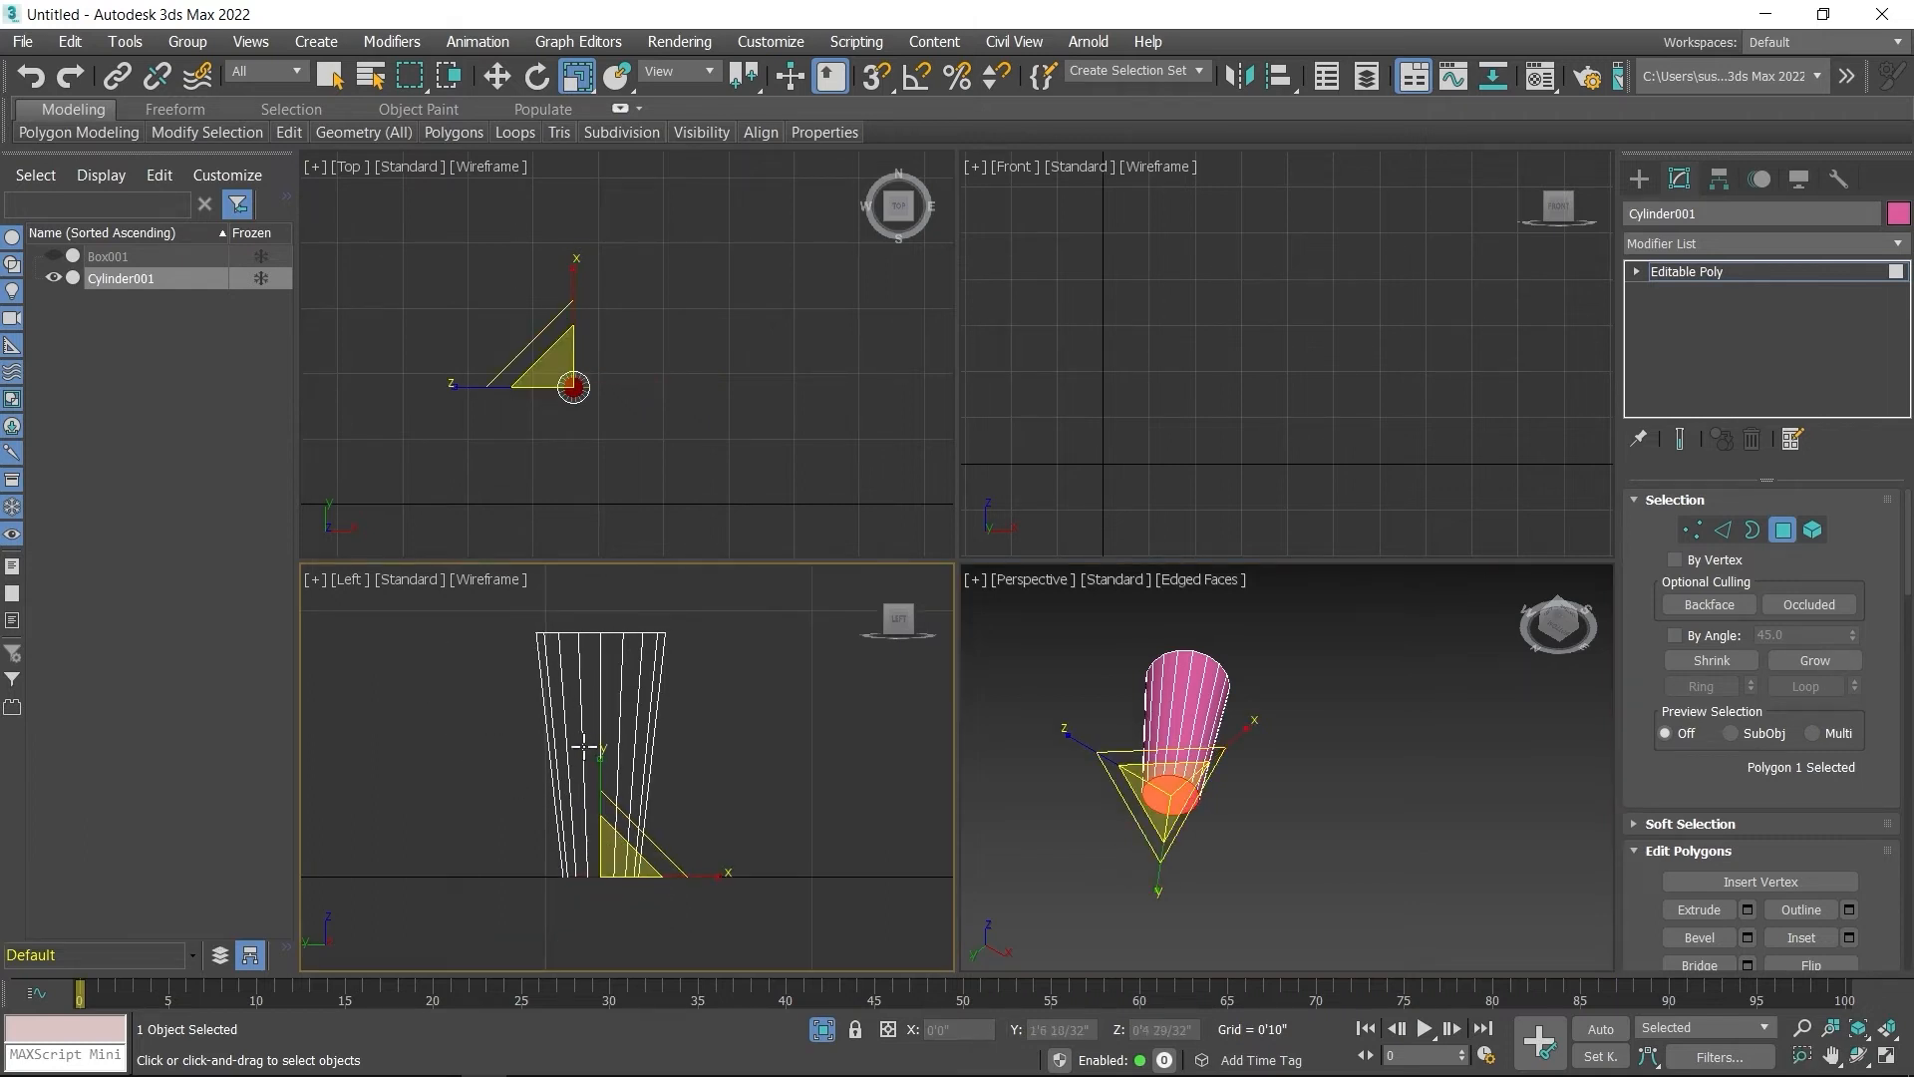
{"action": "left_click", "coordinate": [620, 873]}
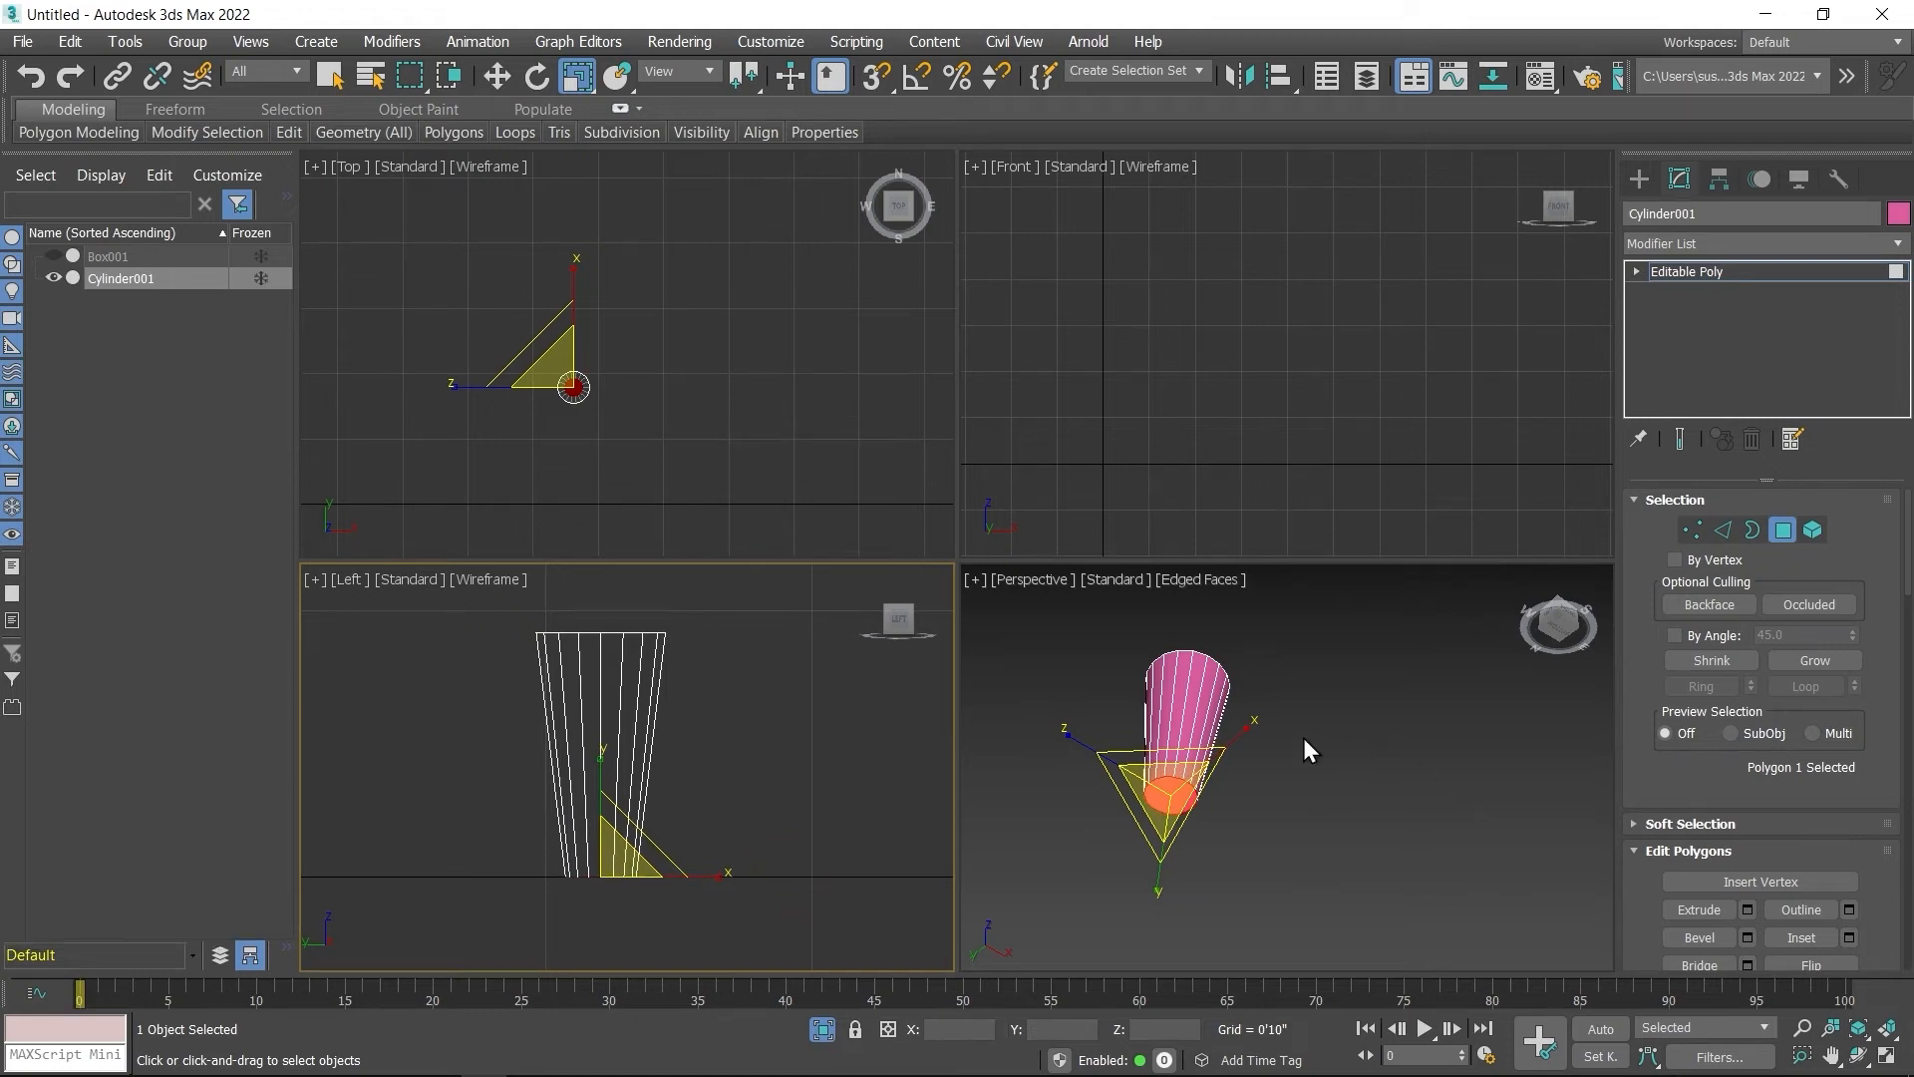
Step: Select all vertical side edges of the leg and set up a Connect with 2 segments
{"action": "middle_click_drag", "start_coordinate": [658, 730], "coordinate": [703, 708]}
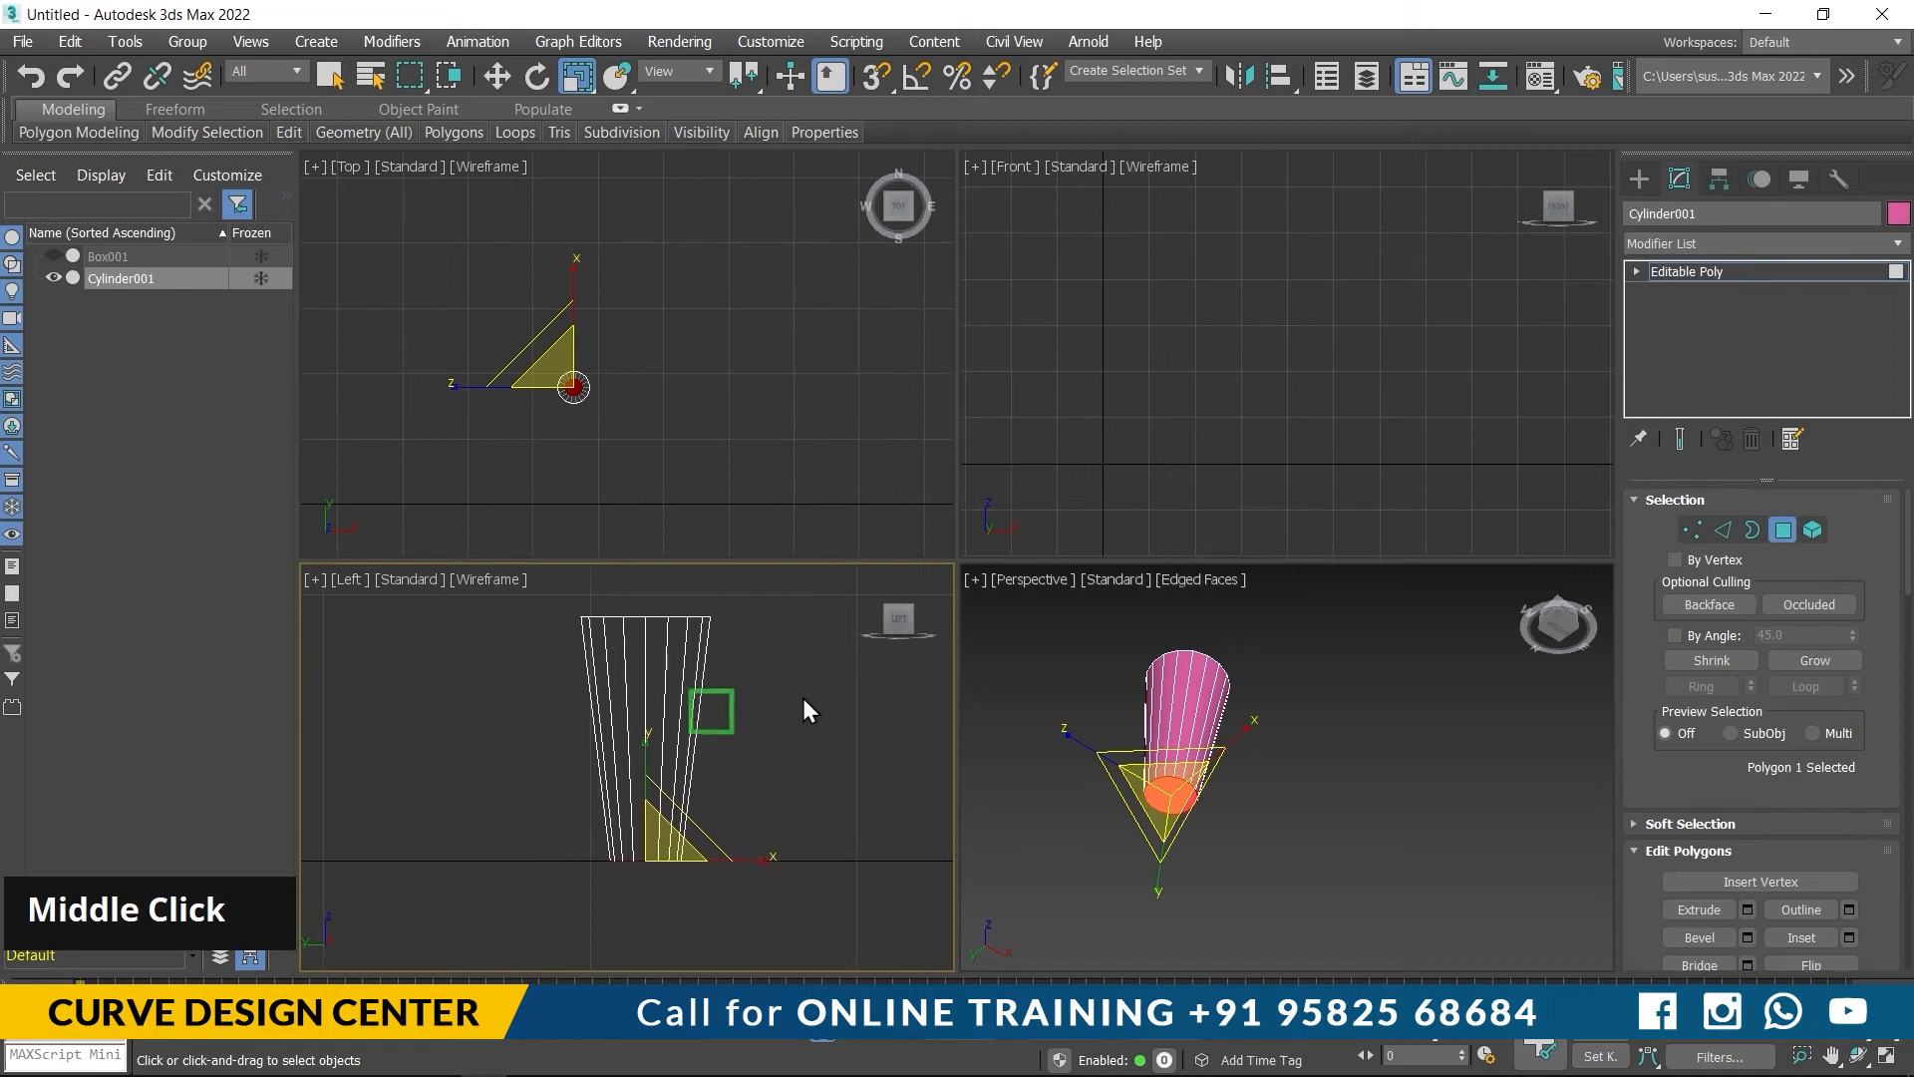
{"action": "left_click", "coordinate": [1727, 528]}
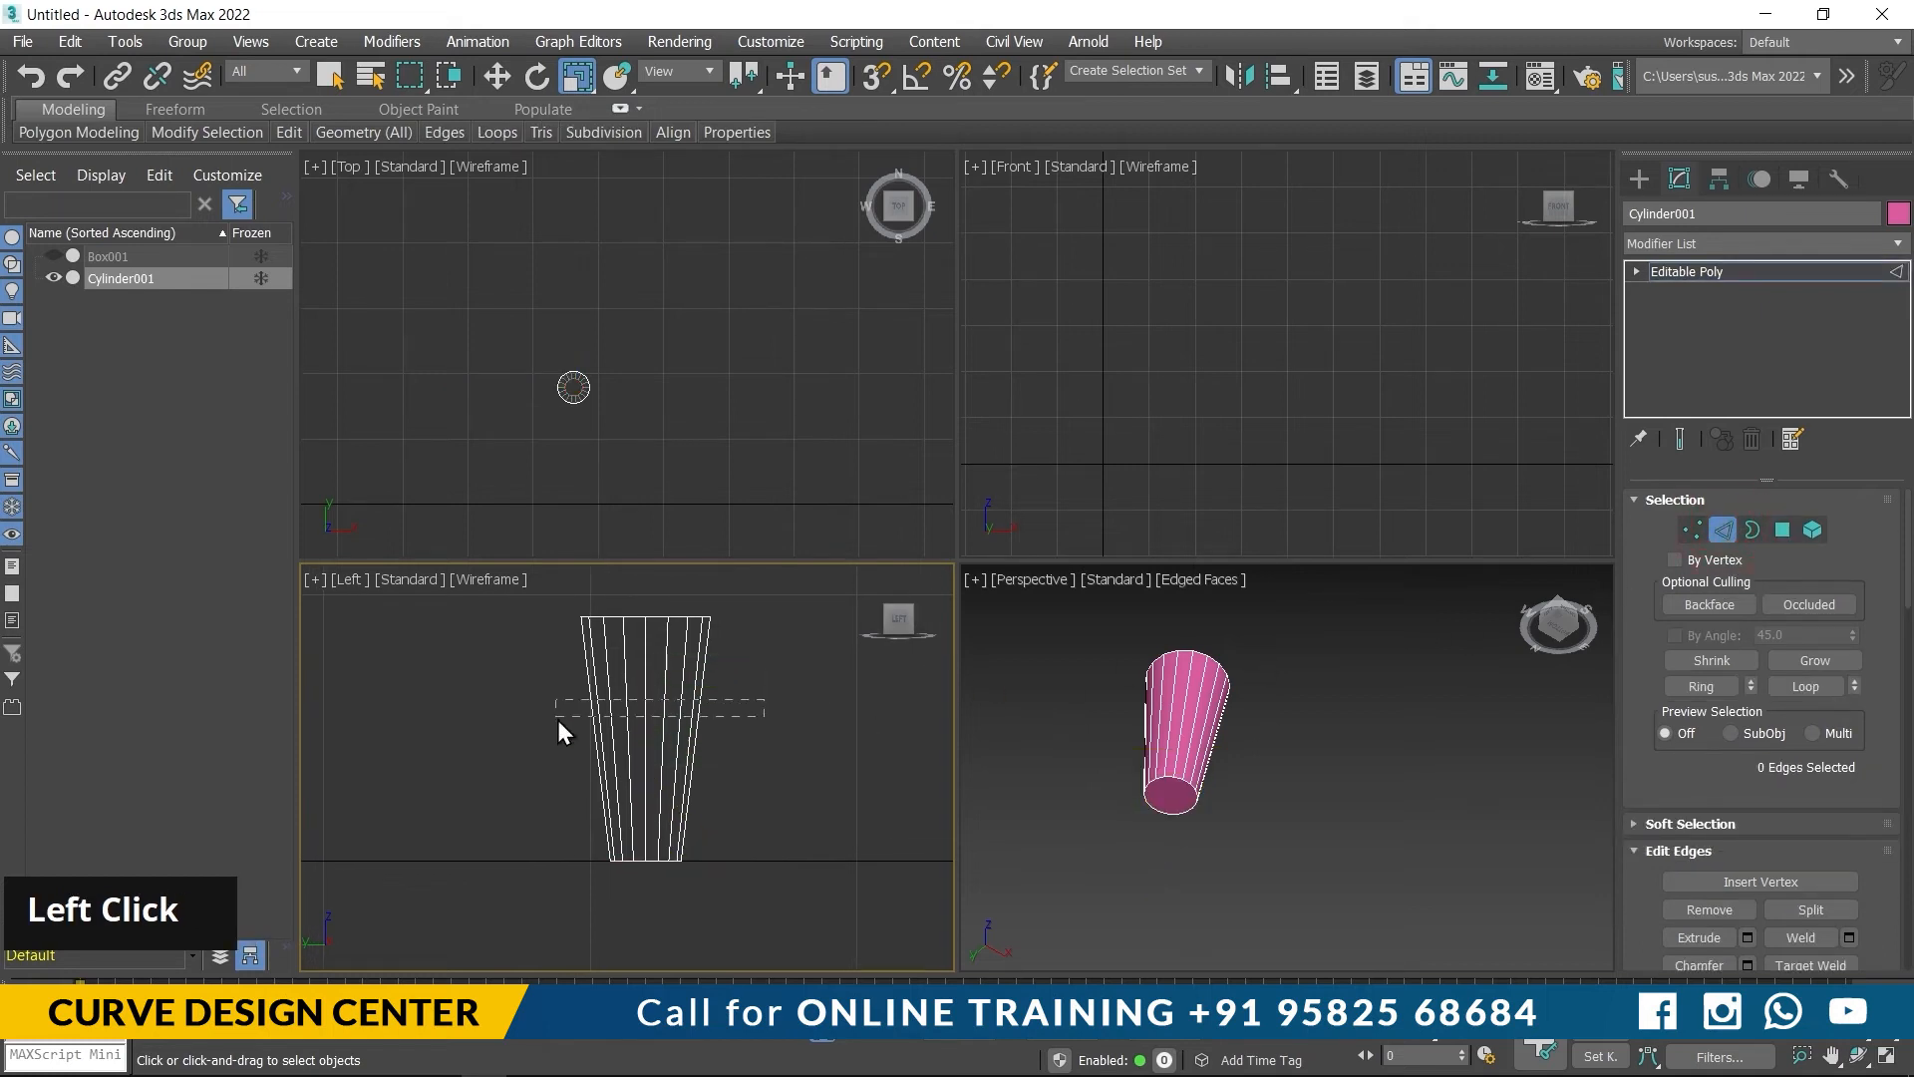
{"action": "left_click_drag", "start_coordinate": [558, 721], "coordinate": [528, 722]}
{"action": "right_click", "coordinate": [704, 698]}
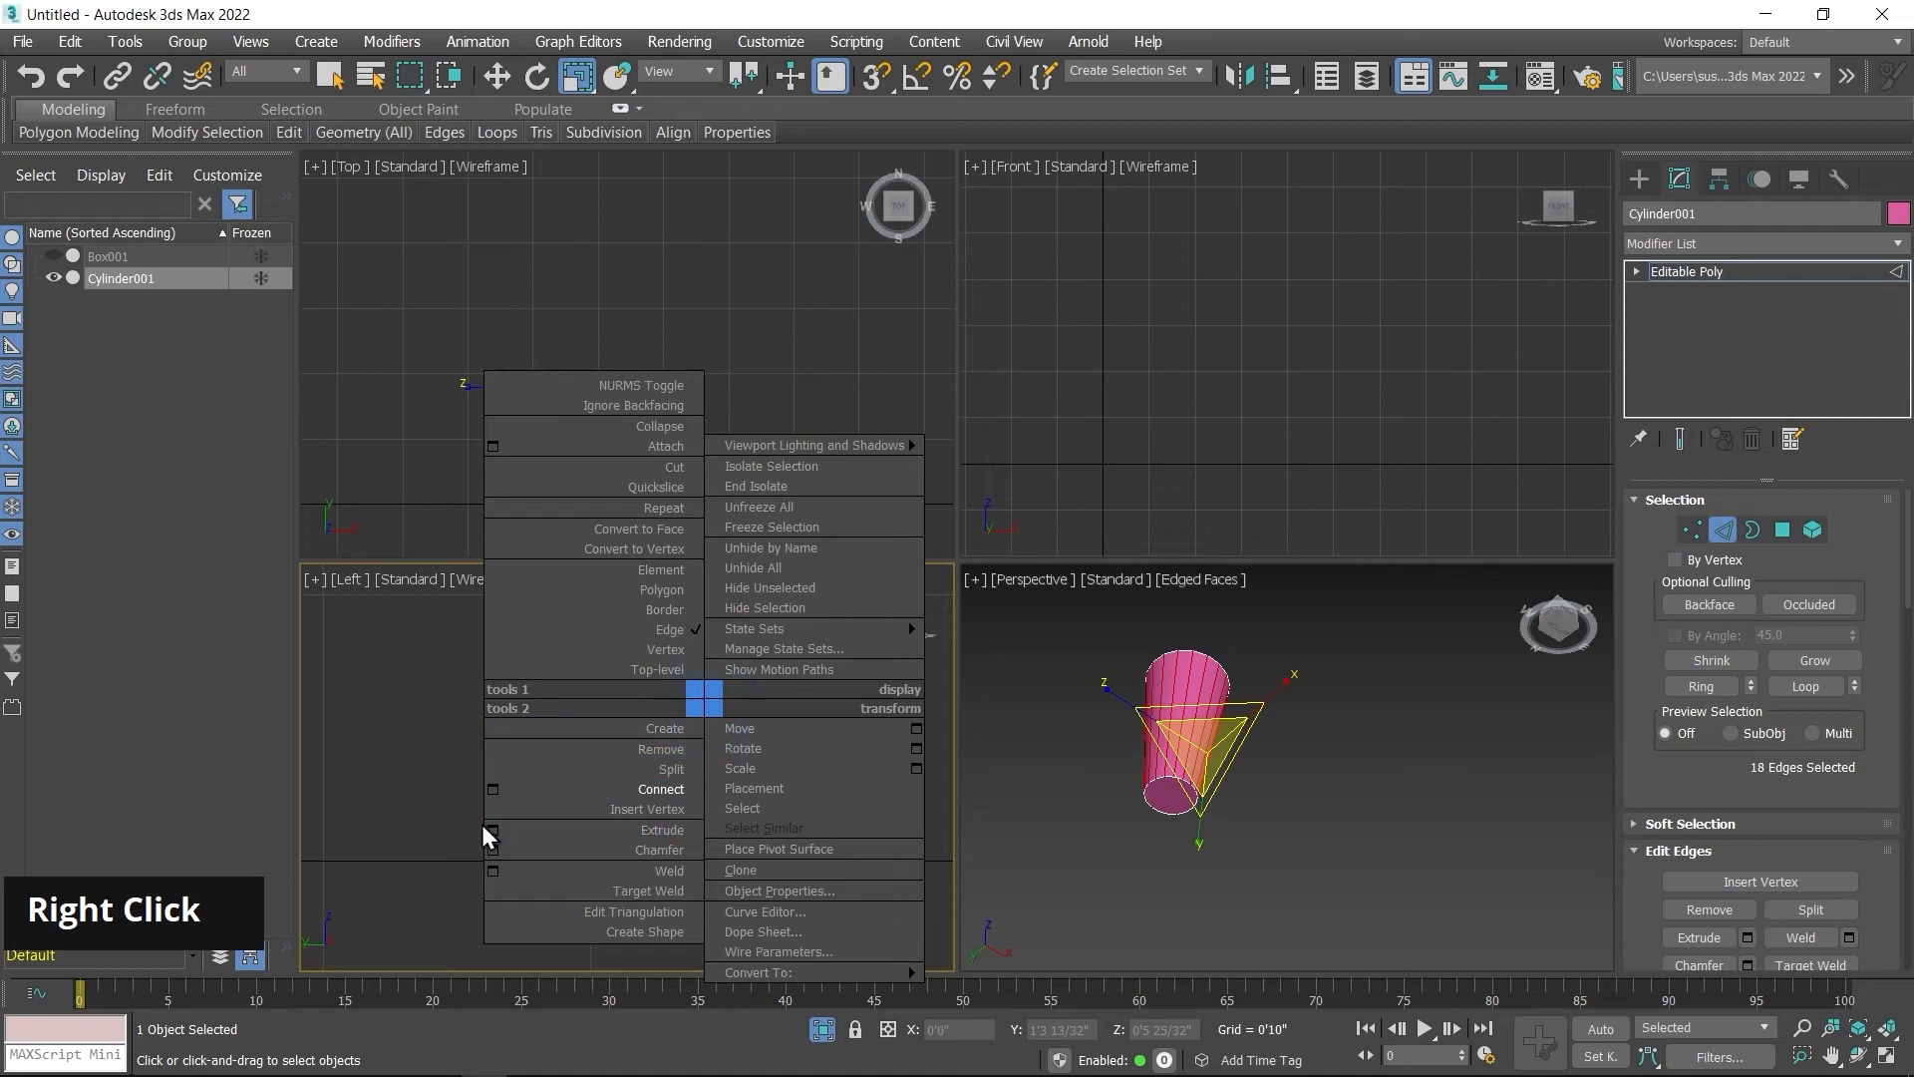
{"action": "left_click", "coordinate": [493, 792]}
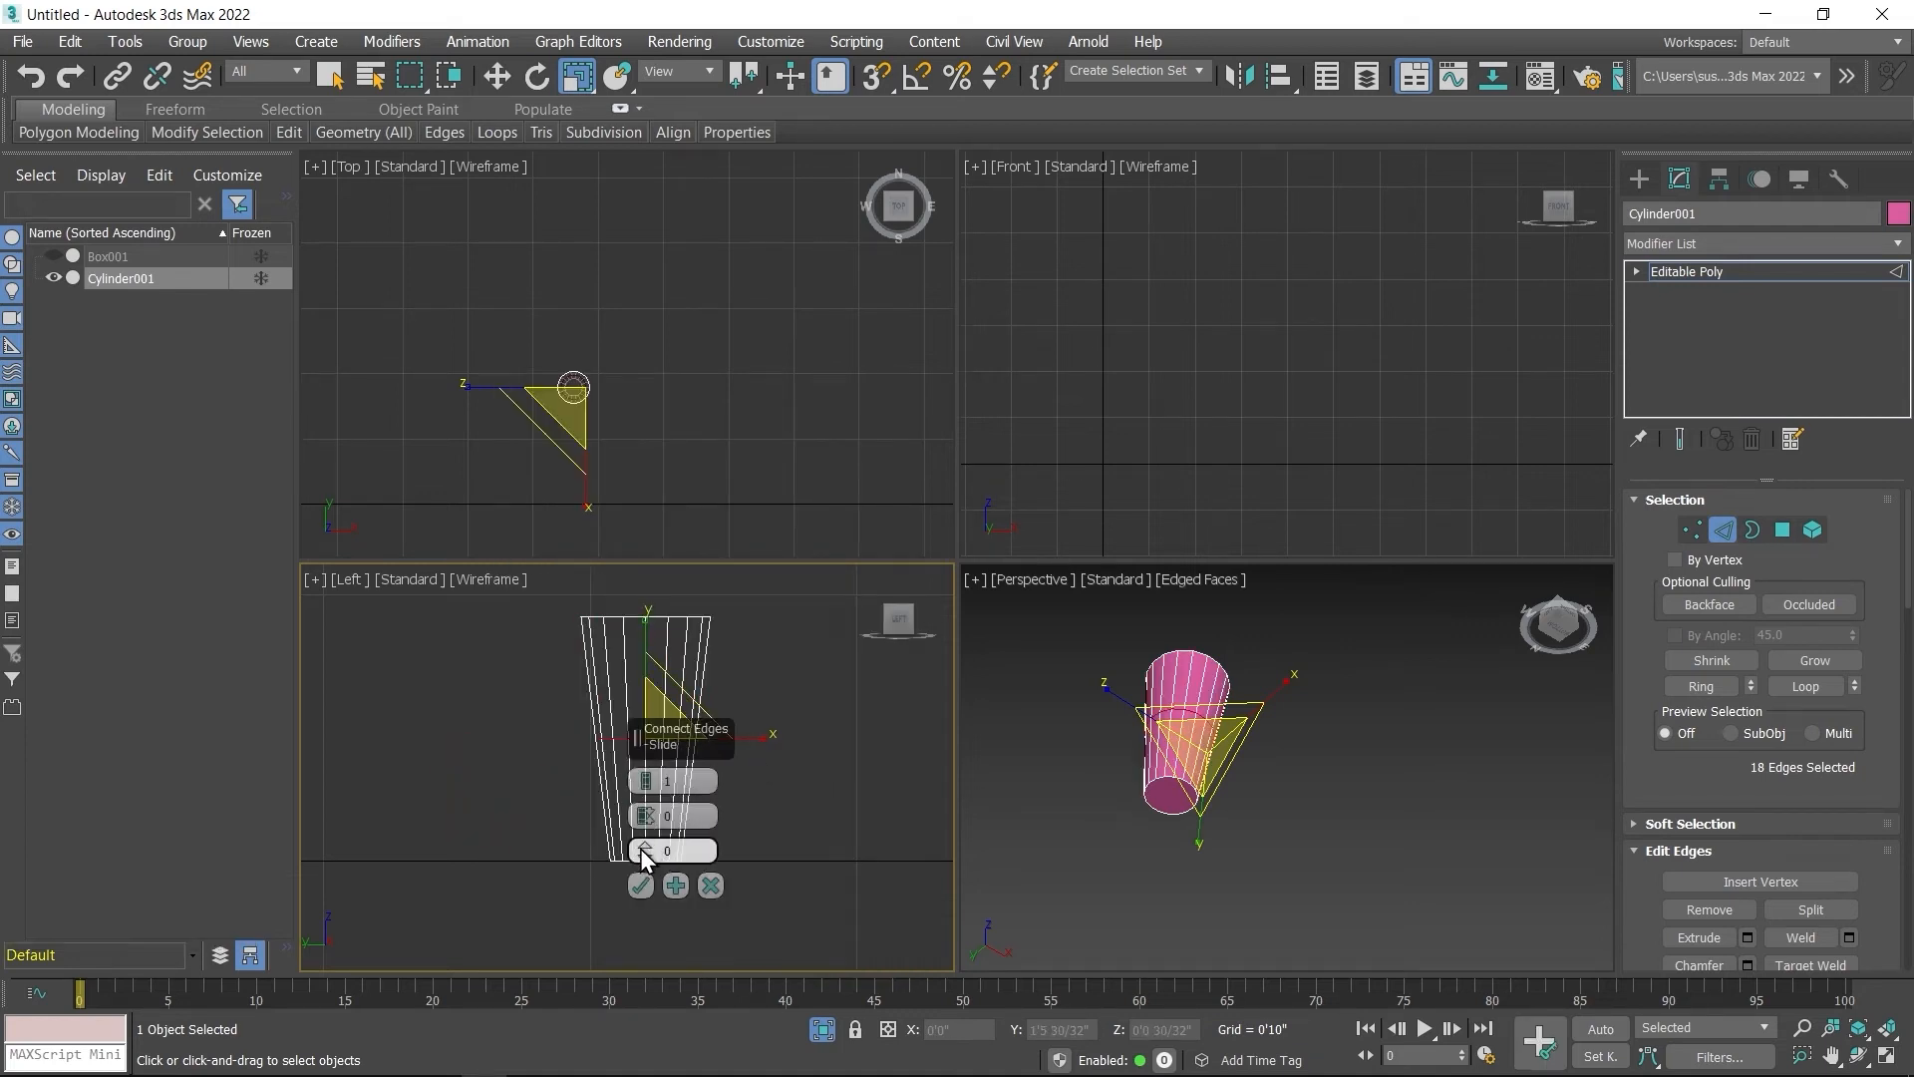
{"action": "left_click_drag", "start_coordinate": [640, 848], "coordinate": [666, 805]}
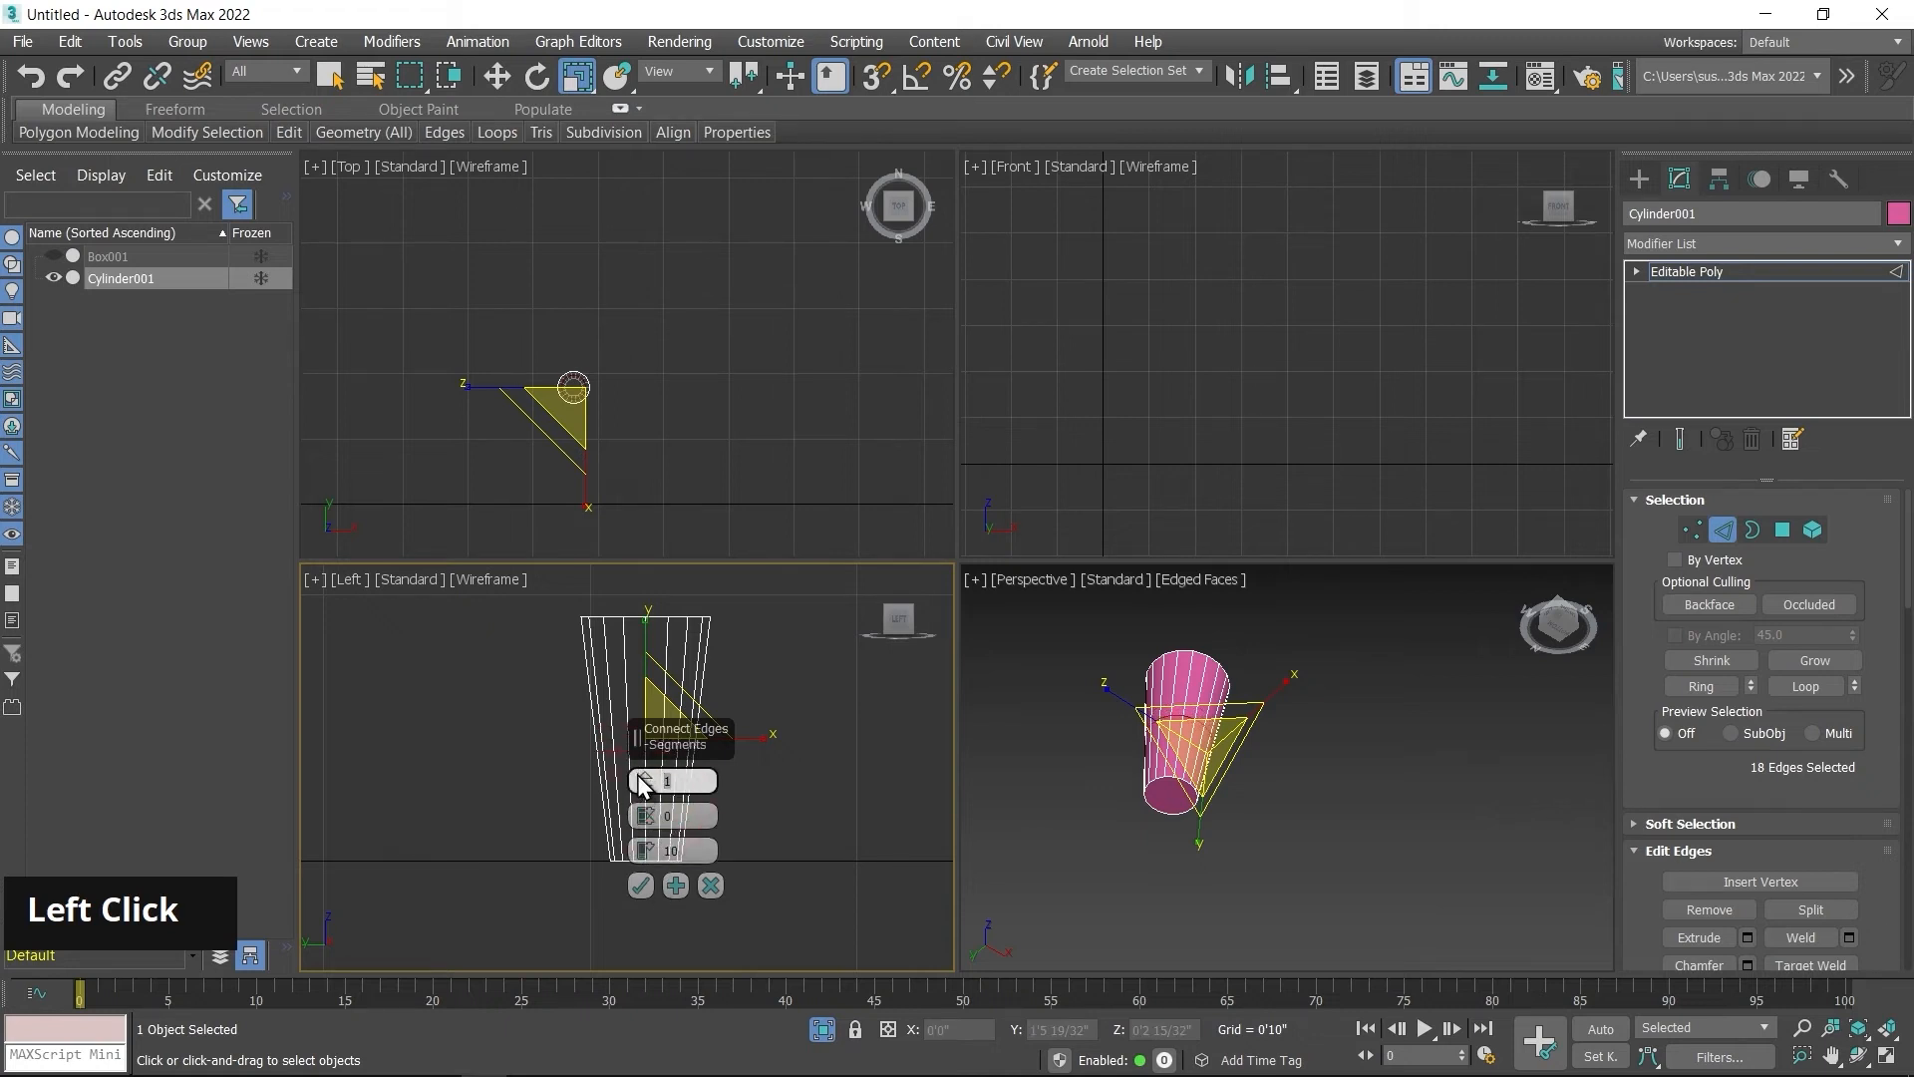
{"action": "type", "text": "2"}
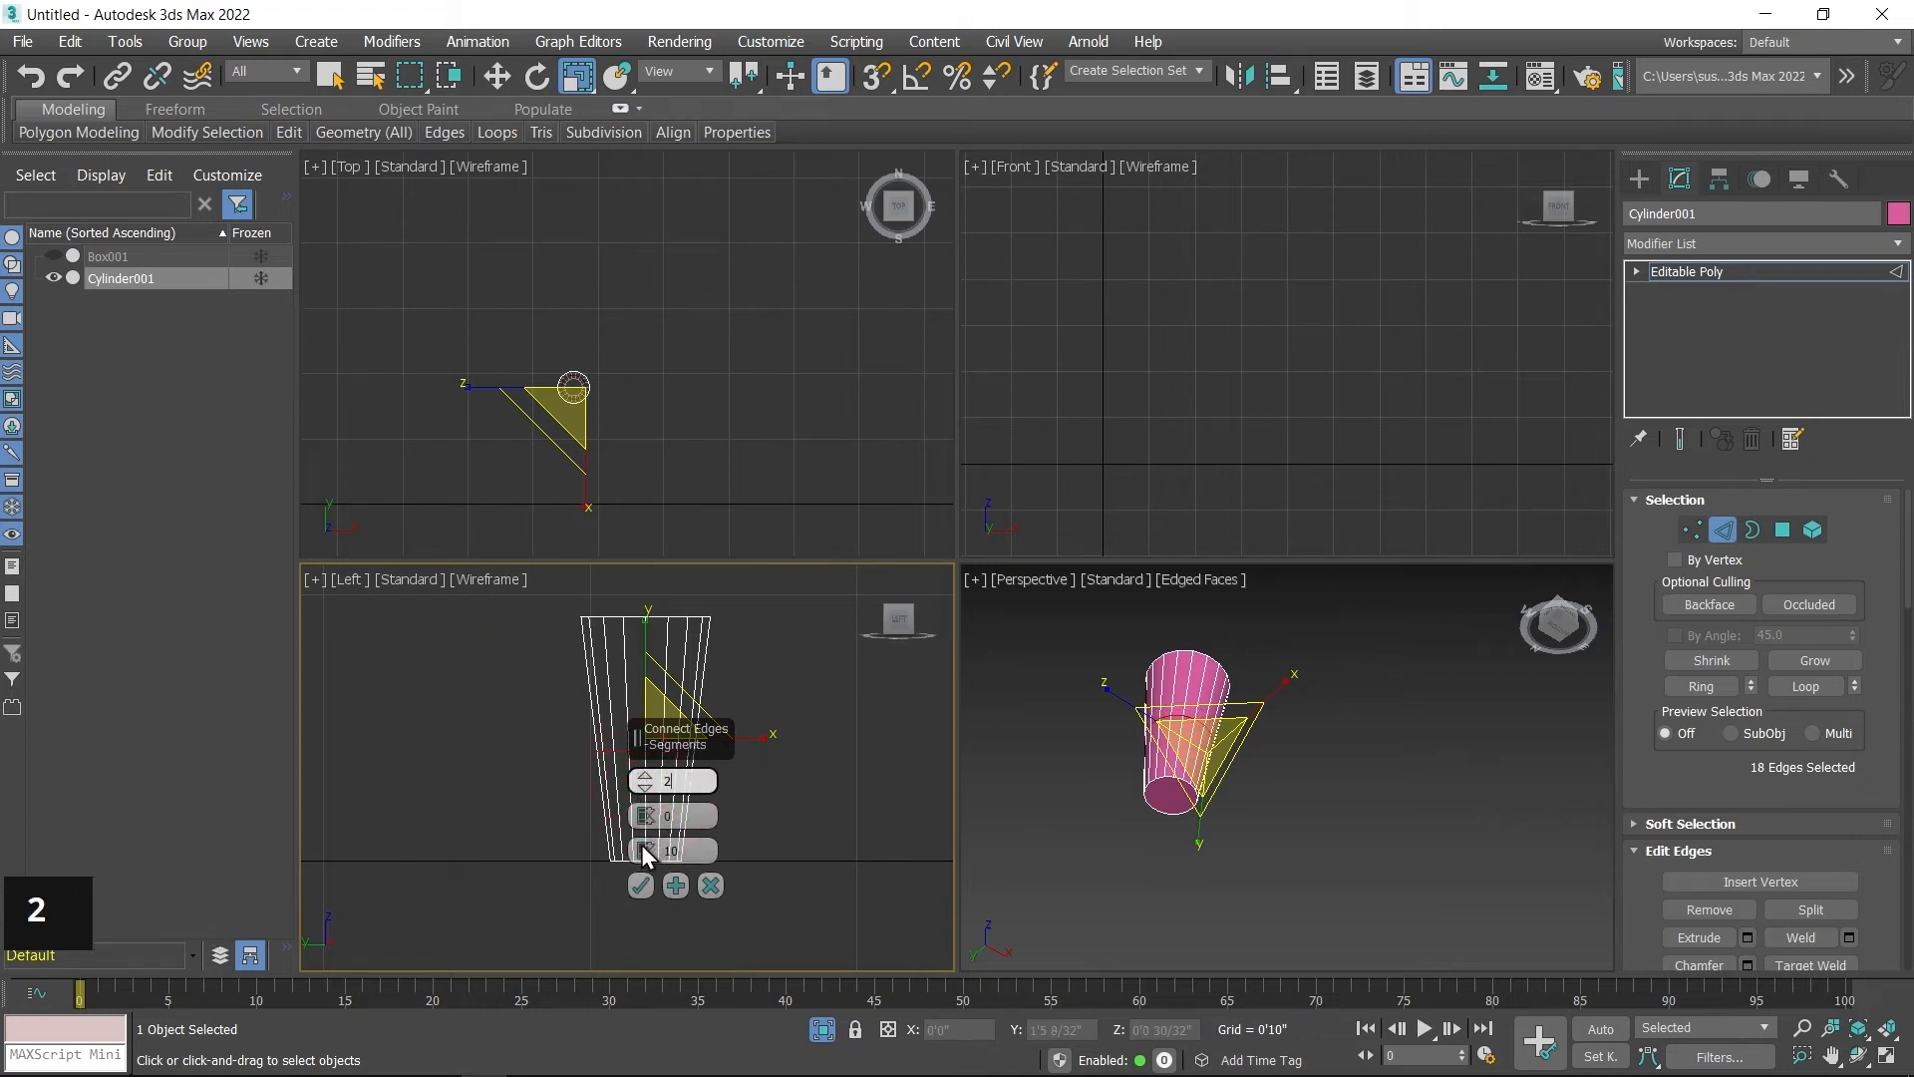
Step: Try a slide of 23 and a pinch of 31 for the leg's two connecting loops
{"action": "left_click_drag", "start_coordinate": [642, 845], "coordinate": [684, 802]}
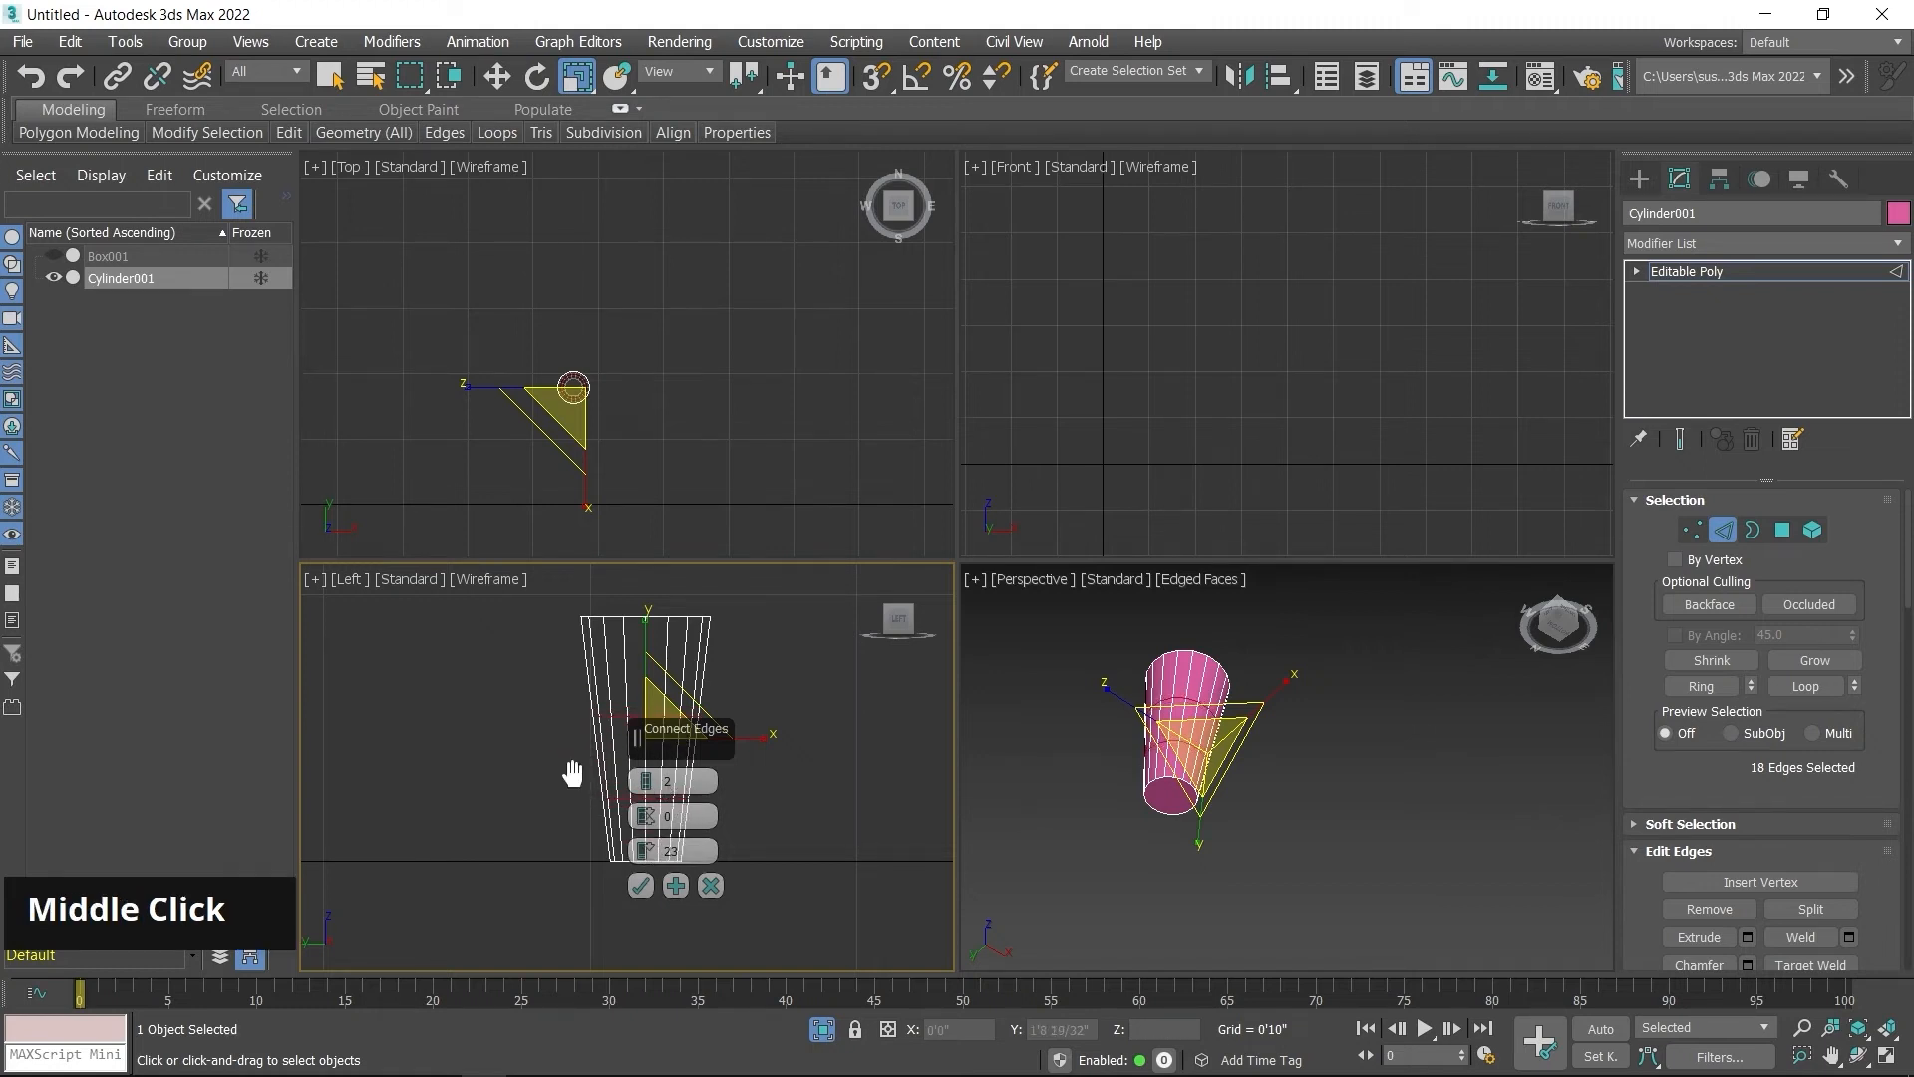
{"action": "middle_click_drag", "start_coordinate": [568, 769], "coordinate": [538, 793]}
{"action": "middle_click_drag", "start_coordinate": [877, 698], "coordinate": [705, 705]}
{"action": "scroll", "coordinate": [820, 709], "scroll_direction": "up", "scroll_amount": 3}
{"action": "scroll", "coordinate": [709, 706], "scroll_direction": "down", "scroll_amount": 2}
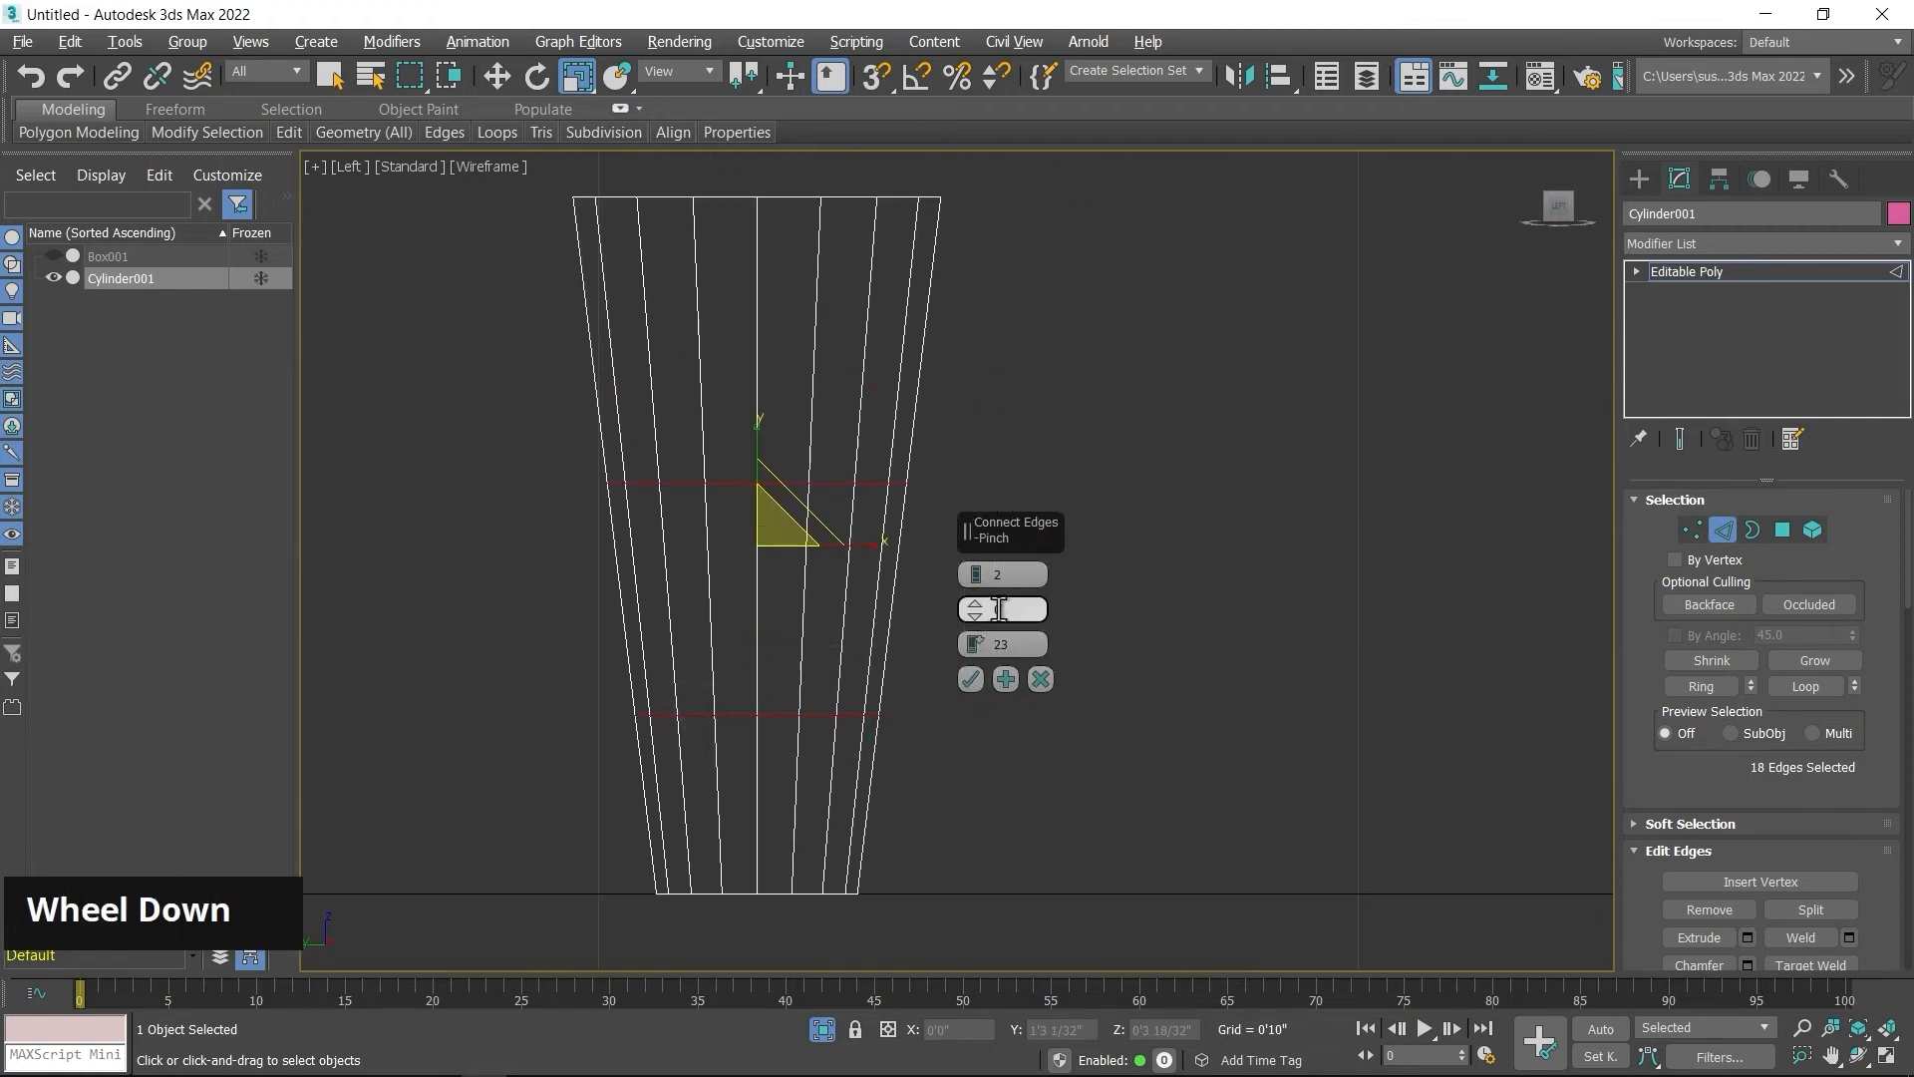
{"action": "left_click_drag", "start_coordinate": [975, 609], "coordinate": [1024, 528]}
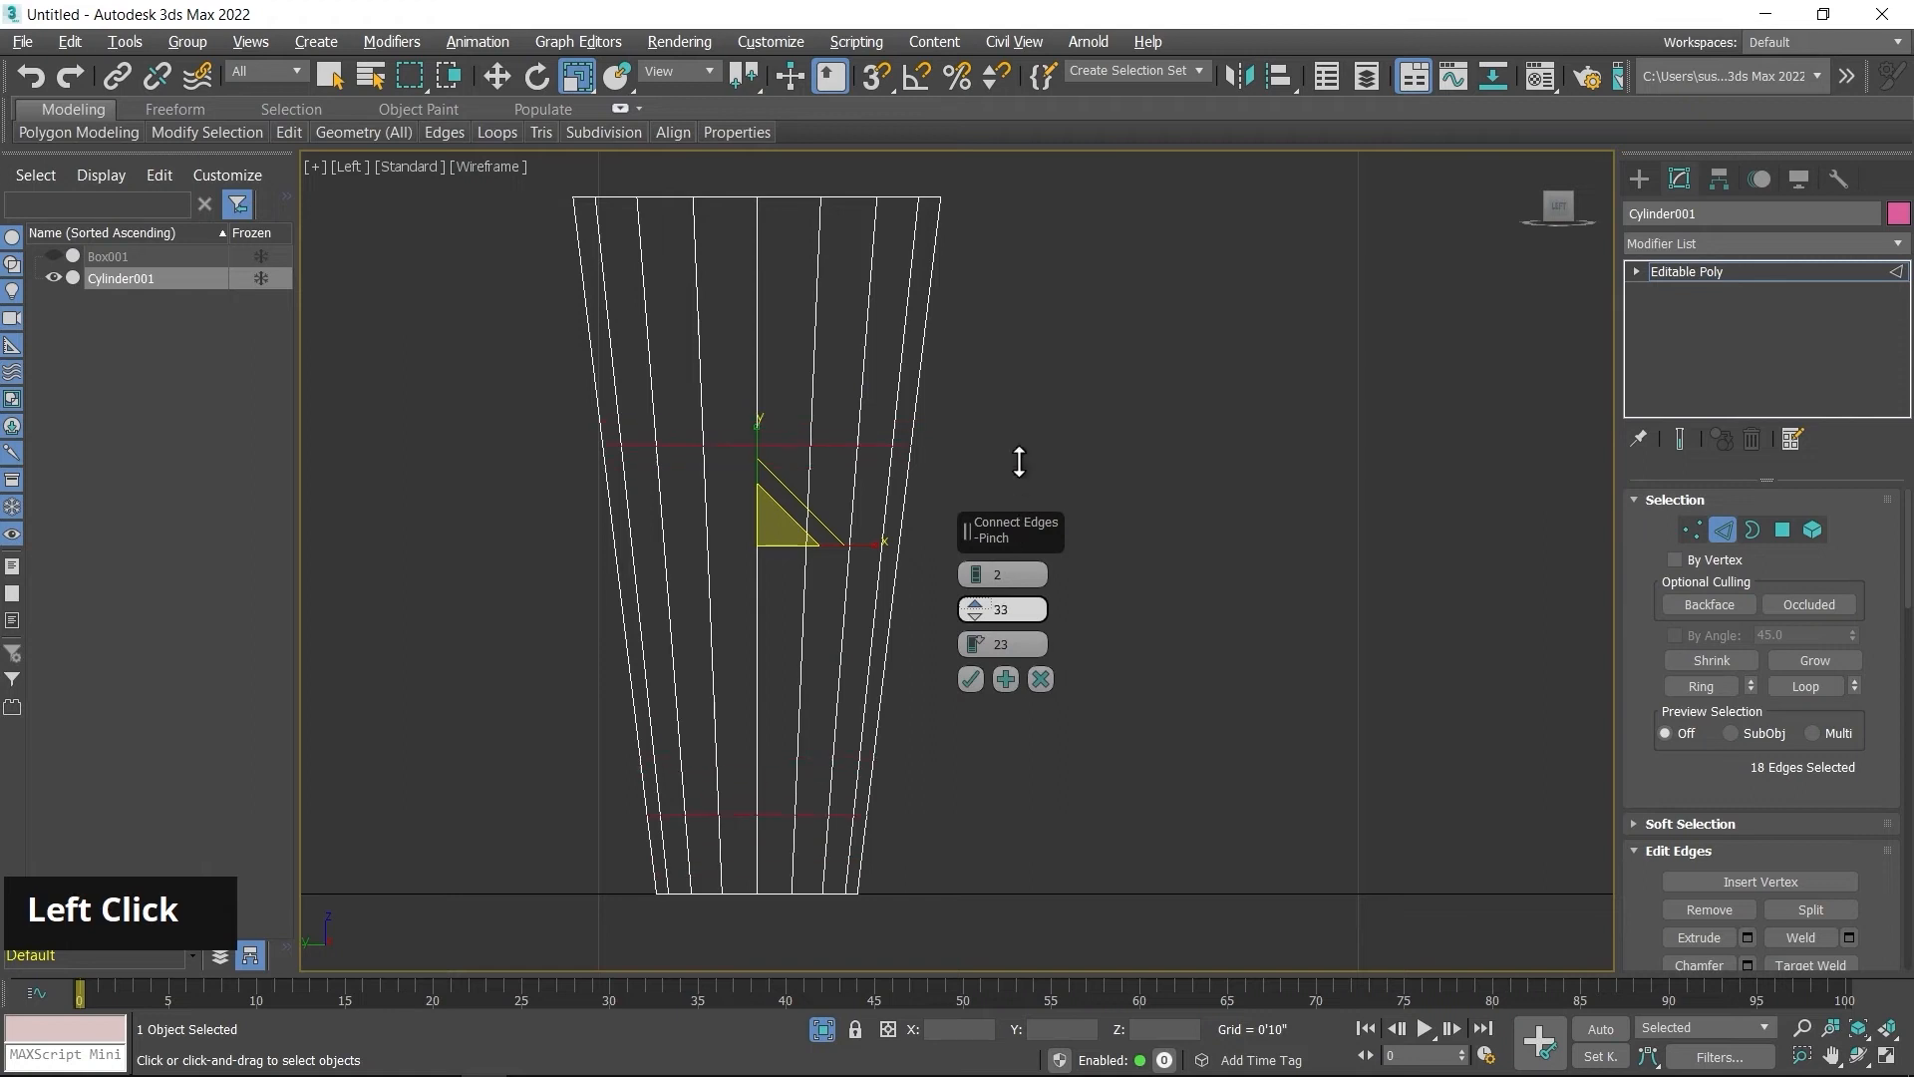
{"action": "left_click_drag", "start_coordinate": [1019, 462], "coordinate": [1025, 499]}
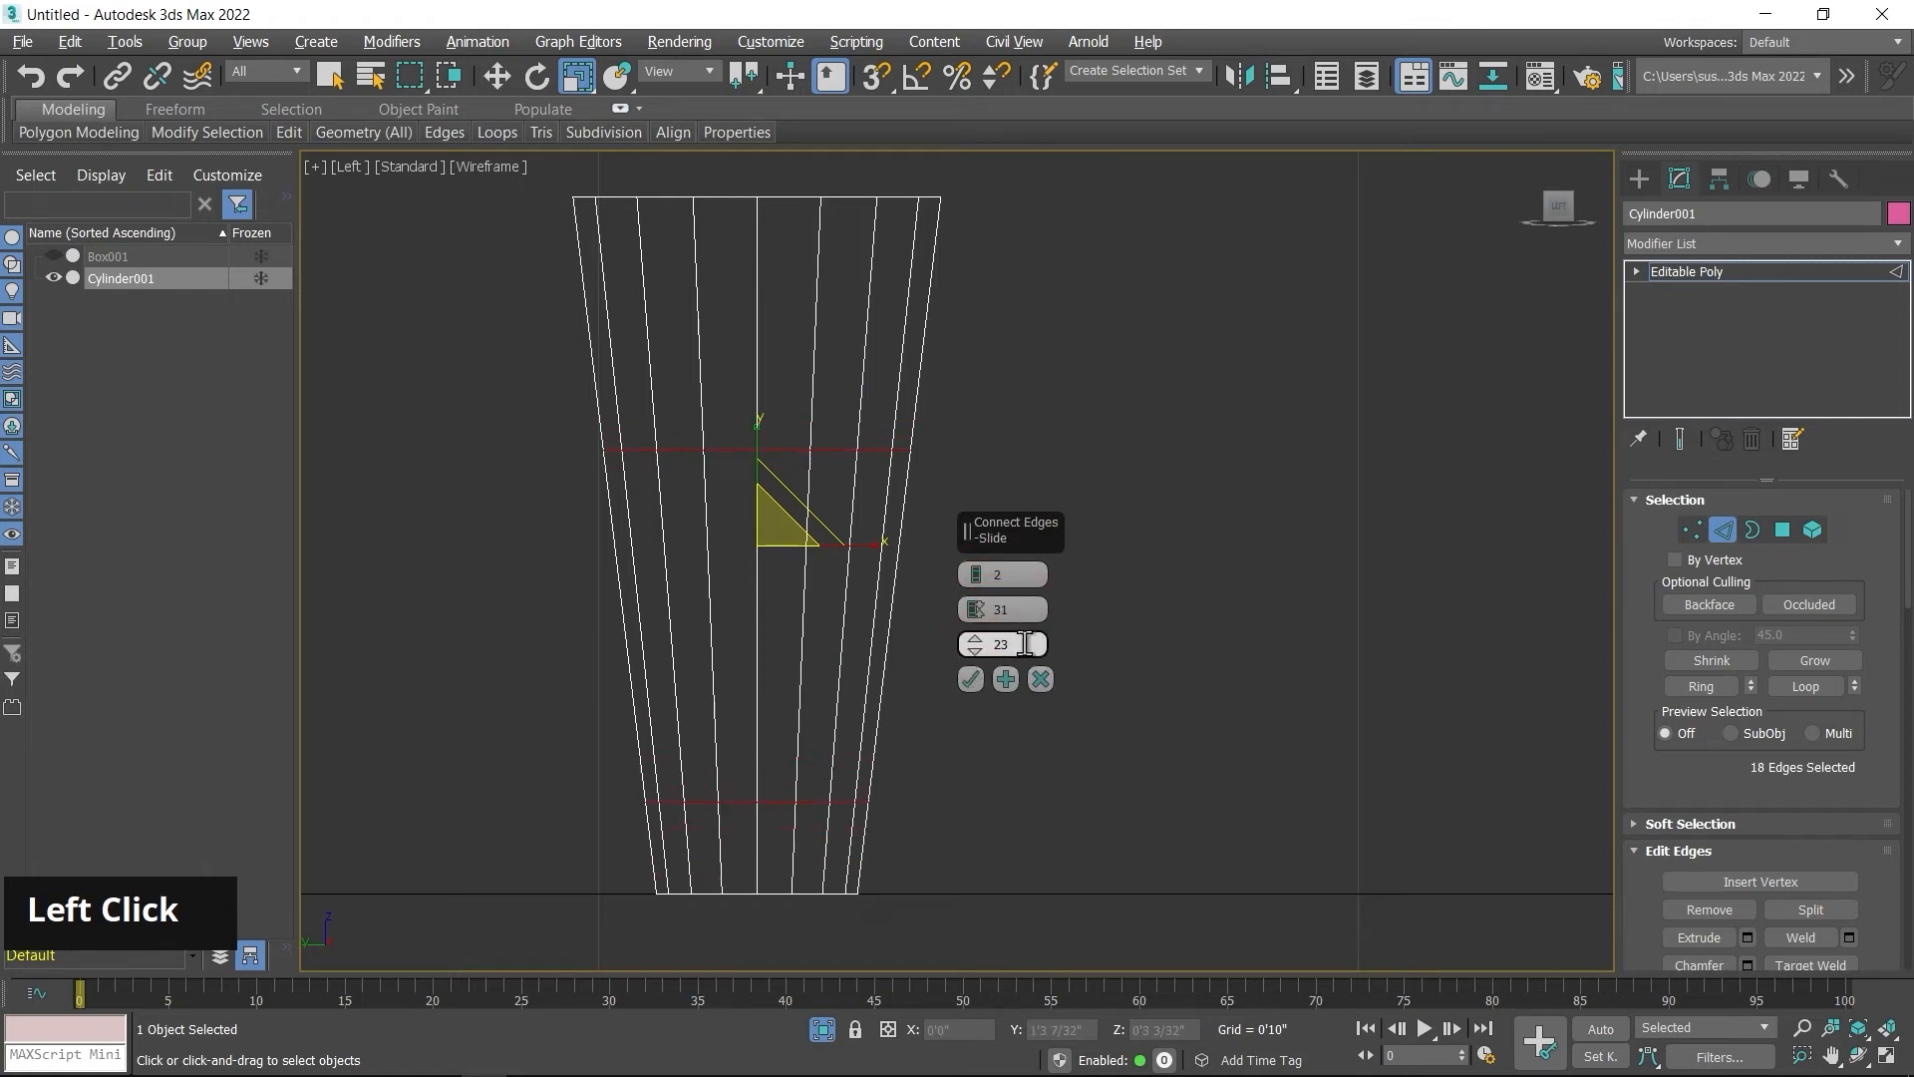
Step: Set the Connect slide to 0 and pinch to 89, and apply the two loops near the leg's ends
{"action": "left_click_drag", "start_coordinate": [1026, 643], "coordinate": [1028, 377]}
{"action": "type", "text": "0"}
{"action": "mouse_move", "coordinate": [974, 609]}
{"action": "left_mouse_down"}
{"action": "mouse_move", "coordinate": [975, 588]}
{"action": "mouse_move", "coordinate": [972, 610]}
{"action": "left_mouse_up"}
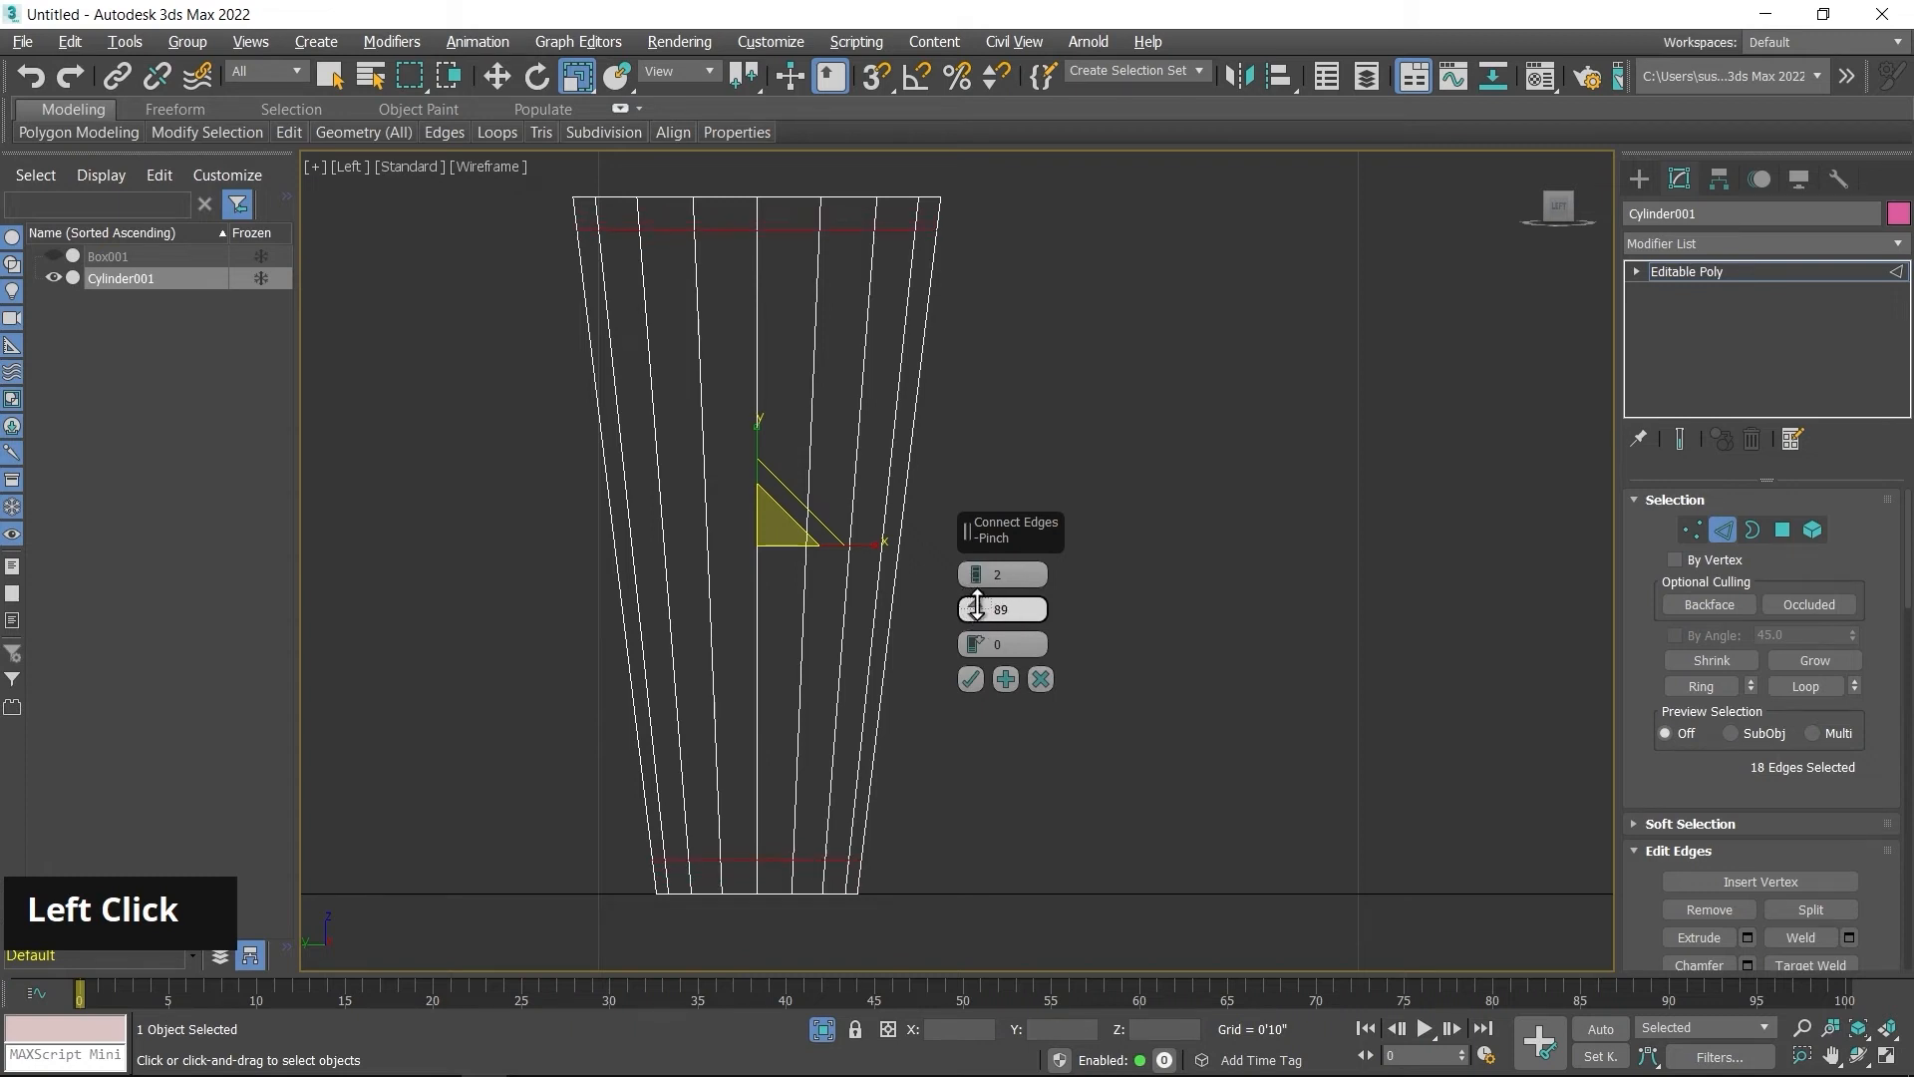
{"action": "left_click", "coordinate": [970, 679]}
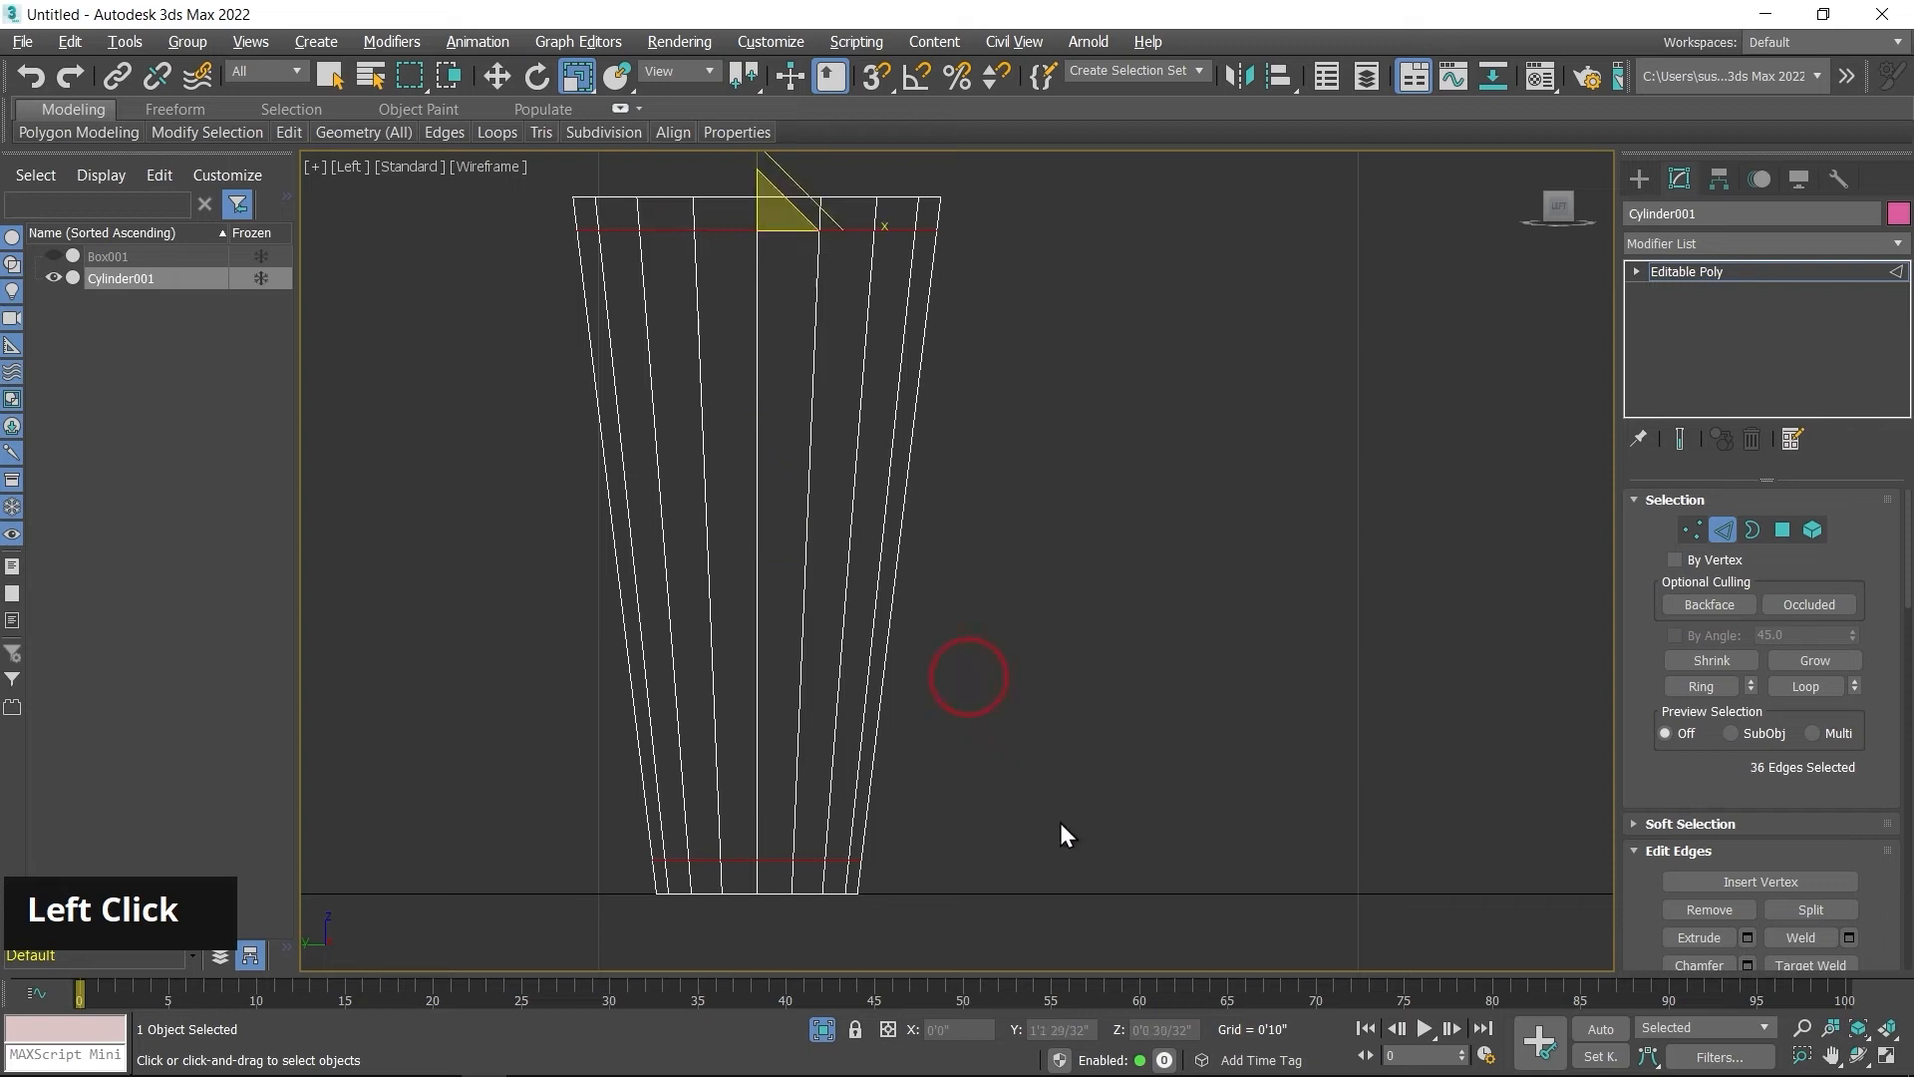
Step: Select the narrow polygon bands around both the bottom and the top end of the leg
{"action": "left_click", "coordinate": [1782, 530]}
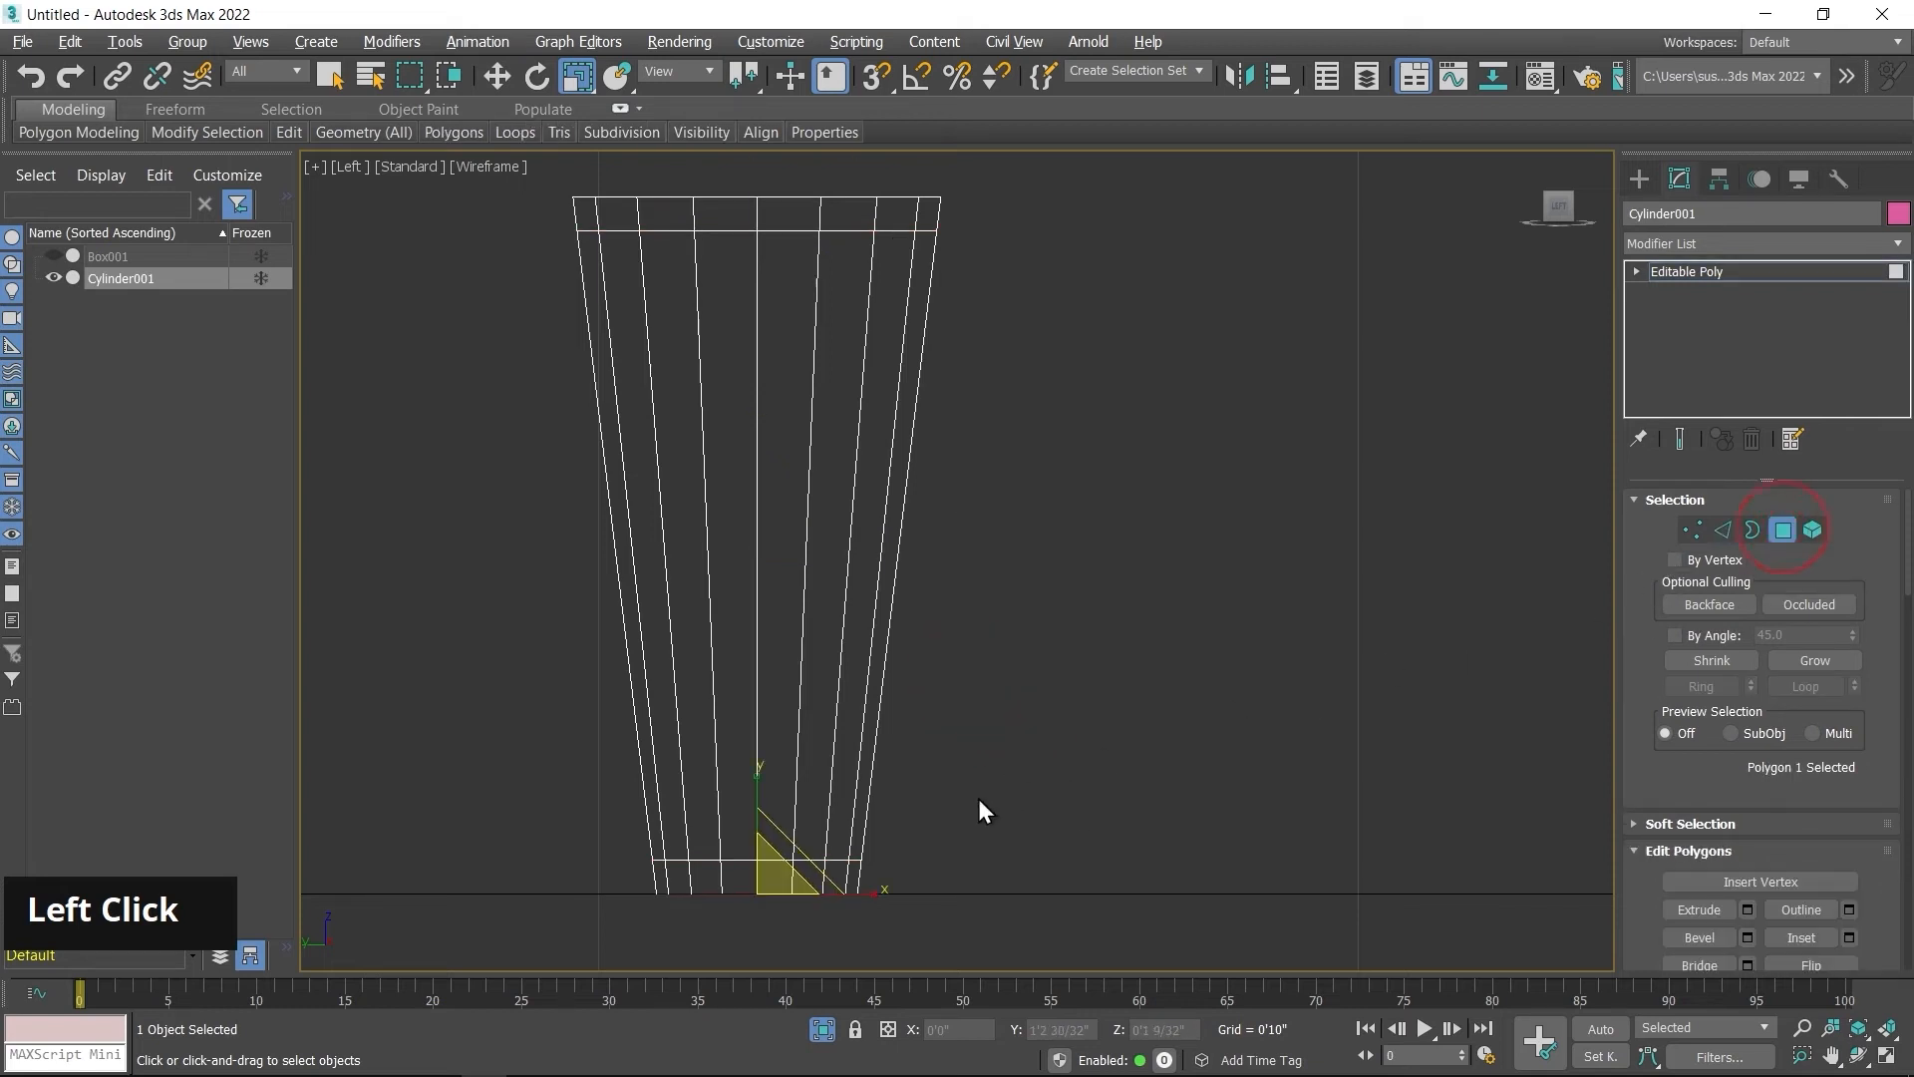
{"action": "middle_click_drag", "start_coordinate": [978, 807], "coordinate": [1059, 645]}
{"action": "scroll", "coordinate": [1060, 645], "scroll_direction": "up", "scroll_amount": 3}
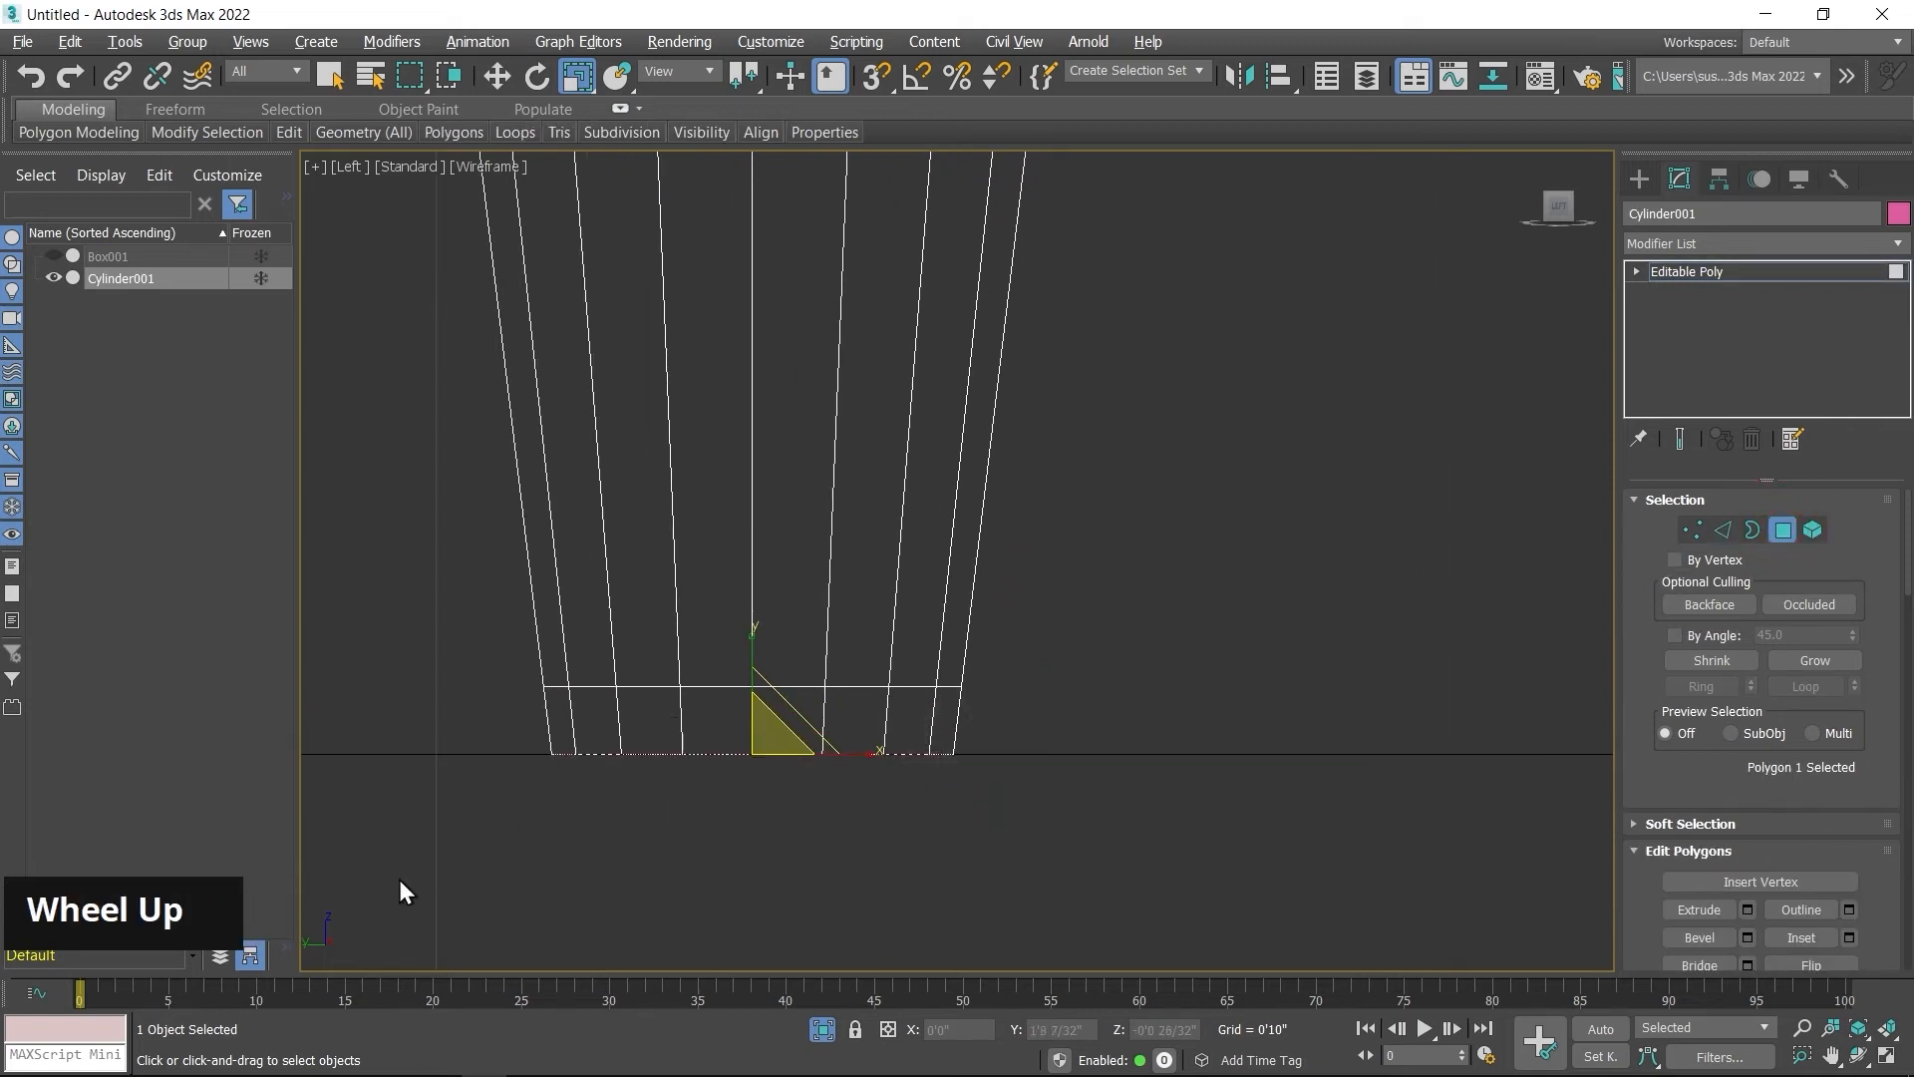
{"action": "left_click_drag", "start_coordinate": [481, 709], "coordinate": [520, 728]}
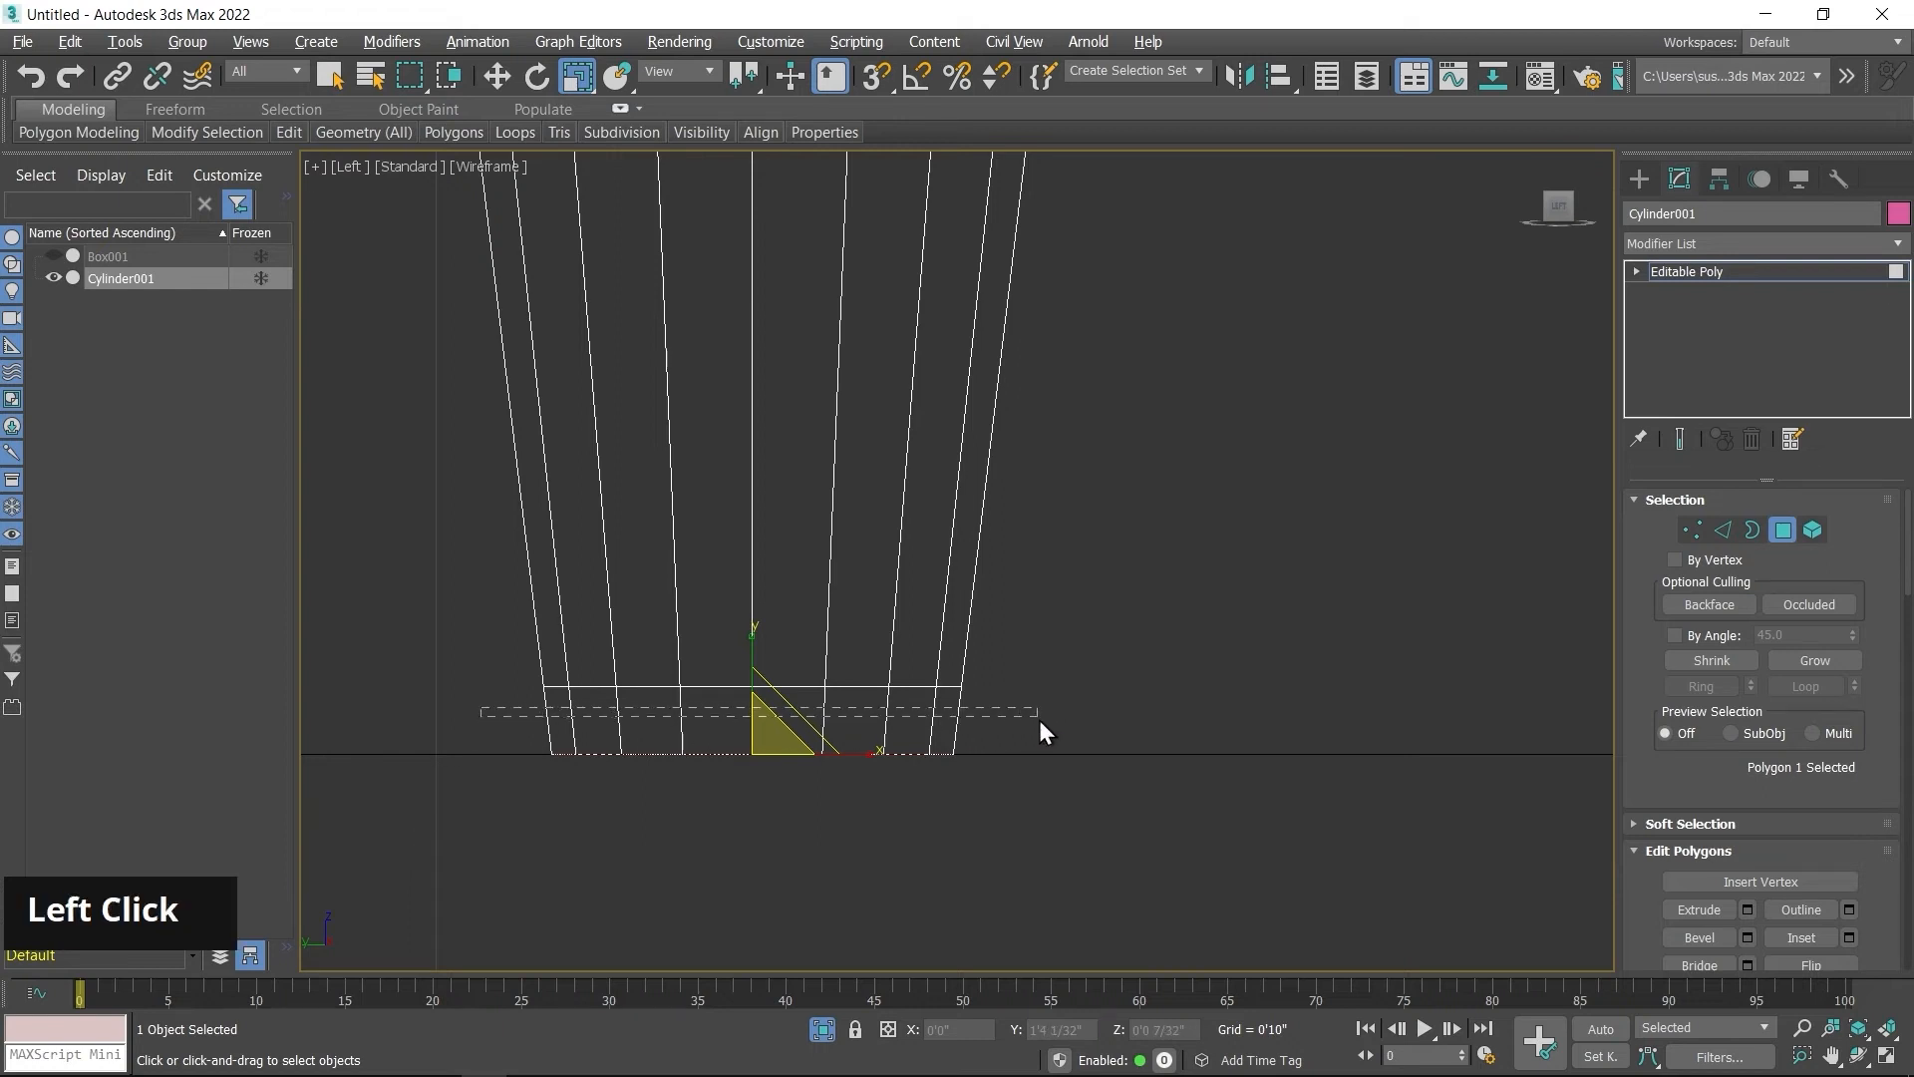
{"action": "left_click_drag", "start_coordinate": [1039, 720], "coordinate": [1127, 807]}
{"action": "middle_click_drag", "start_coordinate": [1153, 740], "coordinate": [1153, 641]}
{"action": "scroll", "coordinate": [1116, 828], "scroll_direction": "down", "scroll_amount": 3}
{"action": "scroll", "coordinate": [1144, 713], "scroll_direction": "down", "scroll_amount": 2}
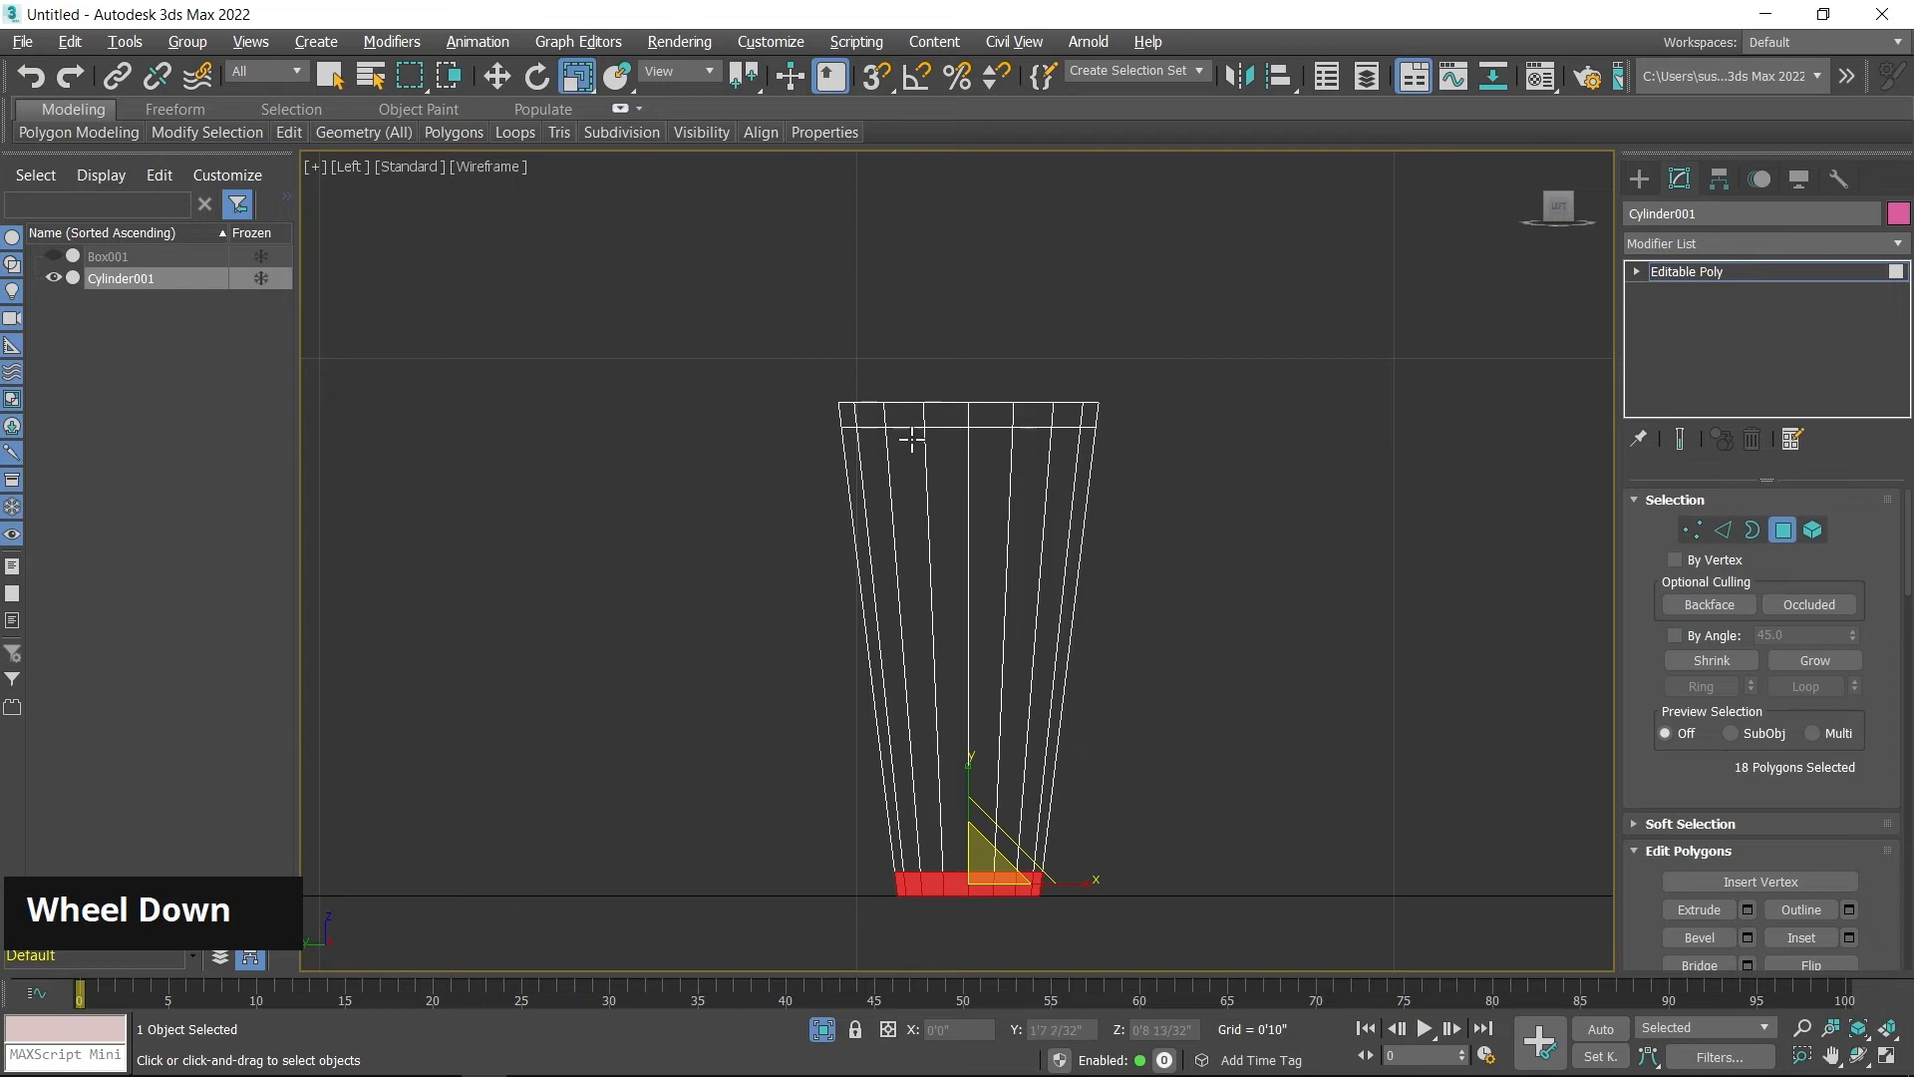
{"action": "scroll", "coordinate": [927, 421], "scroll_direction": "up", "scroll_amount": 3}
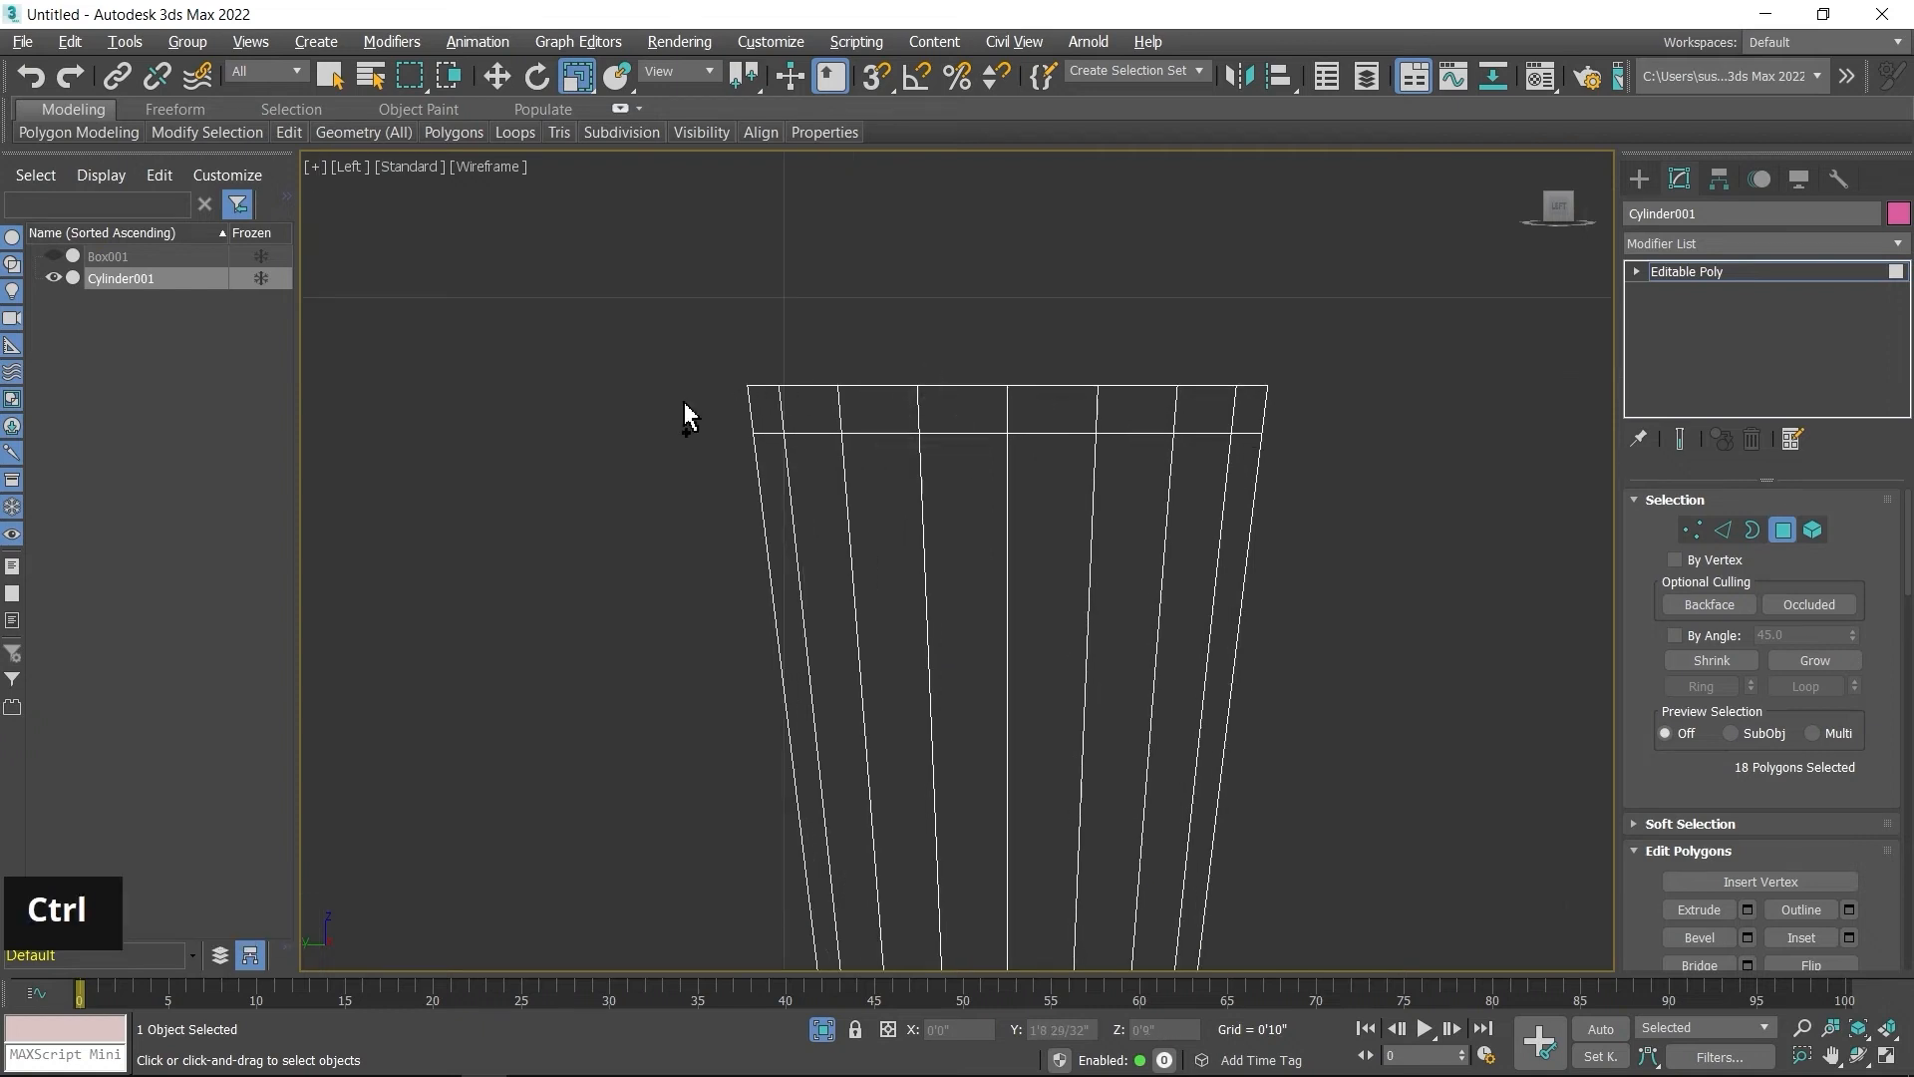
{"action": "left_click_drag", "start_coordinate": [693, 404], "coordinate": [1331, 428], "text": "ctrl"}
{"action": "middle_click_drag", "start_coordinate": [1423, 624], "coordinate": [1241, 601]}
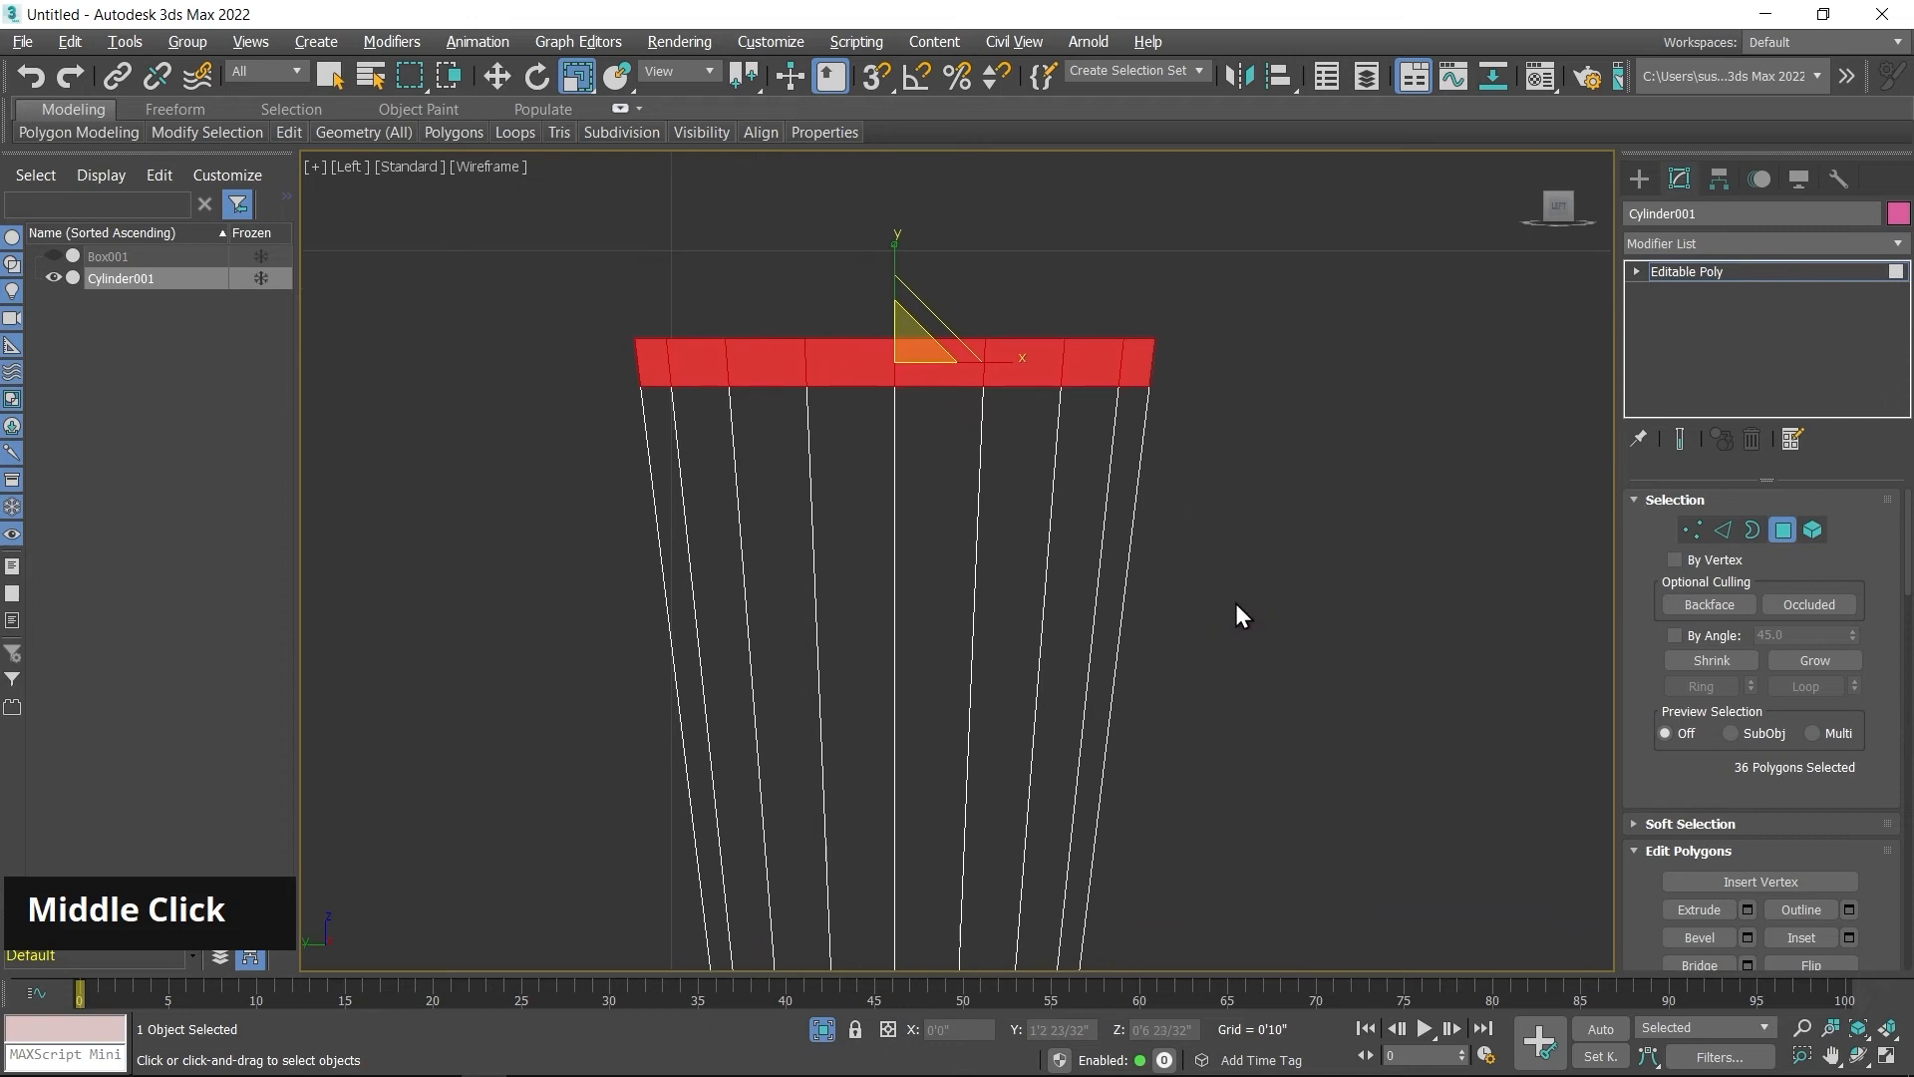
Step: Set up an Extrude of both selected end bands of the leg using the Local Normal type
{"action": "key", "text": "alt+w"}
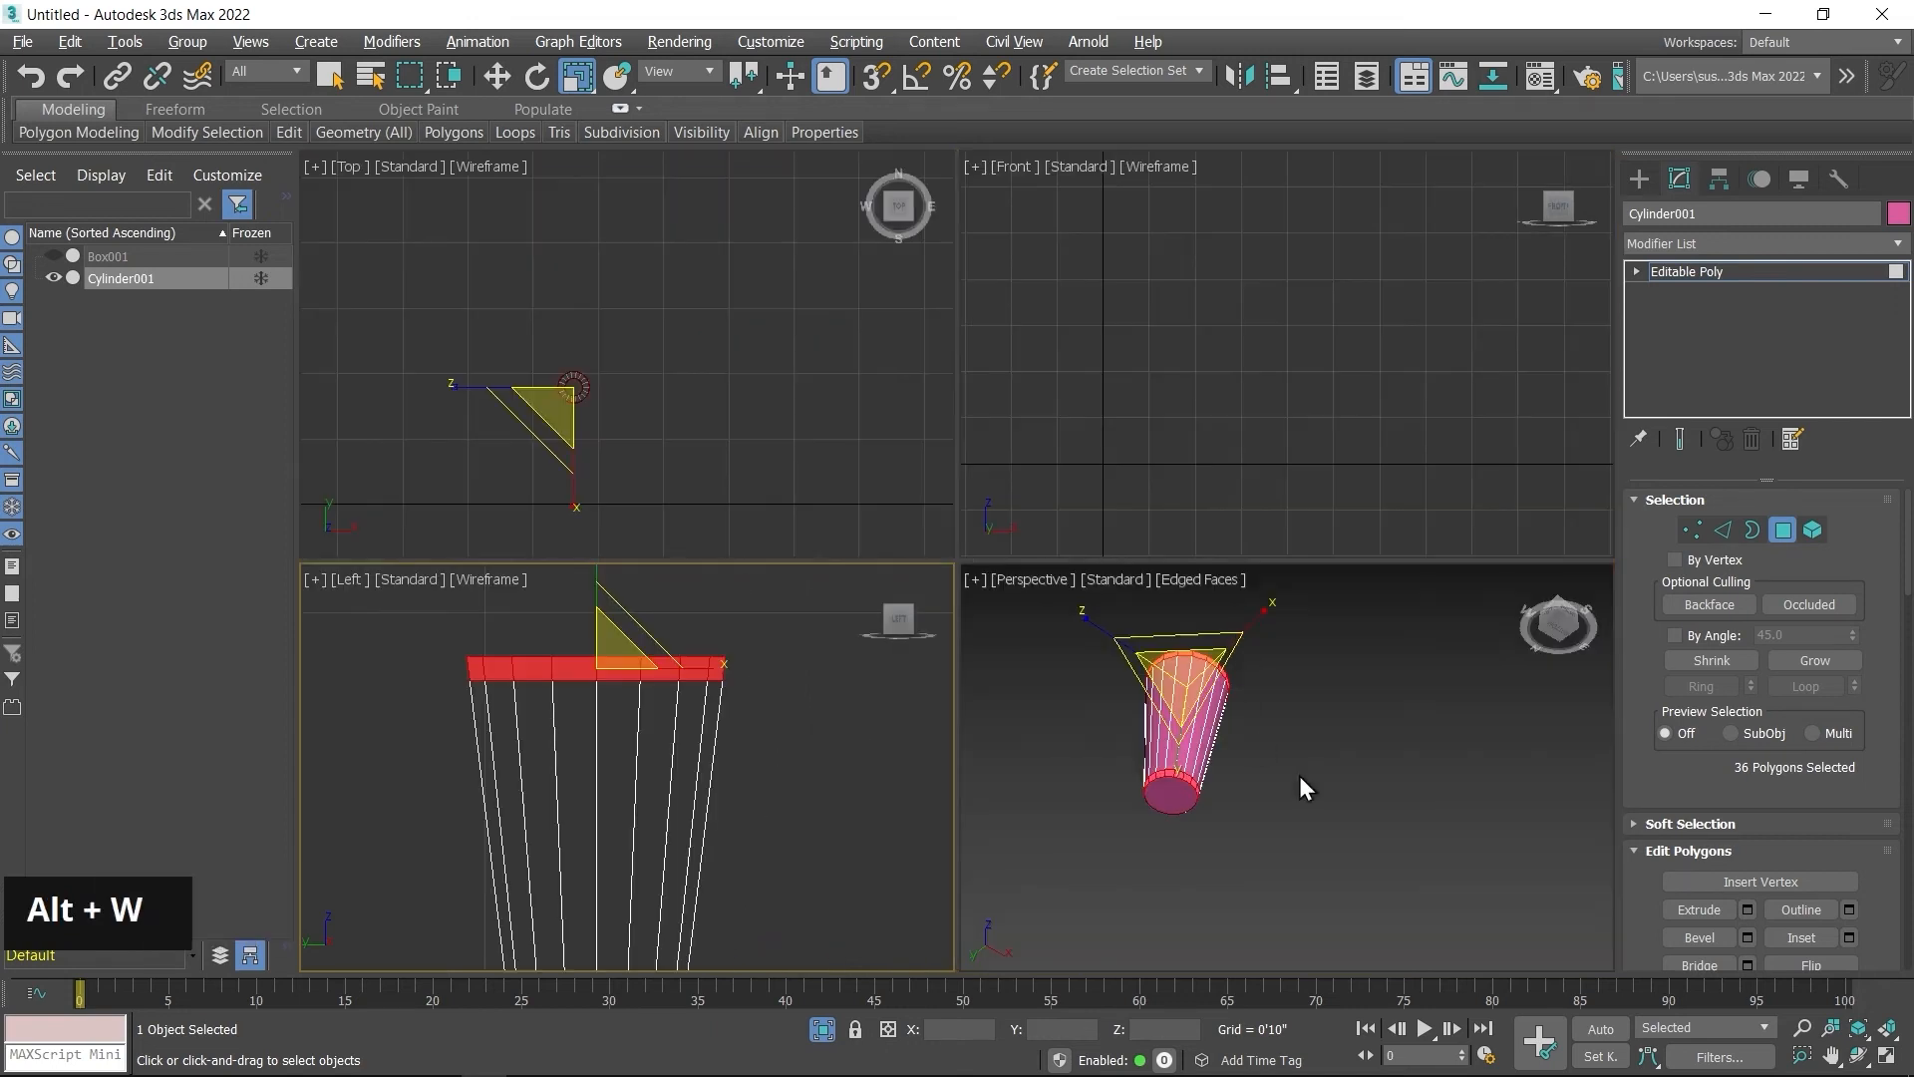
{"action": "mouse_move", "coordinate": [1300, 776]}
{"action": "middle_mouse_down", "text": "alt"}
{"action": "mouse_move", "coordinate": [1304, 750]}
{"action": "mouse_move", "coordinate": [1262, 776]}
{"action": "mouse_move", "coordinate": [1298, 752]}
{"action": "middle_mouse_up", "text": "alt"}
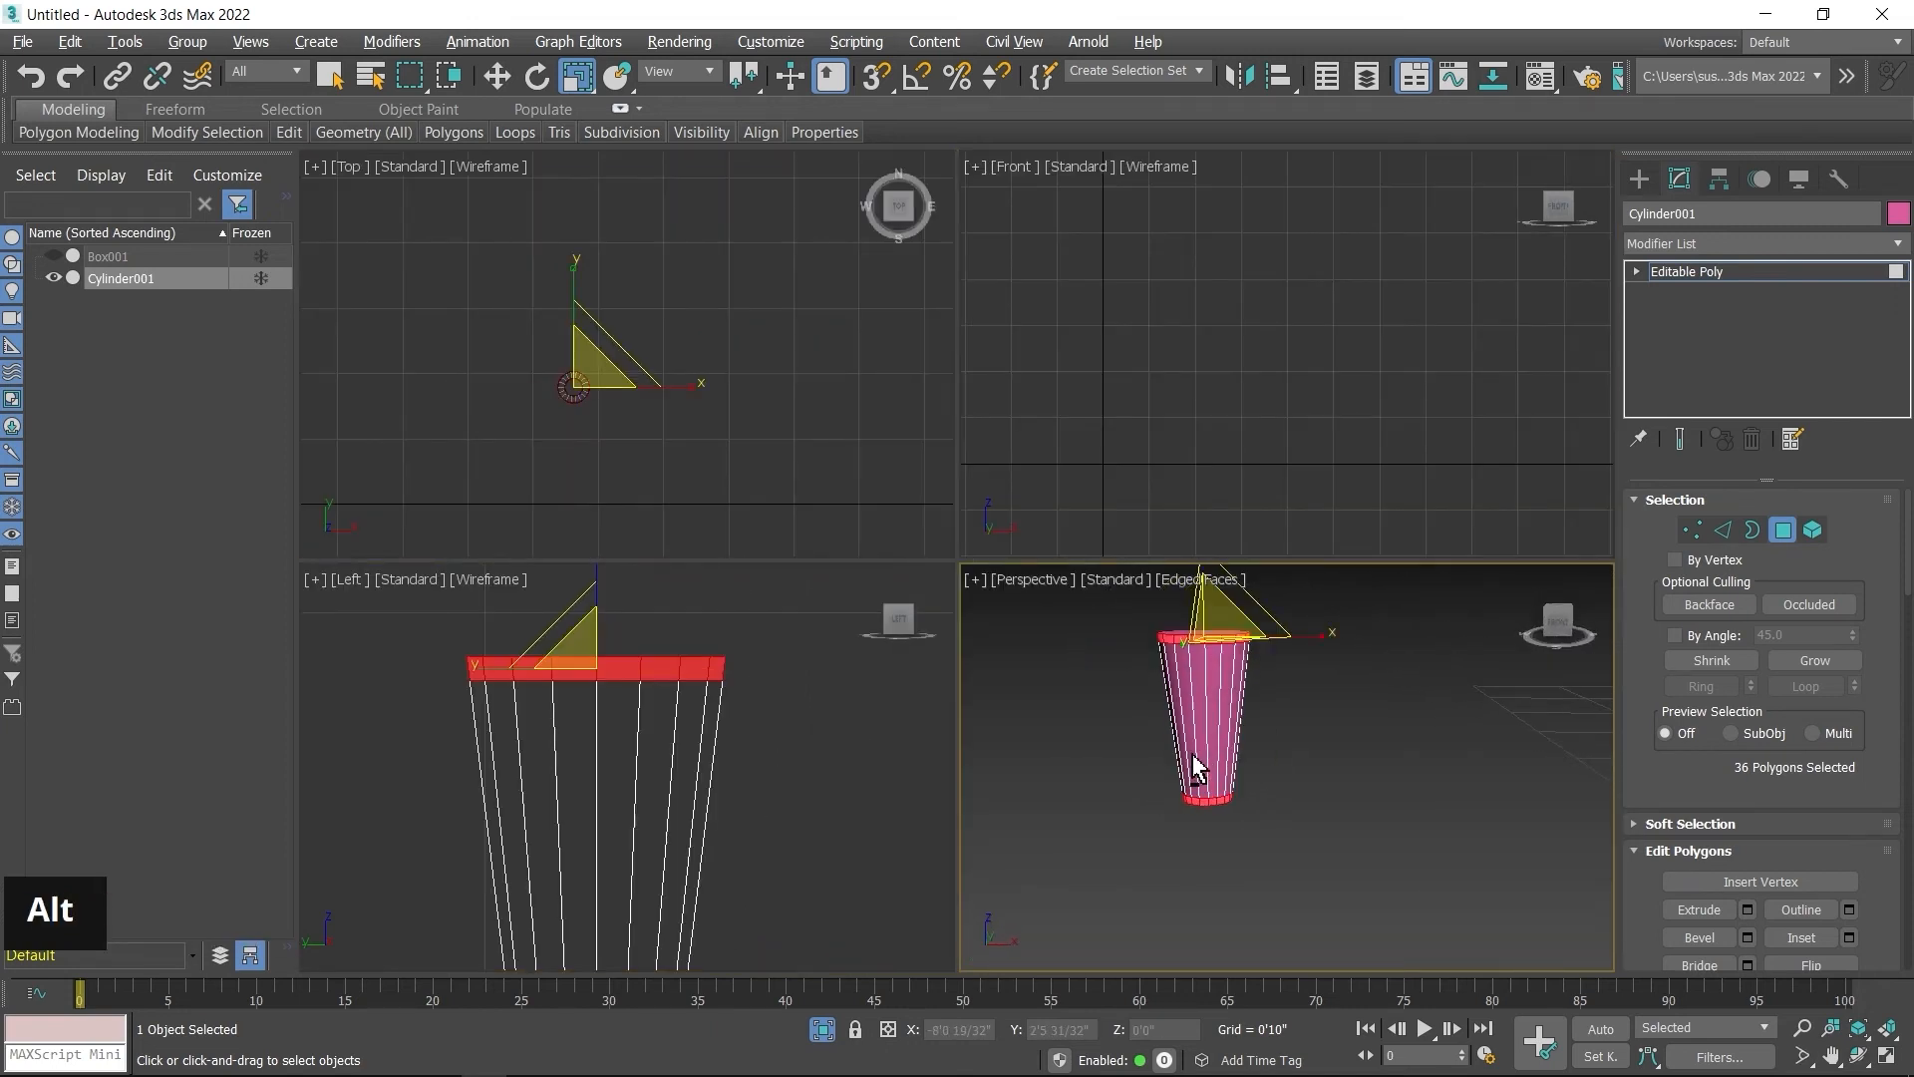
{"action": "key", "text": "alt+w"}
{"action": "mouse_move", "coordinate": [1064, 607]}
{"action": "middle_mouse_down", "text": "alt"}
{"action": "mouse_move", "coordinate": [978, 590]}
{"action": "mouse_move", "coordinate": [1030, 645]}
{"action": "mouse_move", "coordinate": [972, 457]}
{"action": "mouse_move", "coordinate": [1085, 578]}
{"action": "middle_mouse_up", "text": "alt"}
{"action": "scroll", "coordinate": [984, 556], "scroll_direction": "up", "scroll_amount": 2}
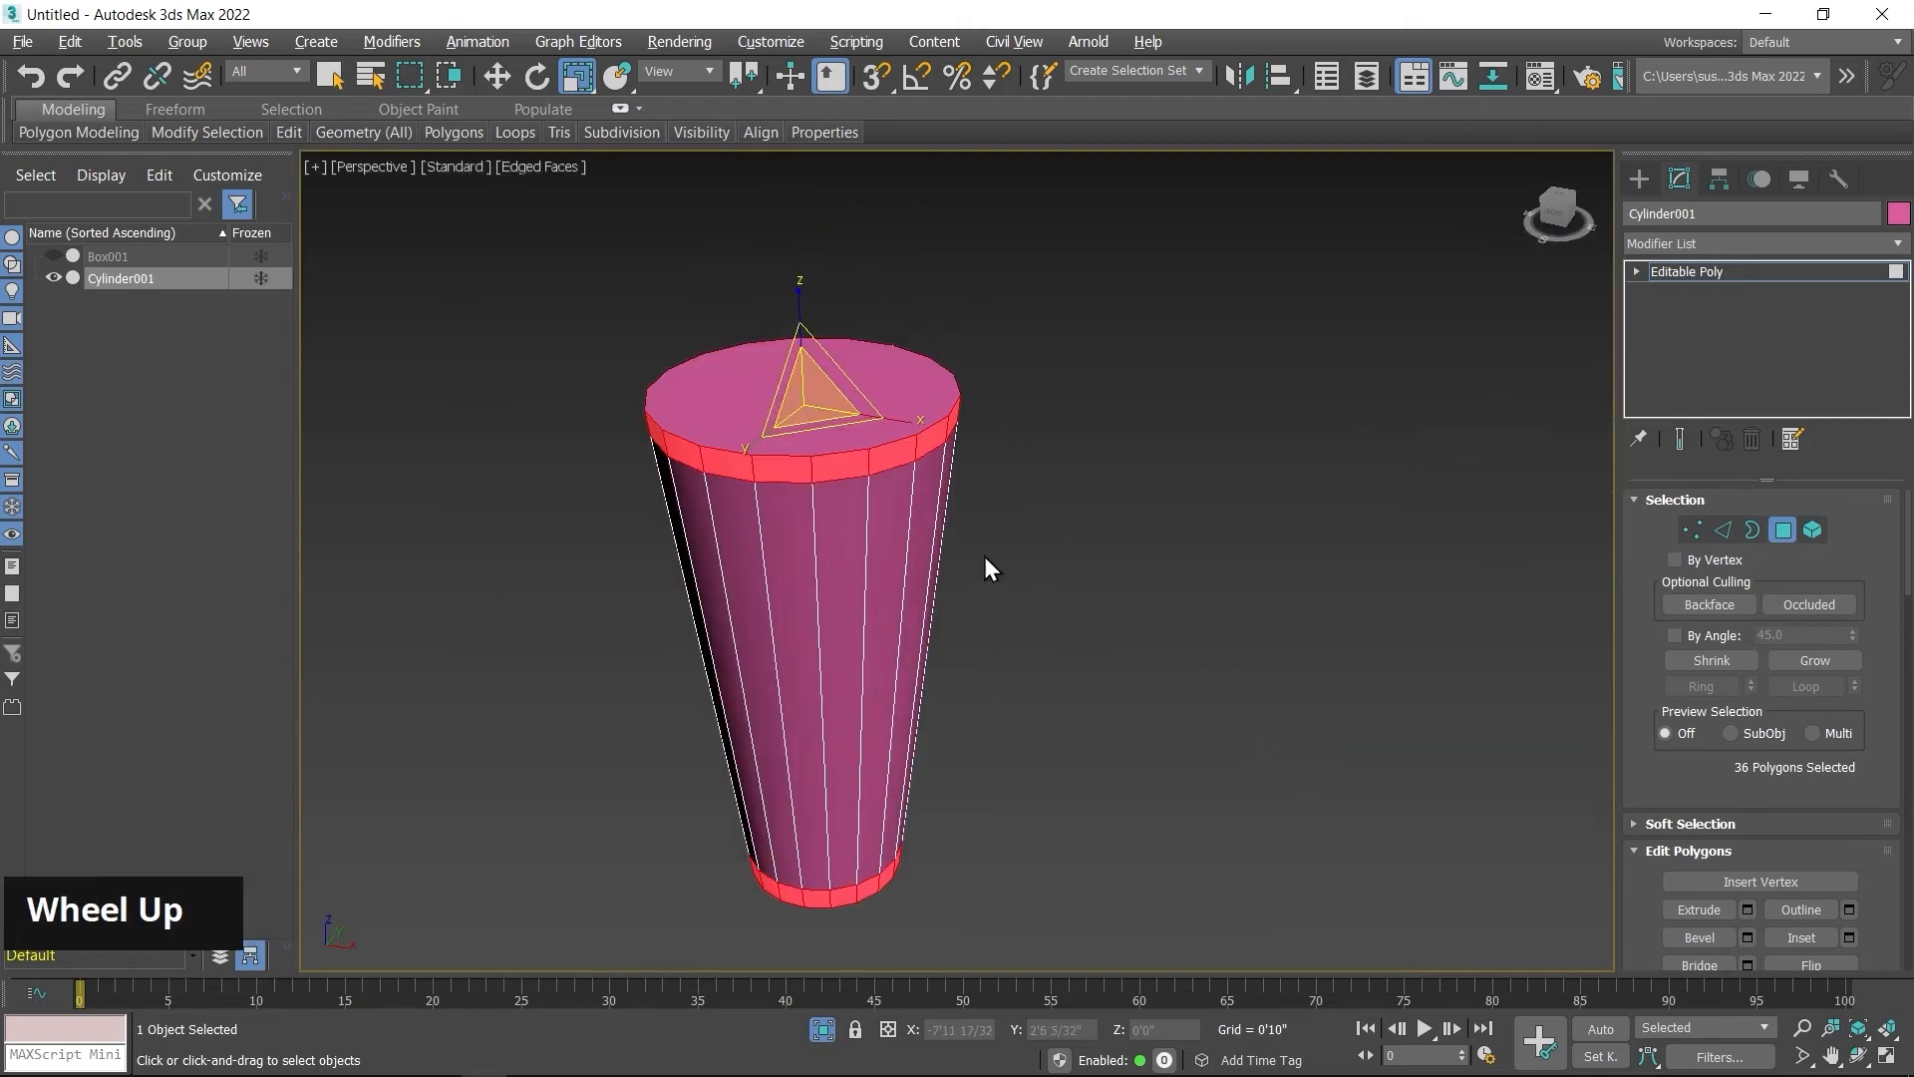
{"action": "middle_click_drag", "start_coordinate": [875, 573], "coordinate": [965, 607], "text": "alt"}
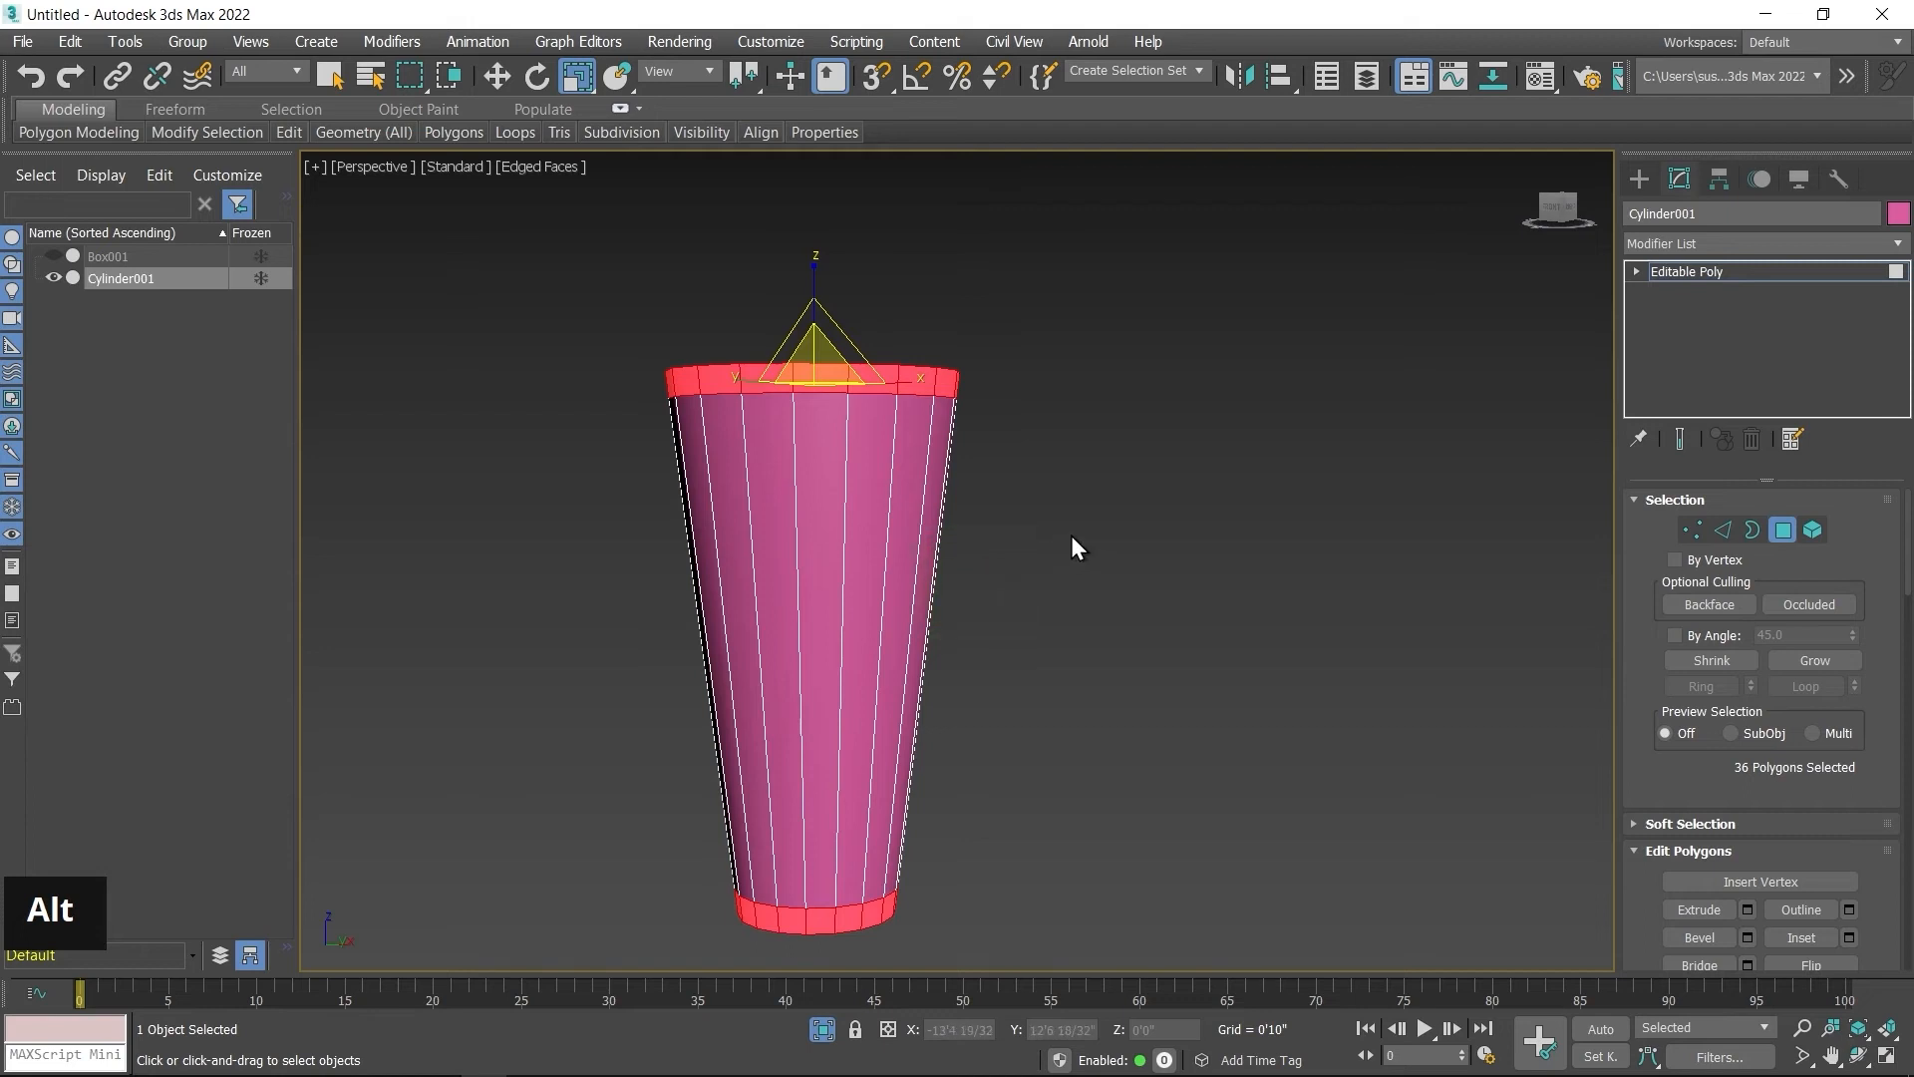
{"action": "right_click", "coordinate": [1088, 513]}
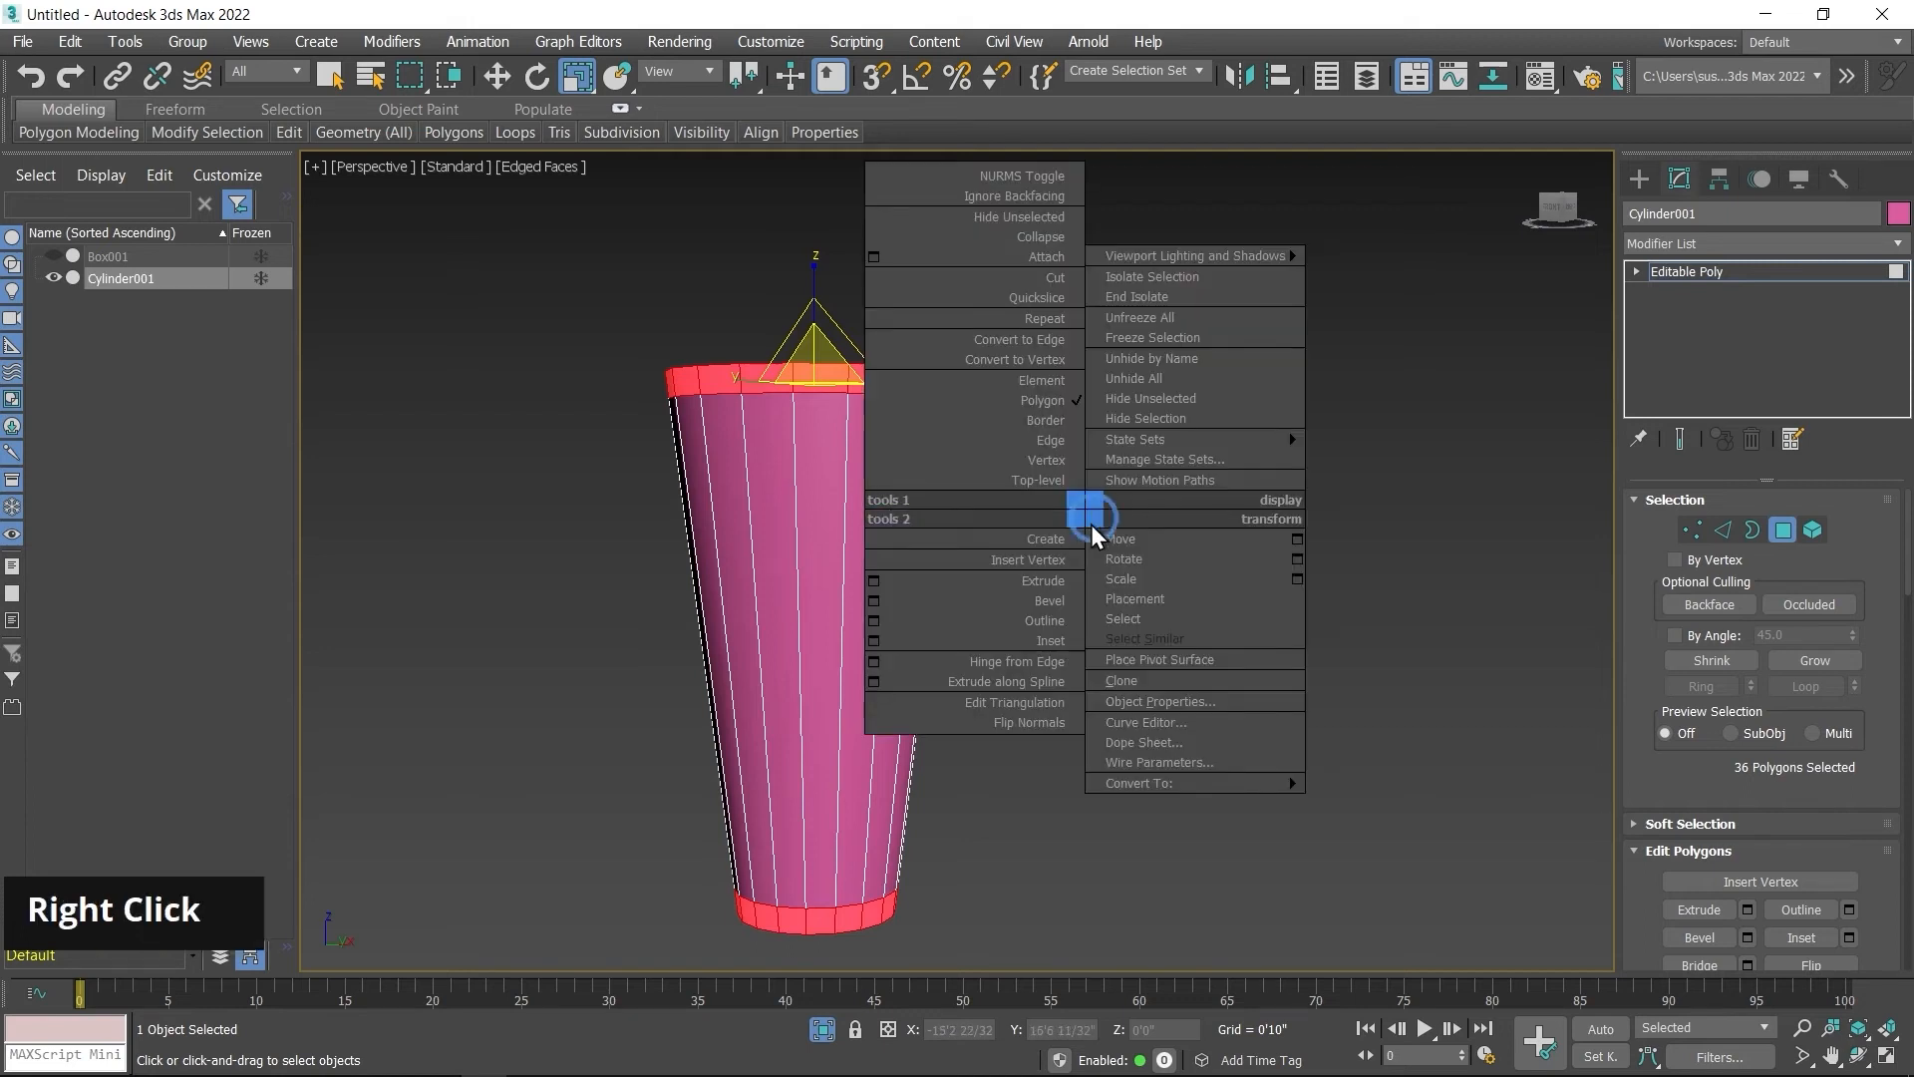
{"action": "left_click", "coordinate": [875, 579]}
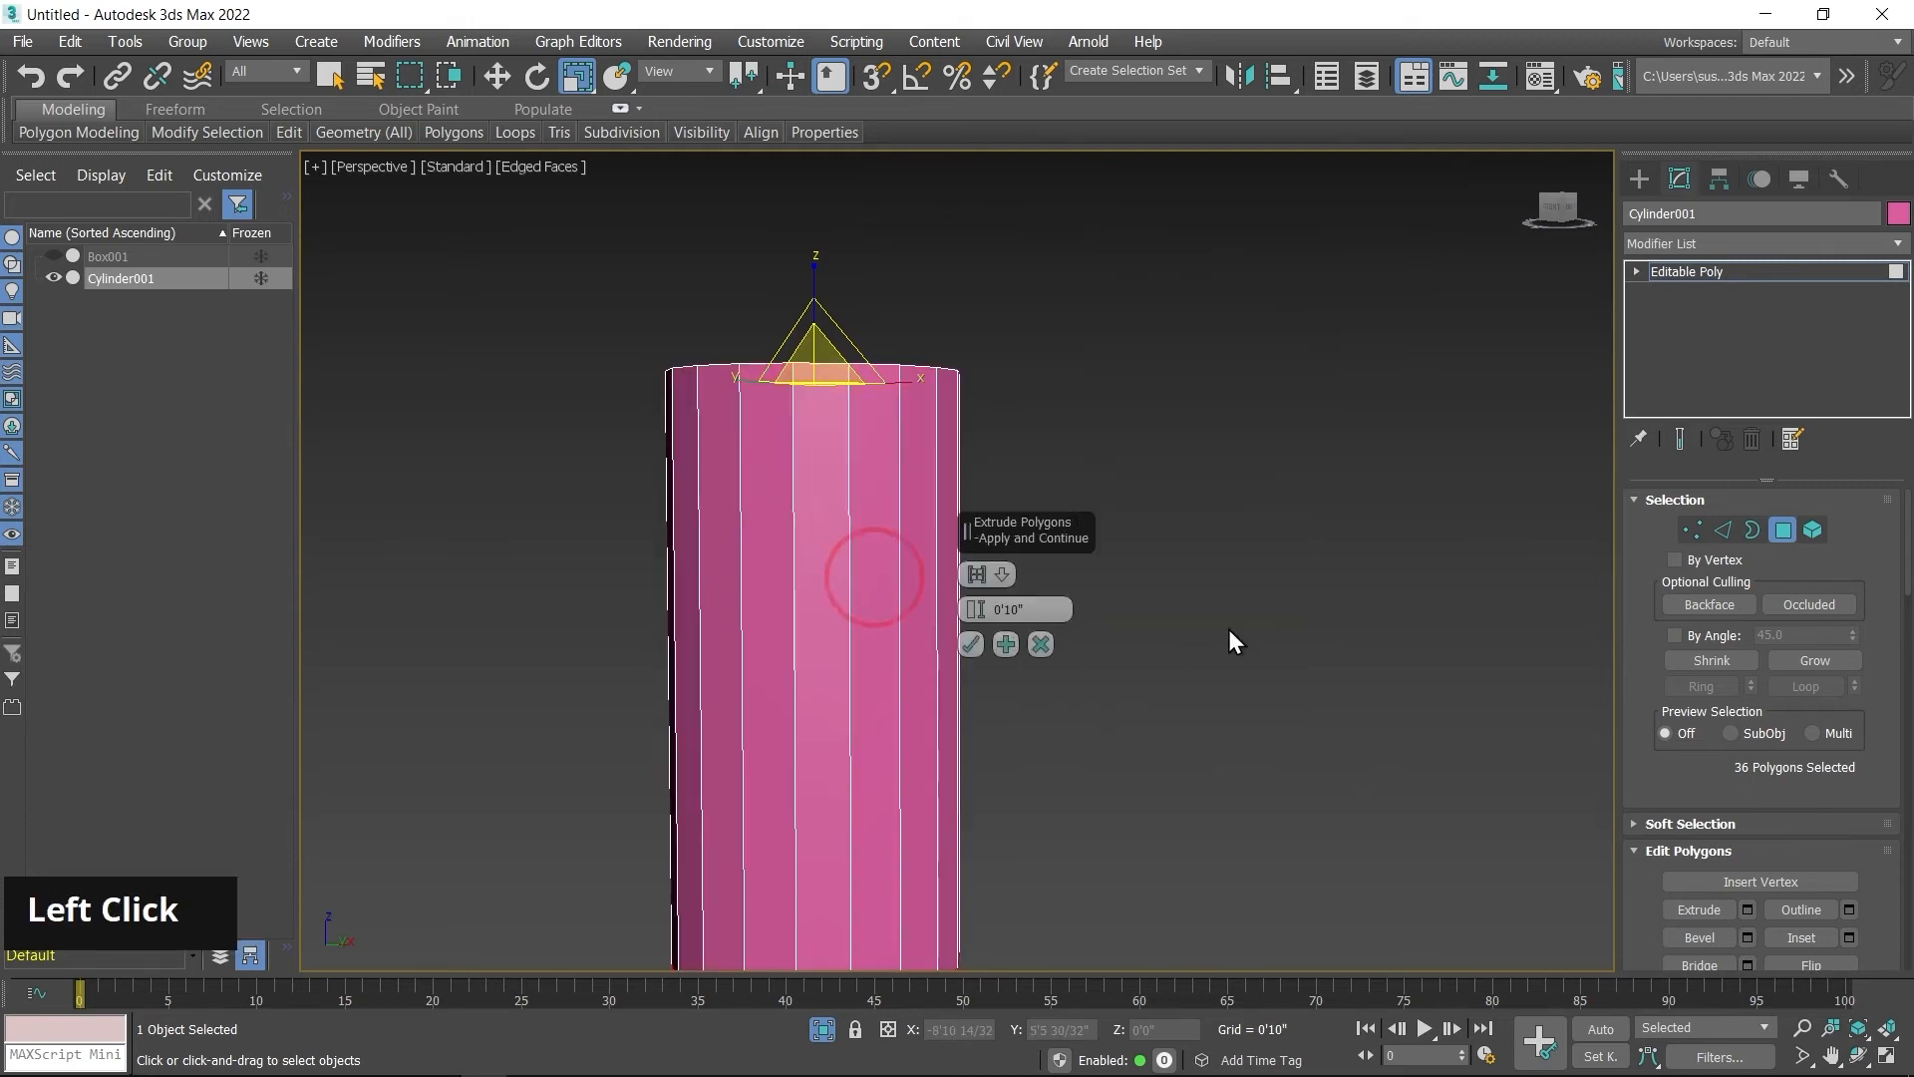
{"action": "middle_click_drag", "start_coordinate": [1290, 661], "coordinate": [1093, 662]}
{"action": "middle_click_drag", "start_coordinate": [1086, 744], "coordinate": [1067, 613]}
{"action": "left_click", "coordinate": [997, 575]}
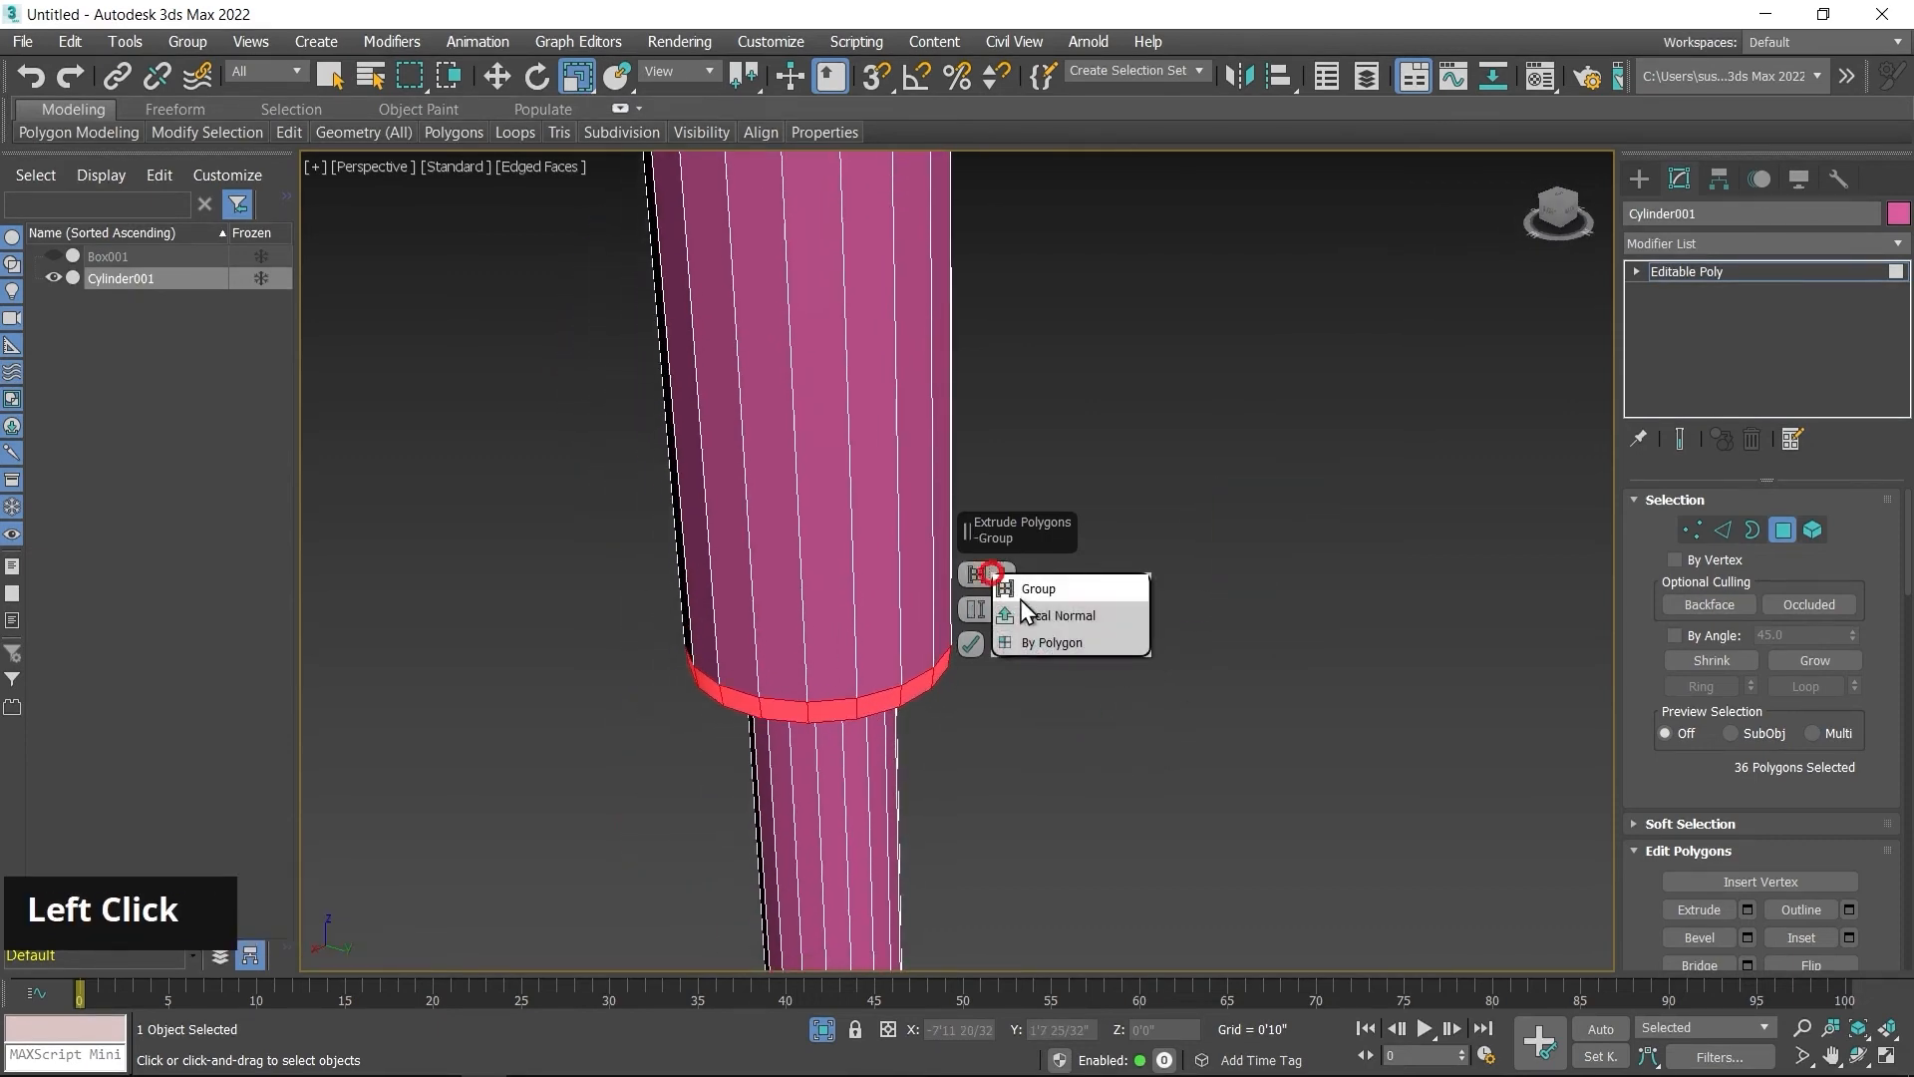
{"action": "left_click", "coordinate": [1059, 616]}
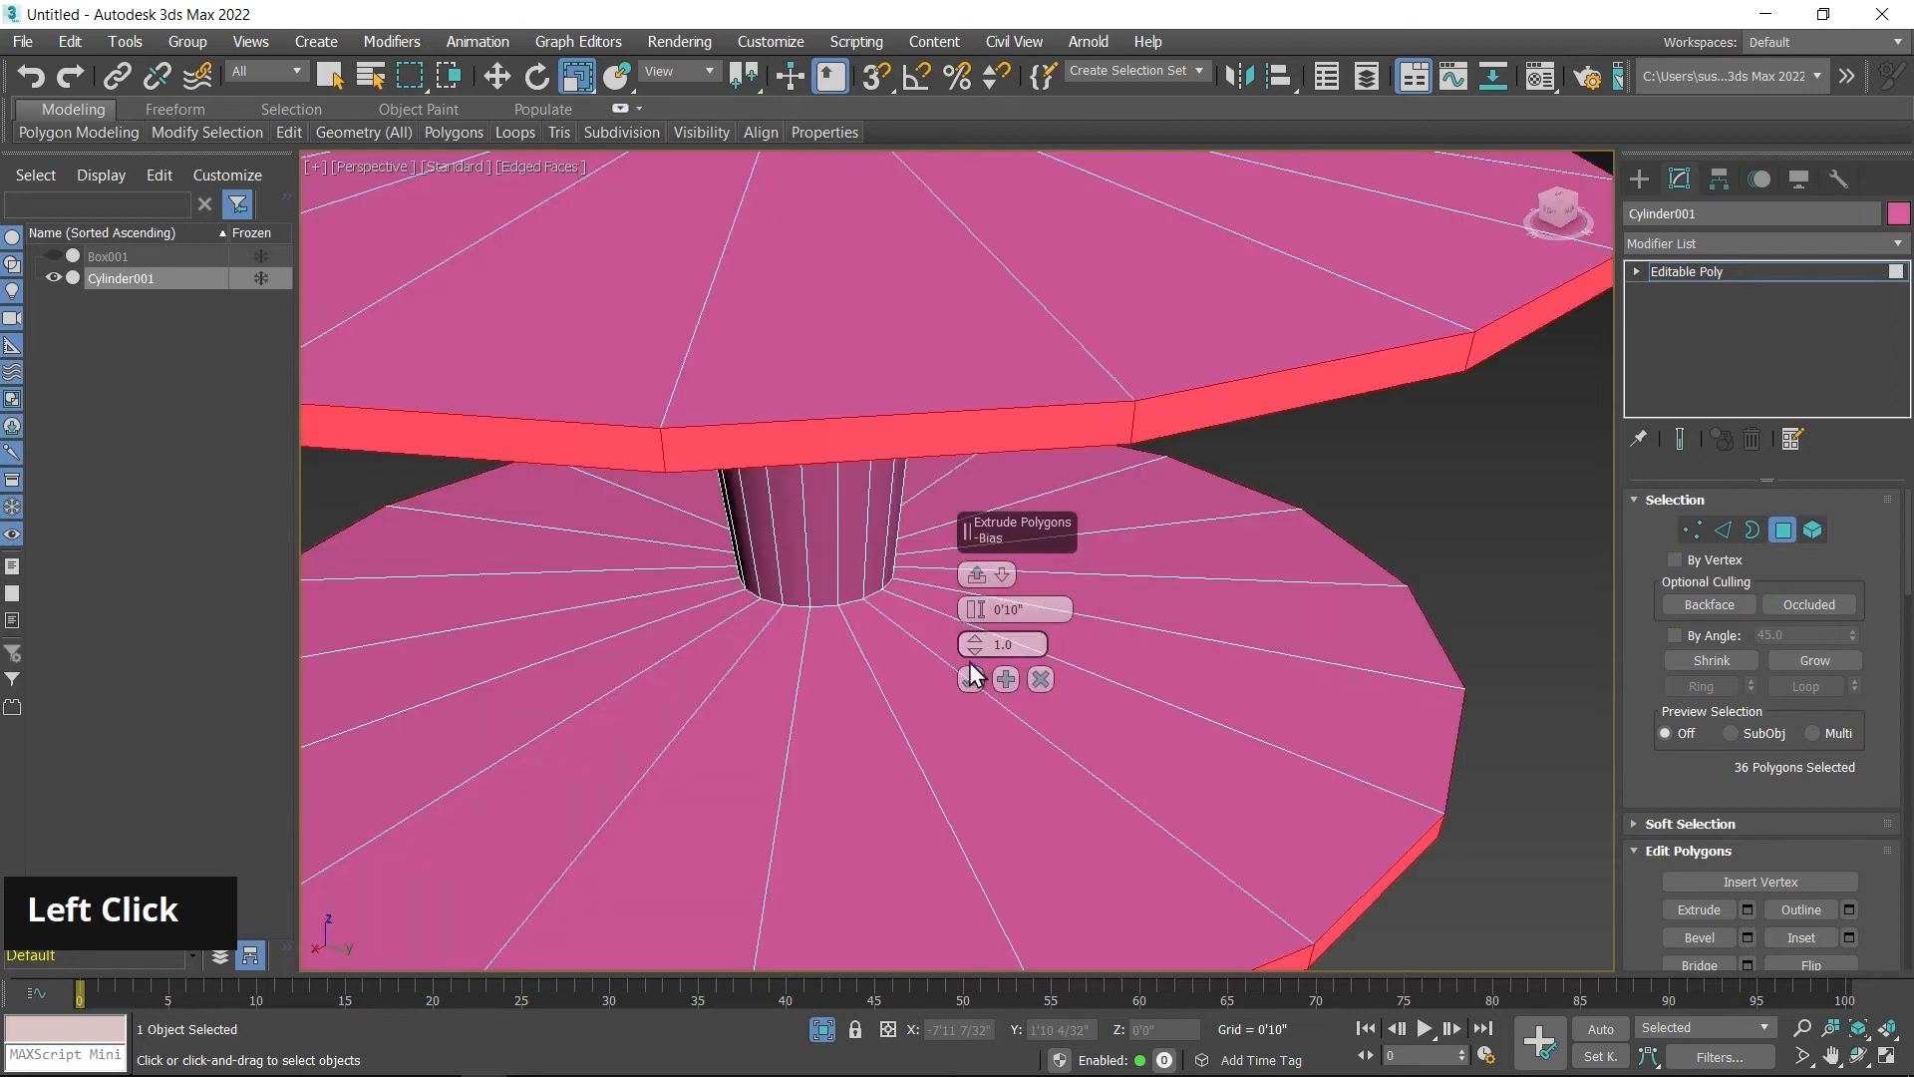
Step: Try an extrusion height of 0'0 4/32" on the leg's two end bands
{"action": "left_click_drag", "start_coordinate": [980, 623], "coordinate": [984, 691]}
{"action": "middle_click", "coordinate": [772, 684]}
{"action": "scroll", "coordinate": [776, 682], "scroll_direction": "up", "scroll_amount": 4}
{"action": "middle_click_drag", "start_coordinate": [778, 680], "coordinate": [664, 714]}
{"action": "left_click", "coordinate": [974, 620]}
{"action": "left_click_drag", "start_coordinate": [974, 620], "coordinate": [980, 623]}
{"action": "middle_click_drag", "start_coordinate": [824, 774], "coordinate": [795, 619], "text": "alt"}
{"action": "scroll", "coordinate": [767, 718], "scroll_direction": "down", "scroll_amount": 3}
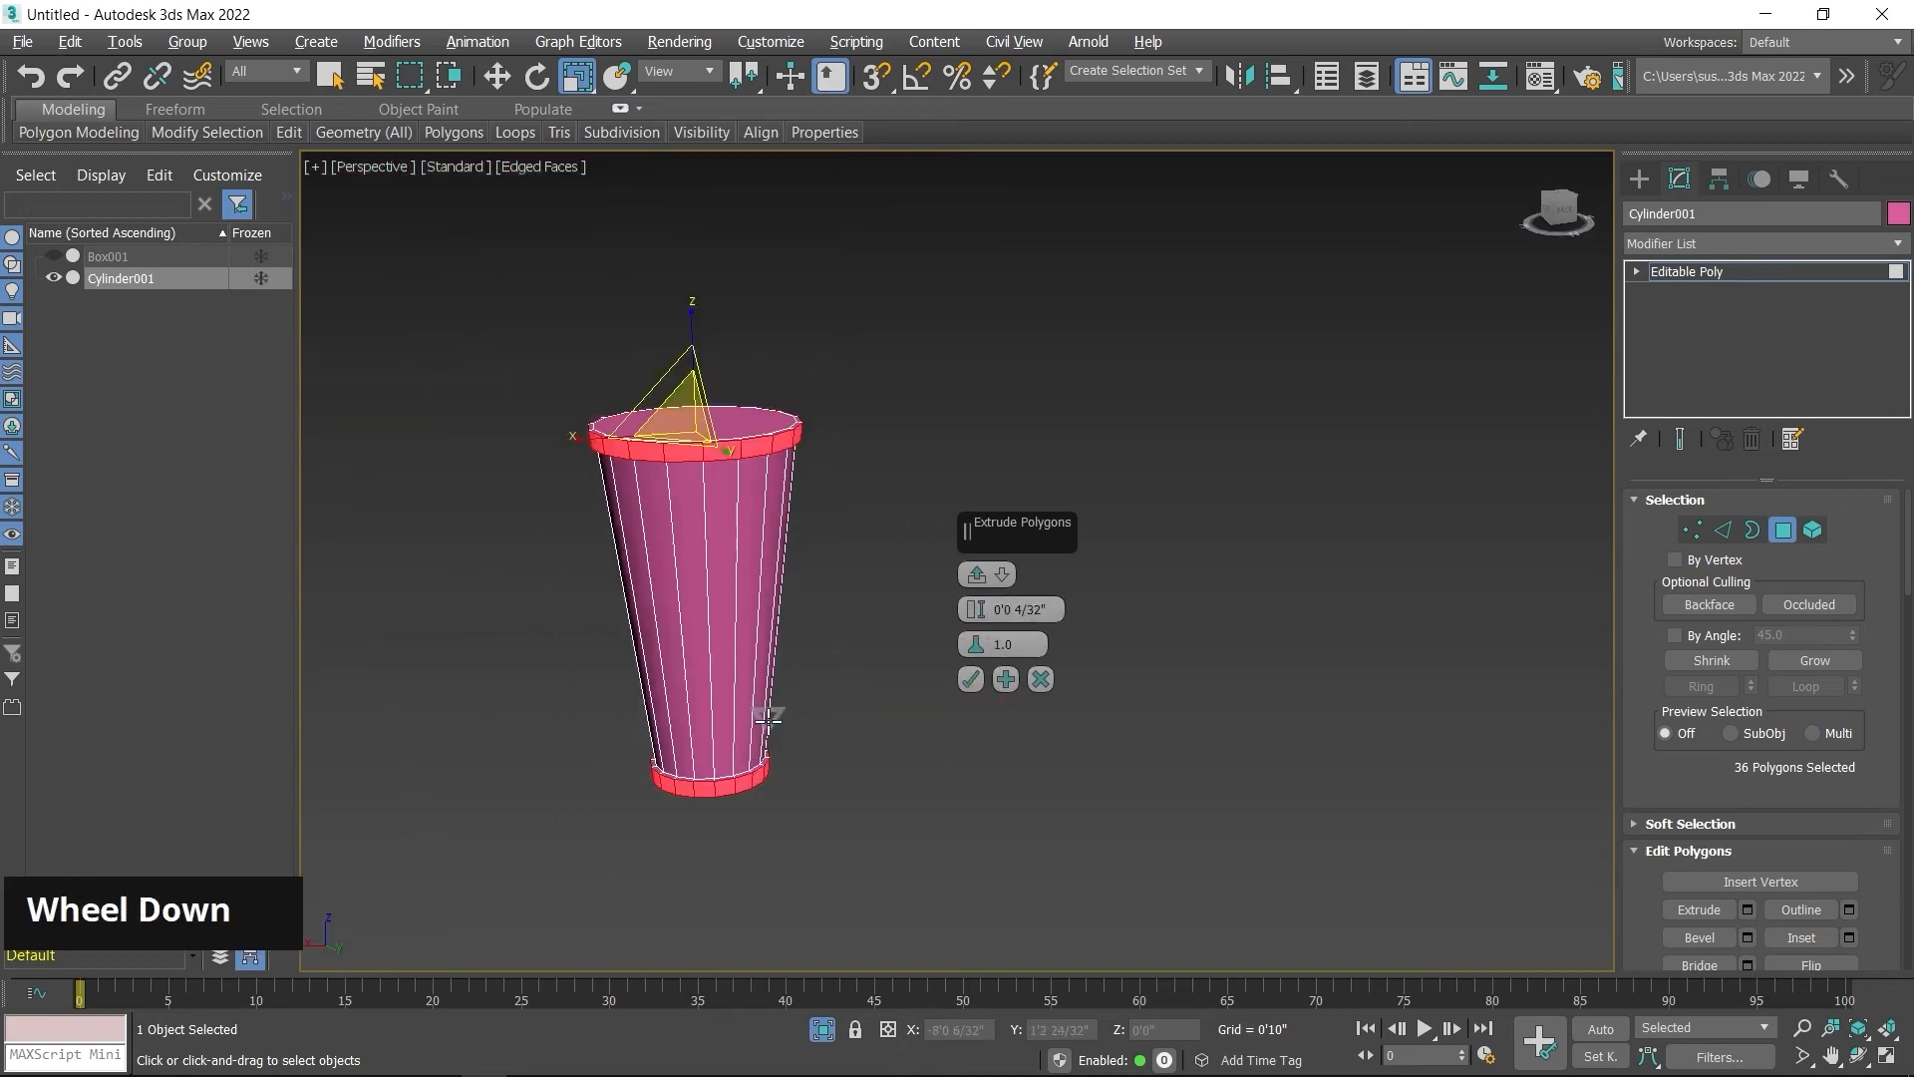
{"action": "middle_click_drag", "start_coordinate": [767, 717], "coordinate": [792, 779], "text": "alt"}
Step: Try the Group and By Polygon extrusion types with negative heights on the end bands, and return to Local Normal
{"action": "left_click", "coordinate": [1002, 574]}
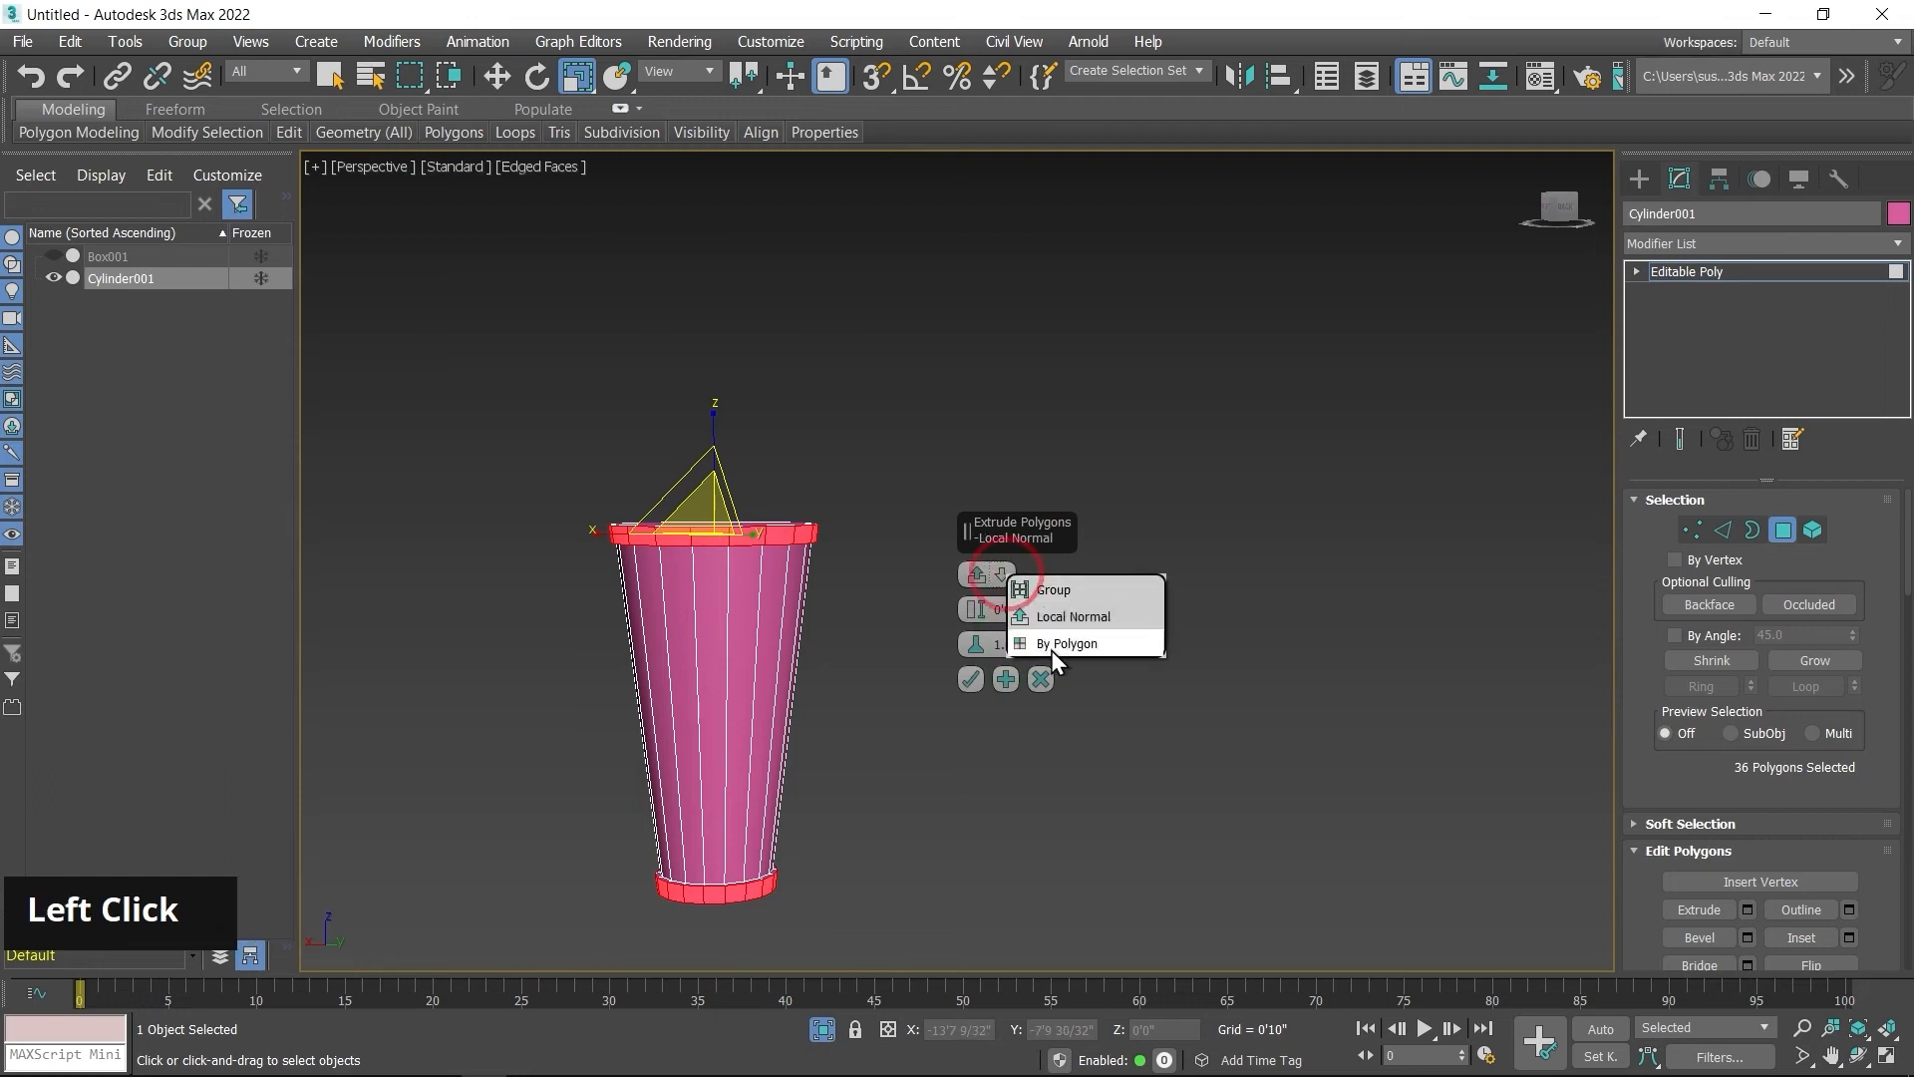
{"action": "left_click", "coordinate": [1066, 616]}
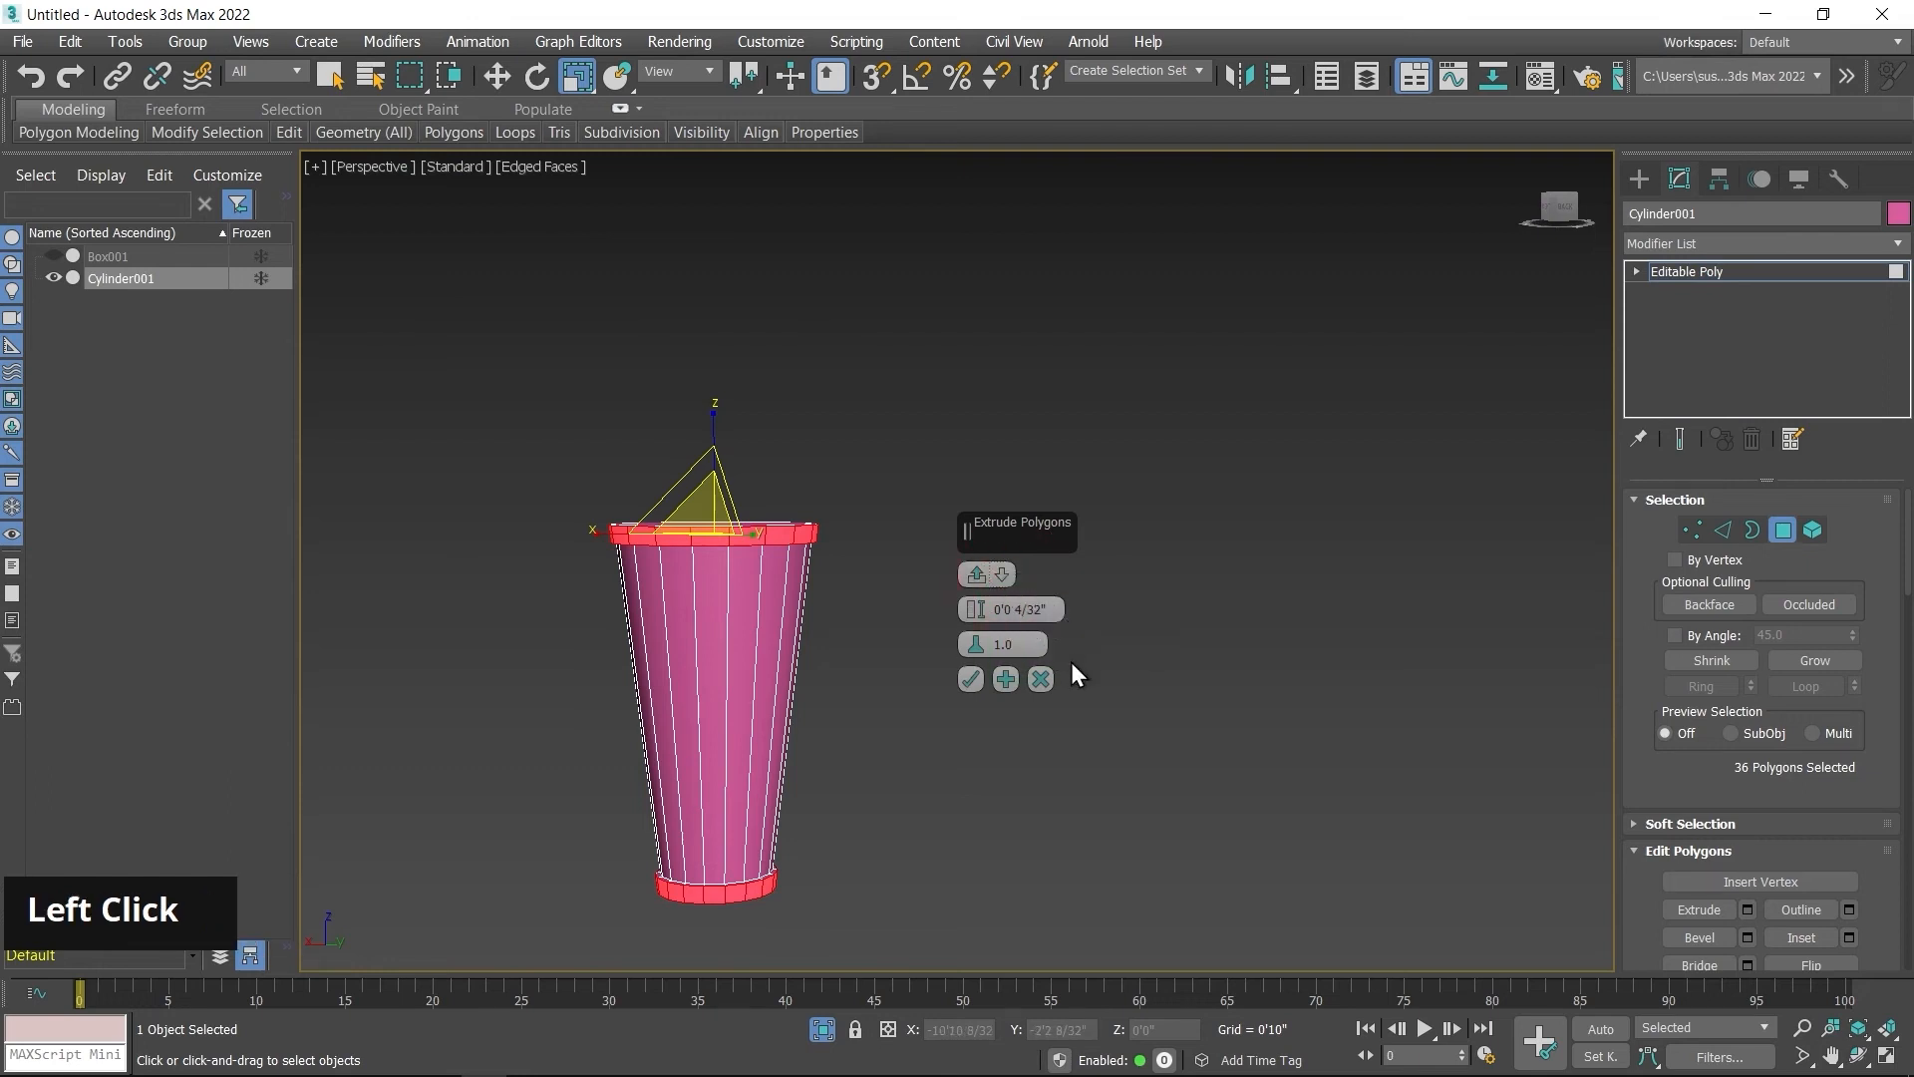
{"action": "left_click", "coordinate": [1002, 576]}
{"action": "left_click", "coordinate": [1040, 588]}
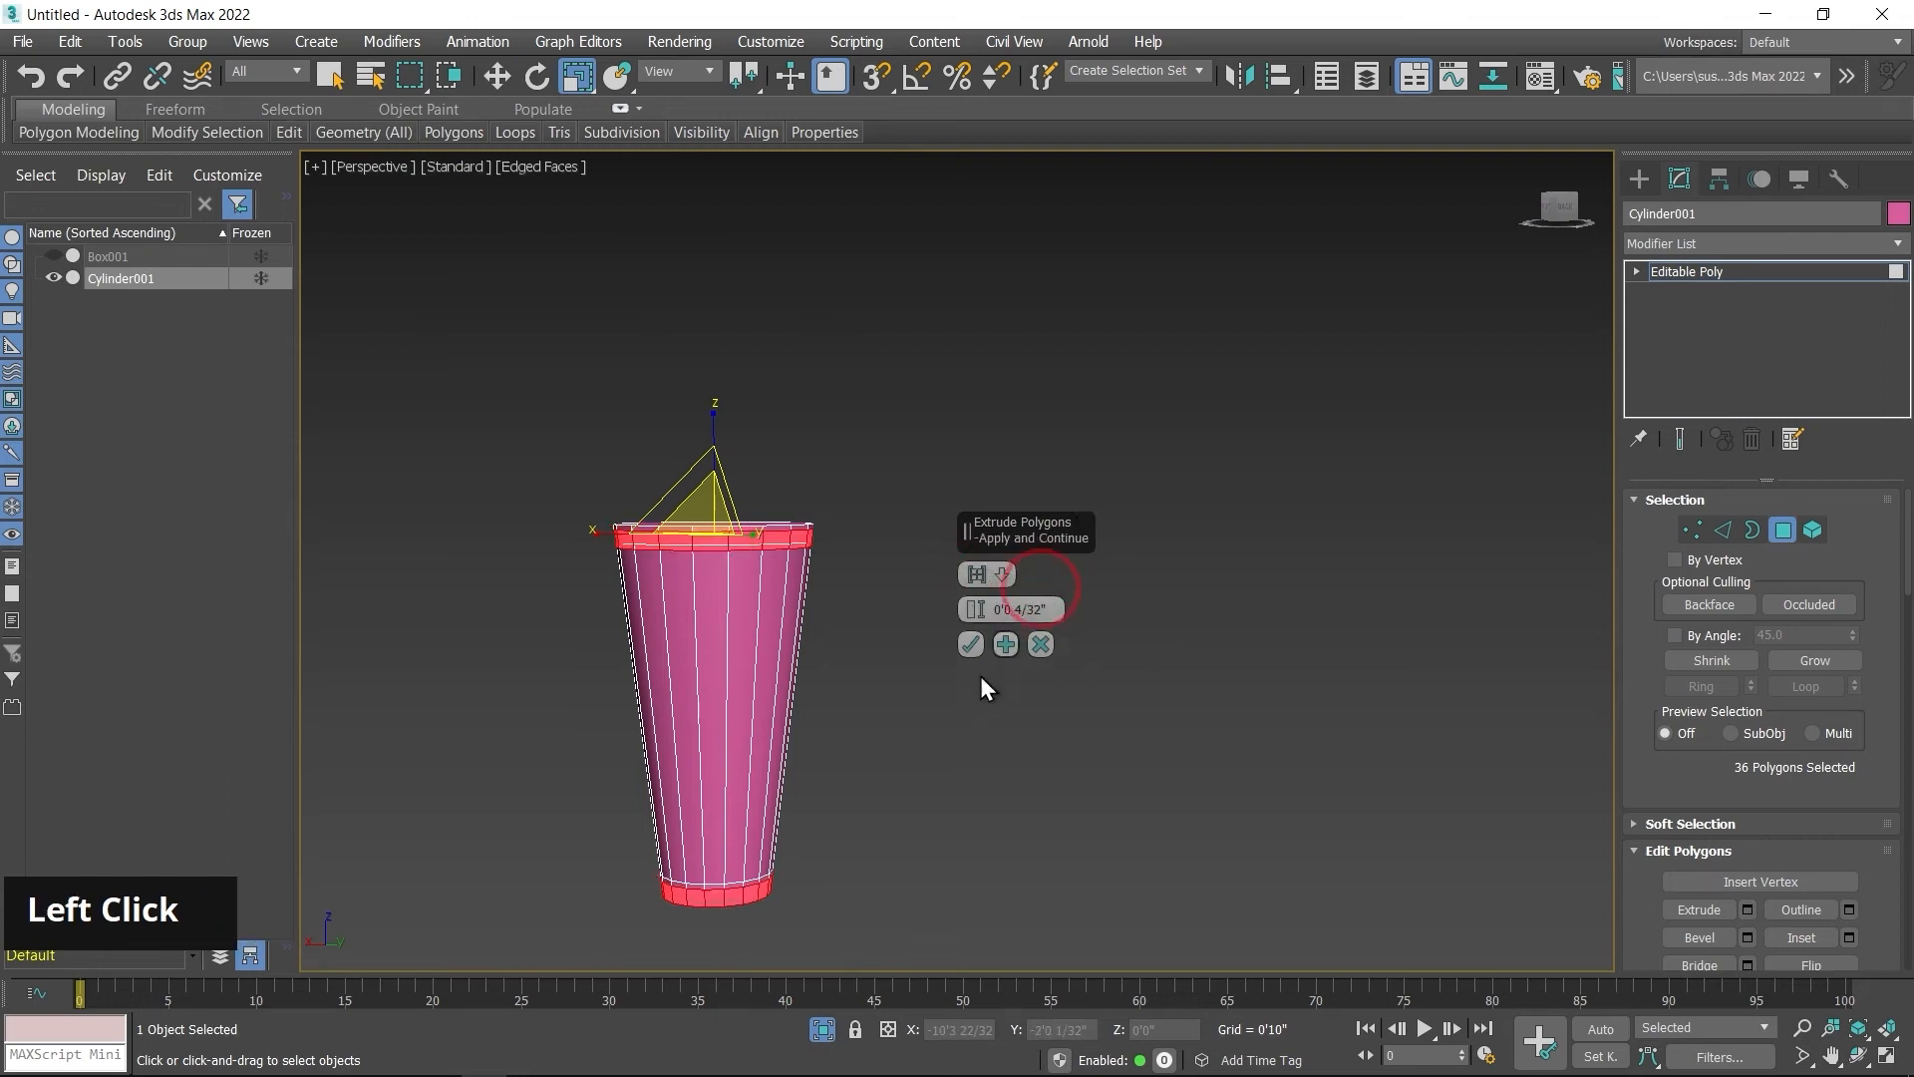
{"action": "left_click_drag", "start_coordinate": [979, 614], "coordinate": [1000, 575]}
{"action": "left_click", "coordinate": [1000, 576]}
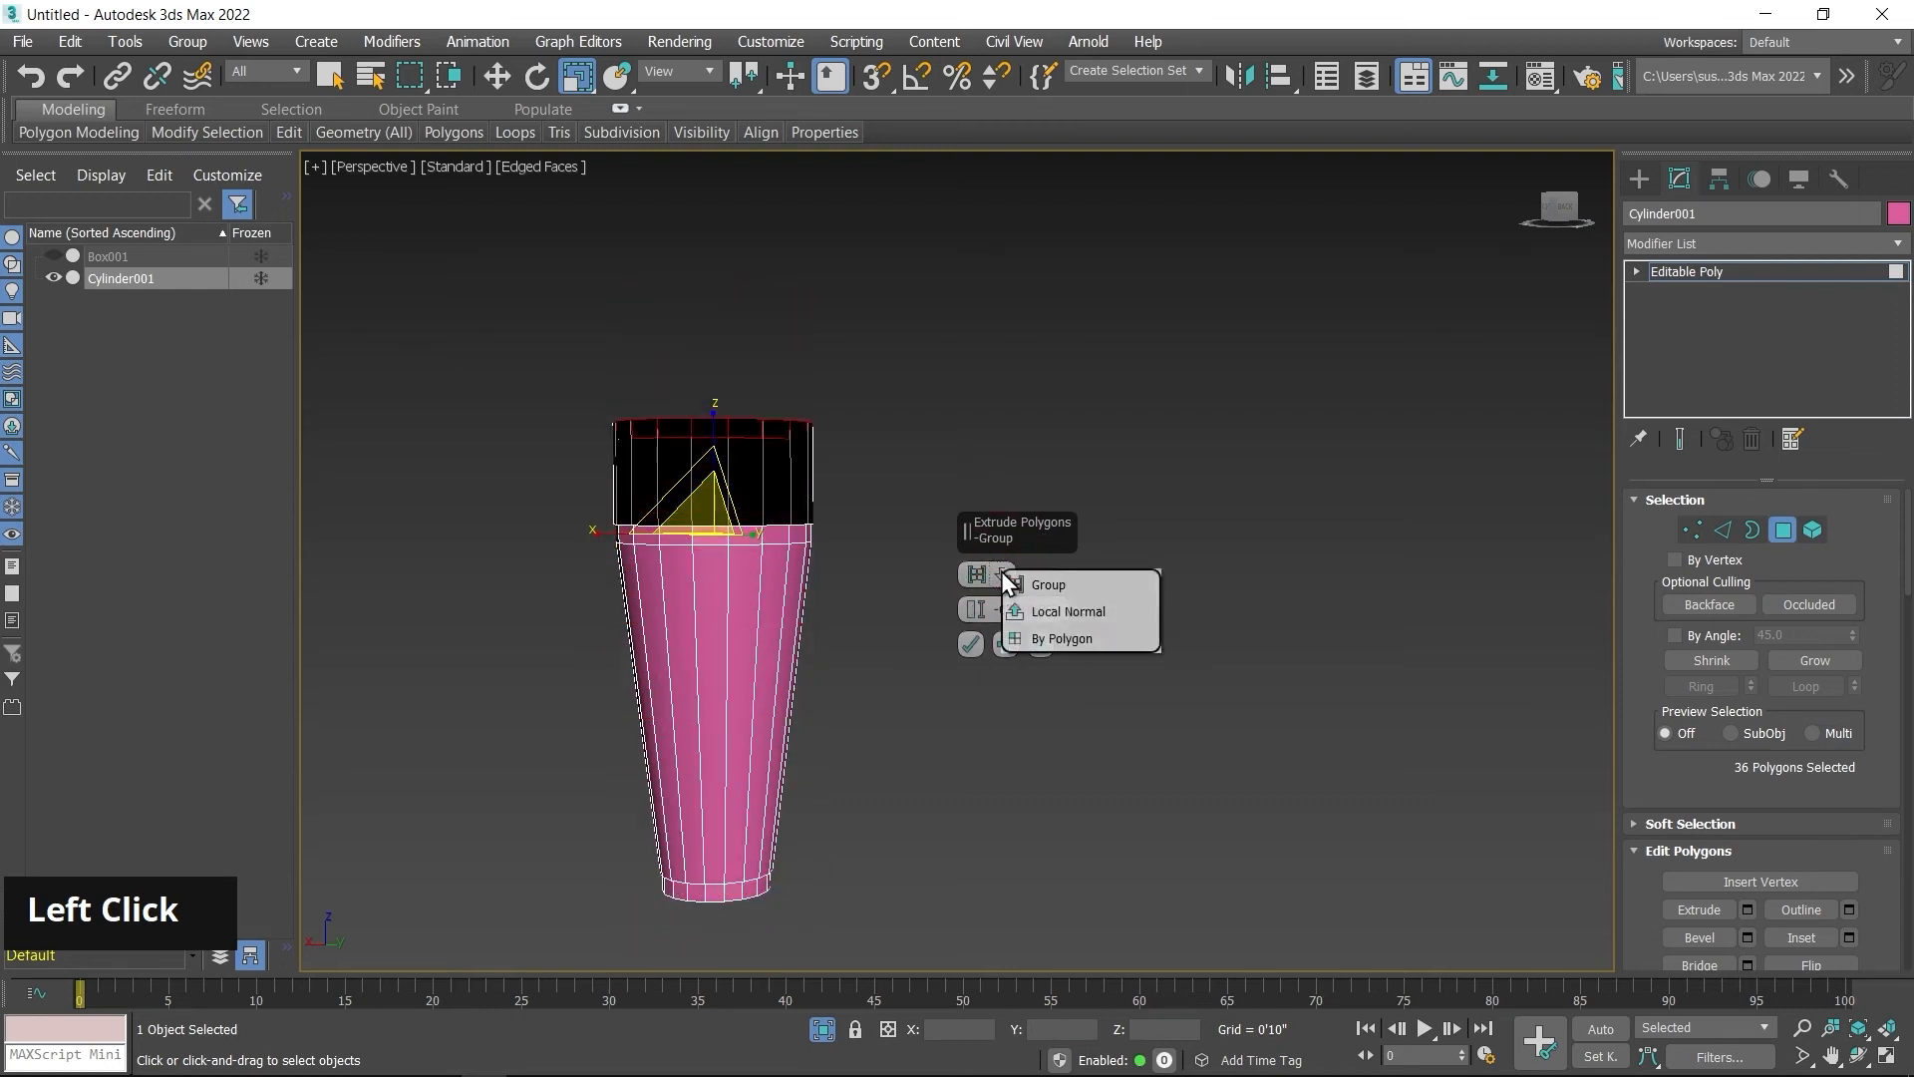
{"action": "left_click", "coordinate": [1068, 638]}
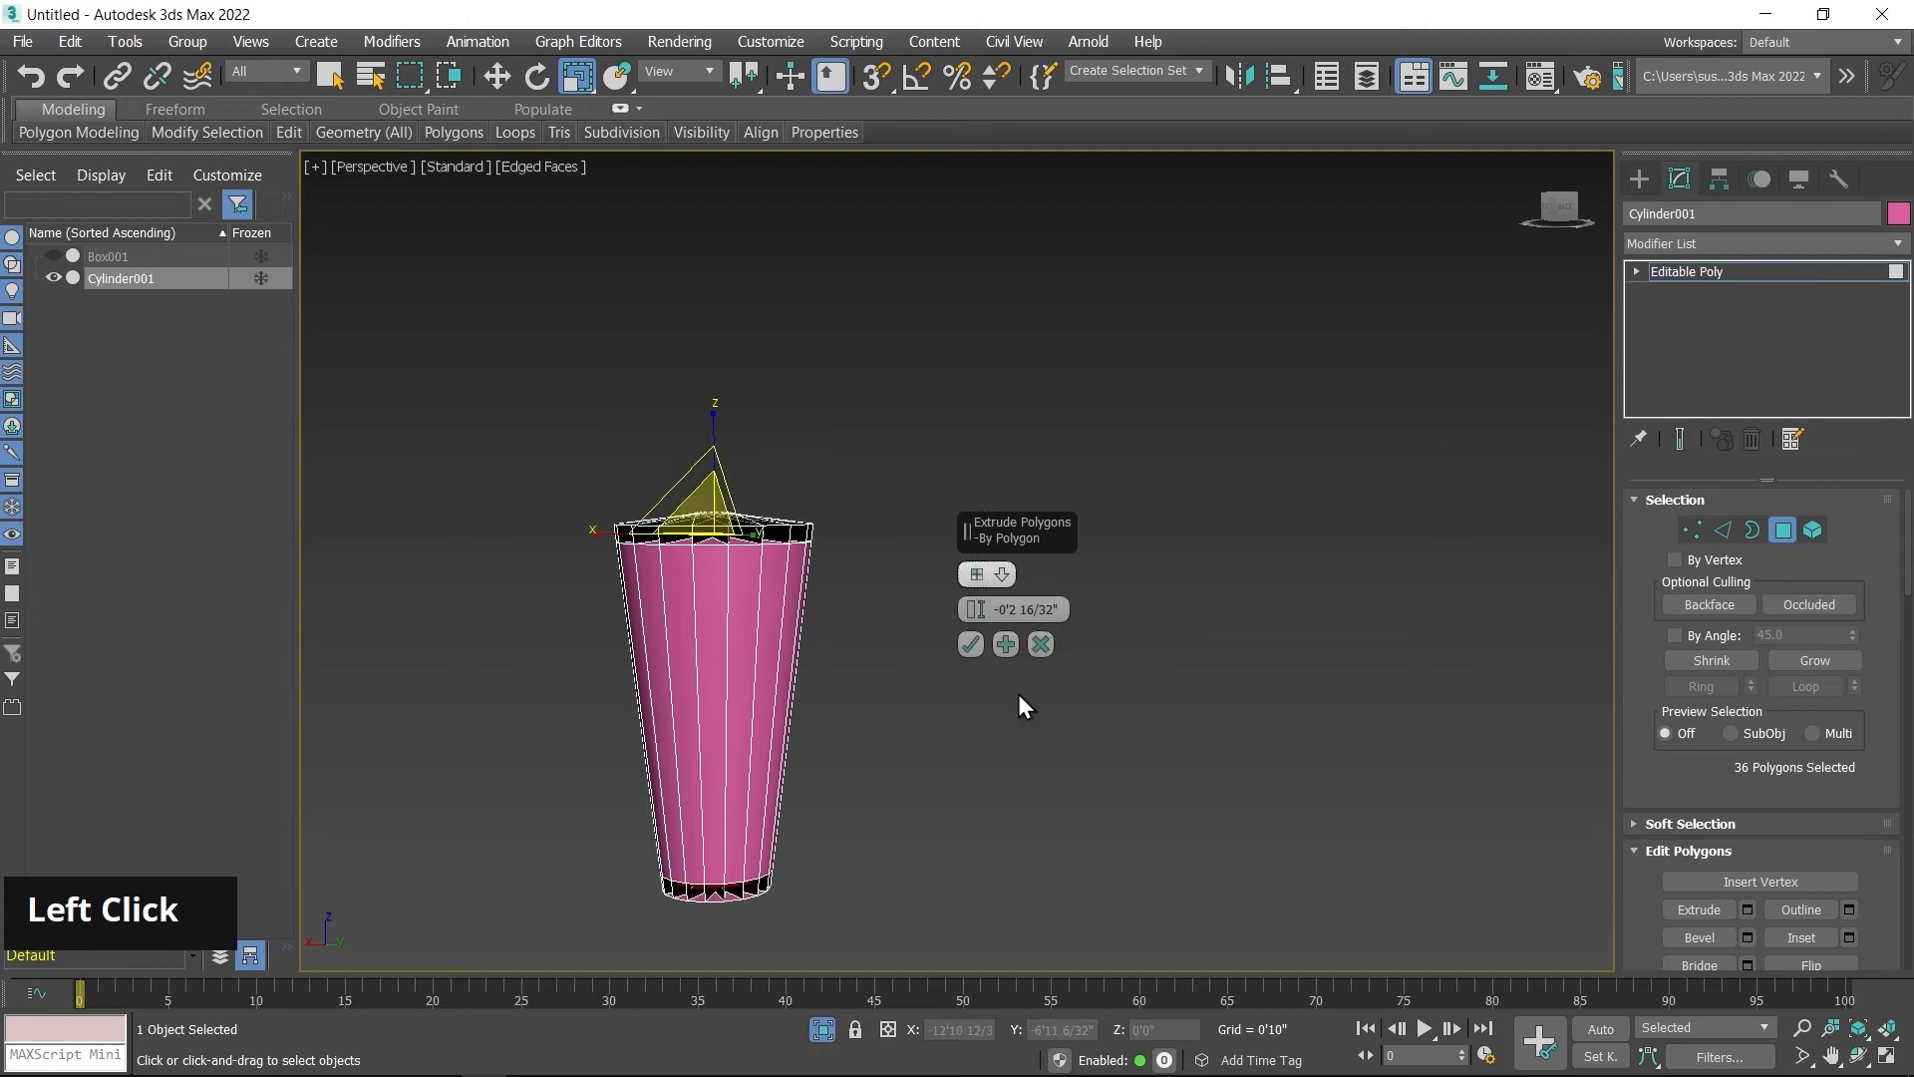
{"action": "left_click_drag", "start_coordinate": [974, 609], "coordinate": [997, 658]}
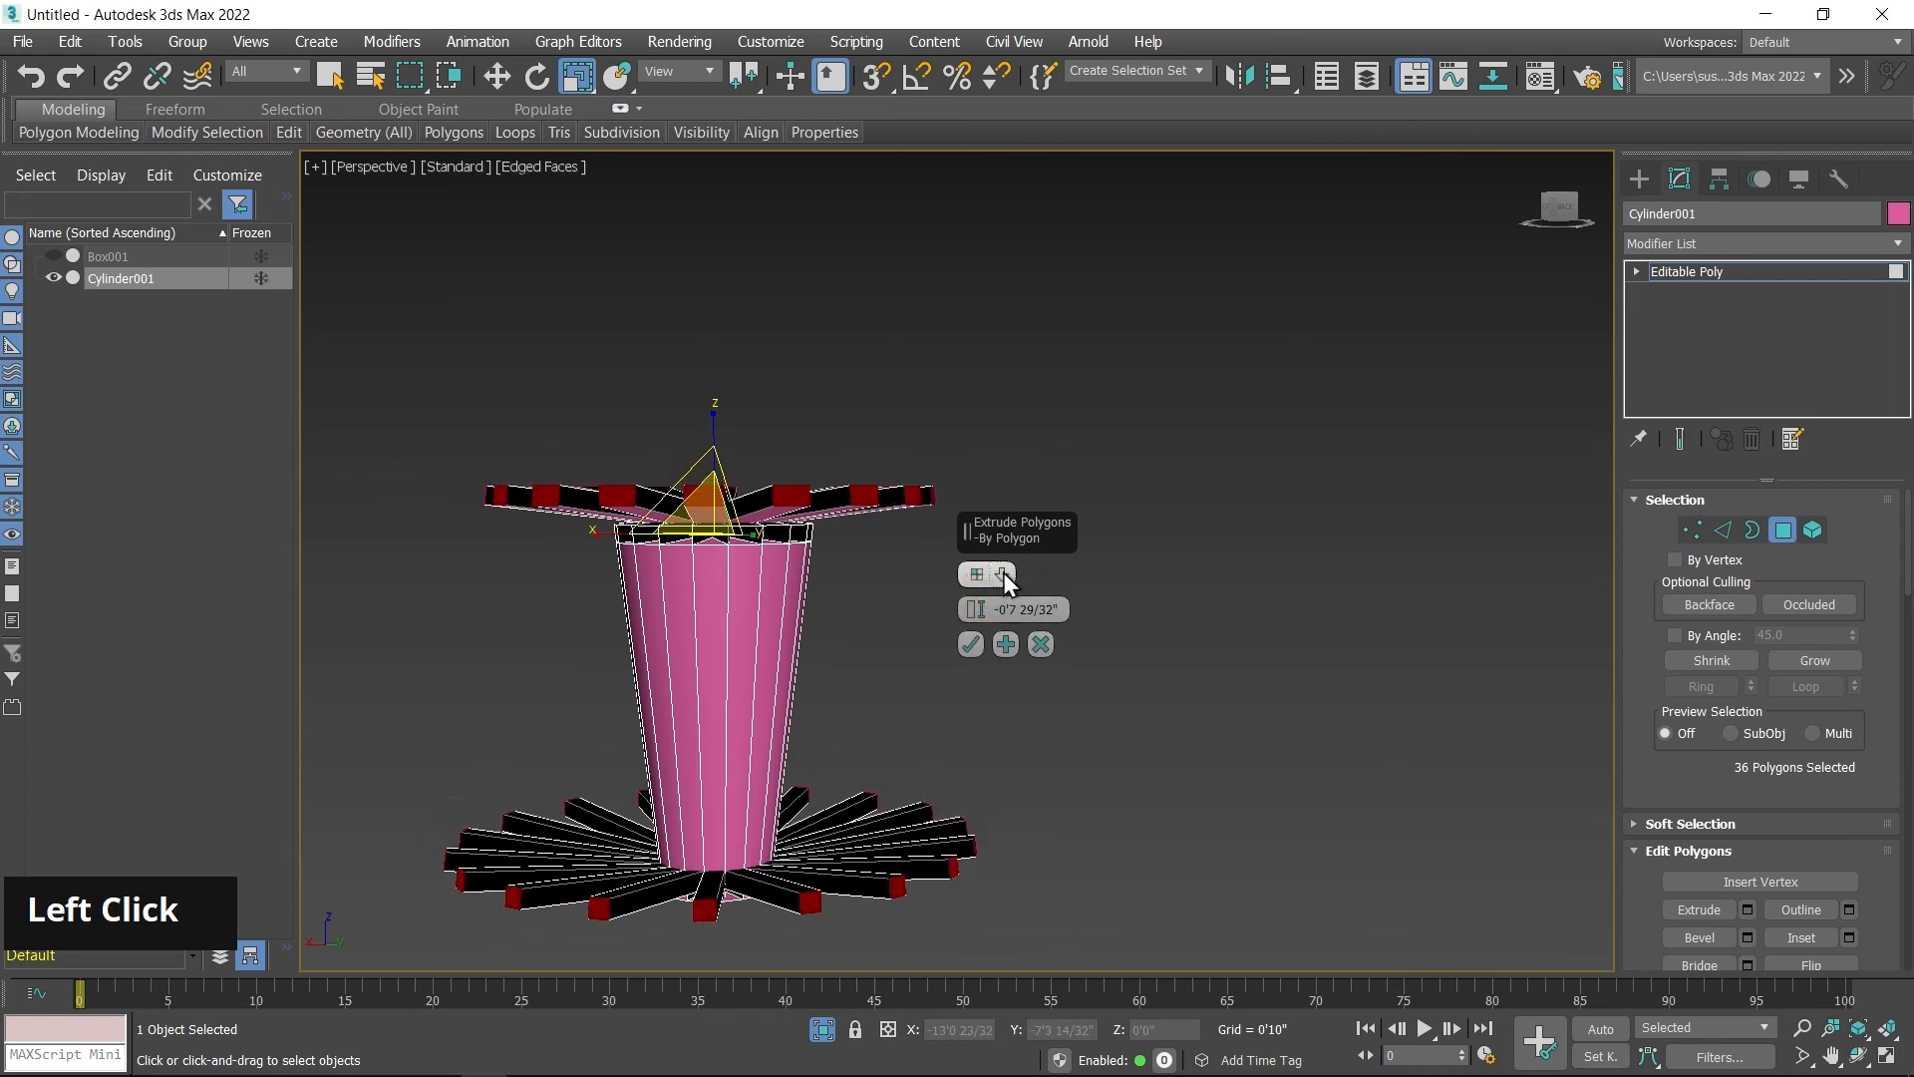
{"action": "left_click", "coordinate": [1003, 572]}
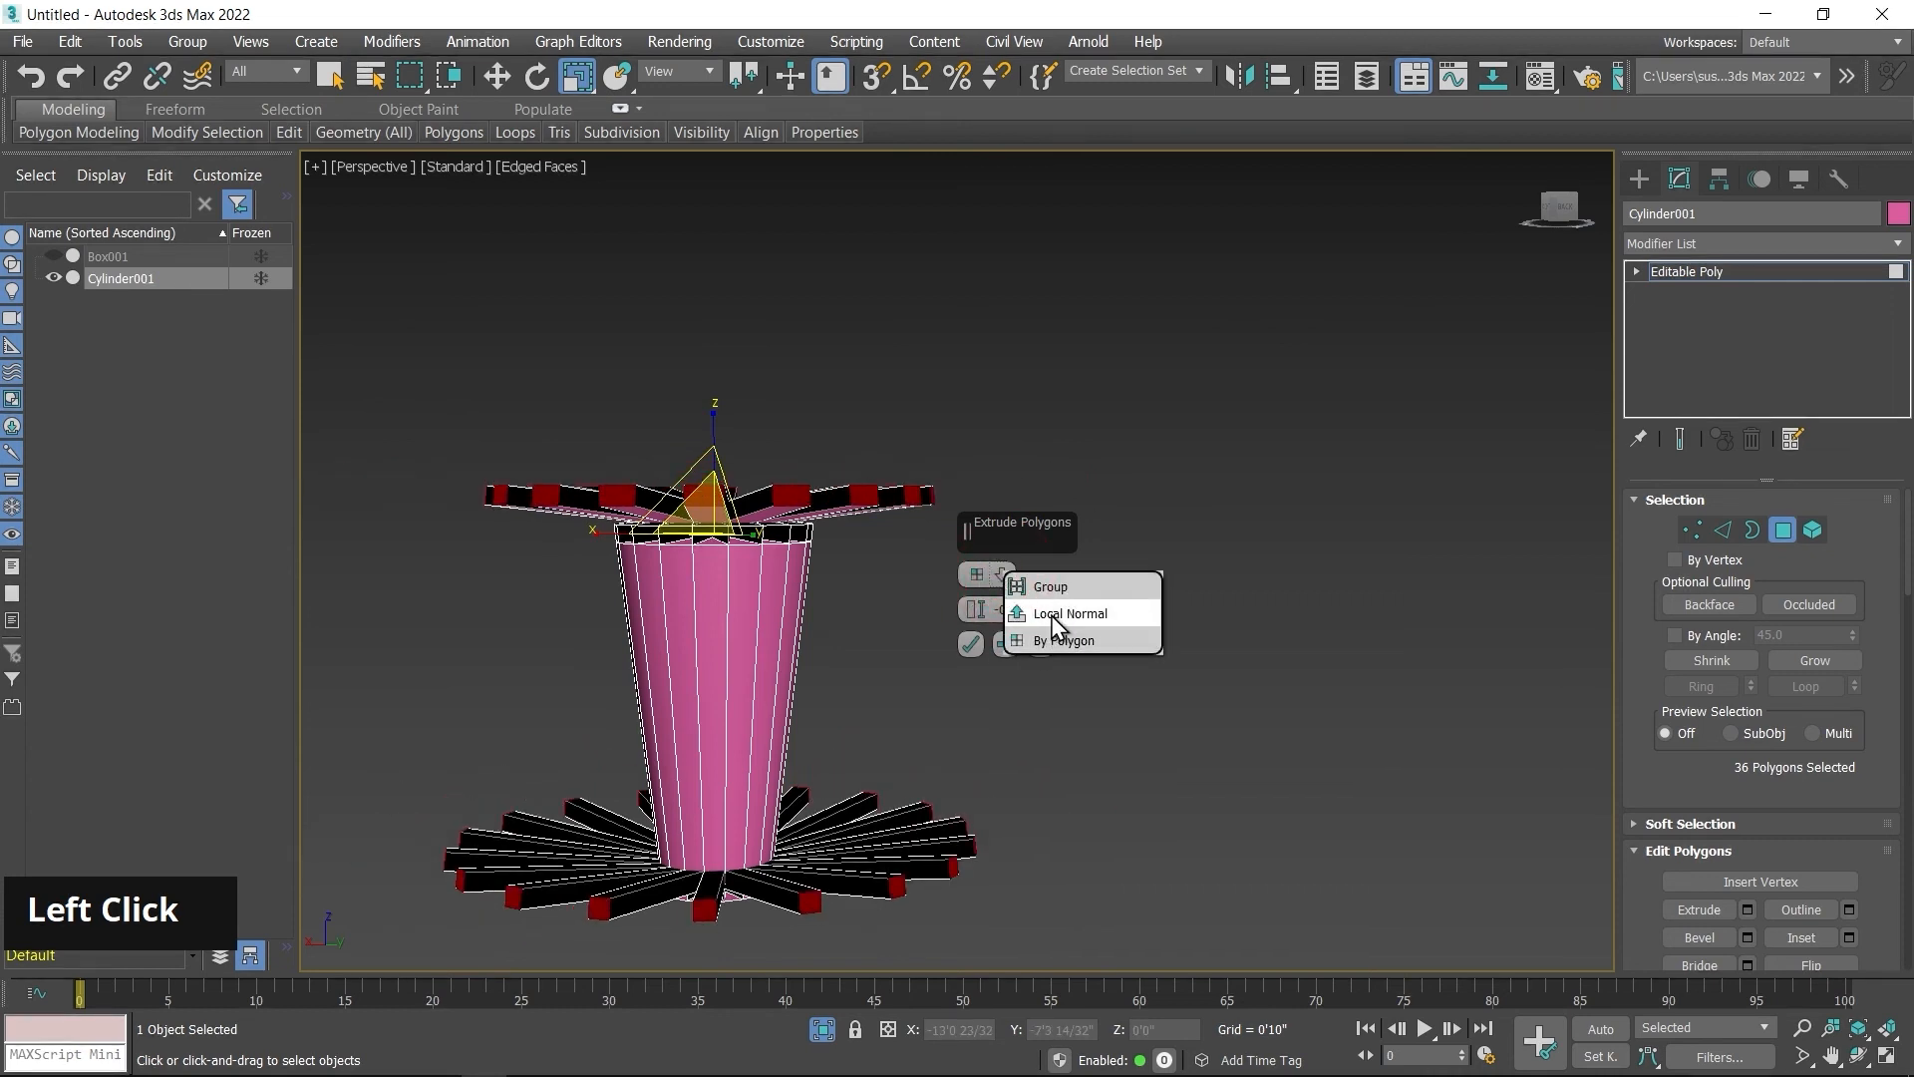
{"action": "left_click", "coordinate": [1054, 618]}
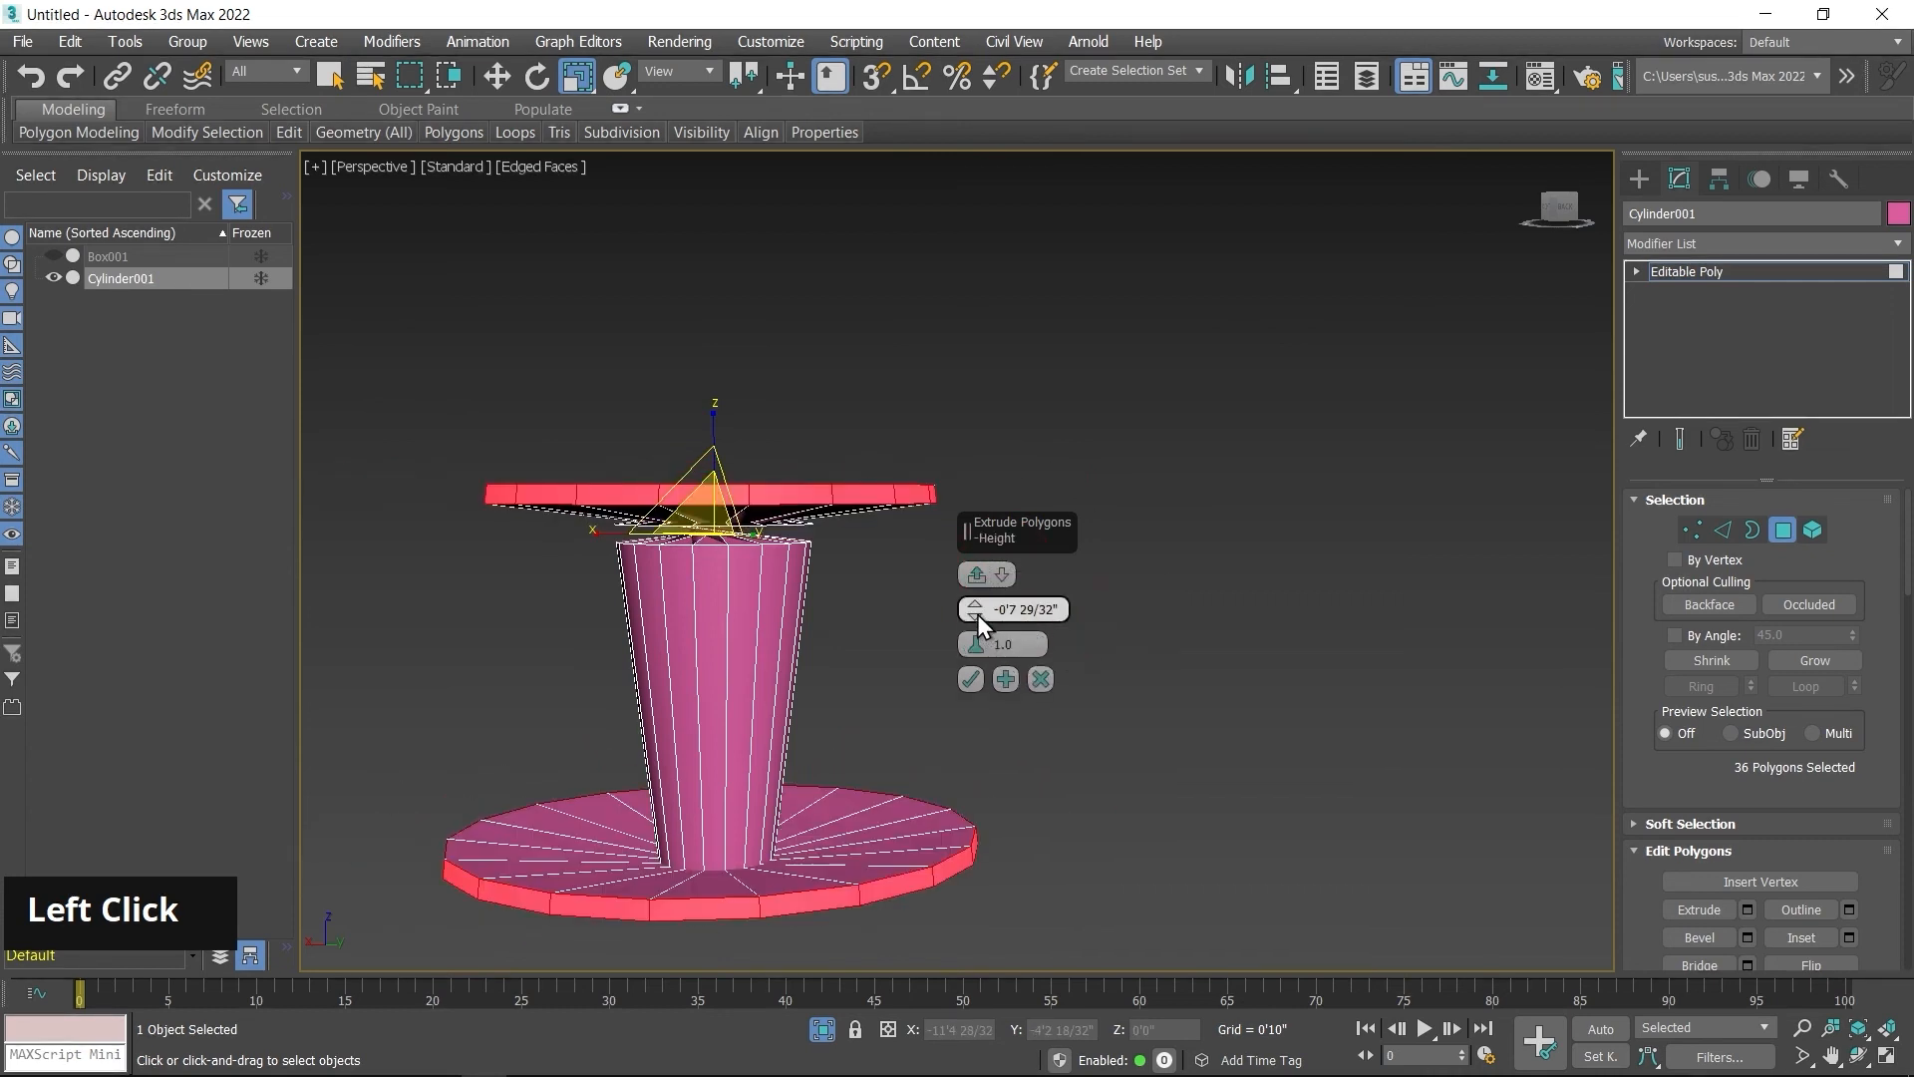
Step: Set the Local Normal extrusion height to about 0'0 5/32" and apply it to both end bands
{"action": "left_click_drag", "start_coordinate": [977, 610], "coordinate": [986, 549]}
{"action": "middle_click_drag", "start_coordinate": [818, 678], "coordinate": [717, 576], "text": "alt"}
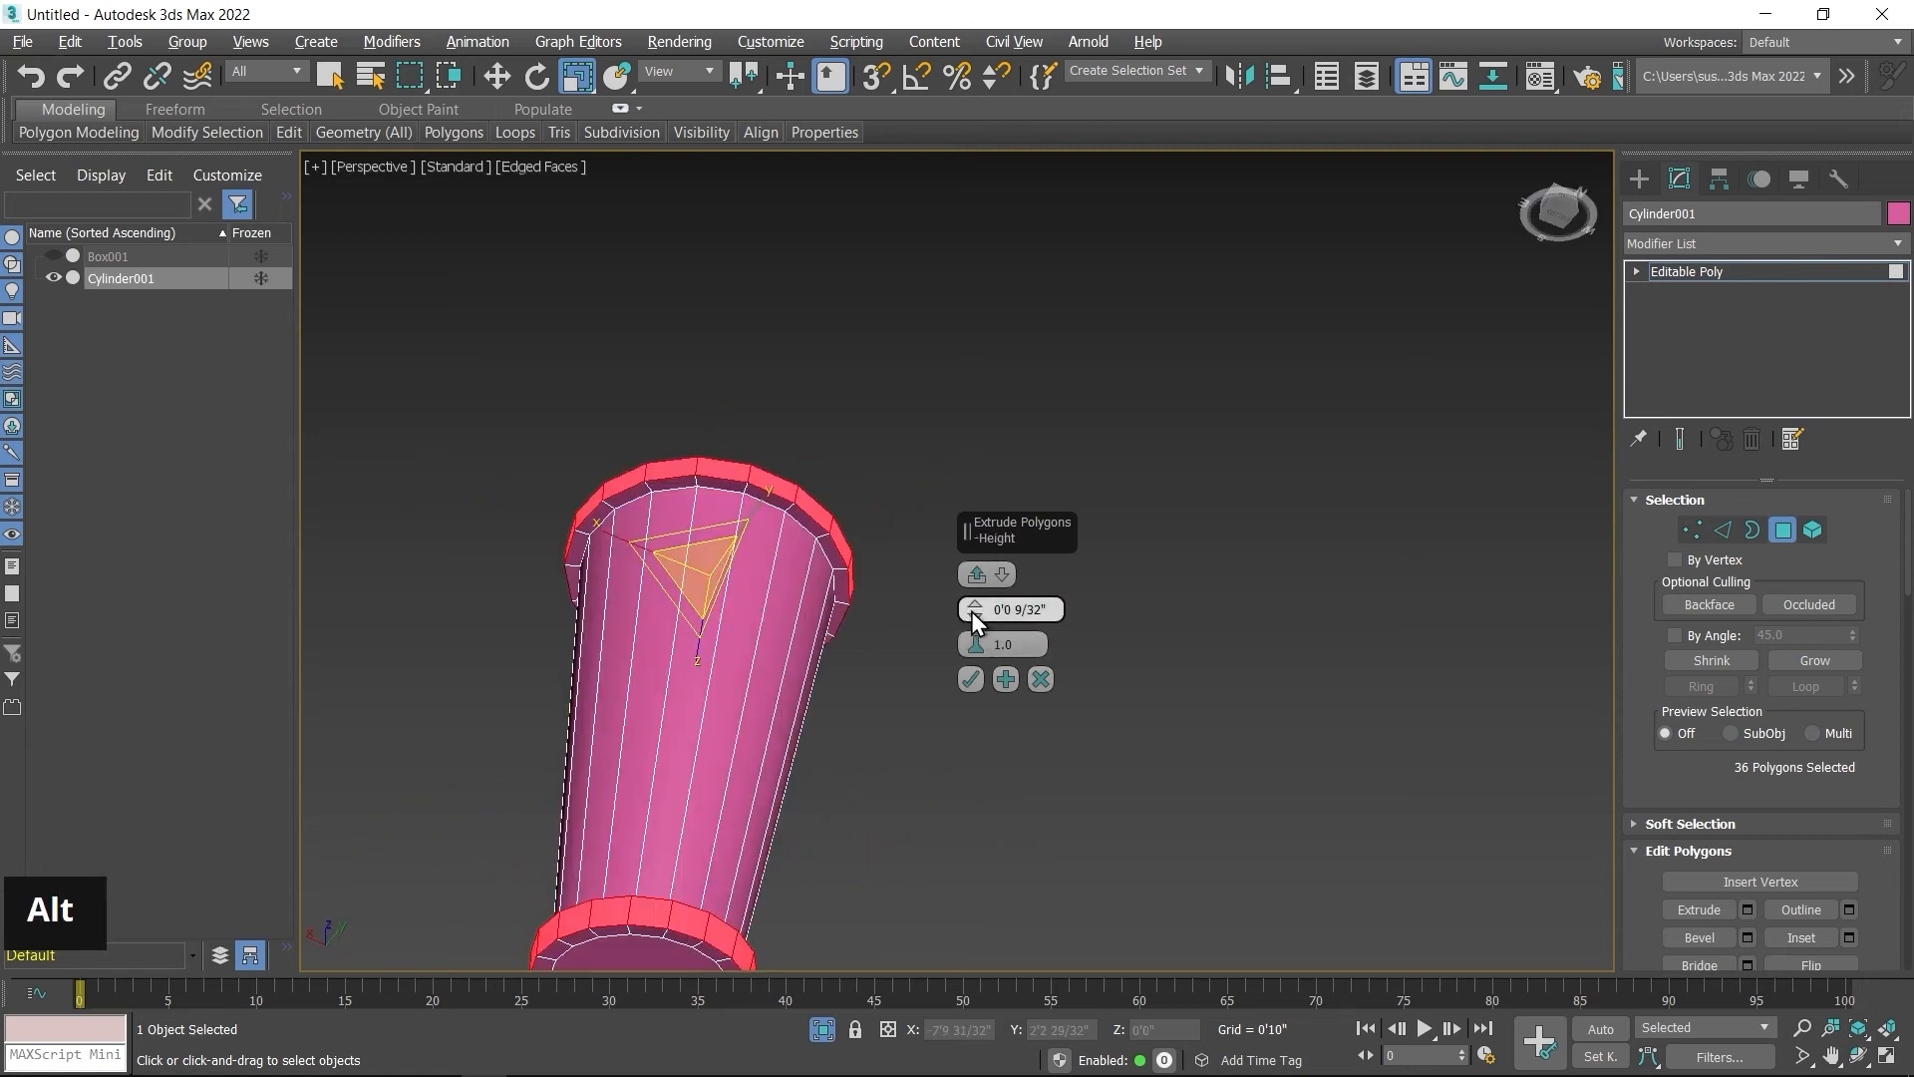
{"action": "left_click_drag", "start_coordinate": [973, 612], "coordinate": [972, 615], "text": "alt"}
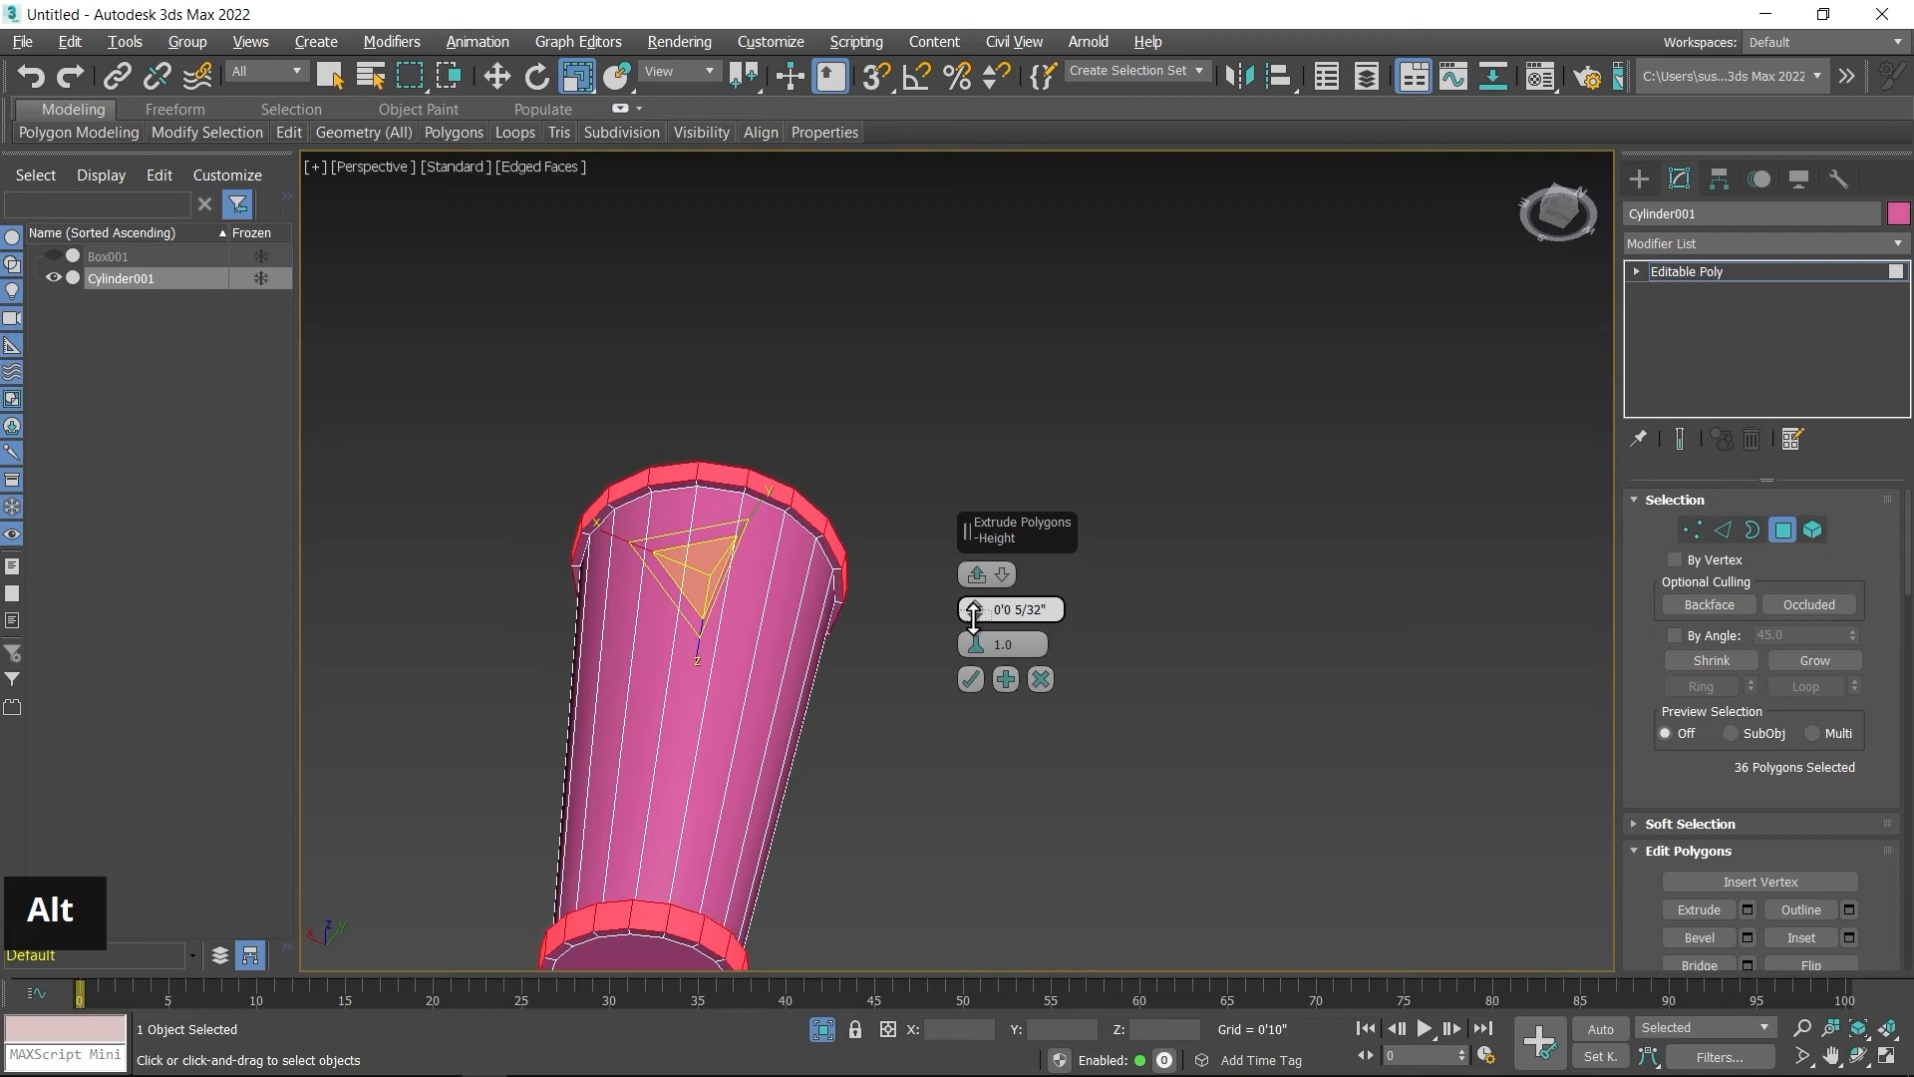
{"action": "middle_click_drag", "start_coordinate": [973, 612], "coordinate": [1017, 709], "text": "alt"}
{"action": "left_click", "coordinate": [970, 679]}
Step: Activate the Move tool for the whole leg and exit isolation to show the sofa again
{"action": "middle_click", "coordinate": [1082, 648]}
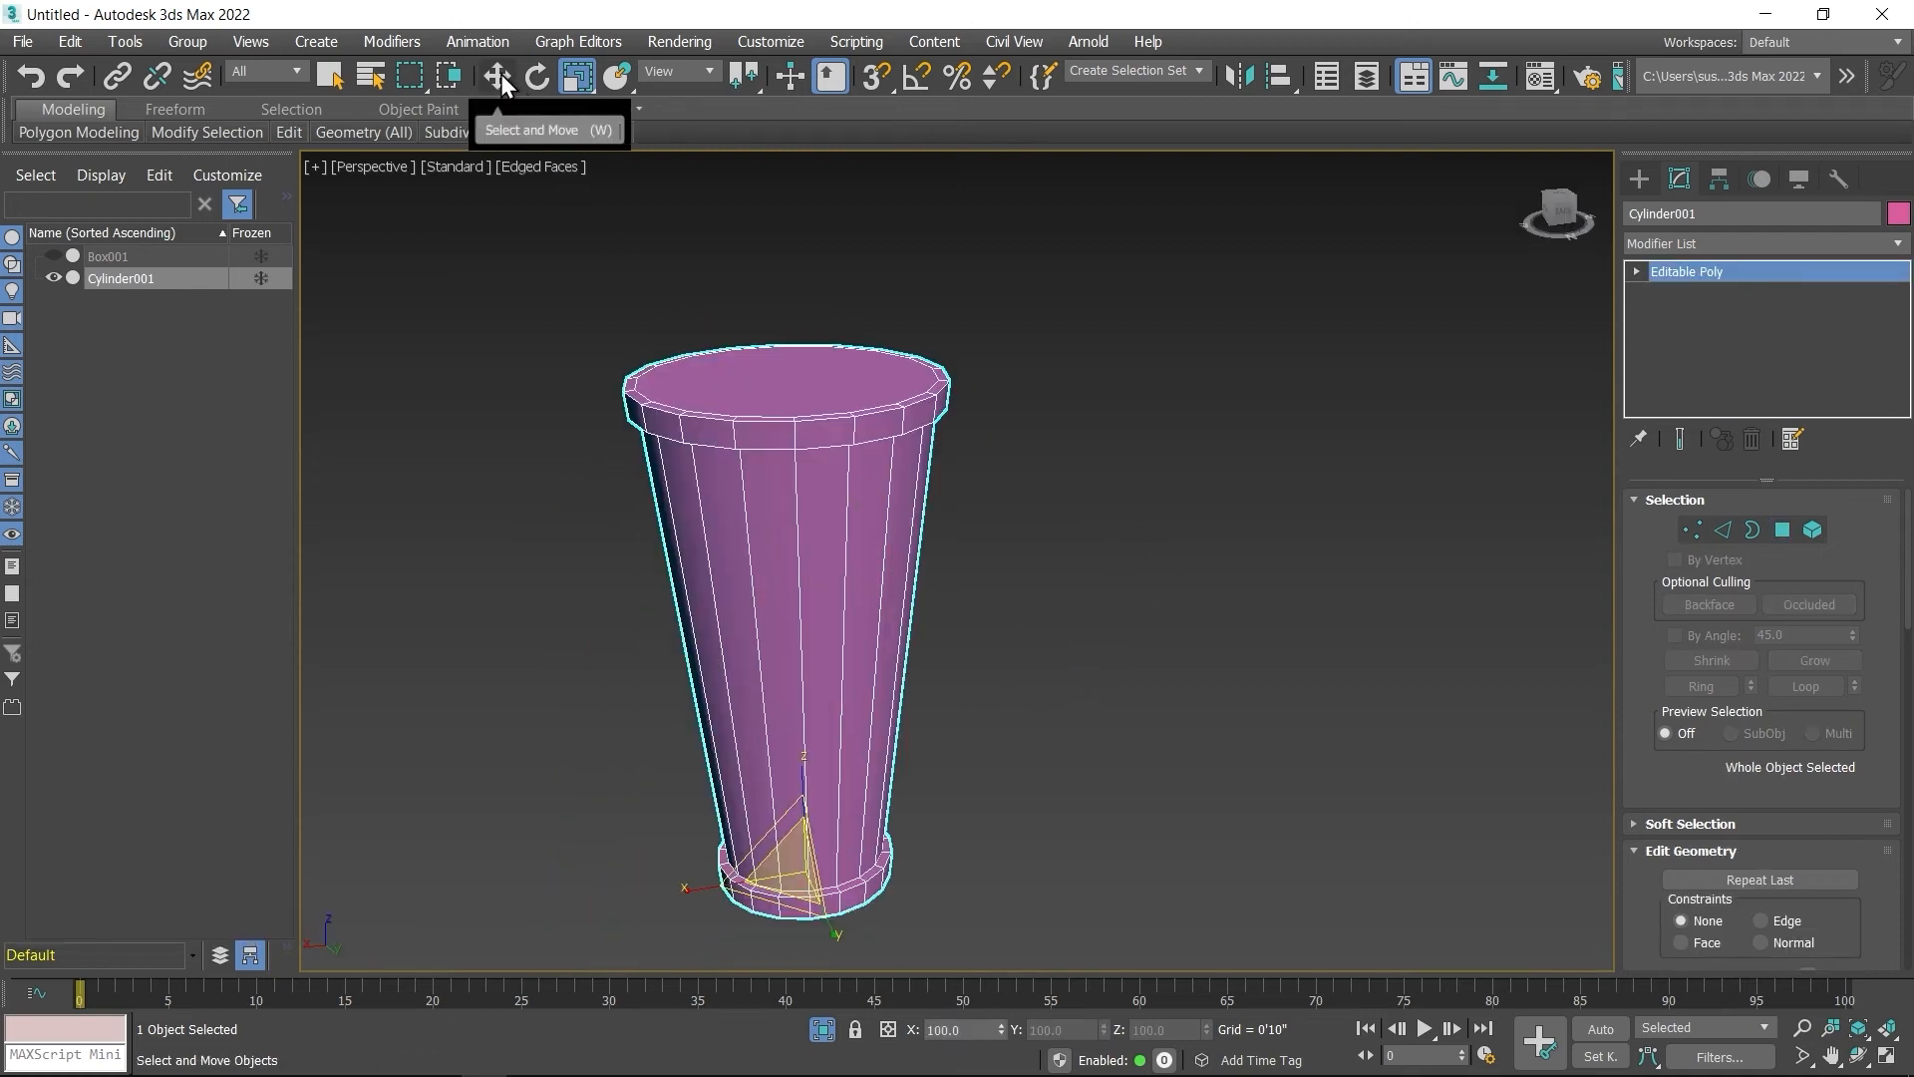
{"action": "left_click", "coordinate": [496, 74]}
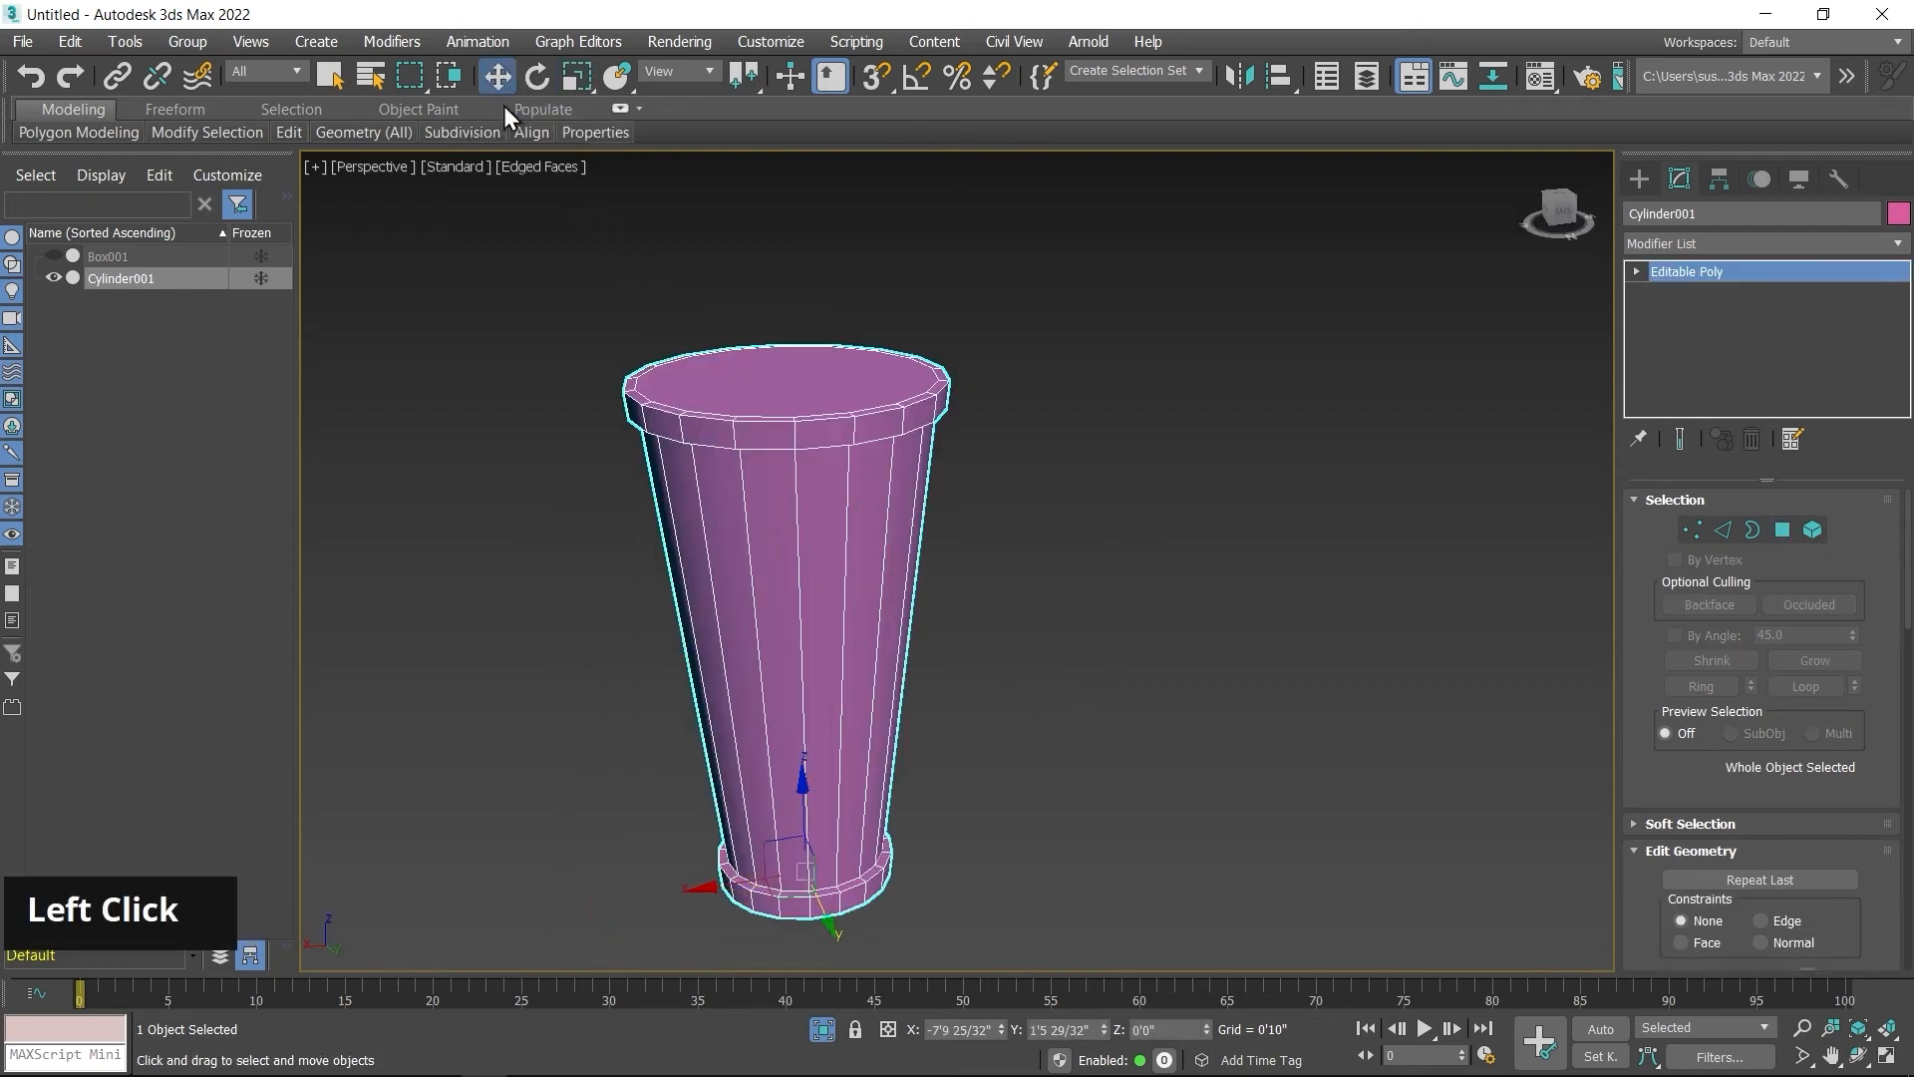
{"action": "left_click", "coordinate": [824, 1030]}
{"action": "scroll", "coordinate": [1058, 742], "scroll_direction": "down", "scroll_amount": 10}
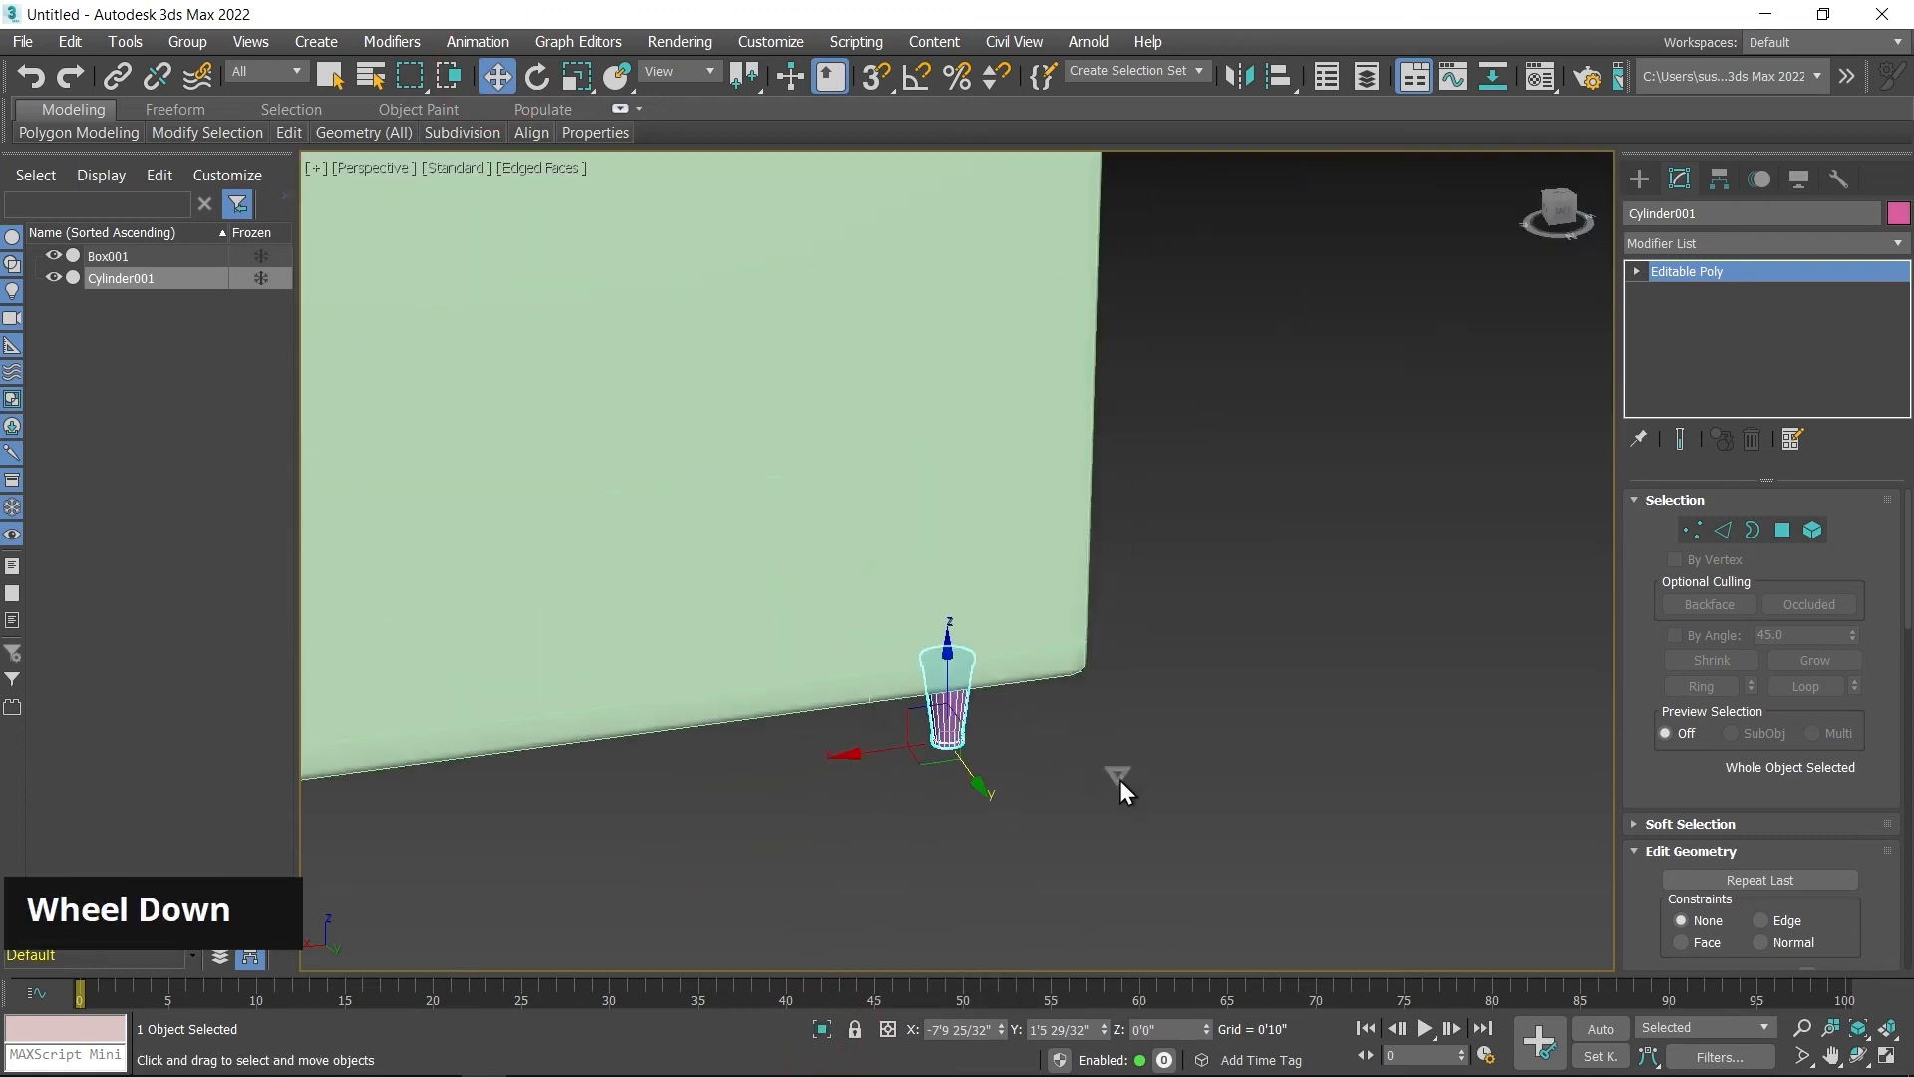
{"action": "middle_click_drag", "start_coordinate": [1303, 774], "coordinate": [1058, 818], "text": "alt"}
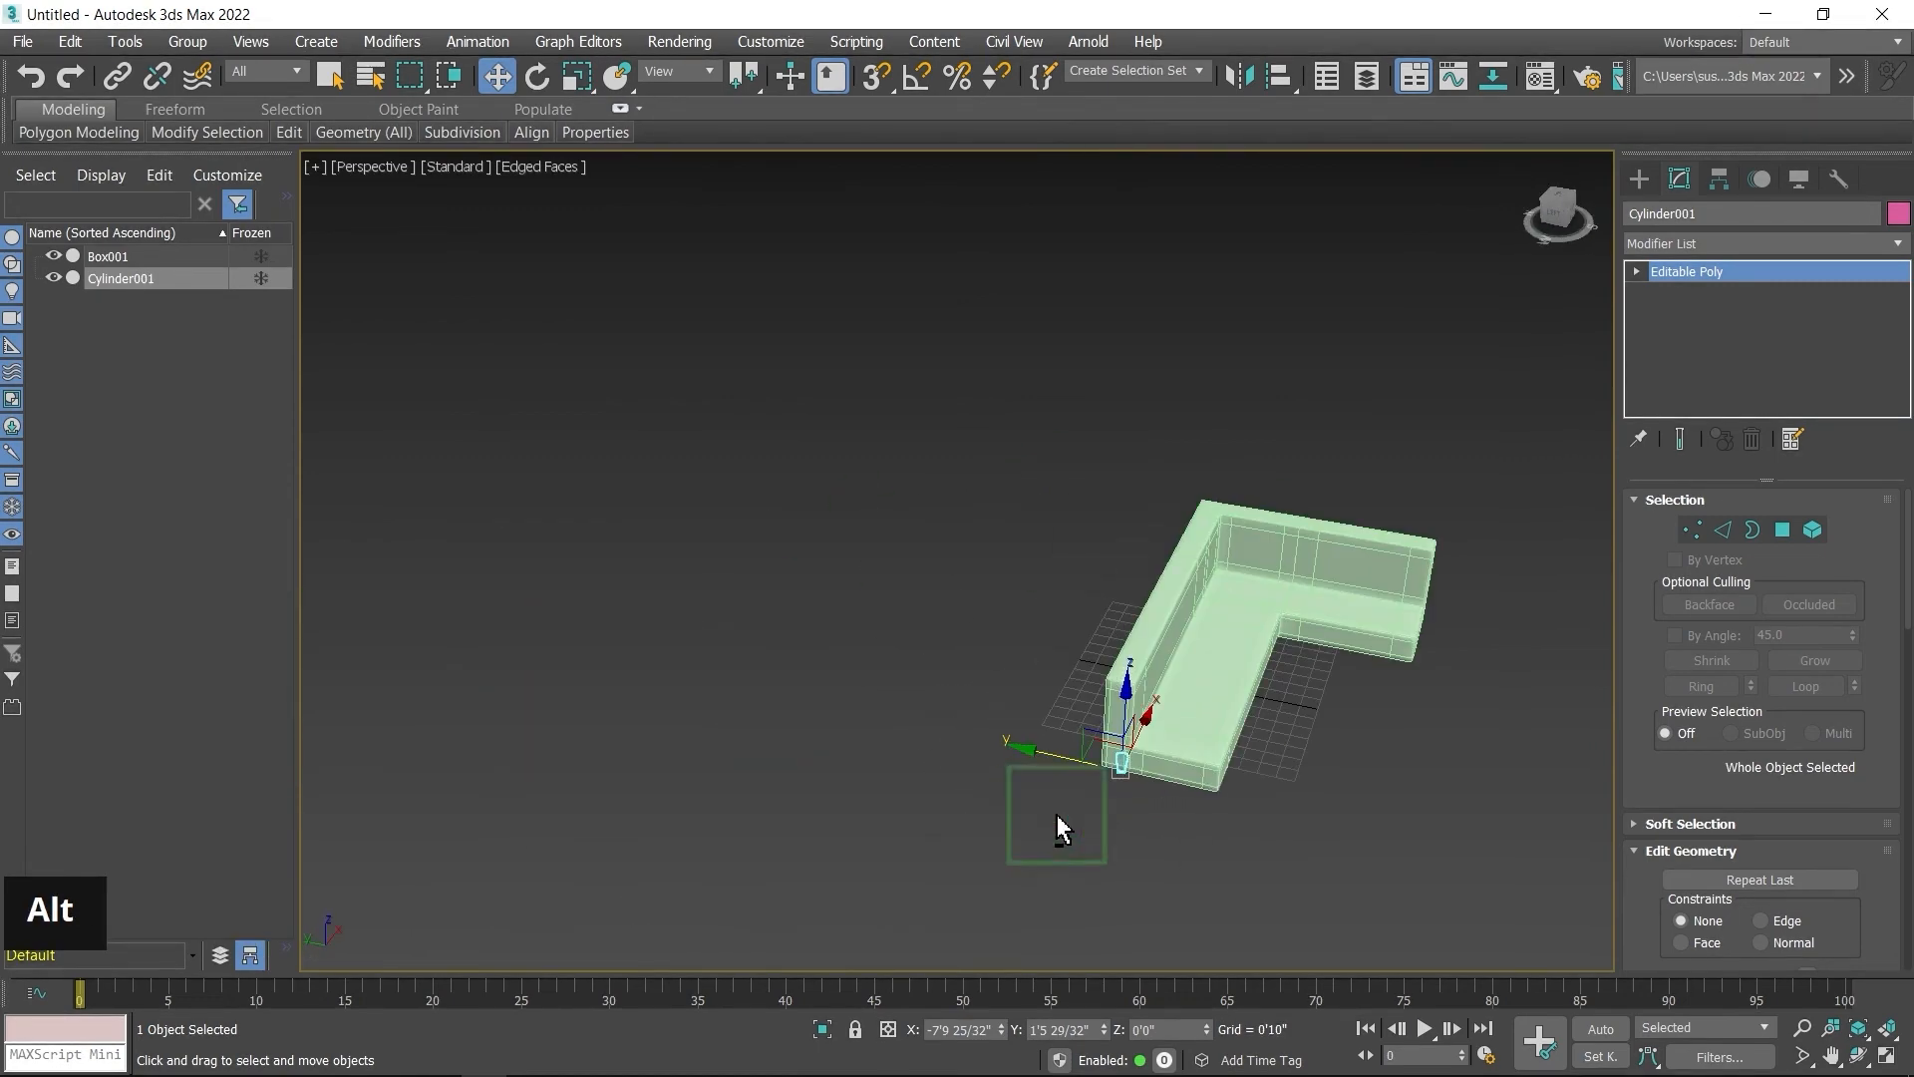
Step: Copy the leg along Y in the Top view to the front edge at the same end of the sofa
{"action": "key", "text": "alt+w"}
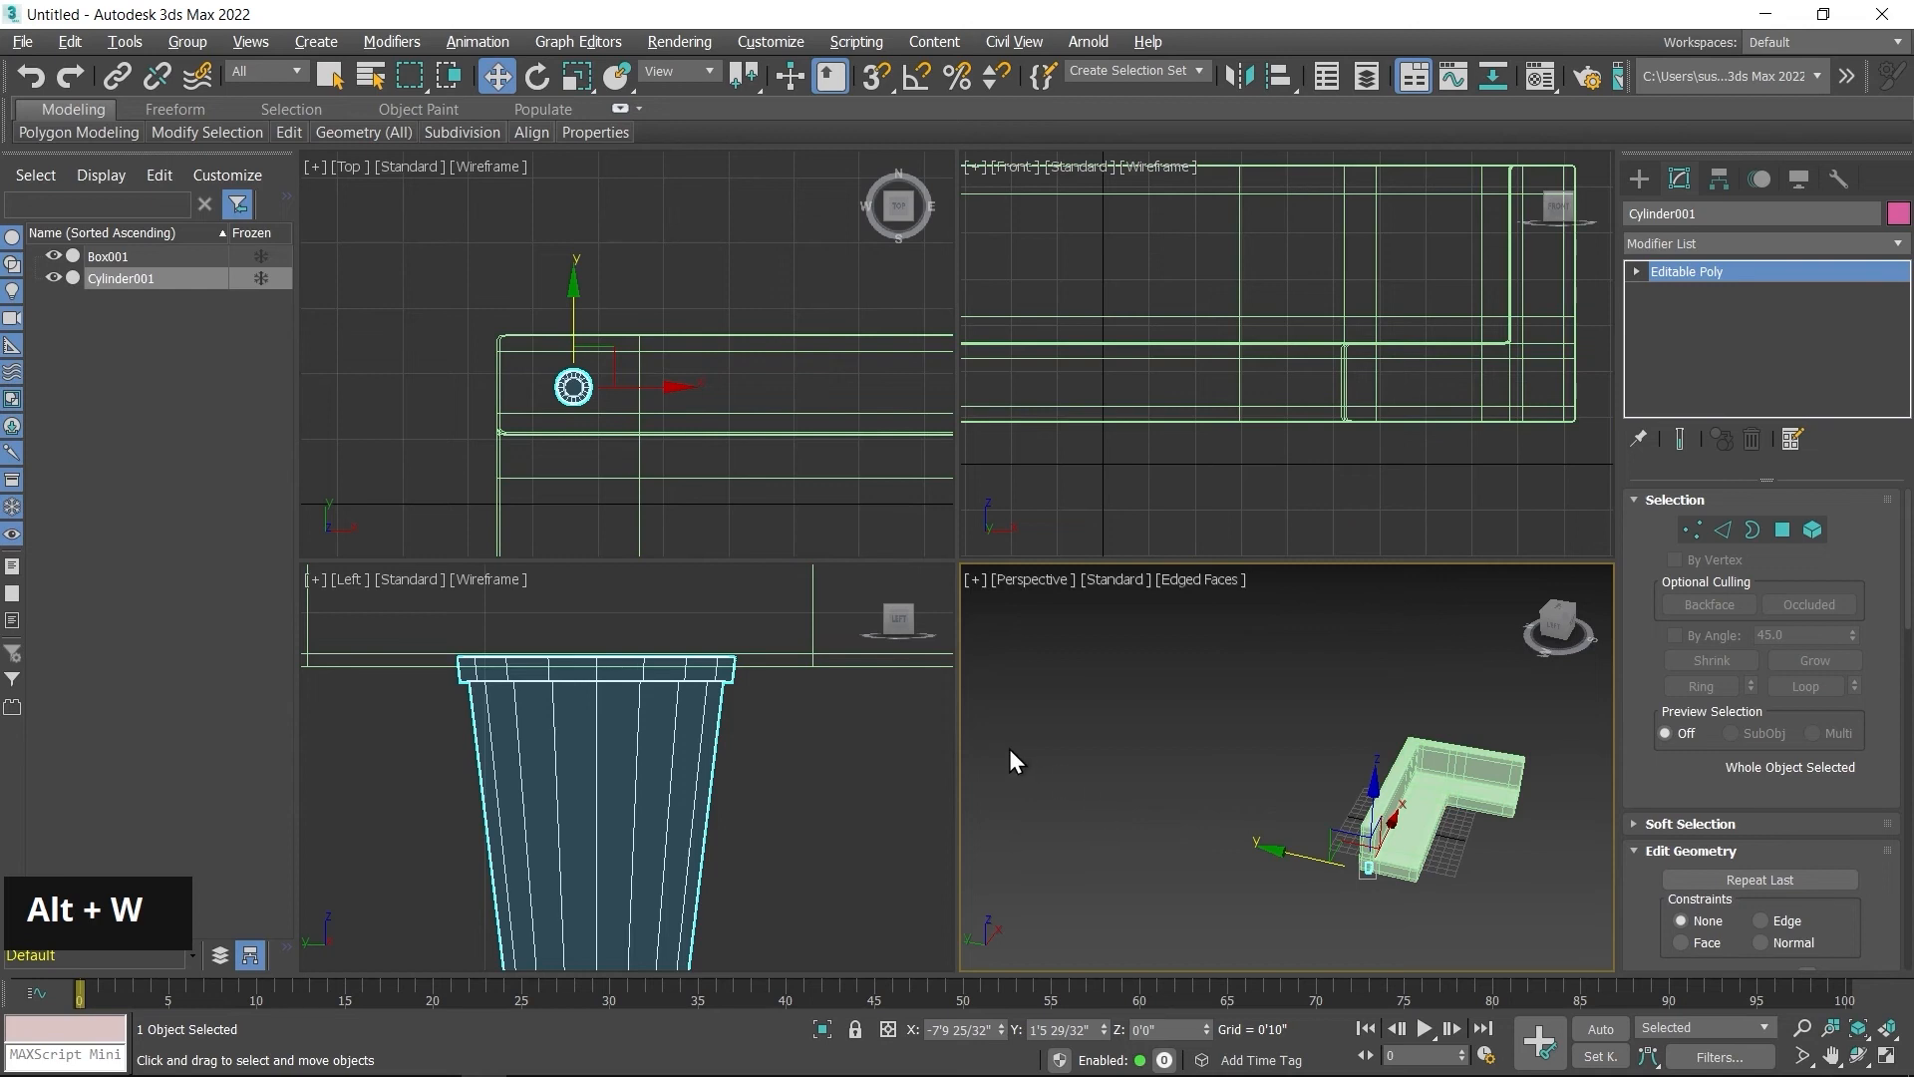
{"action": "scroll", "coordinate": [638, 340], "scroll_direction": "down", "scroll_amount": 4}
{"action": "middle_click", "coordinate": [626, 460]}
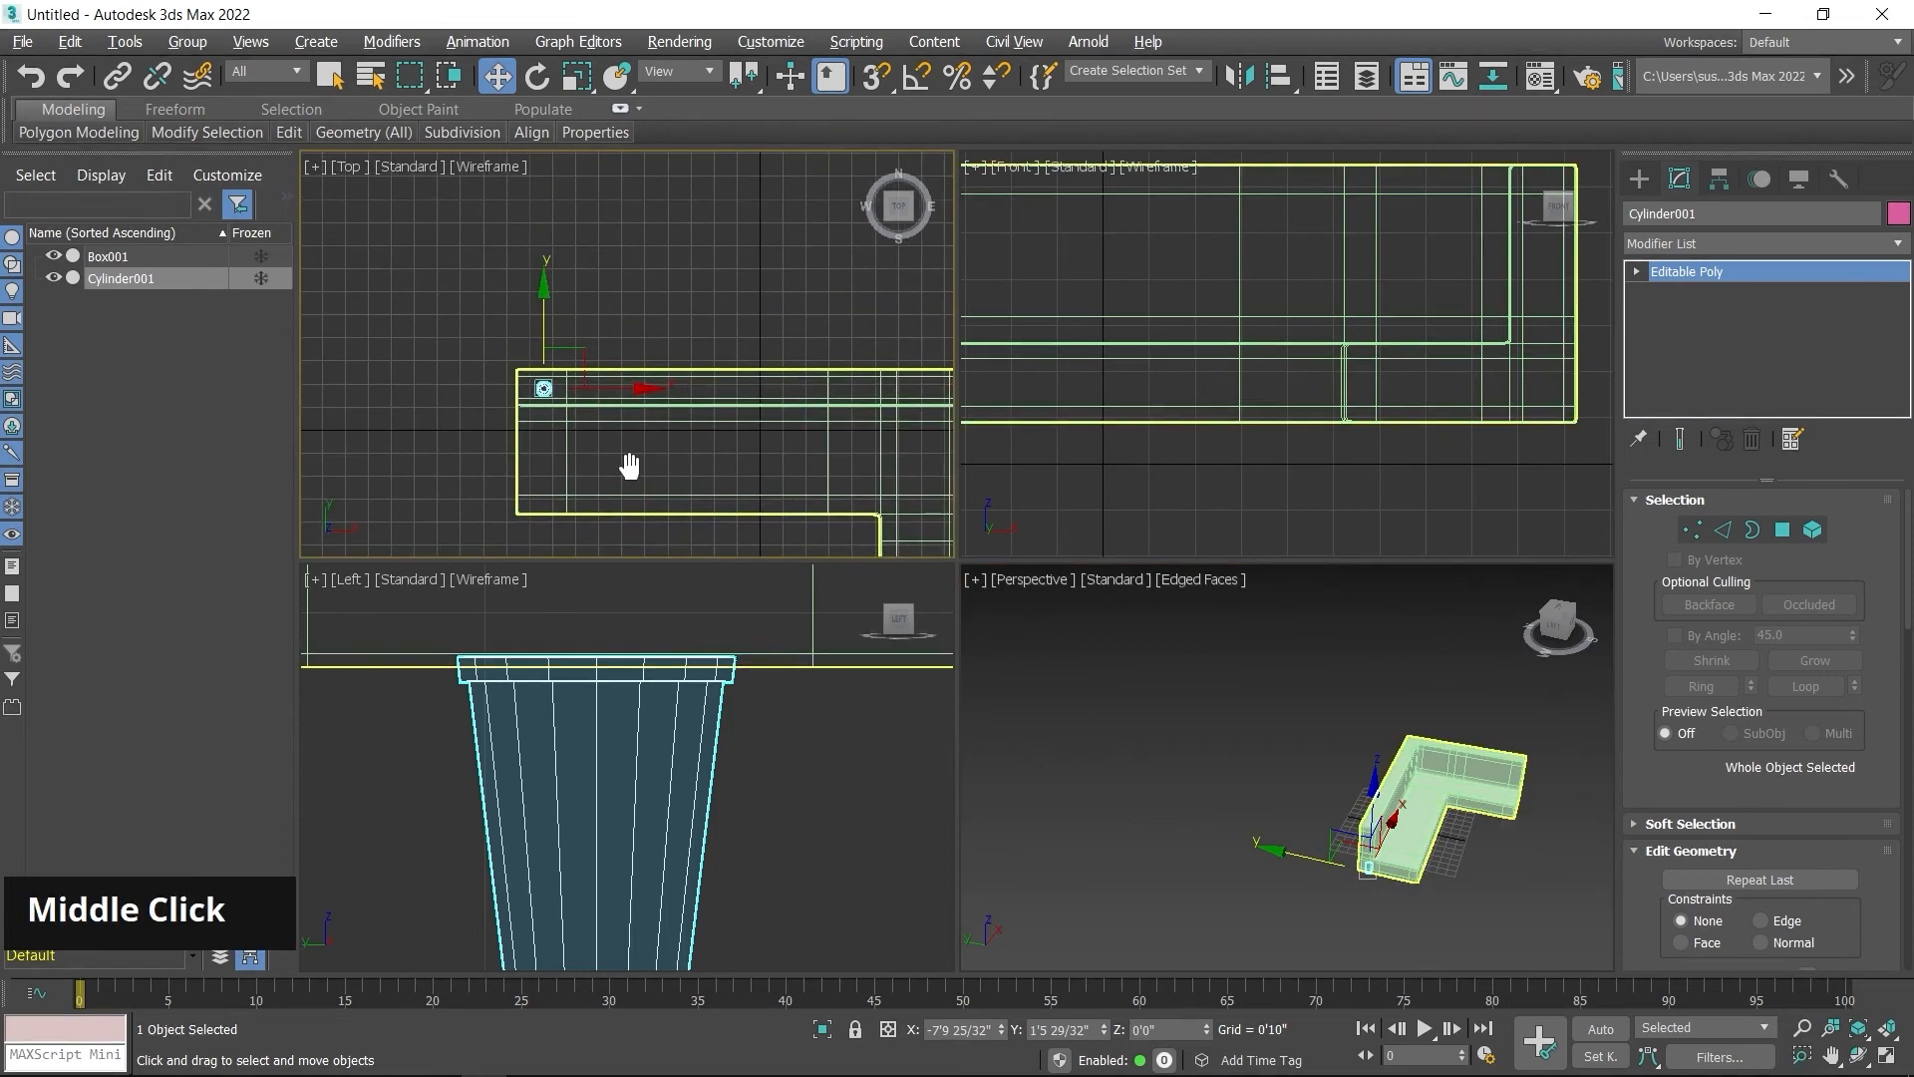
{"action": "key", "text": "shift"}
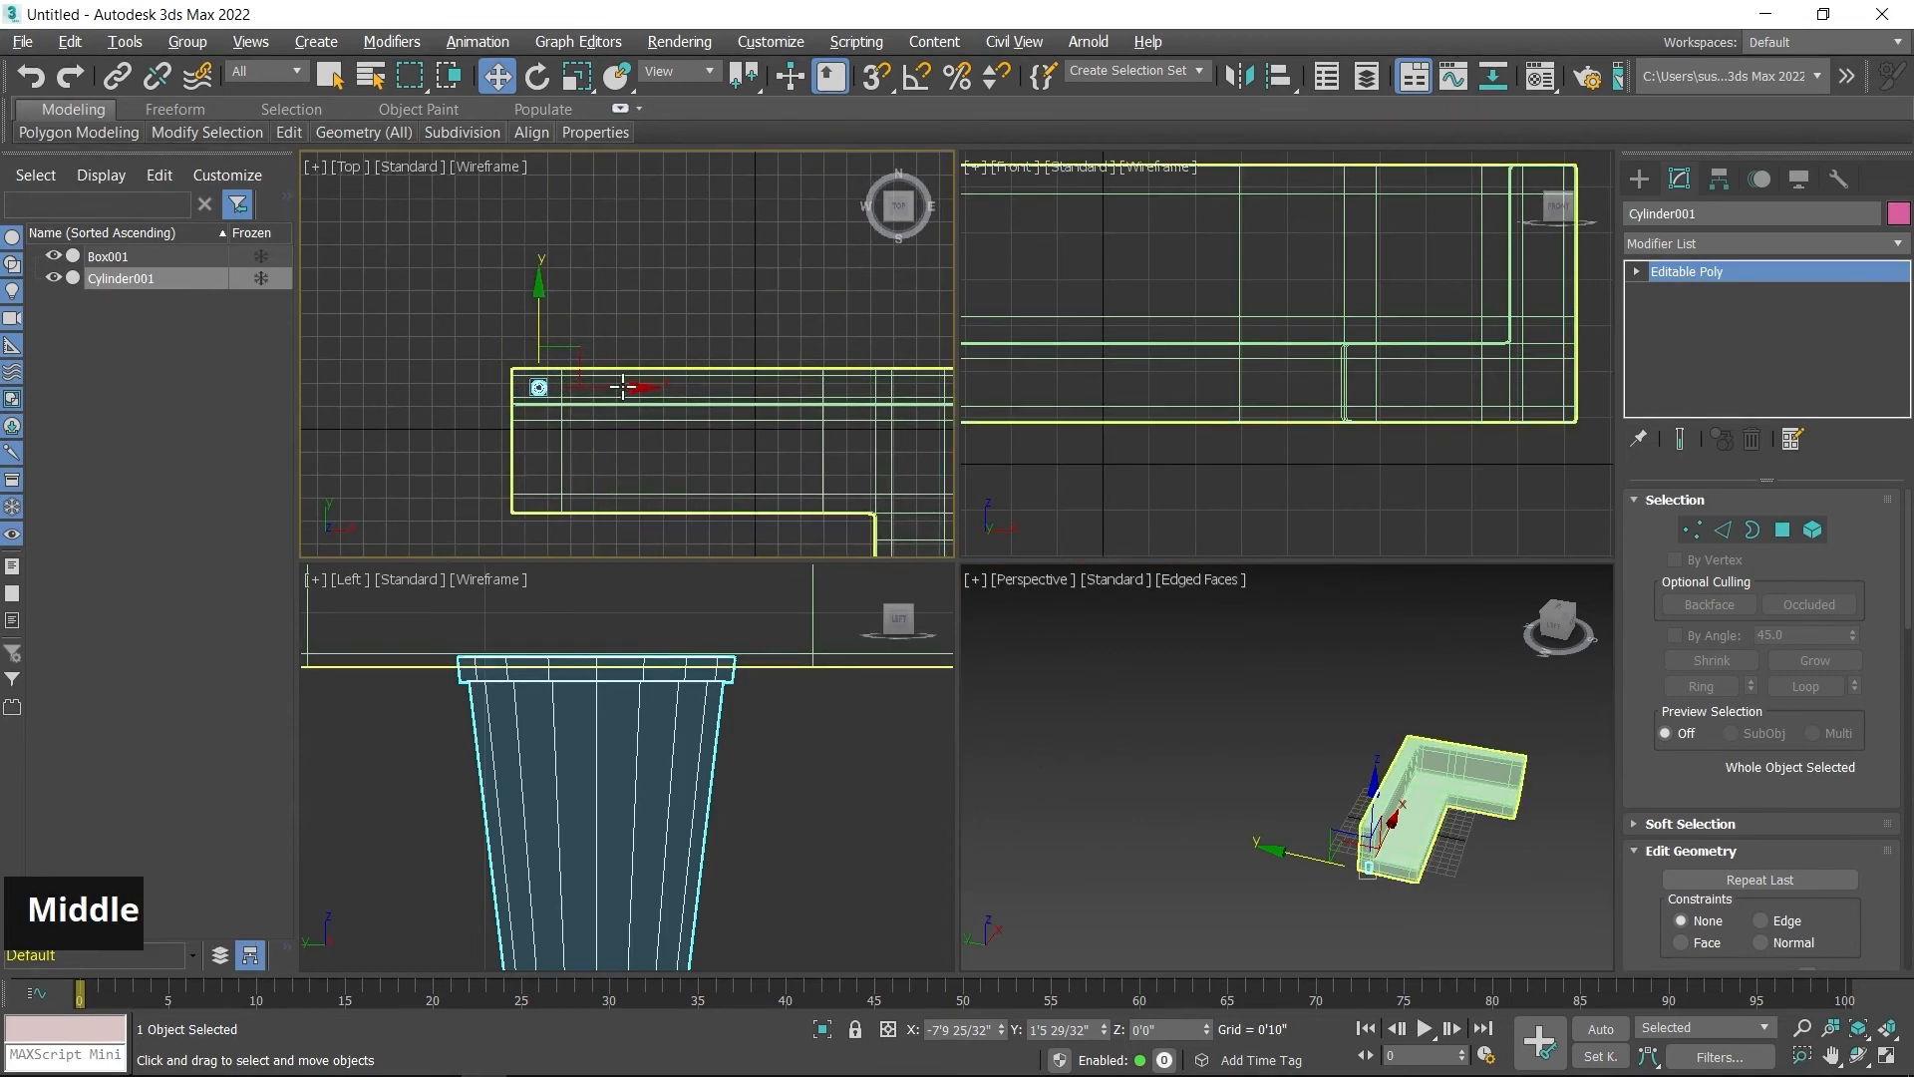
{"action": "mouse_move", "coordinate": [535, 284]}
{"action": "left_mouse_down", "text": "shift"}
{"action": "mouse_move", "coordinate": [550, 386]}
{"action": "mouse_move", "coordinate": [749, 394]}
{"action": "left_mouse_up", "text": "shift"}
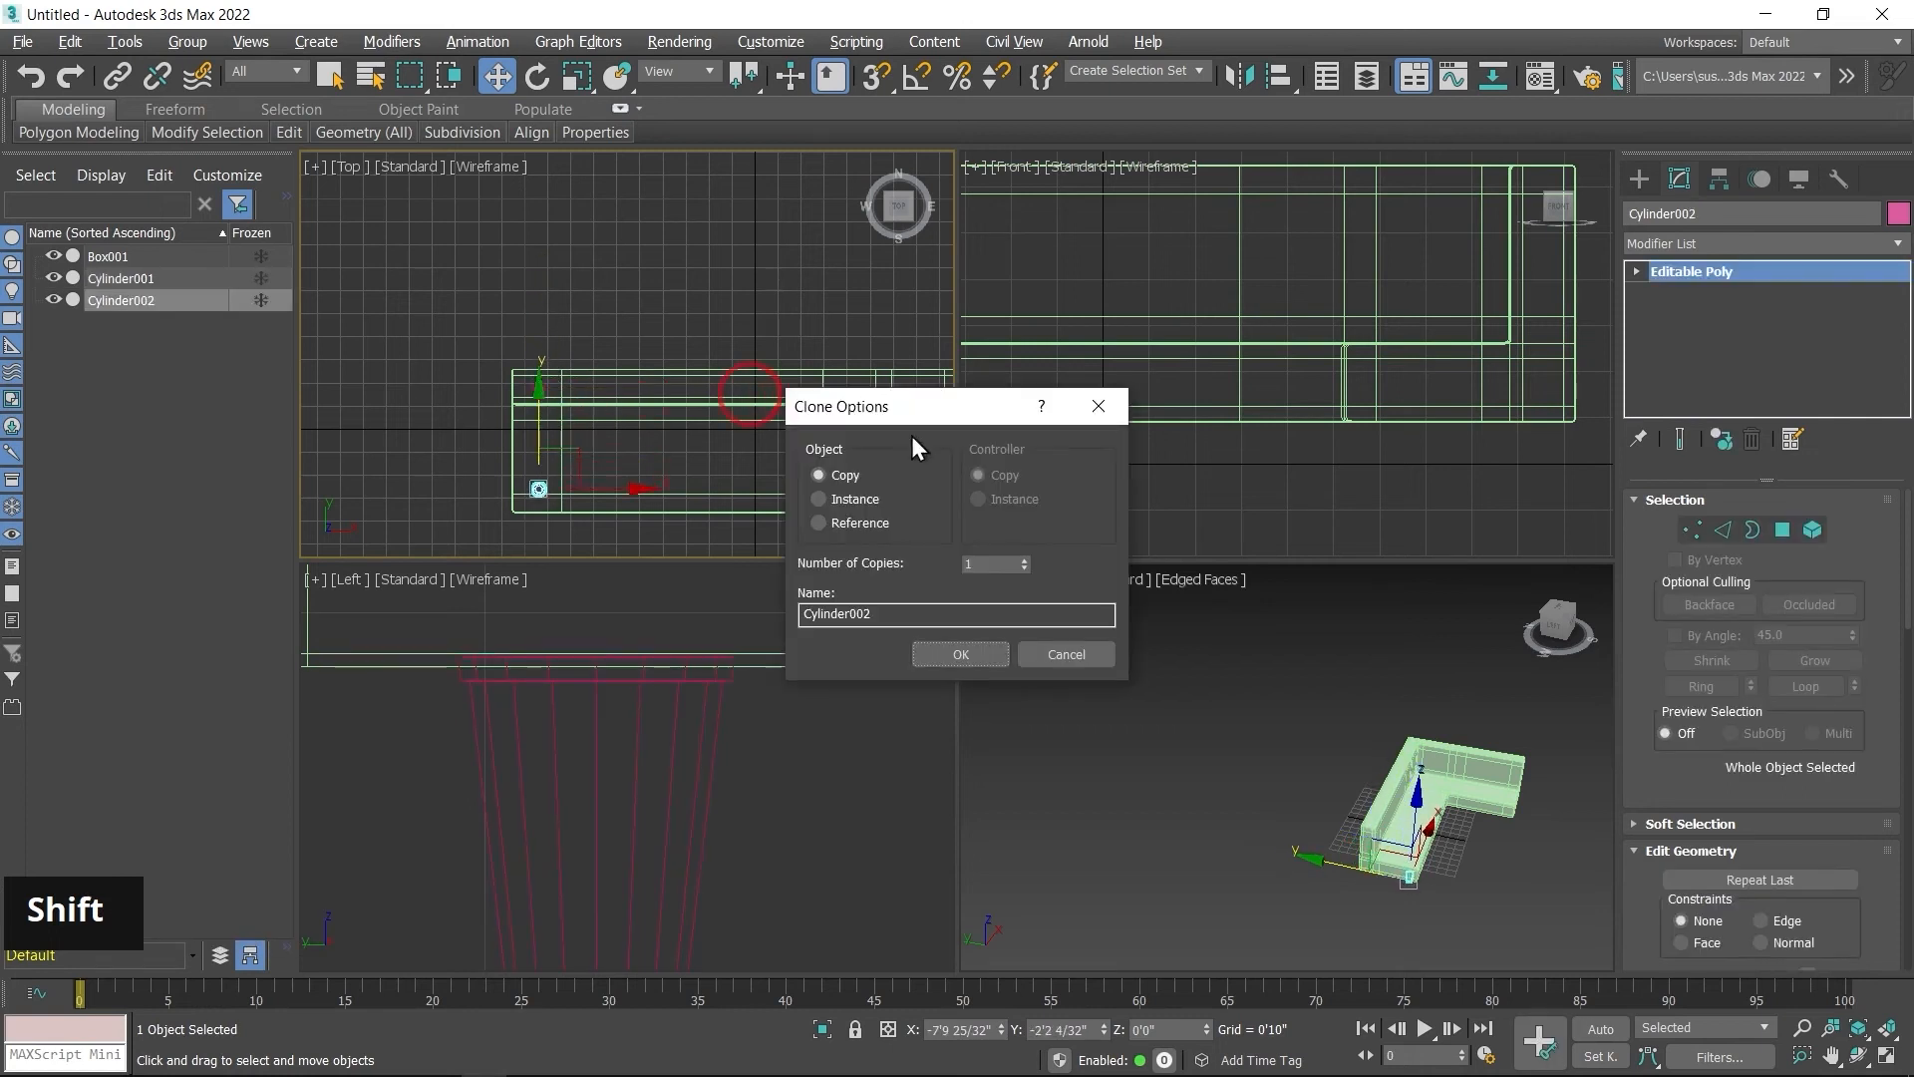
{"action": "left_click", "coordinate": [835, 476]}
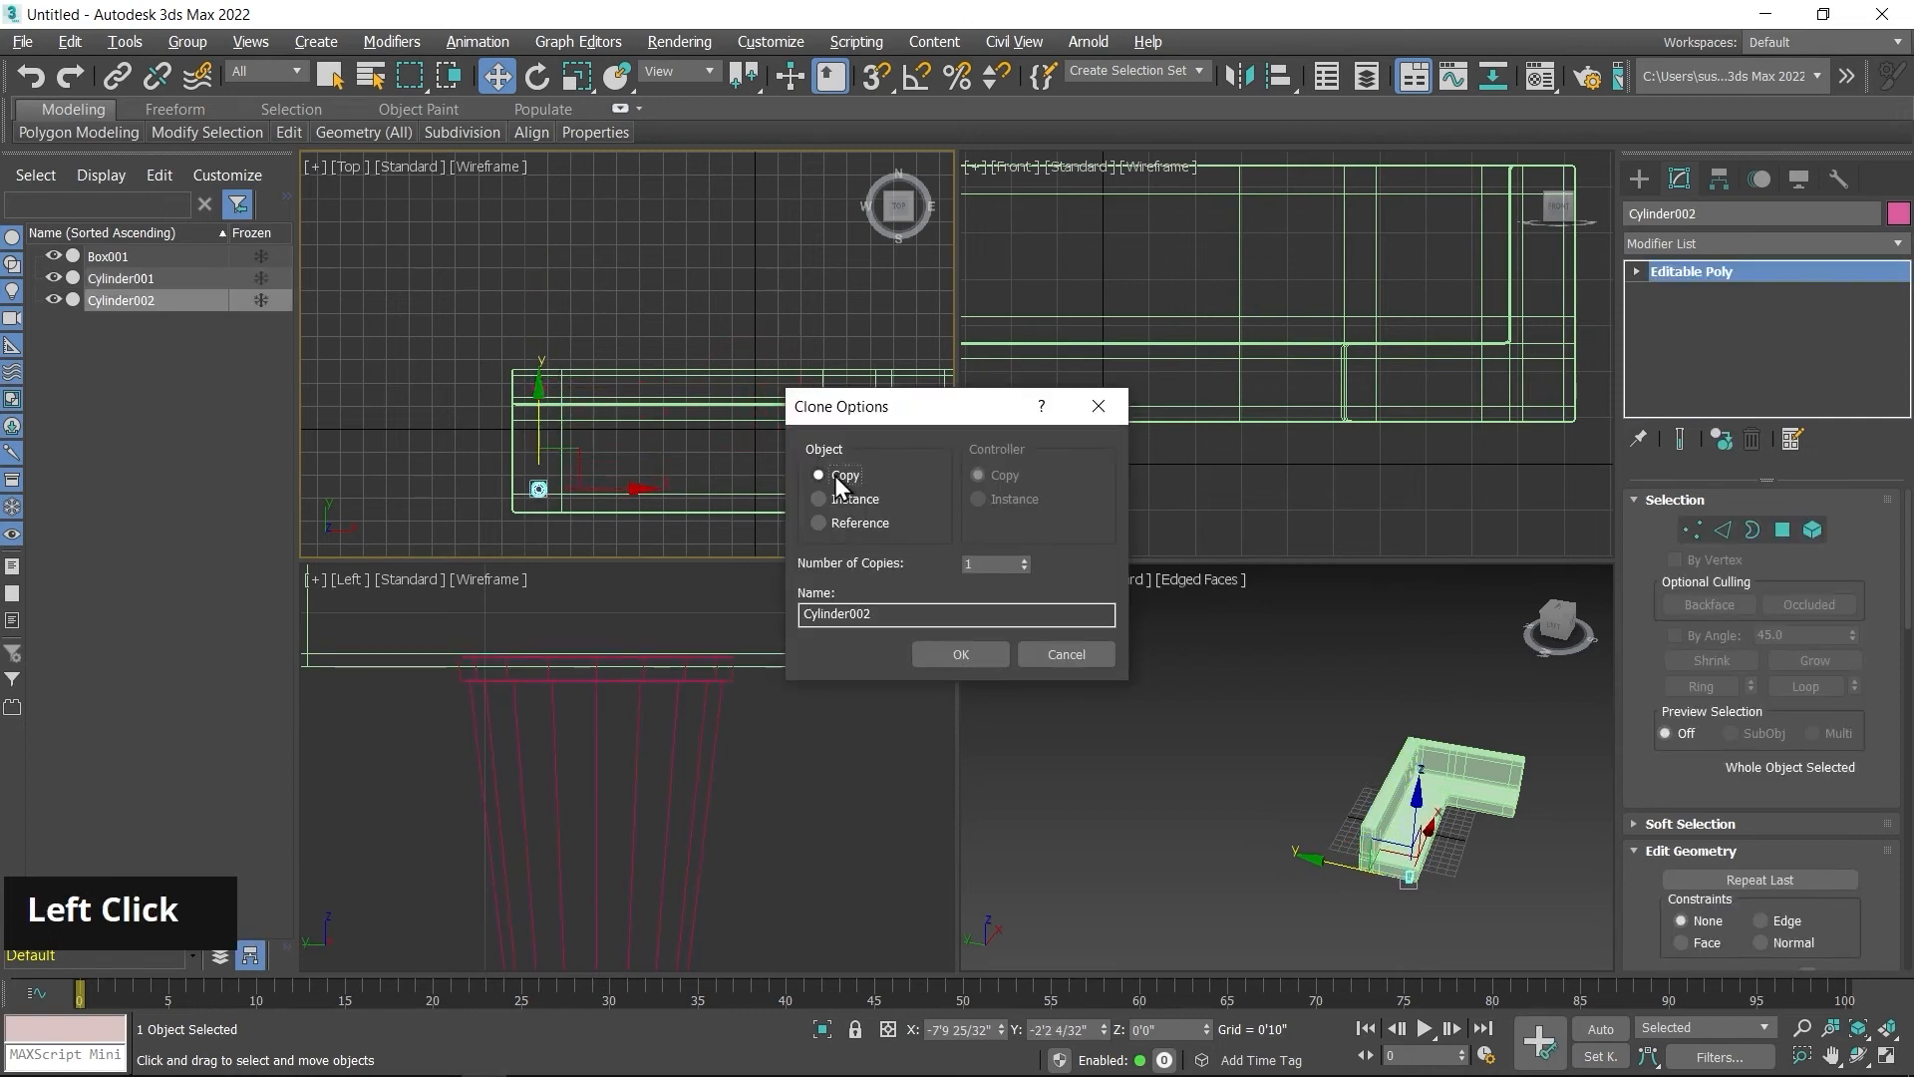
{"action": "left_click", "coordinate": [955, 654]}
Step: Select both end legs and copy the pair along X to just before the sofa's inner corner
{"action": "middle_click_drag", "start_coordinate": [683, 432], "coordinate": [668, 371]}
{"action": "scroll", "coordinate": [570, 350], "scroll_direction": "up", "scroll_amount": 3}
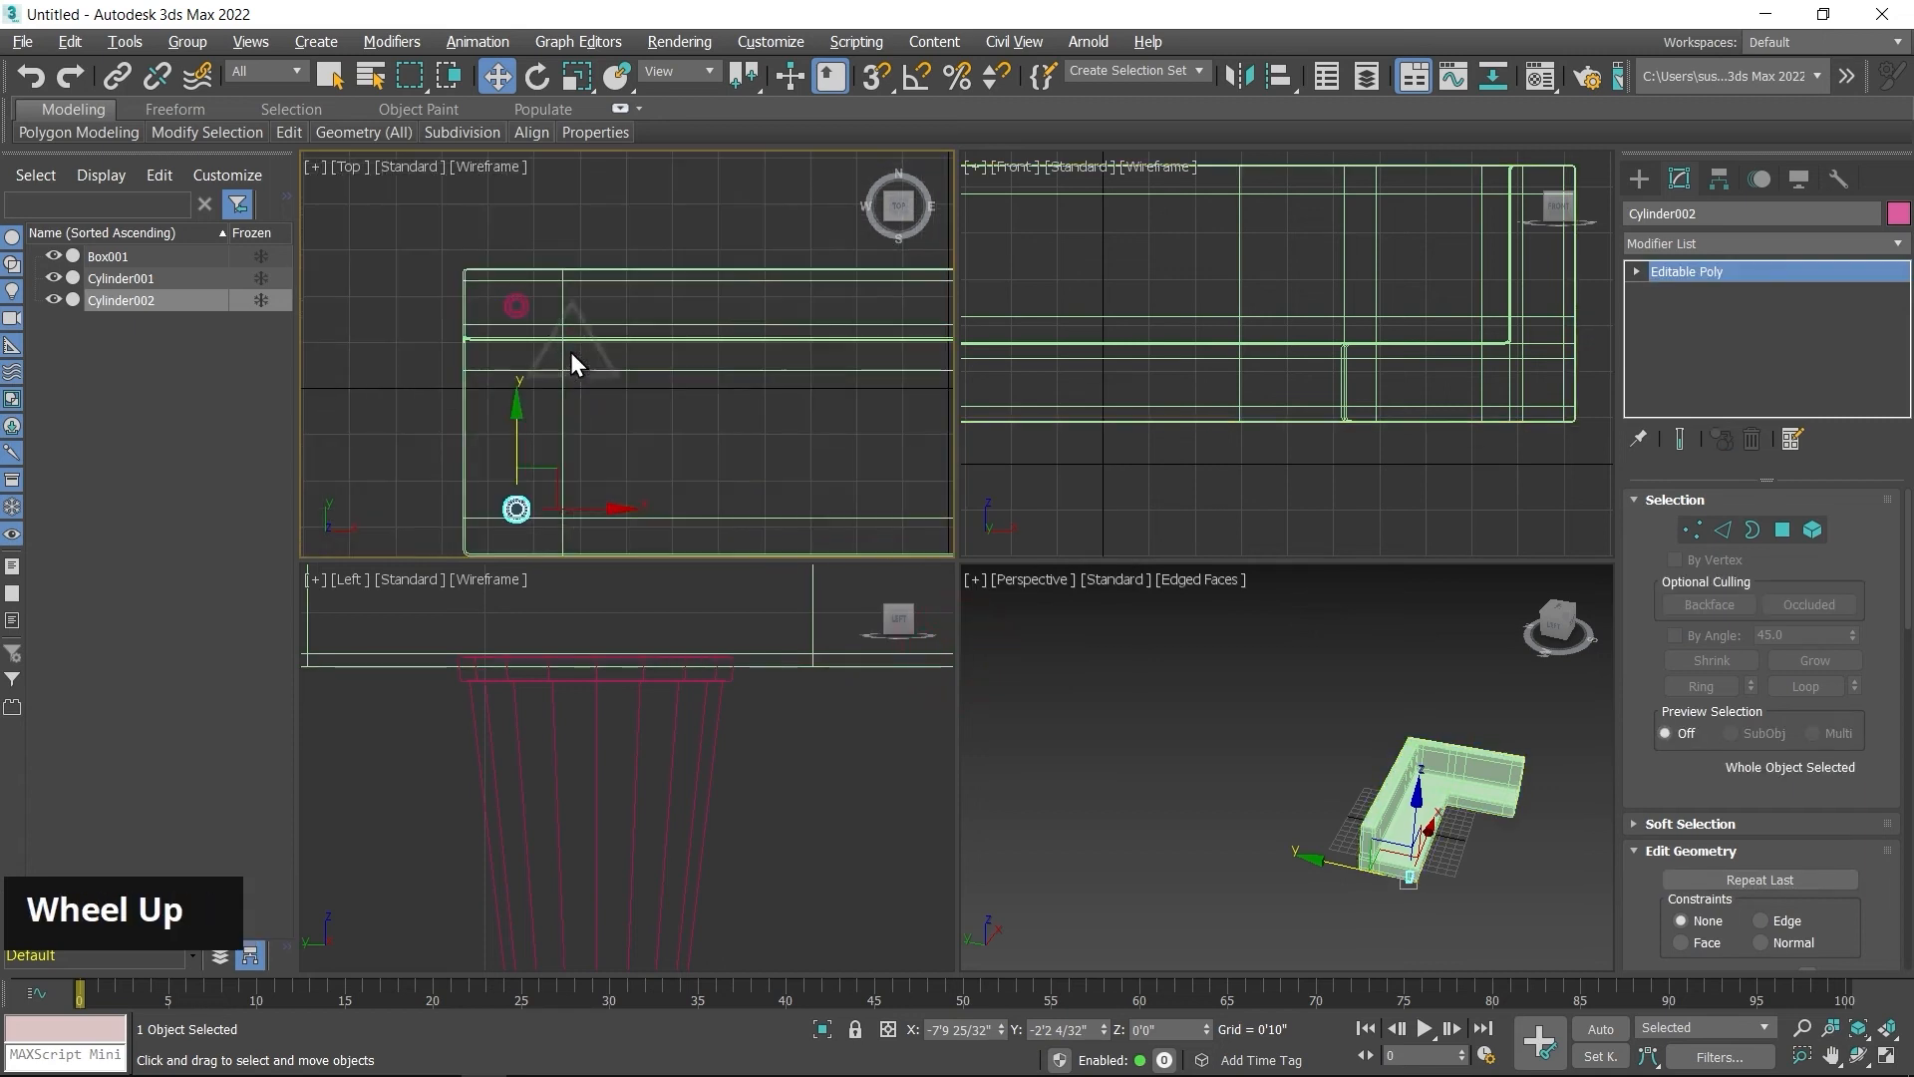
{"action": "left_click", "coordinate": [529, 293], "text": "ctrl"}
{"action": "middle_click_drag", "start_coordinate": [761, 427], "coordinate": [662, 410]}
{"action": "scroll", "coordinate": [757, 451], "scroll_direction": "down", "scroll_amount": 2}
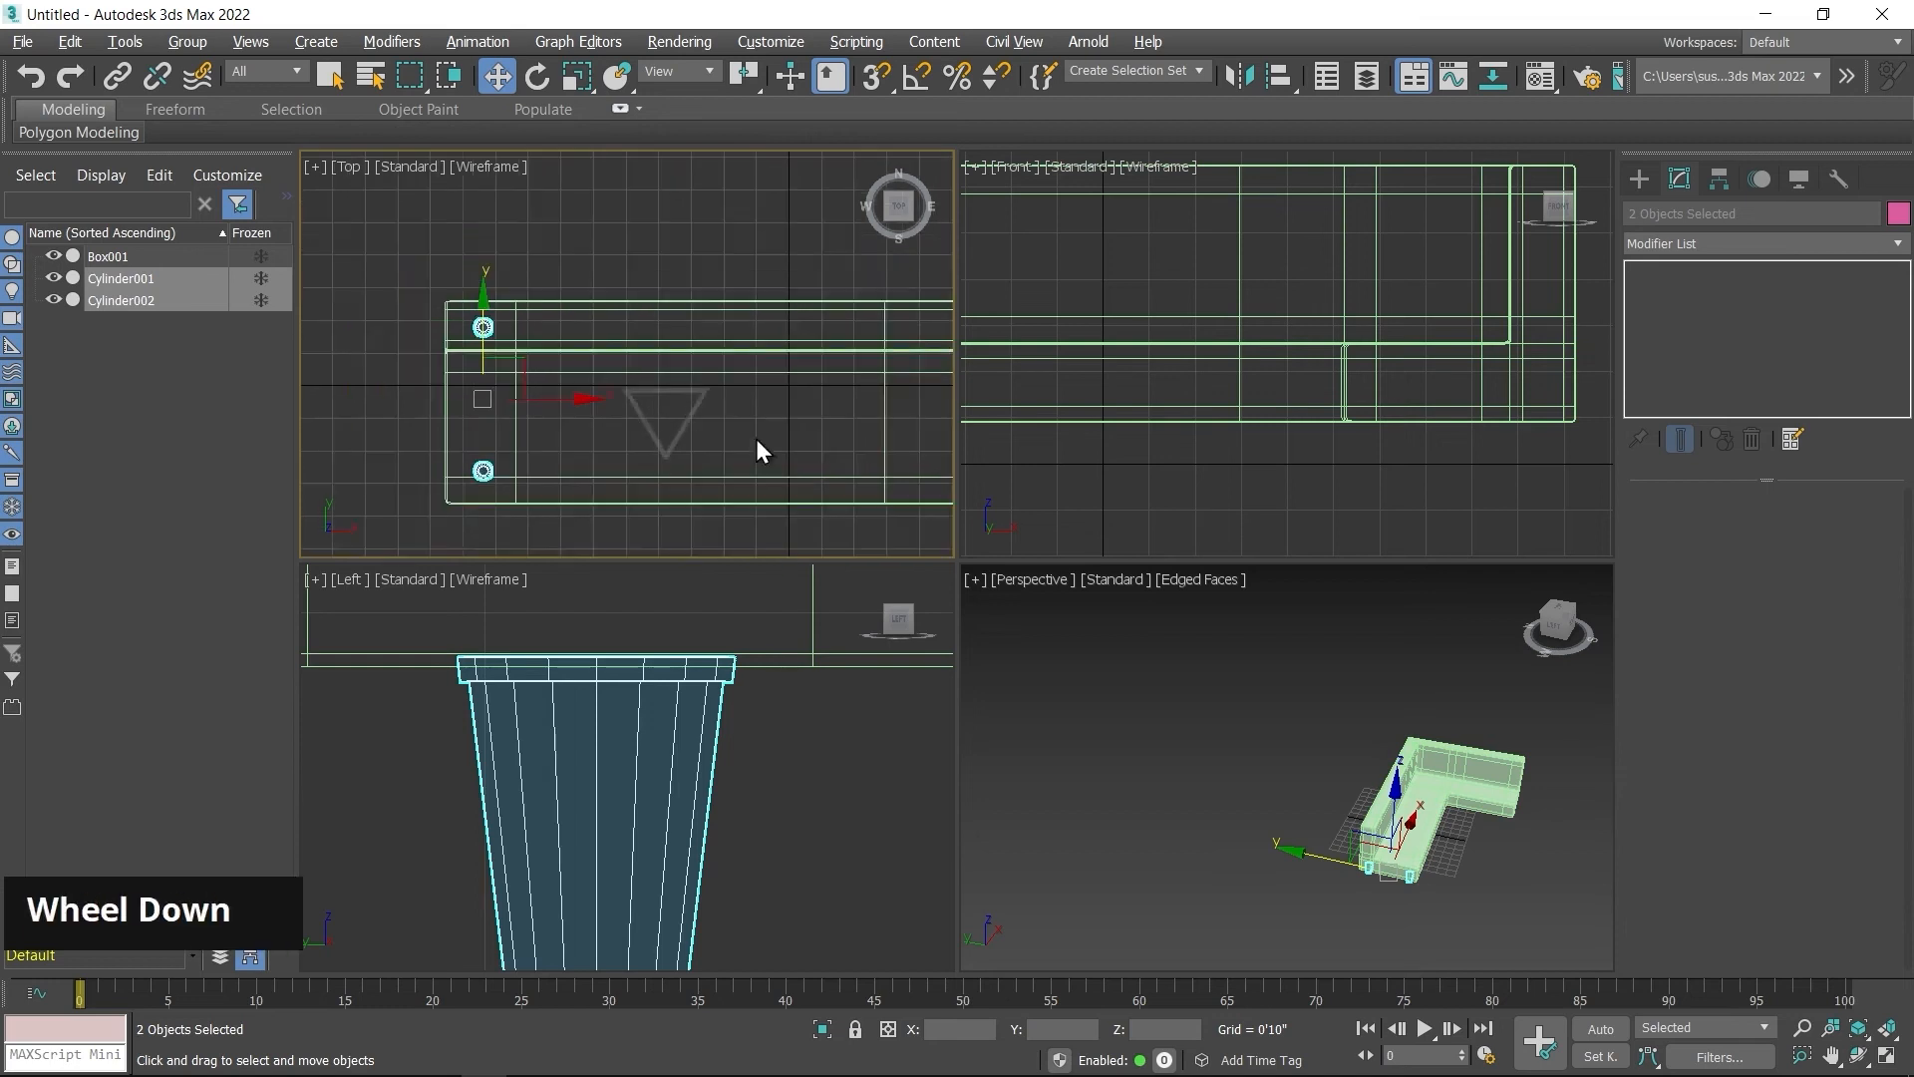
{"action": "middle_click_drag", "start_coordinate": [755, 451], "coordinate": [649, 438]}
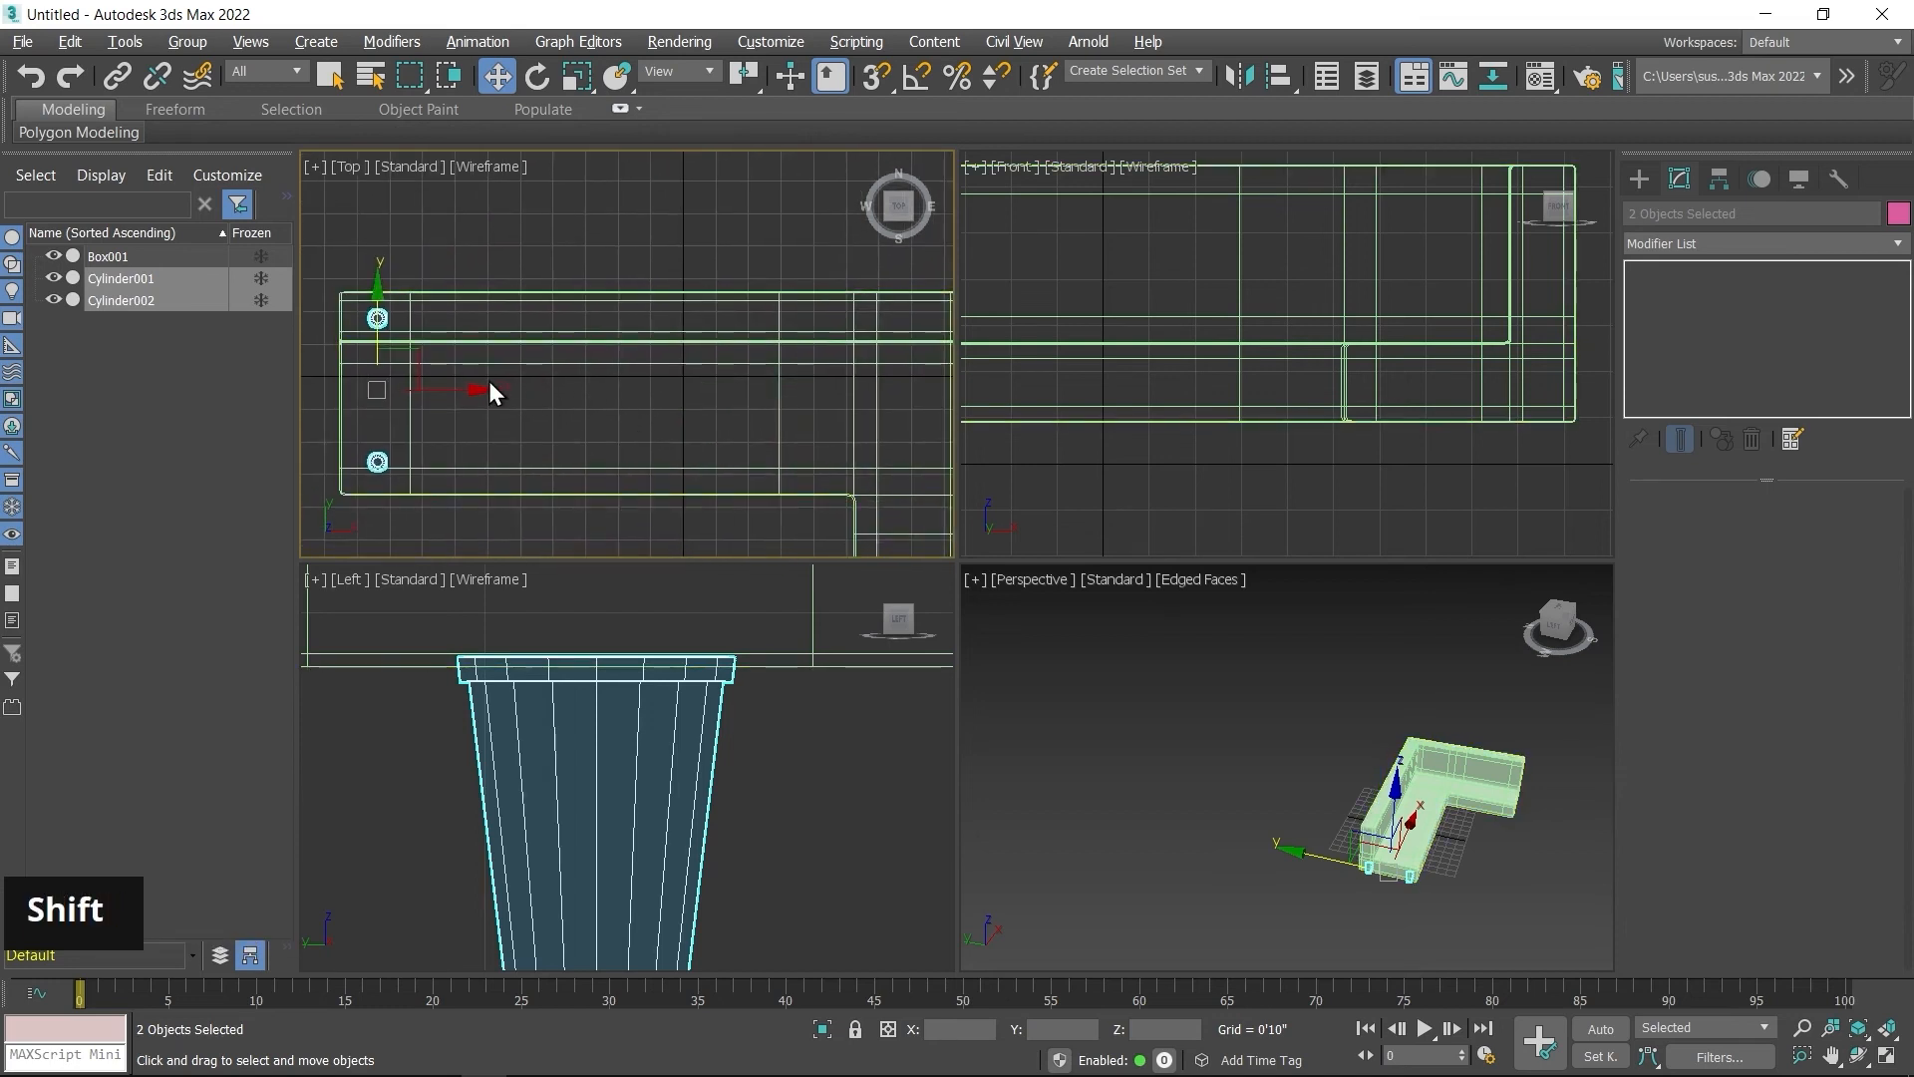
{"action": "mouse_move", "coordinate": [472, 389]}
{"action": "left_mouse_down", "text": "shift"}
{"action": "mouse_move", "coordinate": [901, 393]}
{"action": "mouse_move", "coordinate": [903, 409]}
{"action": "left_mouse_up", "text": "shift"}
{"action": "left_click", "coordinate": [962, 656]}
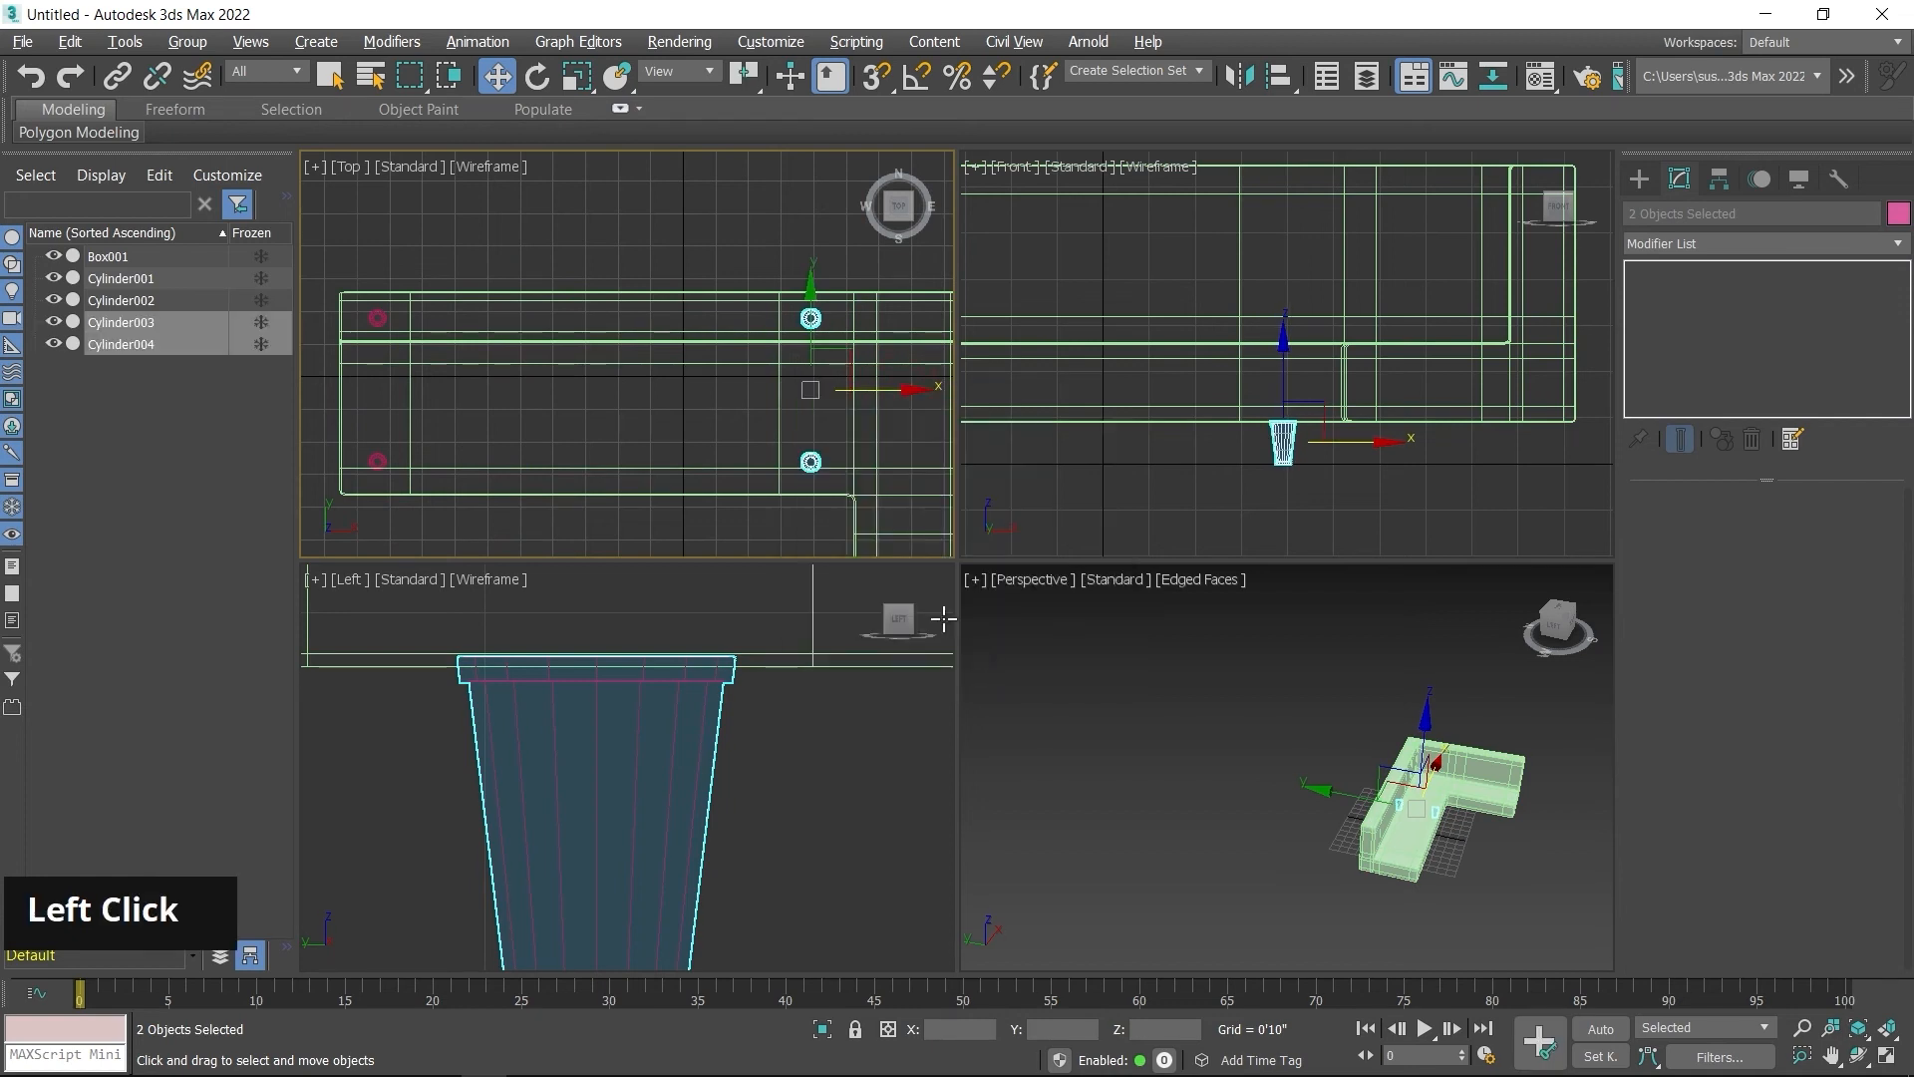
Step: Copy the leg pair near the inner corner along X to the outer edge of the sofa's corner section
{"action": "middle_click_drag", "start_coordinate": [744, 409], "coordinate": [535, 363]}
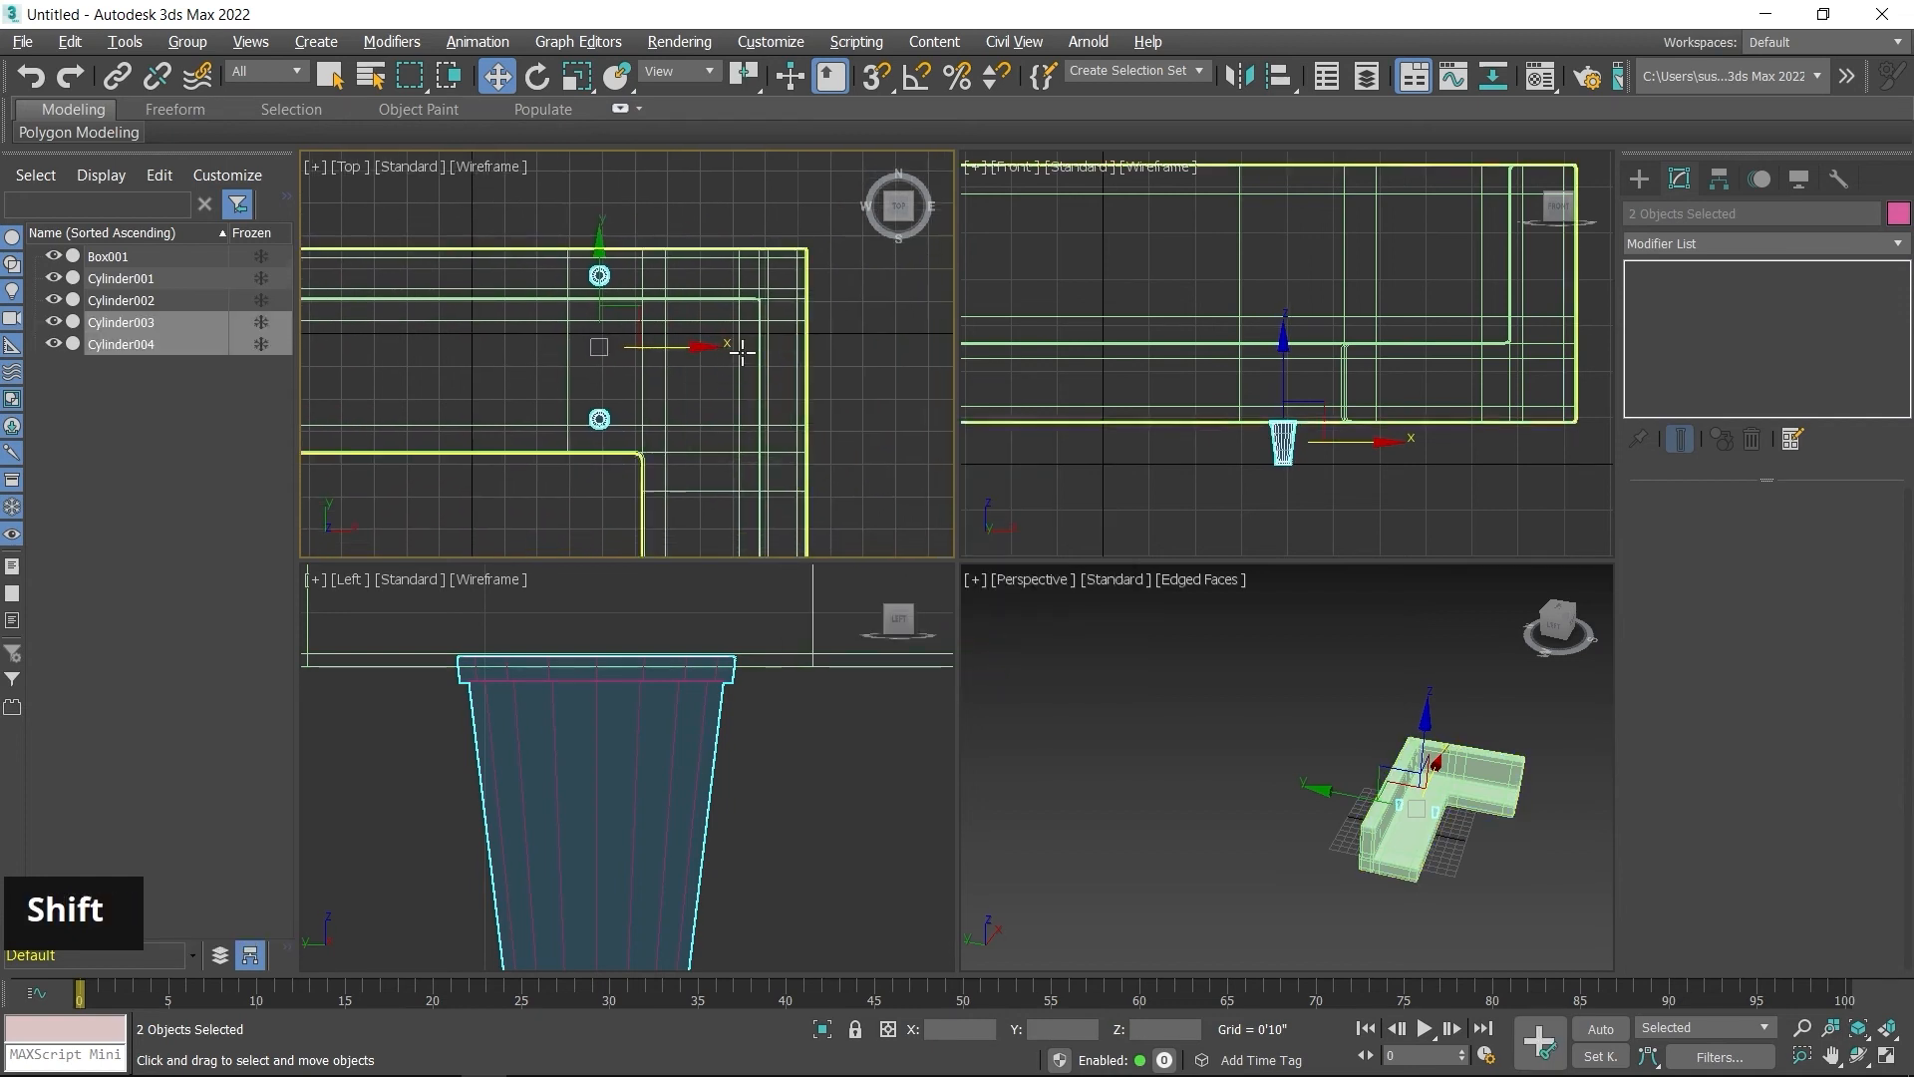
{"action": "left_click_drag", "start_coordinate": [693, 345], "coordinate": [857, 379], "text": "shift"}
{"action": "left_click", "coordinate": [961, 654]}
Step: Copy the outer corner leg pair a short distance back along X in the Top view
{"action": "mouse_move", "coordinate": [801, 390]}
{"action": "middle_mouse_down"}
{"action": "mouse_move", "coordinate": [773, 389]}
{"action": "mouse_move", "coordinate": [728, 319]}
{"action": "middle_mouse_up"}
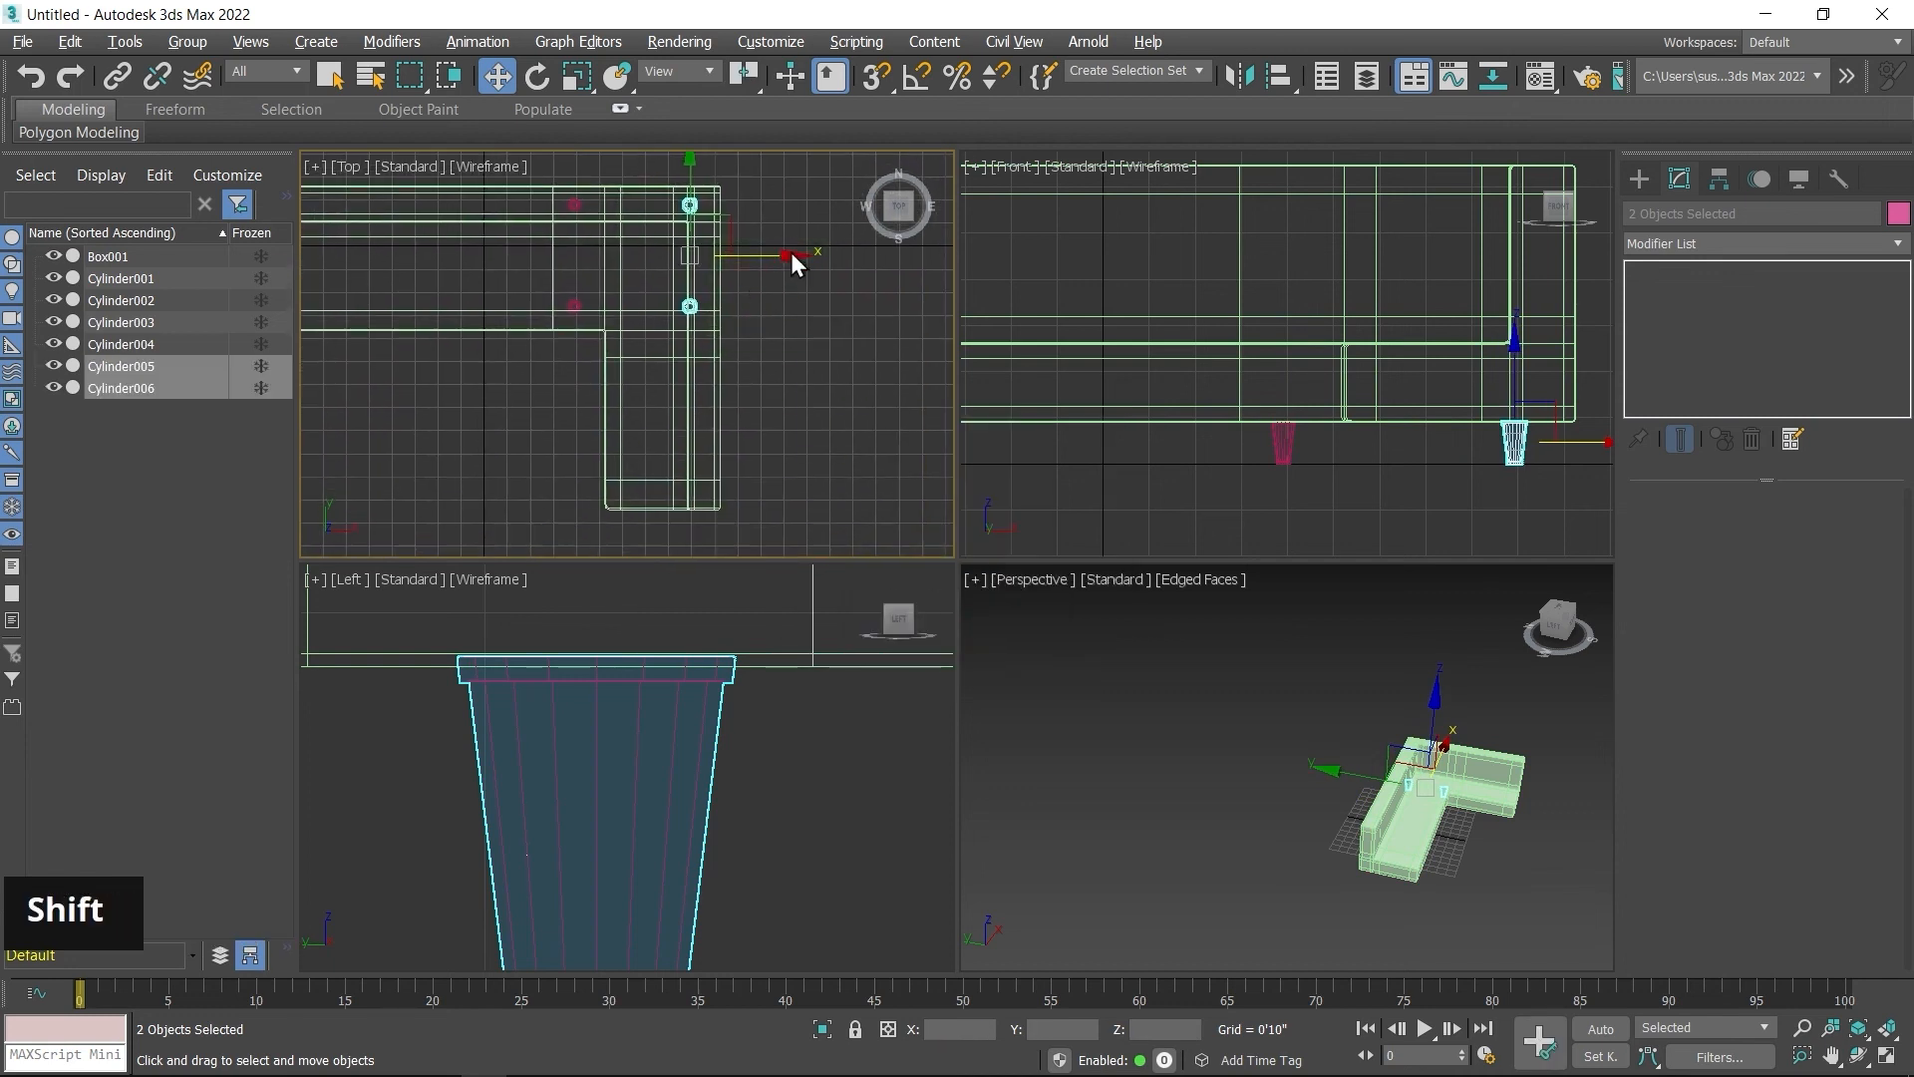
{"action": "left_click_drag", "start_coordinate": [780, 254], "coordinate": [735, 256], "text": "shift"}
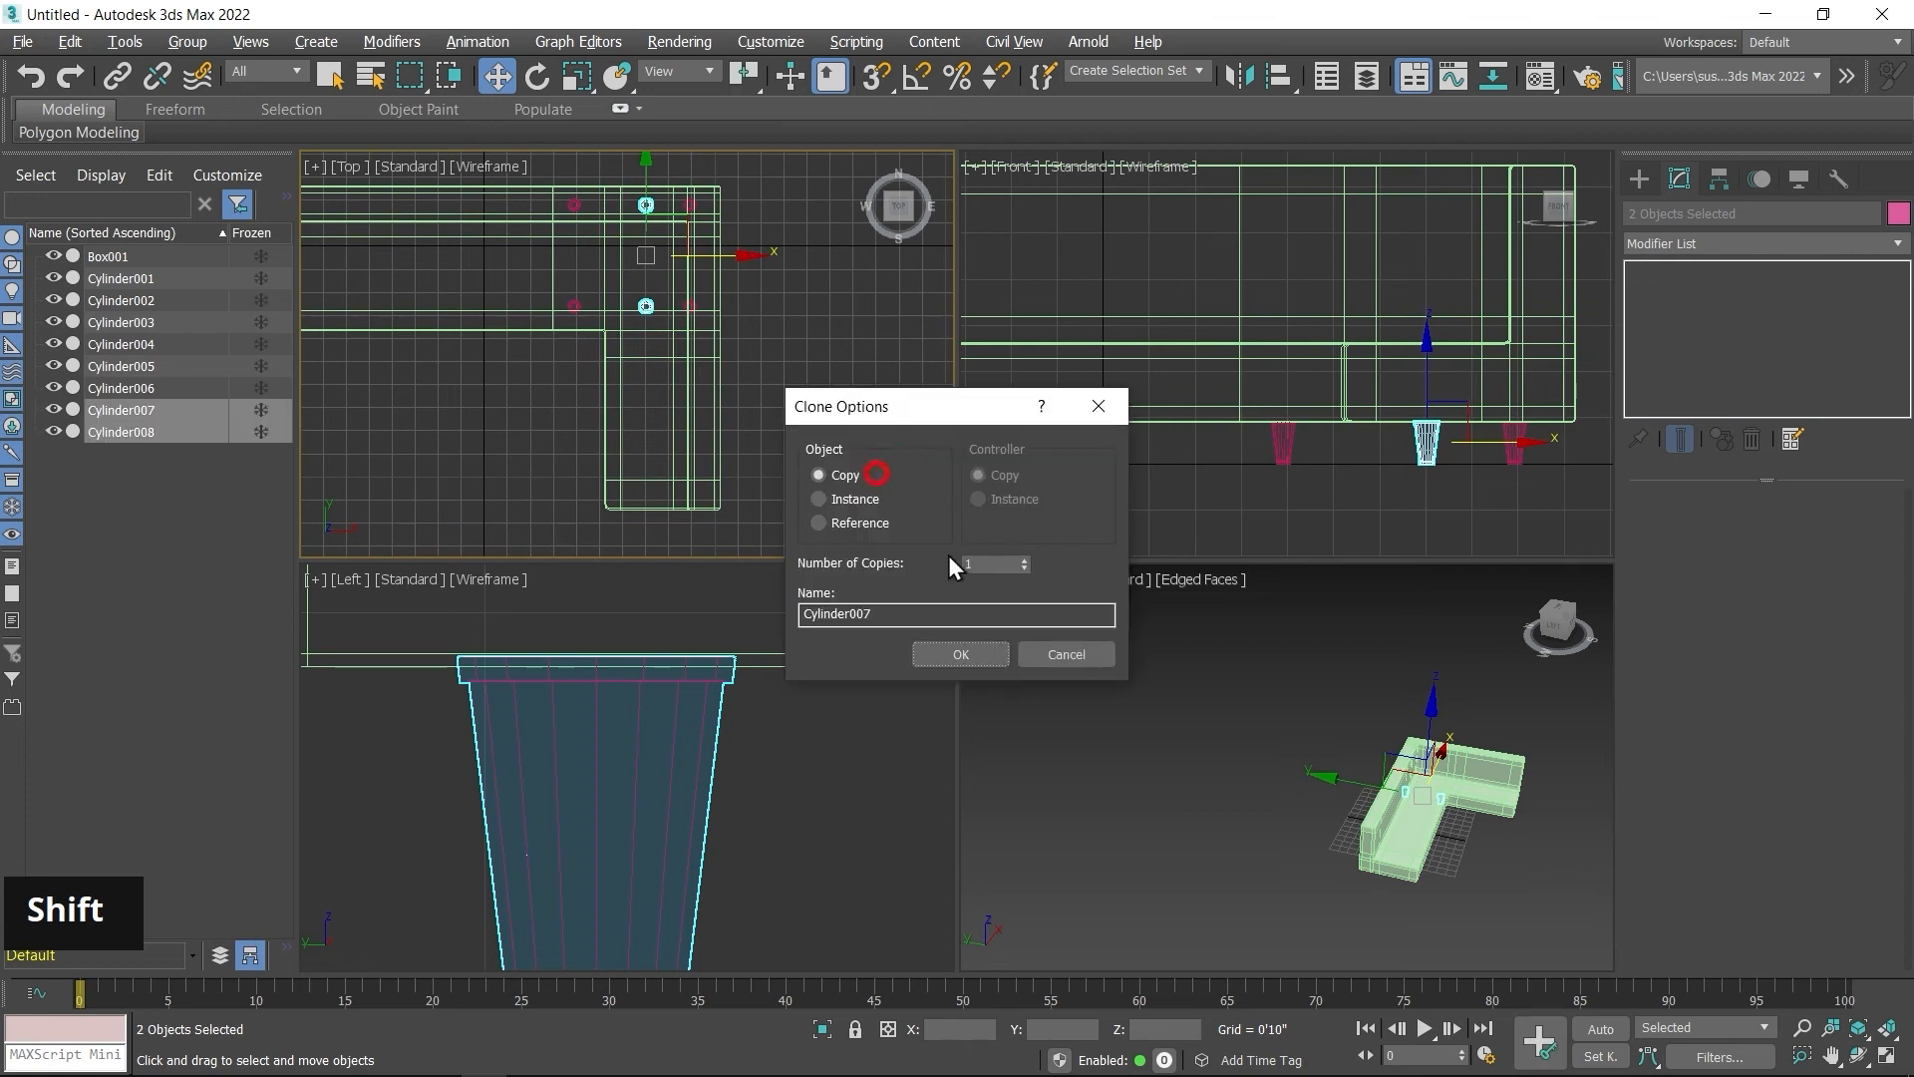
{"action": "left_click", "coordinate": [961, 654]}
{"action": "middle_click_drag", "start_coordinate": [754, 152], "coordinate": [788, 188]}
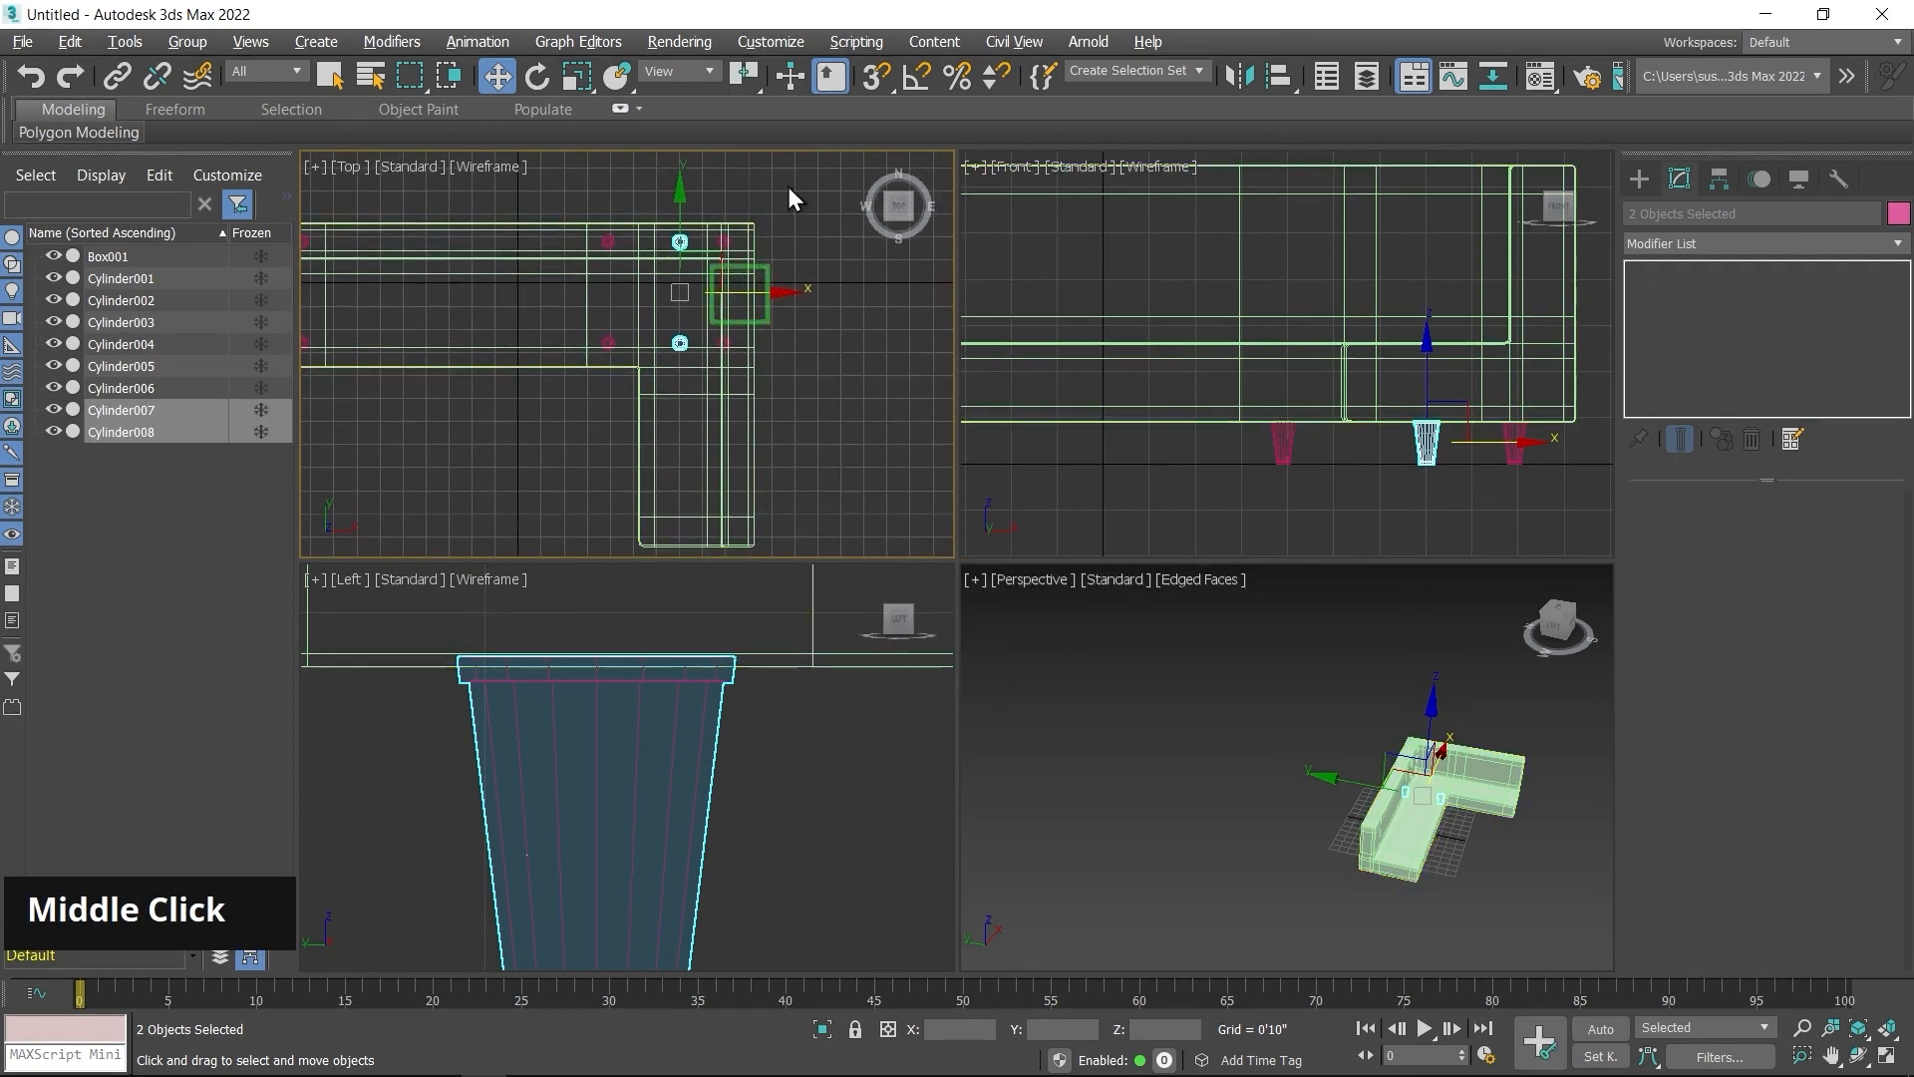
Step: Enable angle snap at 45 degrees, rotate the newly copied leg pair 90 degrees in the Top view, and turn the snap off
{"action": "left_click", "coordinate": [536, 76]}
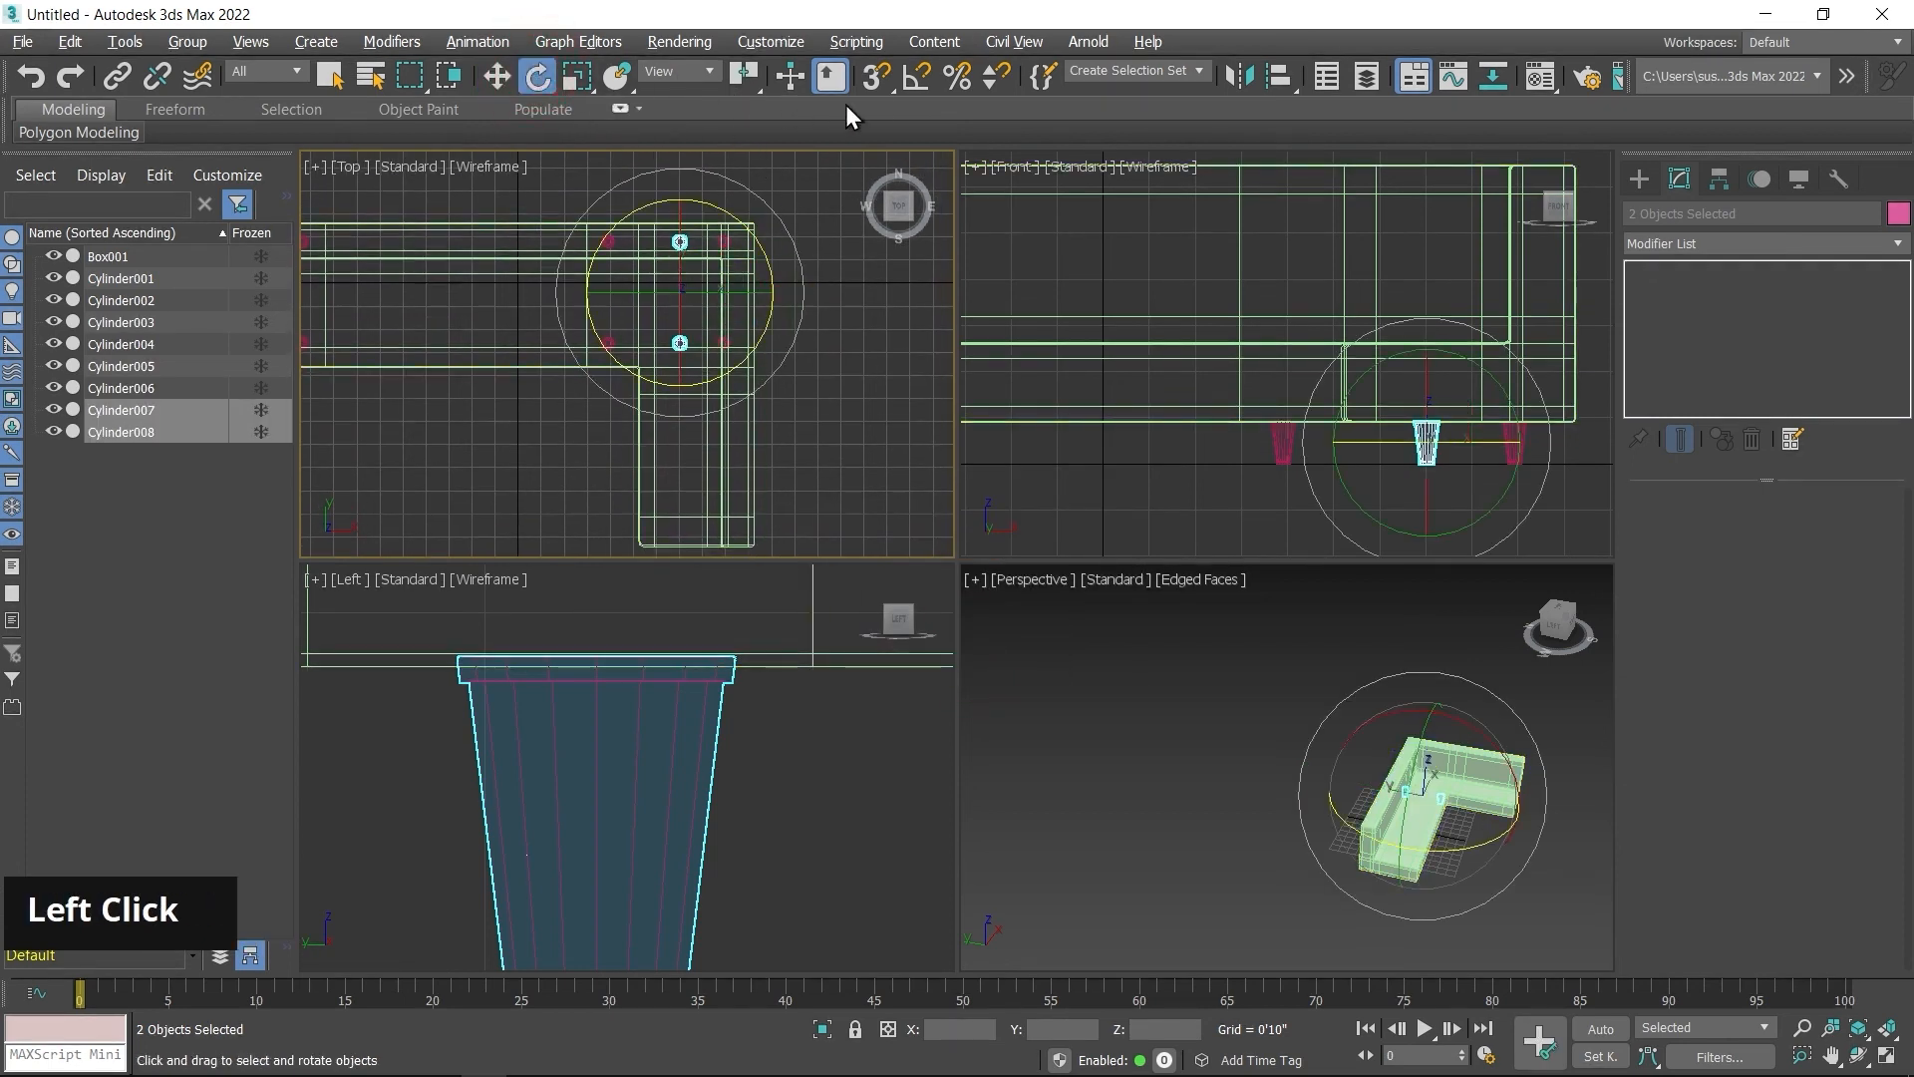
{"action": "left_click", "coordinate": [918, 75]}
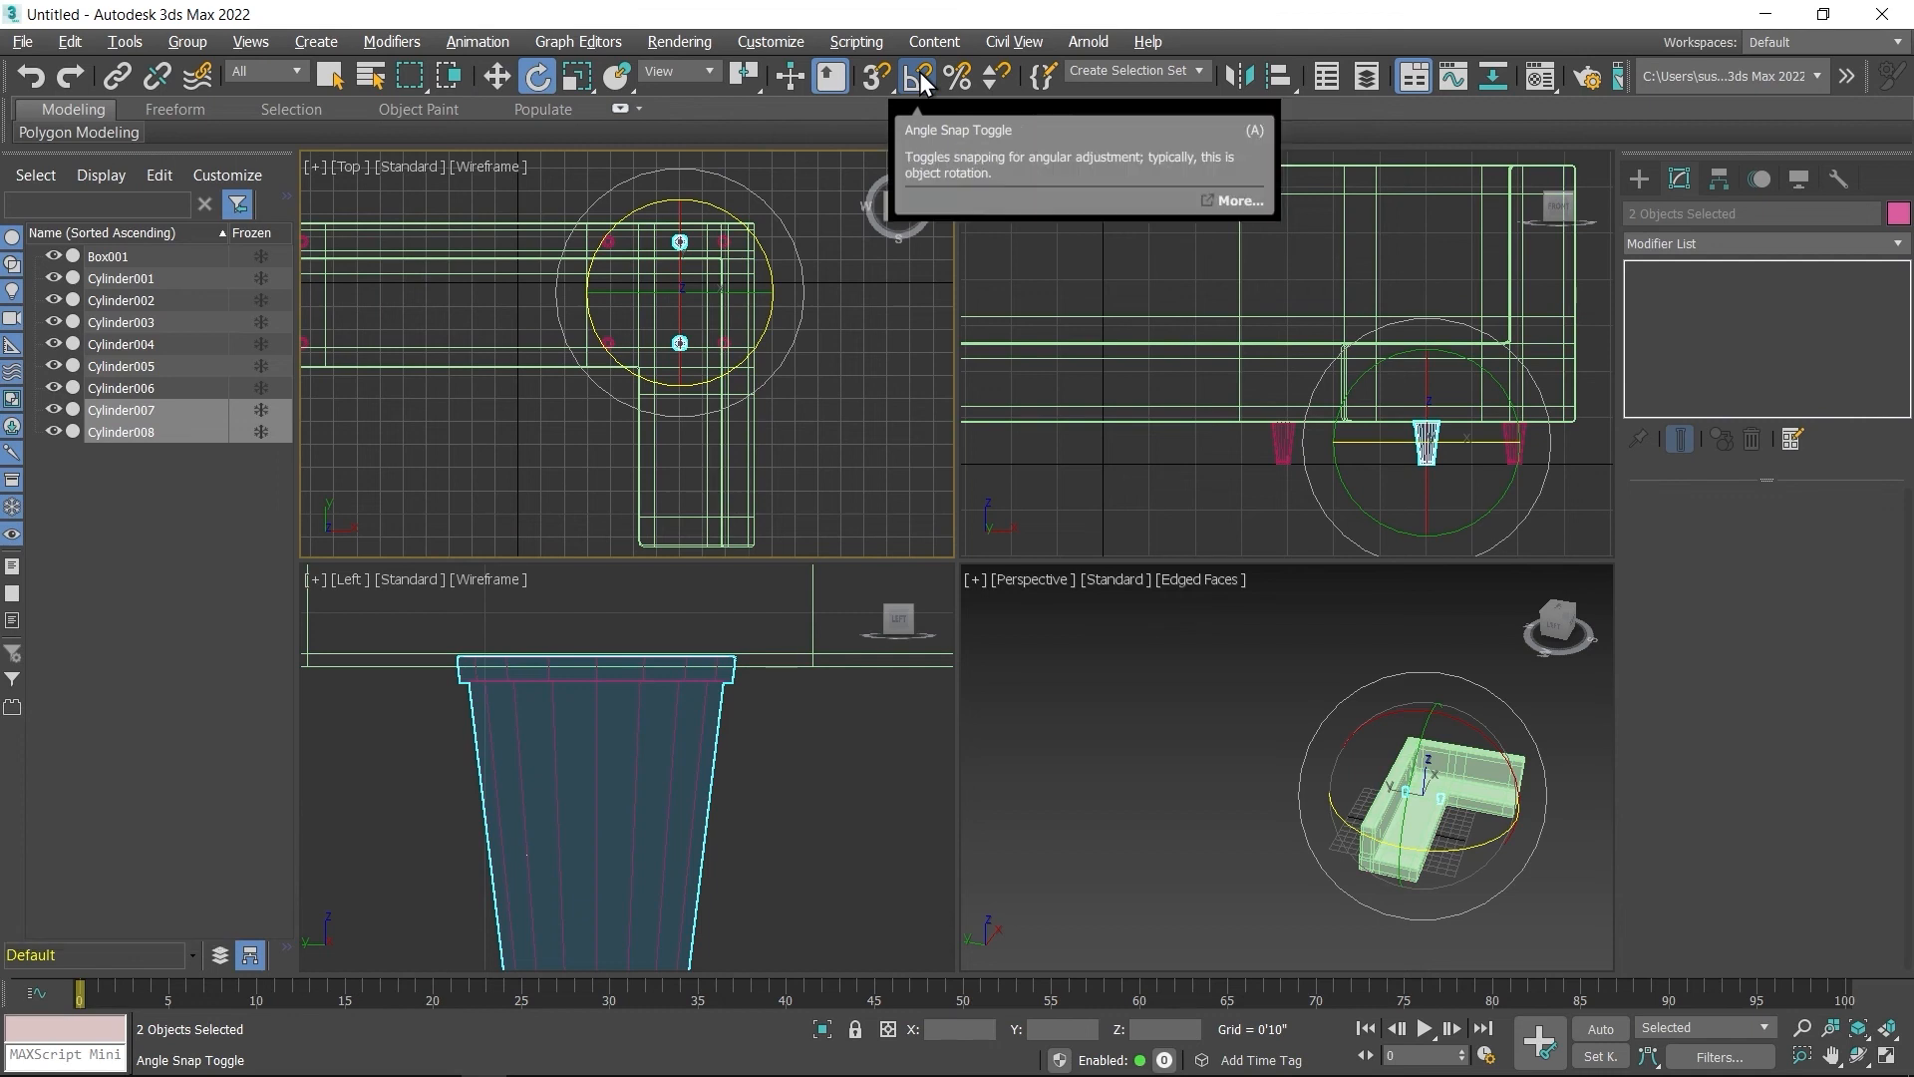
{"action": "right_click", "coordinate": [918, 72]}
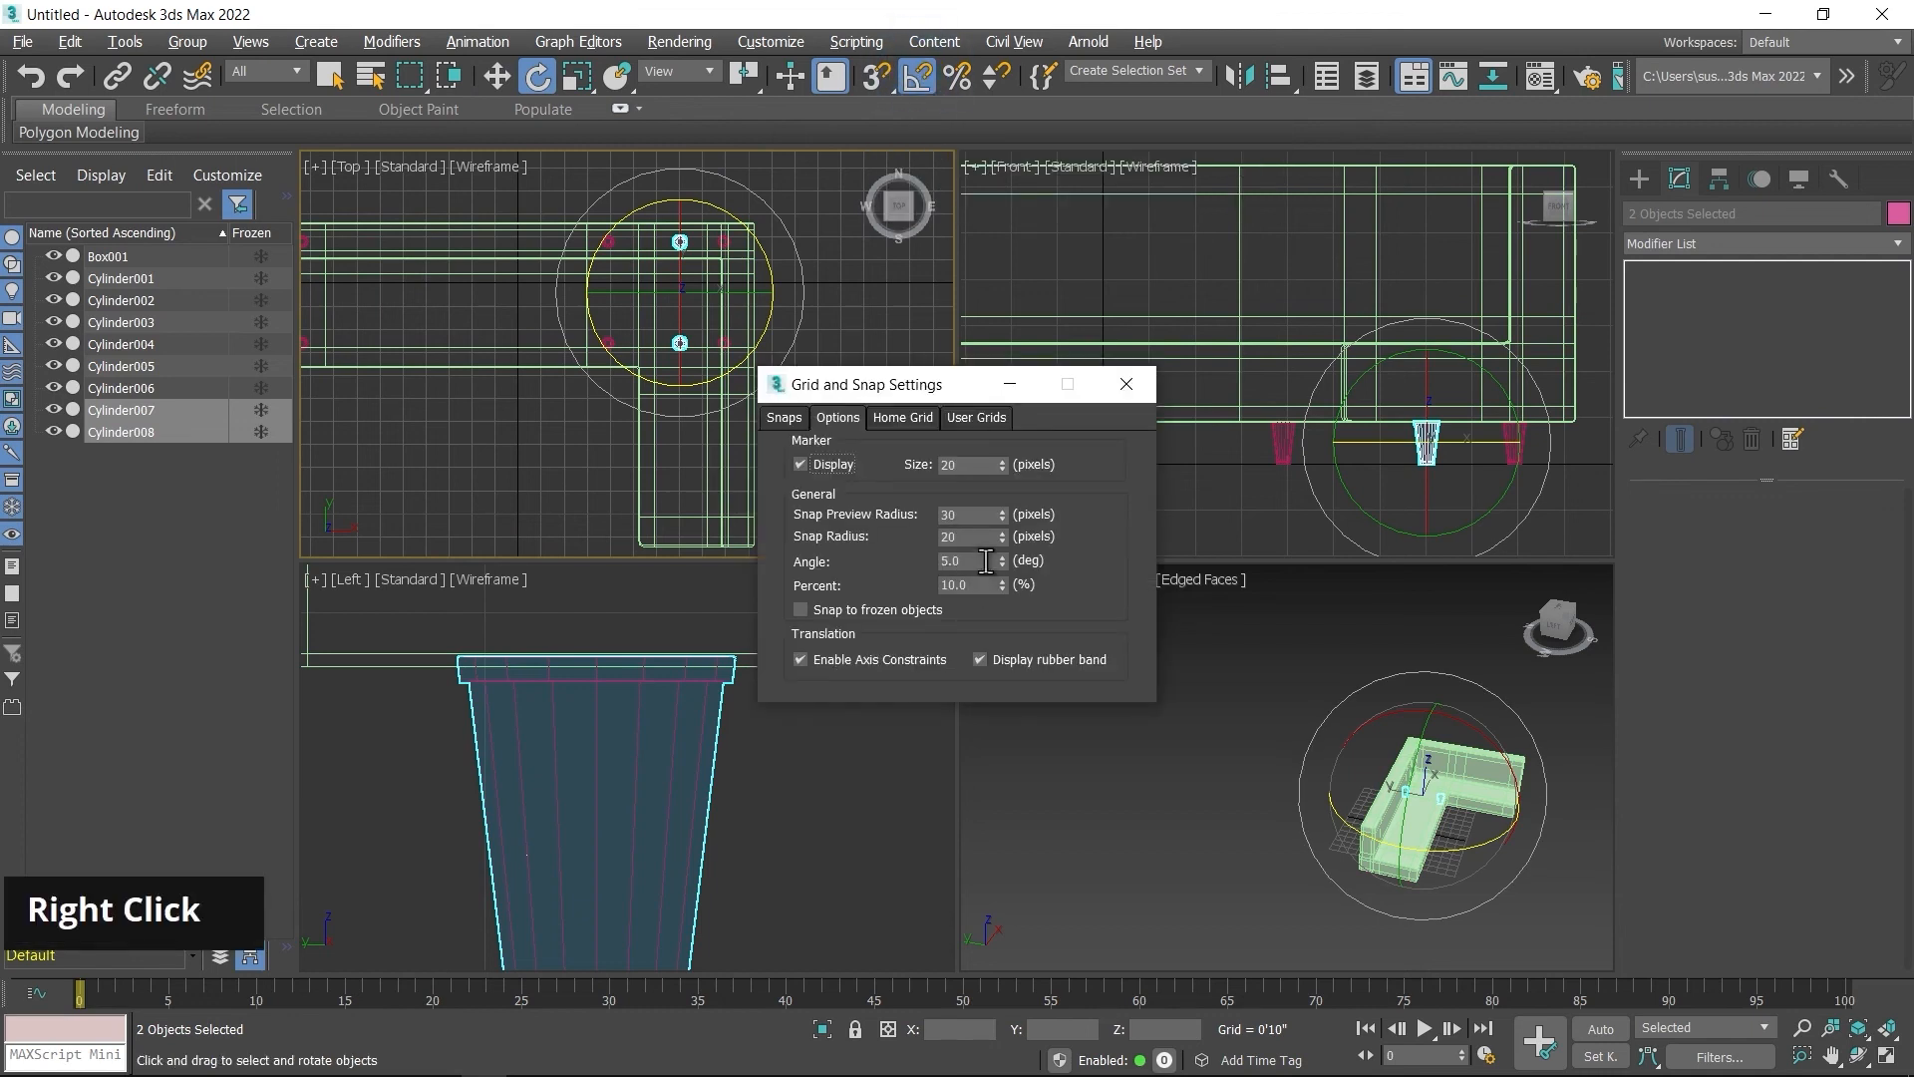
{"action": "left_click_drag", "start_coordinate": [986, 561], "coordinate": [901, 561]}
{"action": "type", "text": "45"}
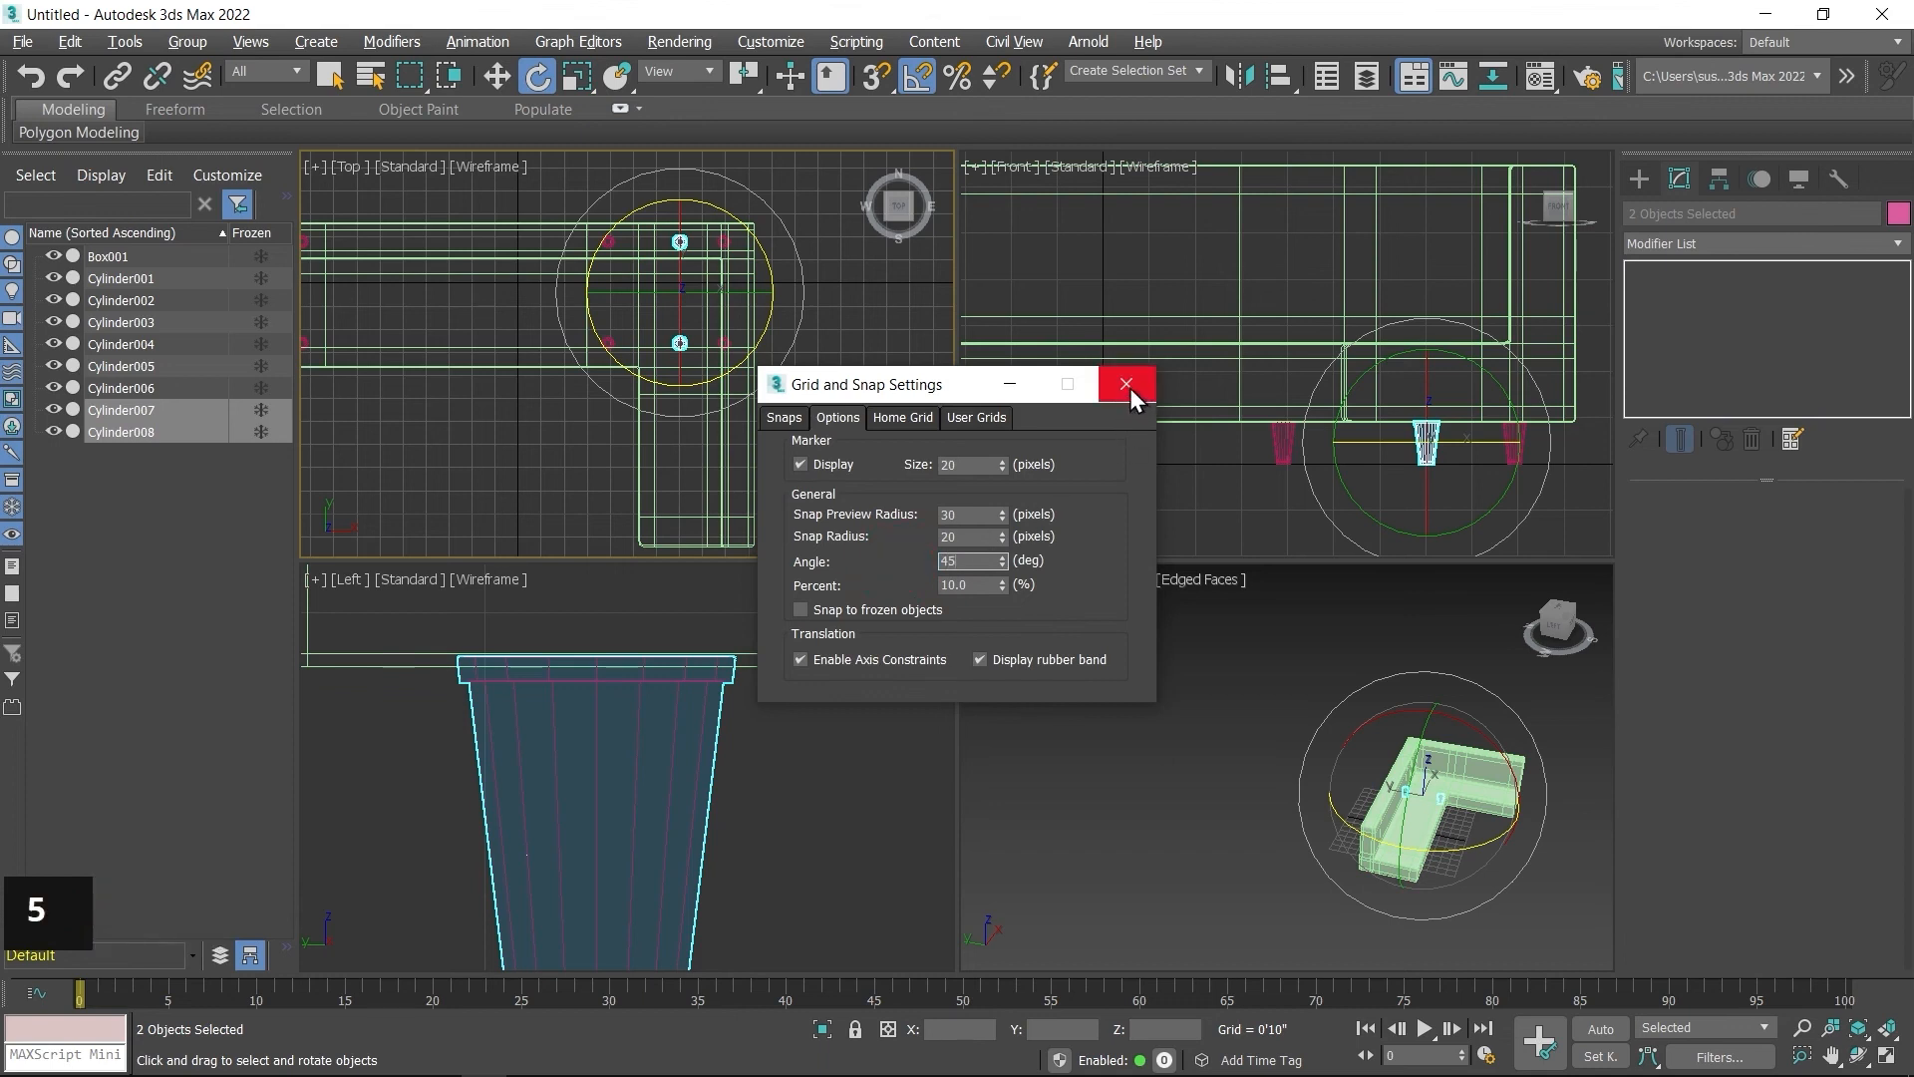
{"action": "left_click", "coordinate": [1126, 385]}
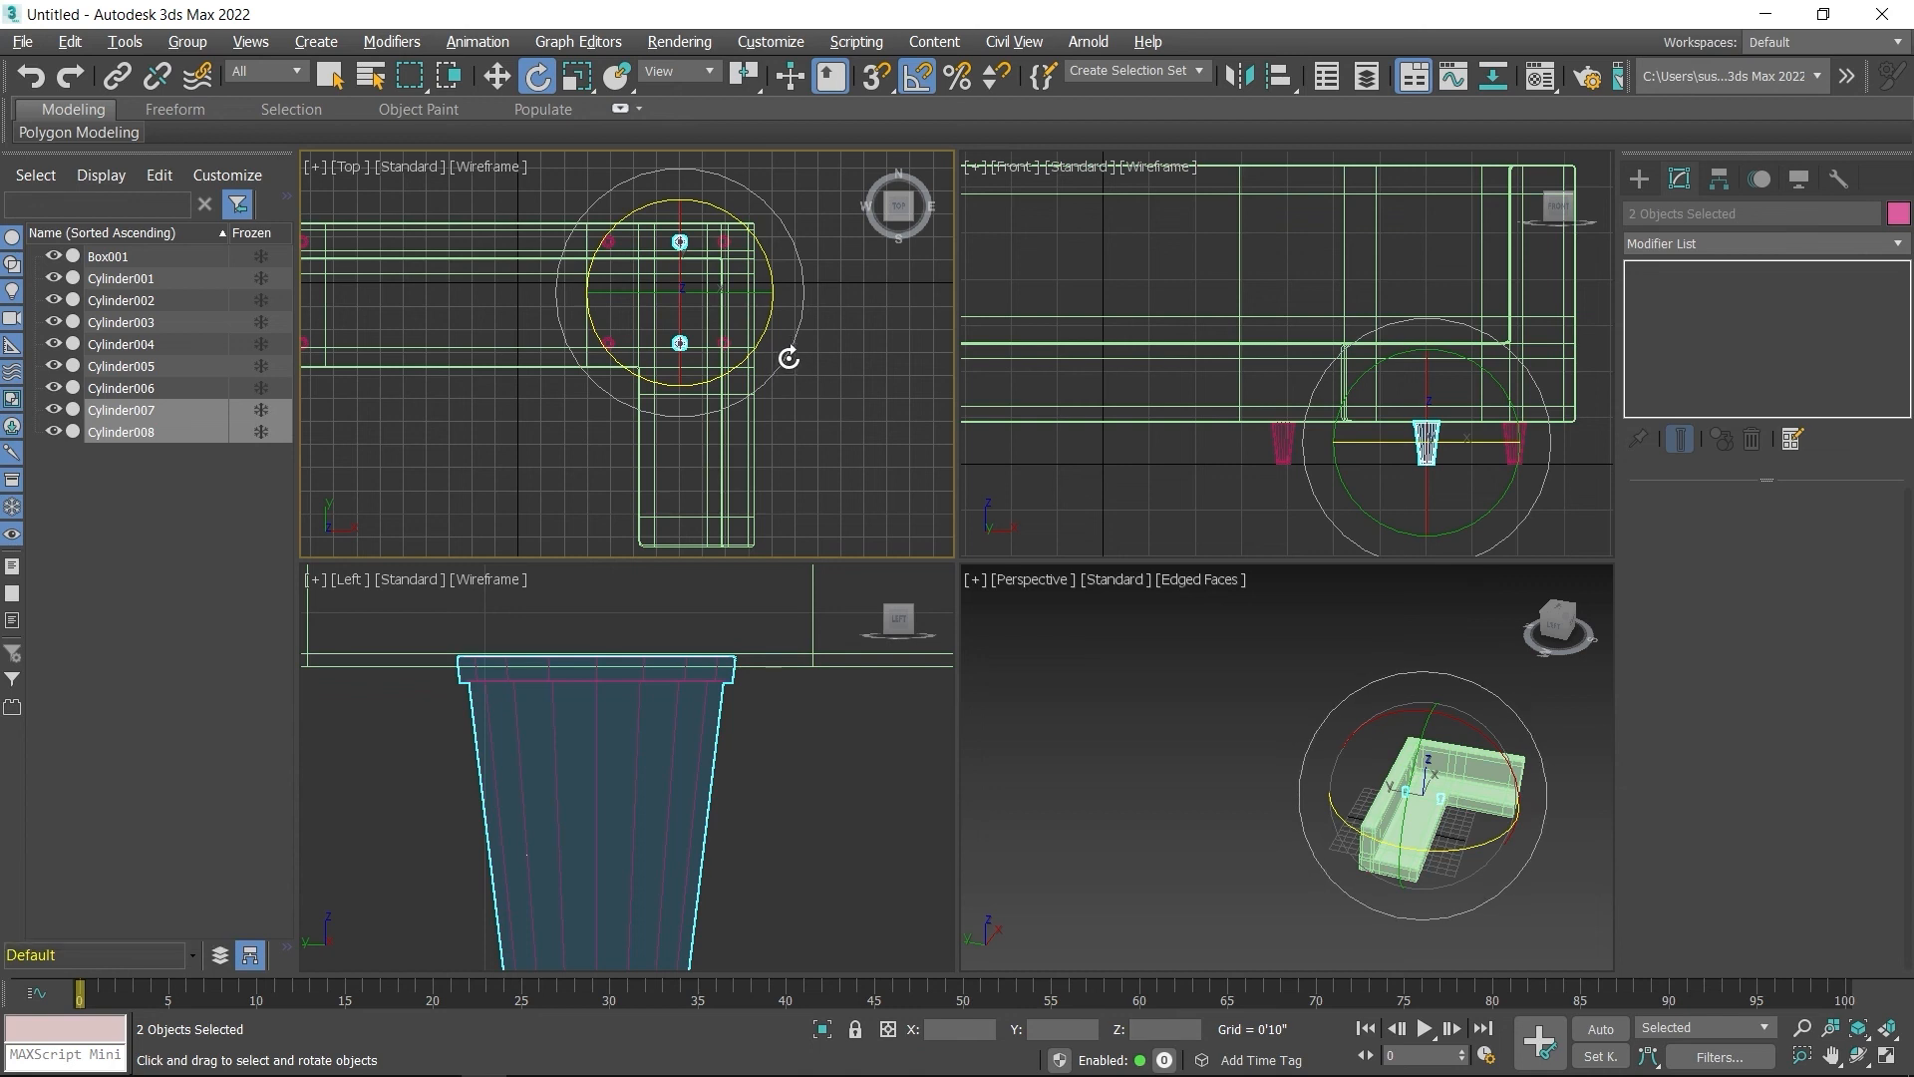
{"action": "left_click_drag", "start_coordinate": [788, 361], "coordinate": [804, 350]}
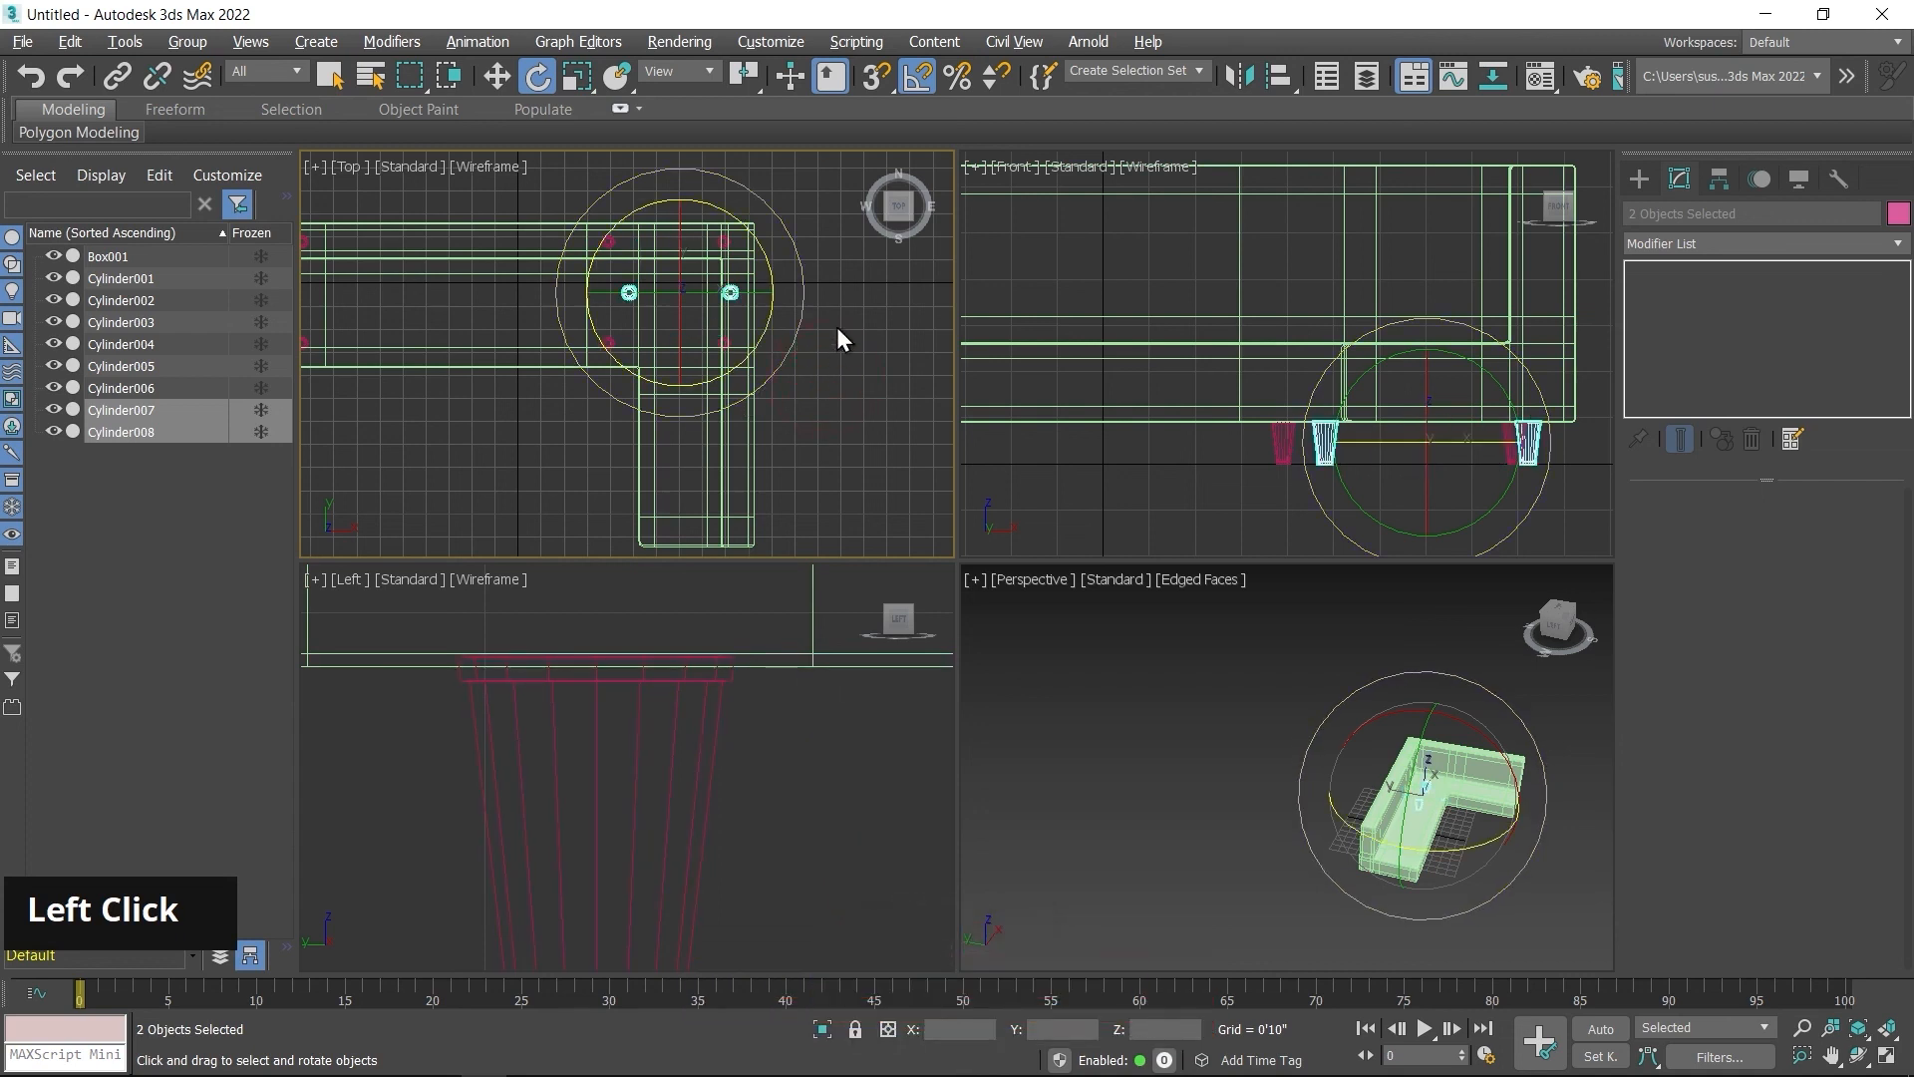
{"action": "left_click", "coordinate": [914, 79]}
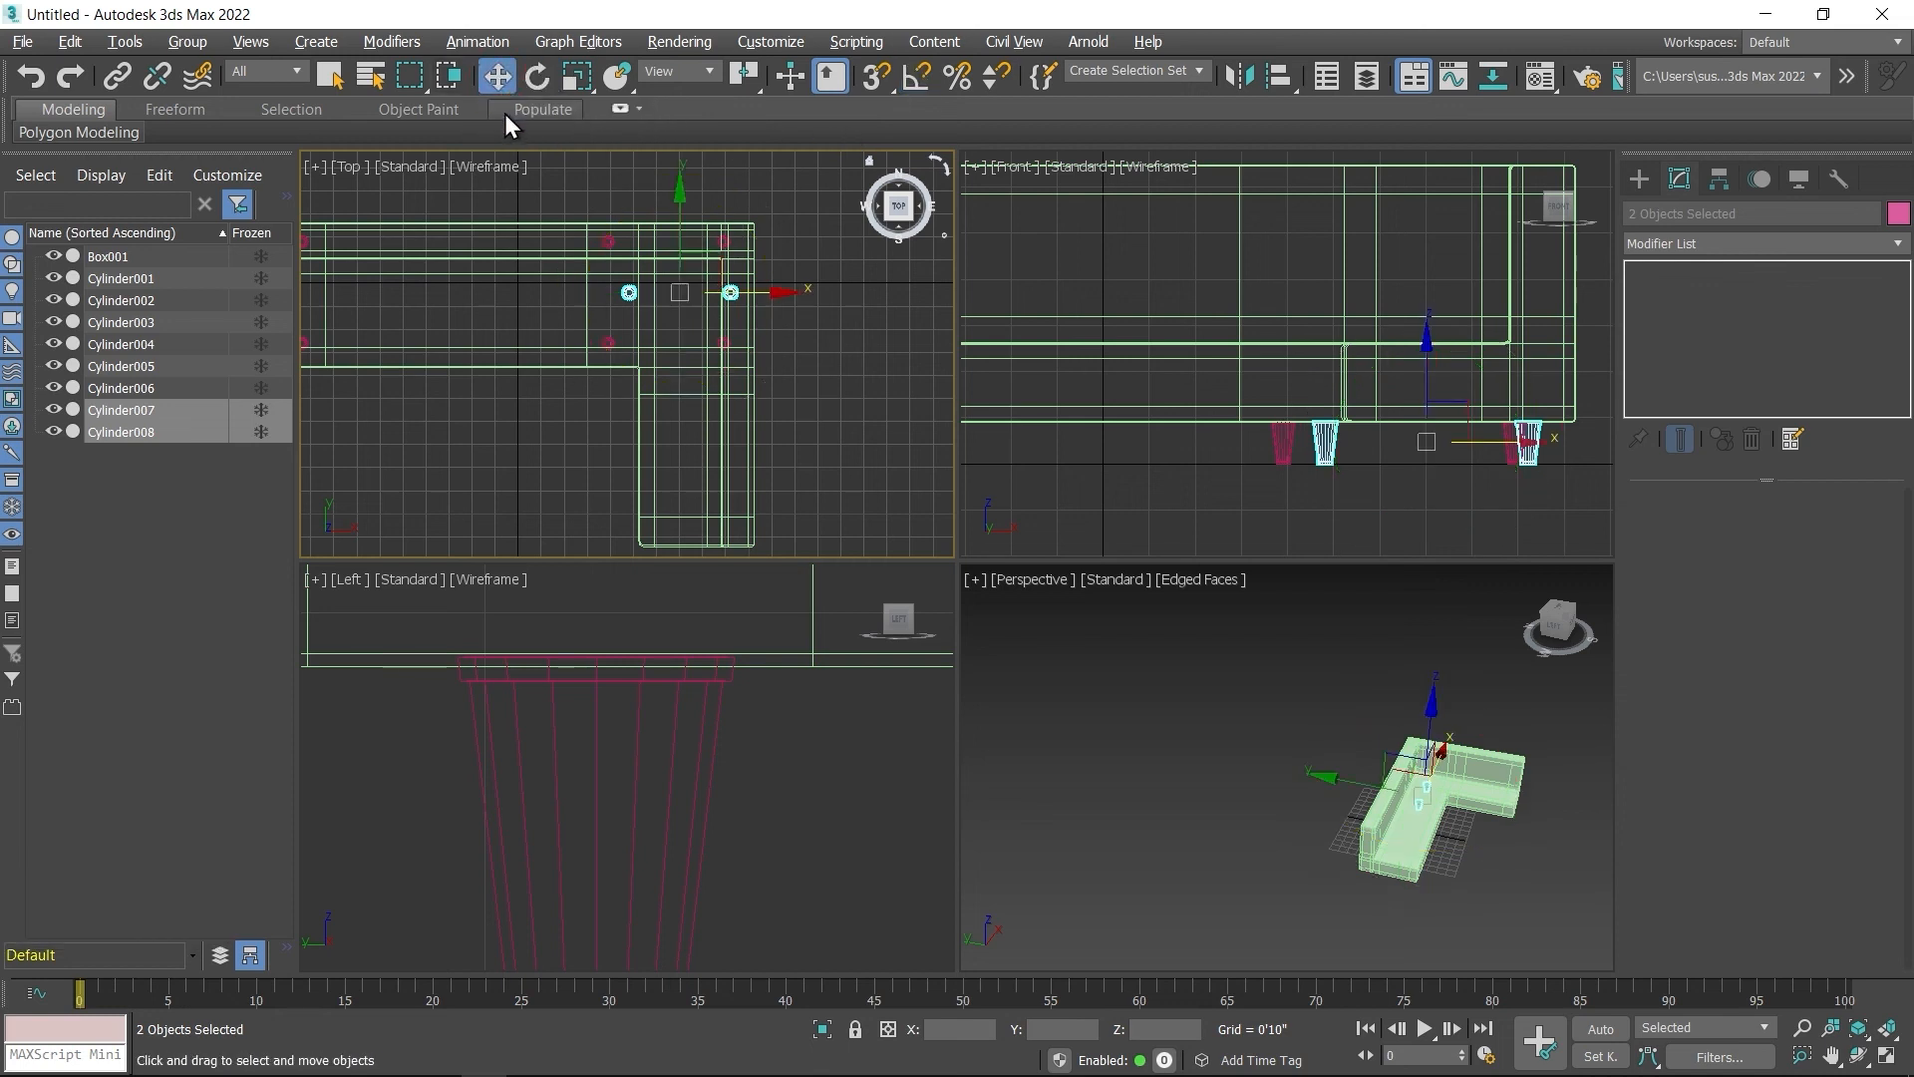
Step: Move the rotated leg pair along Y to the end of the short arm and center it along X between the arm's edges
{"action": "left_click_drag", "start_coordinate": [679, 195], "coordinate": [688, 425]}
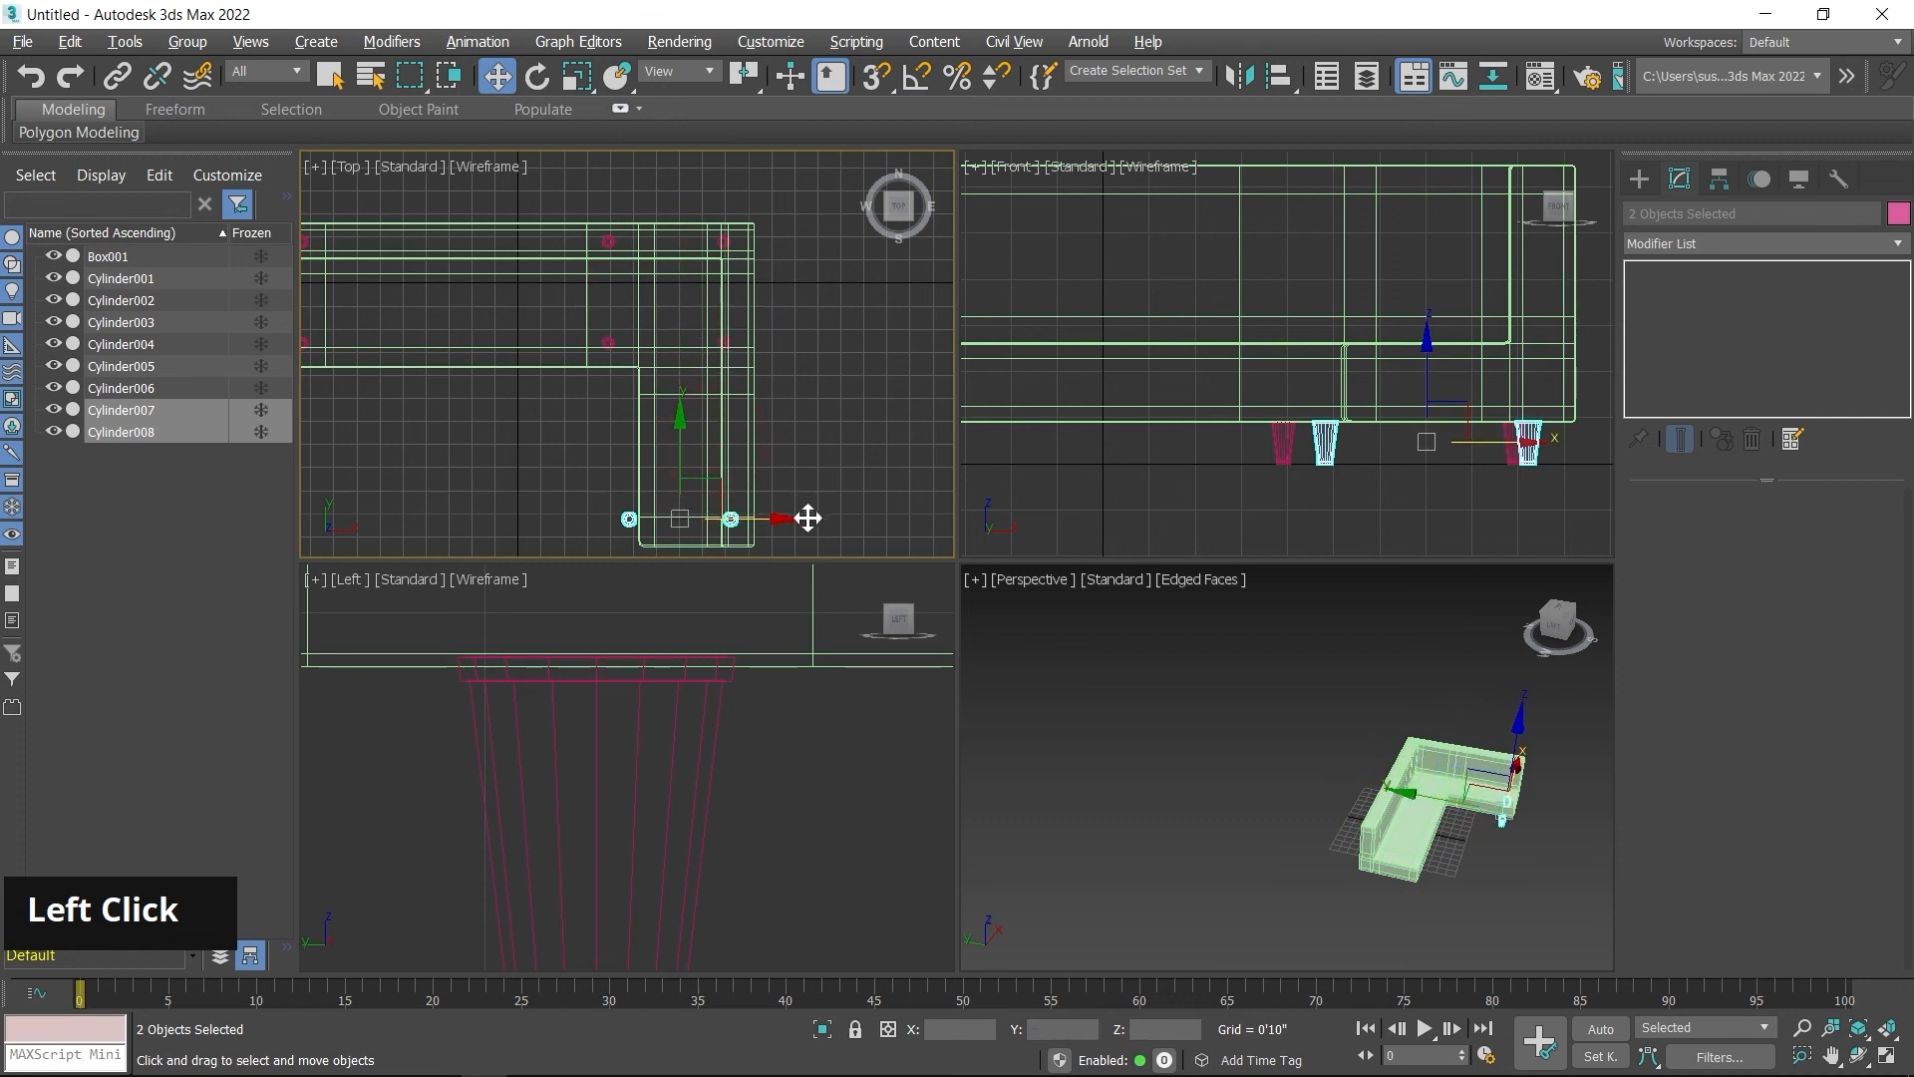
{"action": "left_click_drag", "start_coordinate": [779, 517], "coordinate": [802, 529]}
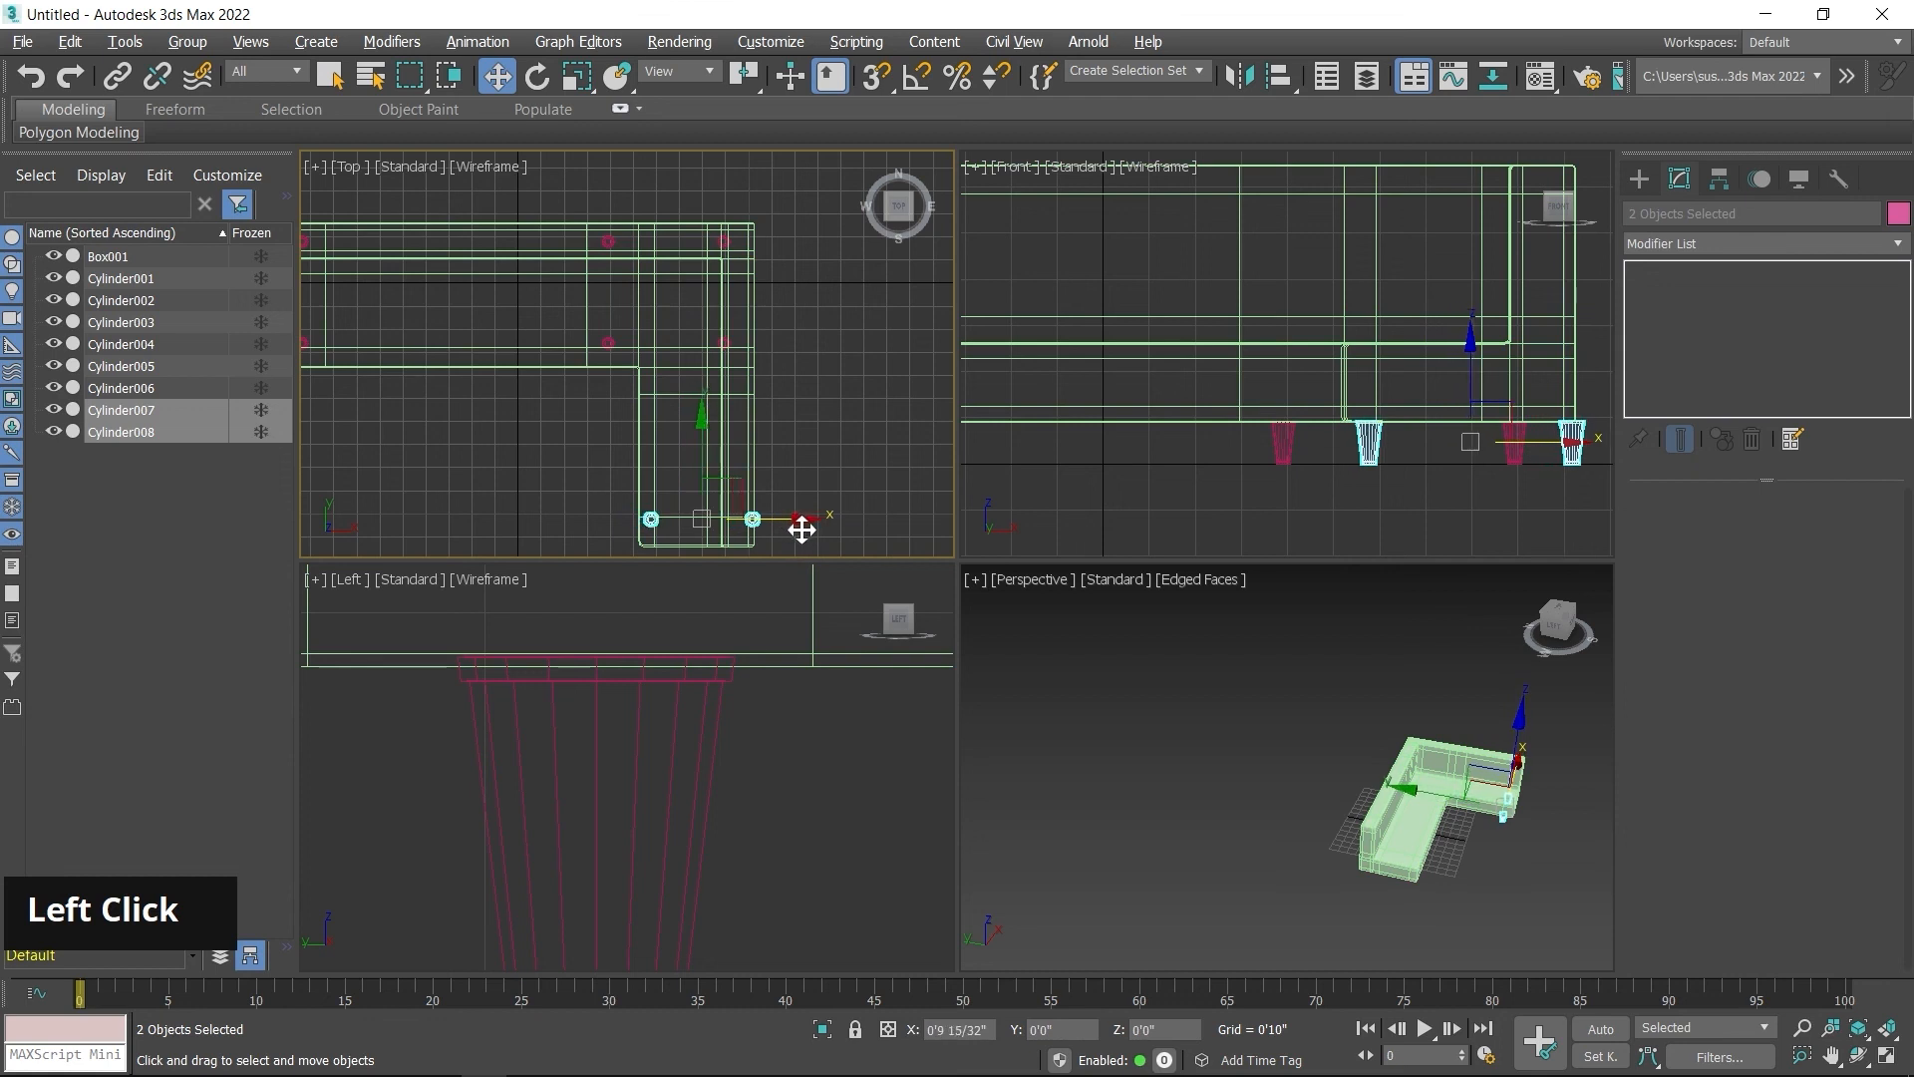
{"action": "middle_click_drag", "start_coordinate": [802, 529], "coordinate": [794, 475]}
{"action": "scroll", "coordinate": [788, 323], "scroll_direction": "up", "scroll_amount": 3}
{"action": "middle_click_drag", "start_coordinate": [787, 323], "coordinate": [809, 424]}
{"action": "left_click_drag", "start_coordinate": [809, 423], "coordinate": [797, 421]}
{"action": "left_click", "coordinate": [876, 401]}
Step: Move the inner-side leg at the short arm's end inward along X to about 4'10"
{"action": "middle_click", "coordinate": [662, 414]}
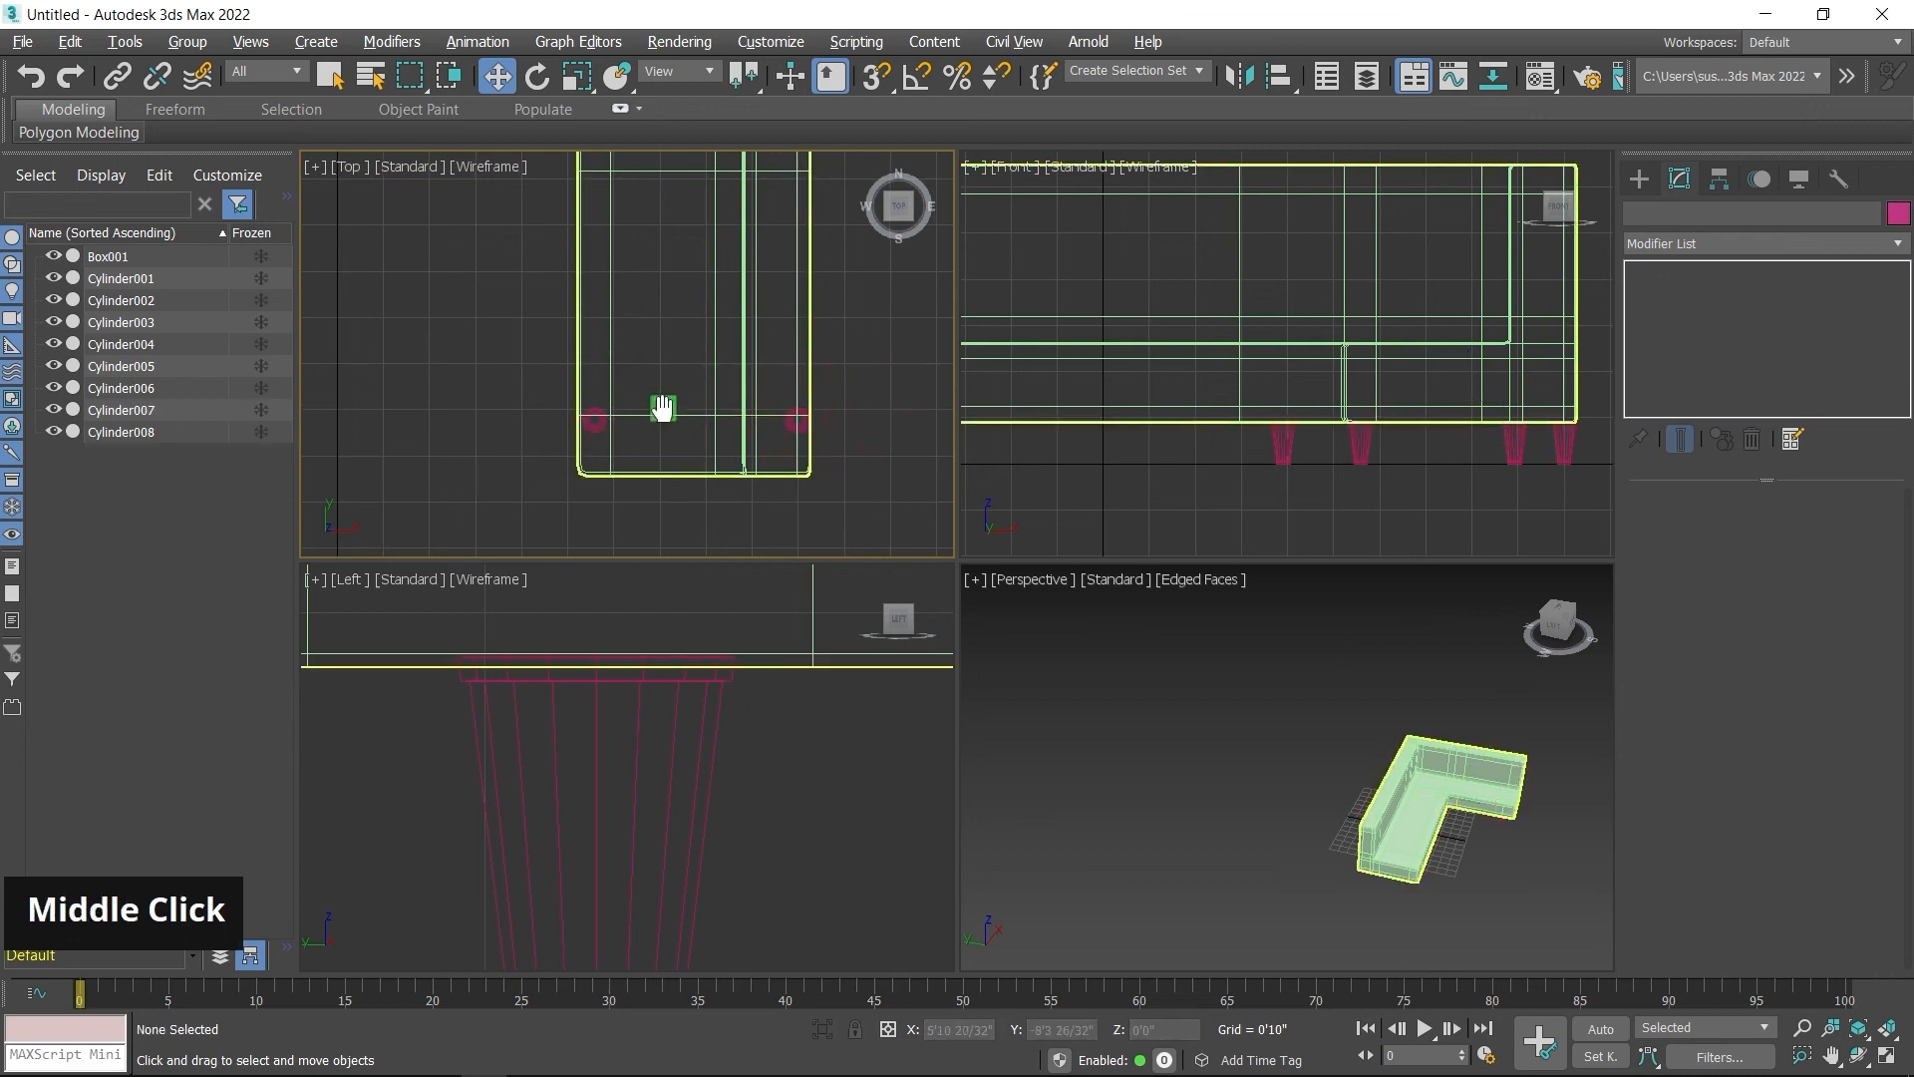
{"action": "scroll", "coordinate": [662, 414], "scroll_direction": "up", "scroll_amount": 4}
{"action": "left_click", "coordinate": [501, 449]}
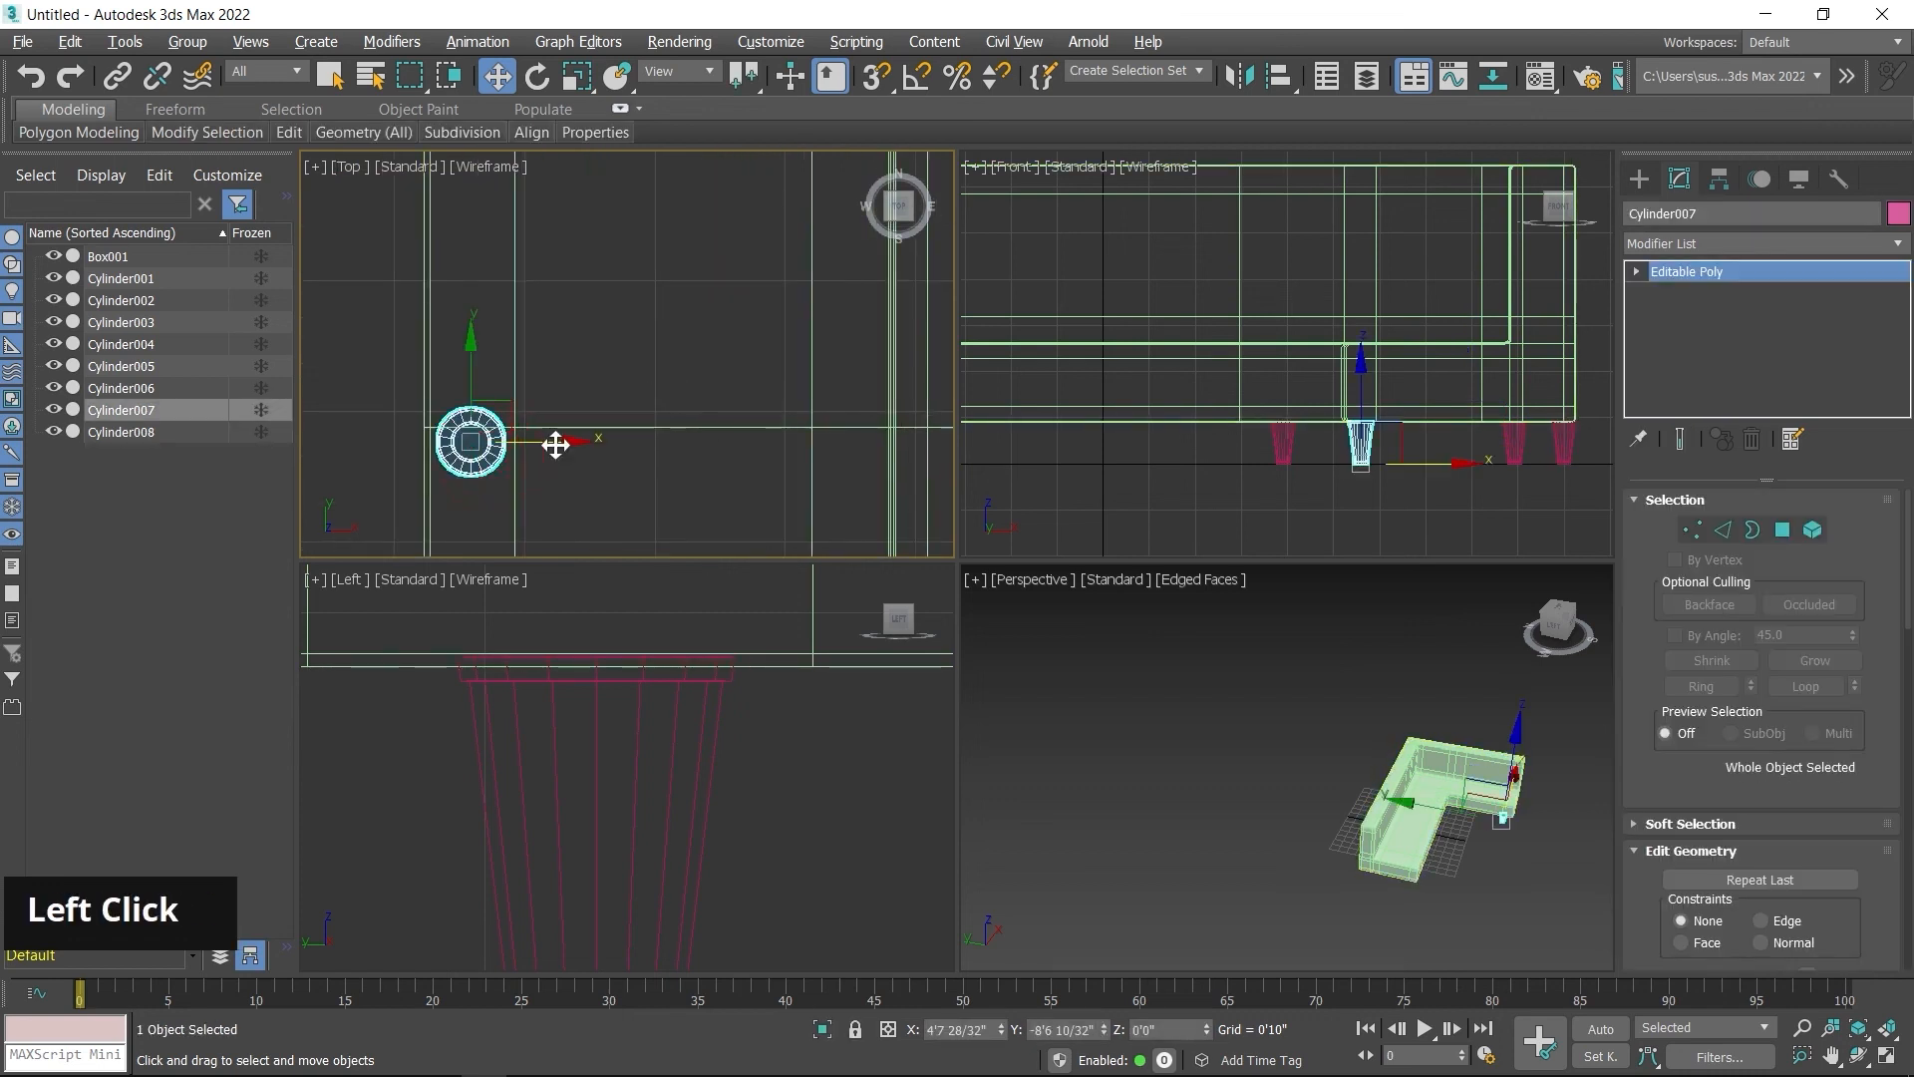
{"action": "left_click_drag", "start_coordinate": [555, 446], "coordinate": [583, 456]}
{"action": "scroll", "coordinate": [583, 423], "scroll_direction": "down", "scroll_amount": 3}
Step: Move the outer-side leg at the short arm's end inward along X to about 8'1 1/2"
{"action": "scroll", "coordinate": [703, 429], "scroll_direction": "up", "scroll_amount": 3}
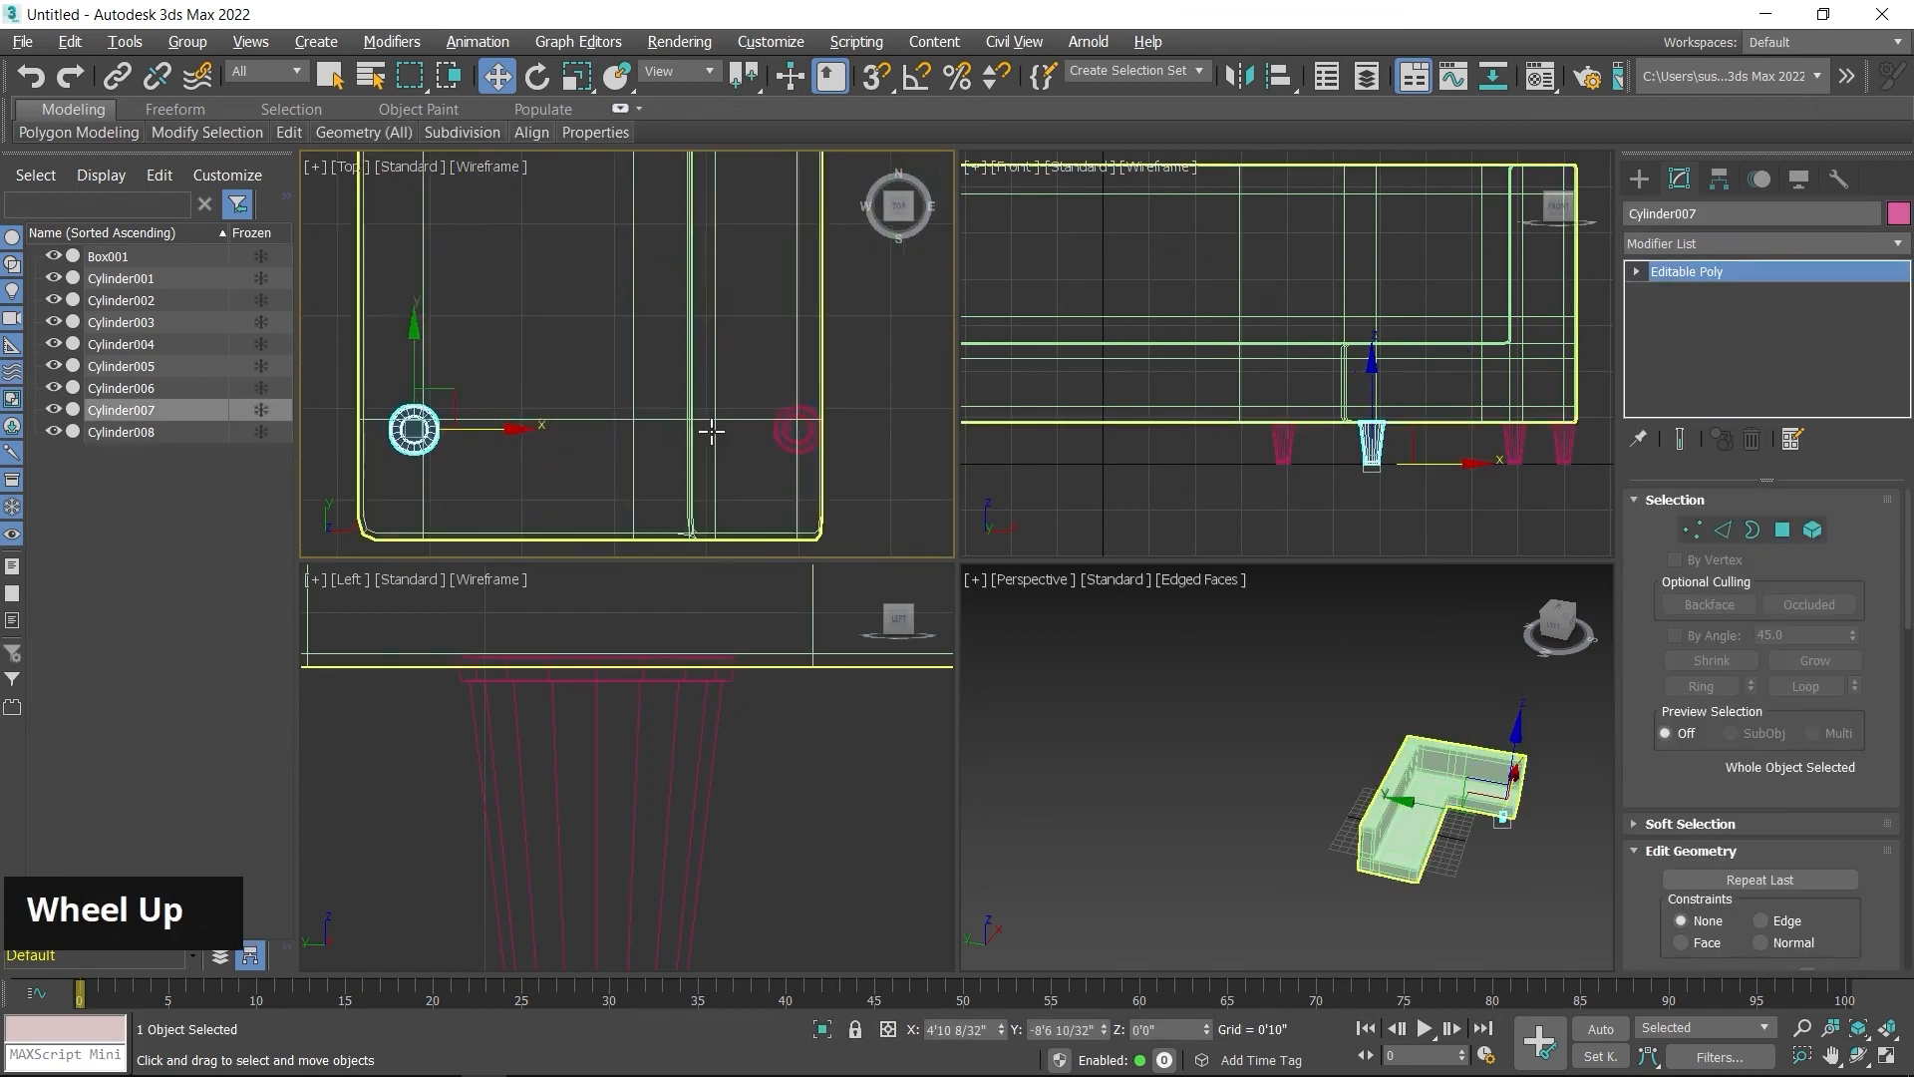
{"action": "left_click", "coordinate": [802, 444]}
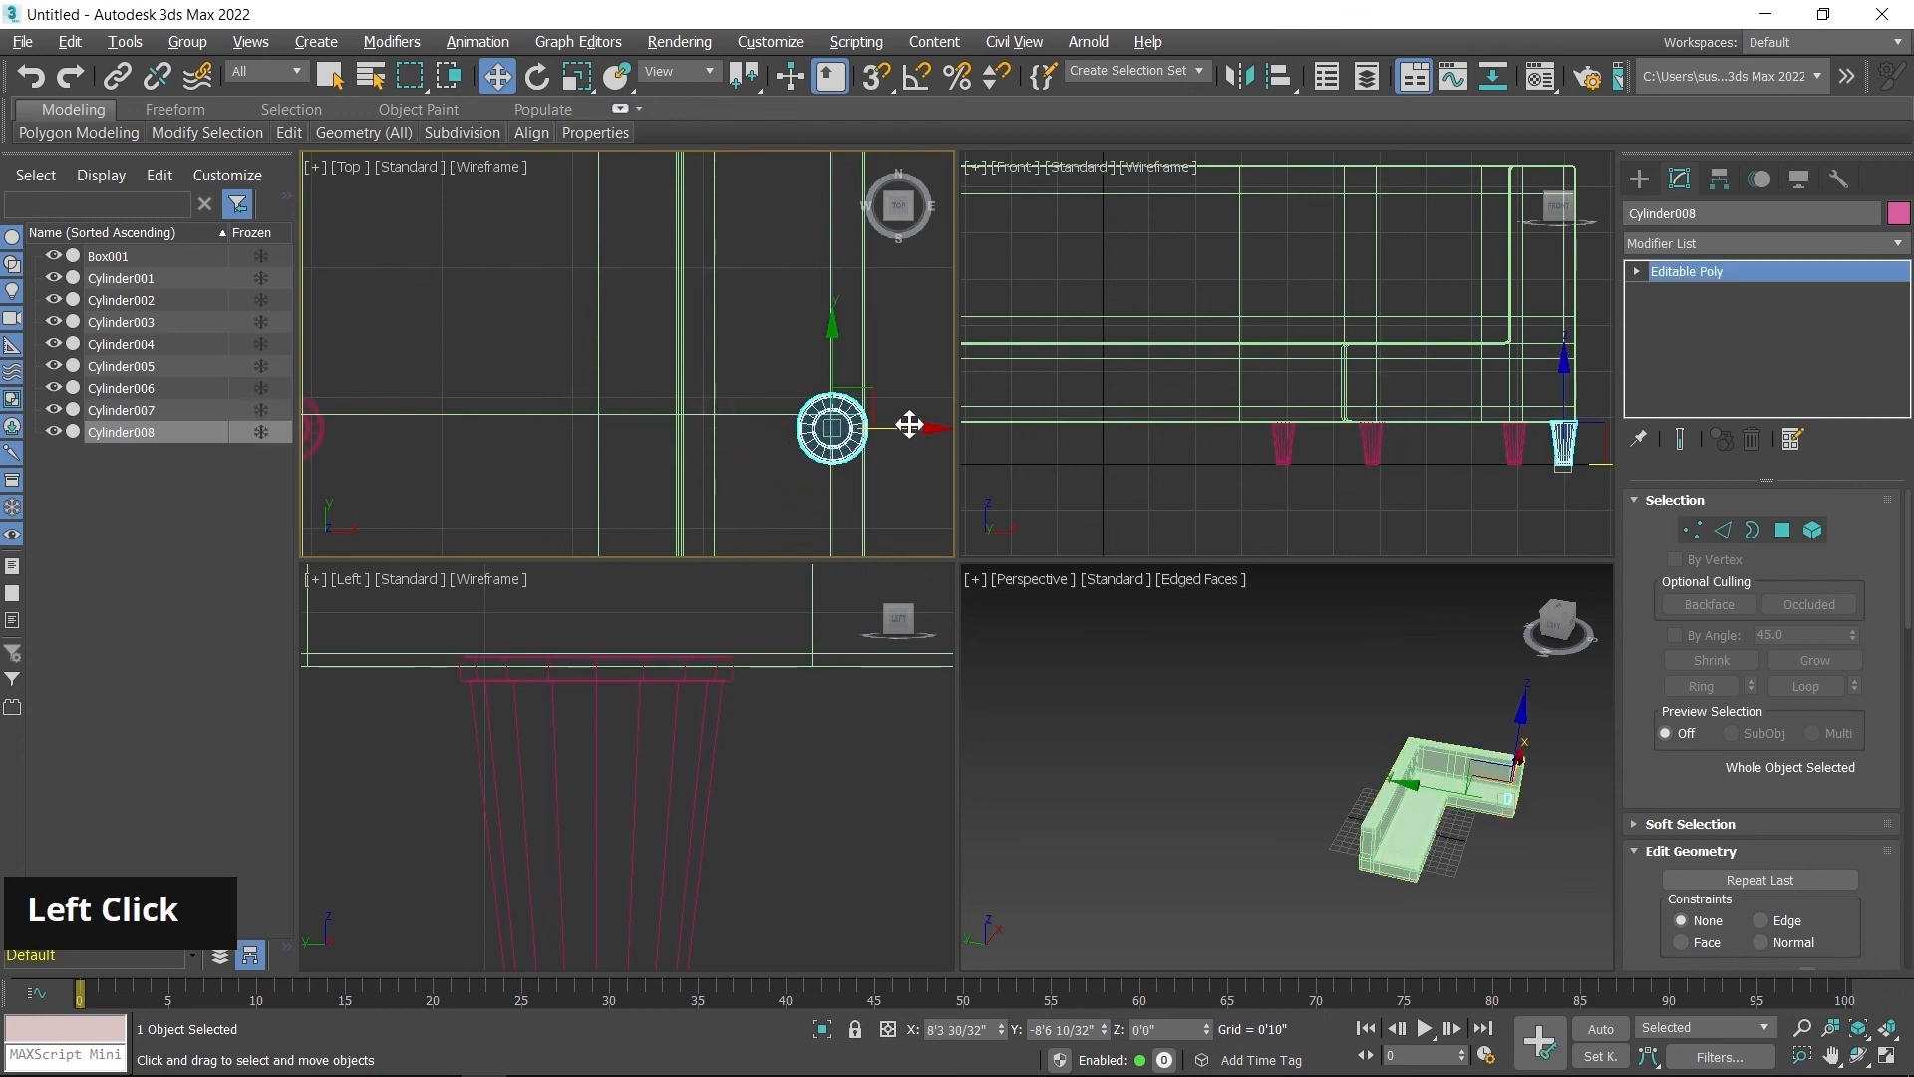
{"action": "left_click_drag", "start_coordinate": [907, 424], "coordinate": [858, 423]}
{"action": "scroll", "coordinate": [739, 428], "scroll_direction": "down", "scroll_amount": 4}
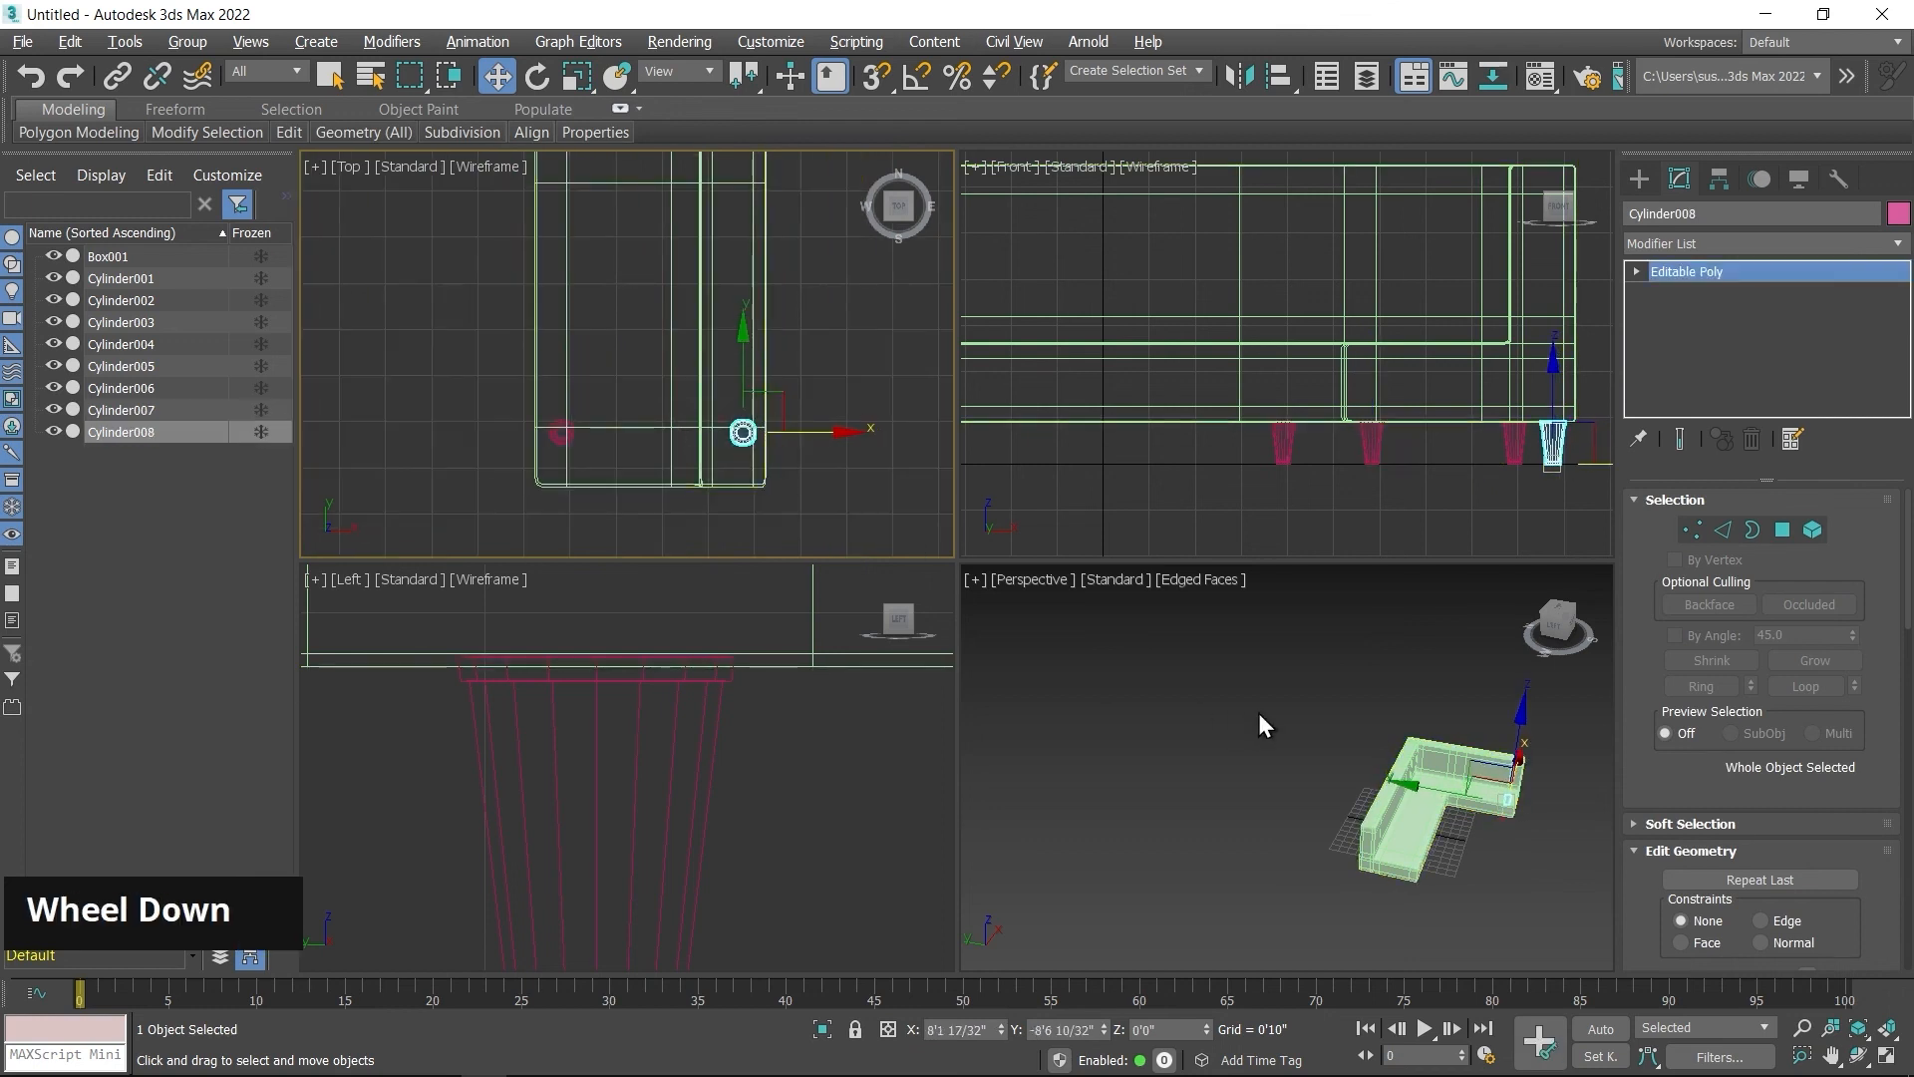
Step: Maximize the Perspective view, select the sofa and all its legs, and set their object color to dark orange from the basic colors
{"action": "middle_click_drag", "start_coordinate": [1260, 722], "coordinate": [1222, 743]}
{"action": "key", "text": "alt+w"}
{"action": "scroll", "coordinate": [1214, 601], "scroll_direction": "up", "scroll_amount": 6}
{"action": "scroll", "coordinate": [1296, 682], "scroll_direction": "down", "scroll_amount": 5}
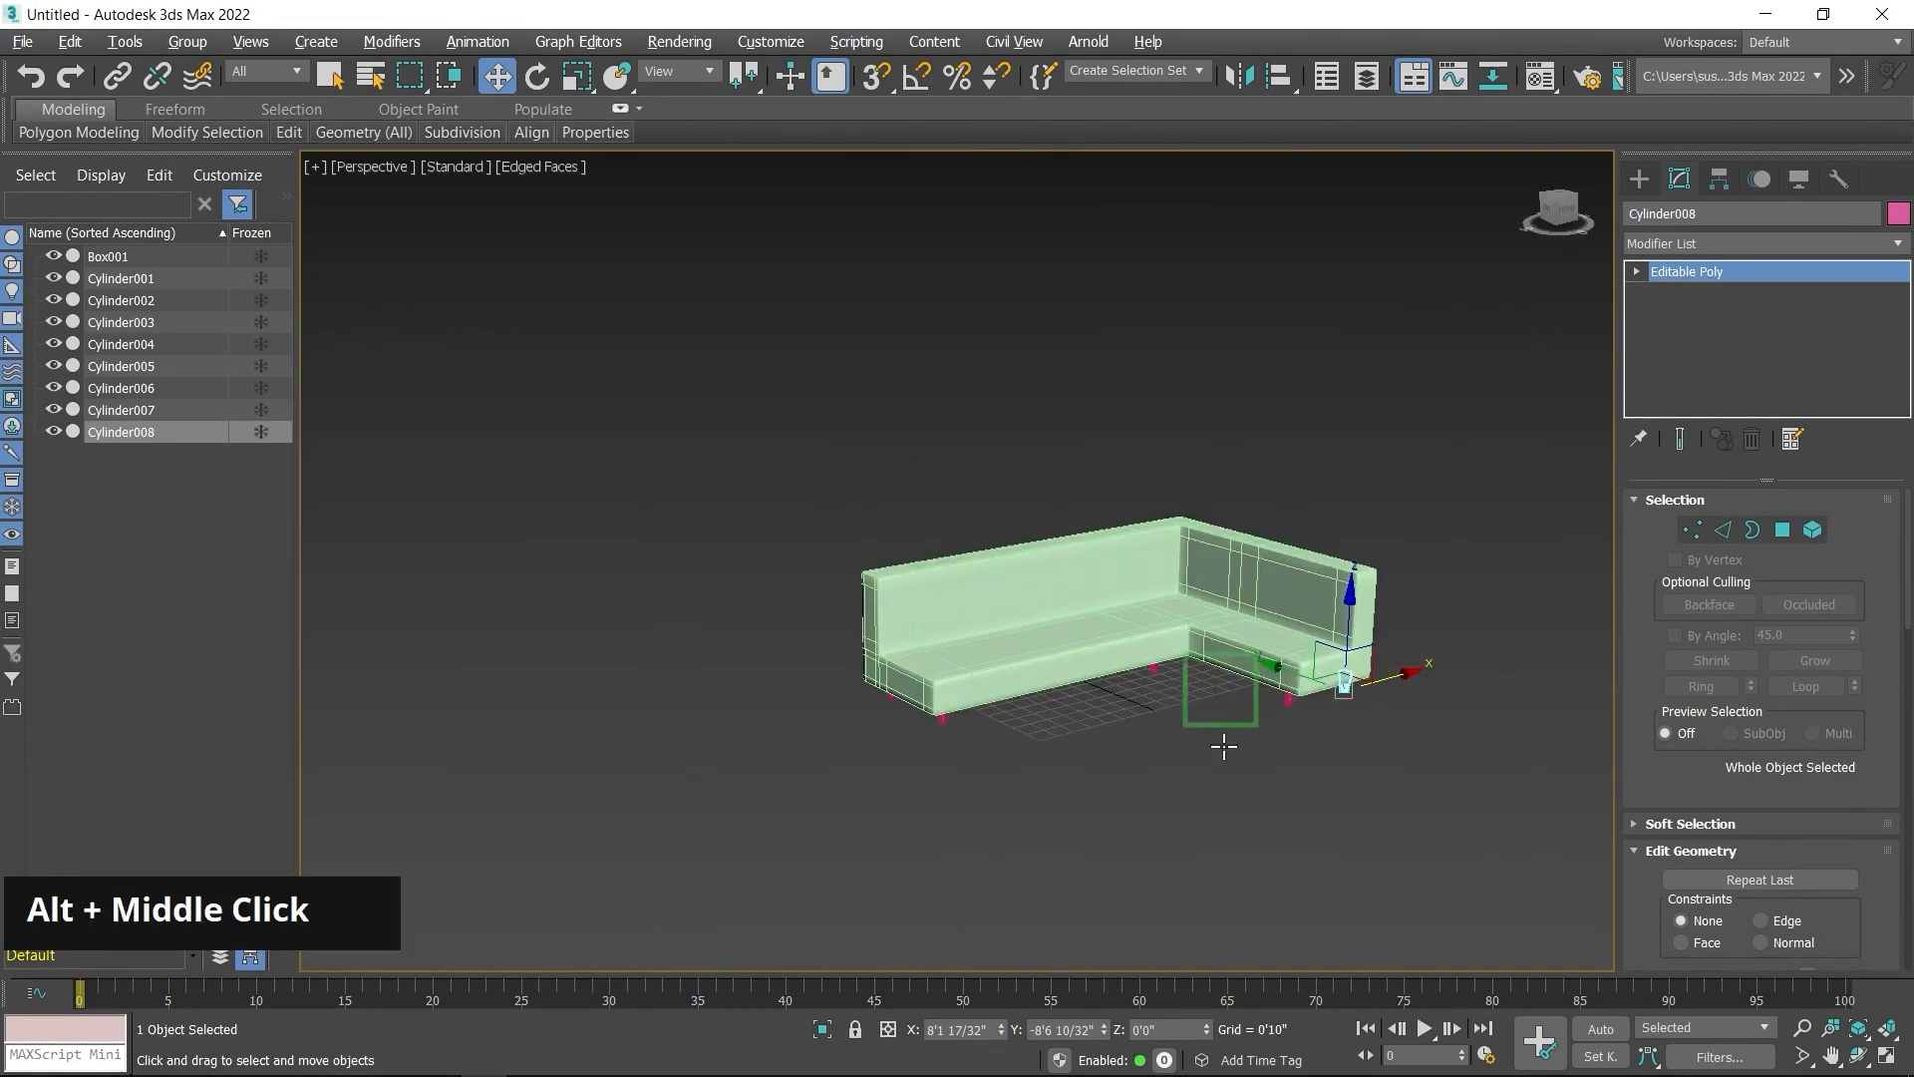
{"action": "left_click_drag", "start_coordinate": [594, 389], "coordinate": [1360, 776]}
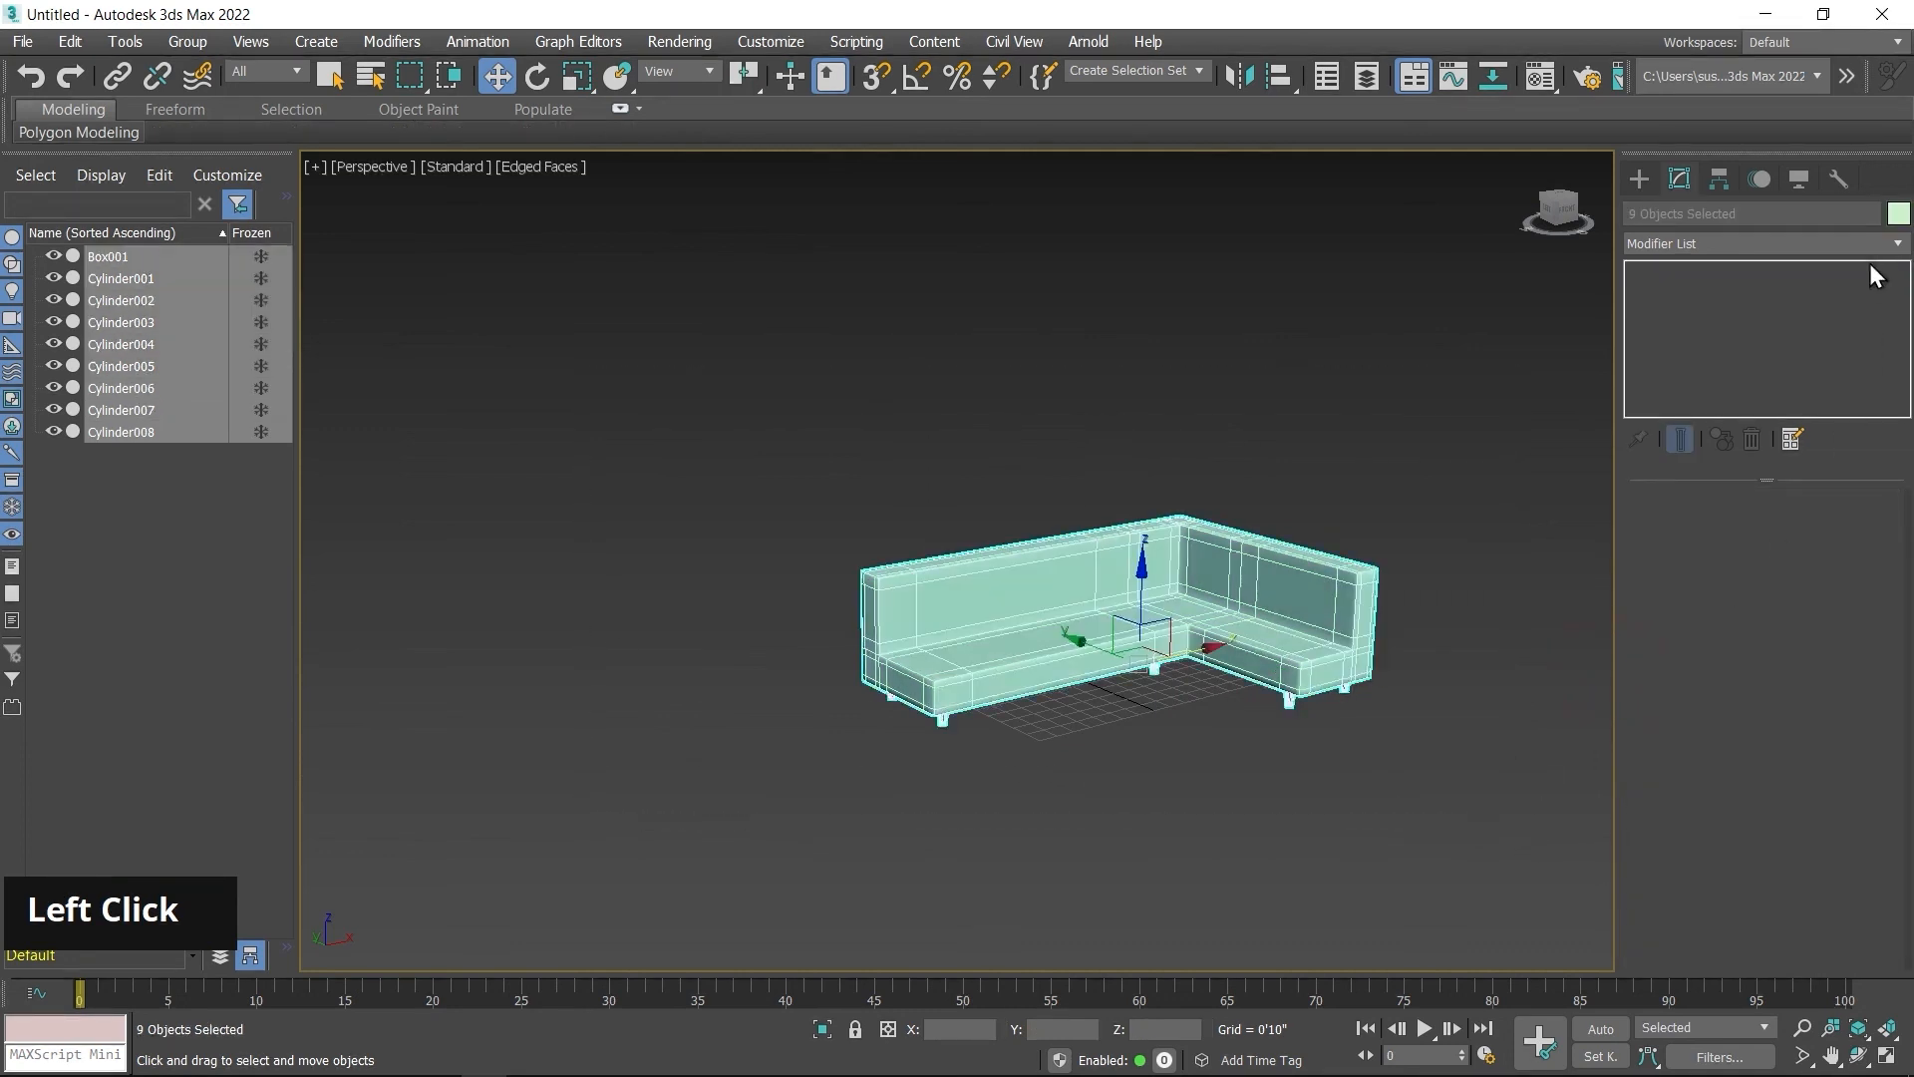
{"action": "left_click", "coordinate": [1898, 212]}
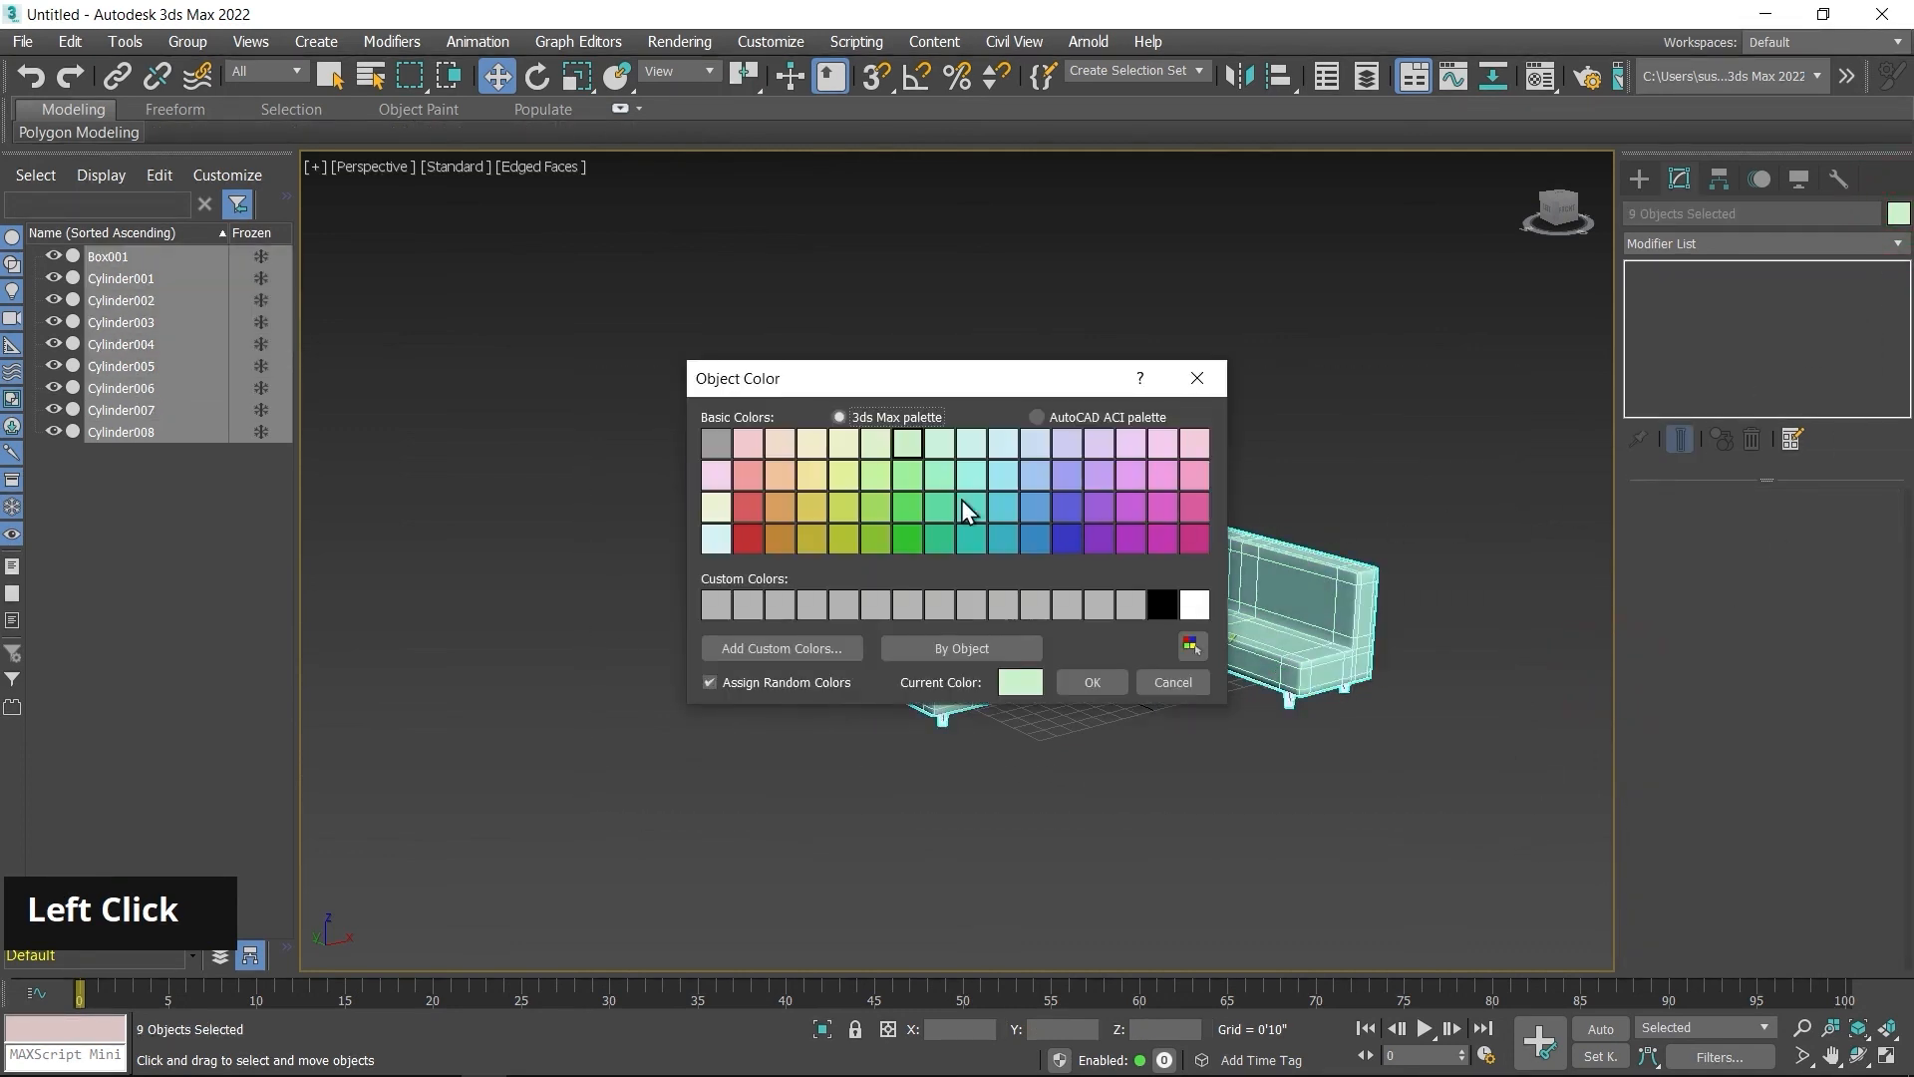
{"action": "left_click", "coordinate": [777, 538]}
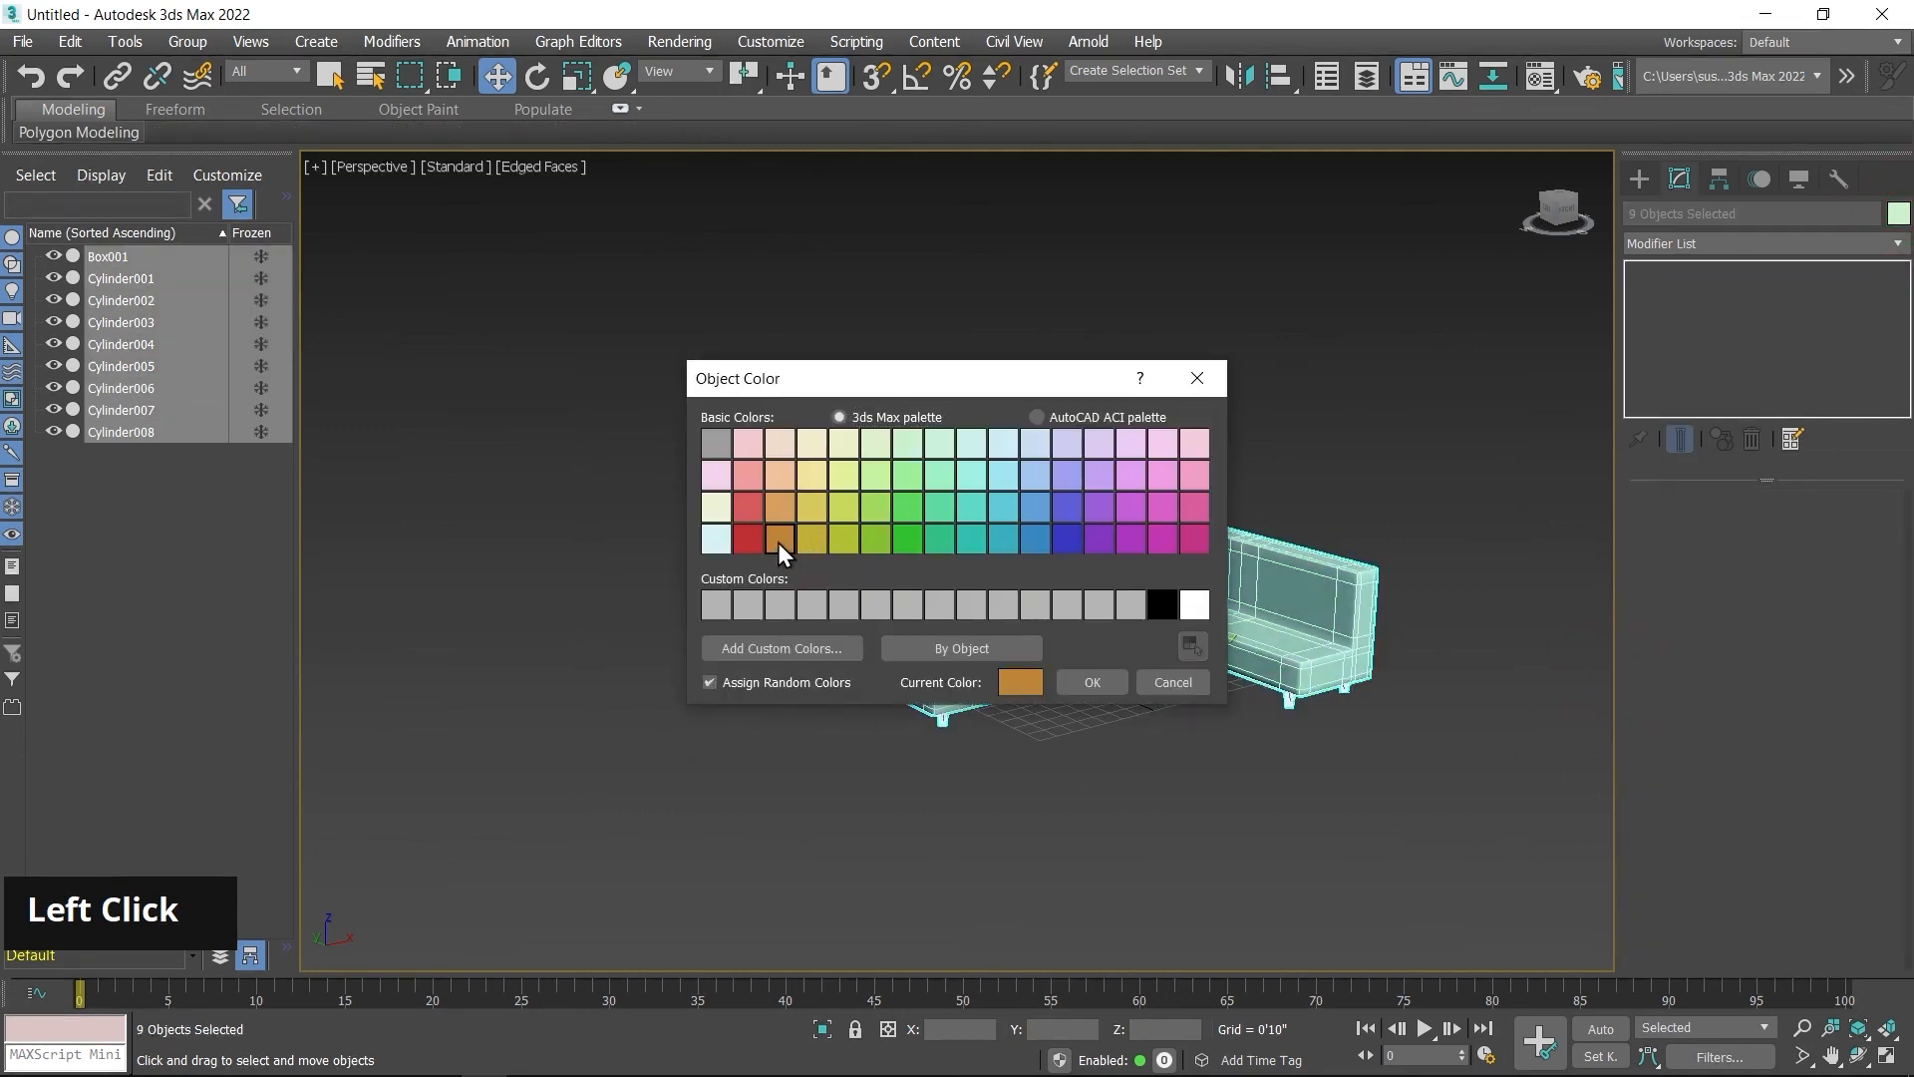
{"action": "left_click", "coordinate": [1091, 682]}
Step: Deselect everything and examine the recolored sofa and its legs in the Perspective view
{"action": "middle_click_drag", "start_coordinate": [1316, 752], "coordinate": [1386, 775], "text": "alt"}
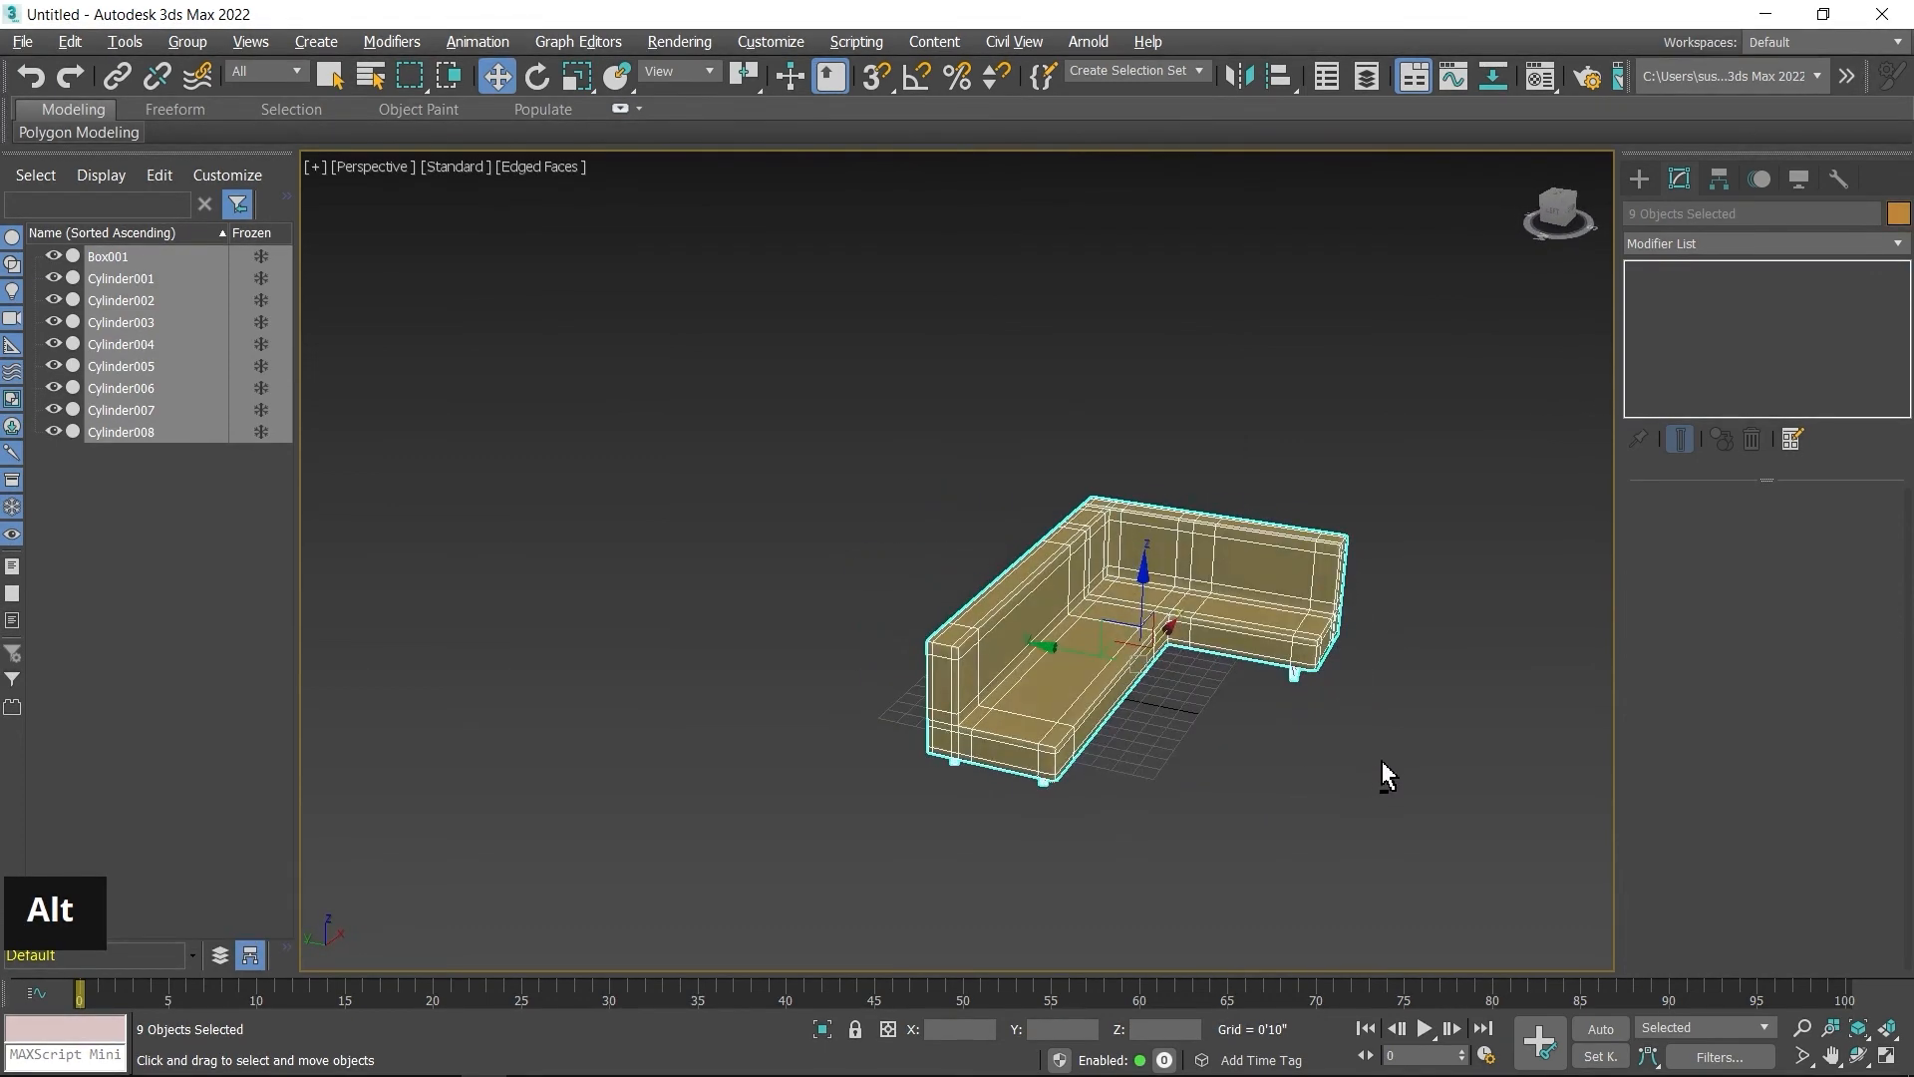
{"action": "left_click", "coordinate": [1248, 756]}
{"action": "scroll", "coordinate": [1186, 732], "scroll_direction": "up", "scroll_amount": 4}
{"action": "scroll", "coordinate": [1177, 732], "scroll_direction": "down", "scroll_amount": 1}
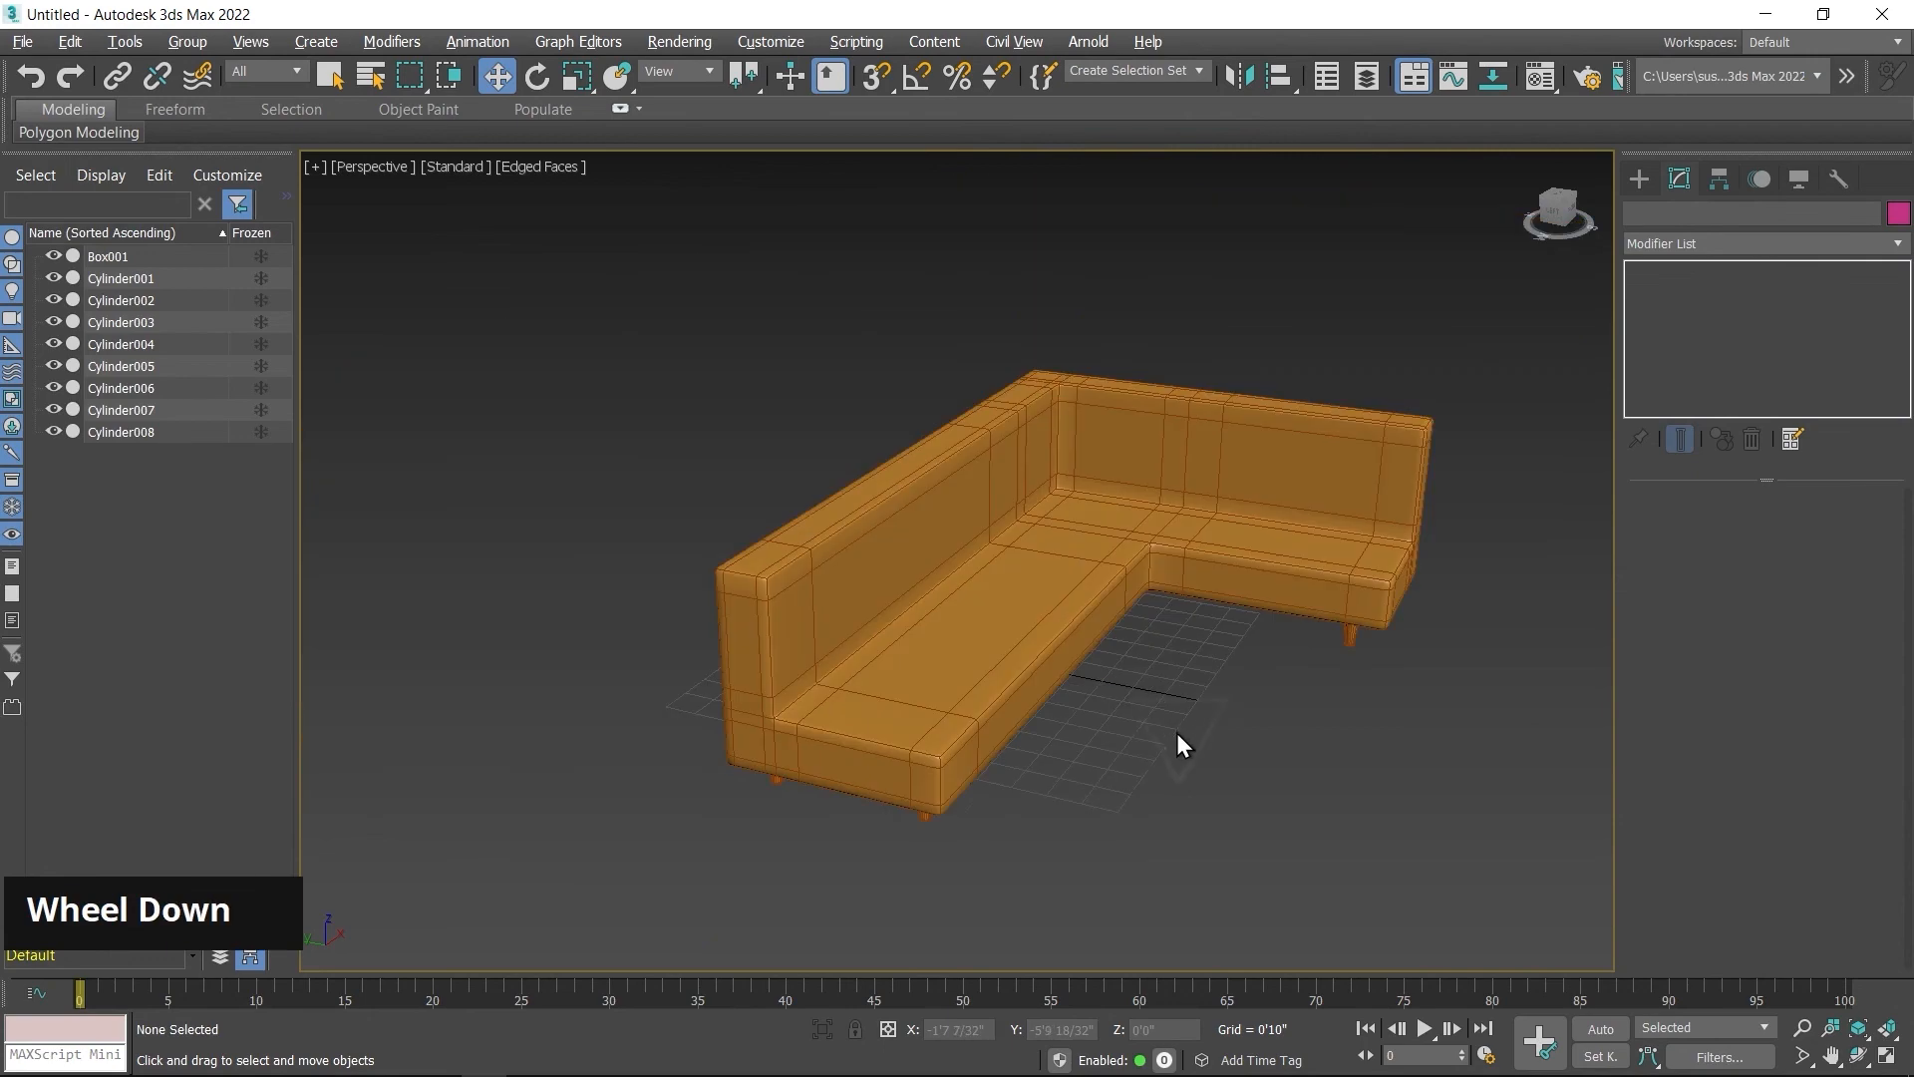
{"action": "mouse_move", "coordinate": [1178, 734]}
{"action": "middle_mouse_down", "text": "alt"}
{"action": "mouse_move", "coordinate": [1239, 714]}
{"action": "mouse_move", "coordinate": [1167, 764]}
{"action": "middle_mouse_up", "text": "alt"}
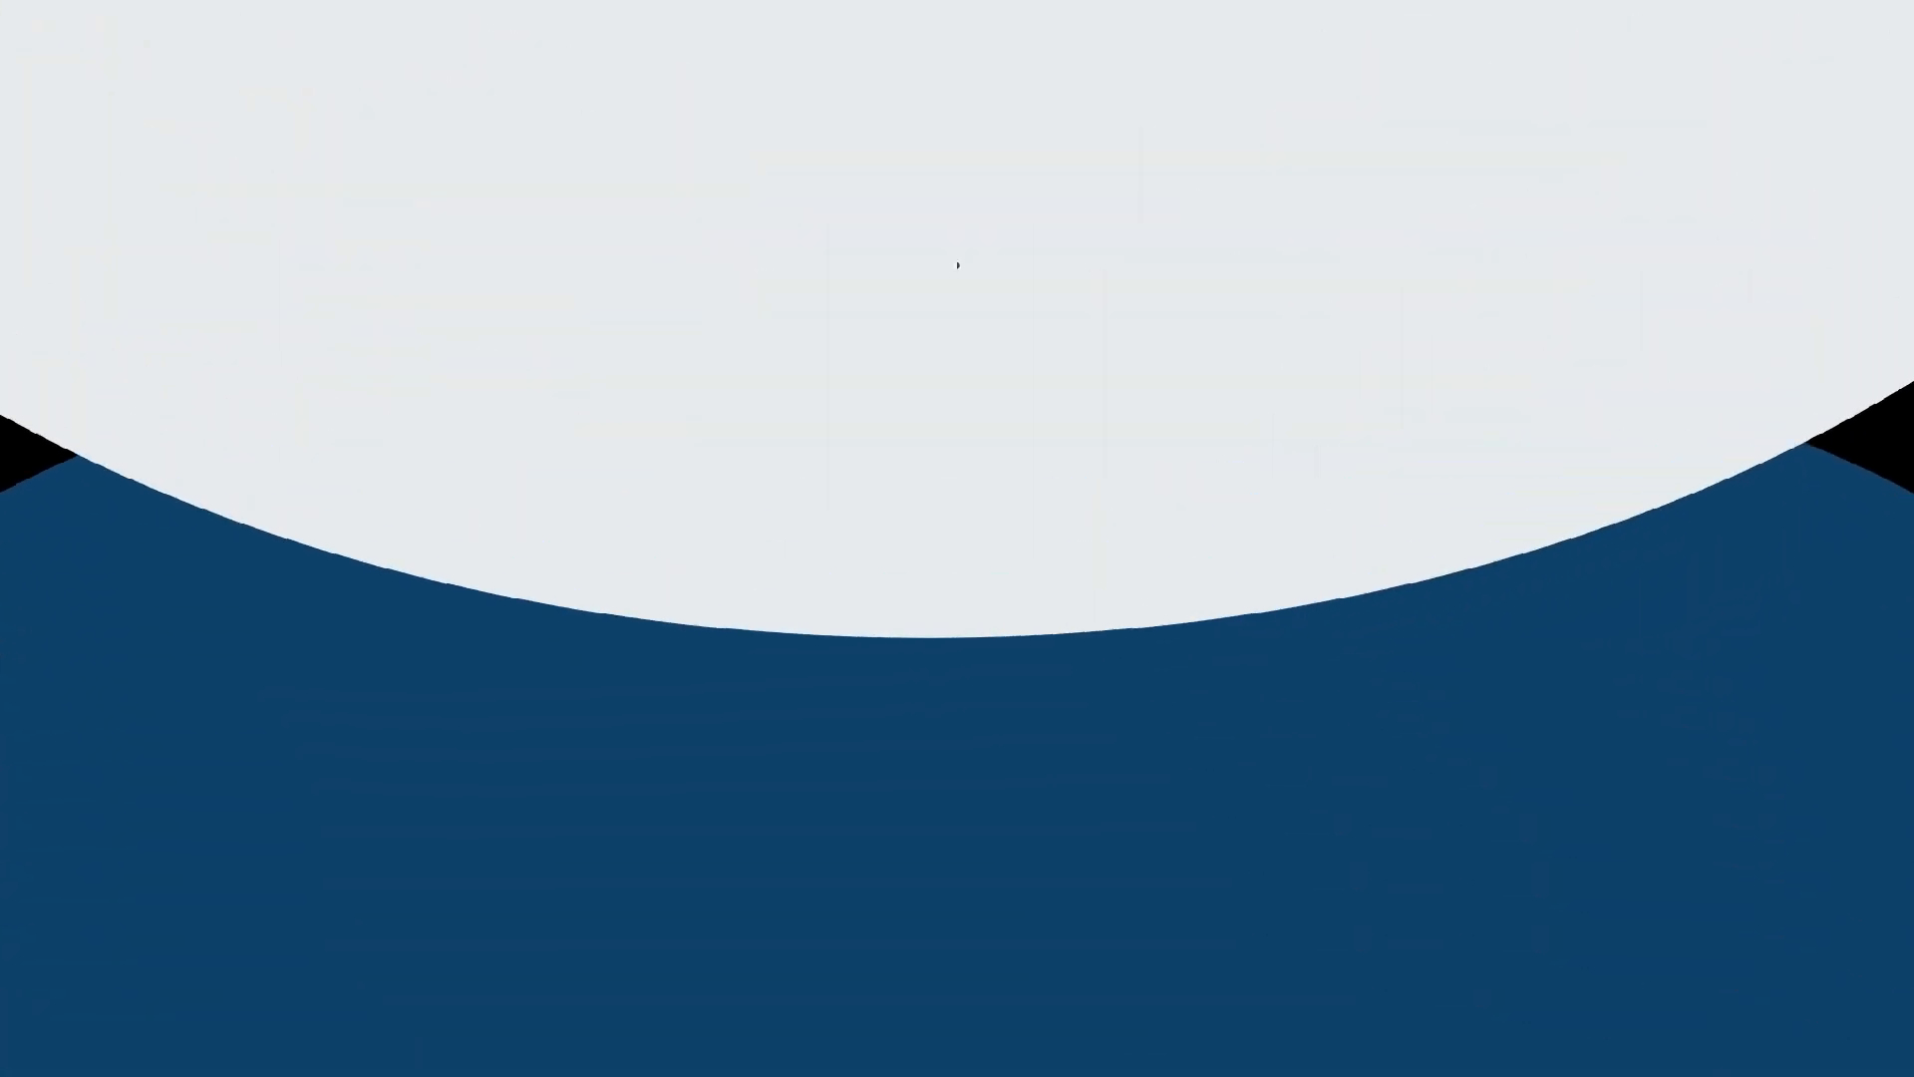